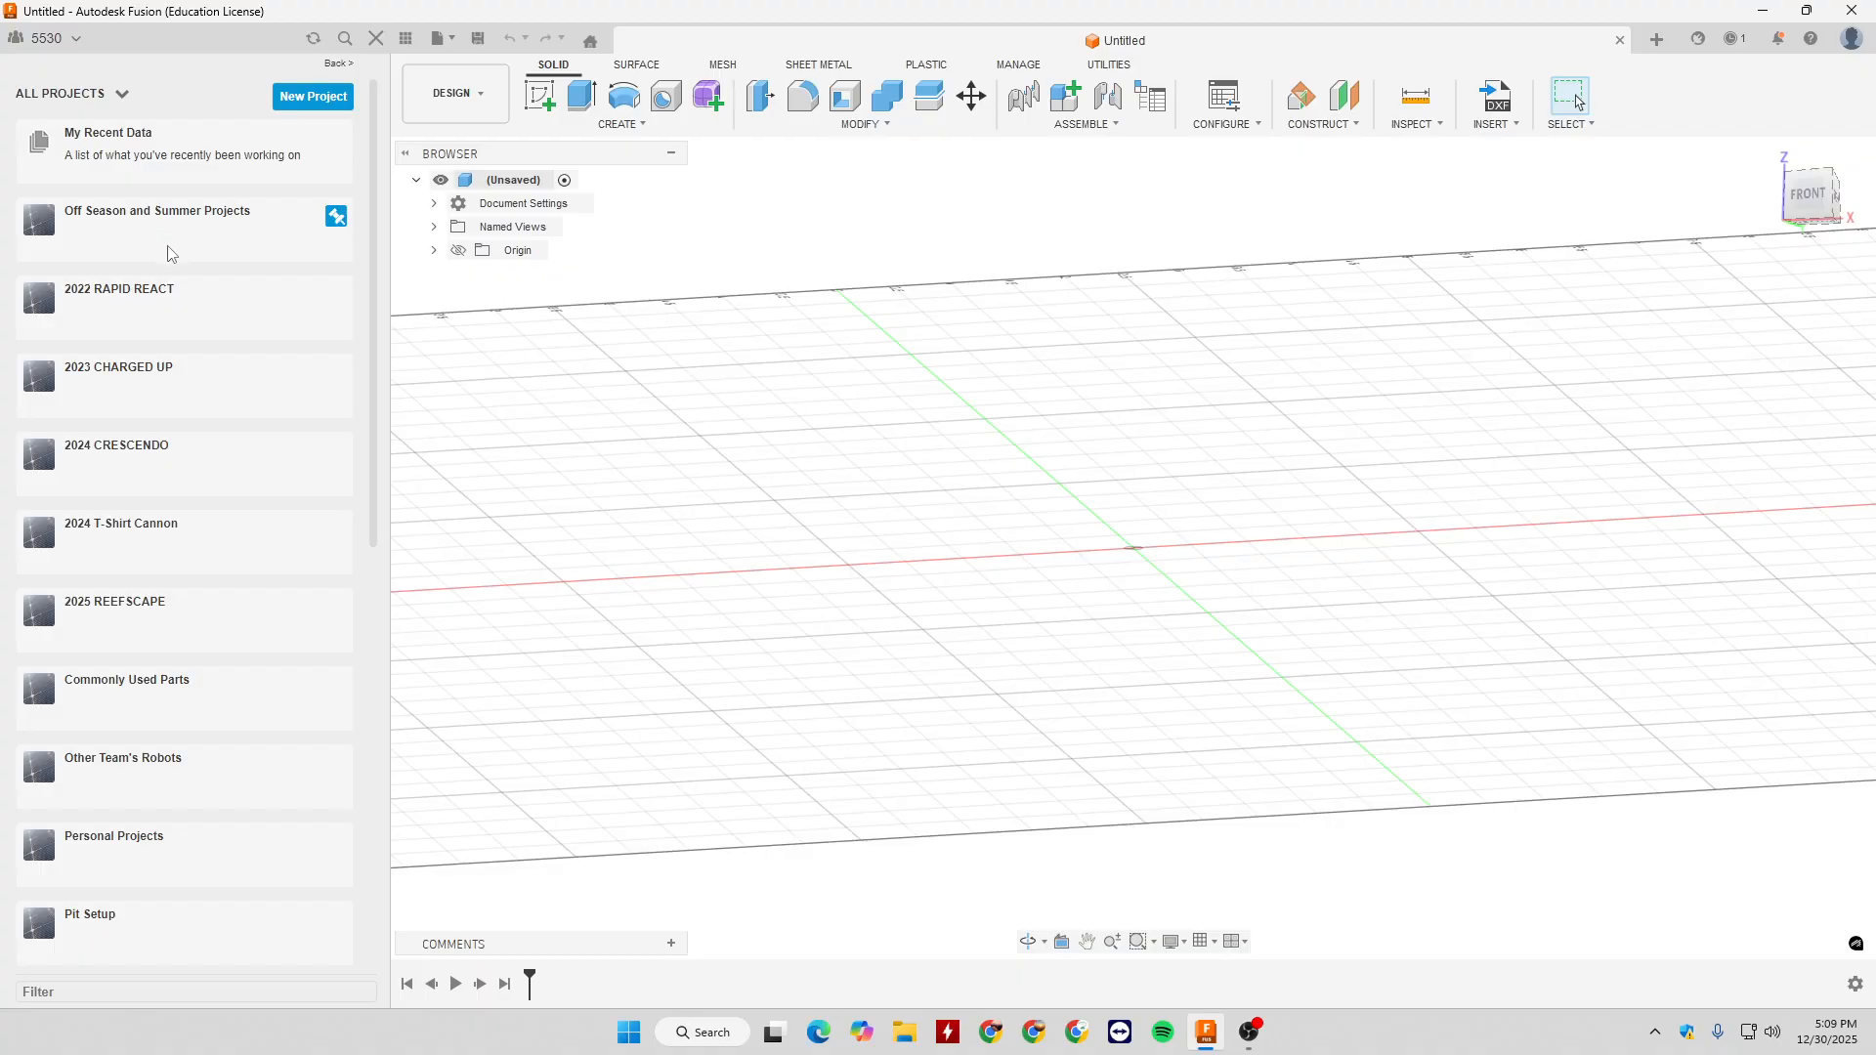
- Open the CAD Learning Video folder in Off Season and Summer Projects and start a sketch on the XY plane
{"action": "left_click", "coordinate": [179, 232]}
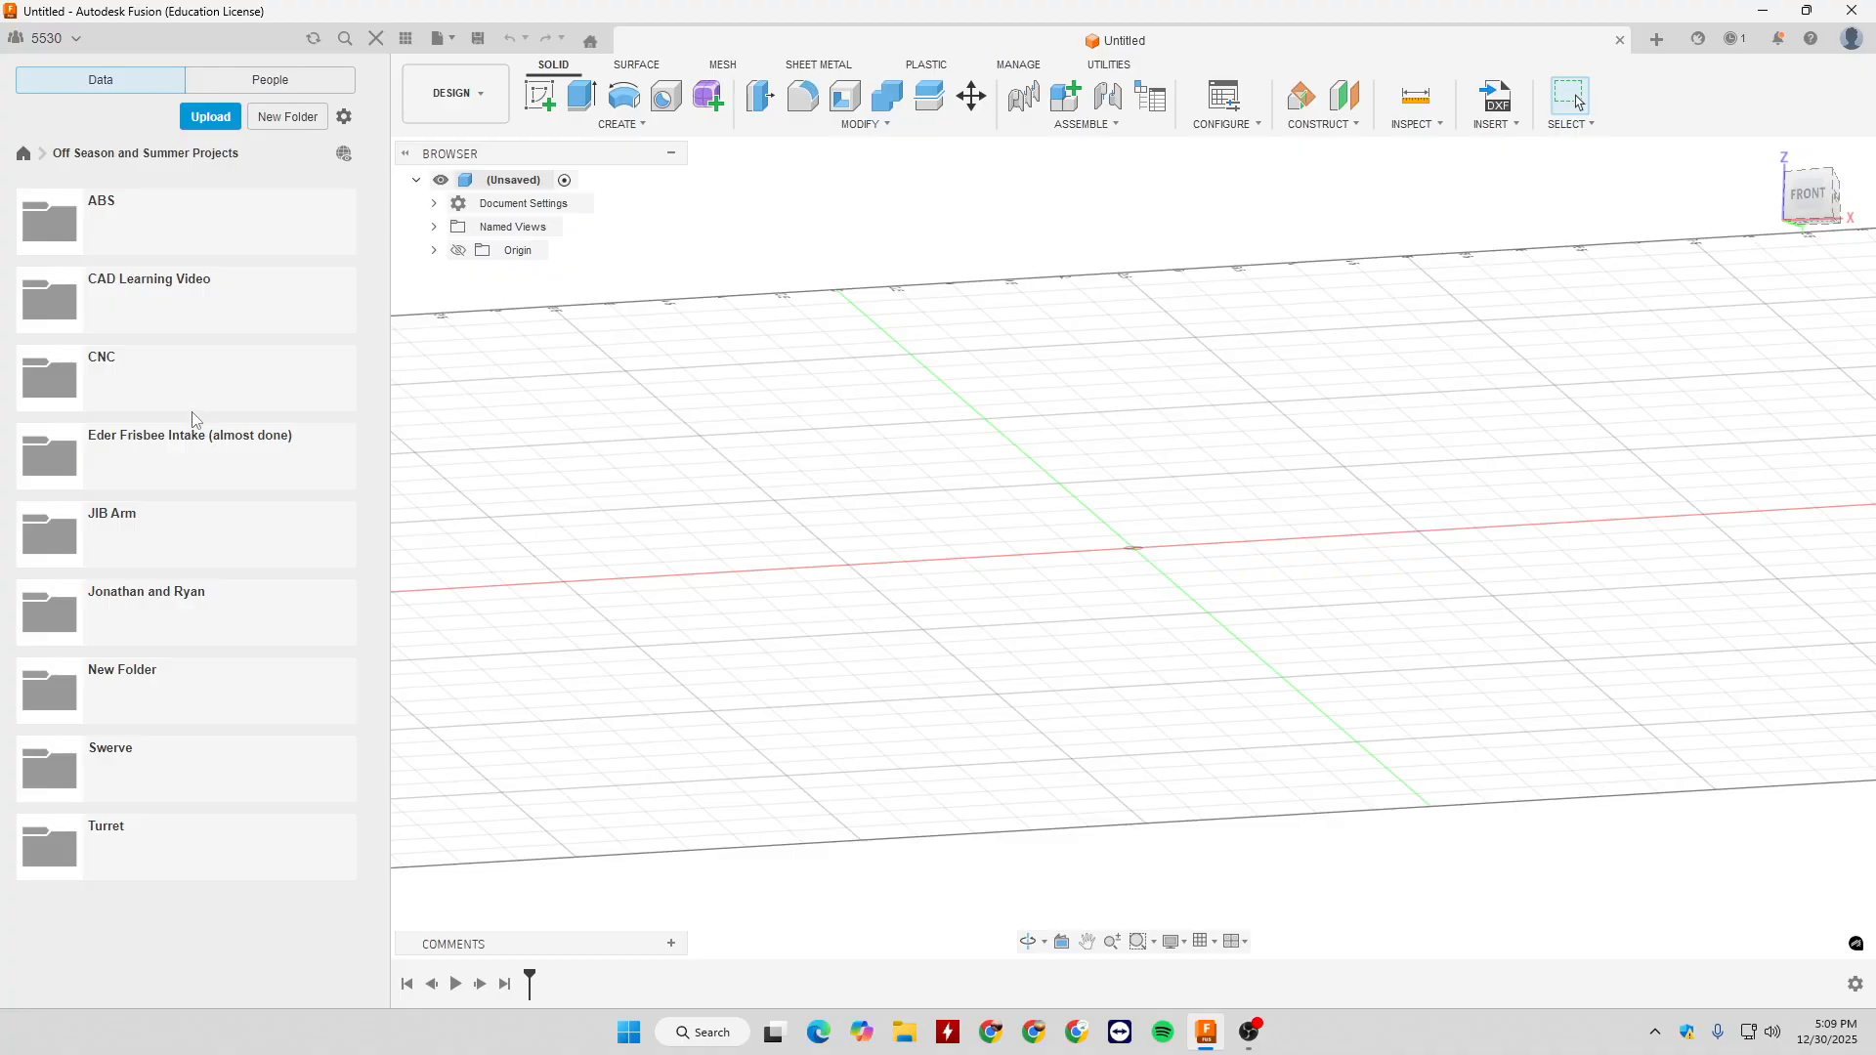
{"action": "left_click", "coordinate": [172, 297]}
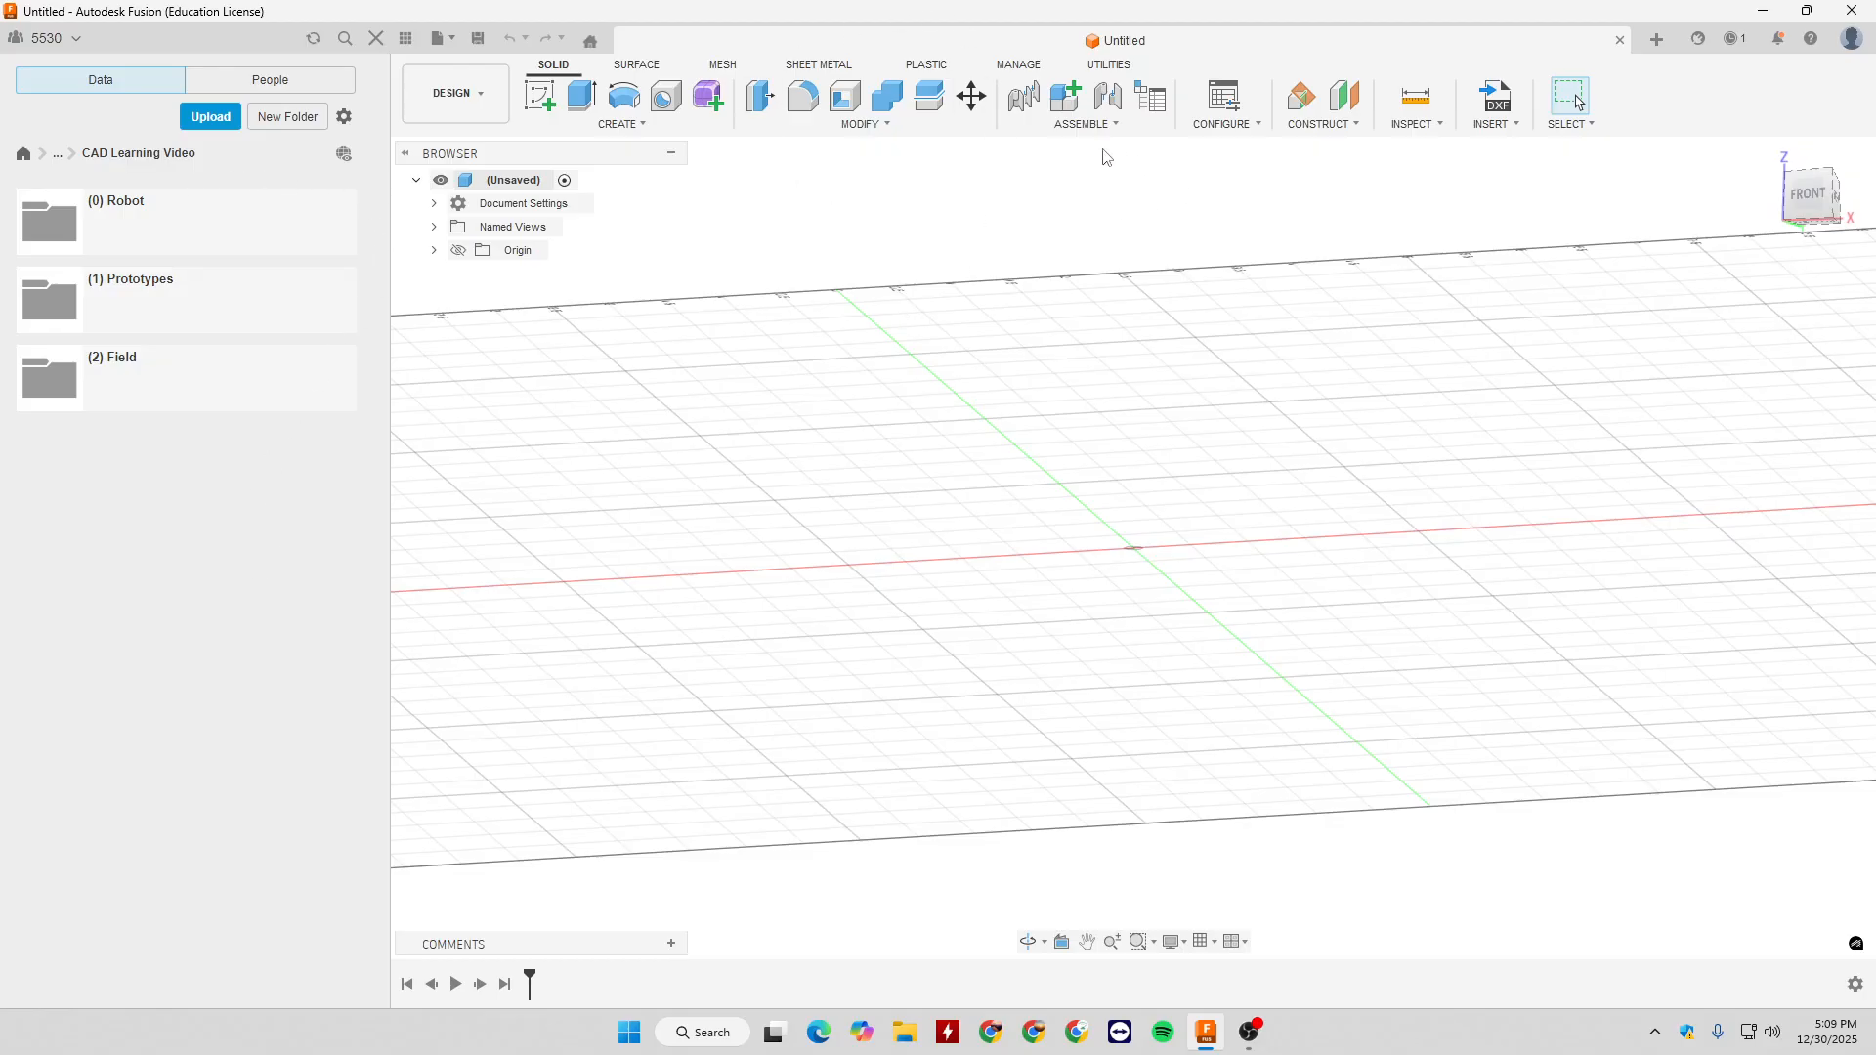
{"action": "left_click", "coordinate": [534, 114]}
{"action": "left_click", "coordinate": [1255, 567]}
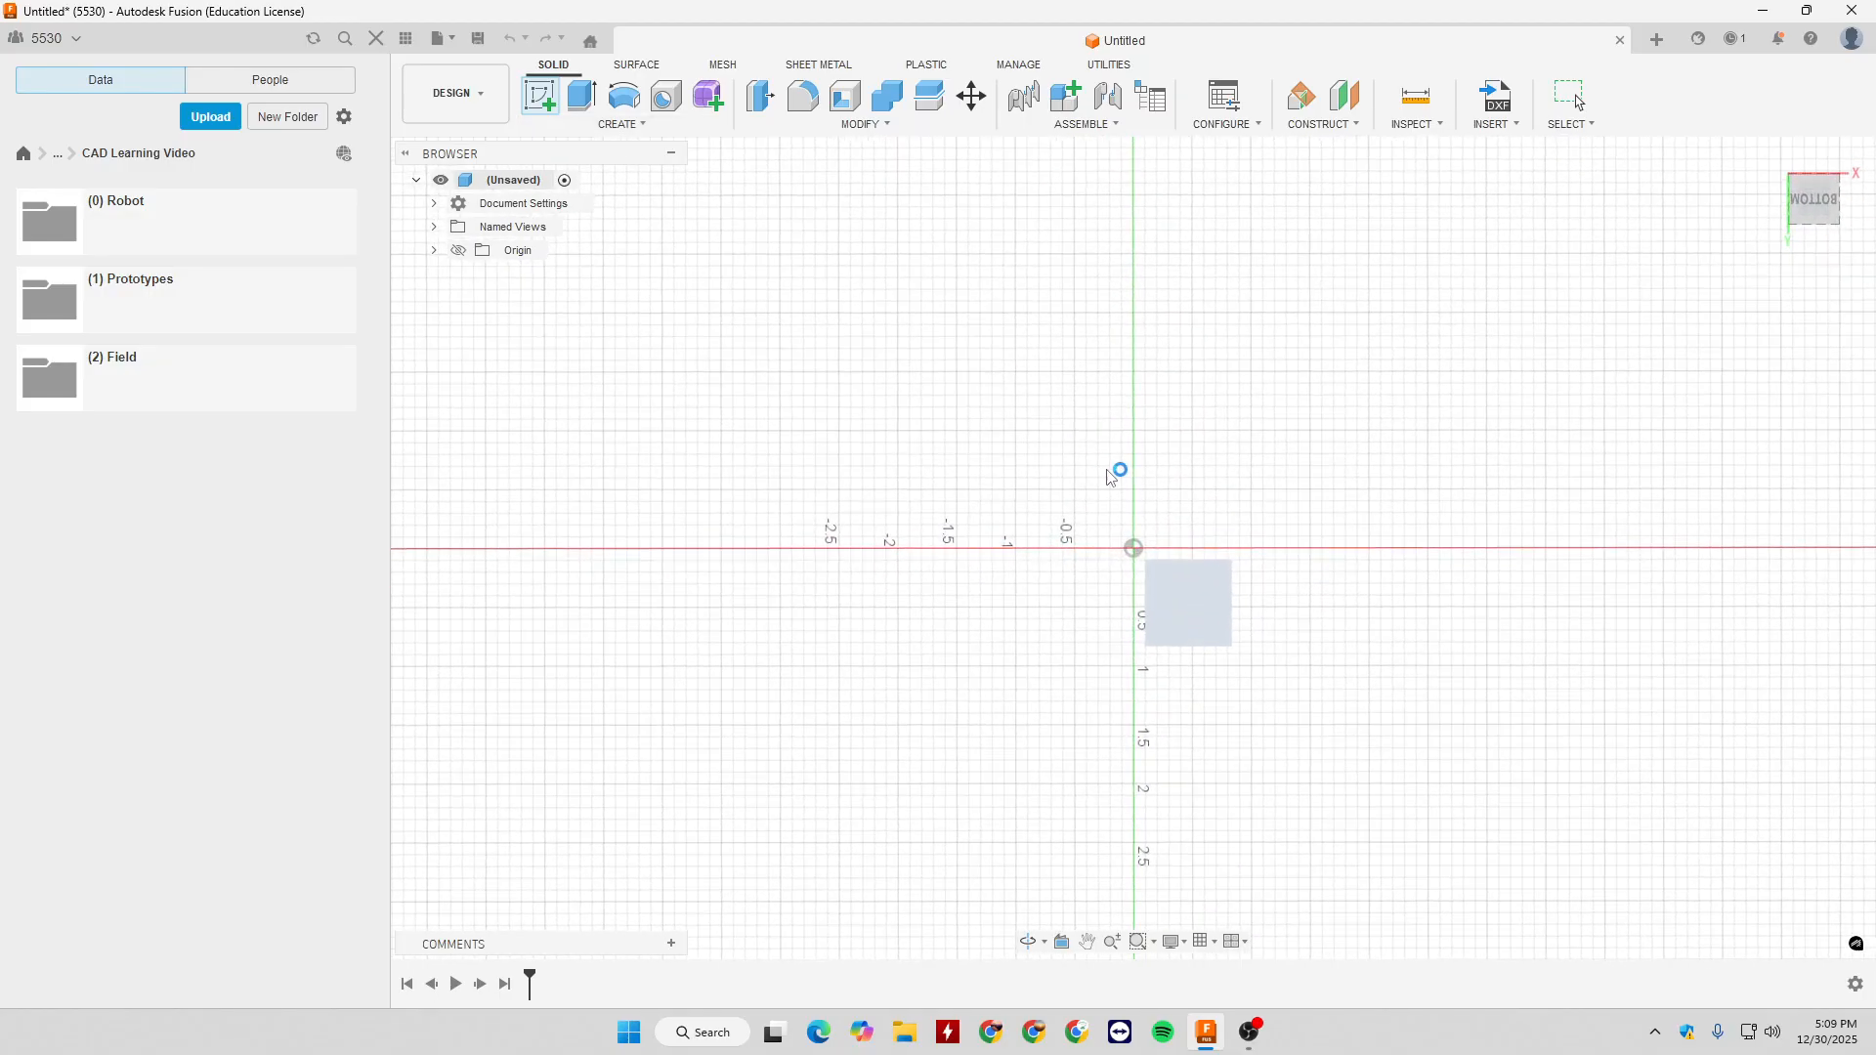
{"action": "left_click", "coordinate": [657, 130]}
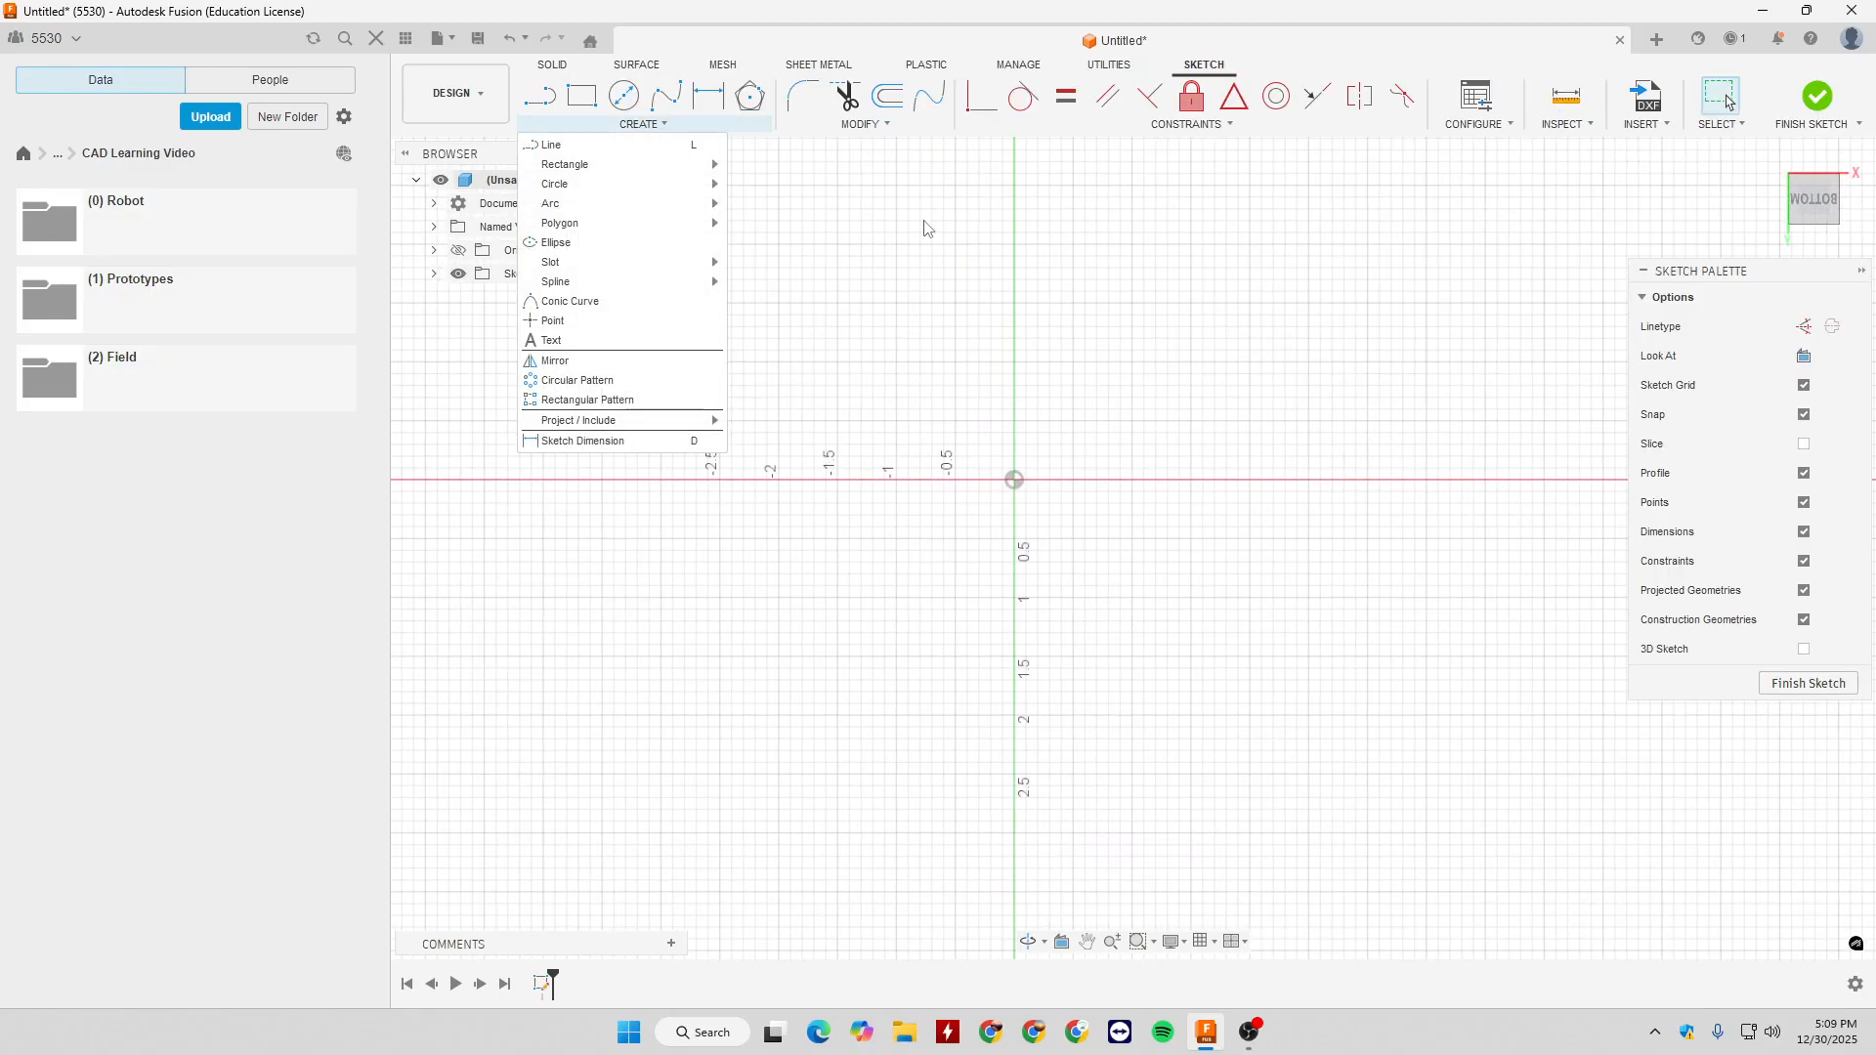
{"action": "left_click", "coordinate": [854, 135]}
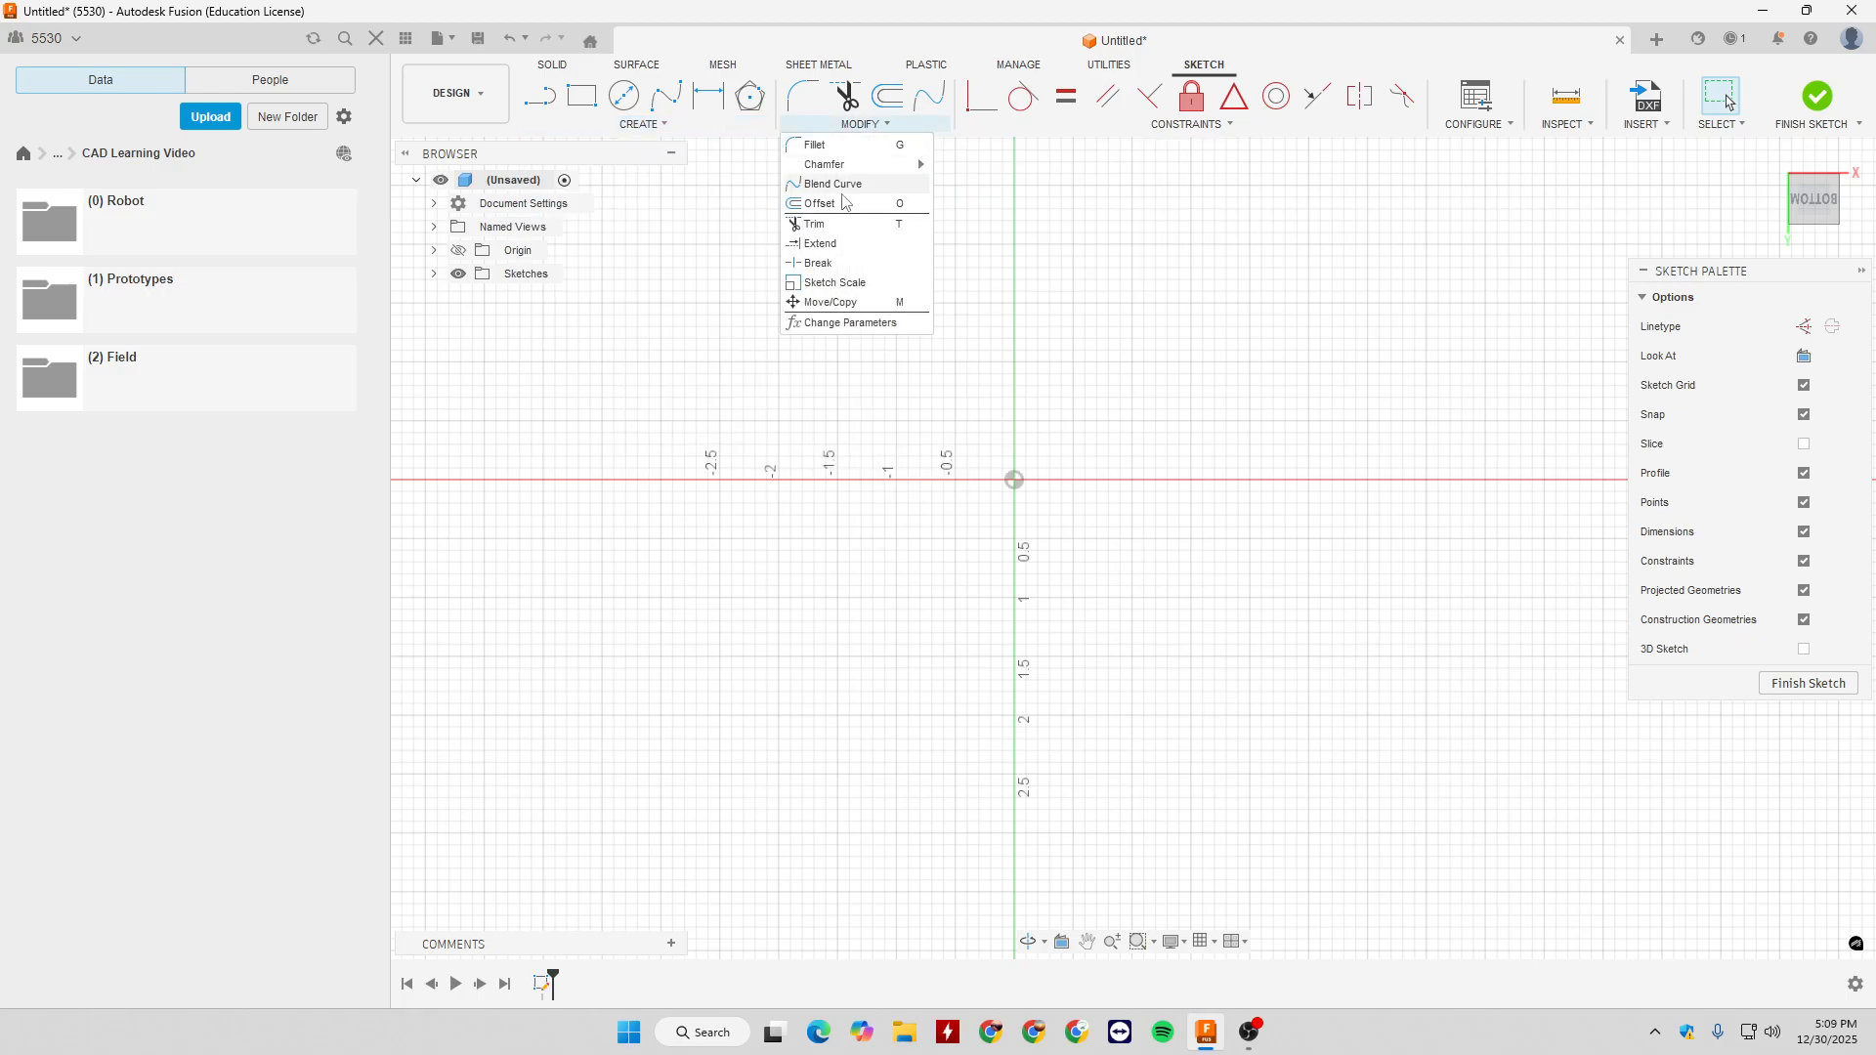
{"action": "mouse_move", "coordinate": [1055, 133]}
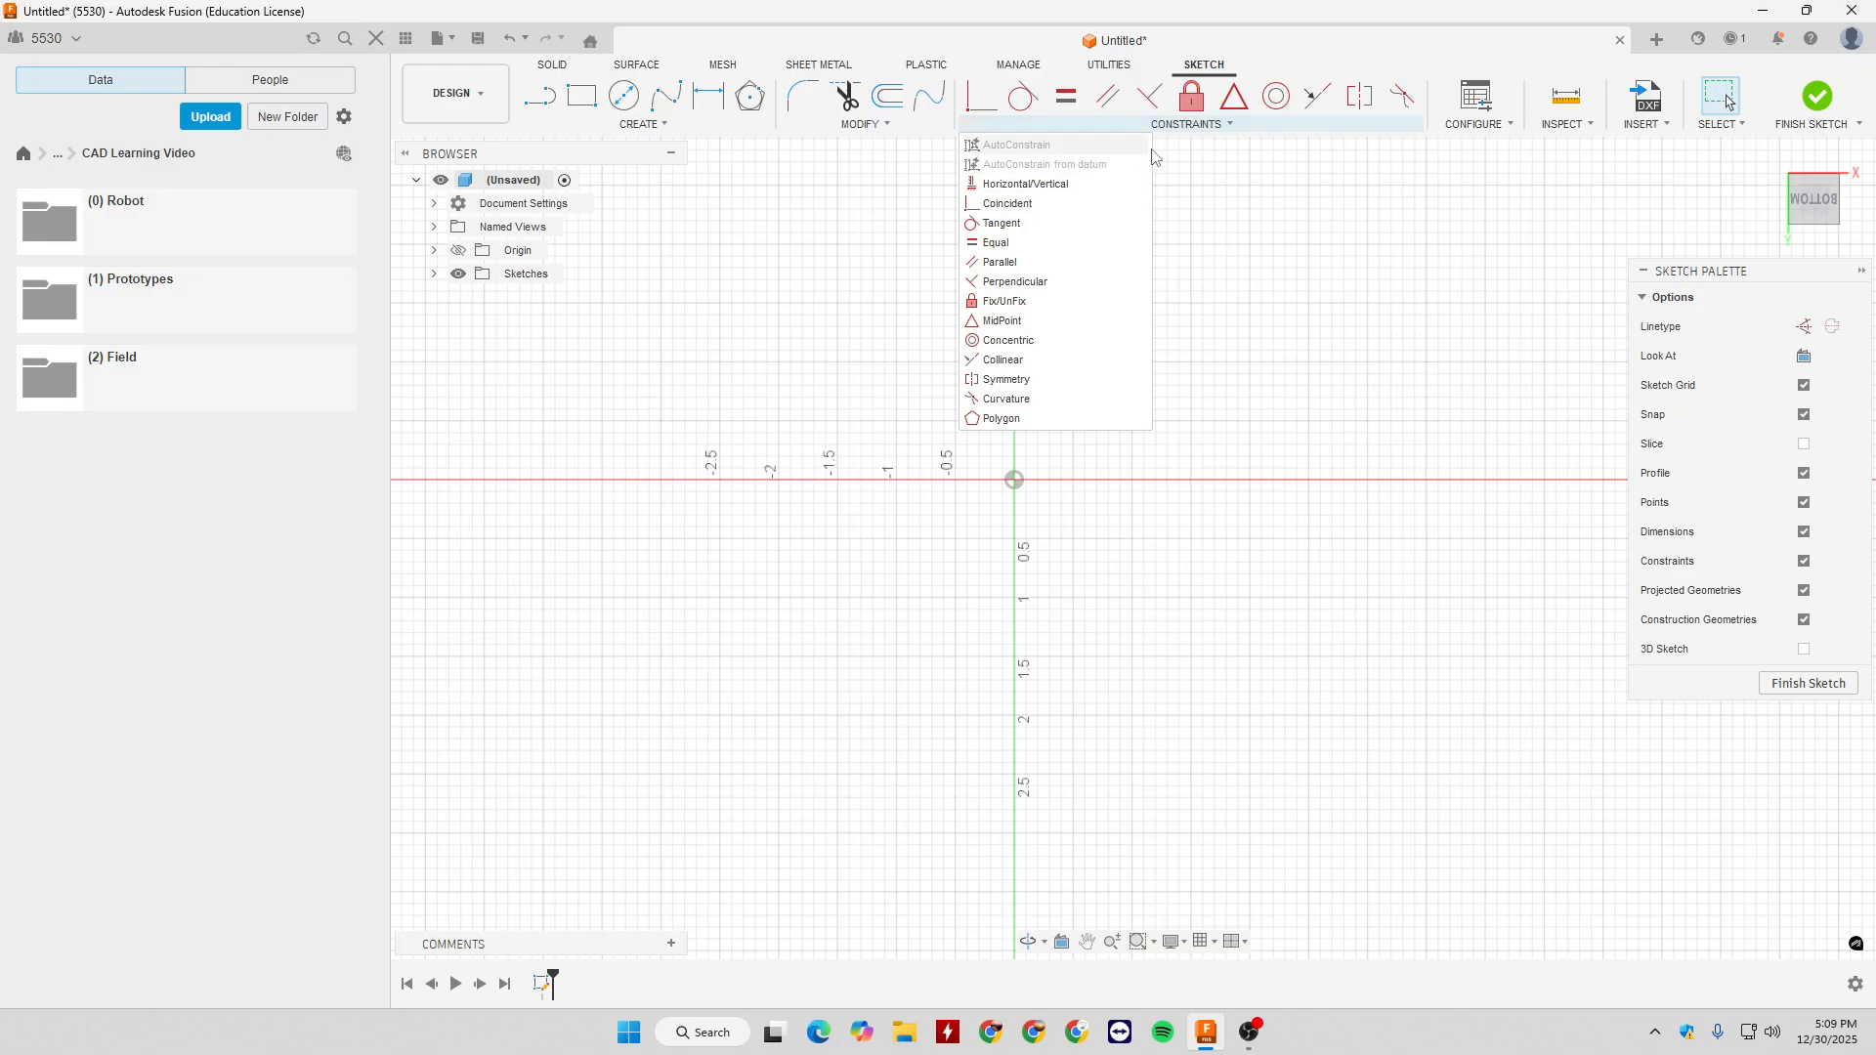
- Draw a single line about 2.64 in long from the origin, sloping up and to the right
{"action": "left_click", "coordinate": [699, 134]}
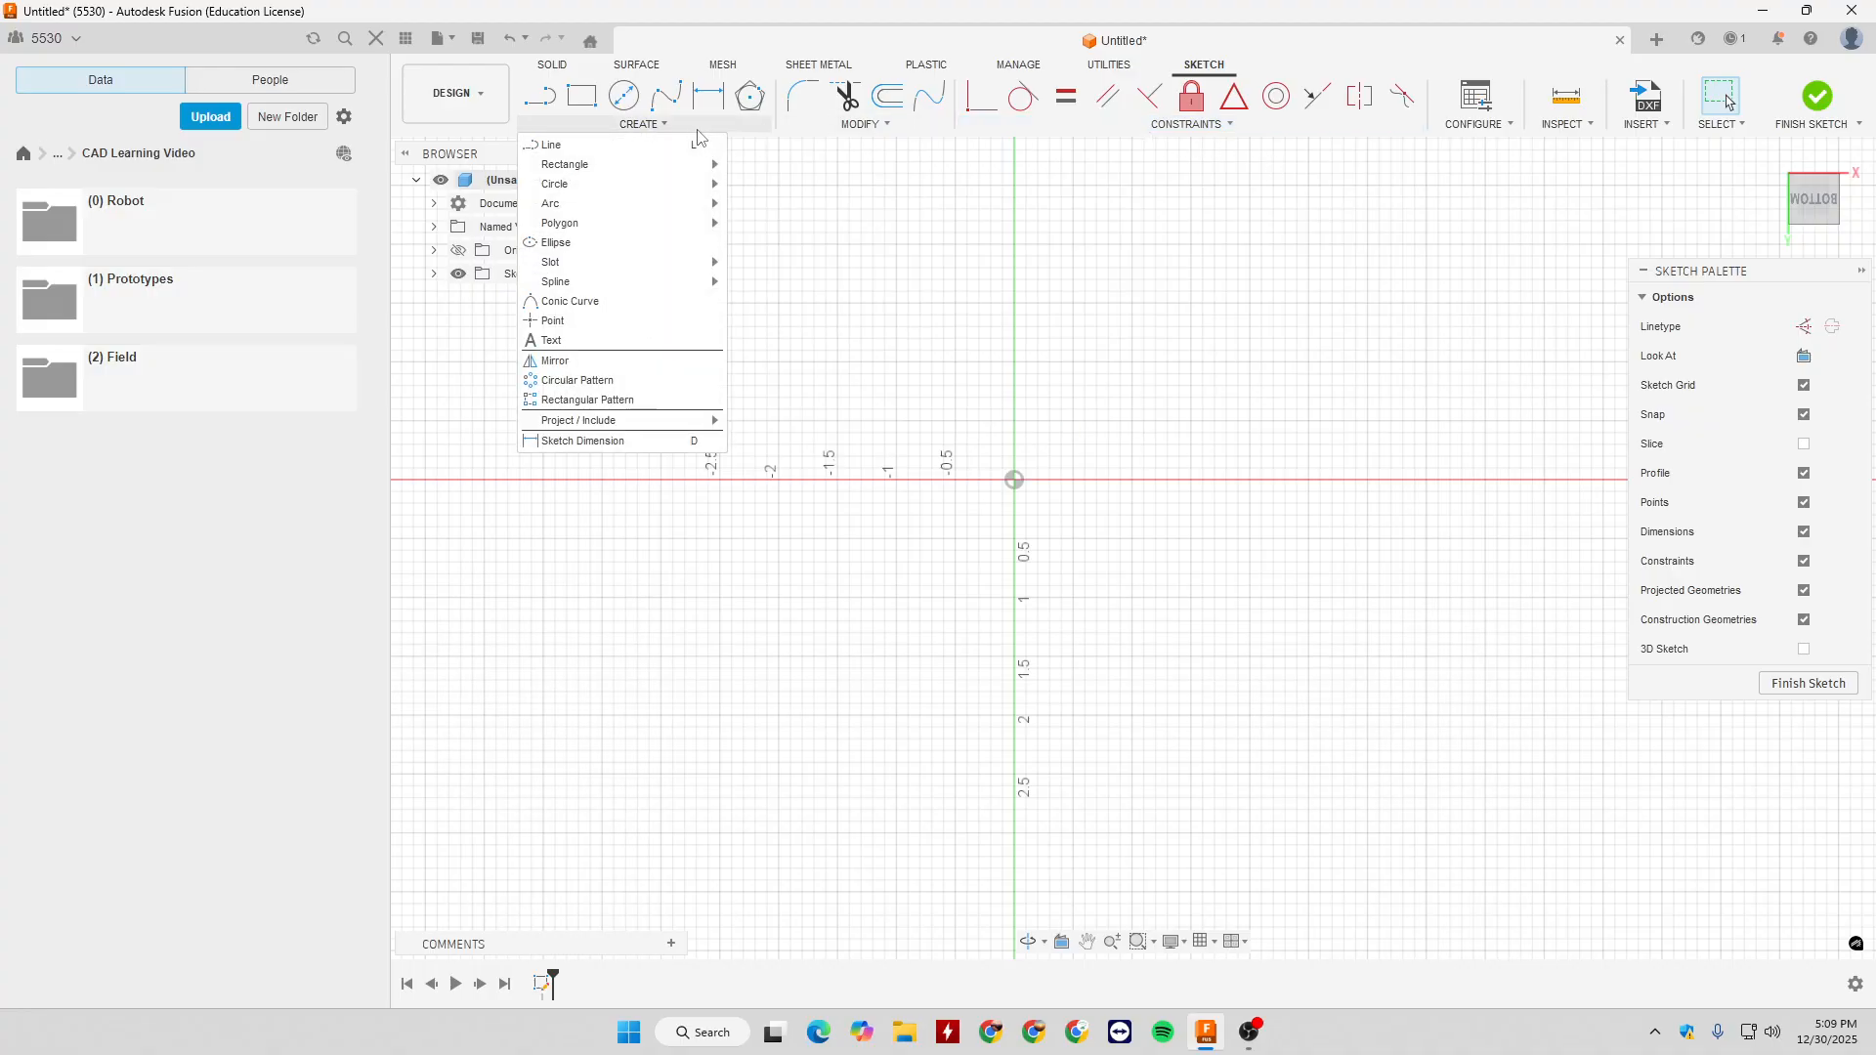
{"action": "left_click", "coordinate": [697, 145]}
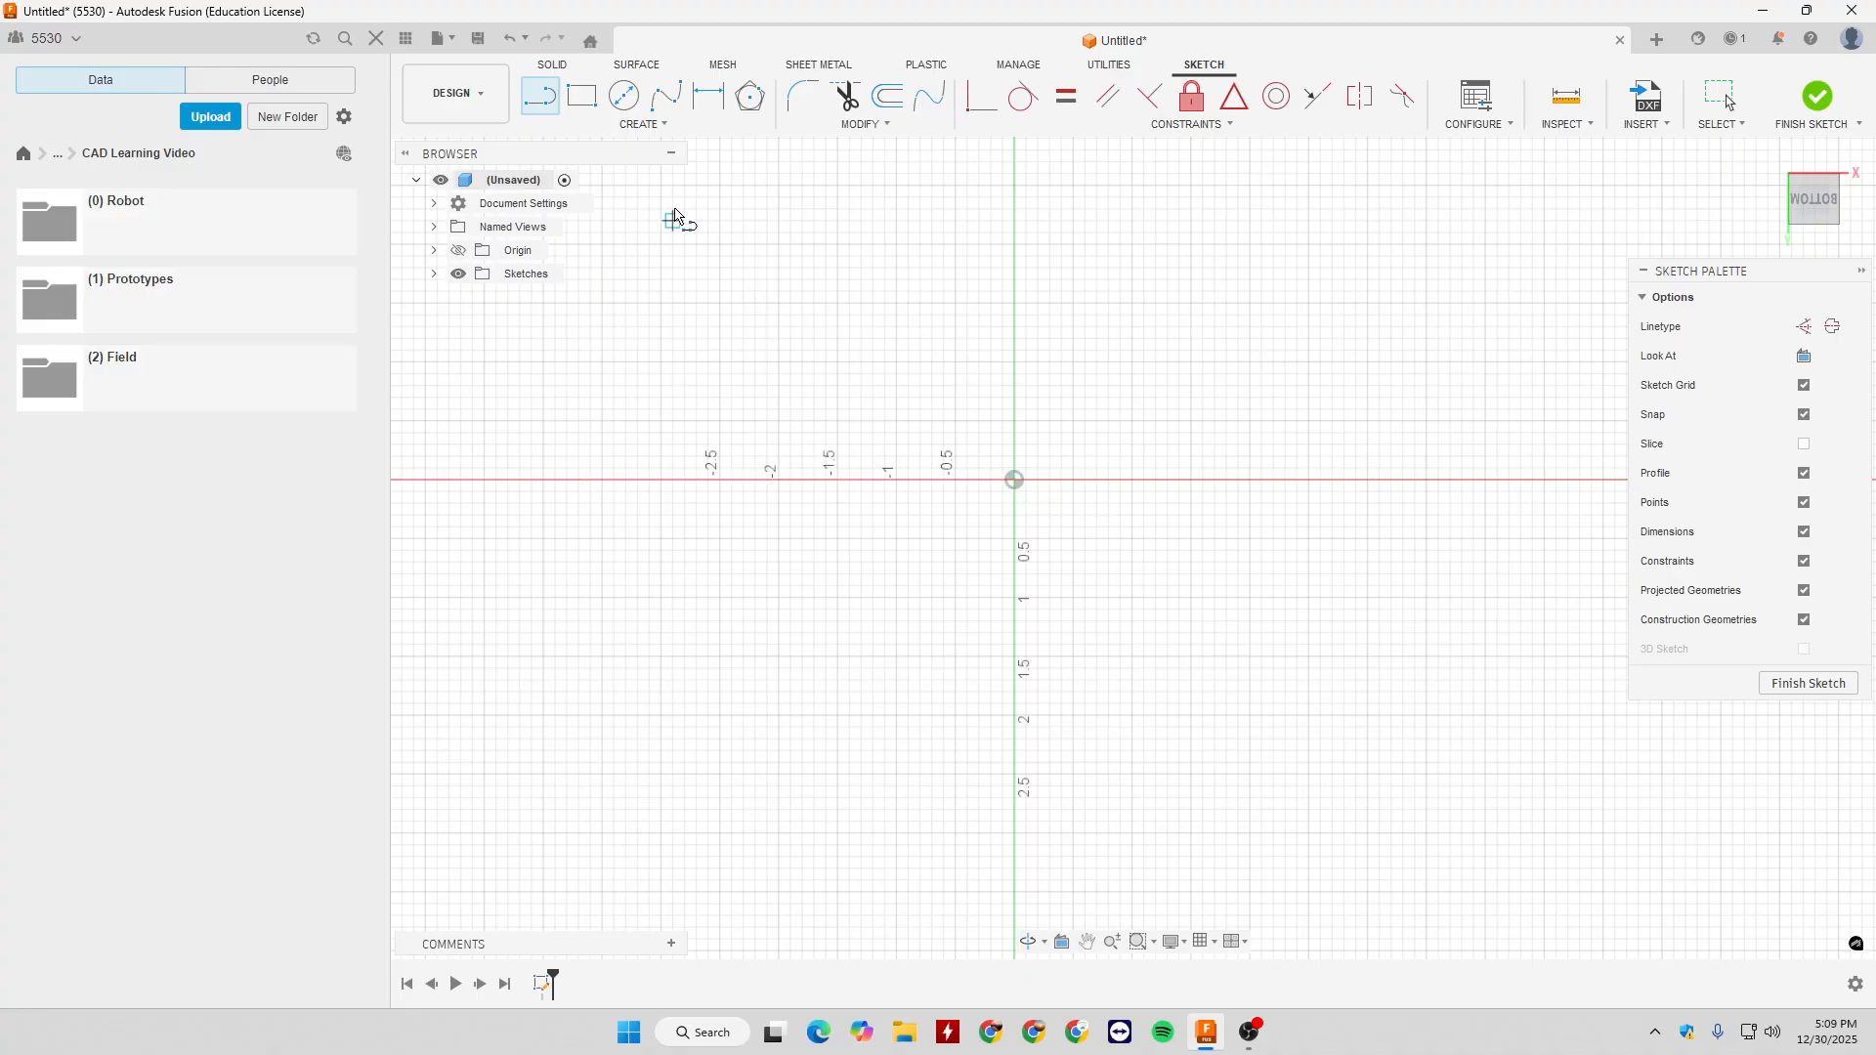
{"action": "left_click", "coordinate": [647, 129]}
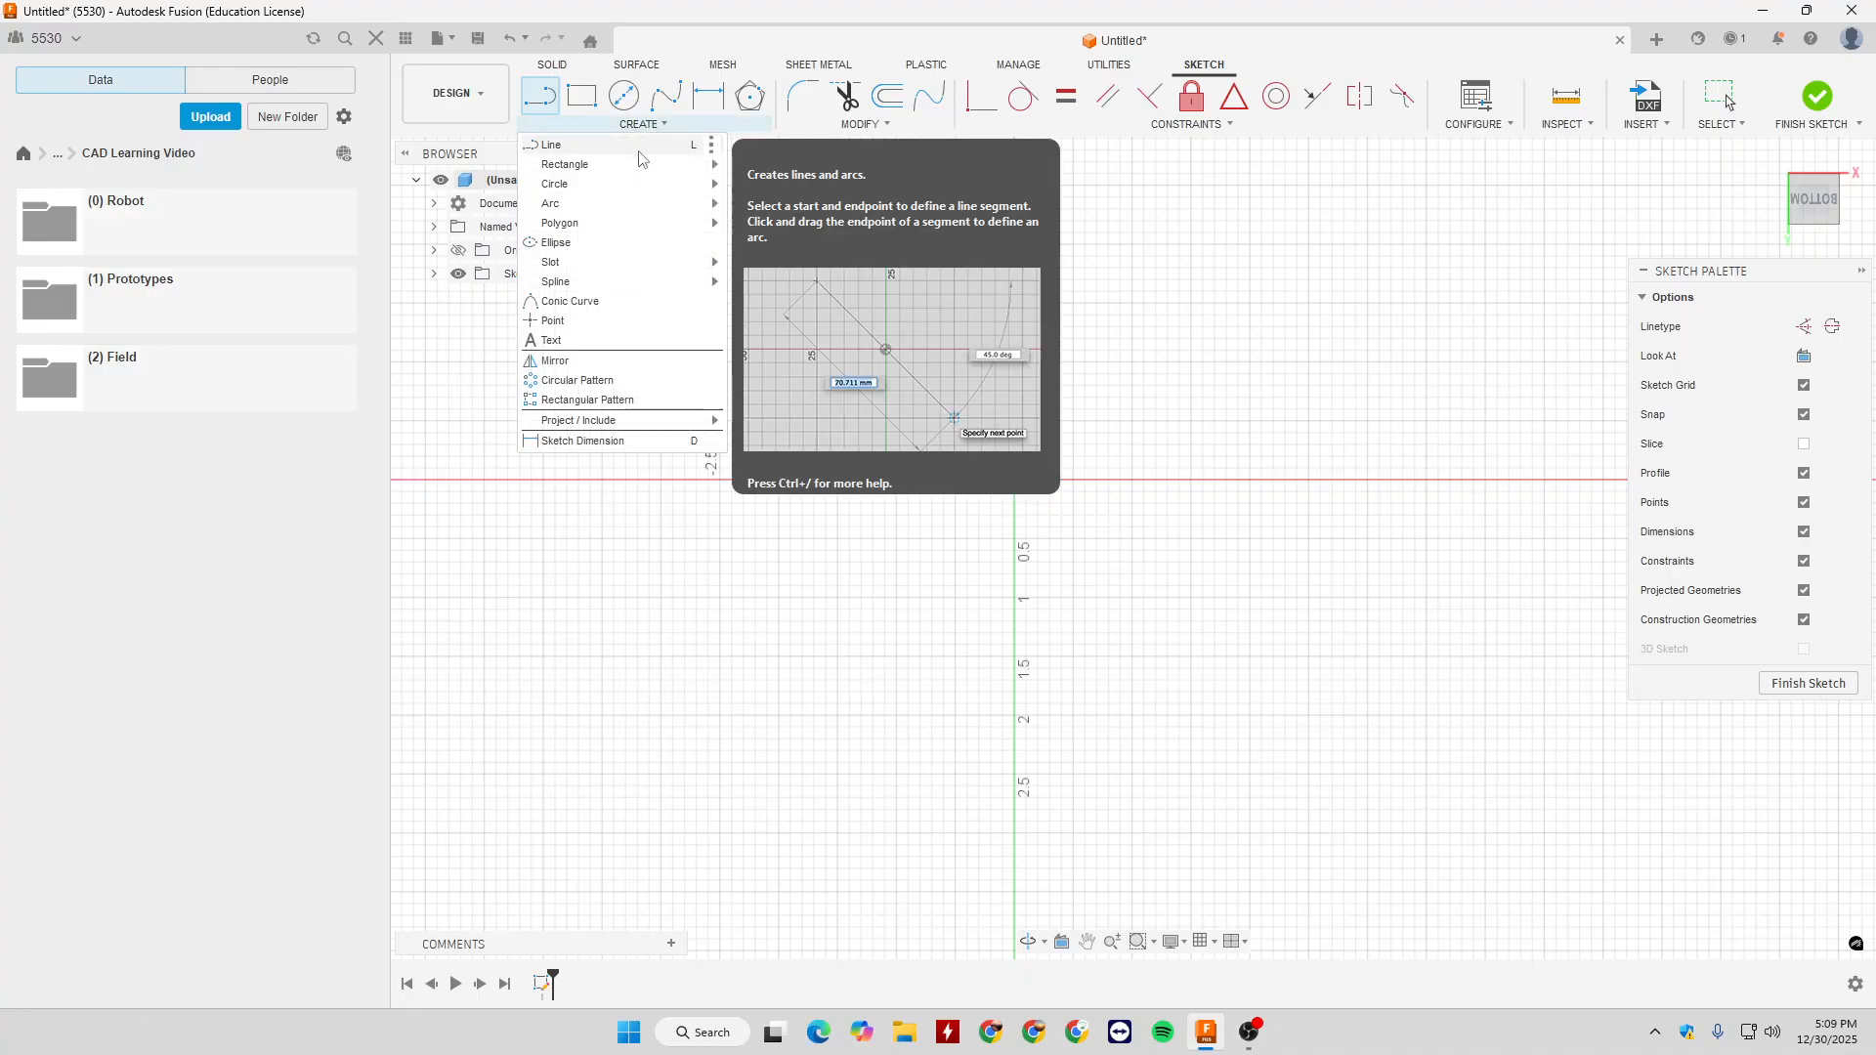
{"action": "left_click", "coordinate": [1015, 481]}
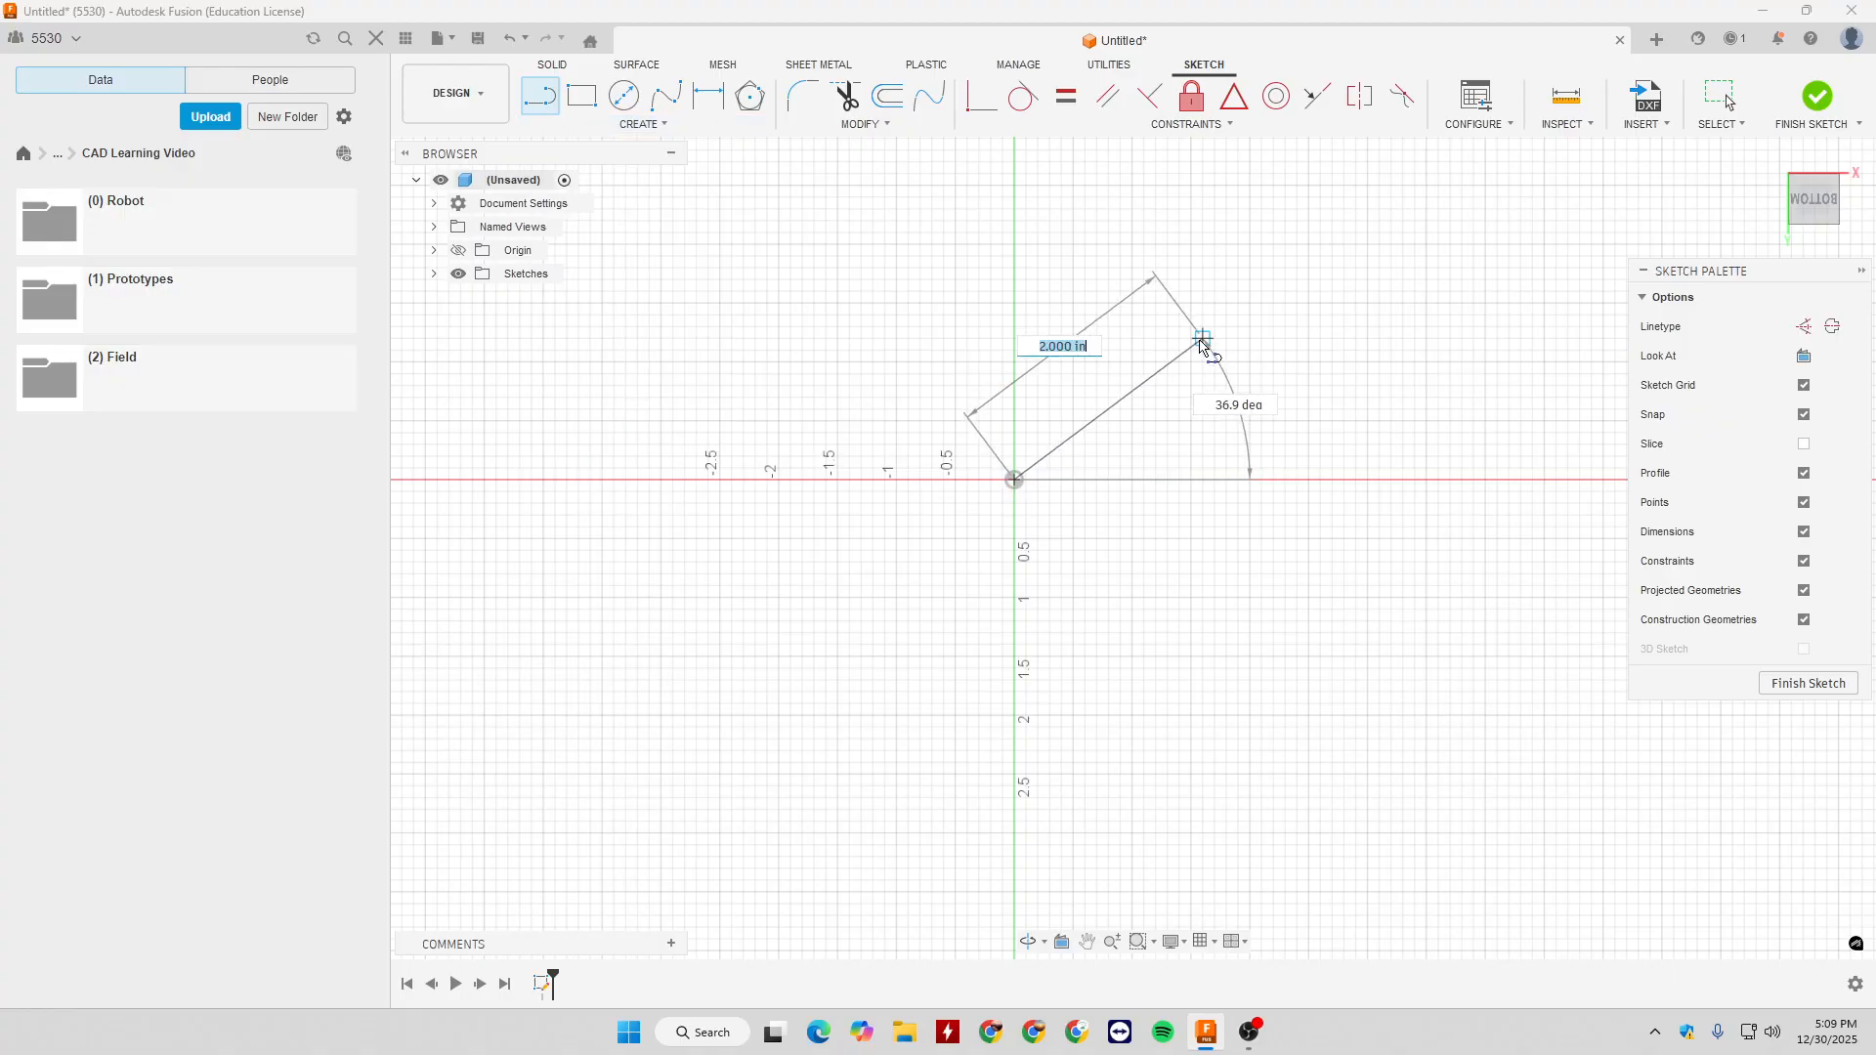
{"action": "left_click", "coordinate": [1205, 234]}
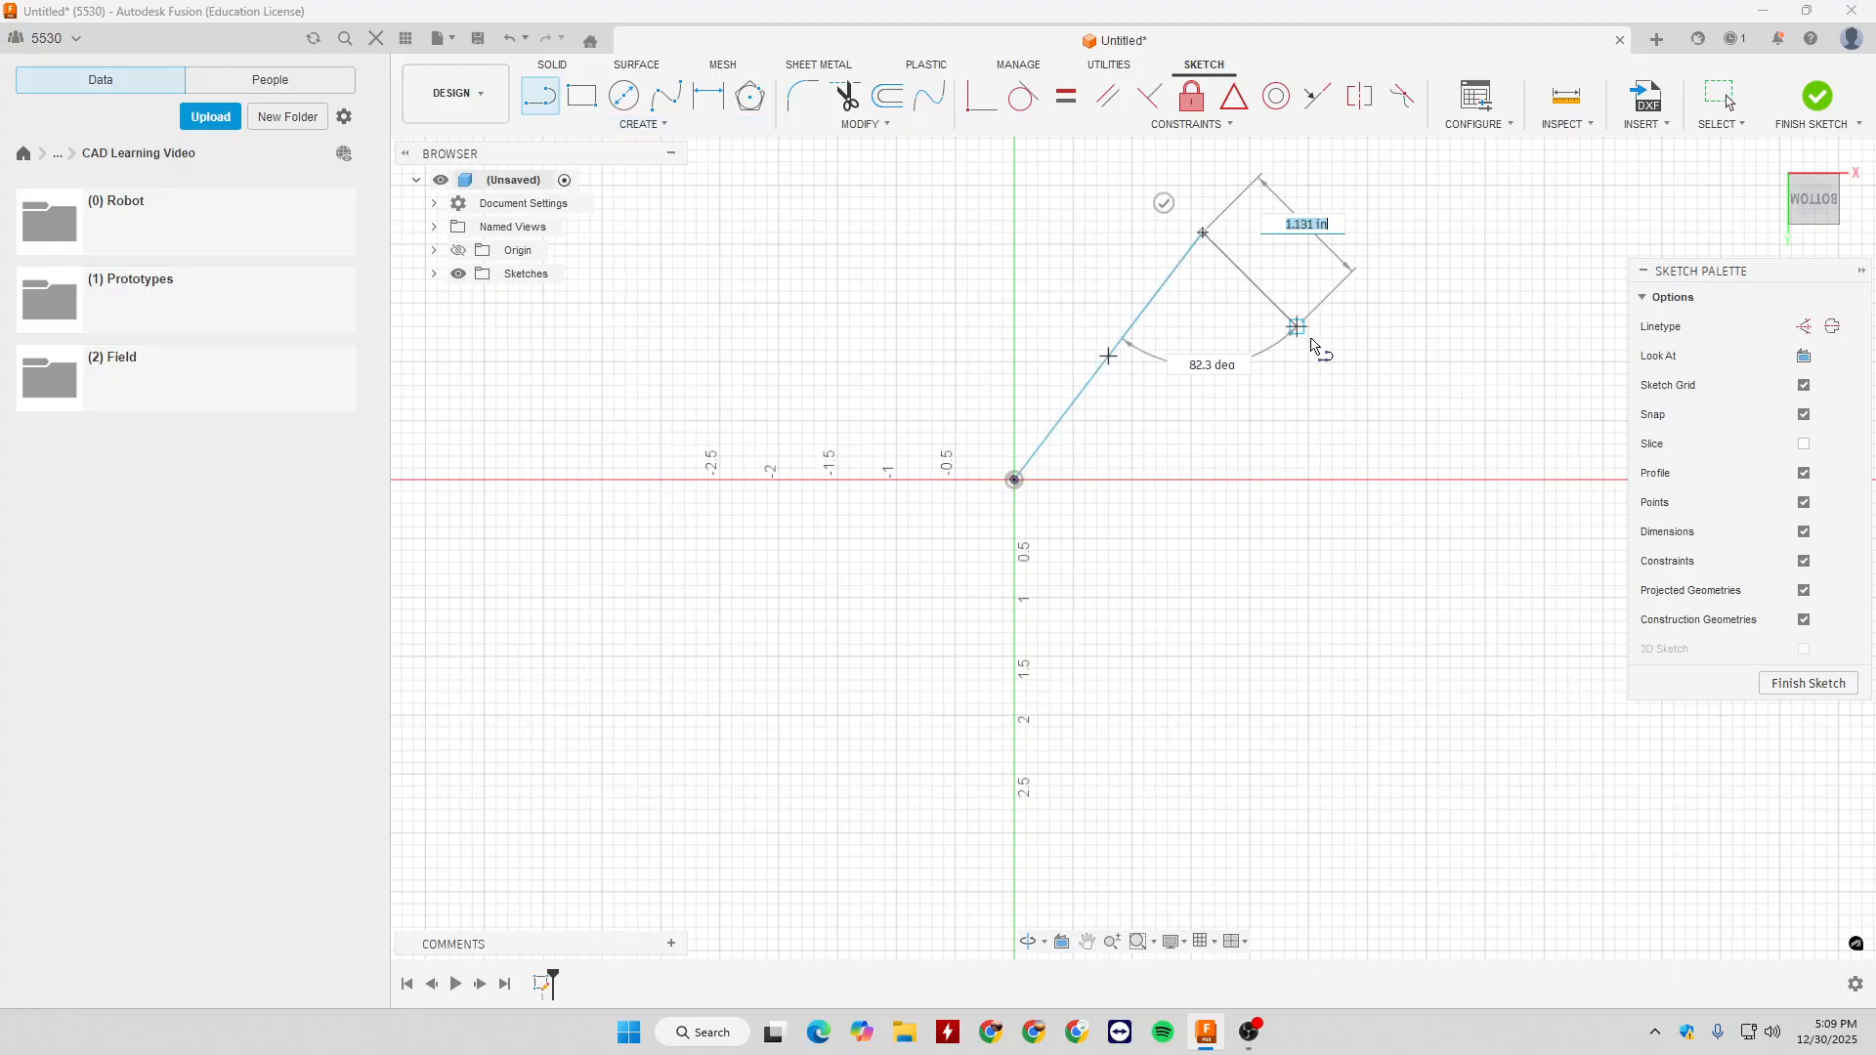
{"action": "key", "text": "Escape"}
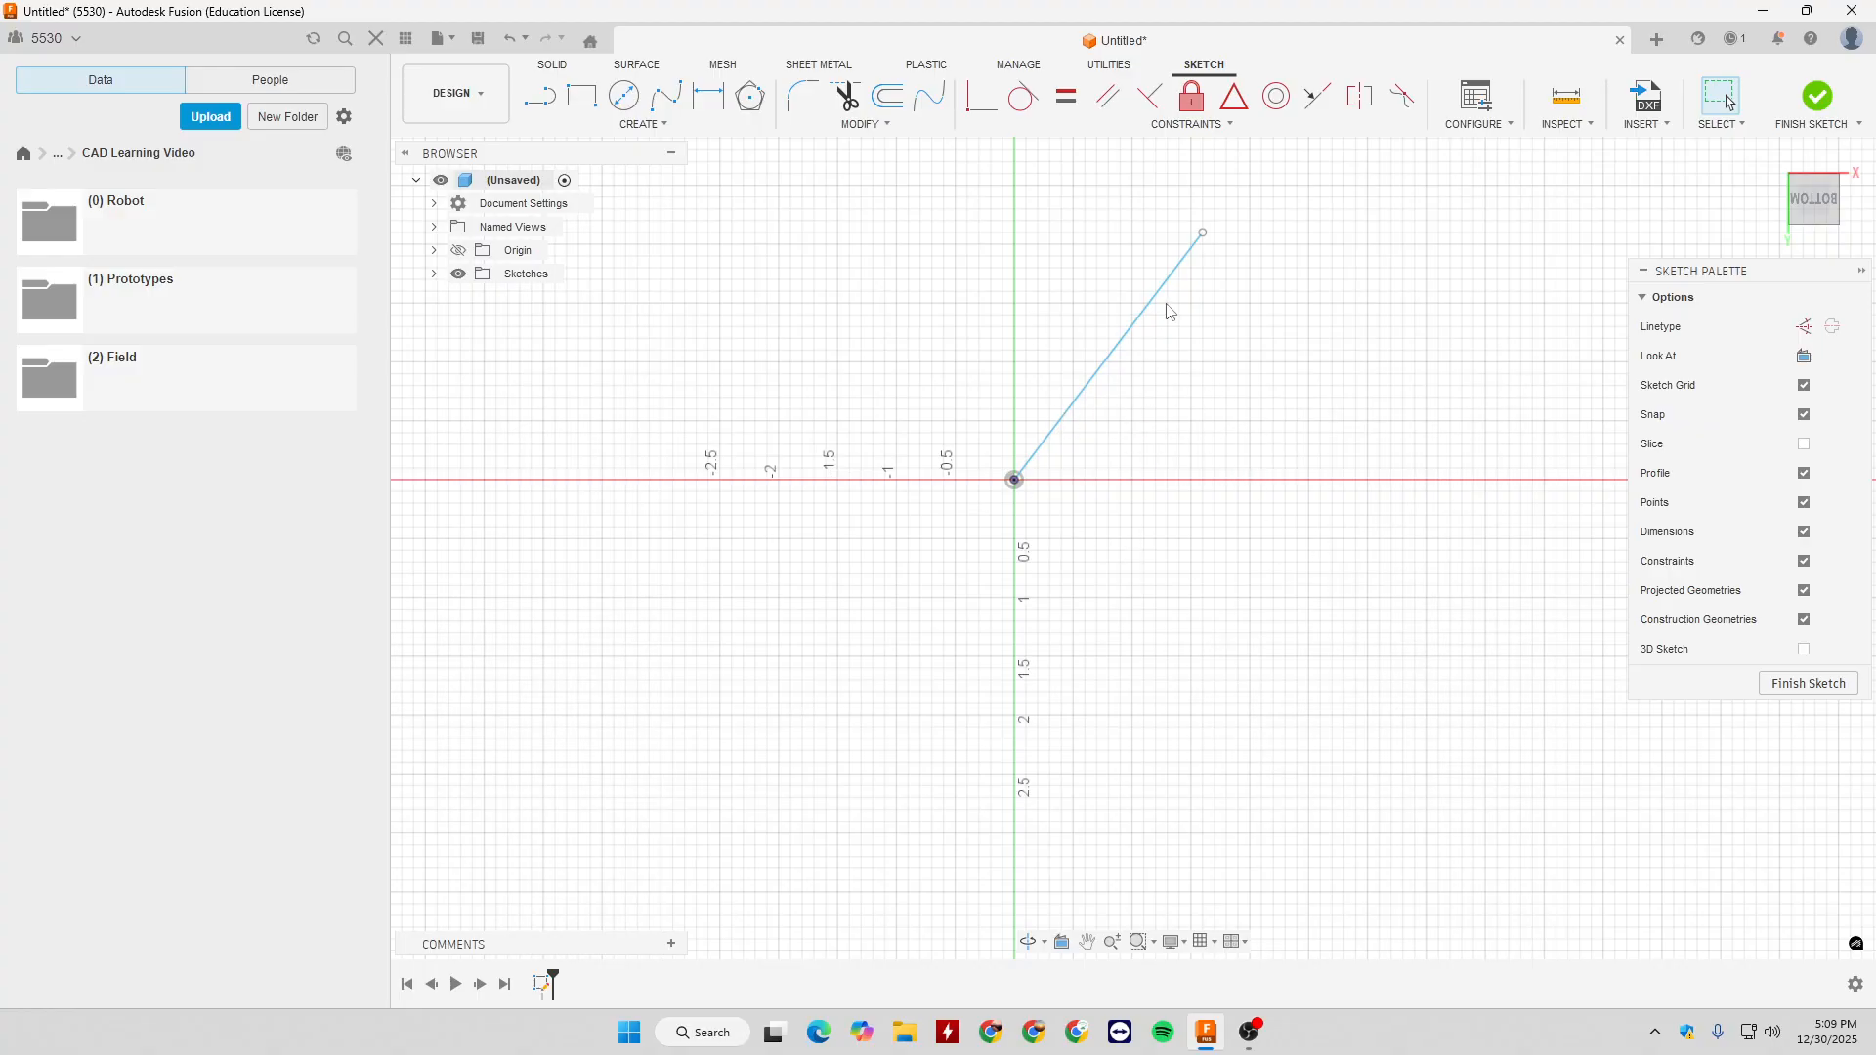
- Dimension the sloped line's length to 1 in
{"action": "key", "text": "d"}
{"action": "left_click", "coordinate": [1079, 396]}
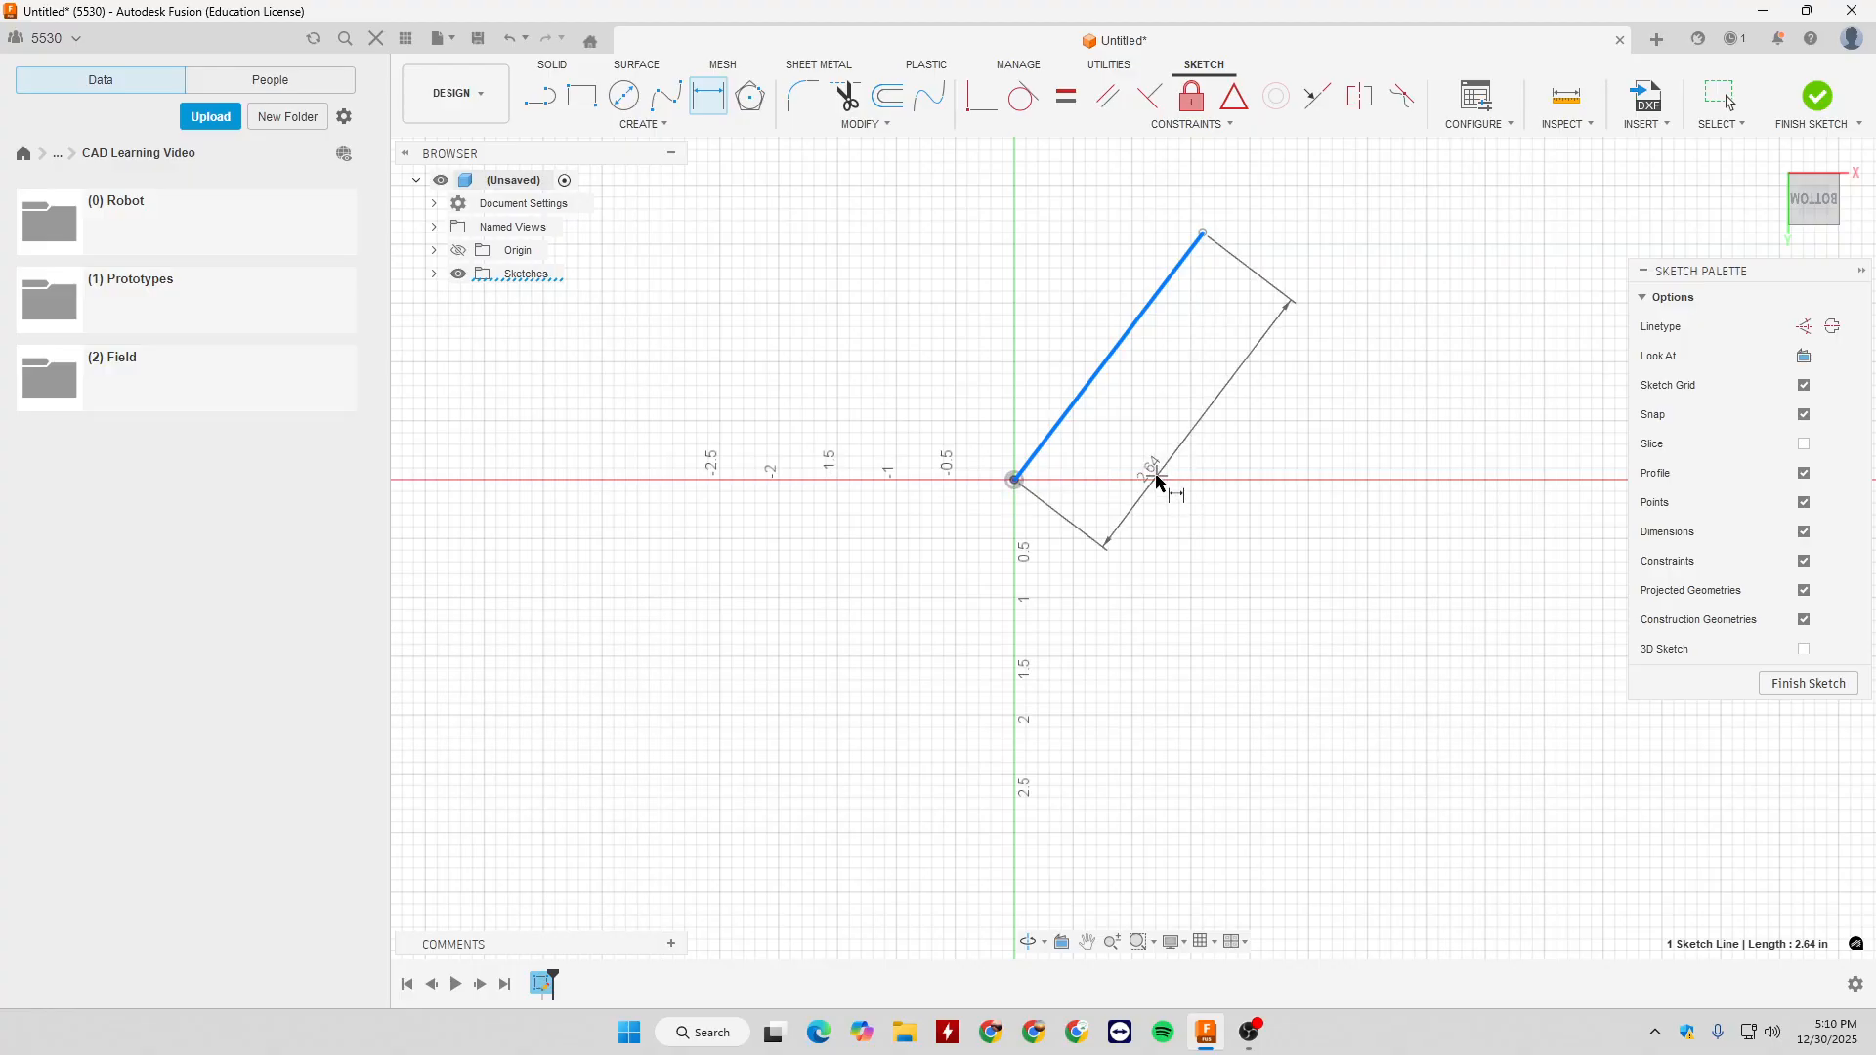
{"action": "left_click", "coordinate": [1270, 531]}
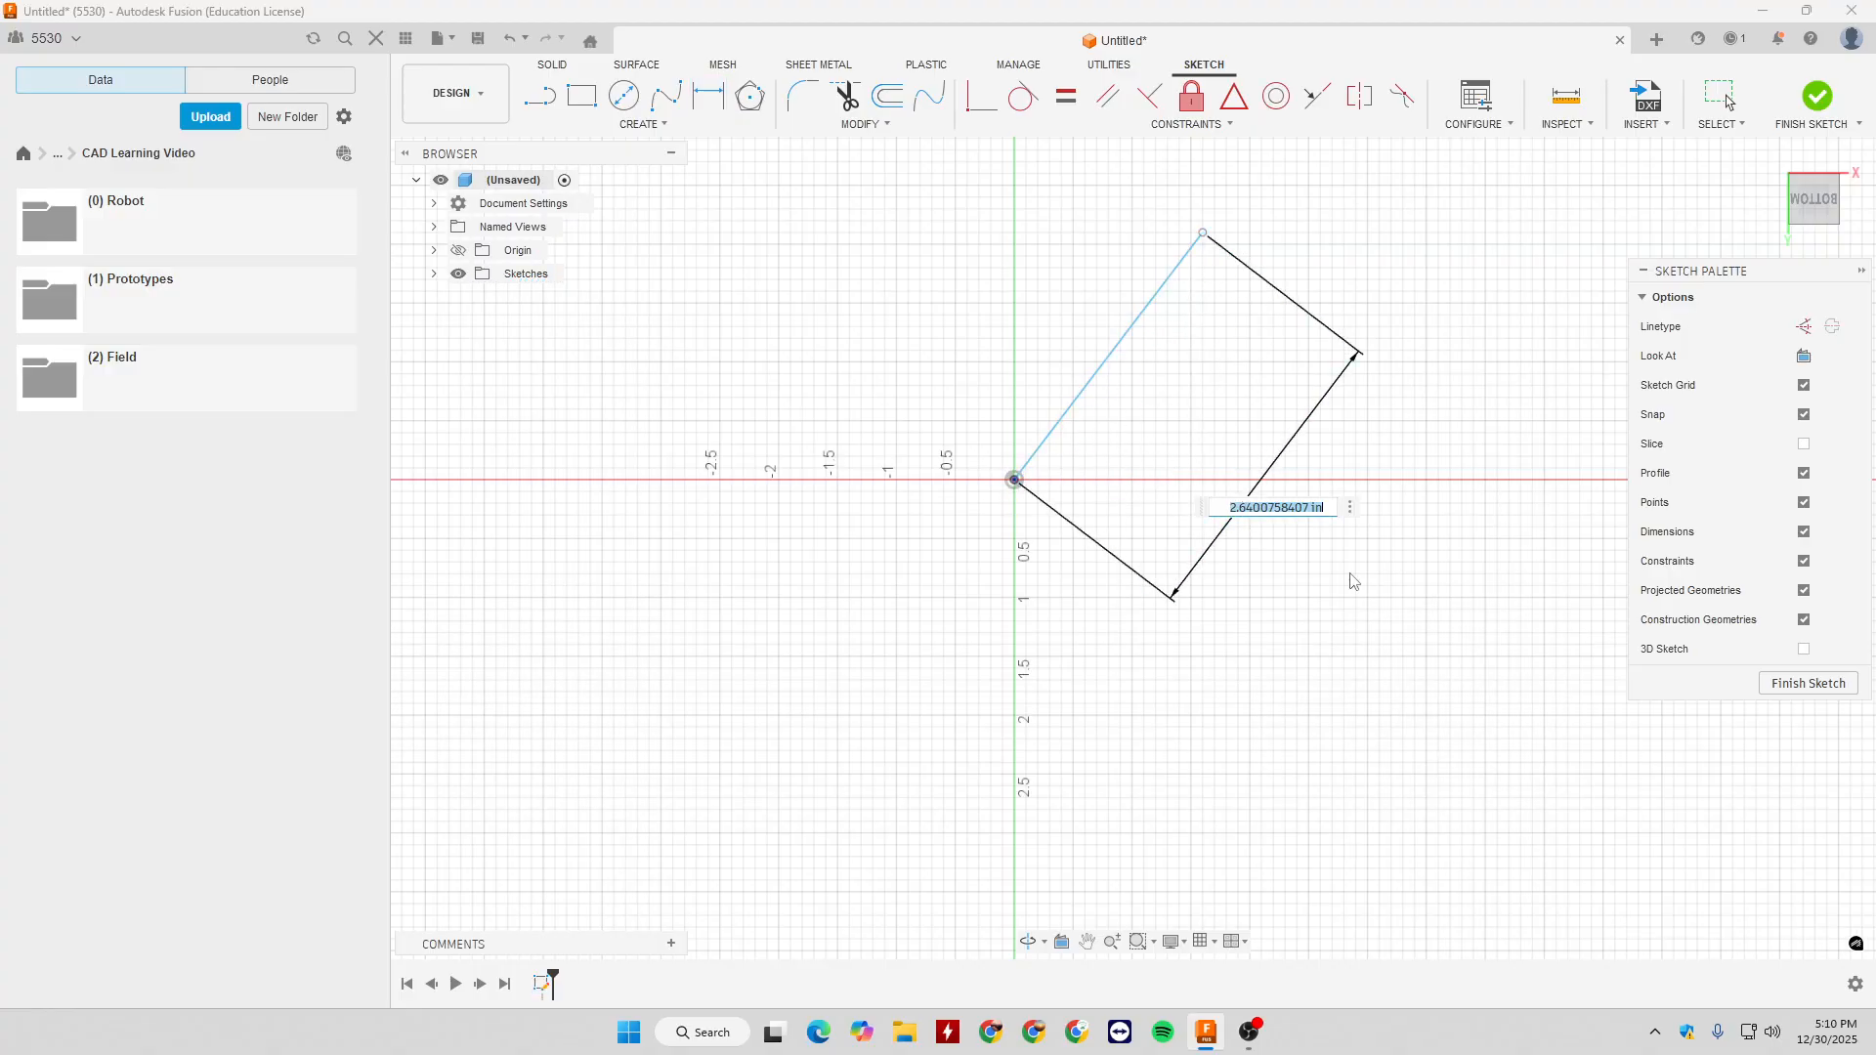
{"action": "key", "text": "BackSpace"}
{"action": "key", "text": "Return"}
{"action": "key", "text": "Escape"}
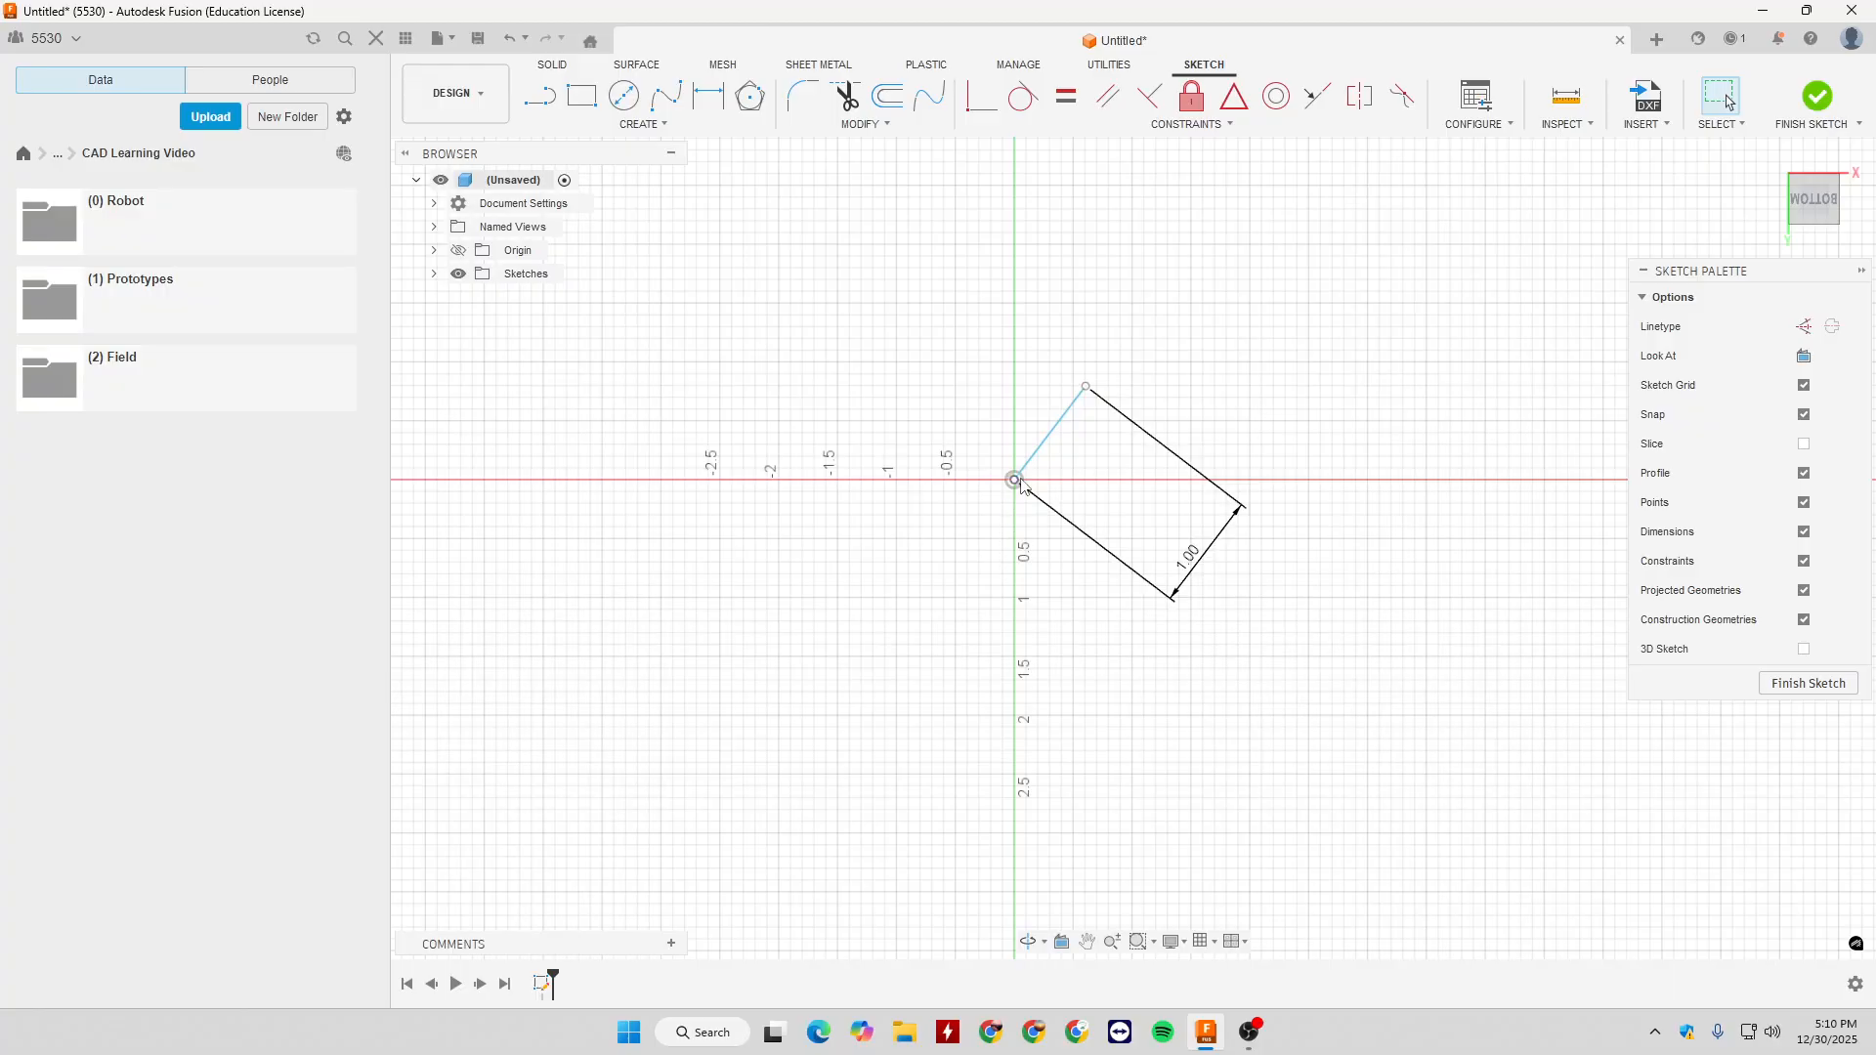
- Draw a horizontal line about 2.6 in long from the origin along the X axis and convert it to construction geometry
{"action": "key", "text": "l"}
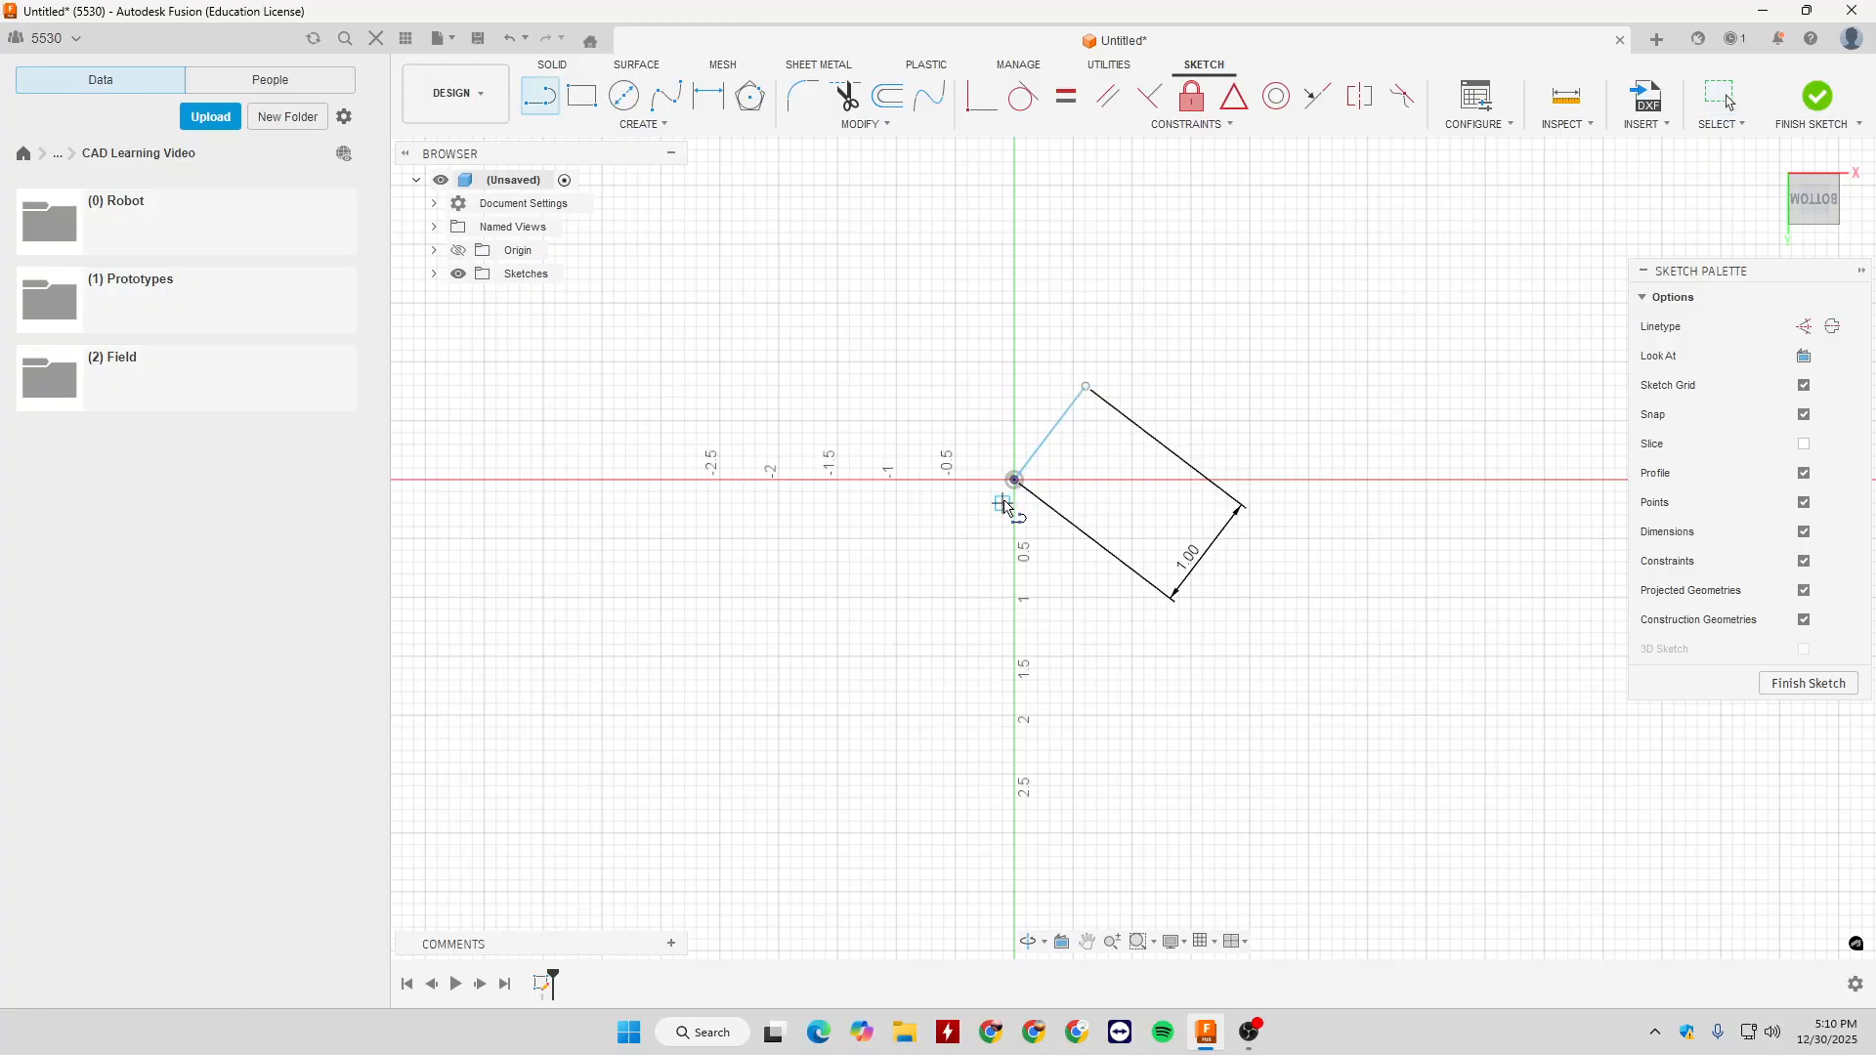
{"action": "left_click", "coordinate": [1015, 480]}
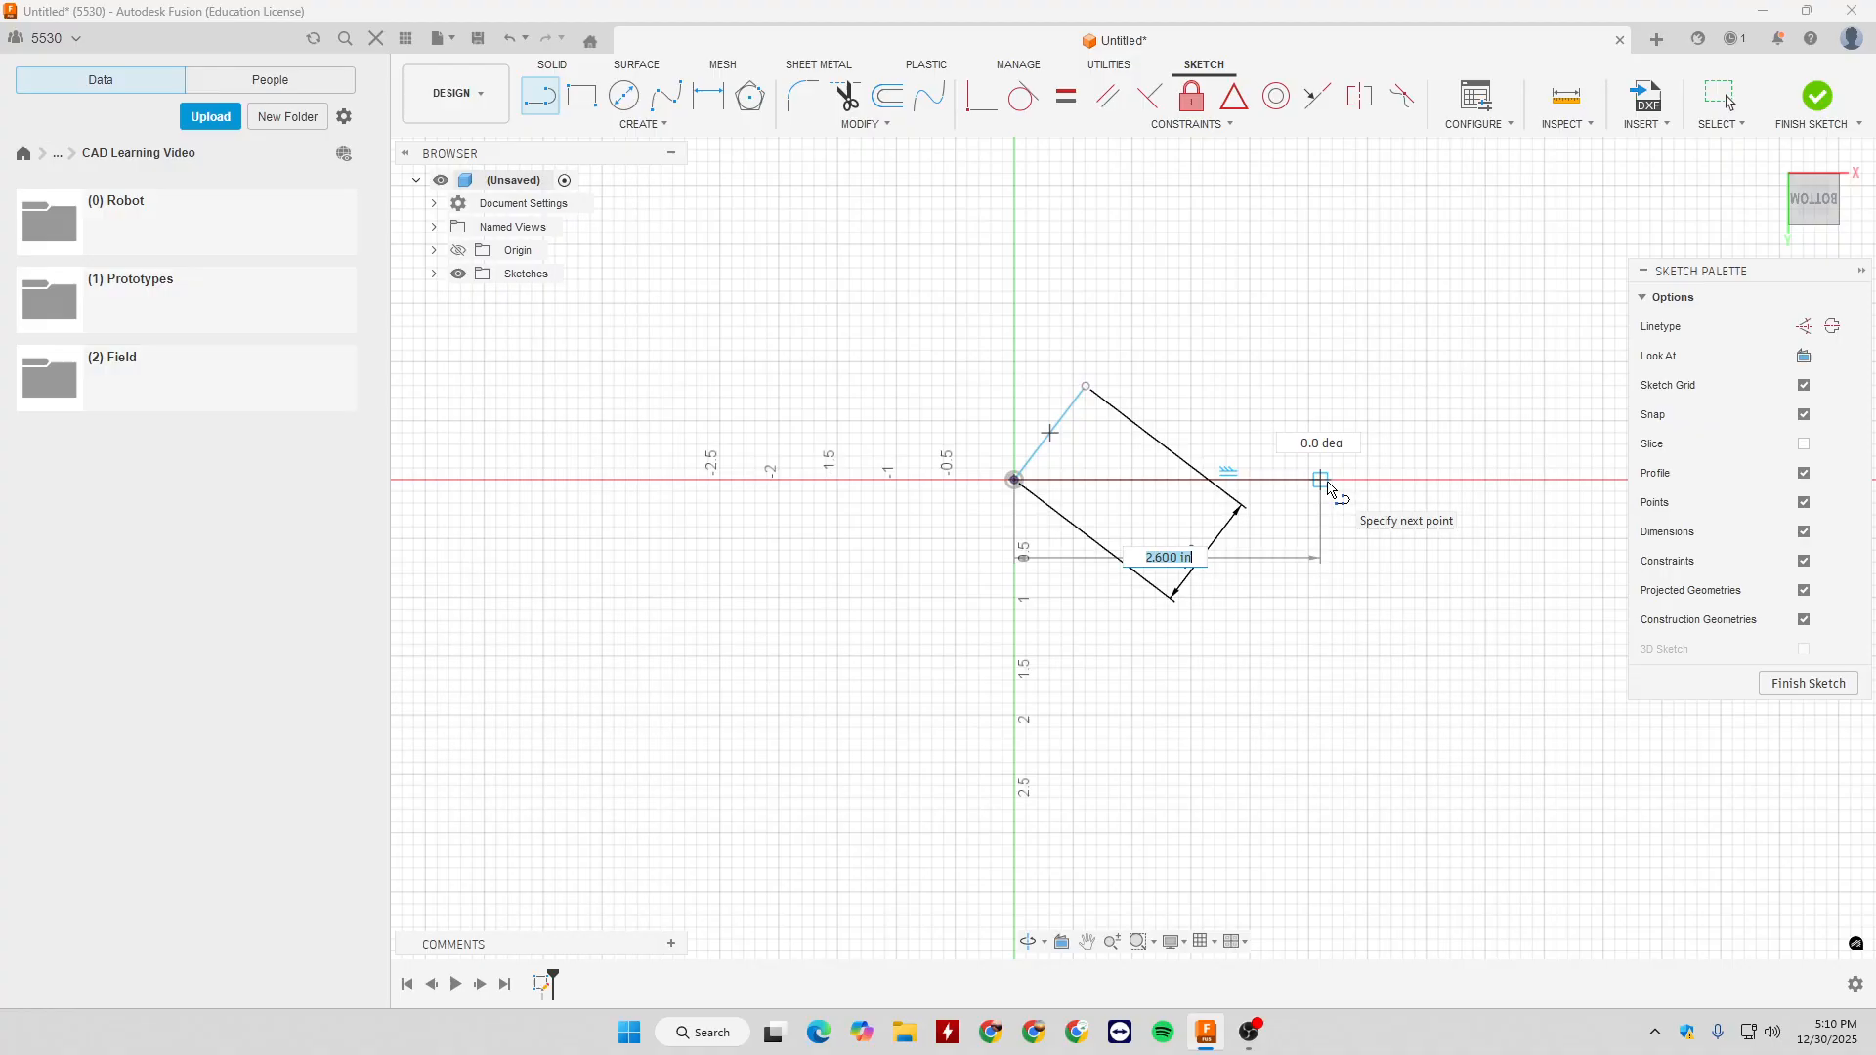
{"action": "left_click", "coordinate": [1328, 488]}
{"action": "key", "text": "Escape"}
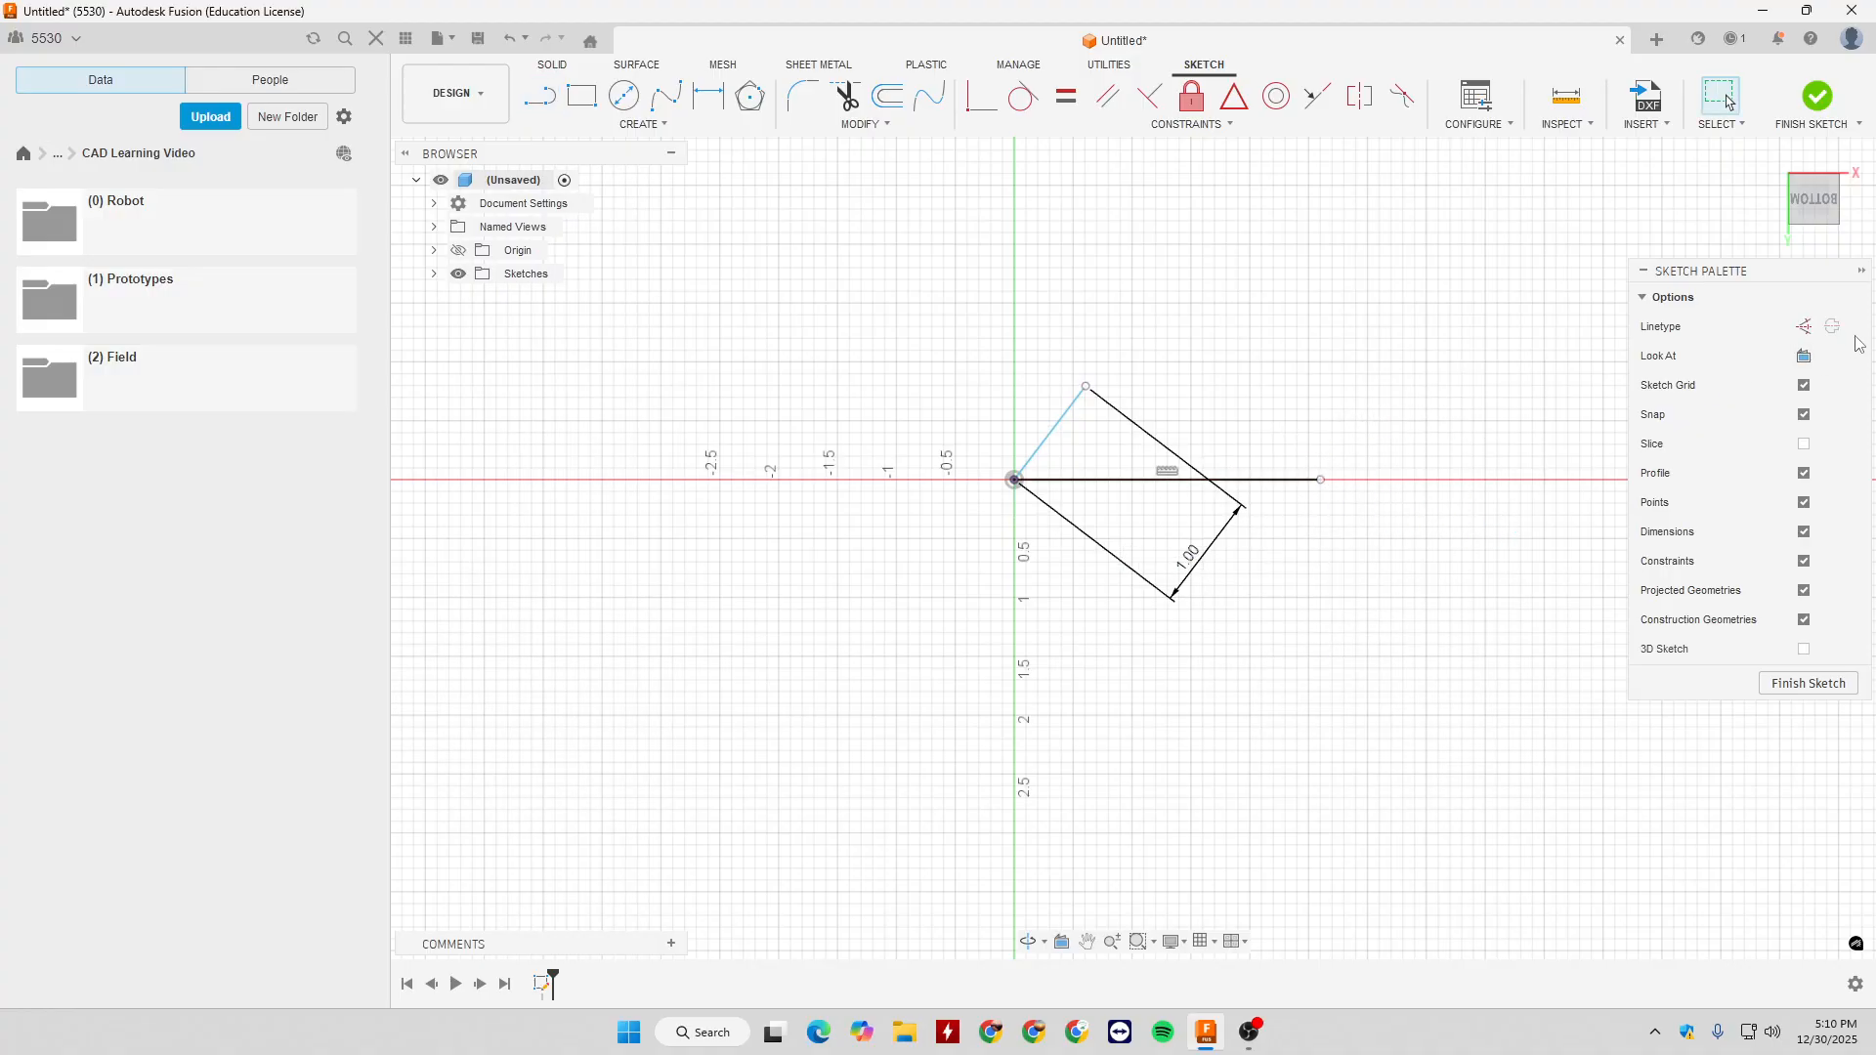
{"action": "left_click", "coordinate": [1289, 479]}
{"action": "left_click", "coordinate": [1808, 326]}
- Dimension the angle between the construction line and the sloped line to 30 degrees
{"action": "key", "text": "d"}
{"action": "left_click", "coordinate": [1089, 482]}
{"action": "left_click", "coordinate": [1066, 413]}
{"action": "left_click", "coordinate": [1288, 344]}
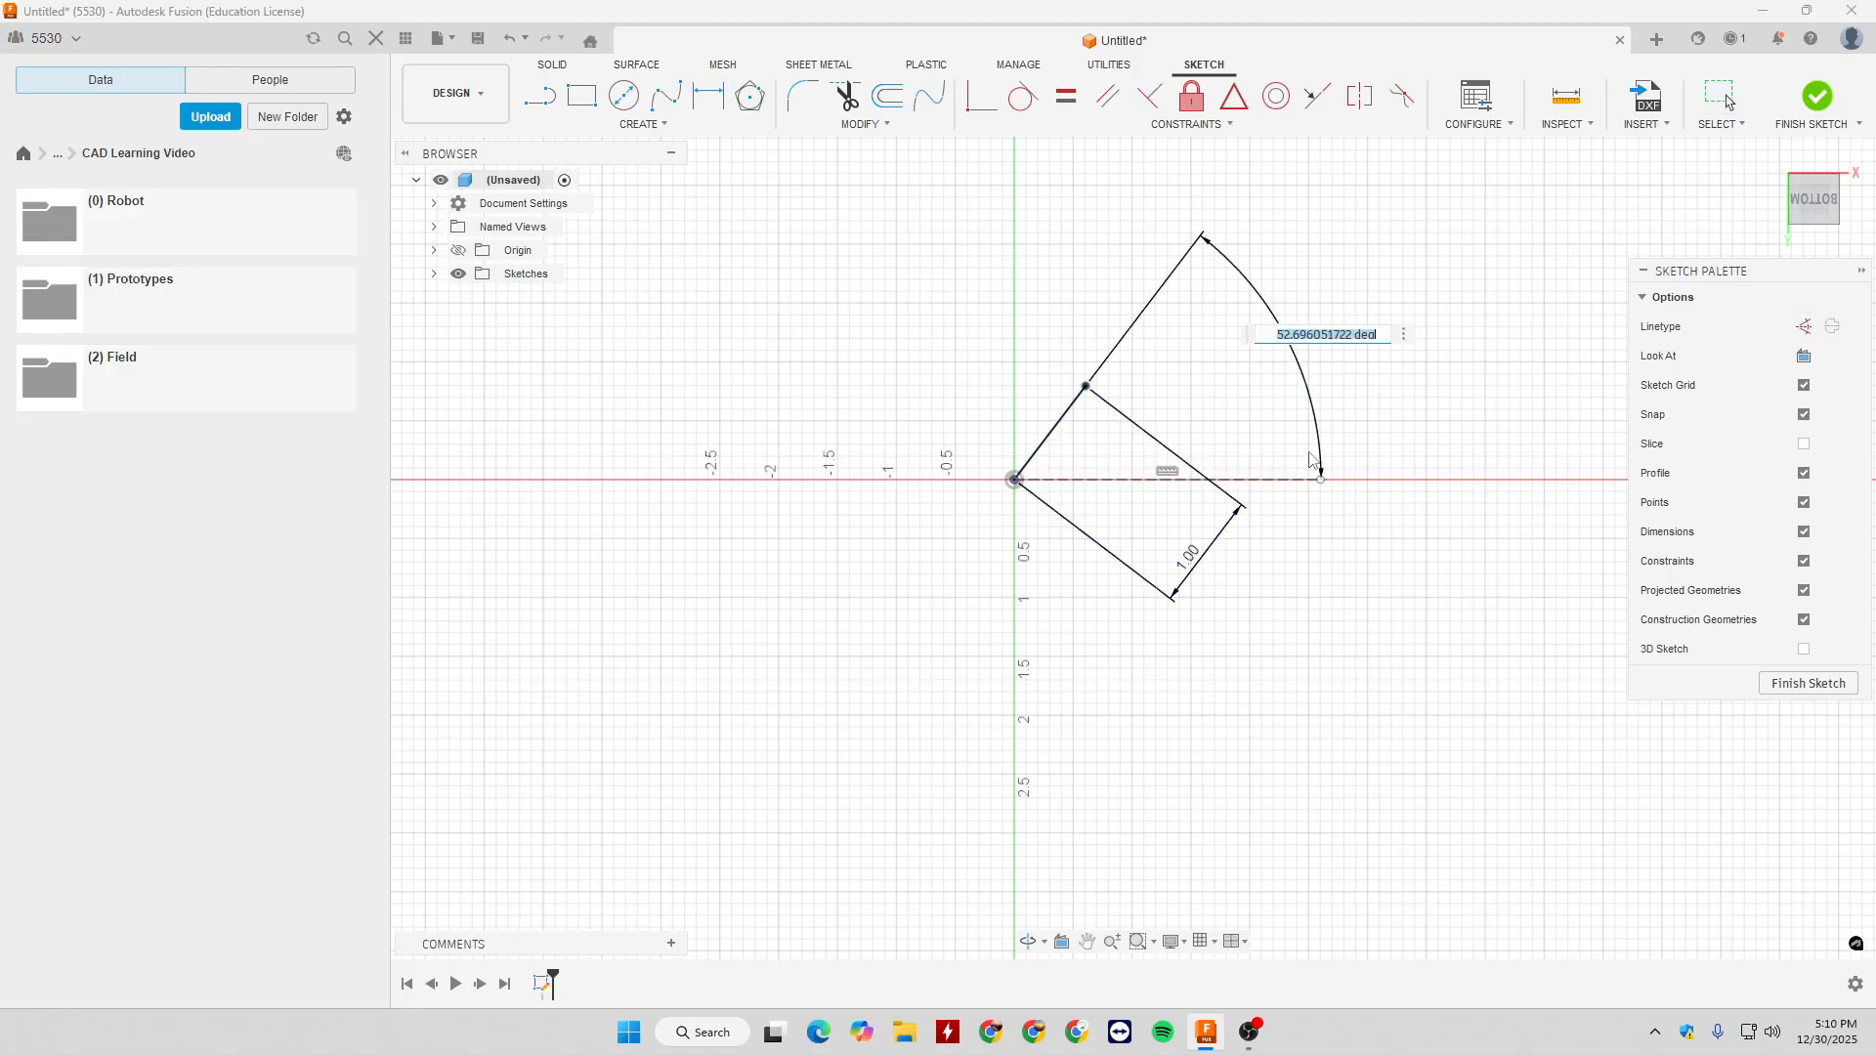
{"action": "type", "text": "30"}
{"action": "key", "text": "Return"}
{"action": "key", "text": "Escape"}
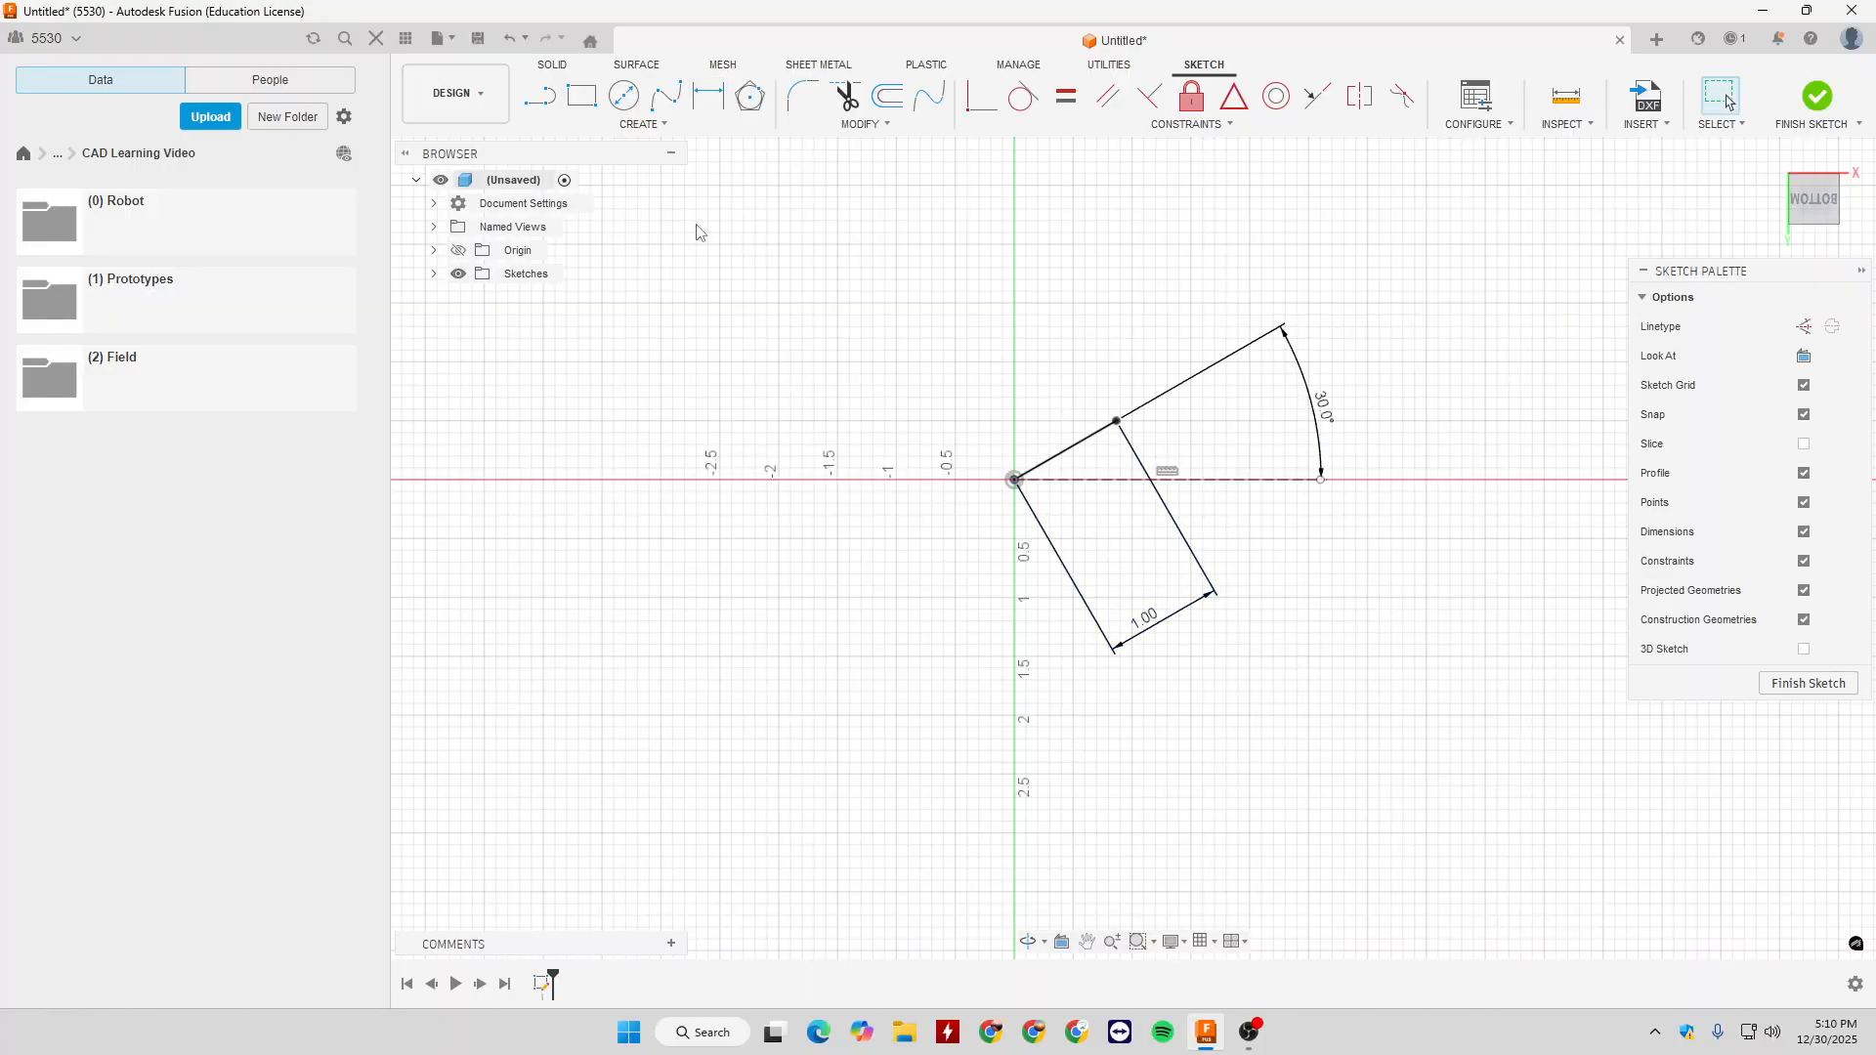
- Draw a 2-Point Rectangle of 2 in by 2 in, up and to the right from the sloped line's free endpoint
{"action": "left_click", "coordinate": [643, 124]}
{"action": "mouse_move", "coordinate": [586, 164]}
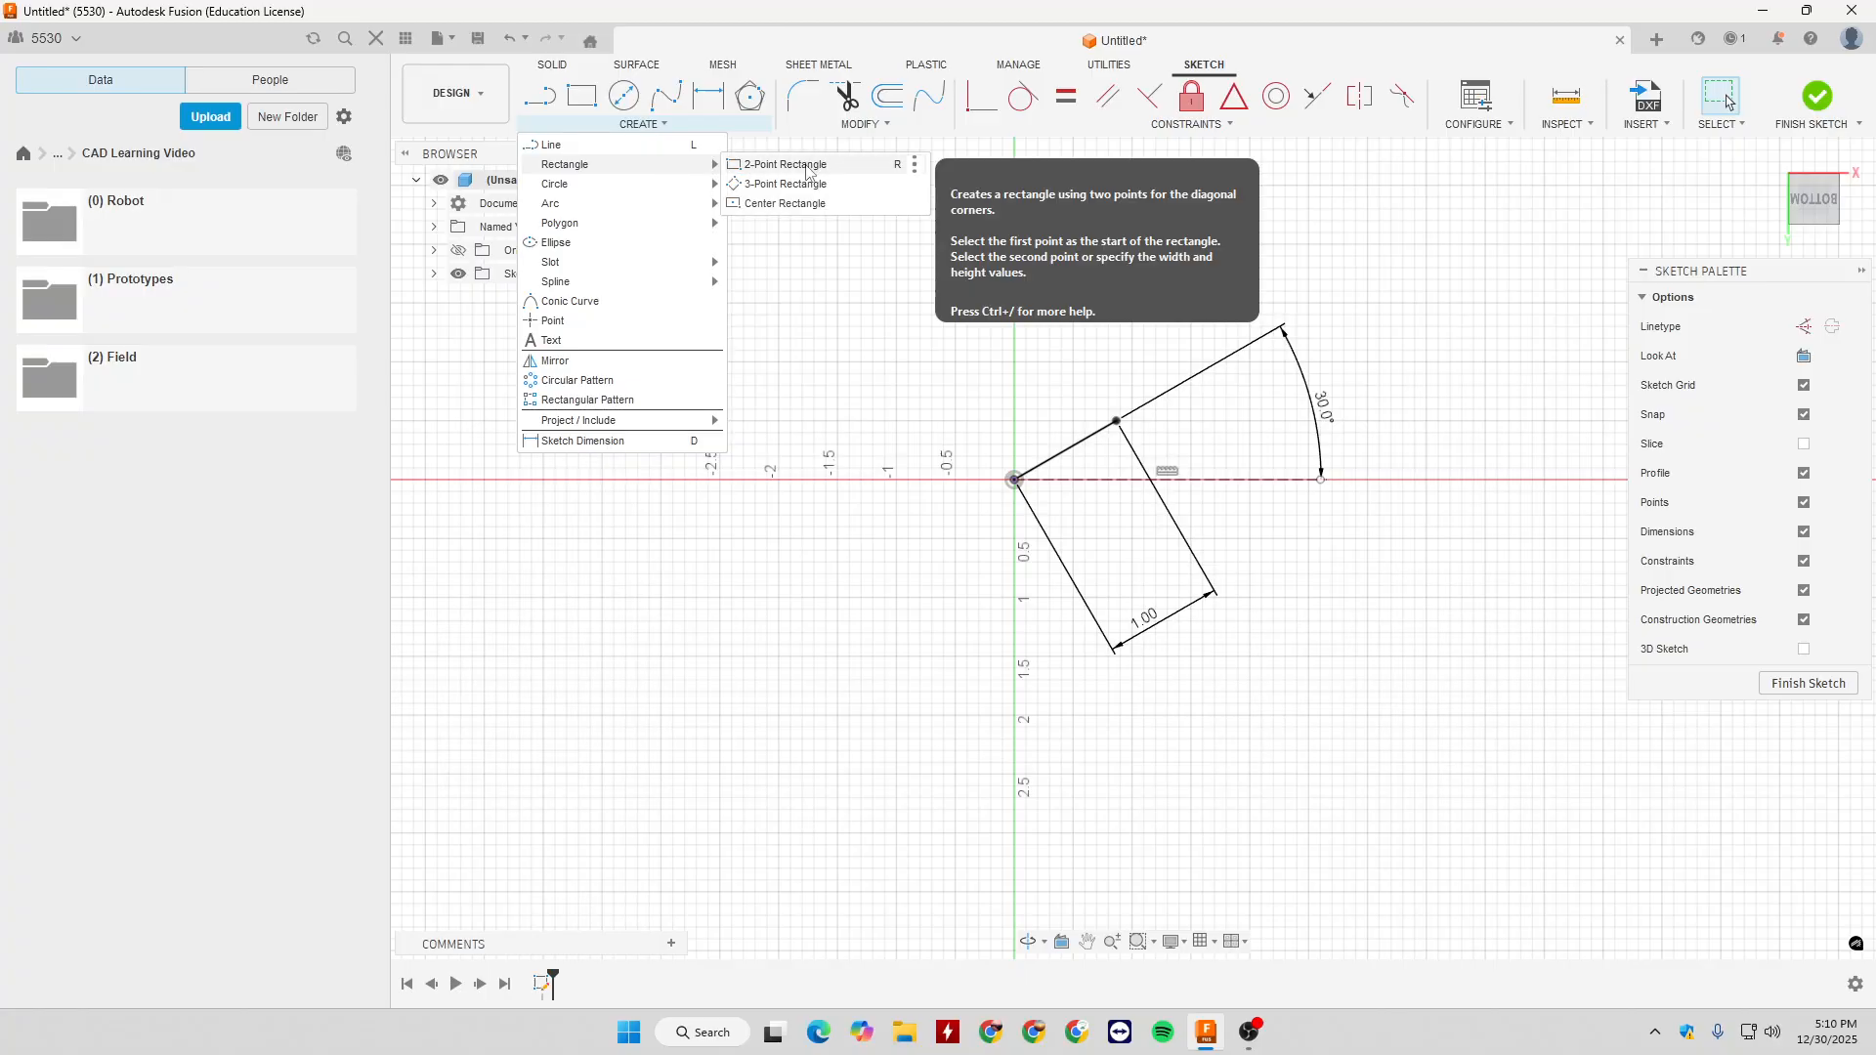
{"action": "left_click", "coordinate": [882, 170]}
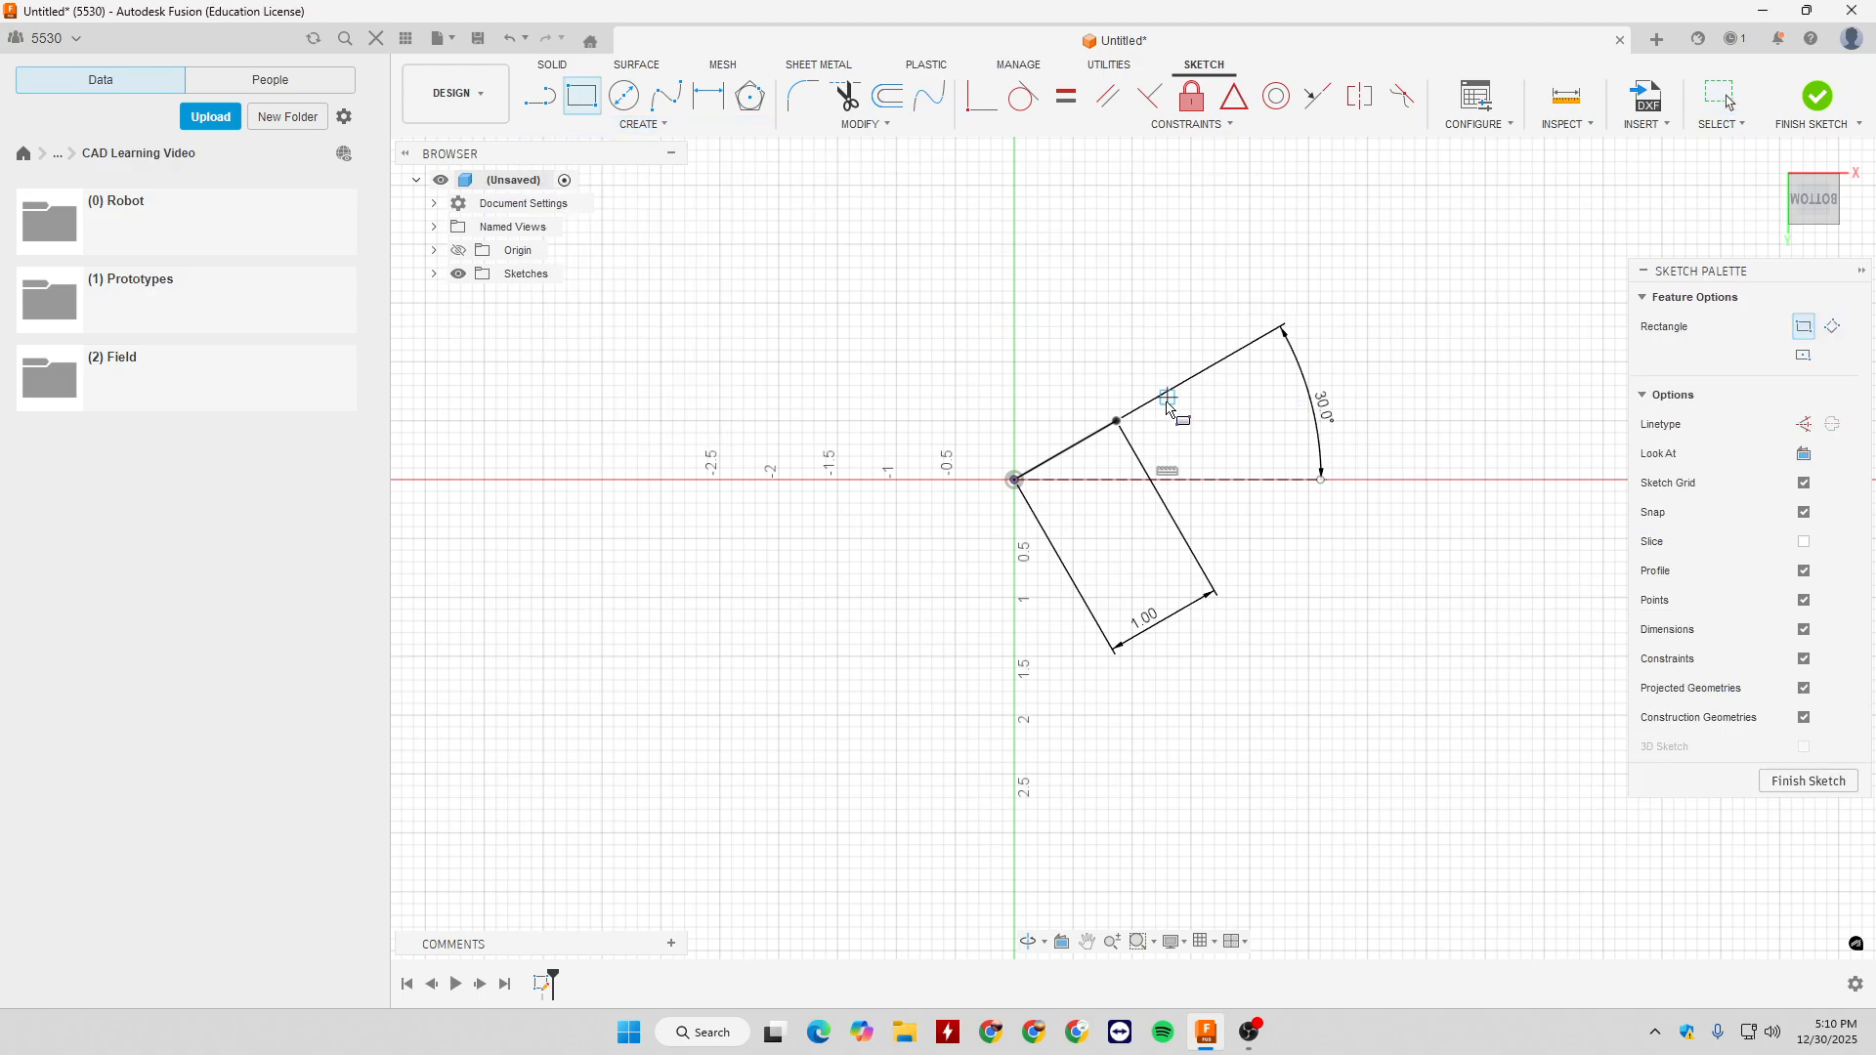
{"action": "left_click", "coordinate": [1117, 421]}
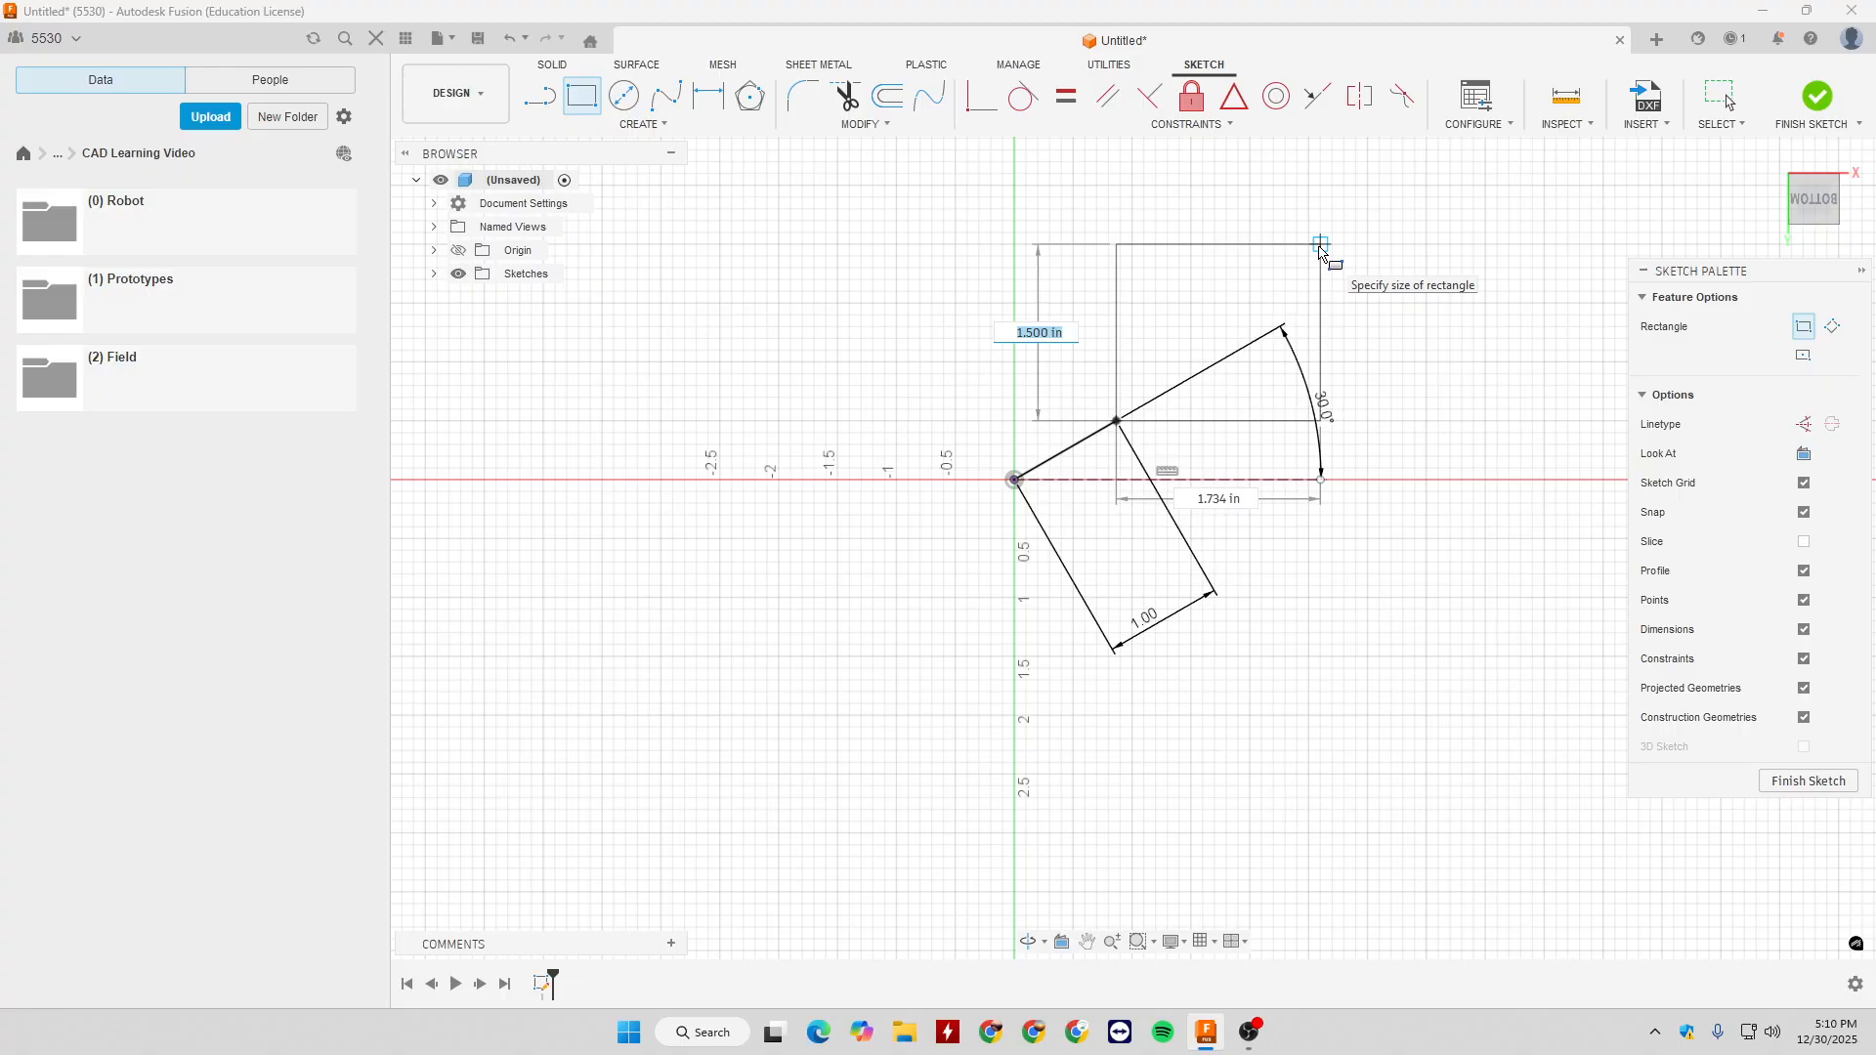
{"action": "type", "text": "2"}
{"action": "key", "text": "Tab"}
{"action": "type", "text": "2"}
{"action": "key", "text": "Return"}
{"action": "key", "text": "Escape"}
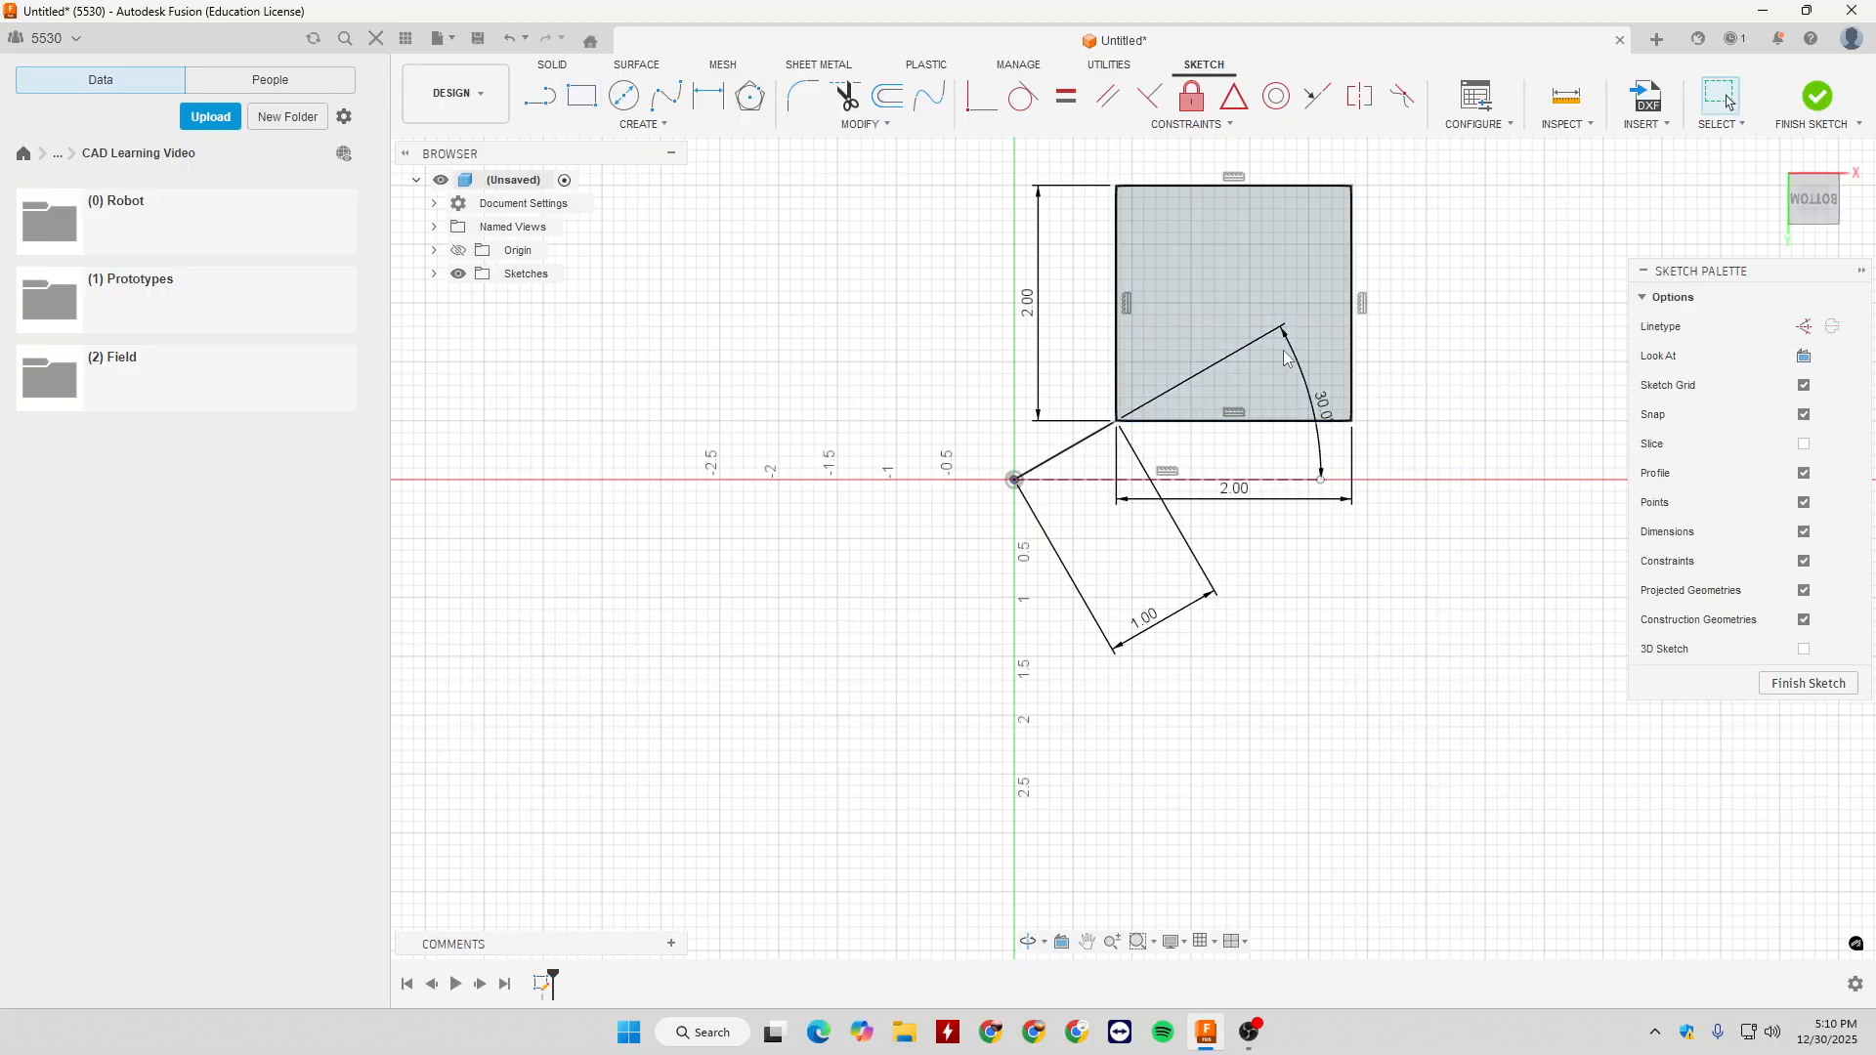
- Move the 30° angle dimension below left of the origin and the sloped line's length dimension close to the line
{"action": "left_click_drag", "start_coordinate": [1323, 408], "coordinate": [893, 623]}
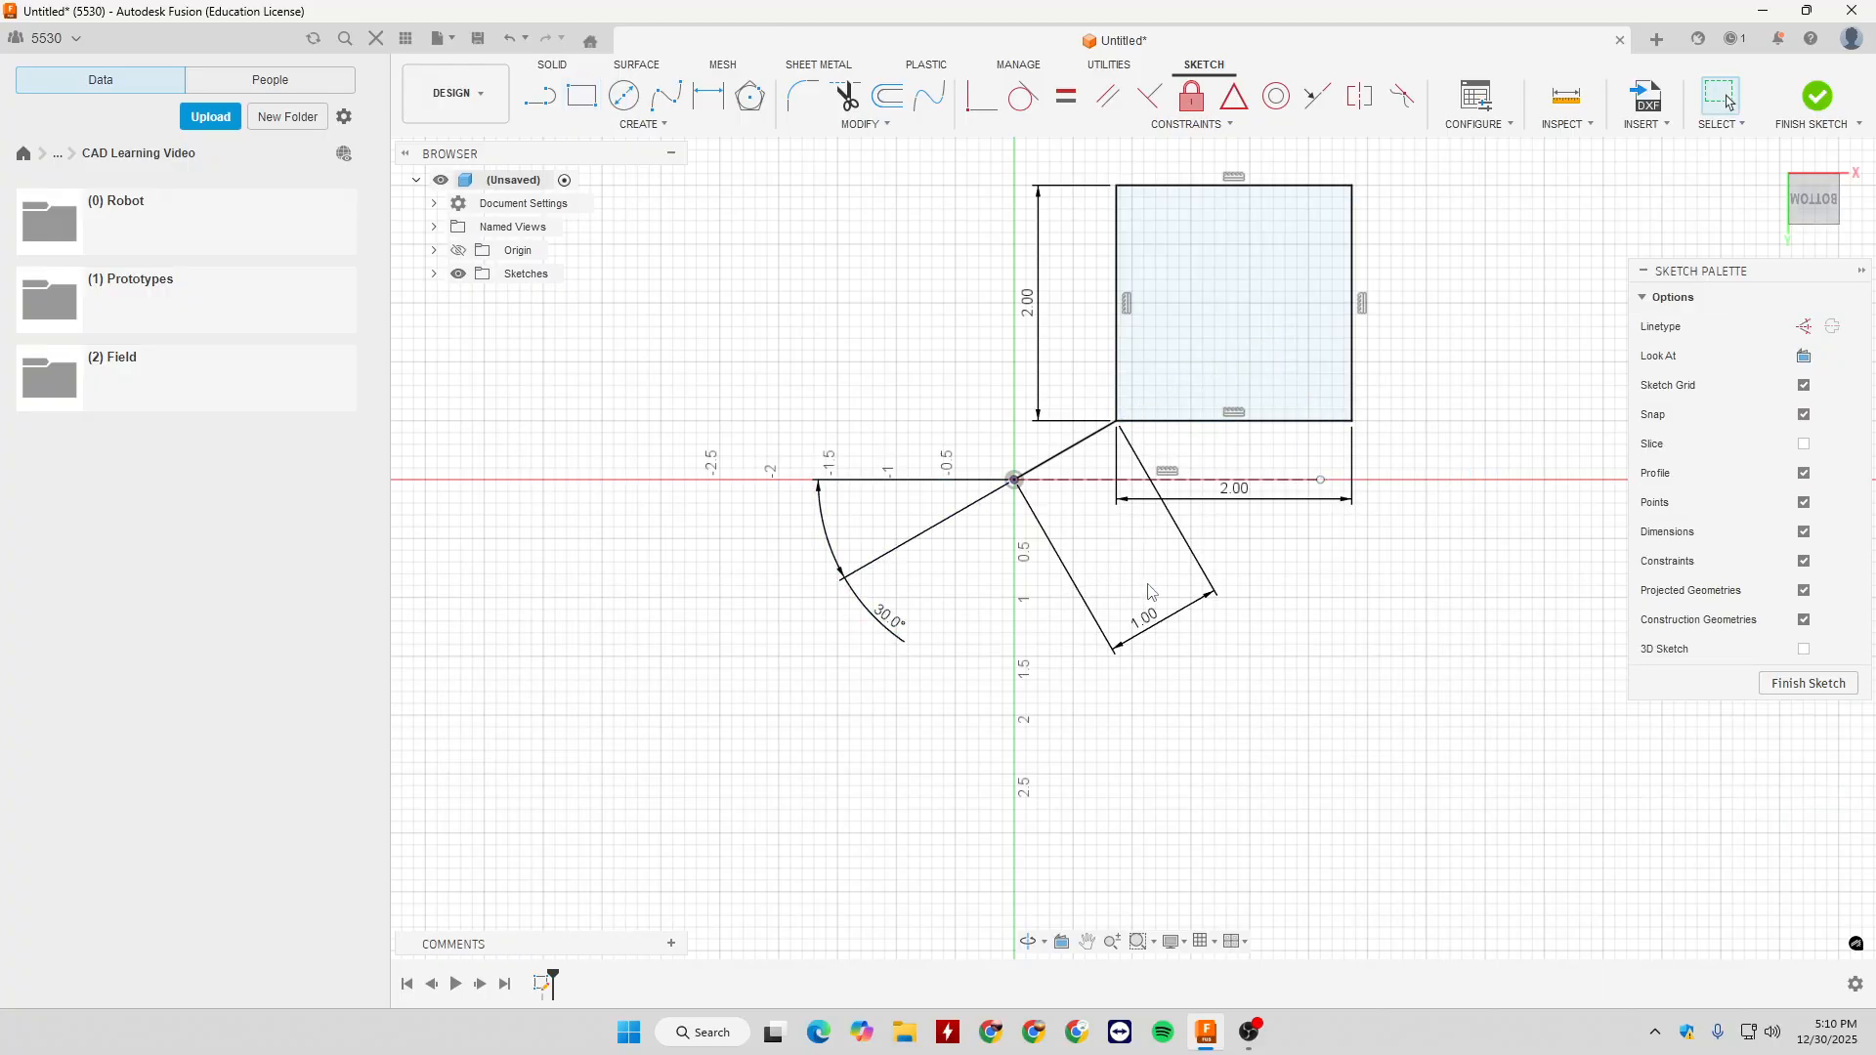
{"action": "left_click_drag", "start_coordinate": [1153, 635], "coordinate": [1034, 530]}
- Examine the square's profile and the vertical and horizontal constraints on its left and bottom edges
{"action": "left_click", "coordinate": [1228, 349]}
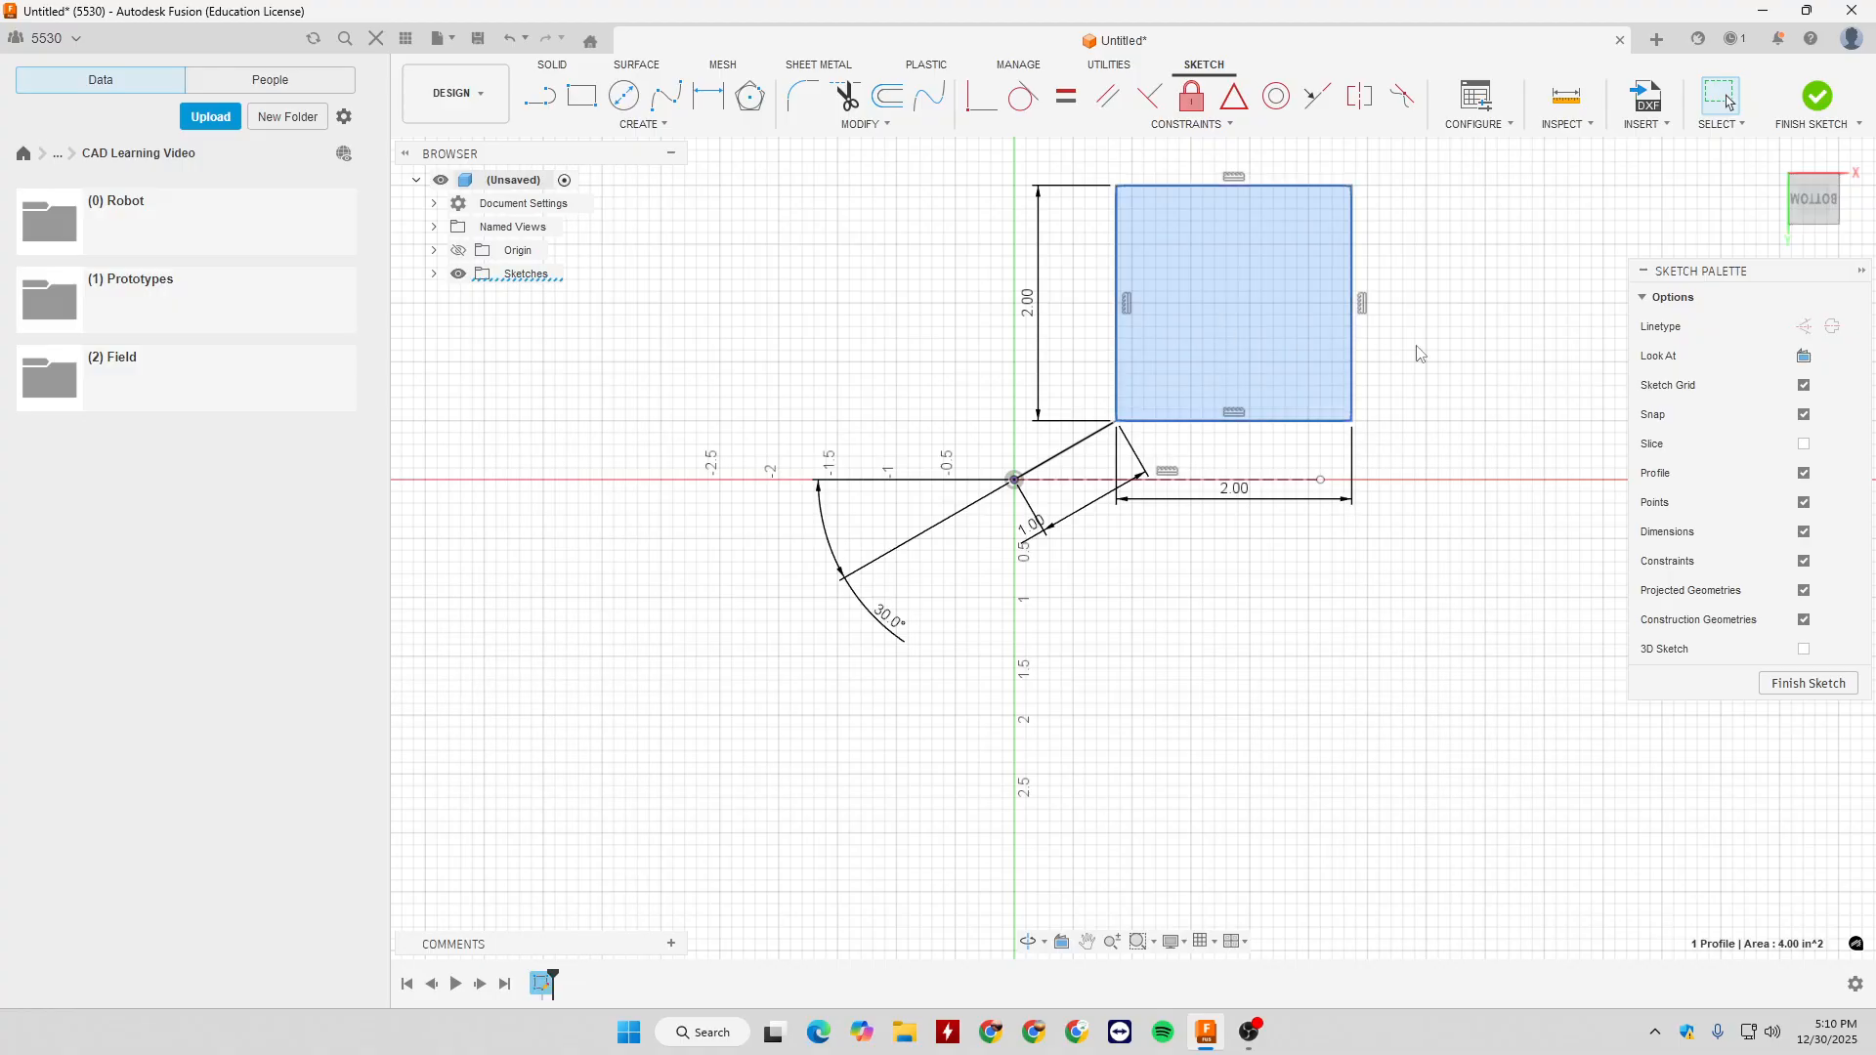
{"action": "left_click", "coordinate": [1366, 428]}
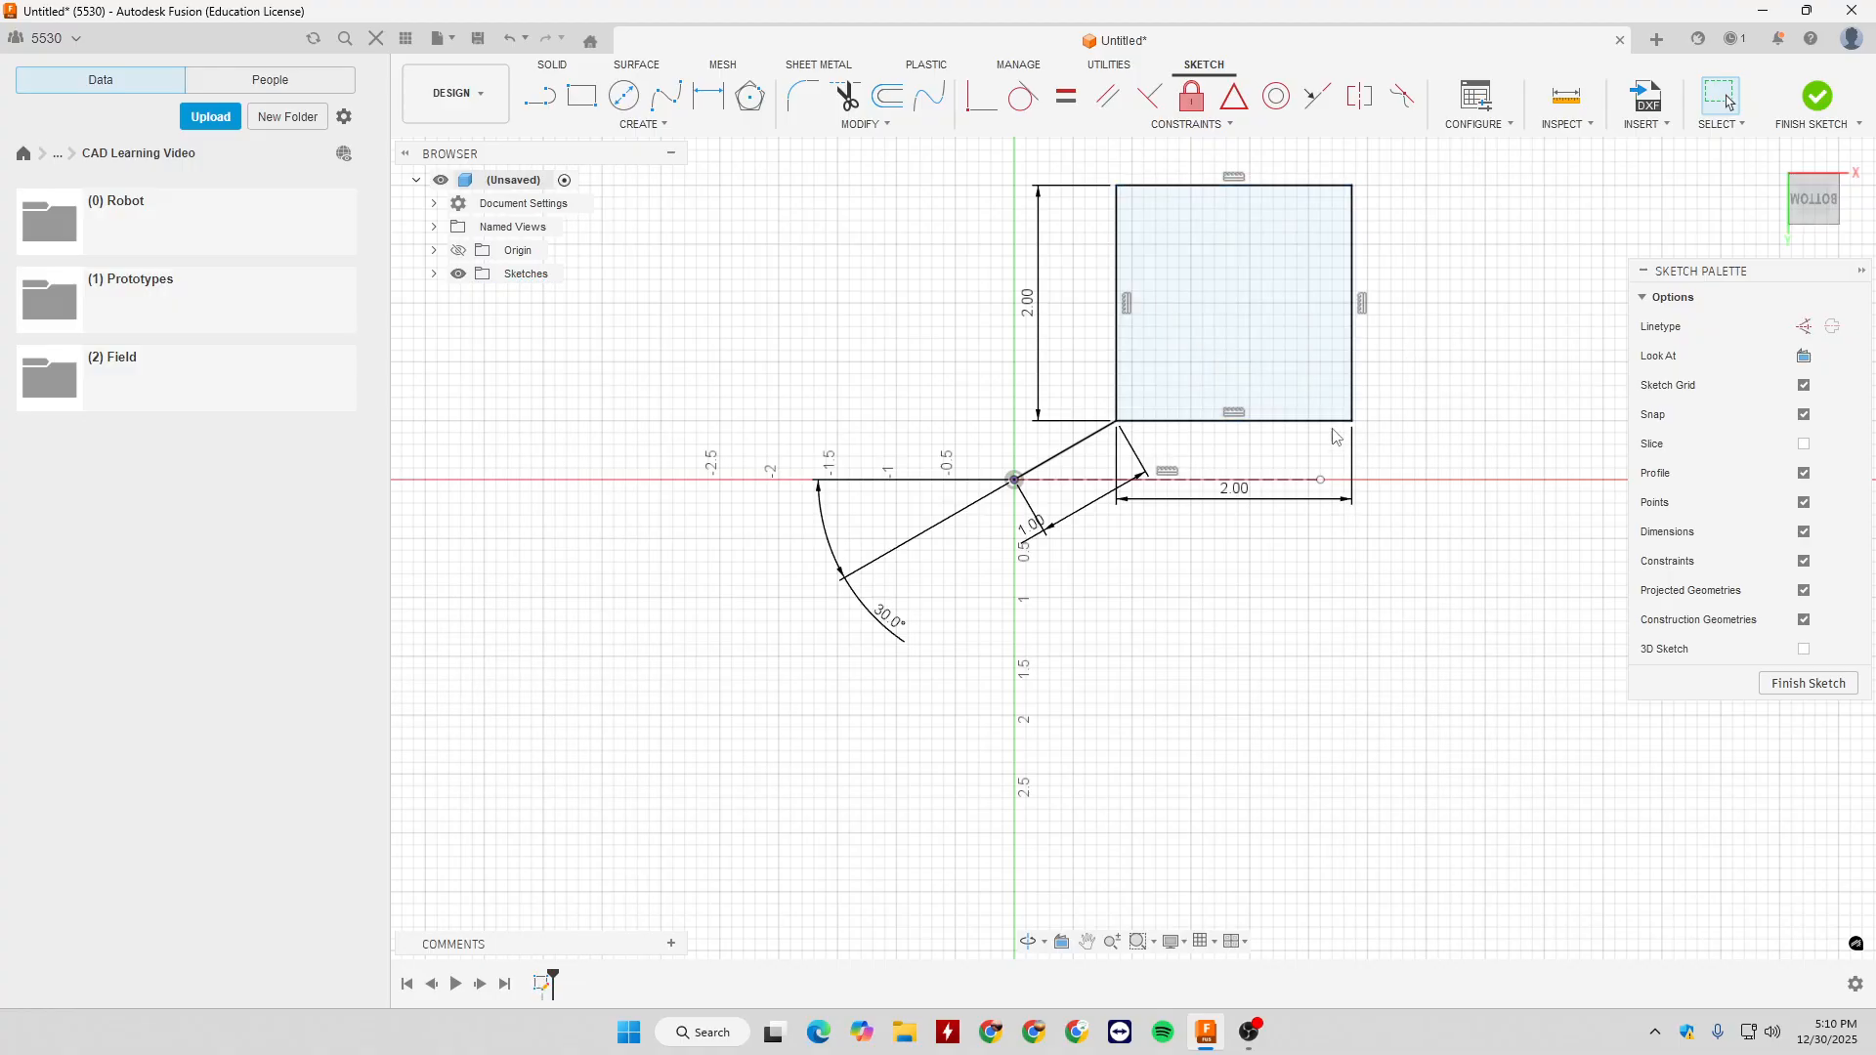
{"action": "left_click", "coordinate": [1128, 307]}
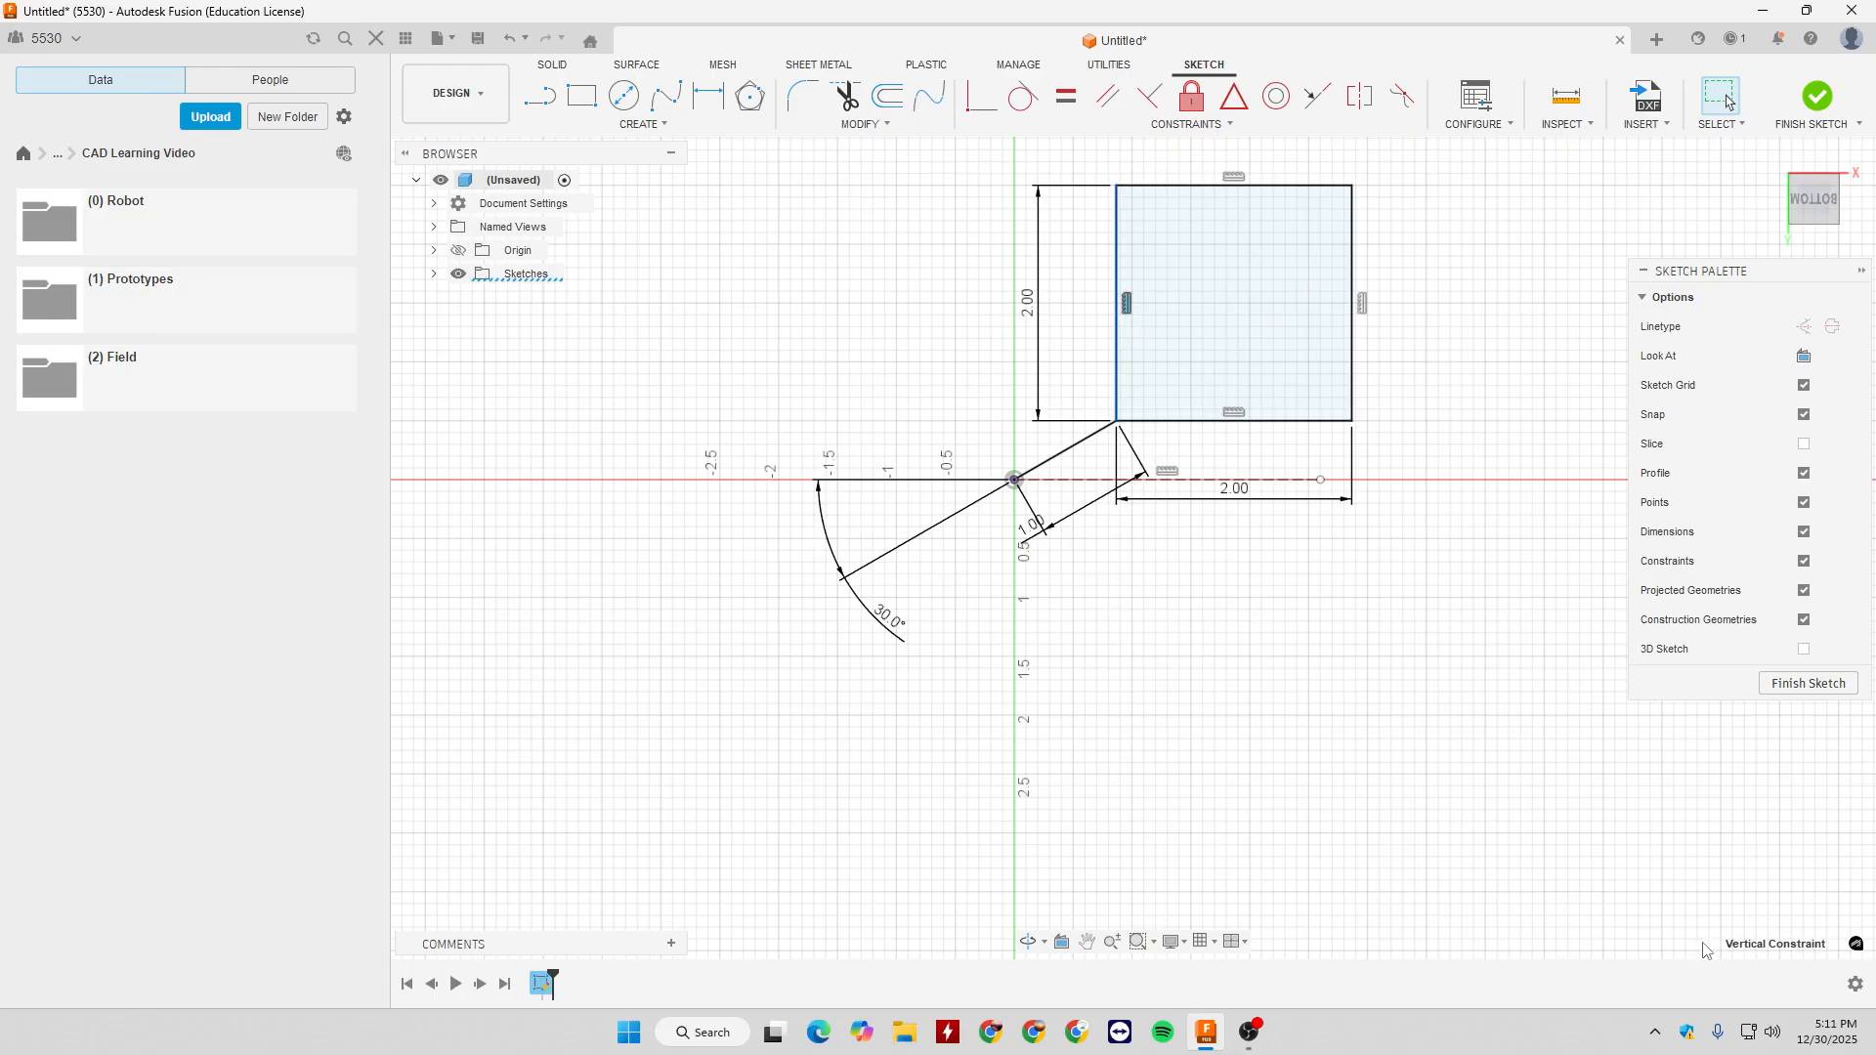
{"action": "left_click", "coordinate": [1236, 427]}
{"action": "left_click", "coordinate": [1235, 414]}
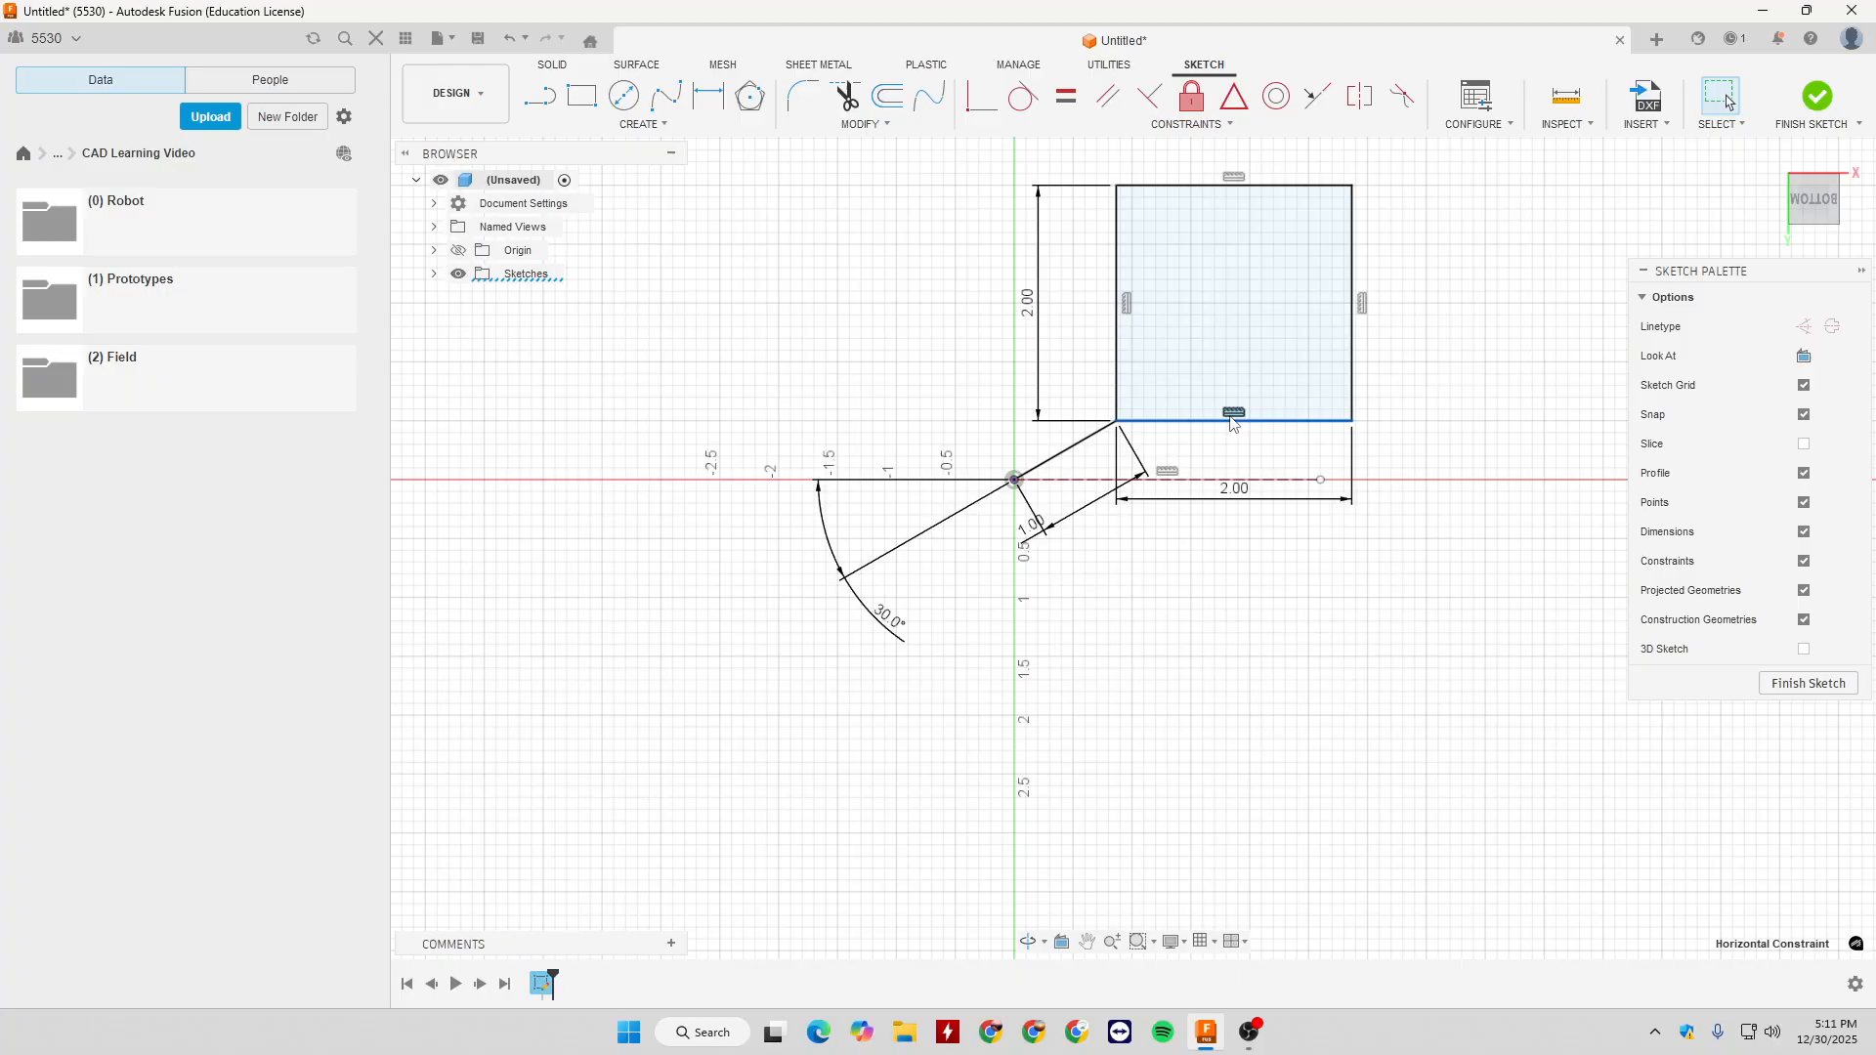
{"action": "left_click", "coordinate": [1219, 614]}
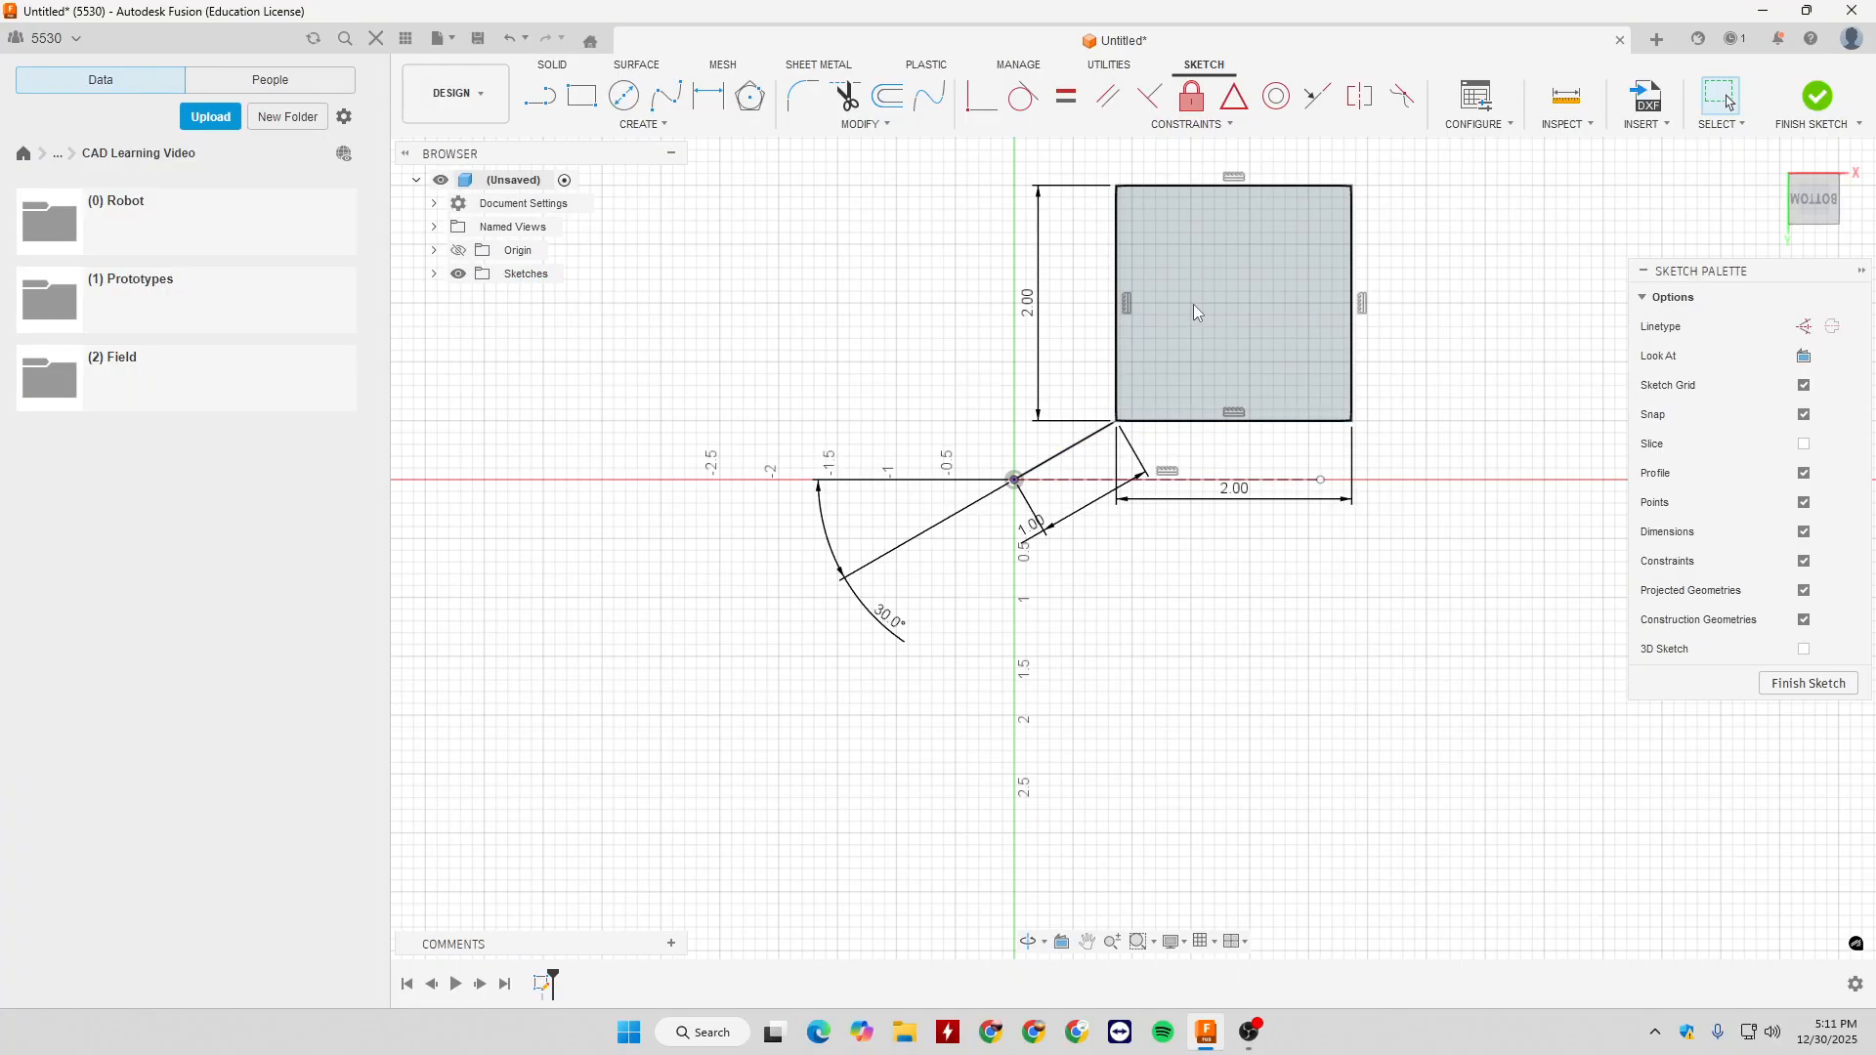
- Draw a tilted 3-Point Rectangle about 3 in long to the left of the square, with its short side sloping down to the right
{"action": "left_click", "coordinate": [642, 124]}
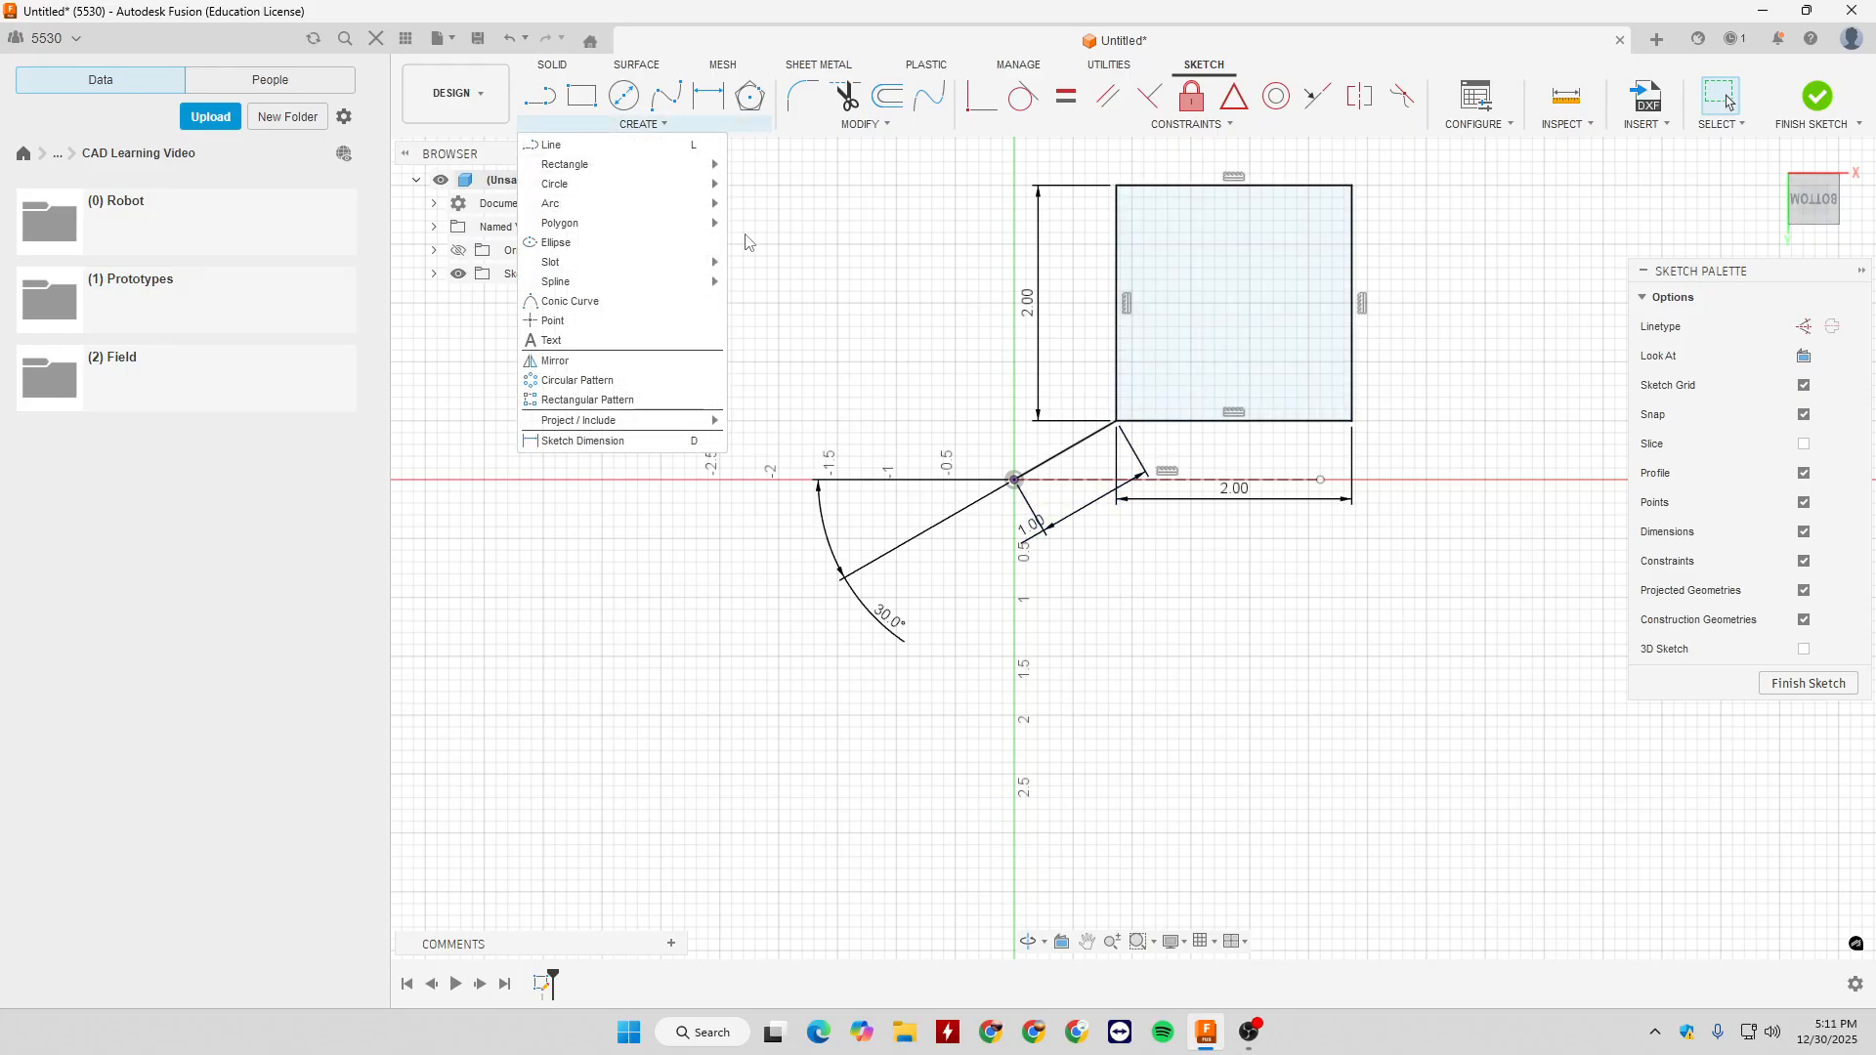
{"action": "mouse_move", "coordinate": [691, 174]}
{"action": "left_click", "coordinate": [782, 183]}
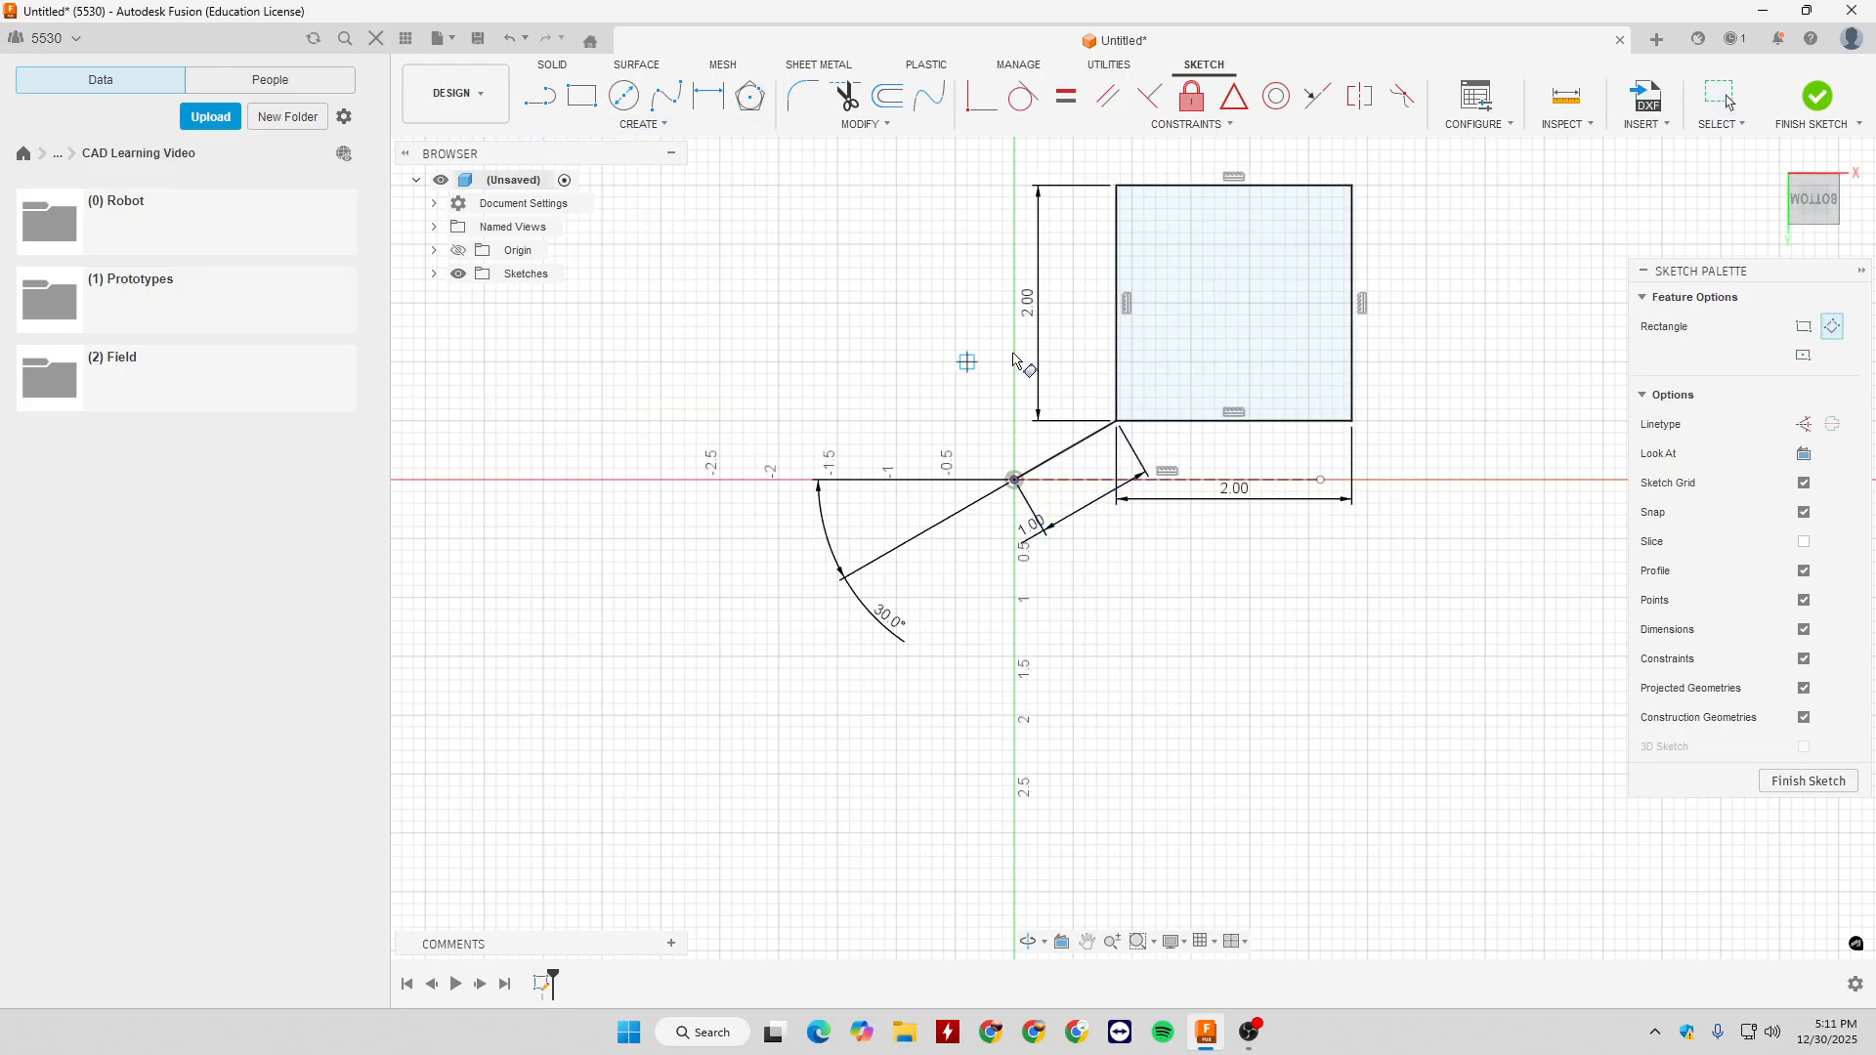
{"action": "left_click", "coordinate": [792, 220]}
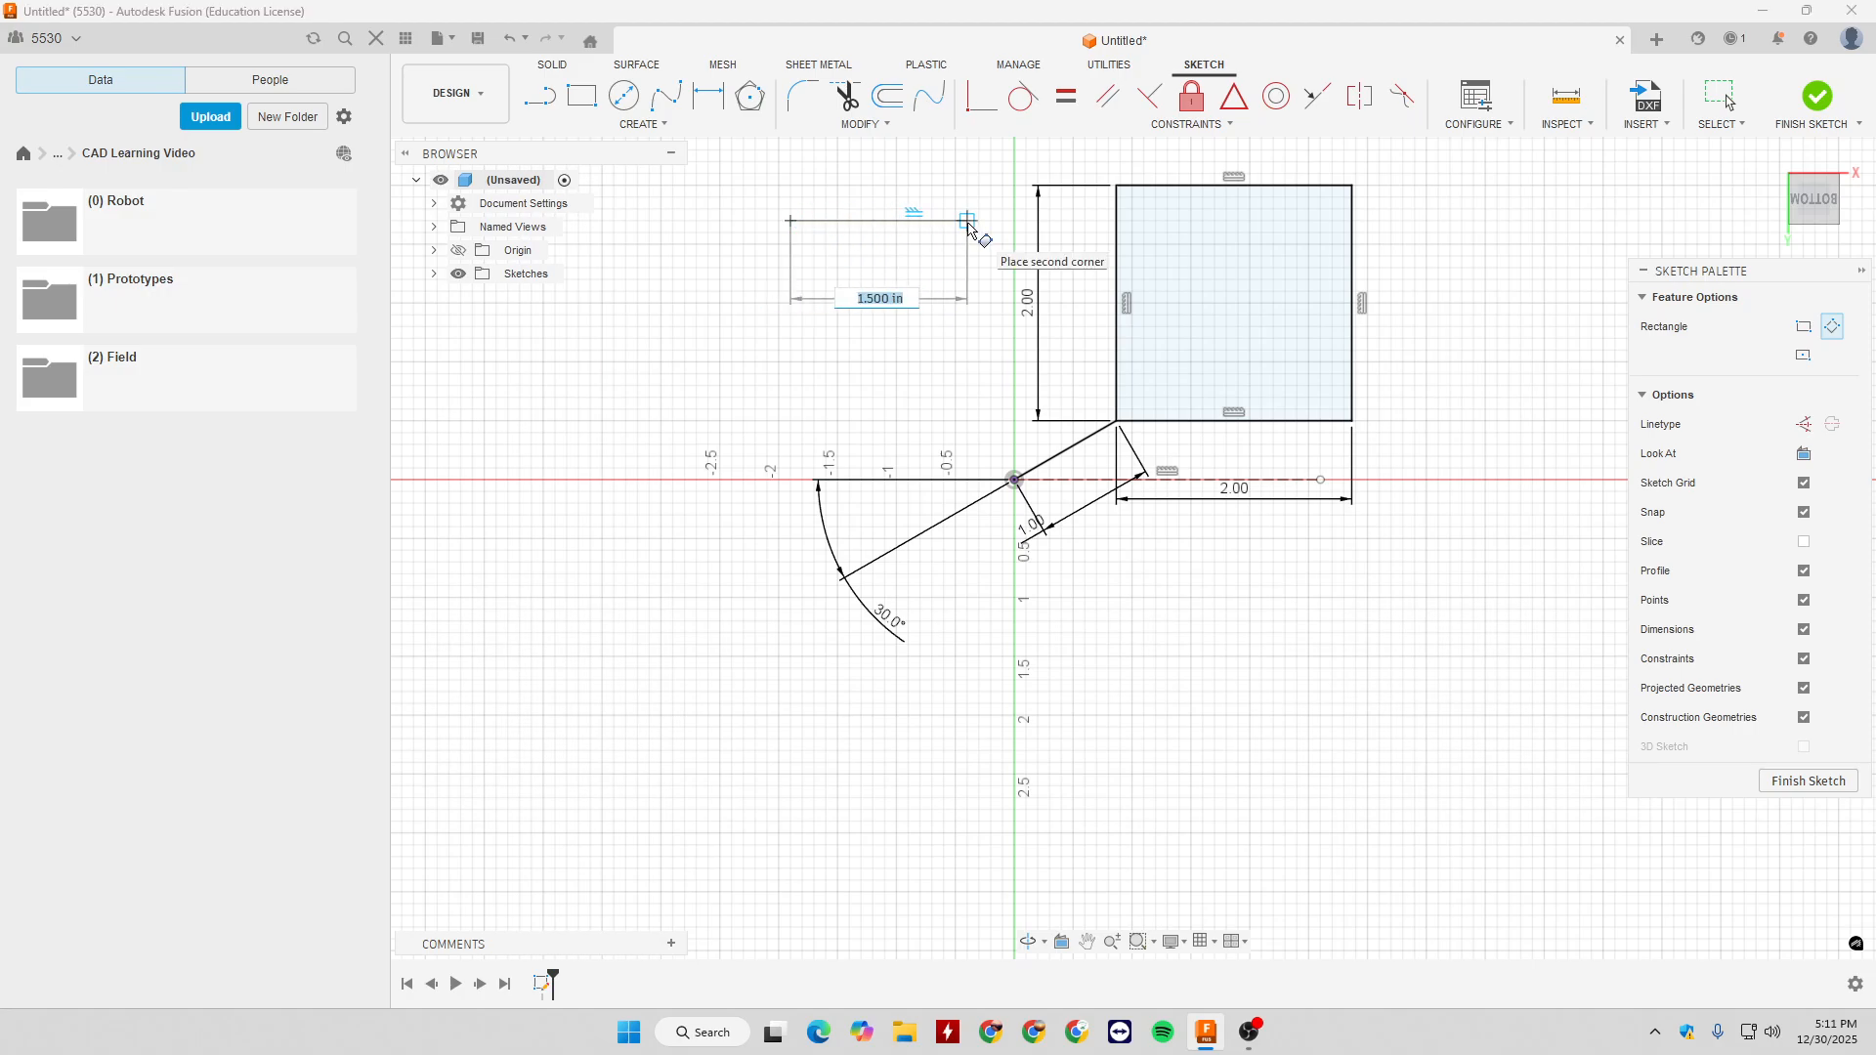
{"action": "left_click", "coordinate": [955, 326]}
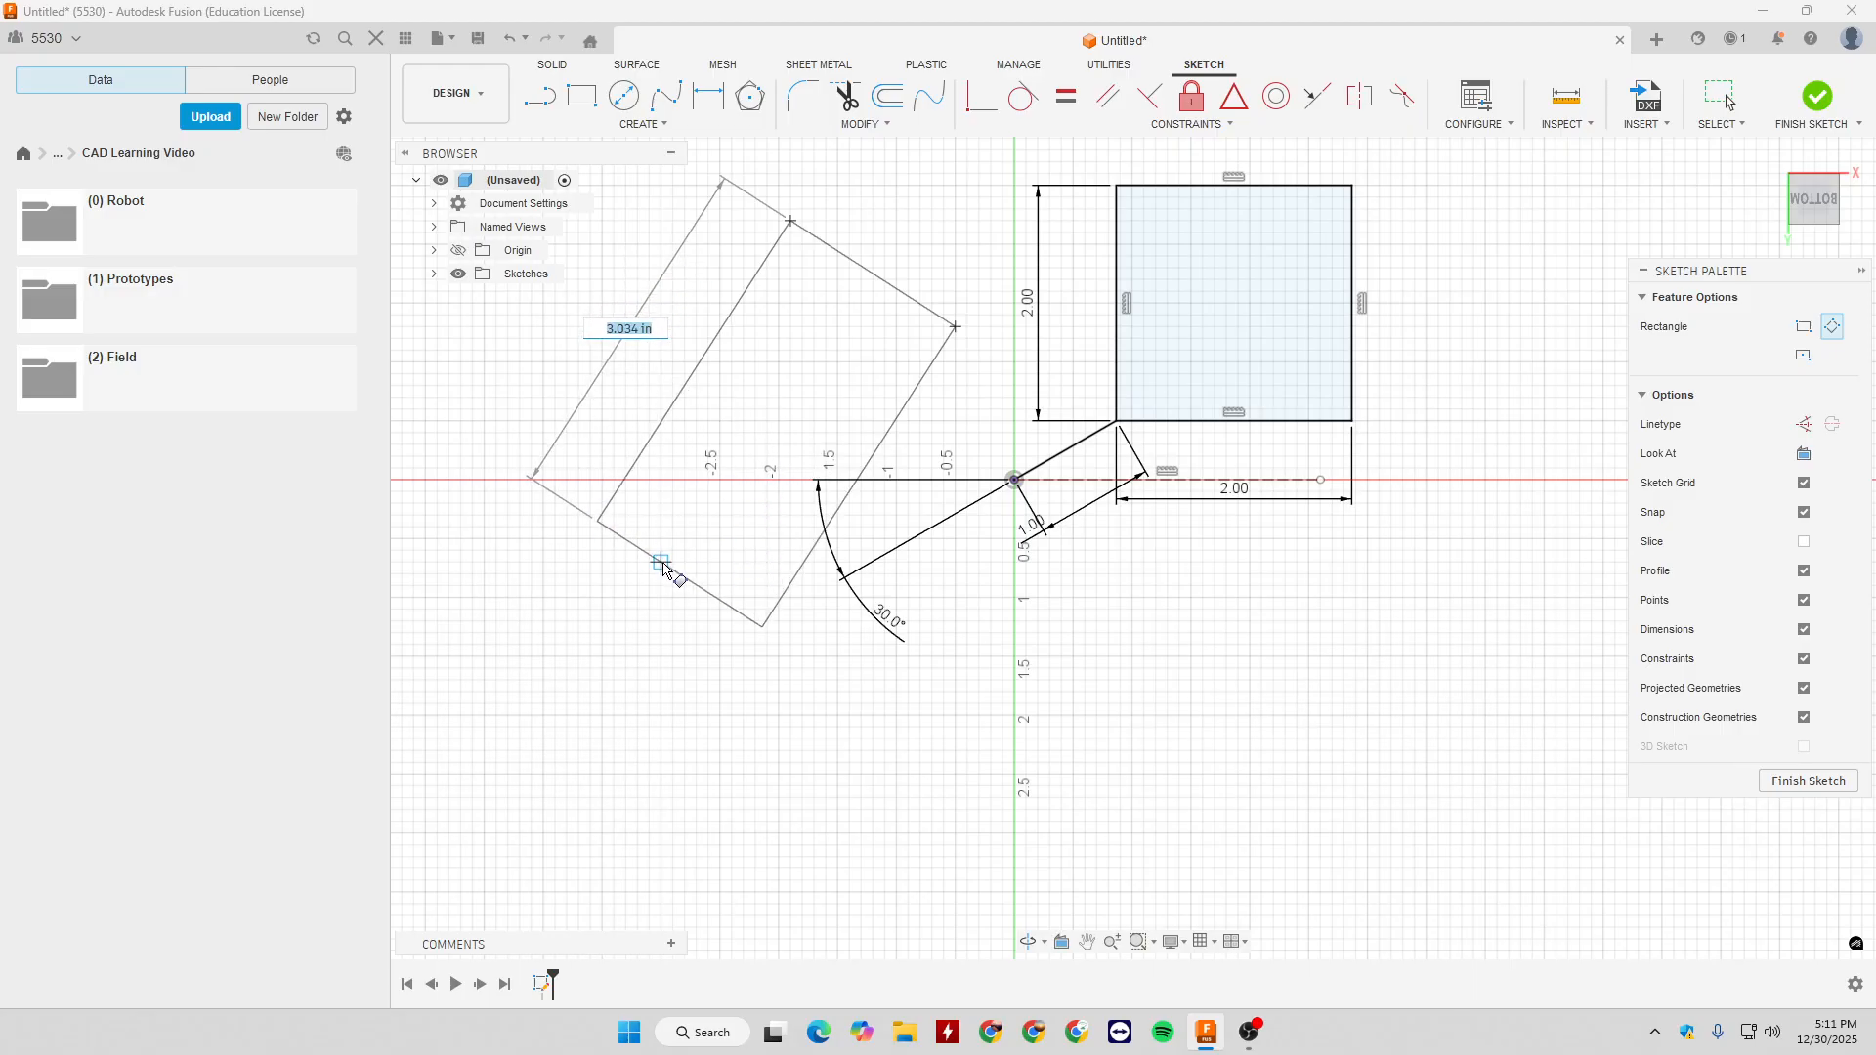
{"action": "left_click", "coordinate": [665, 576]}
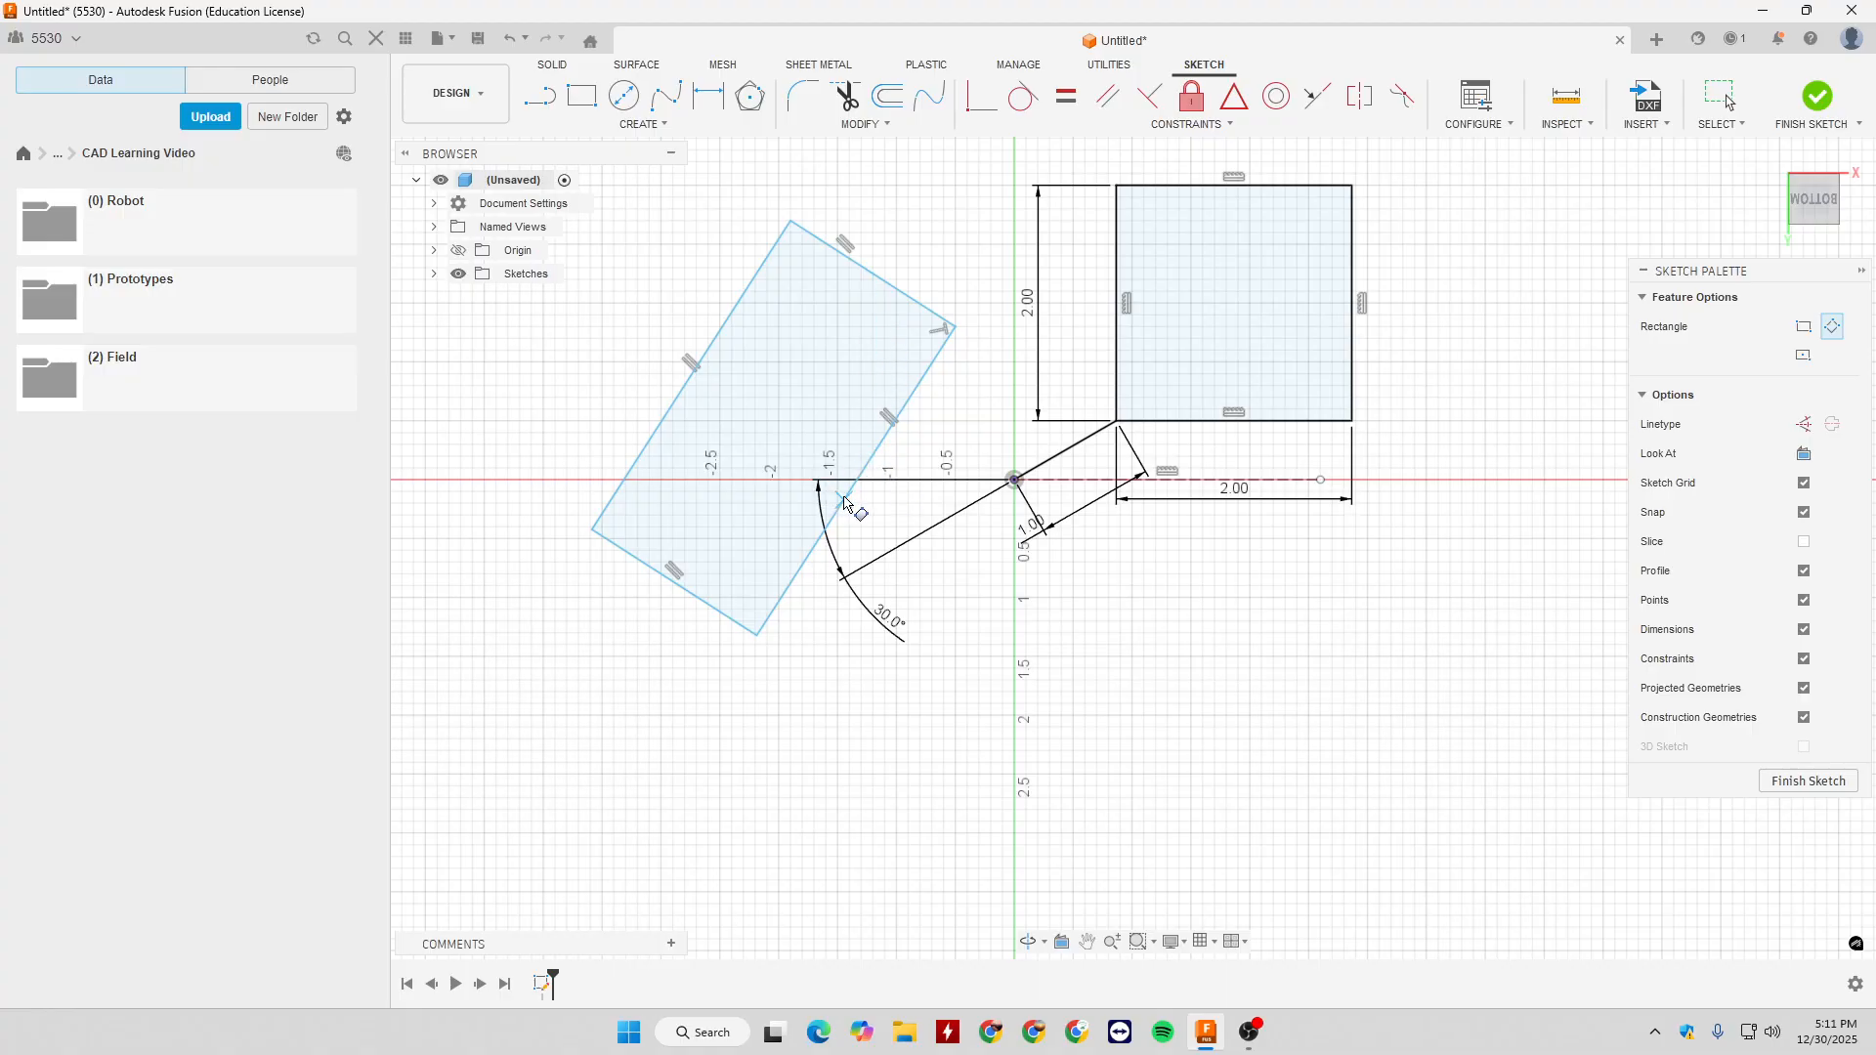
- Examine the perpendicular and parallel constraints on the tilted rectangle's corner and edges
{"action": "key", "text": "Escape"}
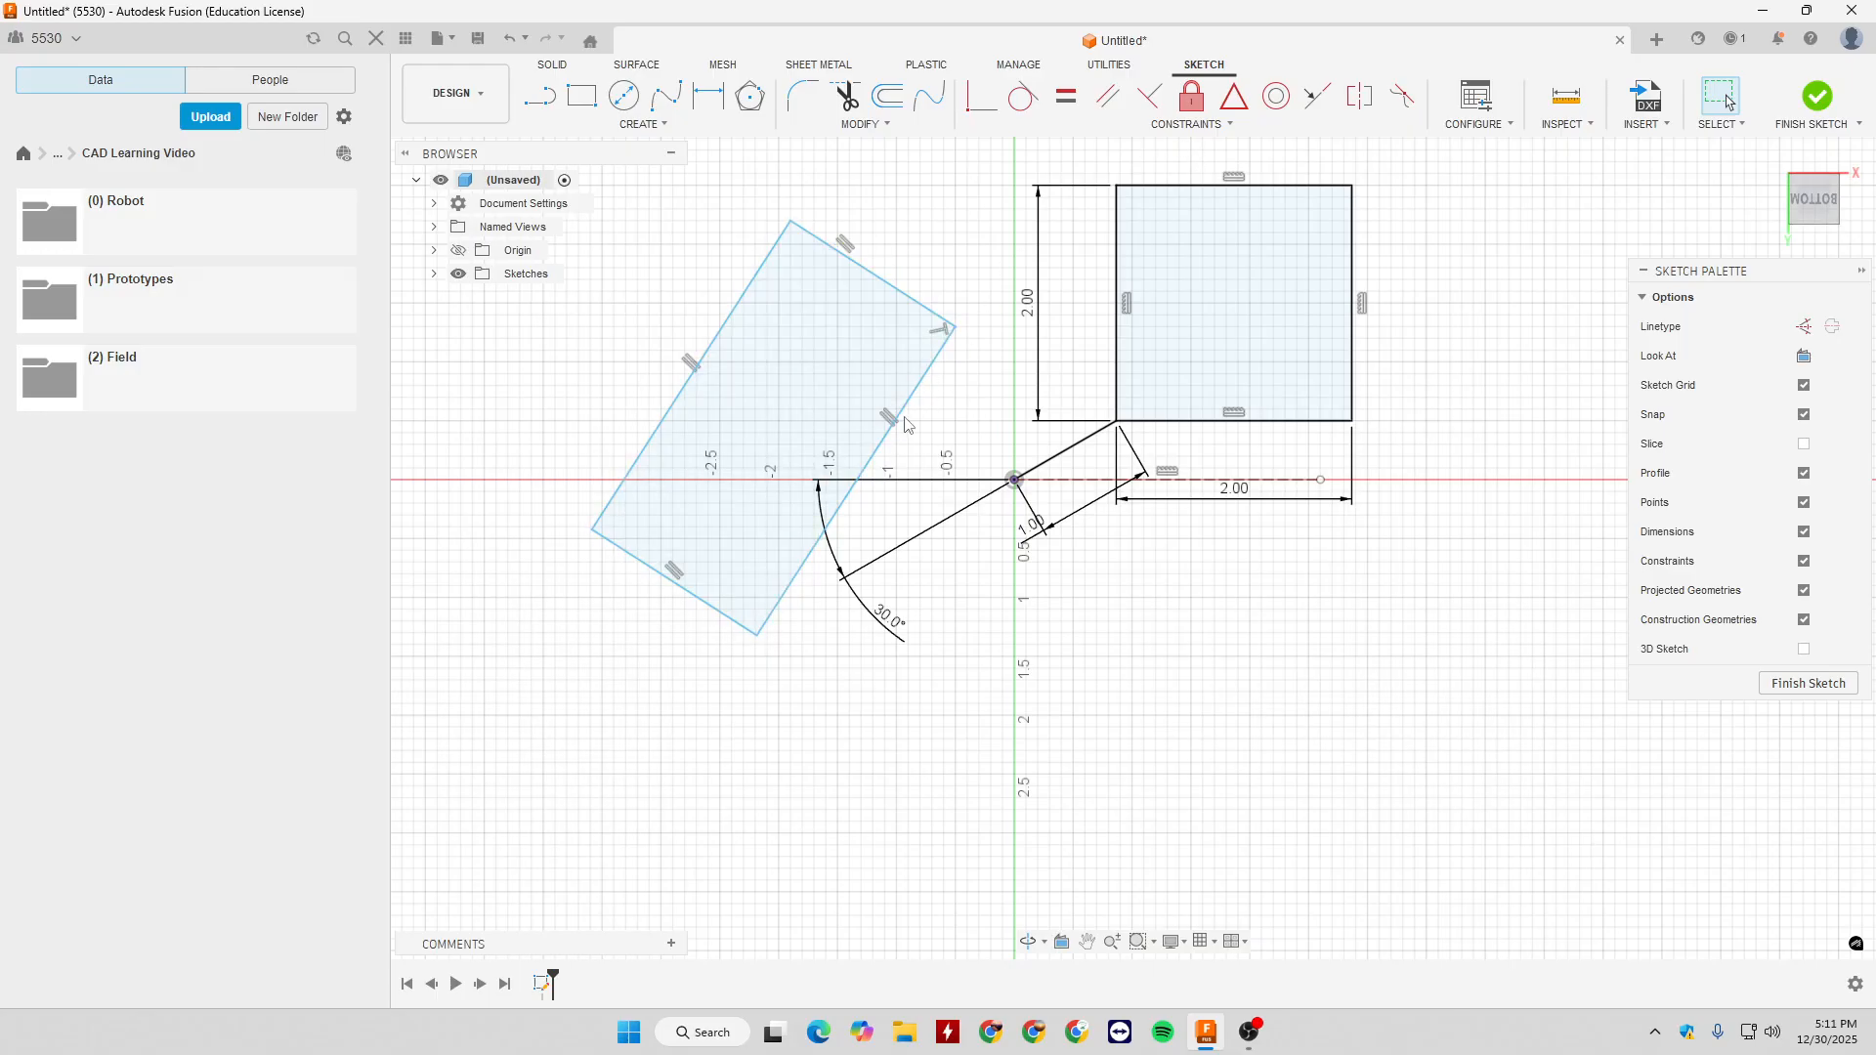
{"action": "left_click", "coordinate": [941, 333]}
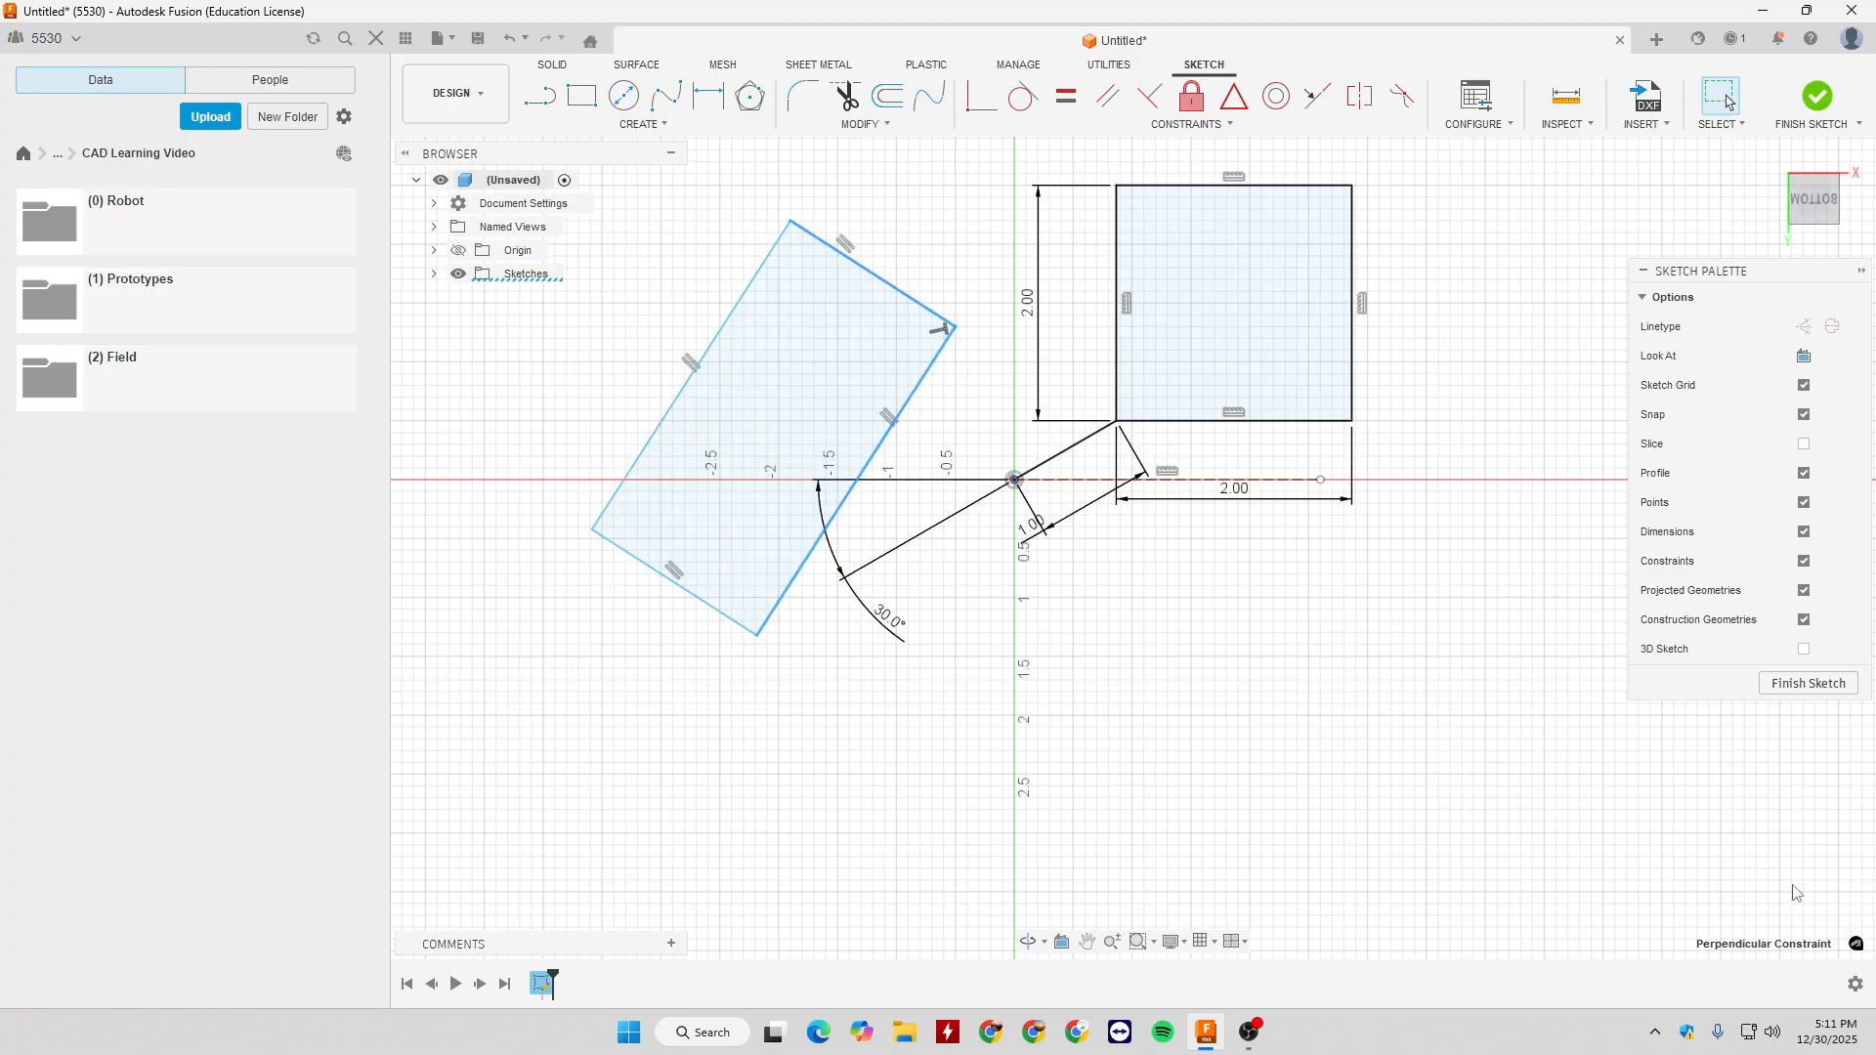
{"action": "left_click", "coordinate": [945, 344]}
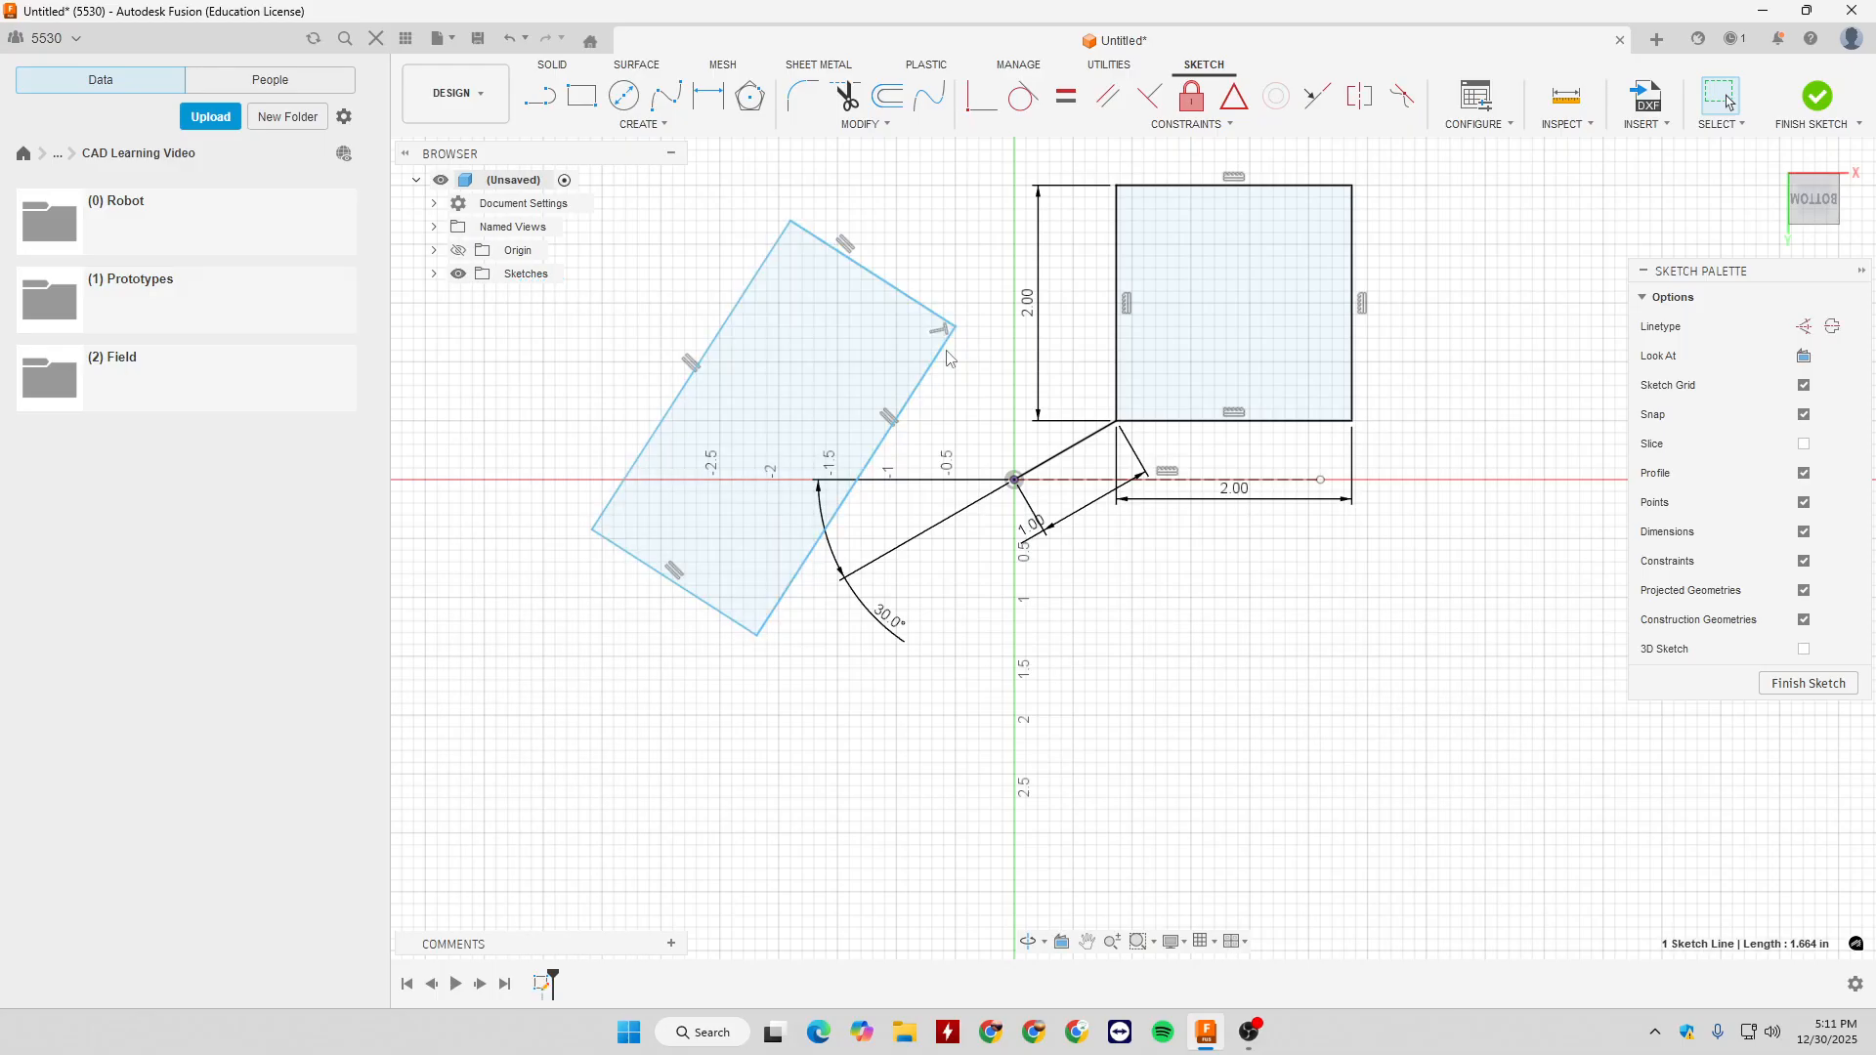
{"action": "key", "text": "Escape"}
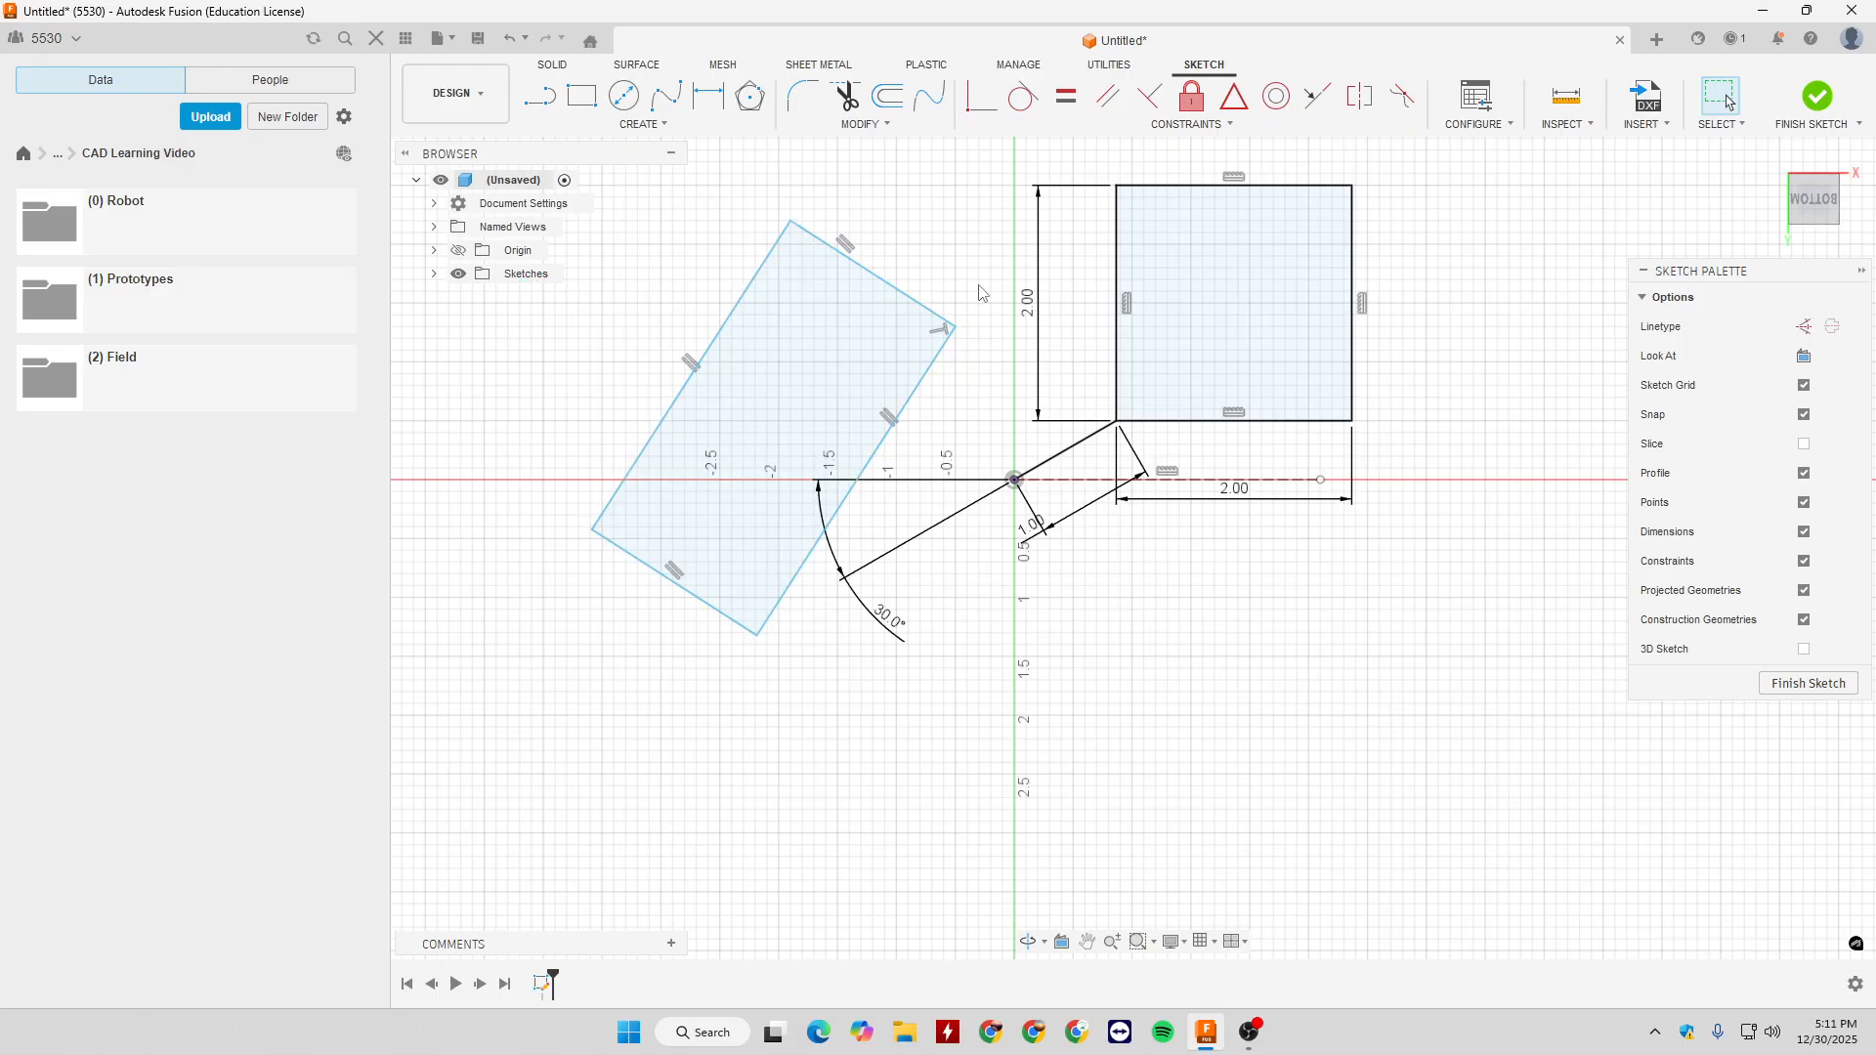
{"action": "left_click", "coordinate": [674, 572]}
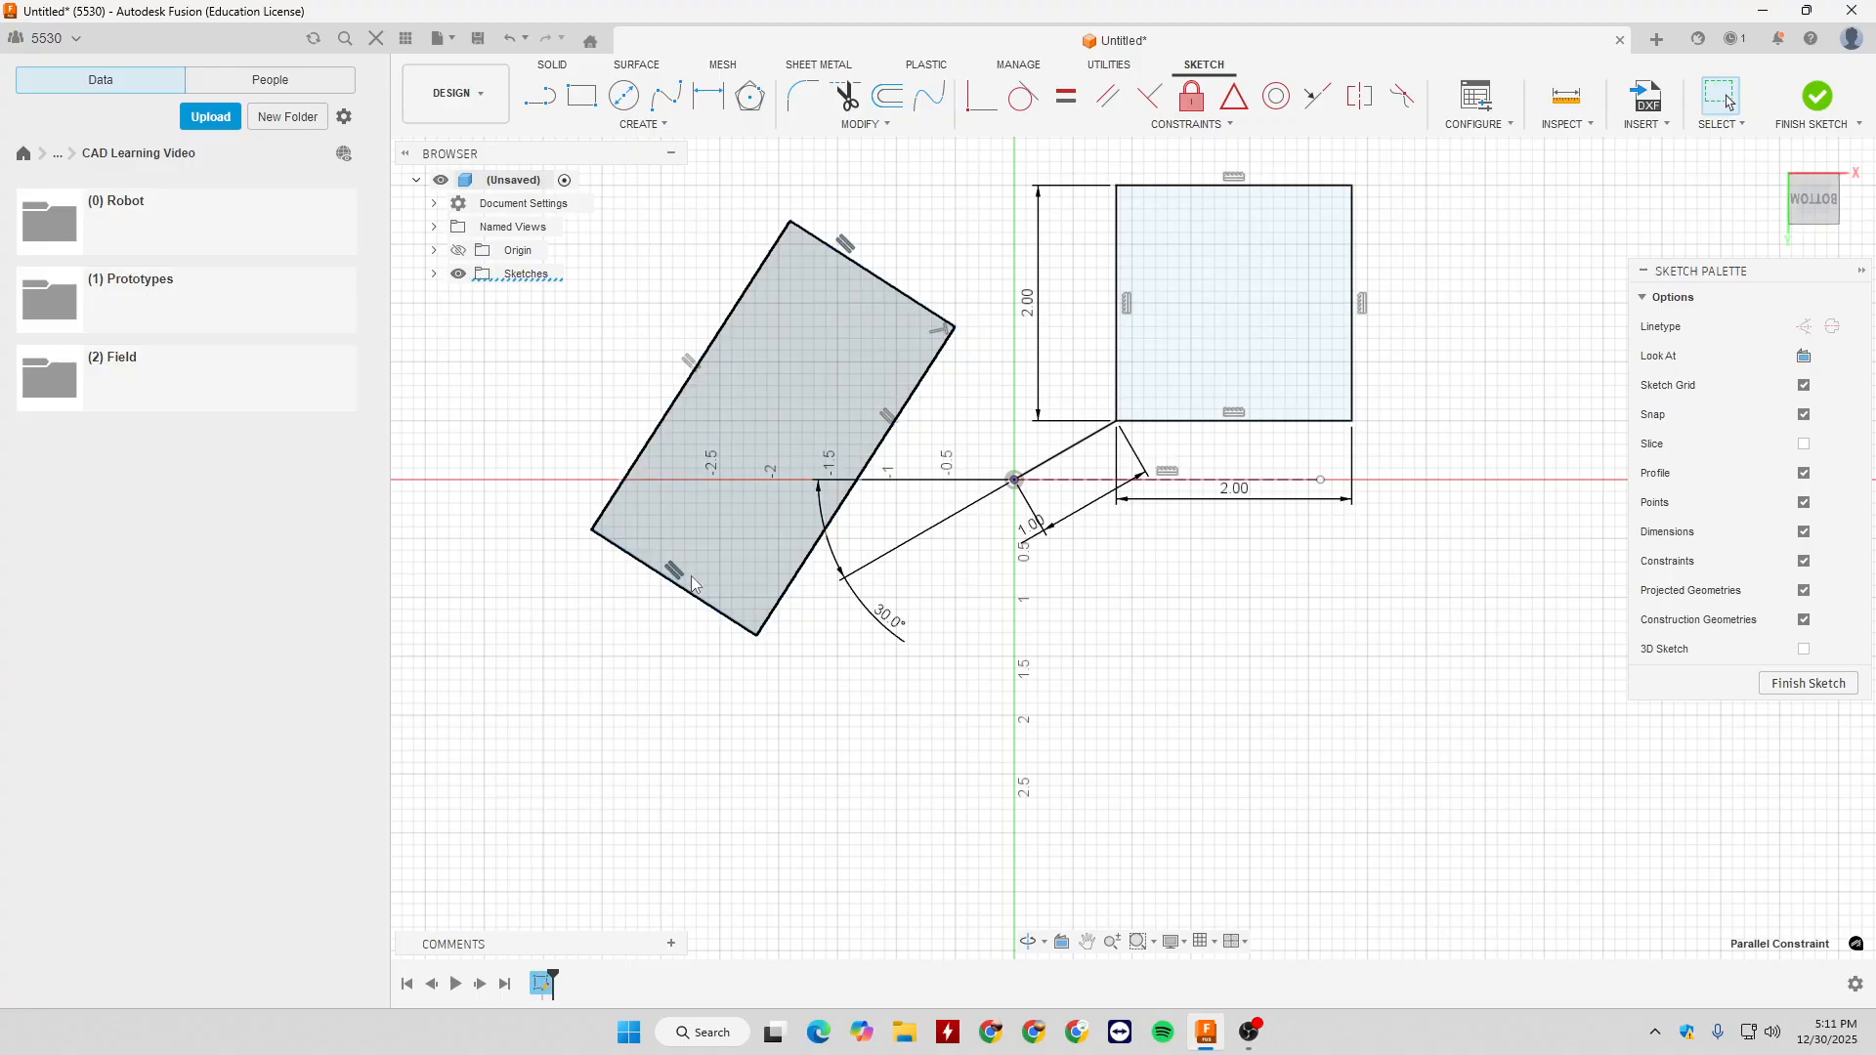
{"action": "left_click", "coordinate": [714, 612]}
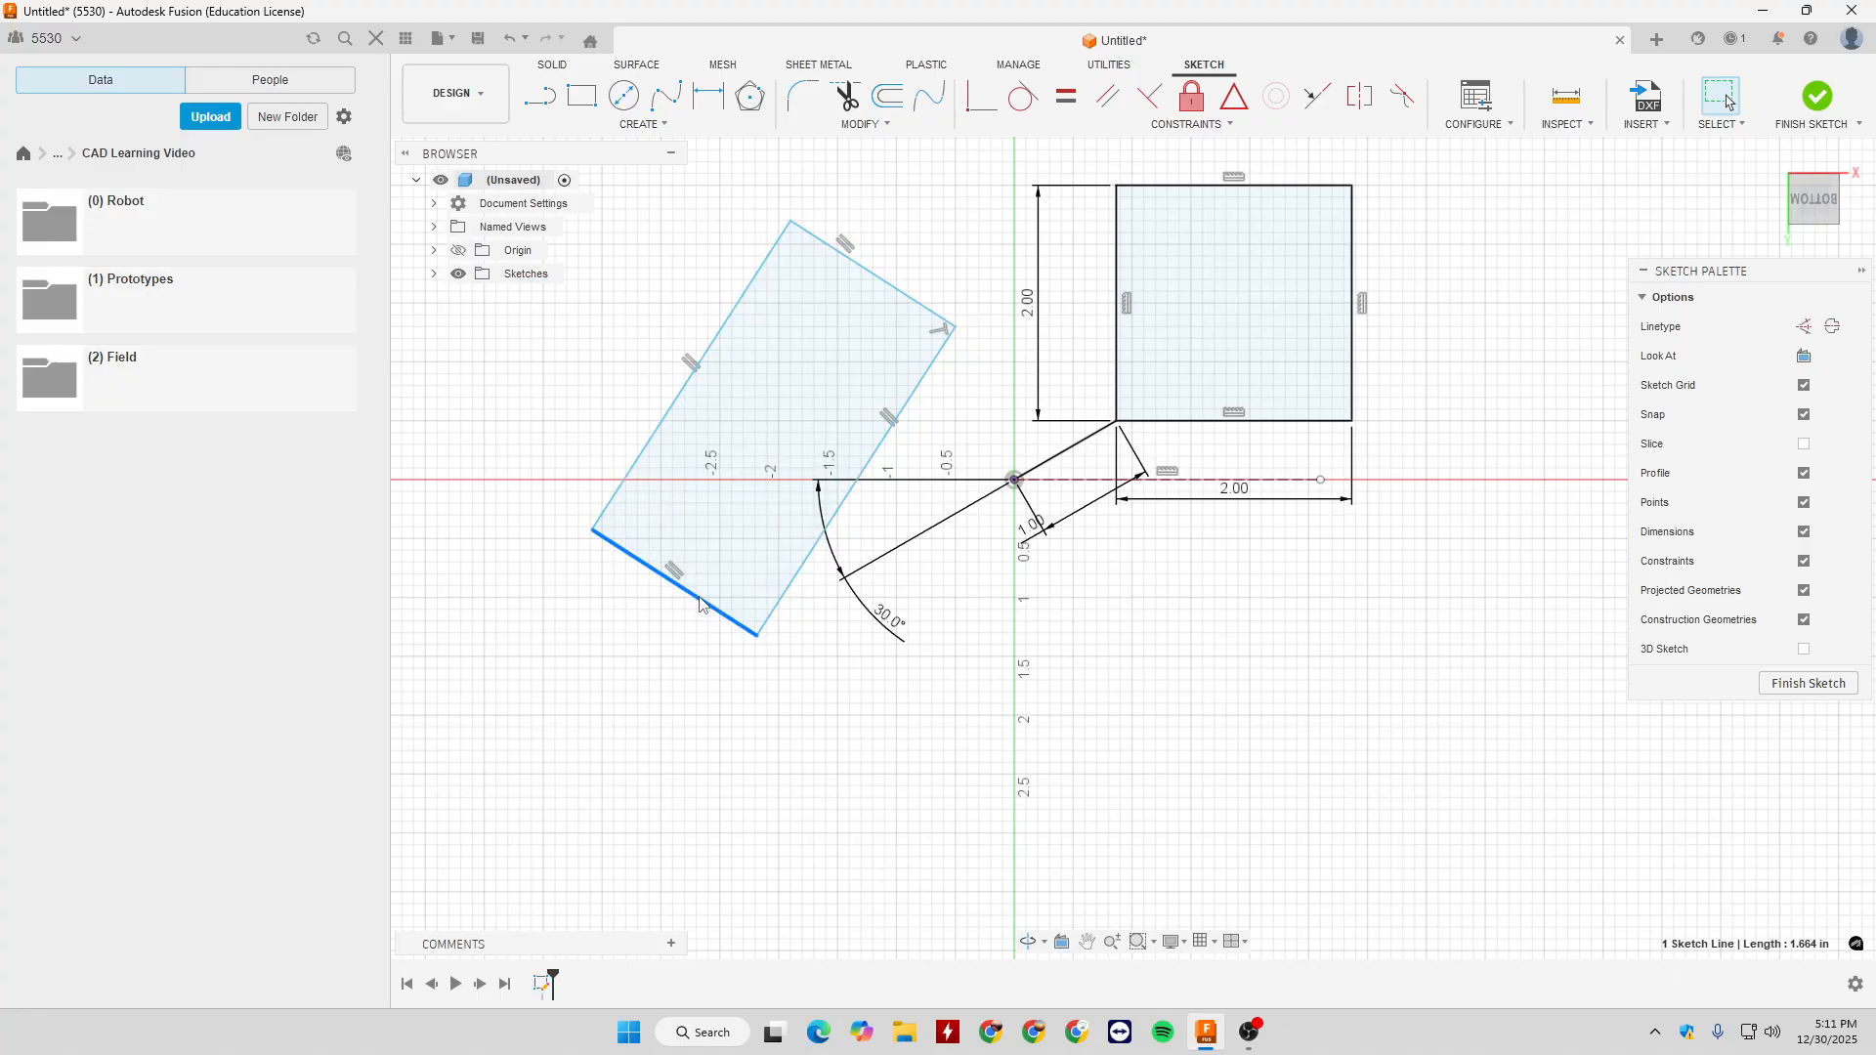
{"action": "left_click", "coordinate": [723, 326]}
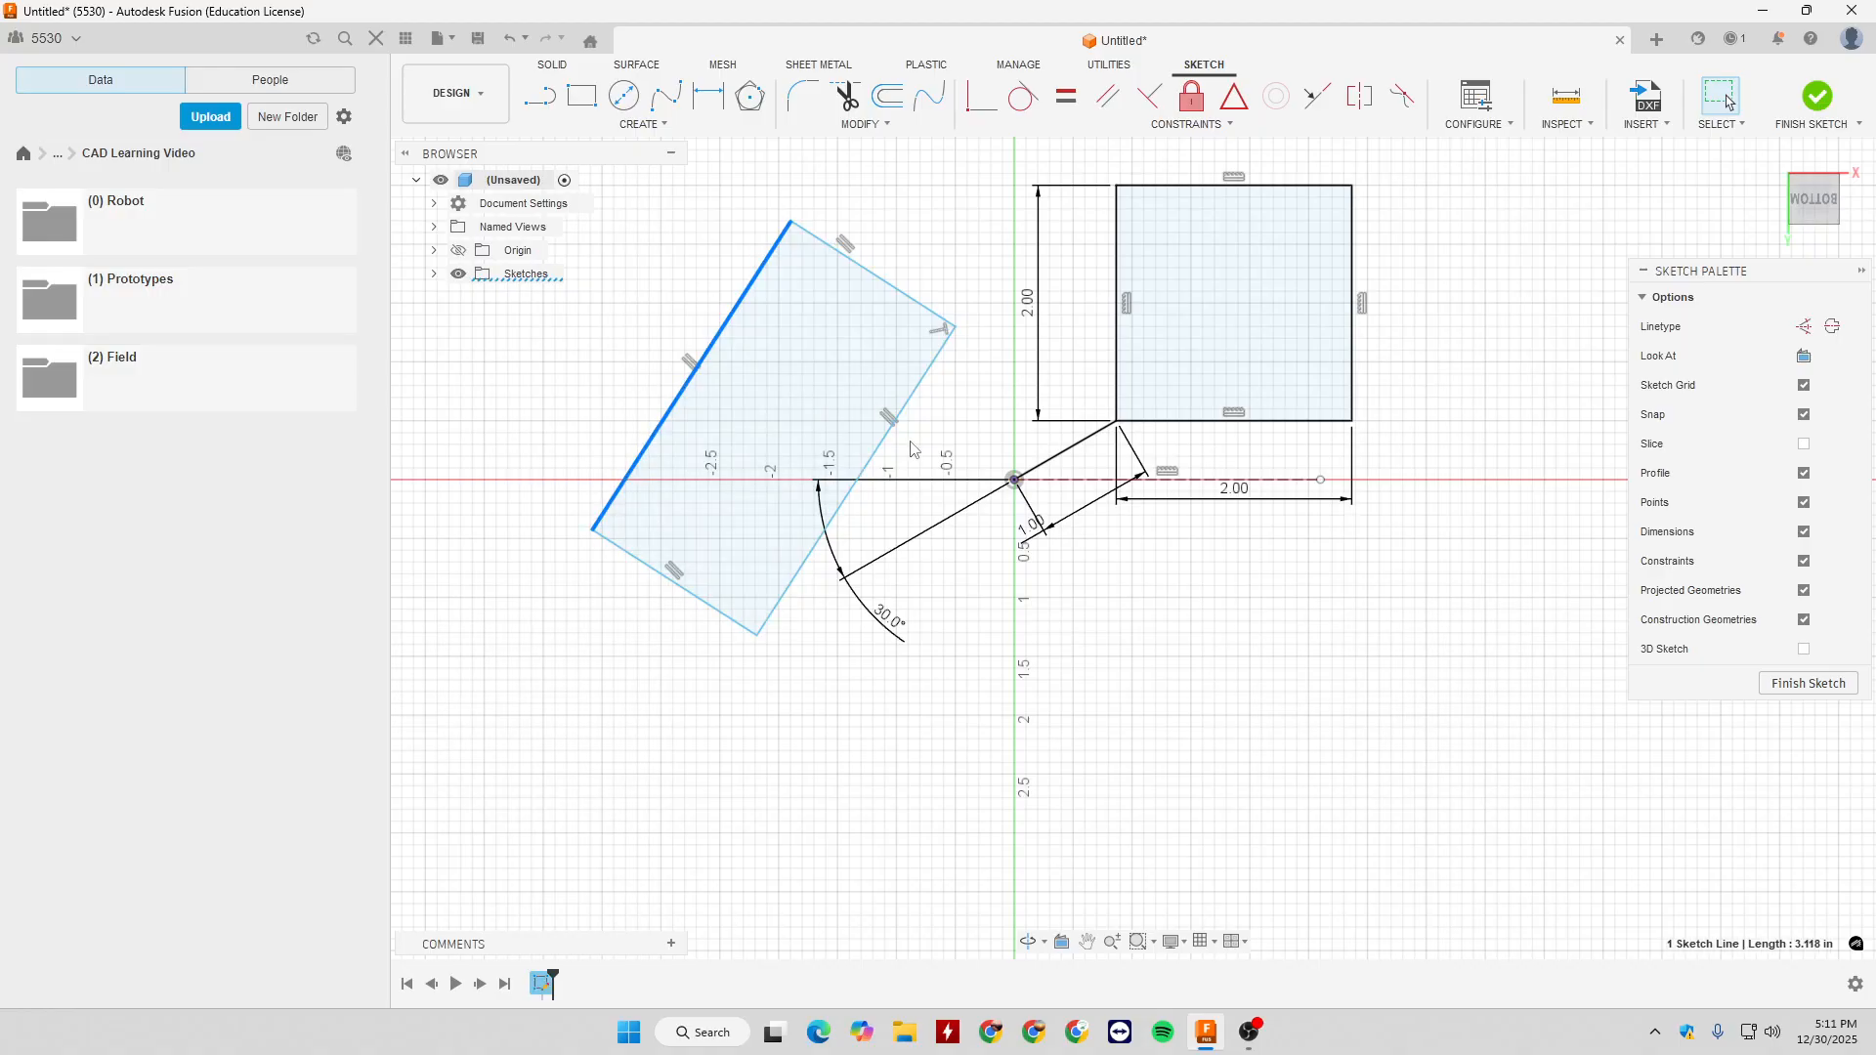
{"action": "left_click", "coordinate": [890, 429]}
{"action": "left_click", "coordinate": [990, 387]}
{"action": "left_click", "coordinate": [771, 387]}
{"action": "left_click", "coordinate": [967, 376]}
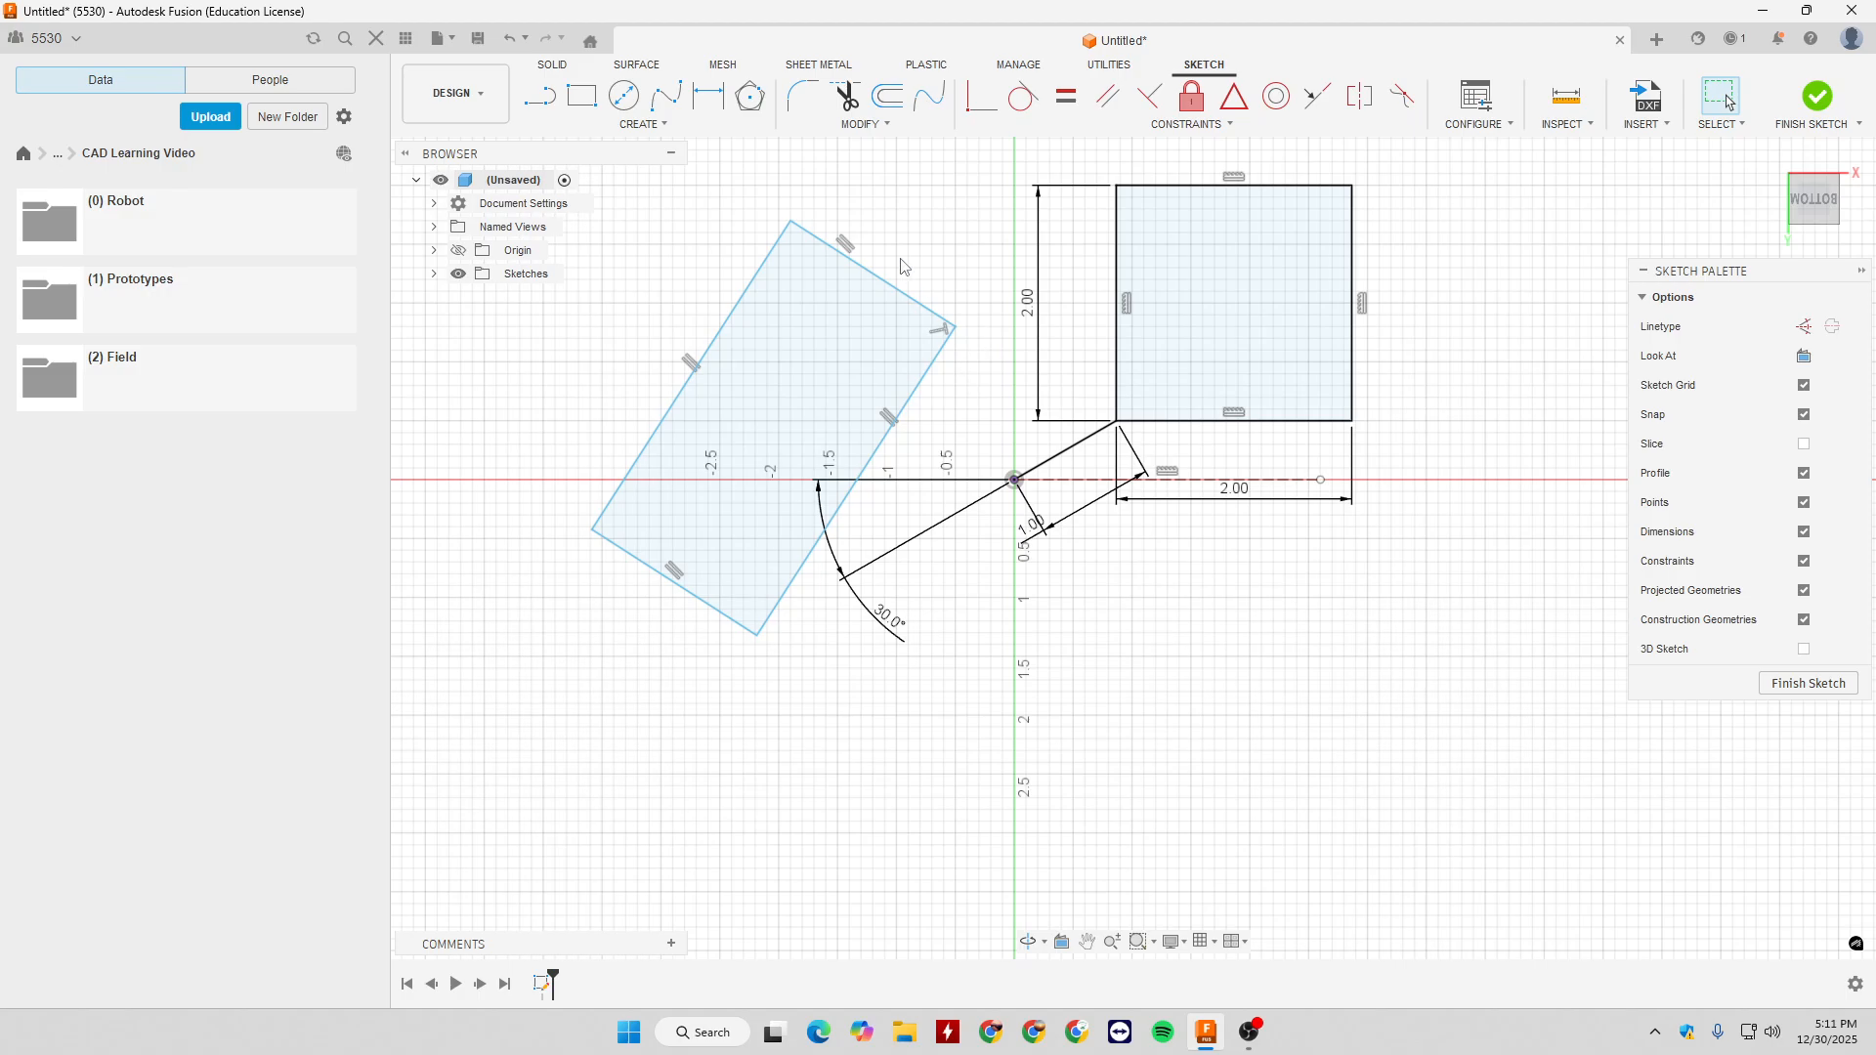
- Pull the tilted rectangle's right corner slightly inward and select the square's lower-right corner point
{"action": "double_click", "coordinate": [896, 404]}
{"action": "mouse_move", "coordinate": [948, 340]}
{"action": "left_mouse_down"}
{"action": "mouse_move", "coordinate": [868, 323]}
{"action": "mouse_move", "coordinate": [898, 296]}
{"action": "left_mouse_up"}
{"action": "left_click", "coordinate": [1117, 317]}
{"action": "left_click", "coordinate": [1488, 391]}
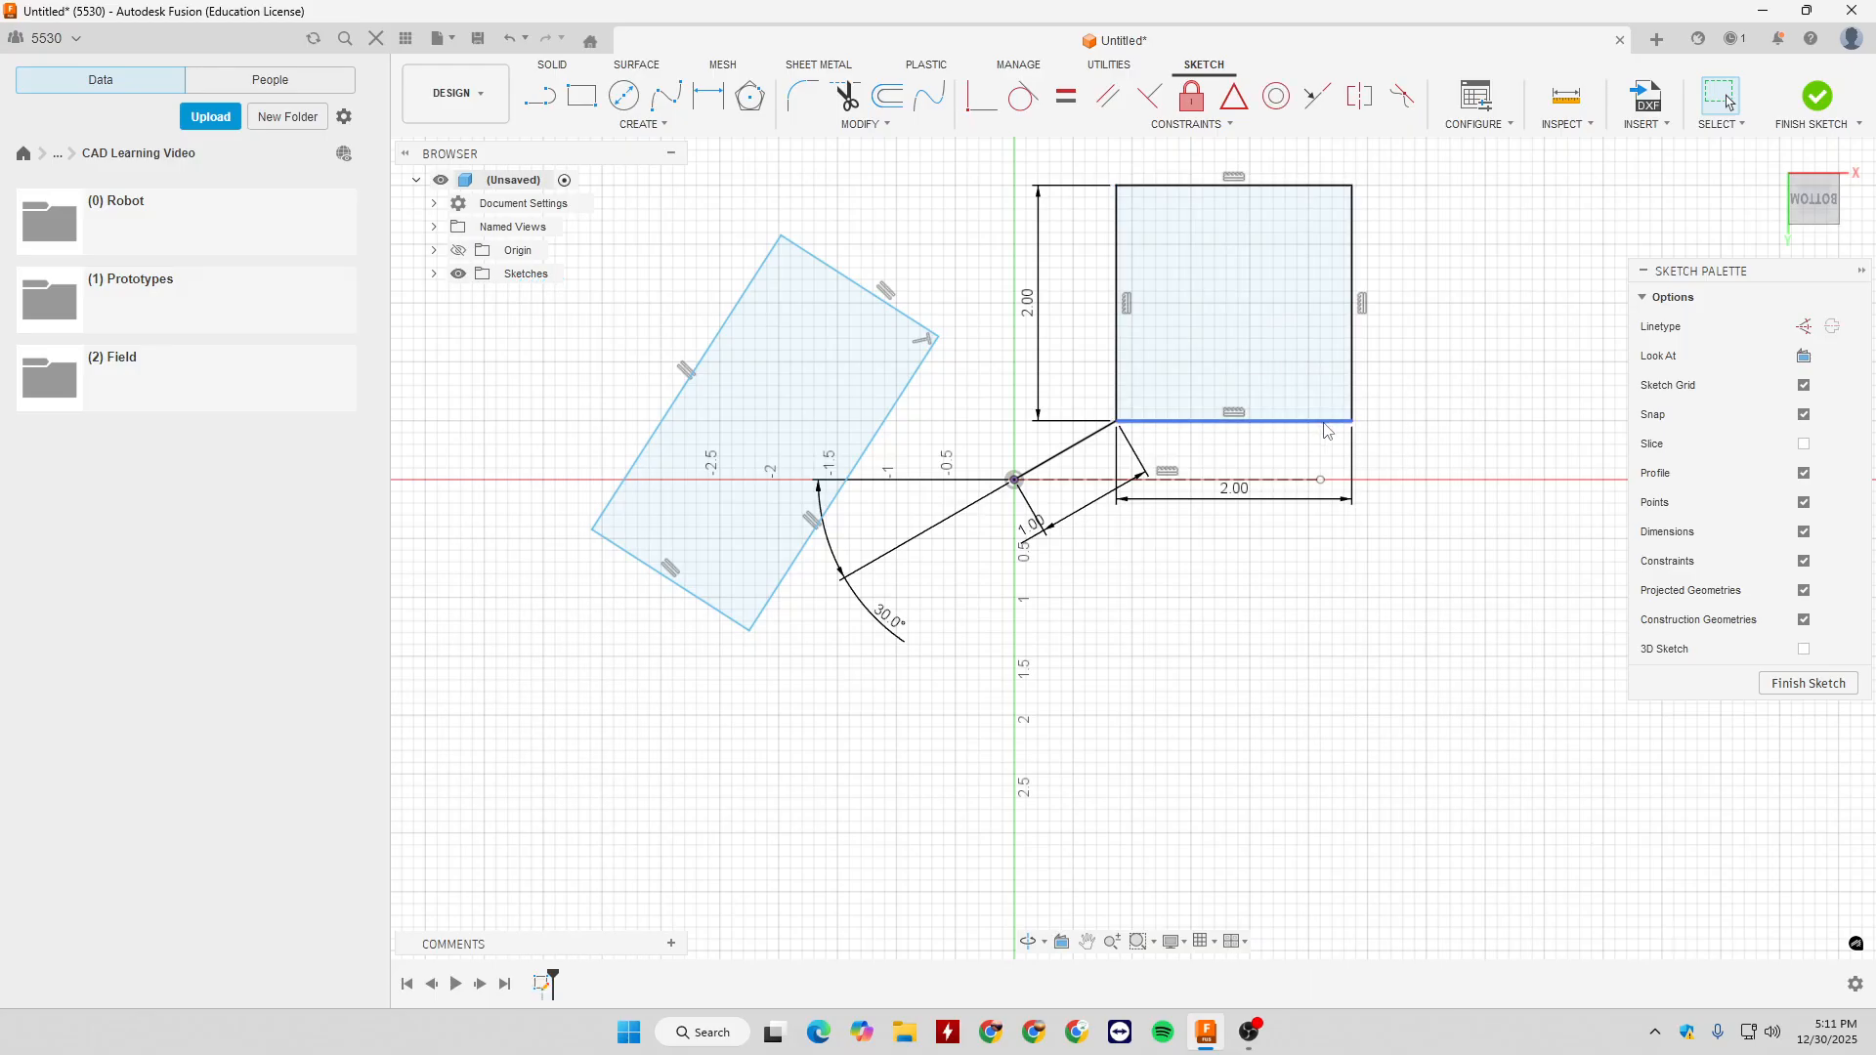
{"action": "left_click", "coordinate": [1352, 421]}
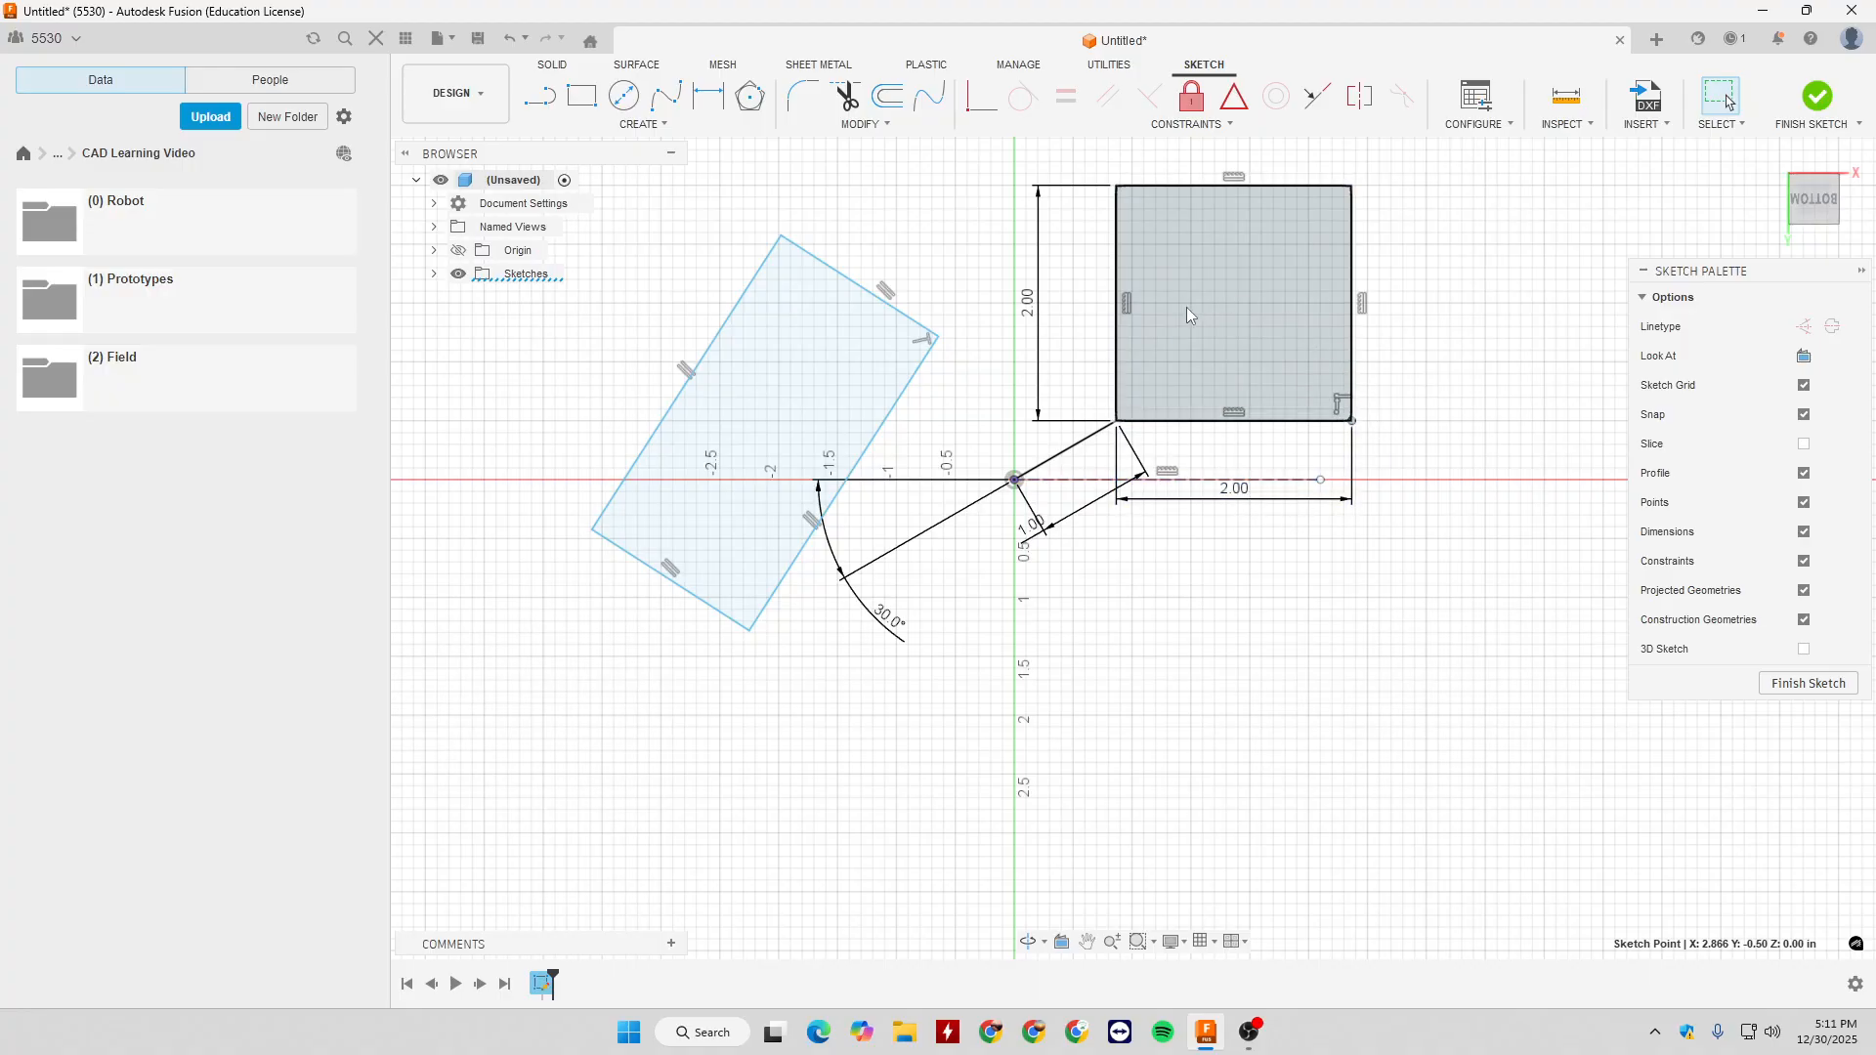
- Draw a Center Rectangle of 2 in by 2 in centred on the square's lower-left corner and select its construction diagonal
{"action": "left_click", "coordinate": [659, 126]}
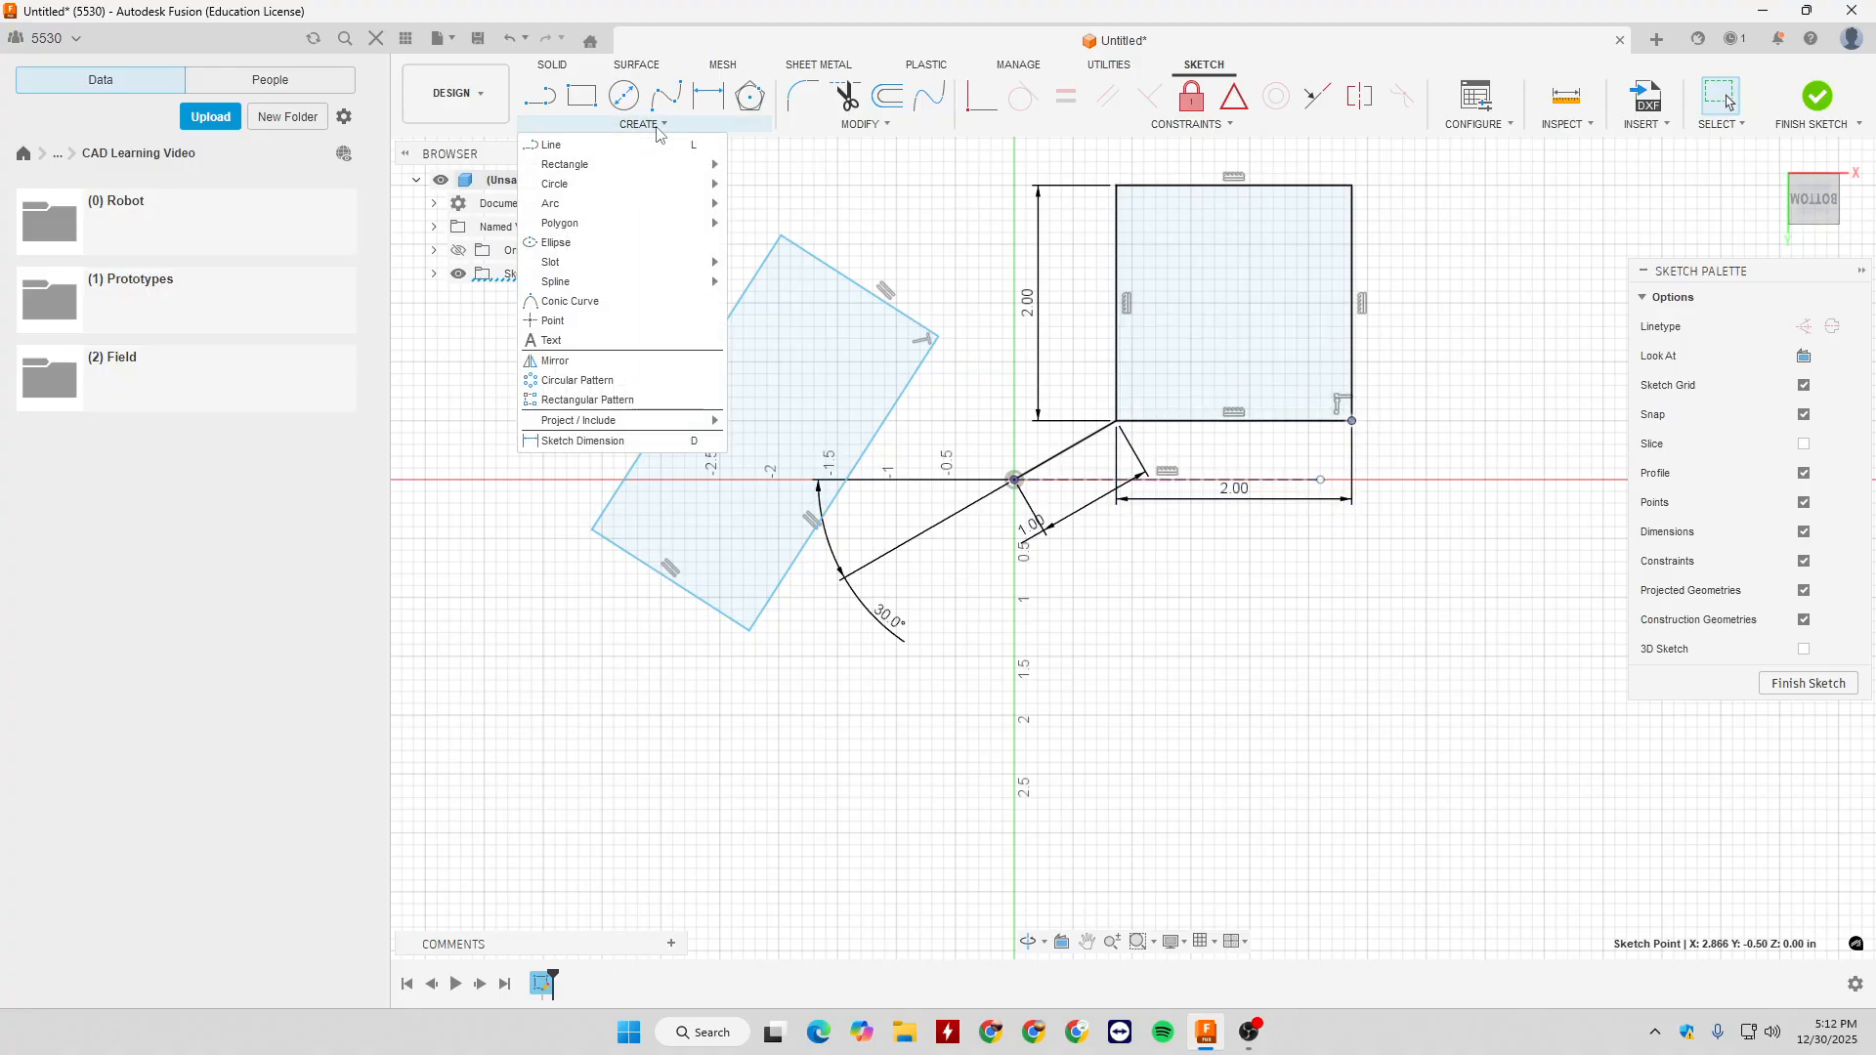
{"action": "mouse_move", "coordinate": [665, 164]}
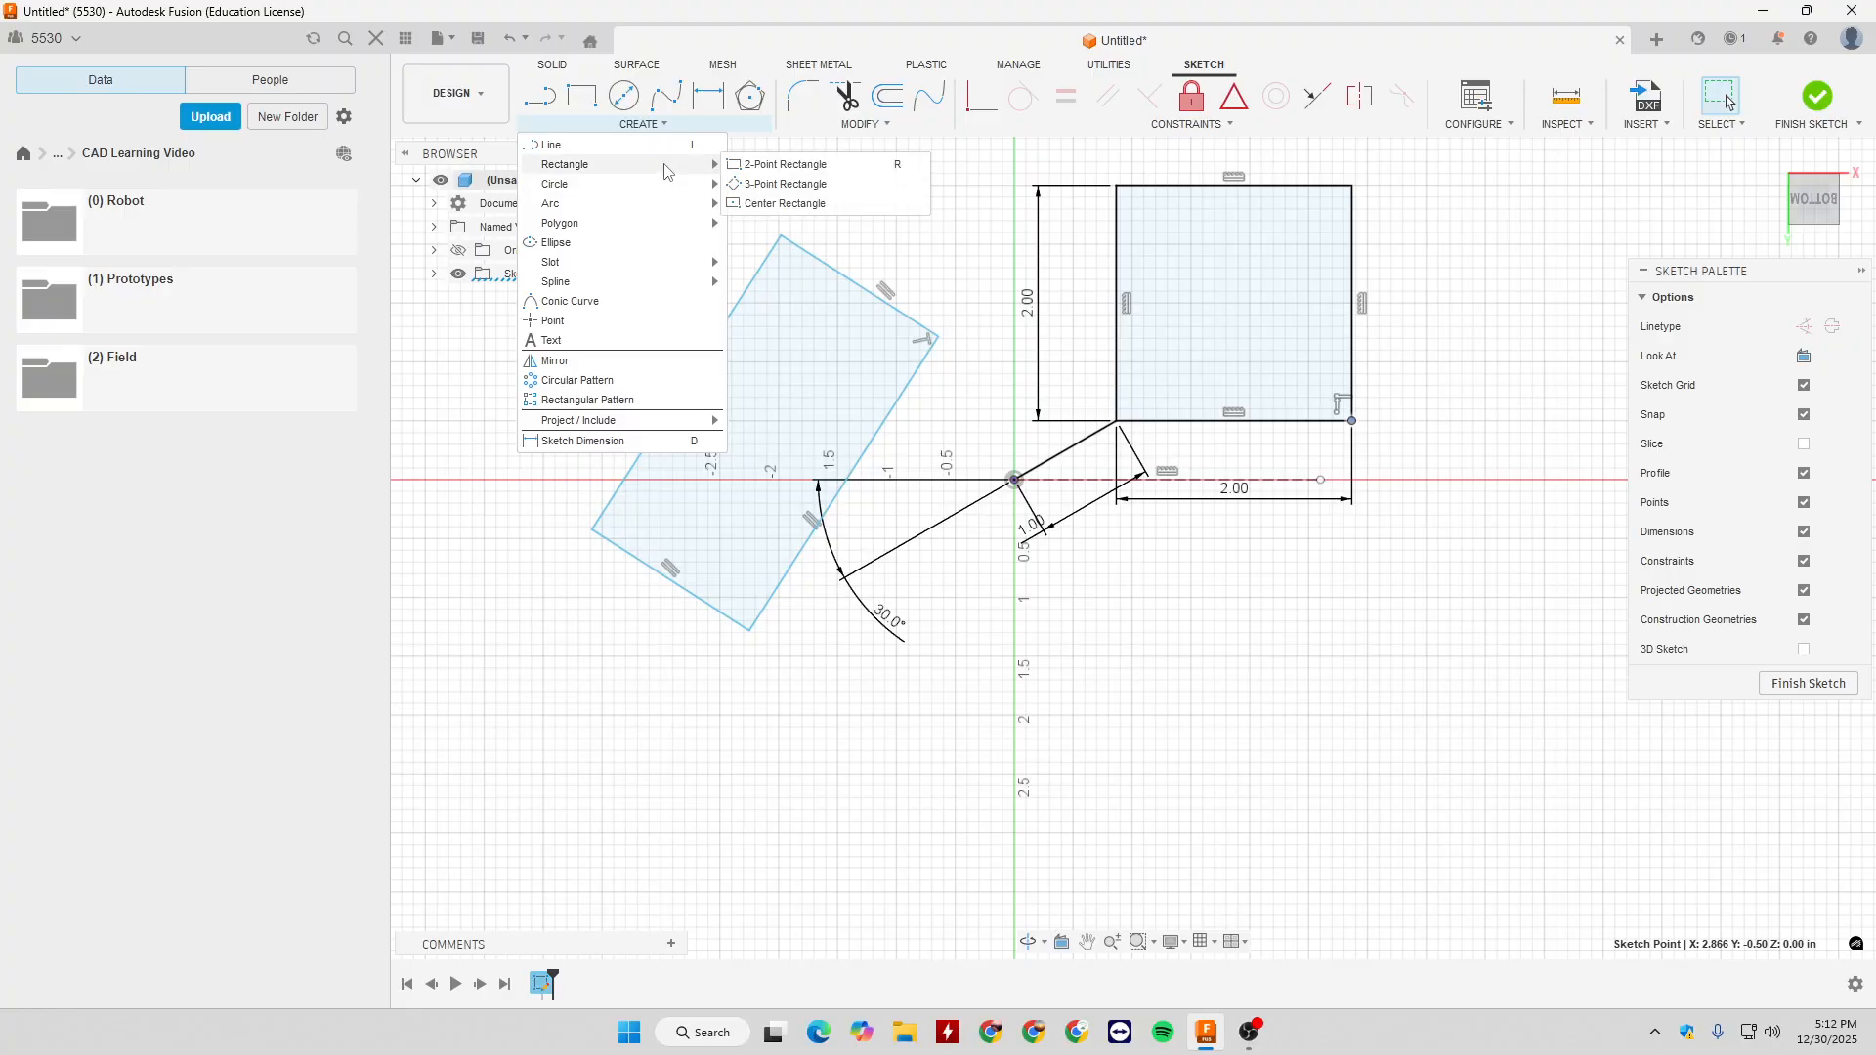
{"action": "left_click", "coordinate": [780, 186]}
{"action": "scroll", "coordinate": [1114, 556], "scroll_direction": "down", "scroll_amount": 2}
{"action": "scroll", "coordinate": [1149, 557], "scroll_direction": "up", "scroll_amount": 1}
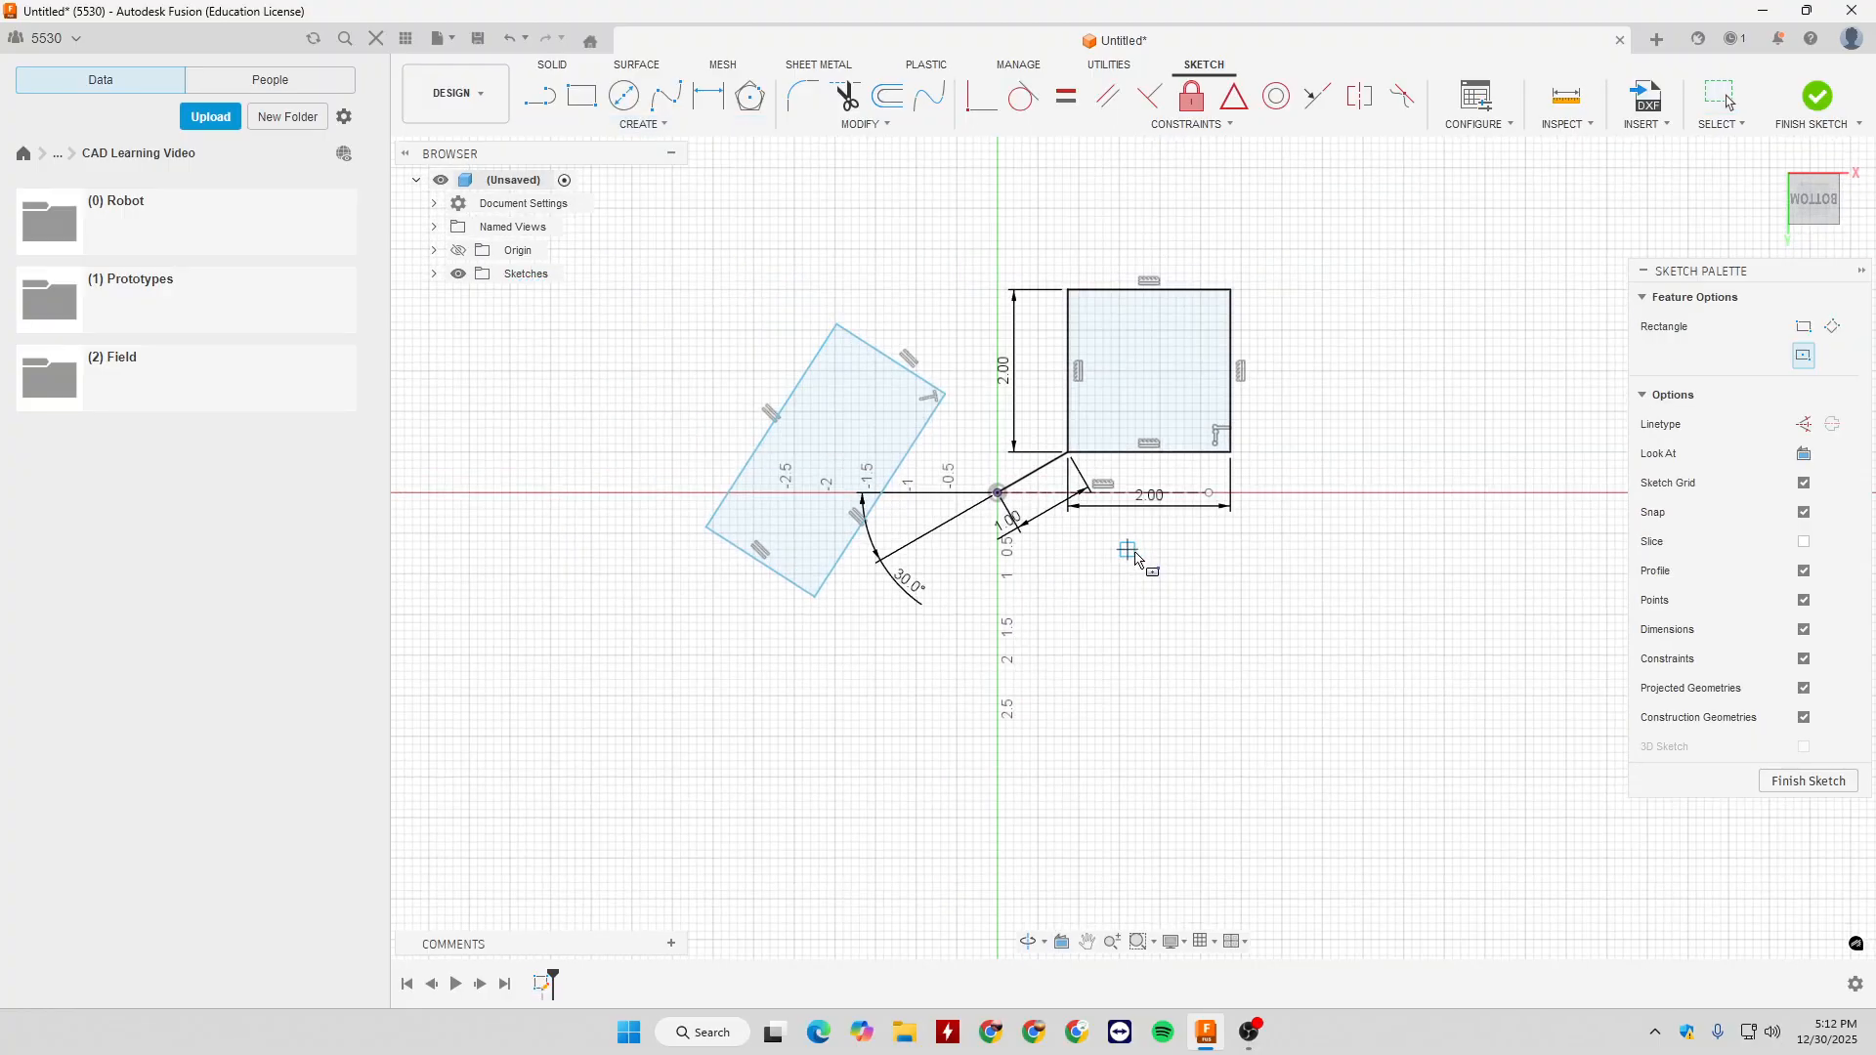
{"action": "left_click", "coordinate": [1042, 415]}
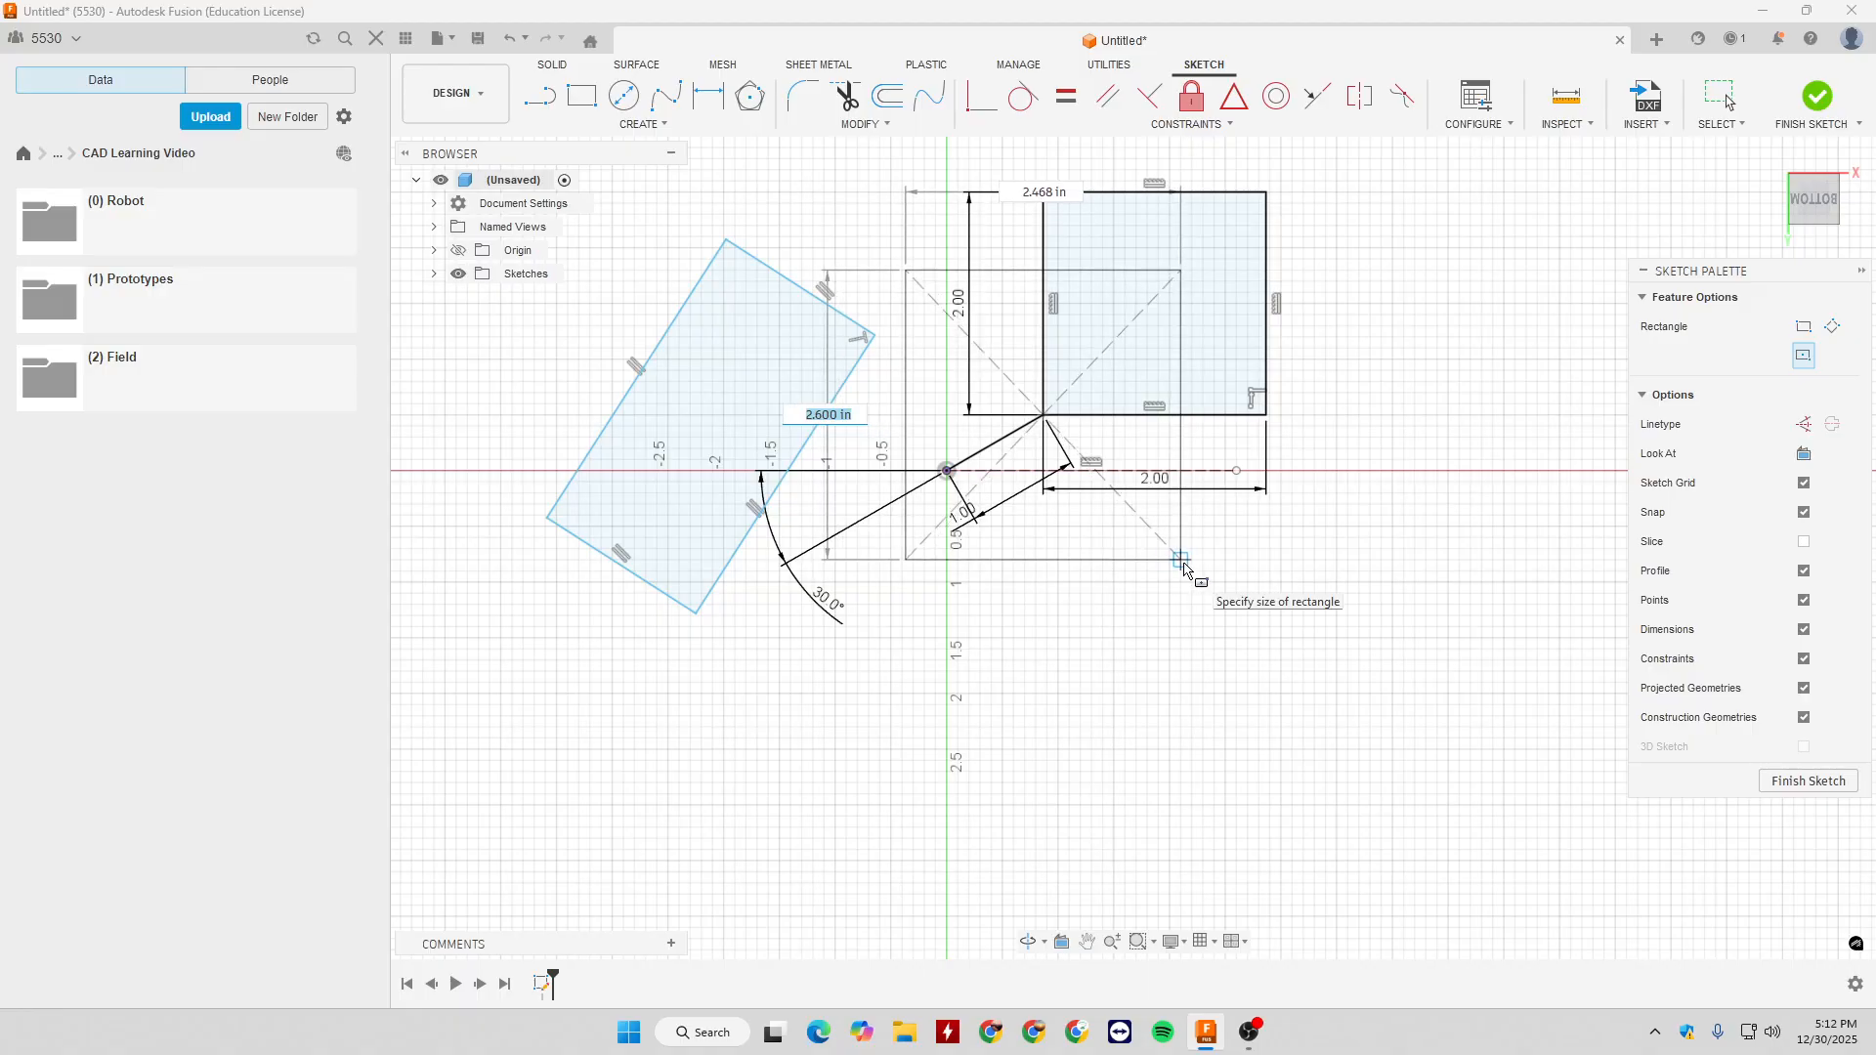
{"action": "type", "text": "2"}
{"action": "key", "text": "Tab"}
{"action": "type", "text": "2"}
{"action": "key", "text": "Return"}
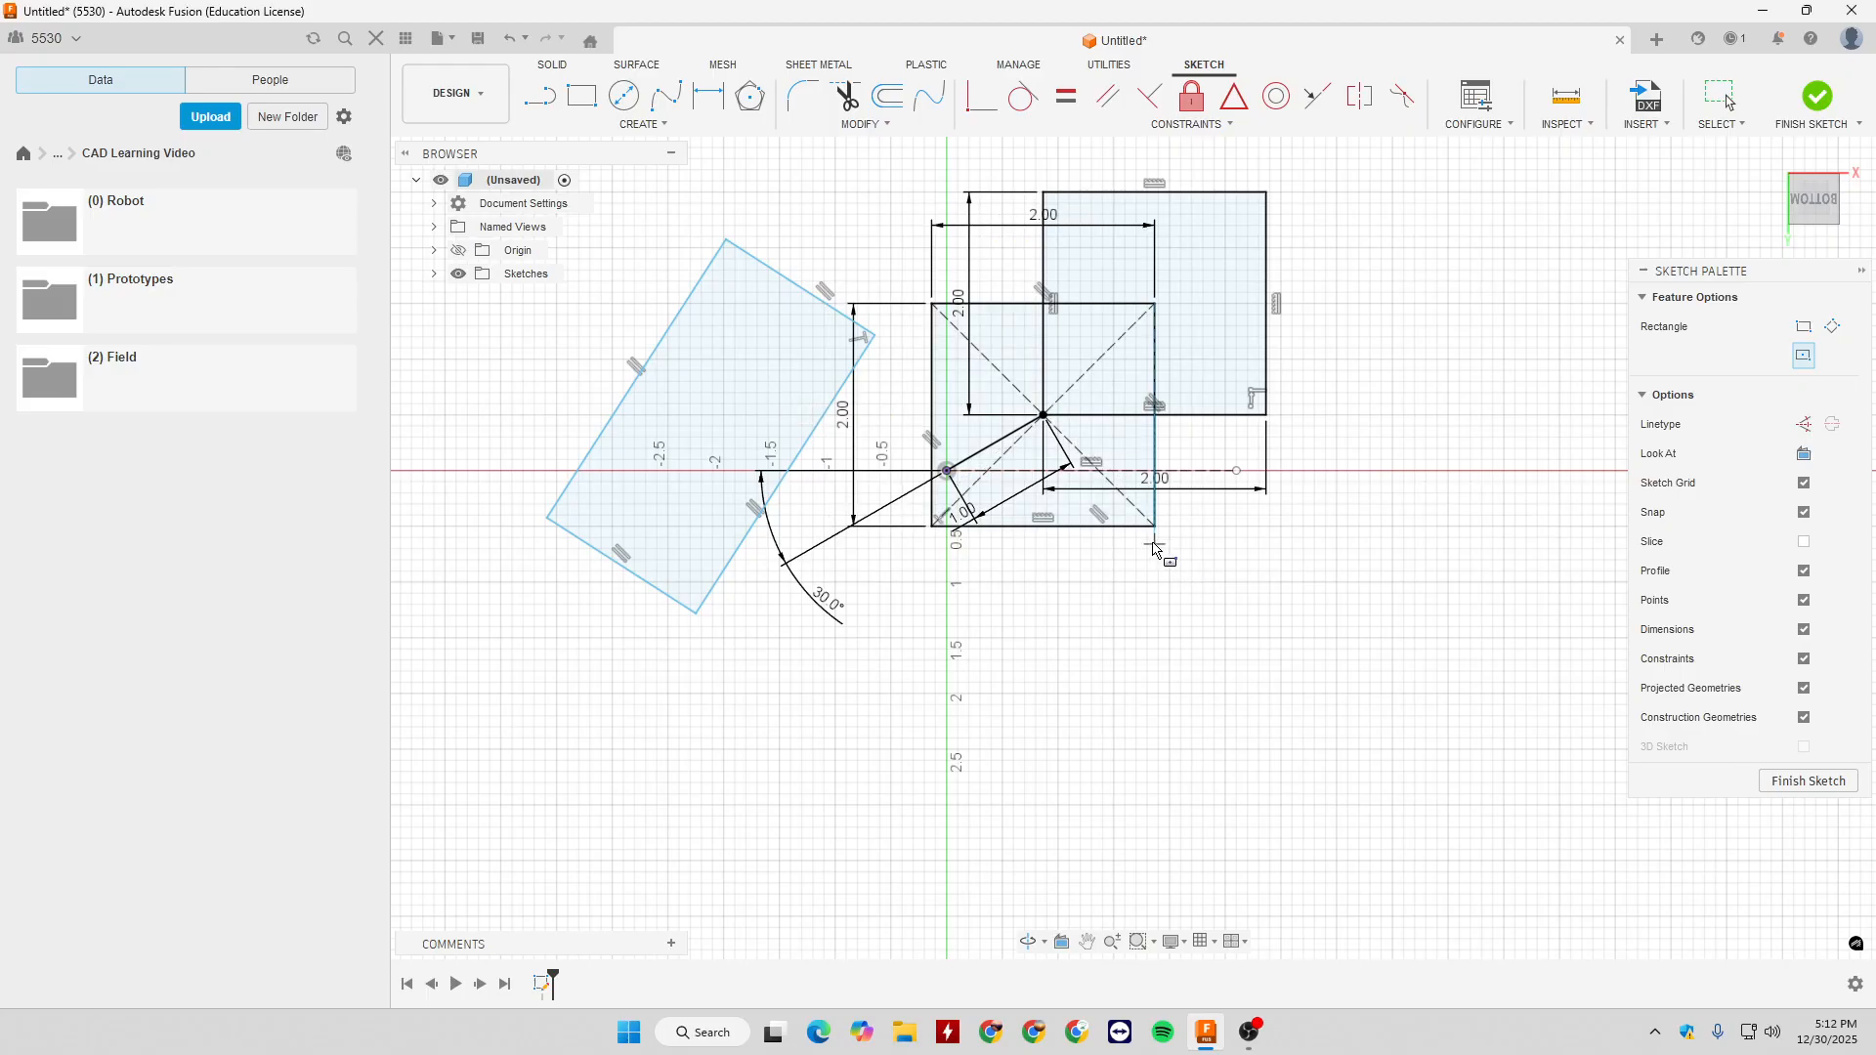
{"action": "key", "text": "Escape"}
{"action": "left_click", "coordinate": [1112, 487]}
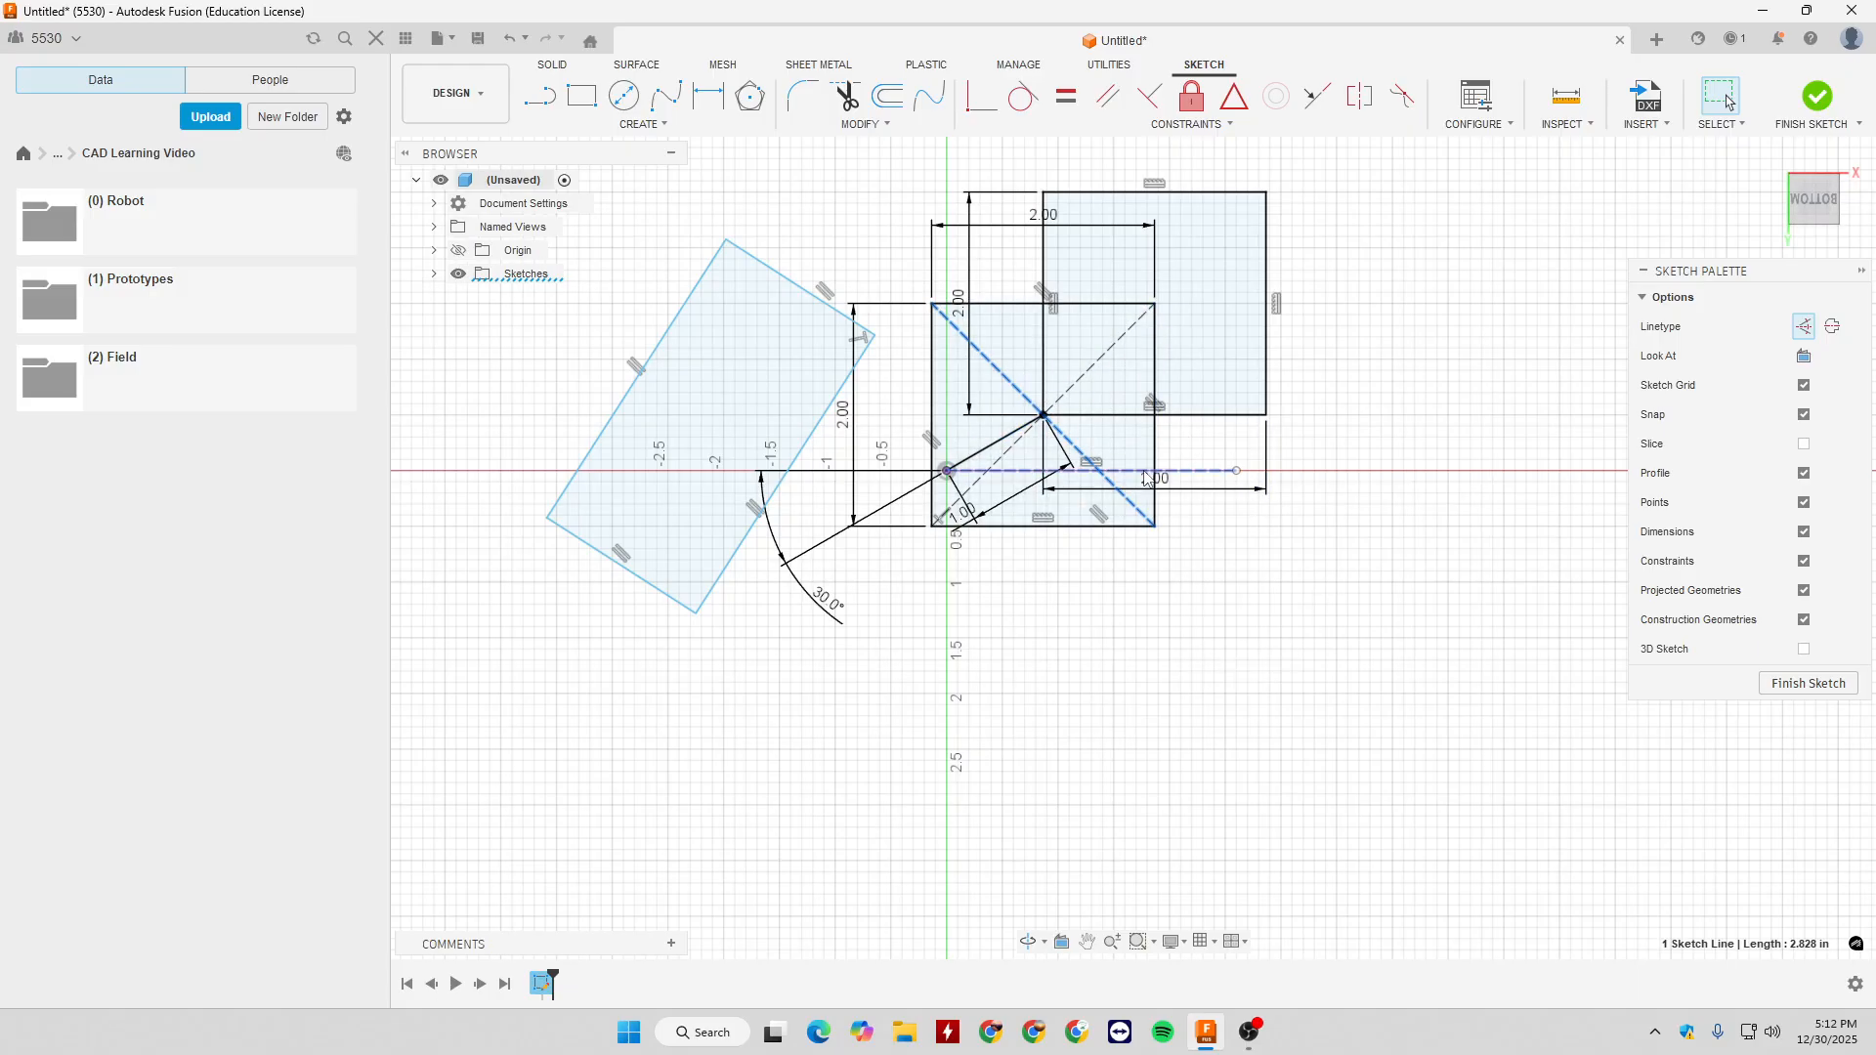
- Undo all the lines, rectangles and dimensions back to an empty sketch
{"action": "key", "text": "ctrl+z"}
{"action": "key", "text": "ctrl+z"}
{"action": "key", "text": "ctrl+z"}
{"action": "key", "text": "ctrl+z"}
{"action": "key", "text": "ctrl+z"}
{"action": "key", "text": "ctrl+z"}
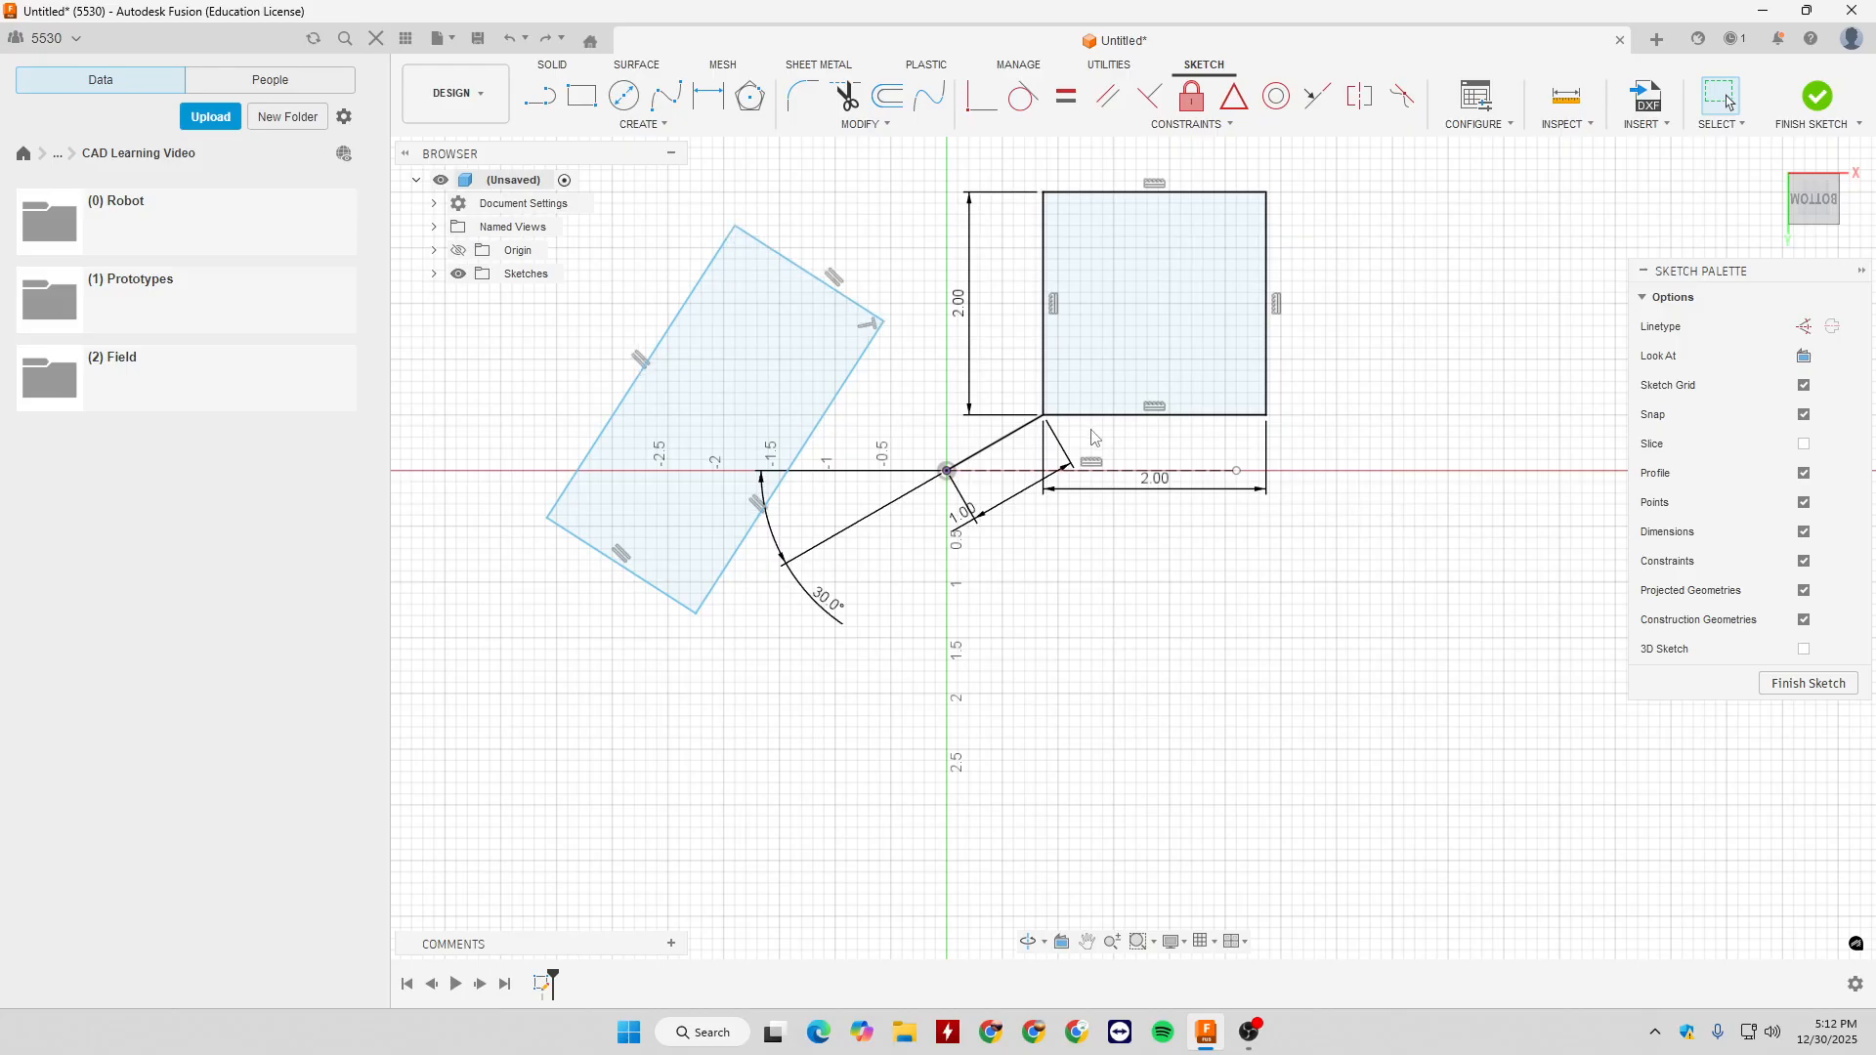
{"action": "key", "text": "ctrl+z"}
{"action": "key", "text": "ctrl+z"}
{"action": "key", "text": "ctrl+z"}
{"action": "key", "text": "ctrl+z"}
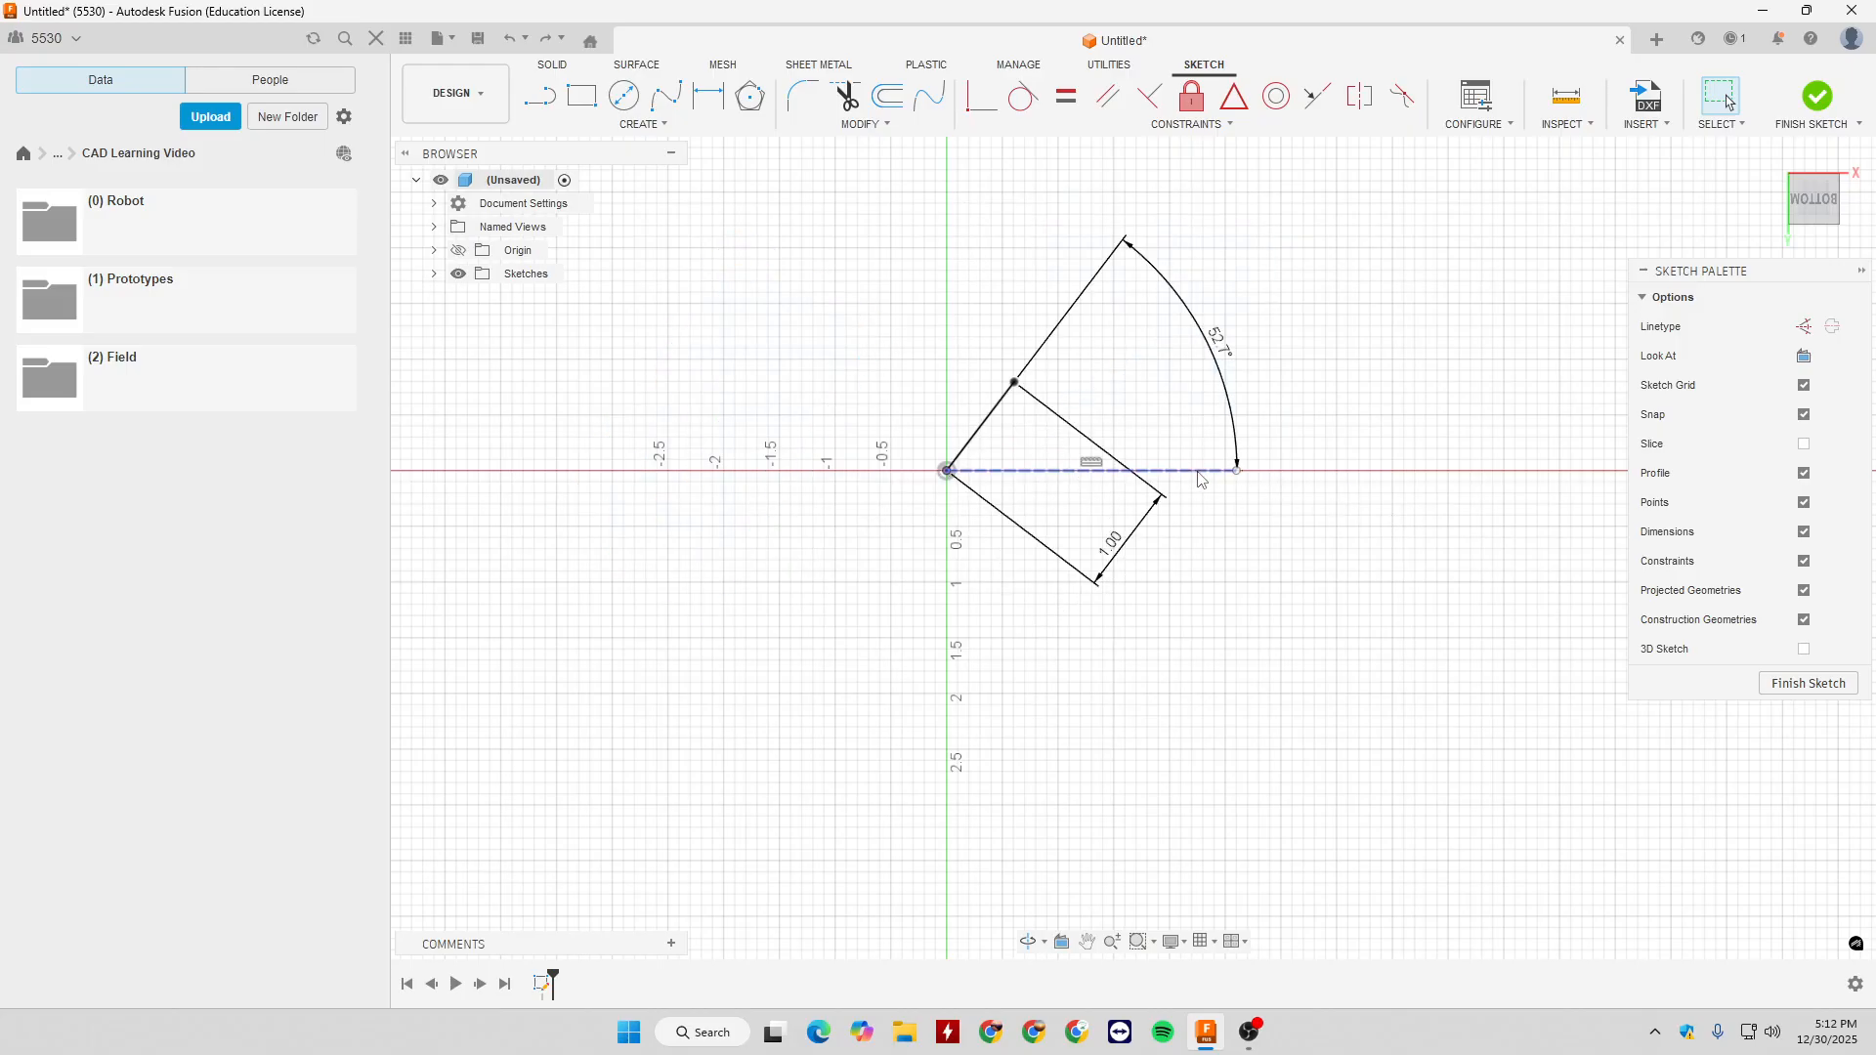
{"action": "key", "text": "ctrl+z"}
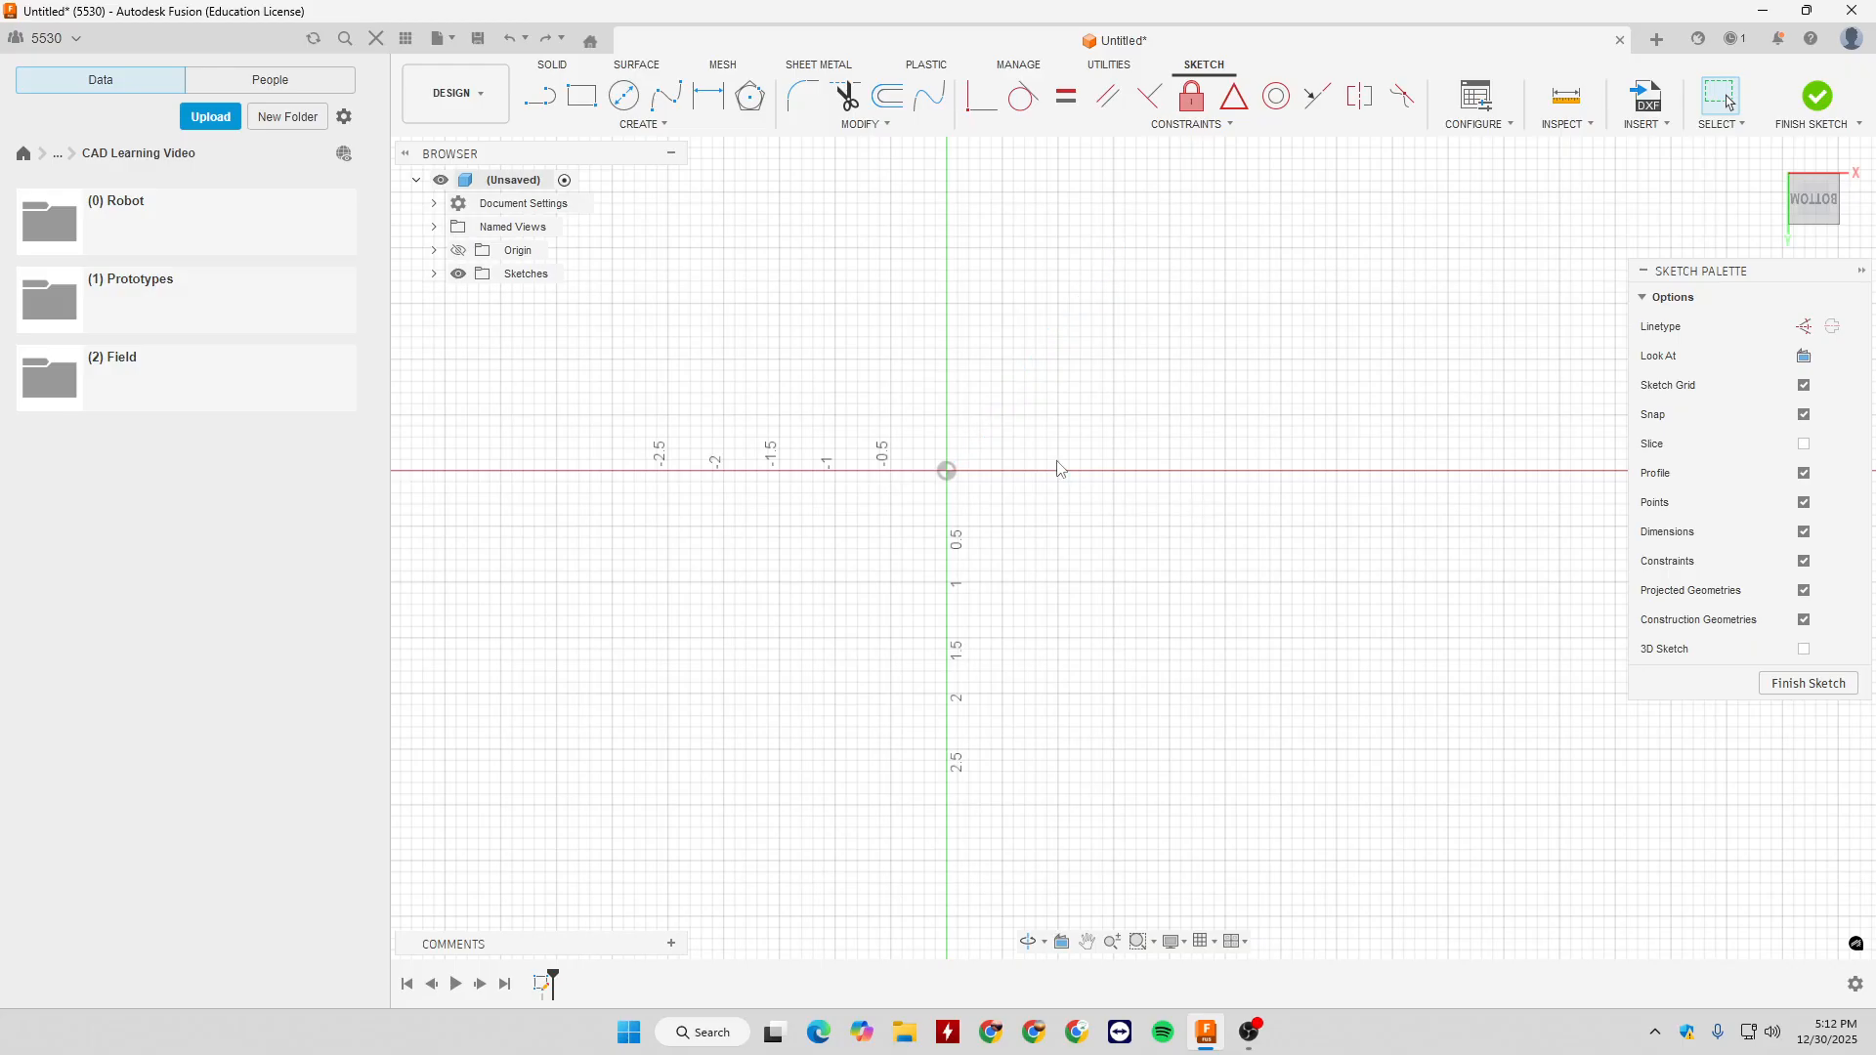
- Draw a Center Diameter Circle of 3 in centred on the origin and reposition its diameter dimension inside the circle
{"action": "left_click", "coordinate": [642, 124]}
{"action": "mouse_move", "coordinate": [687, 186]}
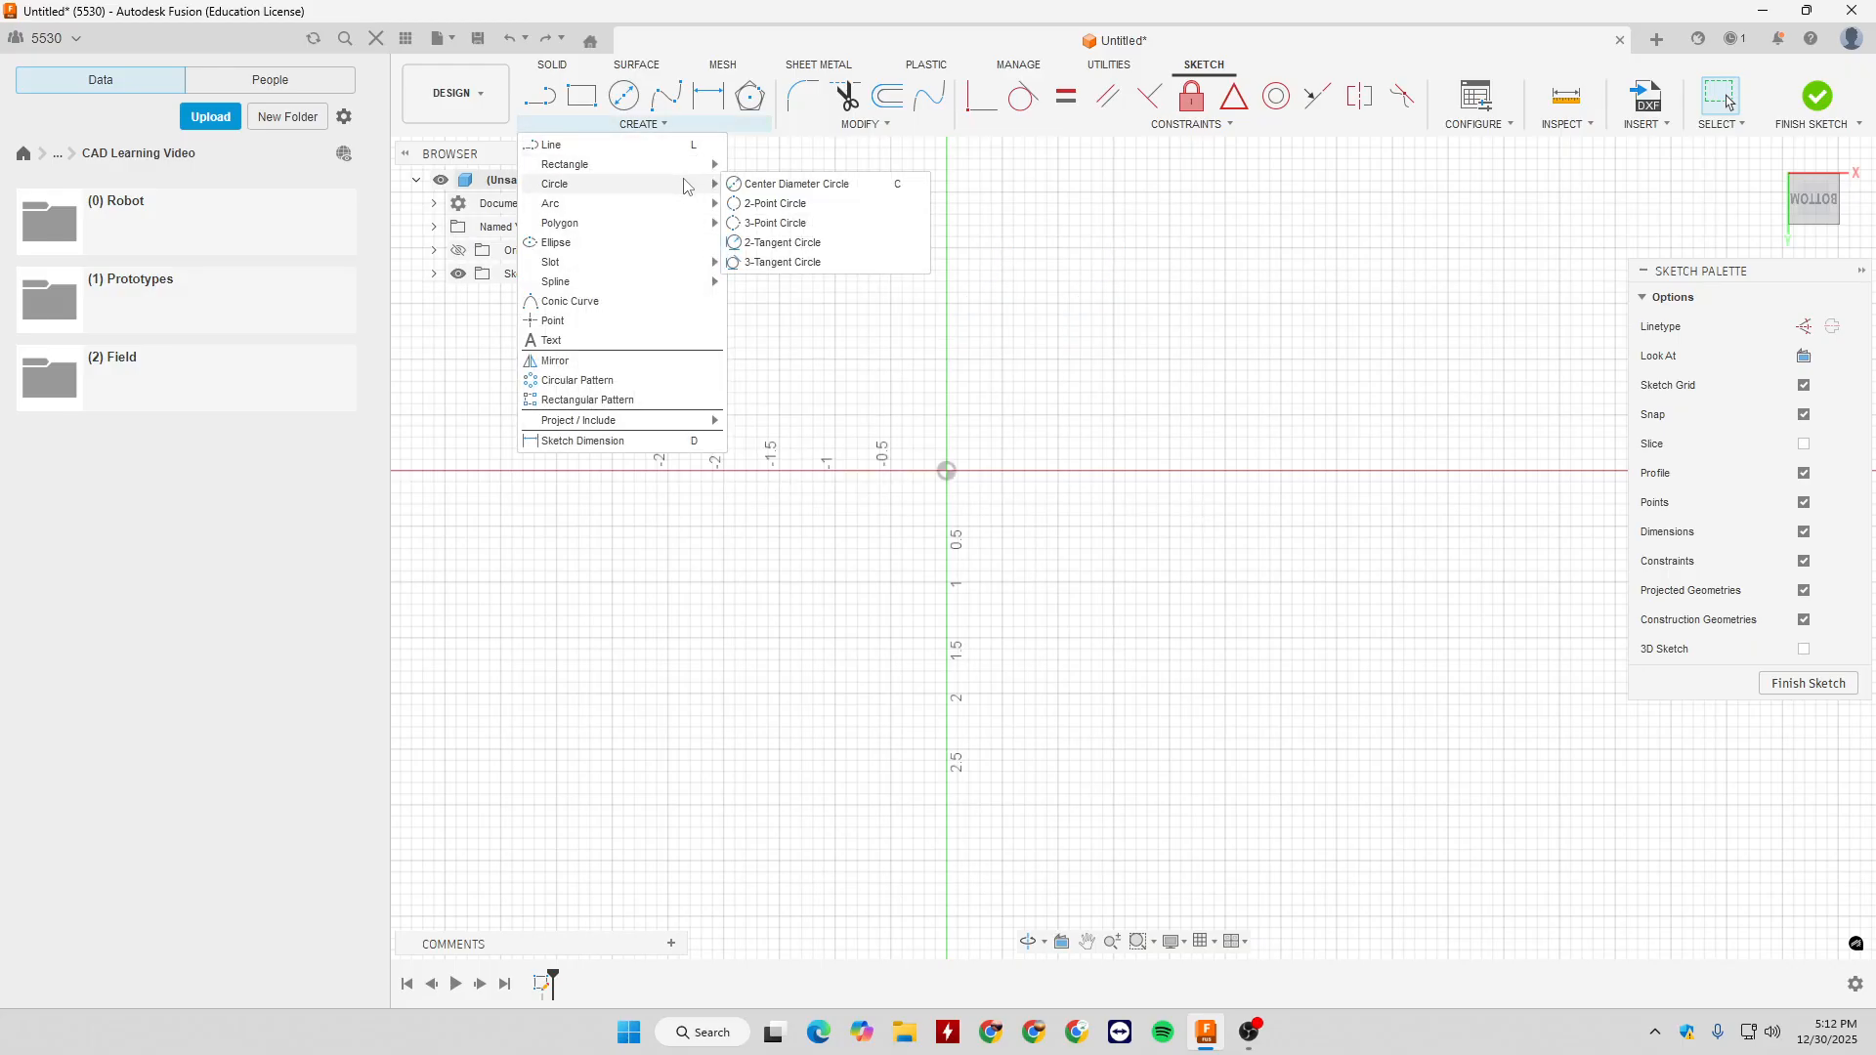
{"action": "left_click", "coordinate": [804, 186]}
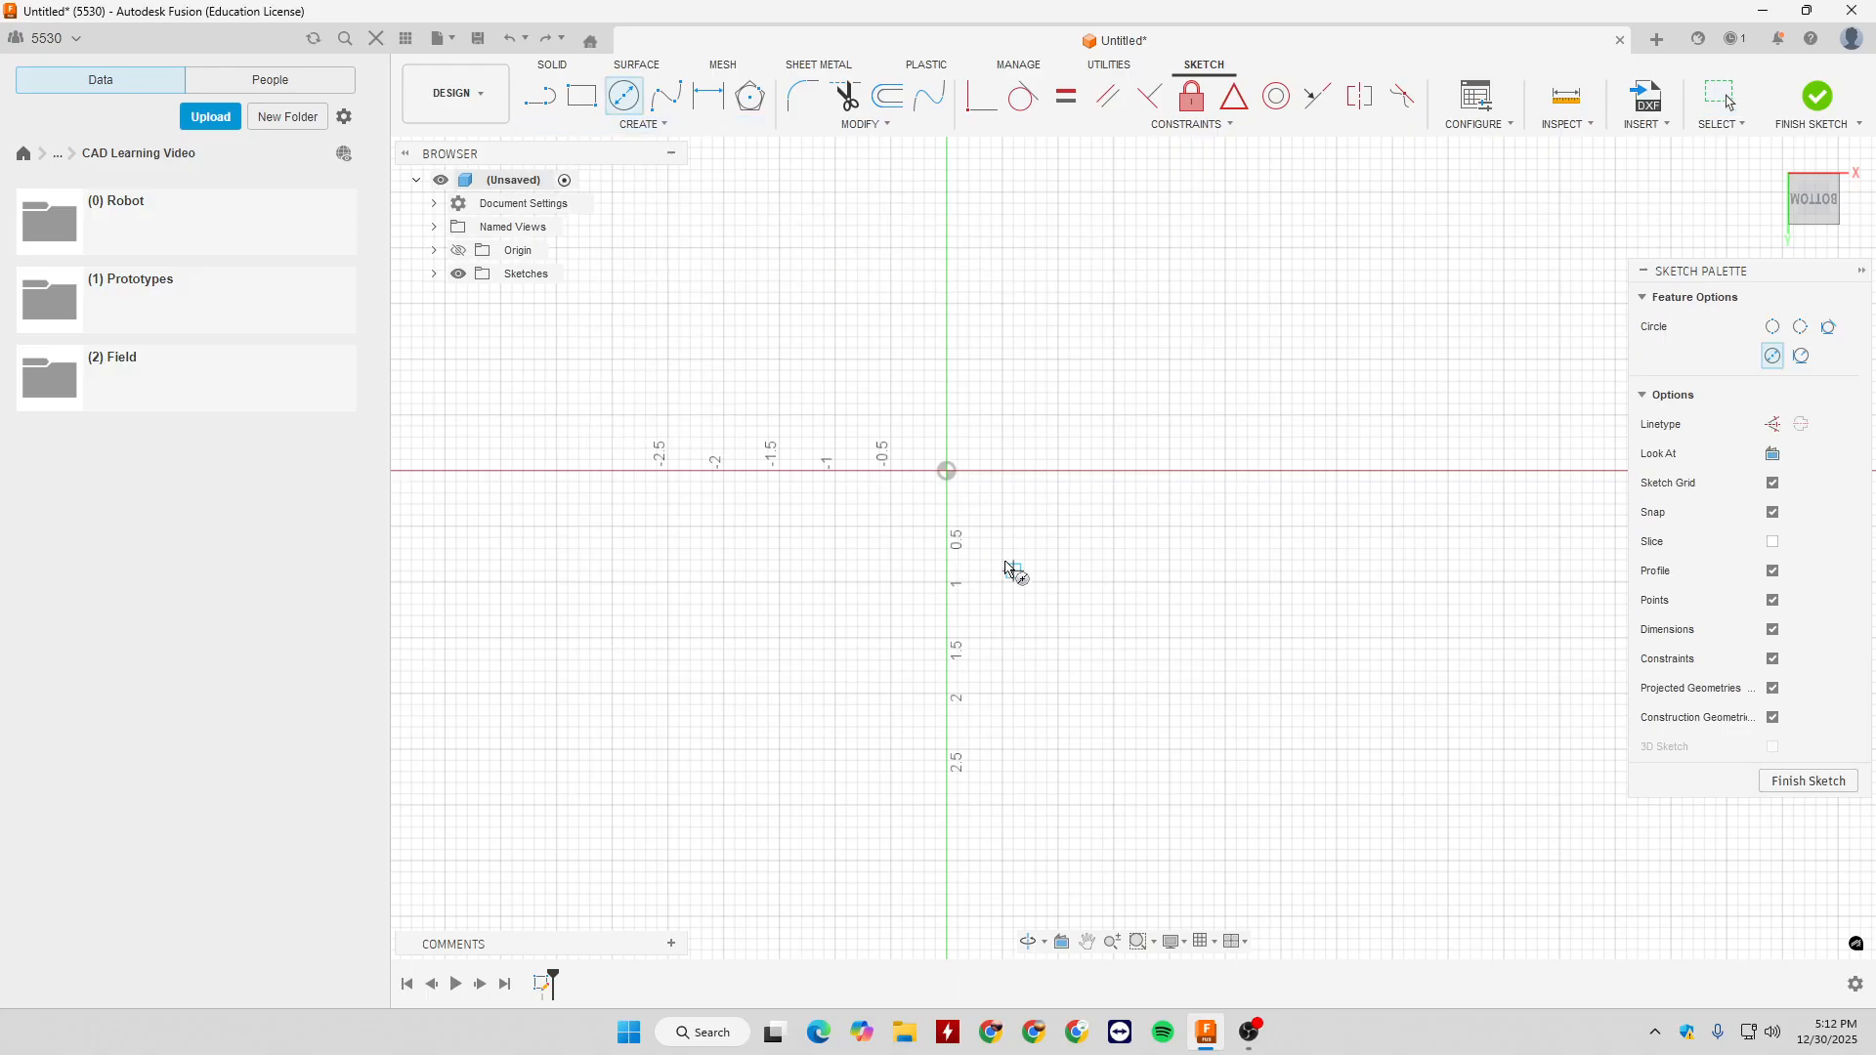
{"action": "left_click", "coordinate": [947, 472]}
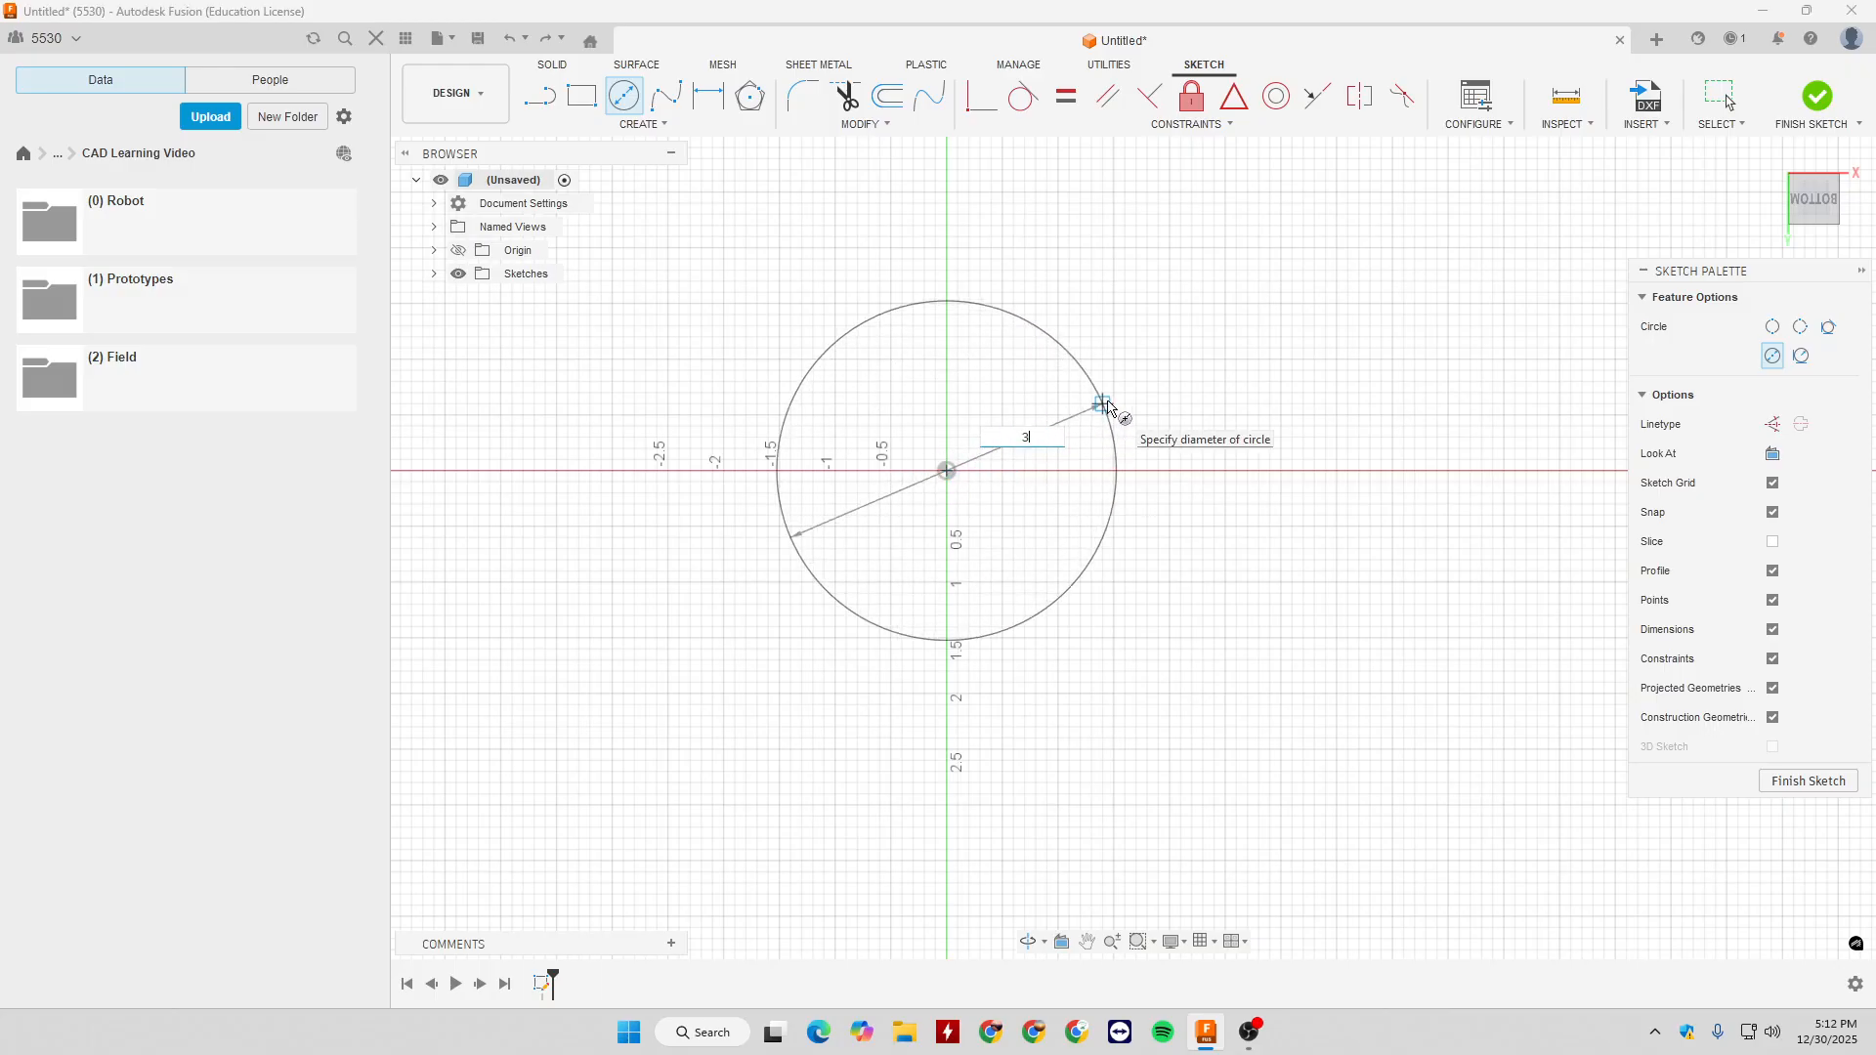
{"action": "type", "text": "3"}
{"action": "key", "text": "Return"}
{"action": "key", "text": "Escape"}
{"action": "left_click_drag", "start_coordinate": [1039, 428], "coordinate": [1000, 417]}
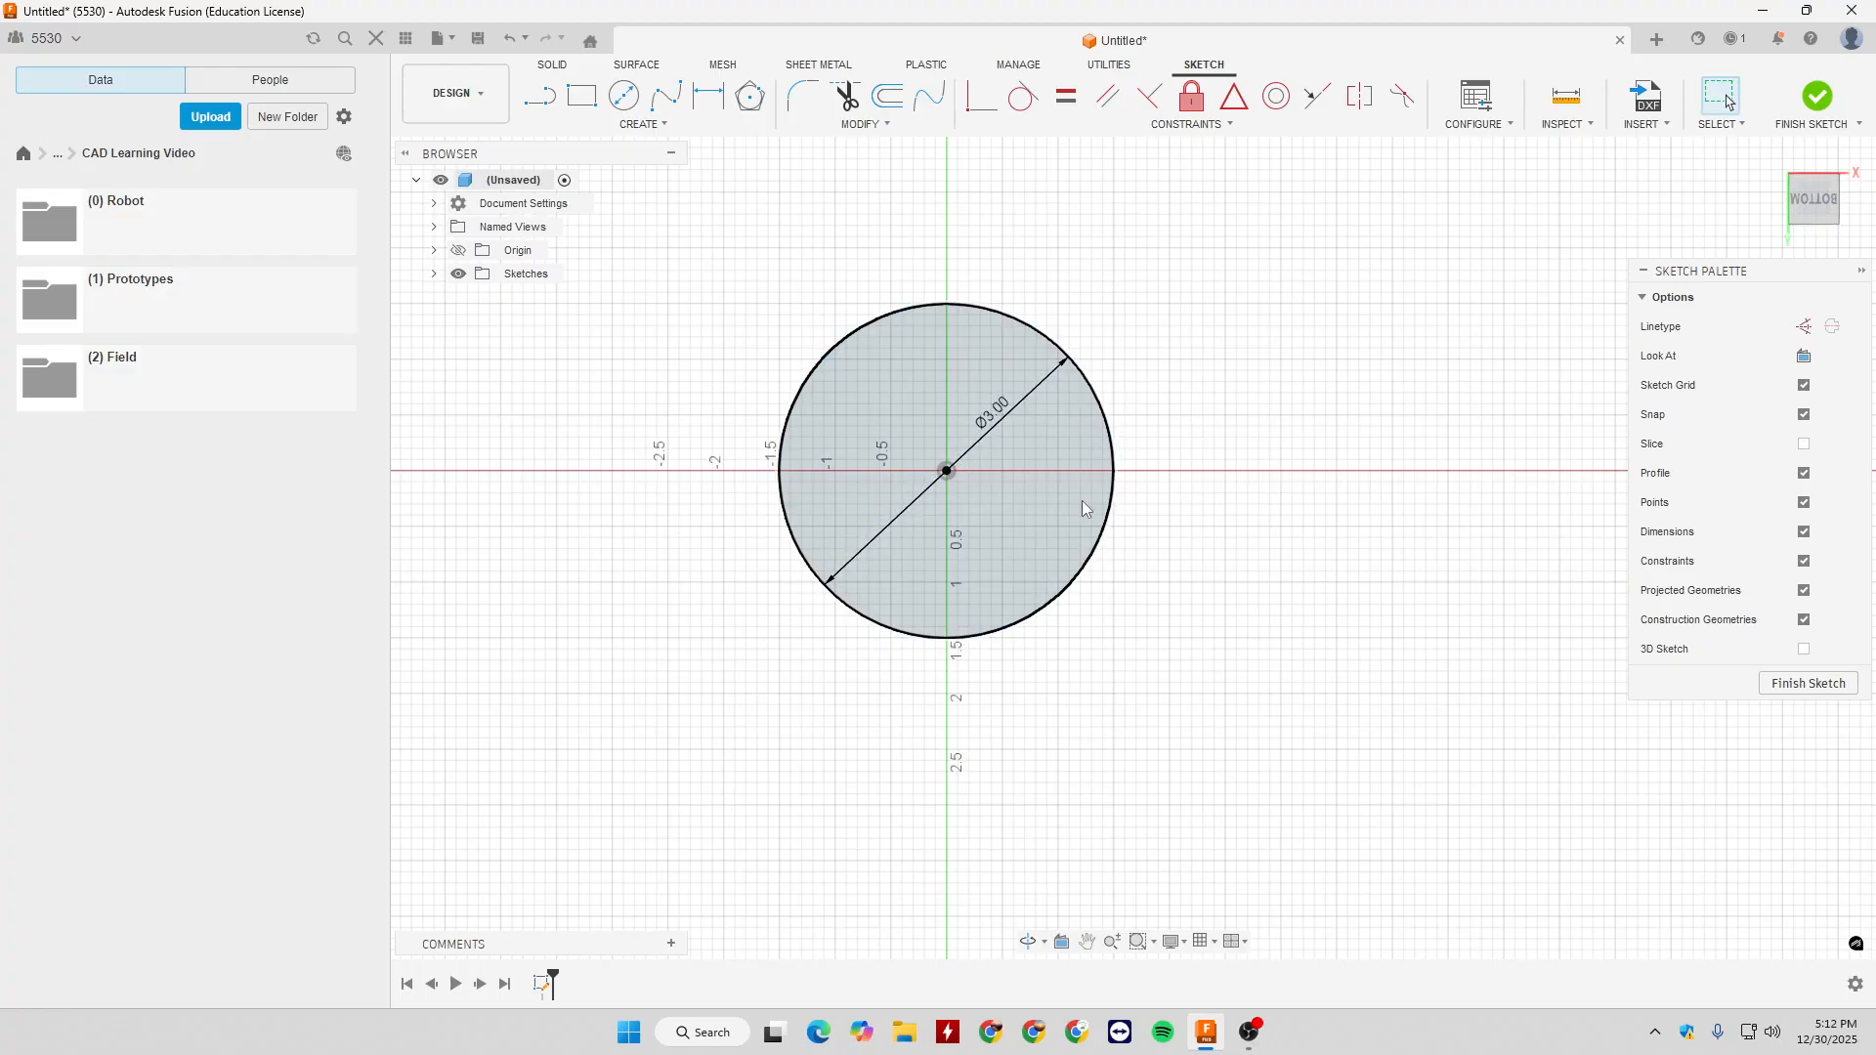
- Undo the dimensioned 3 in circle at the origin
{"action": "key", "text": "ctrl+z"}
{"action": "key", "text": "ctrl+z"}
{"action": "key", "text": "ctrl+z"}
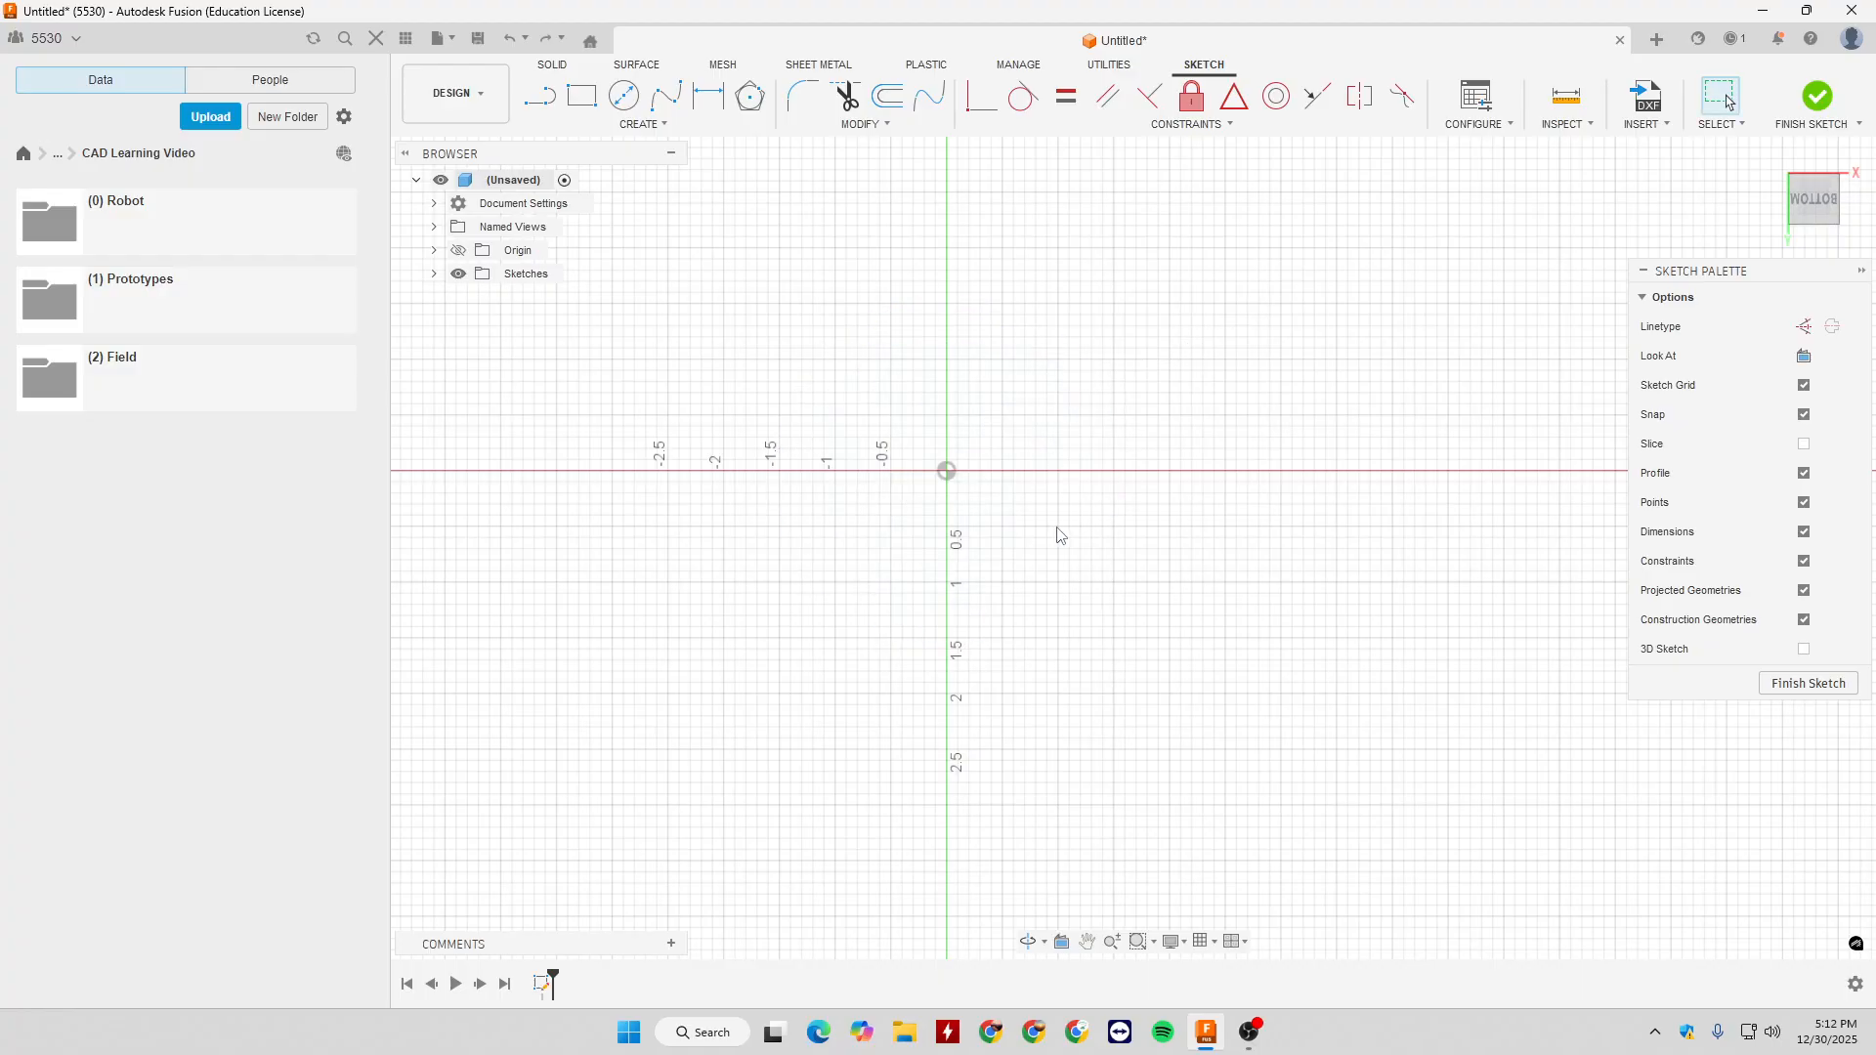
- Draw an undimensioned Center Diameter Circle at the origin and shrink it by pulling its edge inward
{"action": "key", "text": "c"}
{"action": "left_click", "coordinate": [947, 471]}
{"action": "left_click", "coordinate": [1125, 367]}
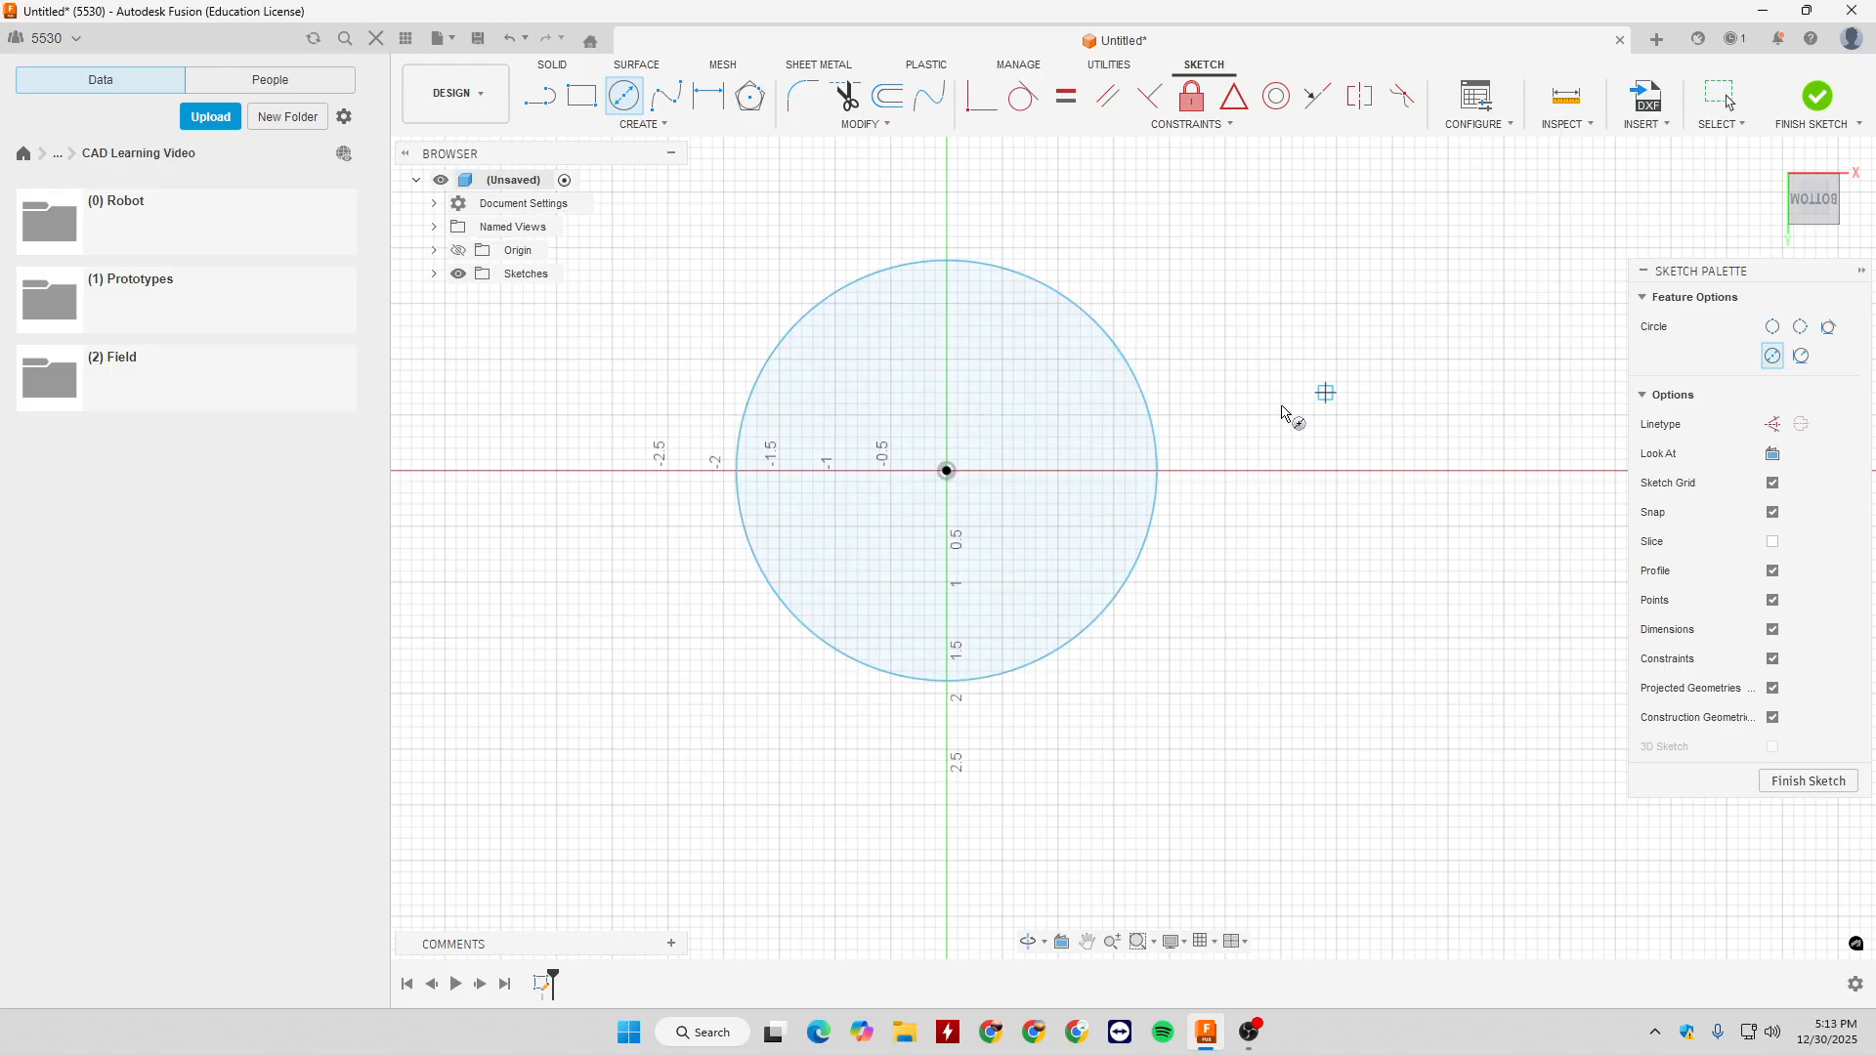
{"action": "key", "text": "Escape"}
{"action": "left_click_drag", "start_coordinate": [1155, 473], "coordinate": [1111, 468]}
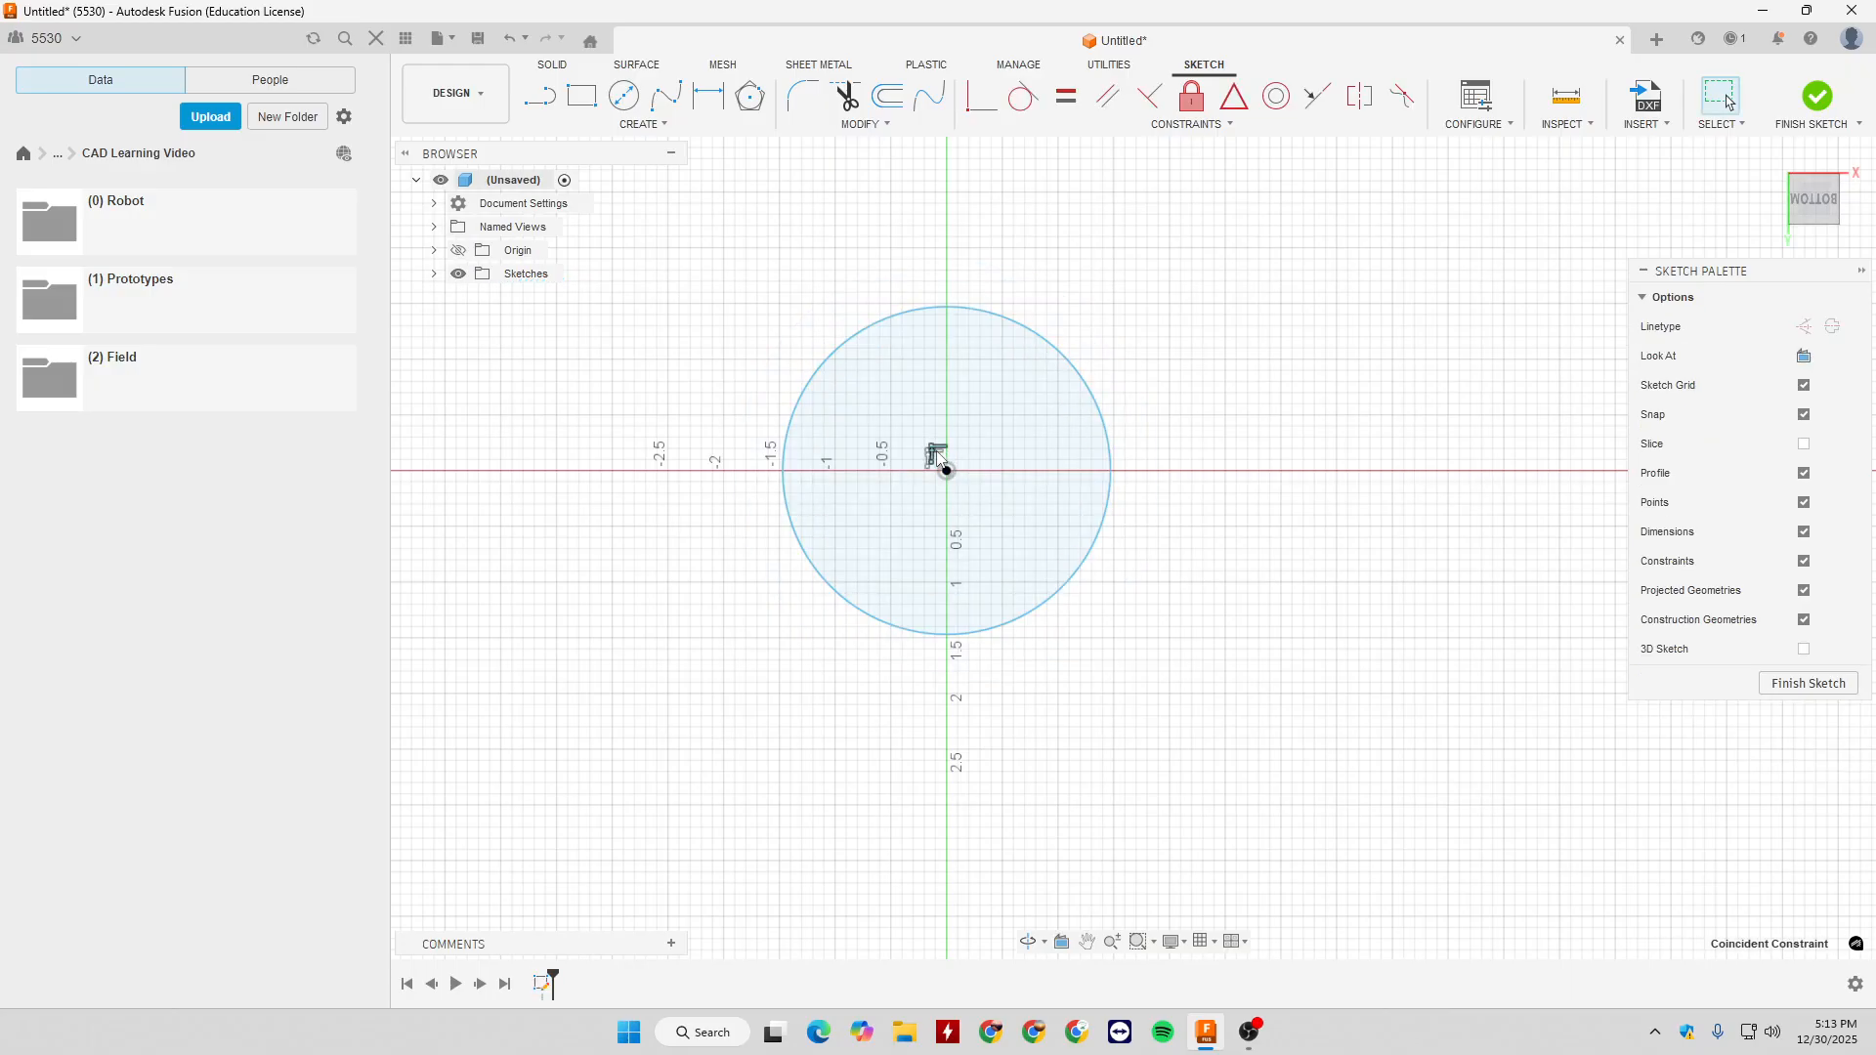
- Undo the resizing and creation of the undimensioned circle
{"action": "left_click", "coordinate": [1238, 564]}
{"action": "key", "text": "ctrl+z"}
{"action": "key", "text": "ctrl+z"}
- Draw a freehand 2-Point Circle from the origin up and to the right, and undo it
{"action": "left_click", "coordinate": [603, 130]}
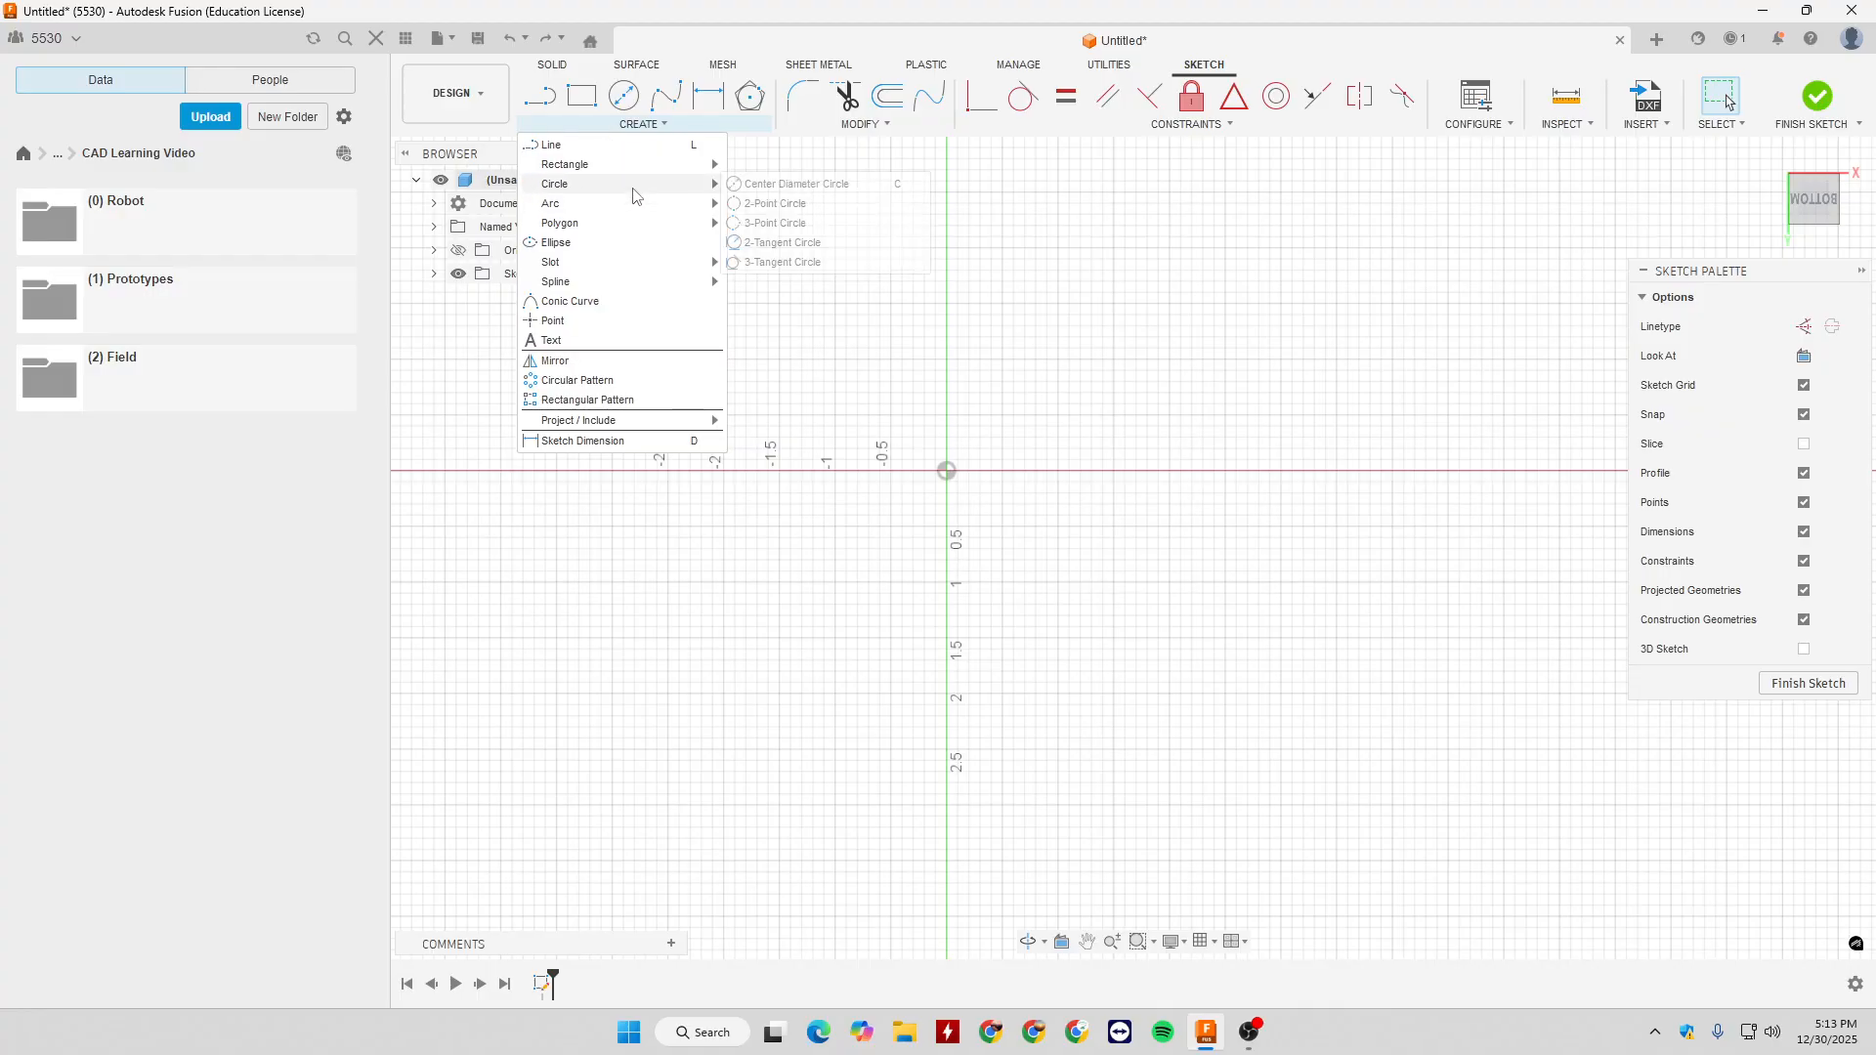
{"action": "left_click", "coordinate": [803, 208]}
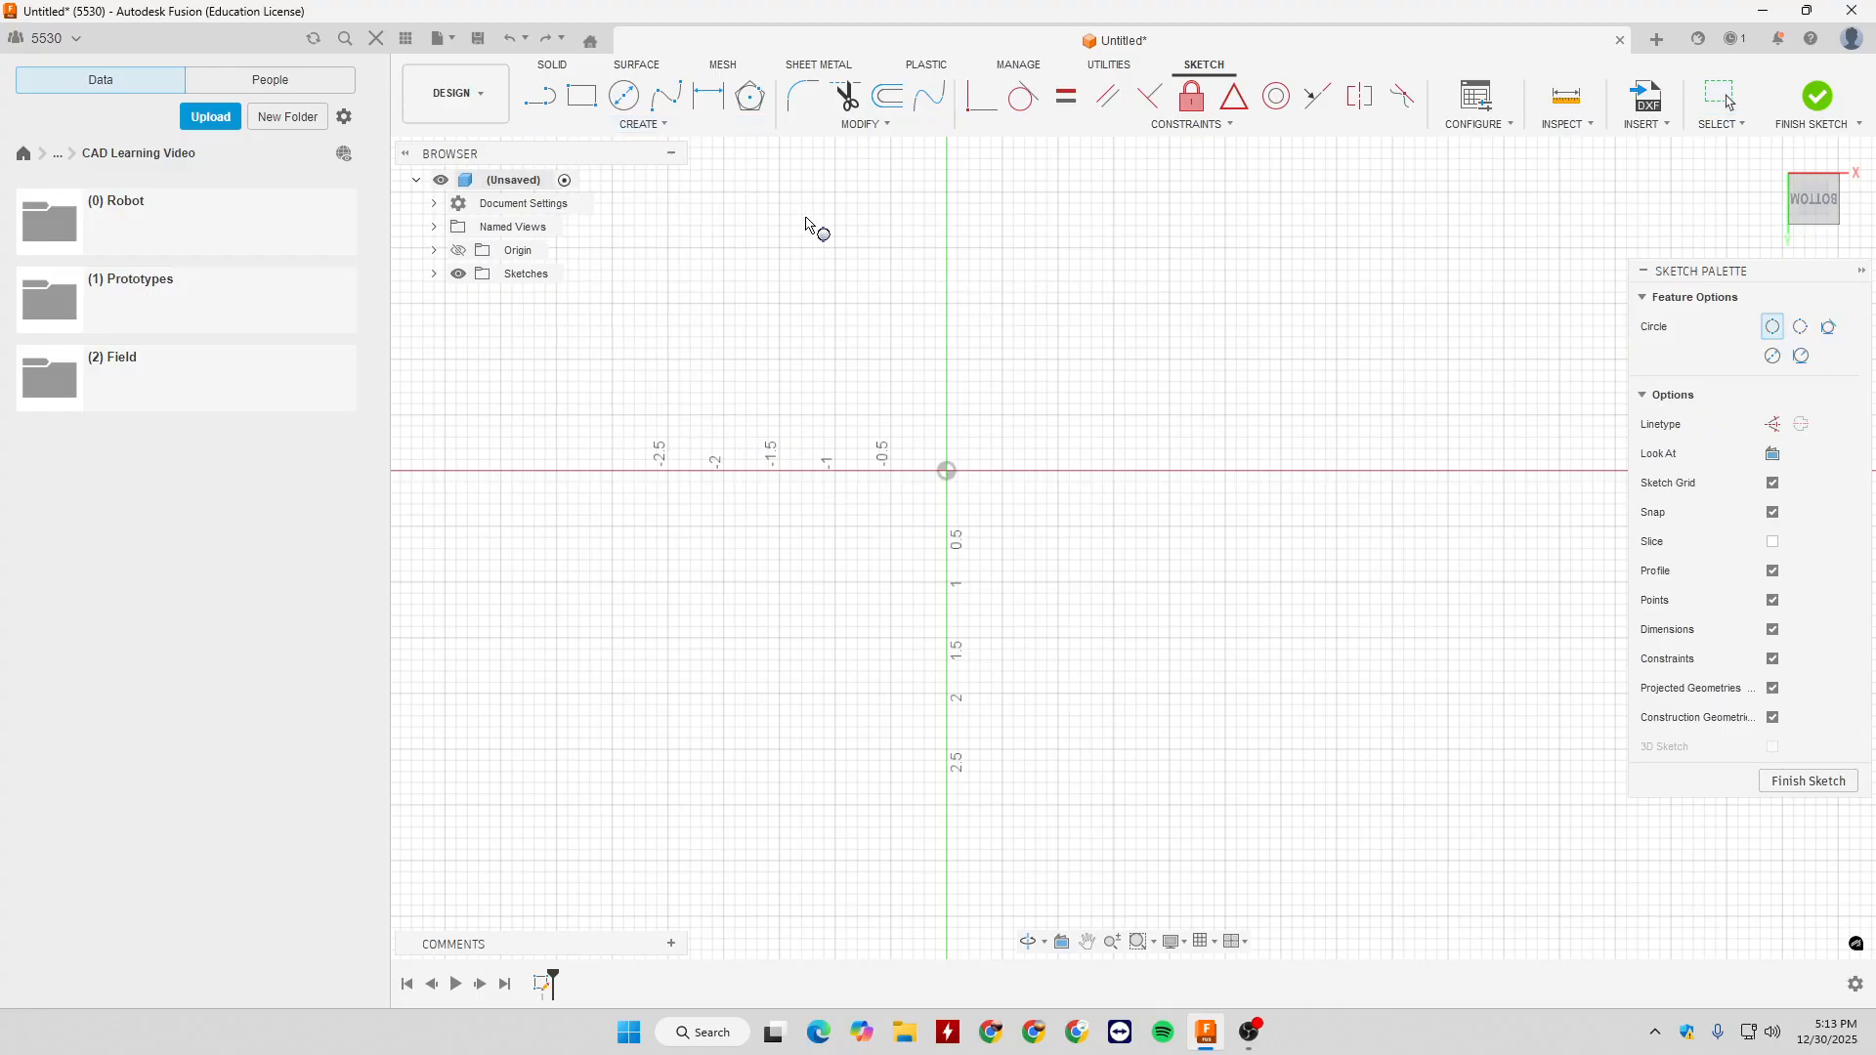
{"action": "left_click", "coordinate": [948, 472]}
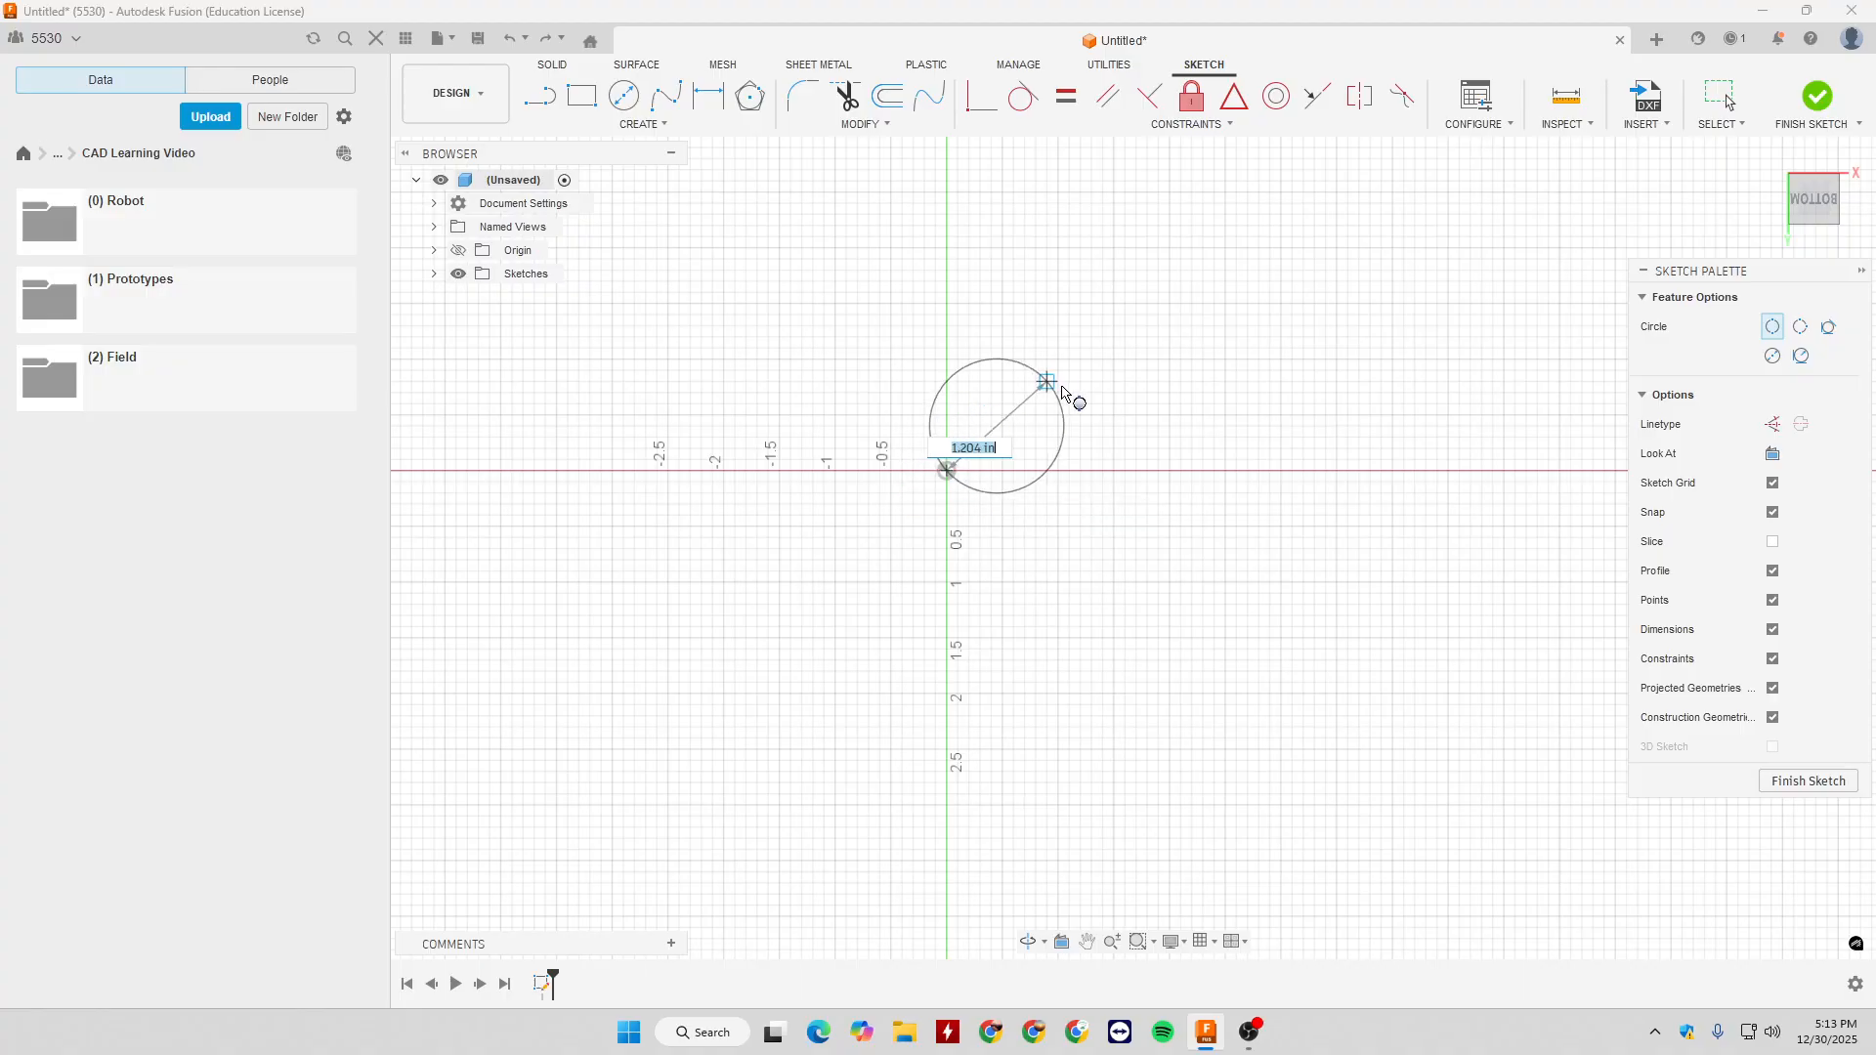
{"action": "left_click", "coordinate": [1113, 291]}
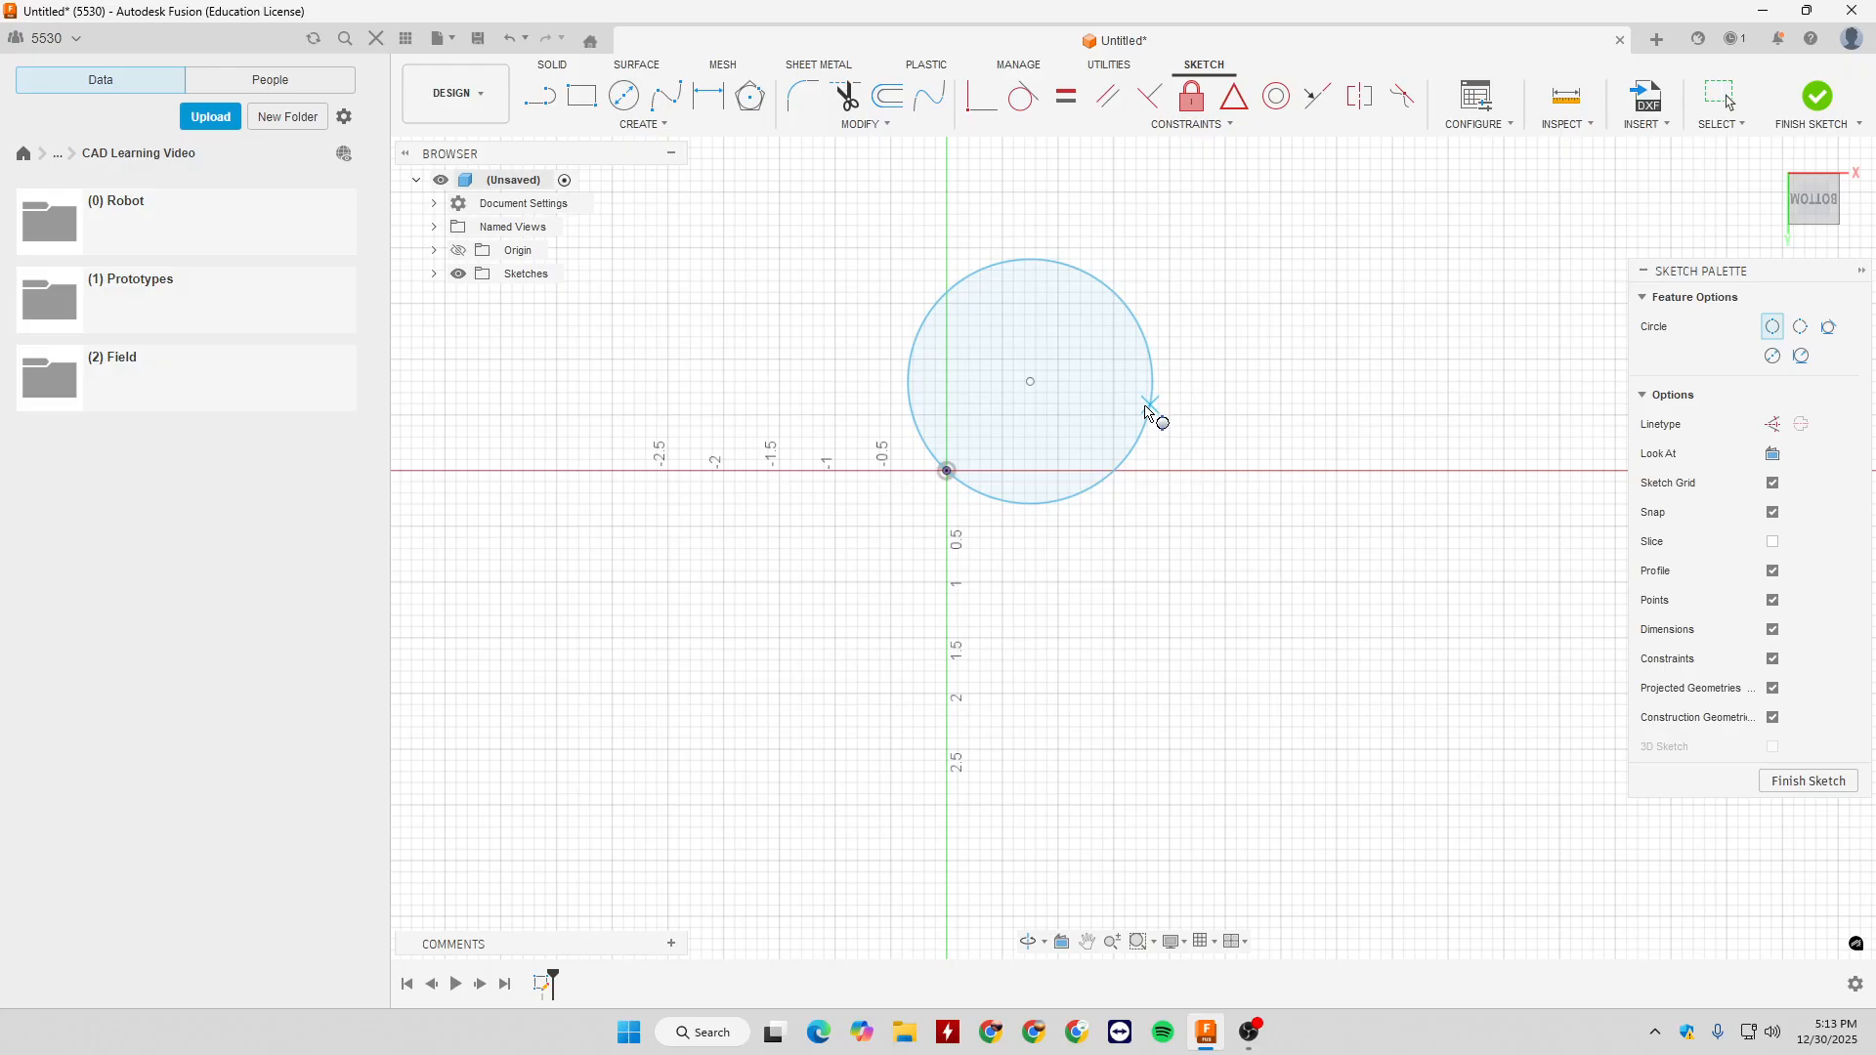
{"action": "key", "text": "Escape"}
{"action": "key", "text": "ctrl+z"}
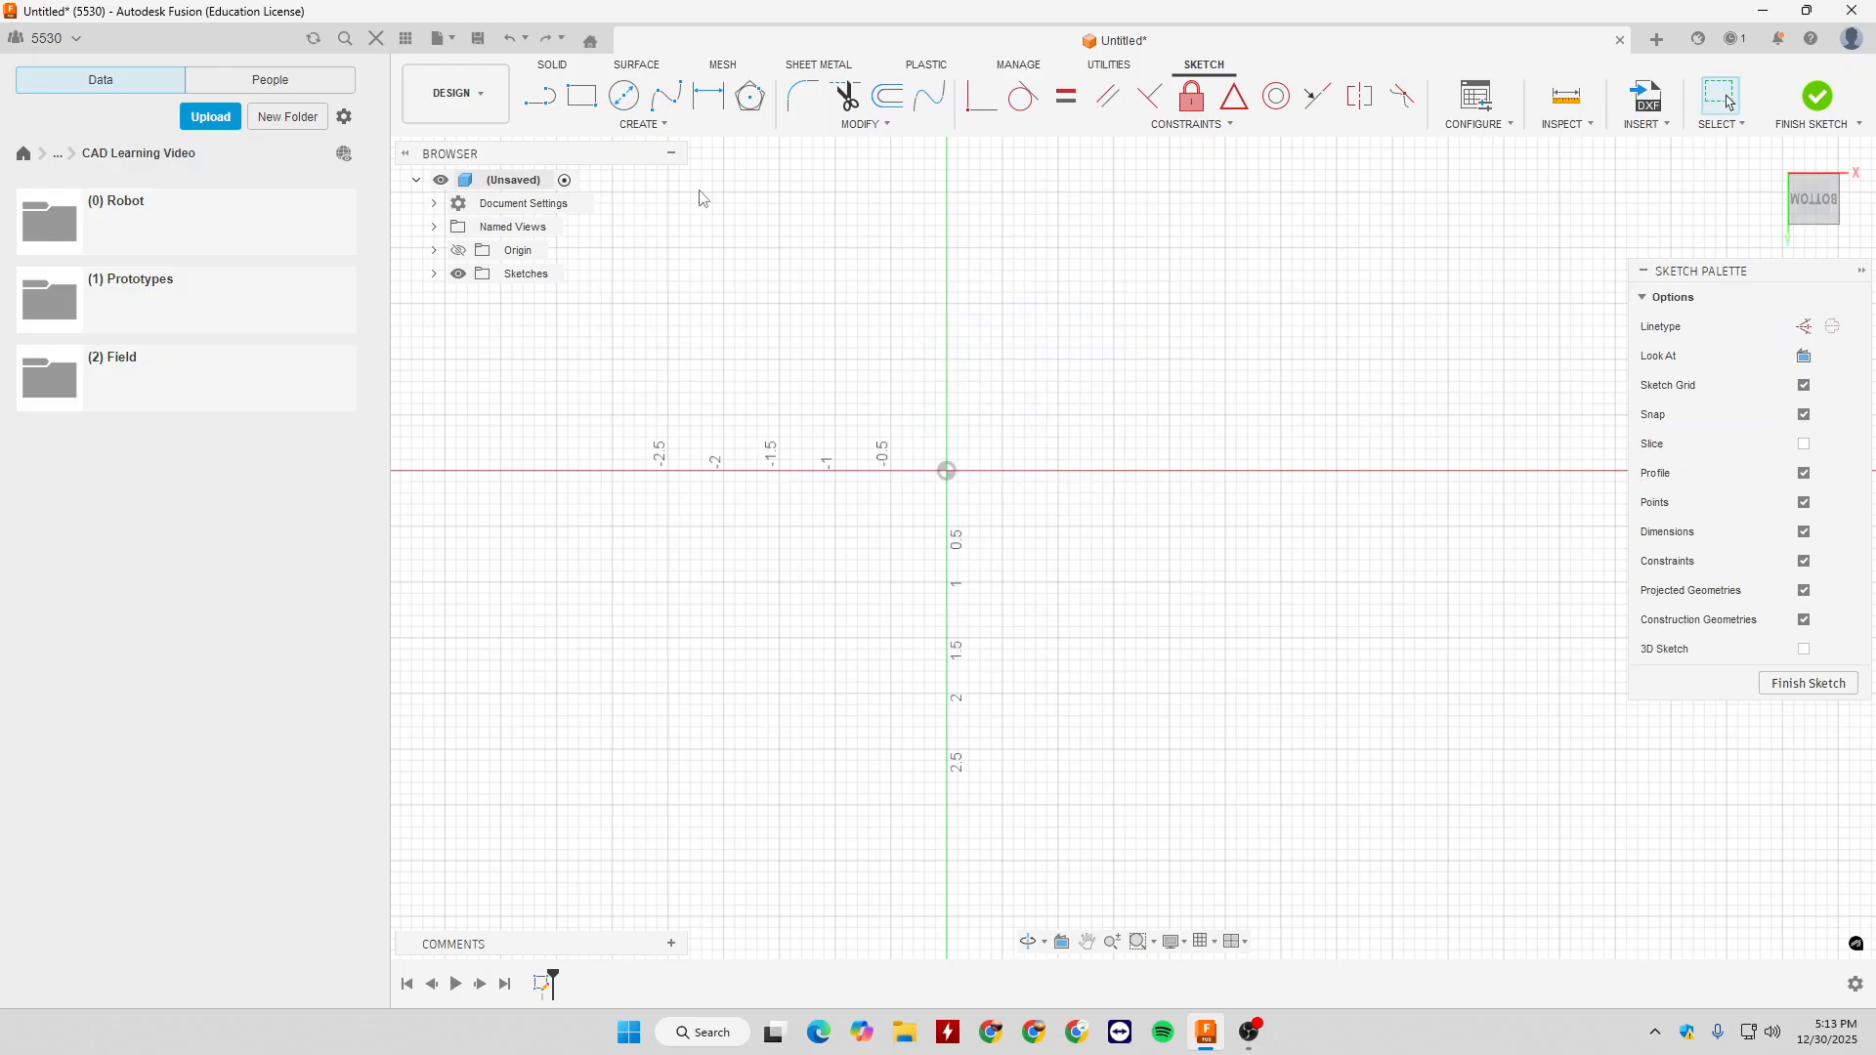
{"action": "left_click", "coordinate": [645, 125]}
{"action": "mouse_move", "coordinate": [675, 182]}
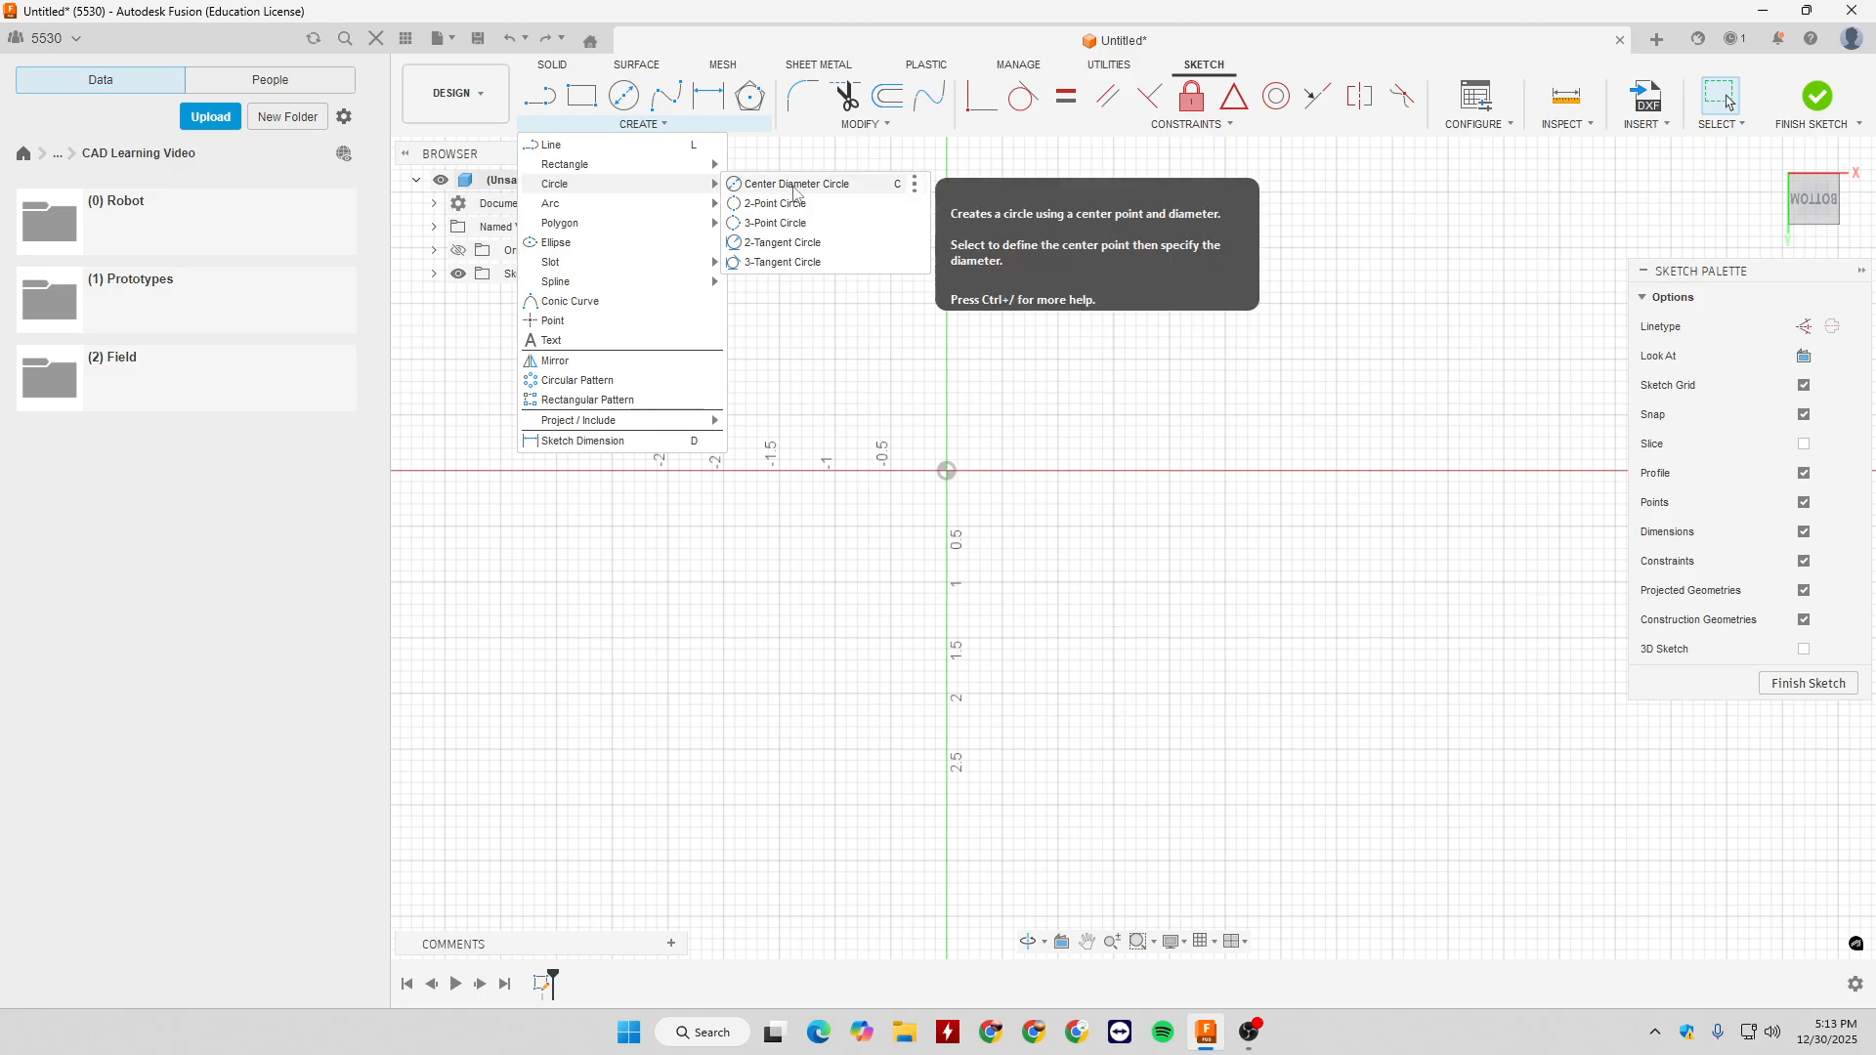
{"action": "left_click", "coordinate": [801, 185]}
- Draw a 2-Point Circle with a 3 in diameter straight up from the origin
{"action": "left_click", "coordinate": [643, 125]}
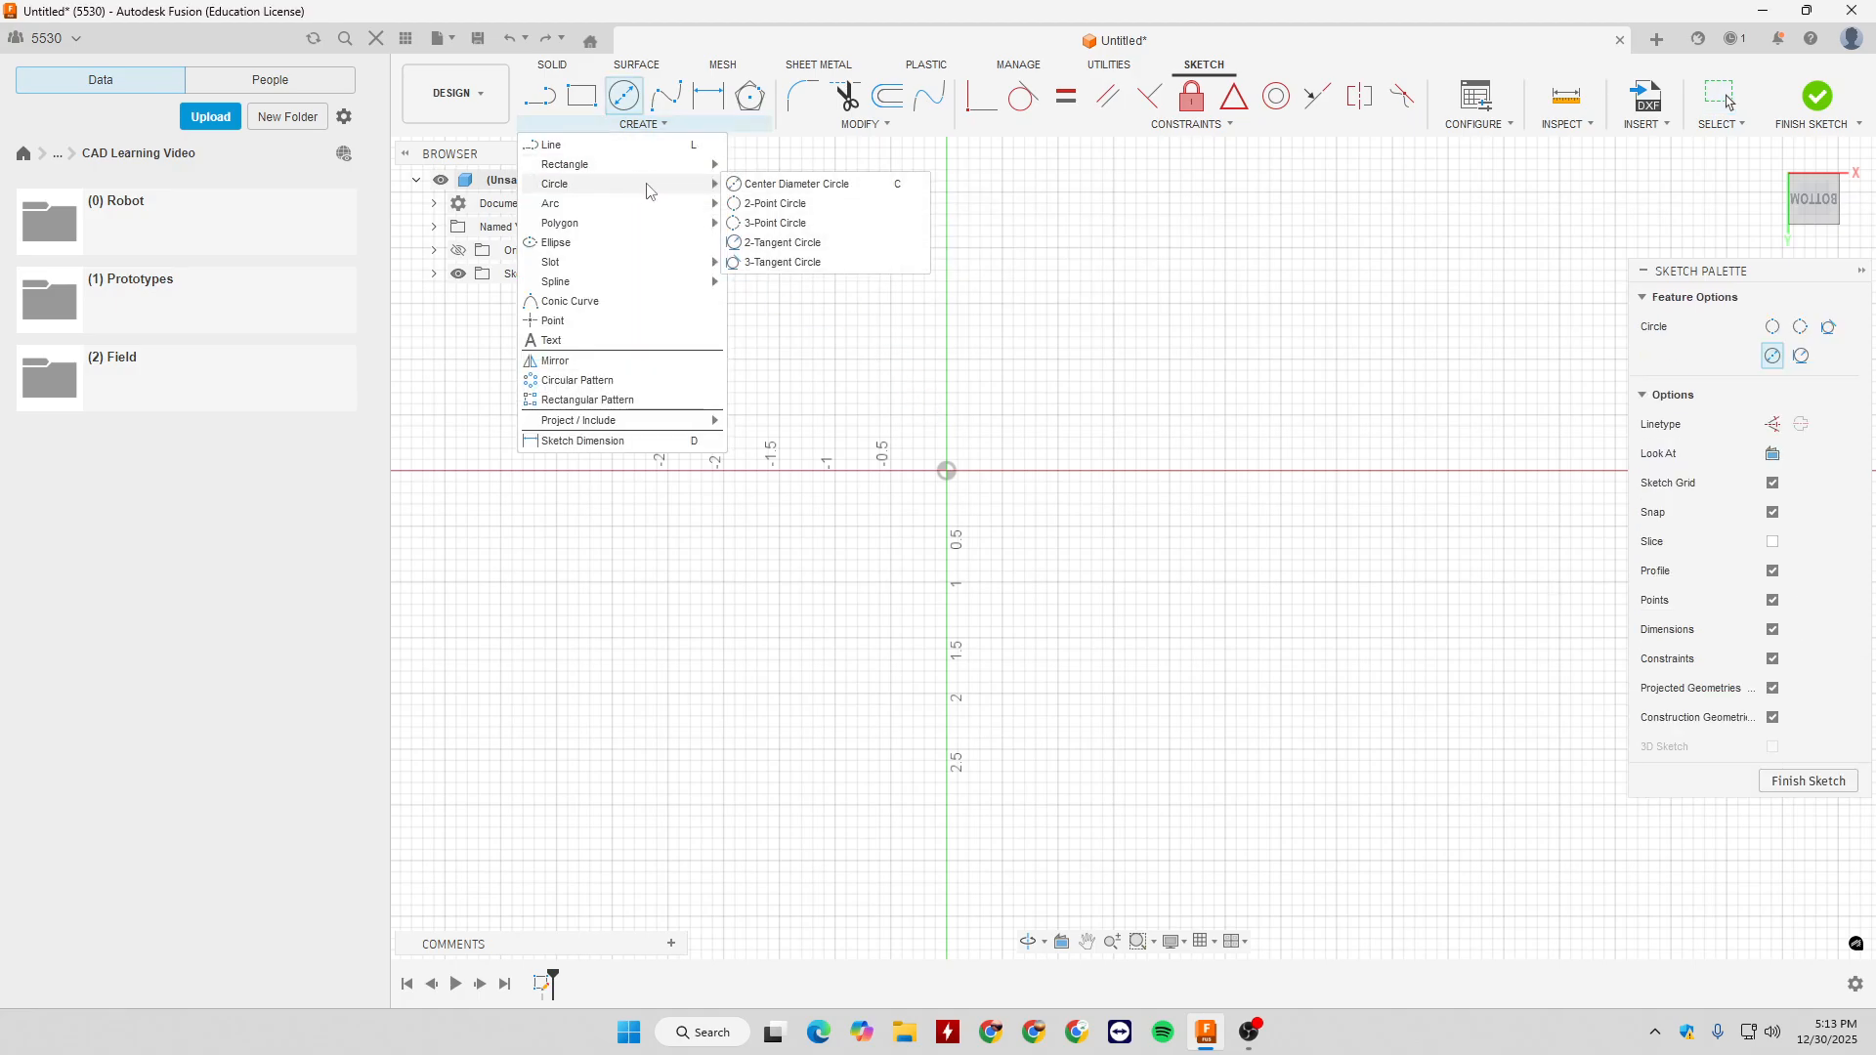
{"action": "left_click", "coordinate": [762, 204]}
{"action": "left_click", "coordinate": [946, 471]}
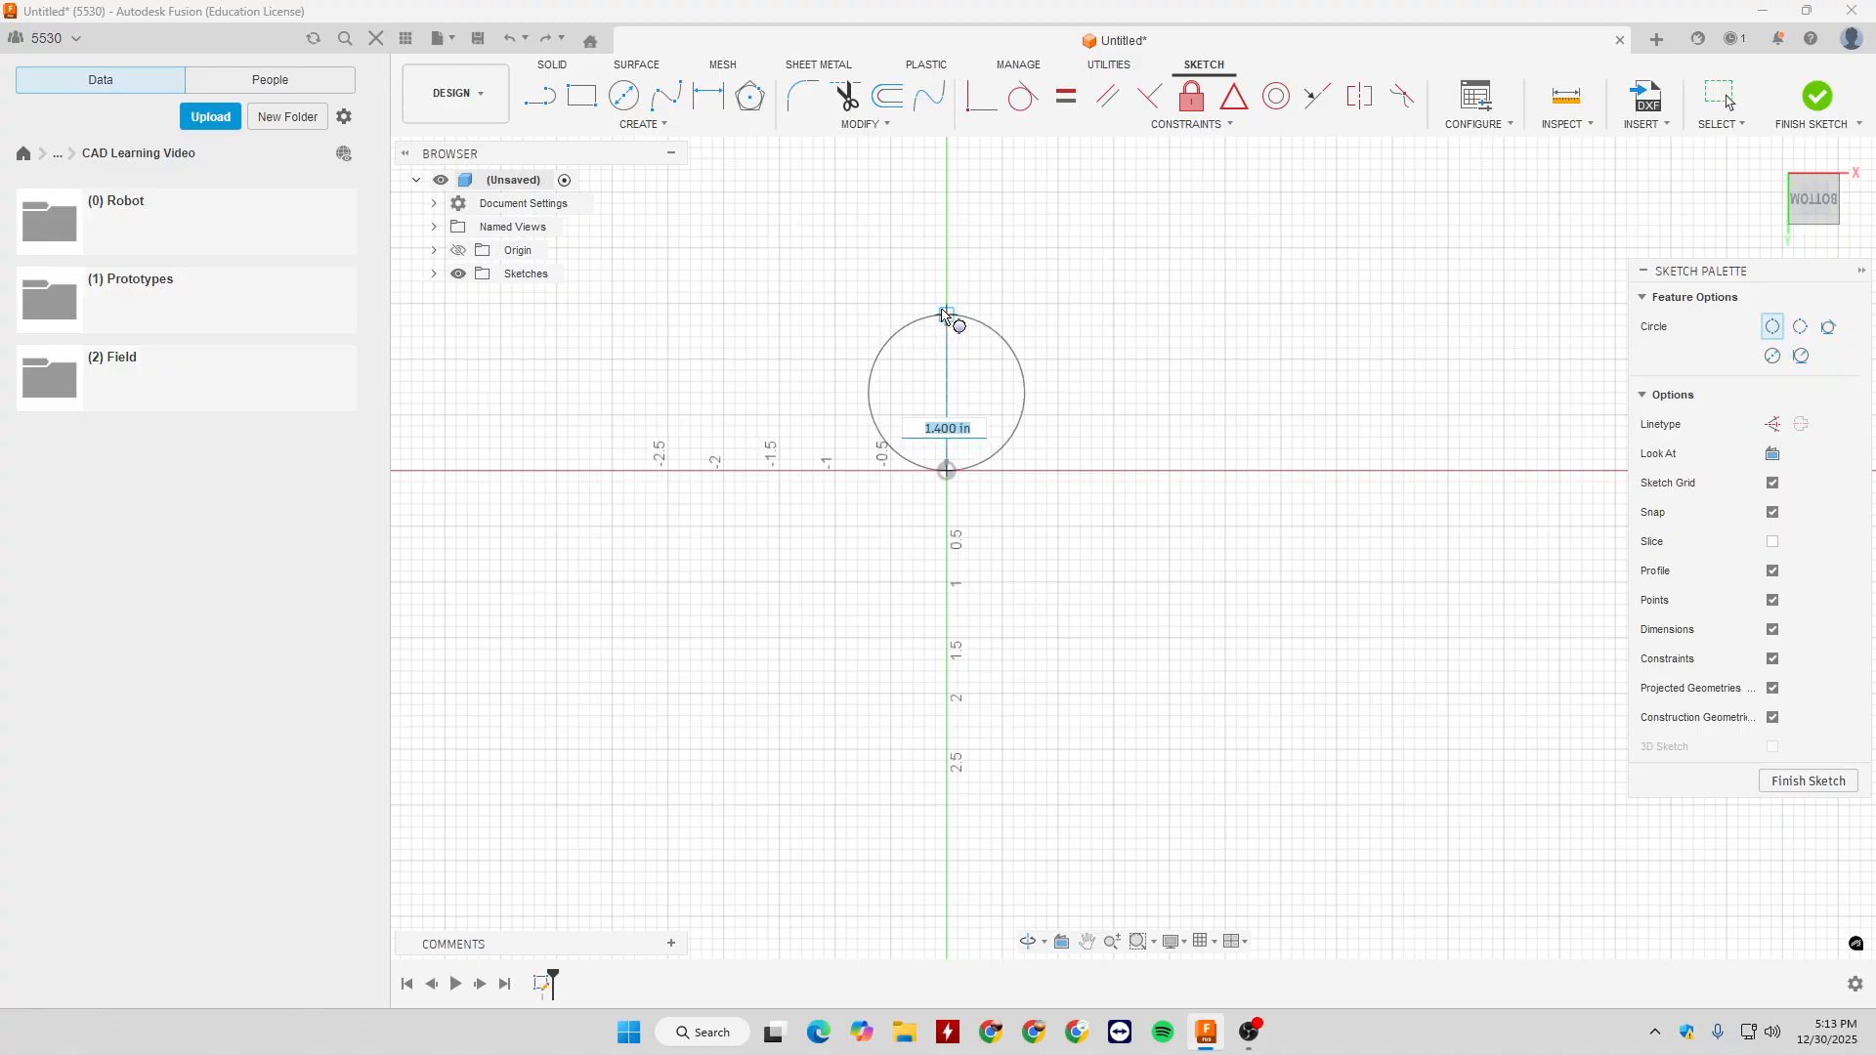
{"action": "key", "text": "Tab"}
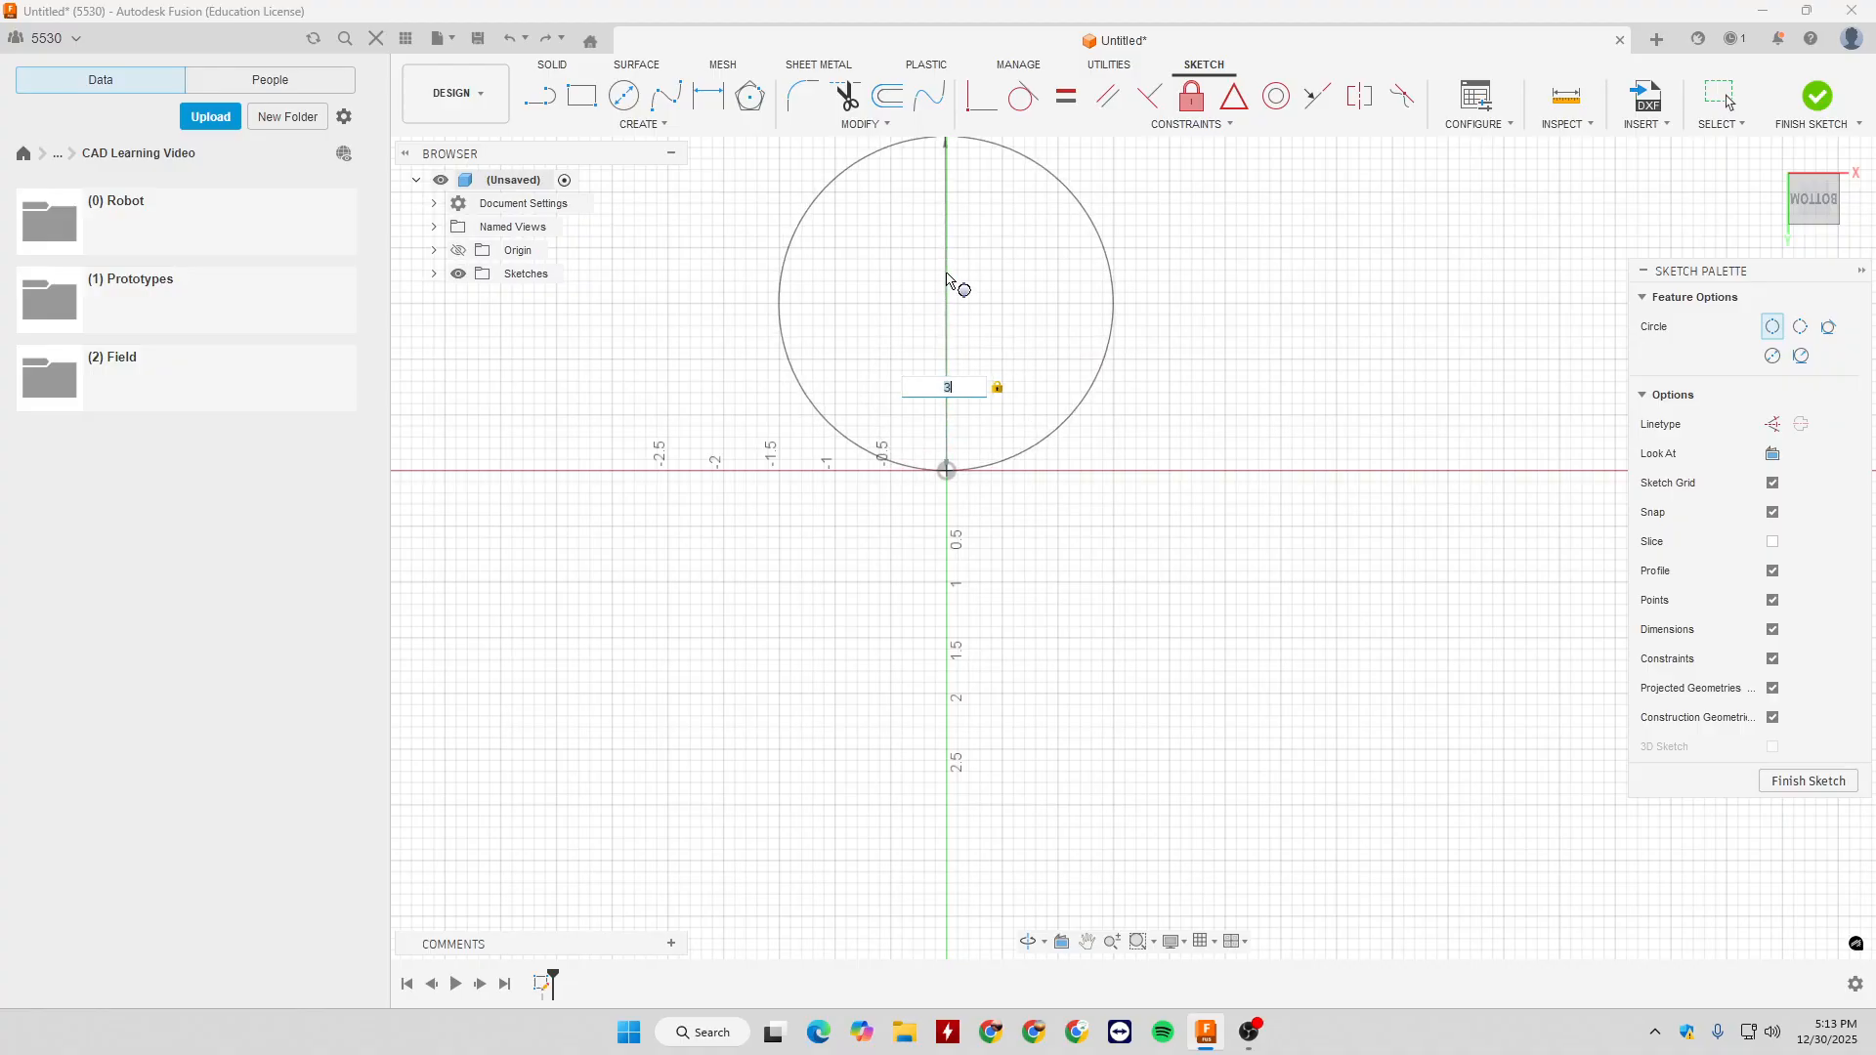
{"action": "scroll", "coordinate": [953, 288], "scroll_direction": "down", "scroll_amount": 3}
{"action": "key", "text": "Return"}
{"action": "key", "text": "Escape"}
- Swing the 3 in circle around the origin by its edge, and undo the last moves
{"action": "mouse_move", "coordinate": [968, 260]}
{"action": "left_mouse_down"}
{"action": "mouse_move", "coordinate": [1006, 322]}
{"action": "mouse_move", "coordinate": [1068, 548]}
{"action": "mouse_move", "coordinate": [884, 510]}
{"action": "mouse_move", "coordinate": [949, 459]}
{"action": "mouse_move", "coordinate": [956, 391]}
{"action": "mouse_move", "coordinate": [1105, 313]}
{"action": "mouse_move", "coordinate": [1080, 391]}
{"action": "mouse_move", "coordinate": [826, 430]}
{"action": "mouse_move", "coordinate": [843, 393]}
{"action": "left_mouse_up"}
{"action": "left_click", "coordinate": [1131, 488]}
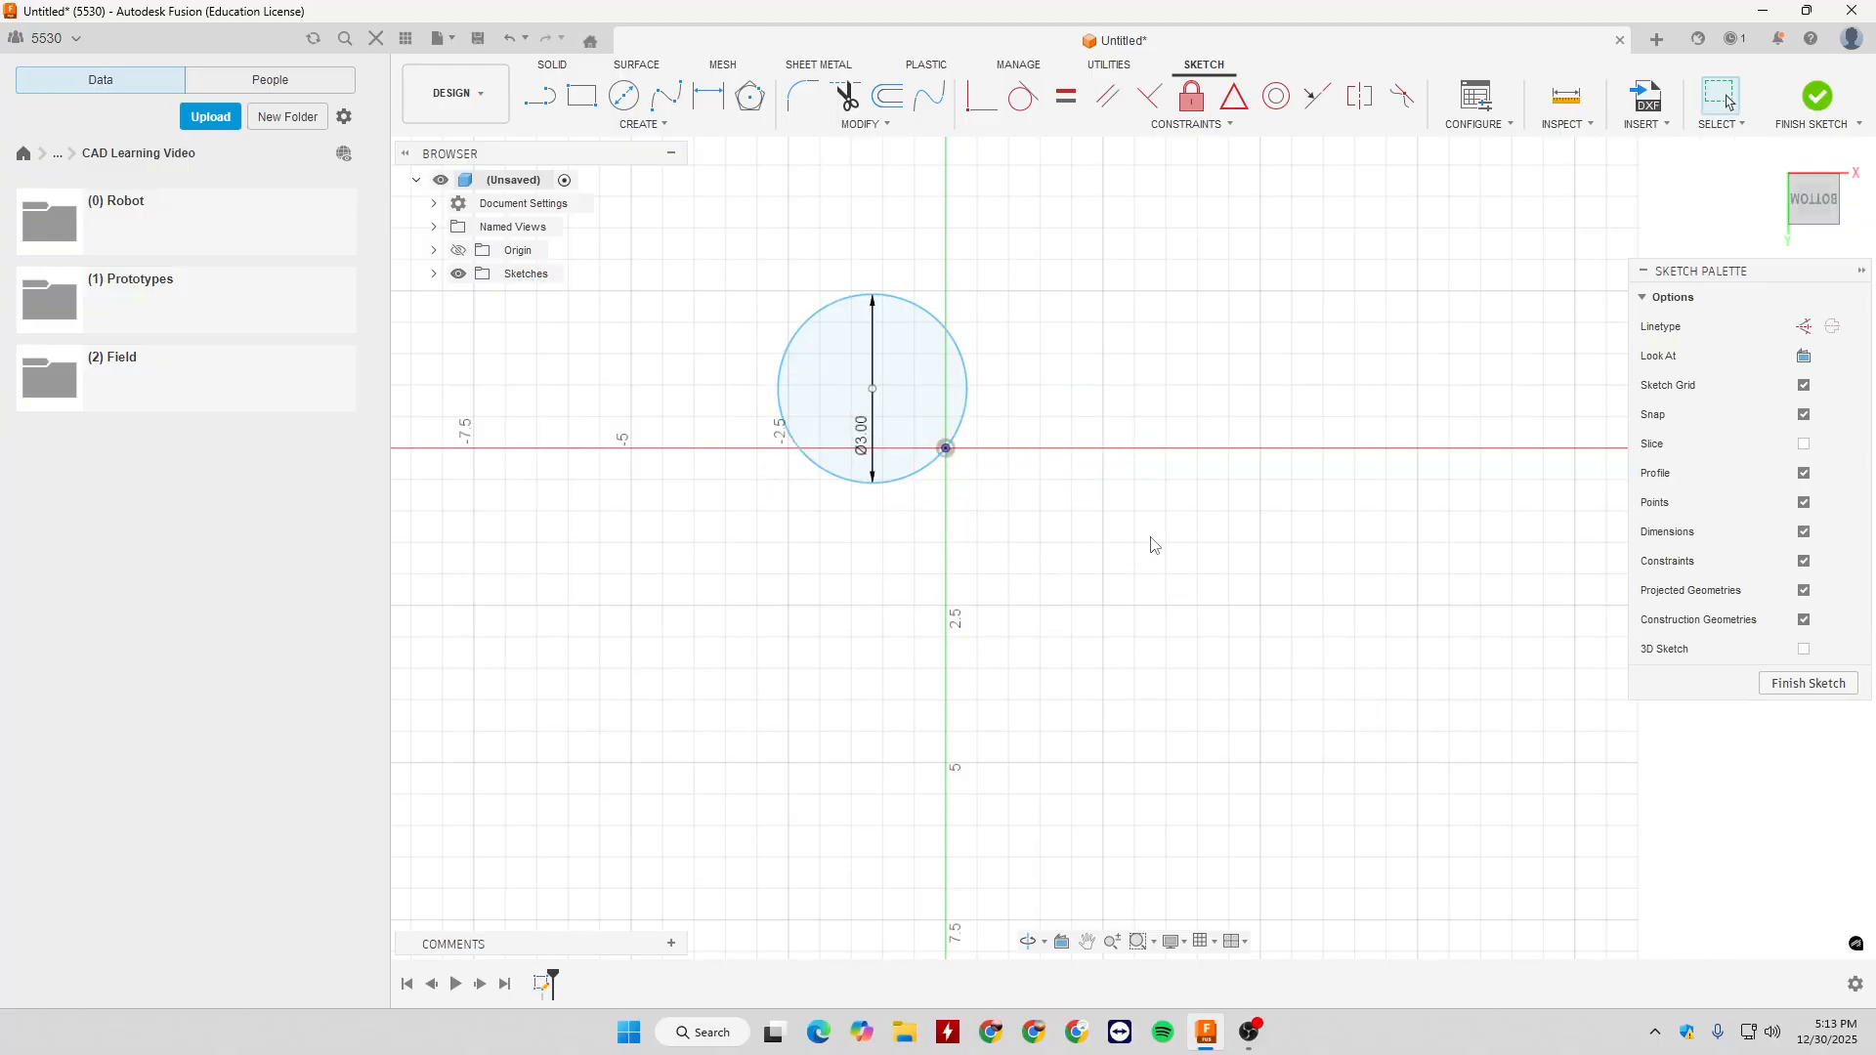
{"action": "key", "text": "ctrl+z"}
{"action": "key", "text": "ctrl+z"}
- Draw a freehand 3-Point Circle just over 3 in across, above and to the right of the origin
{"action": "left_click", "coordinate": [652, 125]}
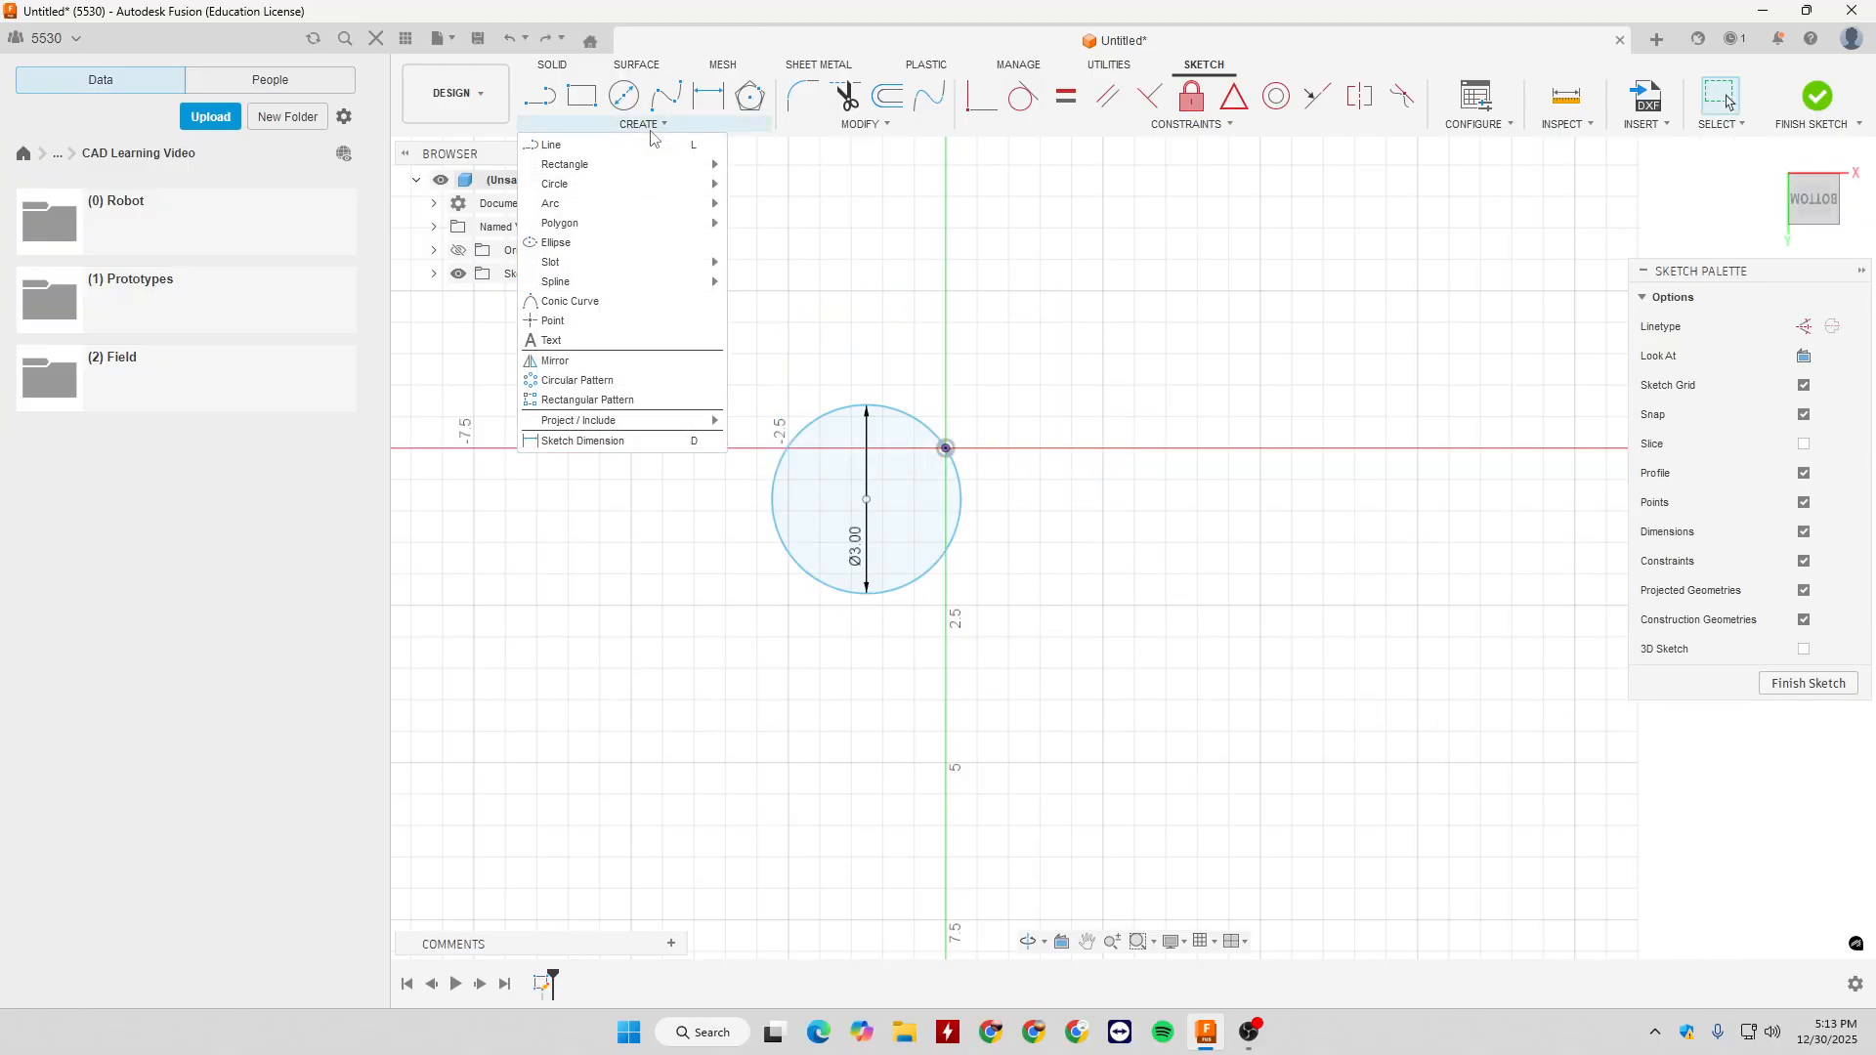
{"action": "mouse_move", "coordinate": [657, 185]}
{"action": "left_click", "coordinate": [811, 205]}
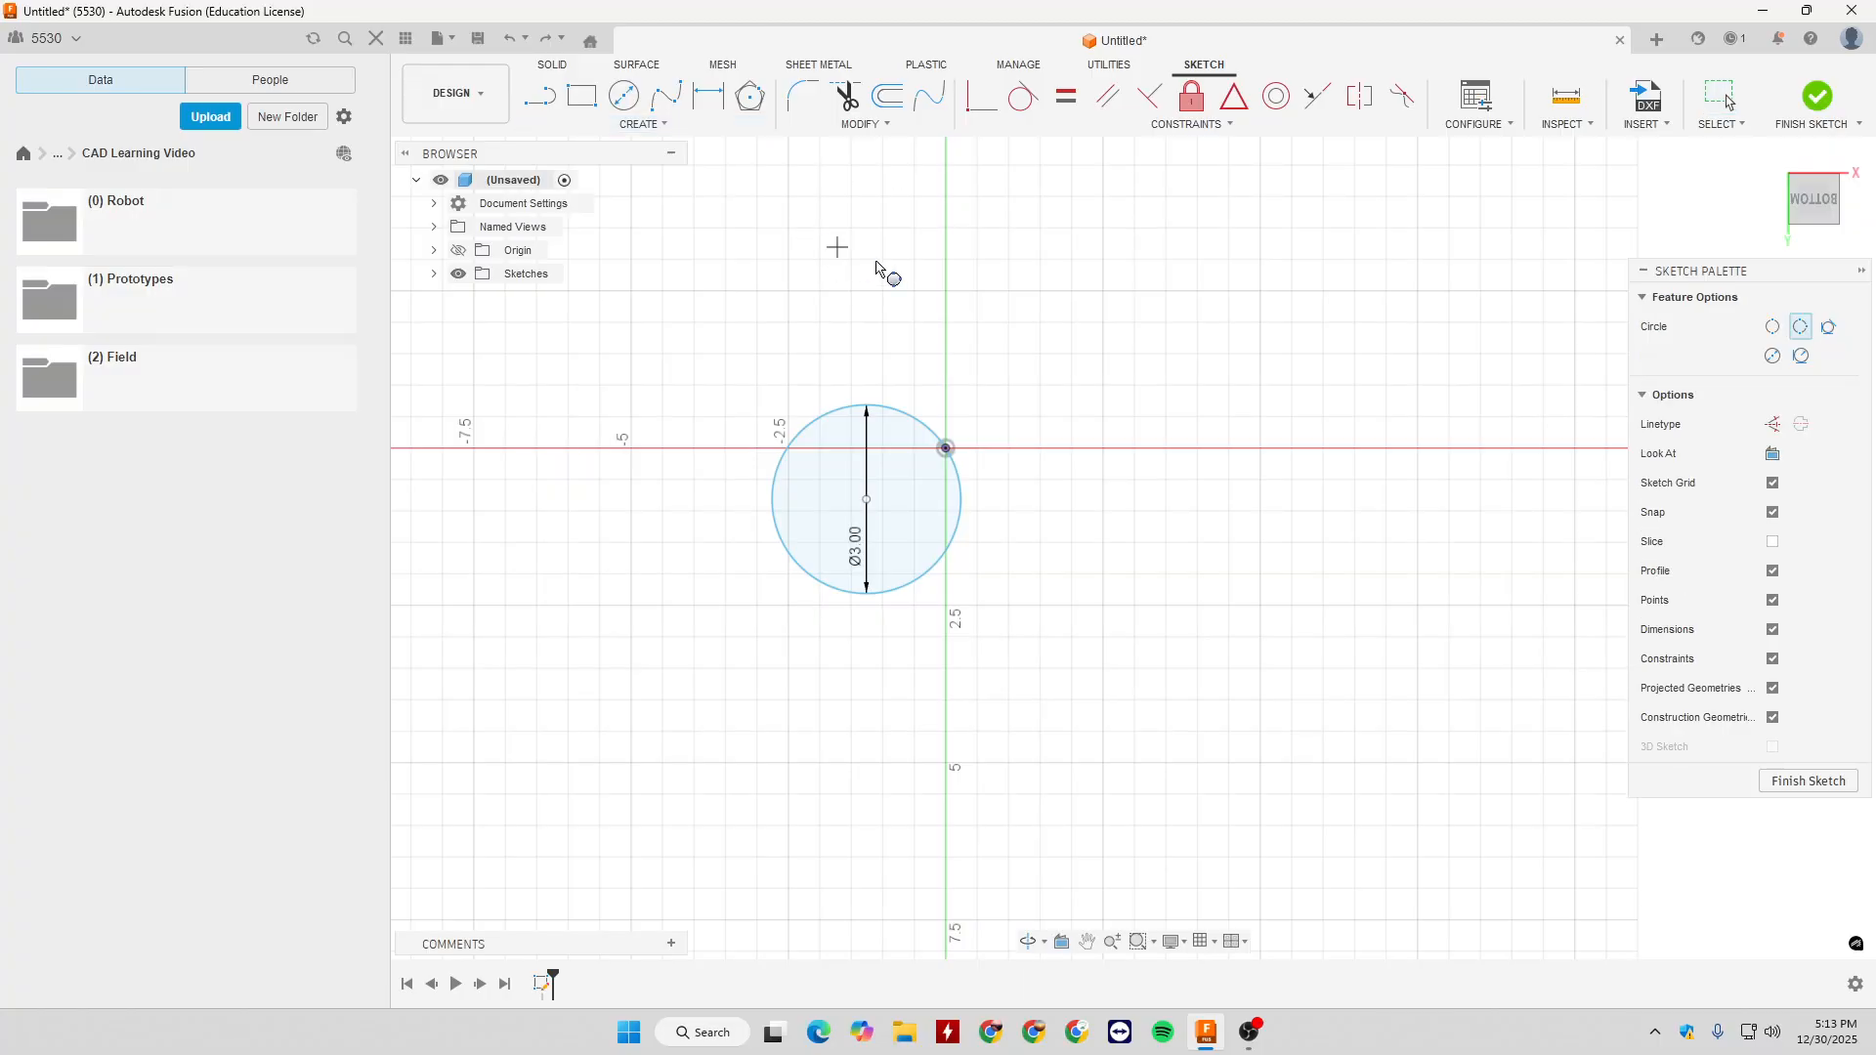
{"action": "left_click", "coordinate": [1167, 322]}
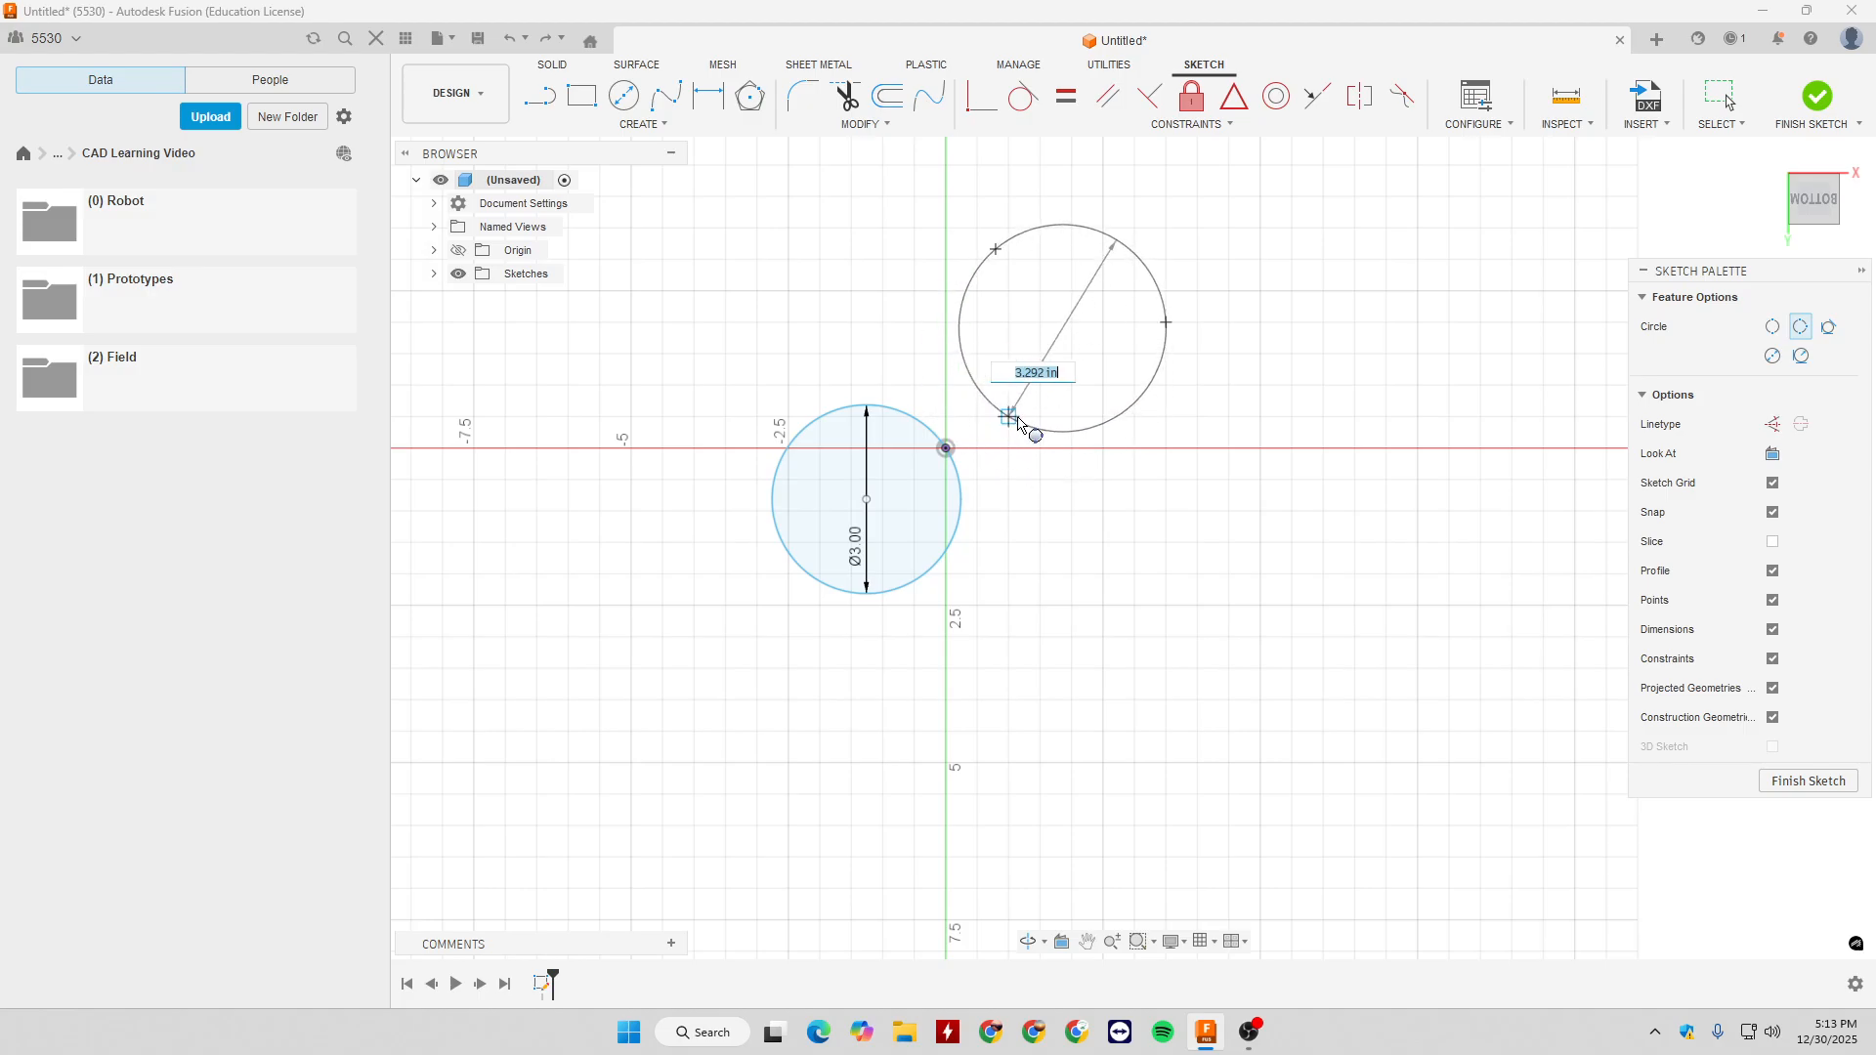
{"action": "left_click", "coordinate": [1015, 434]}
{"action": "key", "text": "Escape"}
- Delete the dimensioned 2-Point Circle and the freehand 3-Point Circle to clear the sketch
{"action": "left_click_drag", "start_coordinate": [681, 228], "coordinate": [1427, 661]}
{"action": "key", "text": "Delete"}
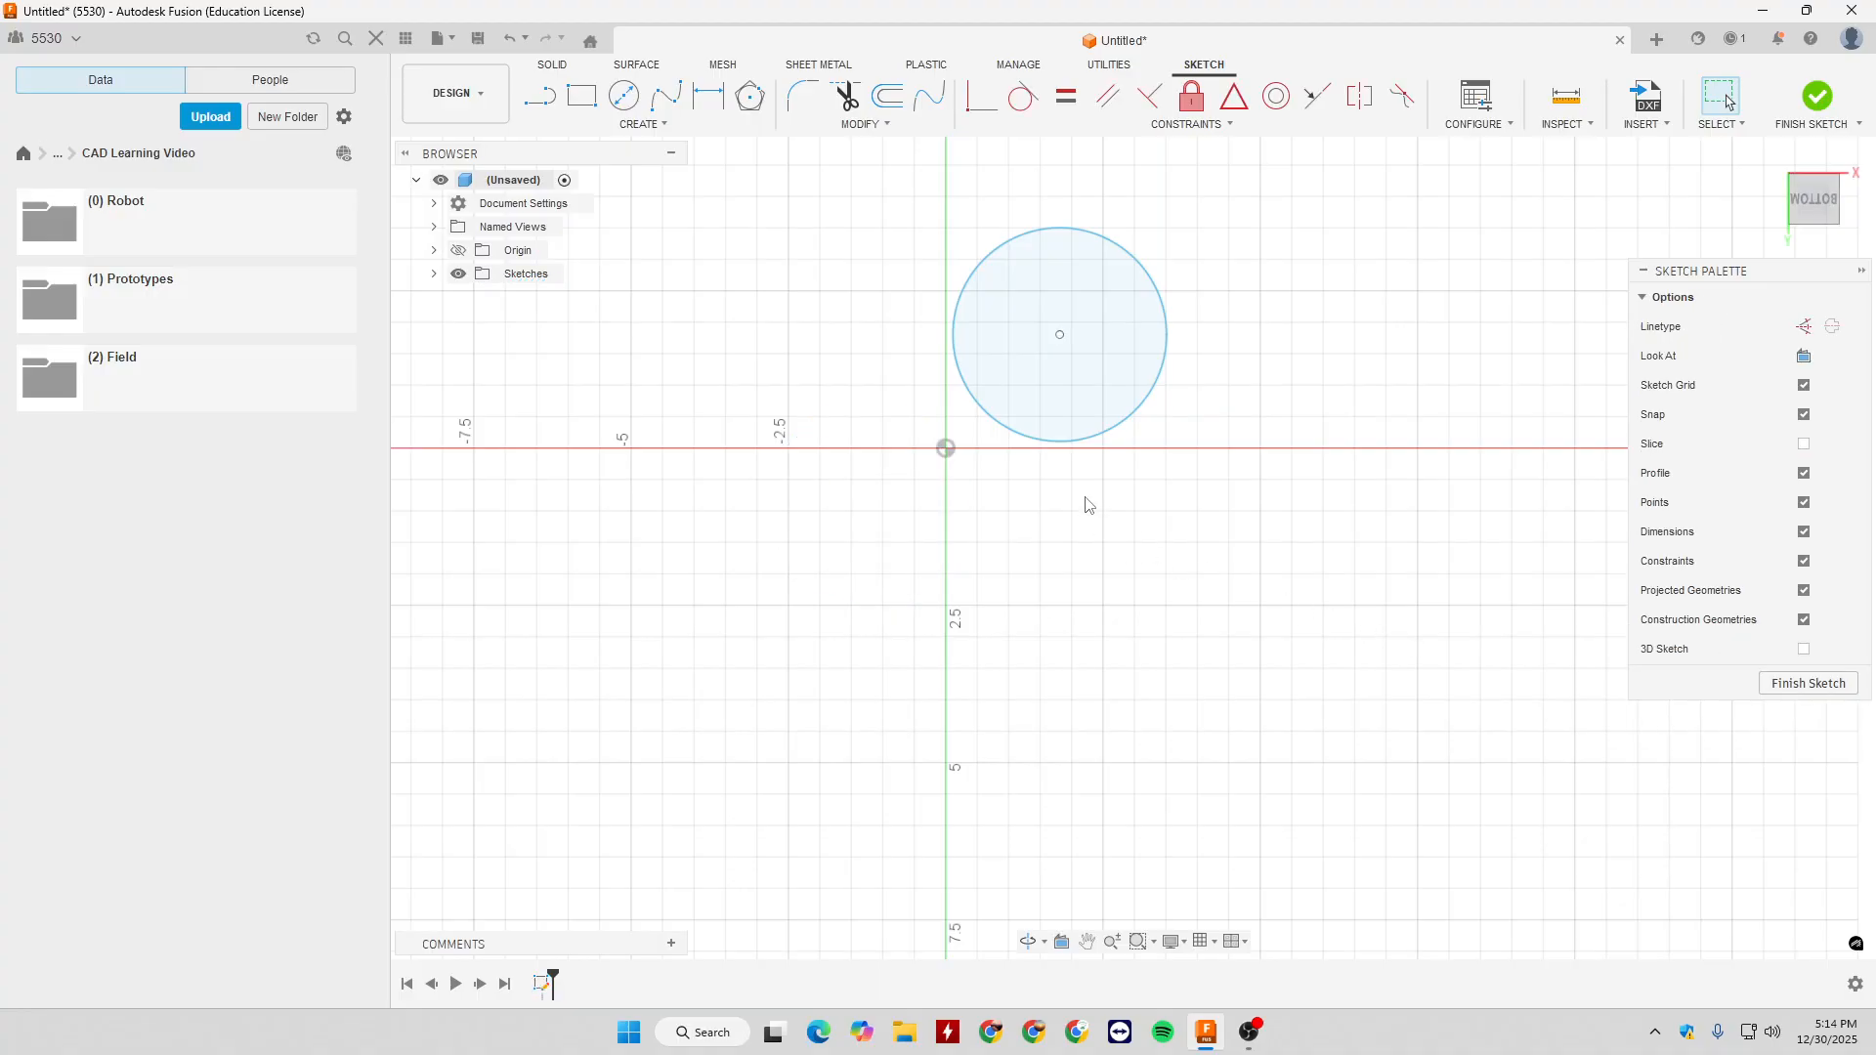
{"action": "left_click_drag", "start_coordinate": [876, 203], "coordinate": [1426, 621]}
{"action": "key", "text": "Delete"}
{"action": "left_click", "coordinate": [646, 125]}
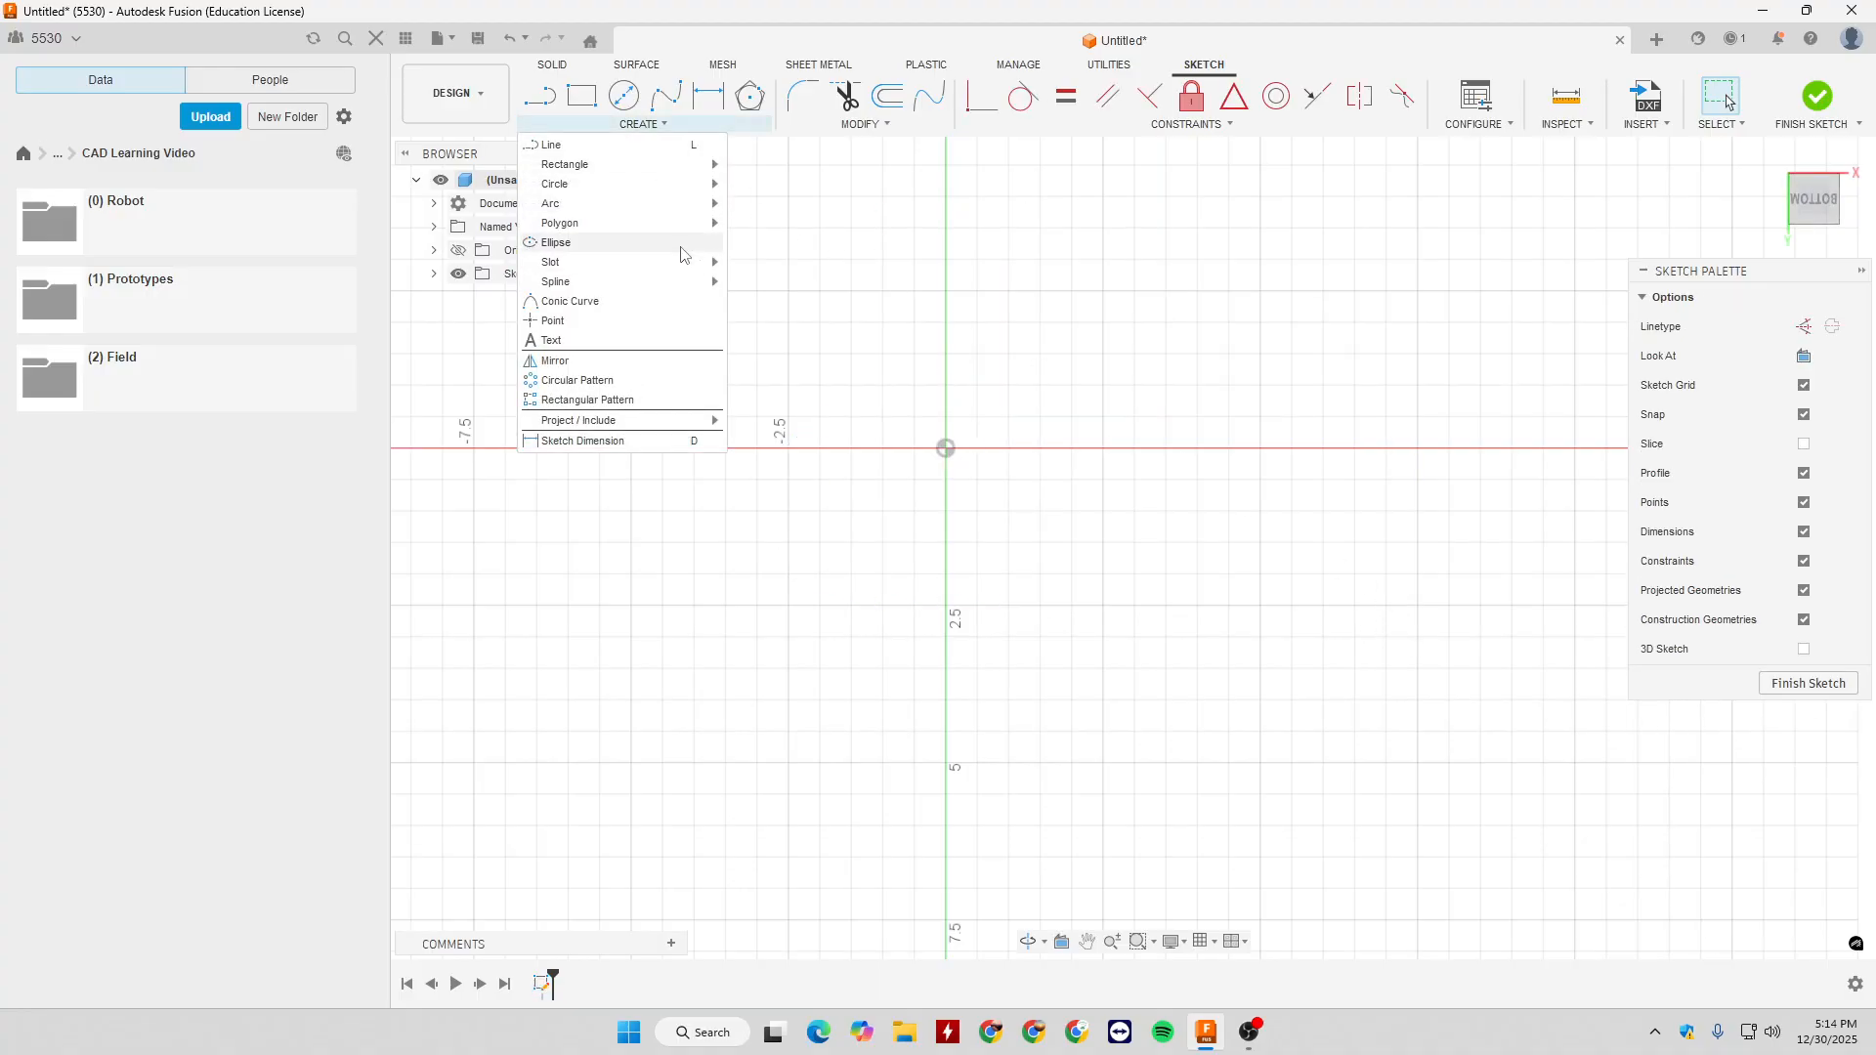
{"action": "mouse_move", "coordinate": [636, 183]}
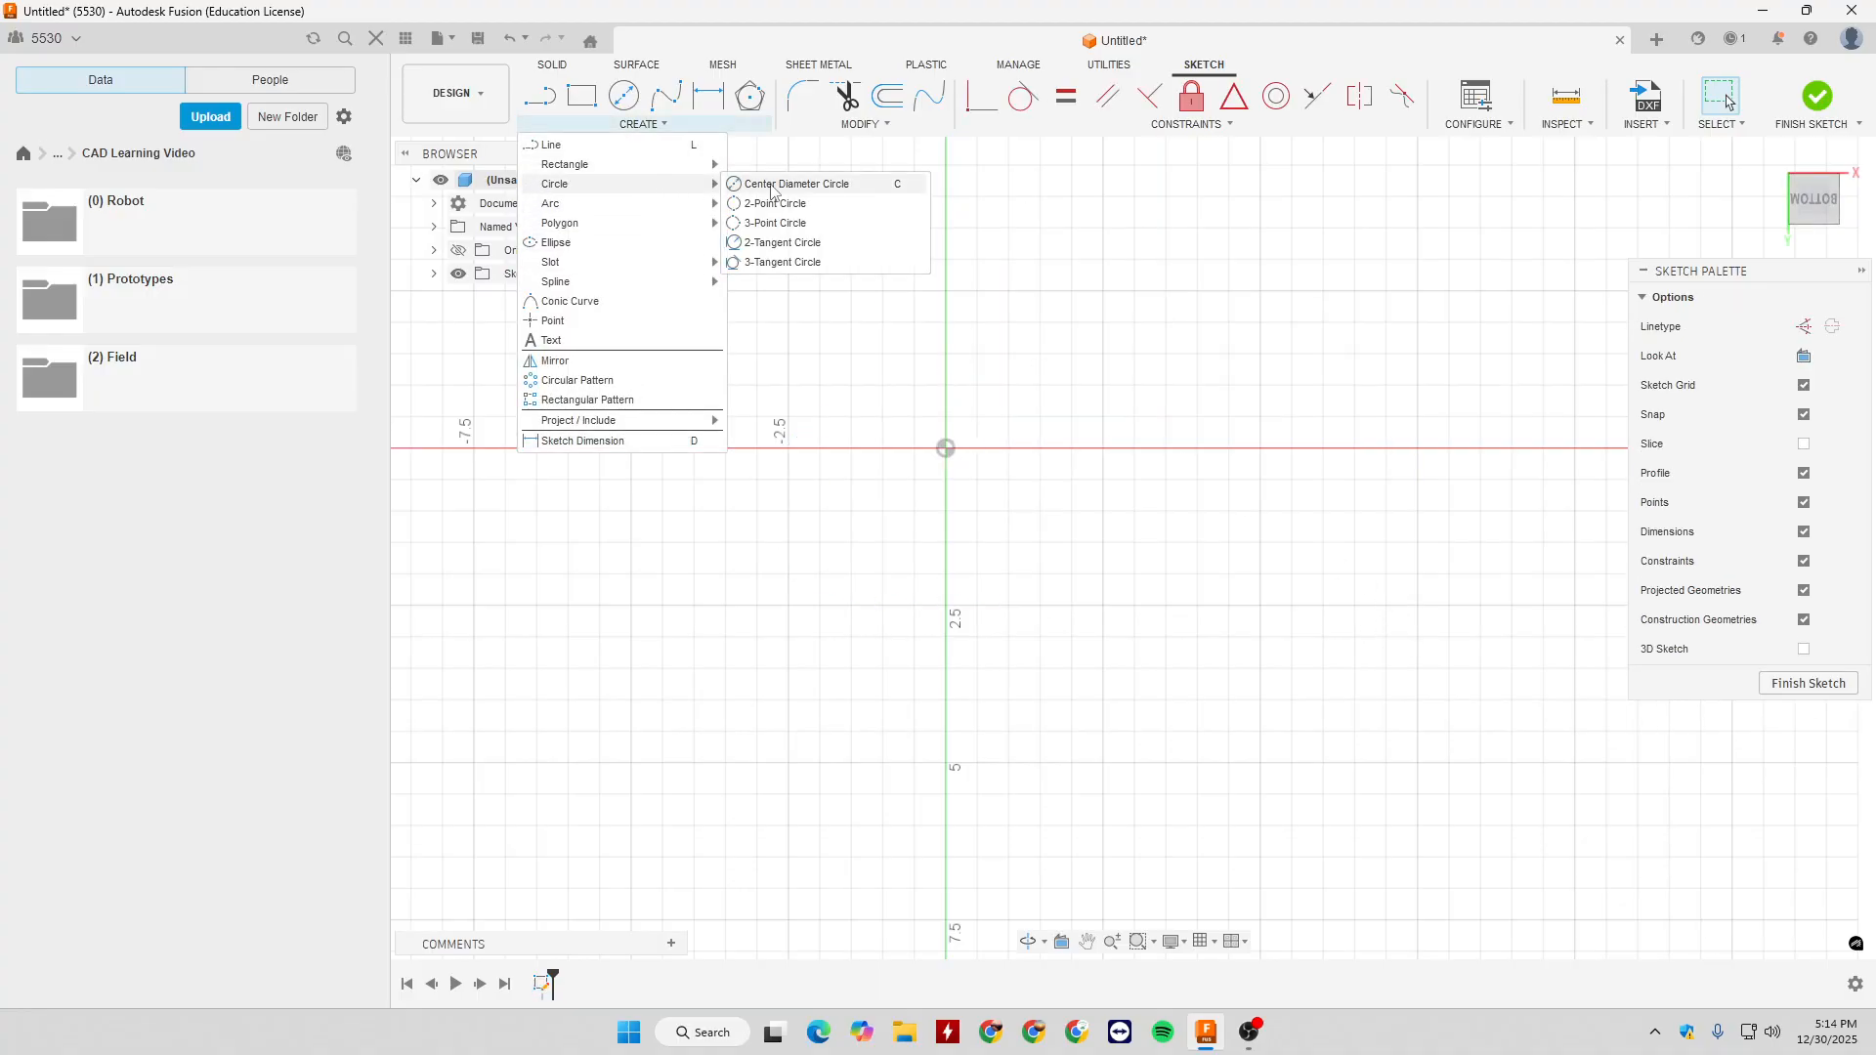
{"action": "left_click", "coordinate": [808, 244]}
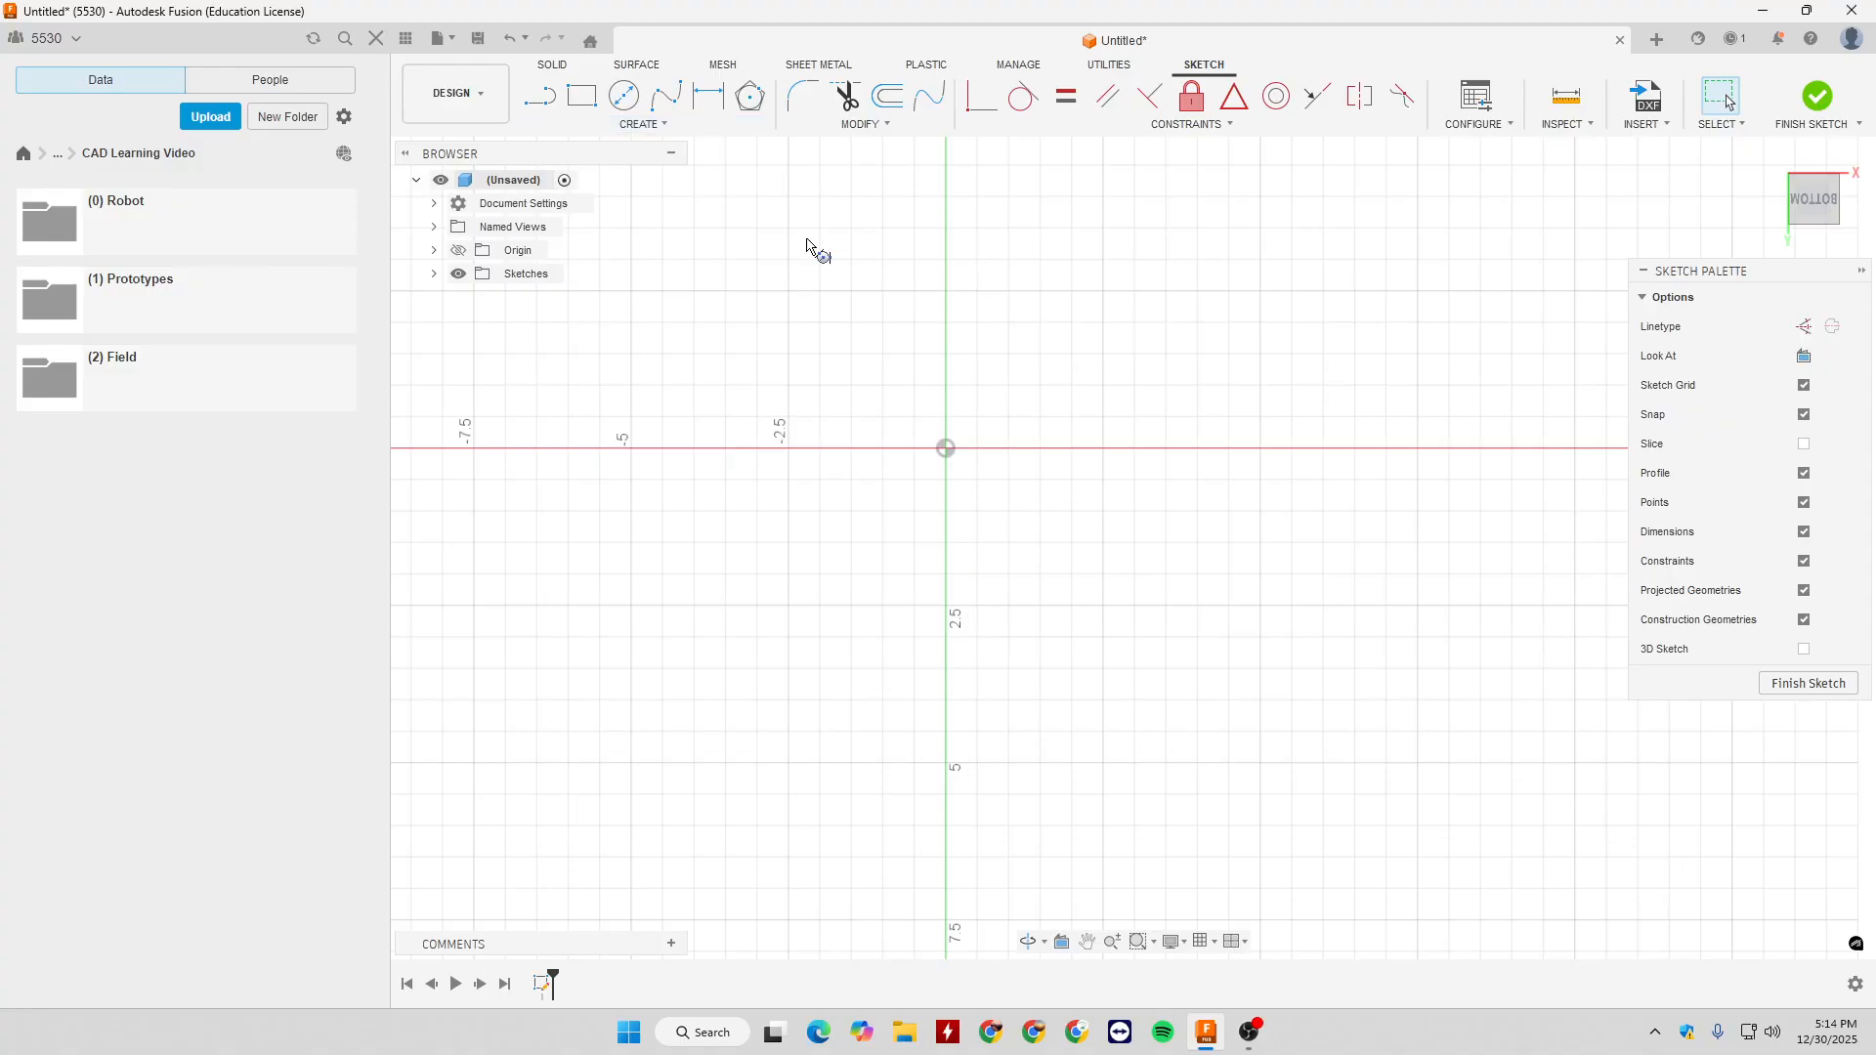
{"action": "key", "text": "Escape"}
- Draw a 2 in horizontal line to the right from the origin and a 2 in vertical line up from its end
{"action": "key", "text": "l"}
{"action": "left_click", "coordinate": [949, 454]}
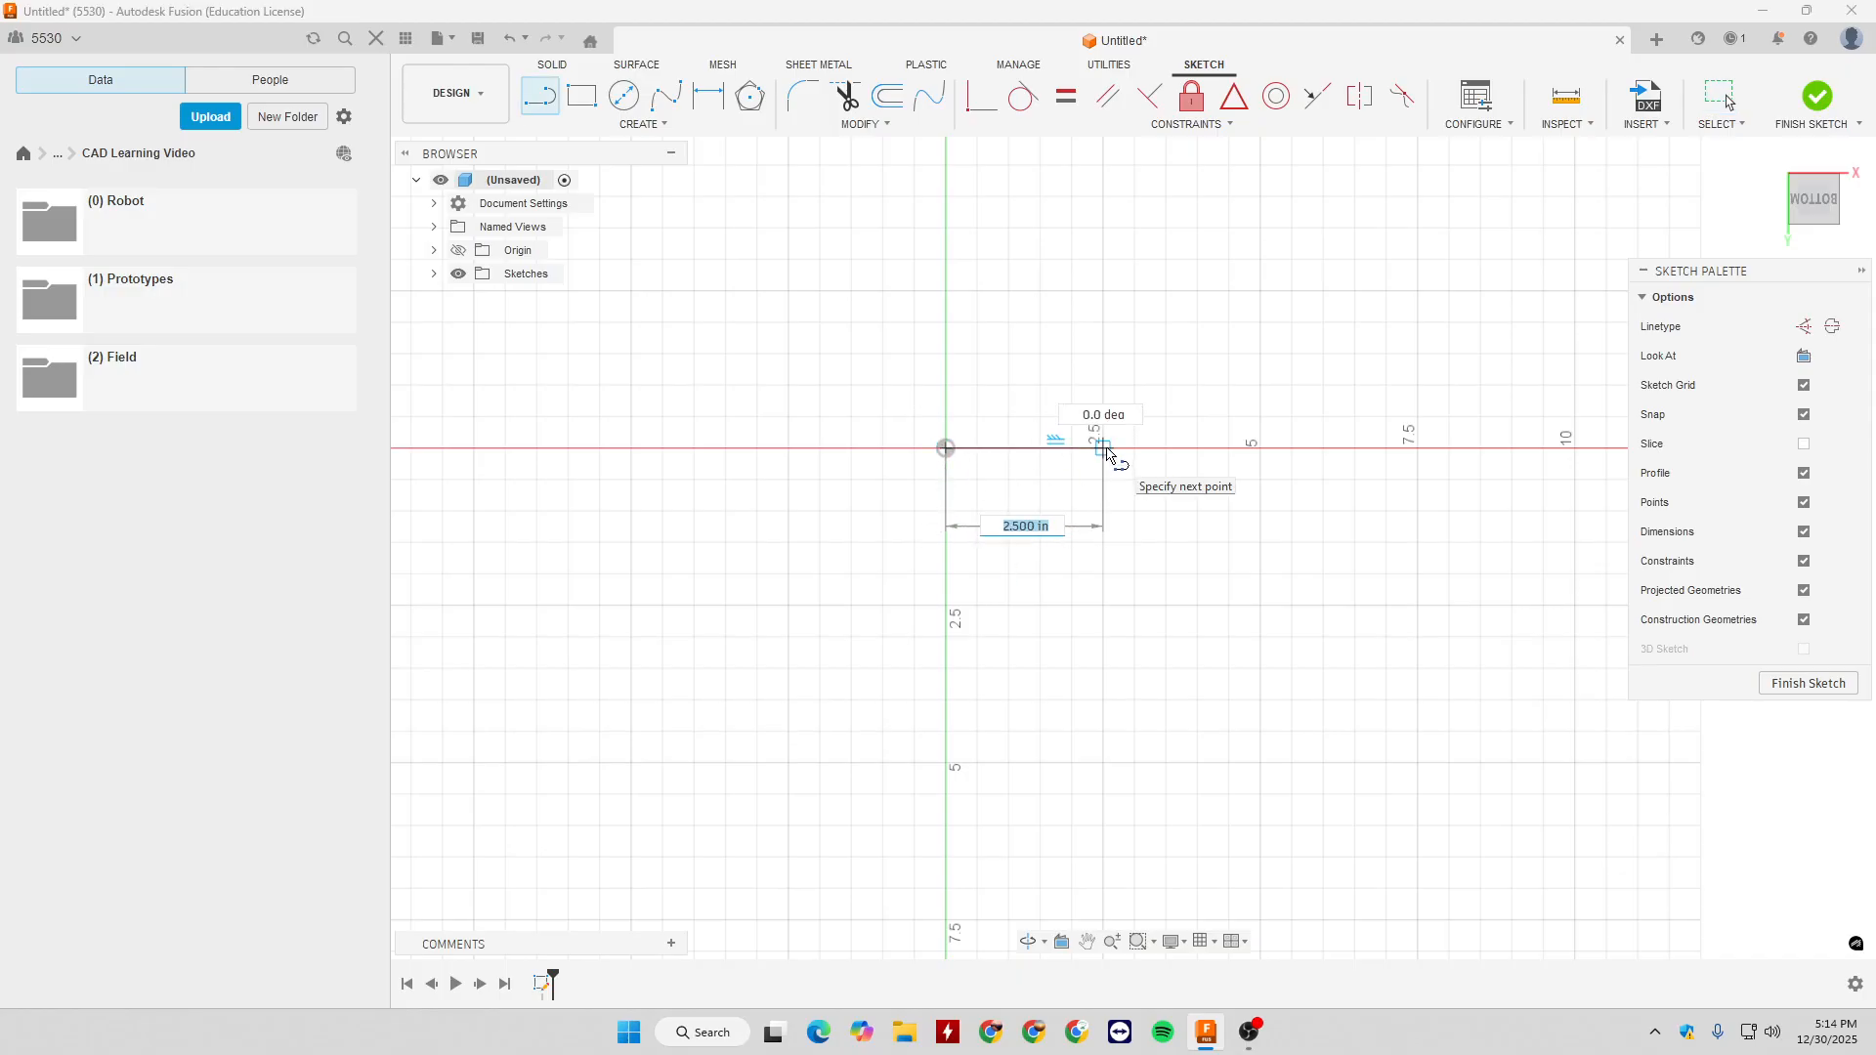
{"action": "key", "text": "Return"}
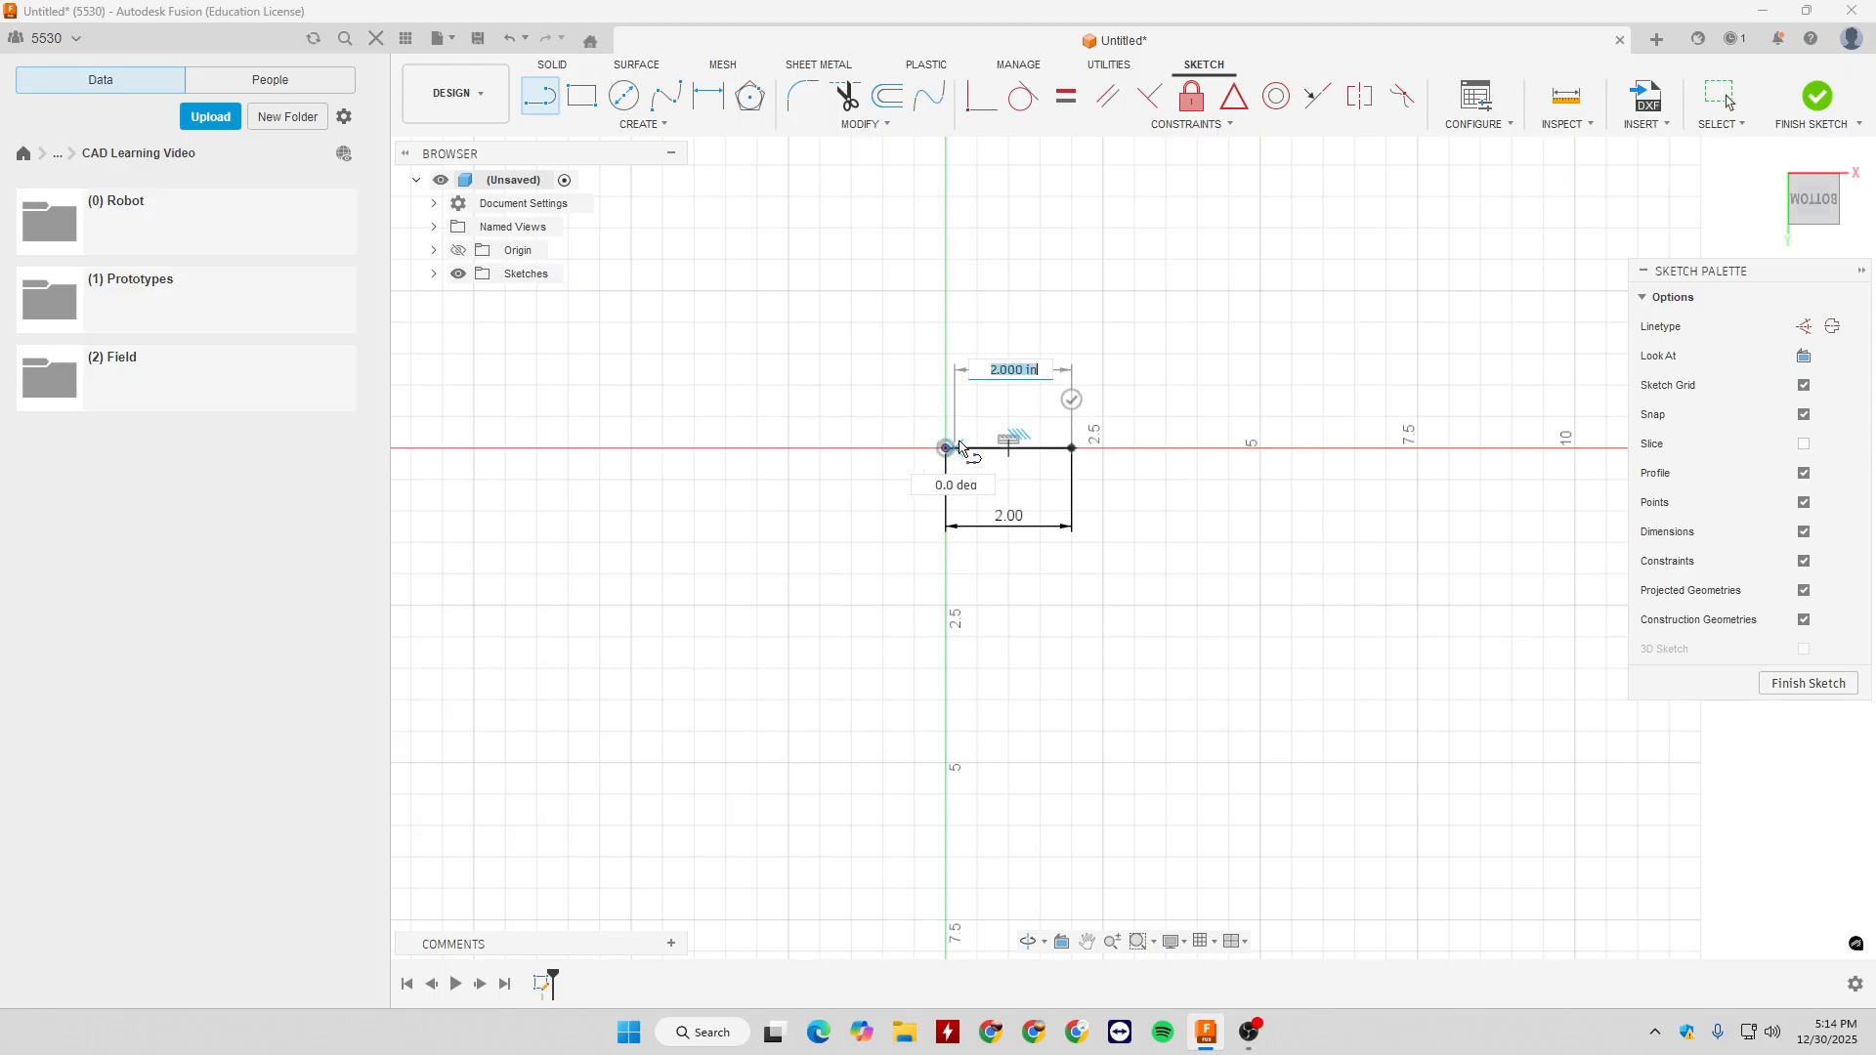
{"action": "type", "text": "2"}
{"action": "key", "text": "Return"}
{"action": "key", "text": "Escape"}
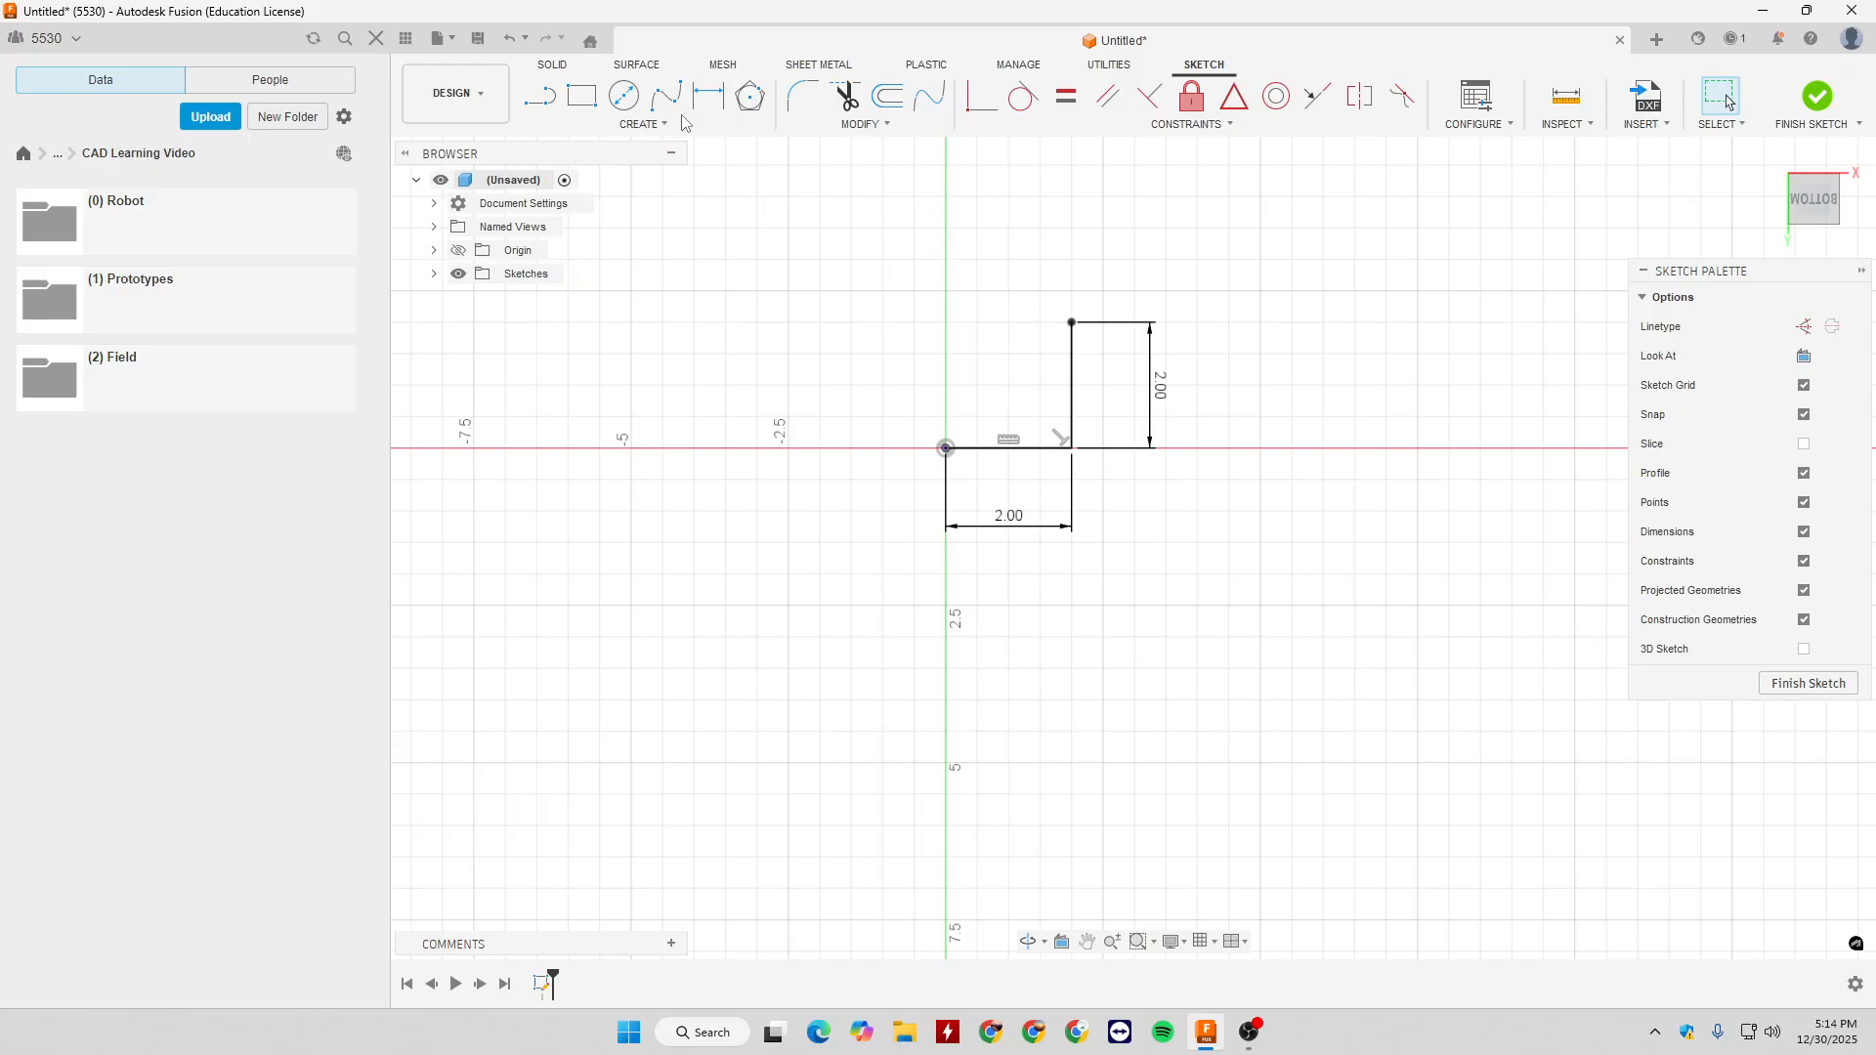
- Draw a 2-Tangent Circle with a 1.5 in radius against both lines, and place its radius dimension outside the circle
{"action": "left_click", "coordinate": [643, 124]}
{"action": "mouse_move", "coordinate": [665, 191]}
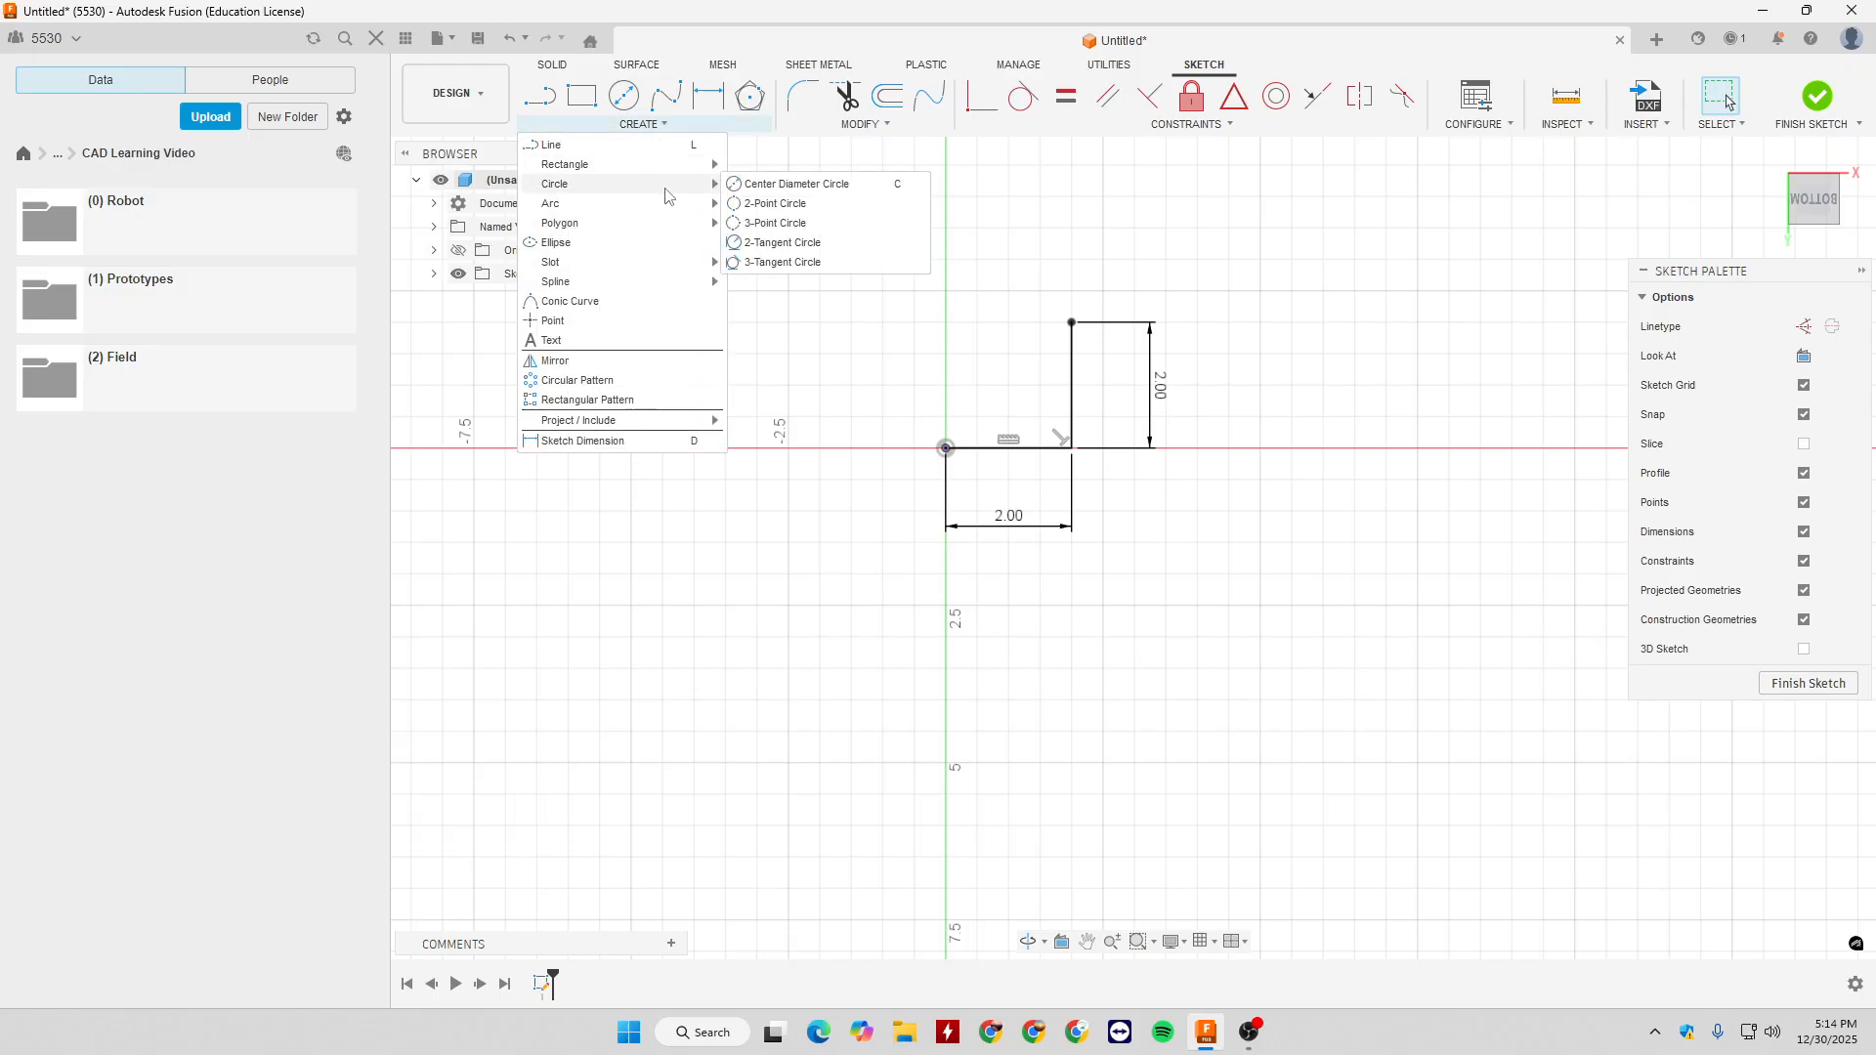
{"action": "left_click", "coordinate": [800, 246]}
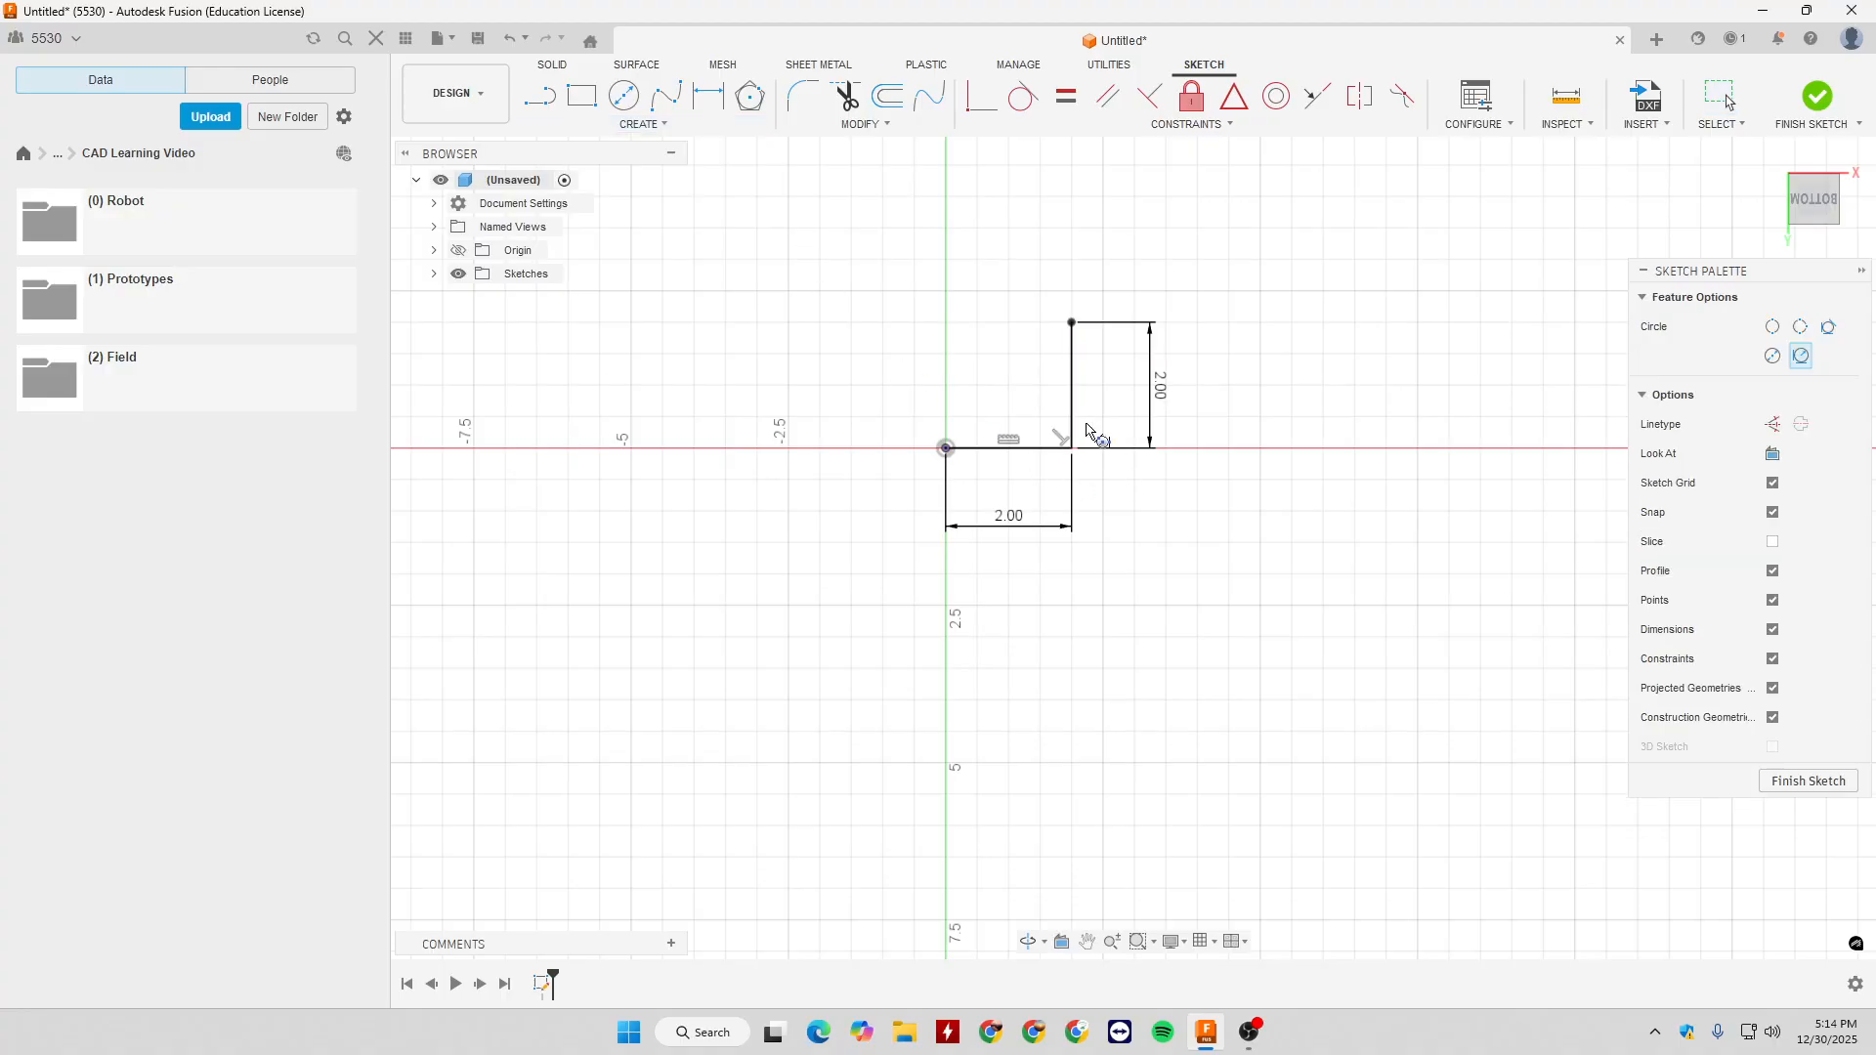
{"action": "left_click", "coordinate": [1015, 448]}
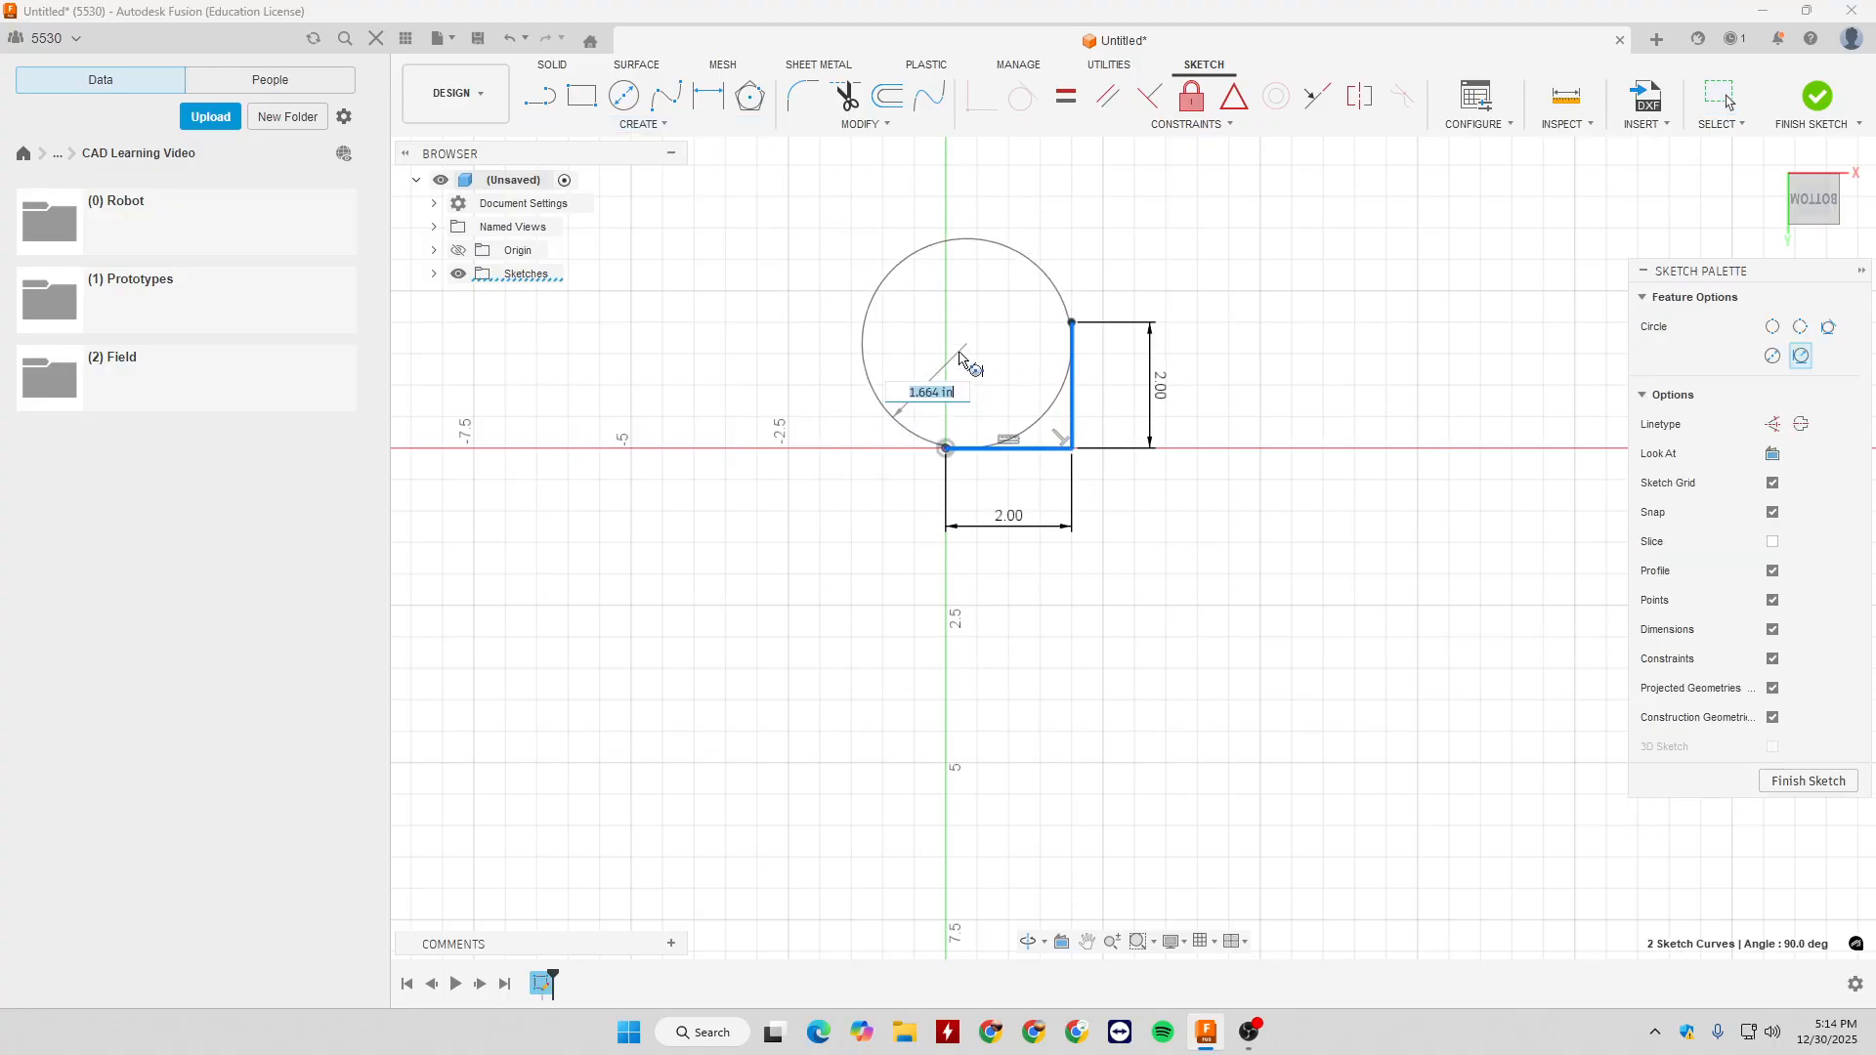
{"action": "type", "text": "3"}
{"action": "key", "text": "Tab"}
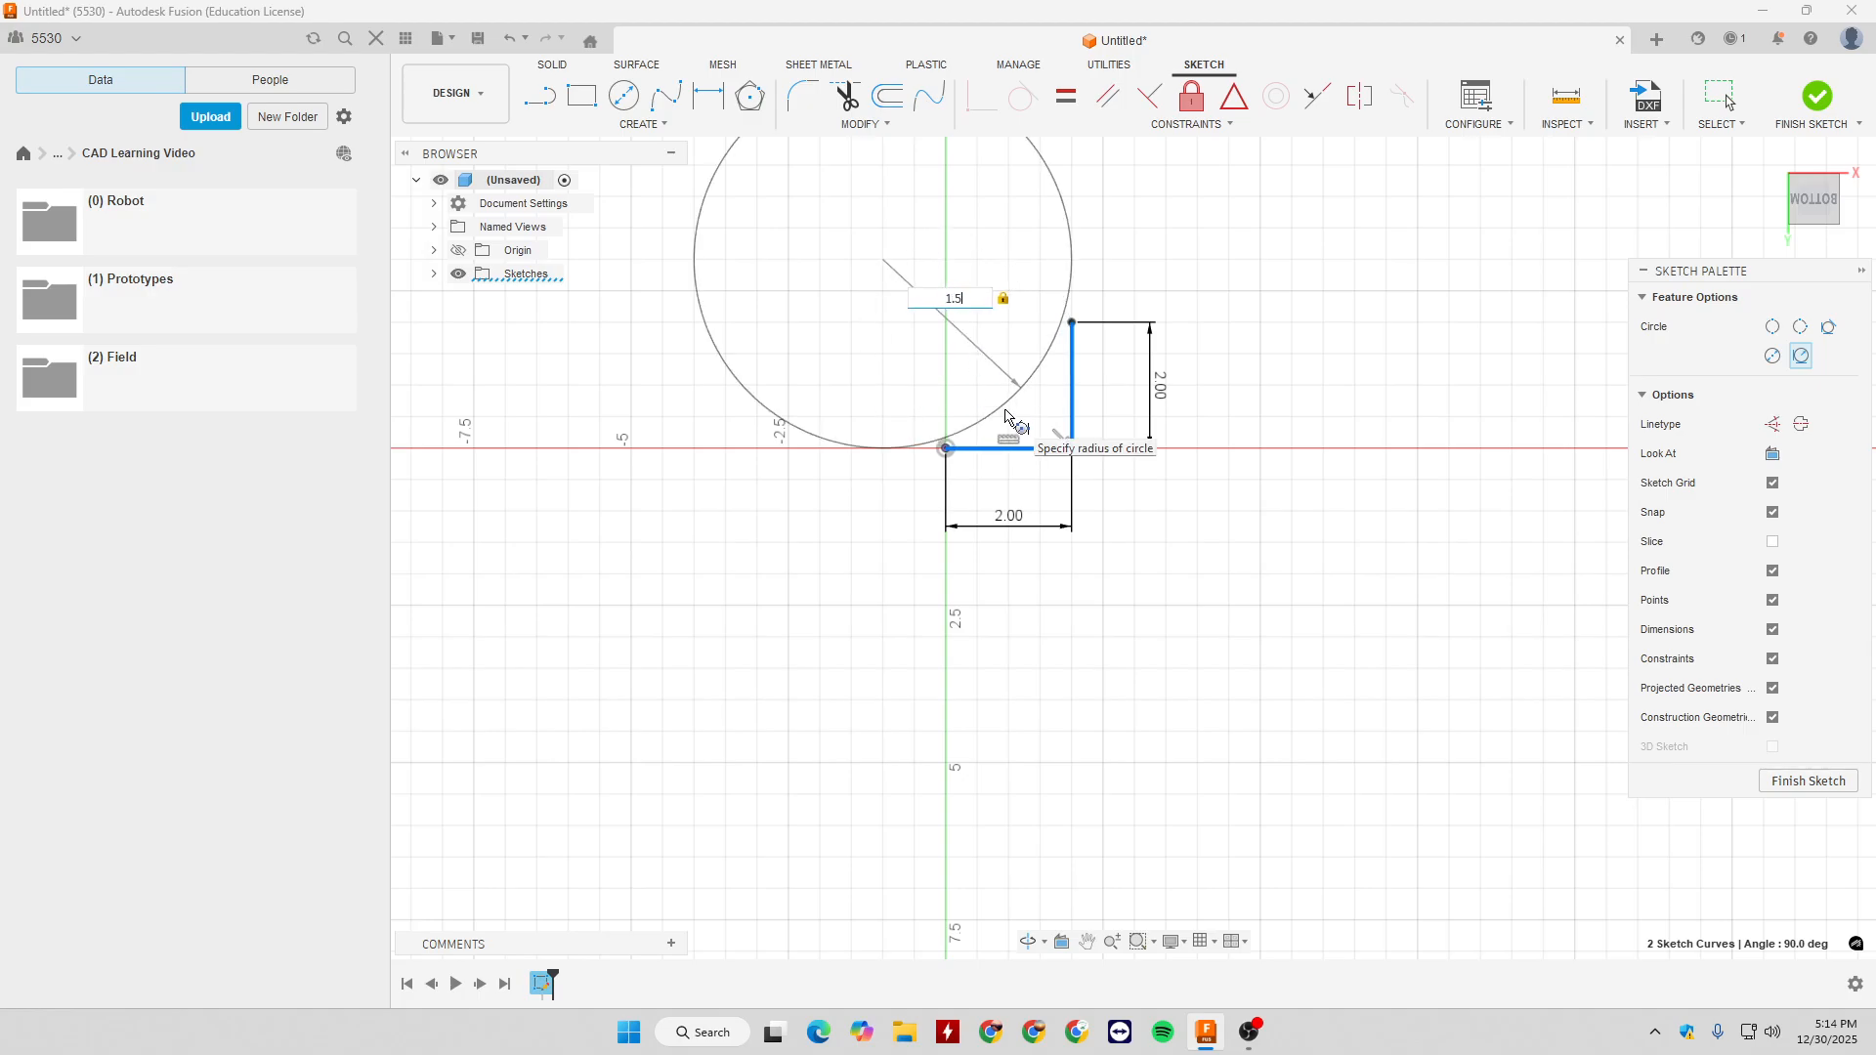
{"action": "key", "text": "Return"}
{"action": "left_click_drag", "start_coordinate": [1016, 399], "coordinate": [1117, 259]}
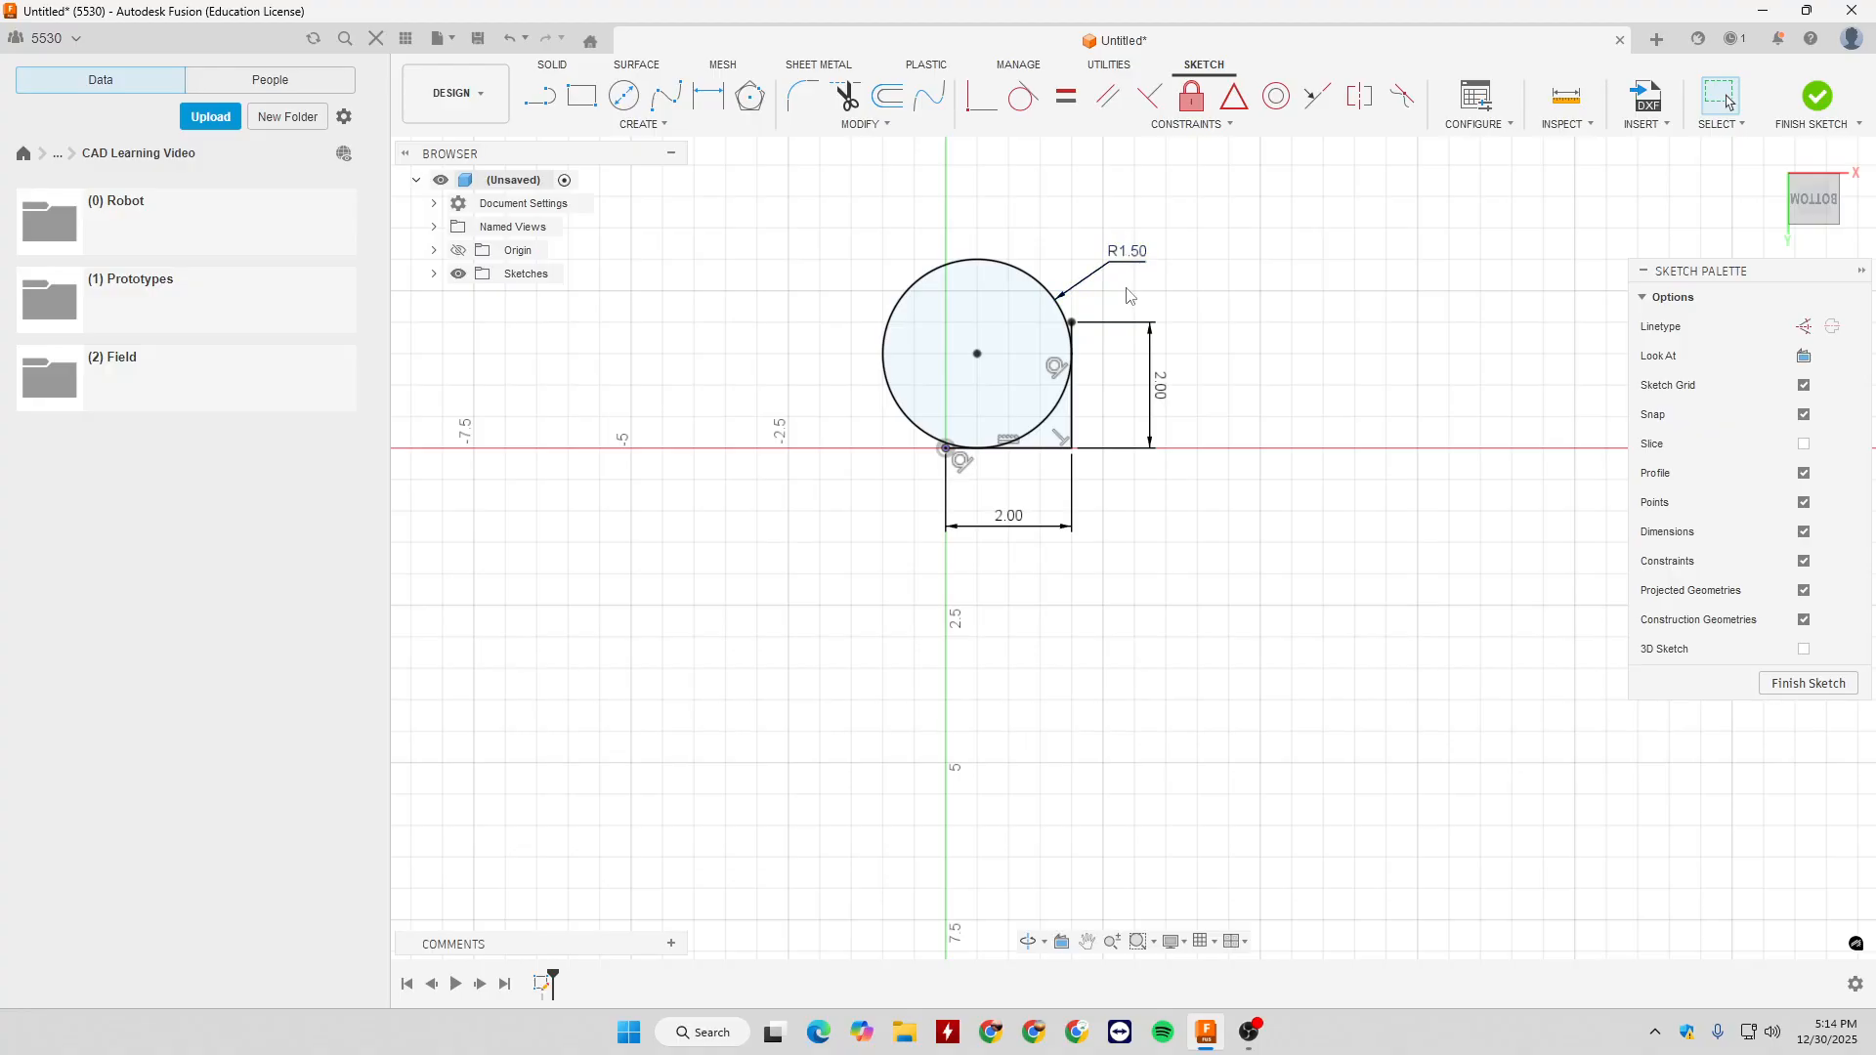
- Draw a Center Diameter Circle with a 3 in diameter centred on the corner where the two lines meet
{"action": "key", "text": "c"}
{"action": "left_click", "coordinate": [1072, 449]}
{"action": "type", "text": "34"}
{"action": "key", "text": "BackSpace"}
{"action": "type", "text": "/"}
{"action": "key", "text": "Return"}
{"action": "key", "text": "Escape"}
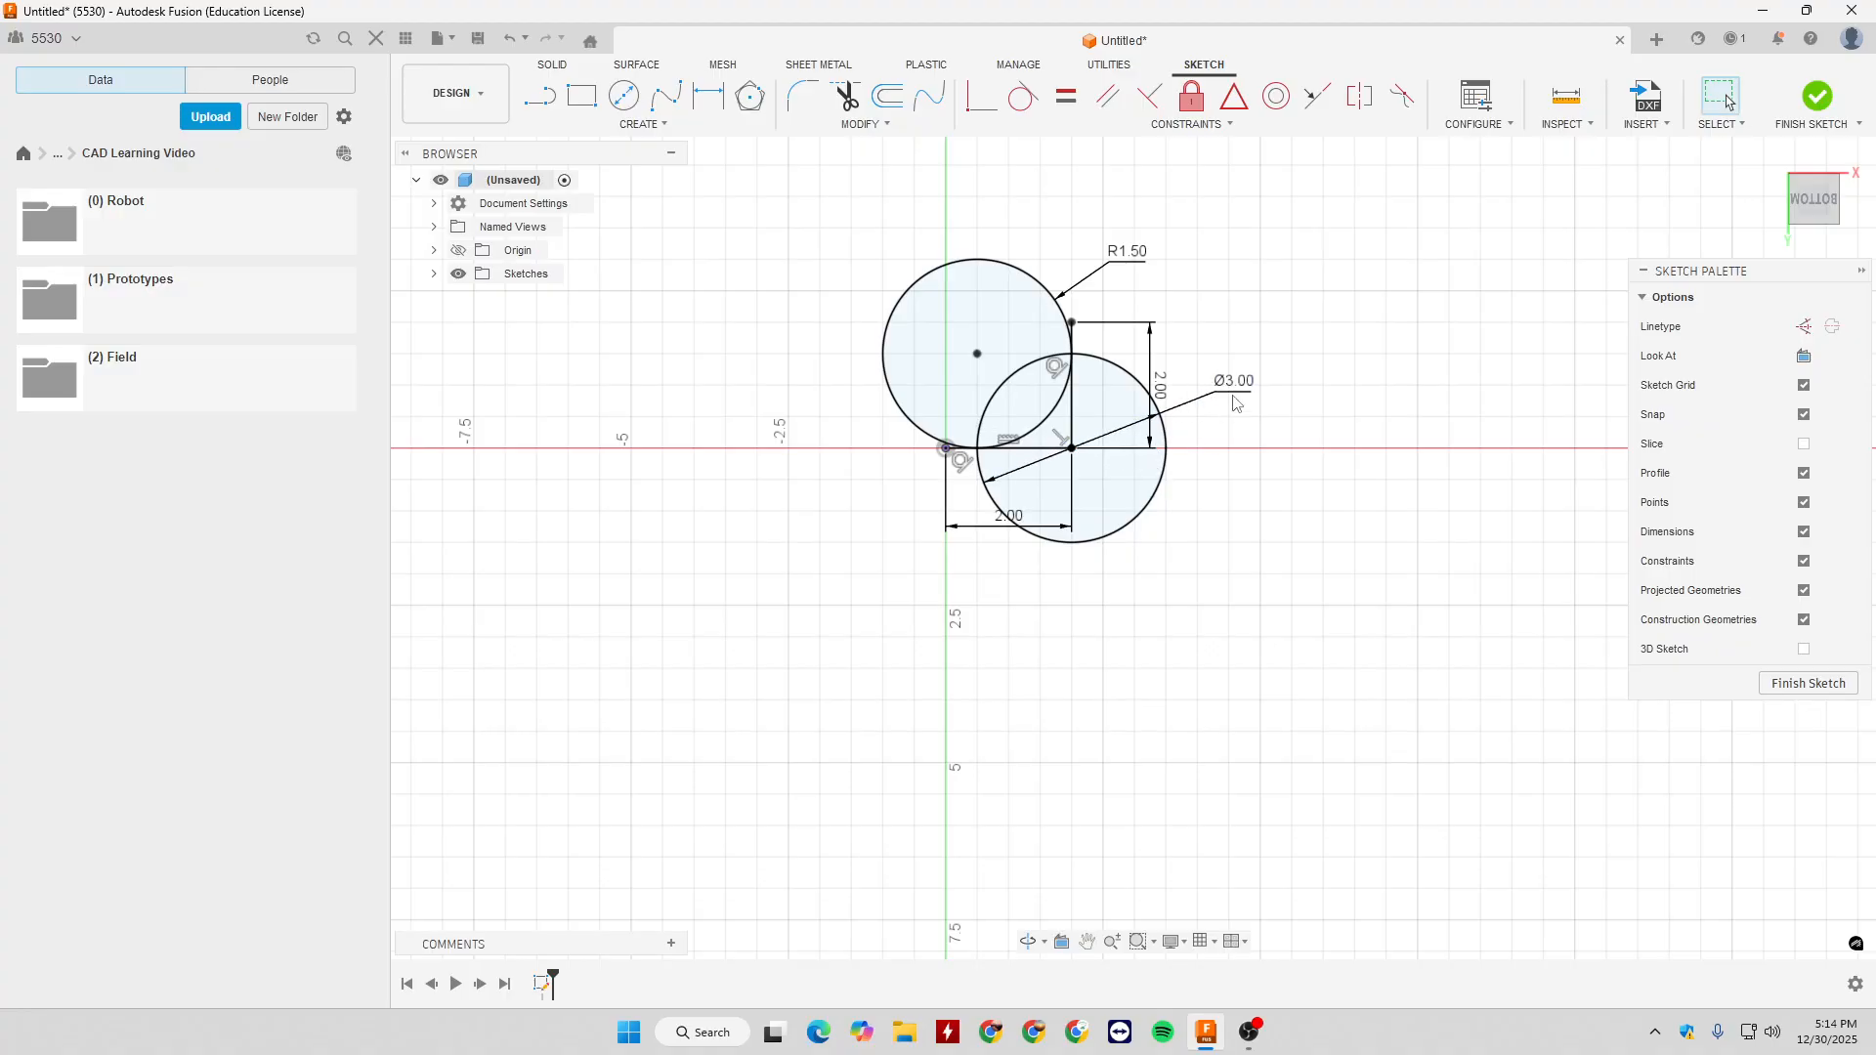
- Compare the tangent circle's radius dimension with the other circle's diameter dimension, and delete all the sketch geometry
{"action": "left_click", "coordinate": [1116, 258]}
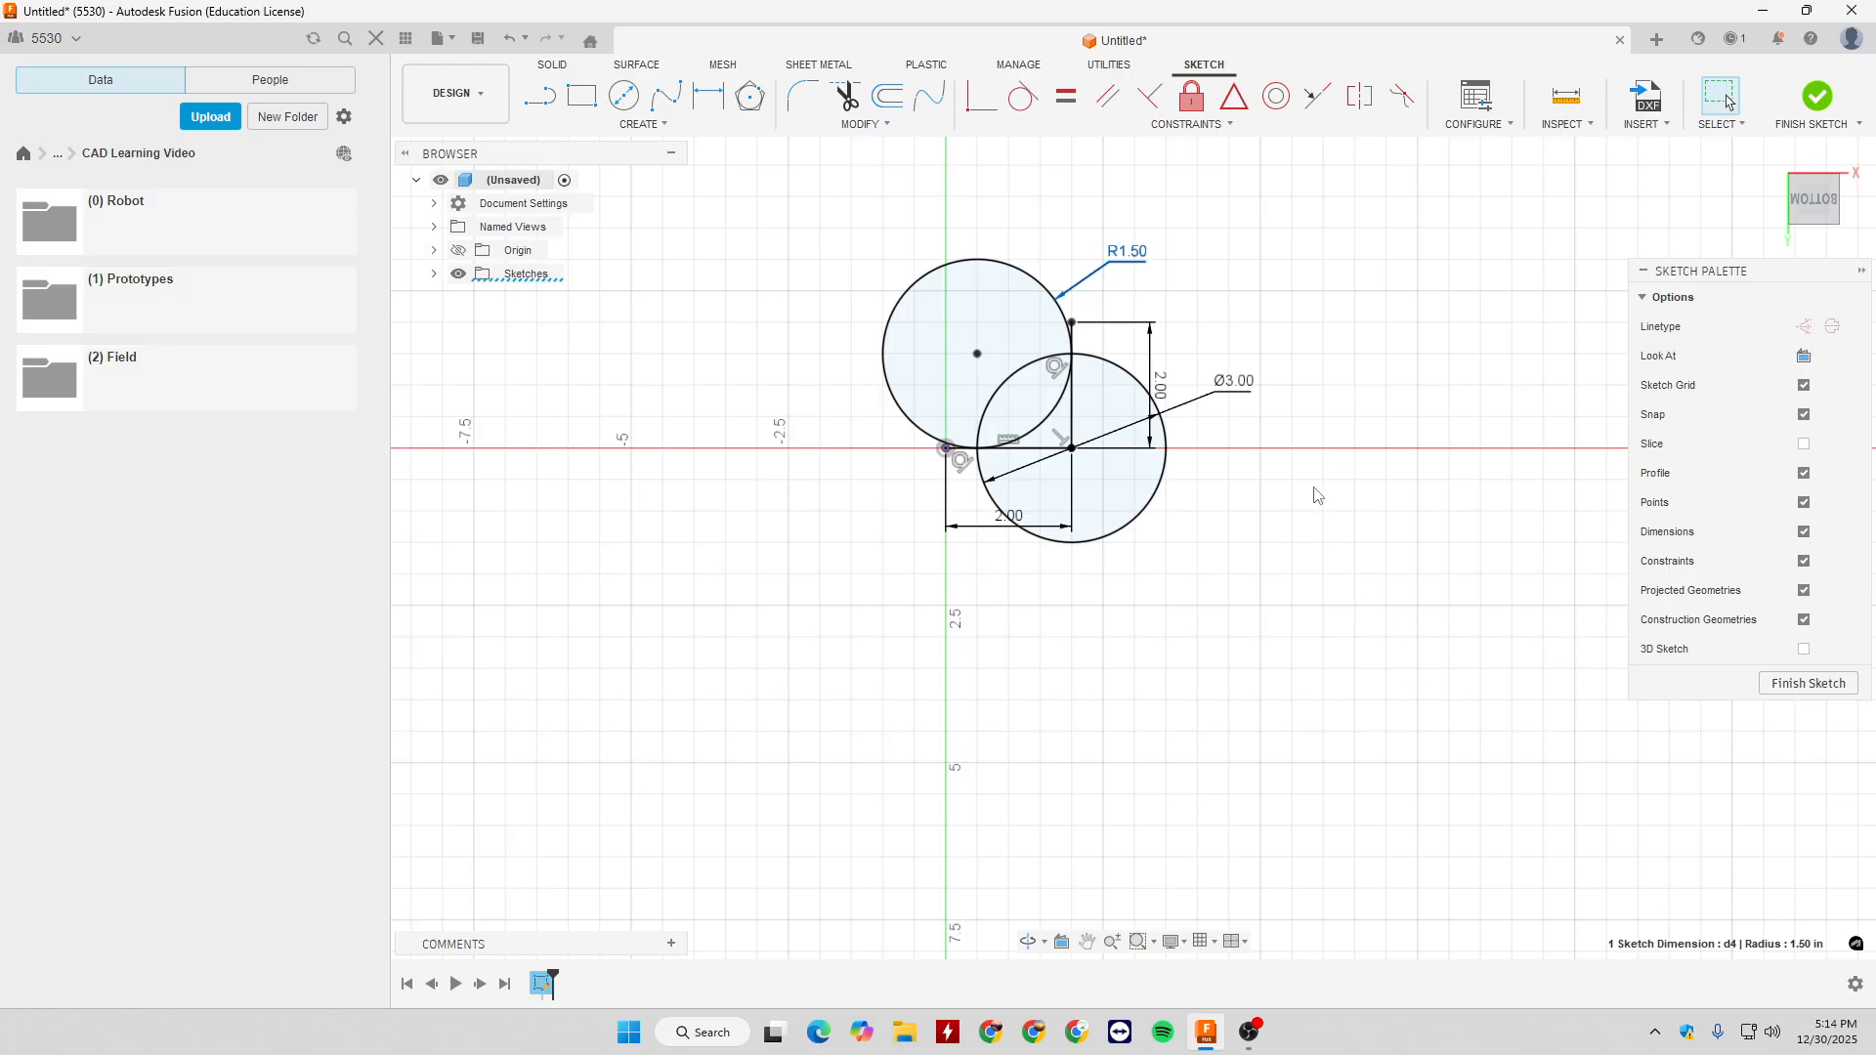
{"action": "left_click", "coordinate": [1248, 394]}
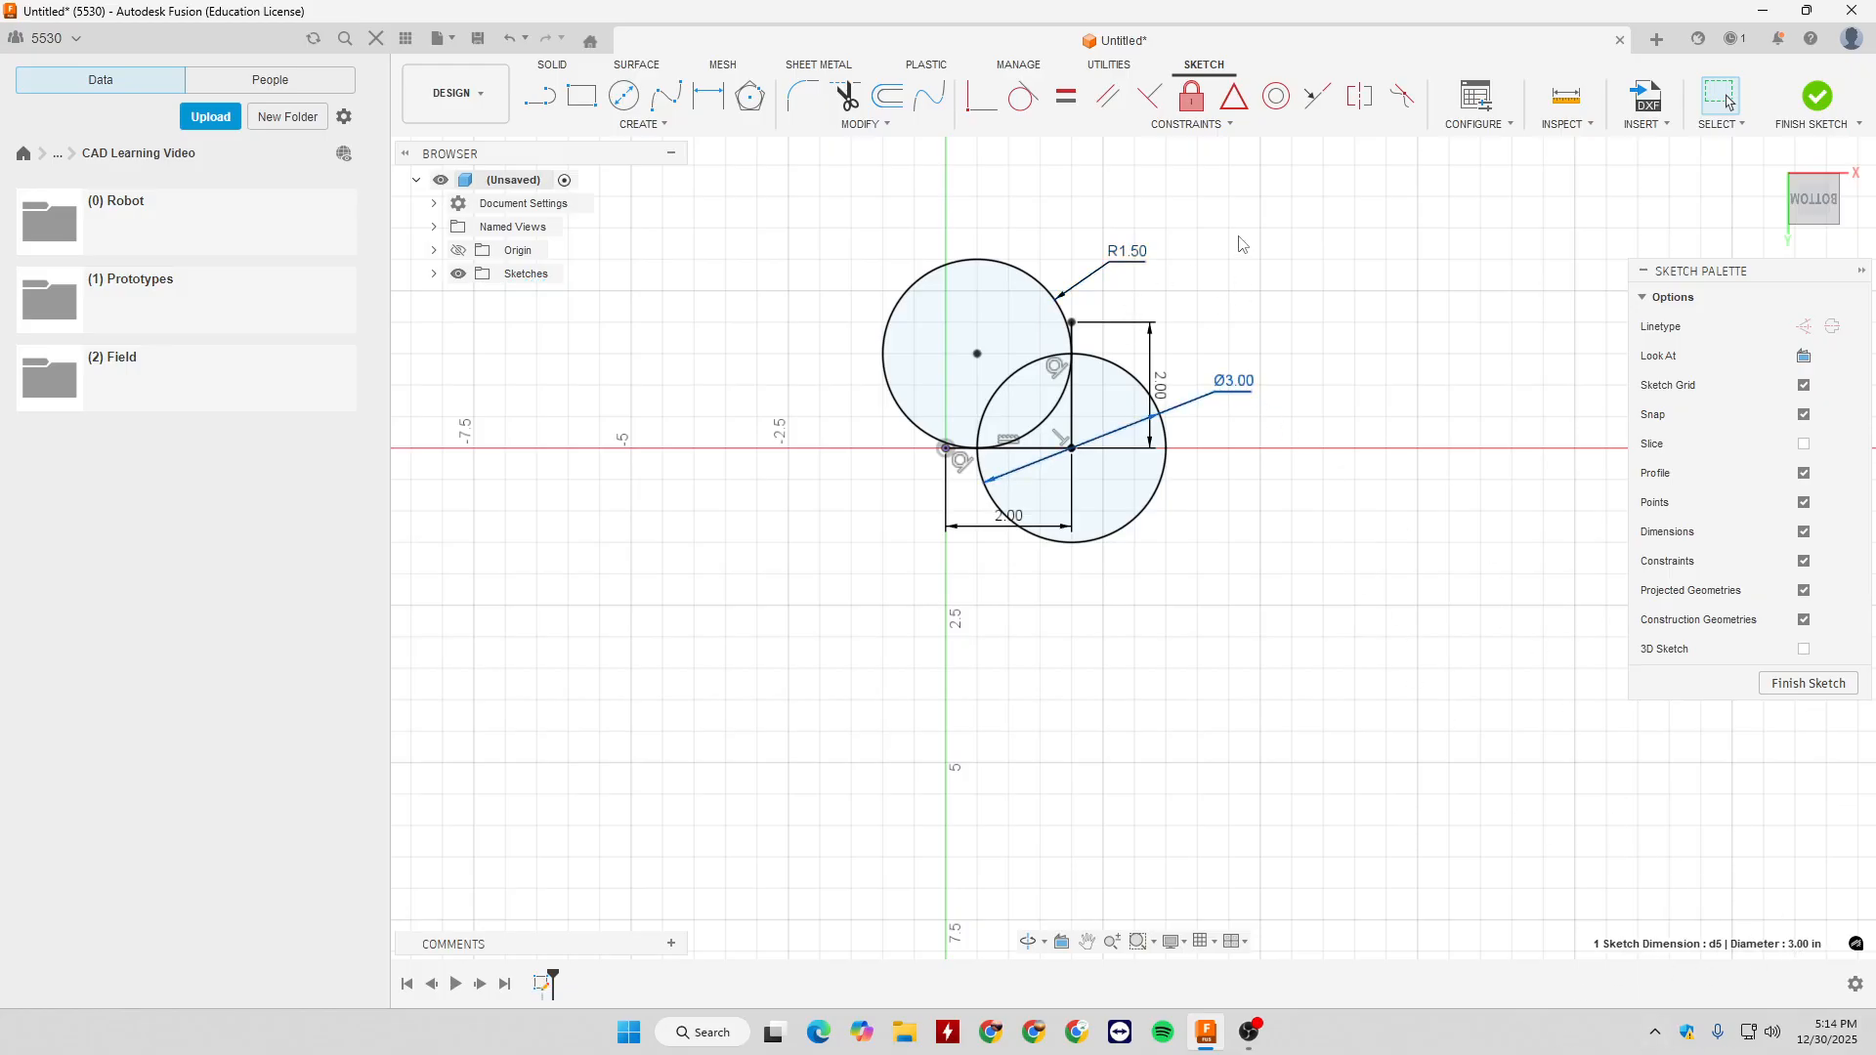
{"action": "left_click_drag", "start_coordinate": [835, 217], "coordinate": [1430, 757]}
{"action": "left_click", "coordinate": [1413, 740]}
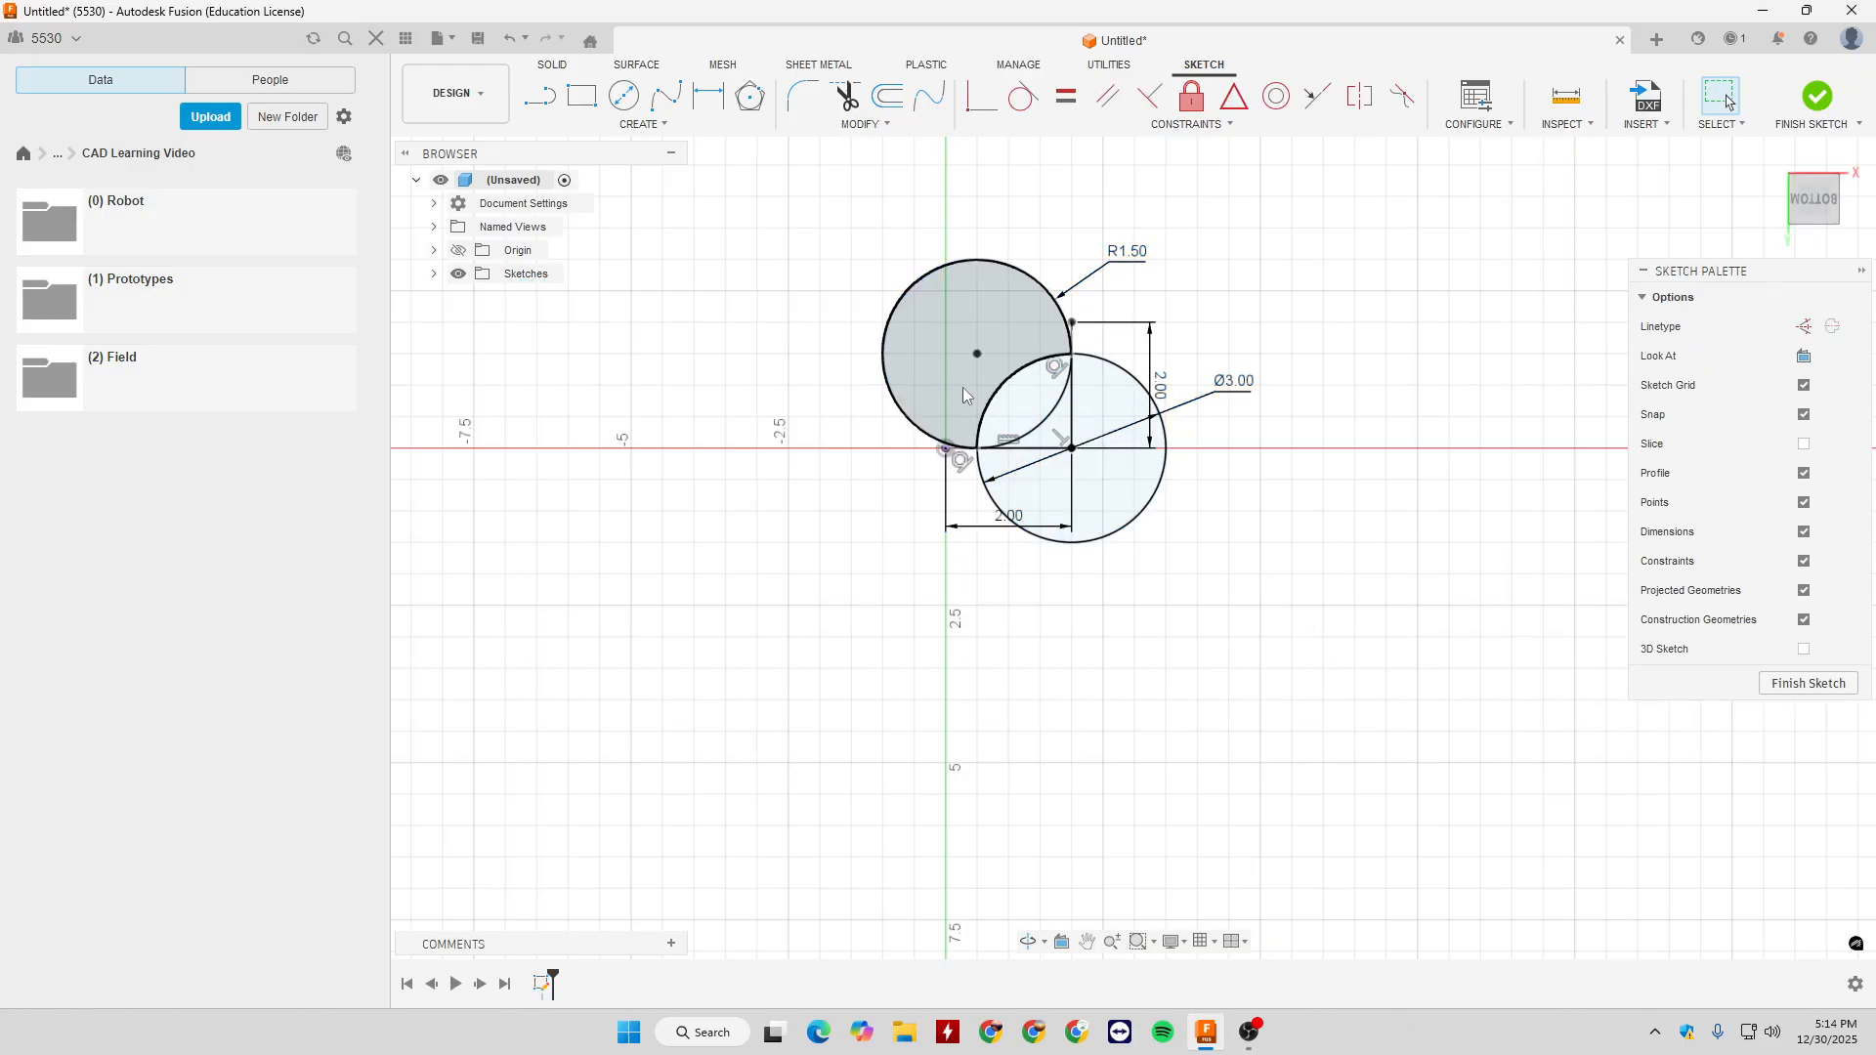
{"action": "left_click_drag", "start_coordinate": [852, 215], "coordinate": [1324, 620]}
{"action": "key", "text": "Delete"}
- Draw two connected freehand lines forming a wide V below the origin, and a separate slanted line above it
{"action": "key", "text": "l"}
{"action": "left_click", "coordinate": [814, 618]}
{"action": "left_click", "coordinate": [985, 645]}
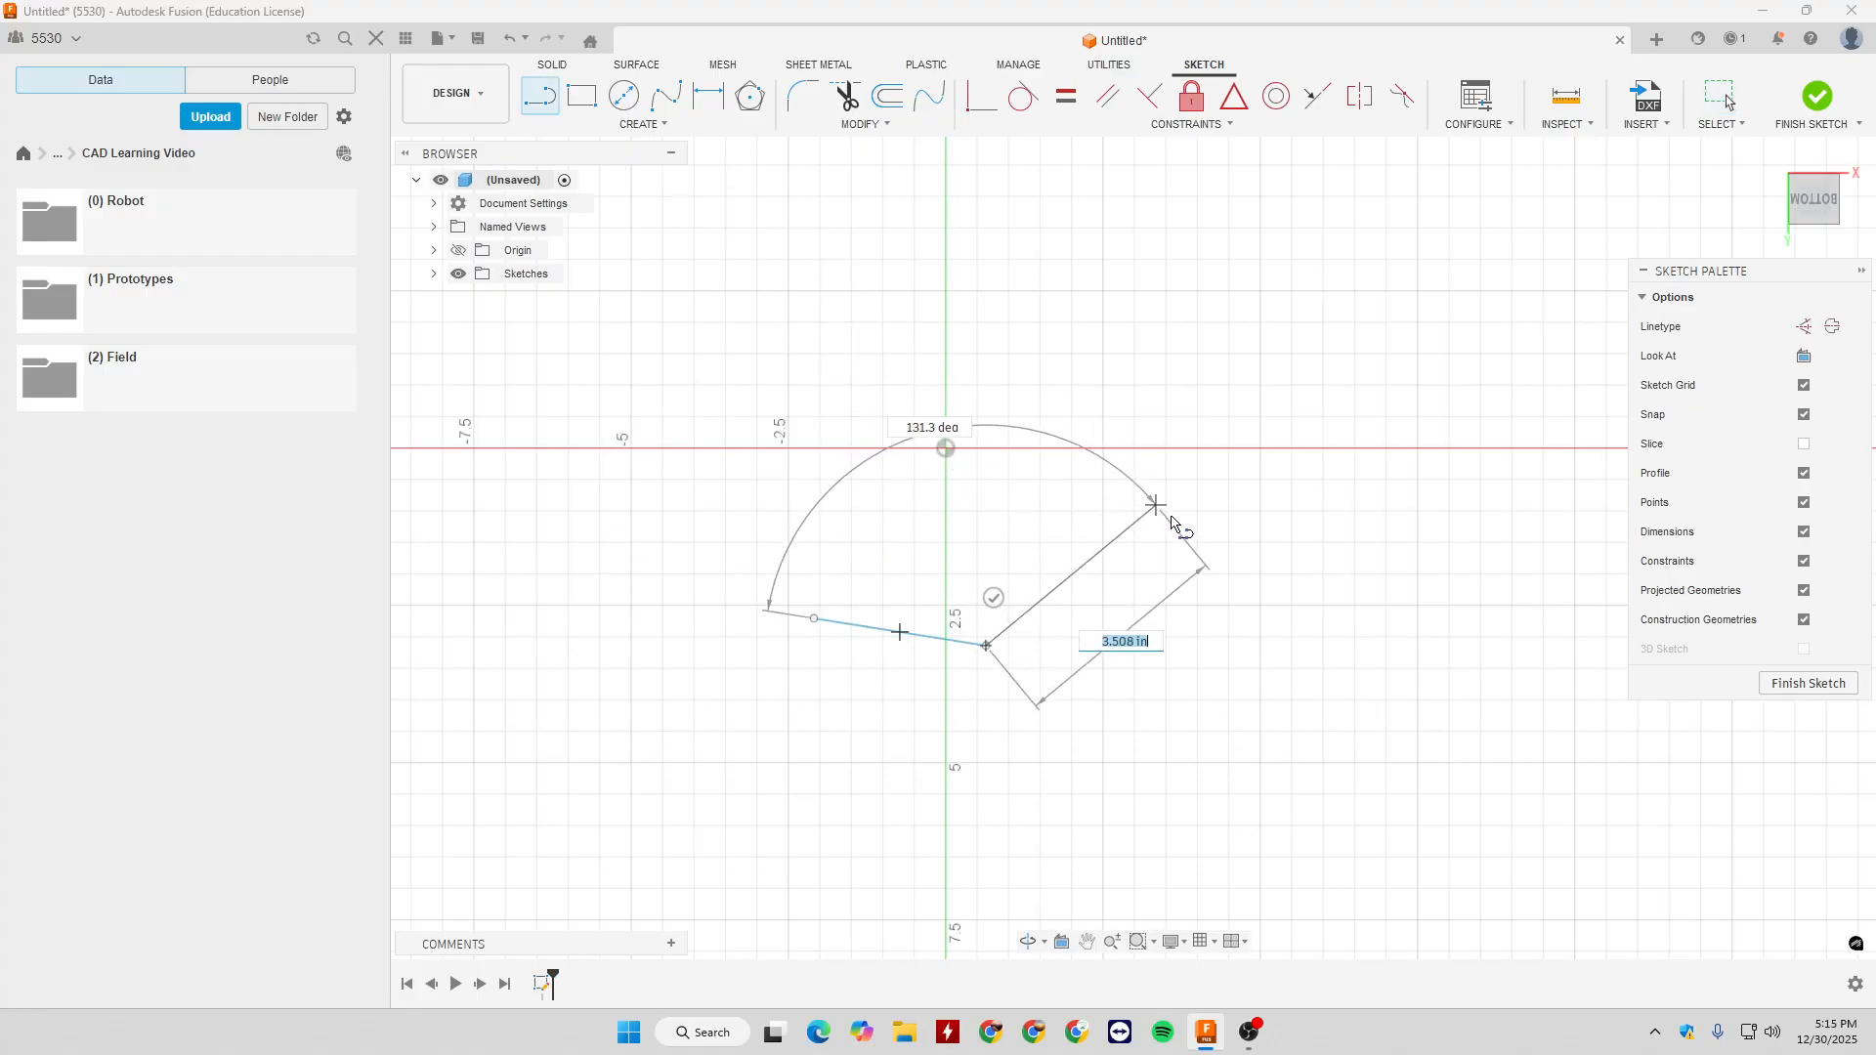
{"action": "left_click", "coordinate": [1185, 472]}
{"action": "key", "text": "Escape"}
{"action": "key", "text": "l"}
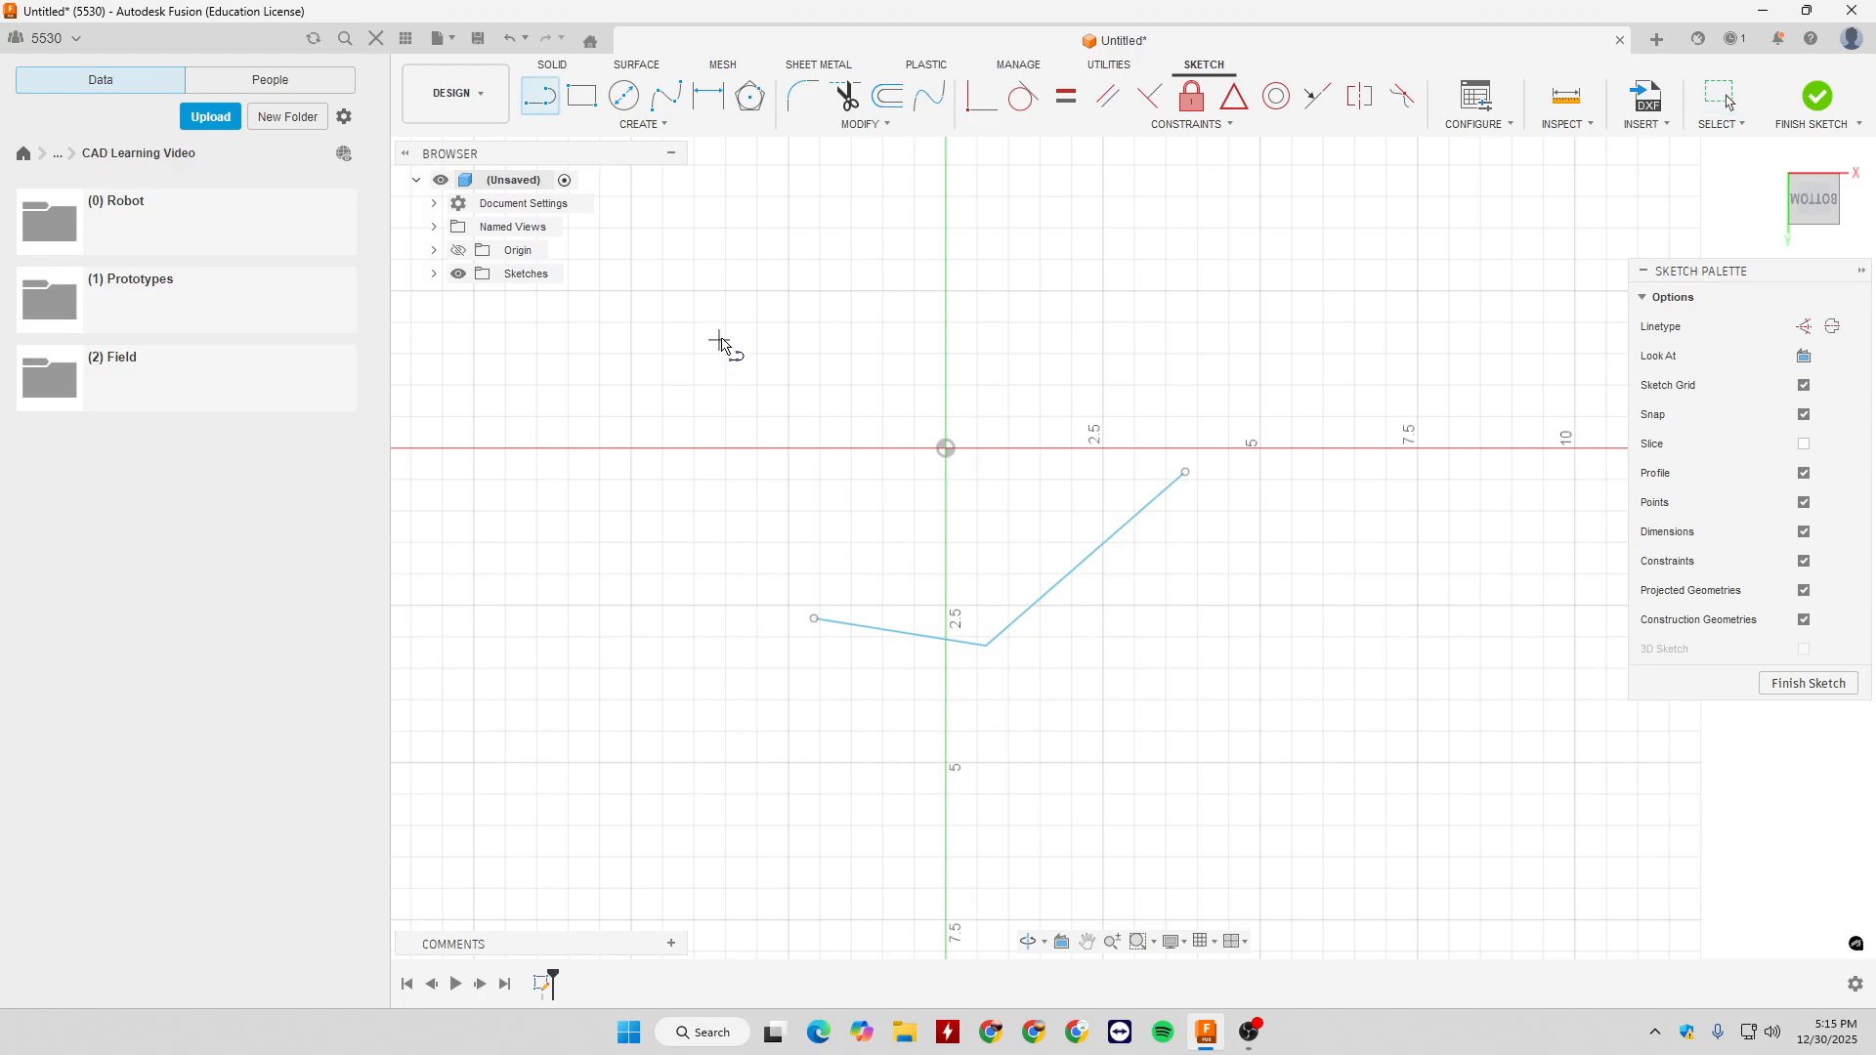
{"action": "left_click", "coordinate": [770, 425]}
{"action": "left_click", "coordinate": [1011, 308]}
{"action": "key", "text": "Escape"}
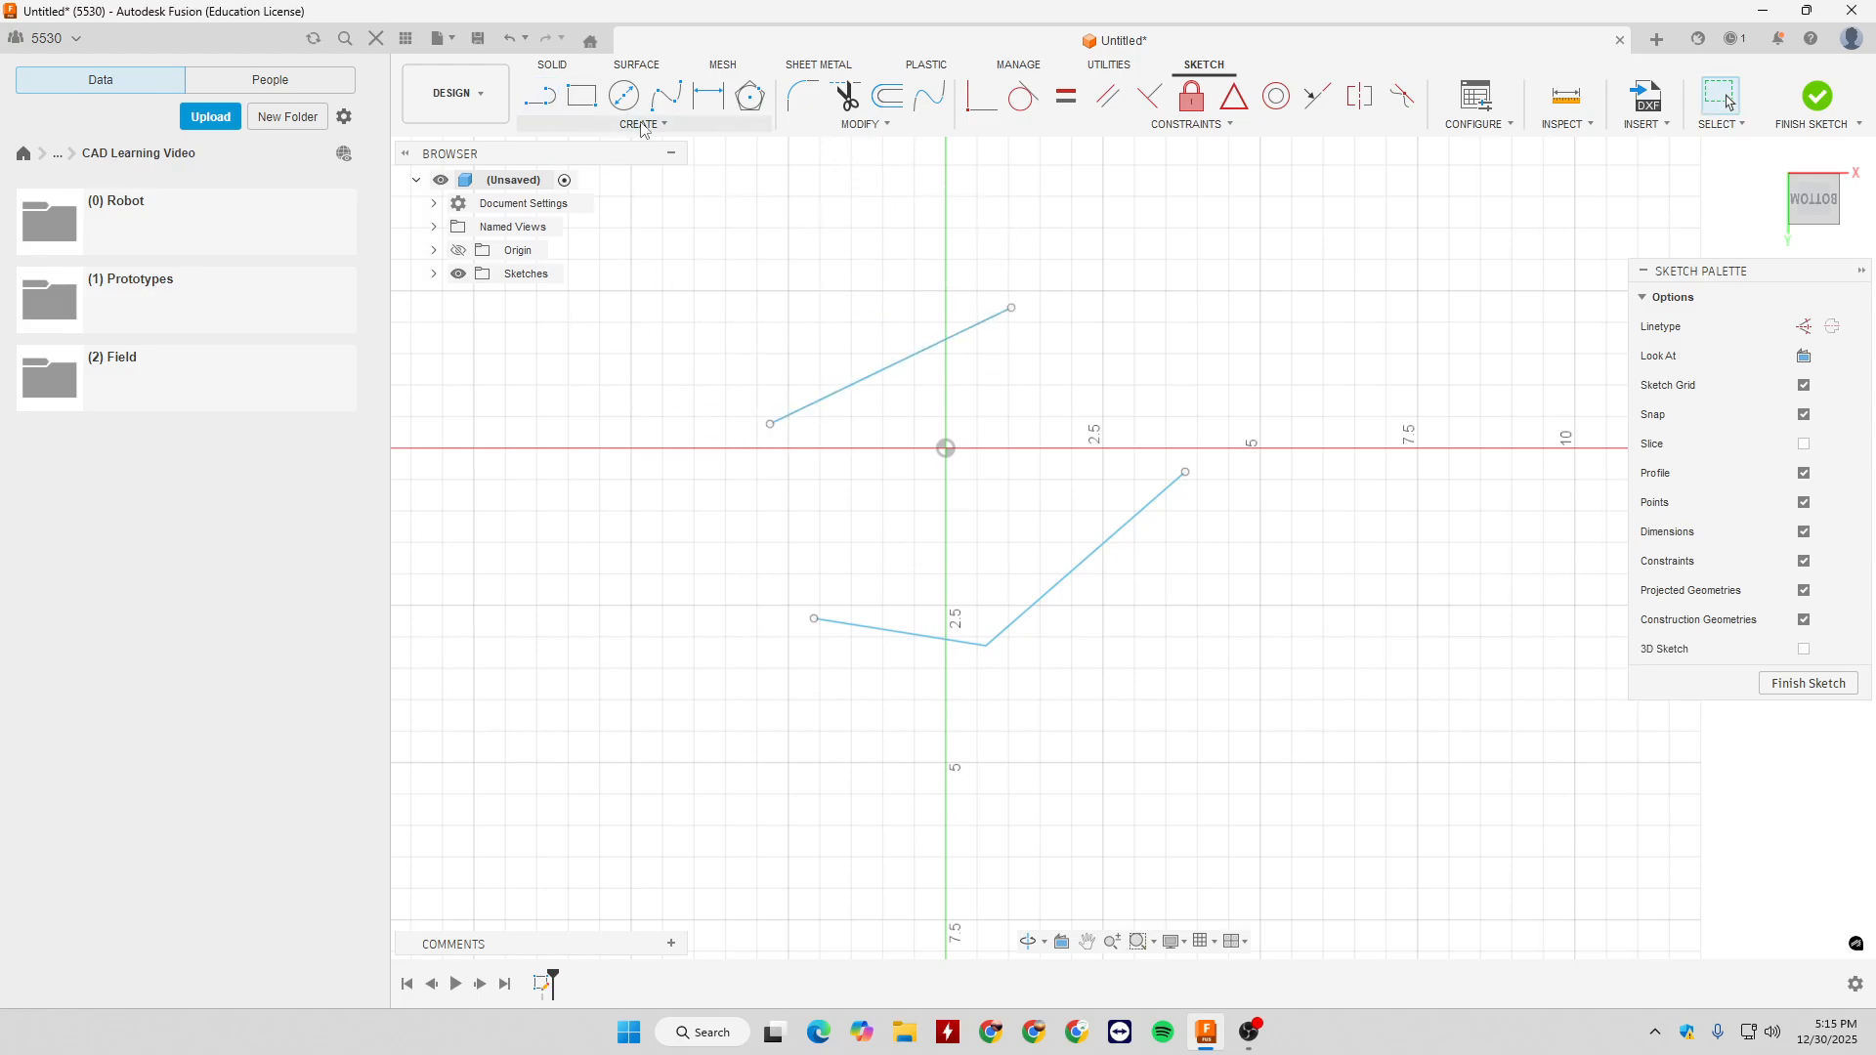
- Draw a 3-Tangent Circle touching the slanted line above the origin and the two connected lines below
{"action": "left_click", "coordinate": [642, 124]}
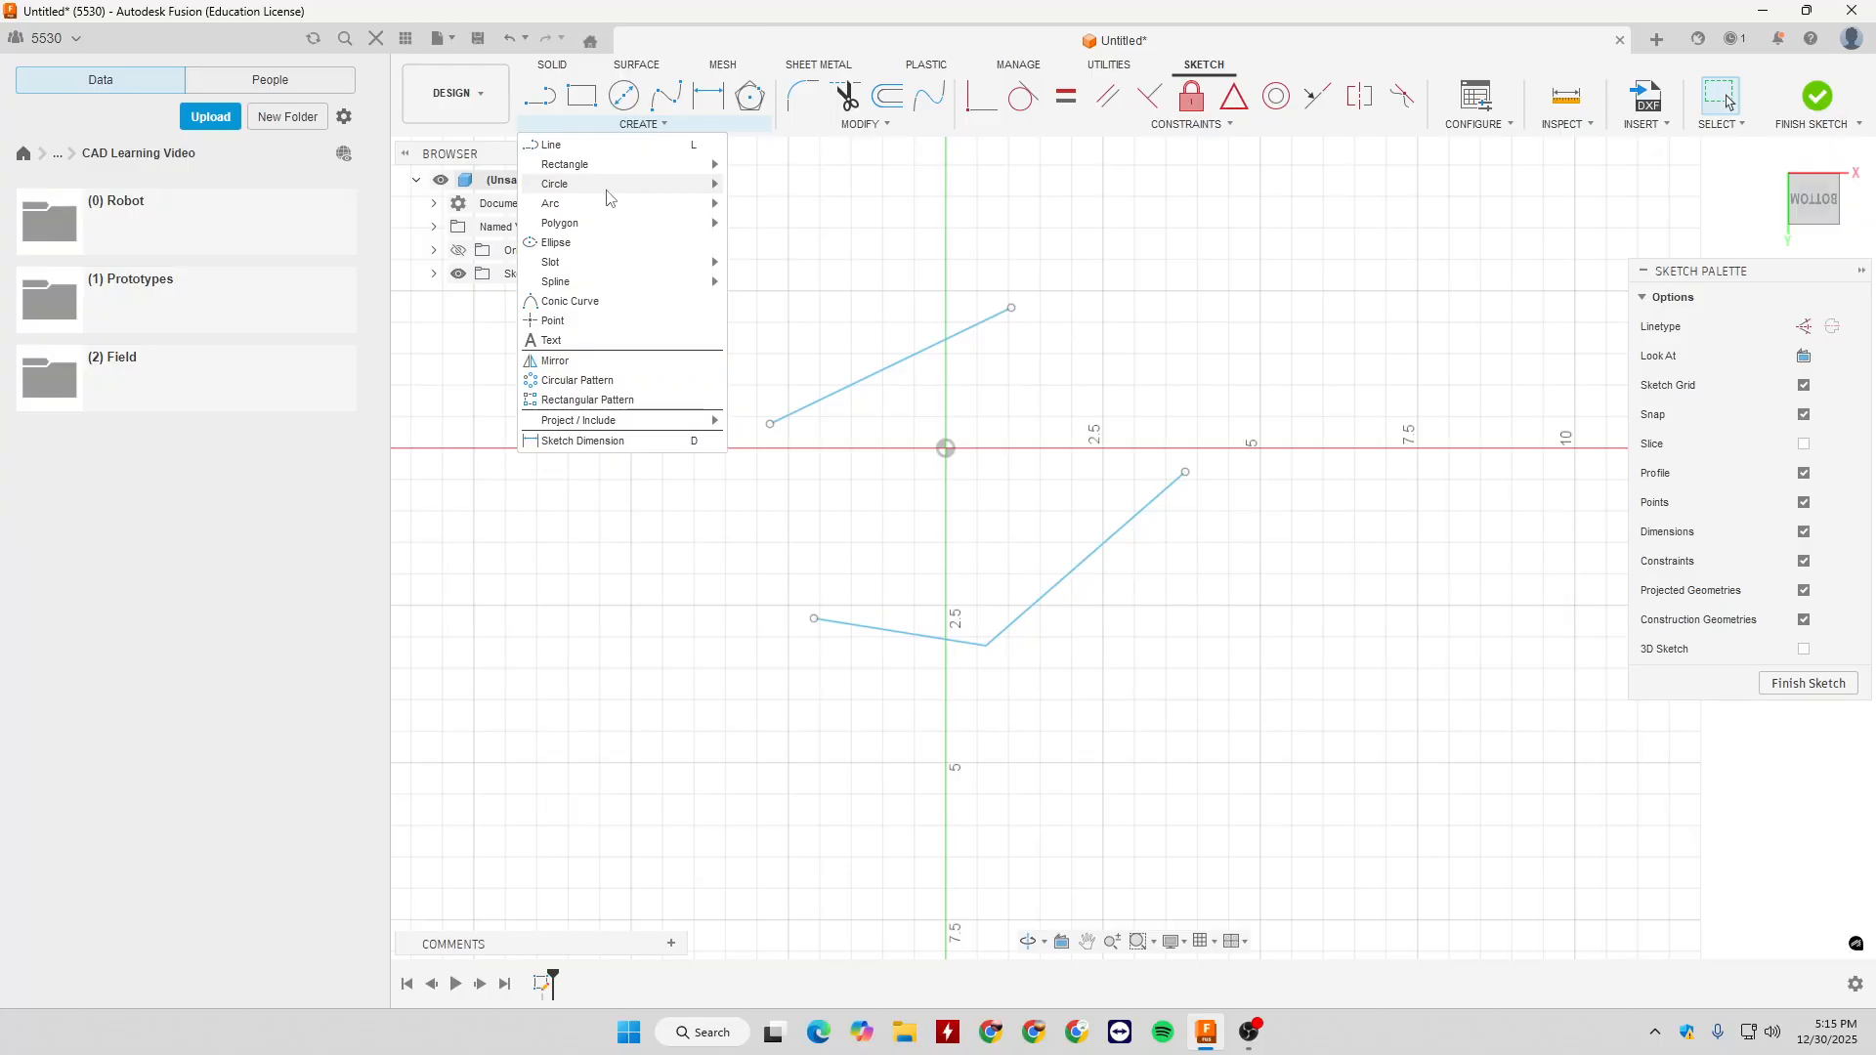
{"action": "left_click", "coordinate": [777, 222]}
{"action": "left_click", "coordinate": [907, 357]}
{"action": "left_click", "coordinate": [1112, 537]}
{"action": "left_click", "coordinate": [897, 631]}
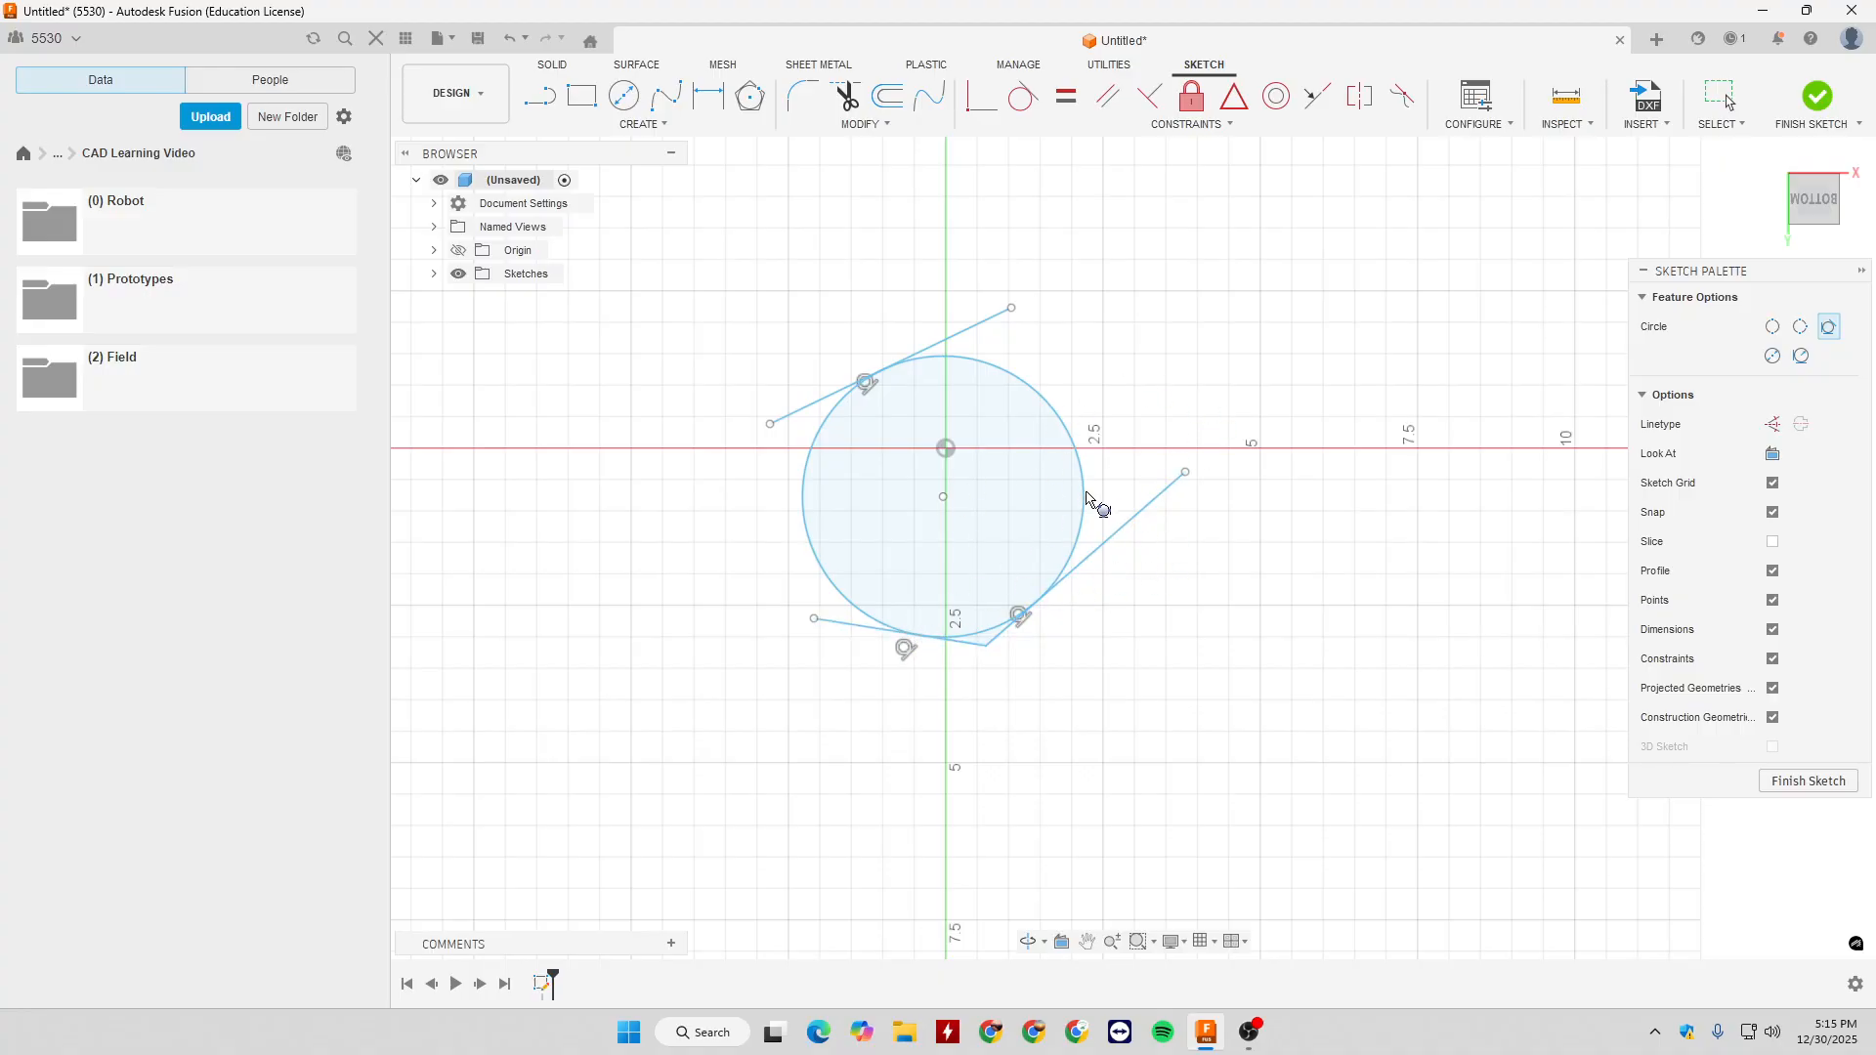
{"action": "key", "text": "Escape"}
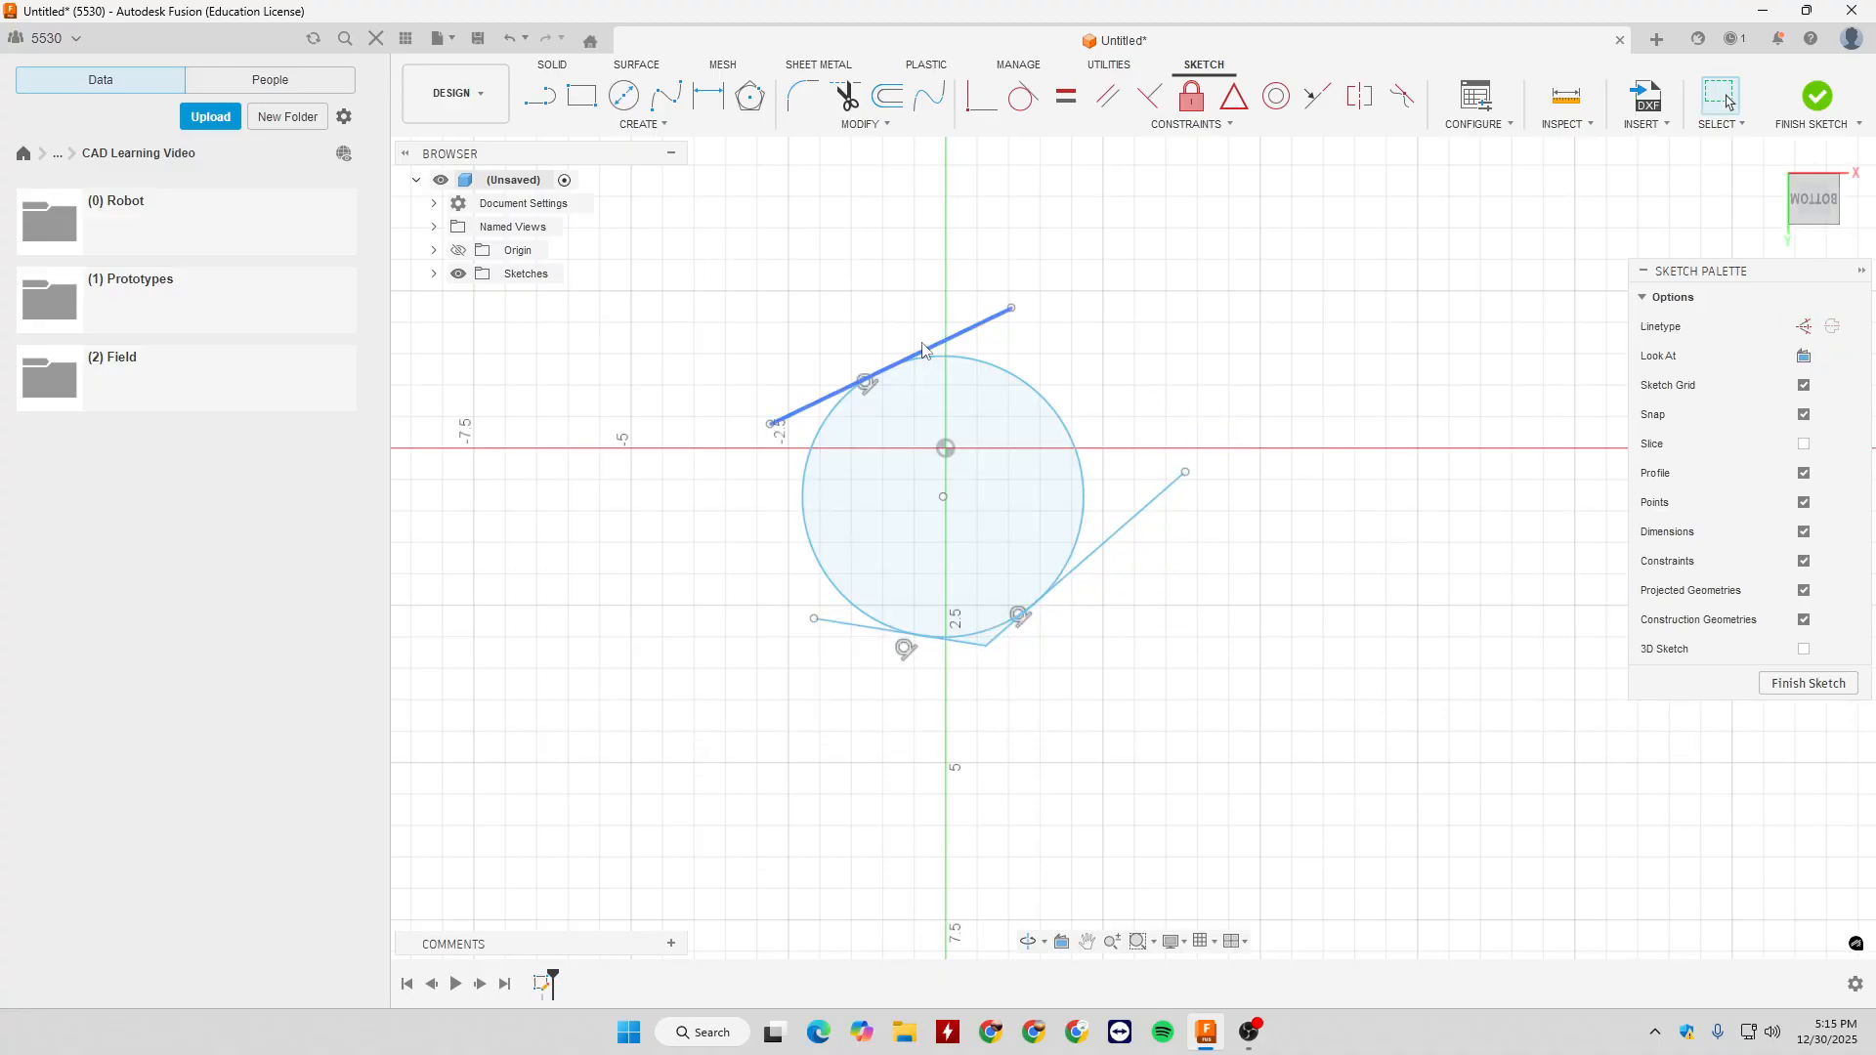
- Point out the three tangent lines one by one, and delete them together with the circle
{"action": "left_click", "coordinate": [994, 322]}
{"action": "left_click", "coordinate": [1130, 522]}
{"action": "left_click", "coordinate": [951, 641]}
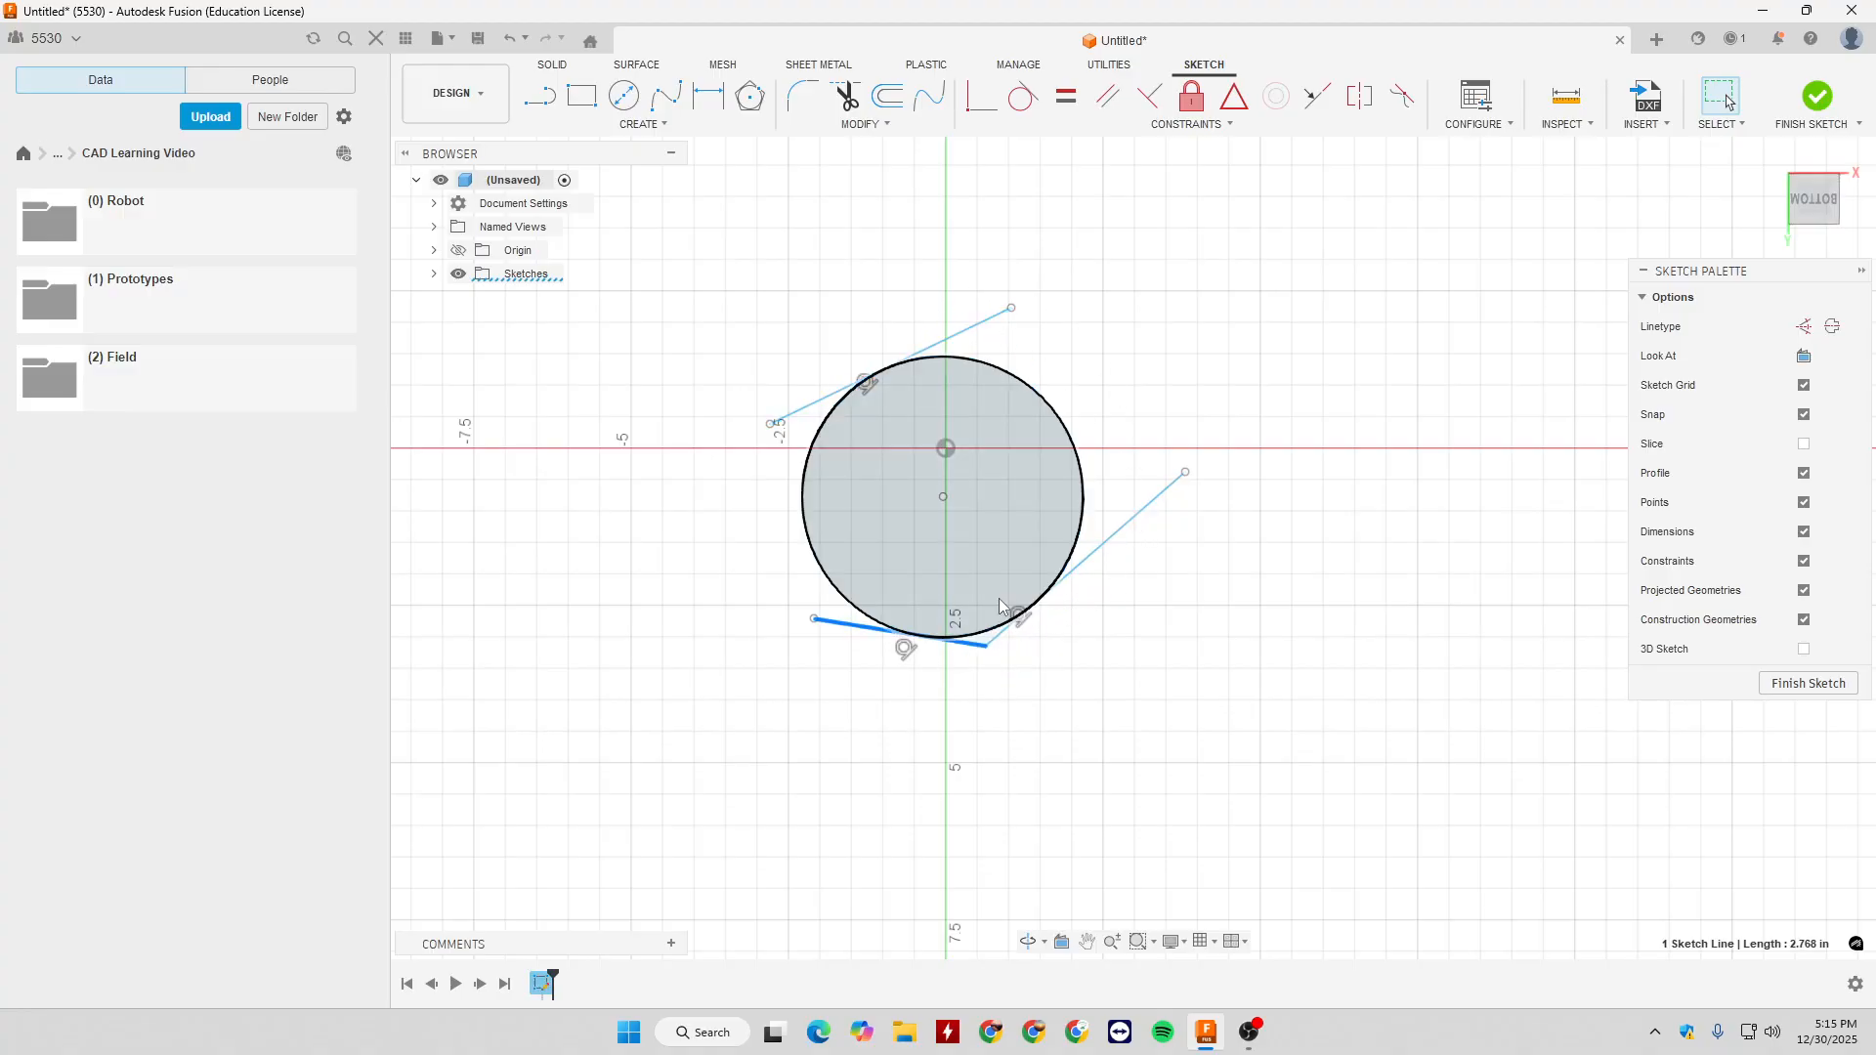
{"action": "left_click_drag", "start_coordinate": [699, 258], "coordinate": [1247, 767]}
{"action": "key", "text": "Delete"}
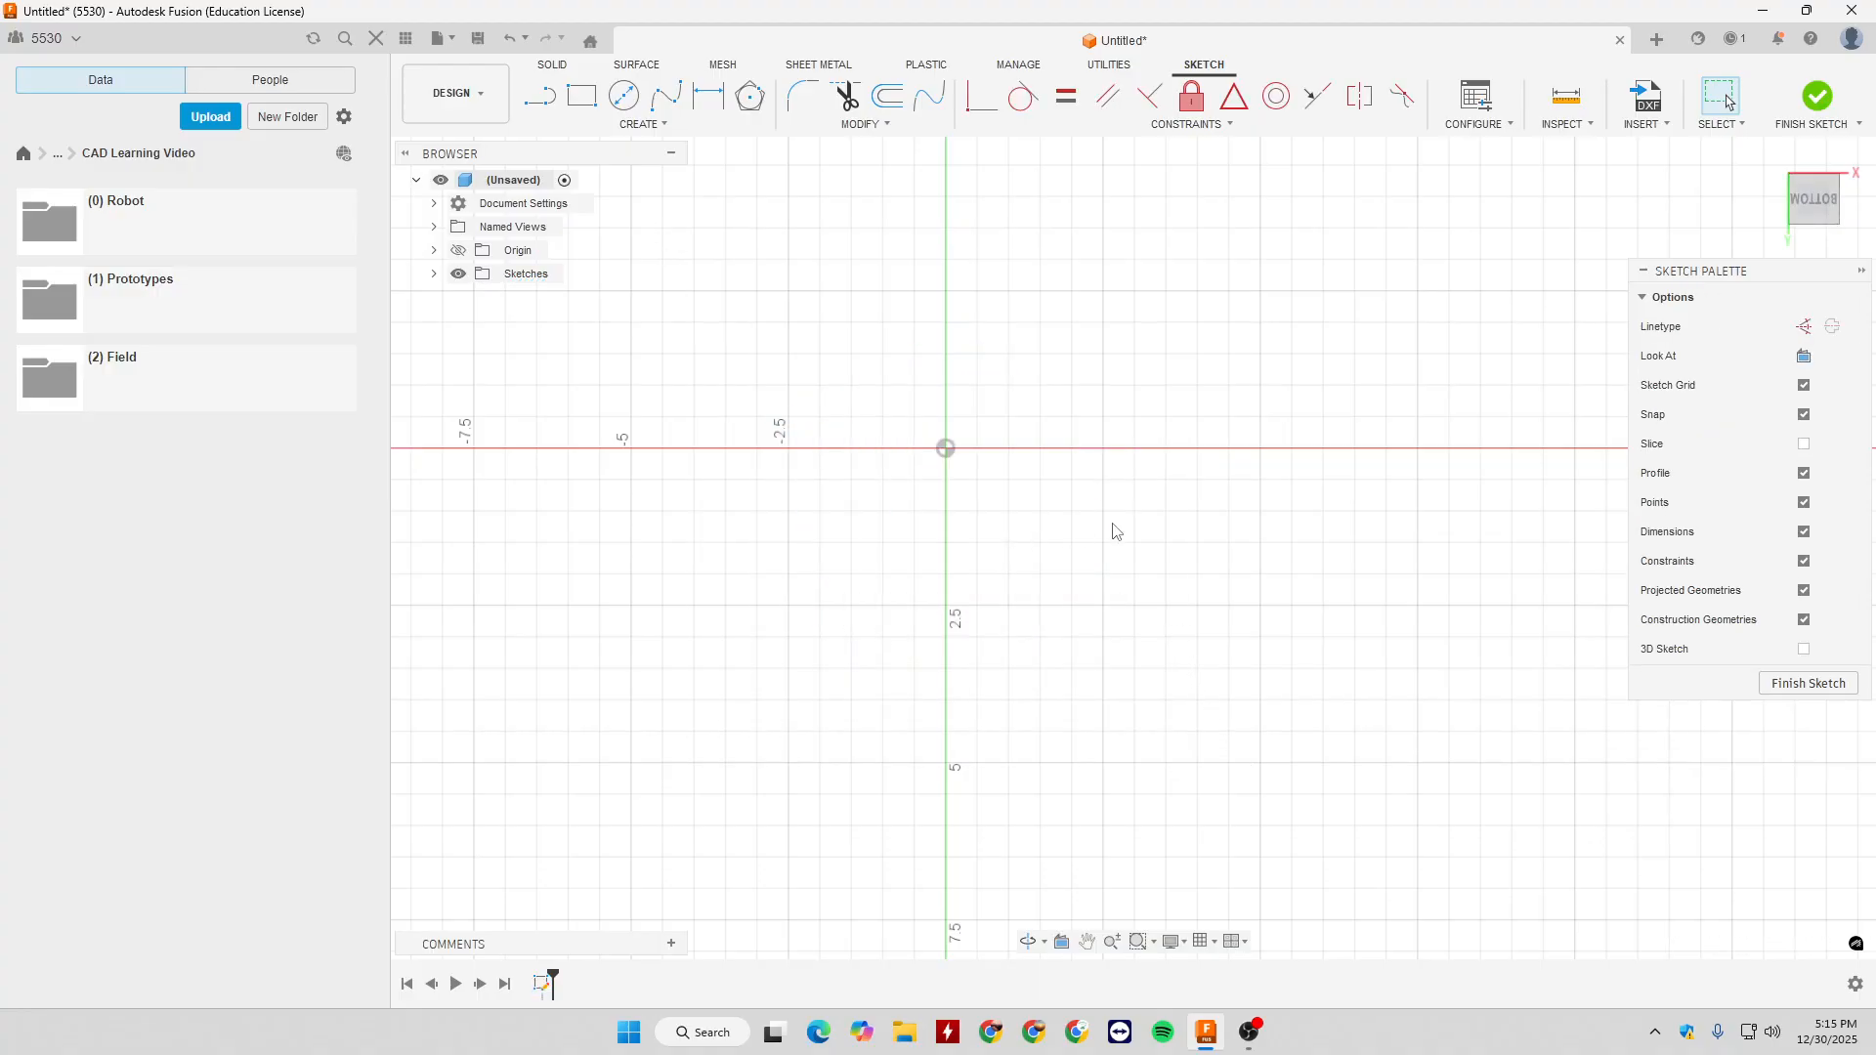
- Draw a 3-Point Arc from the origin to a point 2.5 in right and 2.5 in above it, bulging toward the upper left
{"action": "left_click", "coordinate": [643, 124]}
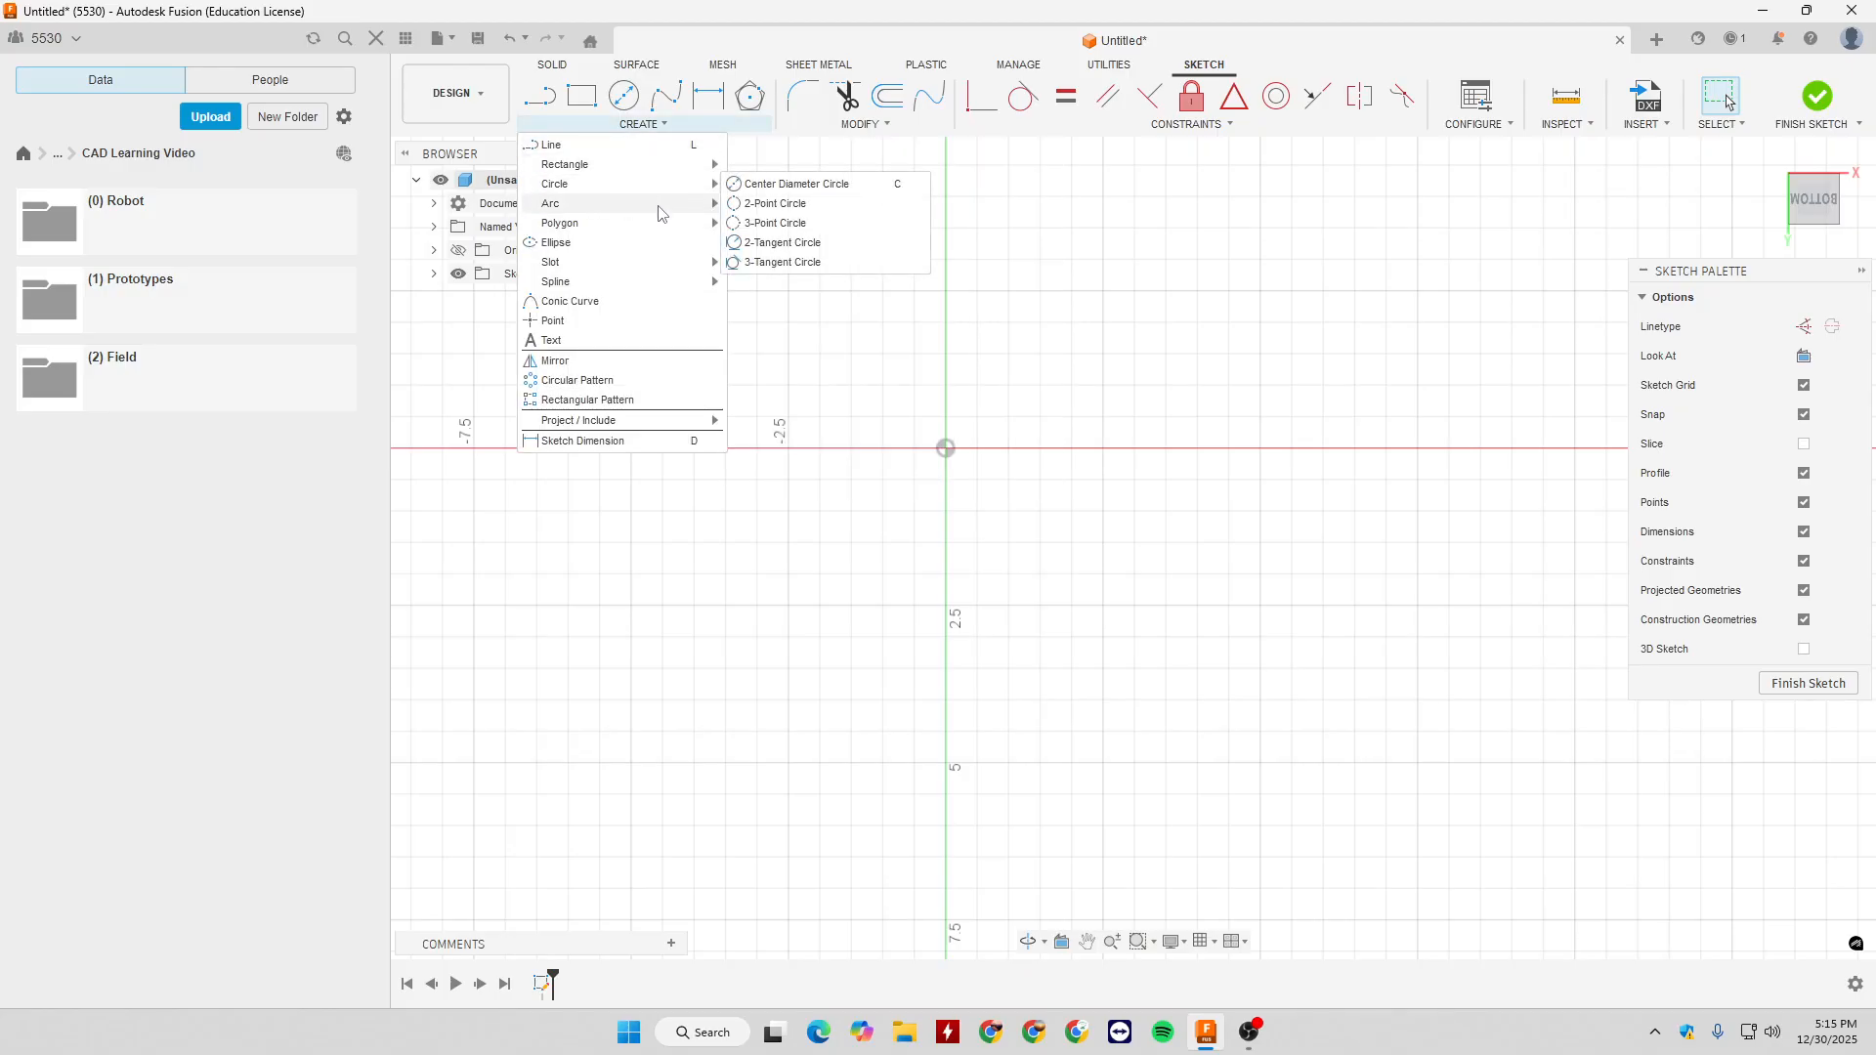
{"action": "mouse_move", "coordinate": [657, 227]}
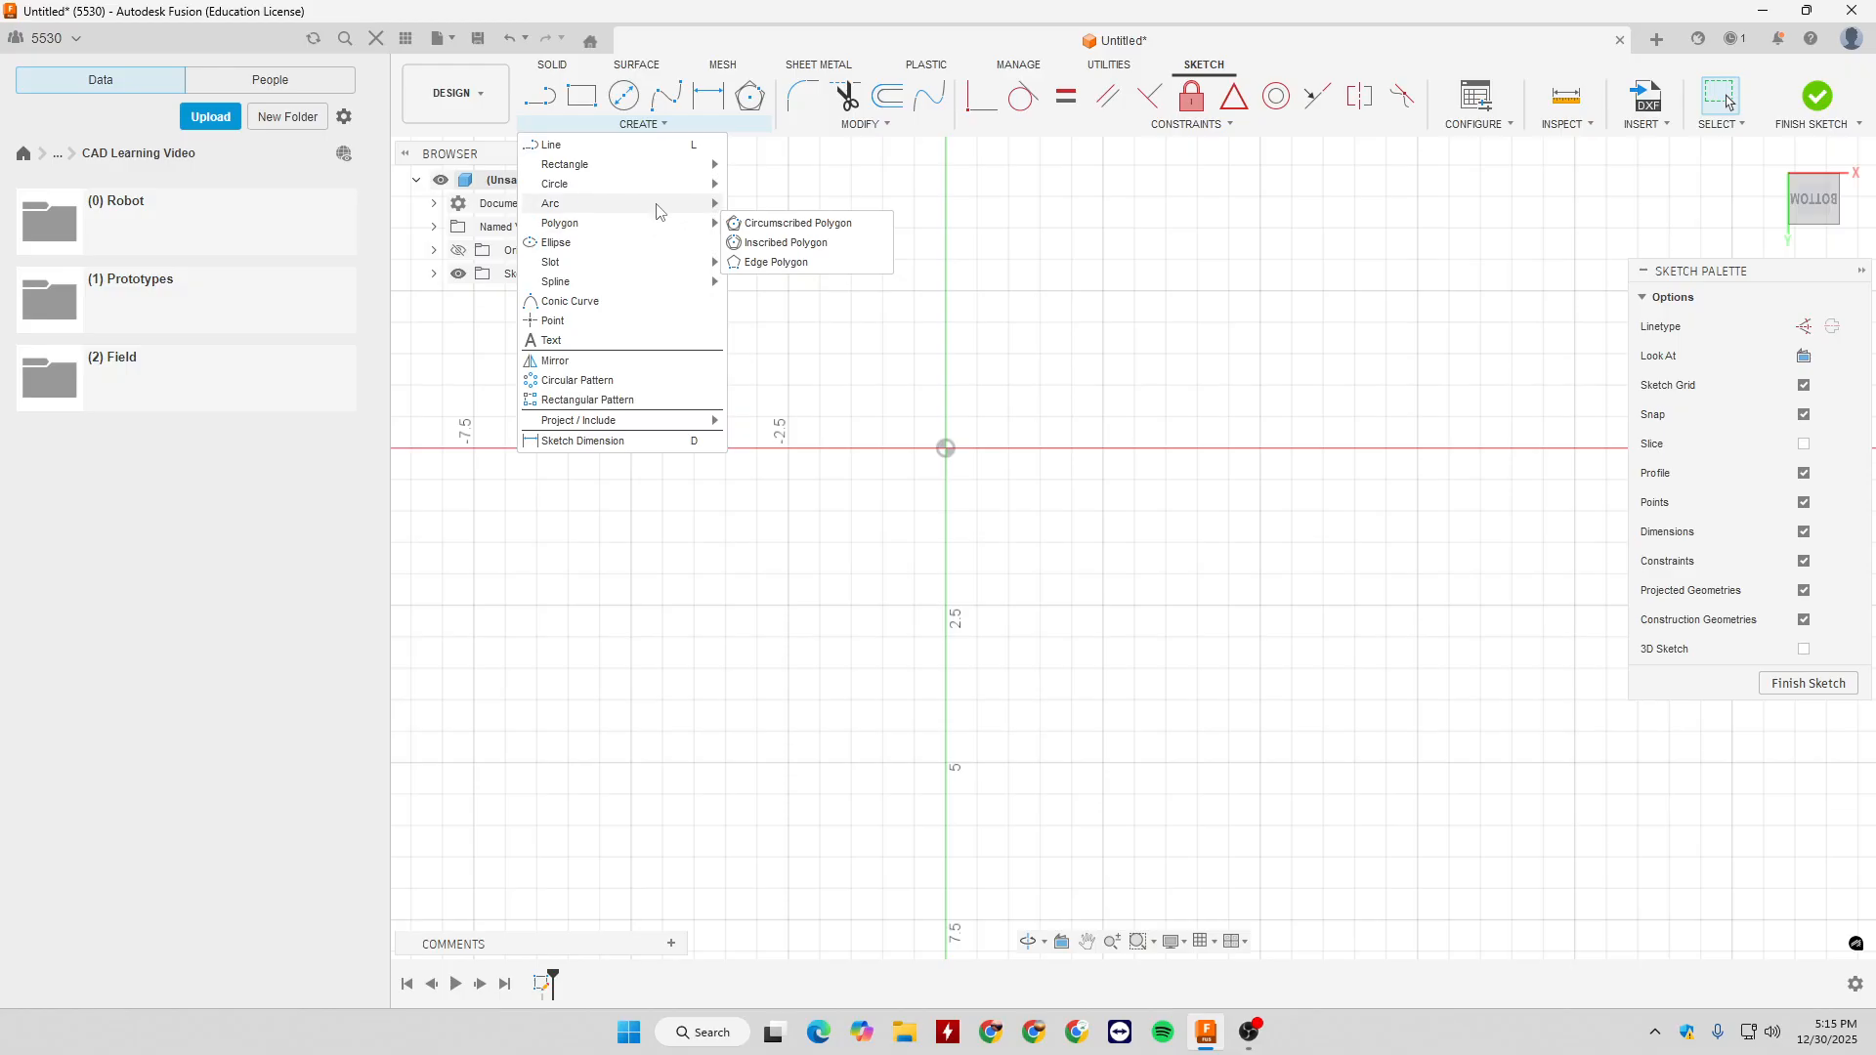
{"action": "left_click", "coordinate": [772, 204]}
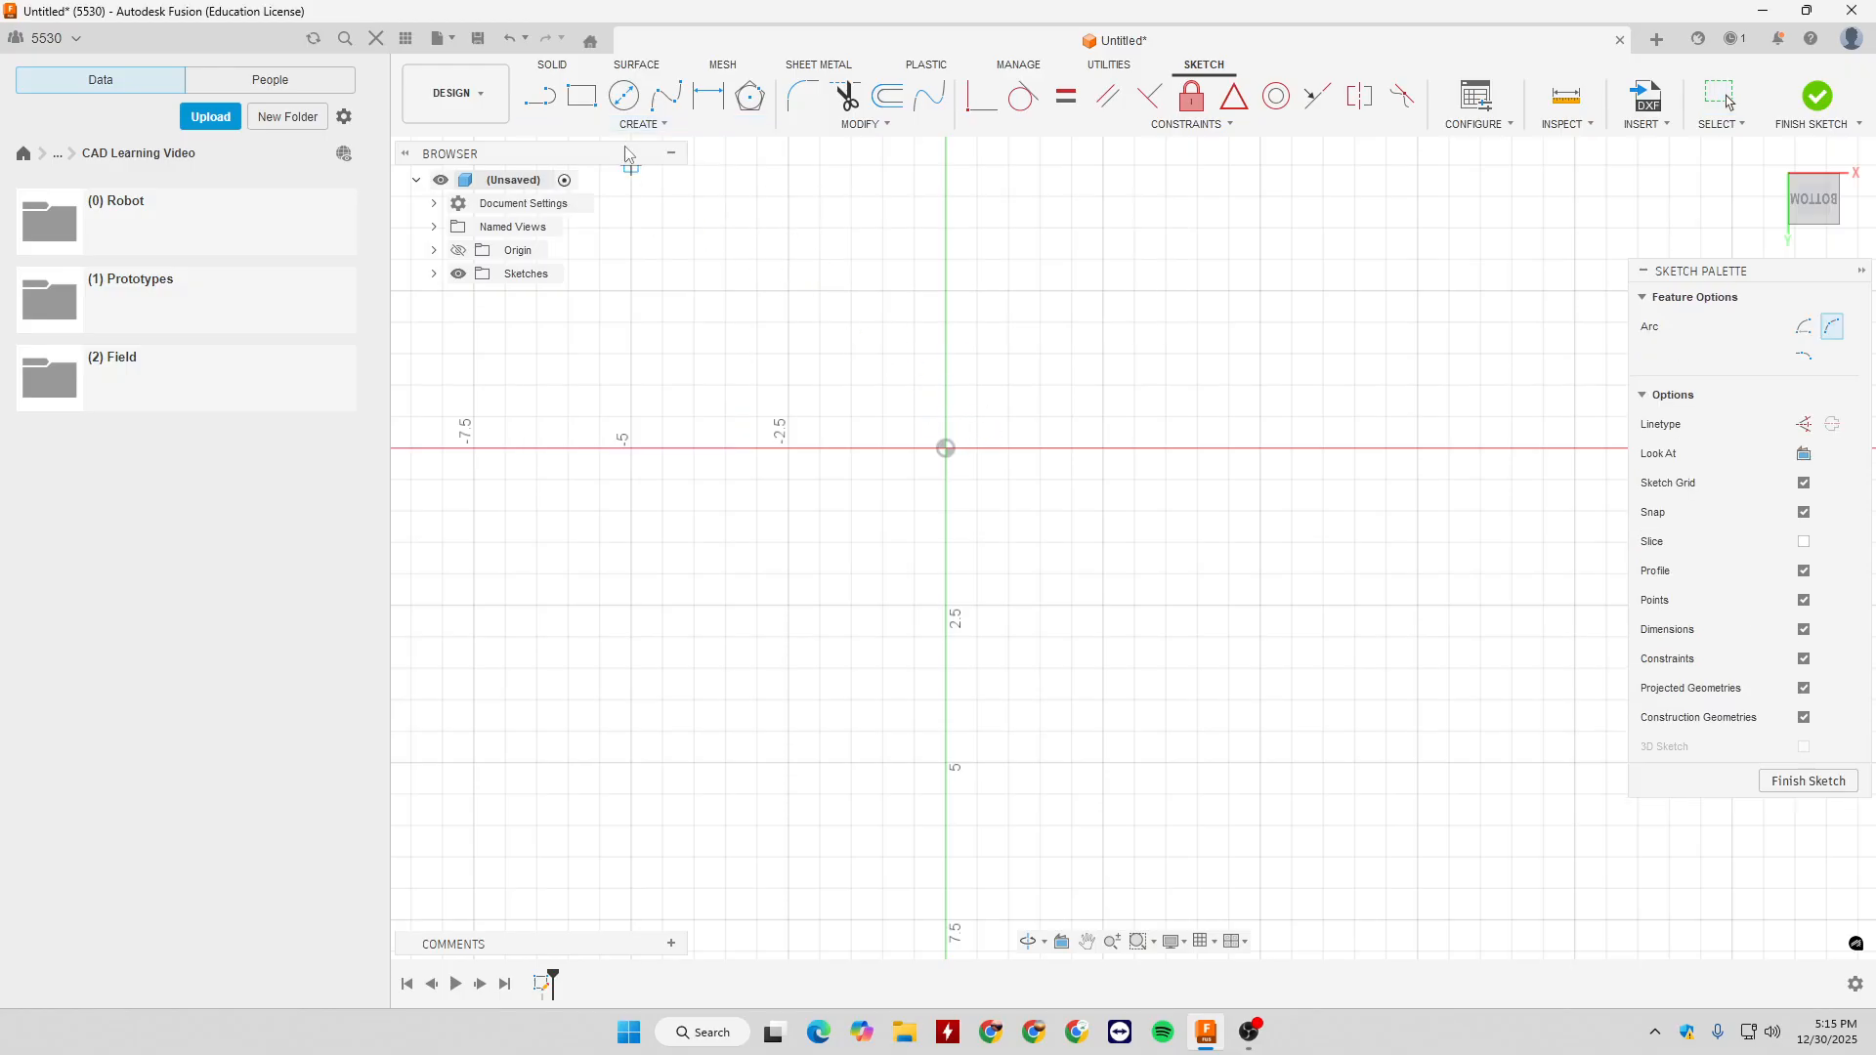
{"action": "left_click", "coordinate": [640, 124]}
{"action": "mouse_move", "coordinate": [650, 206]}
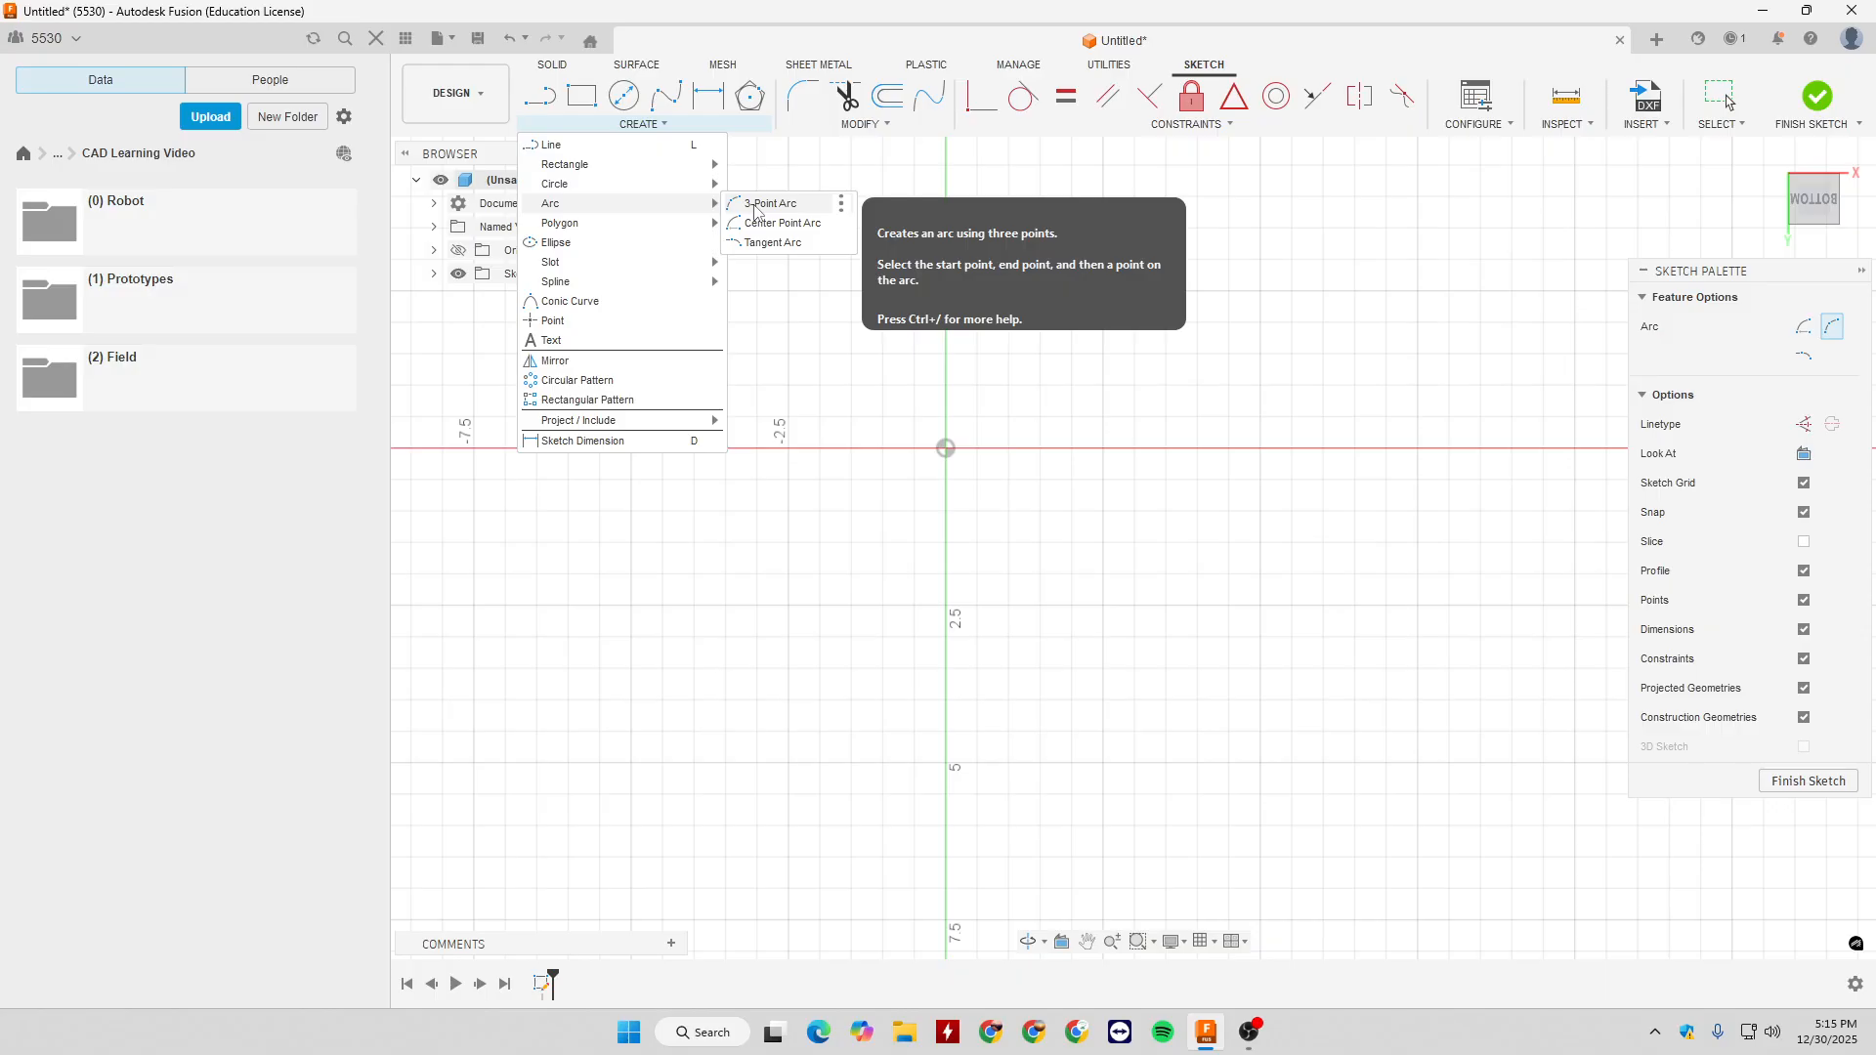
{"action": "left_click", "coordinate": [758, 207]}
{"action": "left_click", "coordinate": [943, 450]}
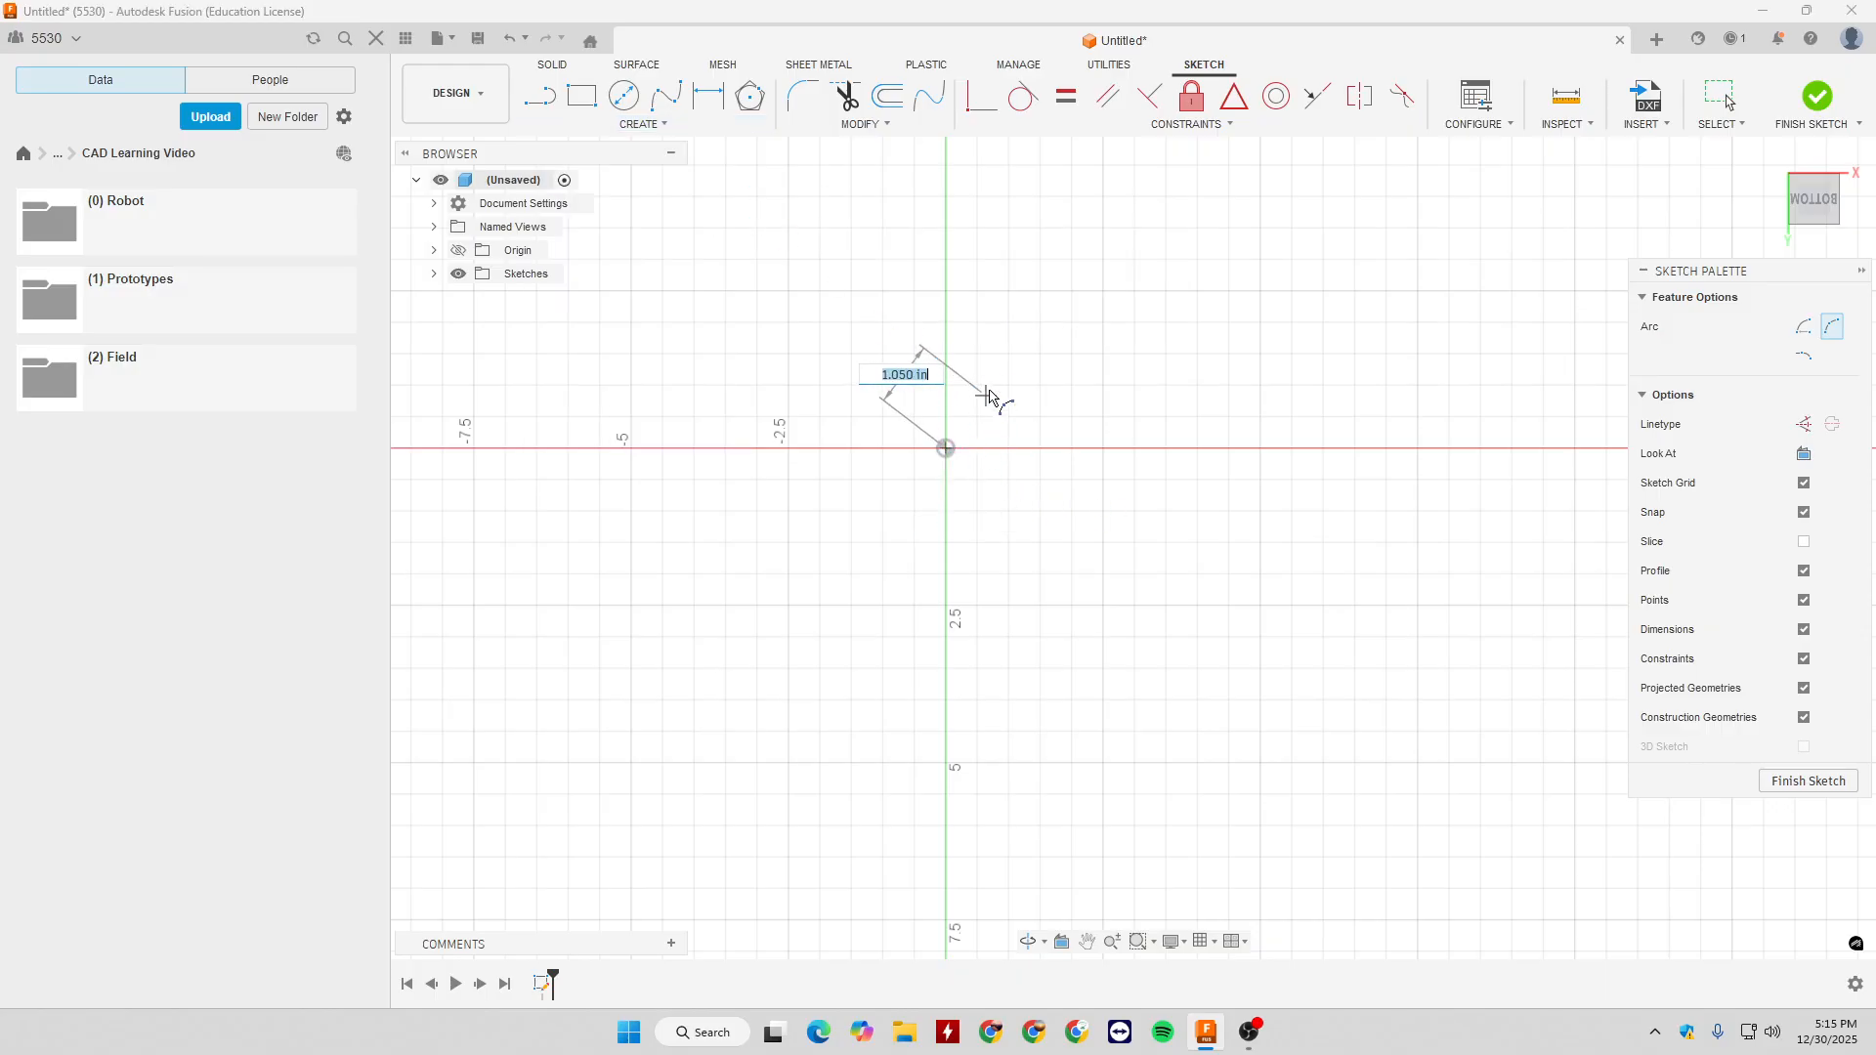
{"action": "left_click", "coordinate": [1103, 291]}
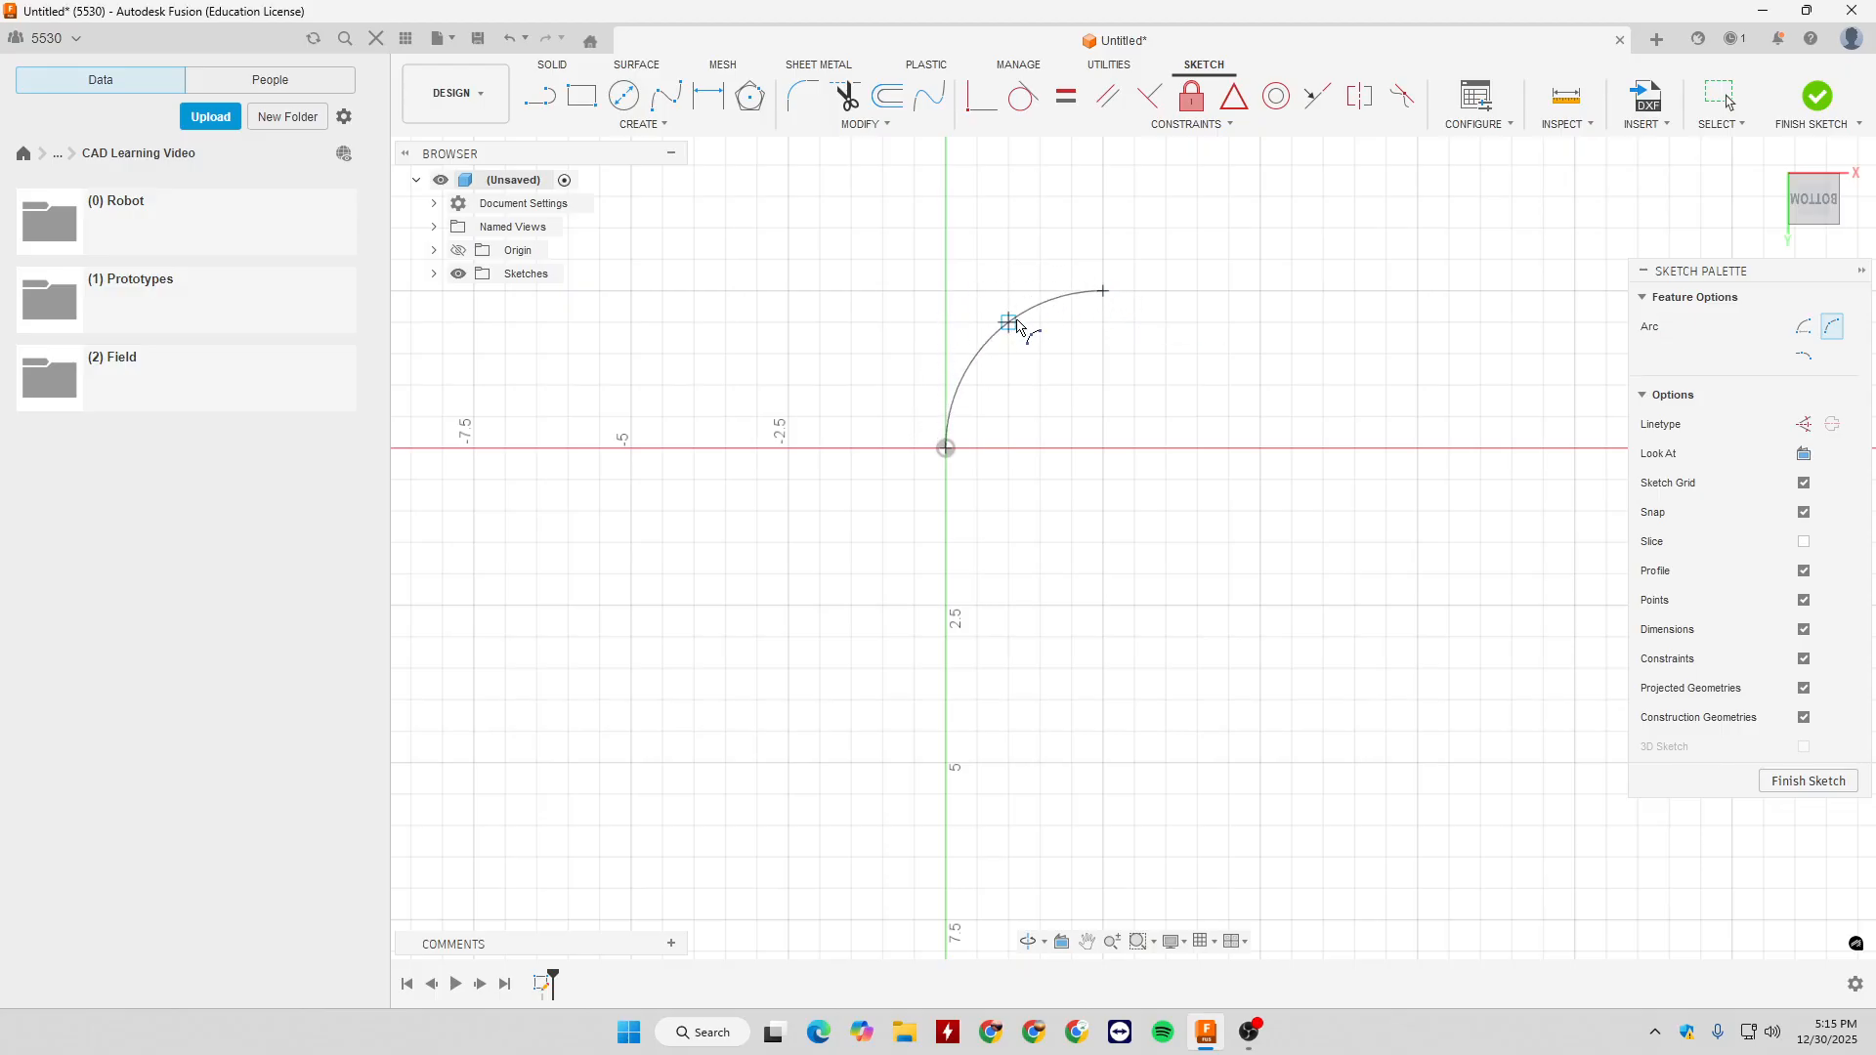
{"action": "left_click", "coordinate": [987, 340]}
- Reshape the three-point arc by moving its centre point, and remove the arc from the sketch
{"action": "key", "text": "Escape"}
{"action": "mouse_move", "coordinate": [1091, 436]}
{"action": "left_mouse_down"}
{"action": "mouse_move", "coordinate": [1089, 418]}
{"action": "mouse_move", "coordinate": [1092, 473]}
{"action": "mouse_move", "coordinate": [1091, 433]}
{"action": "left_mouse_up"}
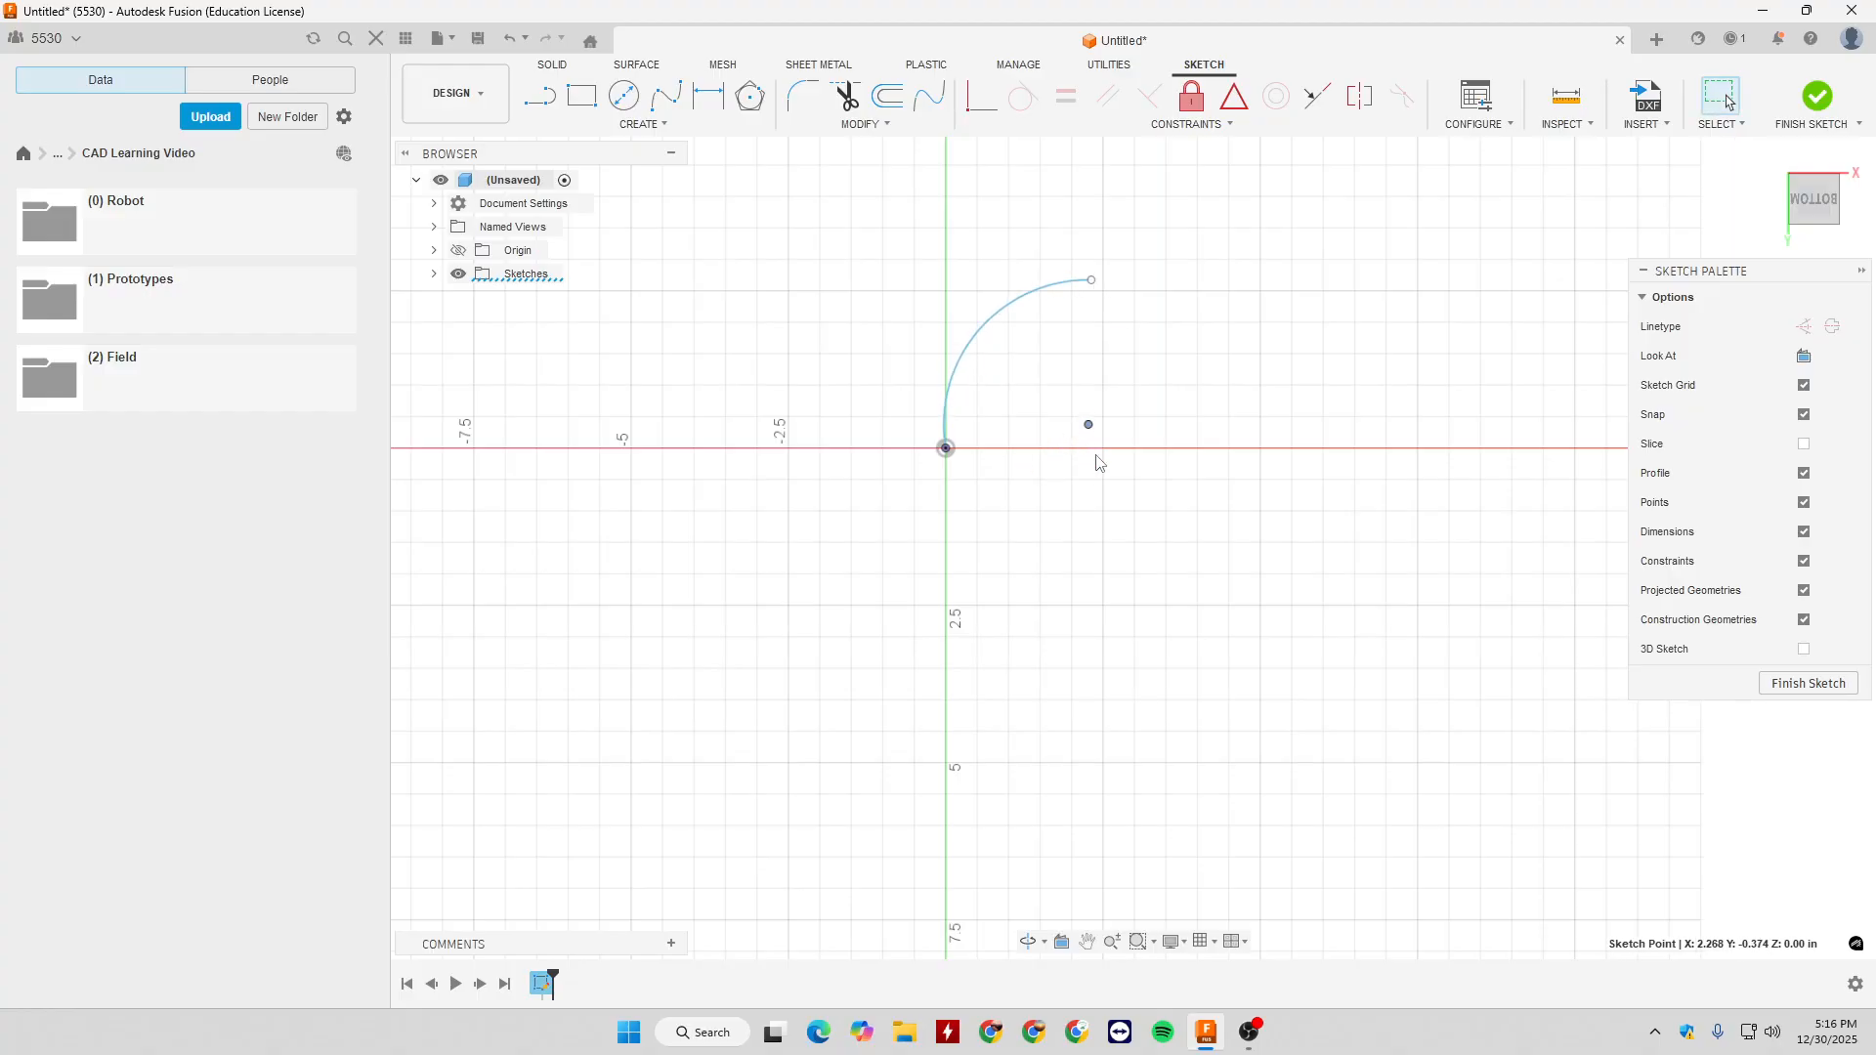
{"action": "key", "text": "Escape"}
{"action": "left_click", "coordinate": [648, 125]}
{"action": "mouse_move", "coordinate": [680, 205]}
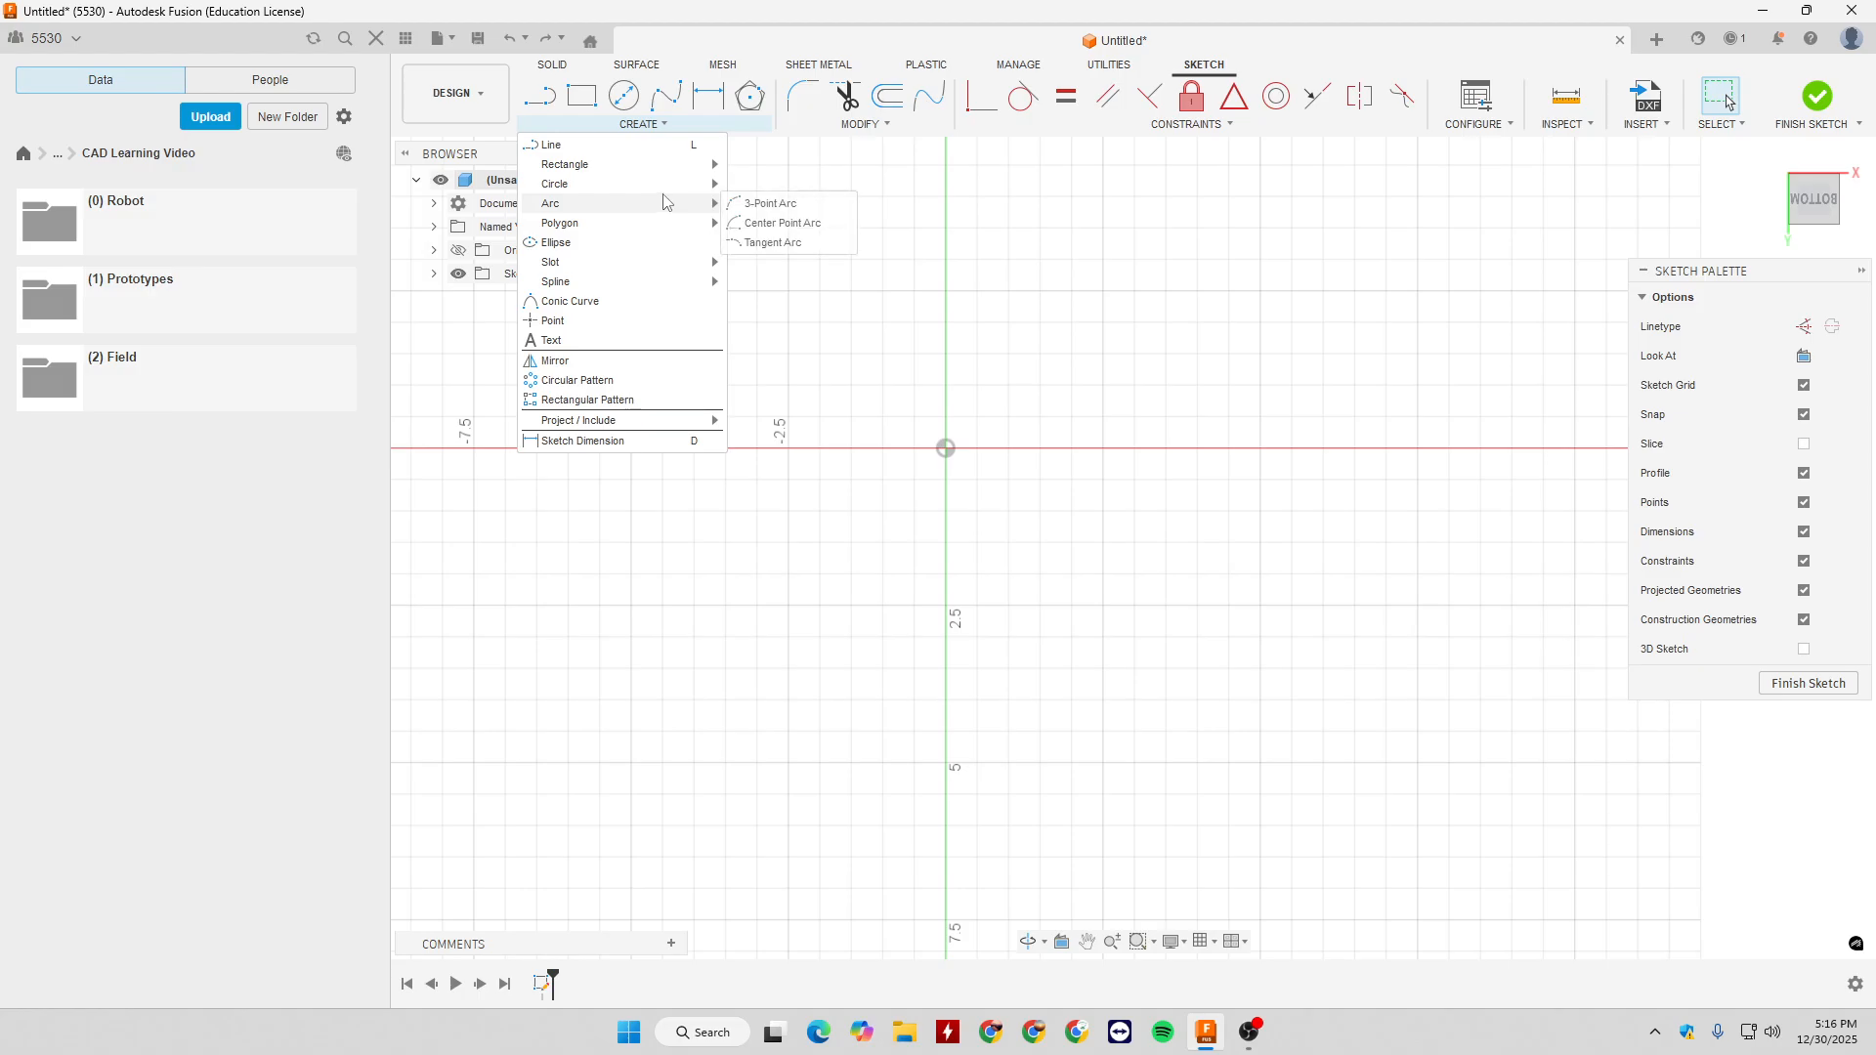
{"action": "left_click", "coordinate": [794, 225]}
{"action": "left_click", "coordinate": [643, 125]}
{"action": "mouse_move", "coordinate": [656, 202]}
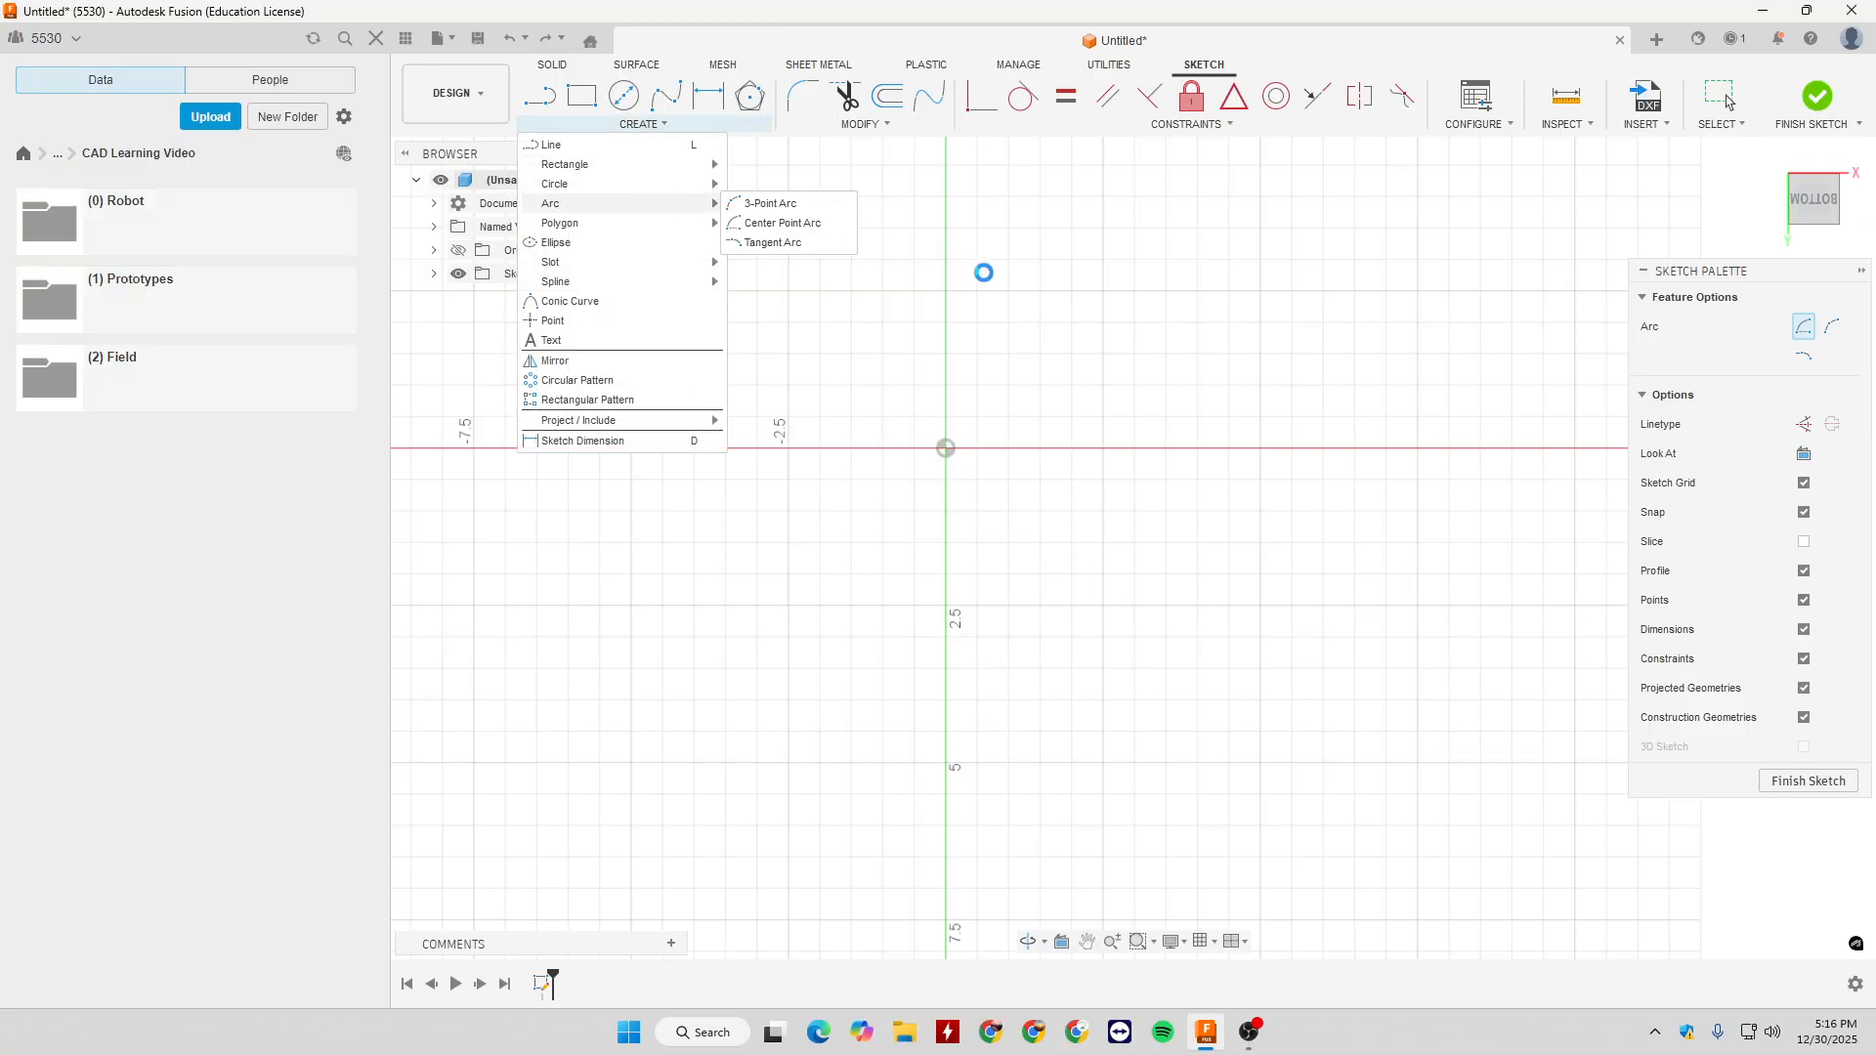
{"action": "key", "text": "Escape"}
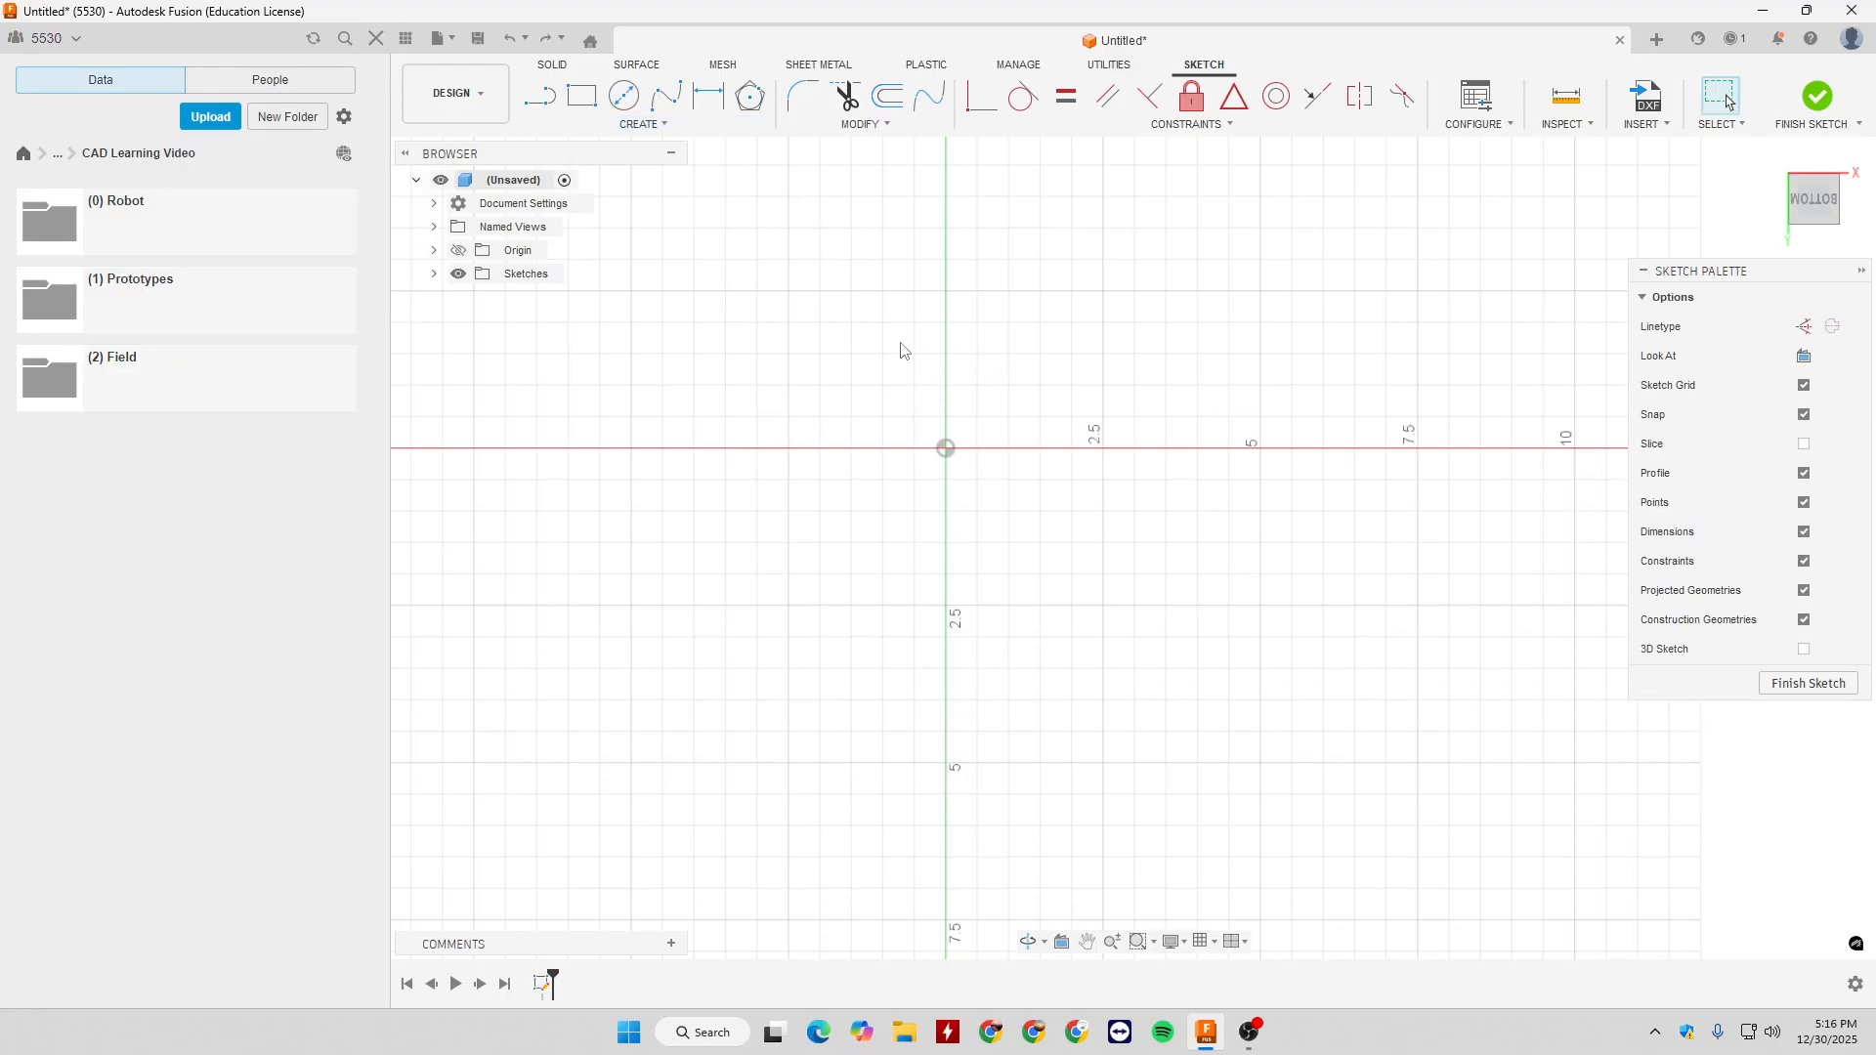
- Draw a 90° Center Point Arc centred on the origin, from about 2 in left on the horizontal axis up to the vertical axis
{"action": "left_click", "coordinate": [625, 127]}
{"action": "mouse_move", "coordinate": [658, 205]}
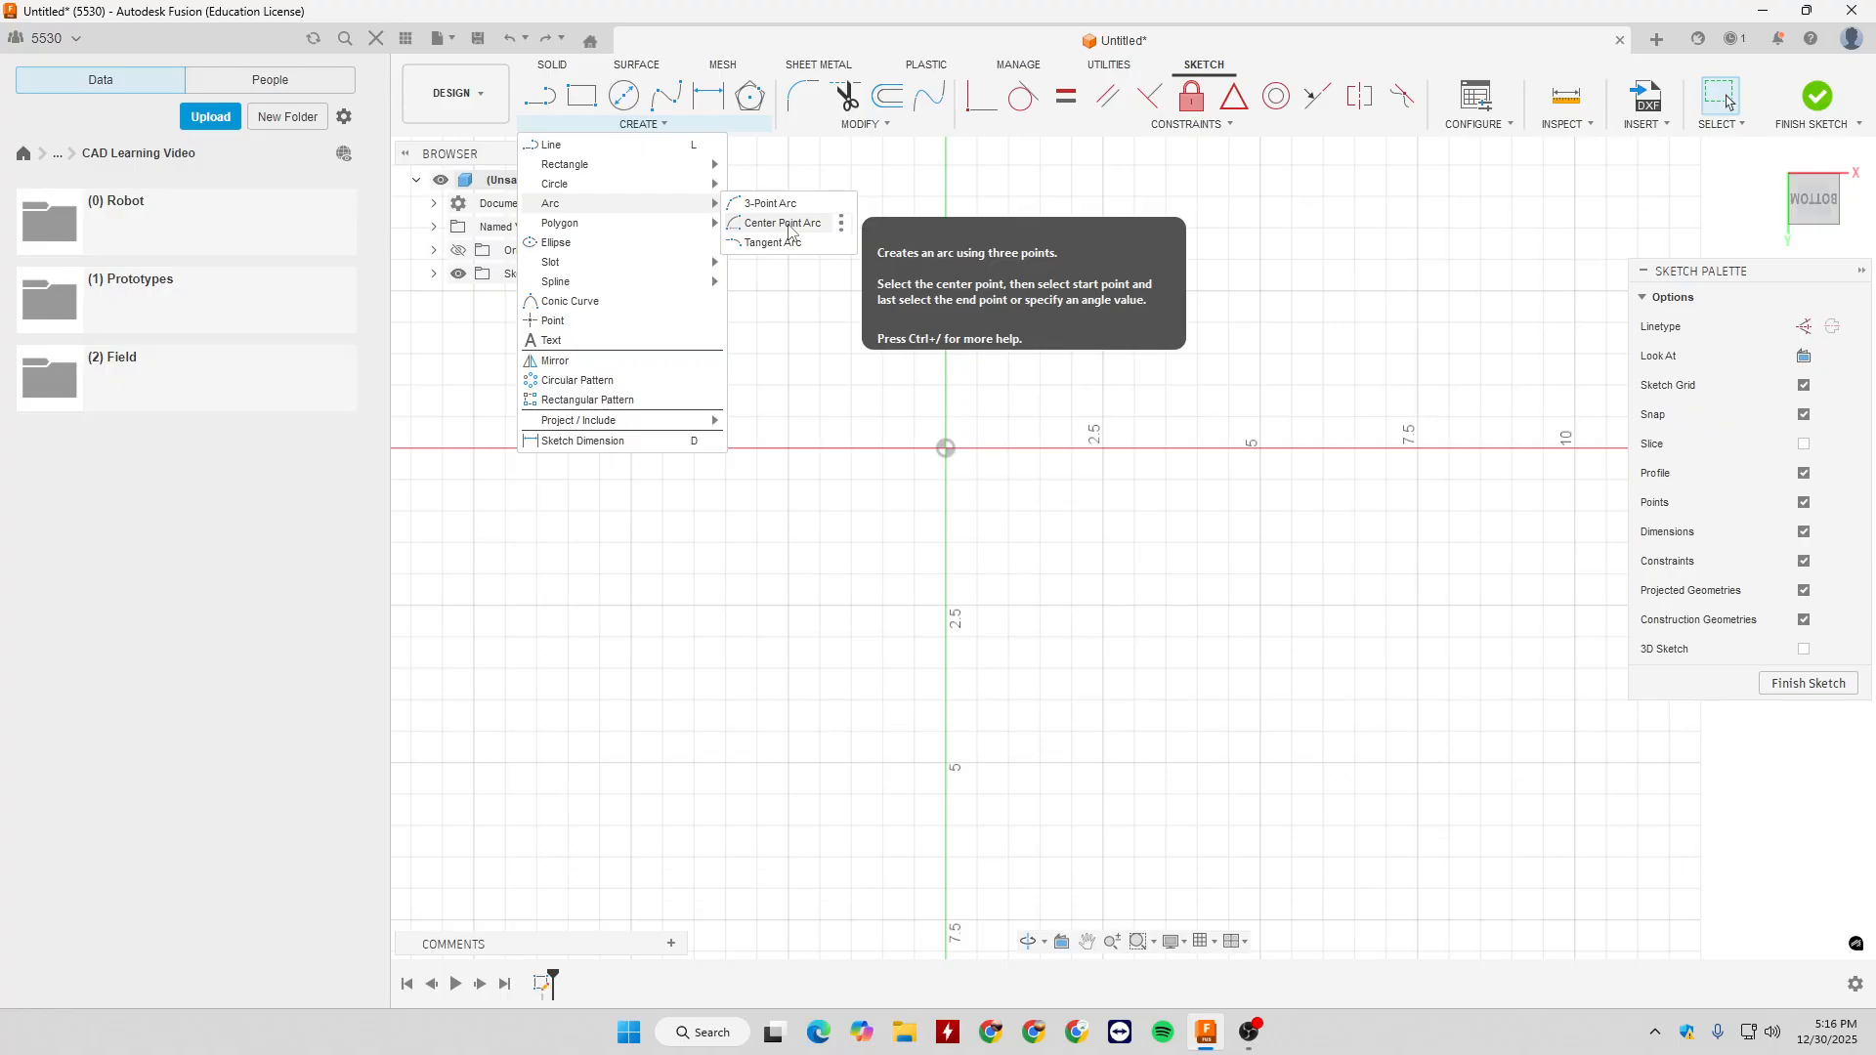
{"action": "left_click", "coordinate": [788, 225]}
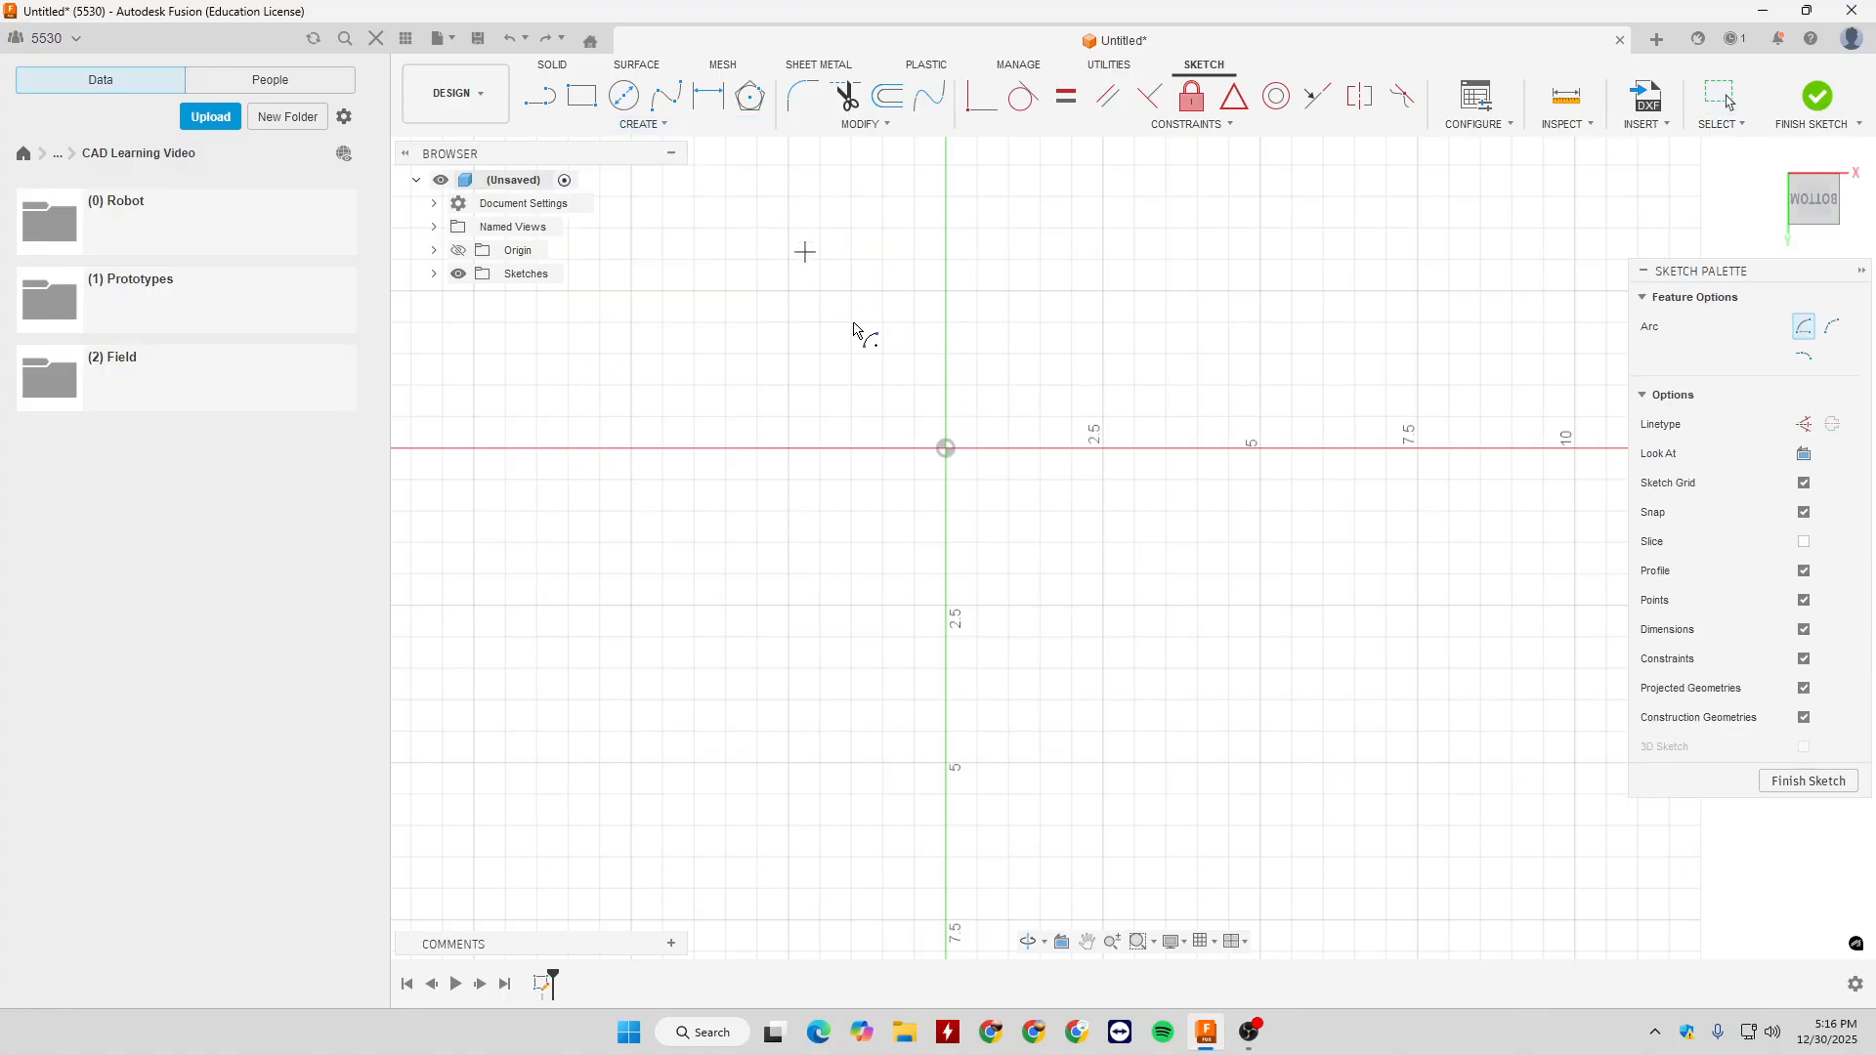
{"action": "left_click", "coordinate": [945, 449]}
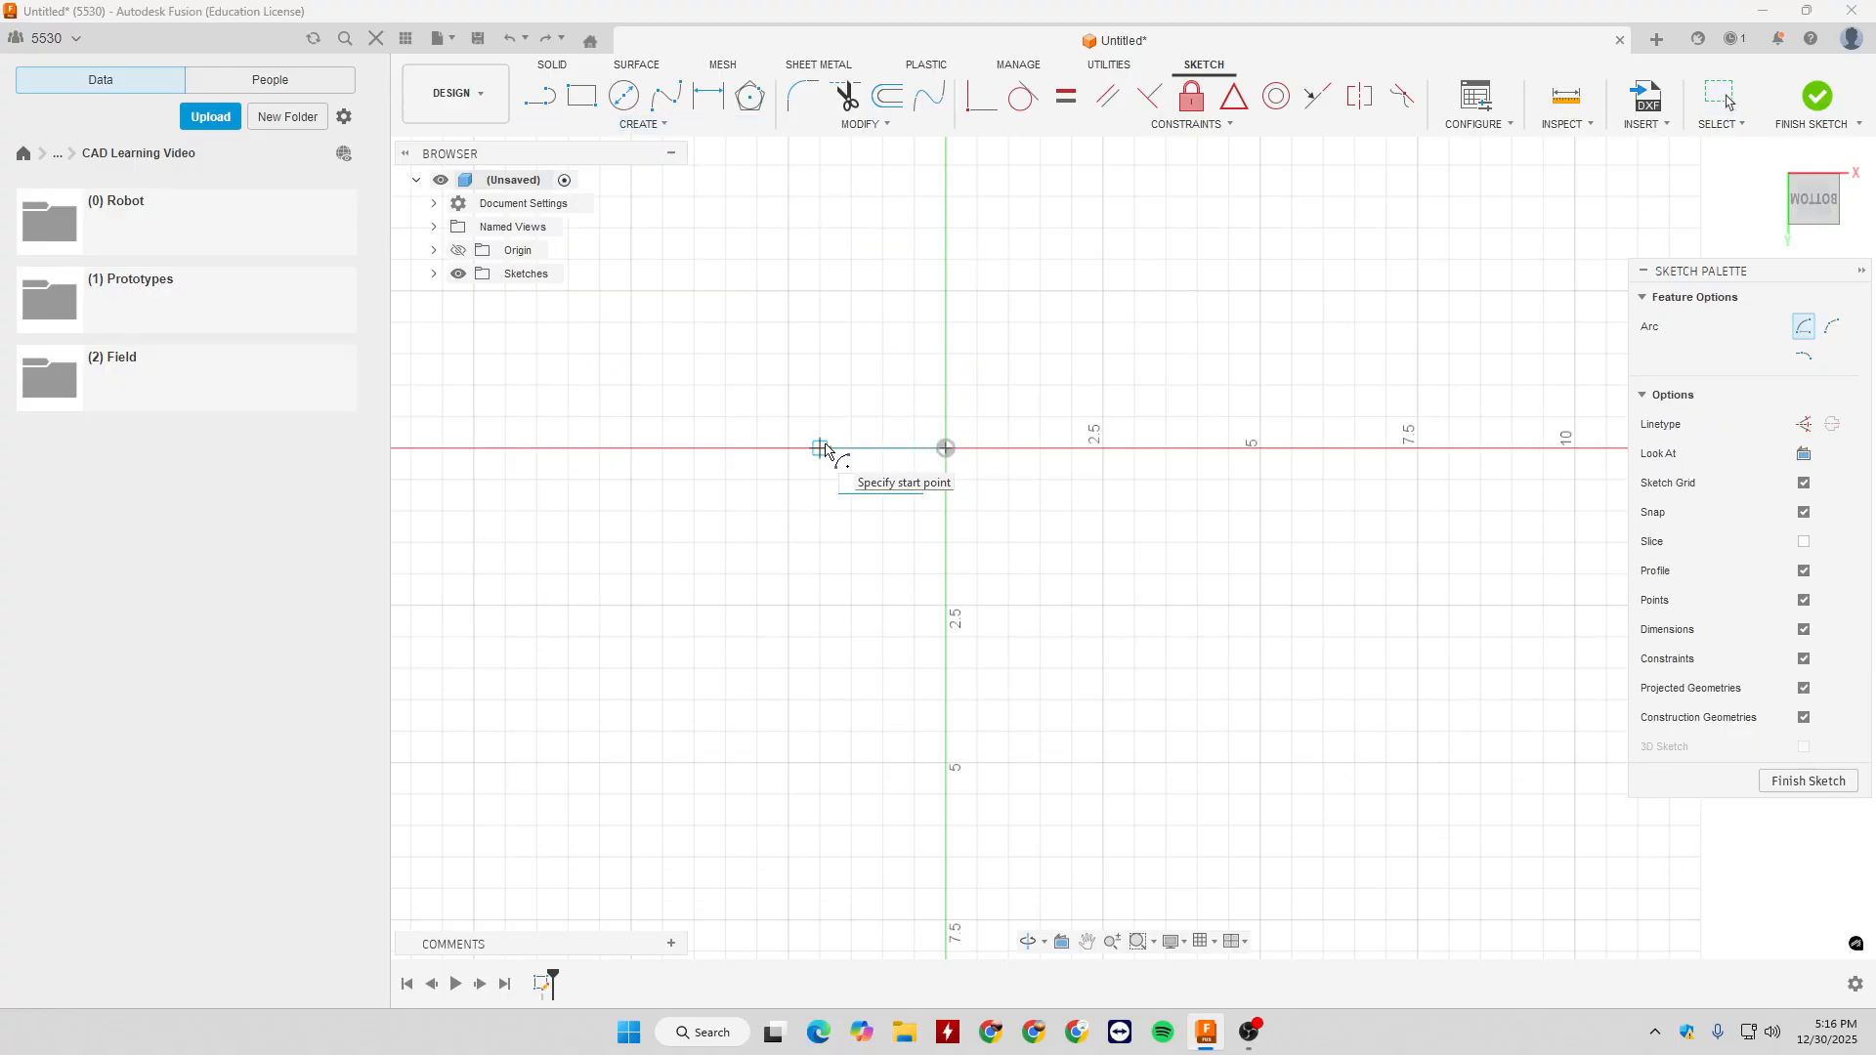
{"action": "left_click", "coordinate": [821, 448]}
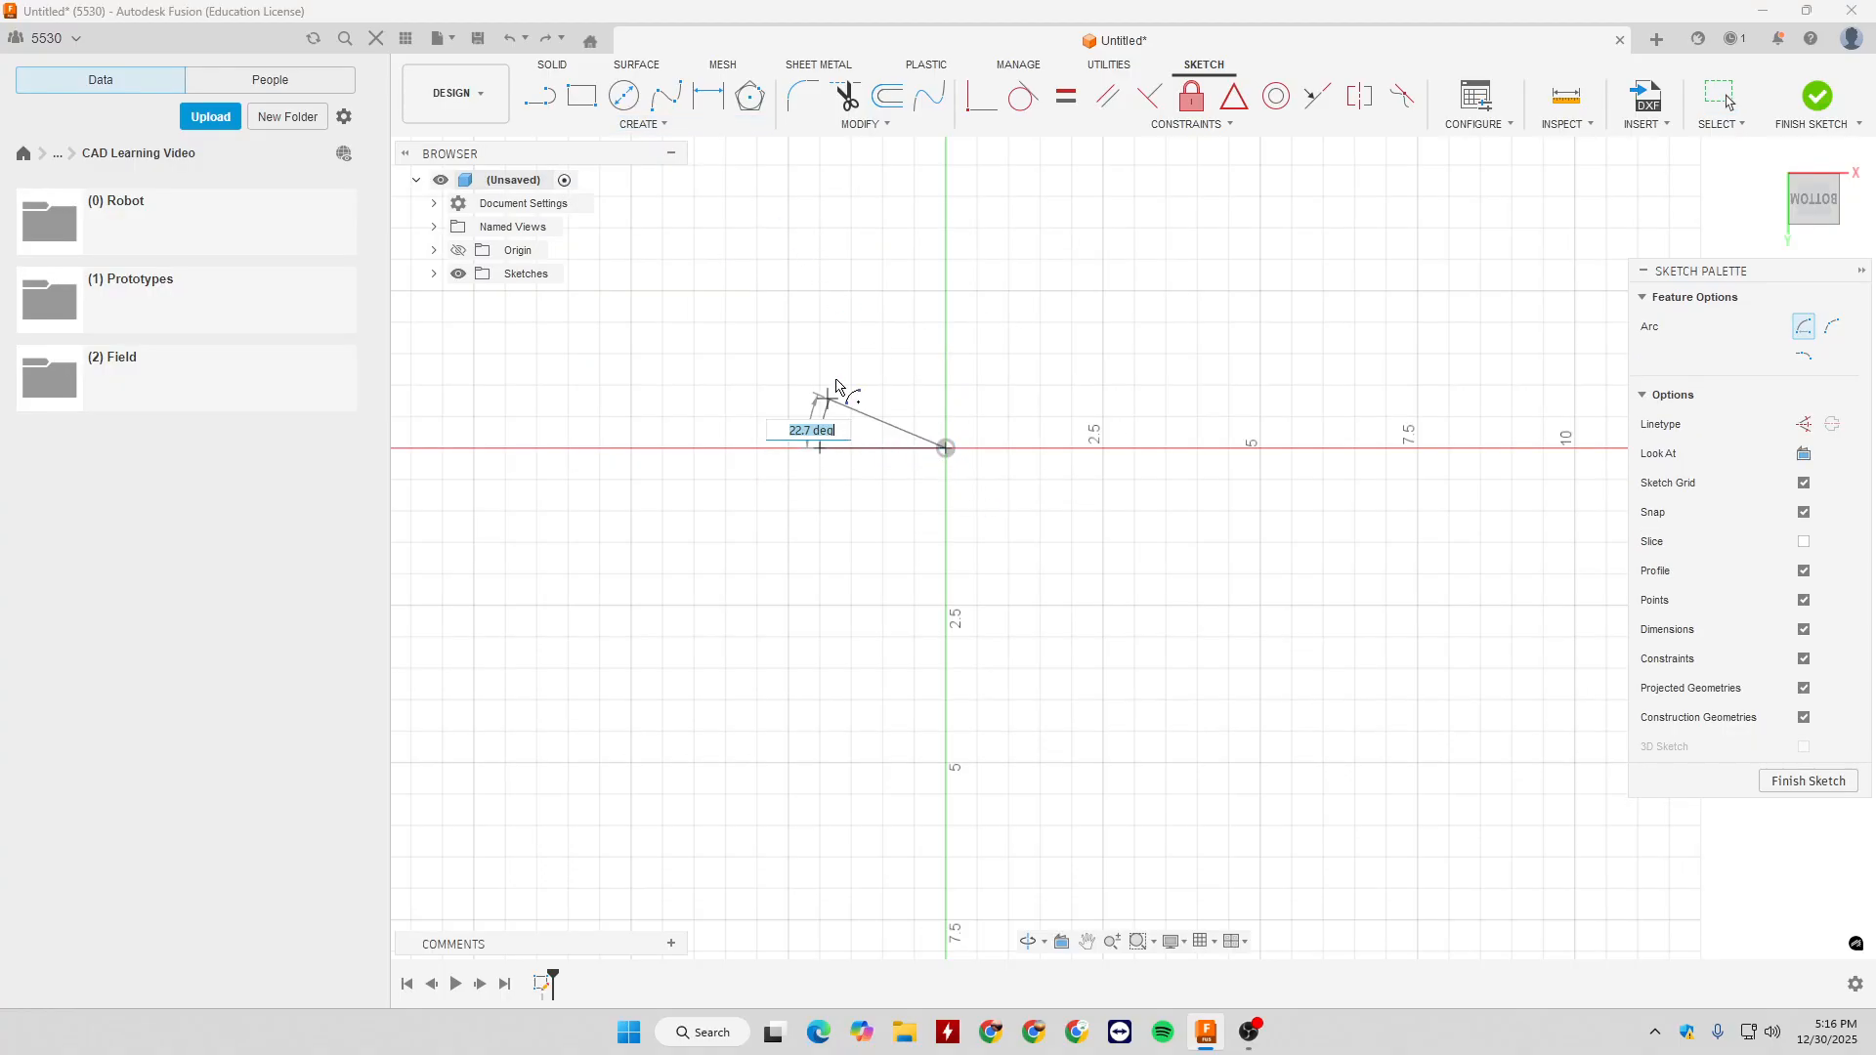
{"action": "left_click", "coordinate": [946, 294]}
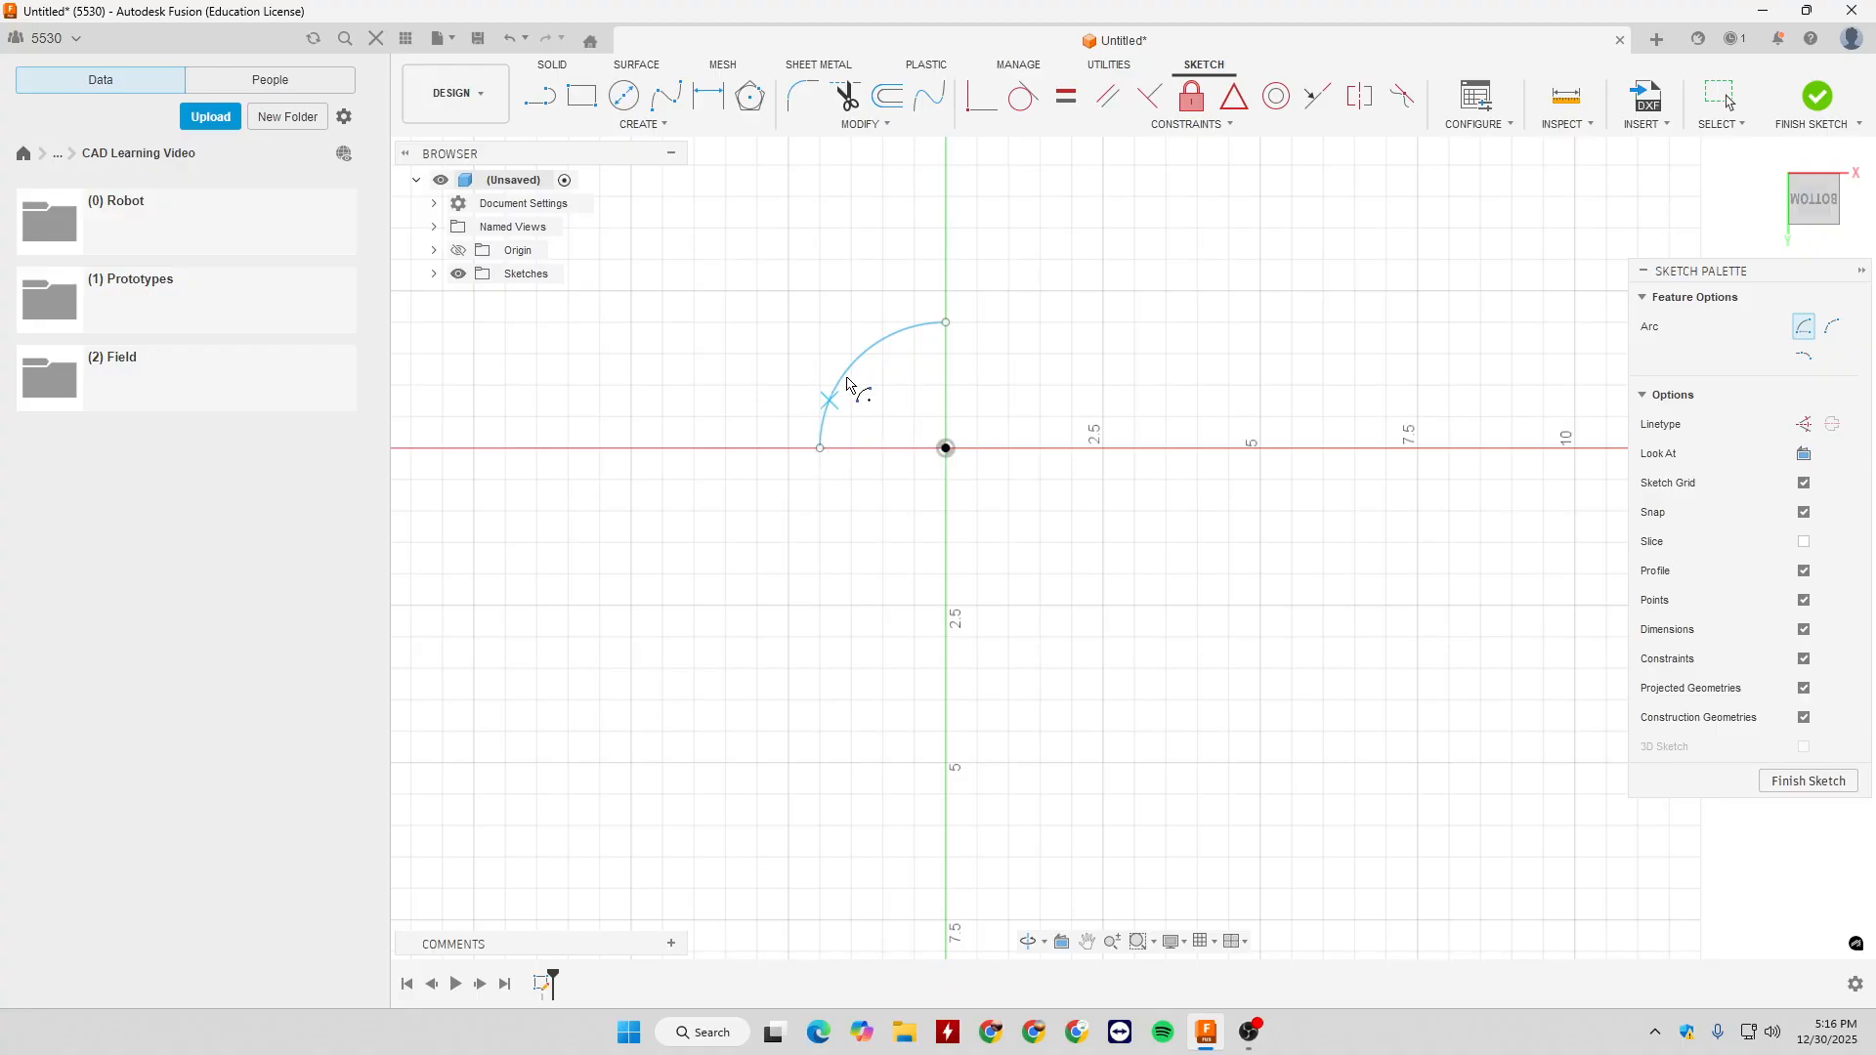
- Add a Tangent Arc from the quarter arc's upper end to the horizontal axis, about 2.5 in right of the origin
{"action": "left_click", "coordinate": [642, 124]}
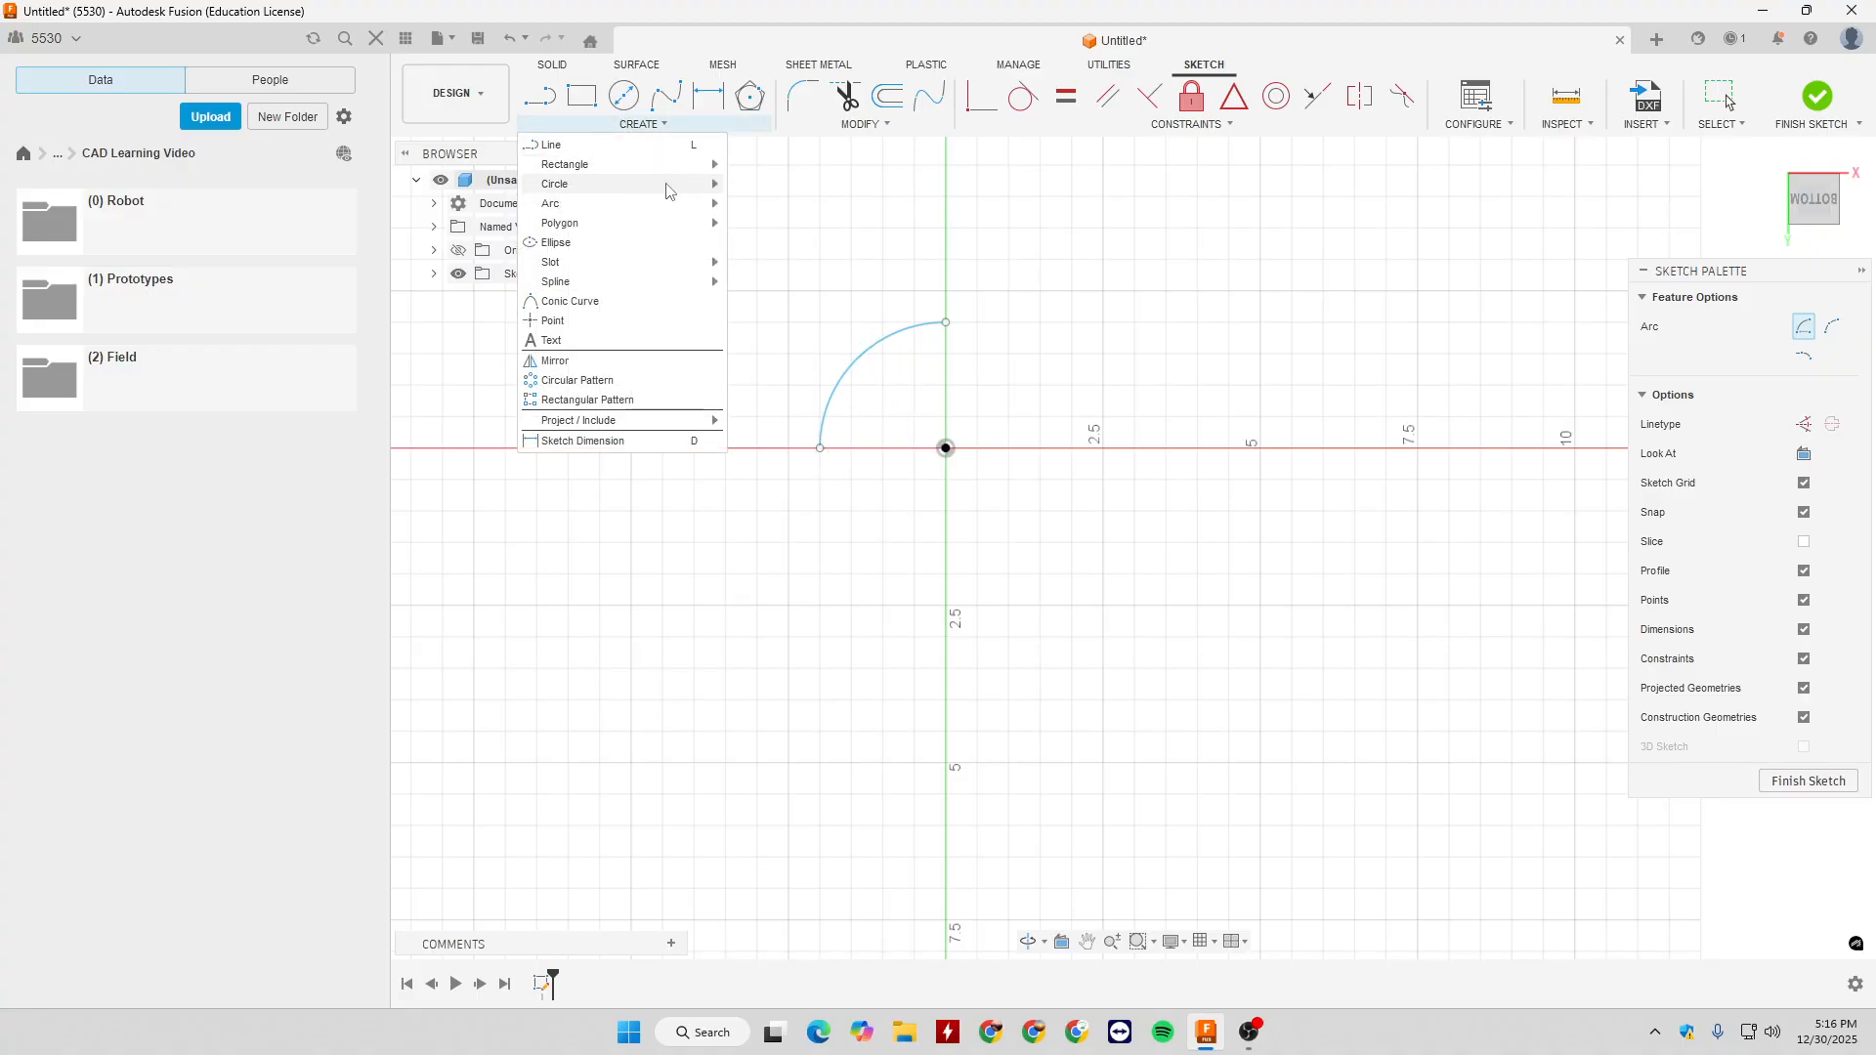
{"action": "mouse_move", "coordinate": [690, 207]}
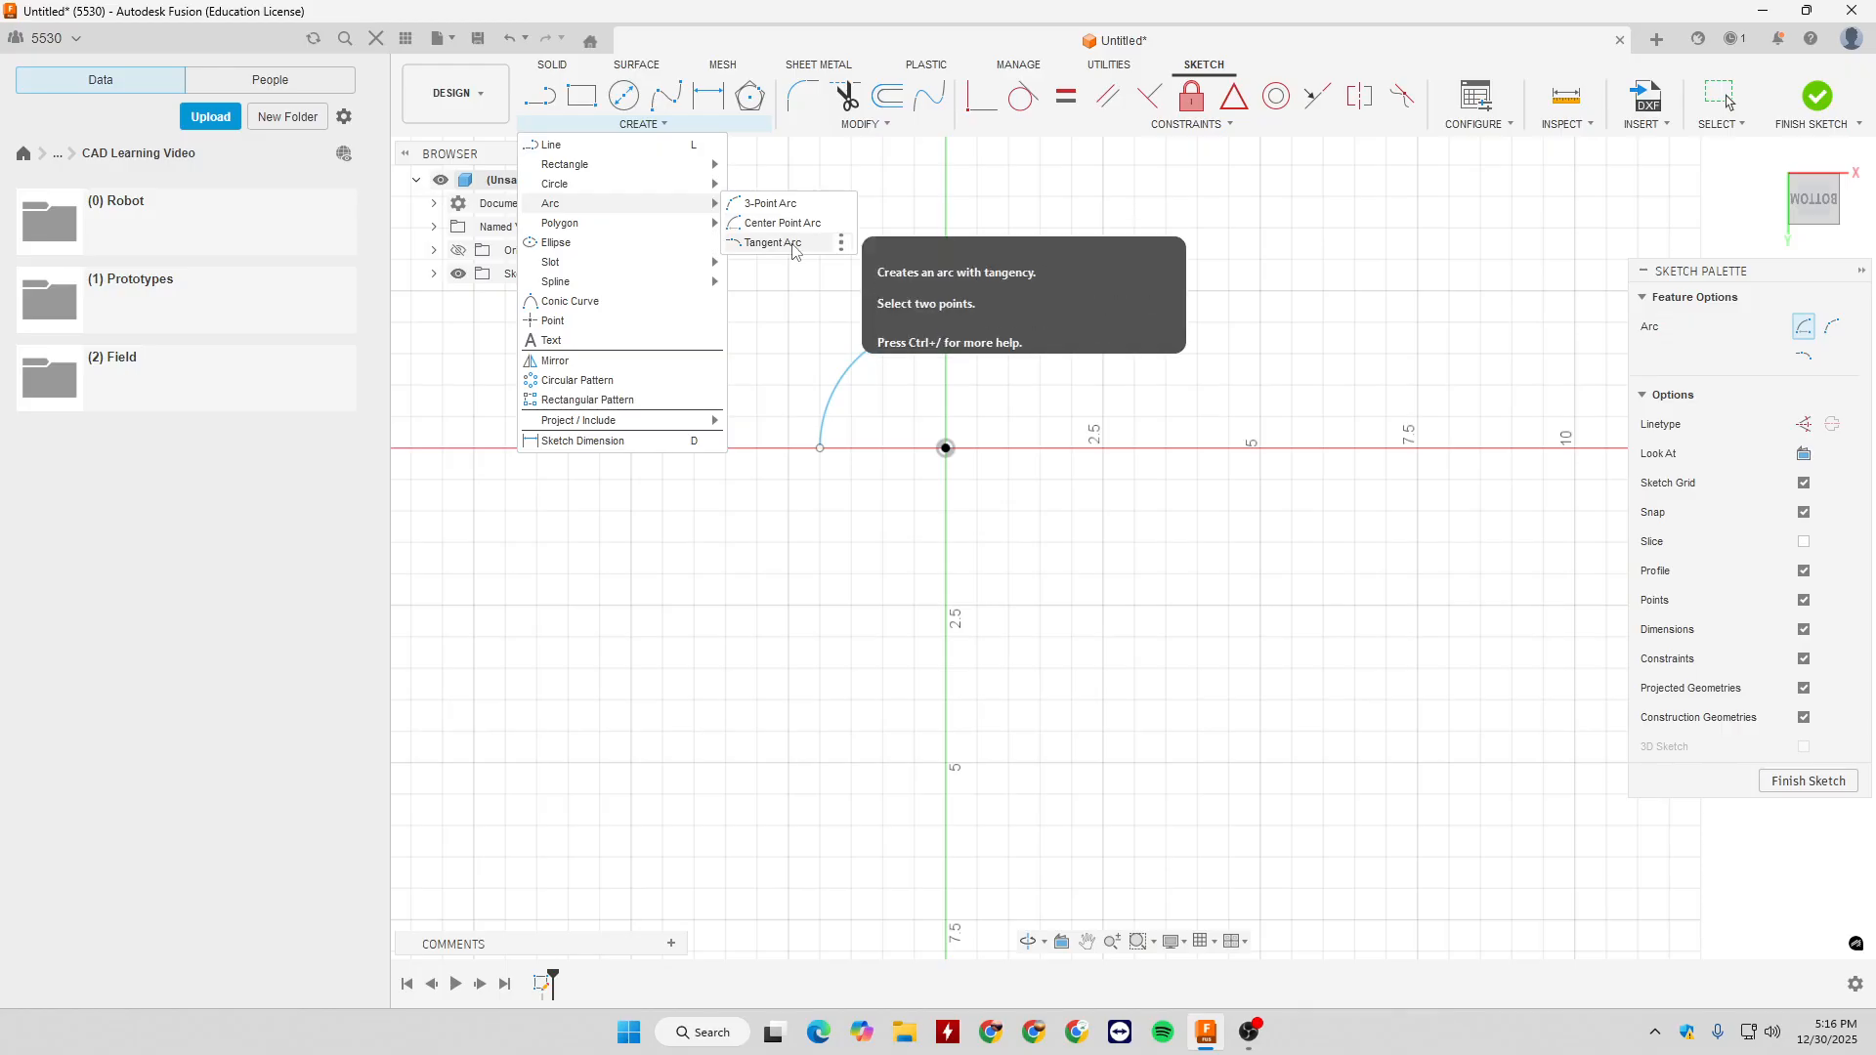
{"action": "left_click", "coordinate": [792, 244]}
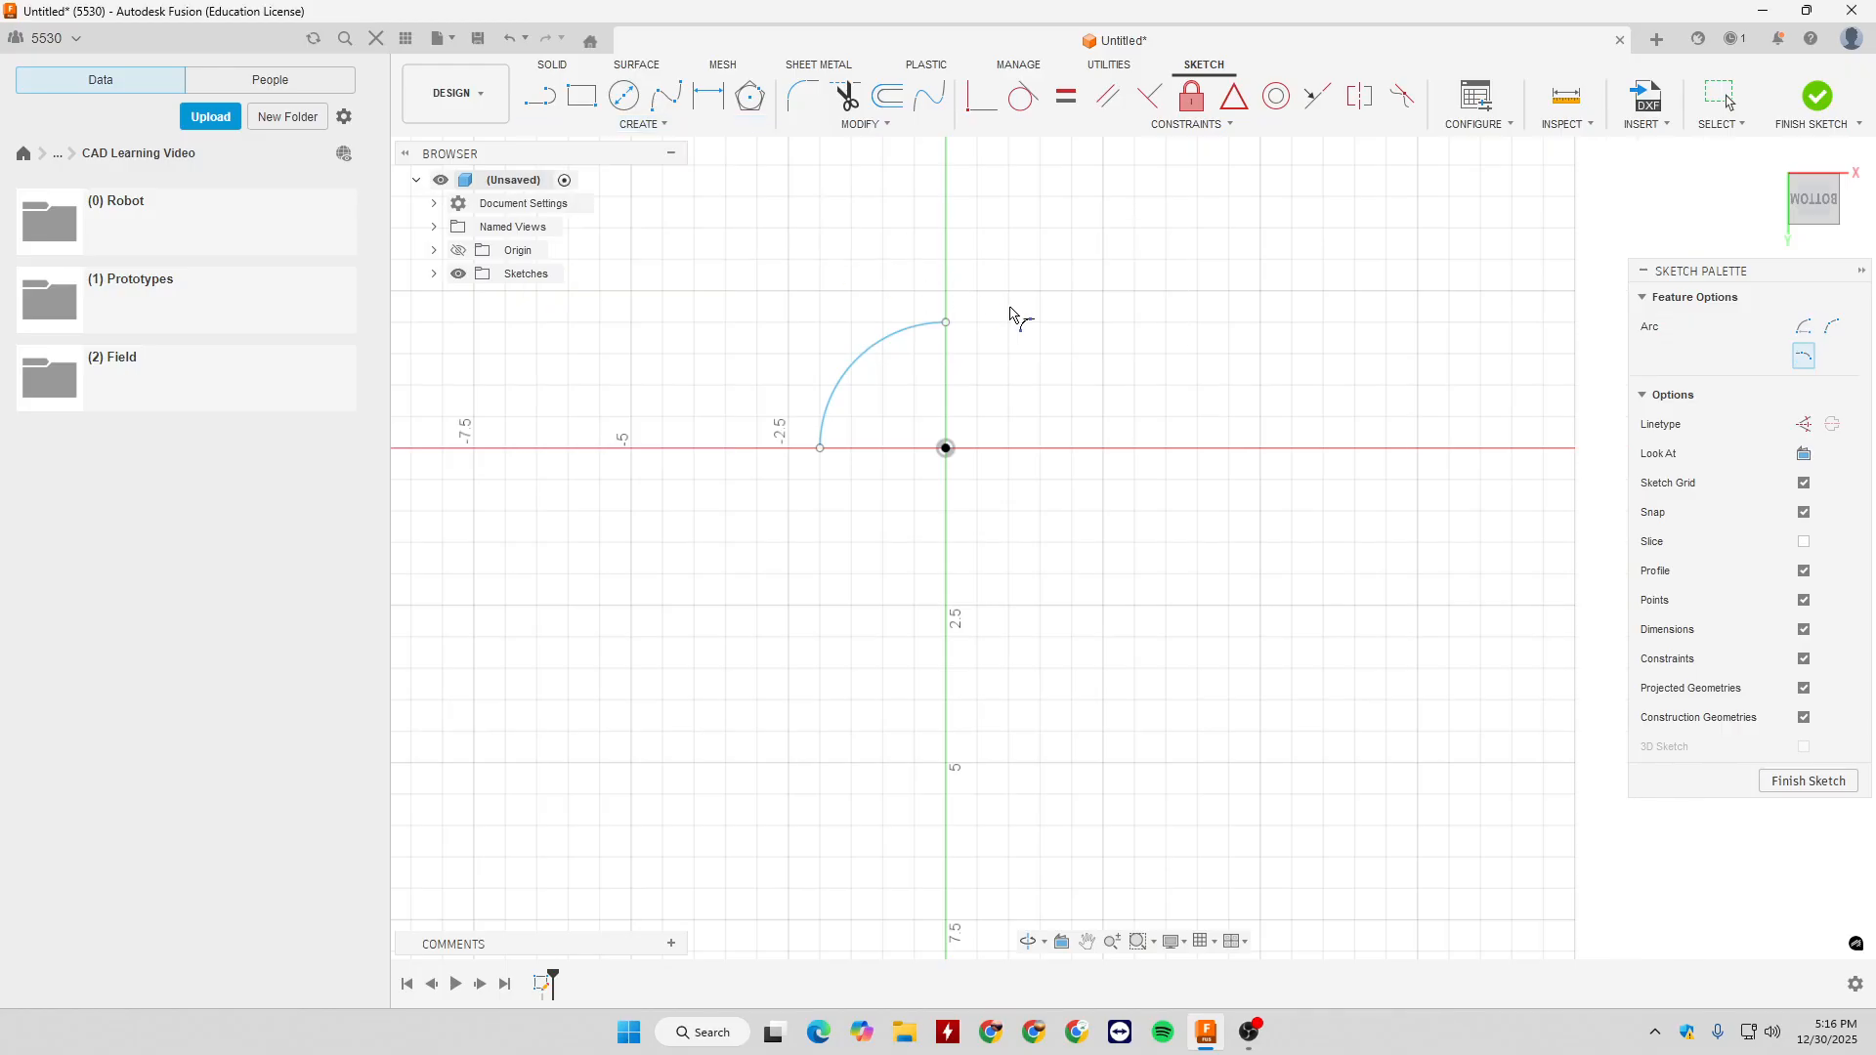
{"action": "left_click", "coordinate": [946, 324]}
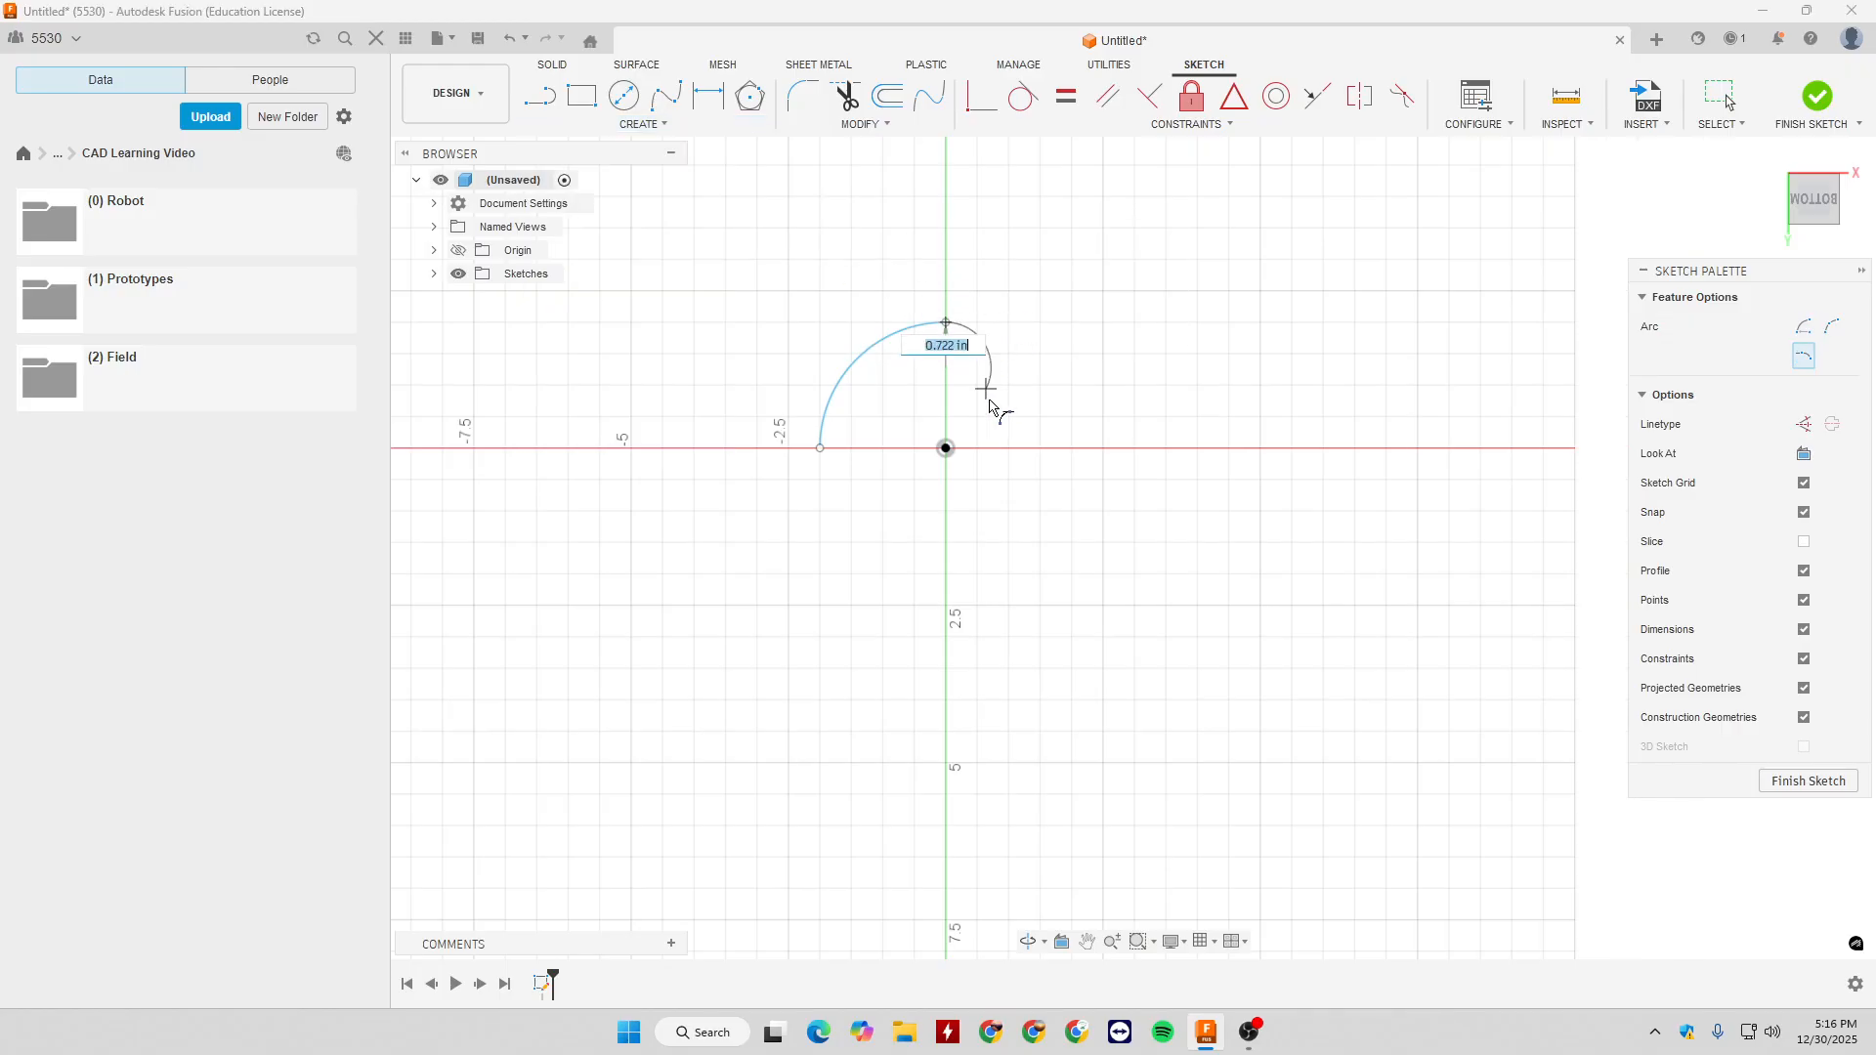
{"action": "left_click", "coordinate": [1105, 449]}
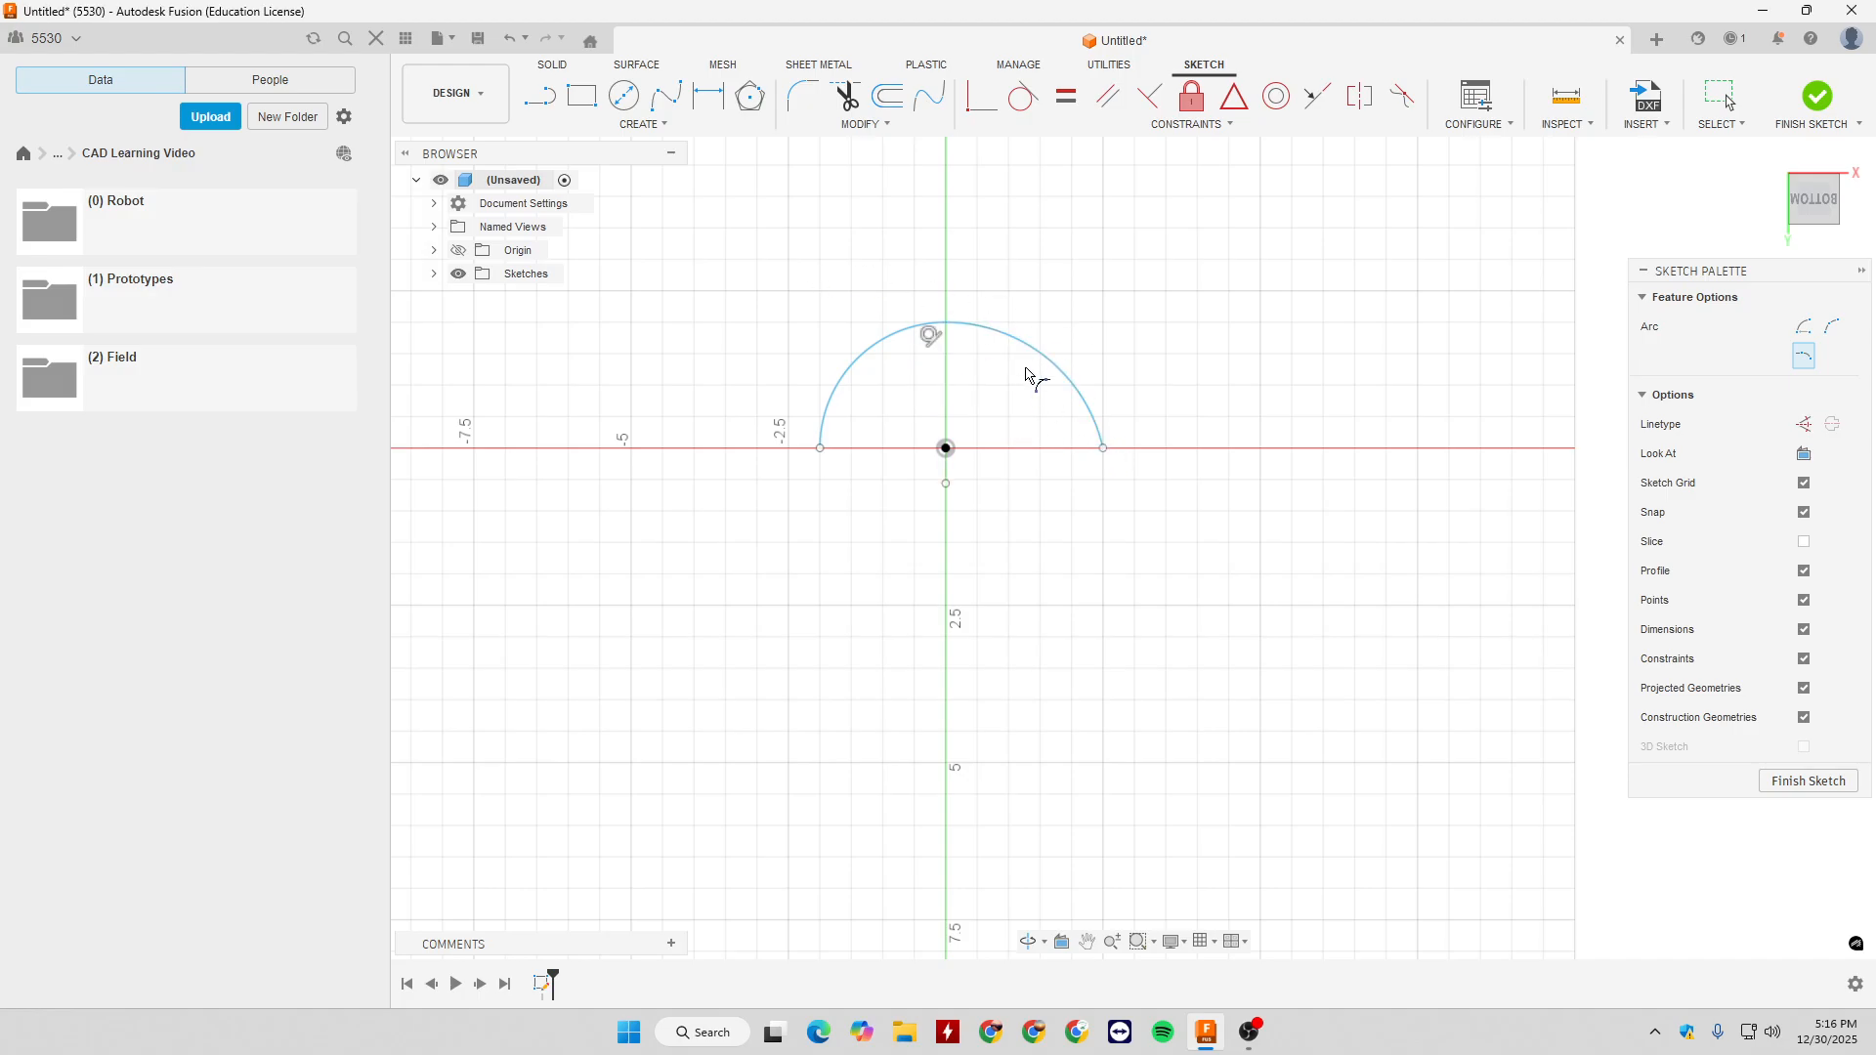
{"action": "key", "text": "Escape"}
- Reshape the tangent arc by moving its curve and centre point, and delete both arcs
{"action": "mouse_move", "coordinate": [1028, 375]}
{"action": "left_mouse_down"}
{"action": "mouse_move", "coordinate": [980, 402]}
{"action": "mouse_move", "coordinate": [1081, 377]}
{"action": "mouse_move", "coordinate": [1110, 390]}
{"action": "mouse_move", "coordinate": [998, 364]}
{"action": "mouse_move", "coordinate": [973, 395]}
{"action": "mouse_move", "coordinate": [1089, 375]}
{"action": "mouse_move", "coordinate": [1005, 377]}
{"action": "mouse_move", "coordinate": [1068, 390]}
{"action": "mouse_move", "coordinate": [998, 360]}
{"action": "left_mouse_up"}
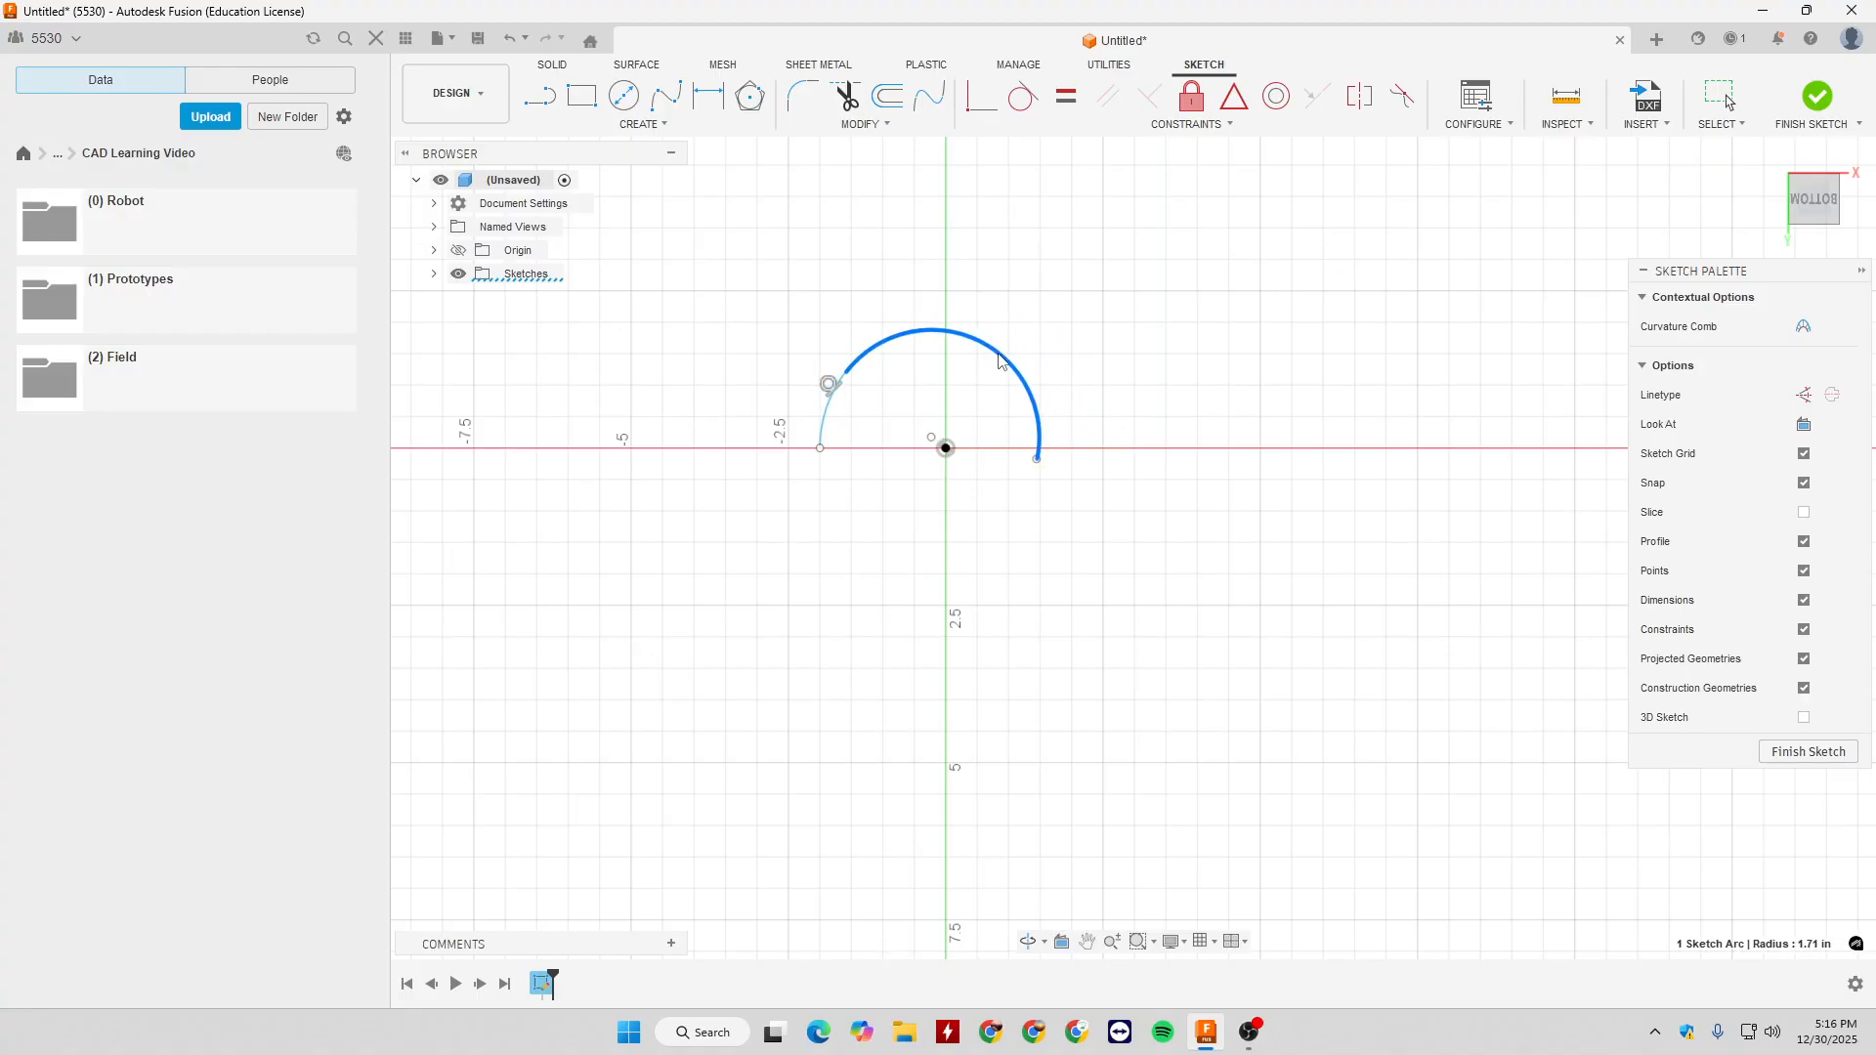
{"action": "left_click_drag", "start_coordinate": [931, 437], "coordinate": [875, 410]}
{"action": "key", "text": "Delete"}
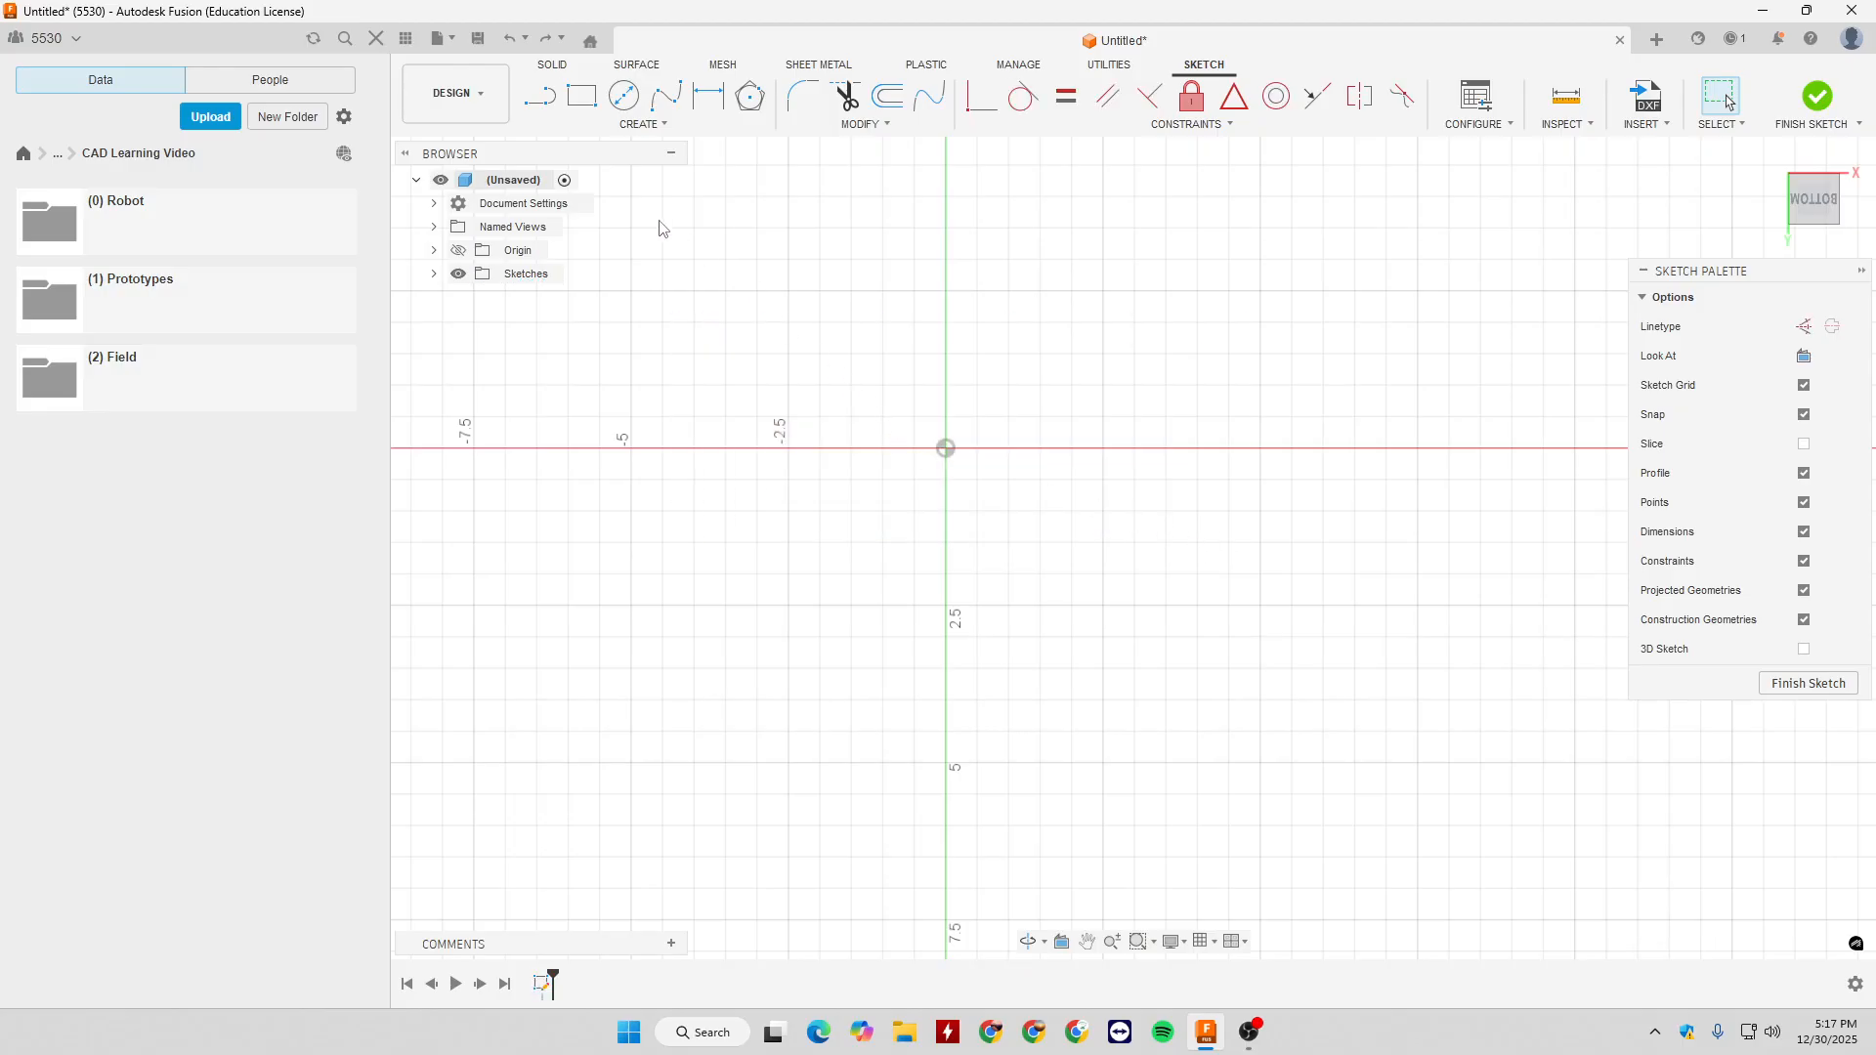
{"action": "left_click", "coordinate": [625, 124]}
{"action": "mouse_move", "coordinate": [616, 208]}
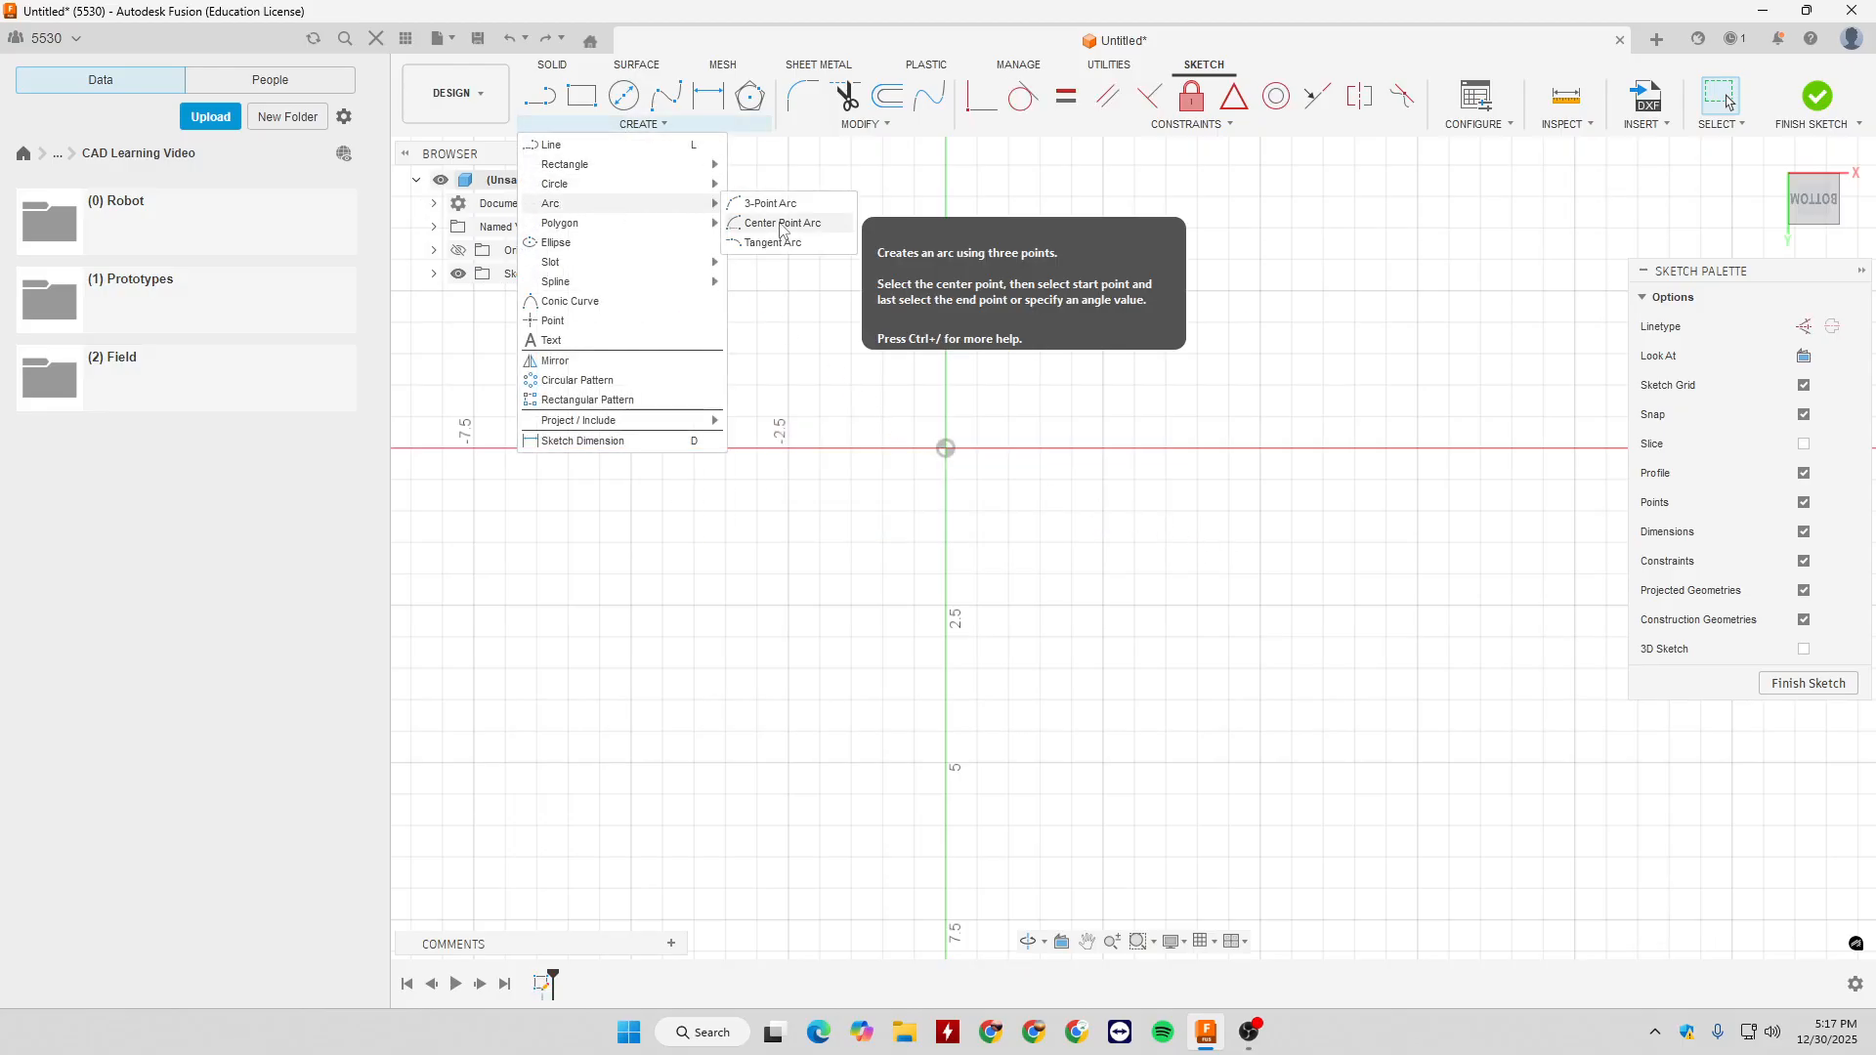
{"action": "left_click", "coordinate": [774, 242]}
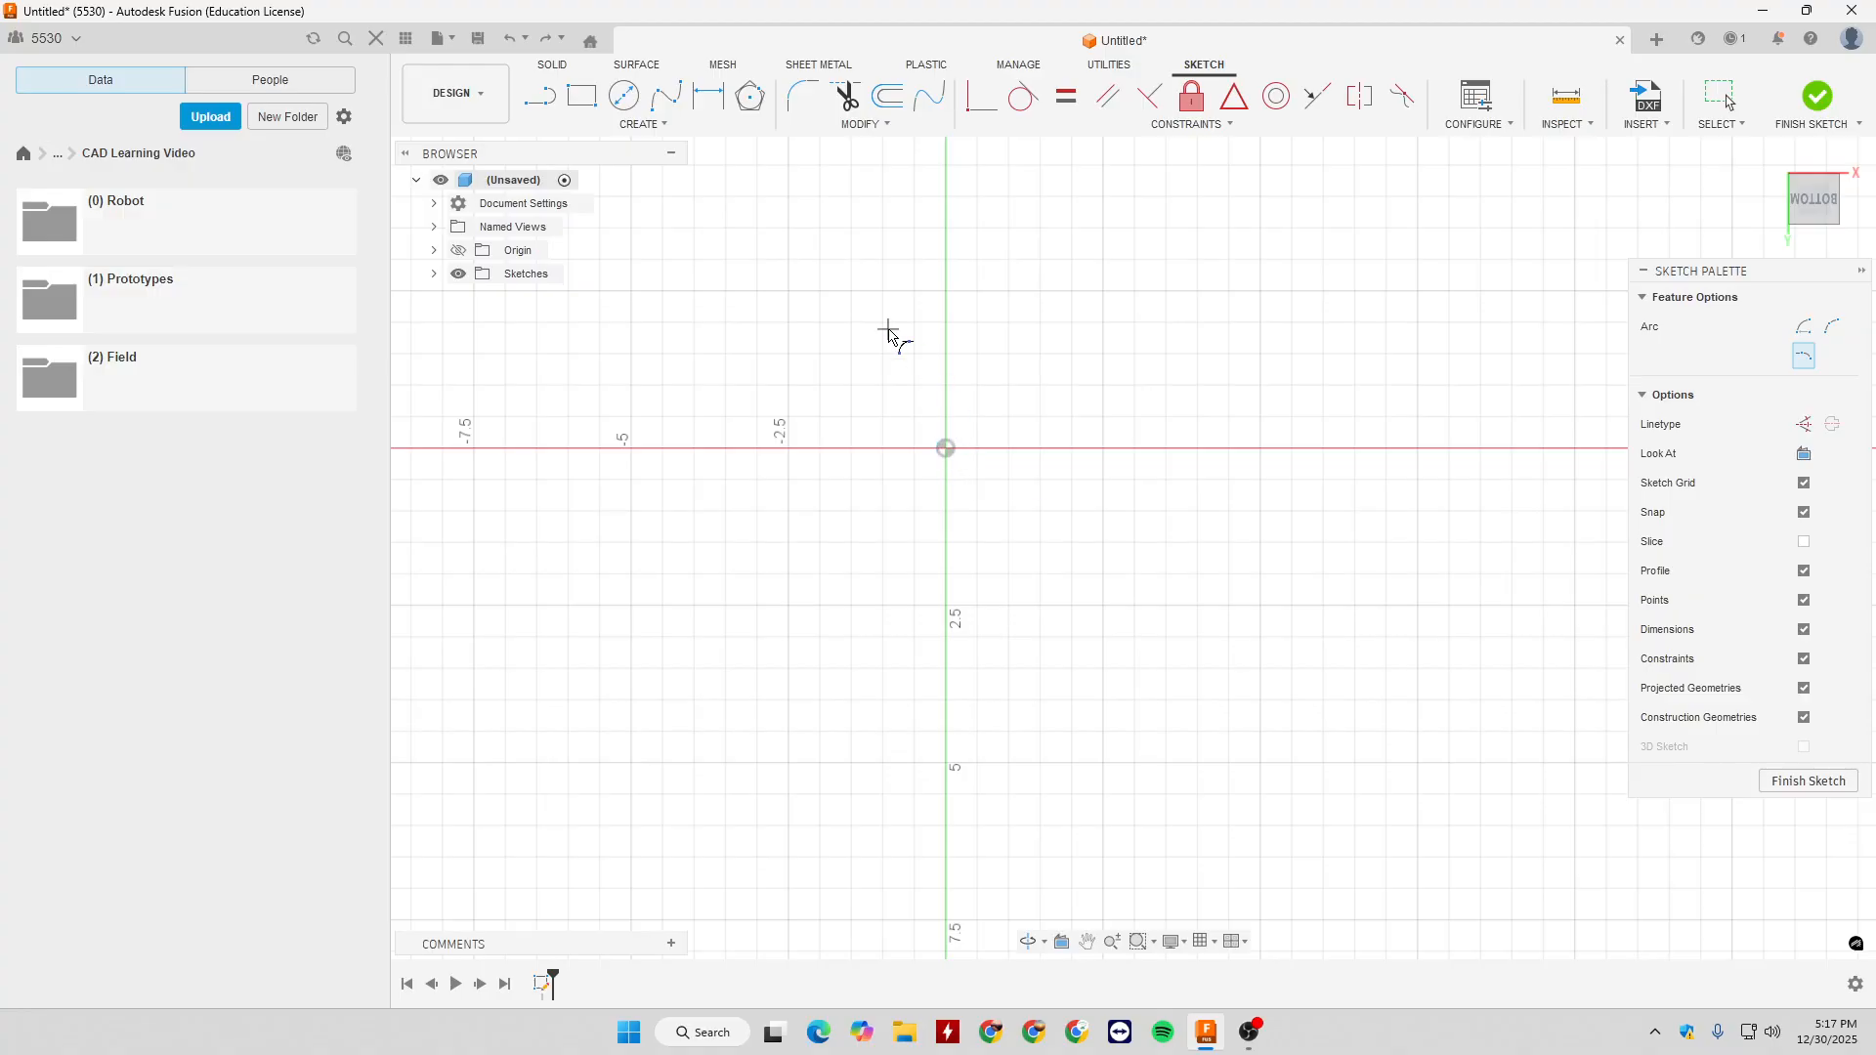
{"action": "key", "text": "Escape"}
{"action": "key", "text": "p"}
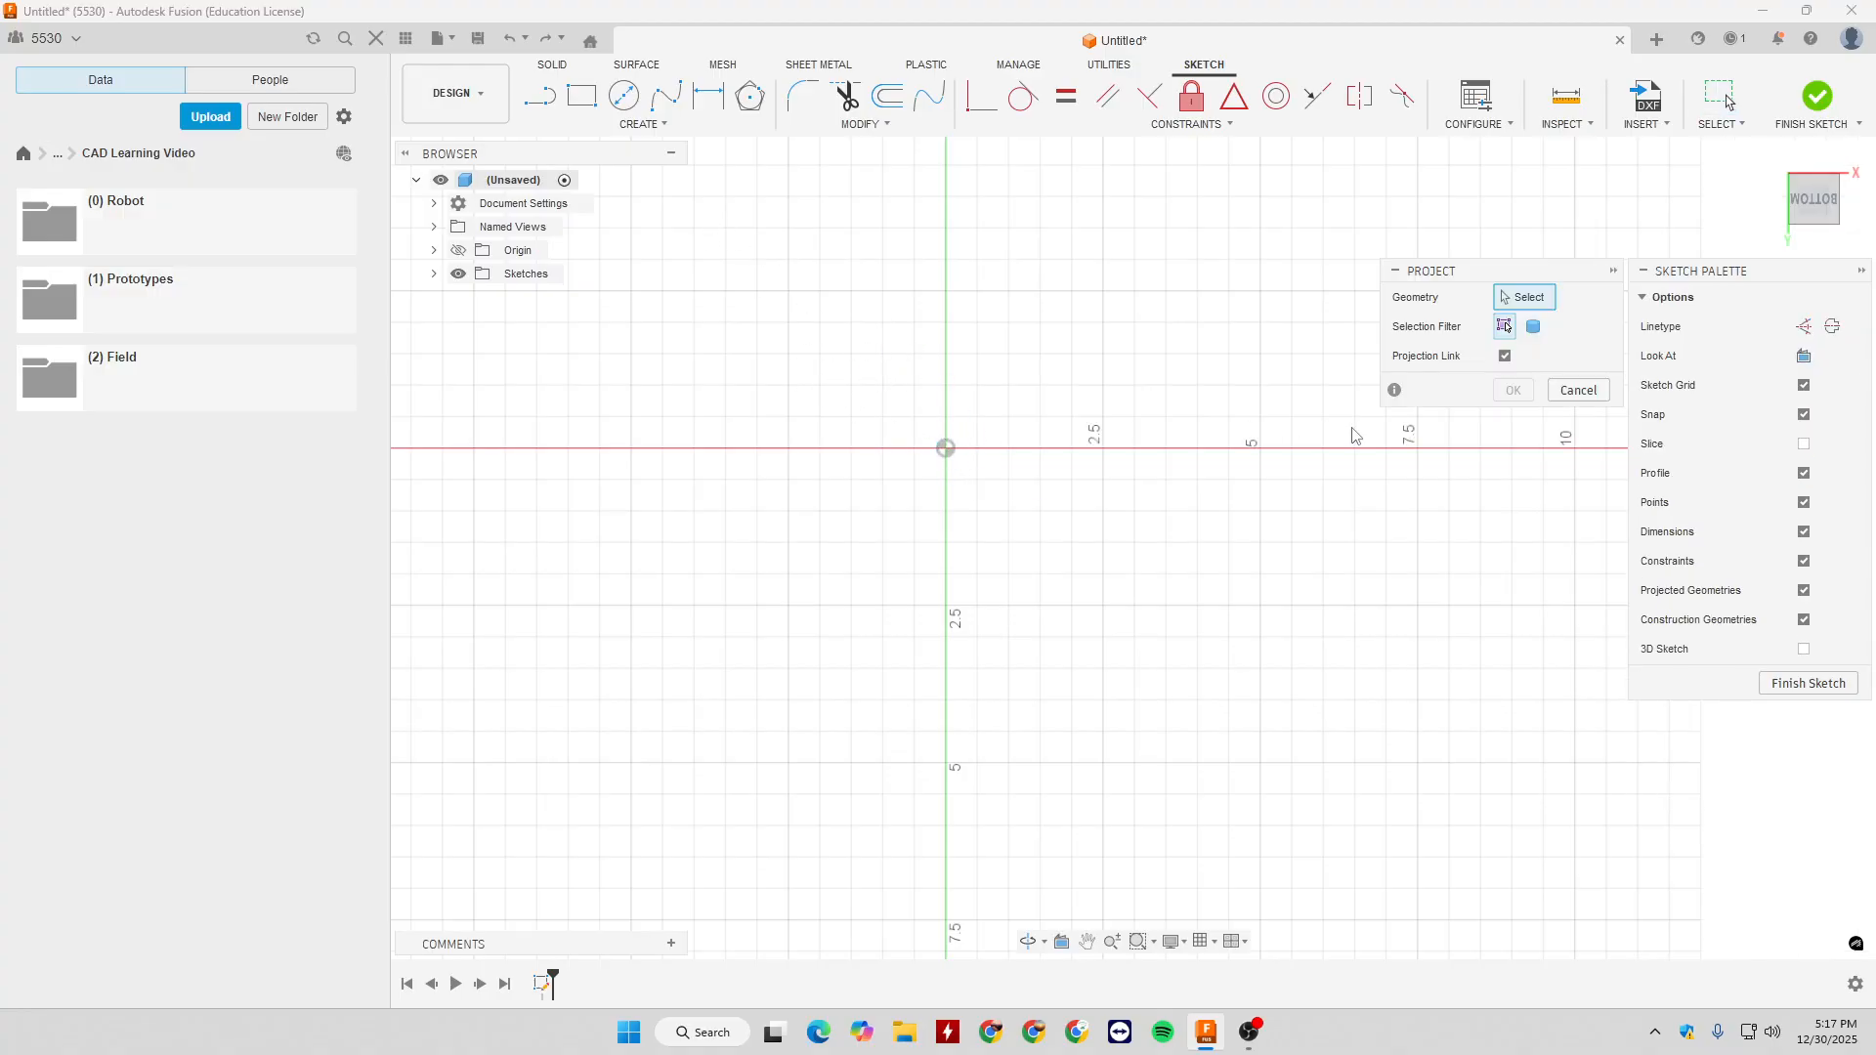
{"action": "left_click", "coordinate": [1578, 391]}
- Draw a freehand slanted line from the origin up and to the right
{"action": "key", "text": "l"}
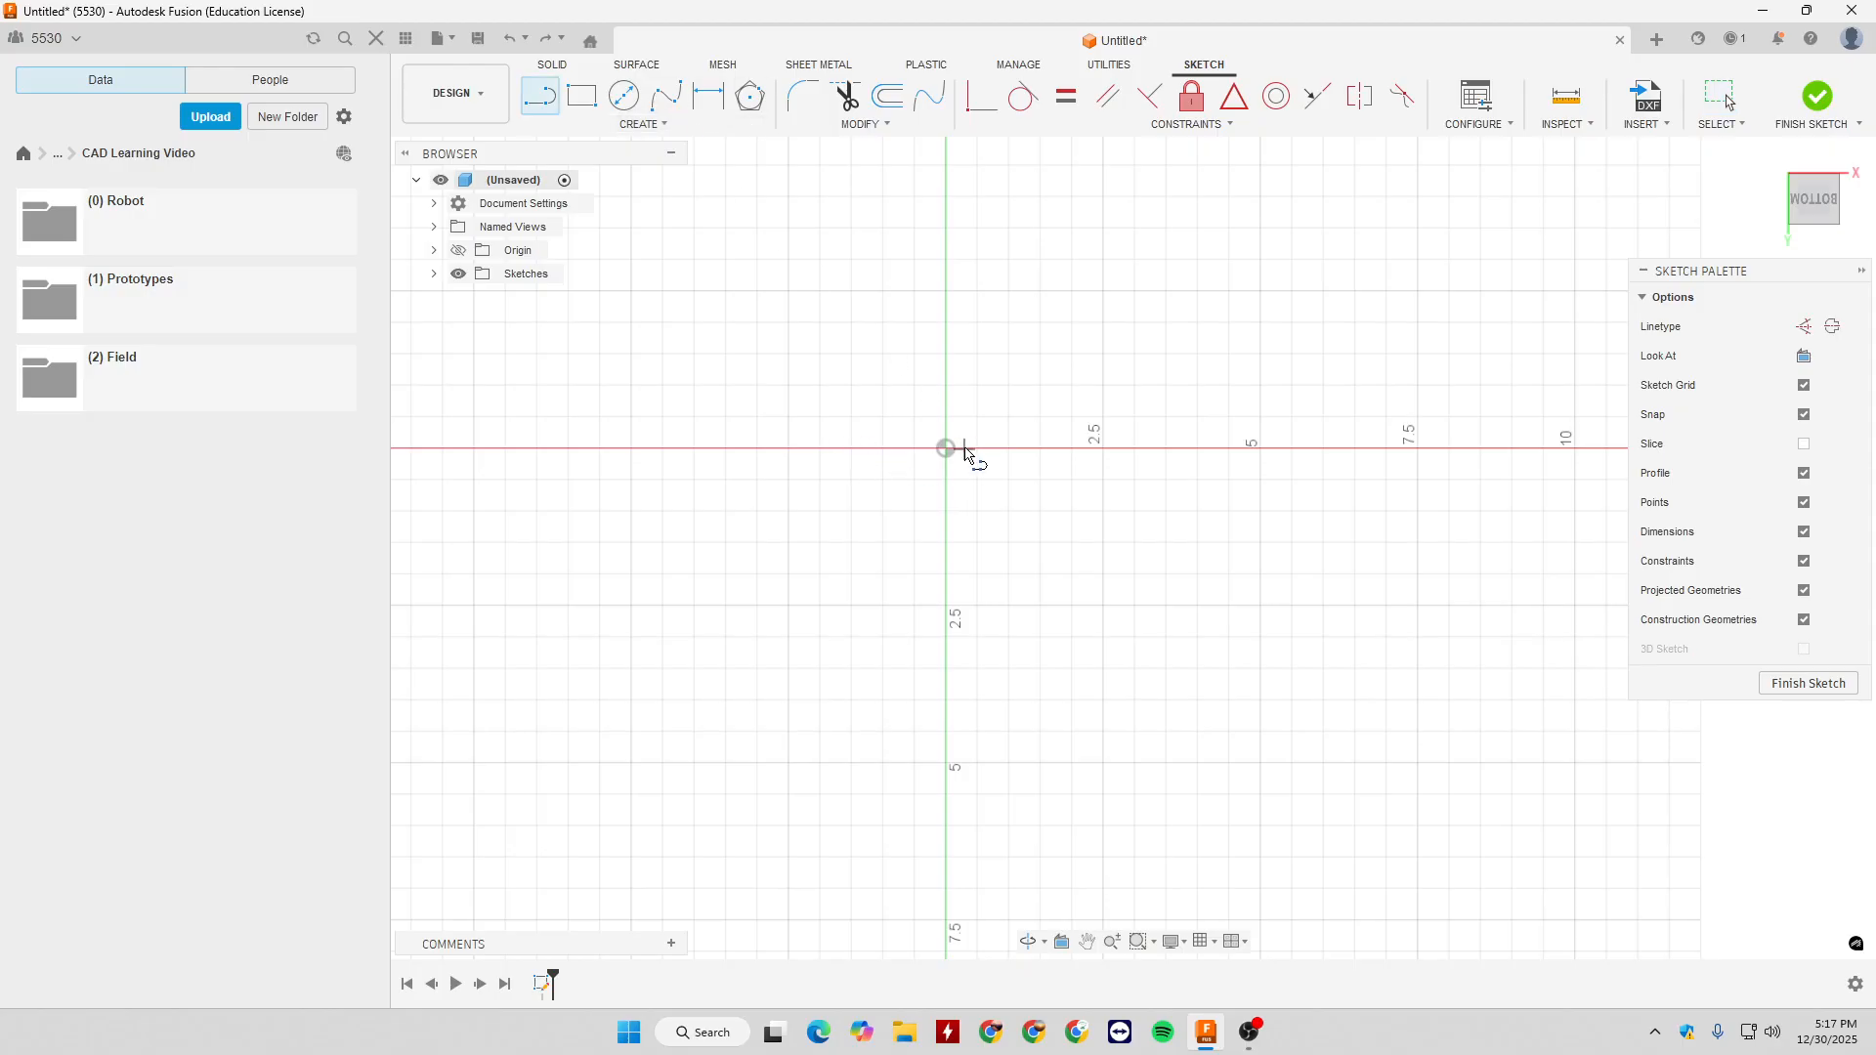
{"action": "left_click", "coordinate": [947, 448]}
{"action": "left_click", "coordinate": [1129, 331]}
{"action": "key", "text": "Escape"}
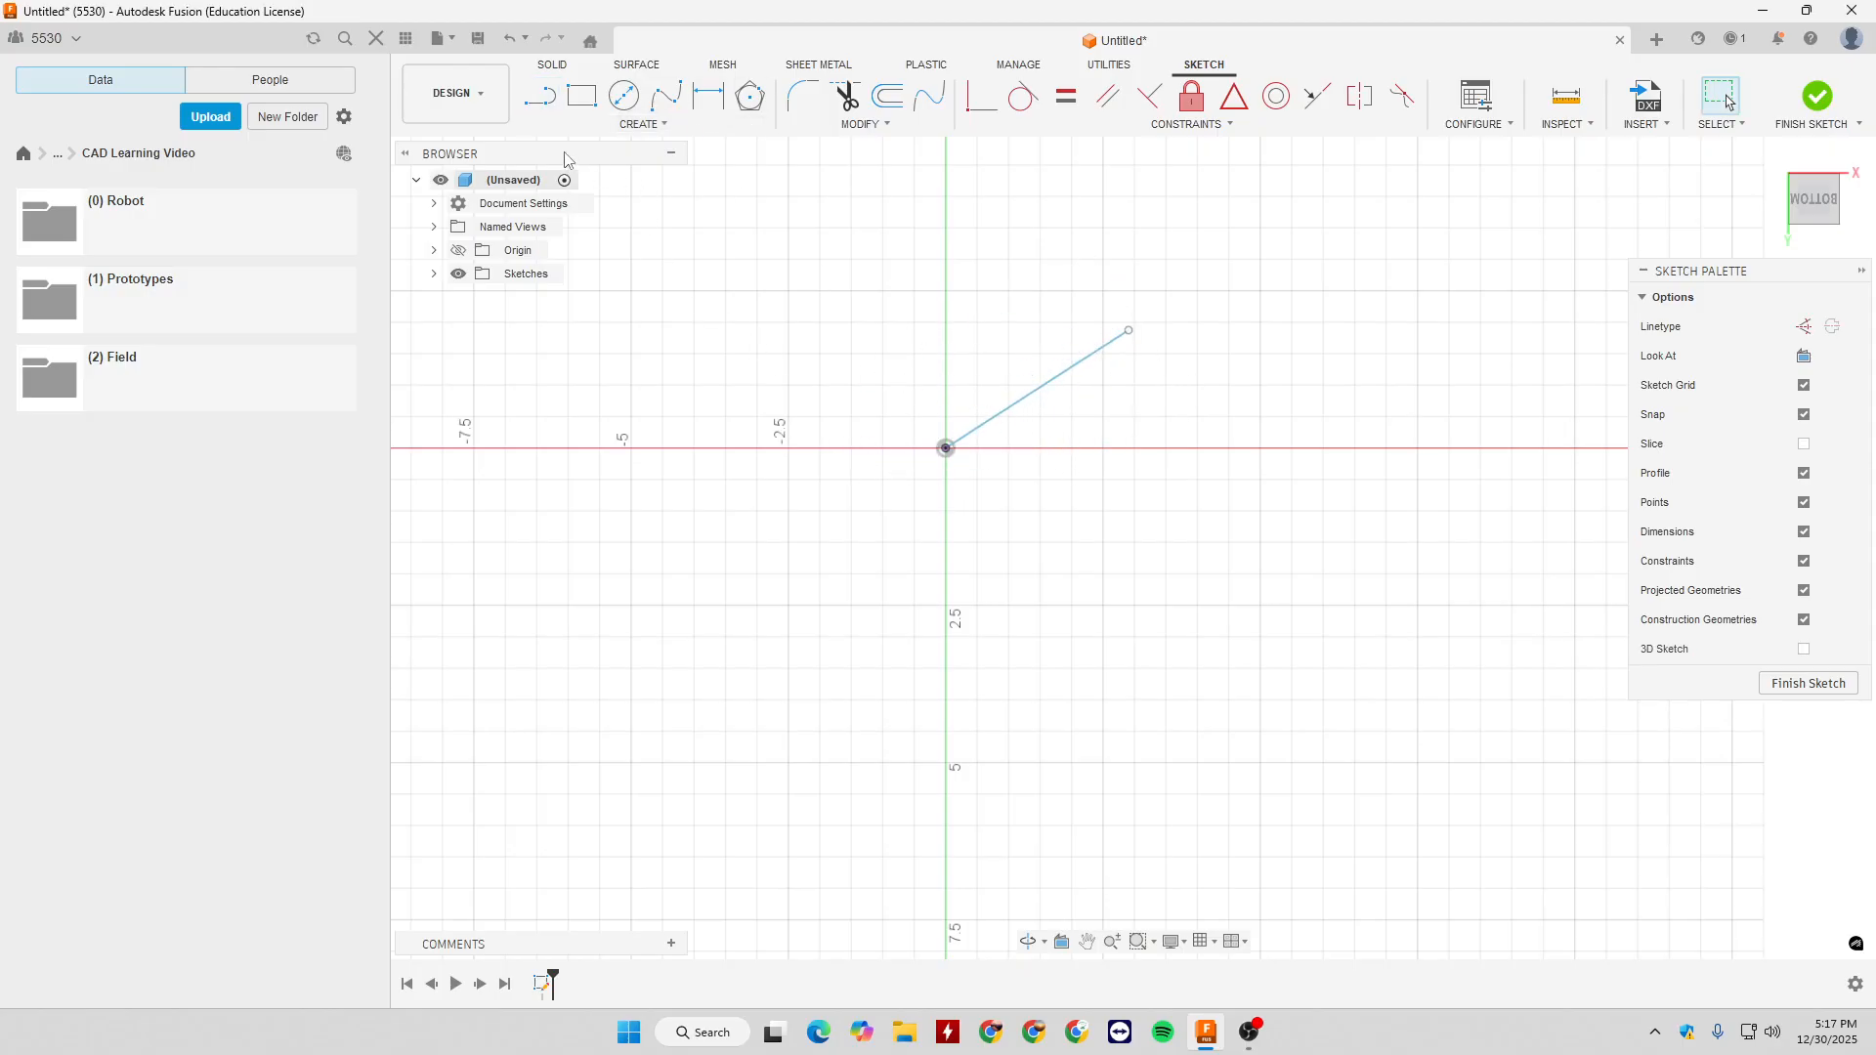
- Draw a Tangent Arc from the slanted line's upper end to the horizontal axis, about 5 in right of the origin
{"action": "left_click", "coordinate": [635, 126]}
{"action": "mouse_move", "coordinate": [615, 203]}
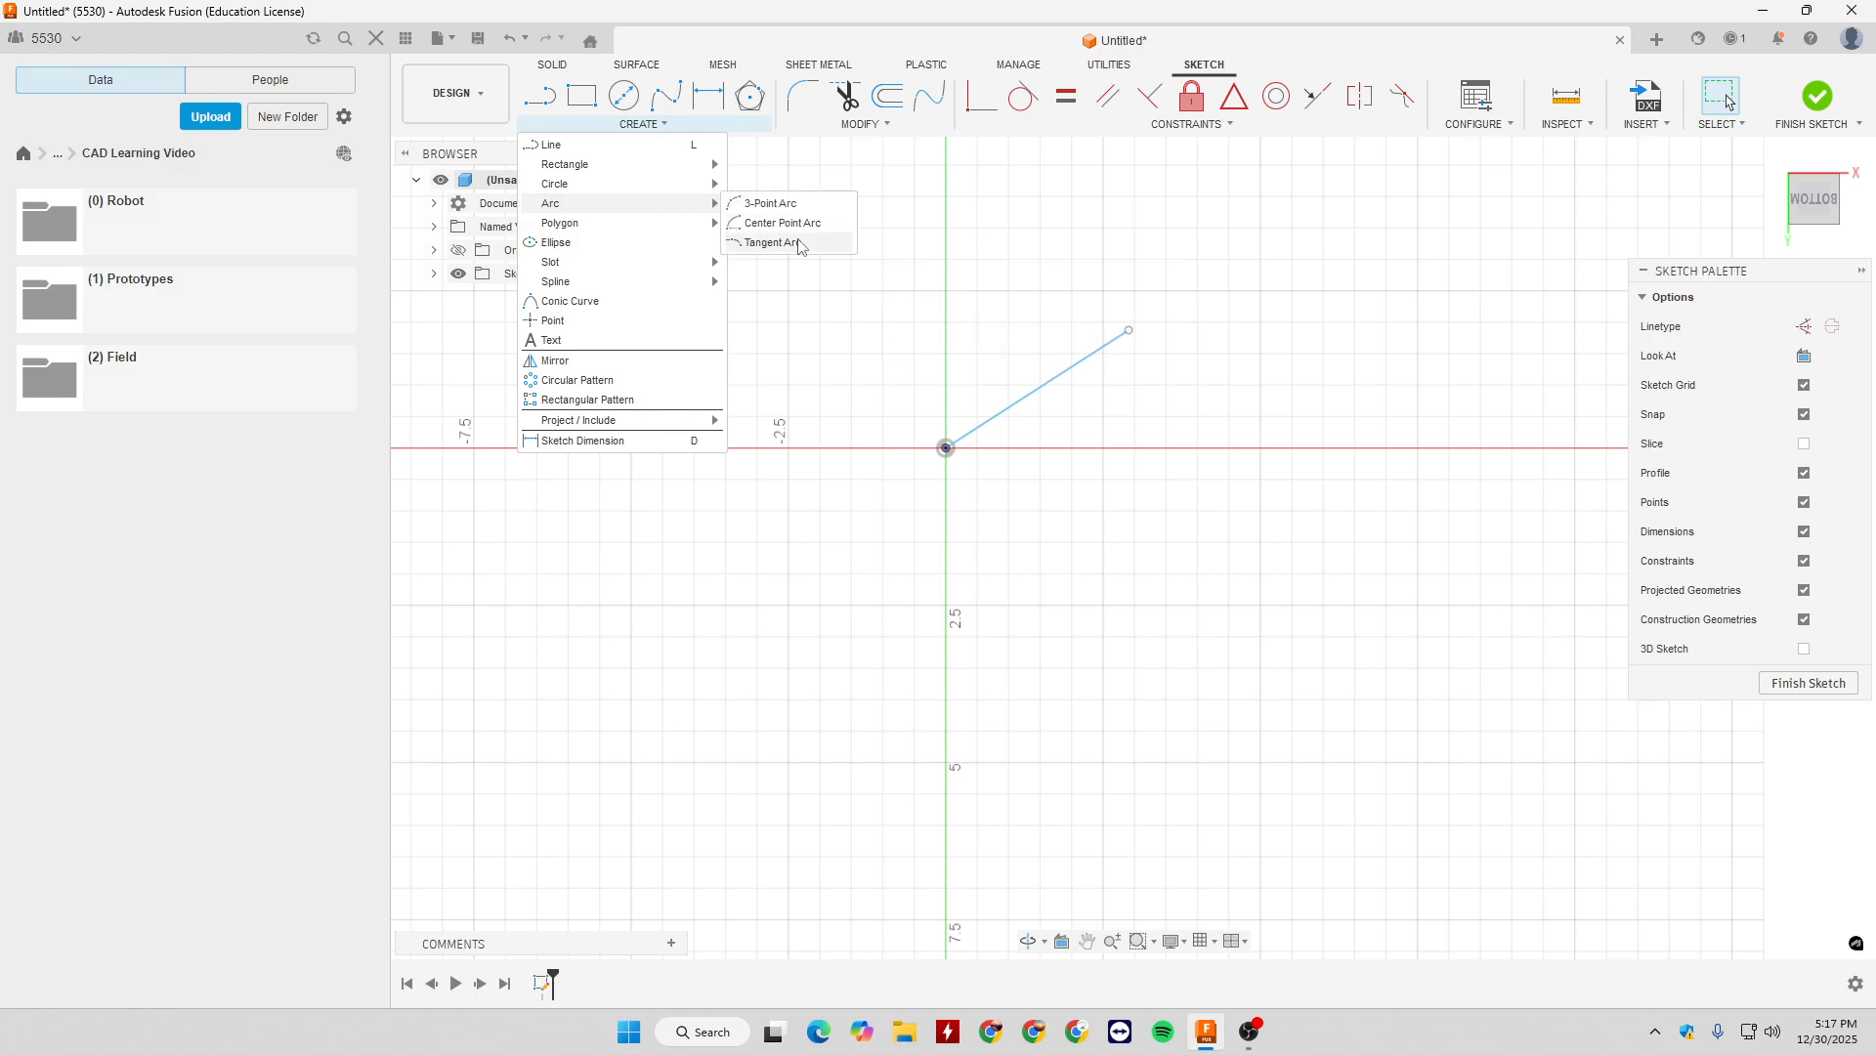
{"action": "left_click", "coordinate": [778, 239]}
{"action": "left_click", "coordinate": [1130, 332]}
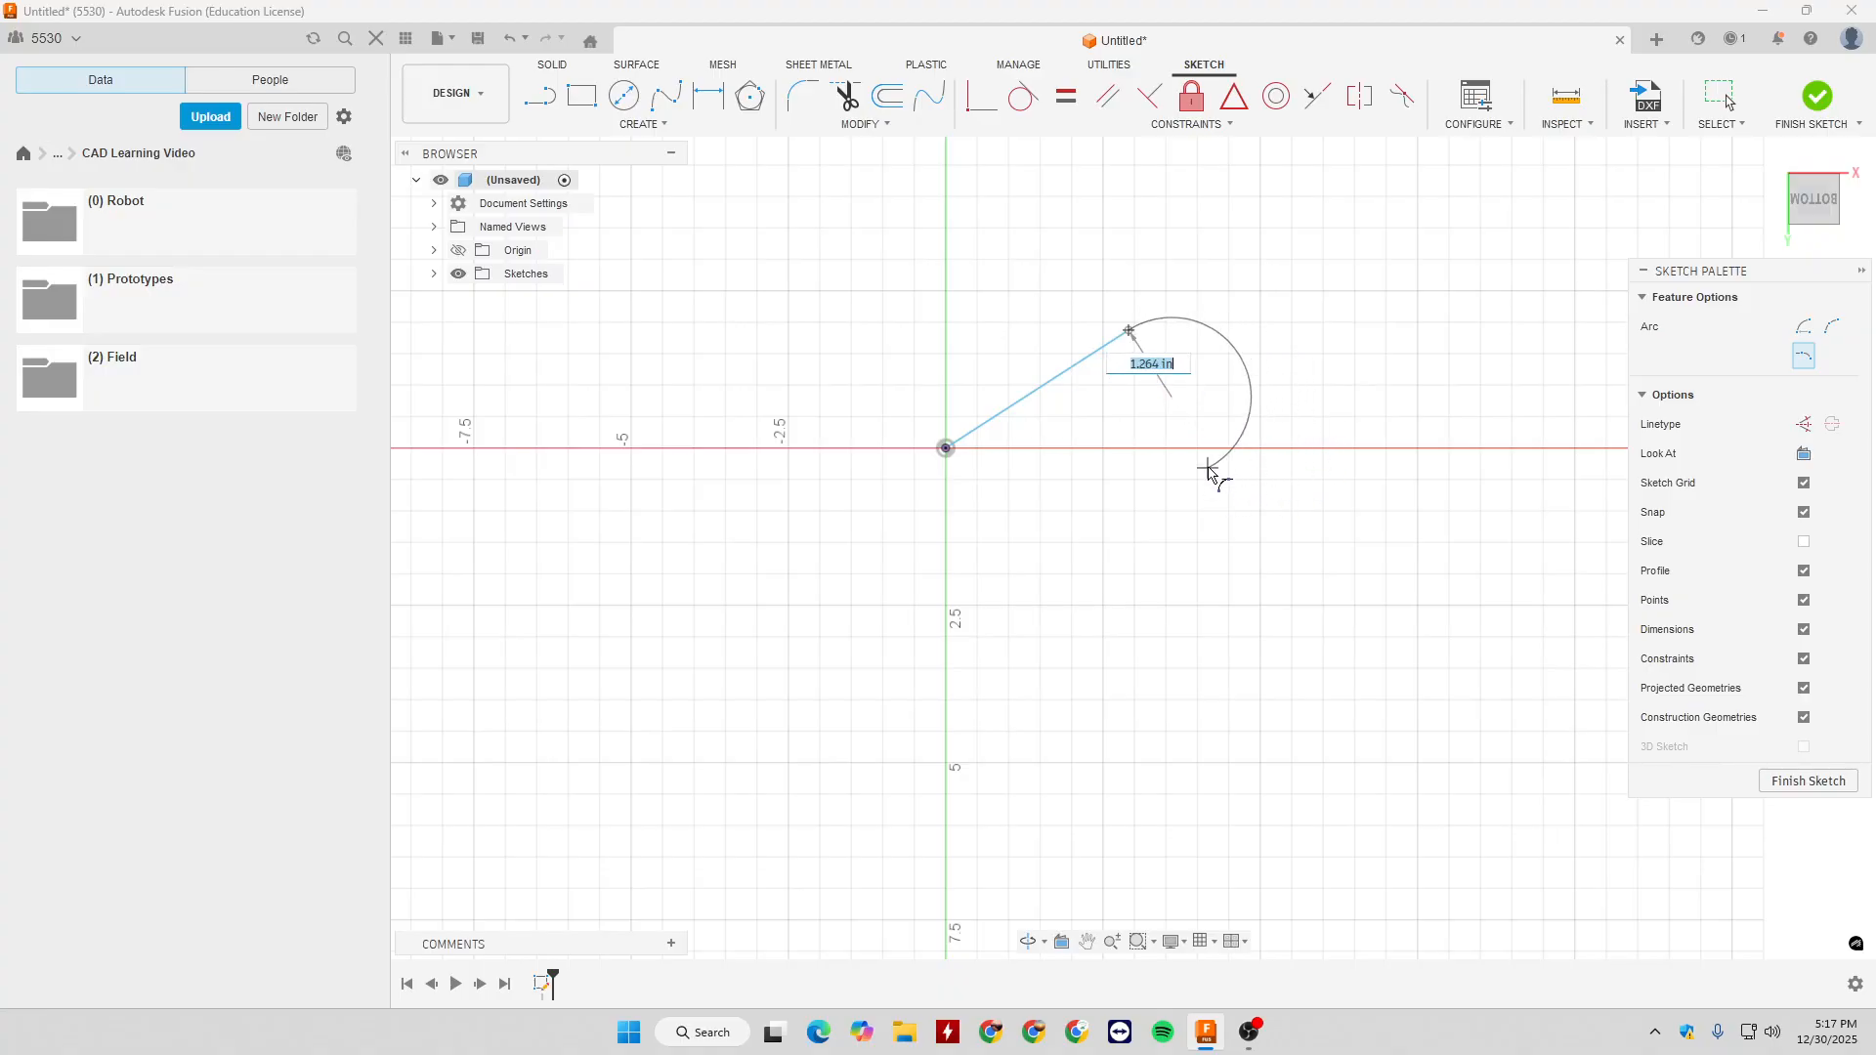
{"action": "left_click", "coordinate": [1261, 450]}
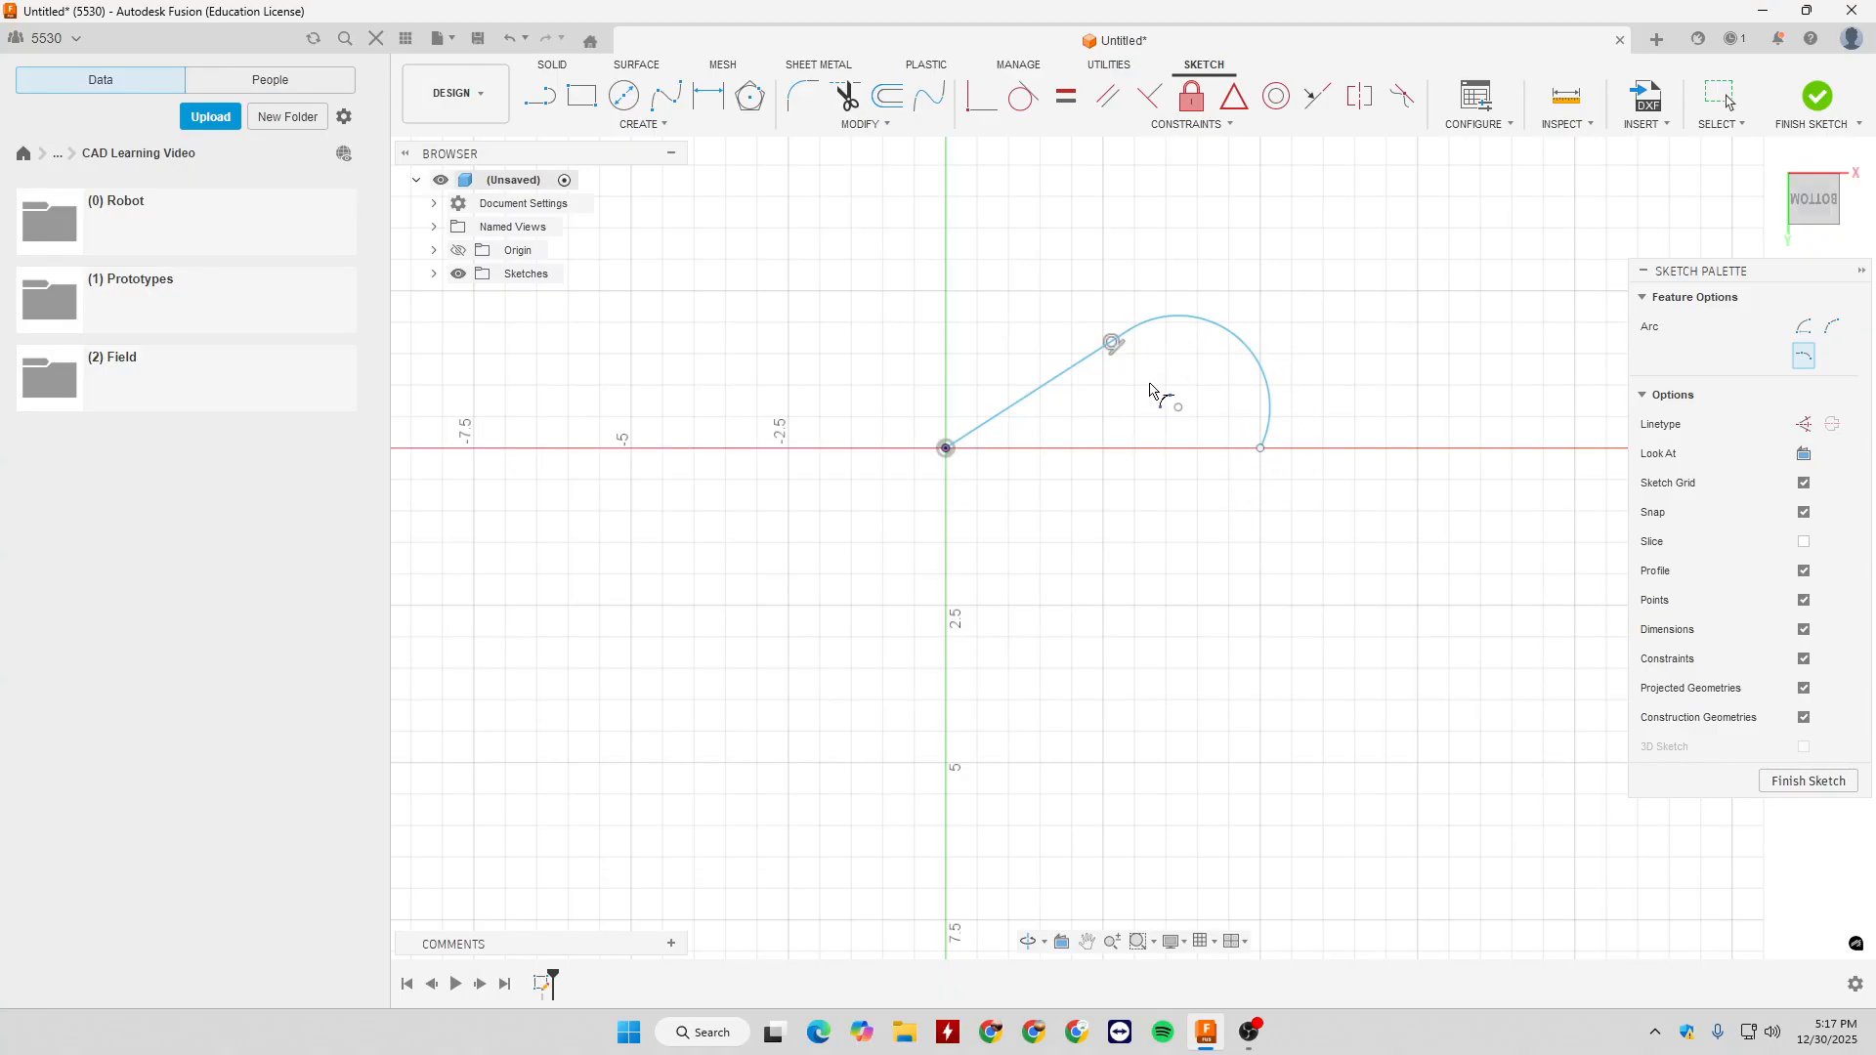
- Reshape the line and tangent arc by moving the arc's centre point, and undo a trial deletion of both
{"action": "key", "text": "Escape"}
{"action": "mouse_move", "coordinate": [1178, 406]}
{"action": "left_mouse_down"}
{"action": "mouse_move", "coordinate": [1164, 419]}
{"action": "mouse_move", "coordinate": [1105, 331]}
{"action": "mouse_move", "coordinate": [1306, 397]}
{"action": "mouse_move", "coordinate": [1286, 457]}
{"action": "mouse_move", "coordinate": [1130, 449]}
{"action": "mouse_move", "coordinate": [1046, 398]}
{"action": "mouse_move", "coordinate": [1016, 320]}
{"action": "mouse_move", "coordinate": [1022, 349]}
{"action": "mouse_move", "coordinate": [979, 356]}
{"action": "mouse_move", "coordinate": [1123, 525]}
{"action": "left_mouse_up"}
{"action": "key", "text": "Delete"}
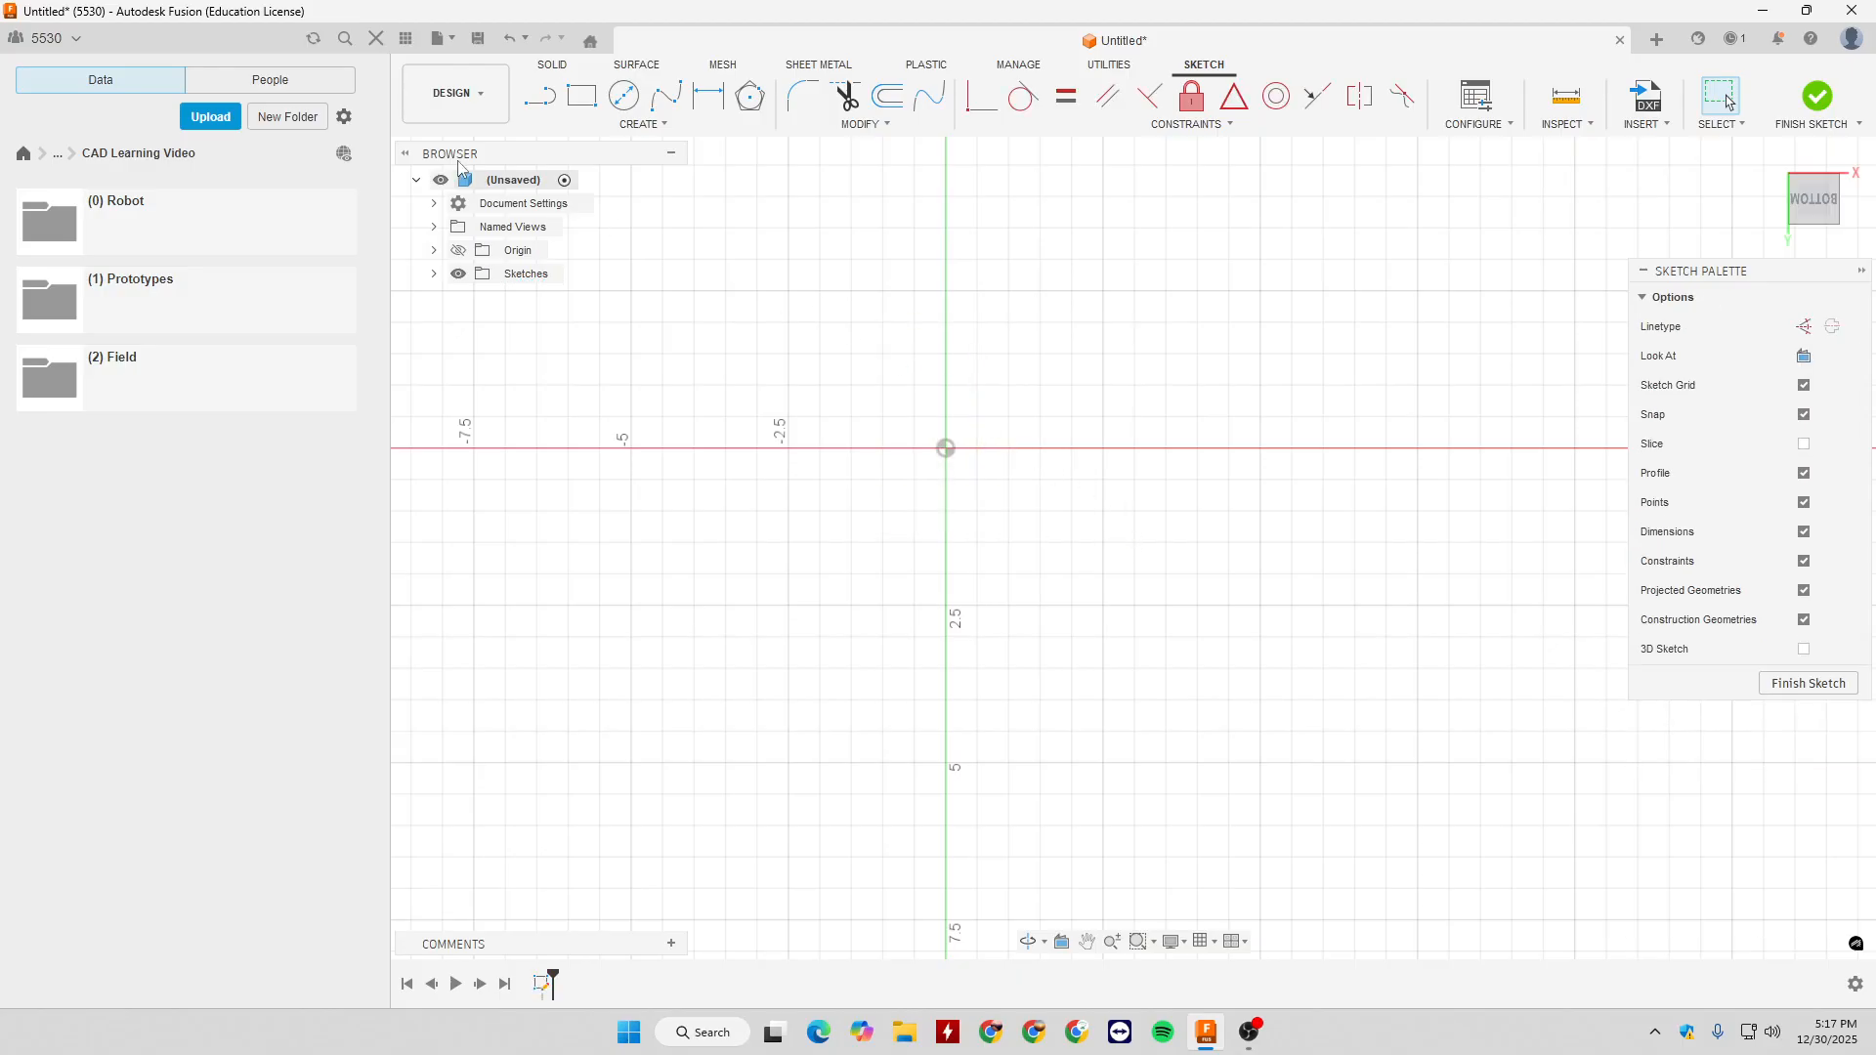
{"action": "key", "text": "ctrl+z"}
- Reshape the tangent arc by moving its free end up and its centre down, pointing out the tangent constraint at the joint
{"action": "left_click_drag", "start_coordinate": [1182, 368], "coordinate": [1149, 212]}
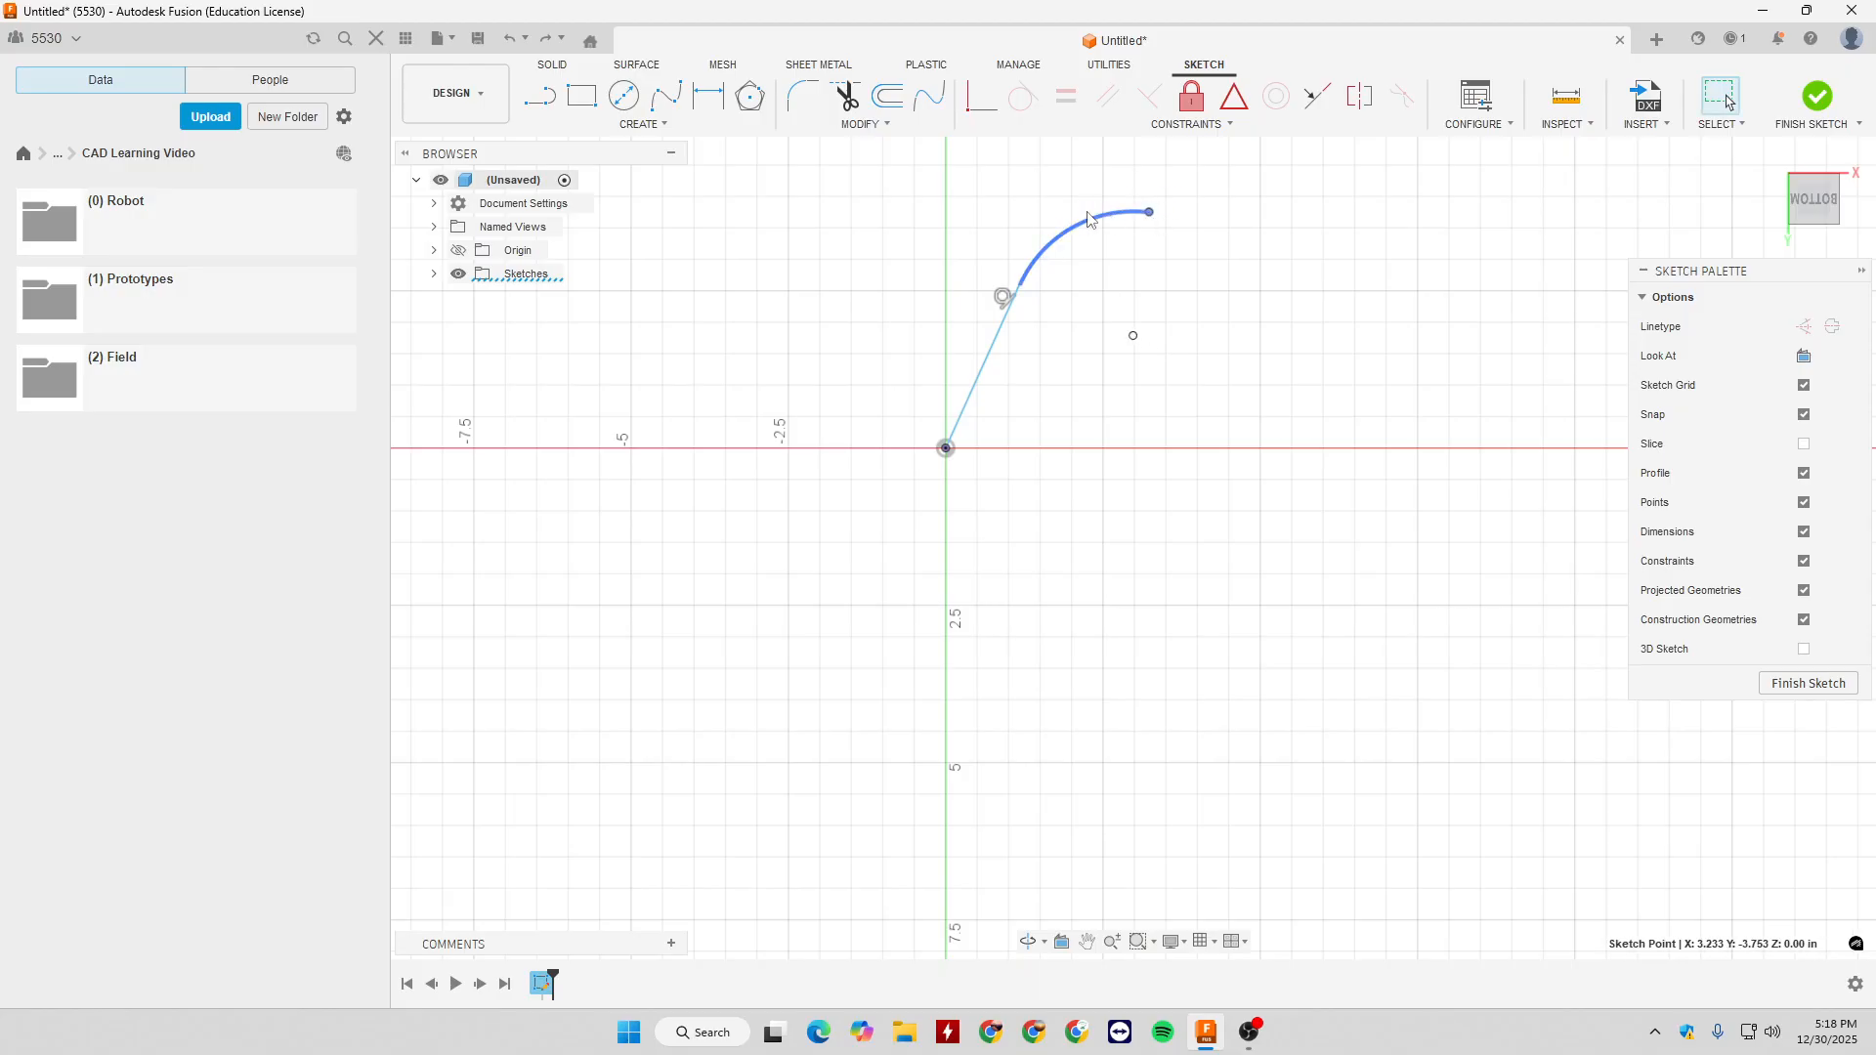
{"action": "left_click", "coordinate": [1083, 238]}
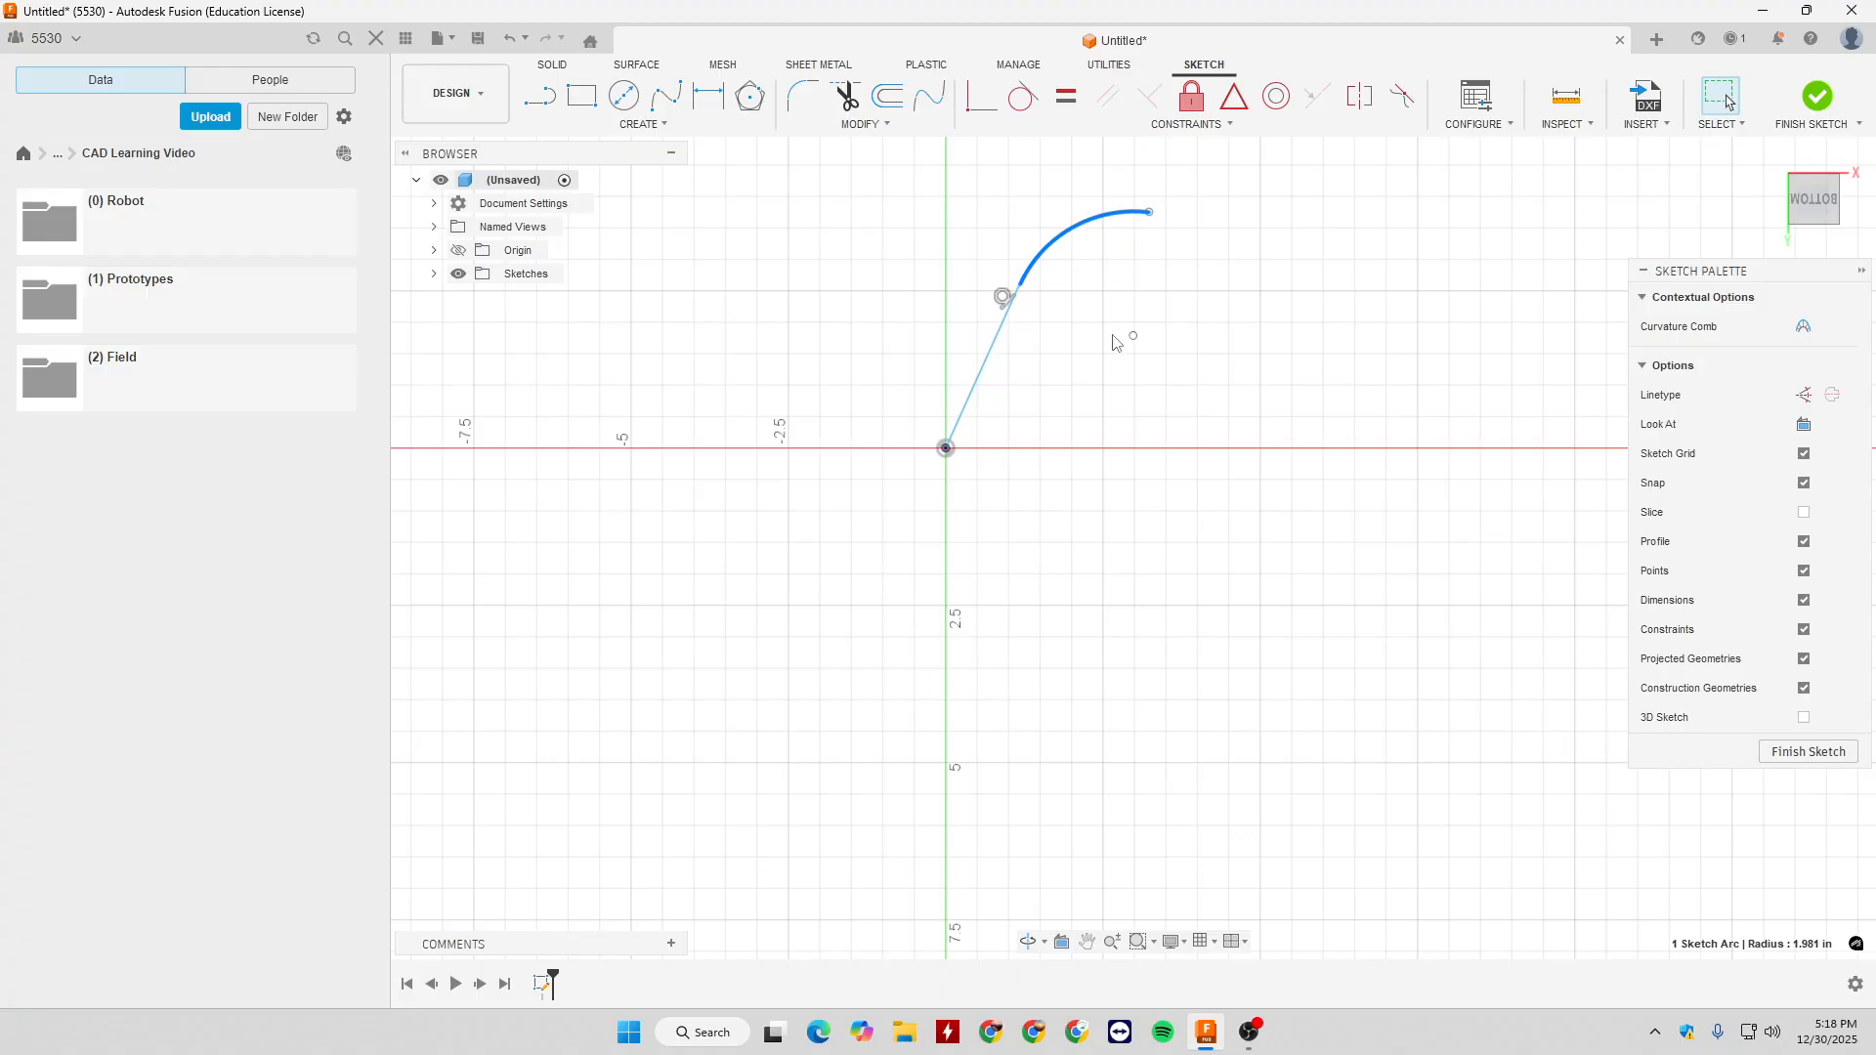
{"action": "scroll", "coordinate": [1112, 335], "scroll_direction": "down", "scroll_amount": 2}
{"action": "left_click", "coordinate": [1027, 315]}
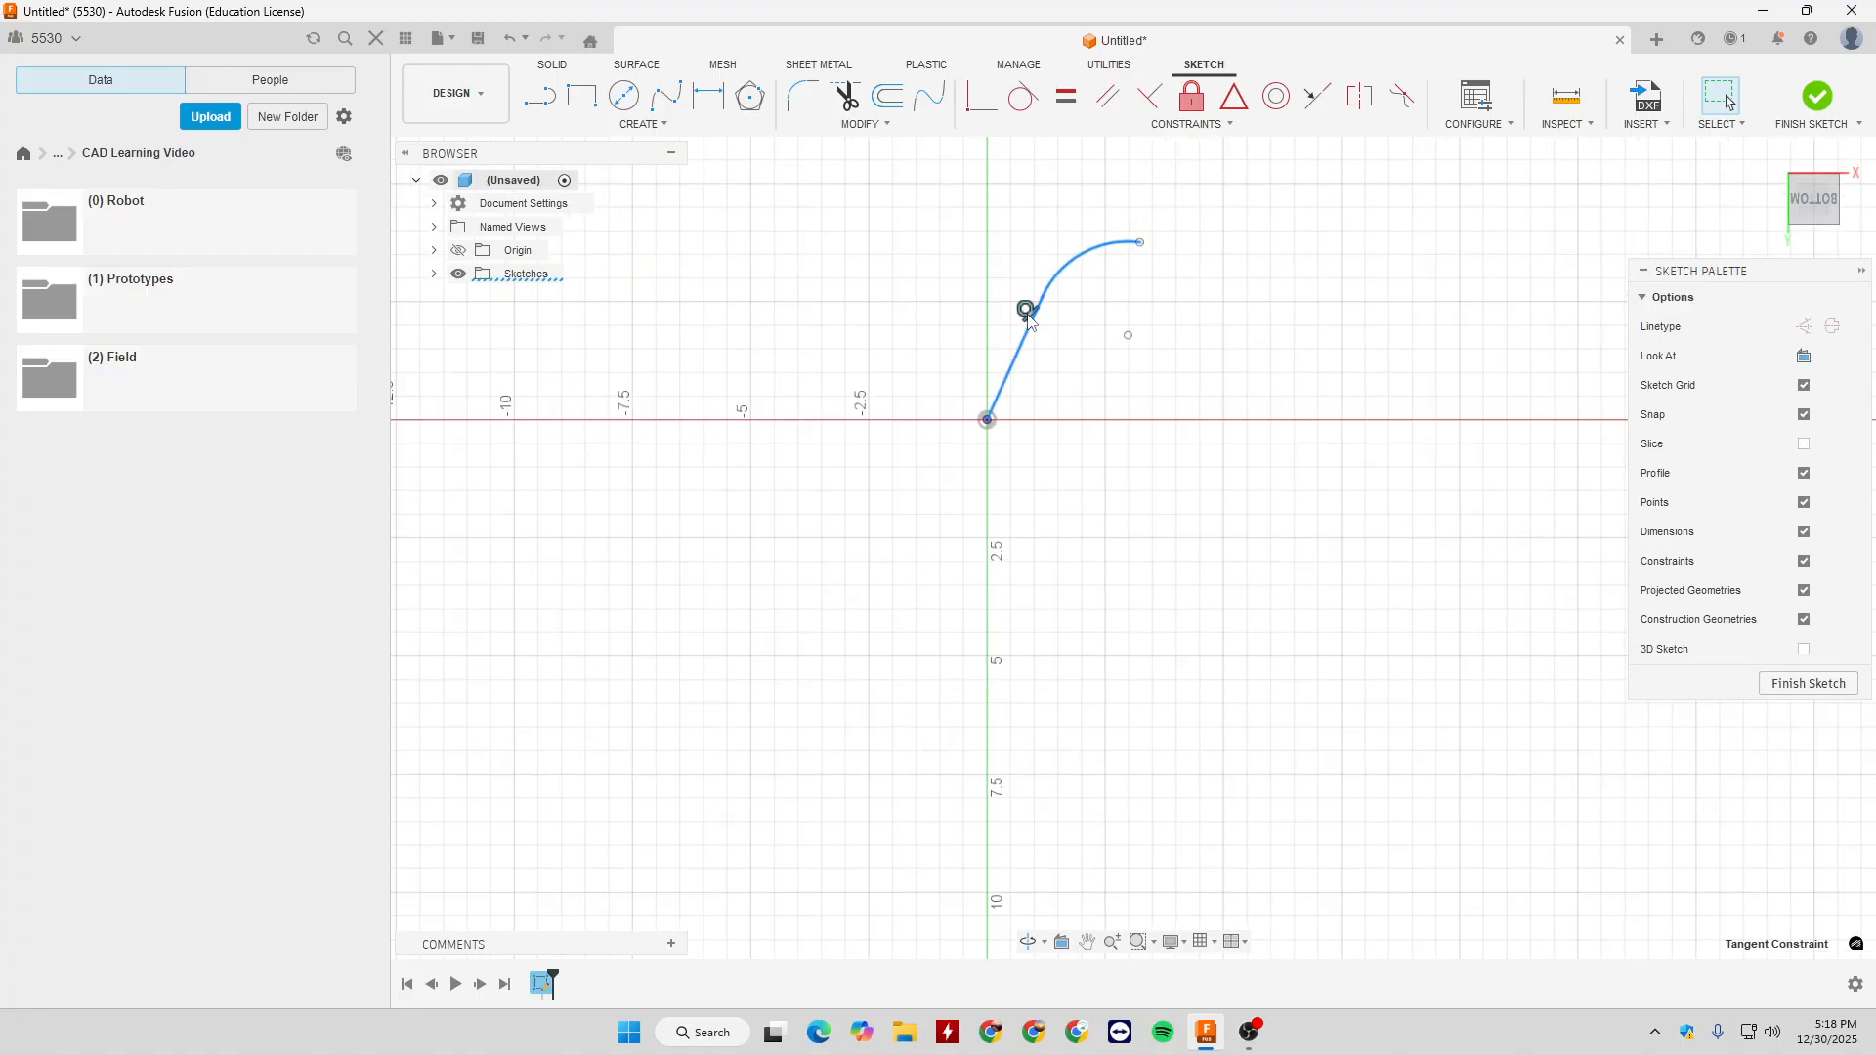
{"action": "mouse_move", "coordinate": [1129, 335]}
{"action": "left_mouse_down"}
{"action": "mouse_move", "coordinate": [1124, 316]}
{"action": "mouse_move", "coordinate": [1127, 370]}
{"action": "mouse_move", "coordinate": [1164, 406]}
{"action": "mouse_move", "coordinate": [1094, 397]}
{"action": "mouse_move", "coordinate": [1111, 390]}
{"action": "left_mouse_up"}
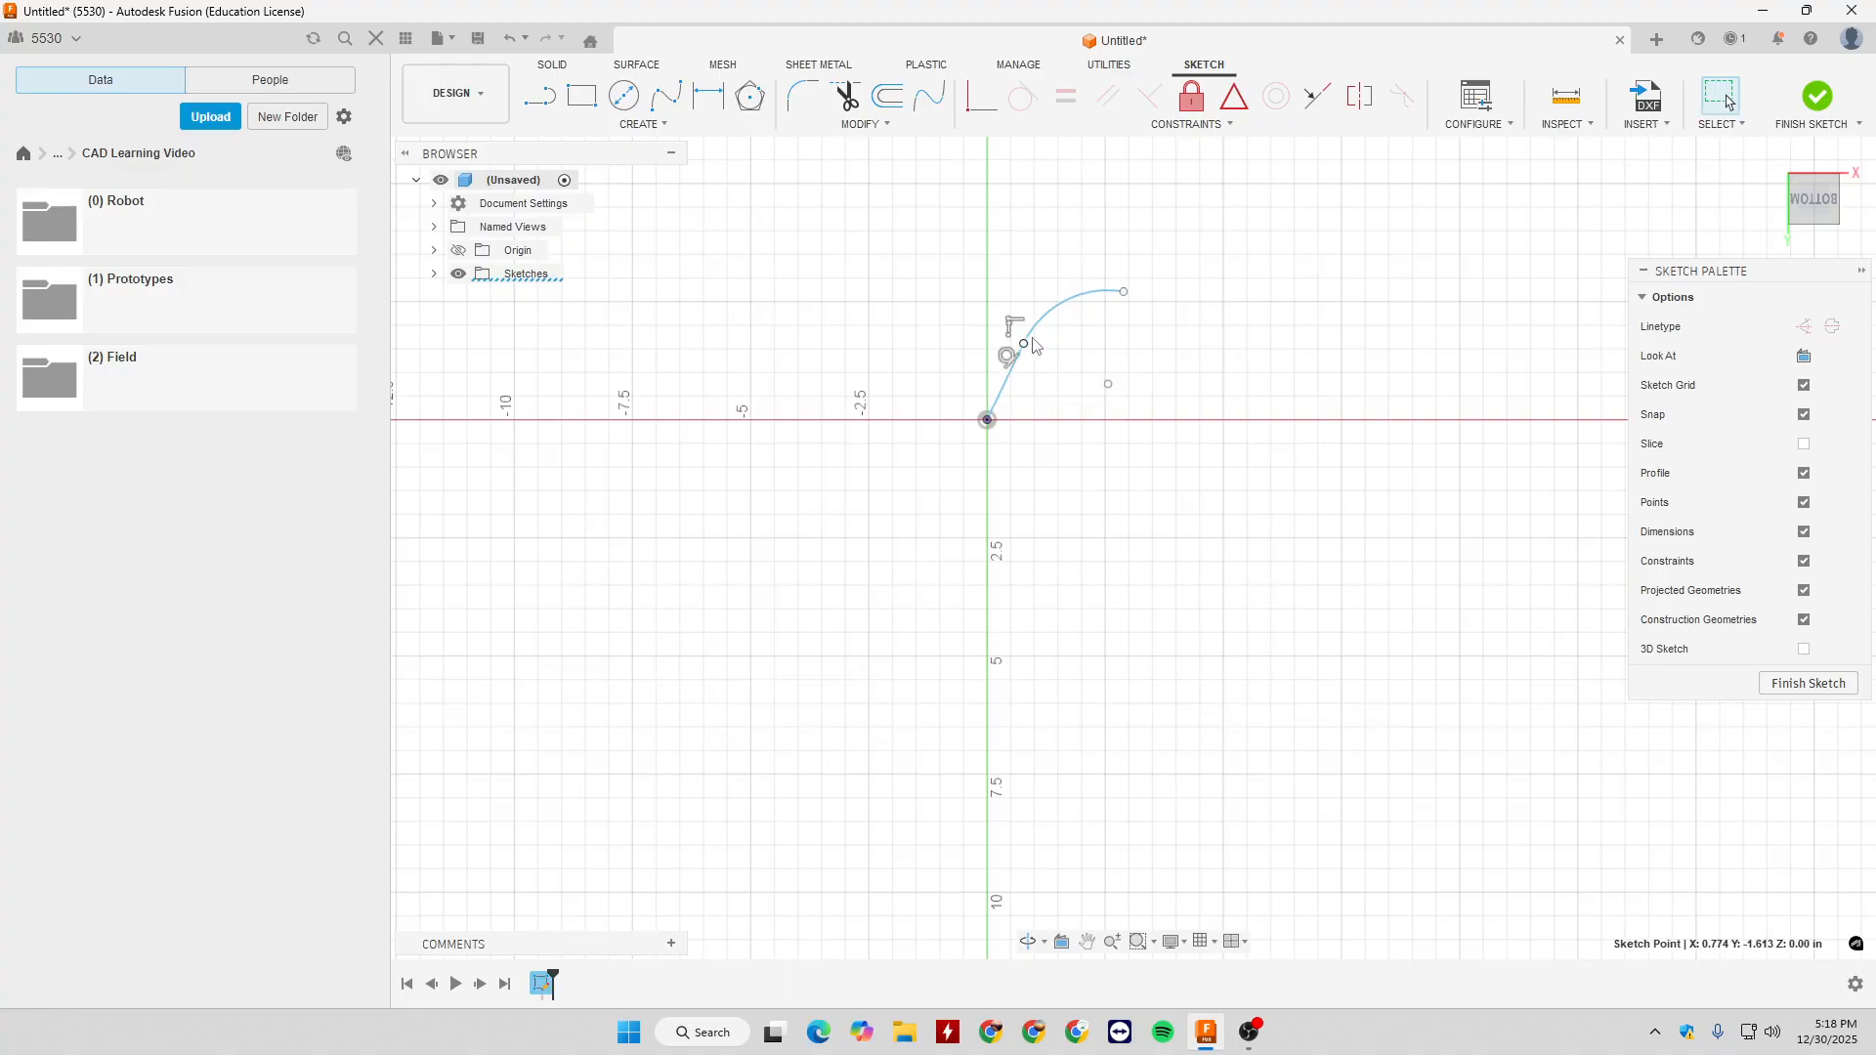
- Reshape the tangent arc by moving its free end outward and its centre down to just below the horizontal axis
{"action": "left_click", "coordinate": [1016, 372]}
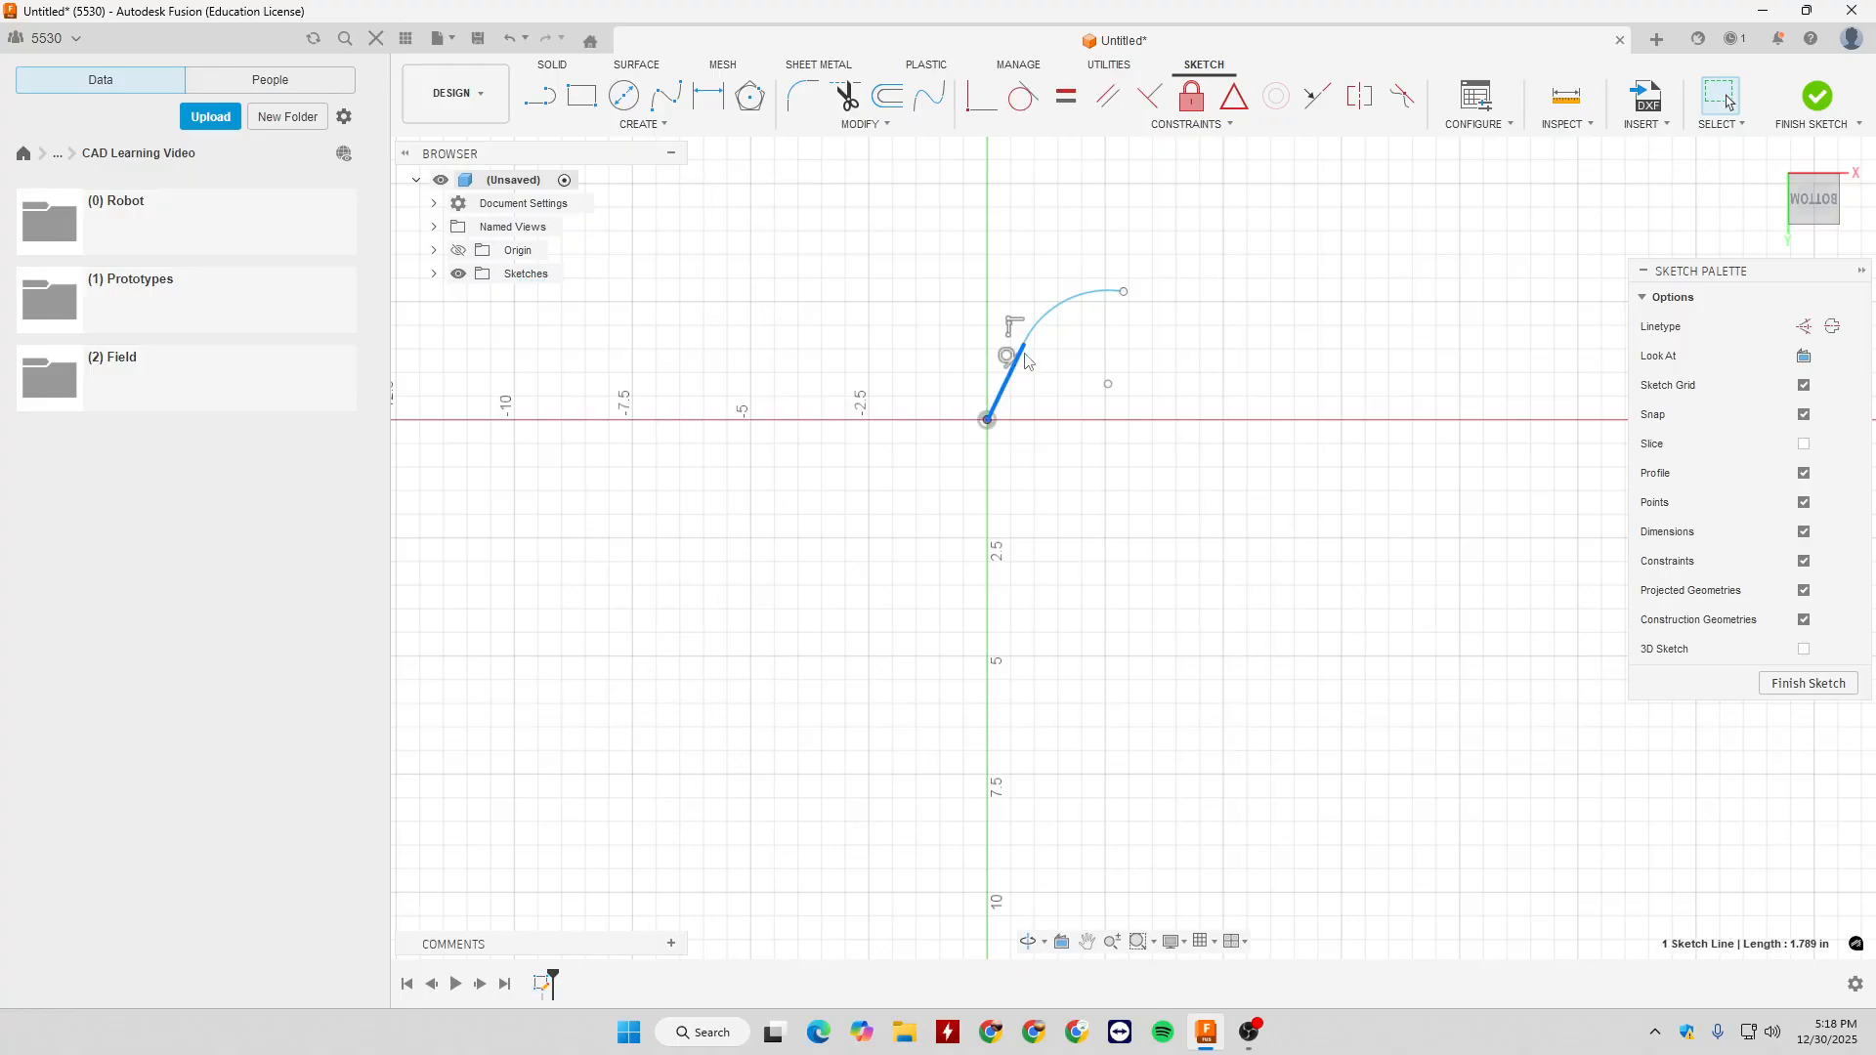
{"action": "left_click", "coordinate": [1124, 292]}
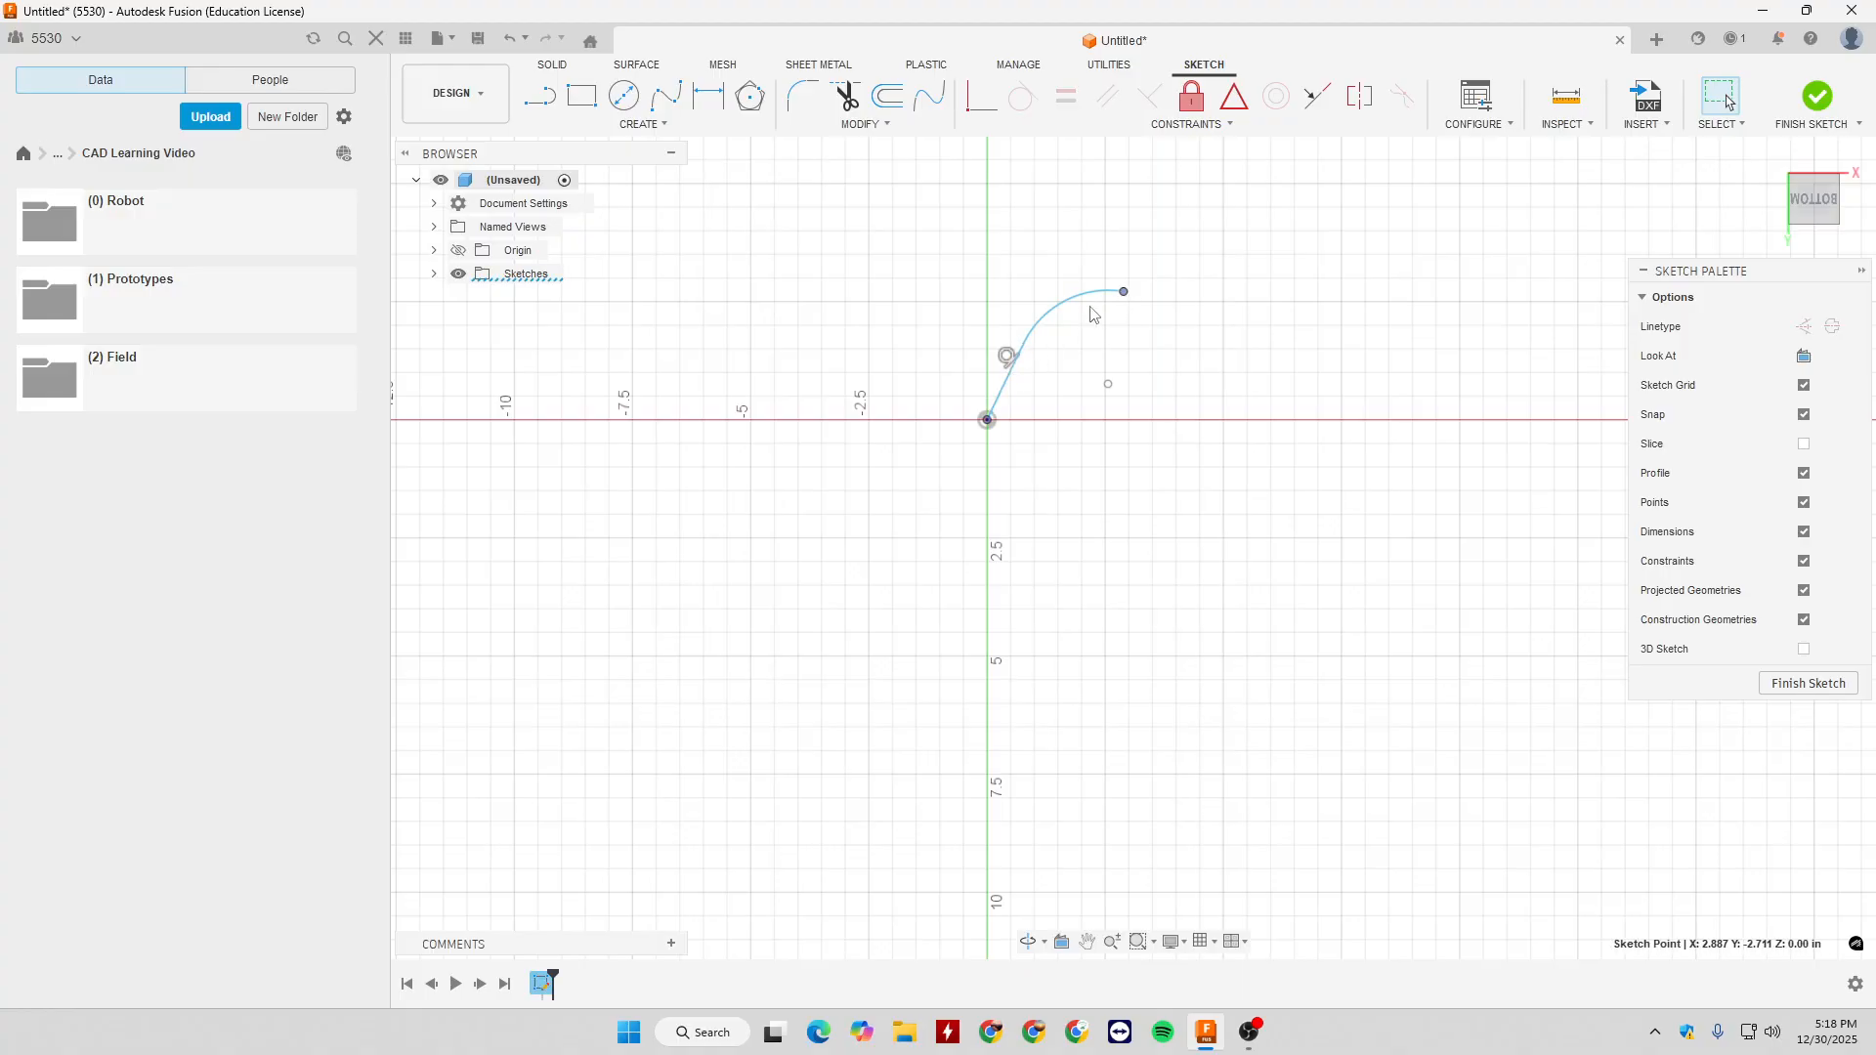
{"action": "mouse_move", "coordinate": [1120, 292]}
{"action": "left_mouse_down"}
{"action": "mouse_move", "coordinate": [1171, 364]}
{"action": "mouse_move", "coordinate": [1149, 293]}
{"action": "mouse_move", "coordinate": [1076, 278]}
{"action": "mouse_move", "coordinate": [1120, 297]}
{"action": "mouse_move", "coordinate": [1129, 279]}
{"action": "left_mouse_up"}
{"action": "left_click", "coordinate": [1129, 395]}
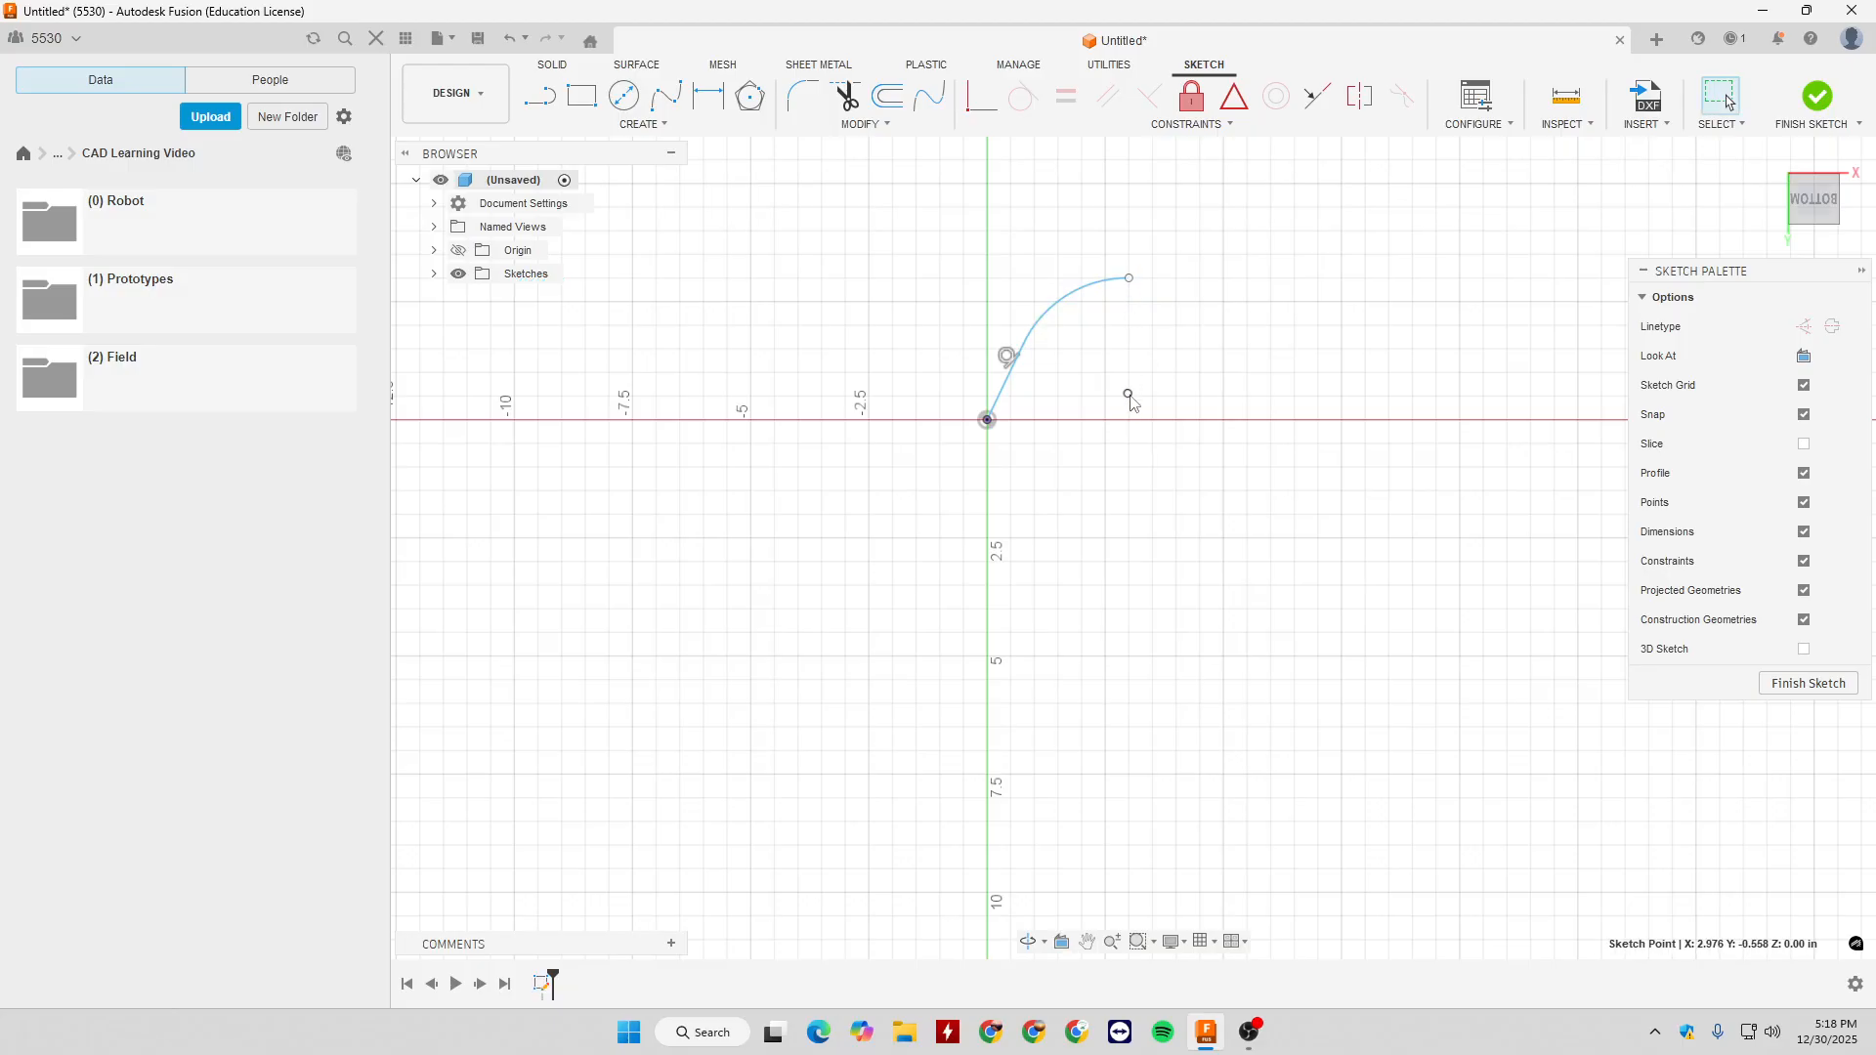
{"action": "mouse_move", "coordinate": [1129, 396]}
{"action": "left_mouse_down"}
{"action": "mouse_move", "coordinate": [1160, 410]}
{"action": "mouse_move", "coordinate": [1132, 433]}
{"action": "left_mouse_up"}
{"action": "mouse_move", "coordinate": [1130, 323]}
{"action": "left_mouse_down"}
{"action": "mouse_move", "coordinate": [1139, 288]}
{"action": "mouse_move", "coordinate": [1153, 309]}
{"action": "mouse_move", "coordinate": [1124, 306]}
{"action": "mouse_move", "coordinate": [1157, 337]}
{"action": "left_mouse_up"}
{"action": "left_click", "coordinate": [1046, 356]}
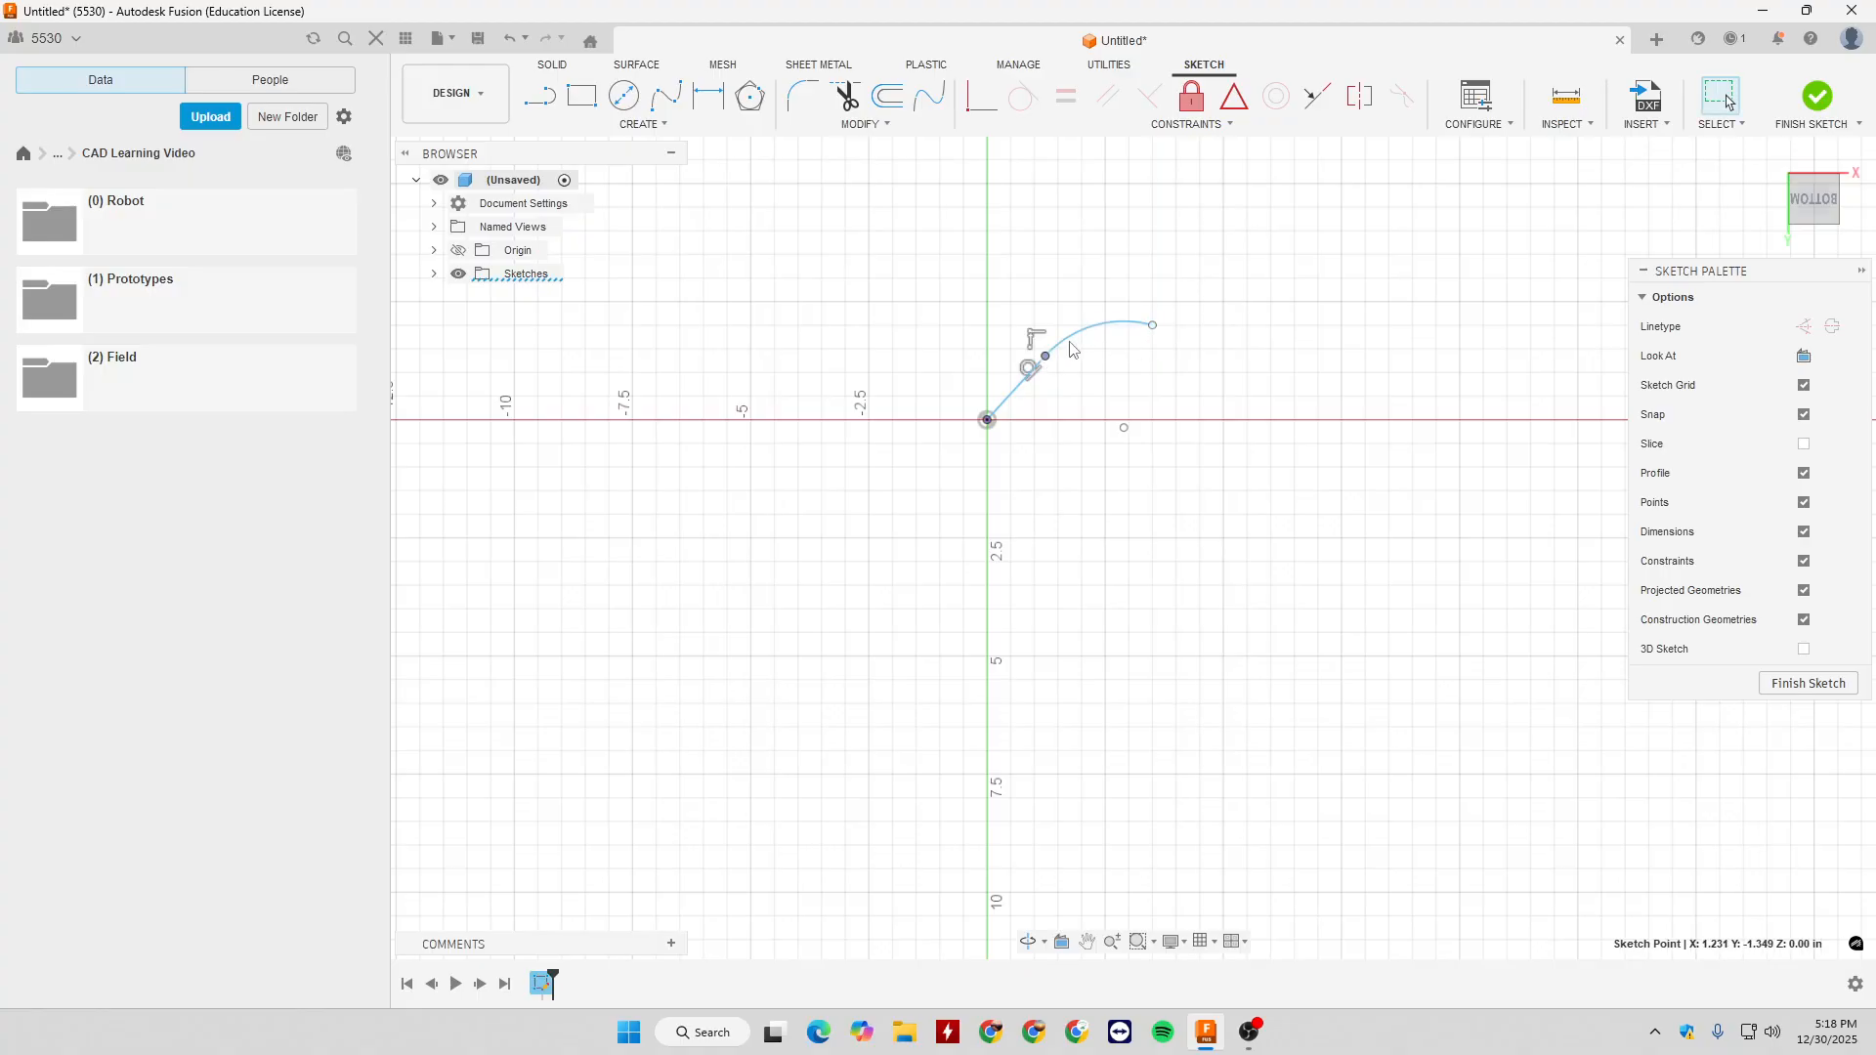
{"action": "left_click", "coordinate": [1025, 383]}
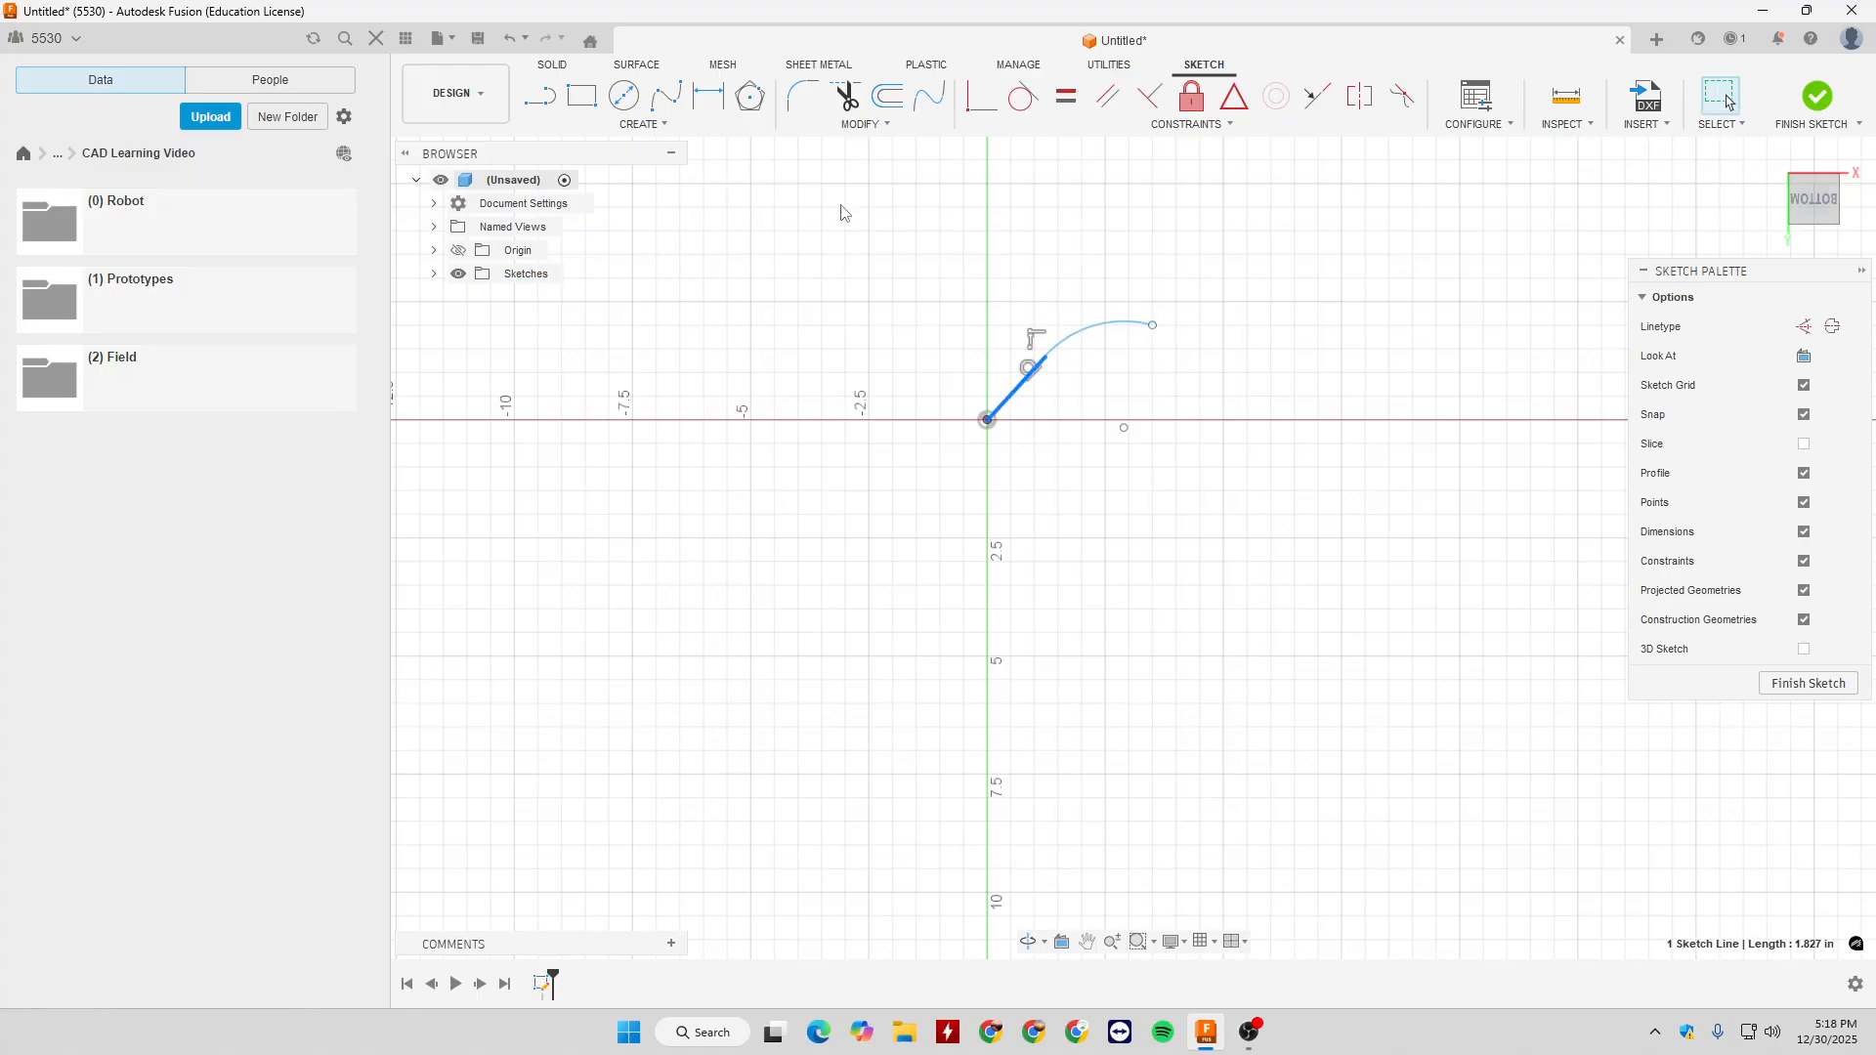
- Delete the slanted line and the tangent arc from the sketch
{"action": "left_click_drag", "start_coordinate": [874, 267], "coordinate": [1346, 556]}
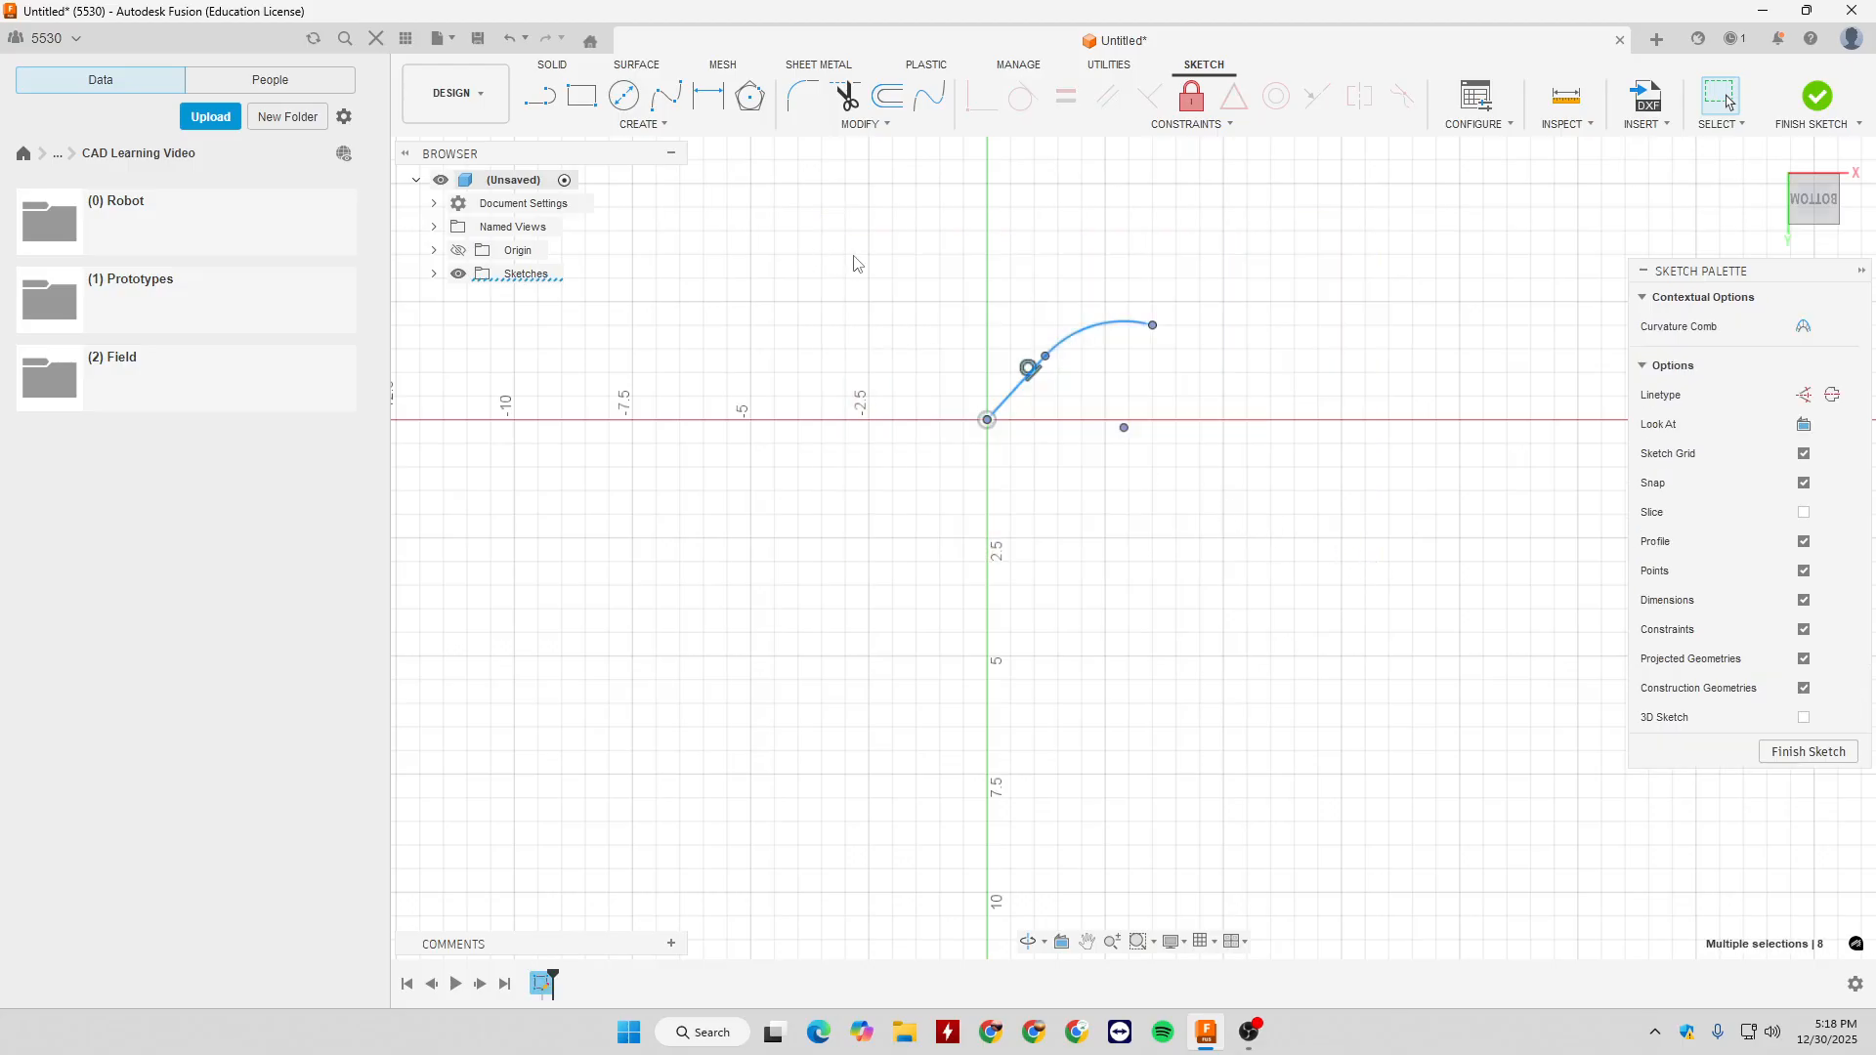
{"action": "key", "text": "Delete"}
{"action": "left_click", "coordinate": [653, 124]}
{"action": "mouse_move", "coordinate": [670, 230]}
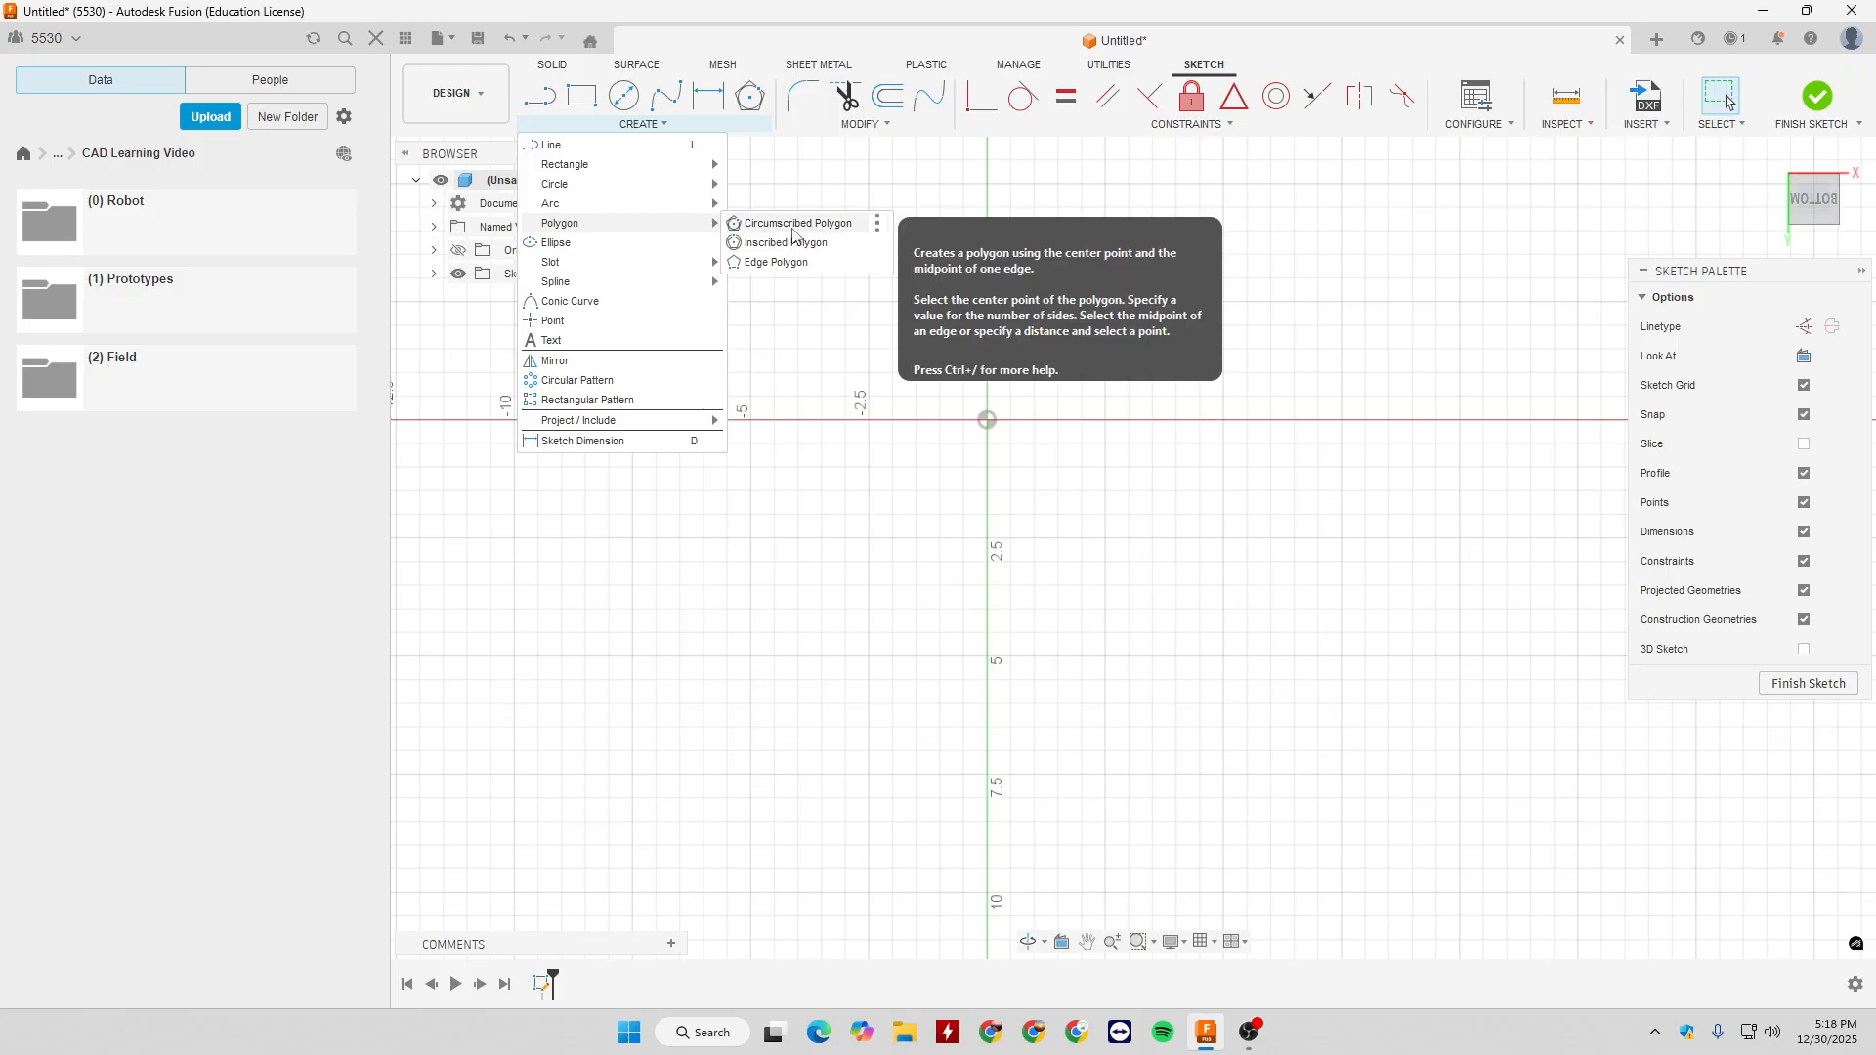
{"action": "left_click", "coordinate": [1077, 381]}
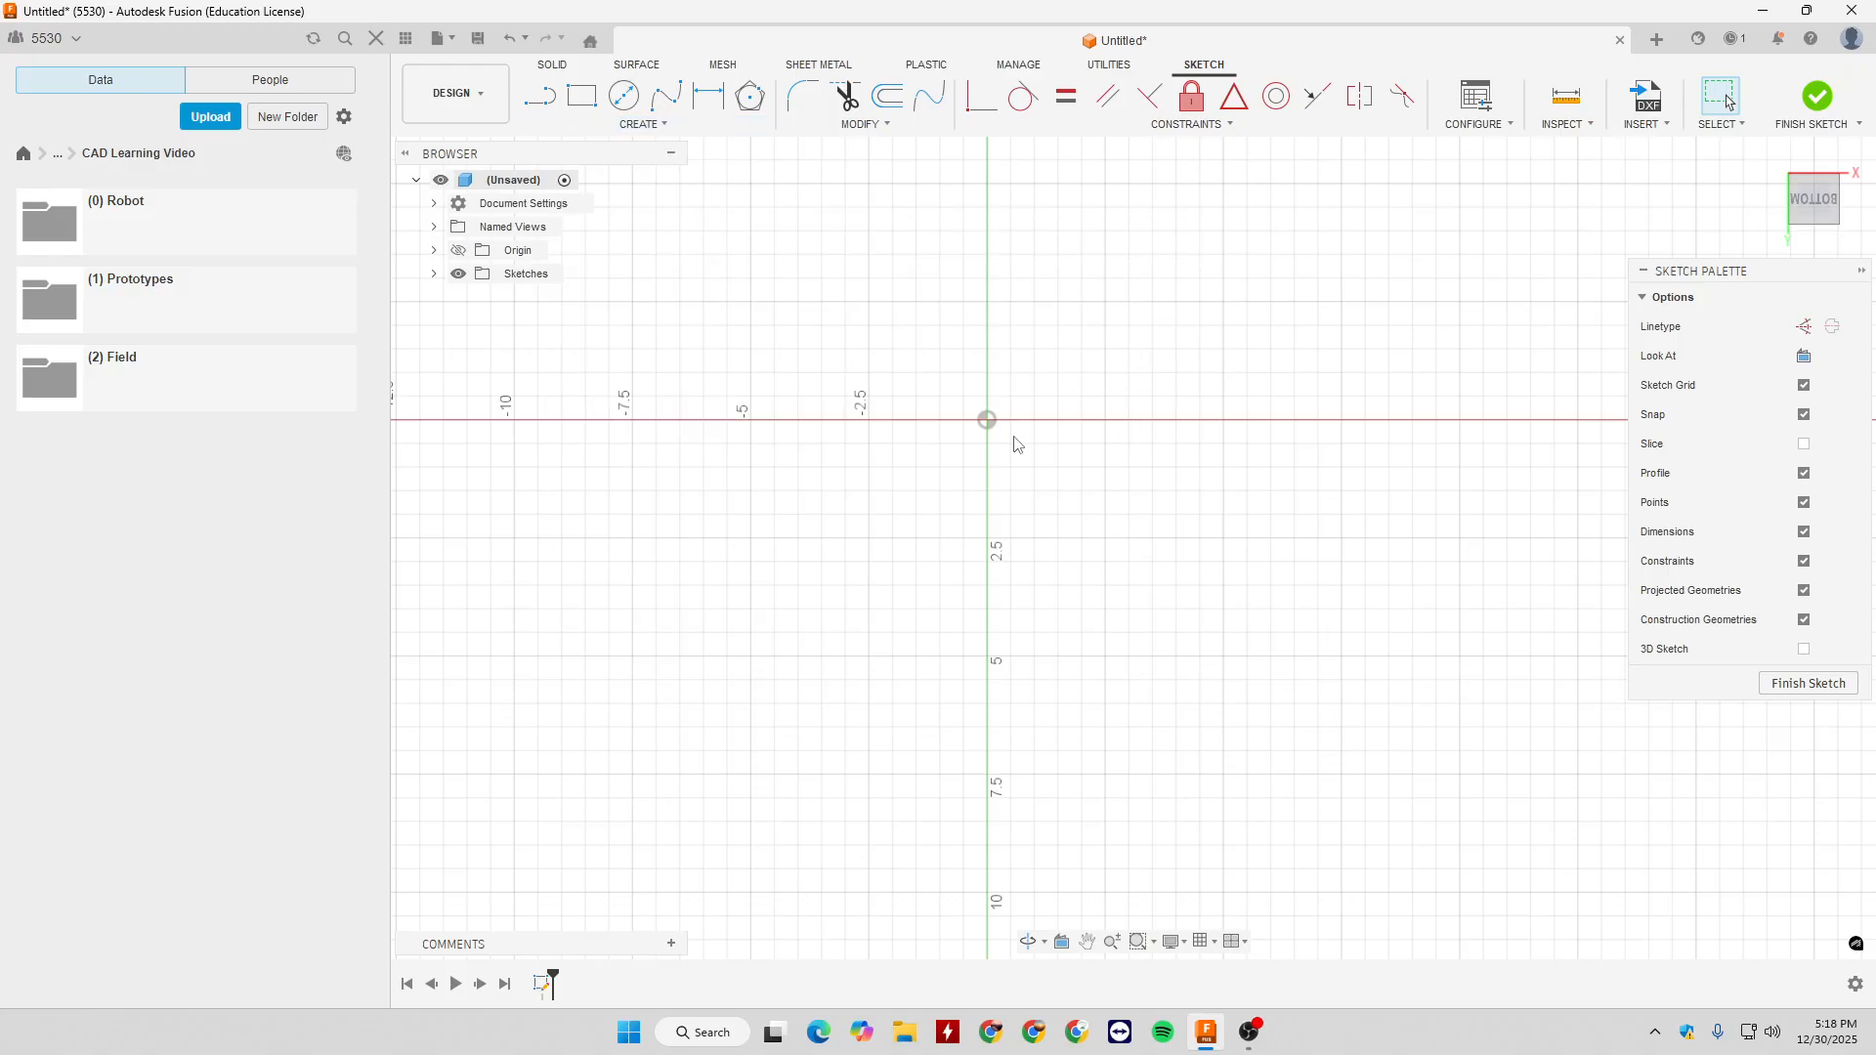
- Draw a 3 in diameter circle centred on the origin
{"action": "key", "text": "c"}
{"action": "left_click", "coordinate": [987, 420]}
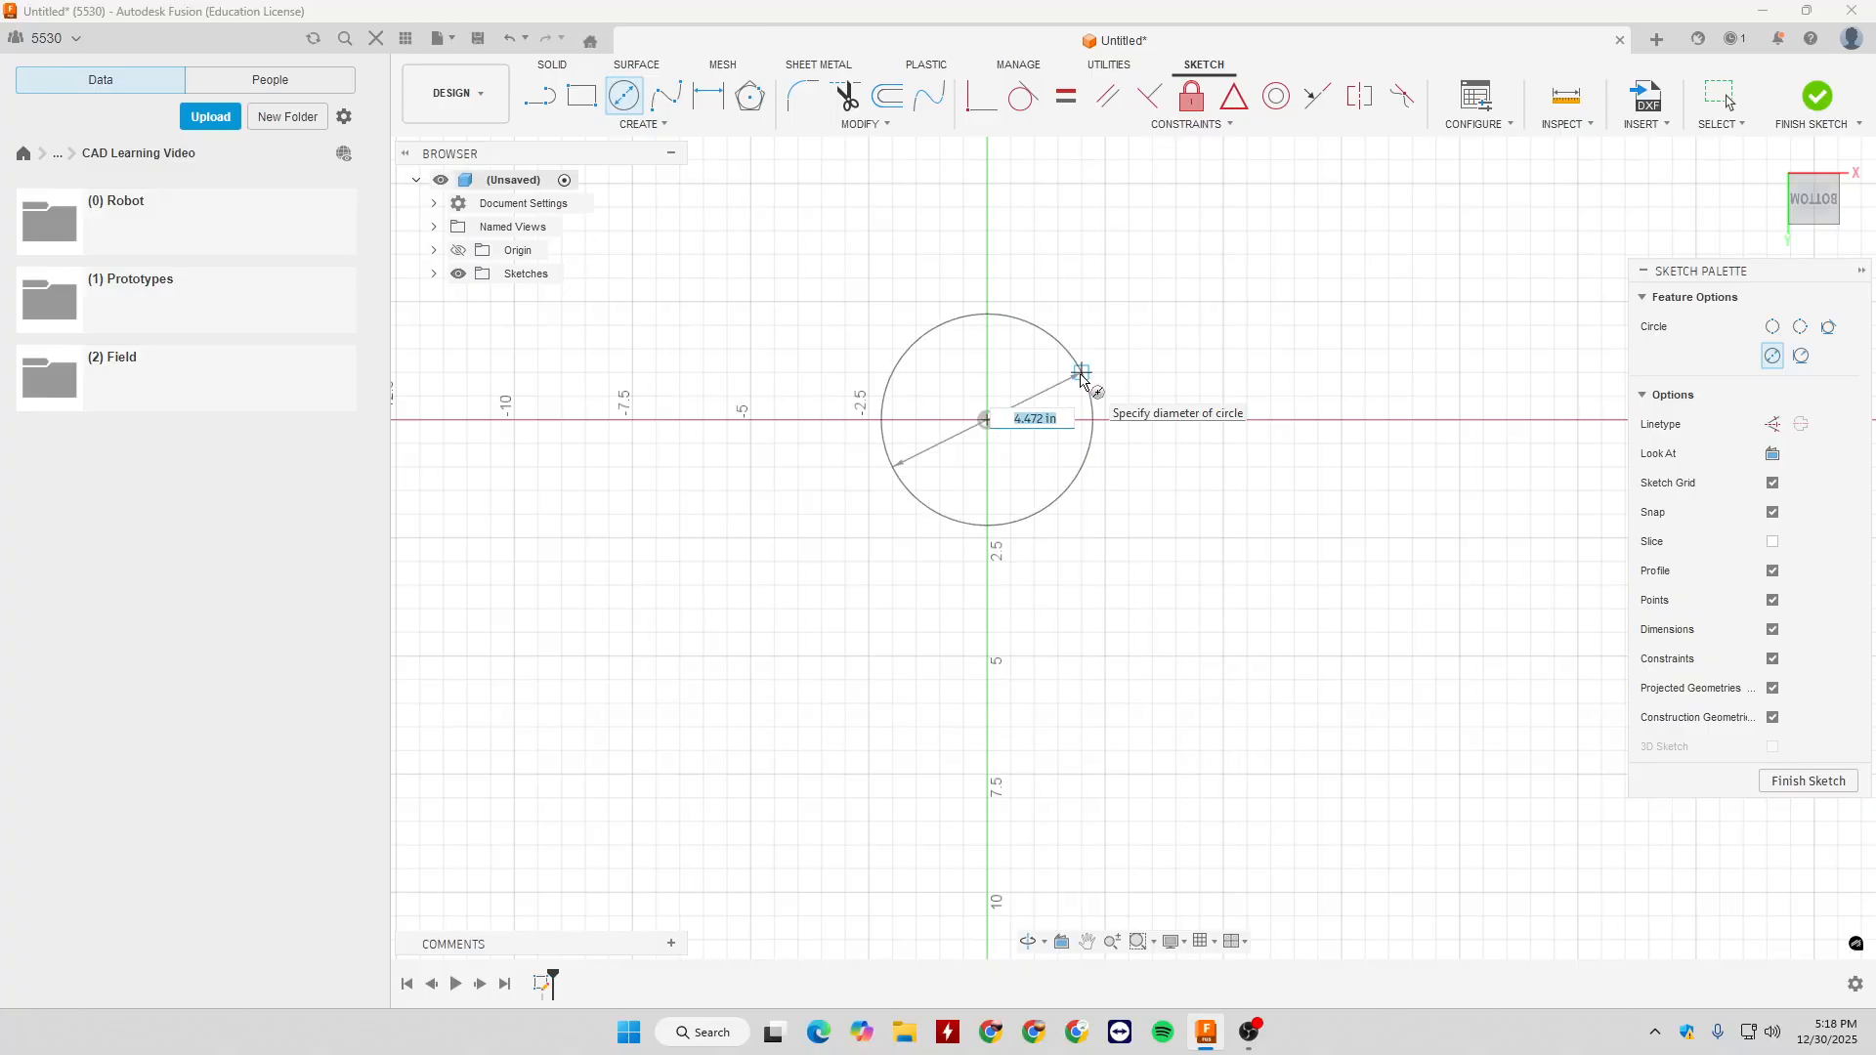
{"action": "key", "text": "Return"}
{"action": "scroll", "coordinate": [914, 372], "scroll_direction": "up", "scroll_amount": 4}
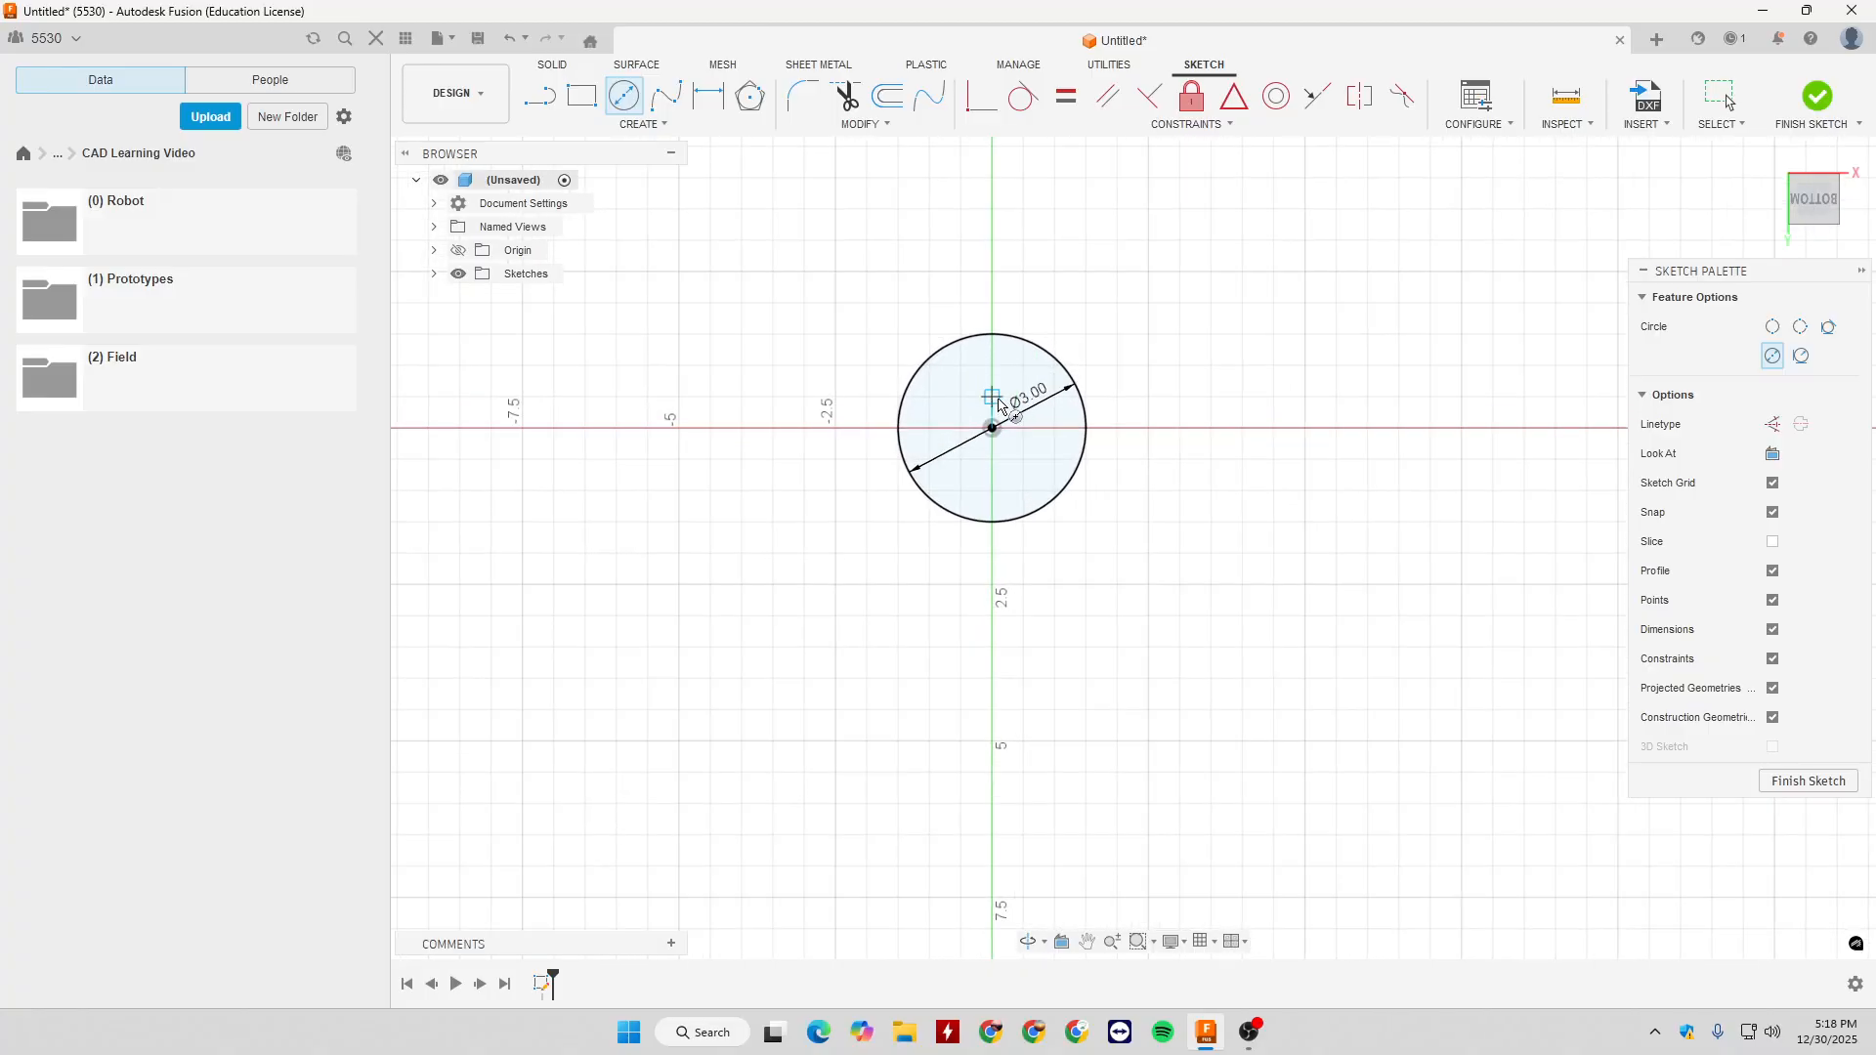
- Draw a six-sided Circumscribed Polygon from the origin to the top of the 3 in circle, and undo it
{"action": "left_click", "coordinate": [646, 126]}
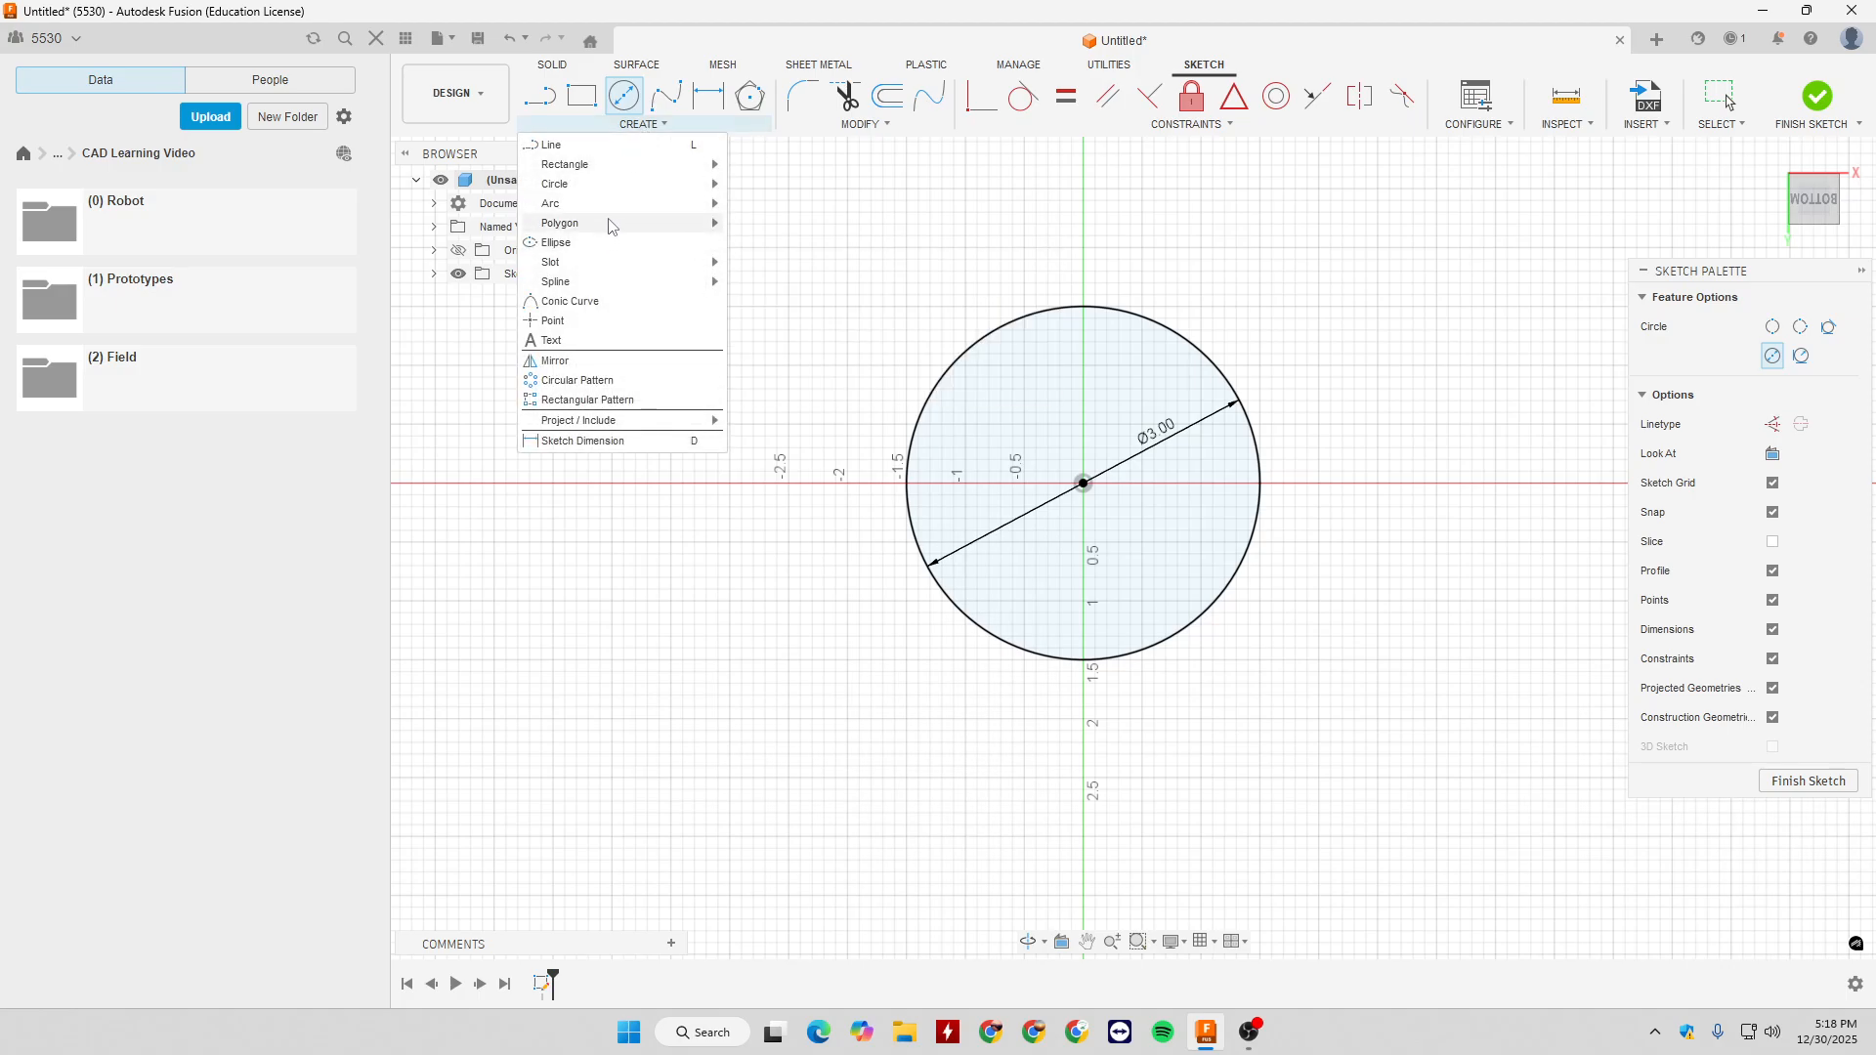
{"action": "mouse_move", "coordinate": [606, 224]}
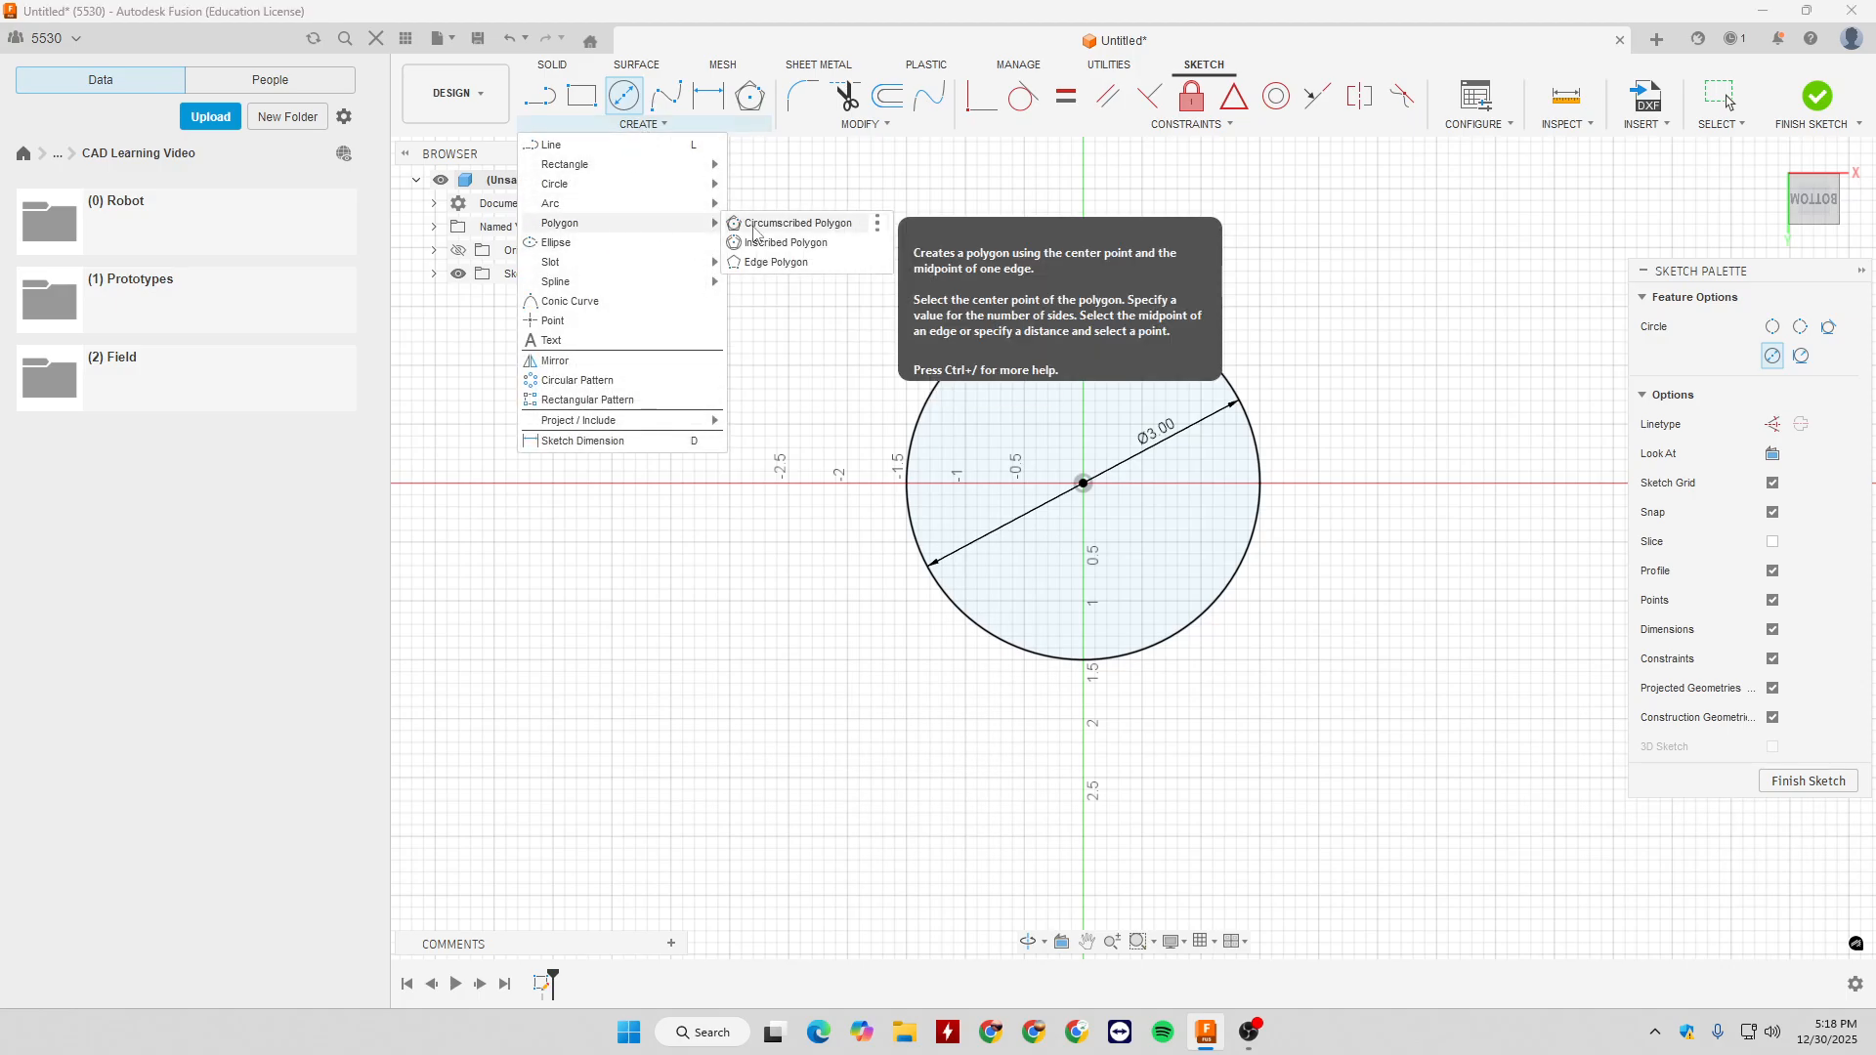
{"action": "left_click", "coordinate": [754, 227]}
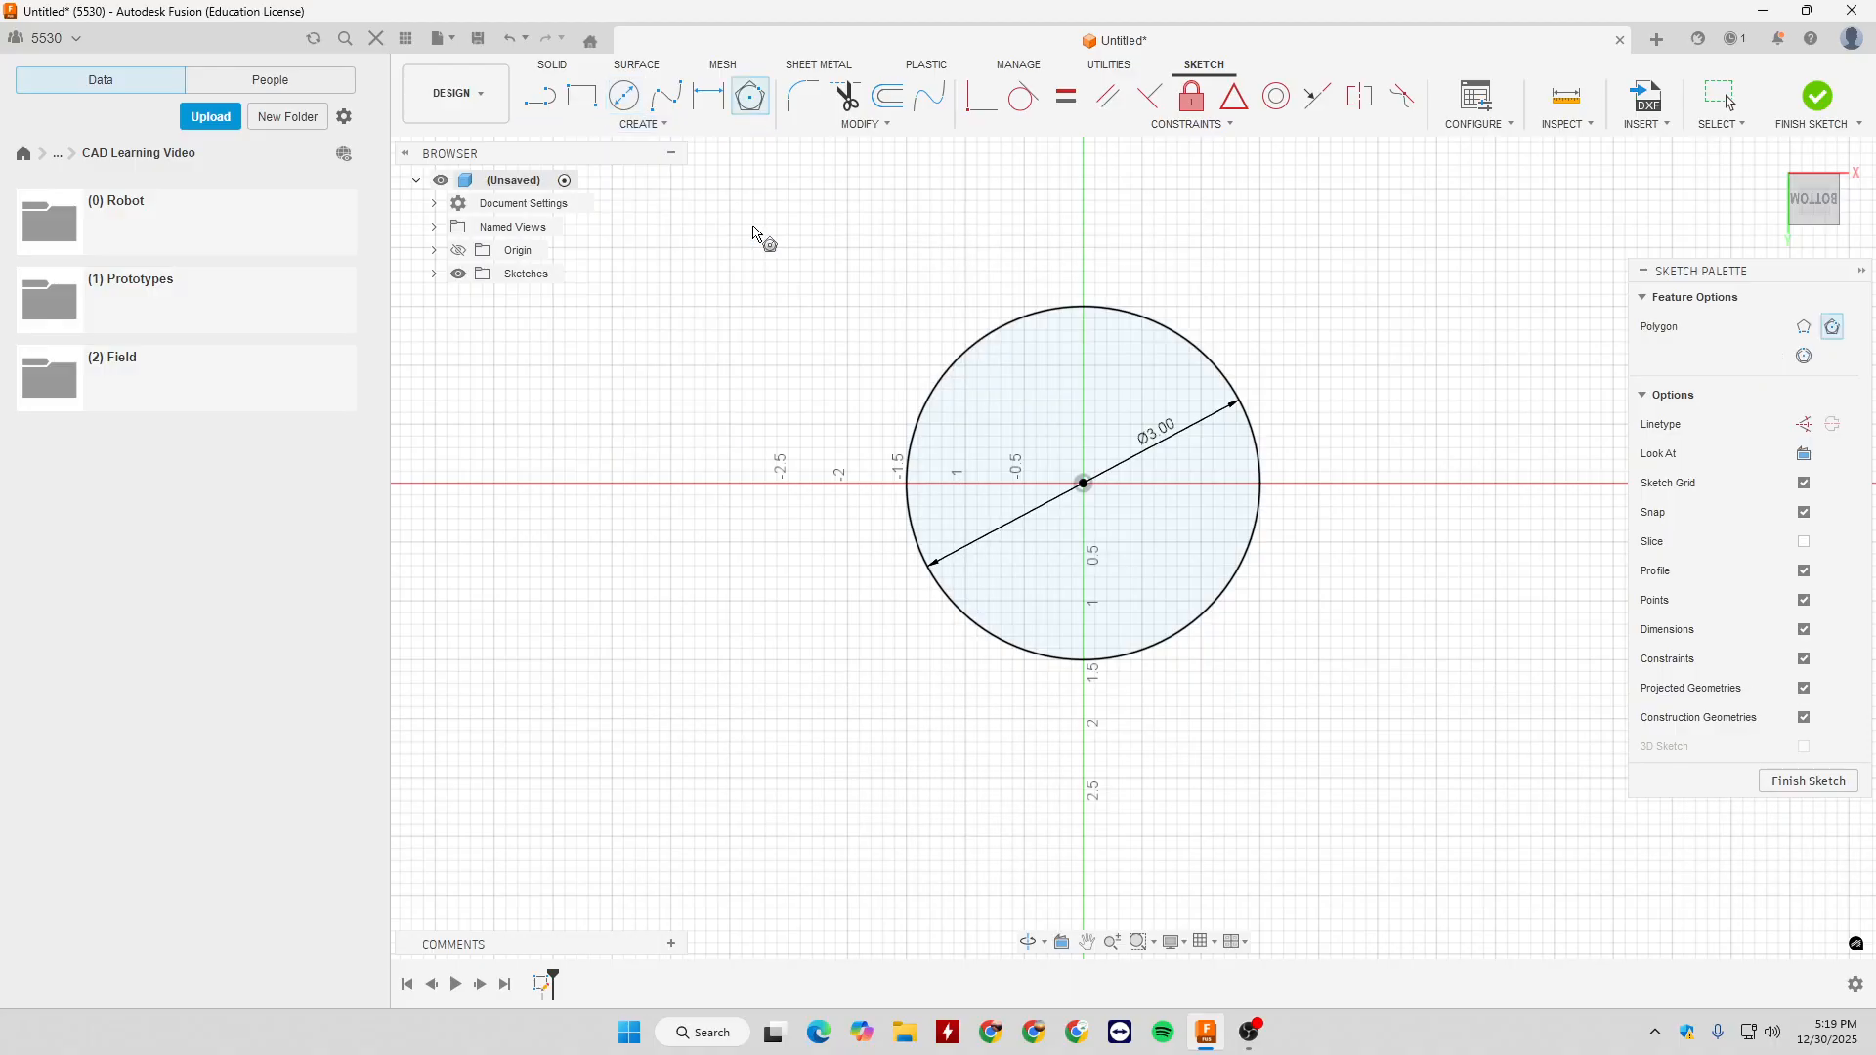
{"action": "left_click", "coordinate": [1083, 482]}
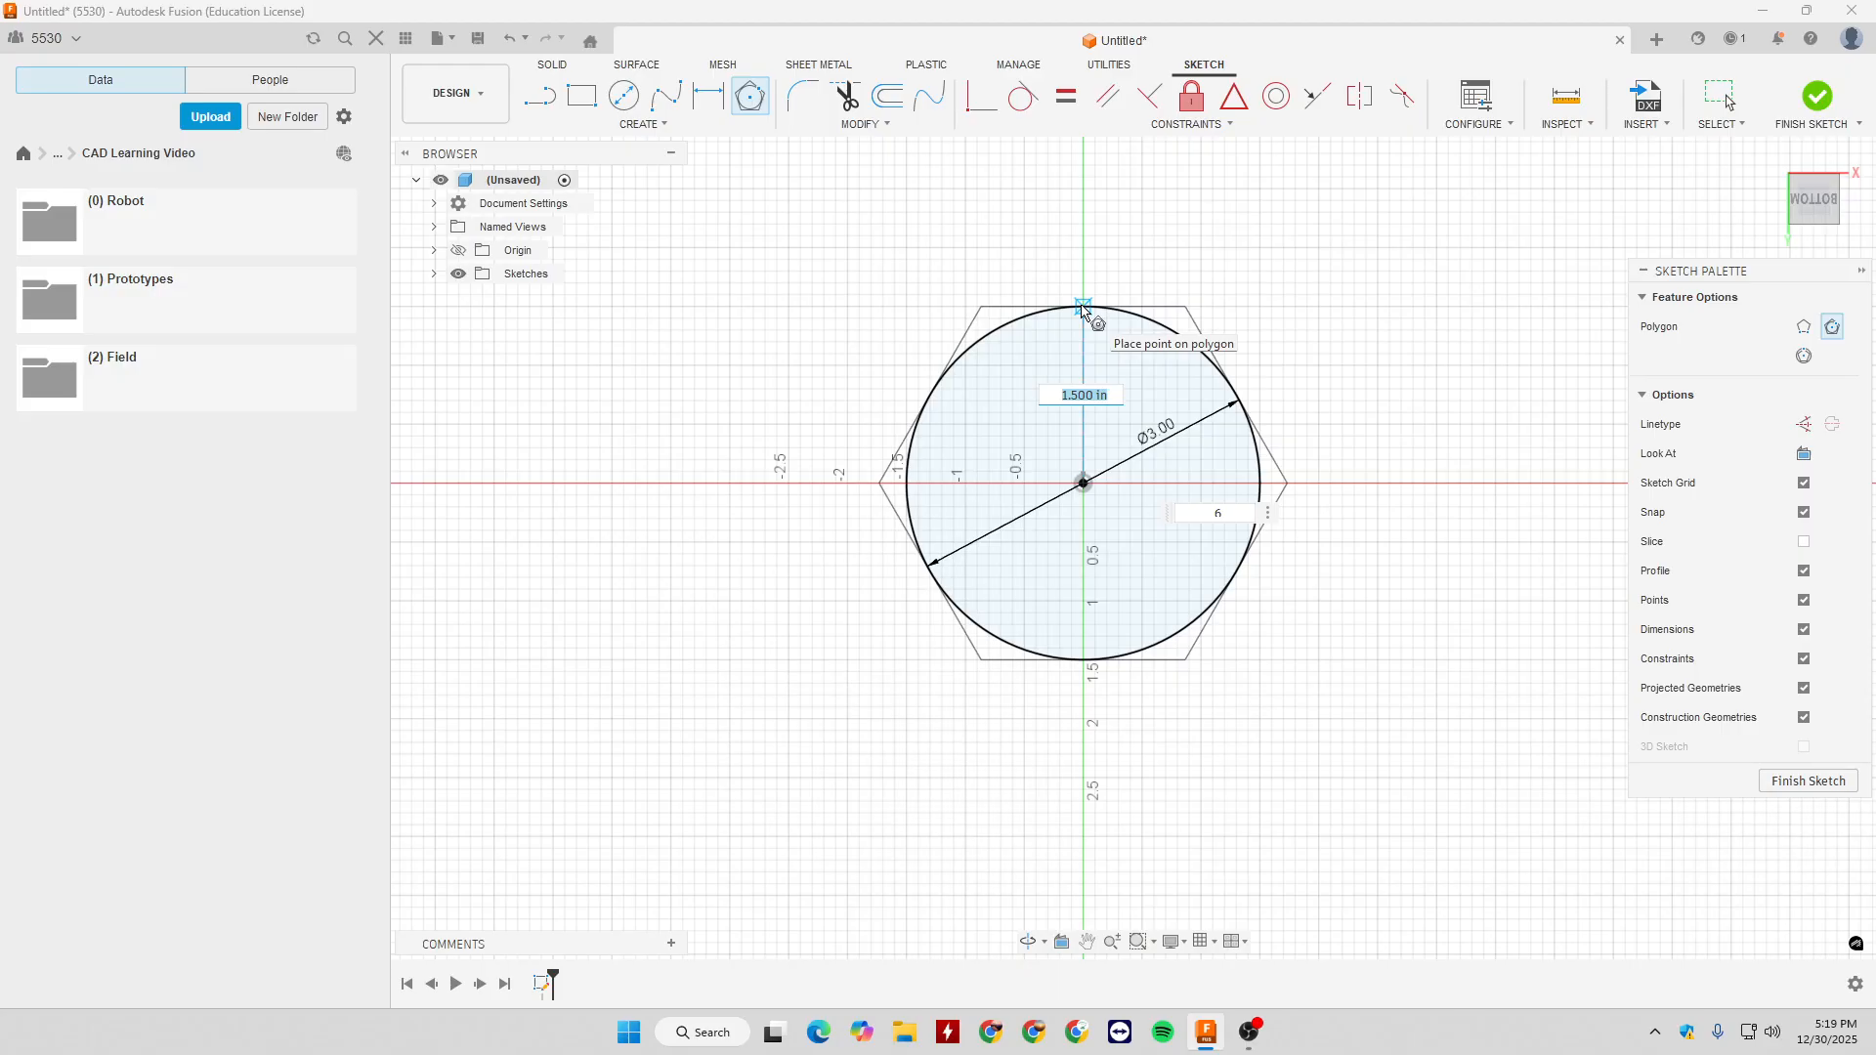
{"action": "left_click", "coordinate": [1082, 308]}
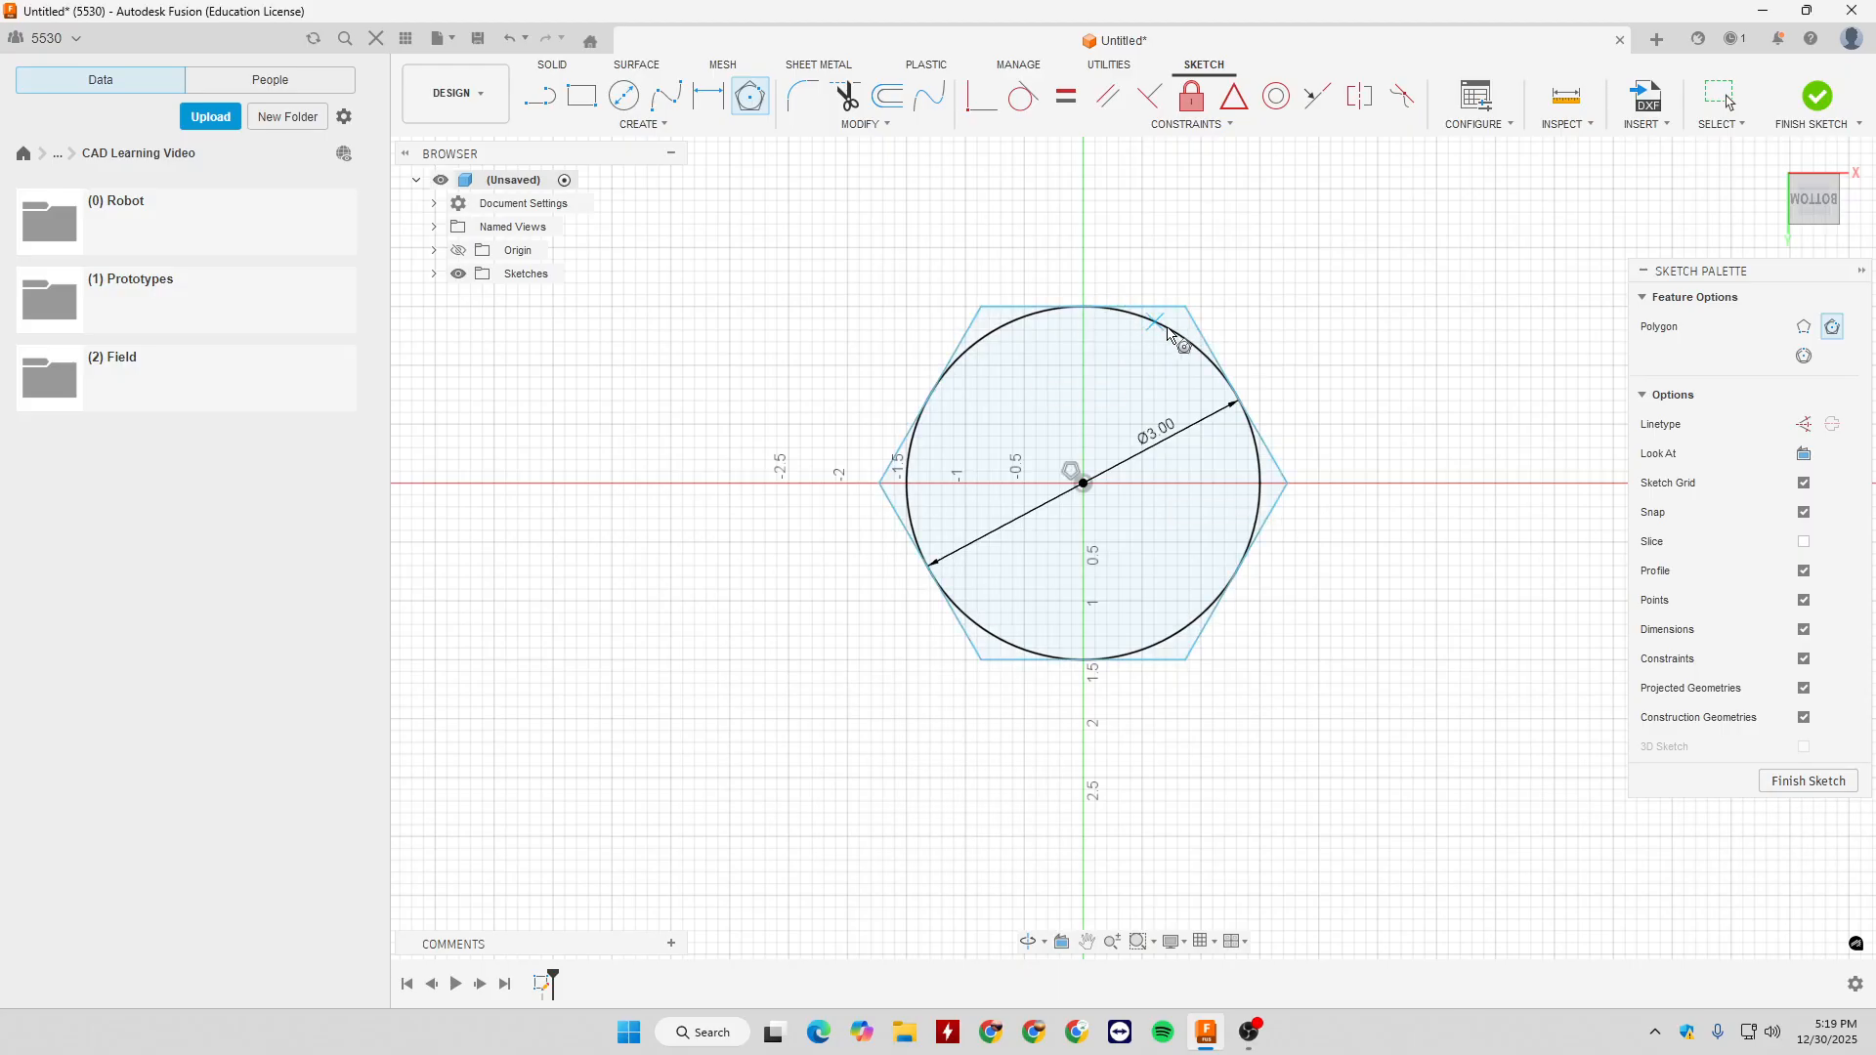
{"action": "key", "text": "Escape"}
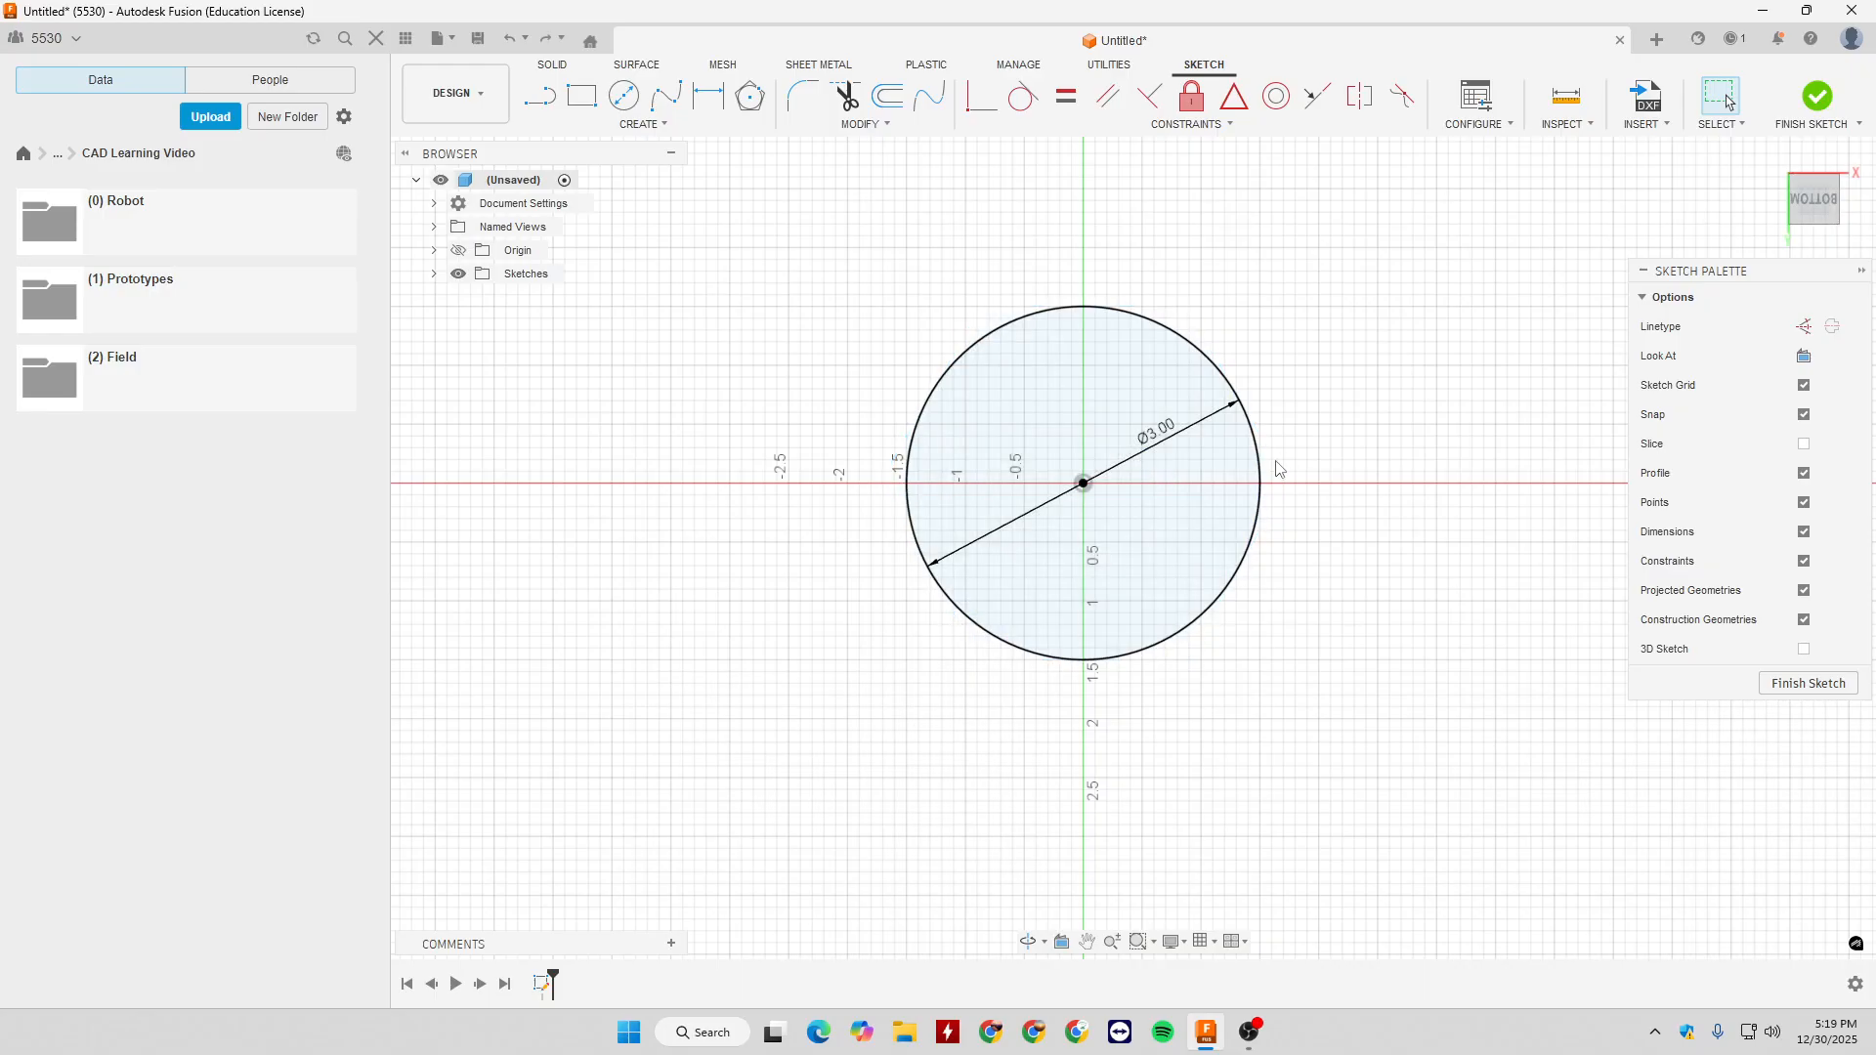
{"action": "left_click", "coordinate": [624, 127]}
{"action": "mouse_move", "coordinate": [635, 221]}
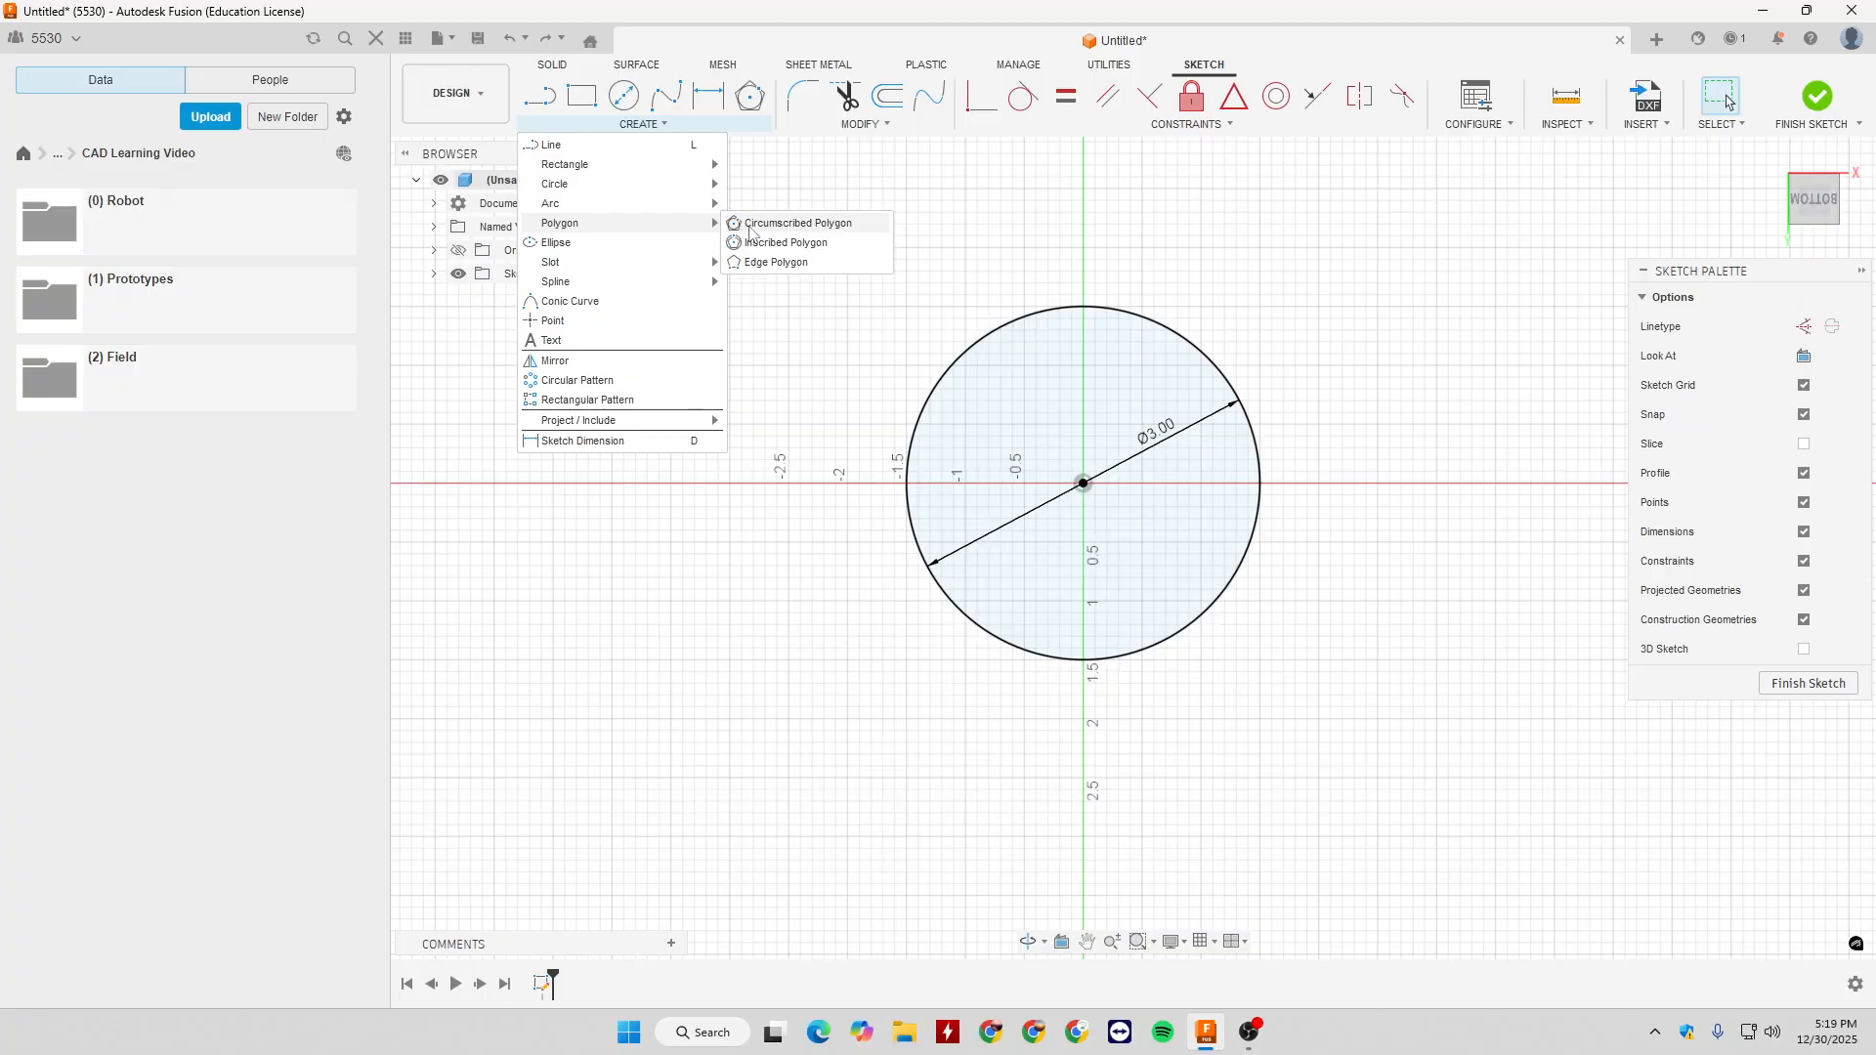
{"action": "left_click", "coordinate": [747, 228]}
{"action": "left_click", "coordinate": [1084, 484]}
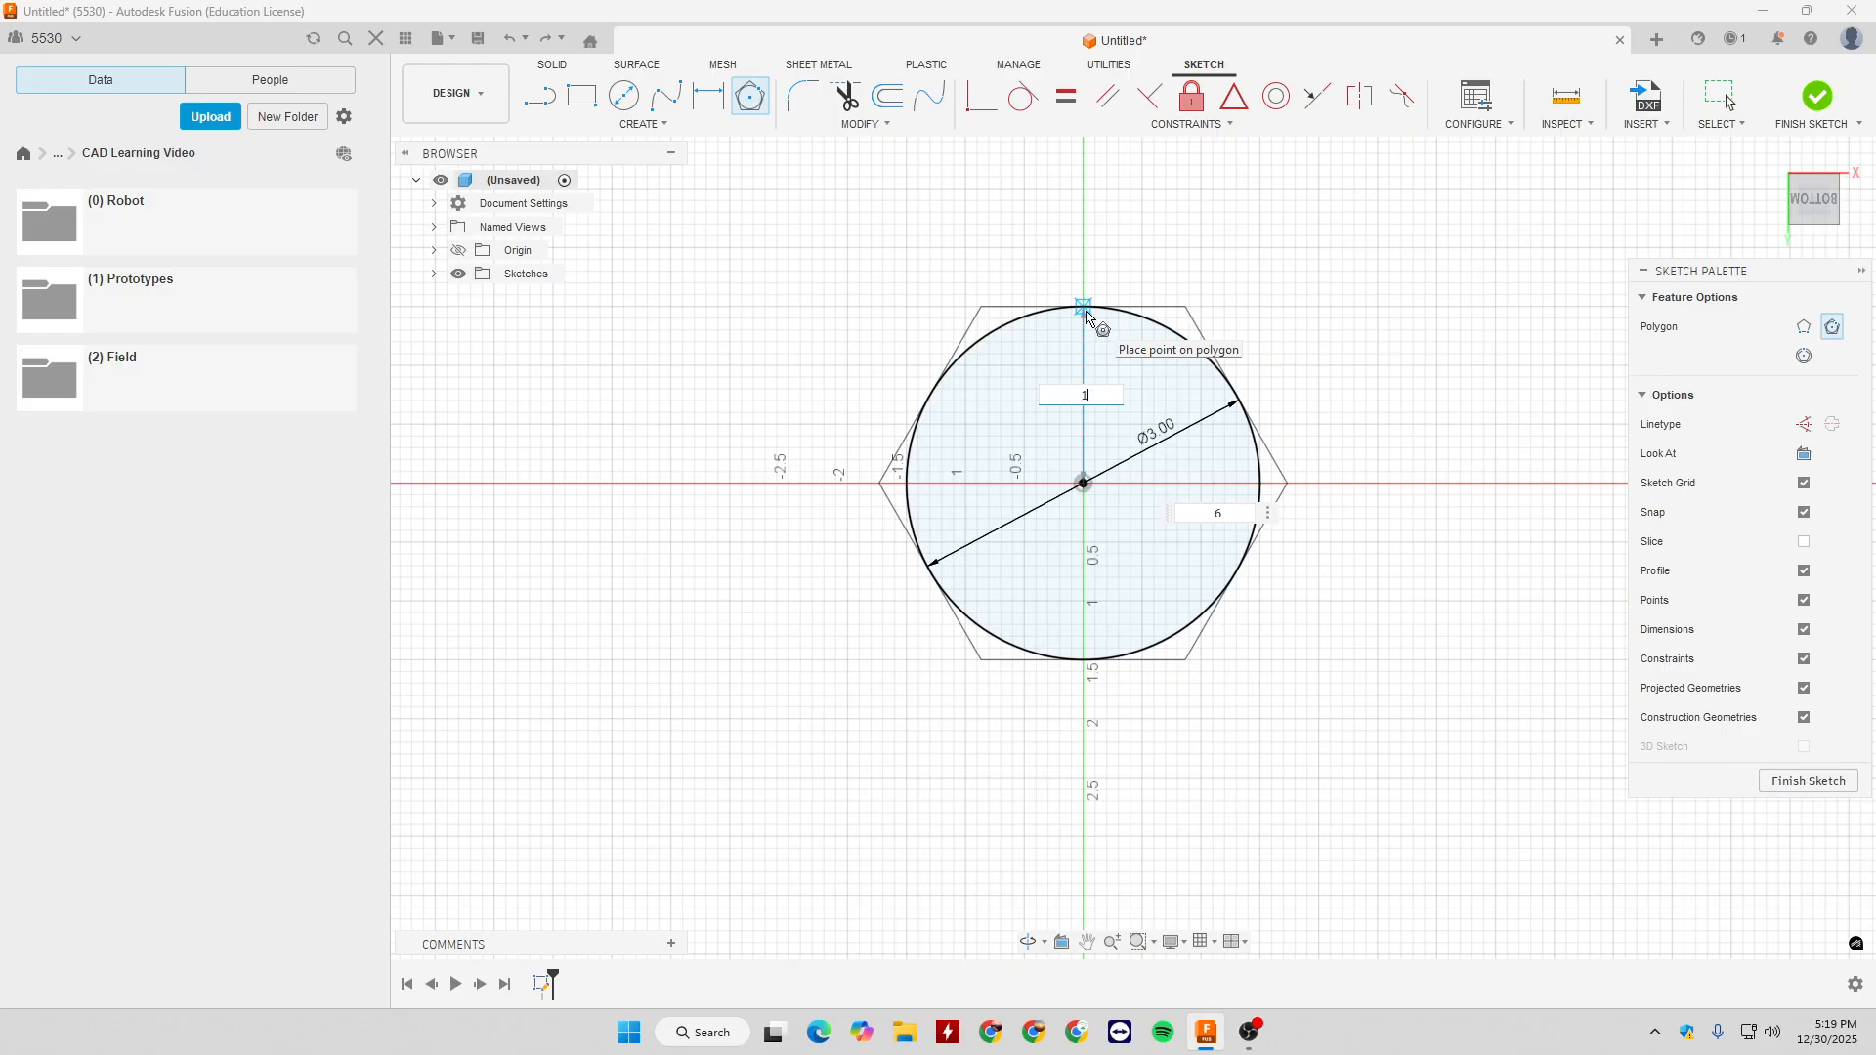
{"action": "key", "text": "Tab"}
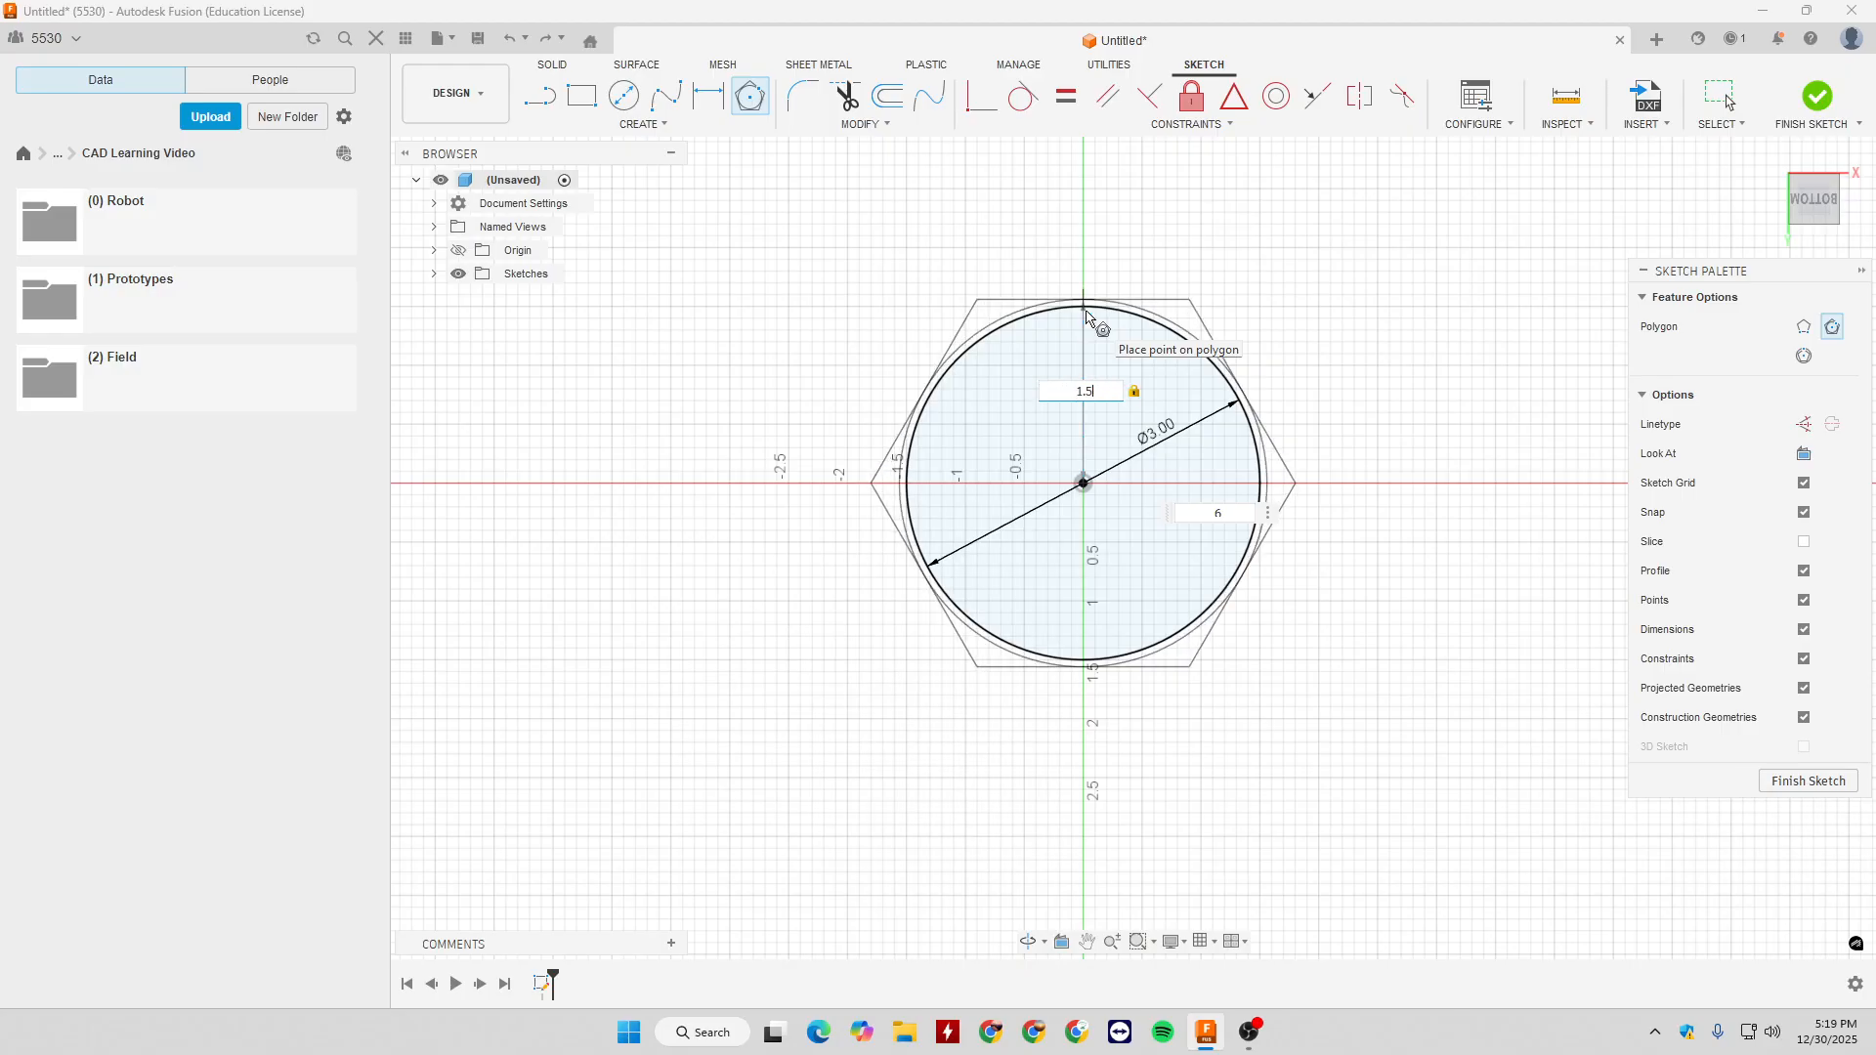
{"action": "key", "text": "Tab"}
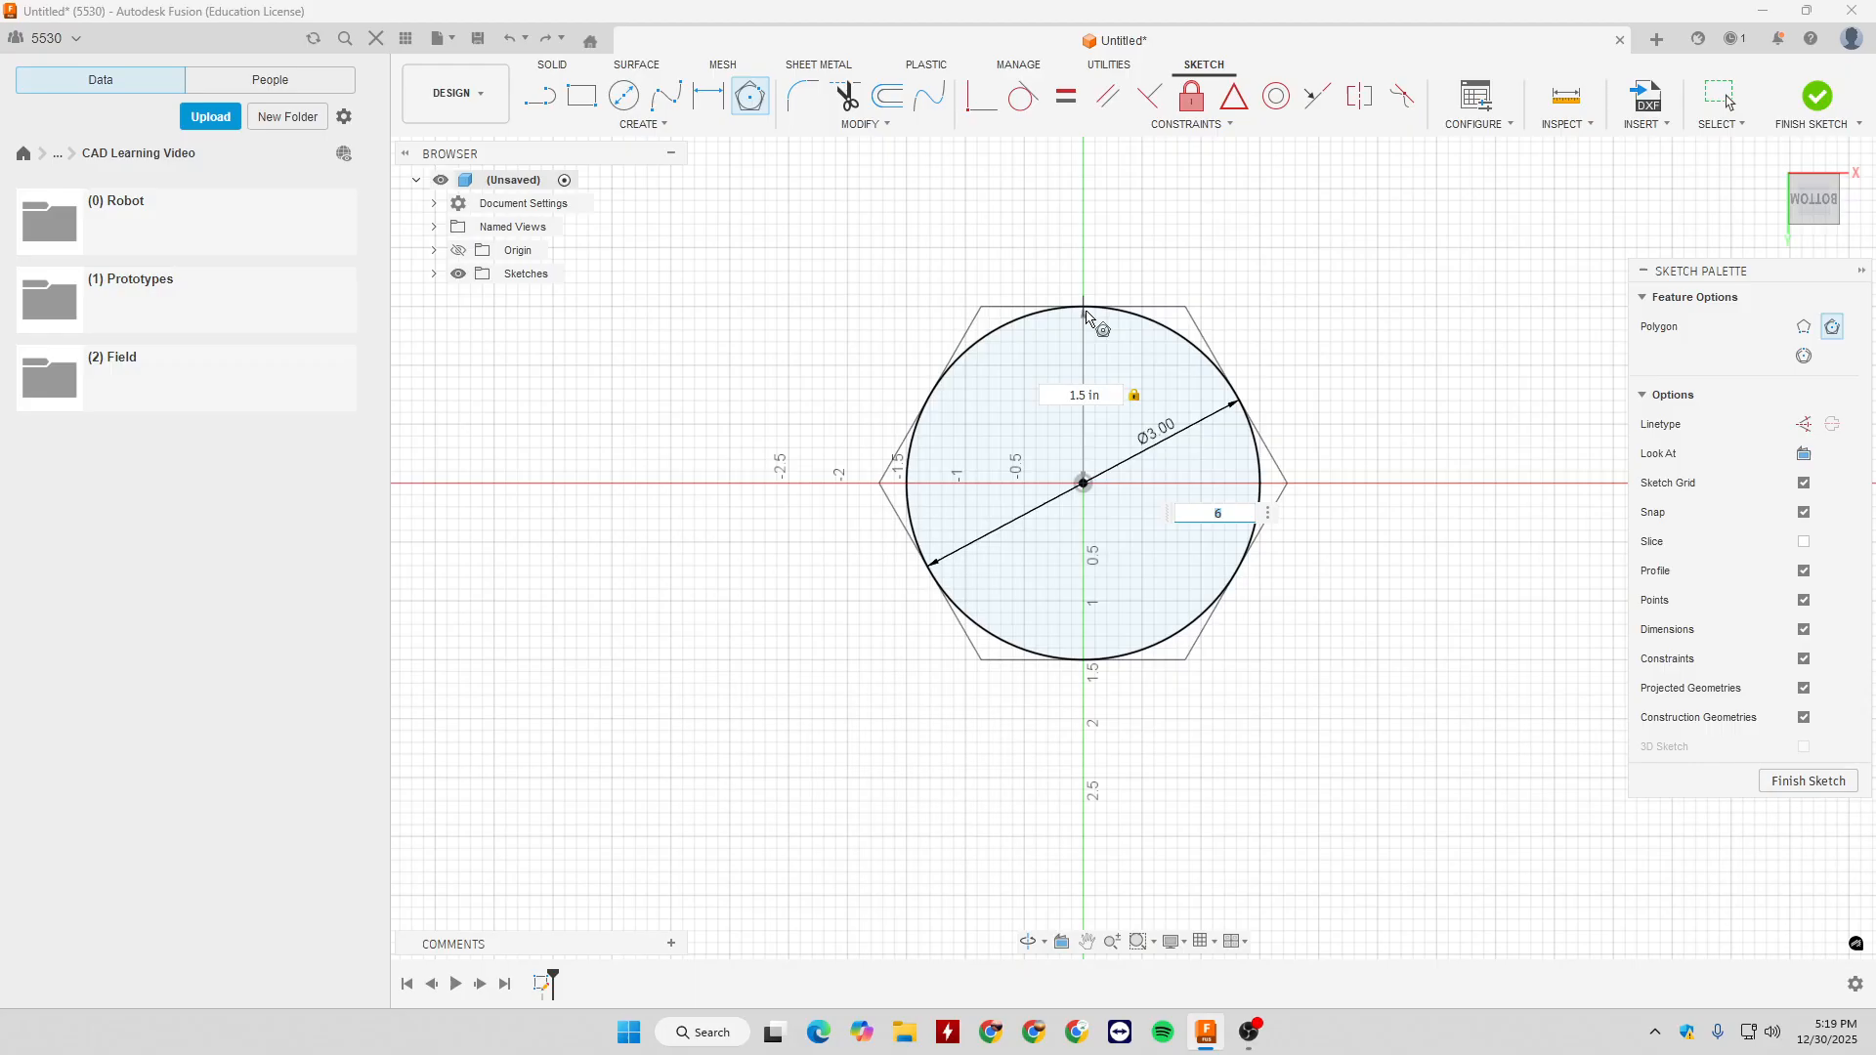
{"action": "key", "text": "Escape"}
- Delete the 3 in circle and centre a Circumscribed Polygon on the origin with a centre-to-edge distance of 1.5 in
{"action": "left_click_drag", "start_coordinate": [875, 307], "coordinate": [1504, 692]}
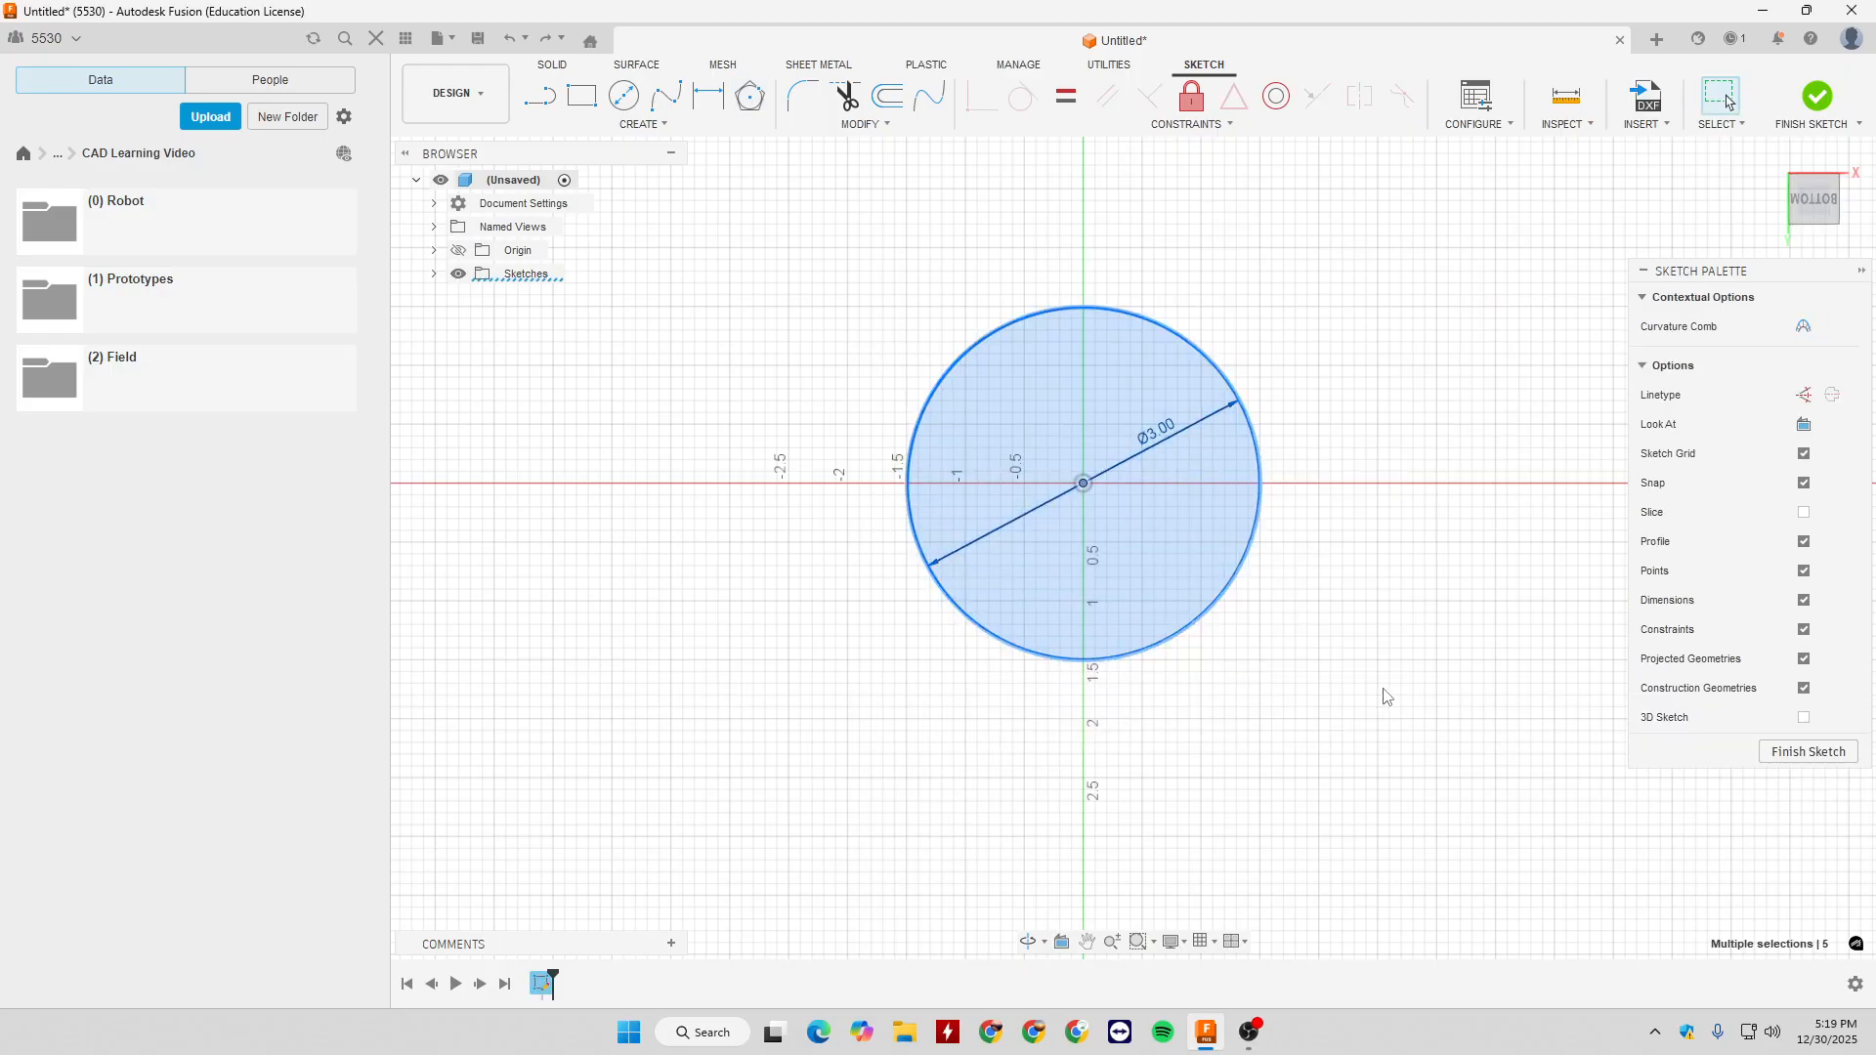
{"action": "key", "text": "Delete"}
{"action": "left_click", "coordinate": [643, 124]}
{"action": "mouse_move", "coordinate": [590, 233]}
{"action": "left_click", "coordinate": [743, 223]}
{"action": "left_click", "coordinate": [1082, 483]}
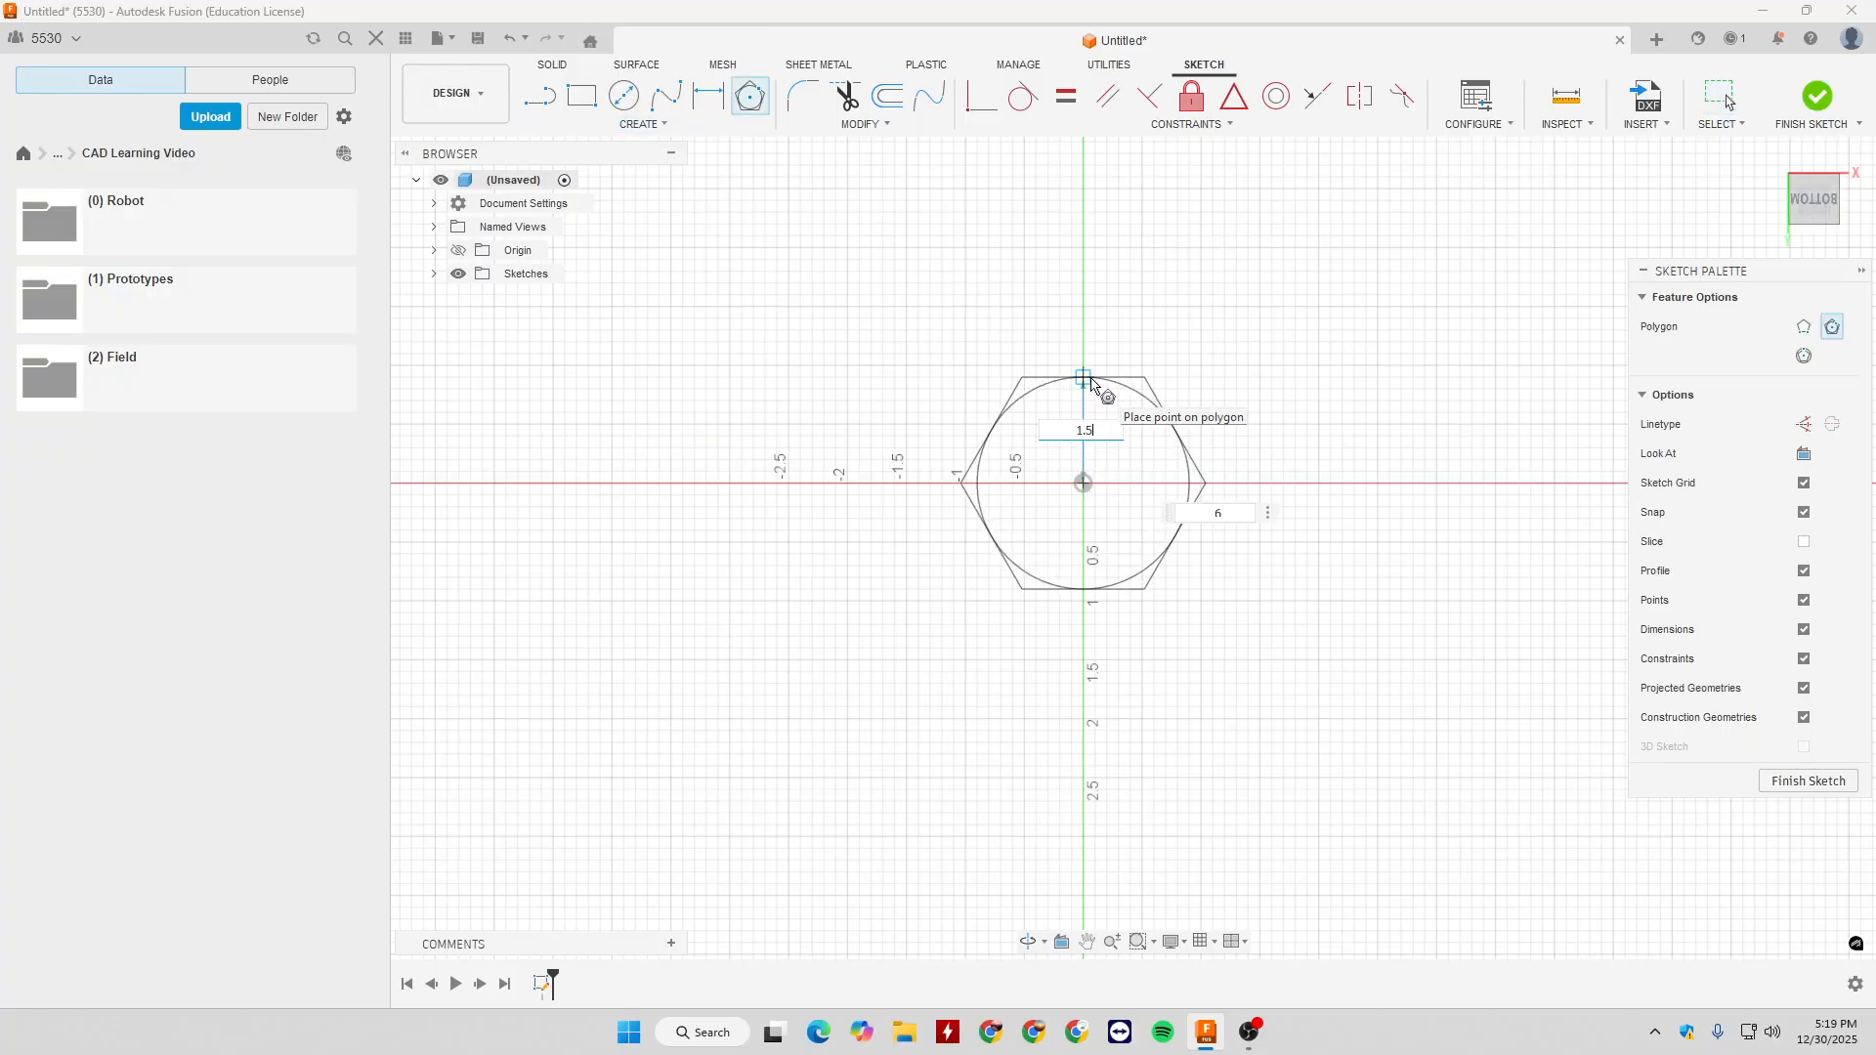
{"action": "key", "text": "Tab"}
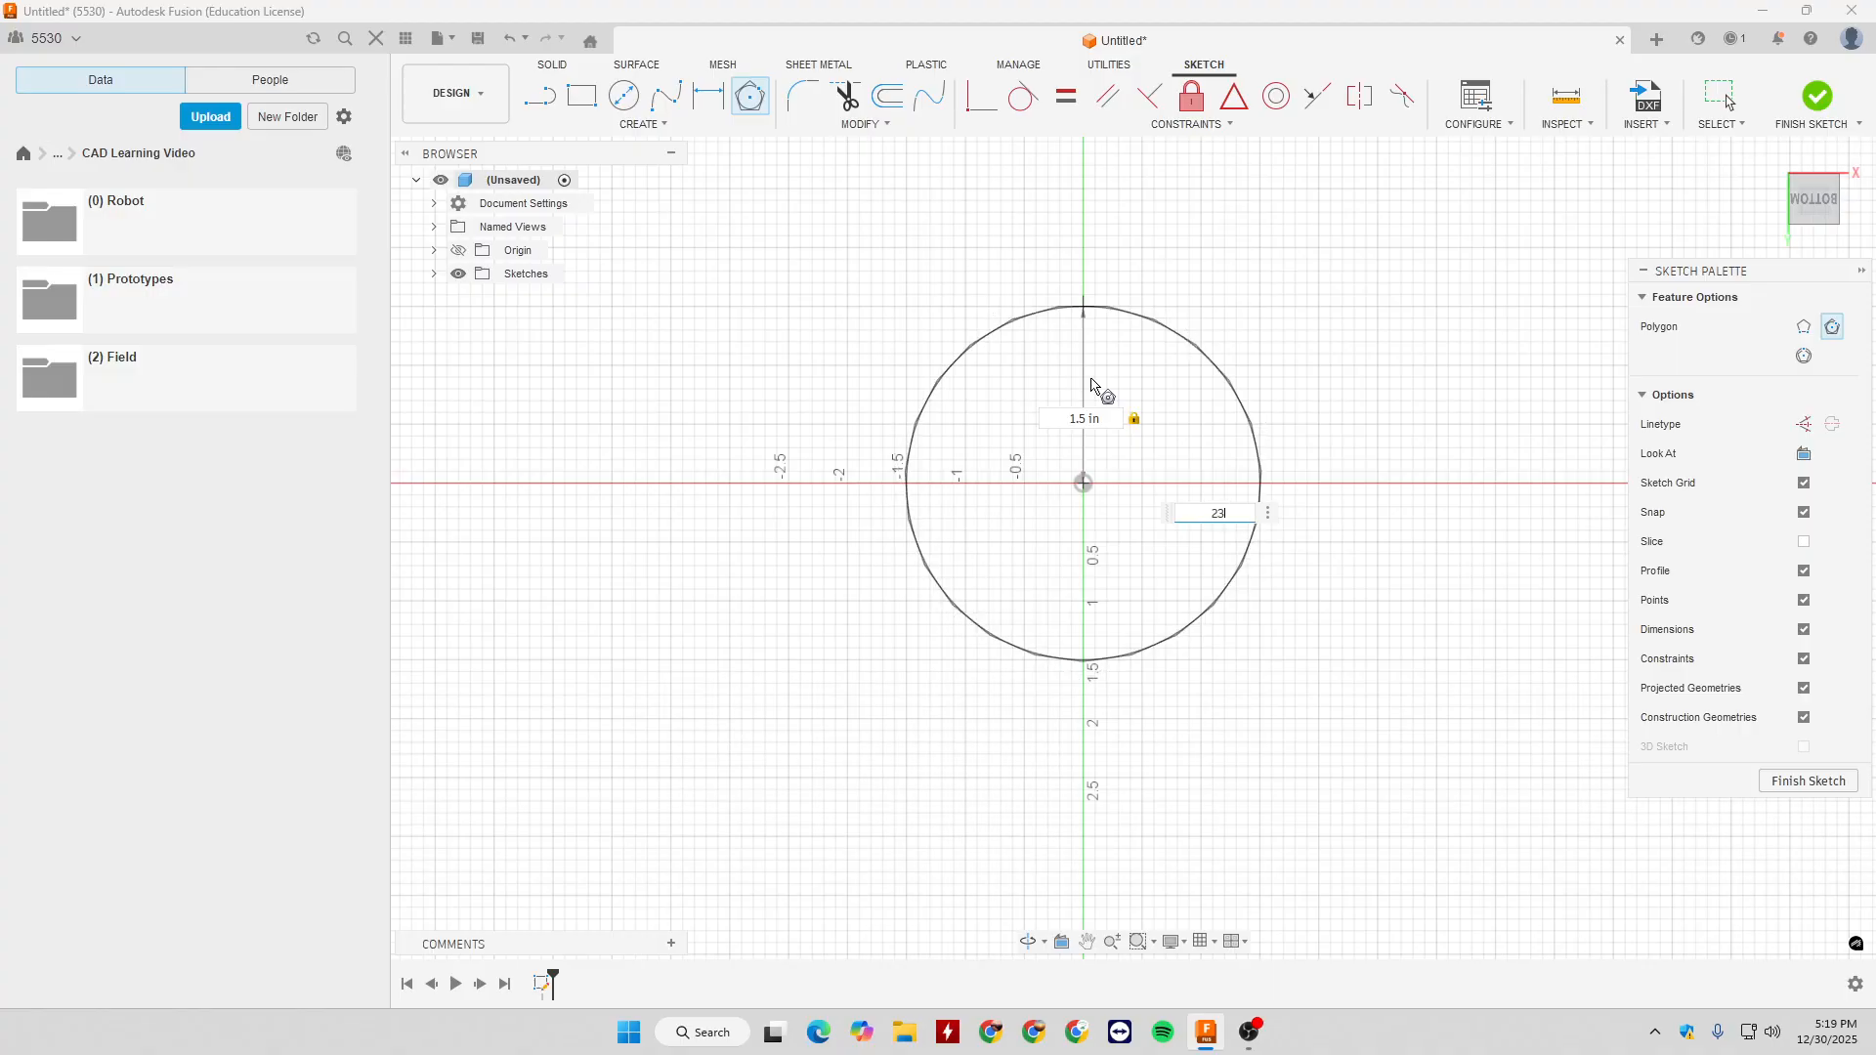
- Try side counts such as 10 and 12 for the circumscribed polygon, and place it with 6 sides and a horizontal top edge
{"action": "key", "text": "BackSpace"}
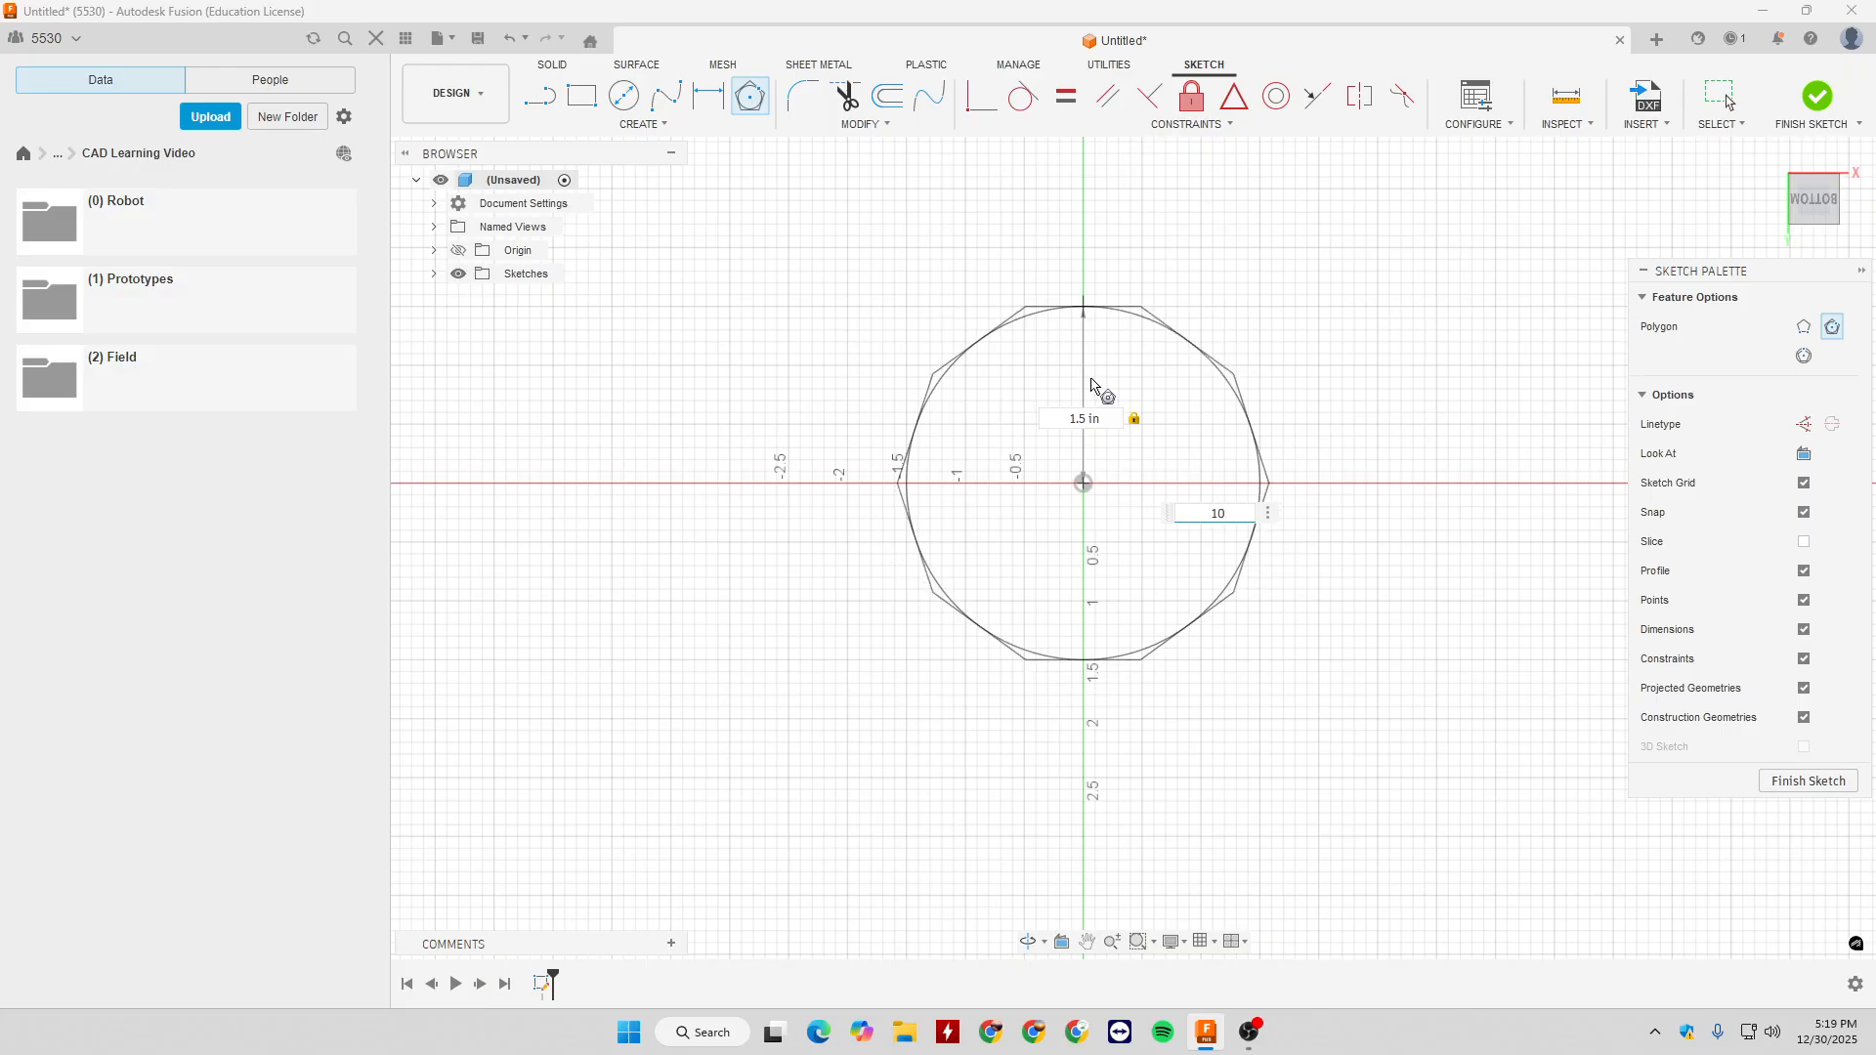
{"action": "key", "text": "BackSpace"}
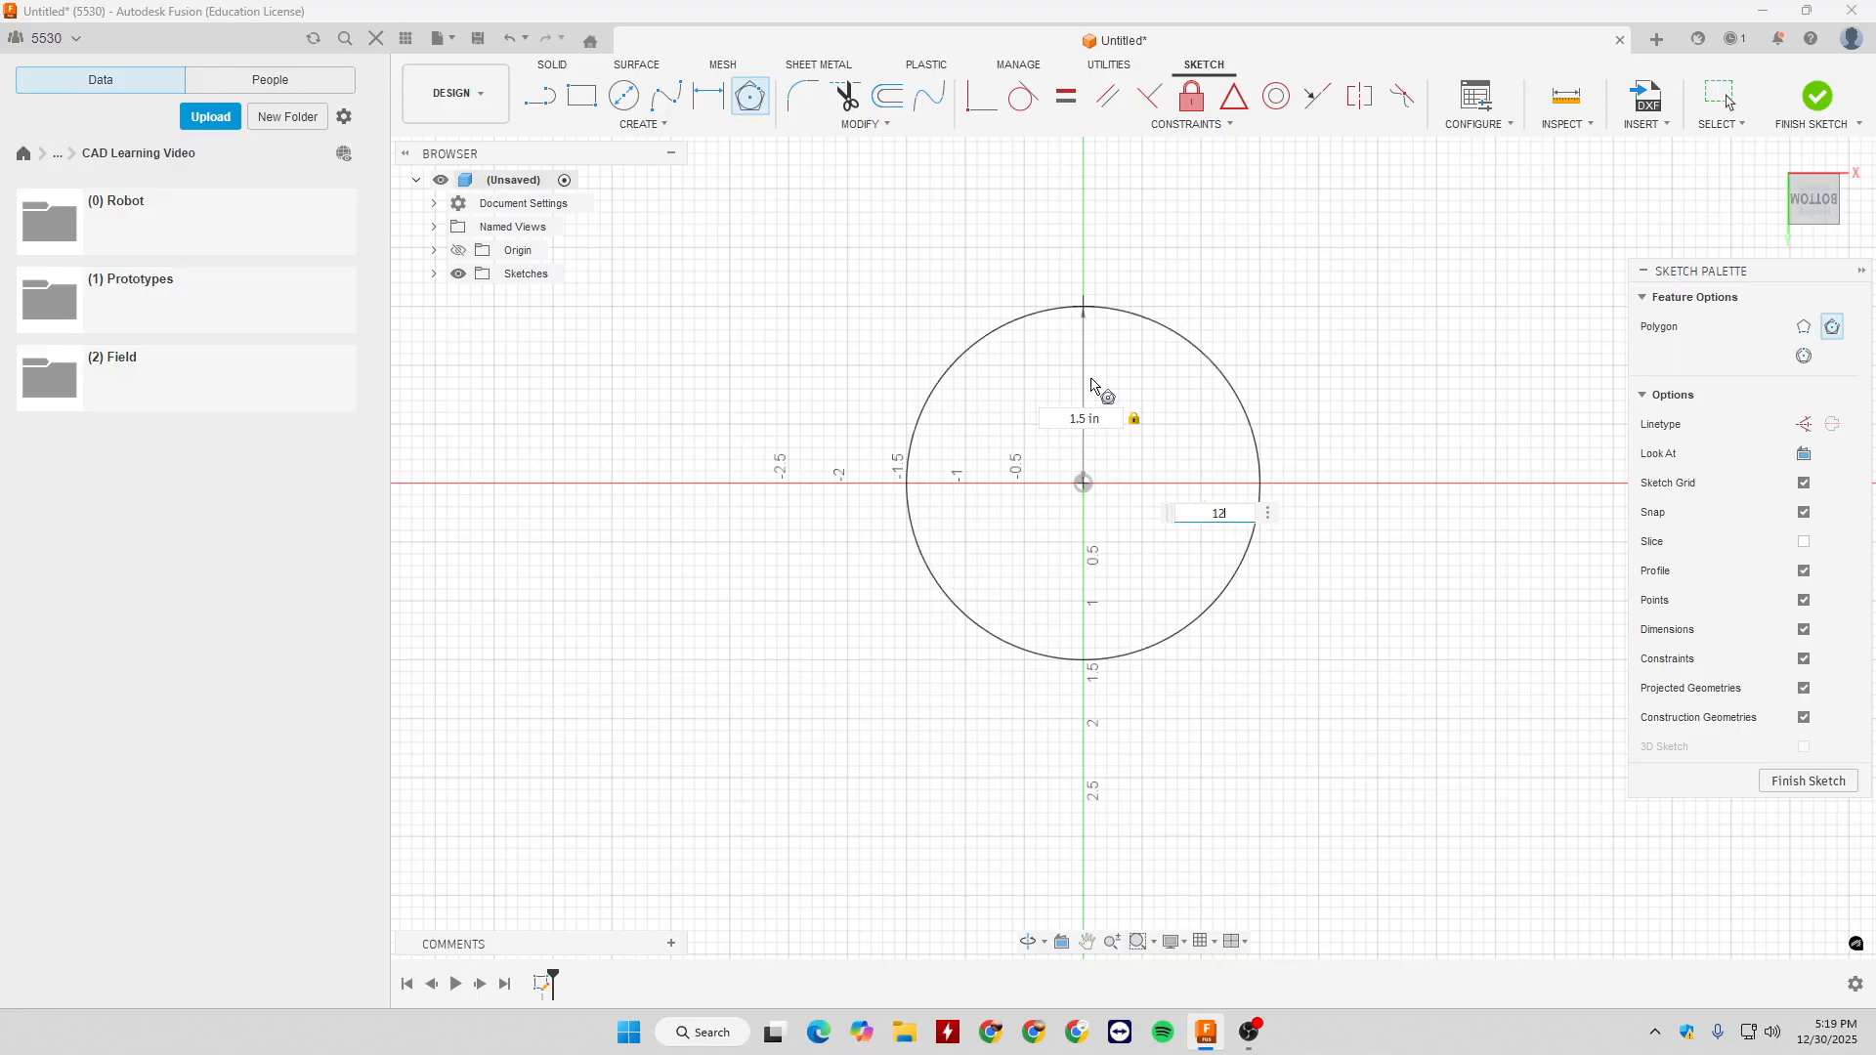
{"action": "key", "text": "BackSpace"}
{"action": "type", "text": "23"}
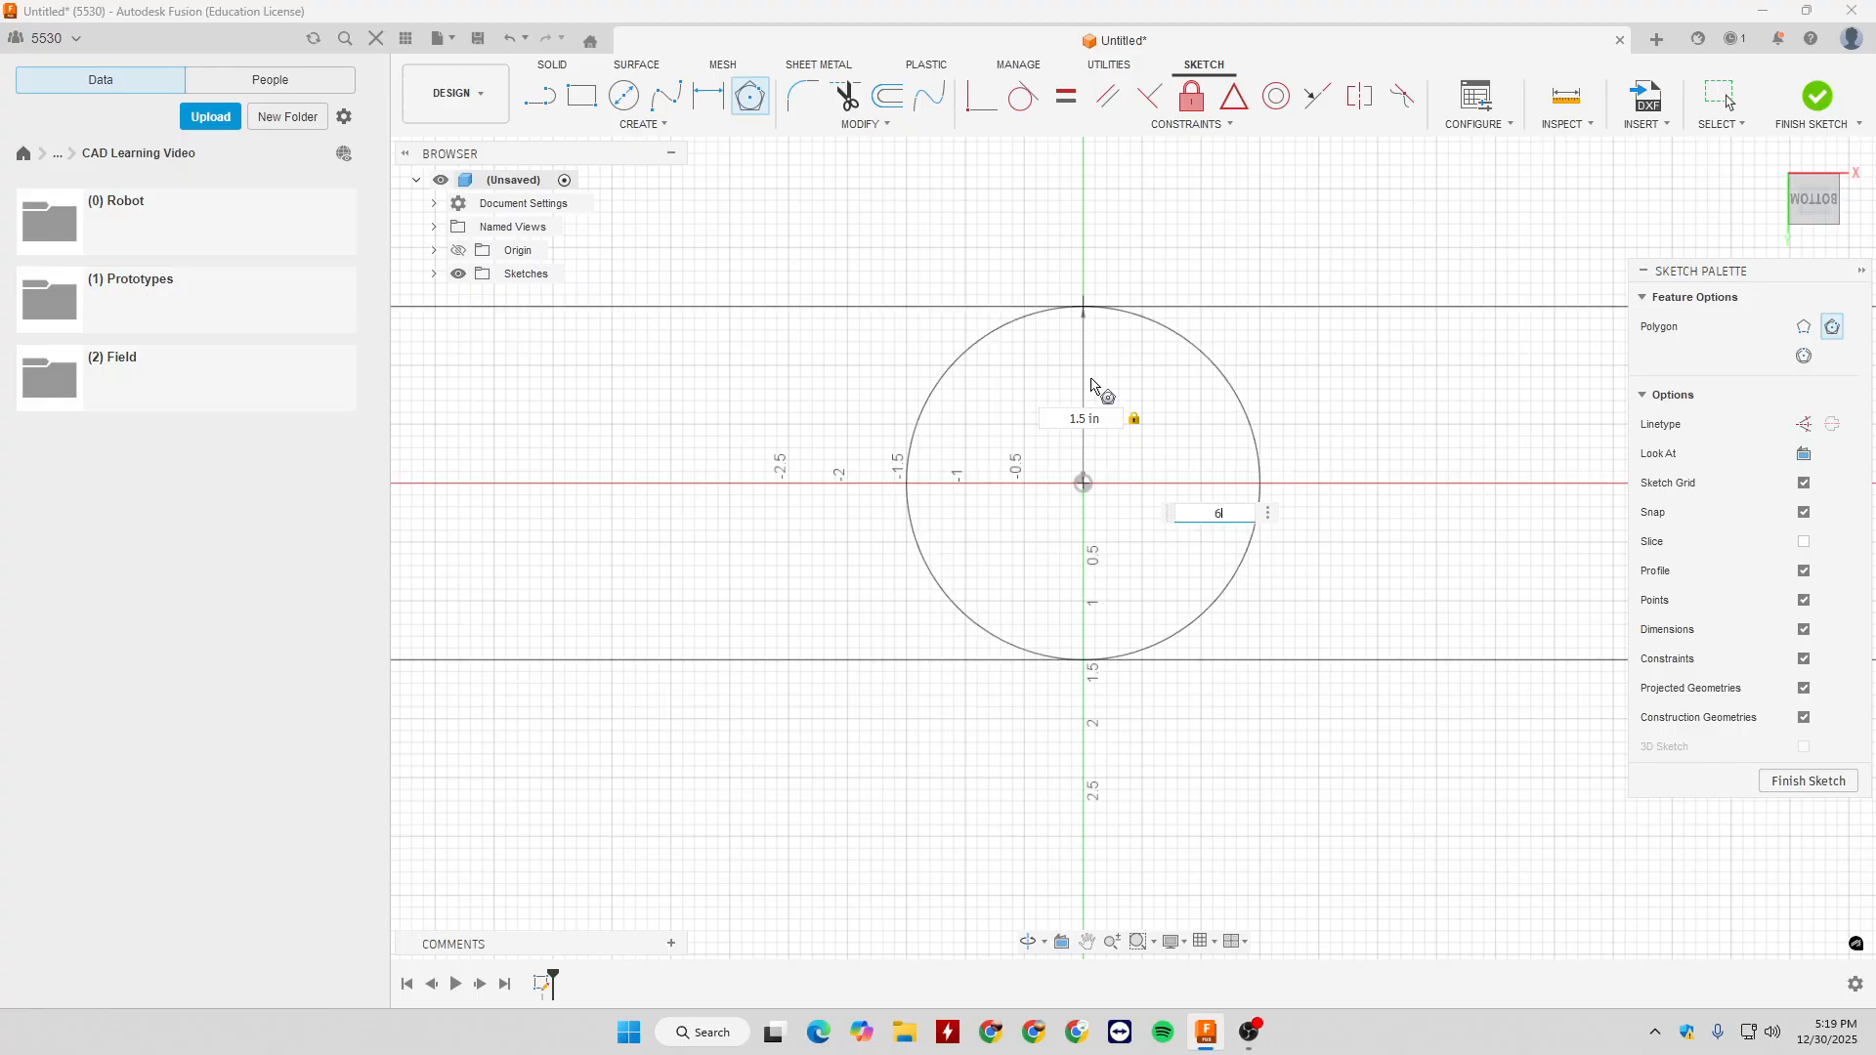
{"action": "left_click", "coordinate": [1086, 323]}
{"action": "key", "text": "Escape"}
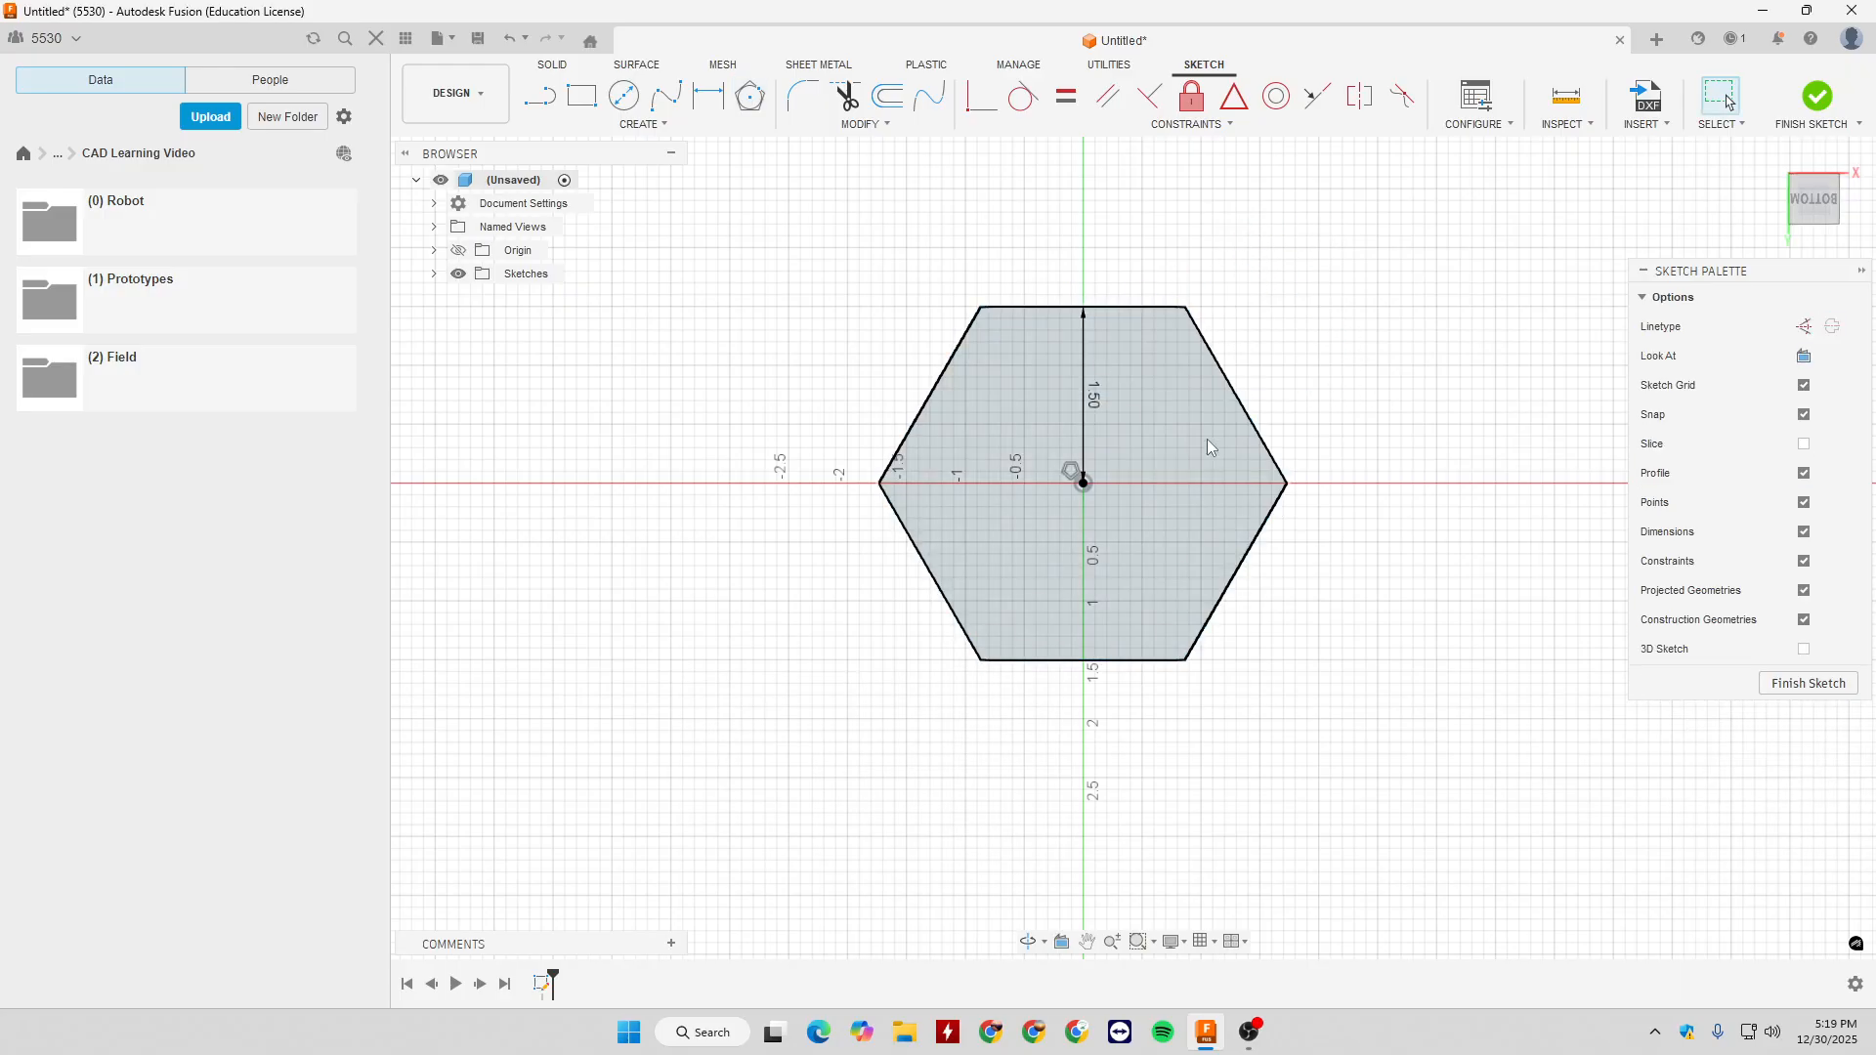
- Examine the polygon constraint at the centre of the hexagon
{"action": "left_click", "coordinate": [1071, 473]}
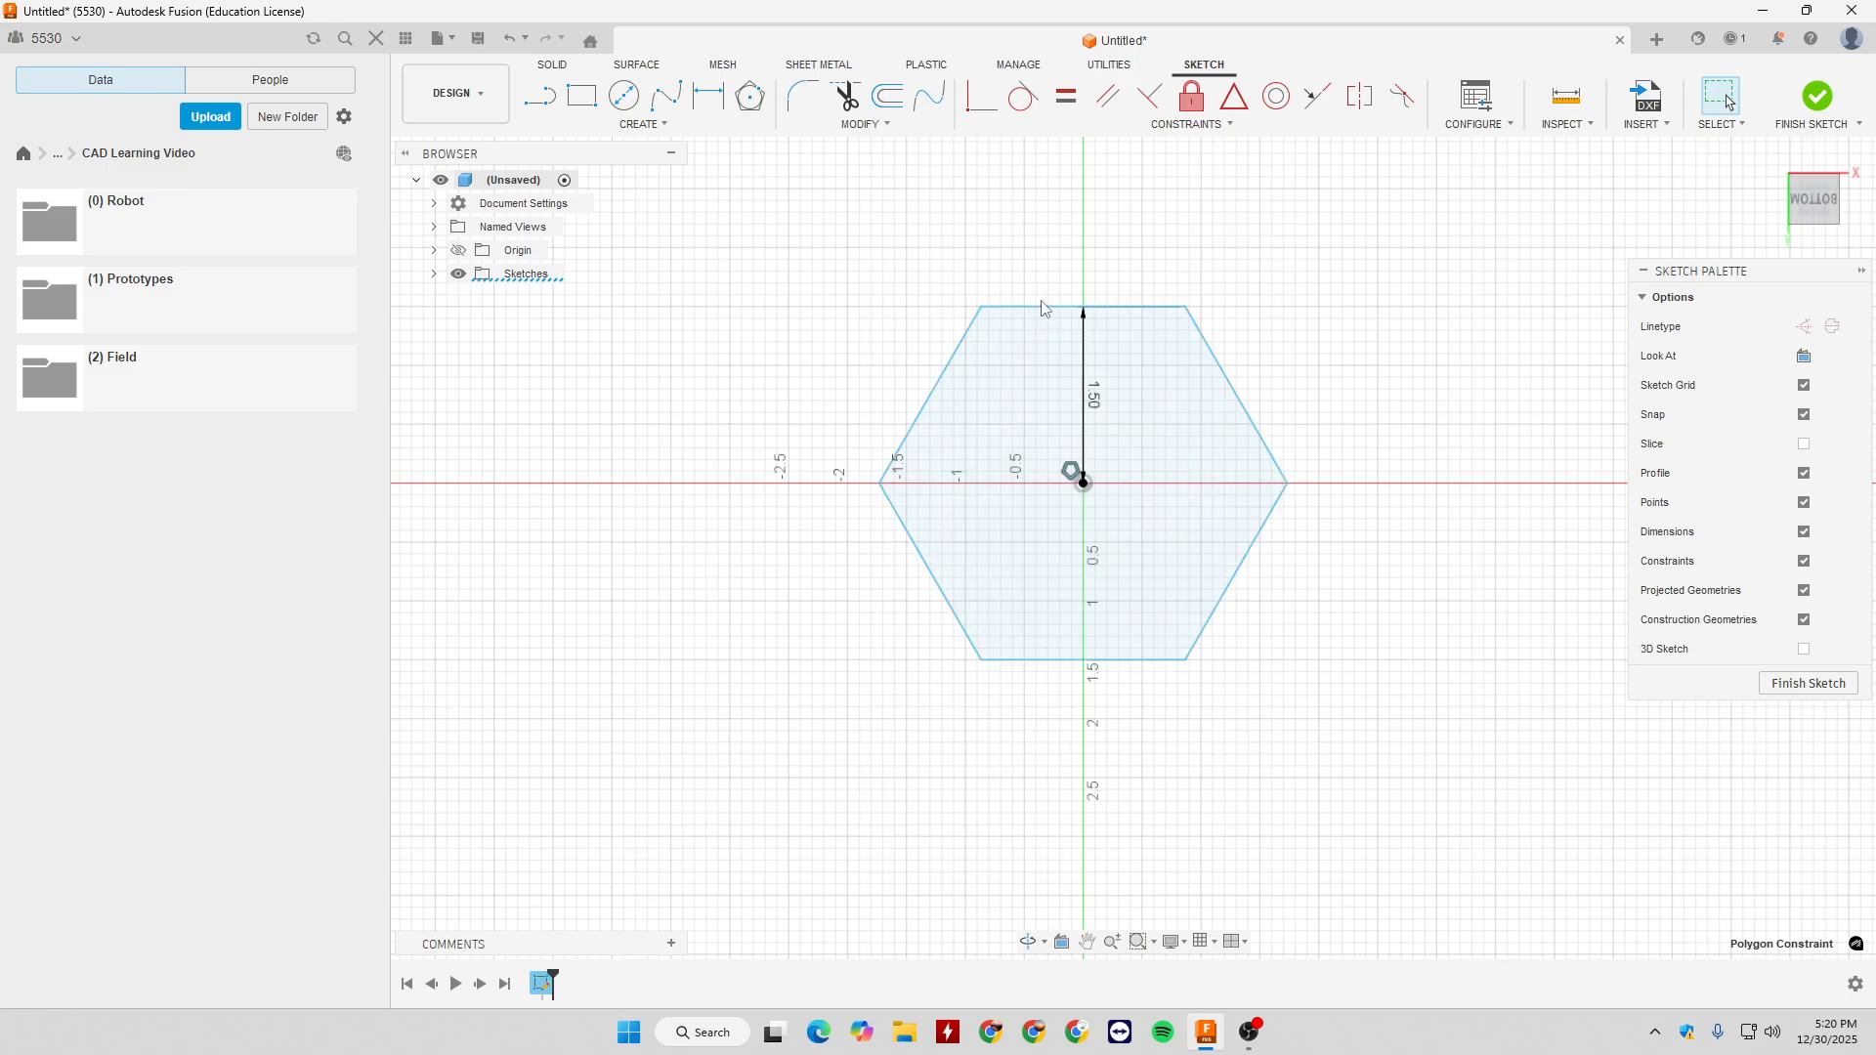
{"action": "key", "text": "Escape"}
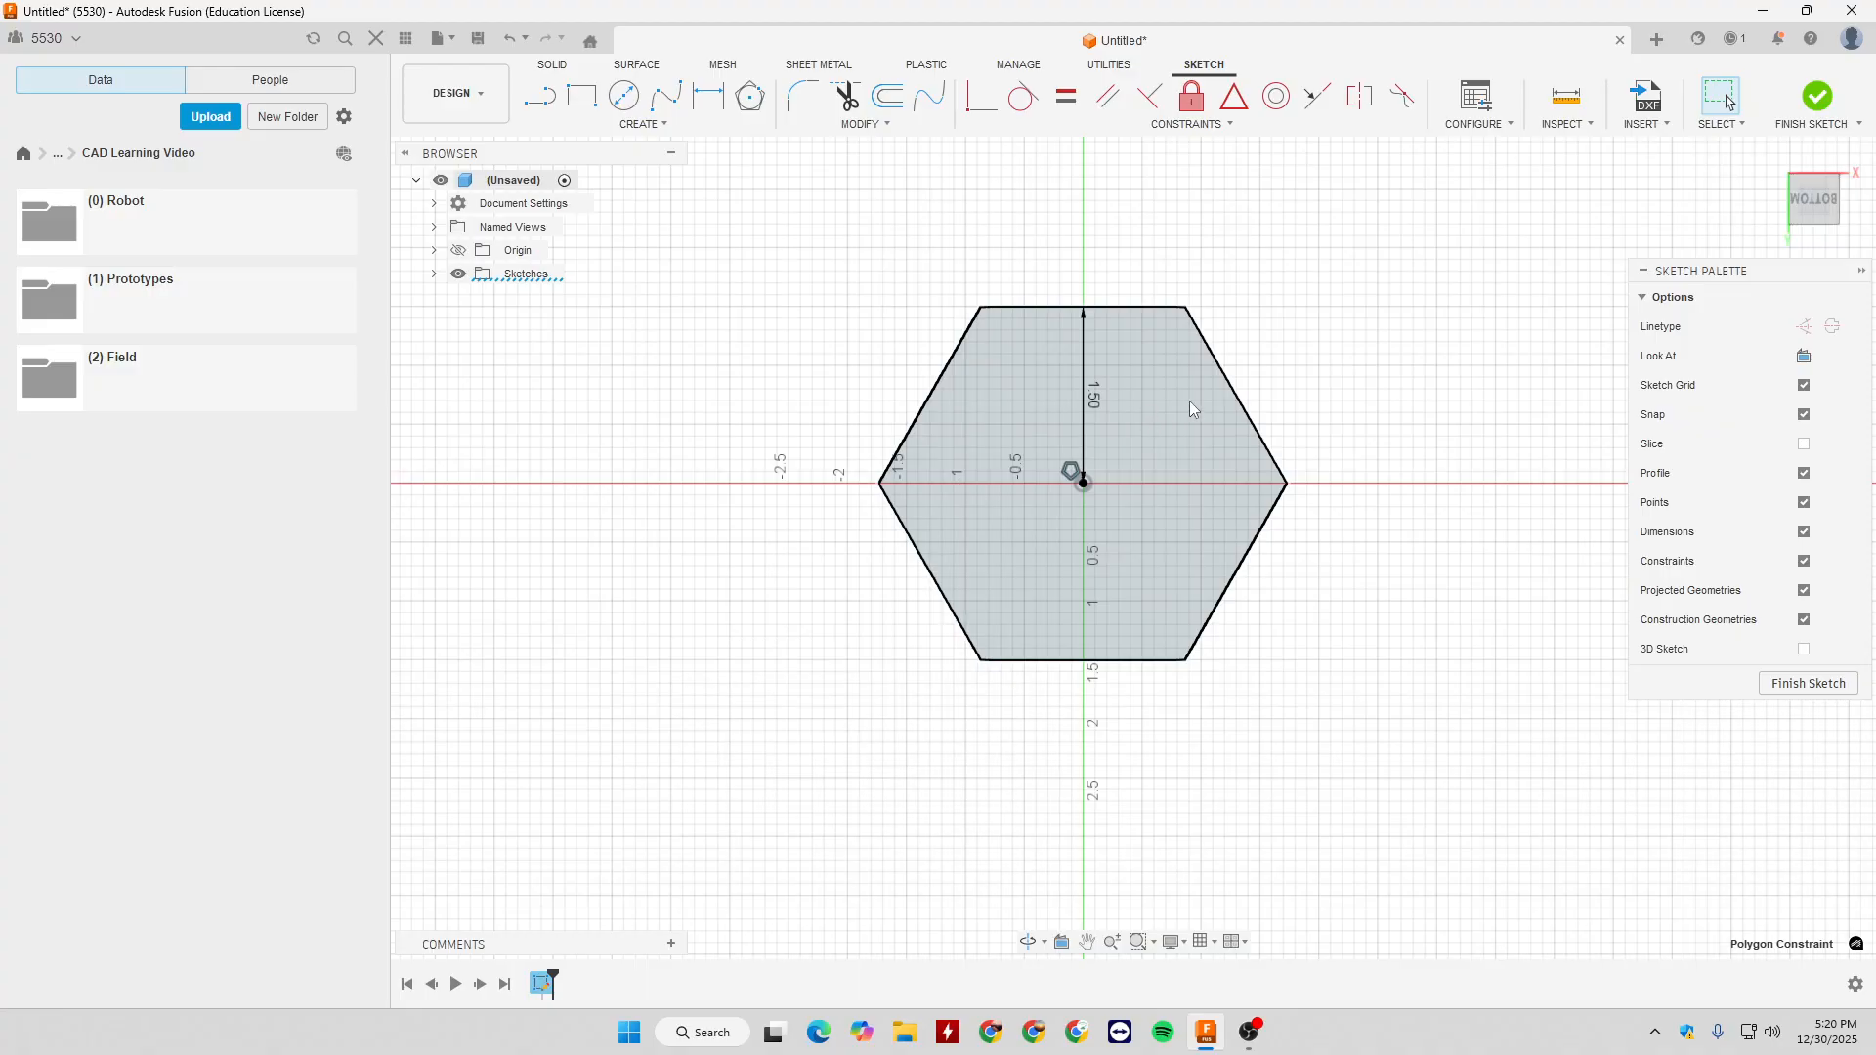
{"action": "left_click", "coordinate": [1128, 371]}
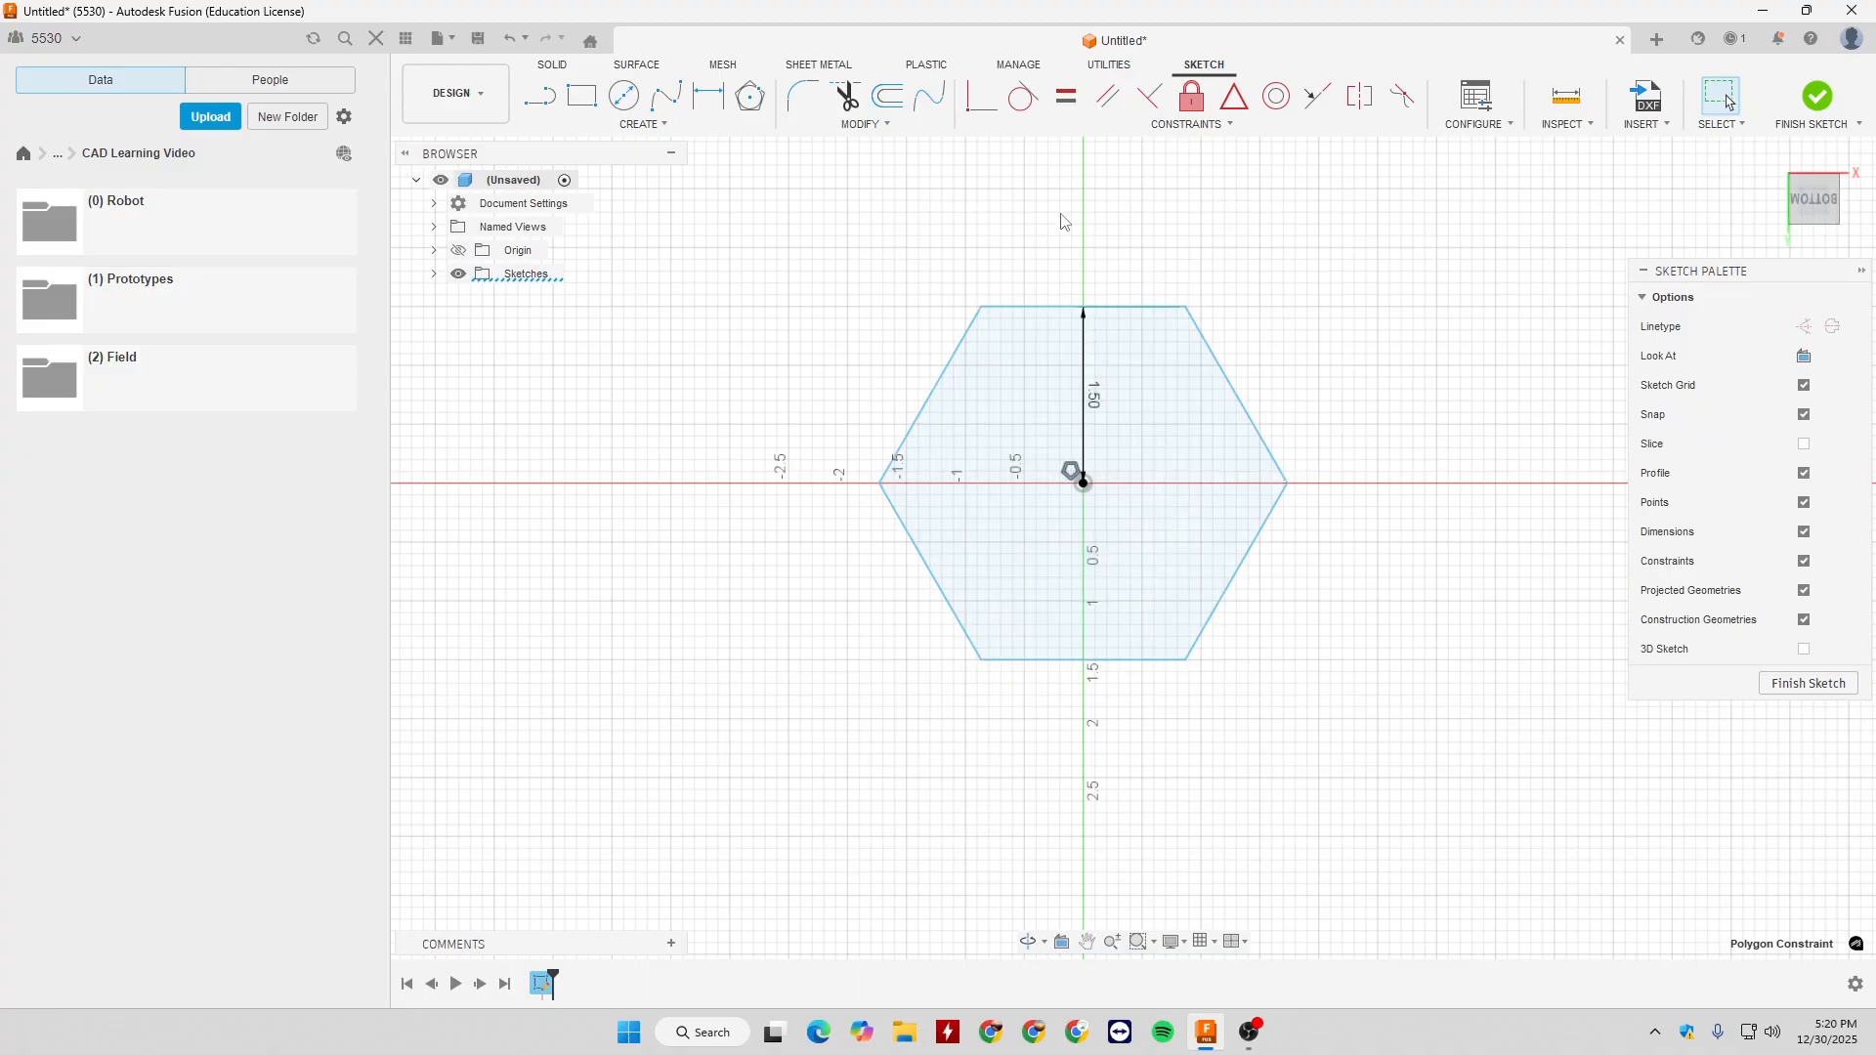
{"action": "left_click", "coordinate": [1216, 118]}
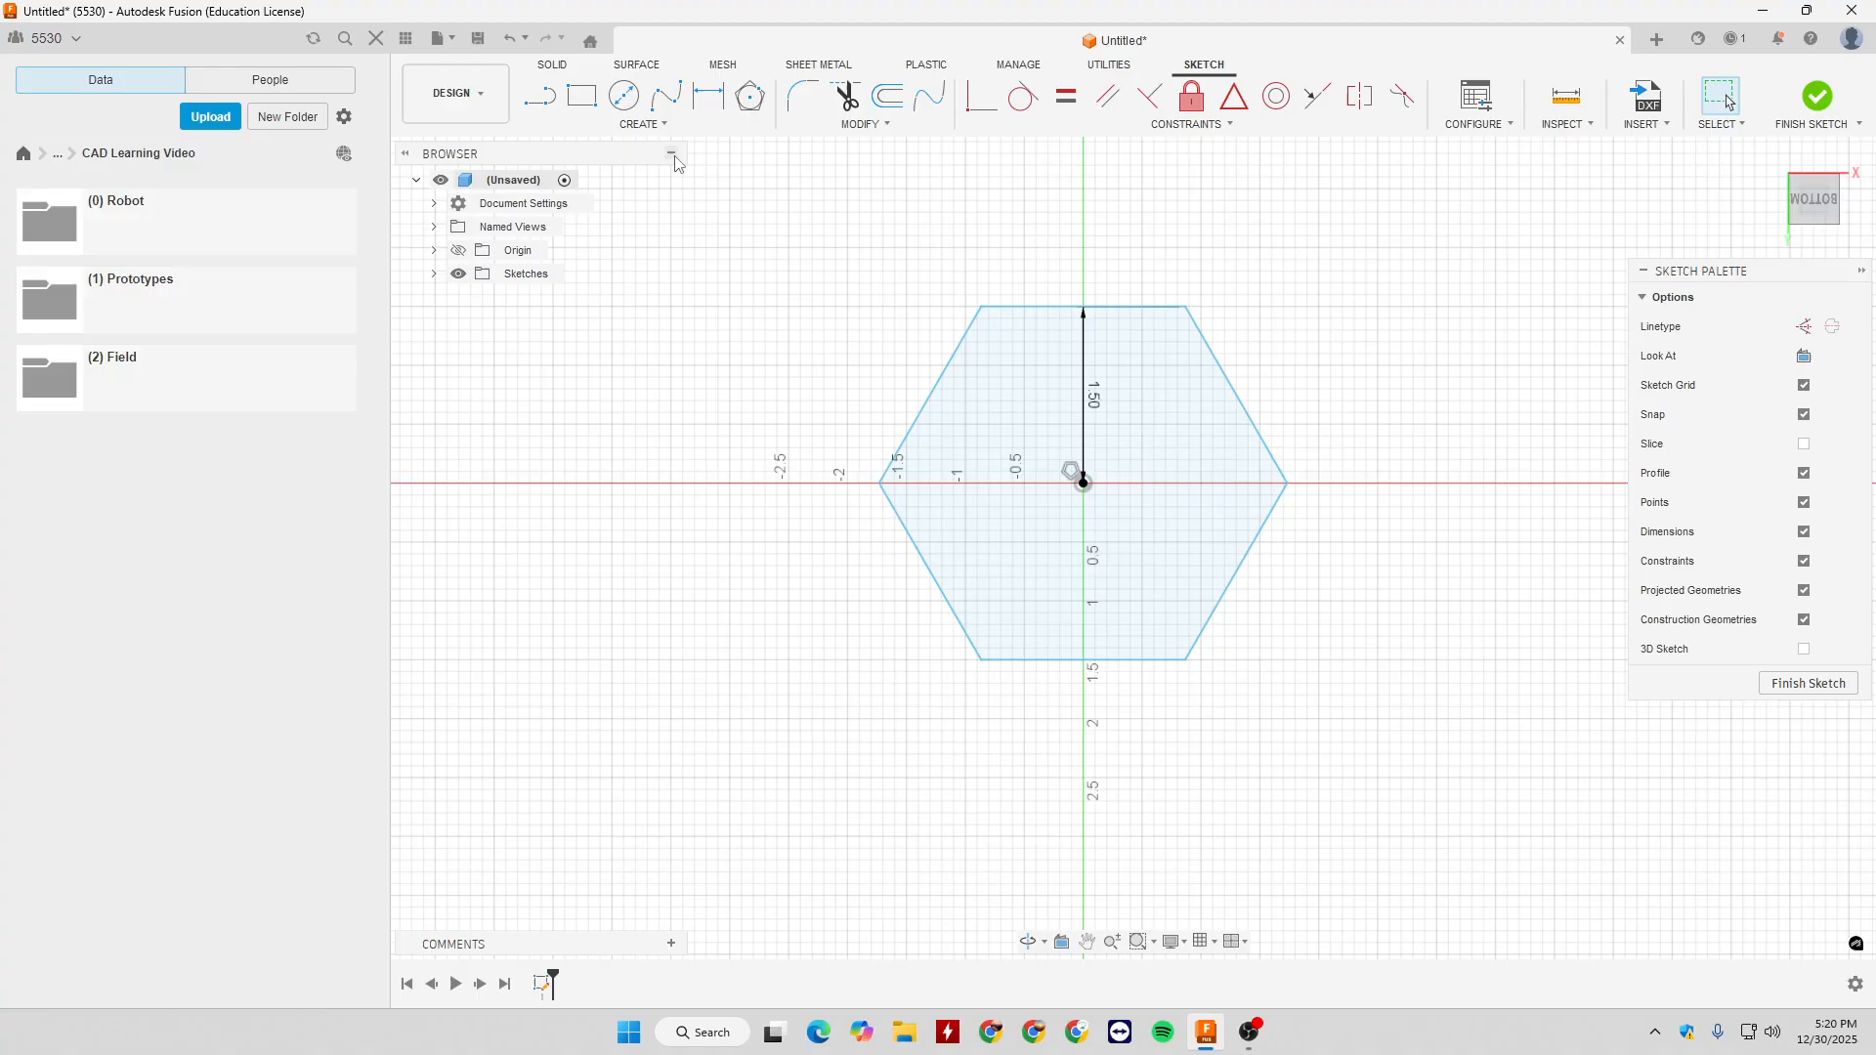
{"action": "left_click", "coordinate": [643, 124]}
{"action": "mouse_move", "coordinate": [682, 232]}
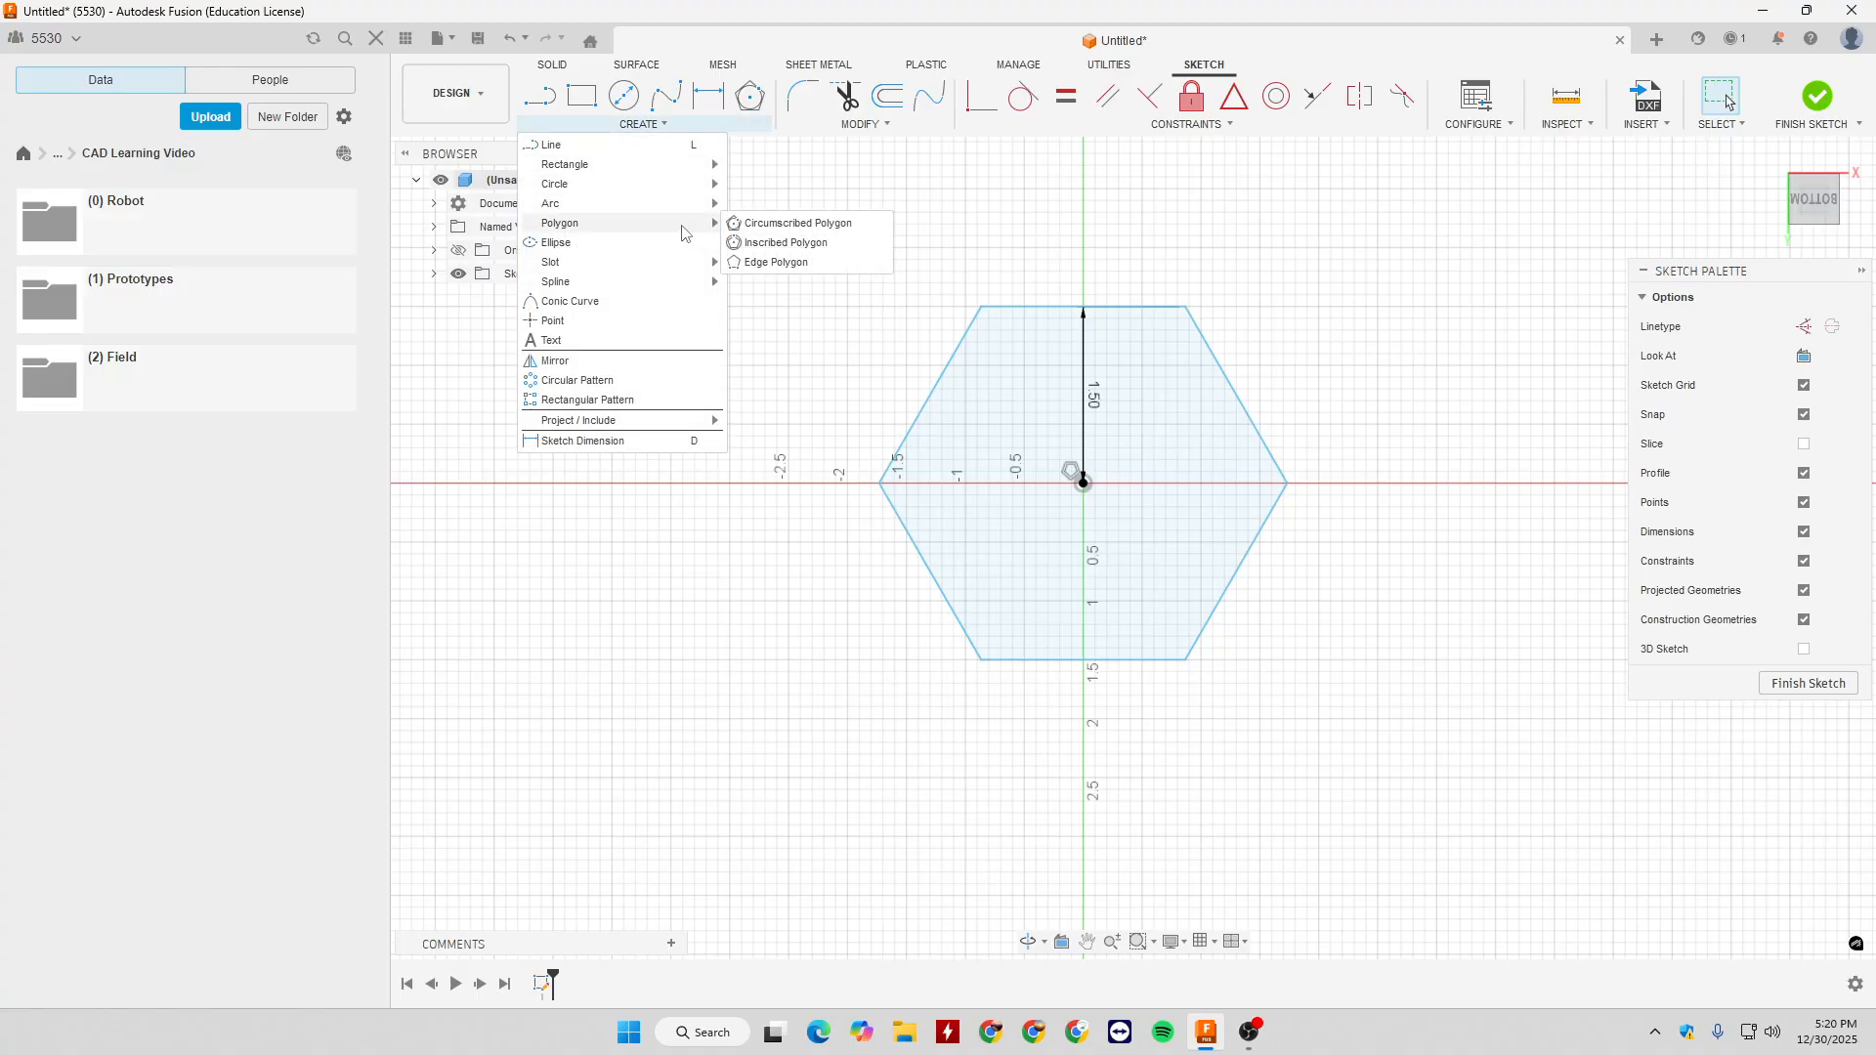
{"action": "left_click", "coordinate": [775, 262]}
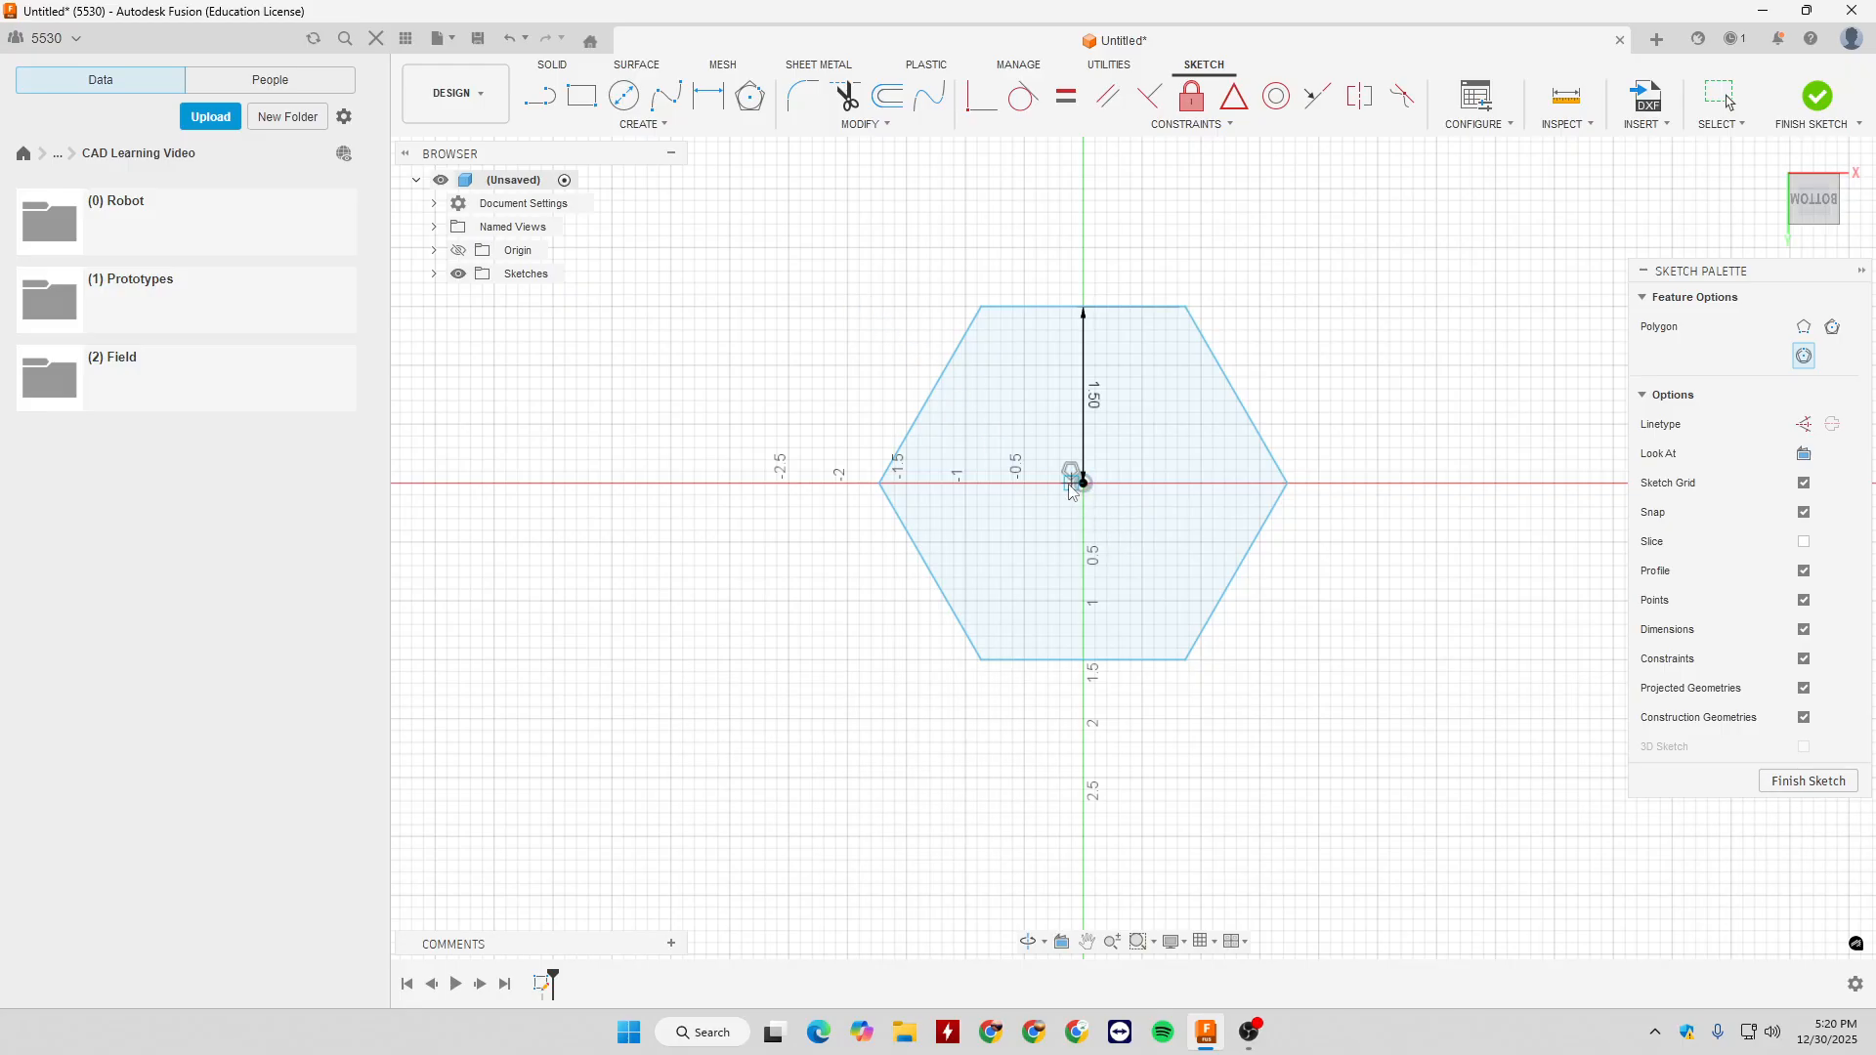
{"action": "key", "text": "Escape"}
- Delete the hexagon together with its centre-to-edge dimension
{"action": "left_click_drag", "start_coordinate": [821, 246], "coordinate": [1503, 821]}
{"action": "key", "text": "Delete"}
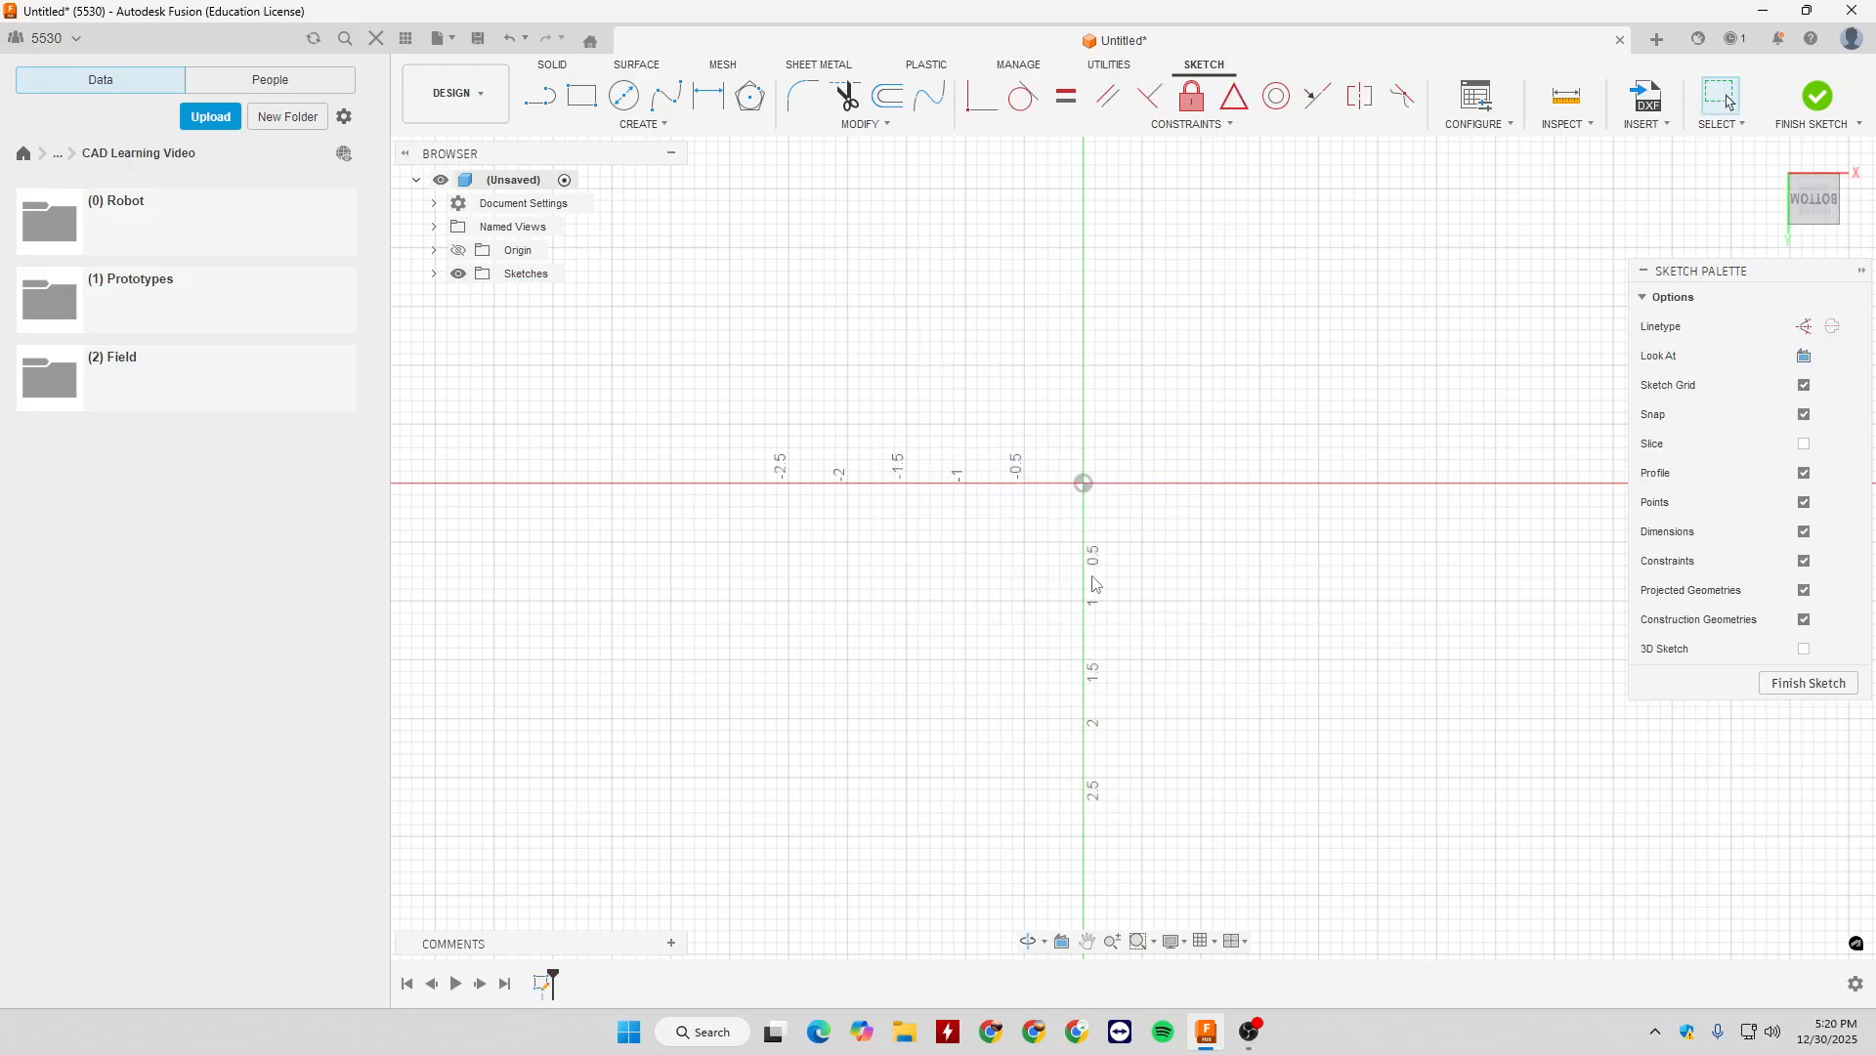
- Centre a six-sided Inscribed Polygon on the origin with a centre-to-vertex distance of 1.5 in and a vertex directly above the origin
{"action": "left_click", "coordinate": [642, 124]}
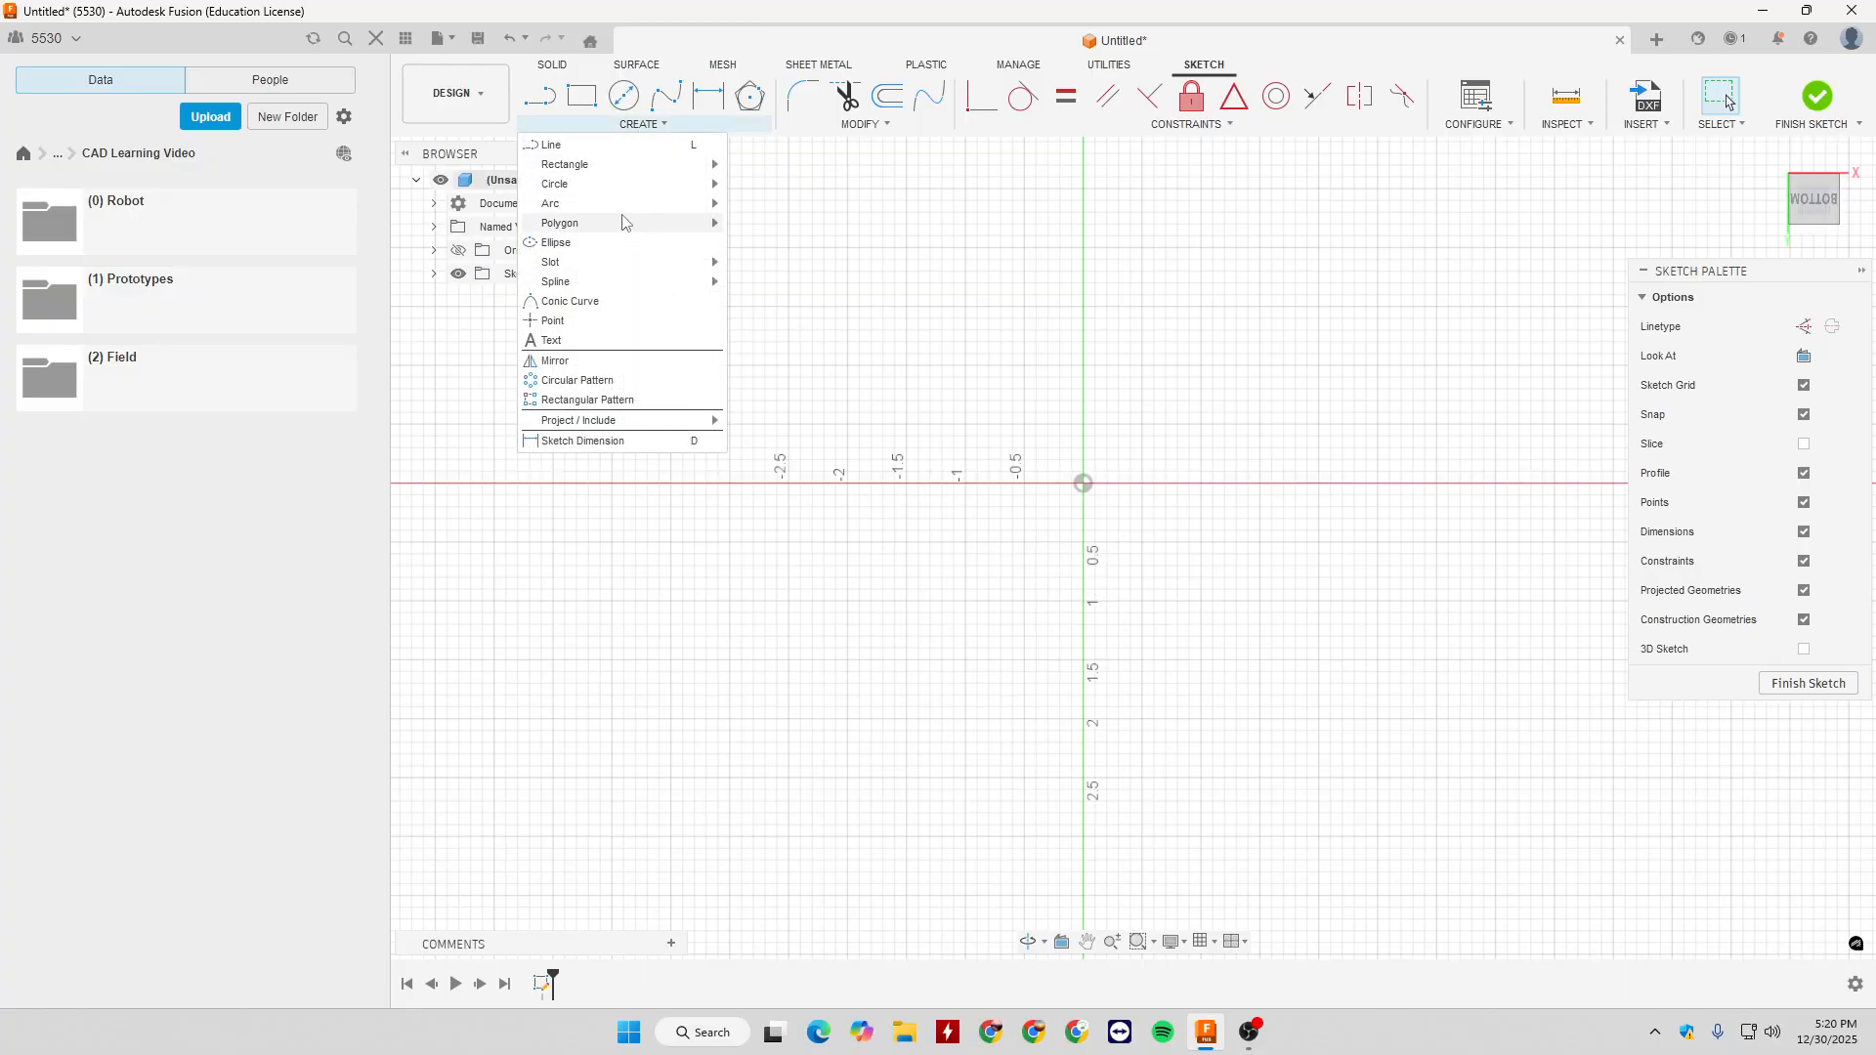
{"action": "mouse_move", "coordinate": [627, 190]}
{"action": "mouse_move", "coordinate": [633, 225]}
{"action": "left_click", "coordinate": [754, 241]}
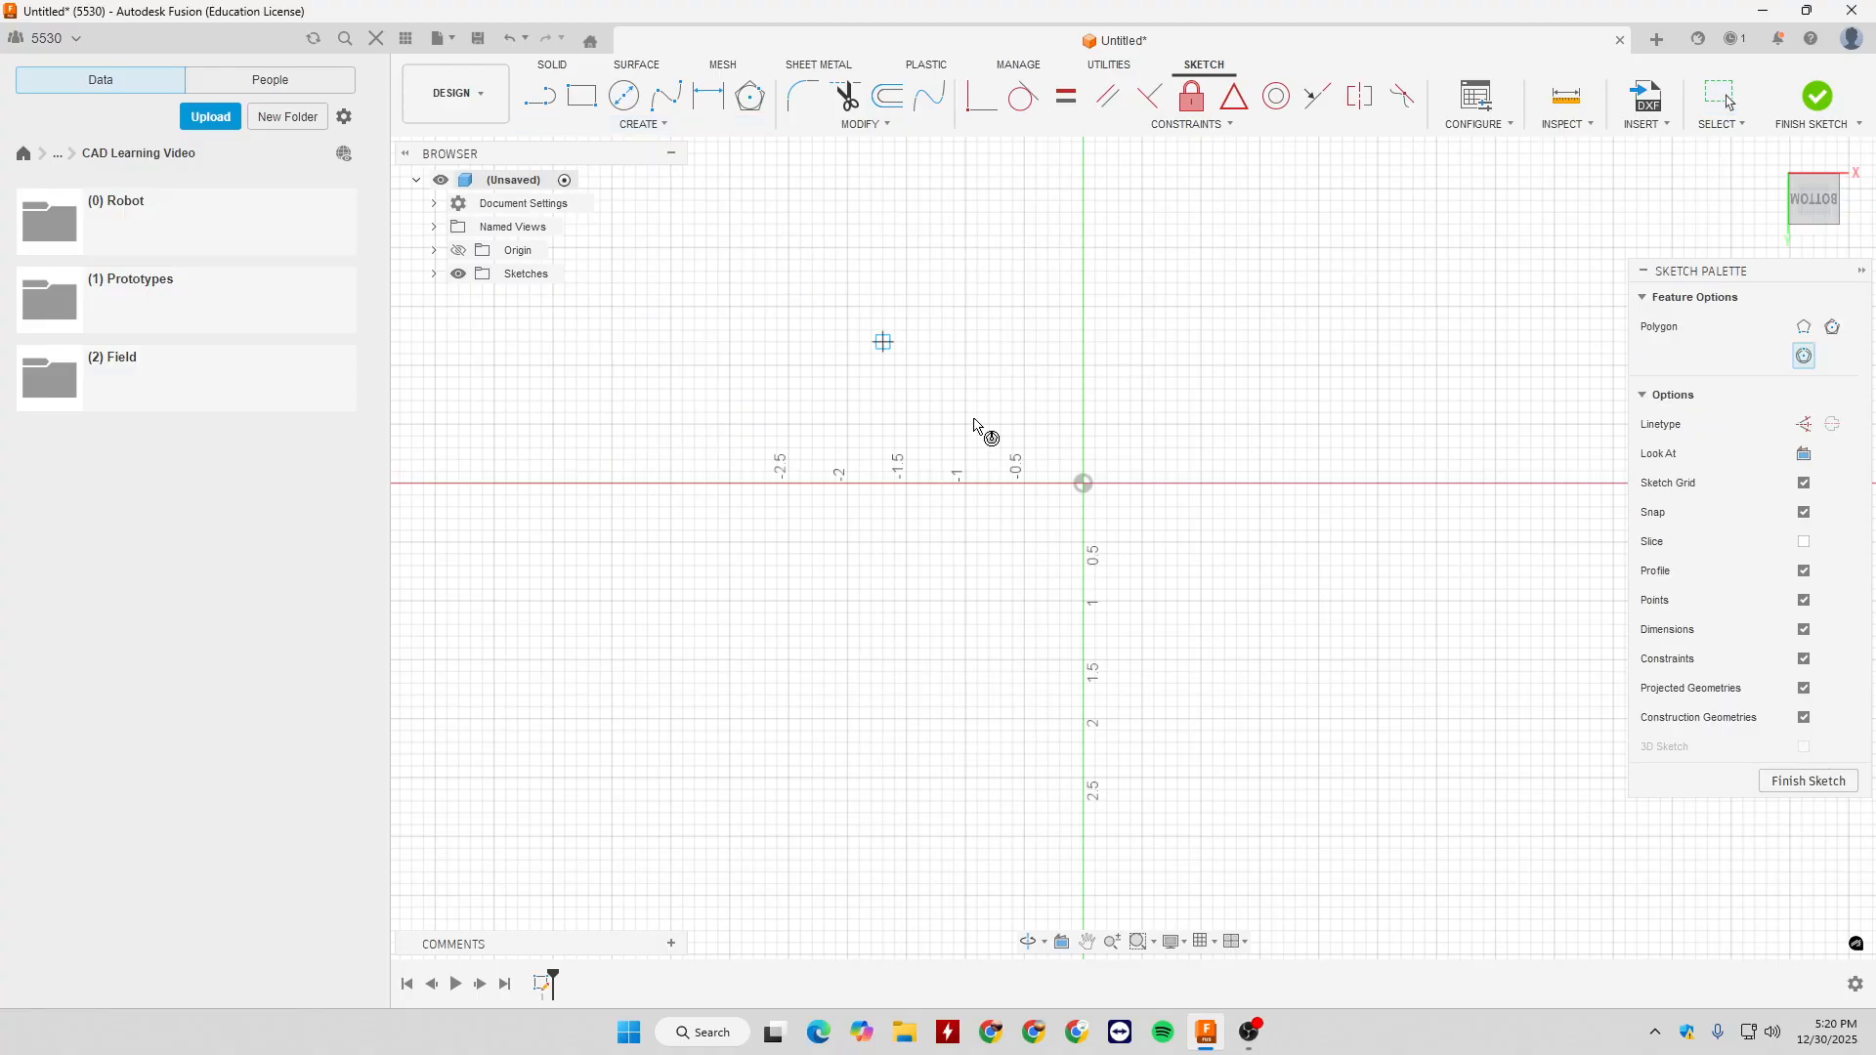
{"action": "left_click", "coordinate": [1082, 482]}
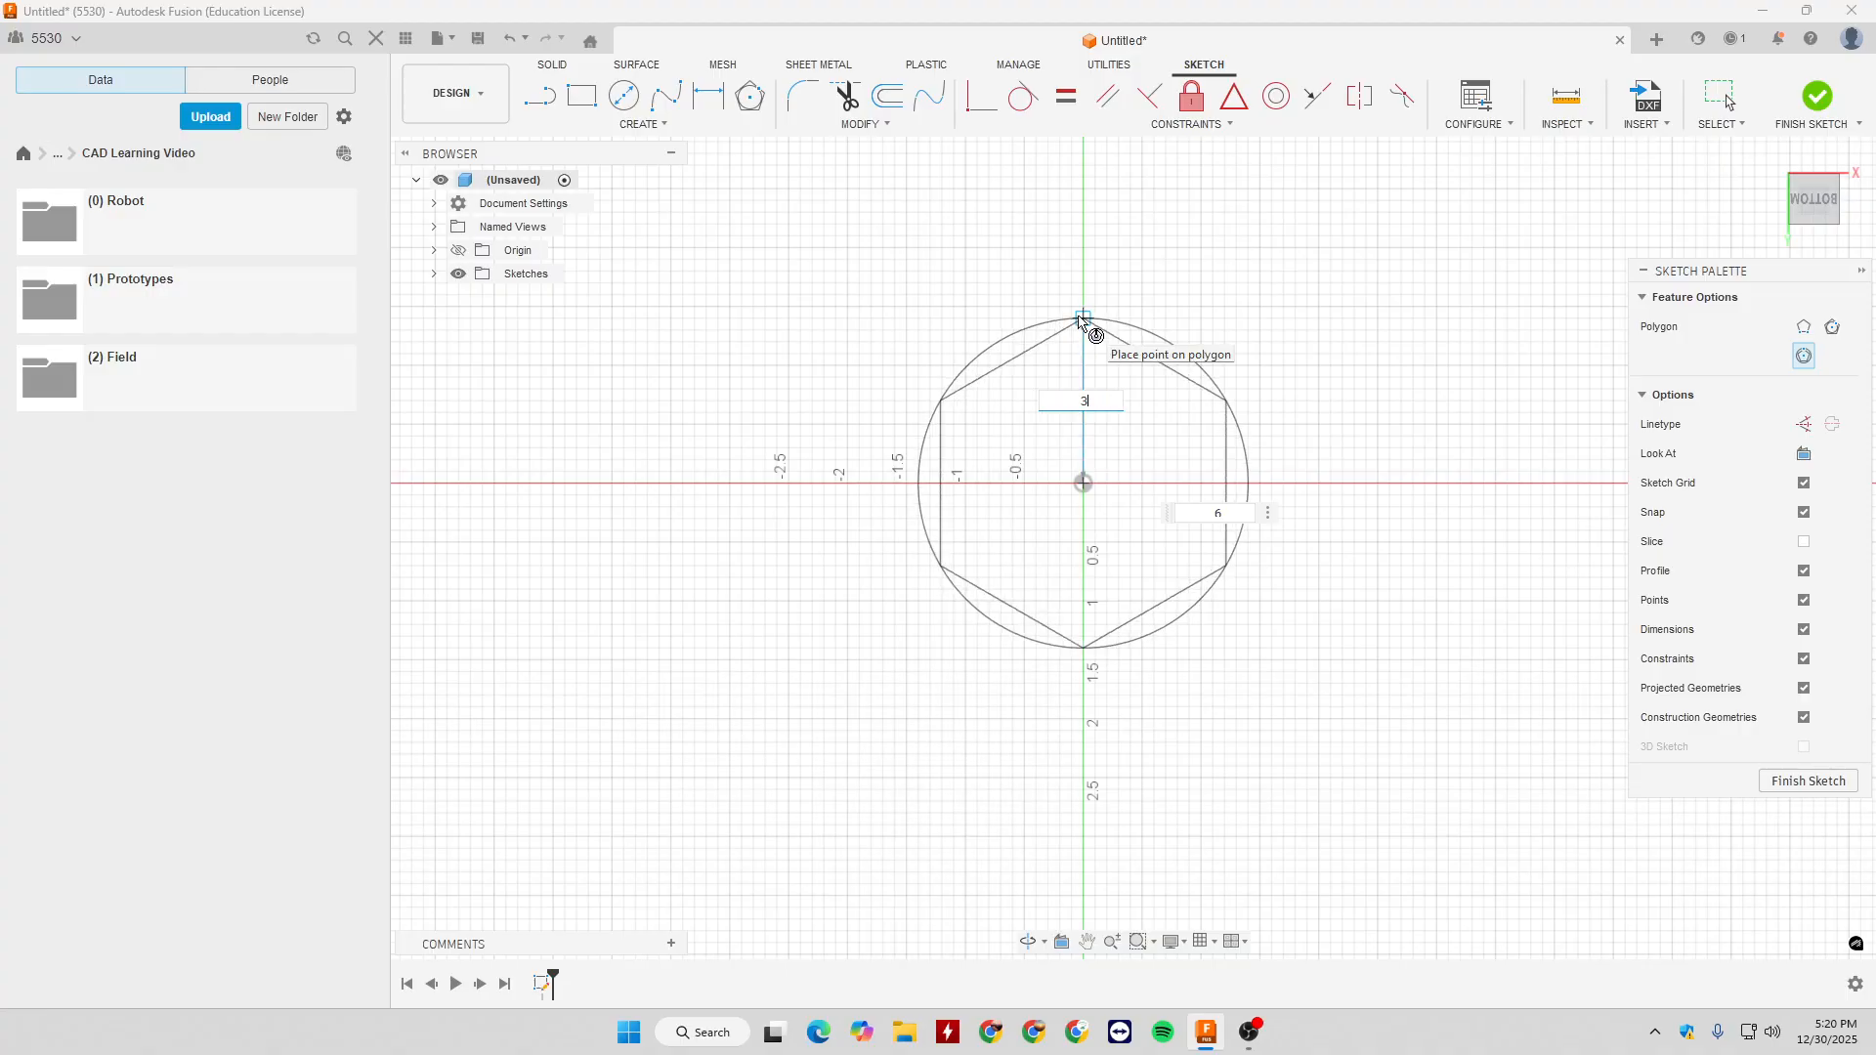
{"action": "type", "text": "3"}
{"action": "key", "text": "Tab"}
{"action": "type", "text": "1.5"}
{"action": "key", "text": "Return"}
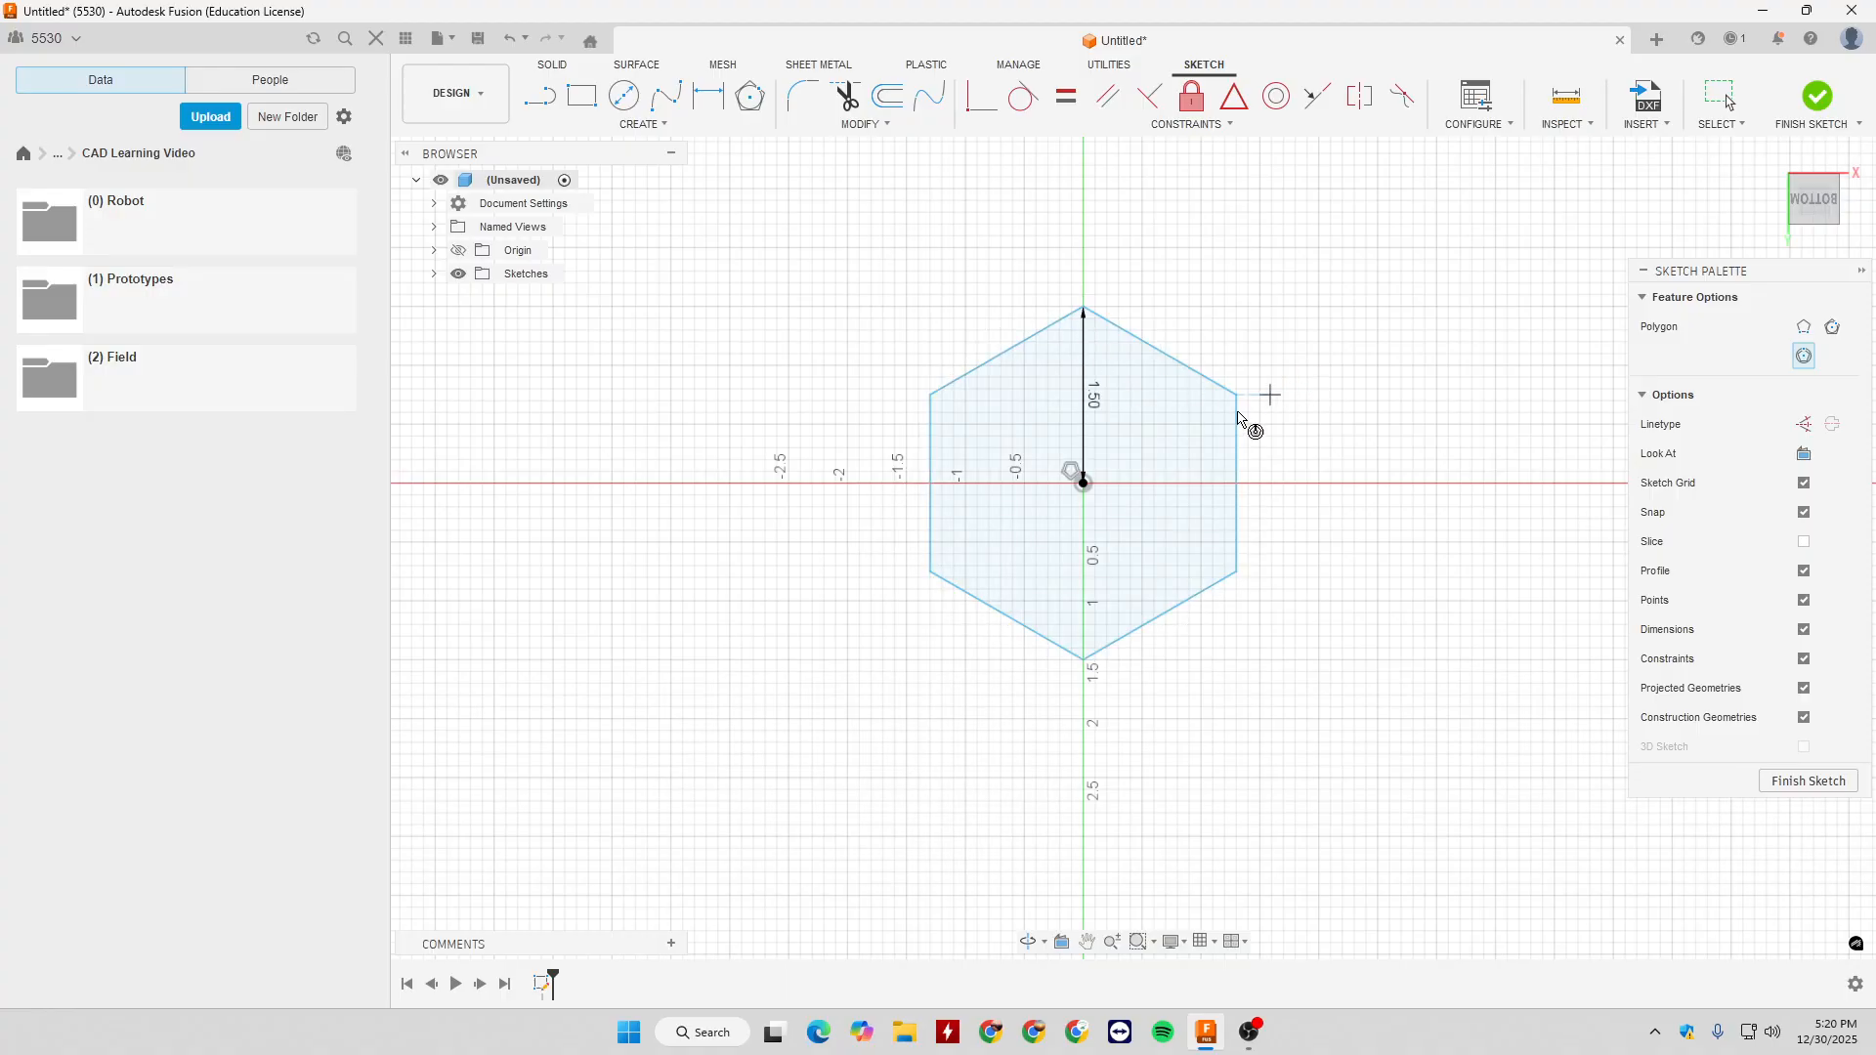
{"action": "key", "text": "Escape"}
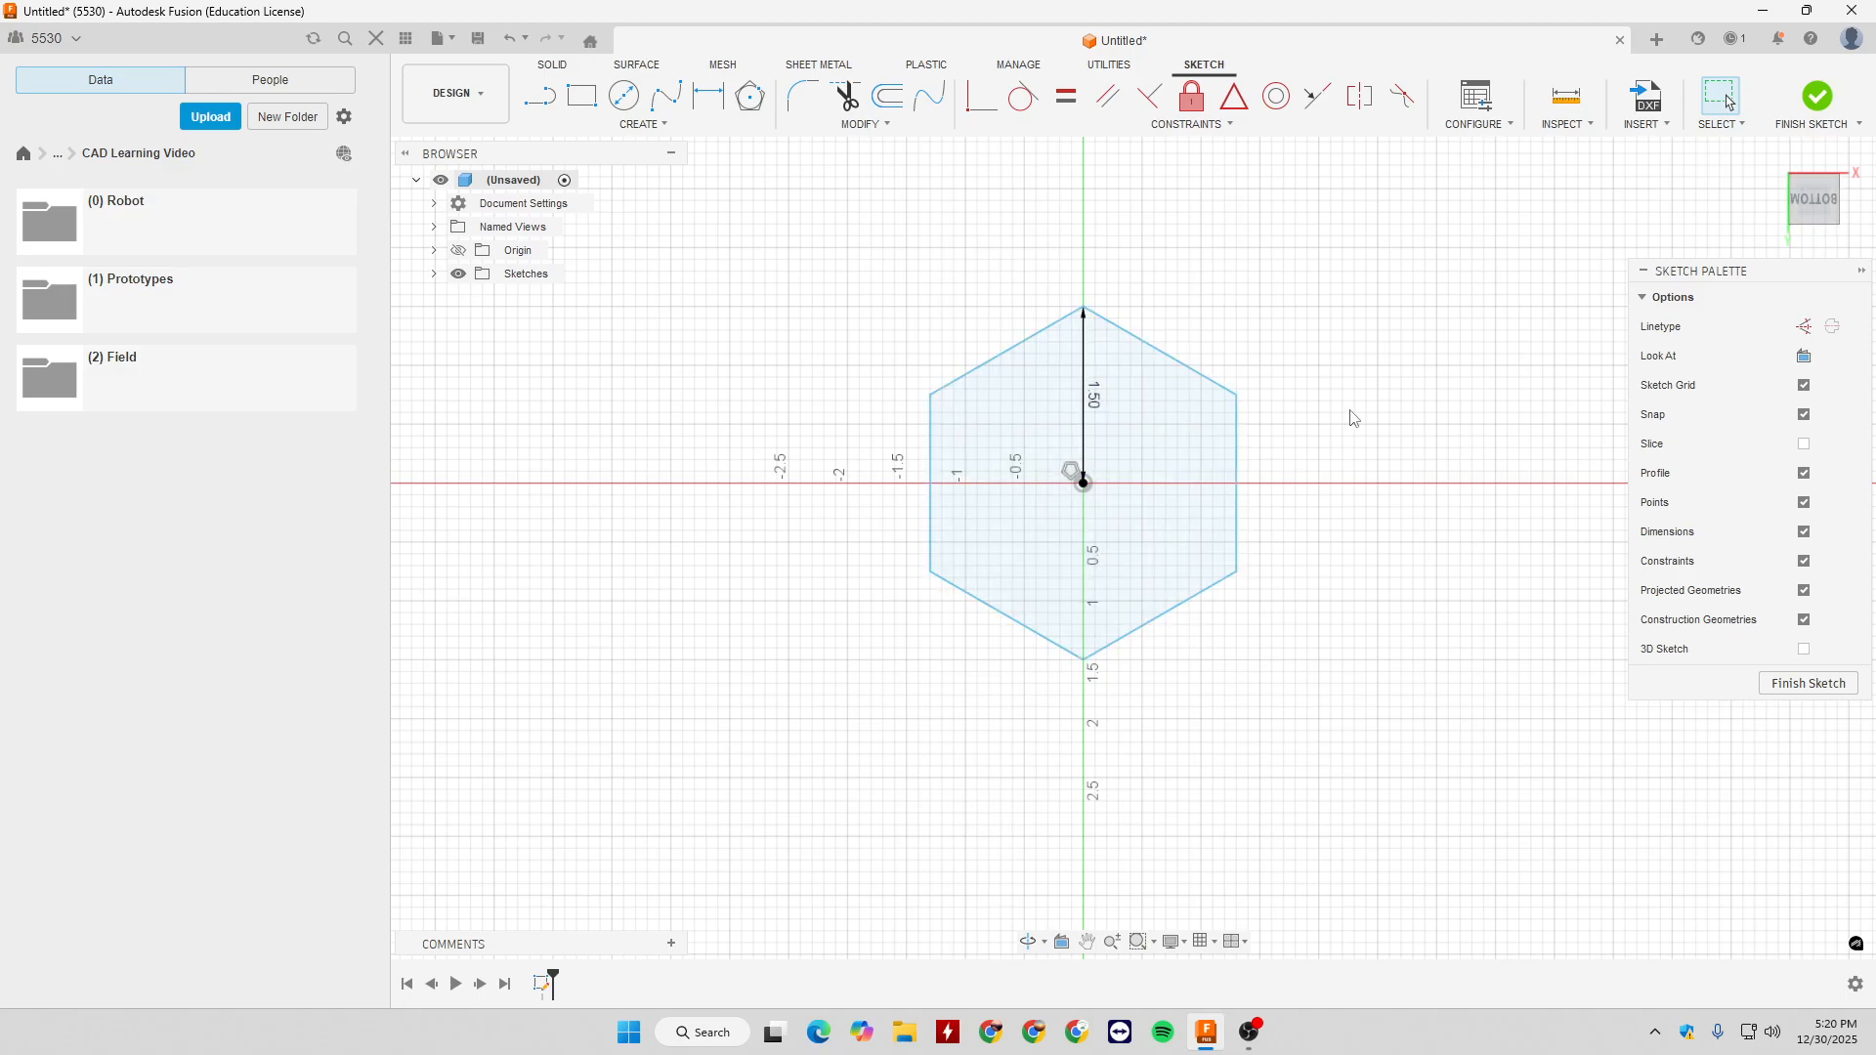
- Delete the inscribed hexagon and draw a six-sided Edge Polygon above the horizontal axis, starting at the origin with a 1 in horizontal edge
{"action": "left_click_drag", "start_coordinate": [759, 300], "coordinate": [1342, 753]}
{"action": "key", "text": "Delete"}
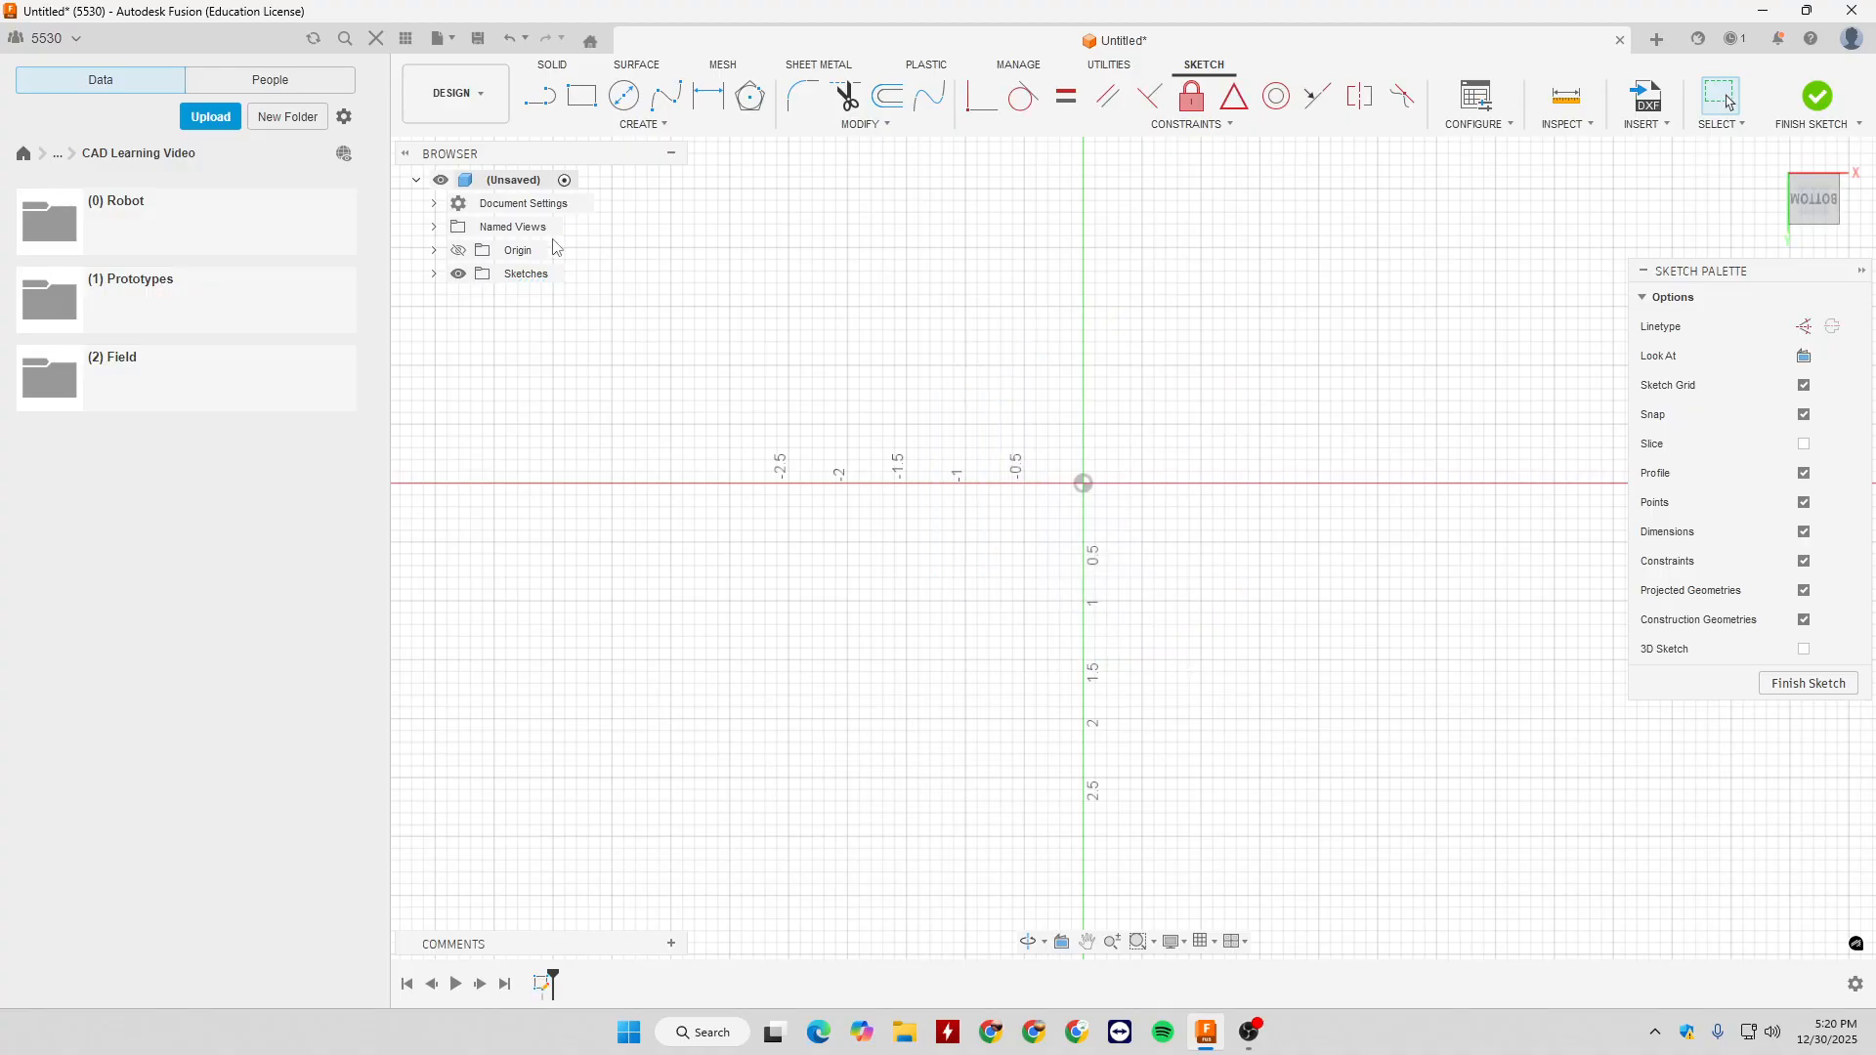
{"action": "left_click", "coordinate": [643, 124]}
{"action": "mouse_move", "coordinate": [634, 217]}
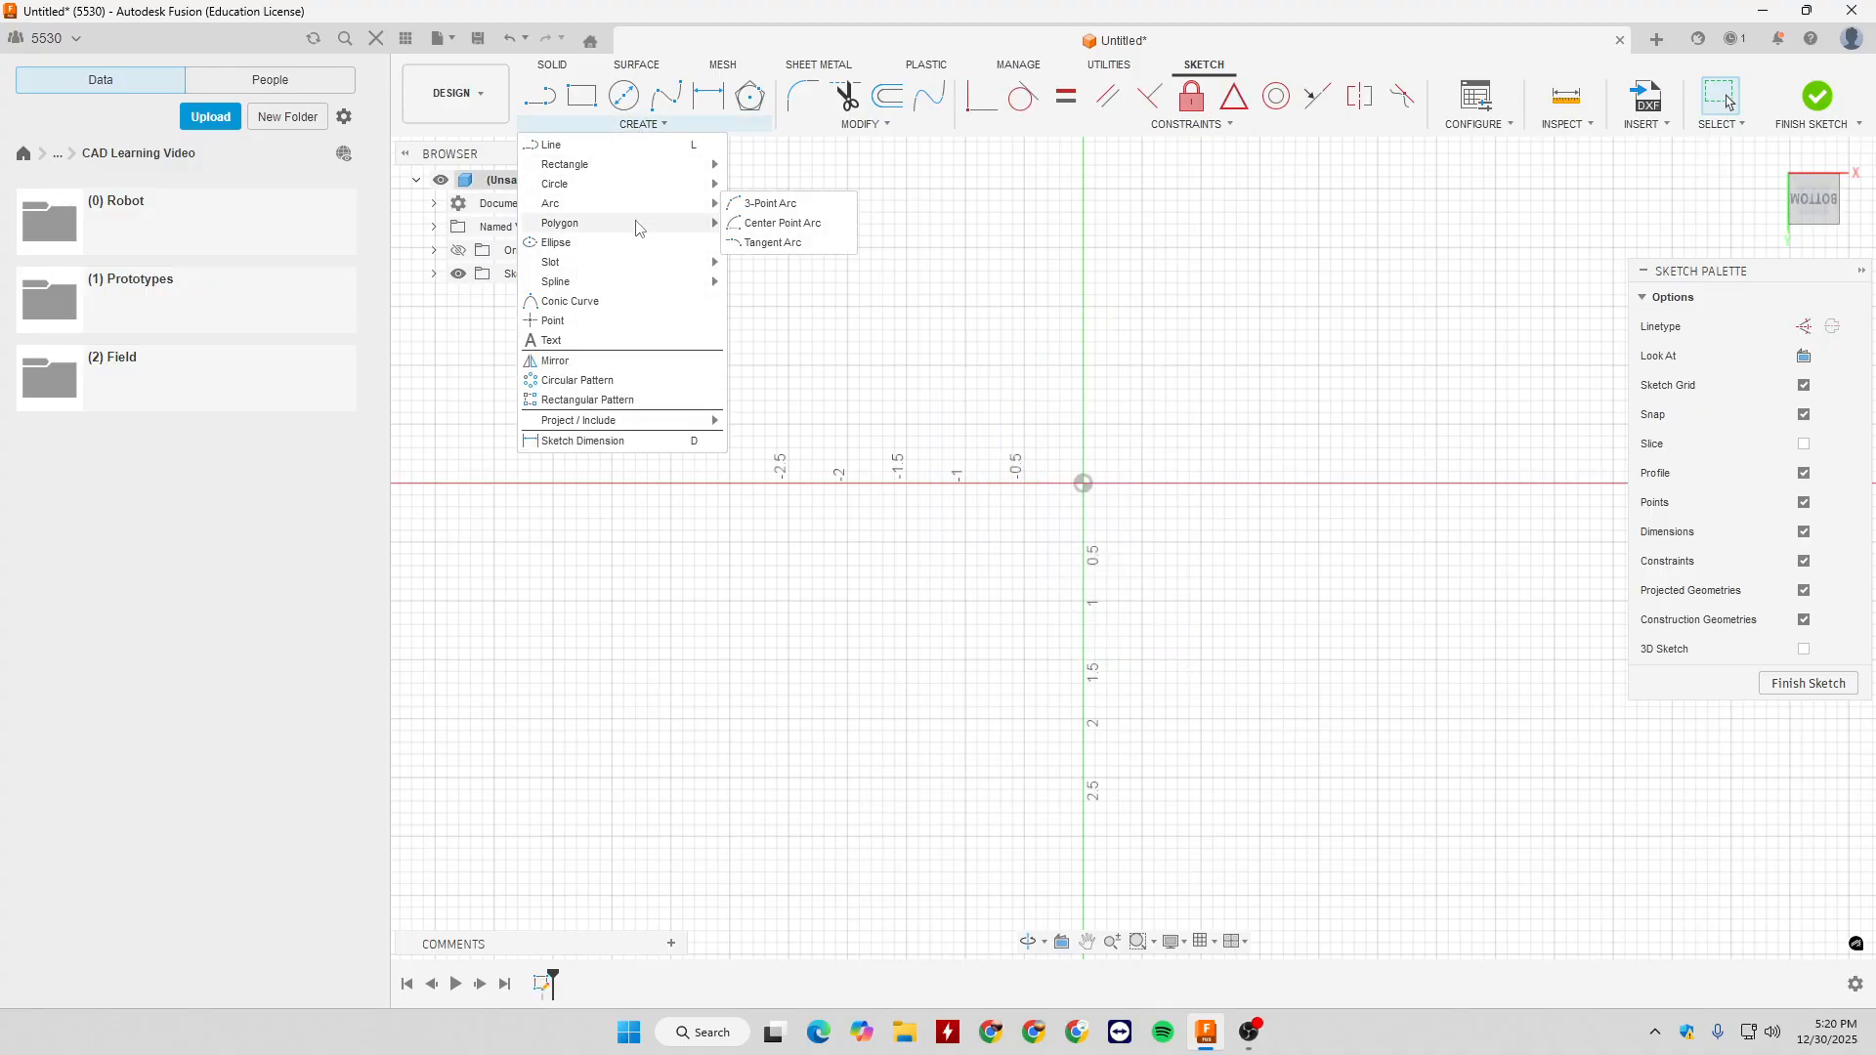
{"action": "left_click", "coordinate": [773, 262]}
{"action": "left_click", "coordinate": [1084, 484]}
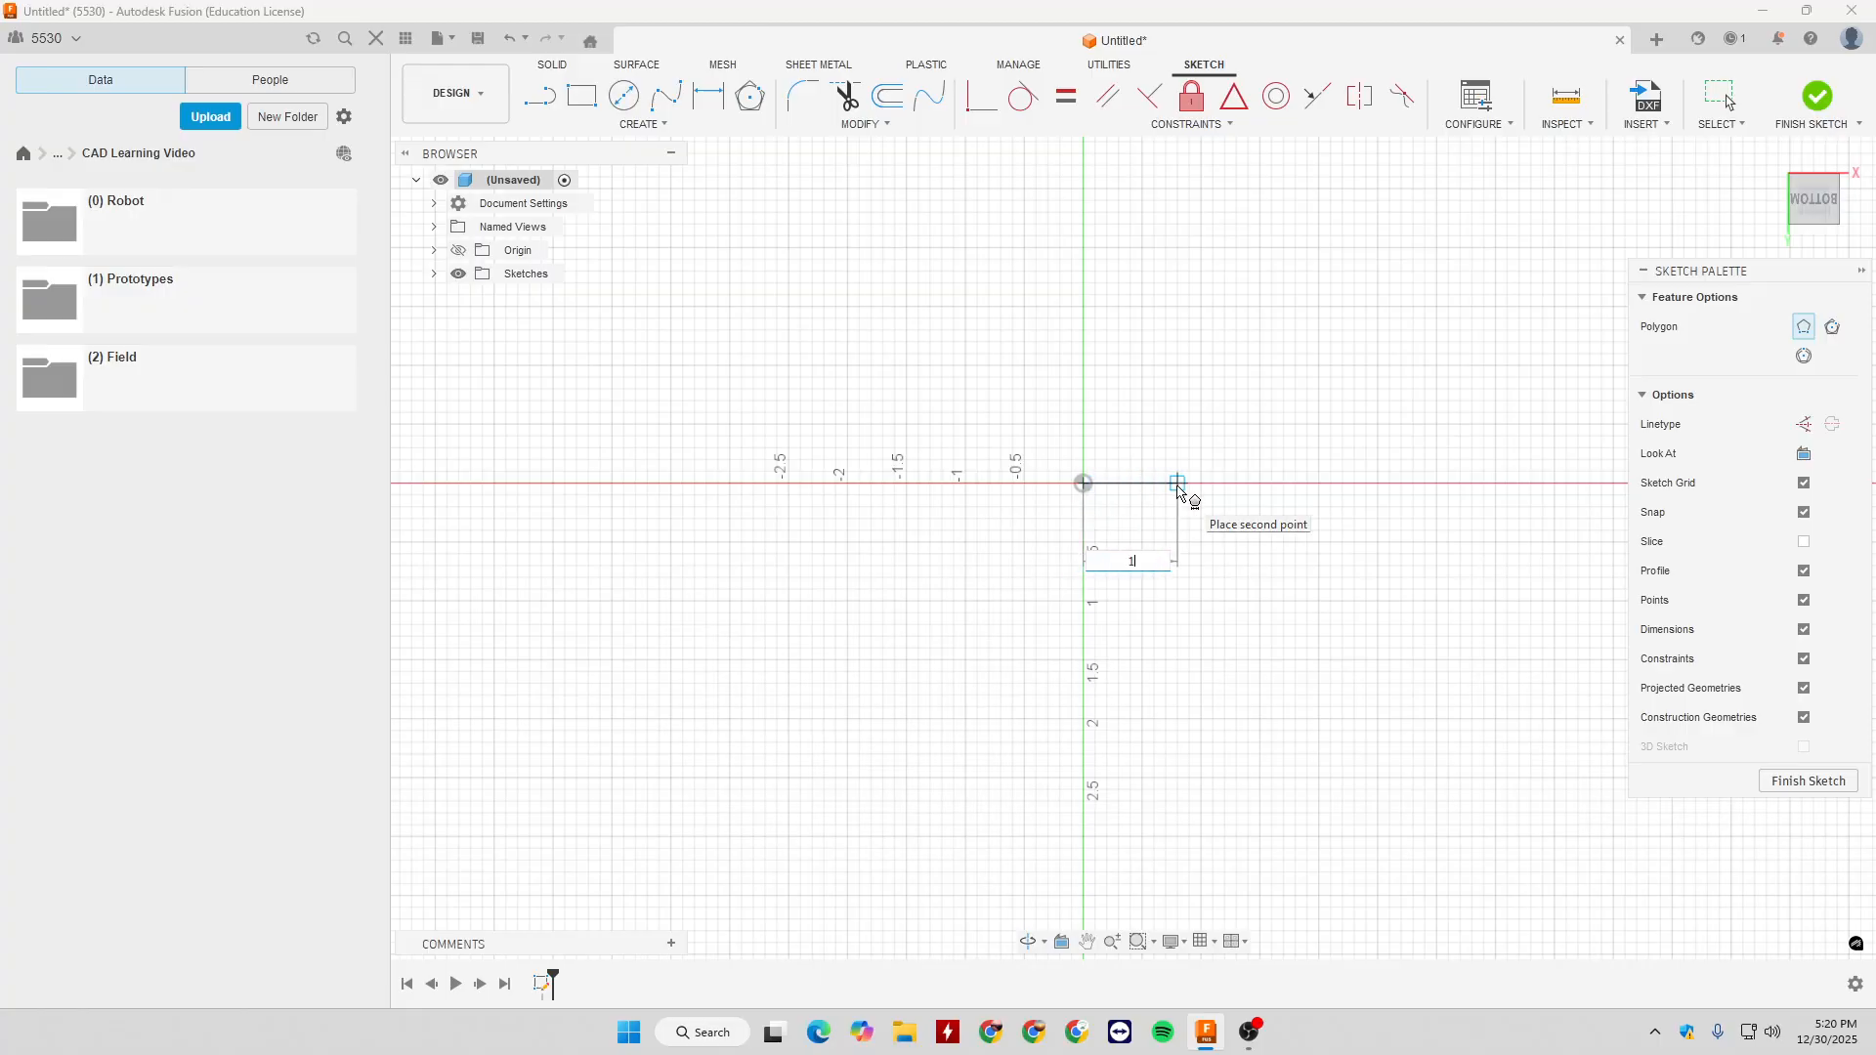
{"action": "type", "text": "1"}
{"action": "key", "text": "Tab"}
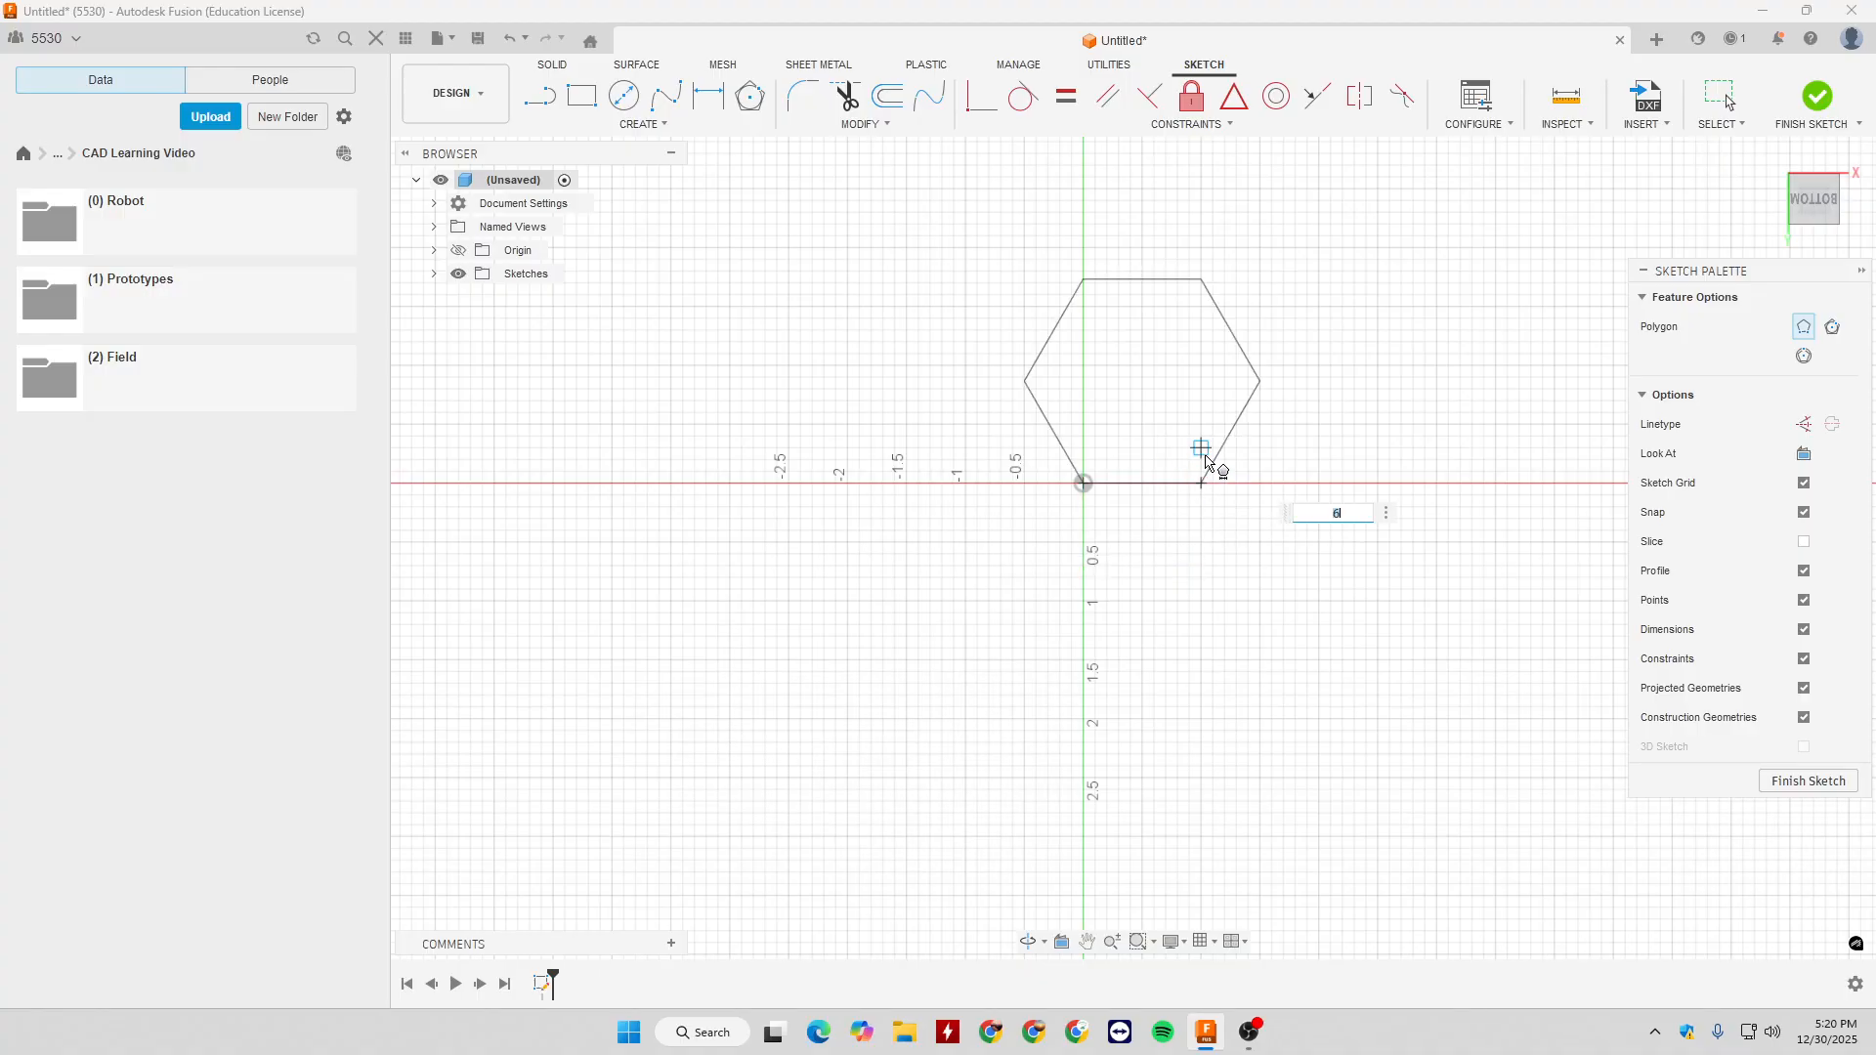
{"action": "left_click", "coordinate": [1160, 385]}
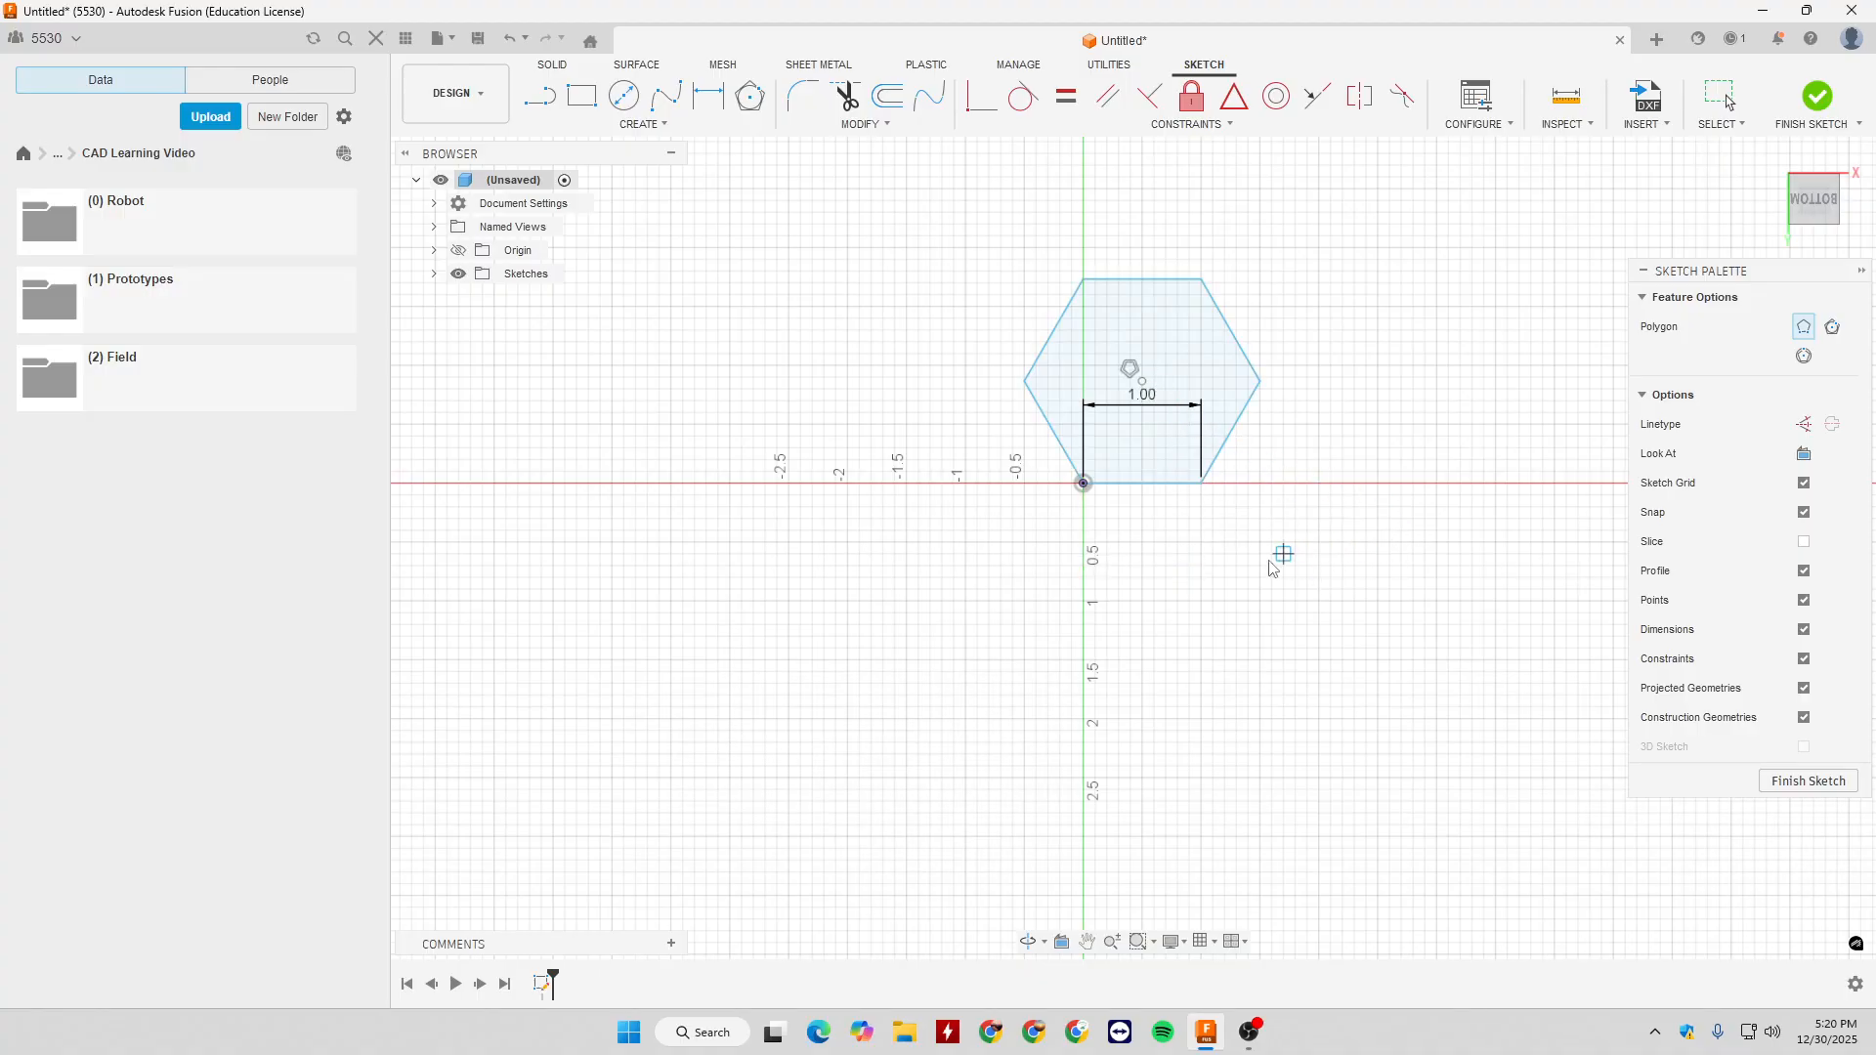
{"action": "key", "text": "Escape"}
- Try to move the hexagon's lower edge, and delete the hexagon together with its edge dimension
{"action": "mouse_move", "coordinate": [1154, 485]}
{"action": "left_mouse_down"}
{"action": "mouse_move", "coordinate": [1170, 512]}
{"action": "mouse_move", "coordinate": [1164, 475]}
{"action": "mouse_move", "coordinate": [1209, 489]}
{"action": "left_mouse_up"}
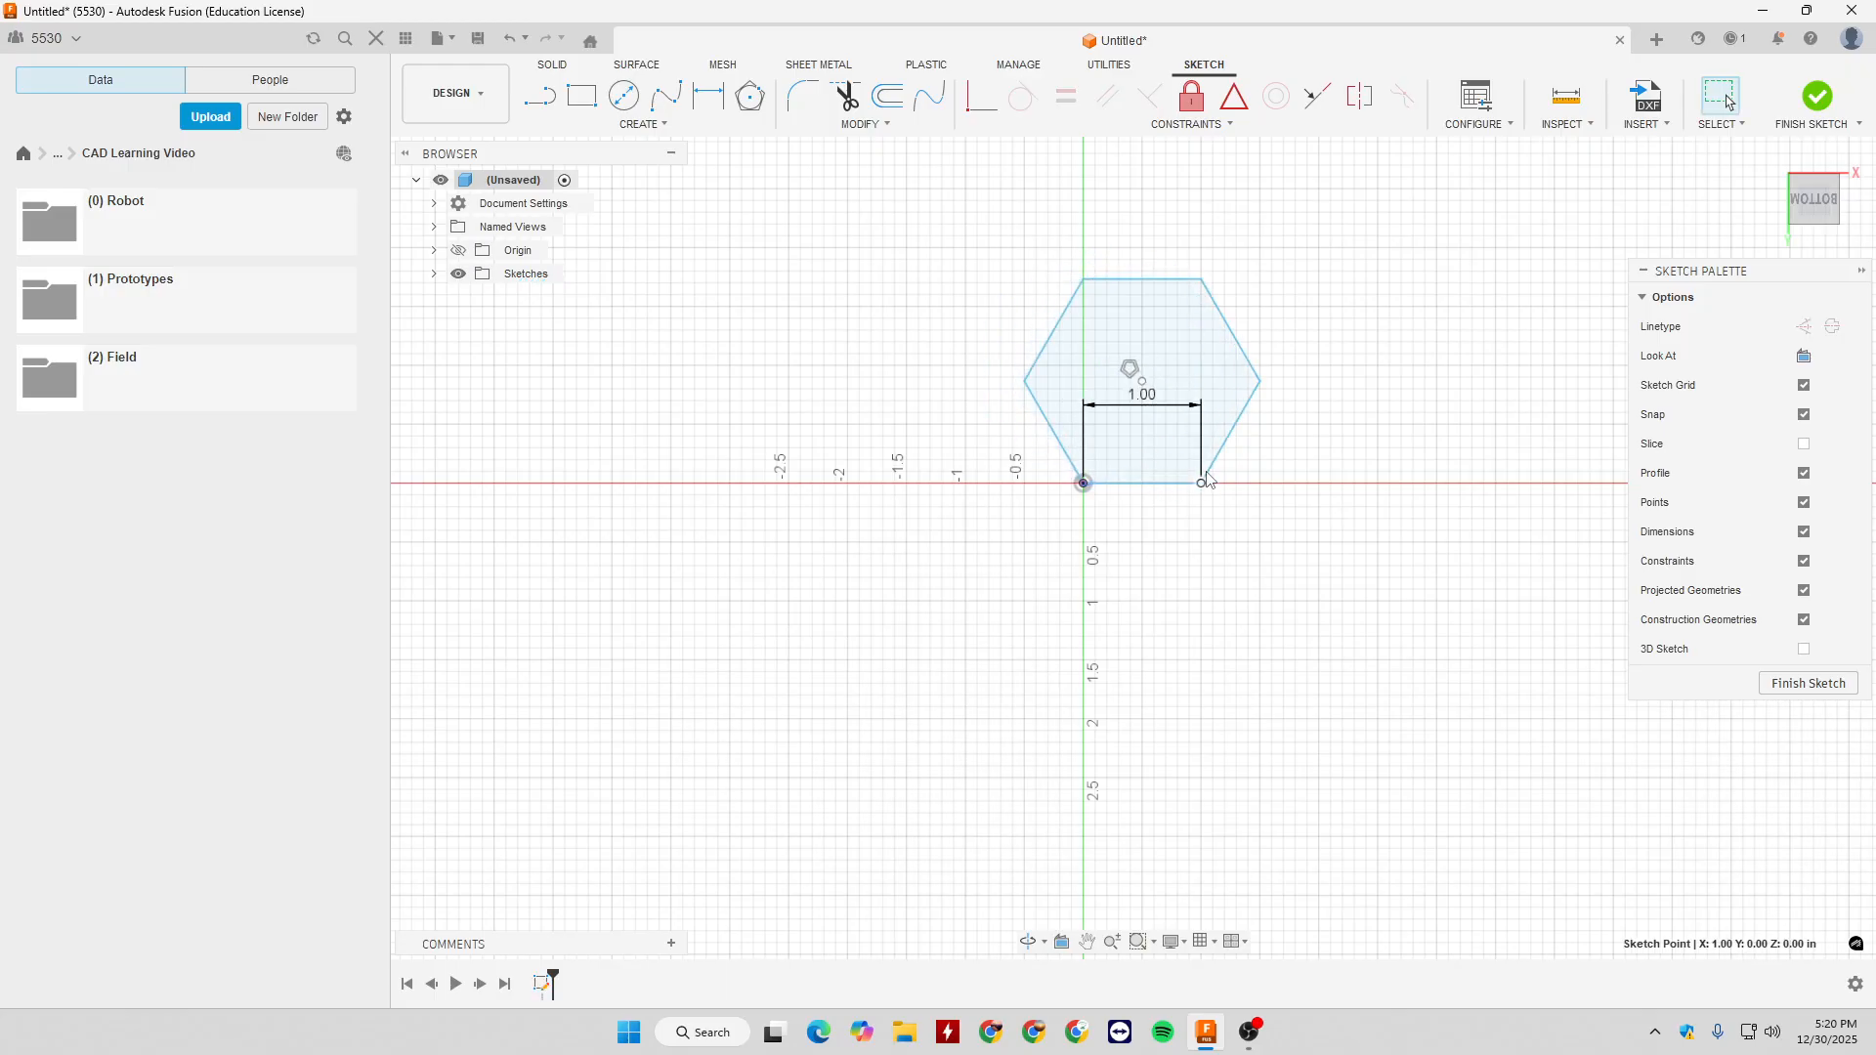
{"action": "left_click", "coordinate": [1233, 334]}
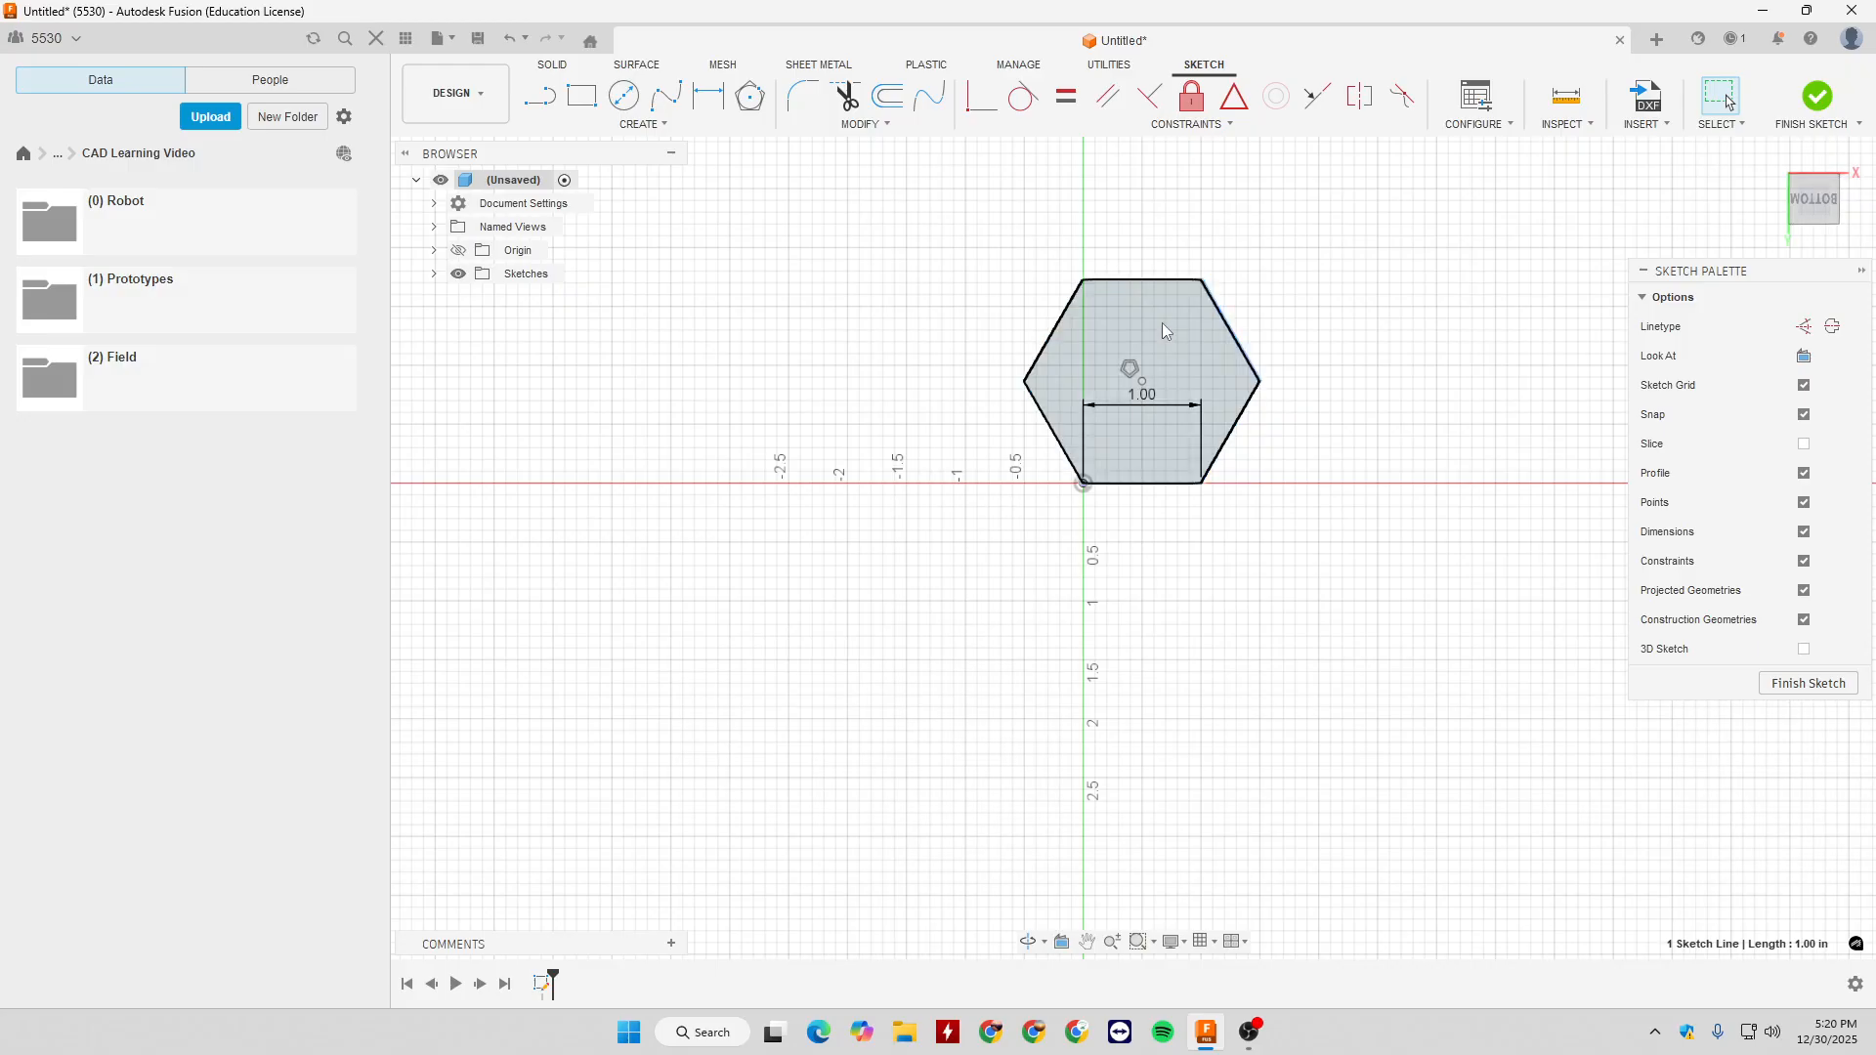
{"action": "left_click_drag", "start_coordinate": [989, 242], "coordinate": [1376, 577]}
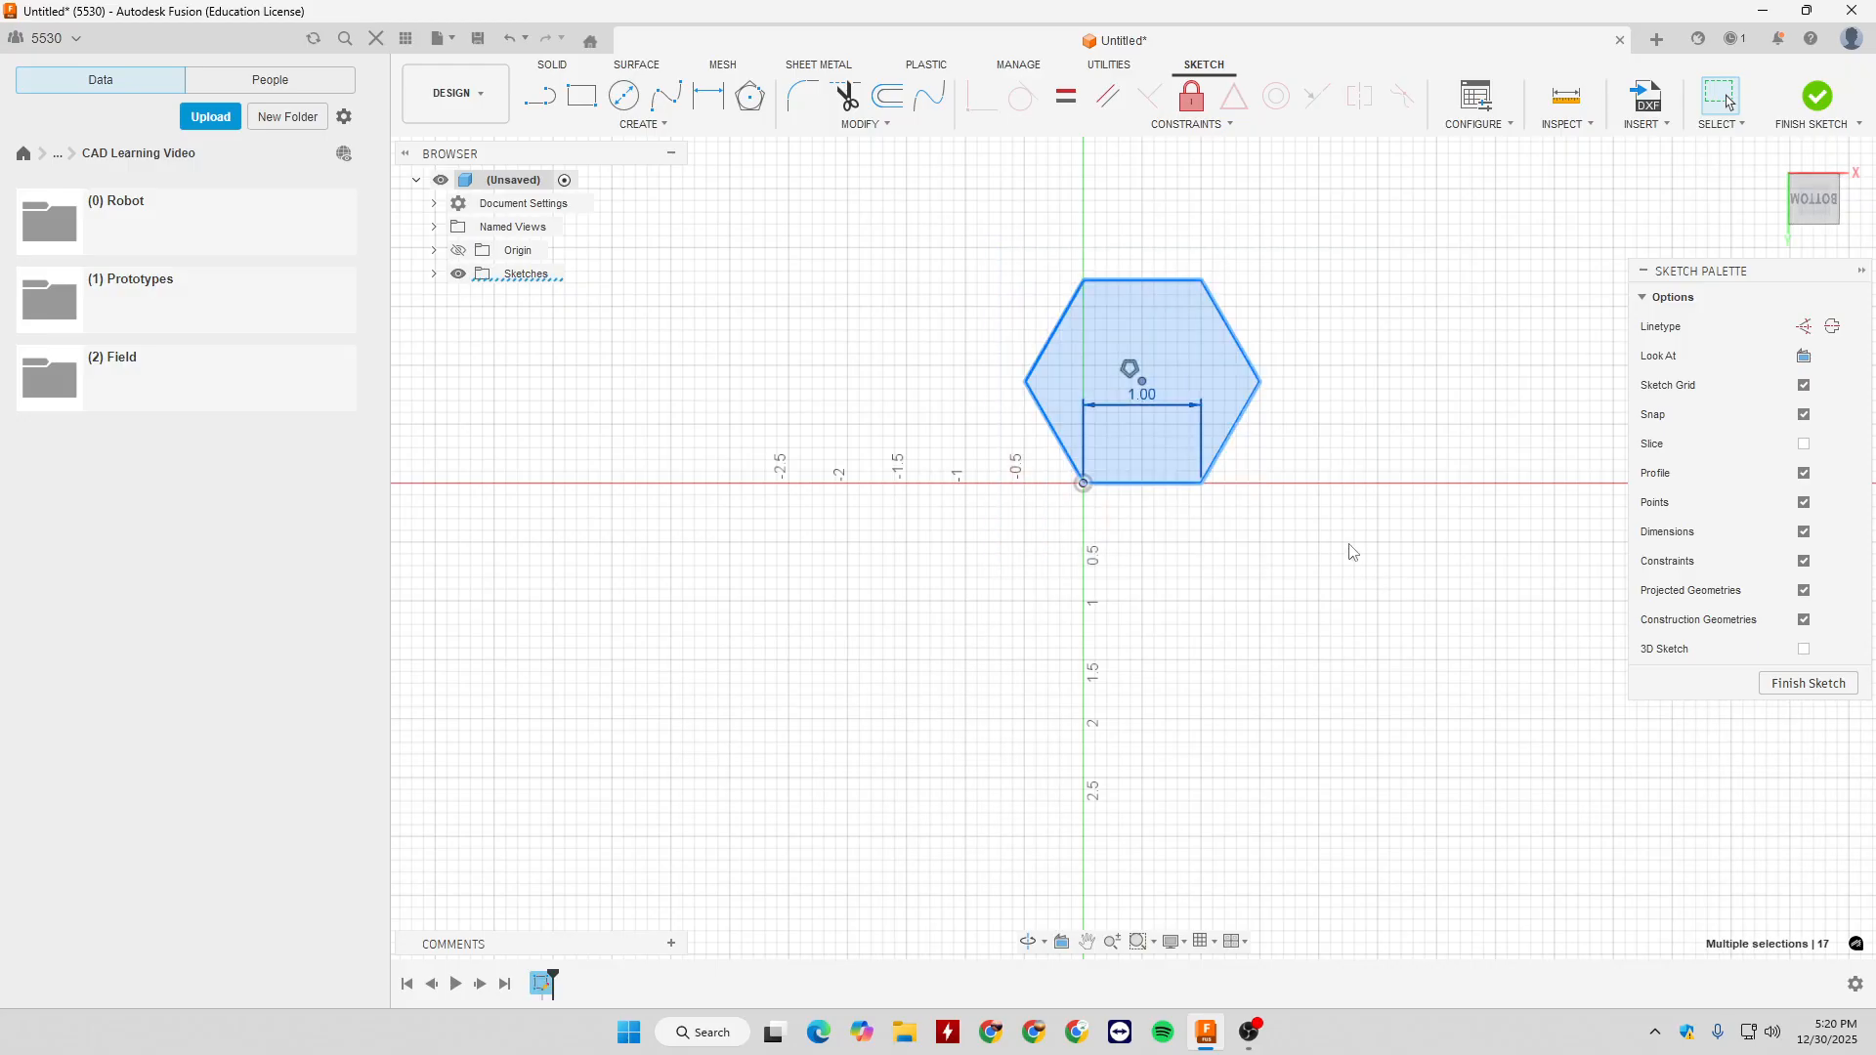
{"action": "key", "text": "Delete"}
- Draw an ellipse centred on the origin with a vertical major axis, about 3.6 in tall and 3 in wide
{"action": "left_click", "coordinate": [641, 124]}
{"action": "mouse_move", "coordinate": [648, 236]}
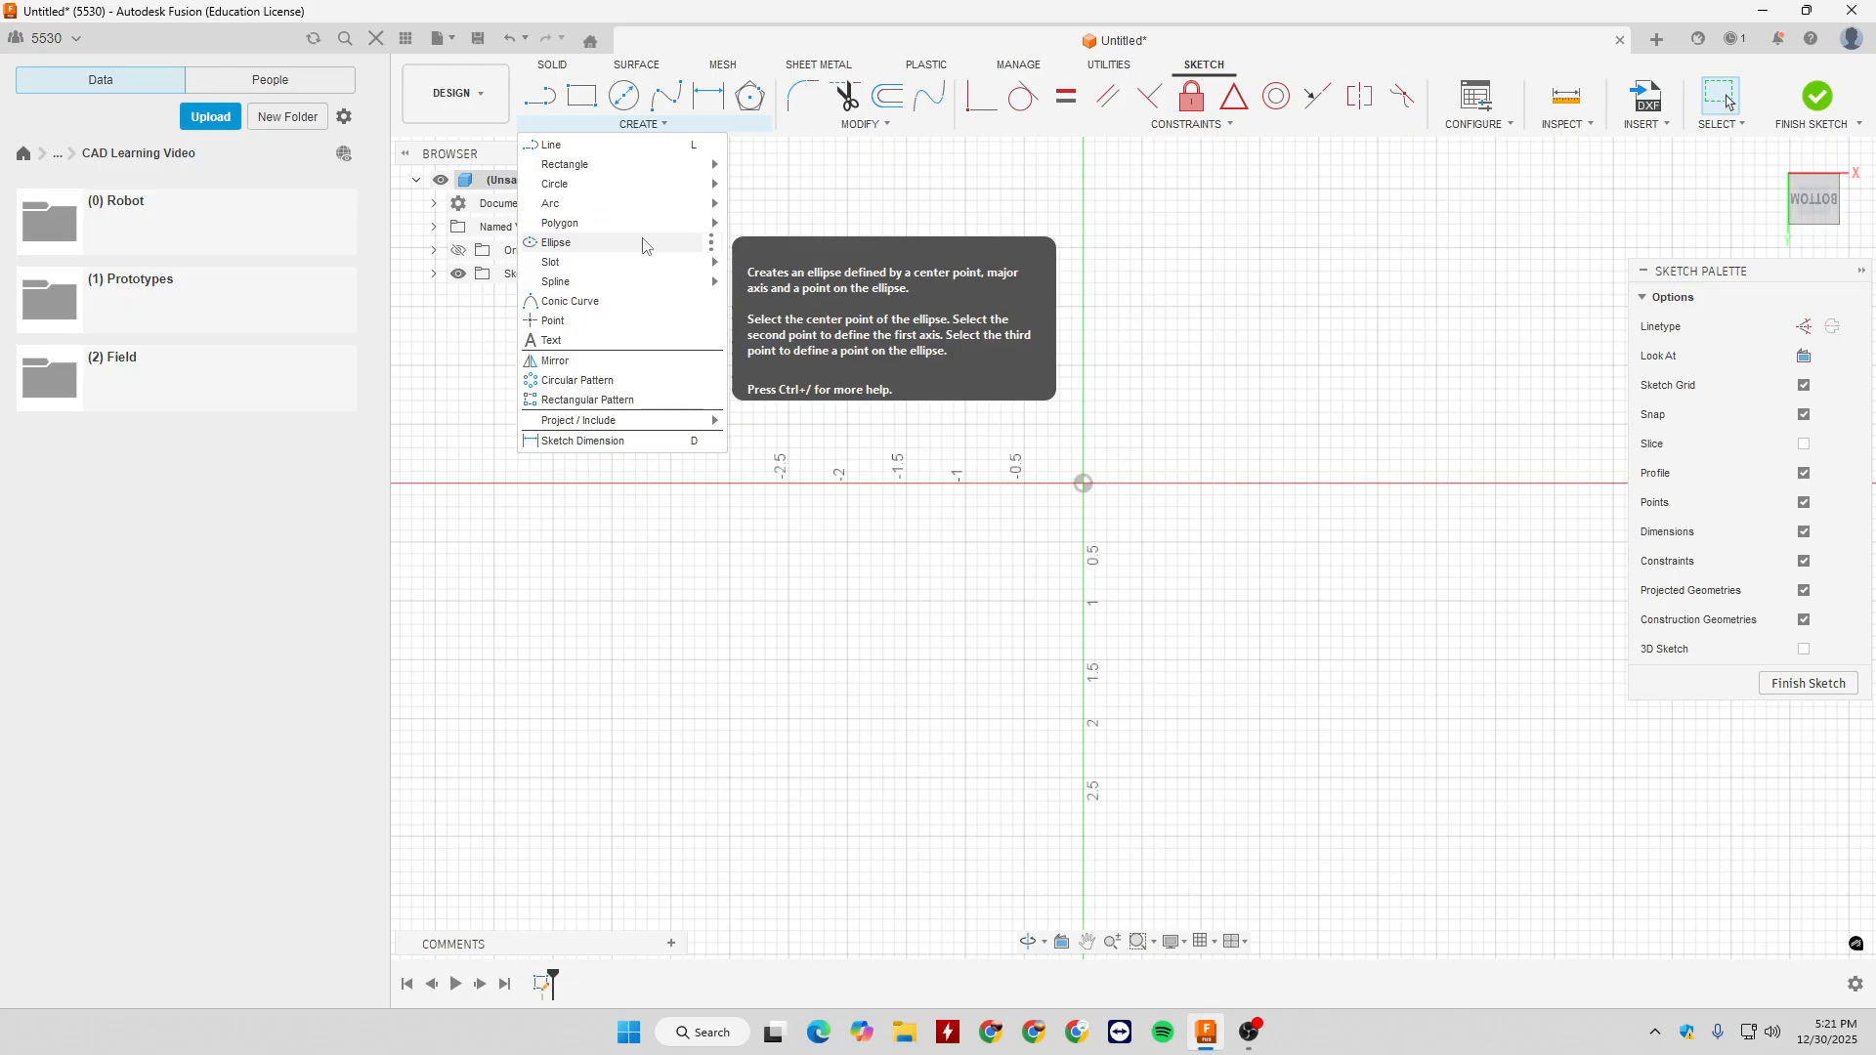
{"action": "left_click", "coordinate": [645, 244]}
{"action": "left_click", "coordinate": [1082, 484]}
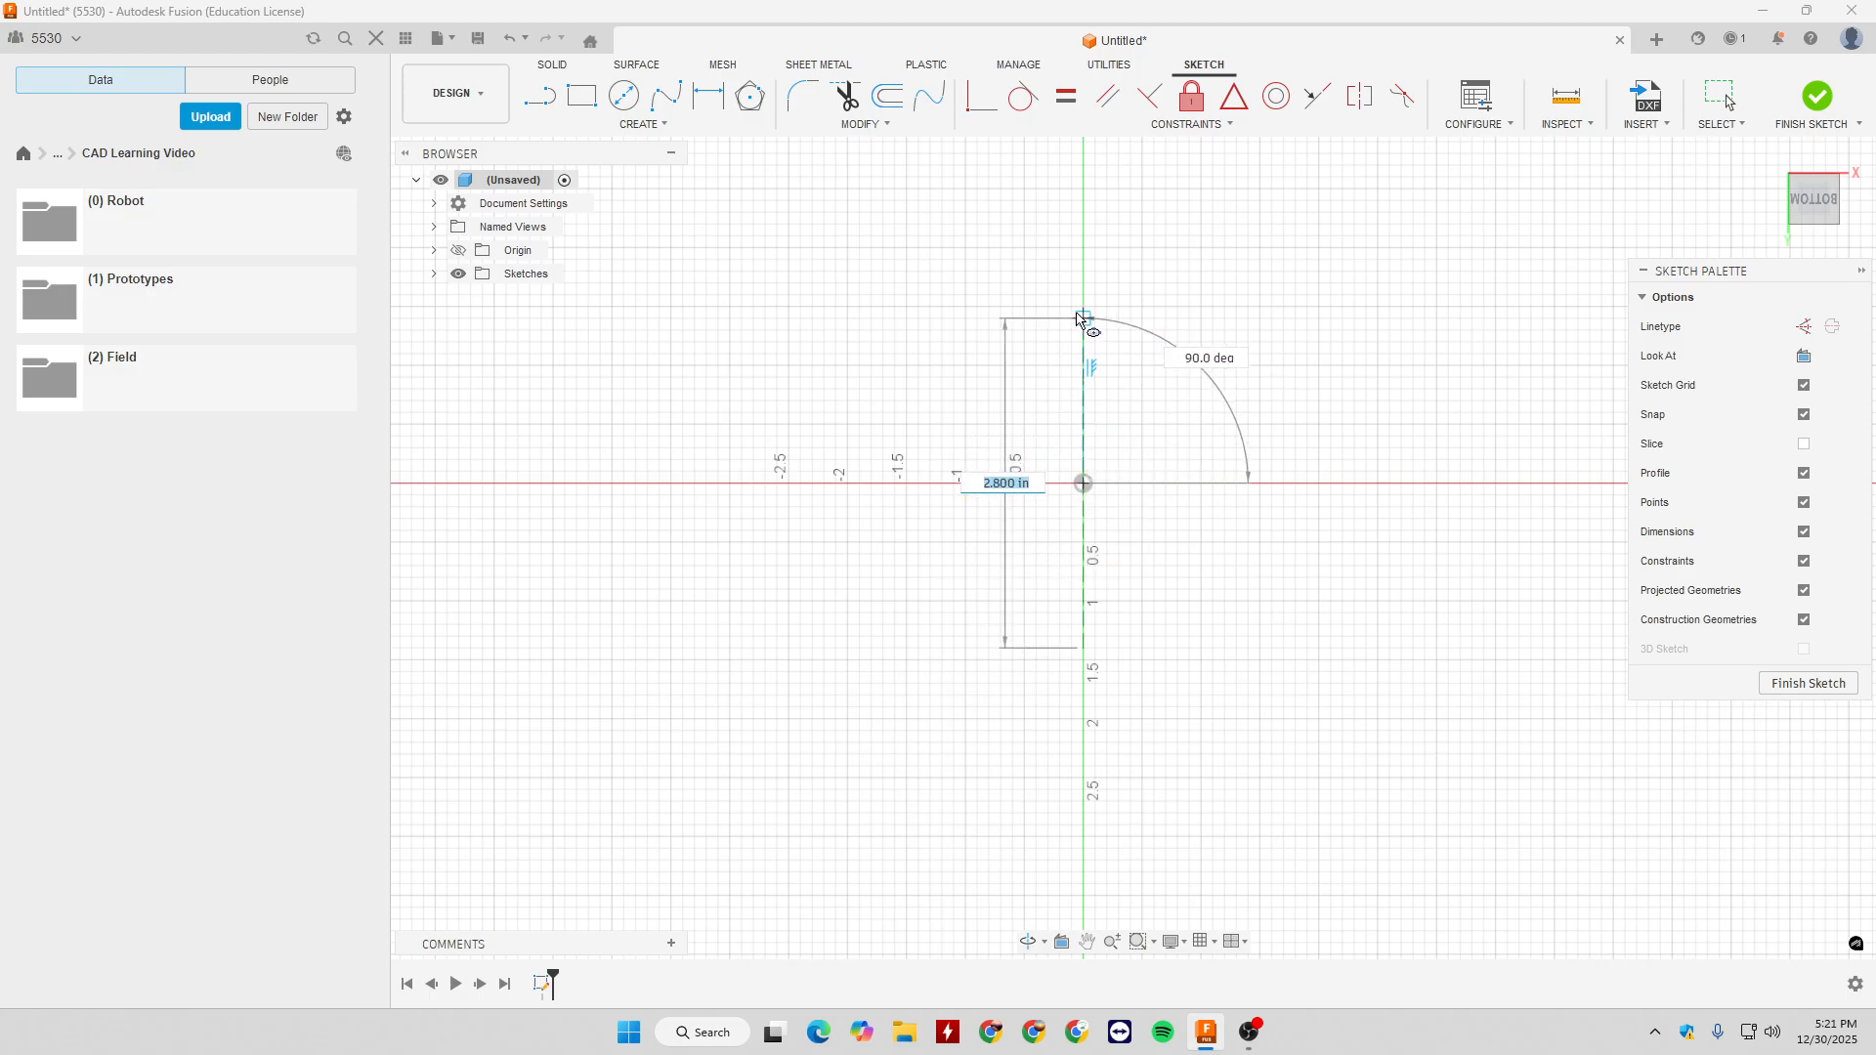
{"action": "left_click", "coordinate": [1084, 272]}
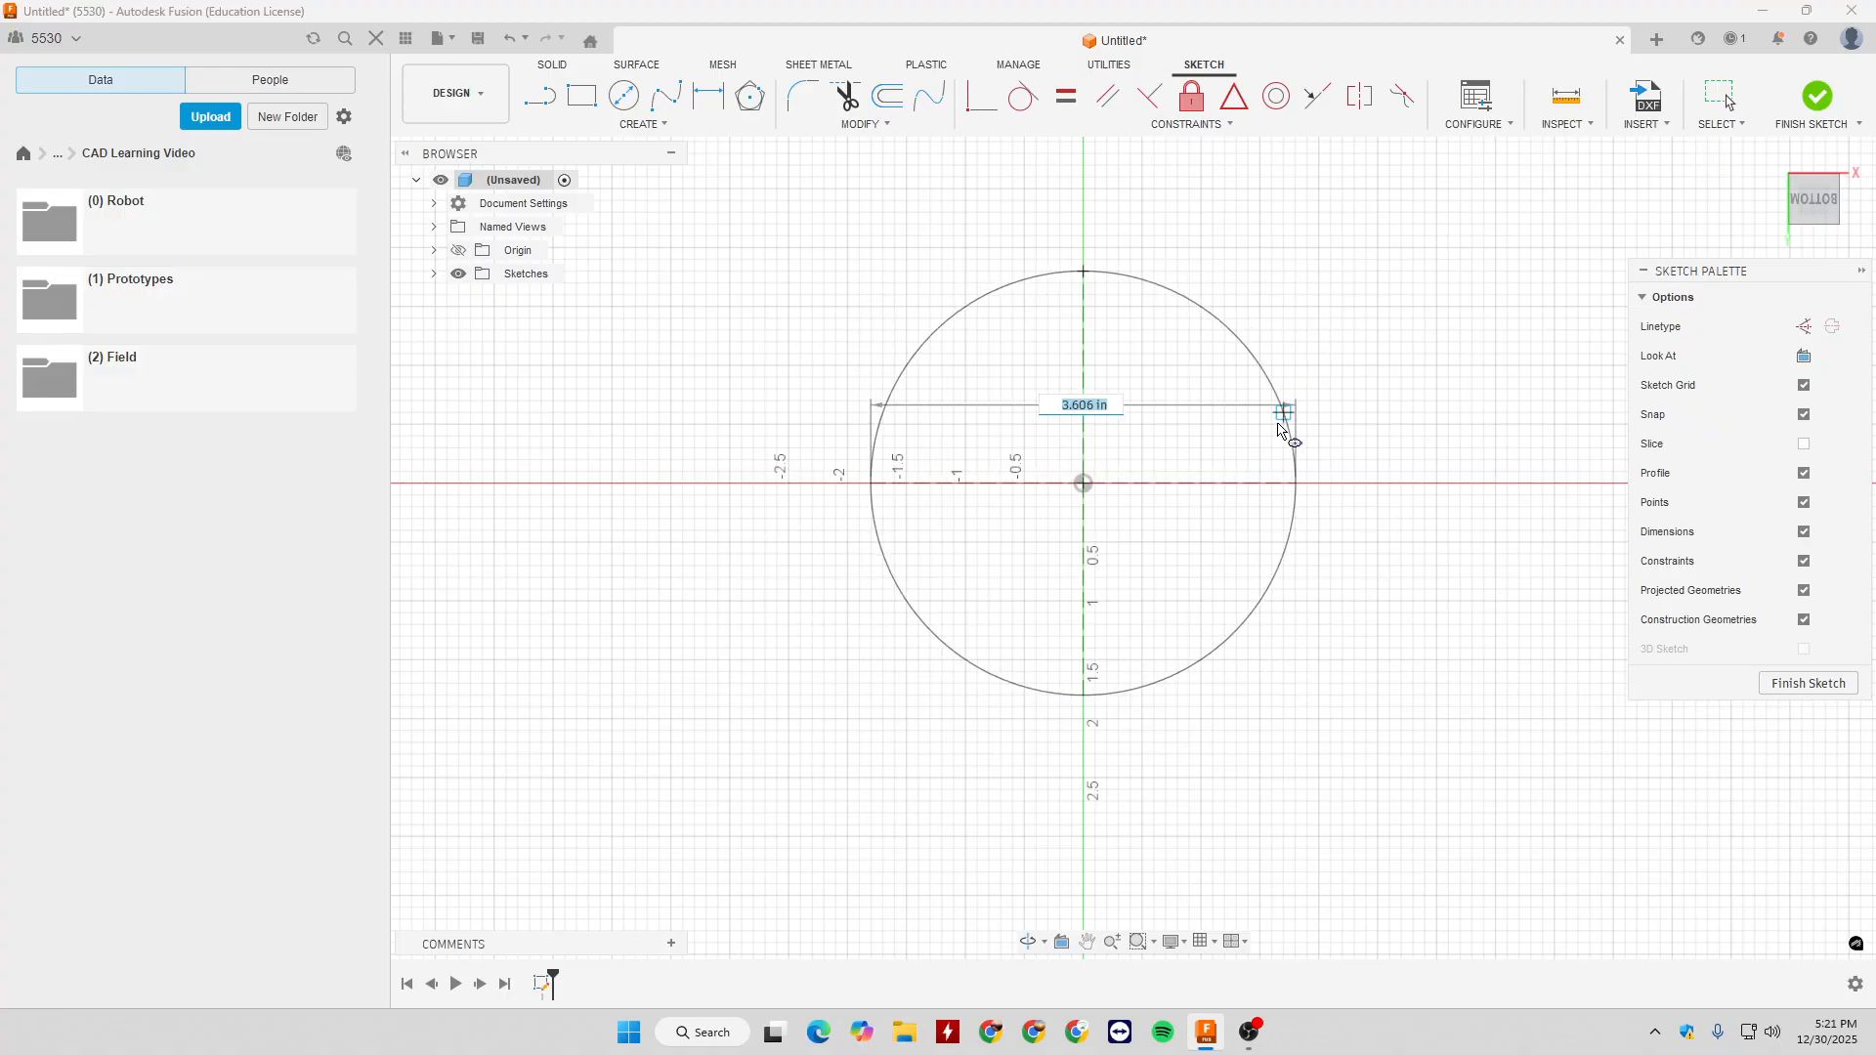
{"action": "left_click", "coordinate": [1262, 483]}
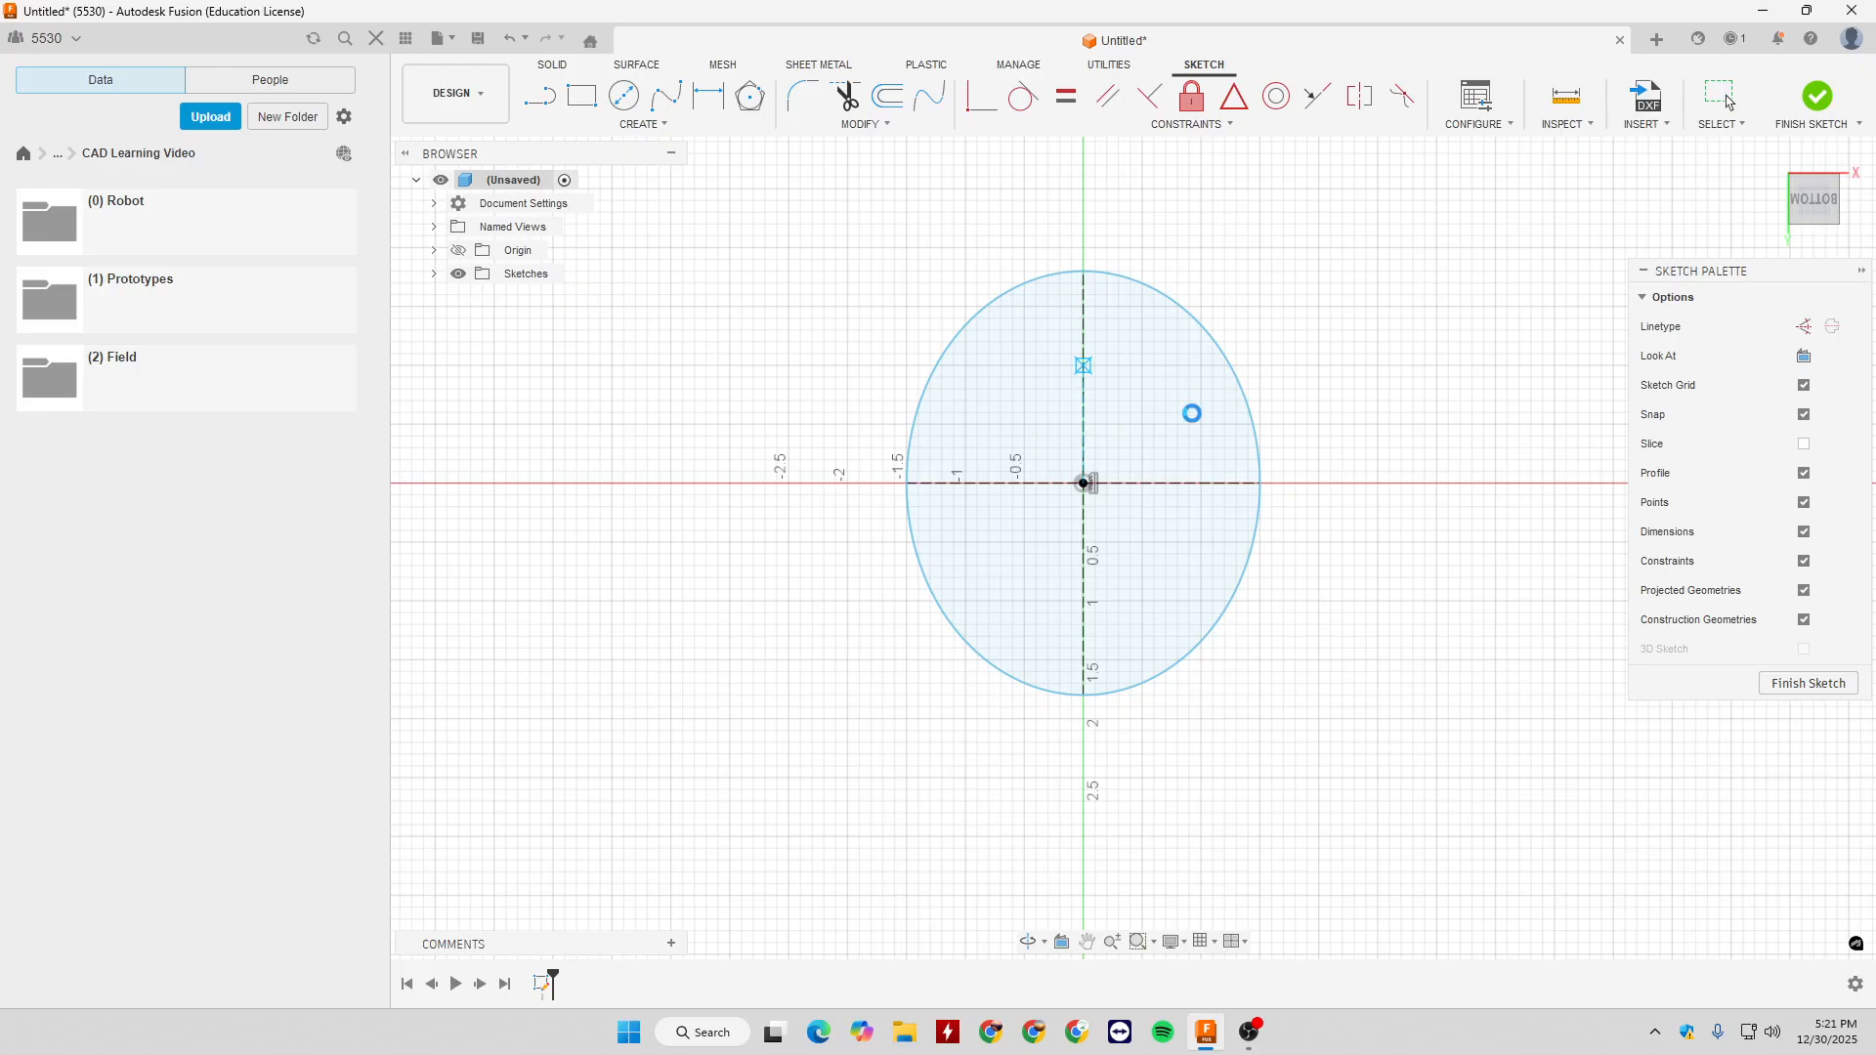
{"action": "key", "text": "Escape"}
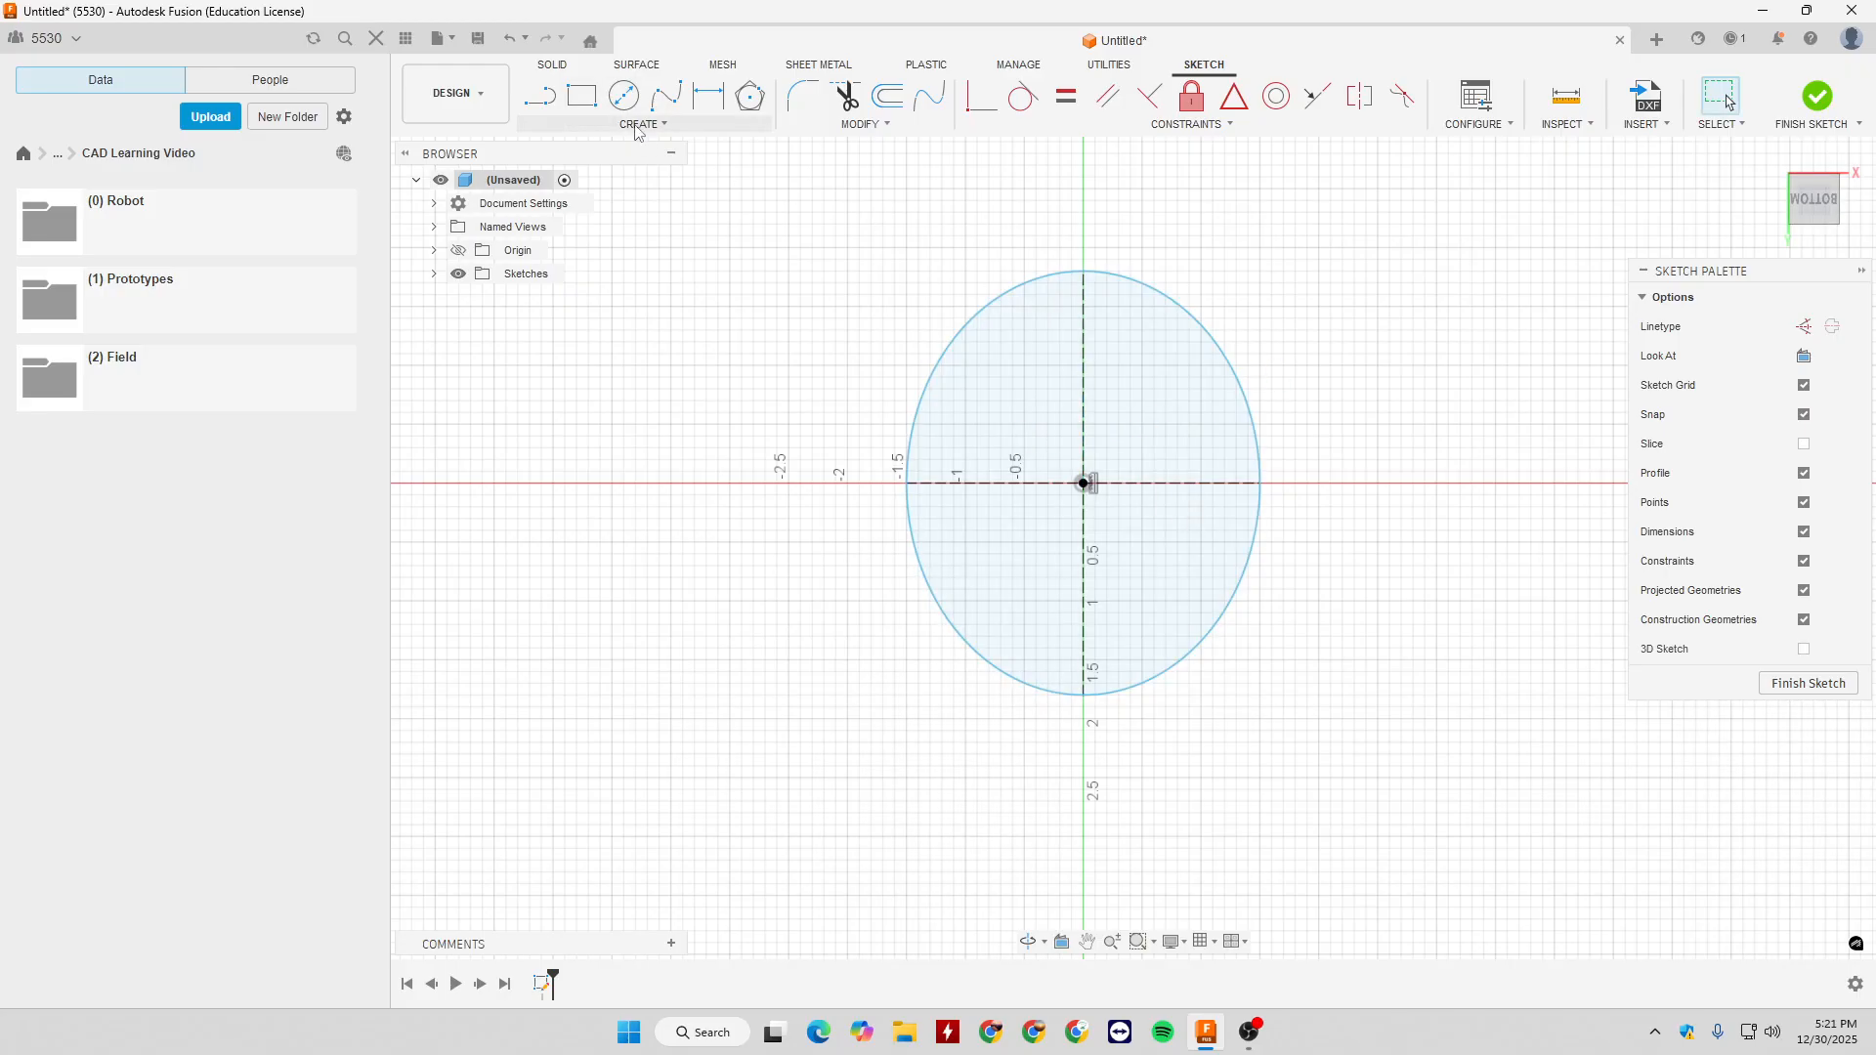
- Delete the ellipse together with its construction axes
{"action": "left_click", "coordinate": [639, 125]}
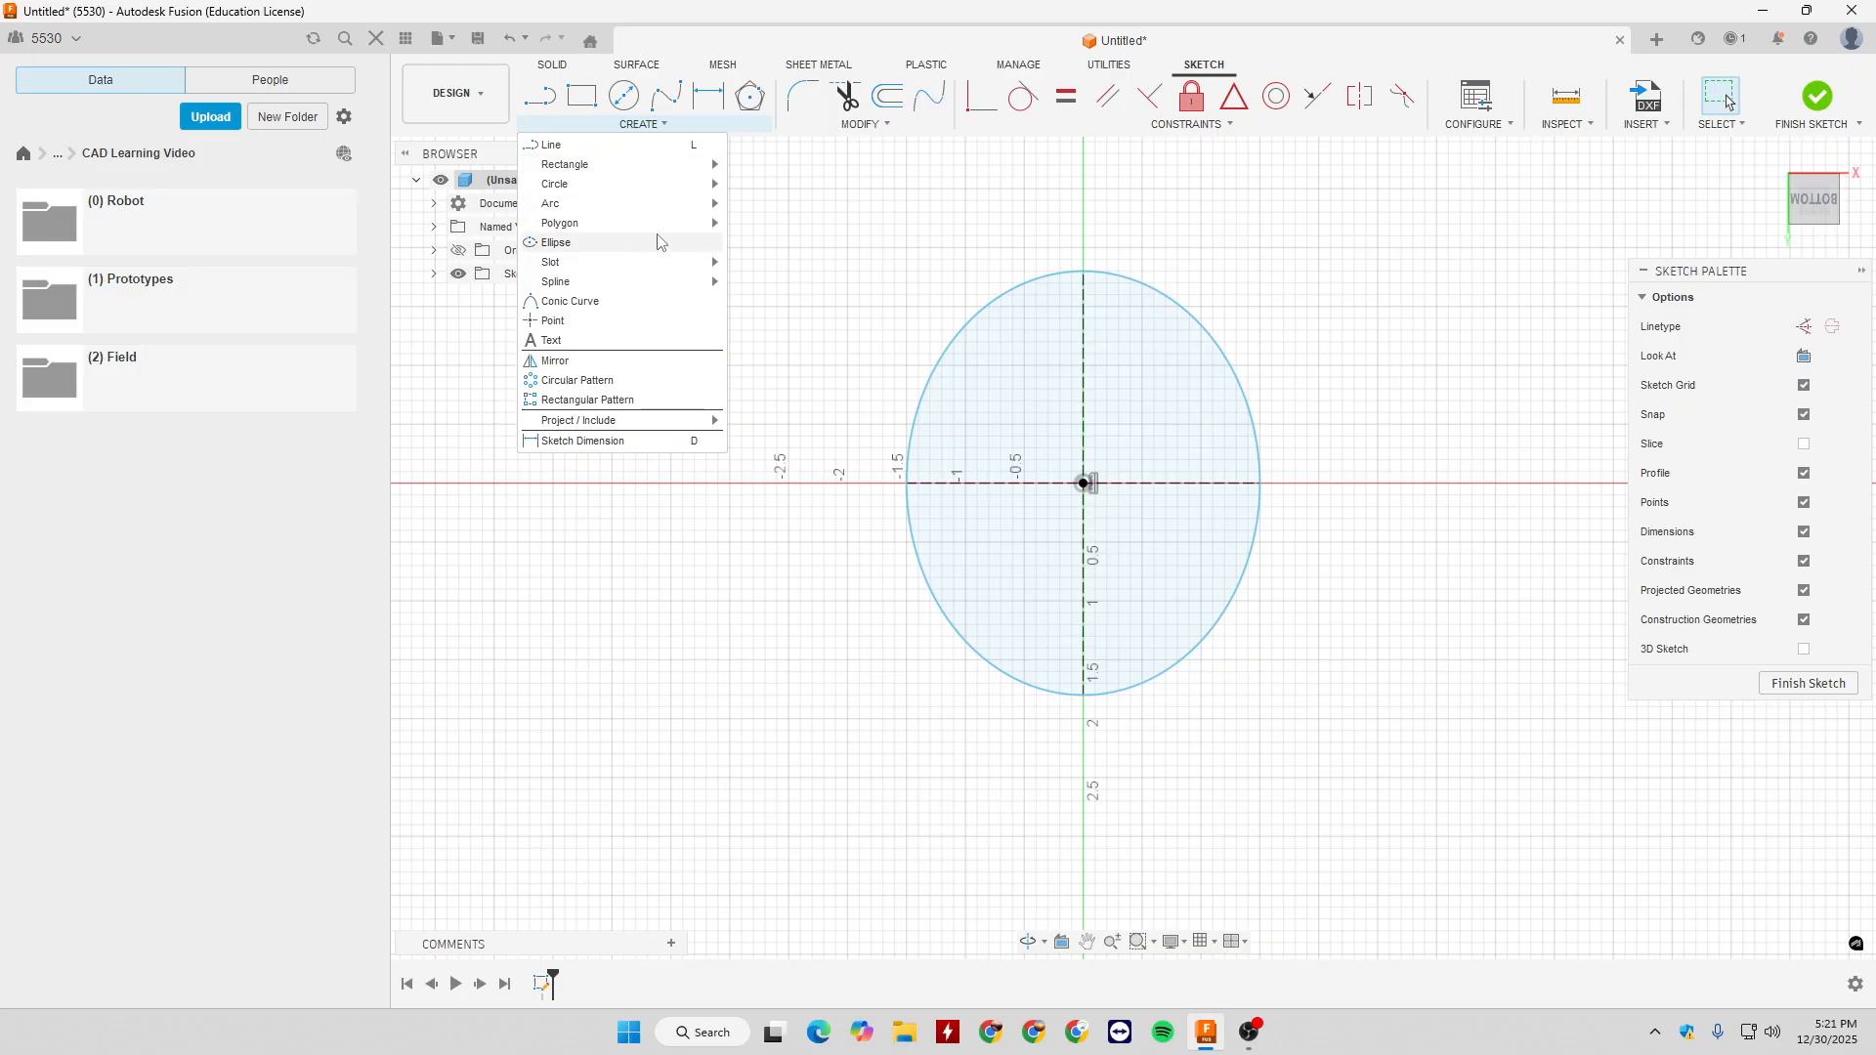
{"action": "mouse_move", "coordinate": [636, 264]}
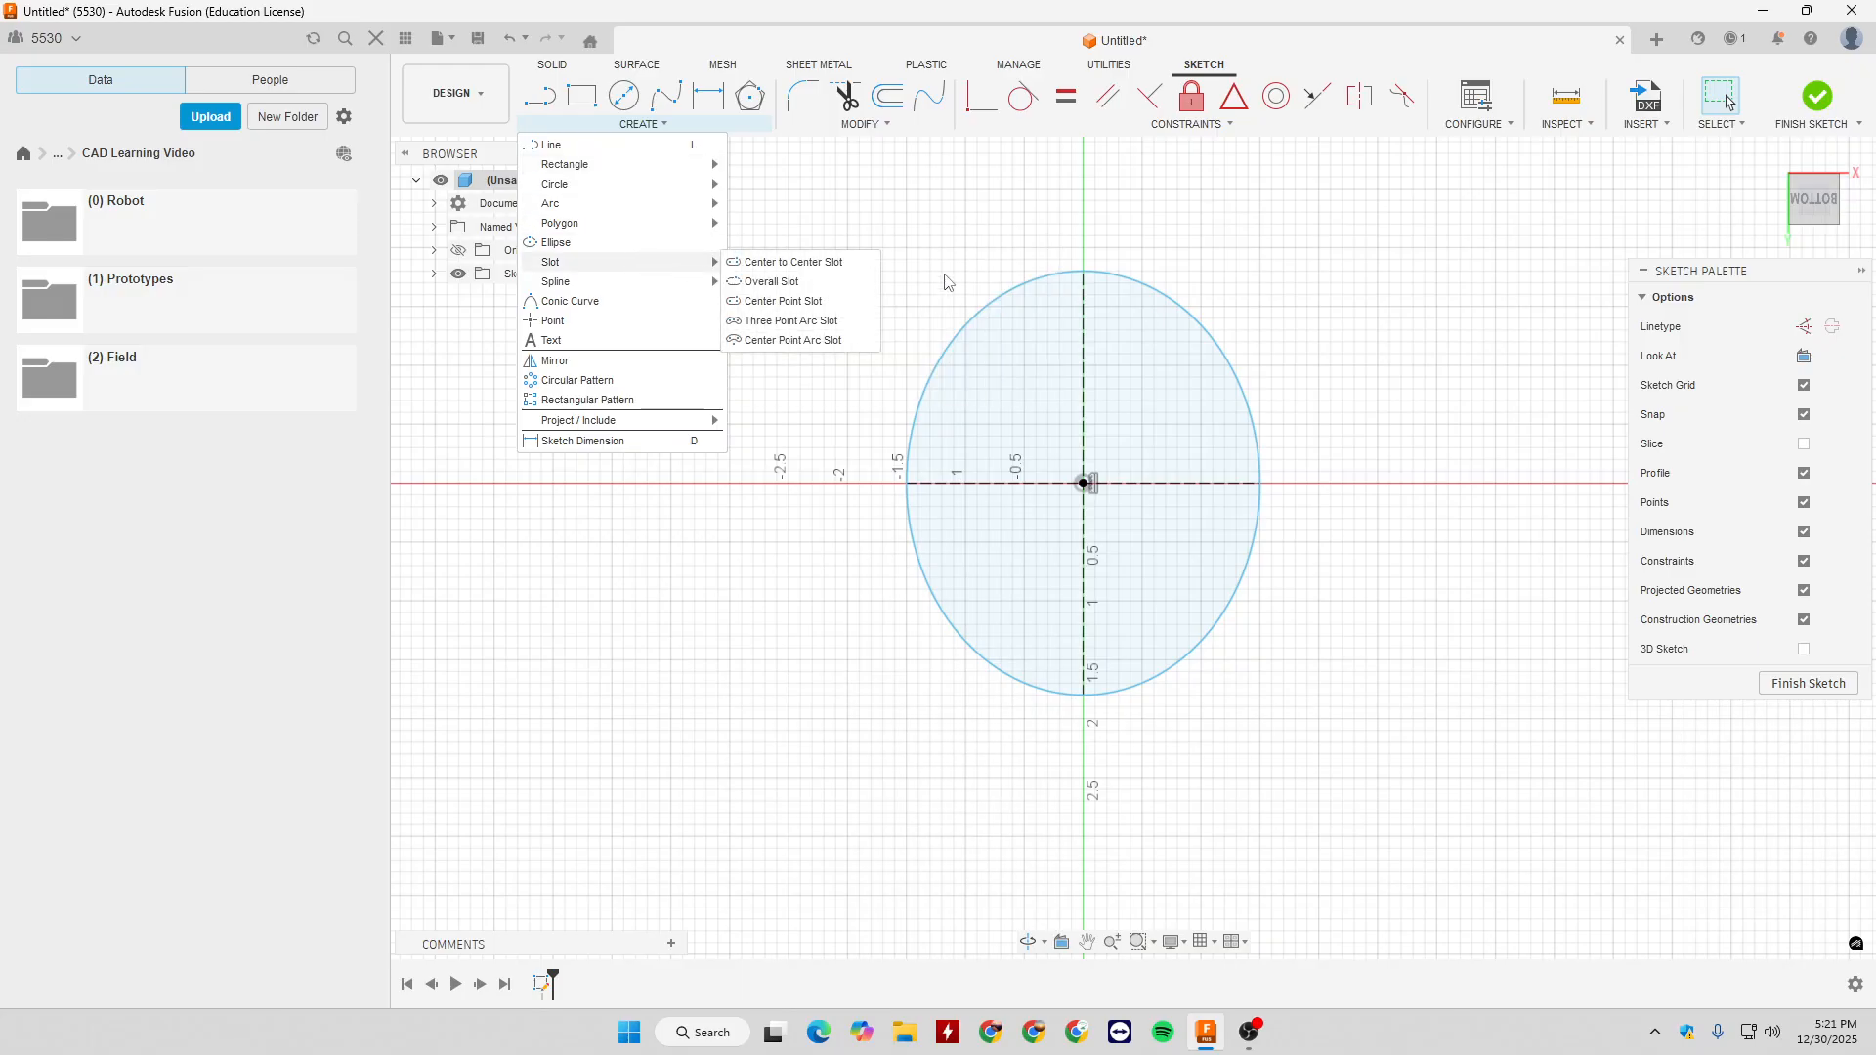
{"action": "left_click_drag", "start_coordinate": [841, 192], "coordinate": [1363, 815]}
{"action": "key", "text": "Delete"}
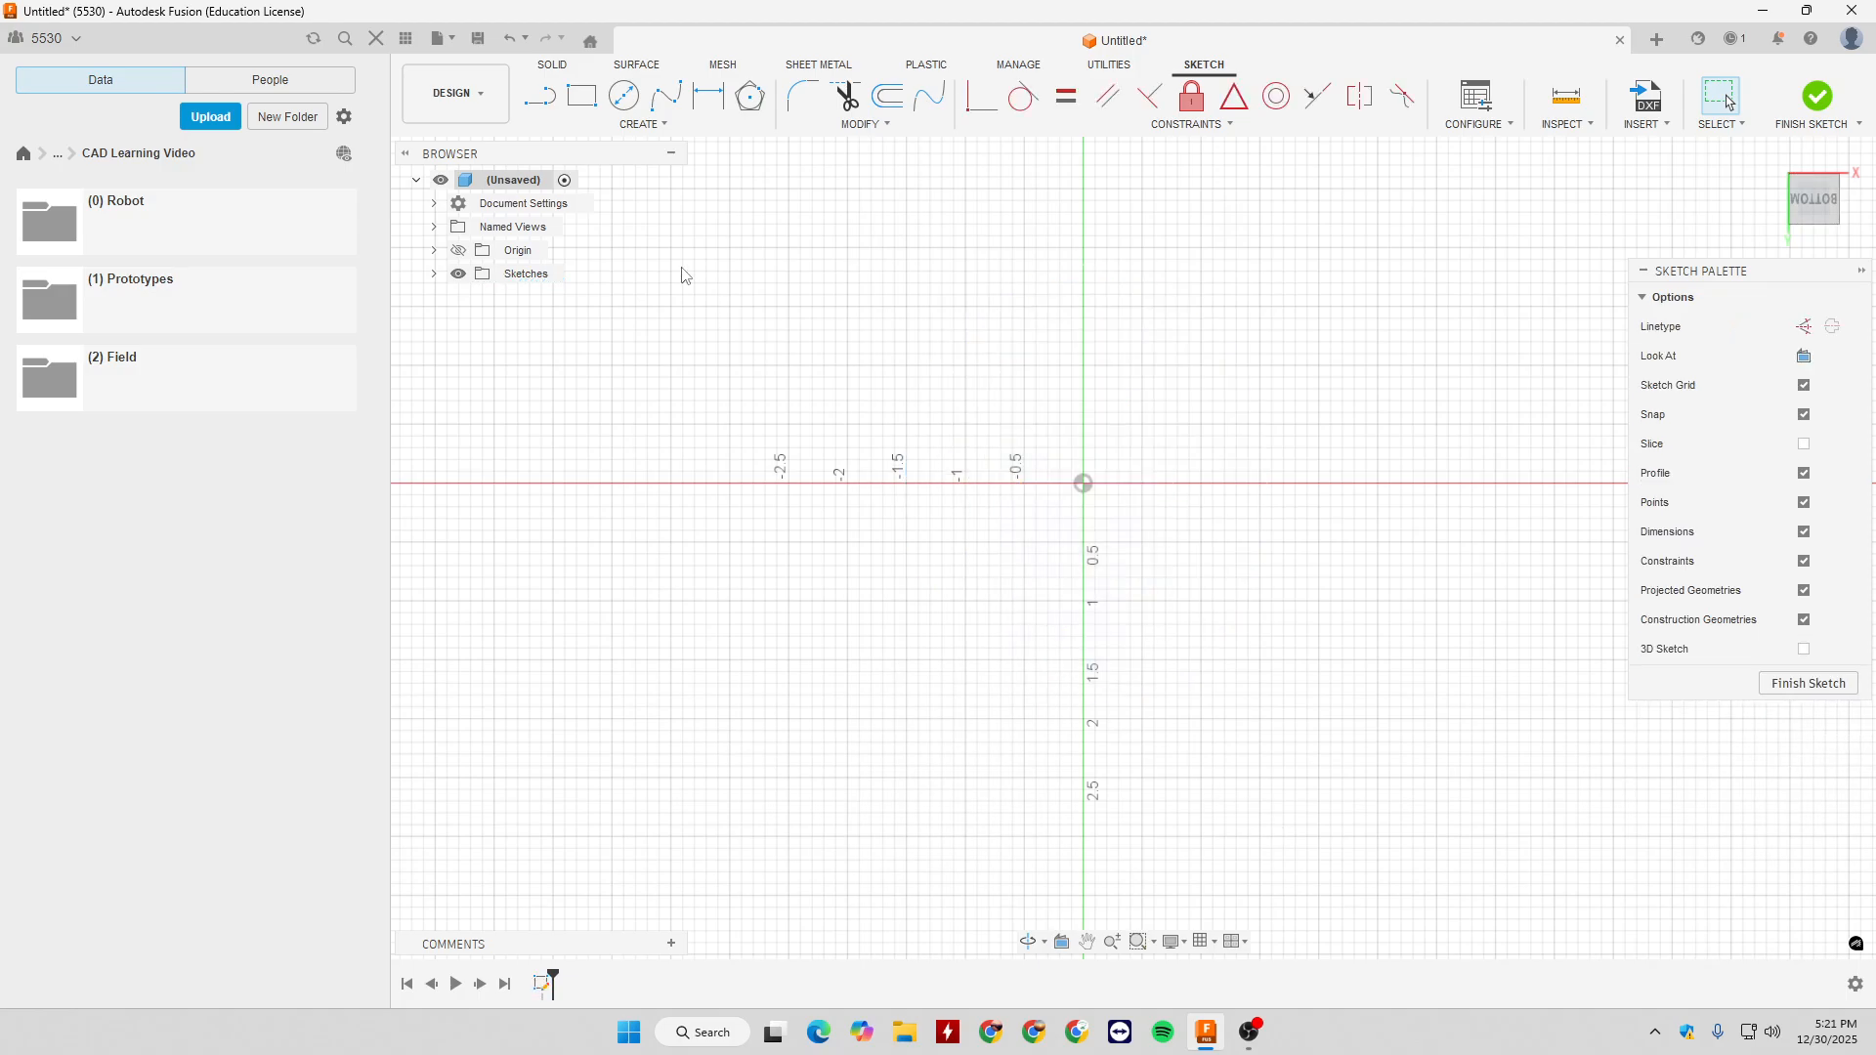
- Draw a horizontal Center to Center Slot from the origin, about 2.1 in between the centres and 1 in wide
{"action": "left_click", "coordinate": [645, 125]}
{"action": "mouse_move", "coordinate": [620, 264]}
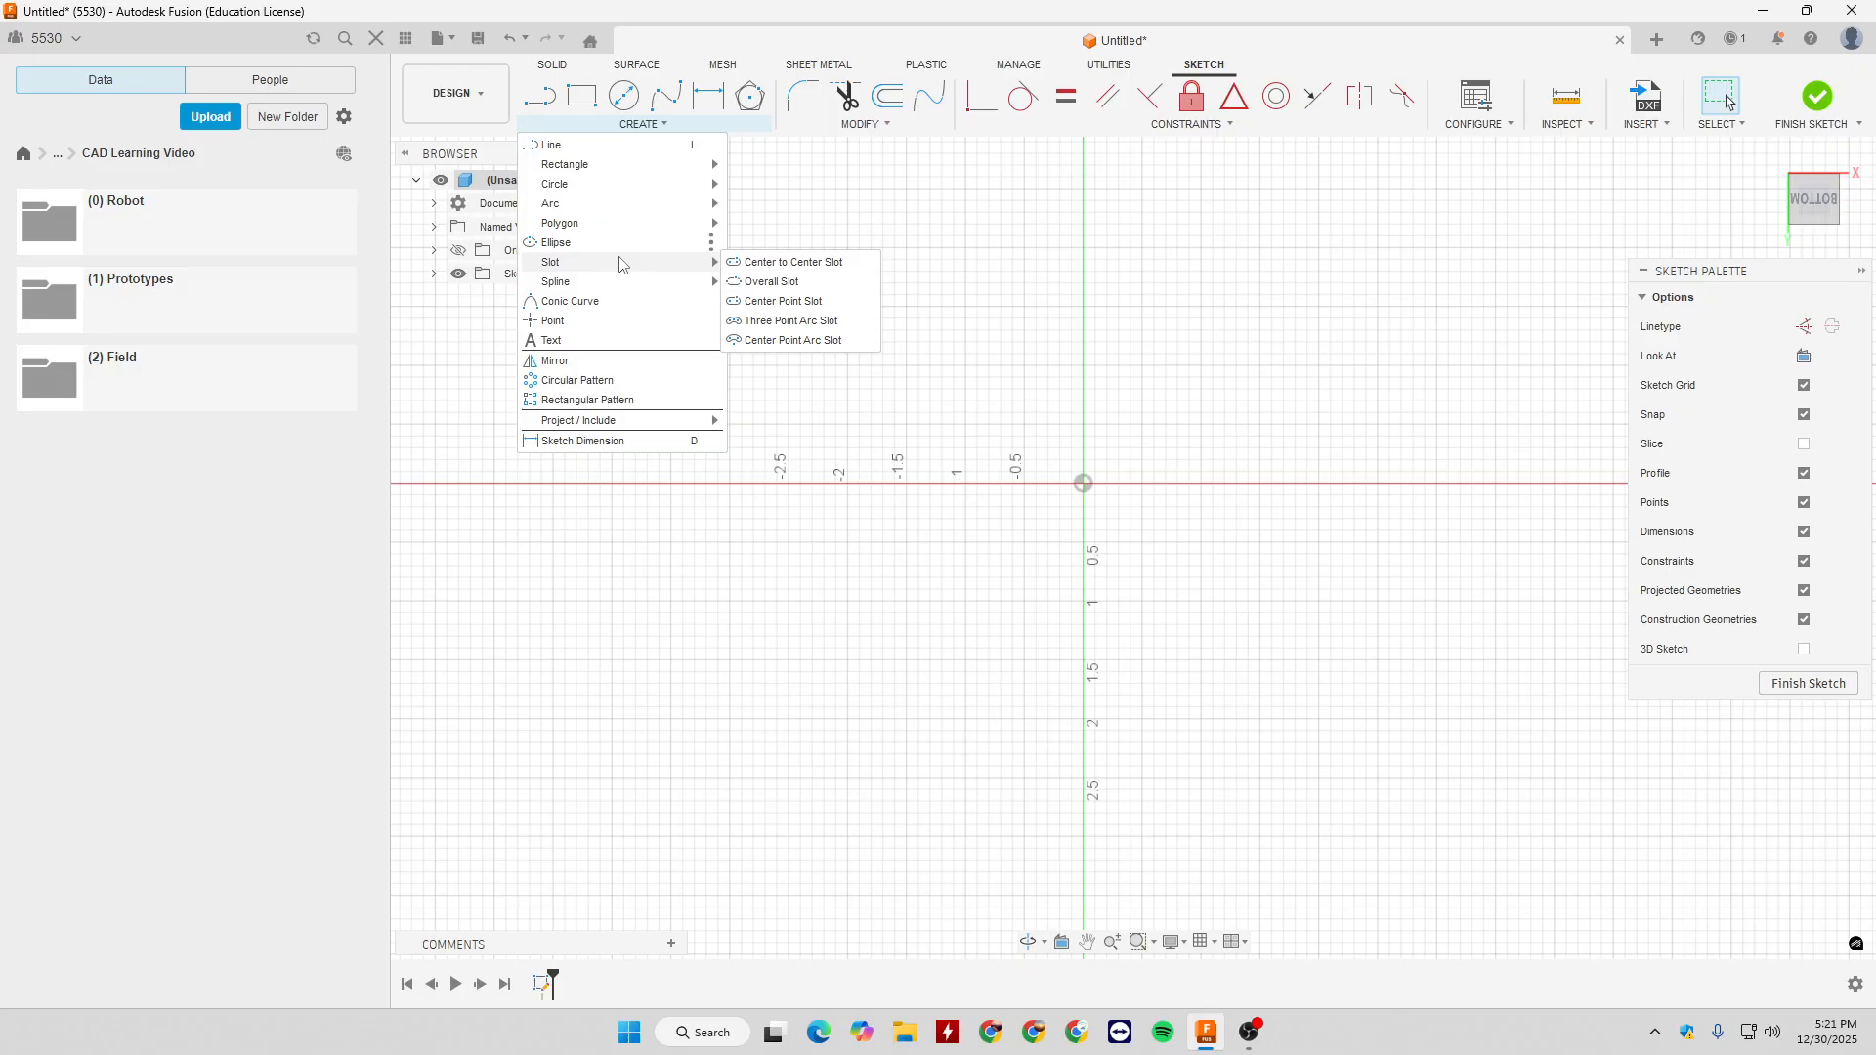
{"action": "left_click", "coordinate": [793, 261]}
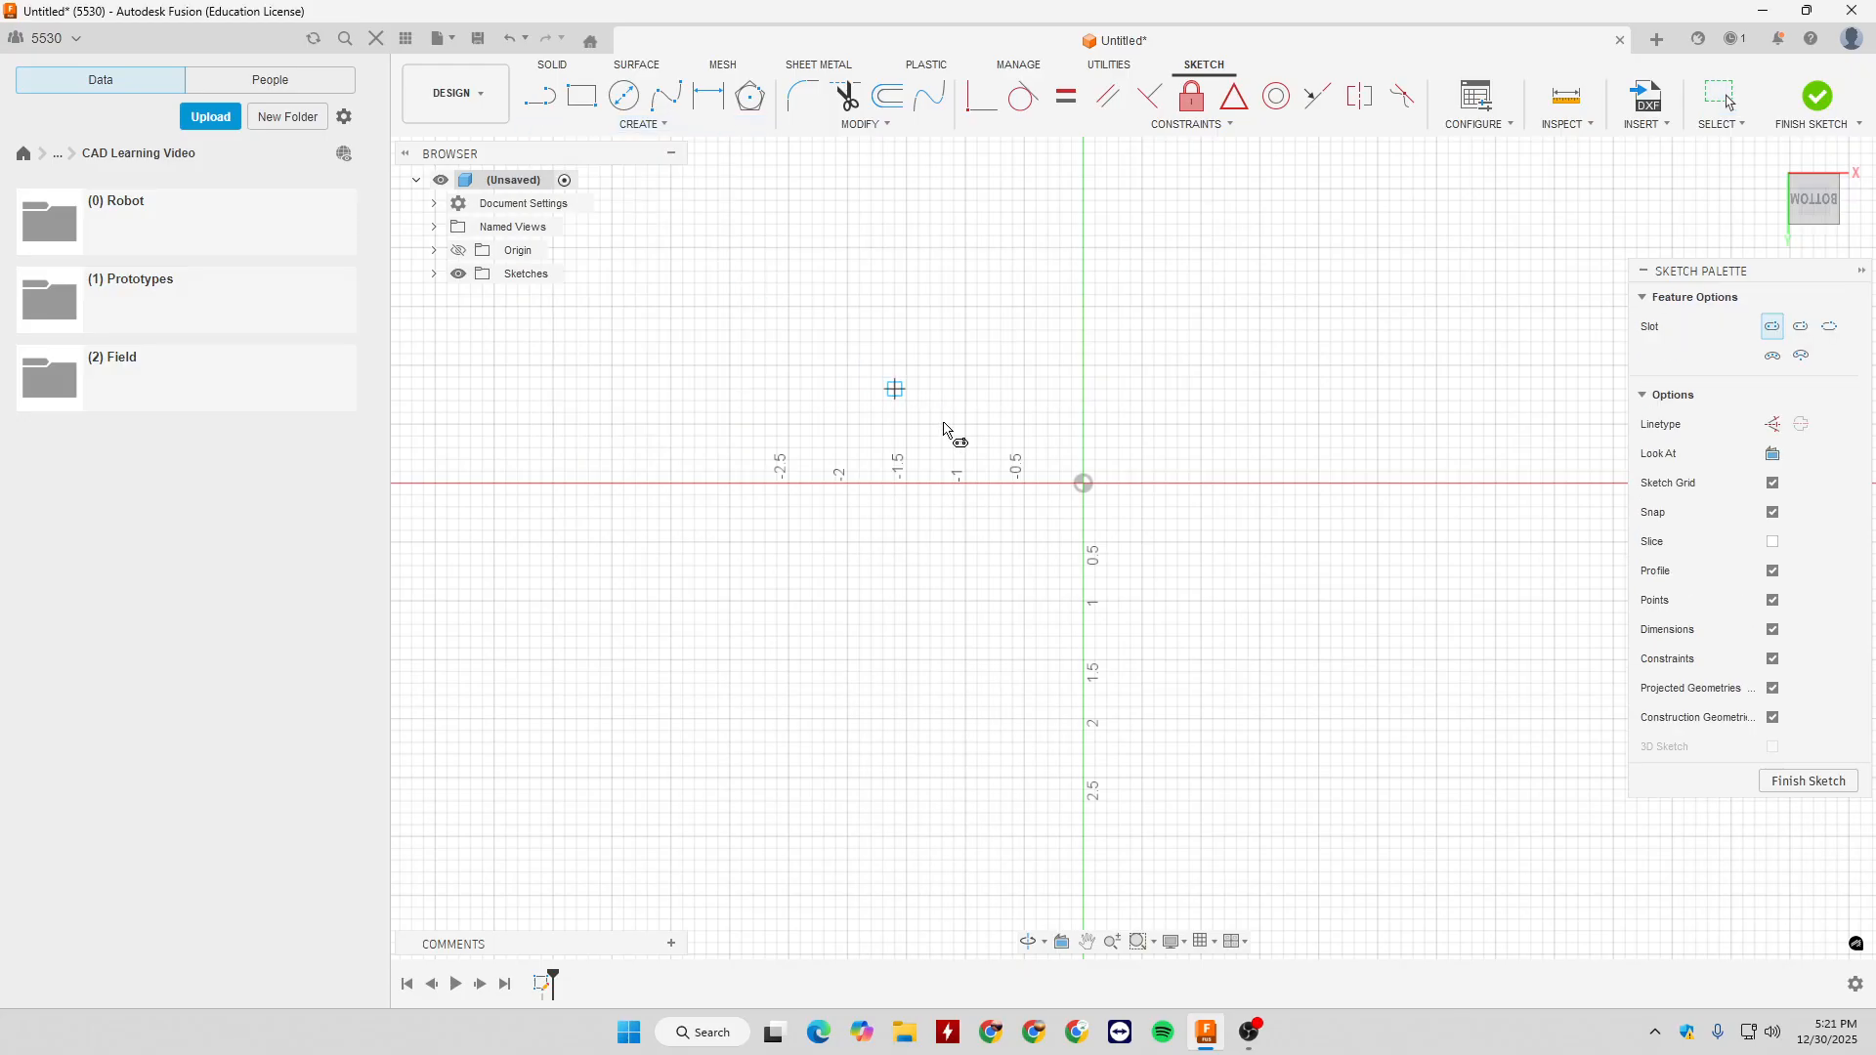
{"action": "left_click", "coordinate": [1083, 482]}
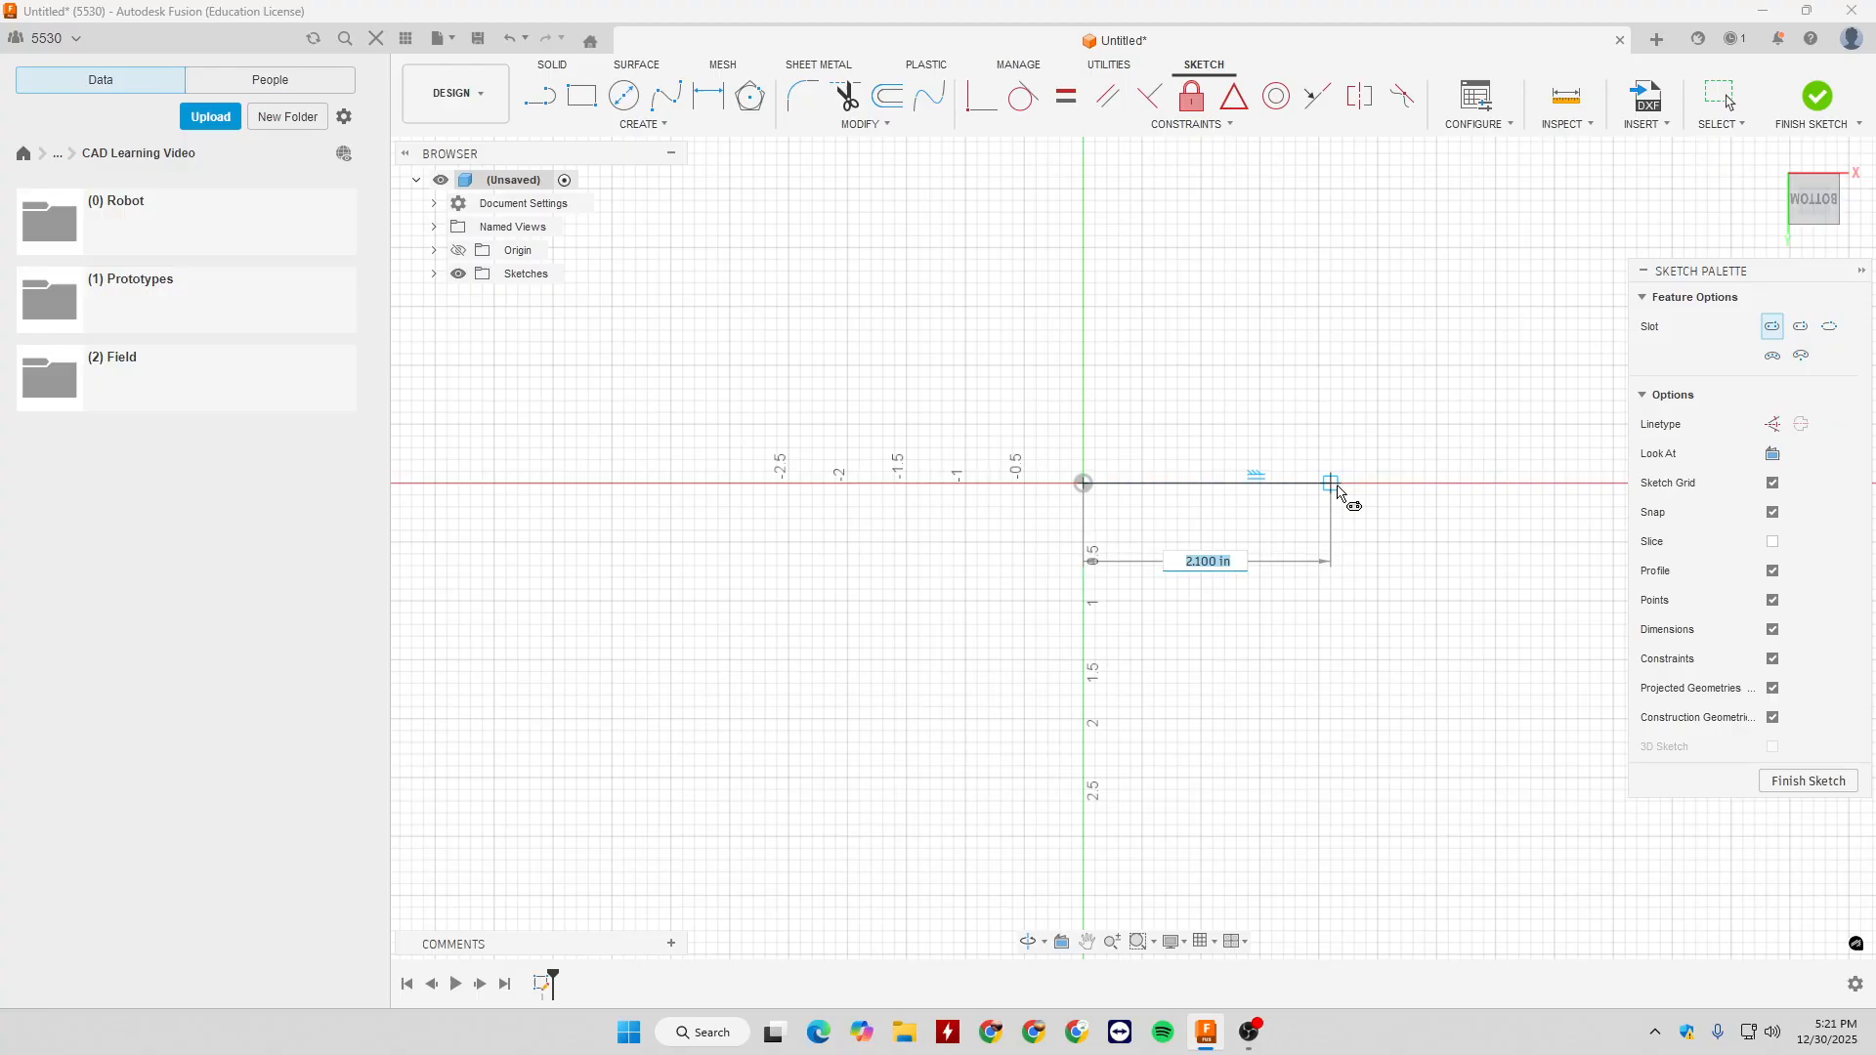
{"action": "left_click", "coordinate": [1331, 483]}
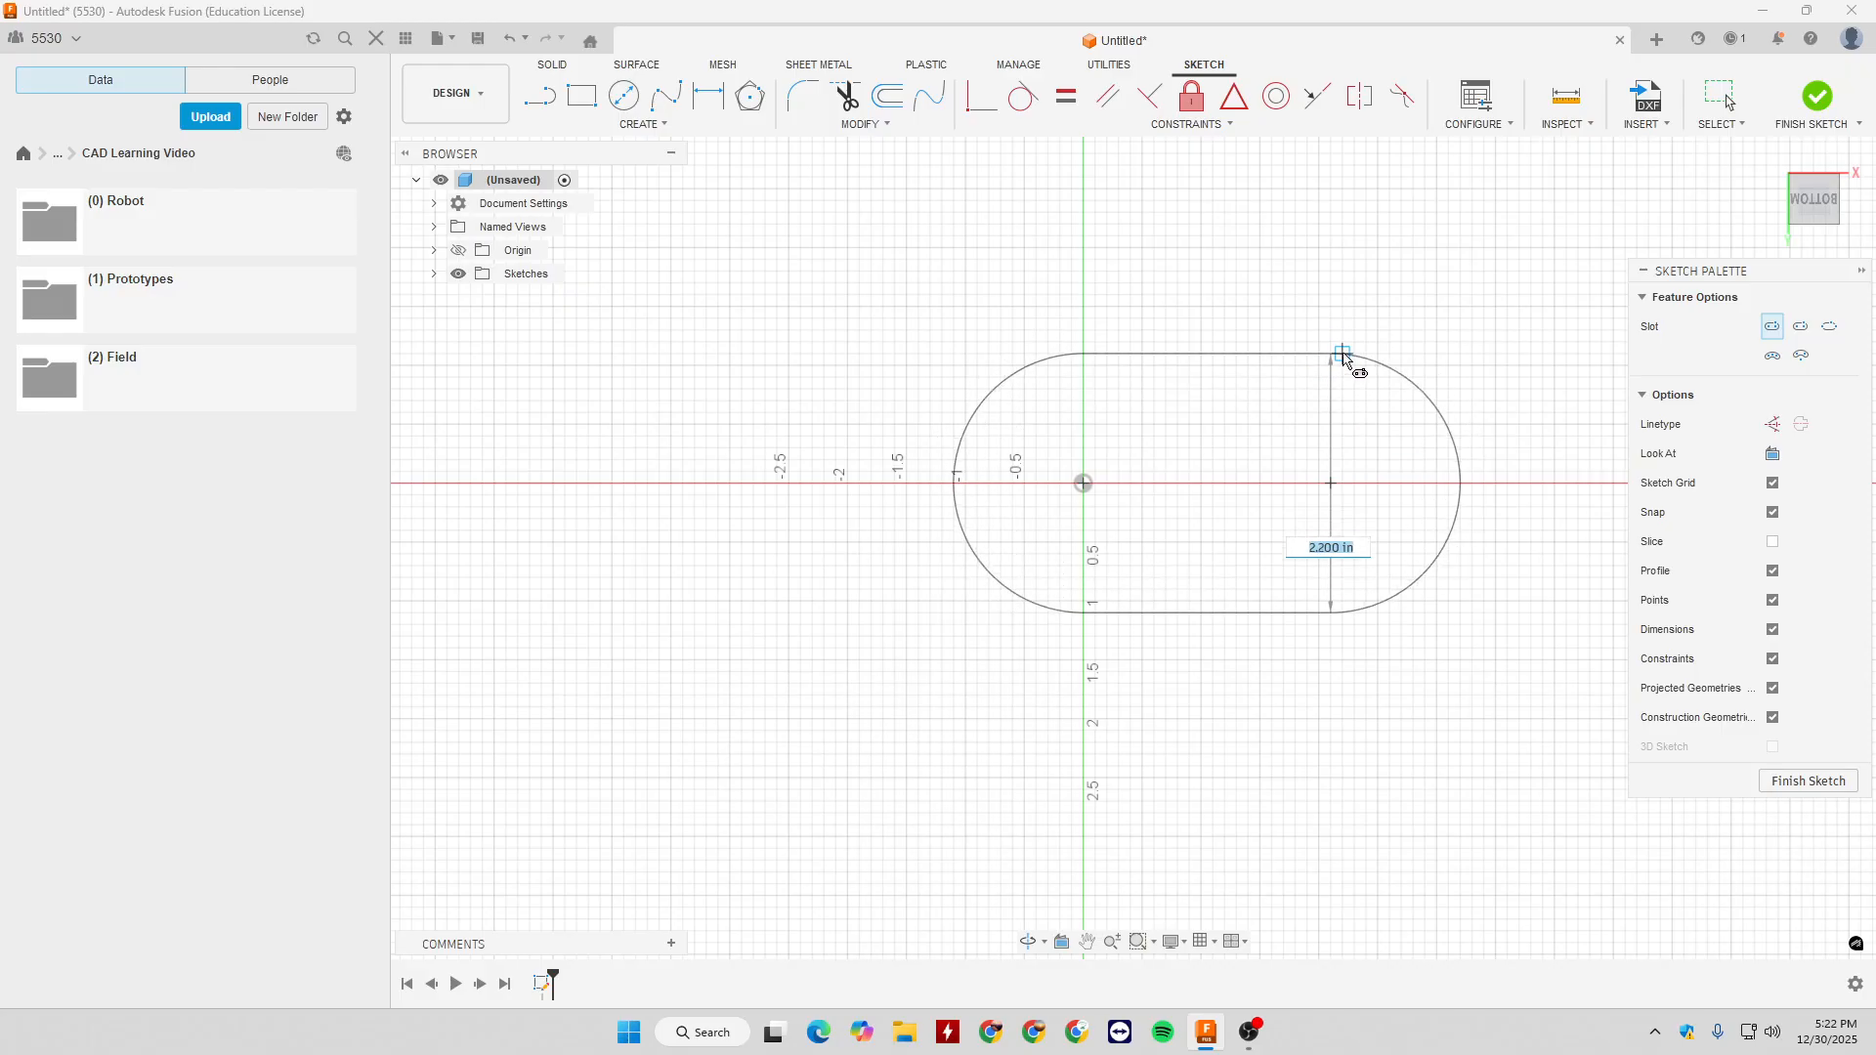
{"action": "key", "text": "Return"}
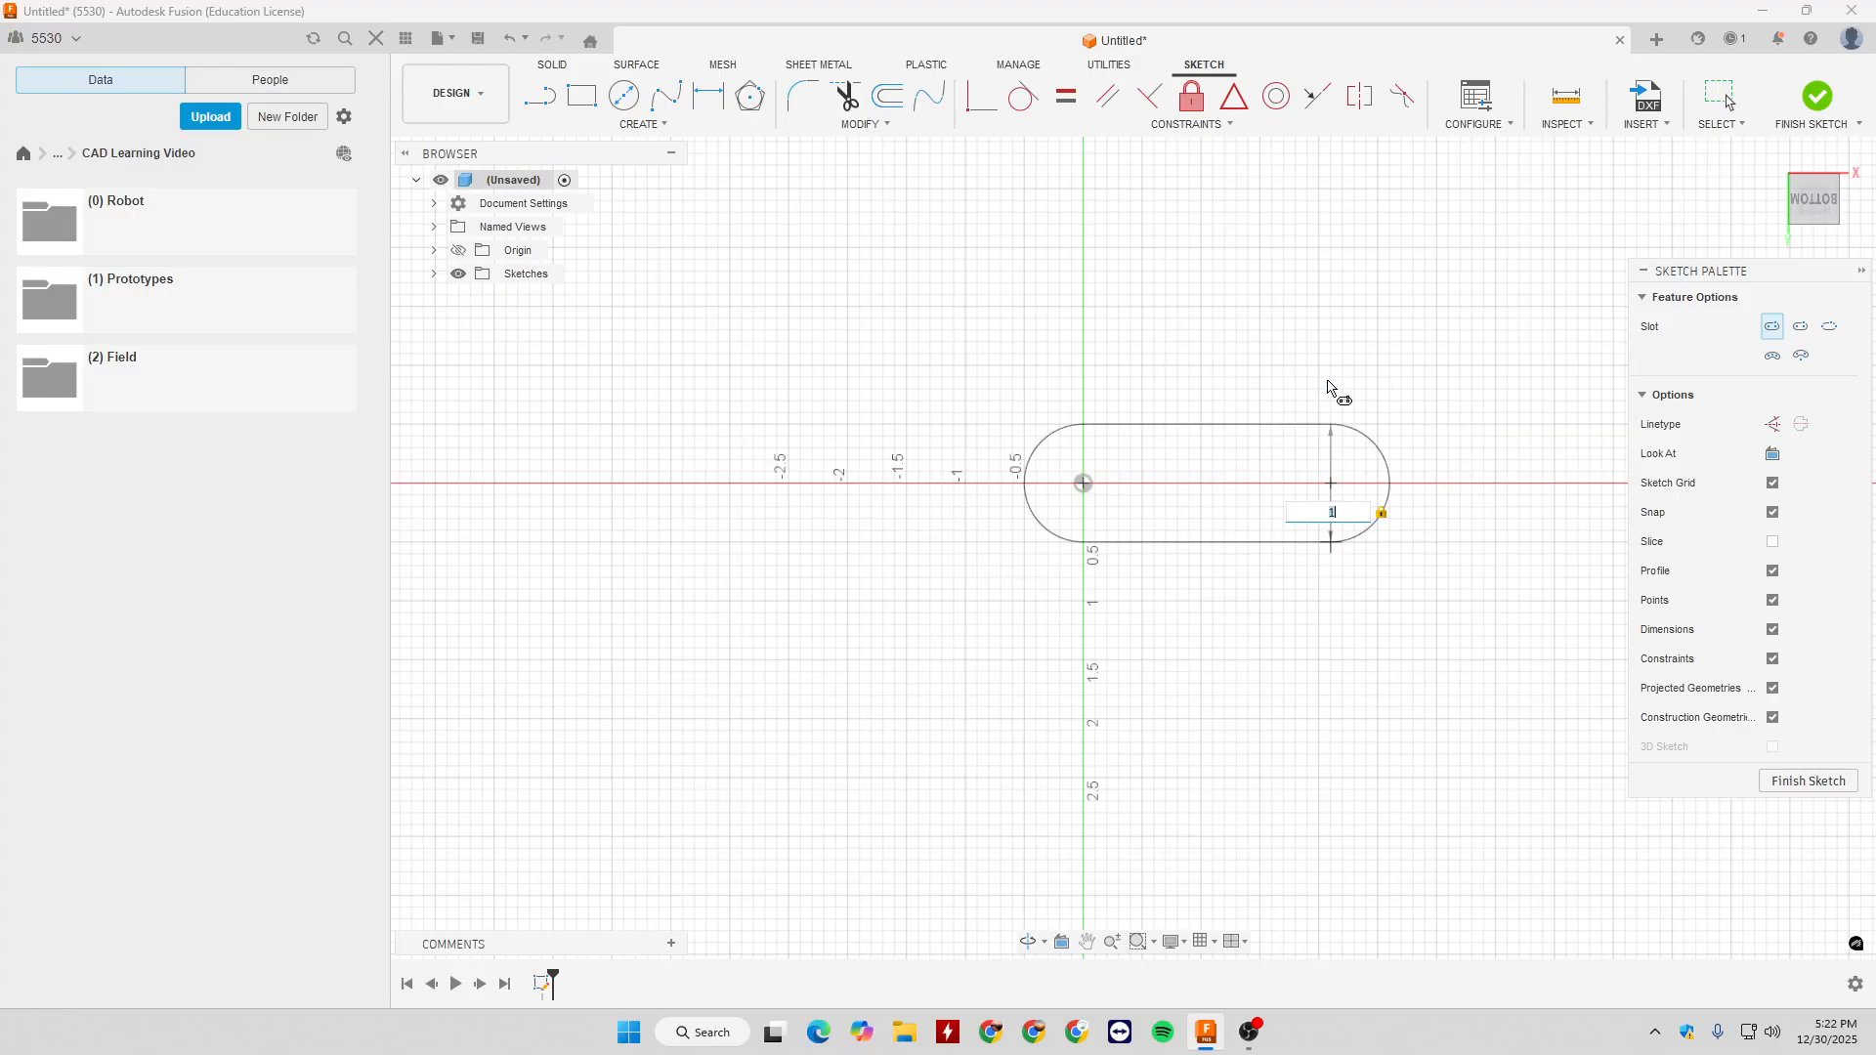
{"action": "key", "text": "Escape"}
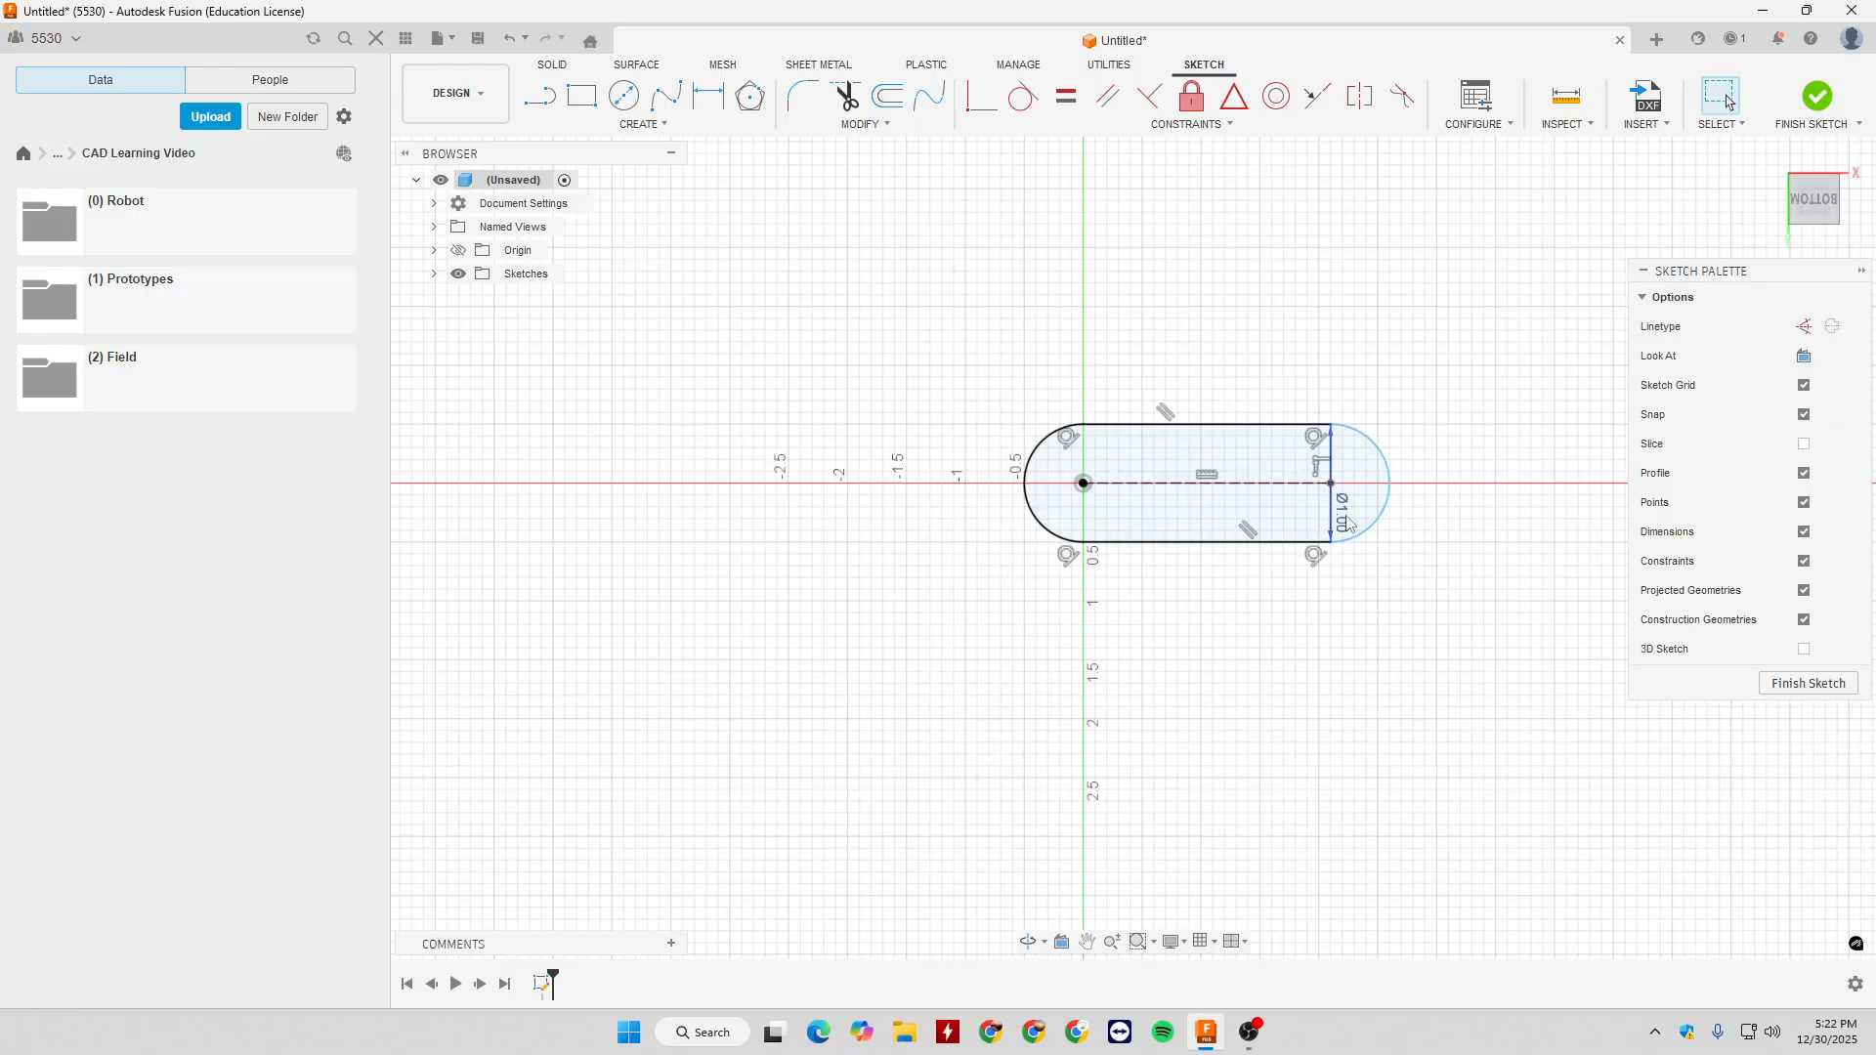
- Move the slot's diameter dimension outside its rounded end, and dimension the distance between the arc centres at 2 in
{"action": "scroll", "coordinate": [1379, 516], "scroll_direction": "up", "scroll_amount": 3}
{"action": "left_click_drag", "start_coordinate": [1317, 510], "coordinate": [1401, 356]}
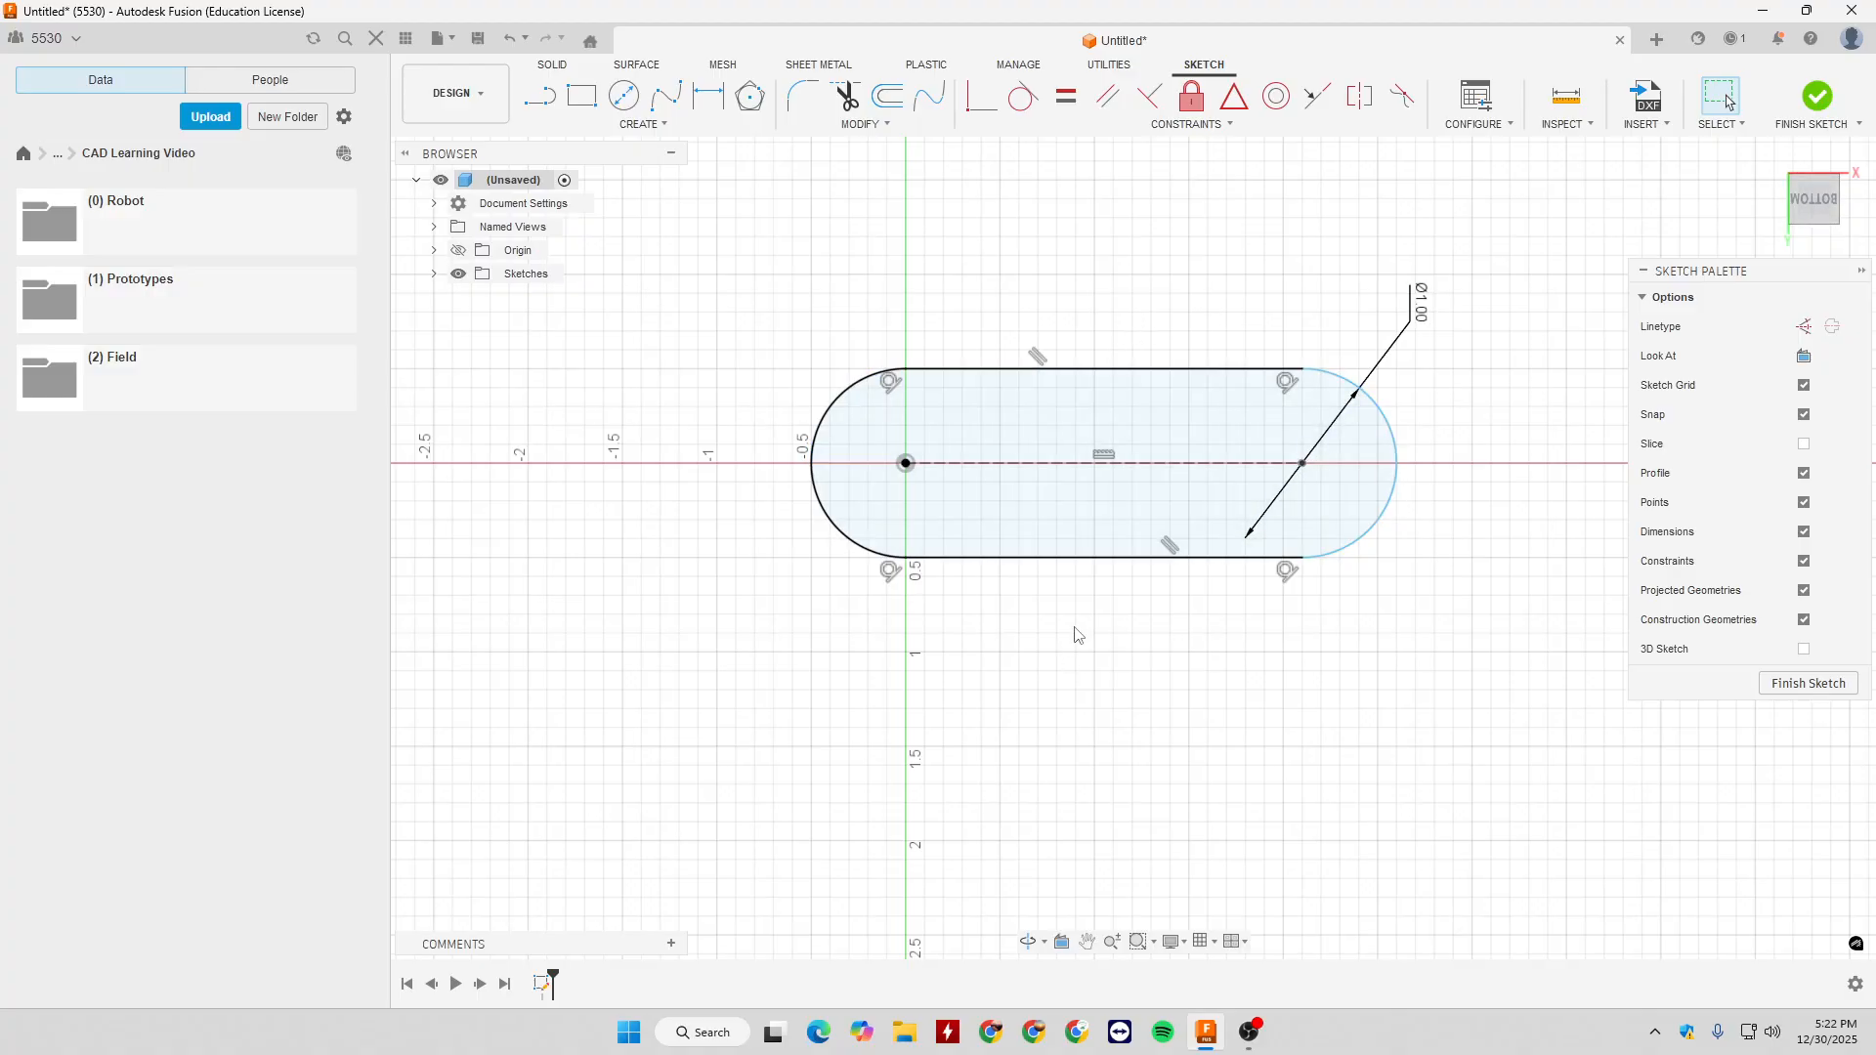
{"action": "key", "text": "d"}
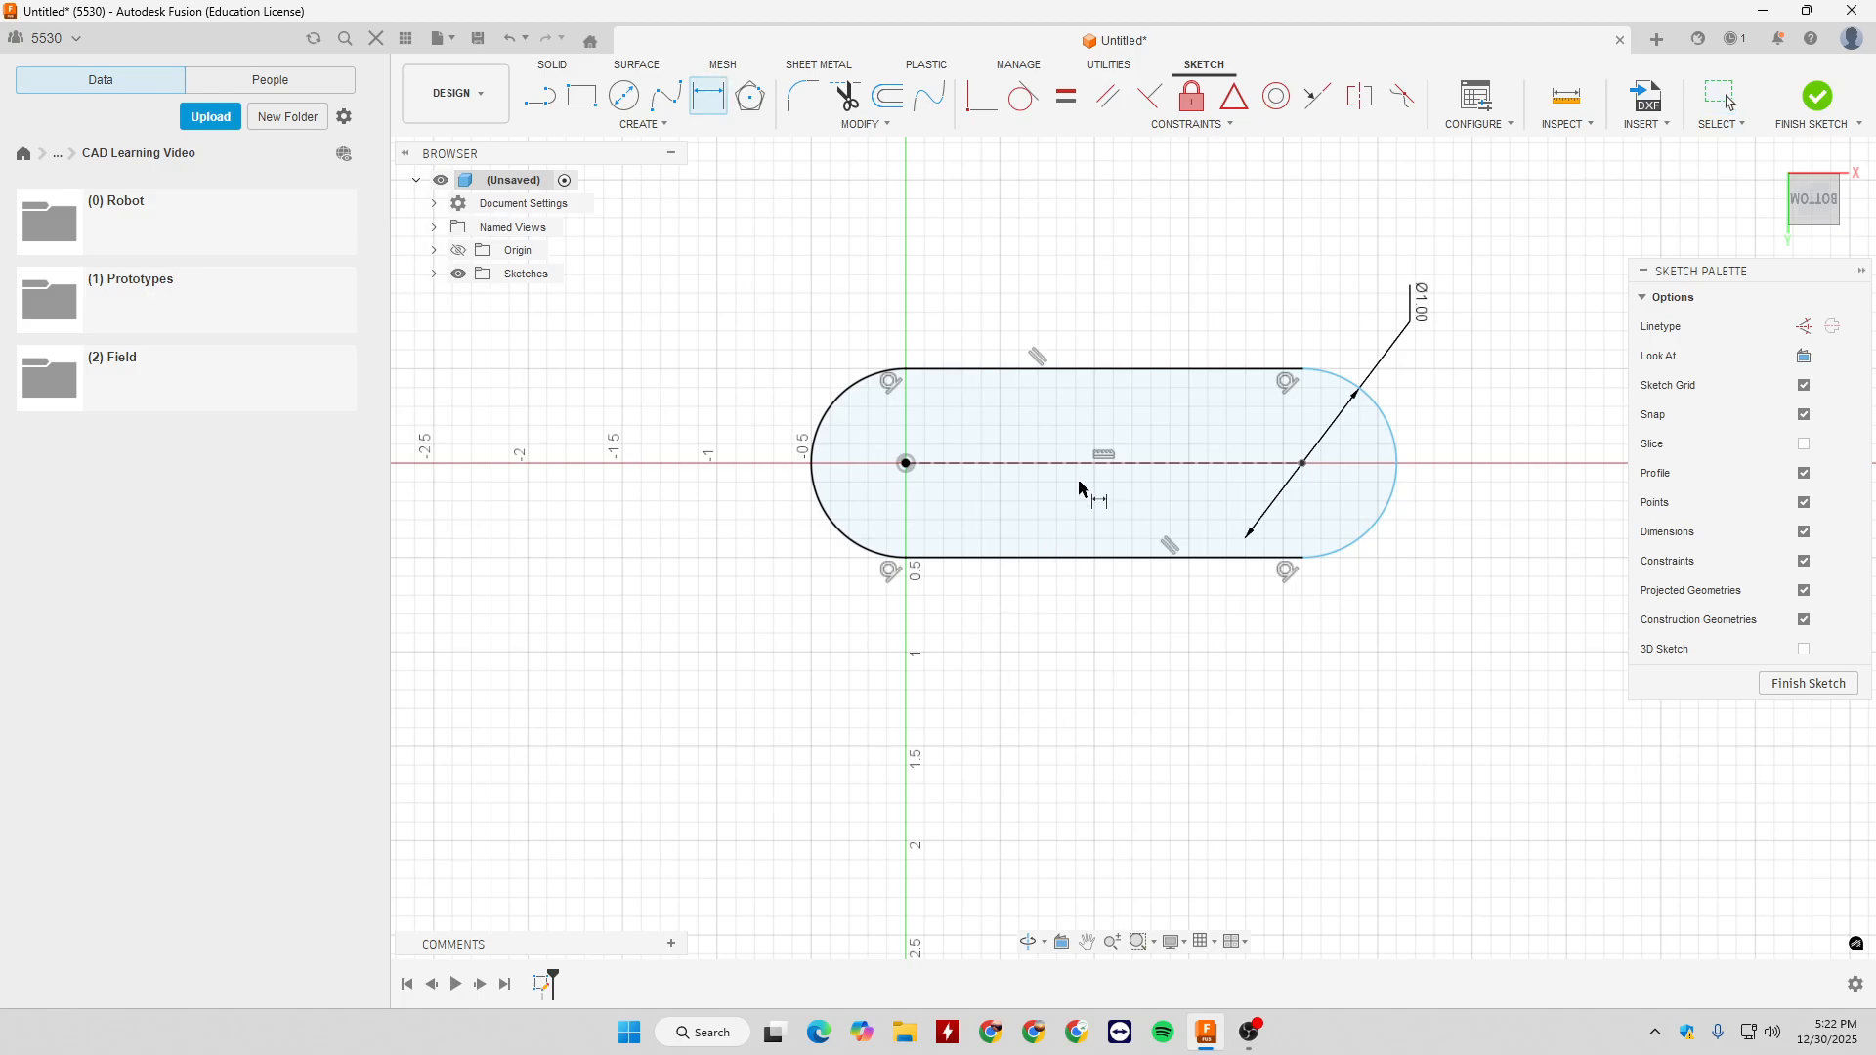
{"action": "left_click", "coordinate": [1083, 463]}
{"action": "left_click", "coordinate": [1082, 274]}
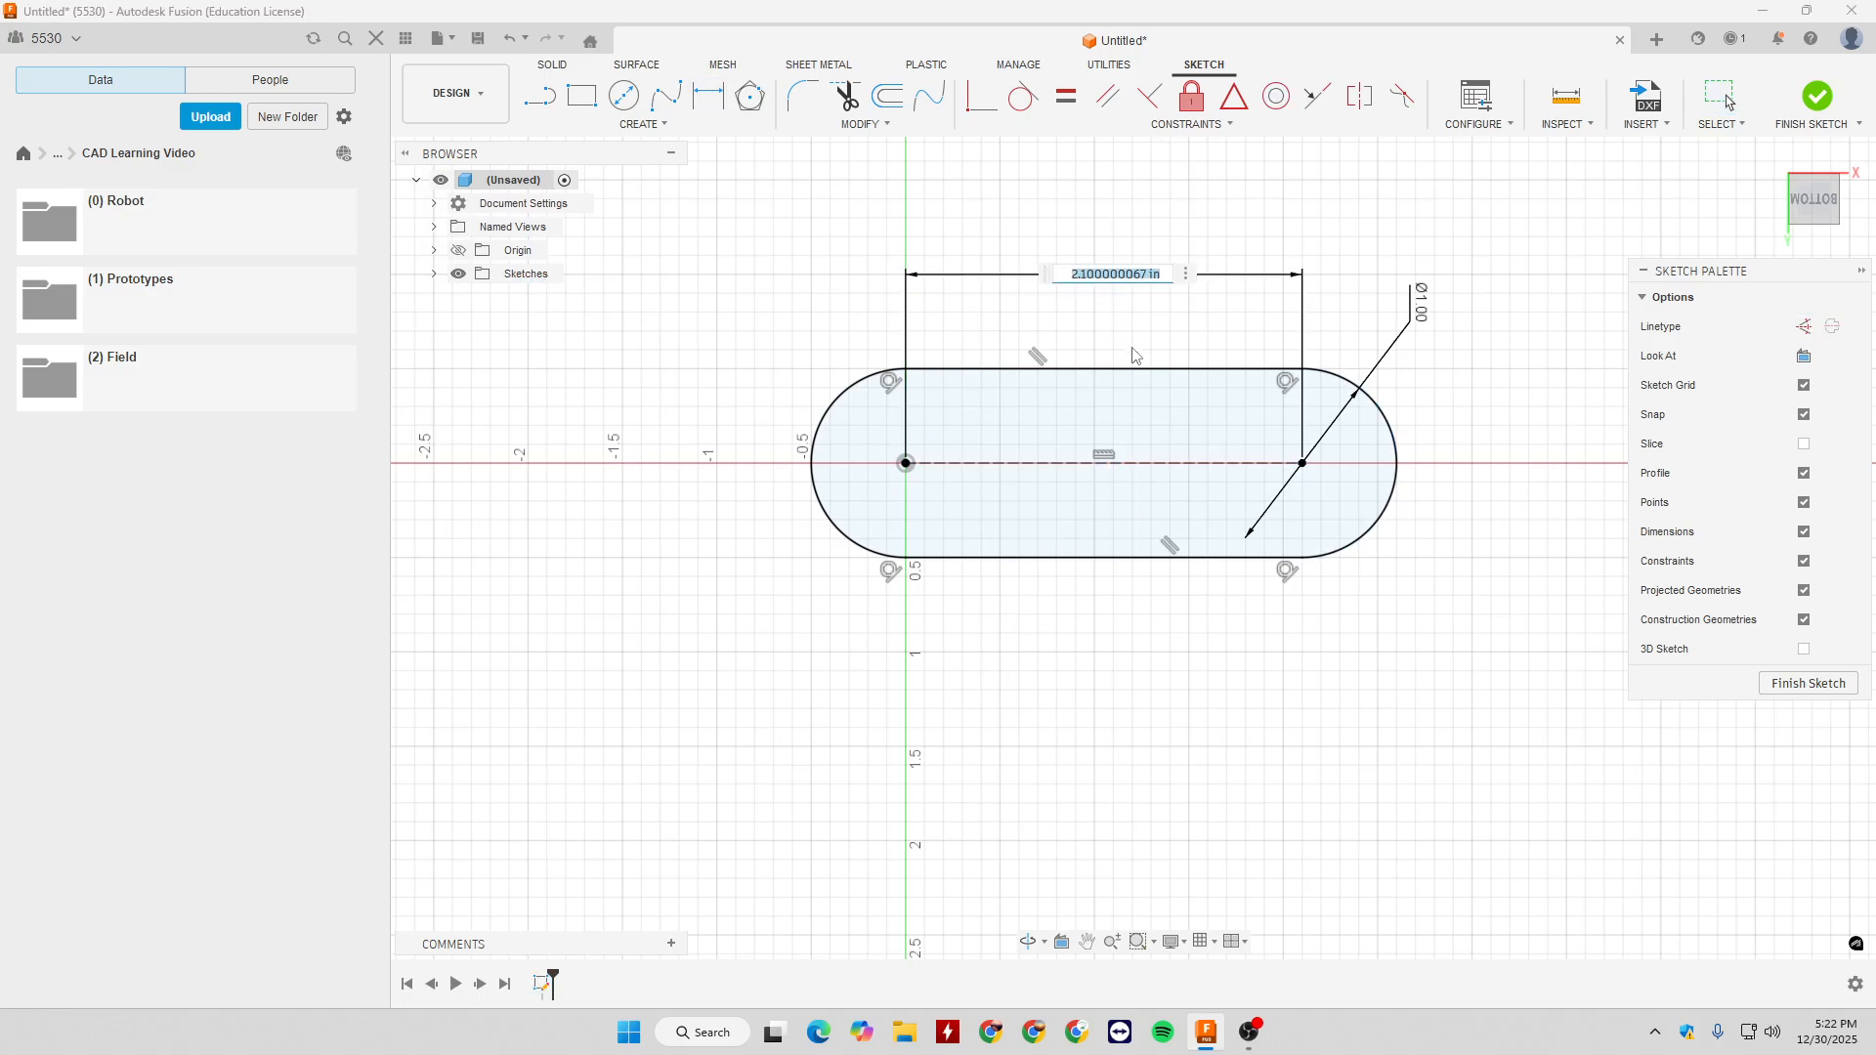
{"action": "type", "text": "2"}
{"action": "key", "text": "Return"}
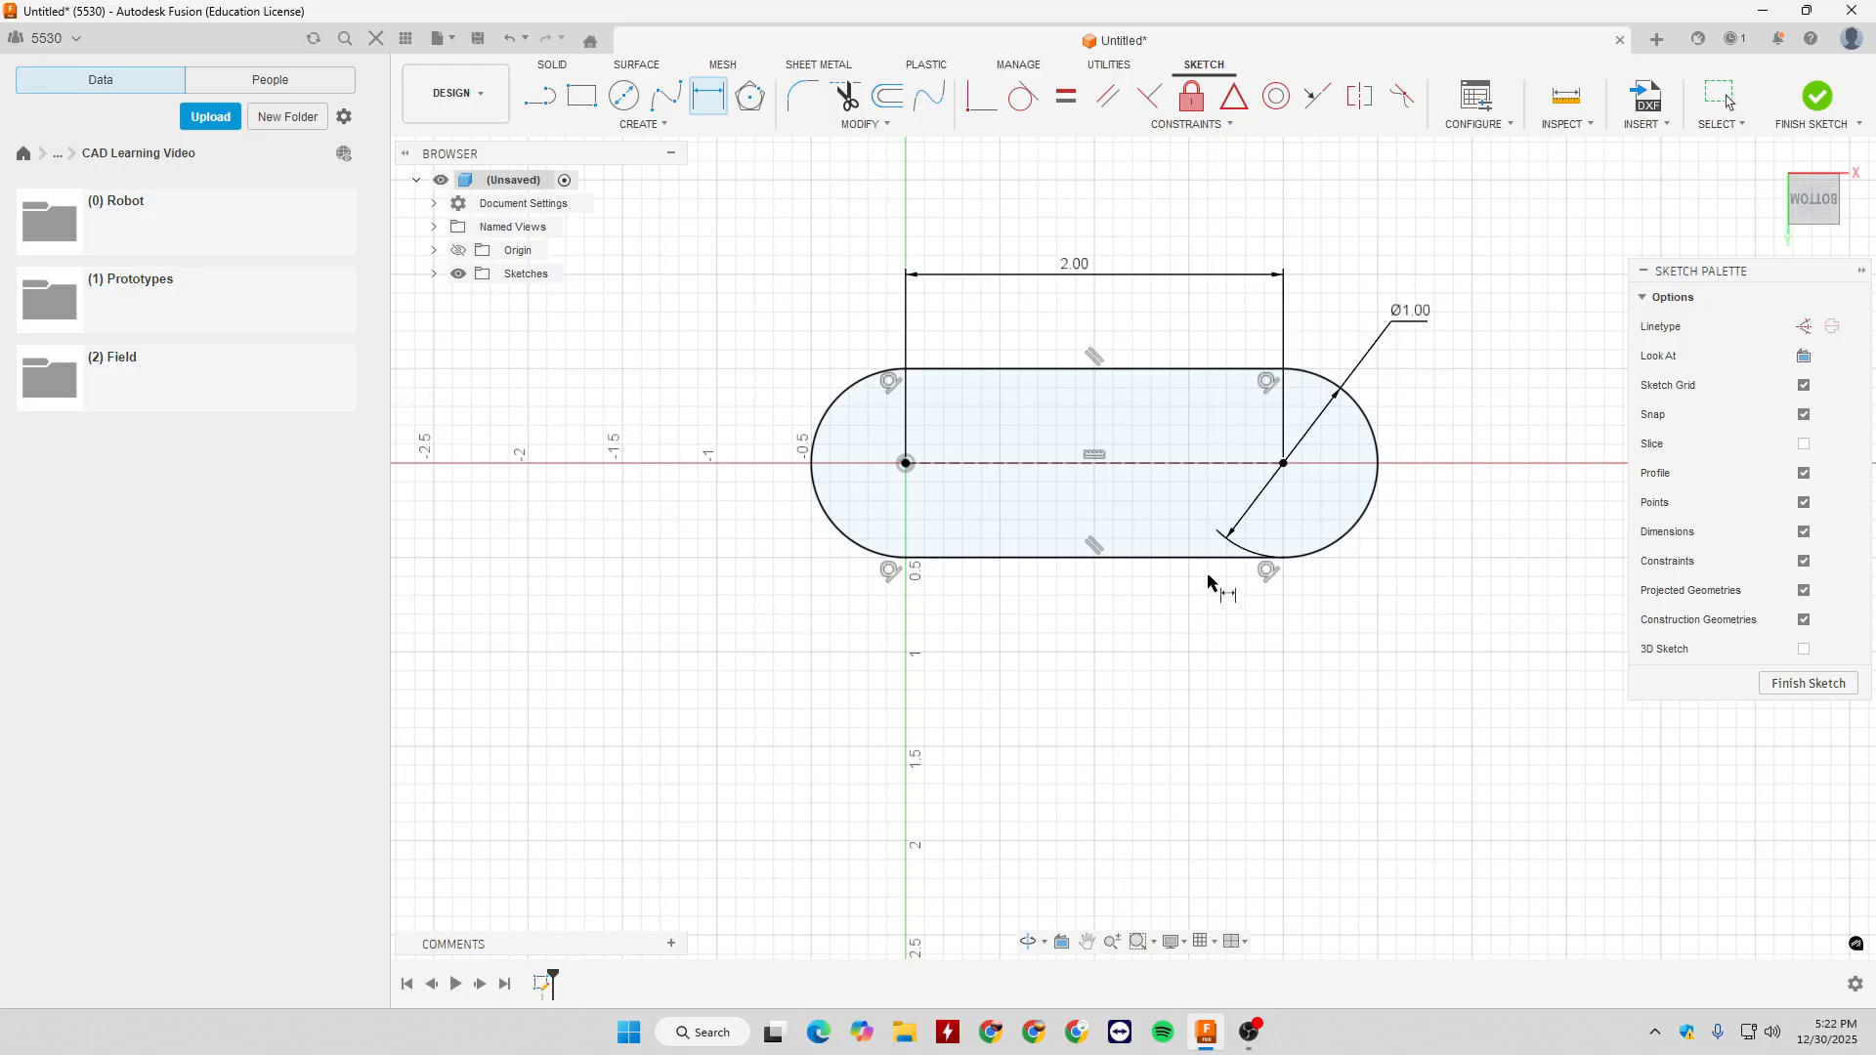
{"action": "key", "text": "Escape"}
- Move the diameter dimension back inside the slot's rounded end, and delete the slot together with its dimensions
{"action": "left_click_drag", "start_coordinate": [1410, 314], "coordinate": [1287, 521]}
{"action": "left_click_drag", "start_coordinate": [794, 216], "coordinate": [1425, 674]}
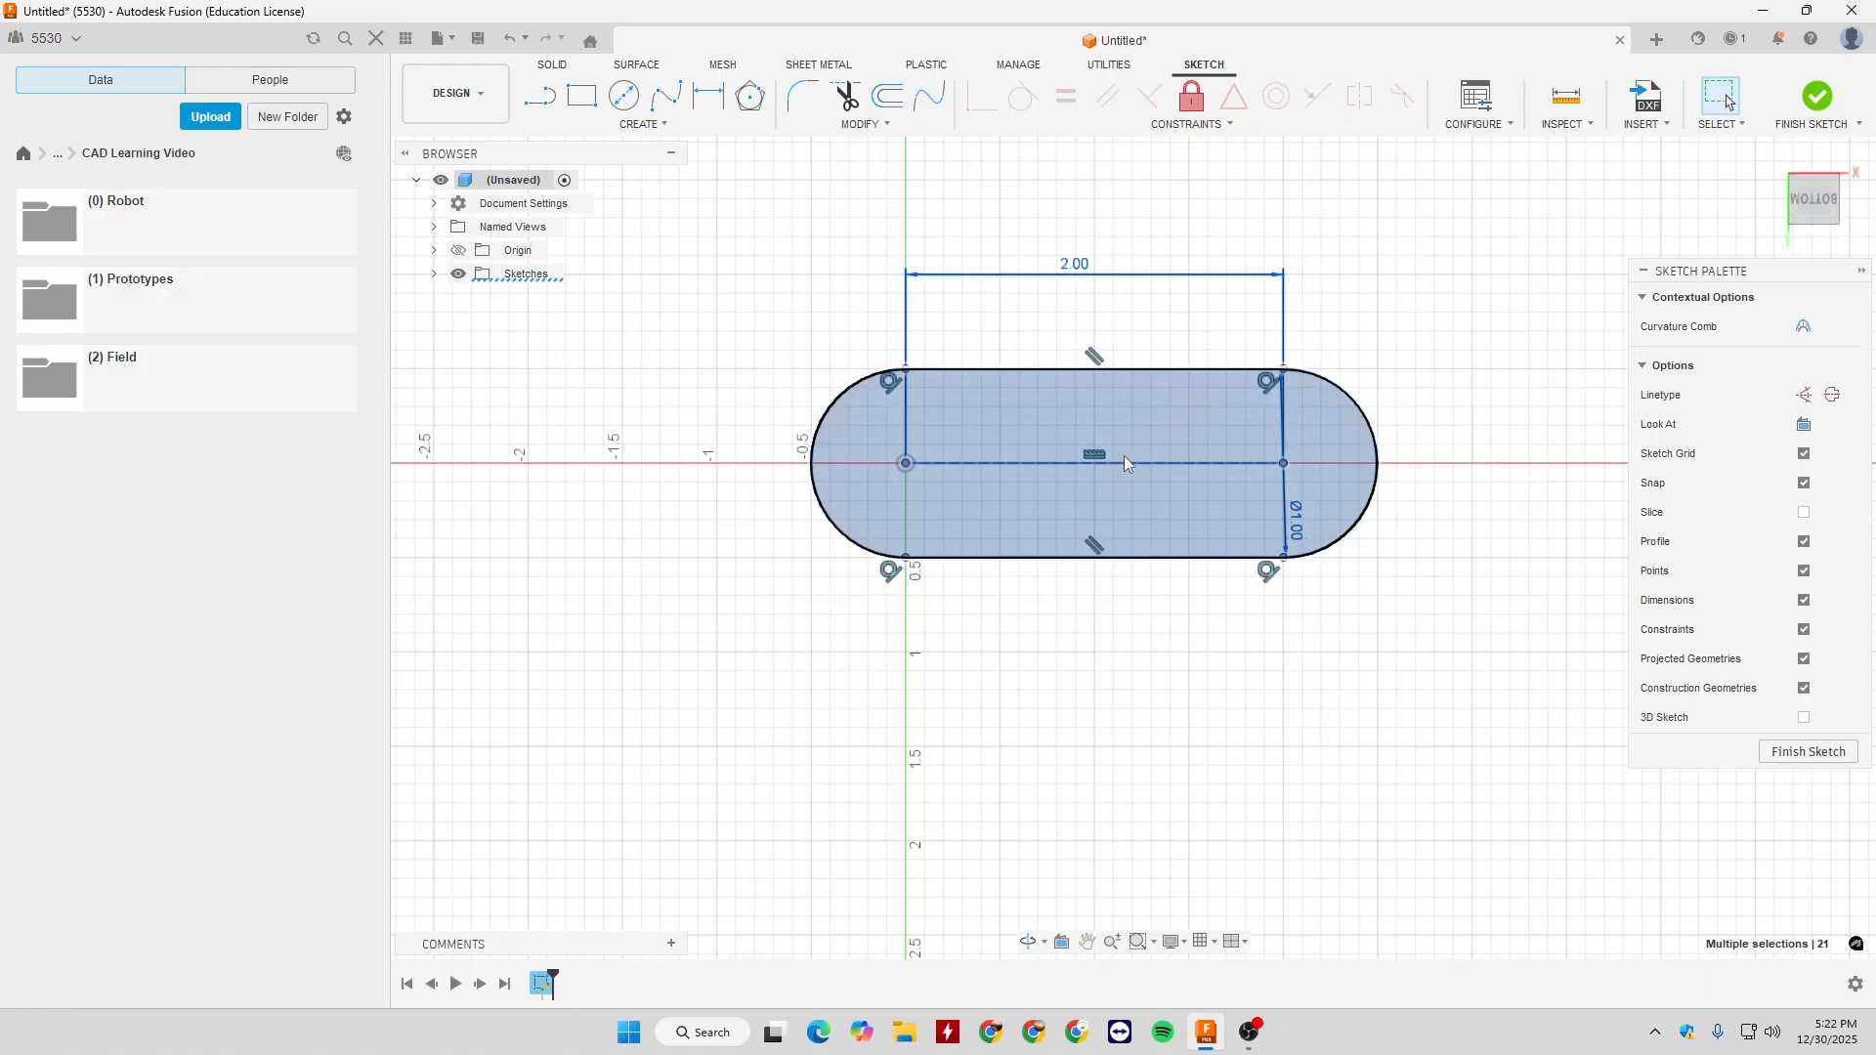
{"action": "left_click", "coordinate": [1392, 362]}
{"action": "left_click_drag", "start_coordinate": [759, 191], "coordinate": [1460, 705]}
{"action": "key", "text": "Delete"}
- Draw an Overall Slot with one end on the origin, its centre line sloping up to the right
{"action": "left_click", "coordinate": [641, 124]}
{"action": "mouse_move", "coordinate": [628, 268]}
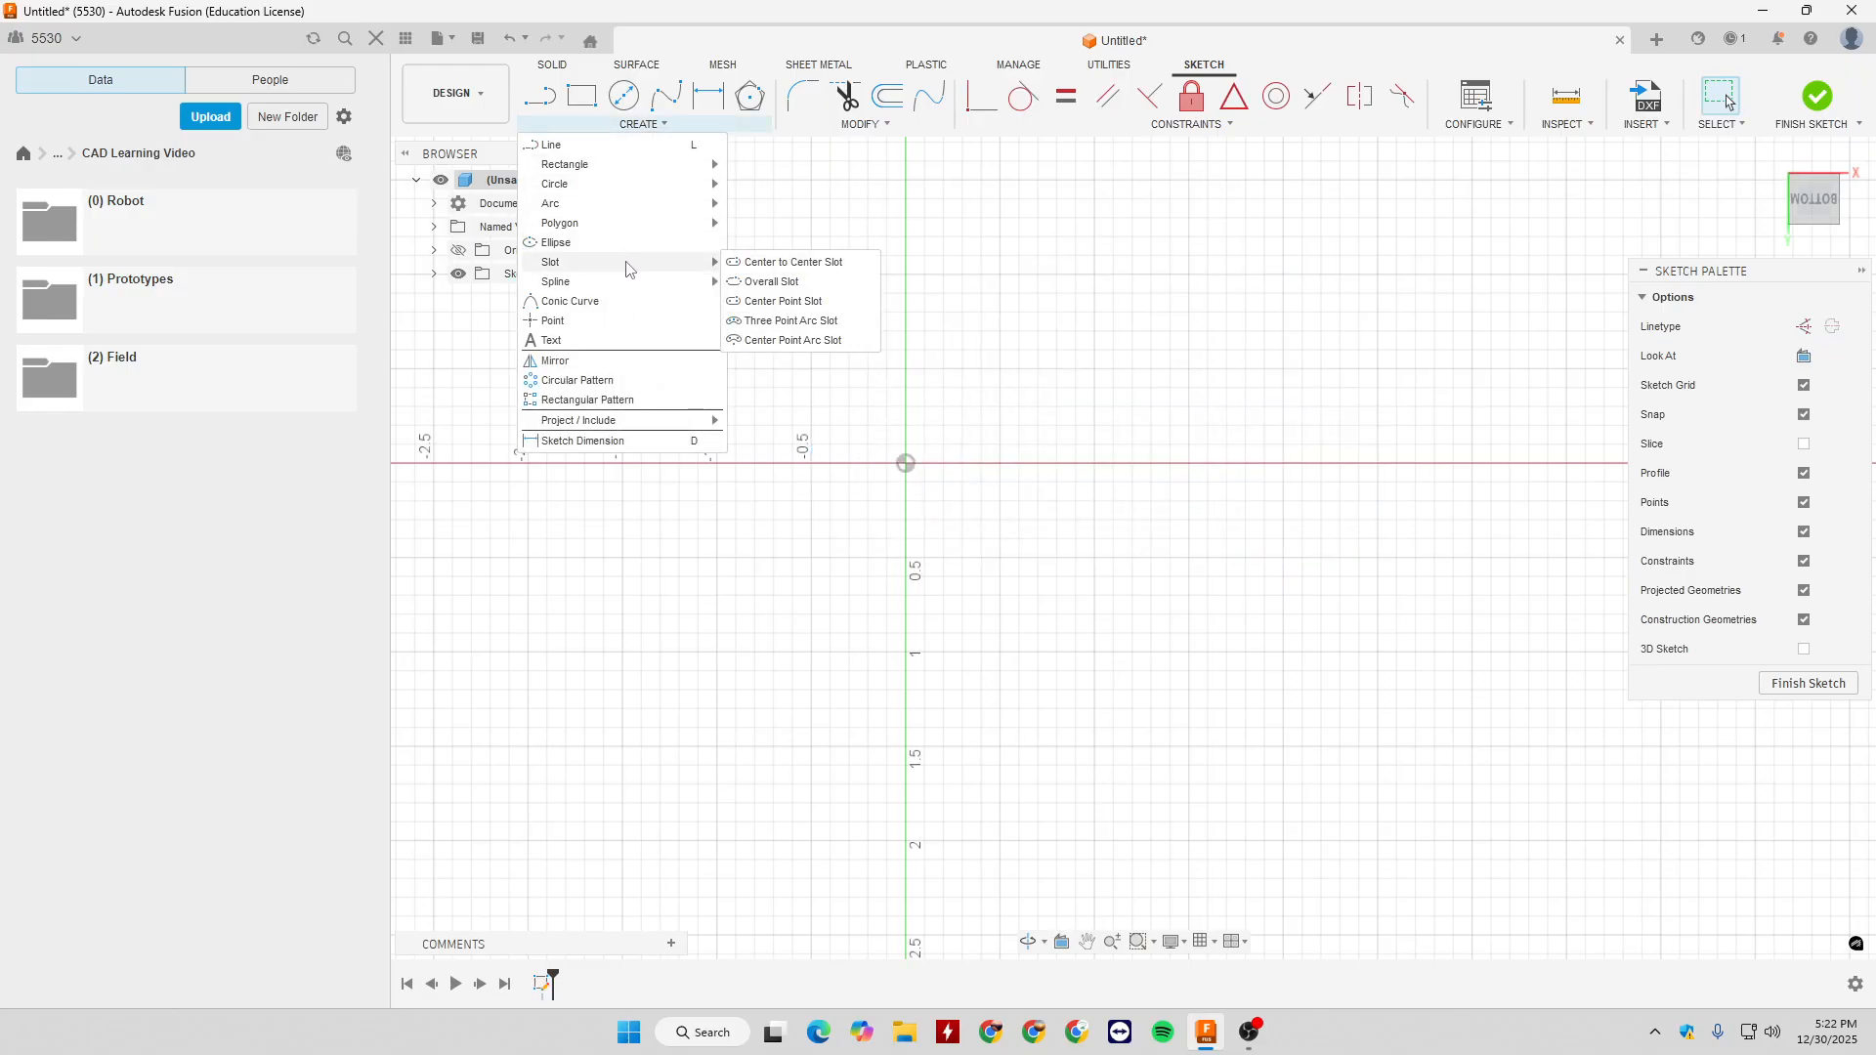
{"action": "left_click", "coordinate": [788, 282]}
{"action": "left_click", "coordinate": [906, 463]}
{"action": "left_click", "coordinate": [1089, 352]}
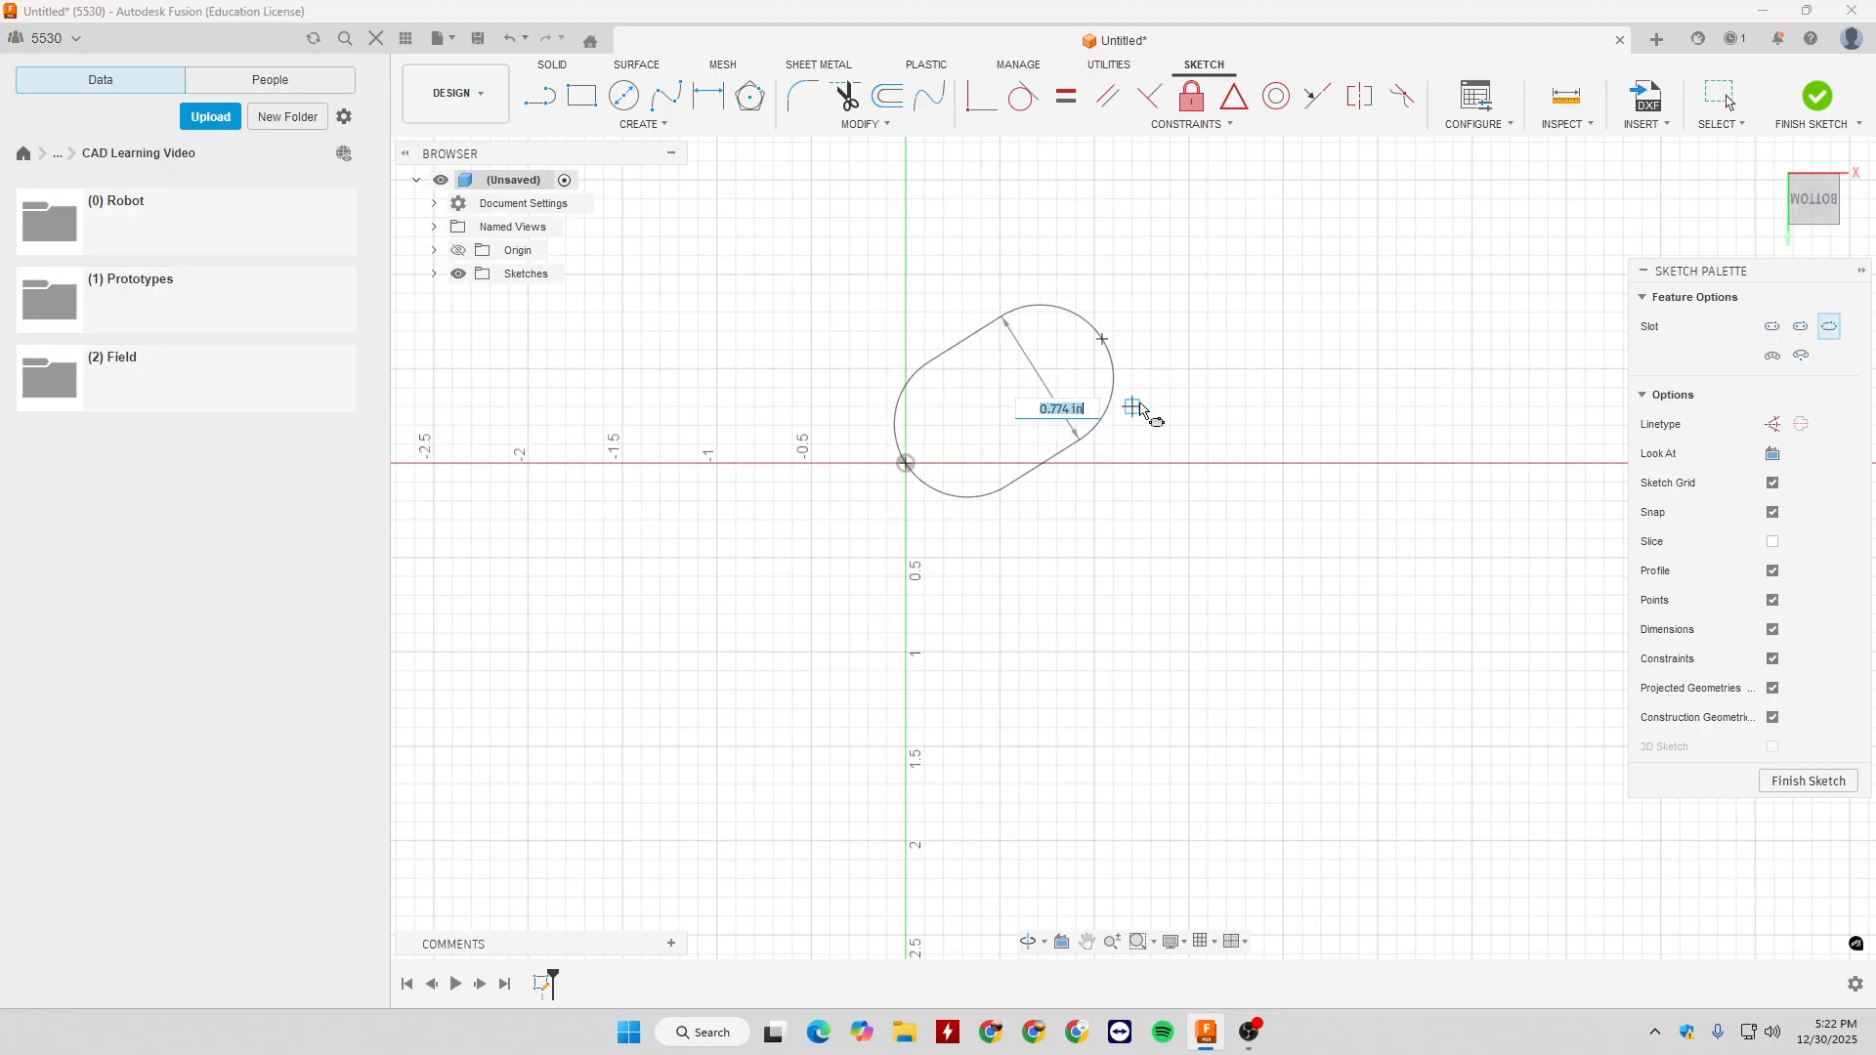
{"action": "left_click", "coordinate": [1182, 416]}
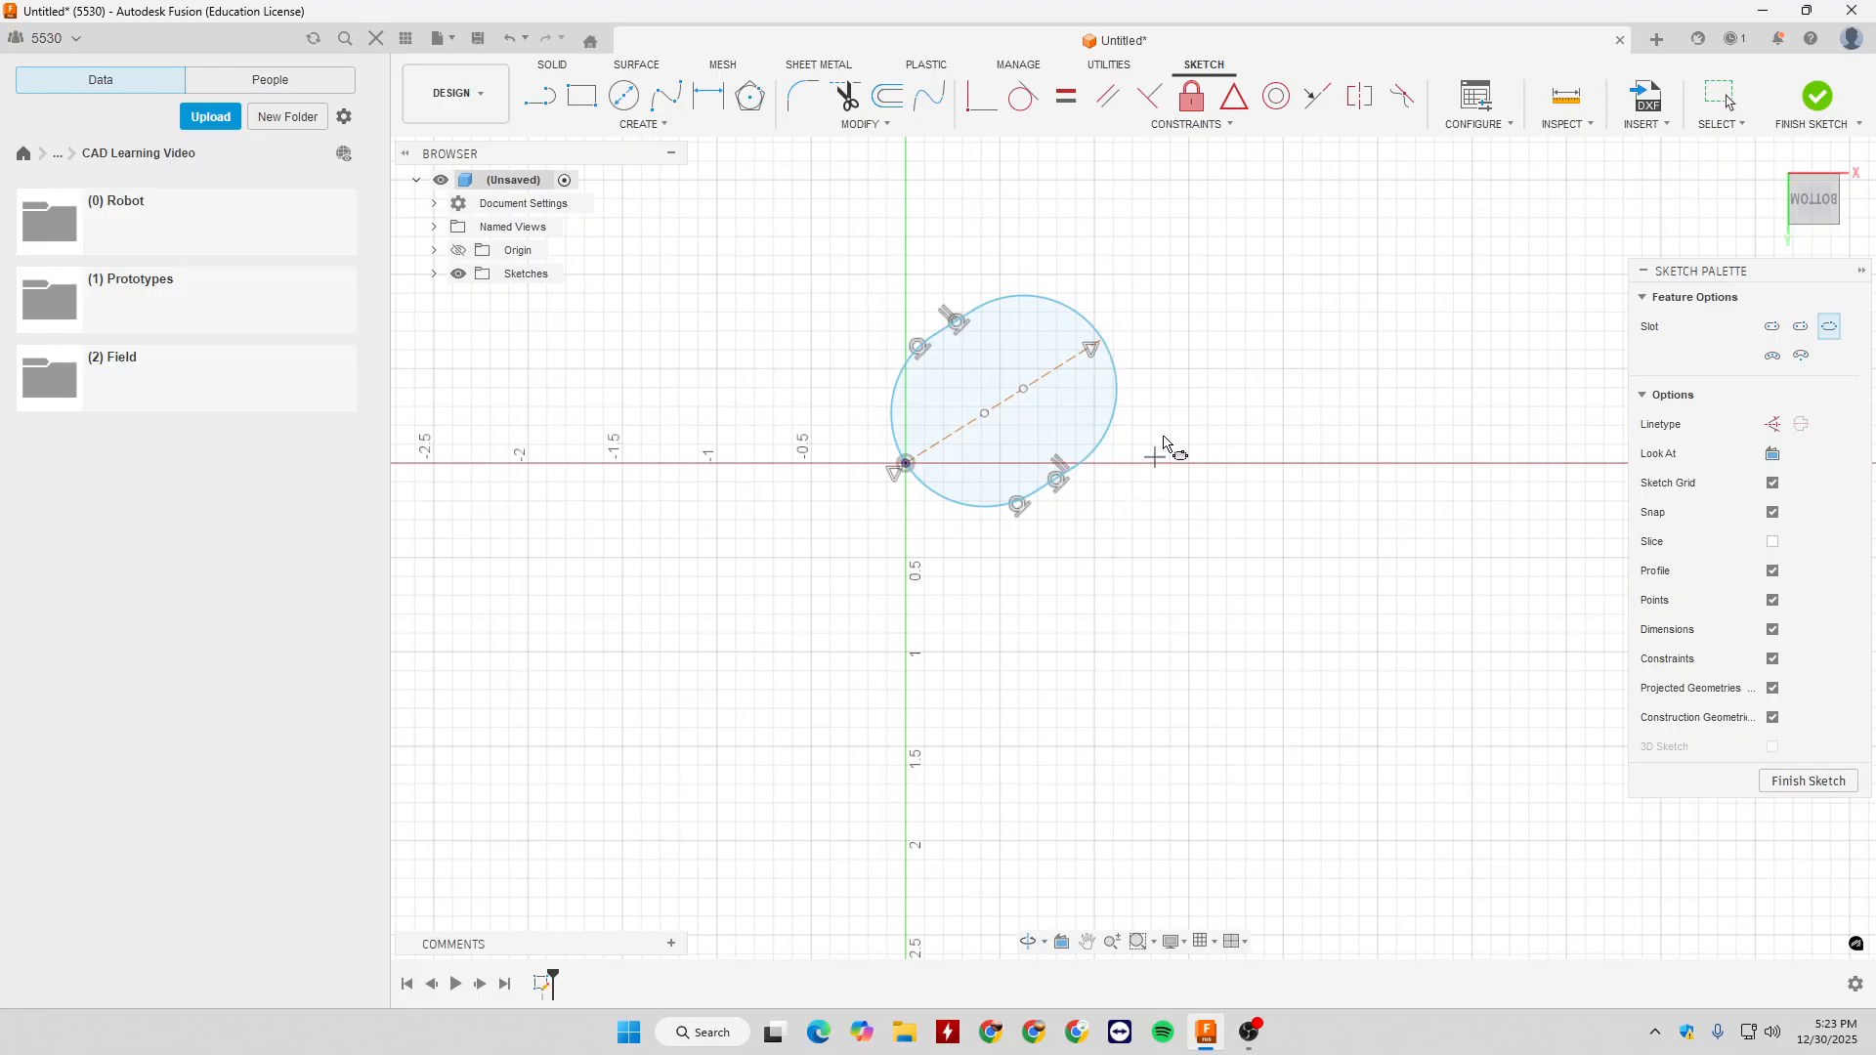
- Undo the sloping slot, and draw a horizontal Overall Slot from the origin, 2 in long and 1 in wide
{"action": "key", "text": "Escape"}
{"action": "key", "text": "ctrl+z"}
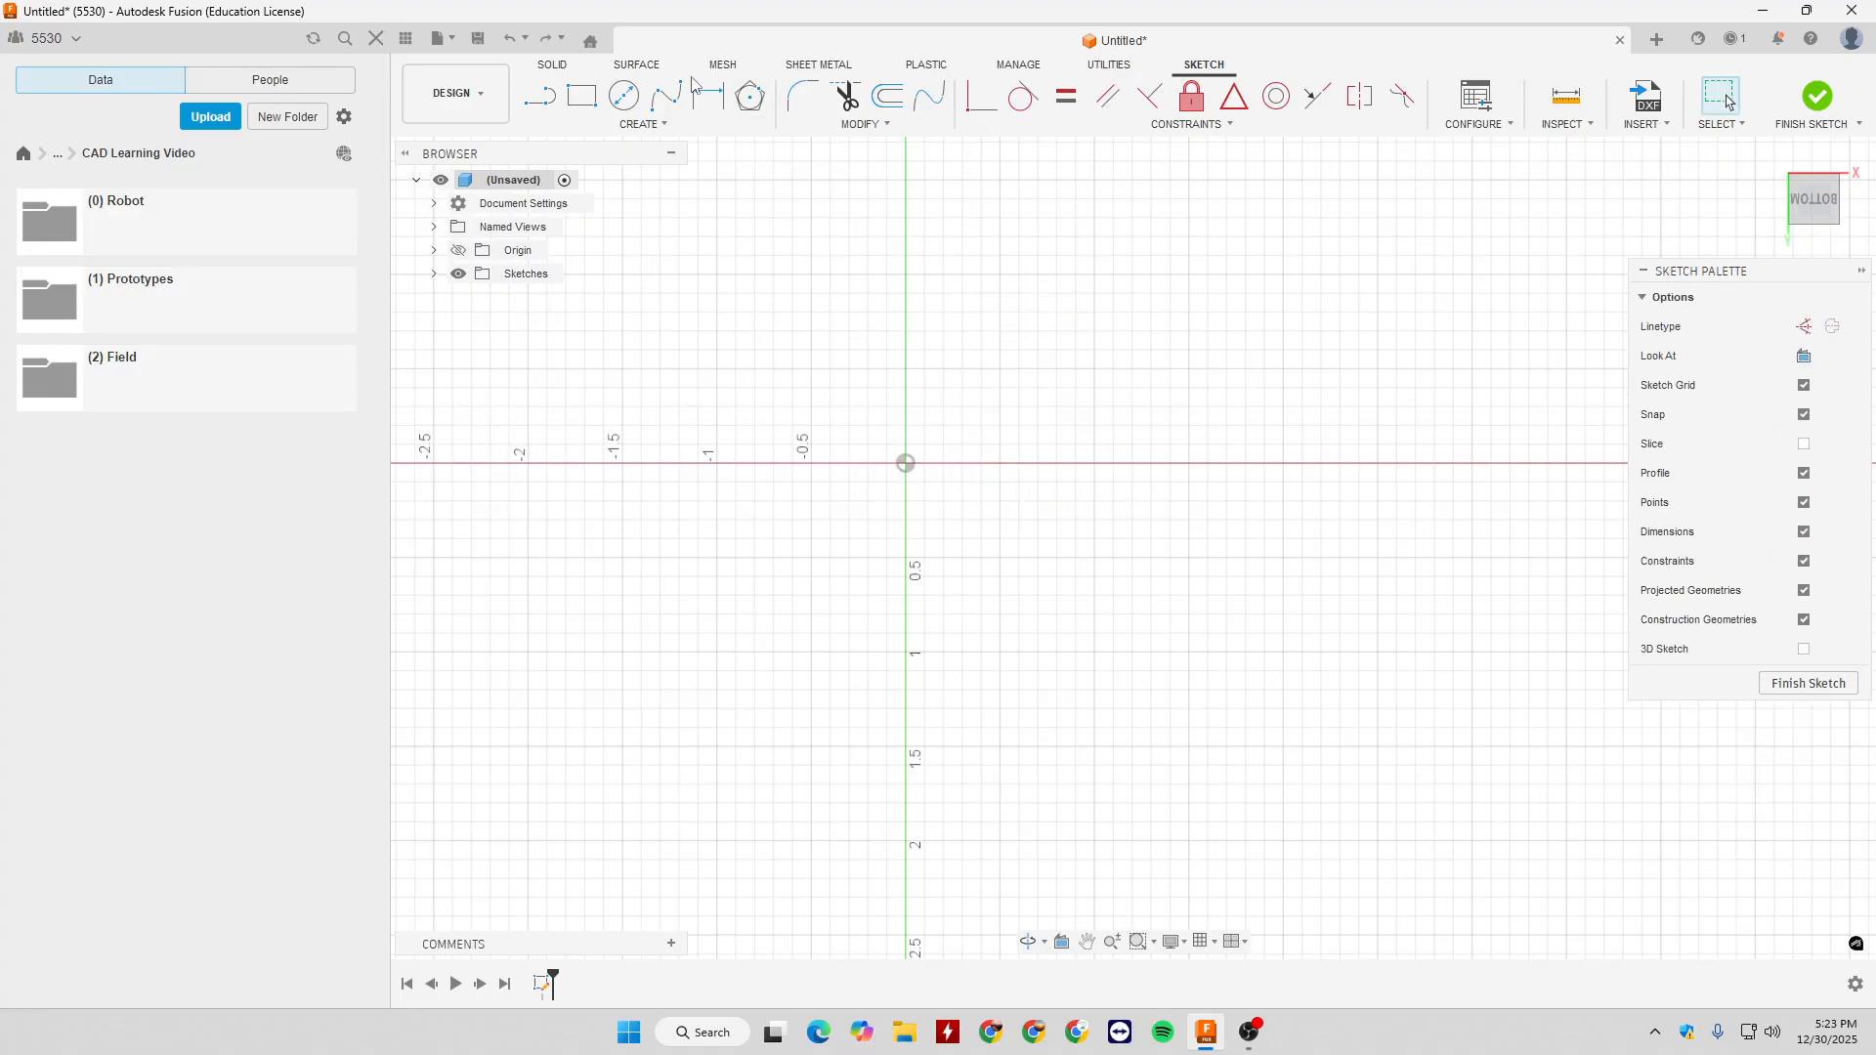
{"action": "left_click", "coordinate": [644, 124]}
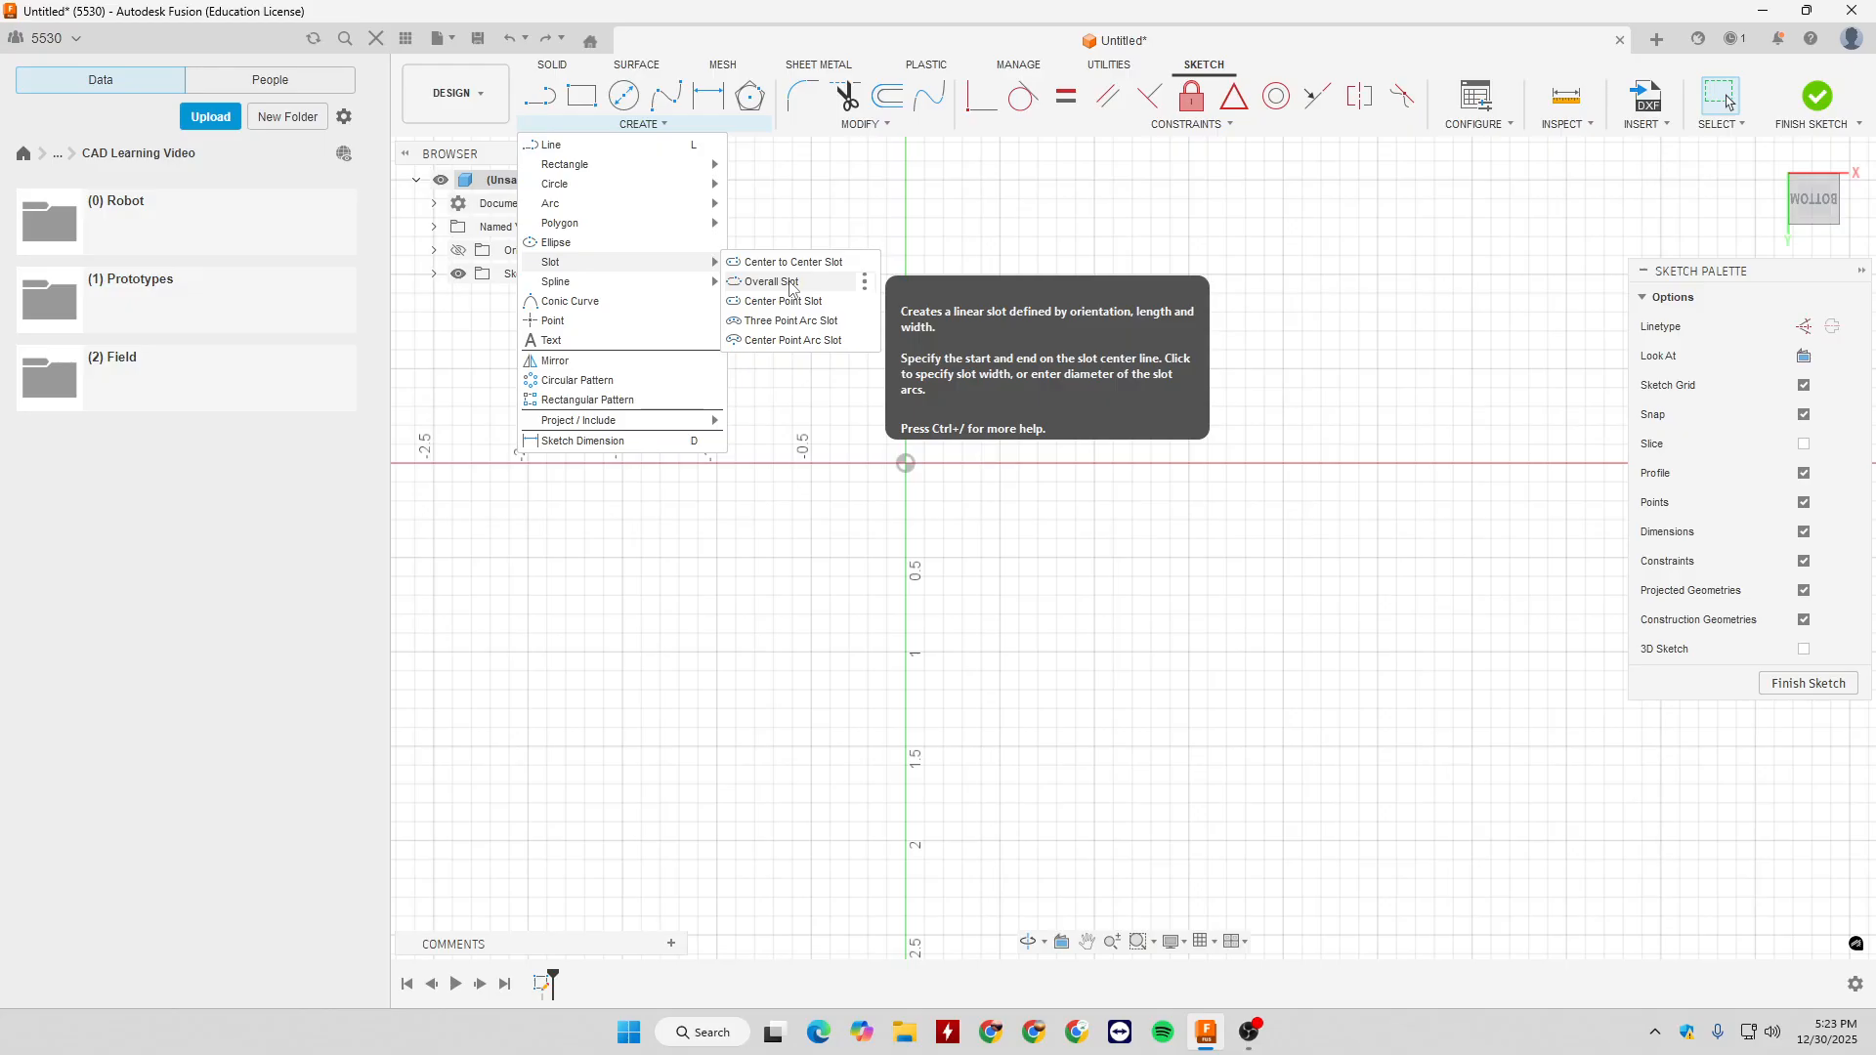
{"action": "left_click", "coordinate": [791, 282]}
{"action": "left_click", "coordinate": [906, 463]}
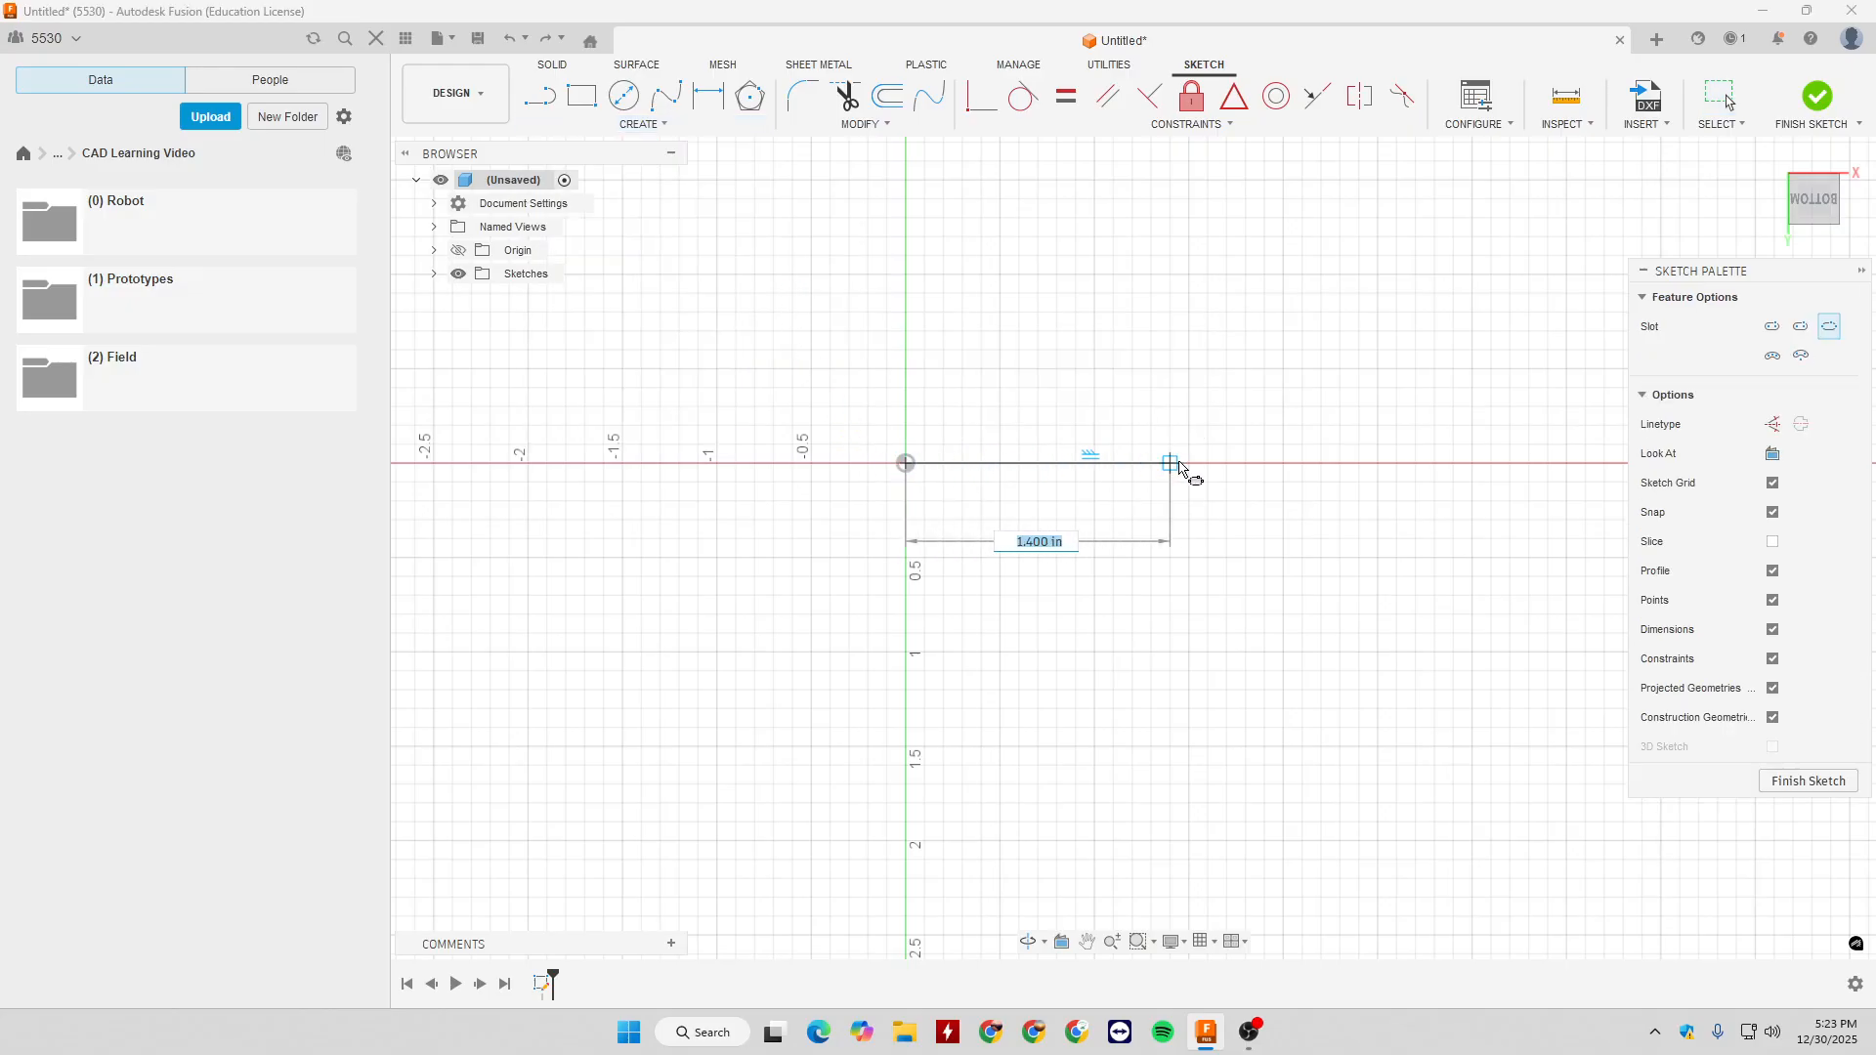
{"action": "type", "text": "2"}
{"action": "key", "text": "Return"}
{"action": "type", "text": "1"}
{"action": "key", "text": "Return"}
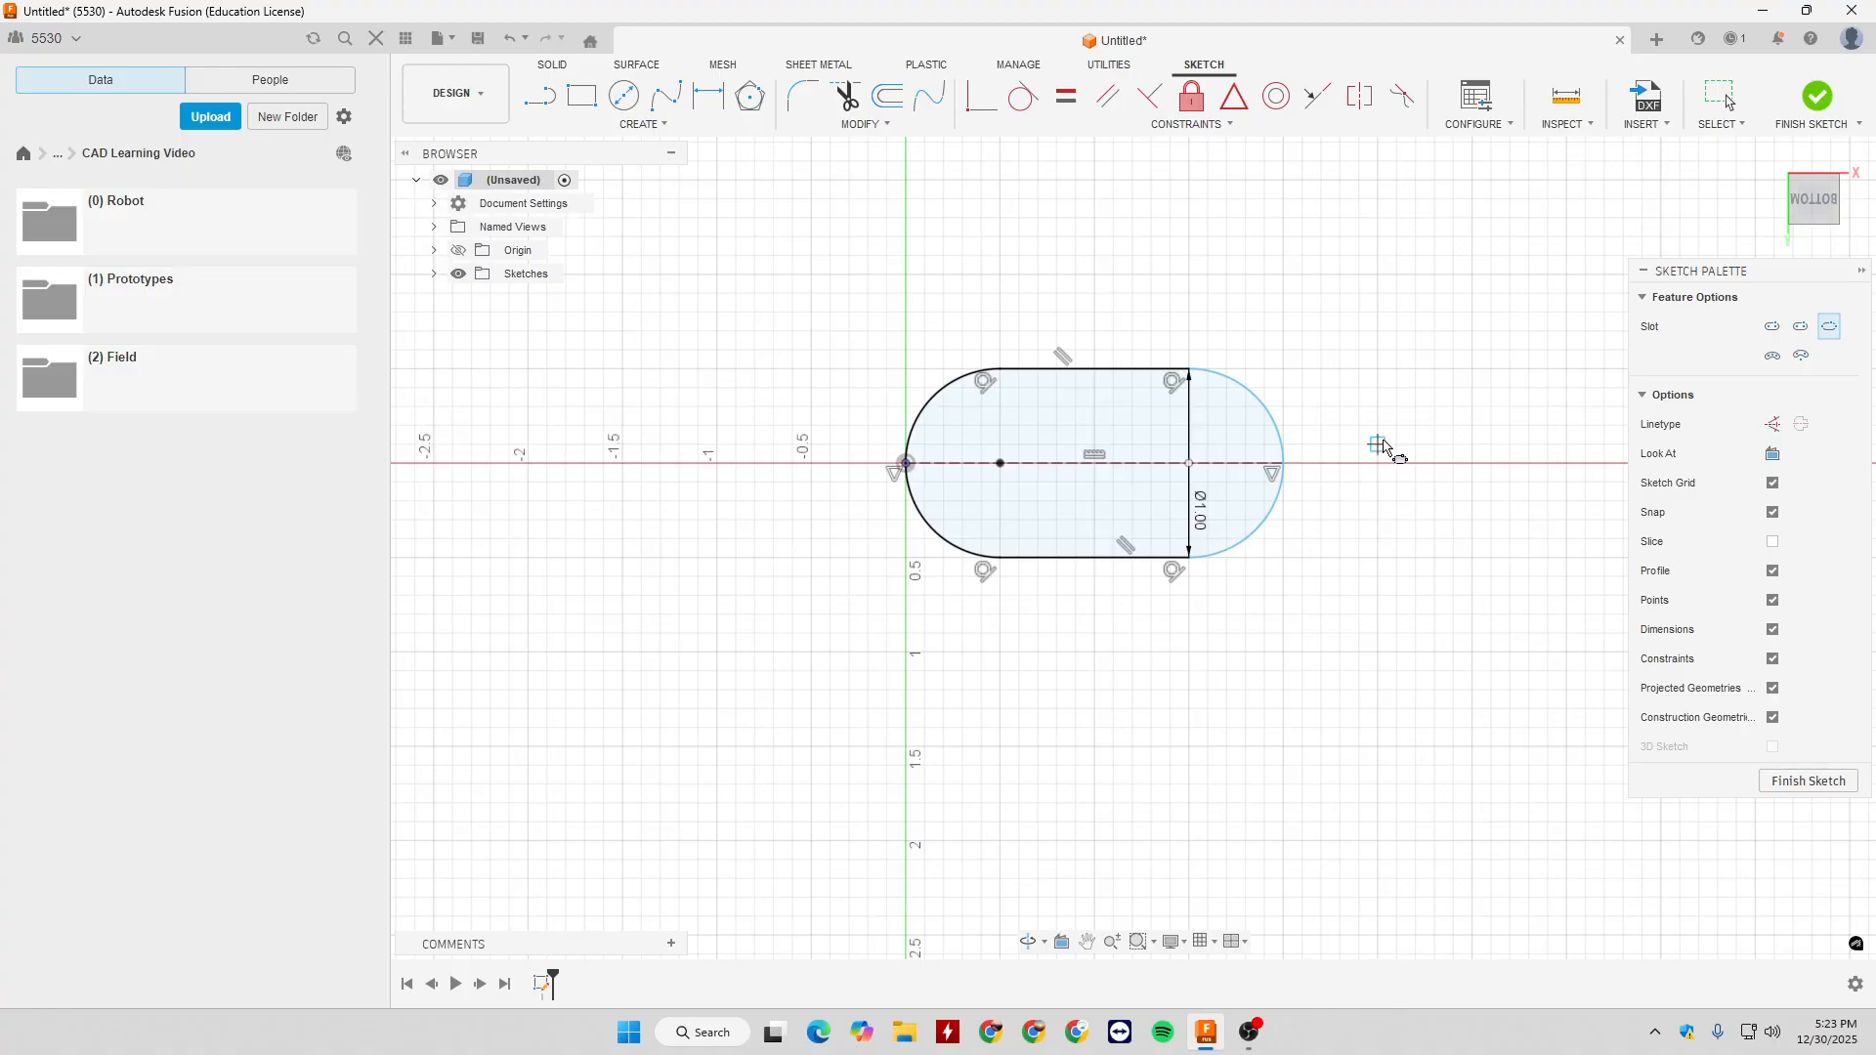
{"action": "key", "text": "Escape"}
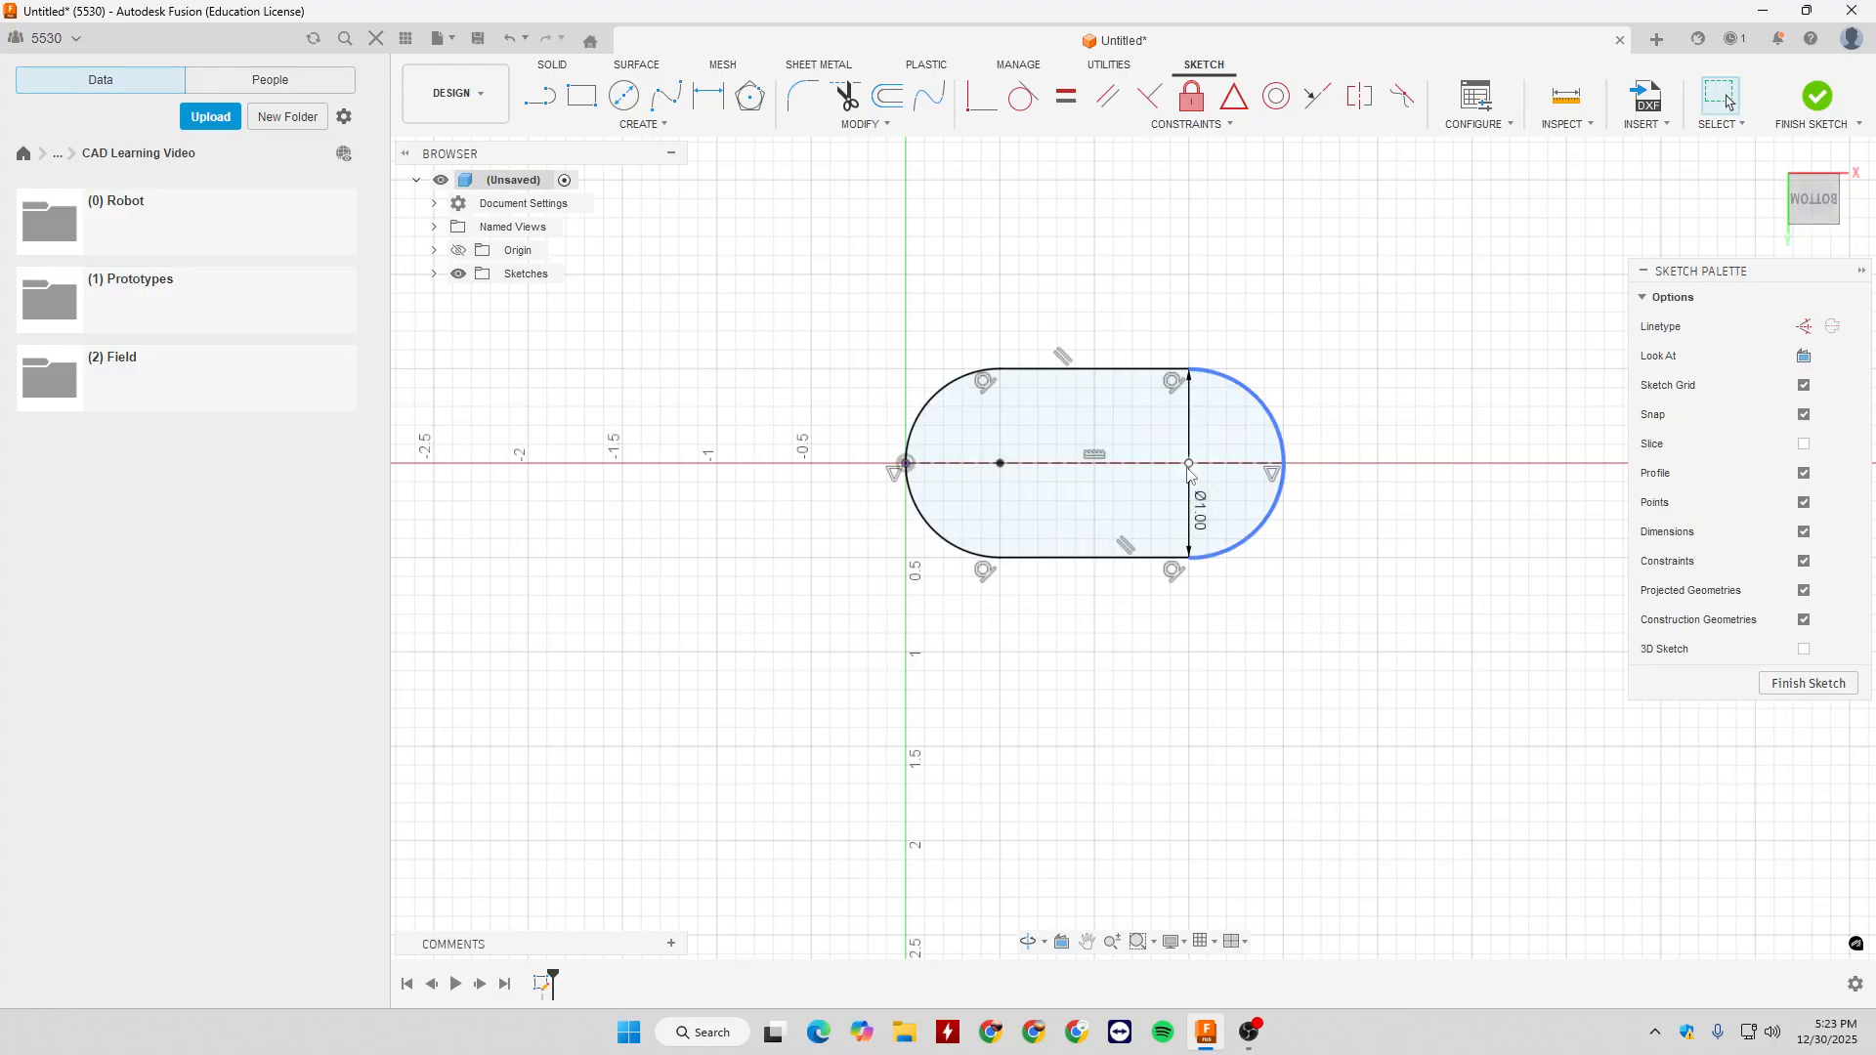
- Stretch the slot's free end outward to an overall length of about 2.25 in, and dimension its centre line at 3 in
{"action": "left_click_drag", "start_coordinate": [1288, 472], "coordinate": [1333, 472]}
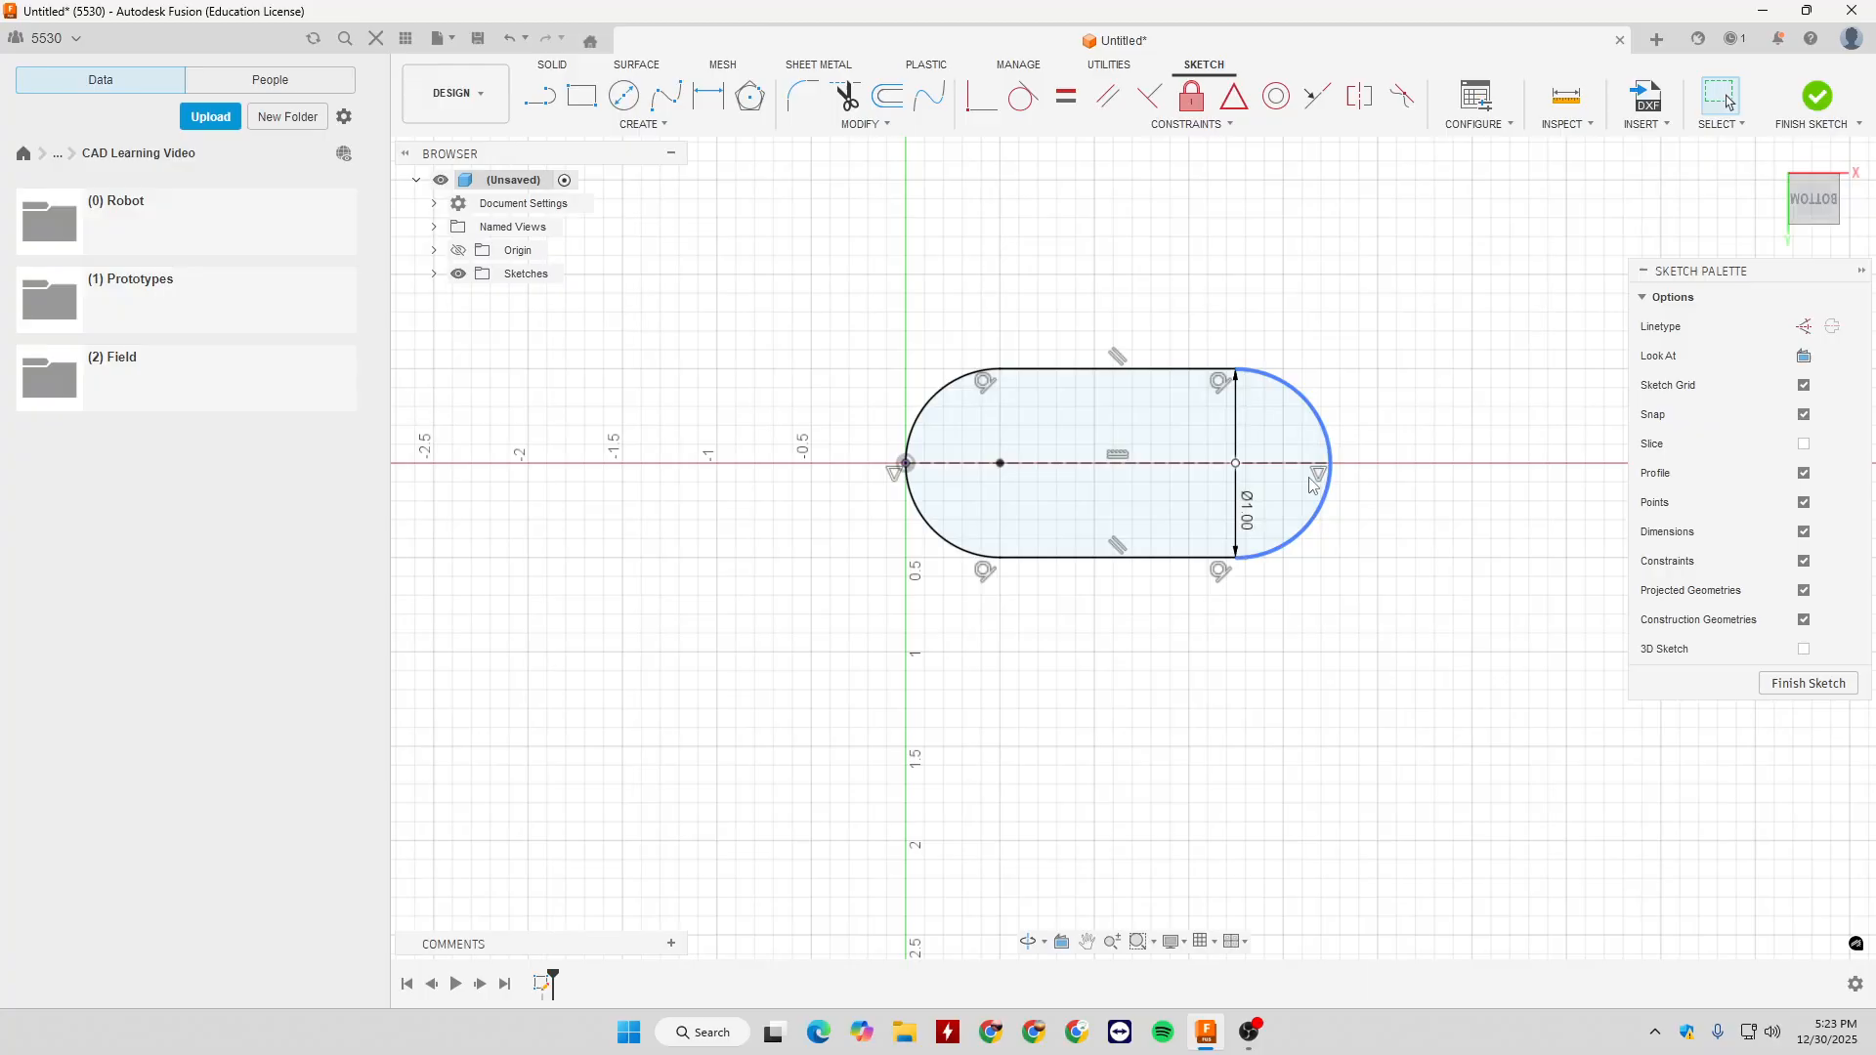
{"action": "key", "text": "d"}
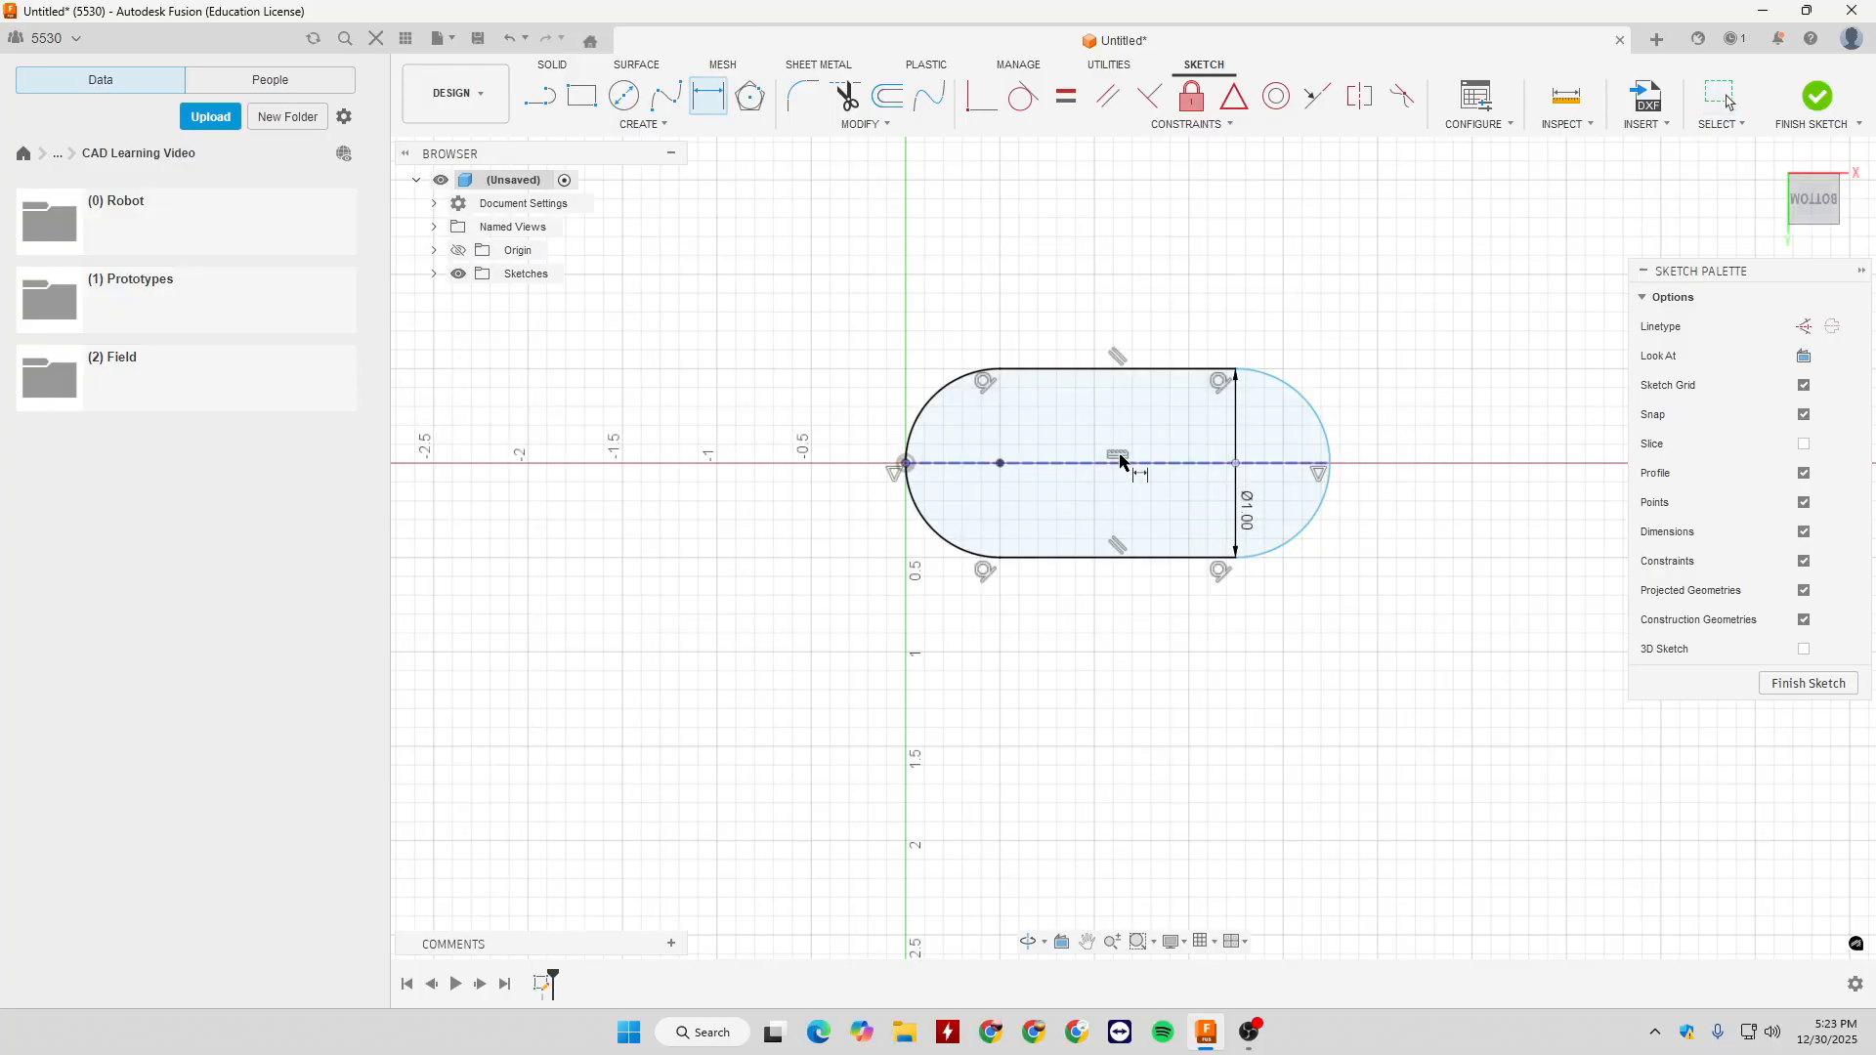
{"action": "left_click", "coordinate": [1118, 464]}
{"action": "left_click", "coordinate": [1069, 283]}
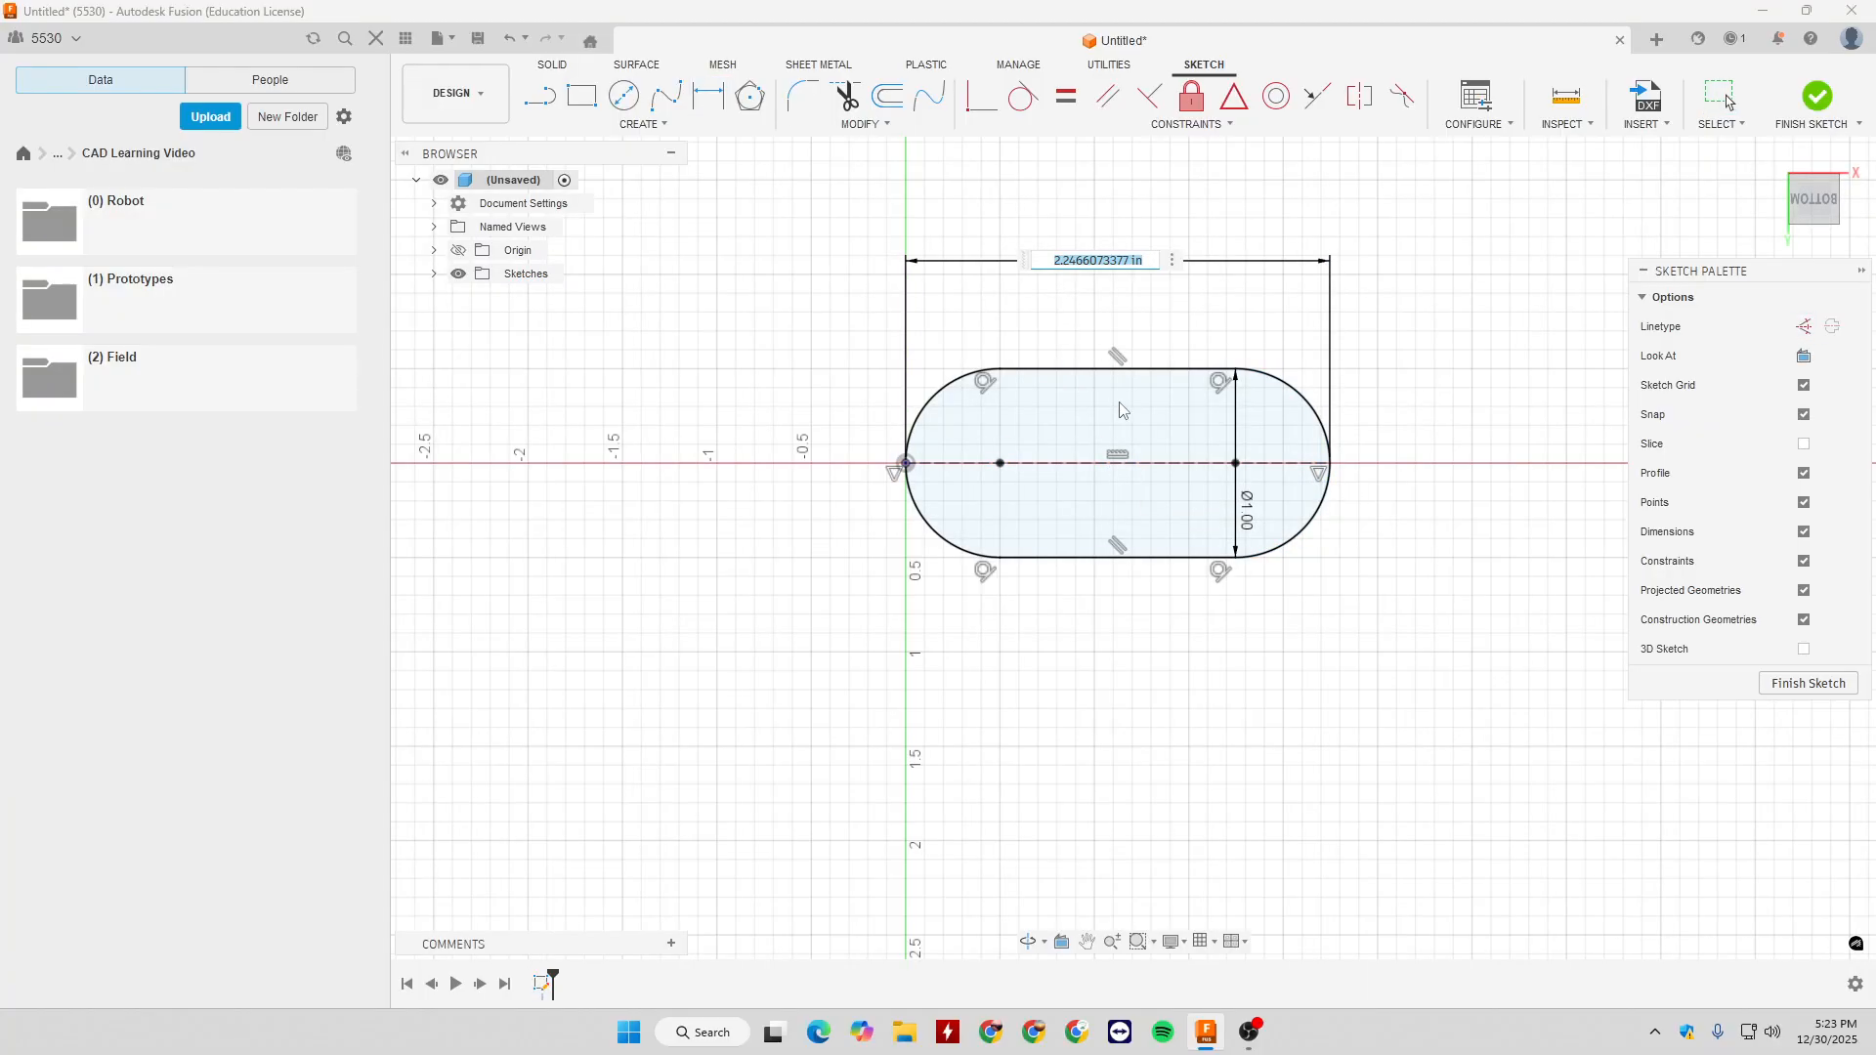
{"action": "type", "text": "3"}
{"action": "key", "text": "Return"}
{"action": "key", "text": "Escape"}
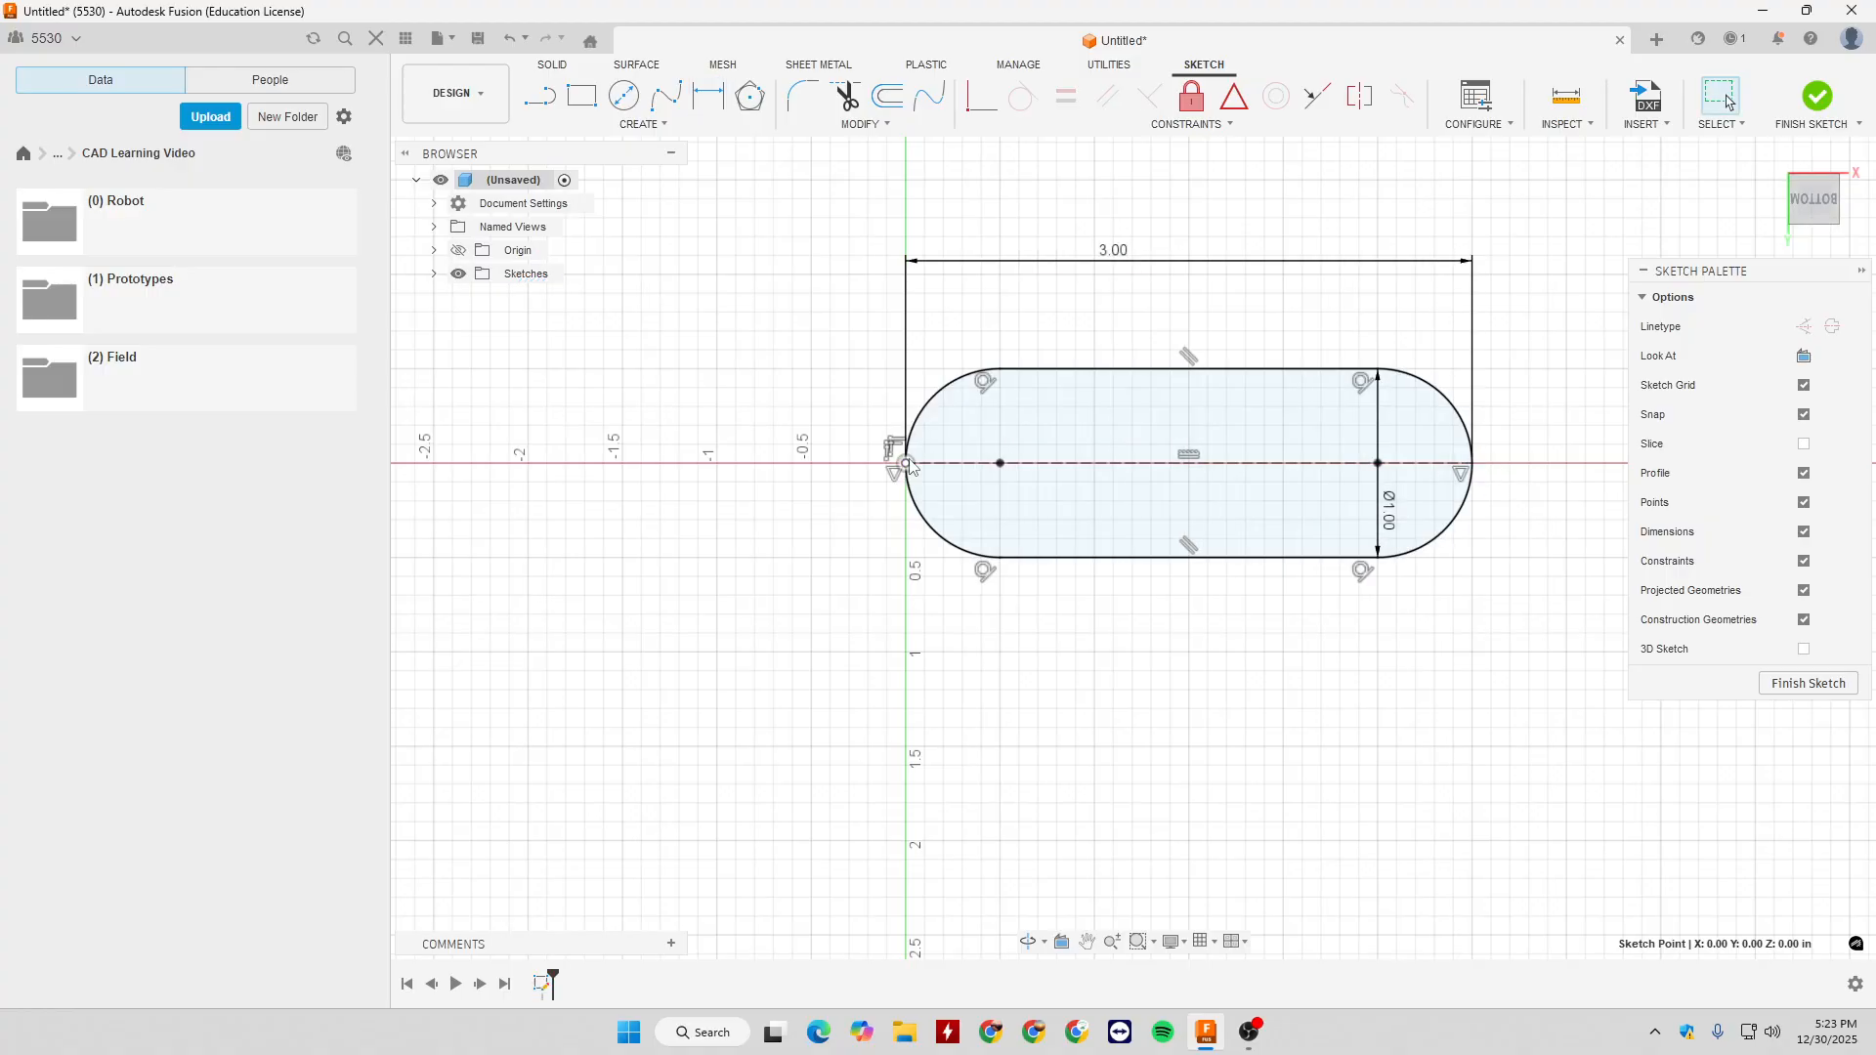
- Delete the overall slot together with its dimensions
{"action": "left_click_drag", "start_coordinate": [829, 192], "coordinate": [1545, 641]}
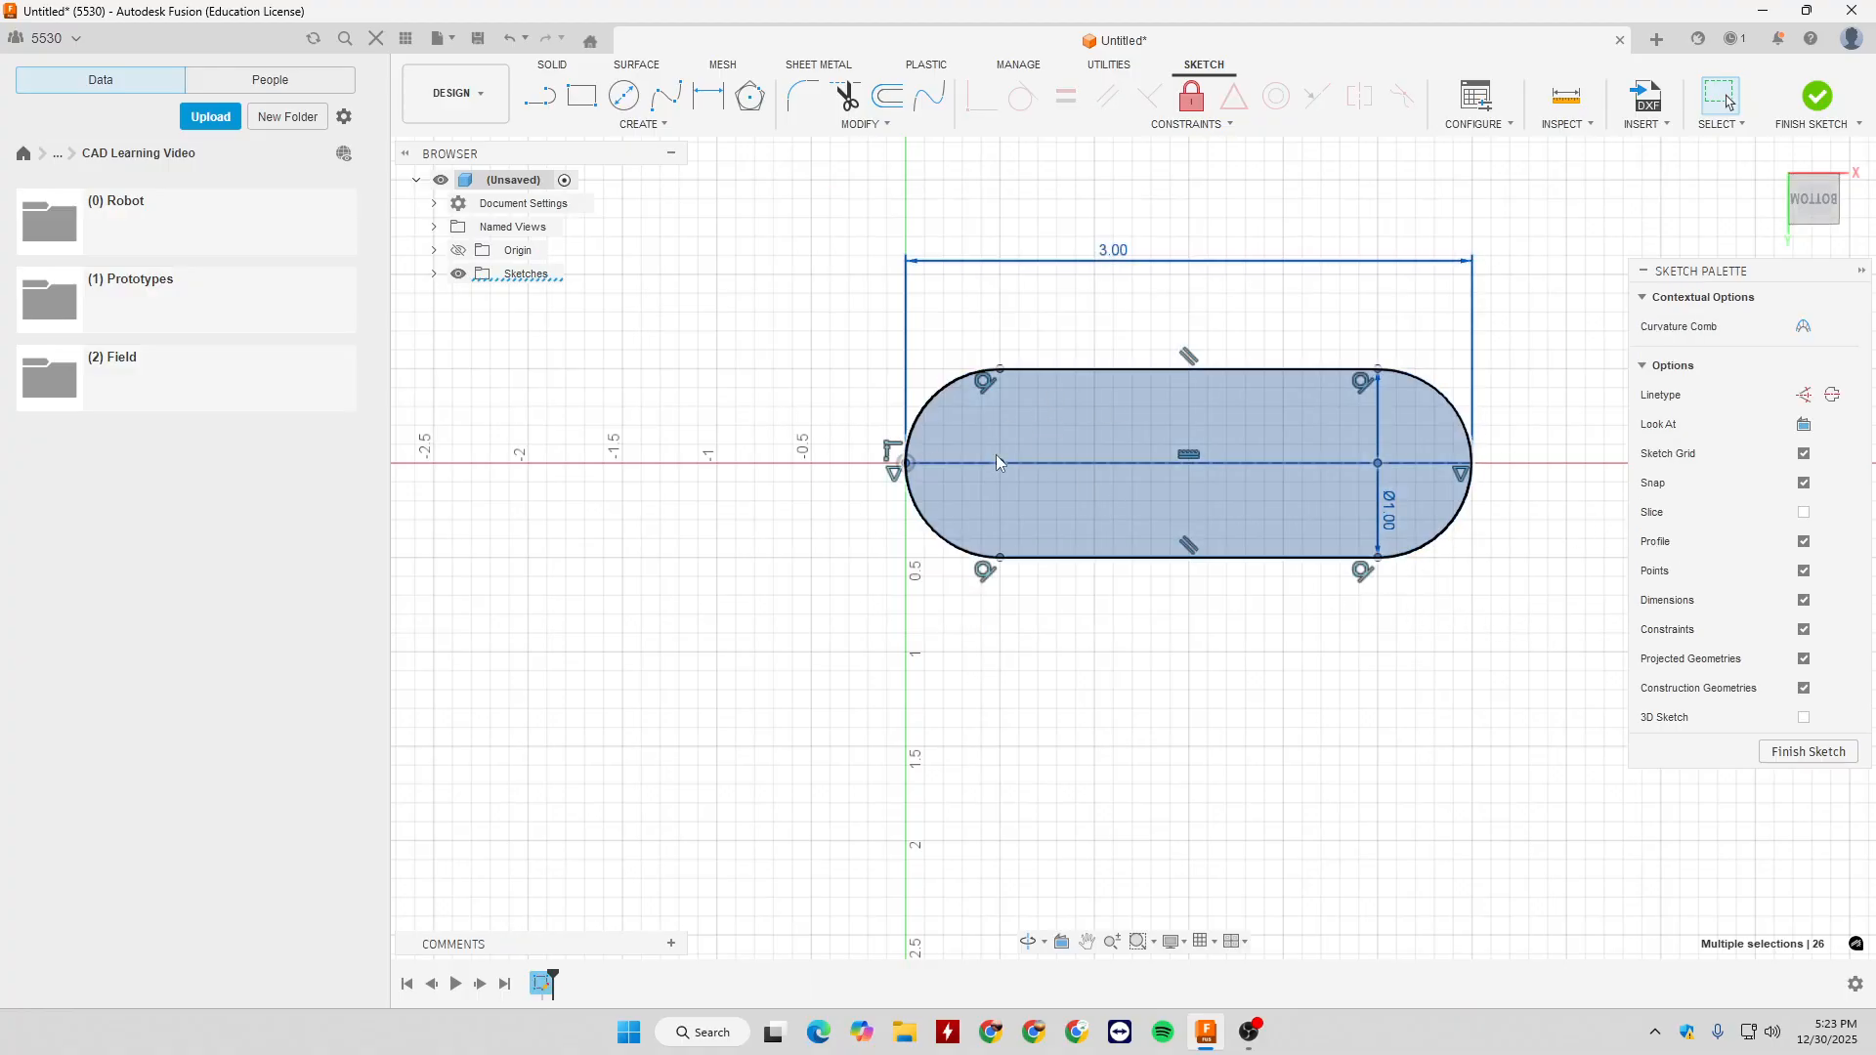
{"action": "key", "text": "Delete"}
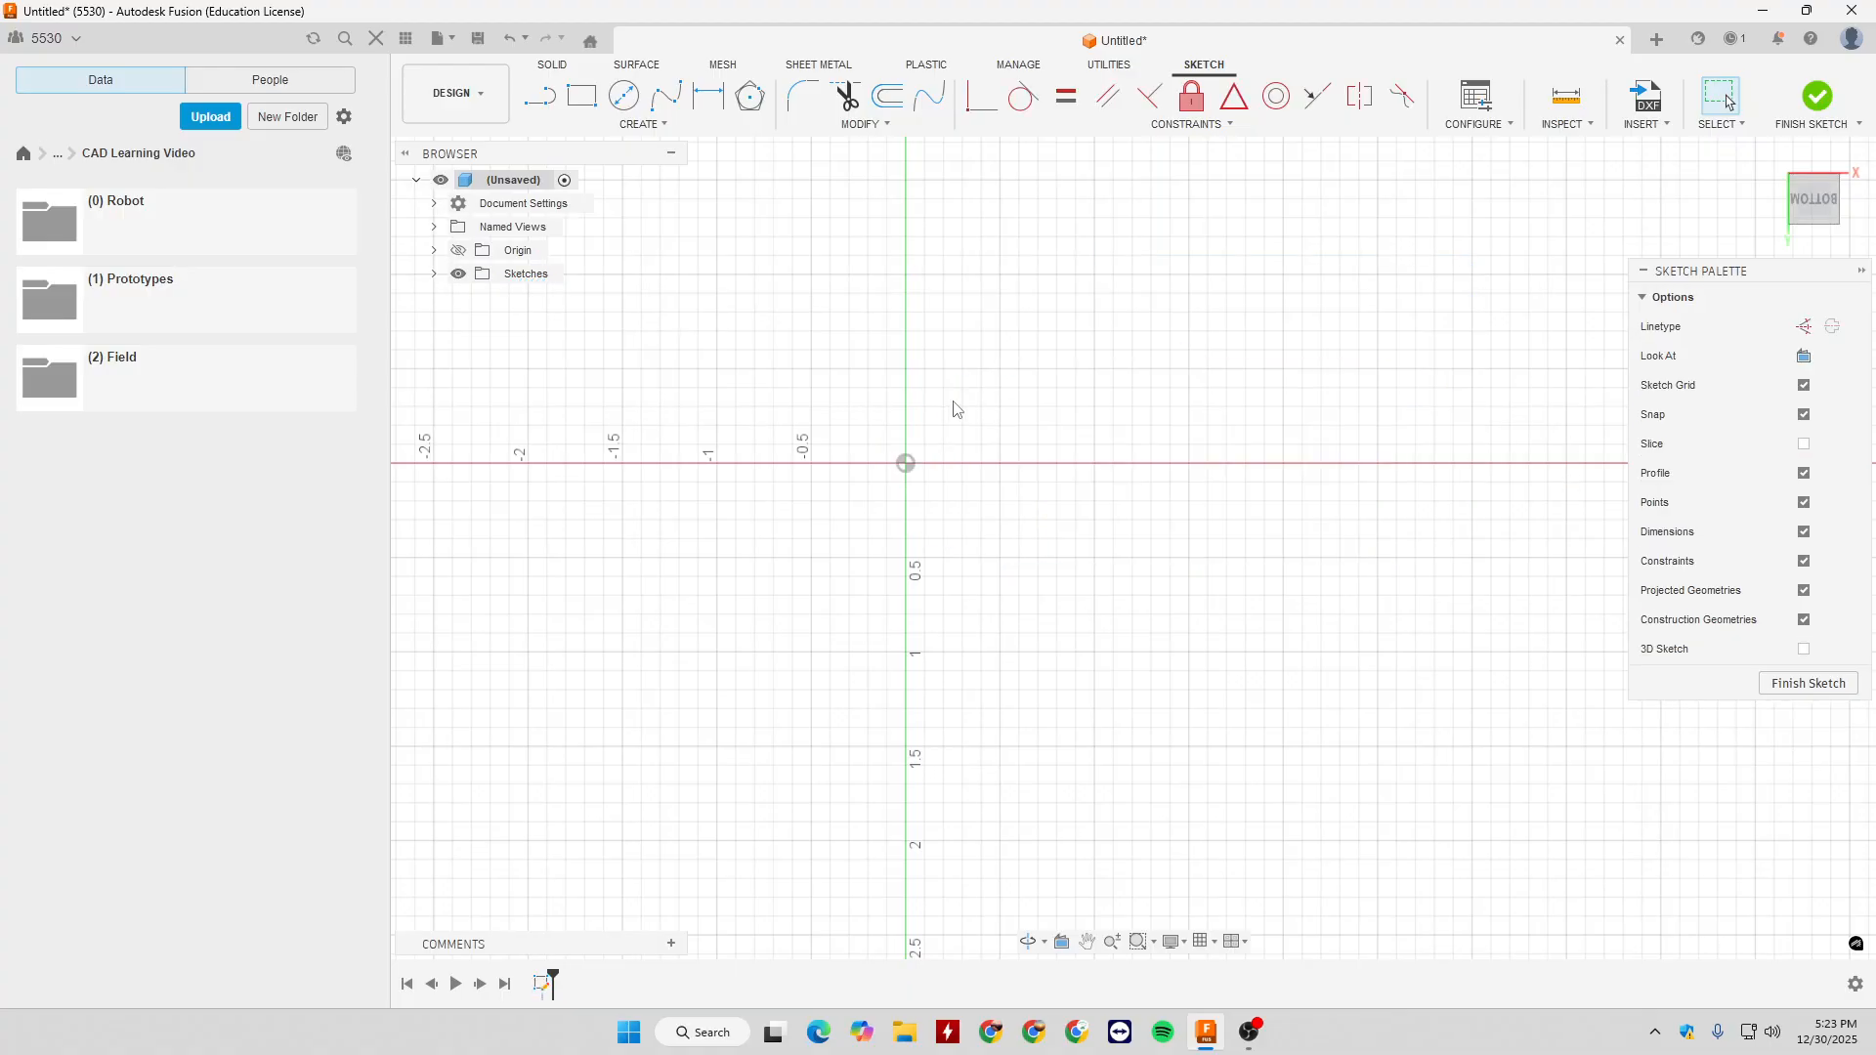
{"action": "left_click", "coordinate": [643, 124]}
{"action": "mouse_move", "coordinate": [633, 264]}
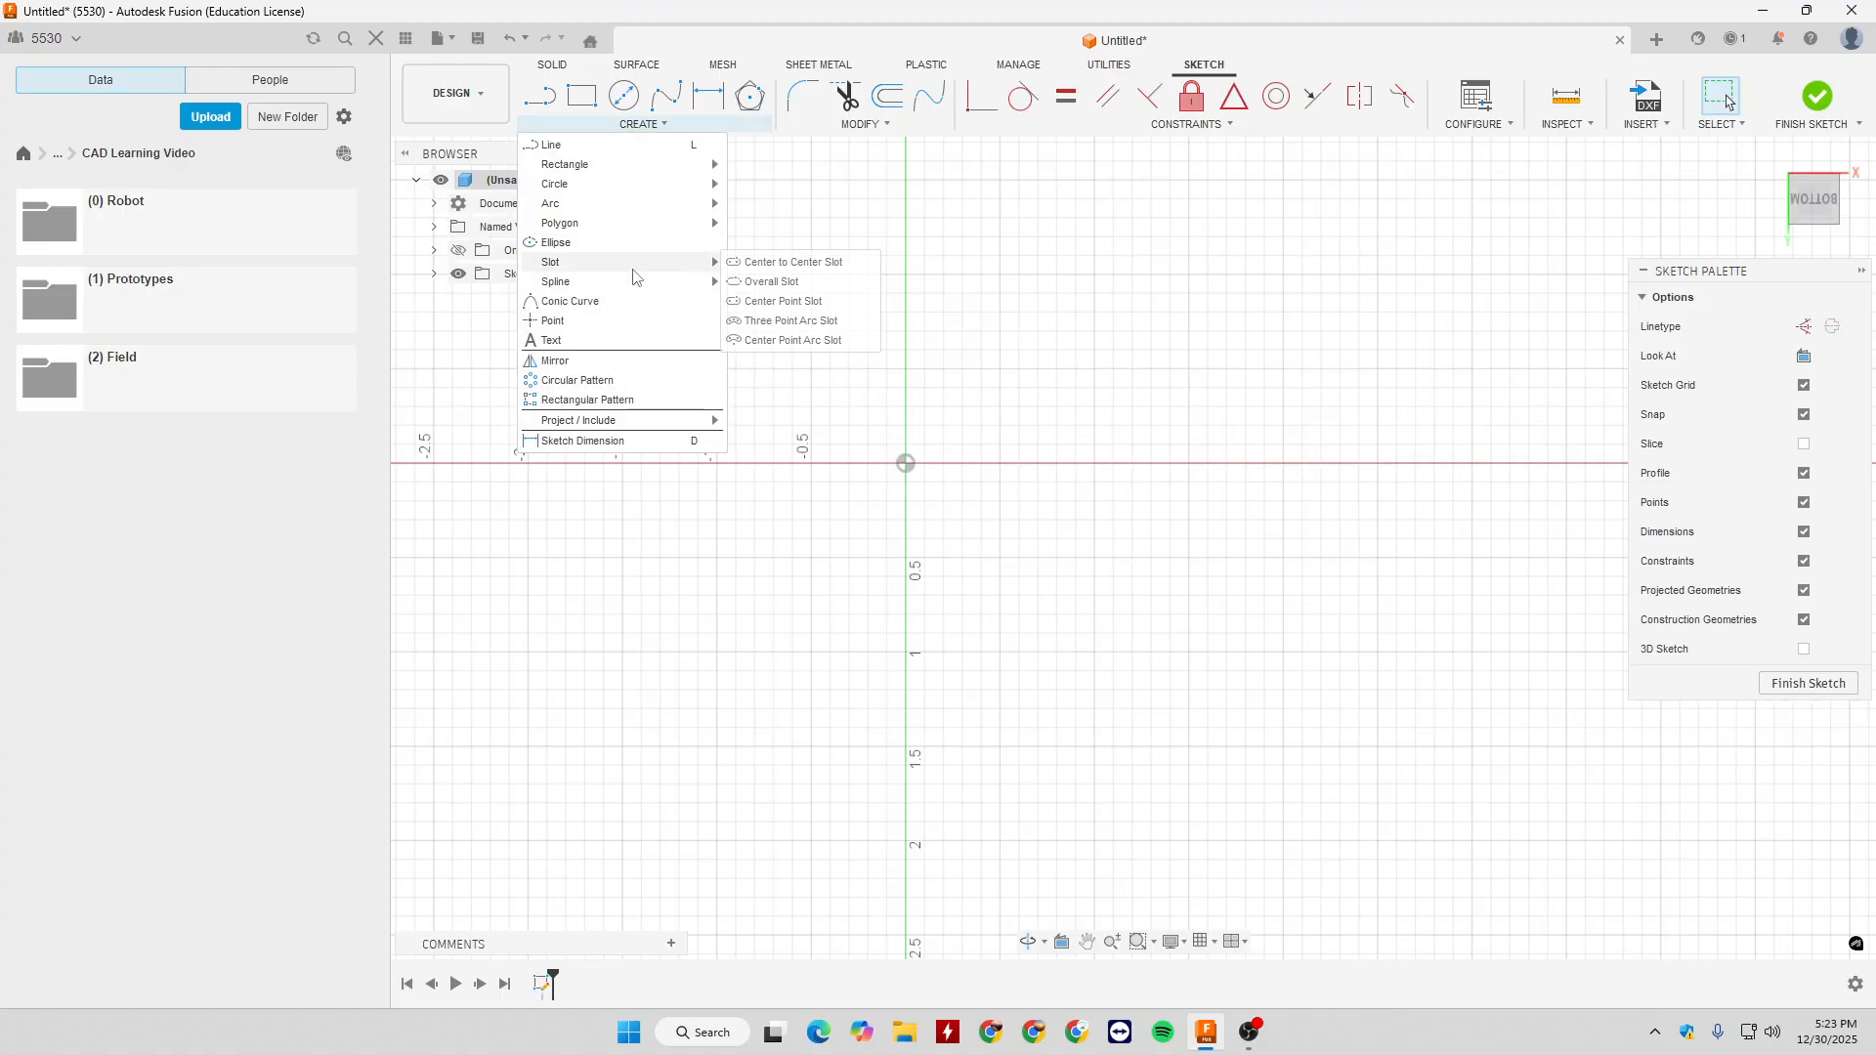
{"action": "left_click", "coordinate": [811, 303]}
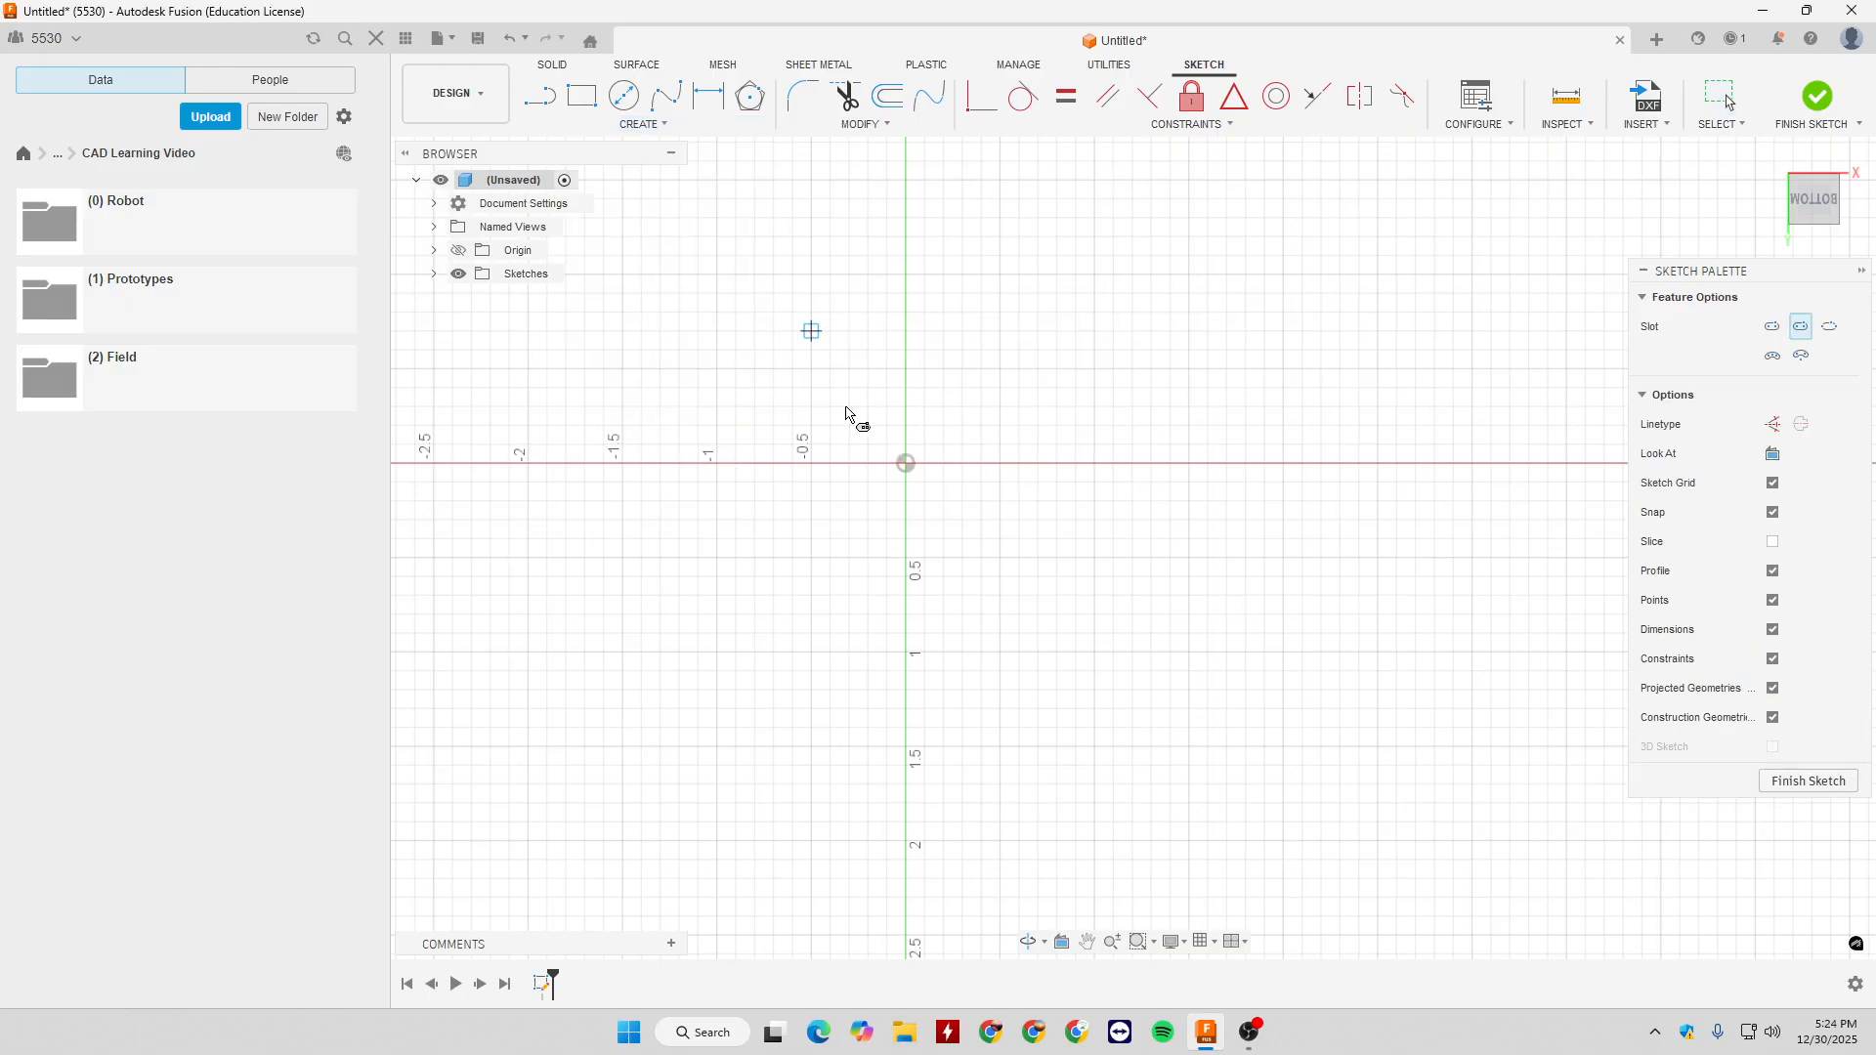
{"action": "left_click", "coordinate": [906, 463]}
{"action": "key", "text": "Escape"}
- Draw a horizontal Center Point Slot centred on the origin, 2 in from its centre to the arc centre and 1 in wide
{"action": "left_click", "coordinate": [642, 124]}
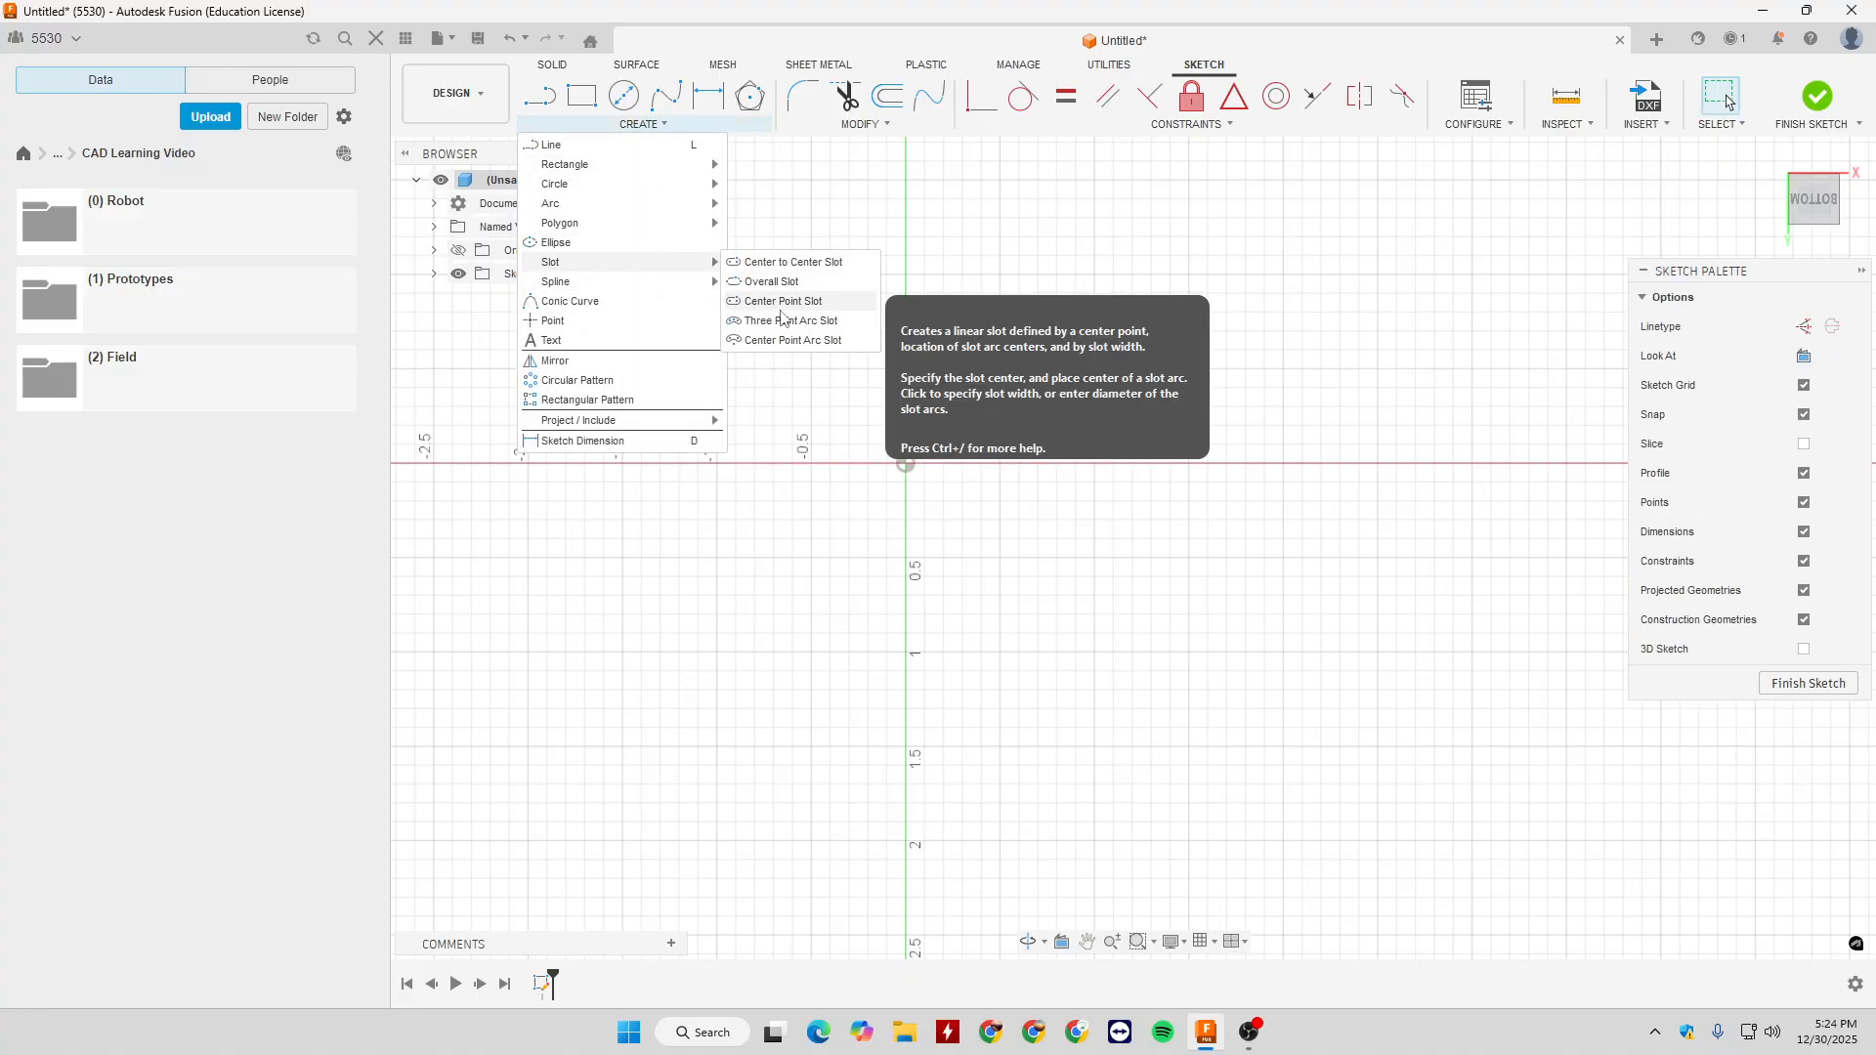
{"action": "left_click", "coordinate": [772, 281]}
{"action": "left_click", "coordinate": [906, 463]}
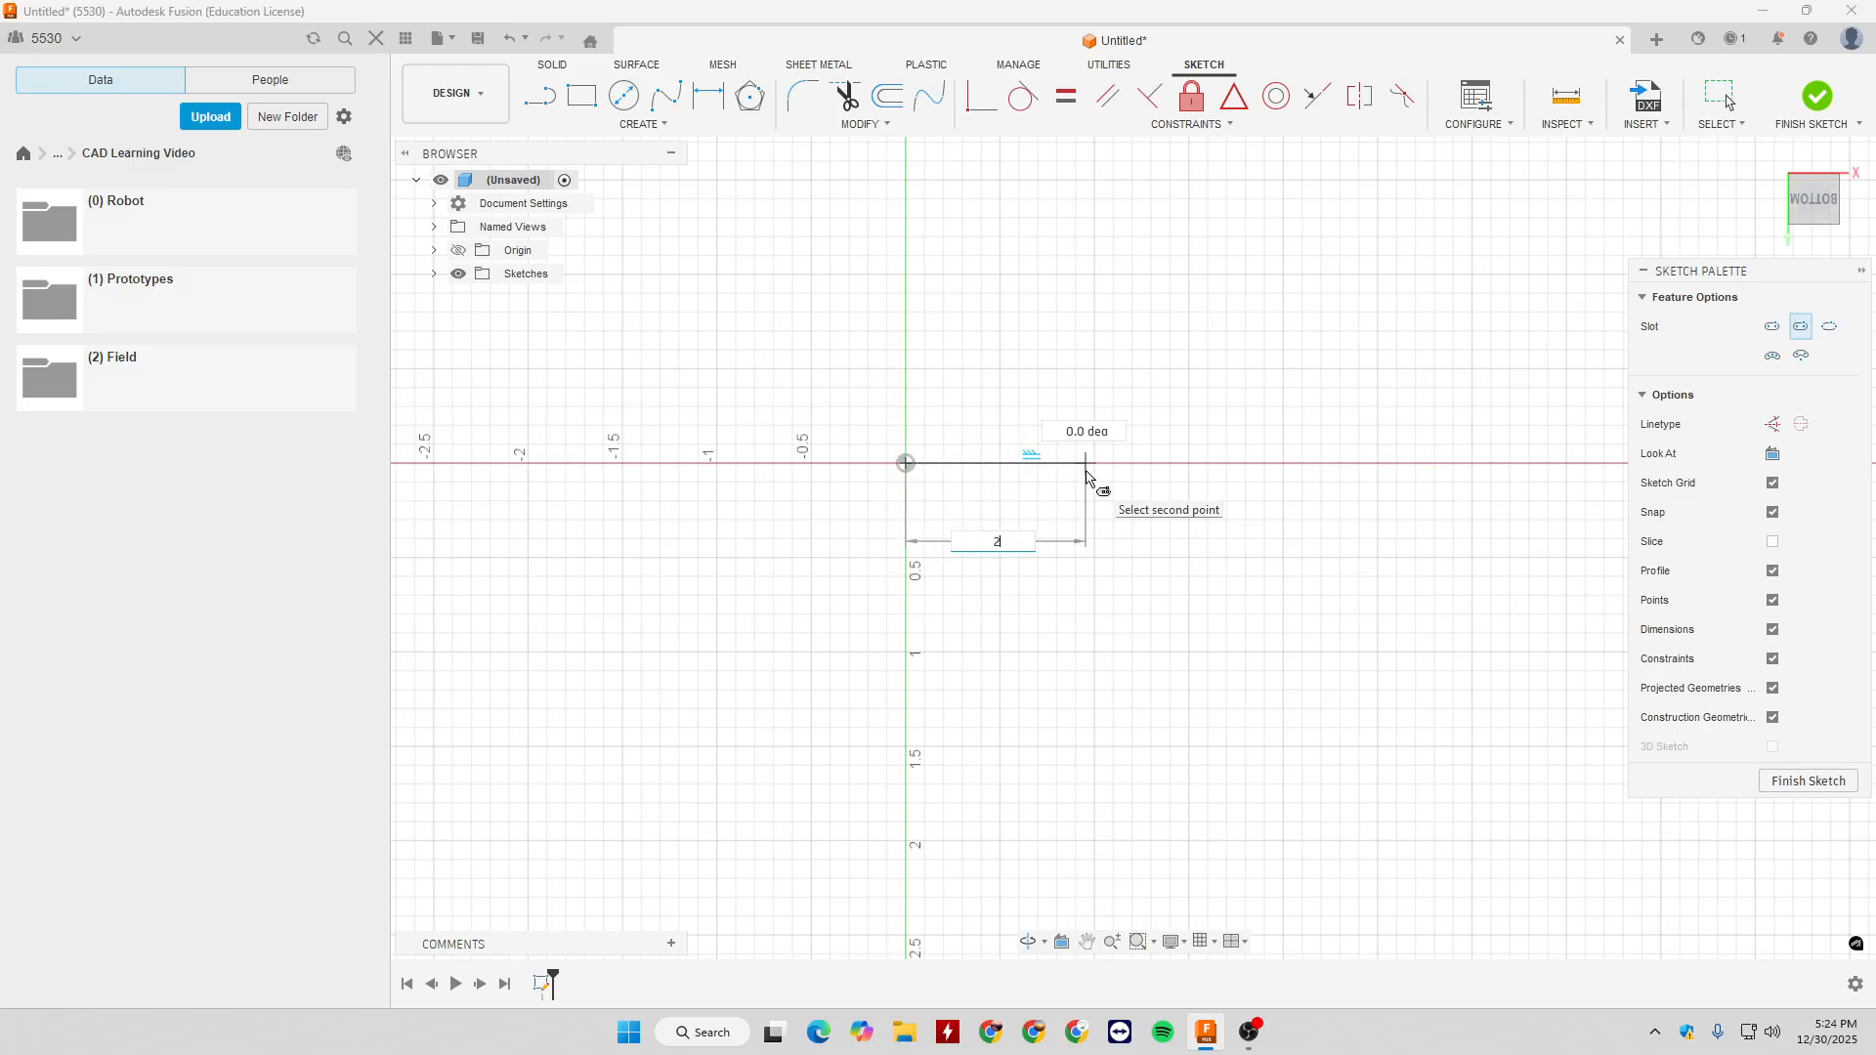
{"action": "type", "text": "2"}
{"action": "key", "text": "Return"}
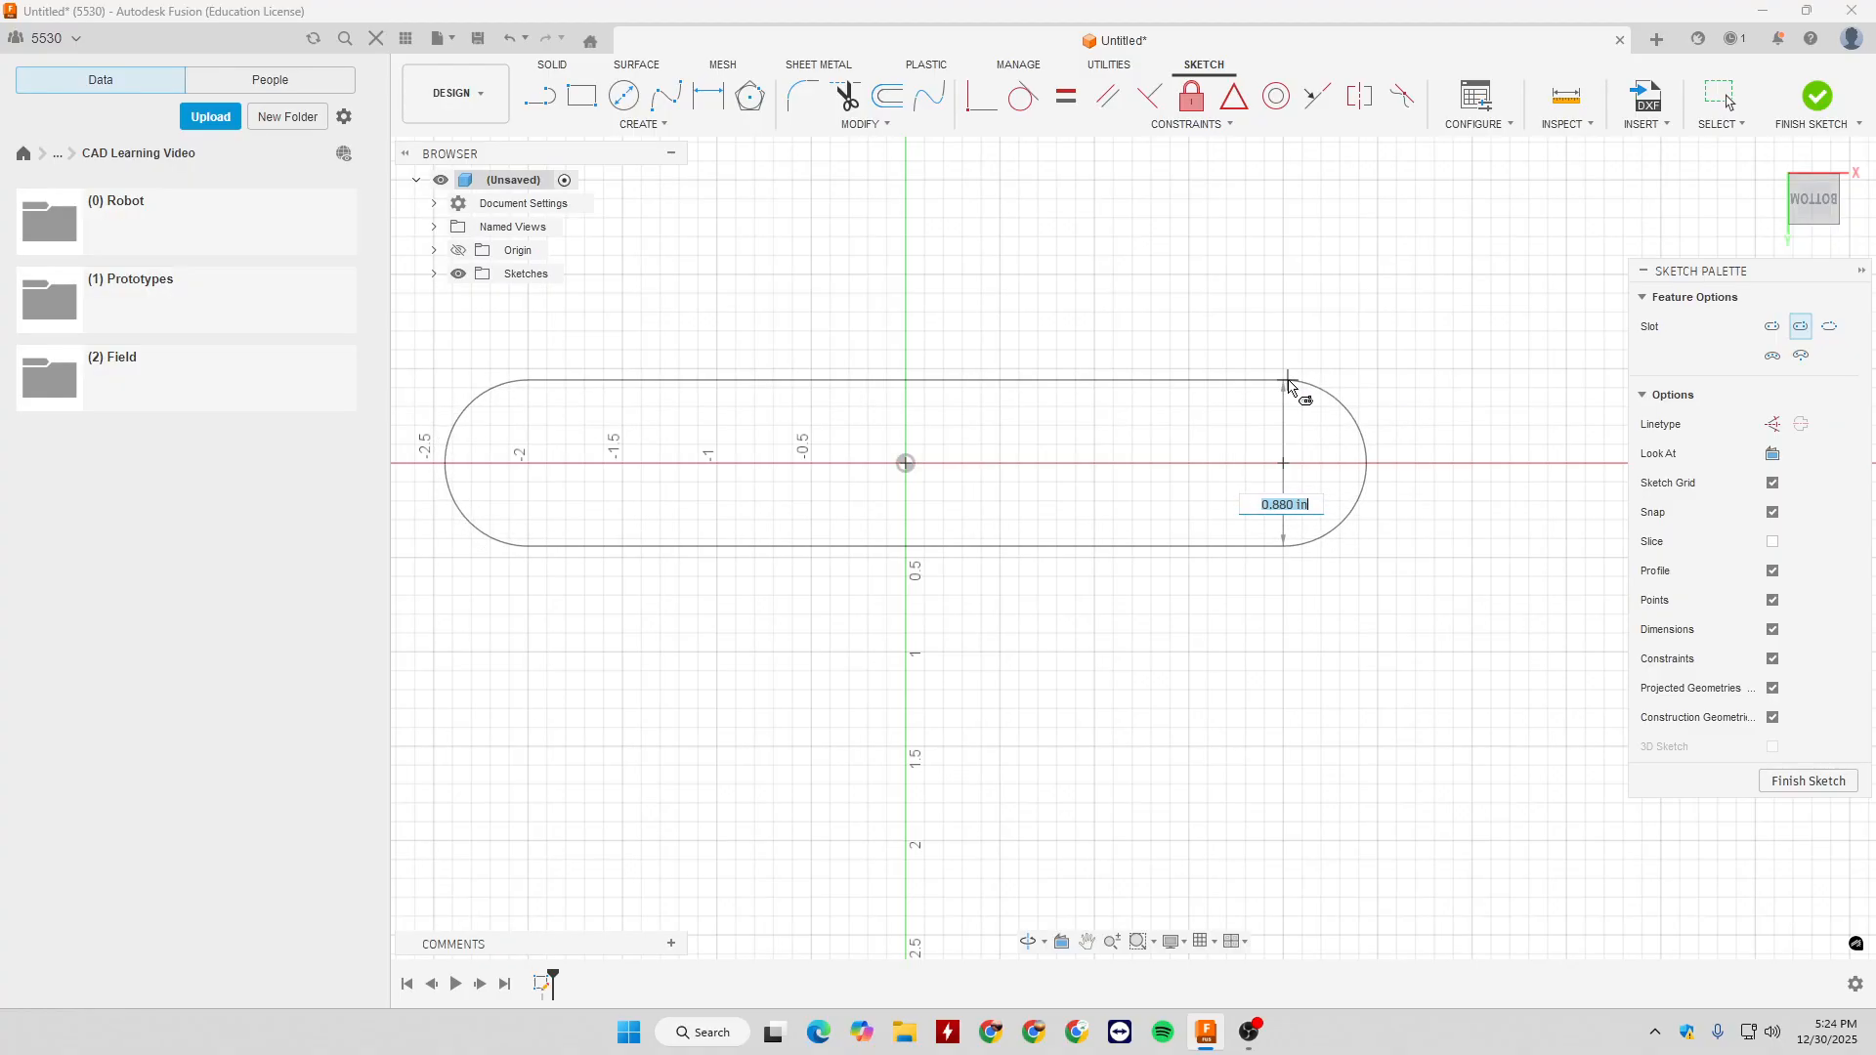
{"action": "type", "text": "1"}
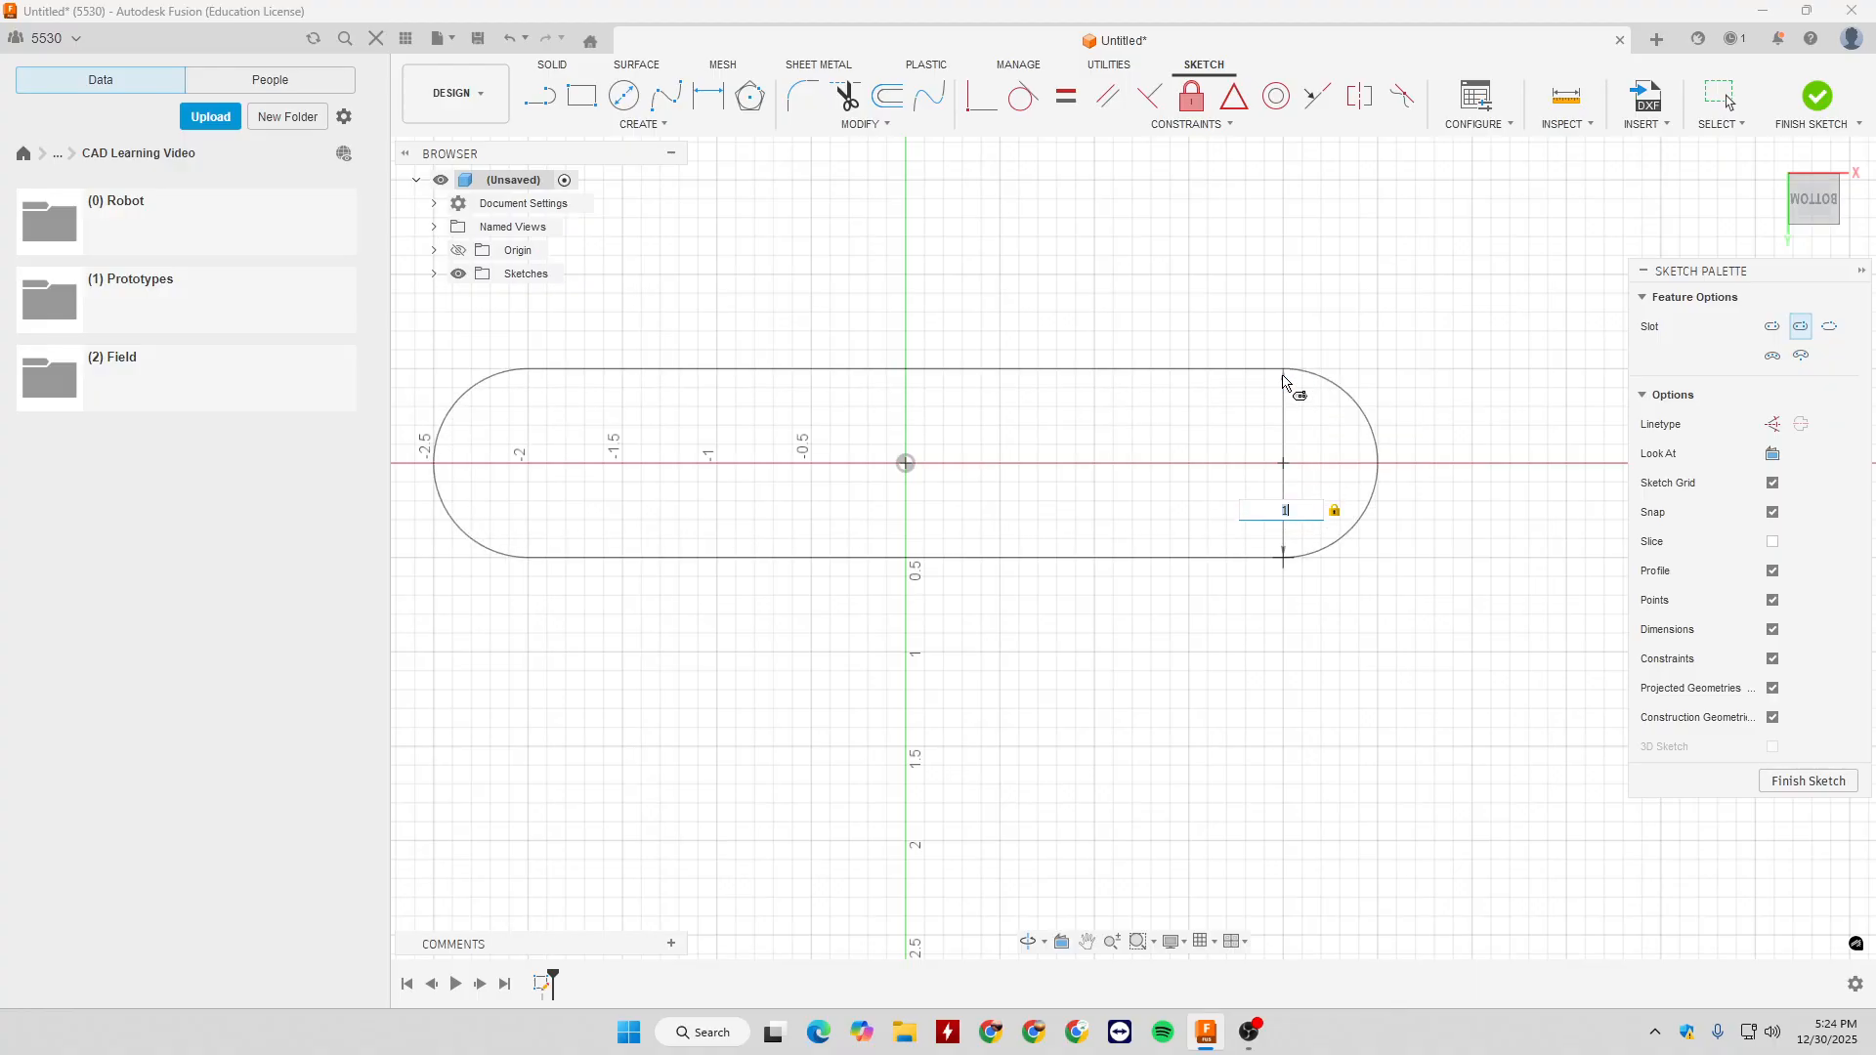
{"action": "key", "text": "Return"}
{"action": "key", "text": "Escape"}
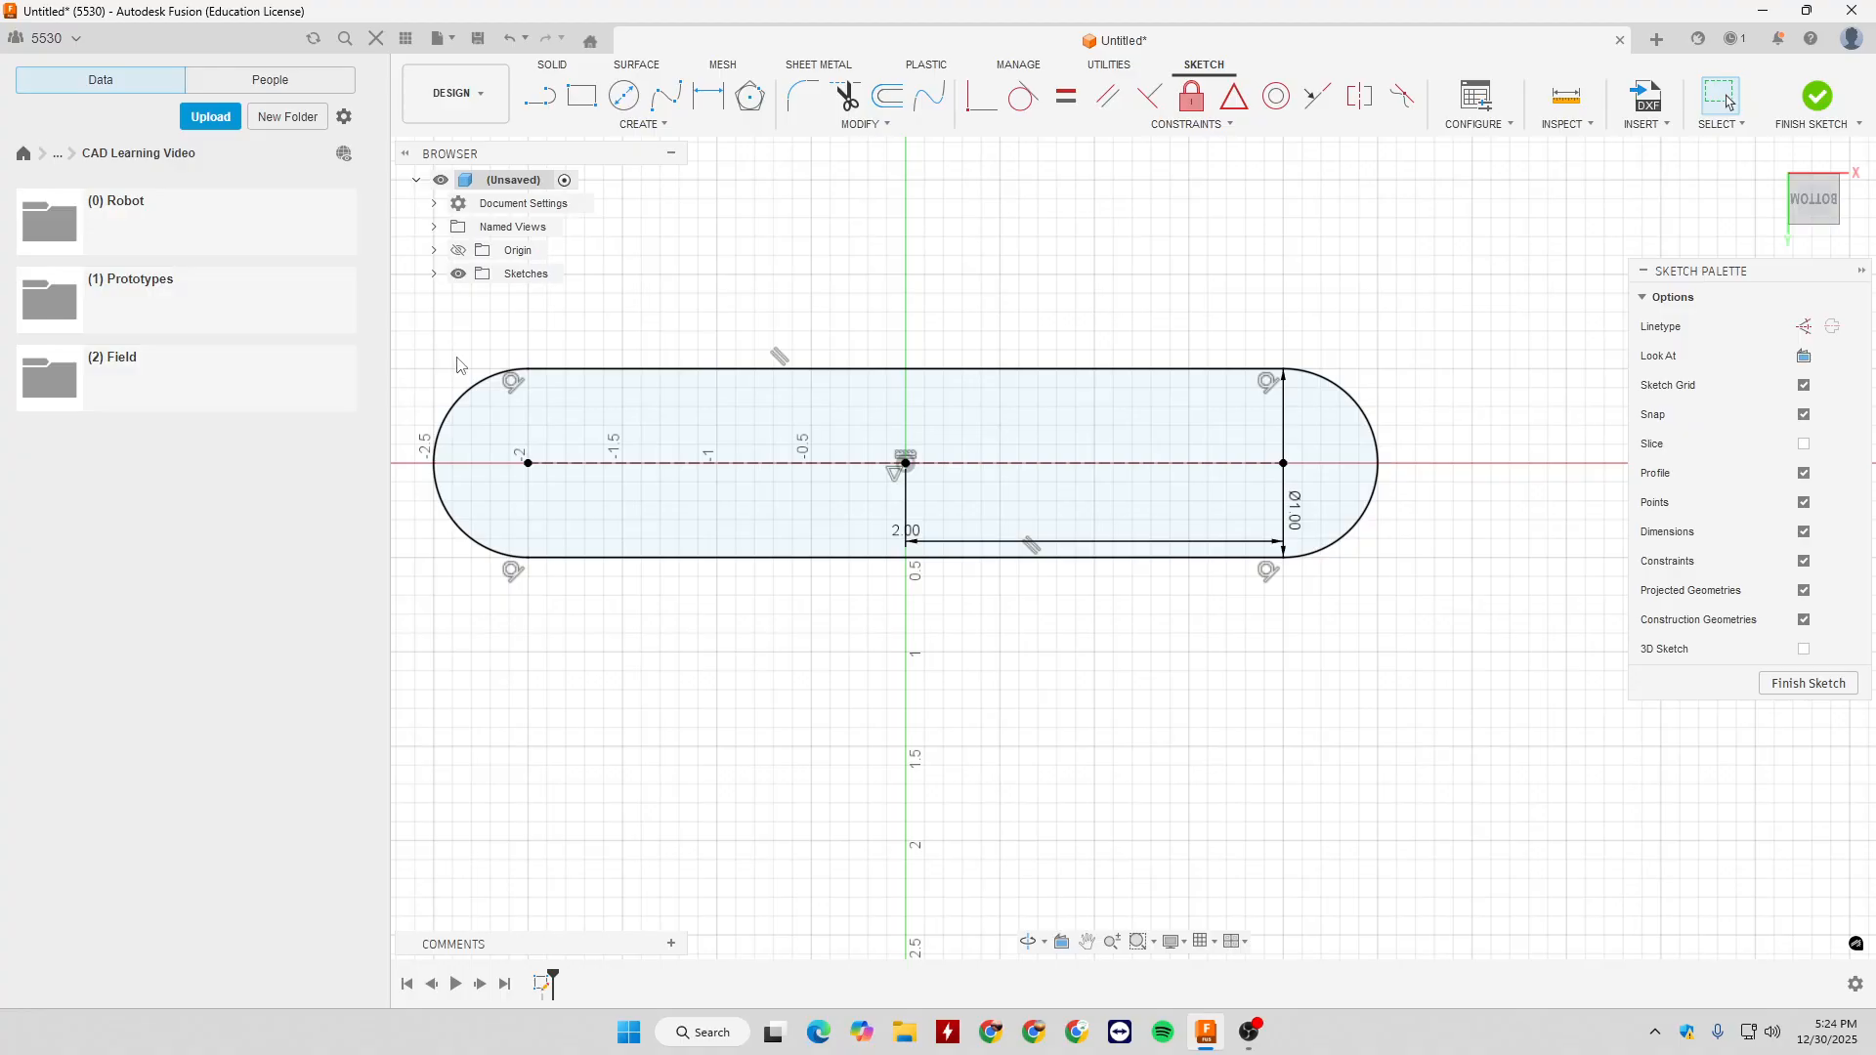
- Delete the centre point slot with its dimensions, and draw a Three Point Arc Slot from the origin curving up to the right, 0.5 in wide
{"action": "left_click_drag", "start_coordinate": [416, 333], "coordinate": [1424, 648]}
{"action": "key", "text": "Delete"}
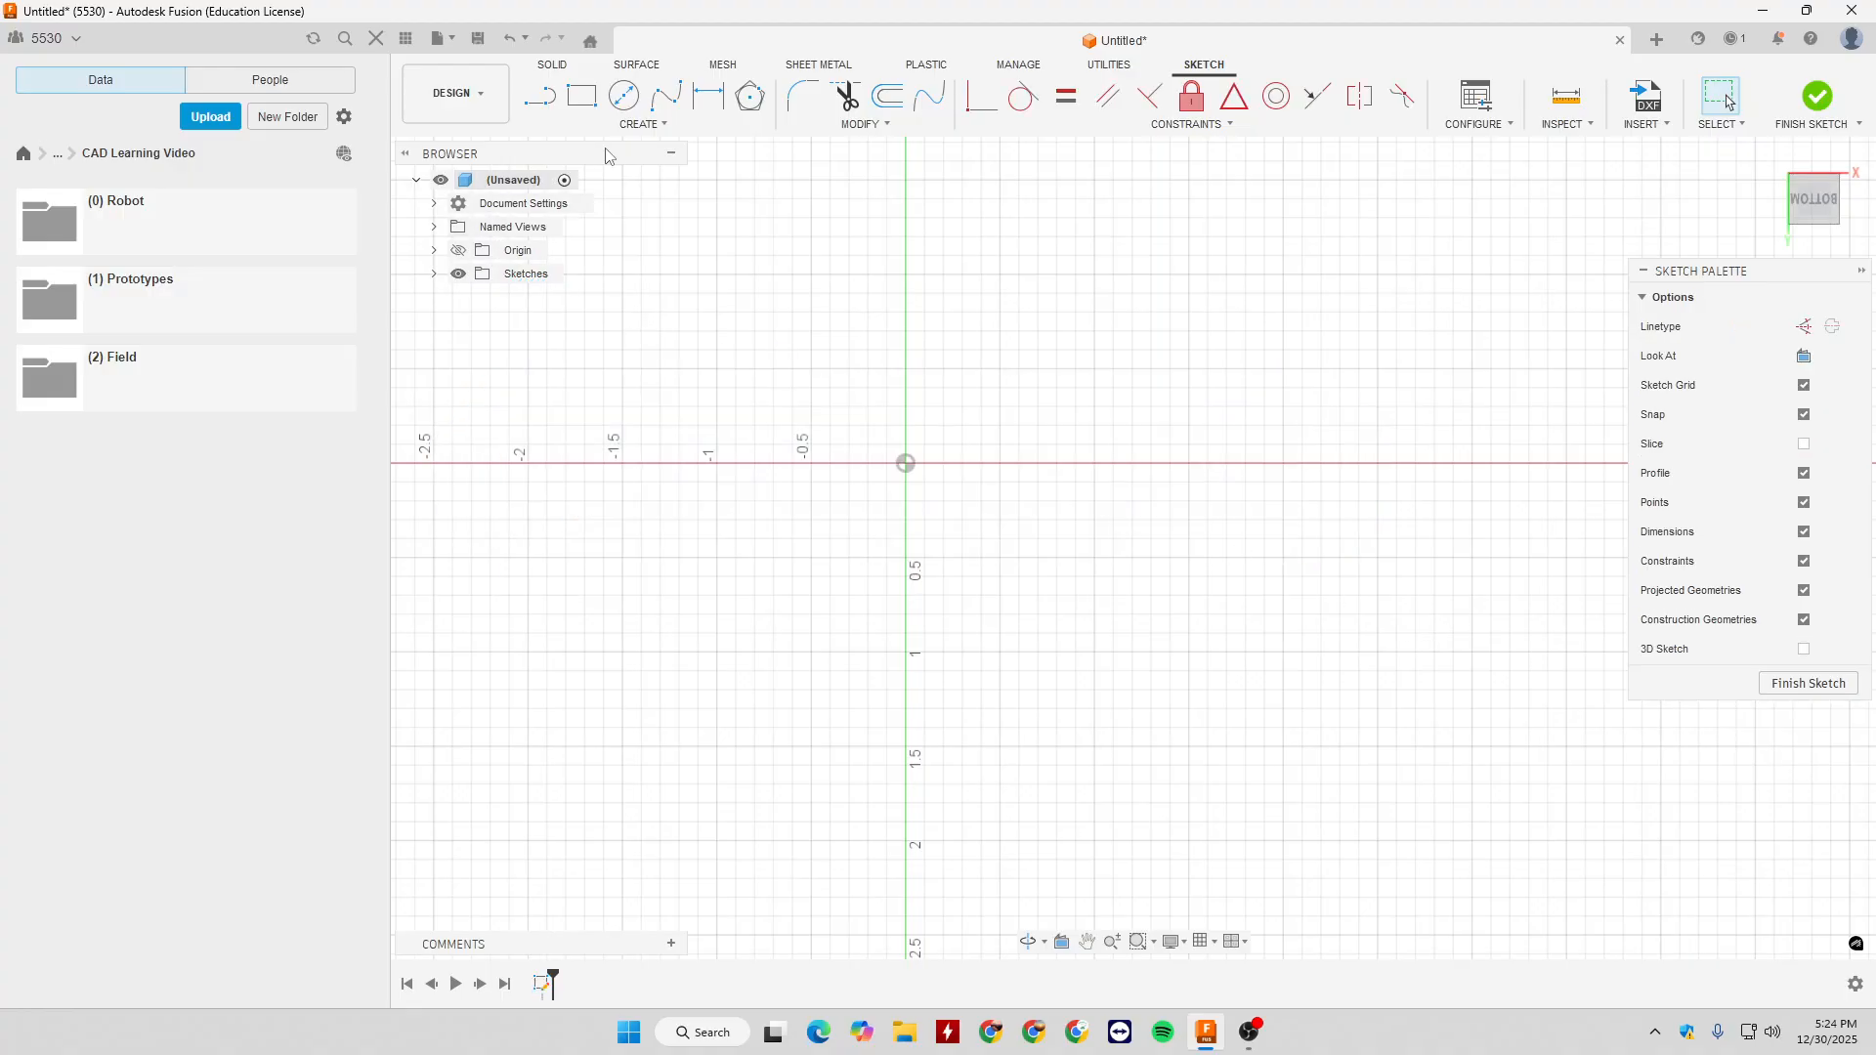
{"action": "left_click", "coordinate": [643, 124]}
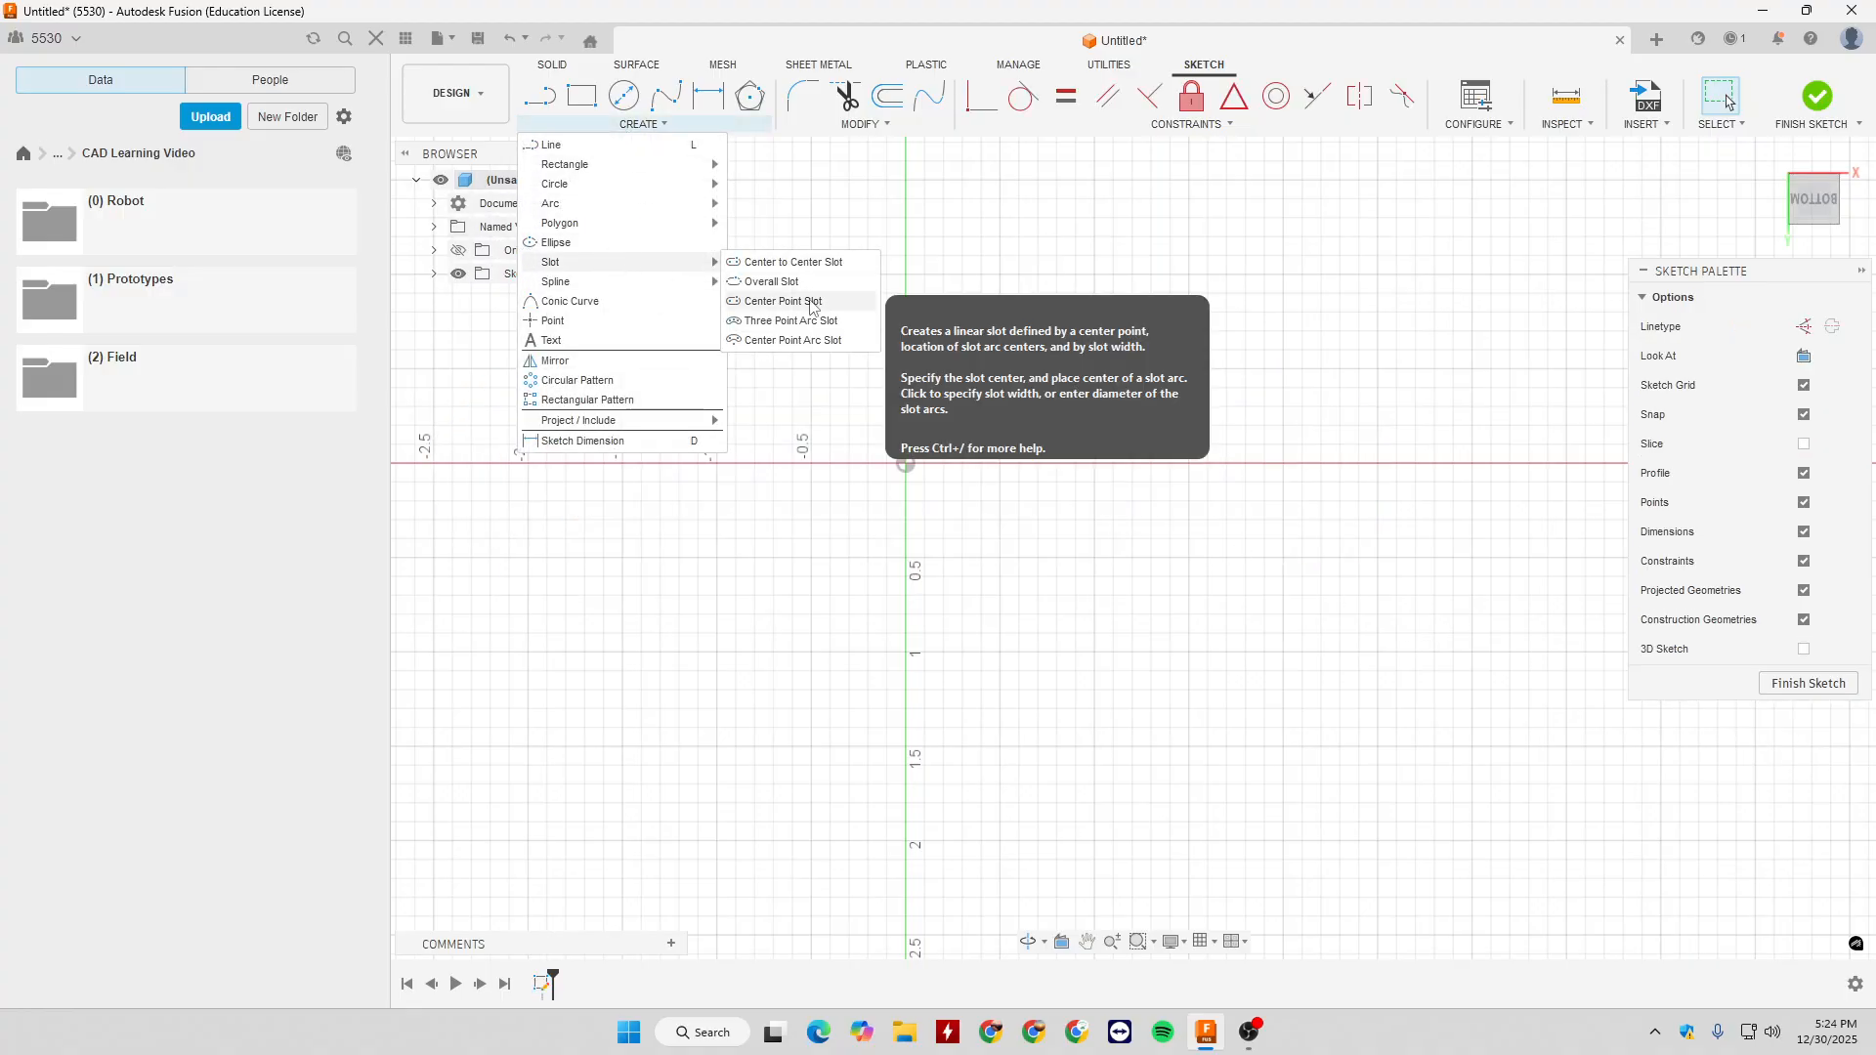
{"action": "left_click", "coordinate": [784, 322]}
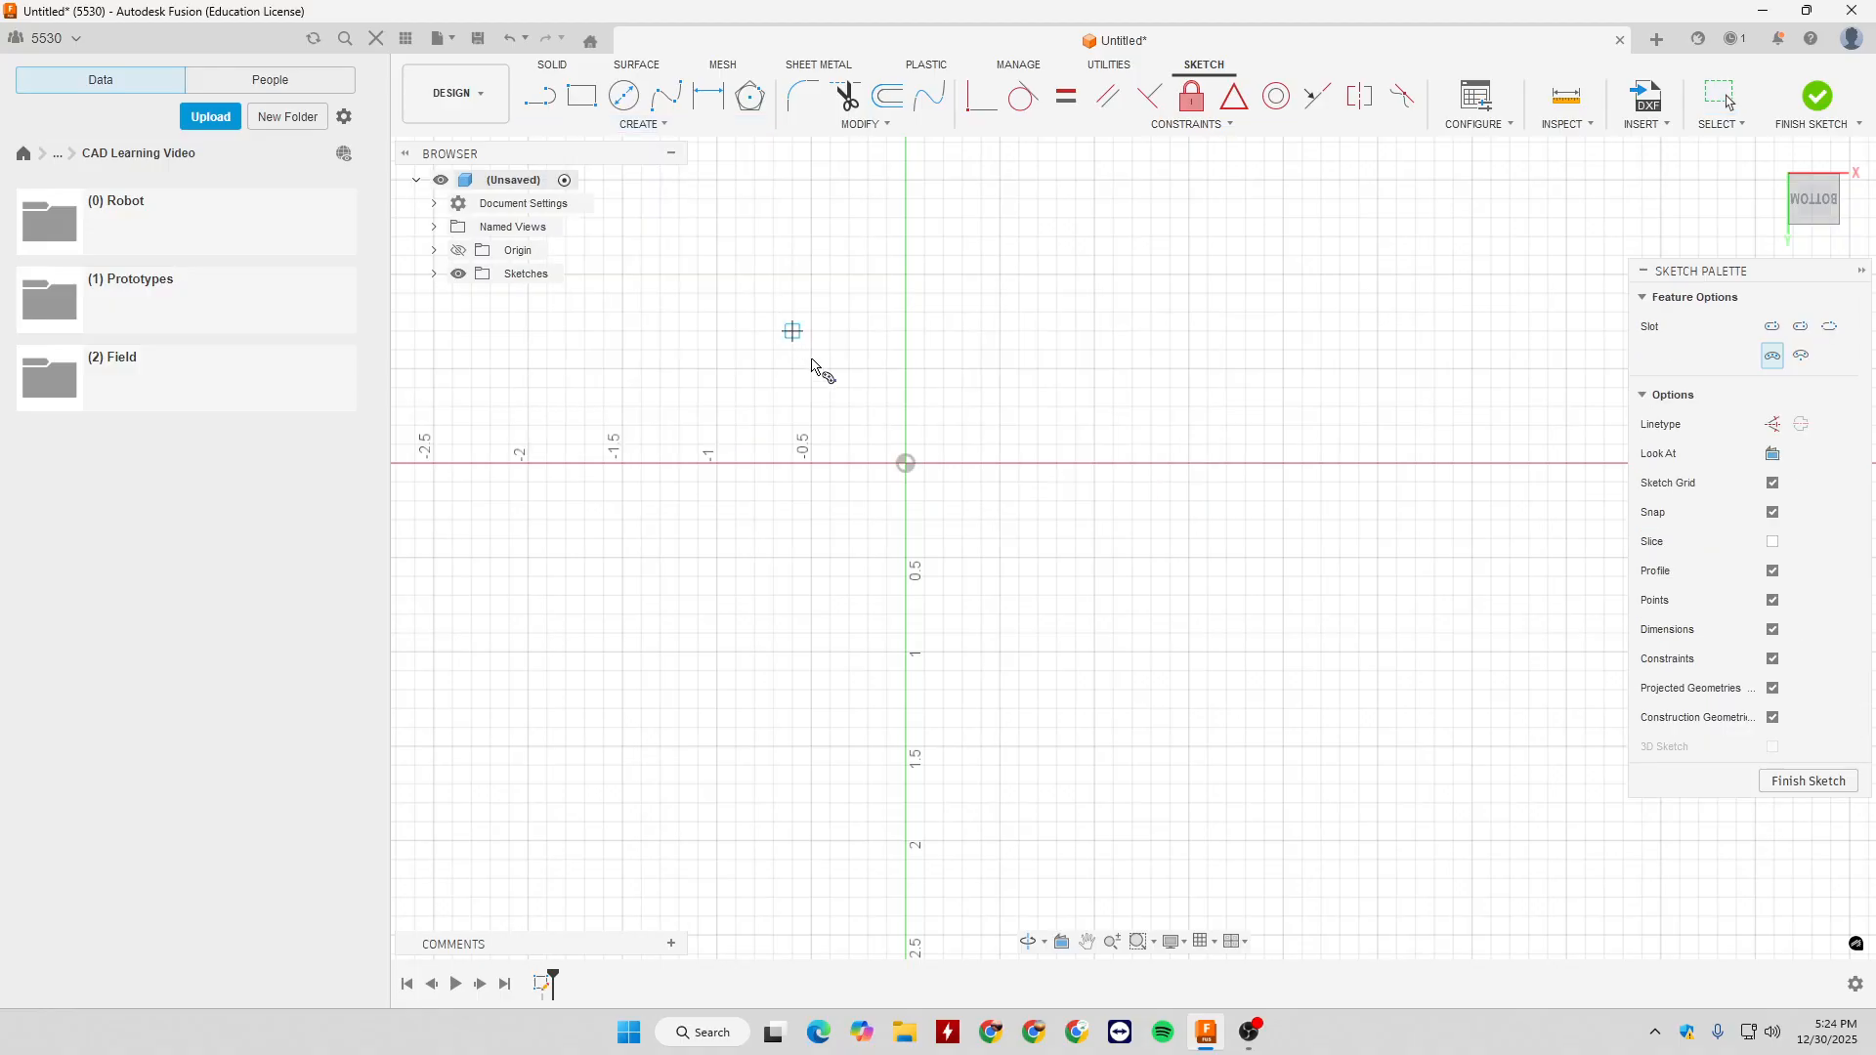
{"action": "left_click", "coordinate": [906, 464]}
{"action": "left_click", "coordinate": [1067, 333]}
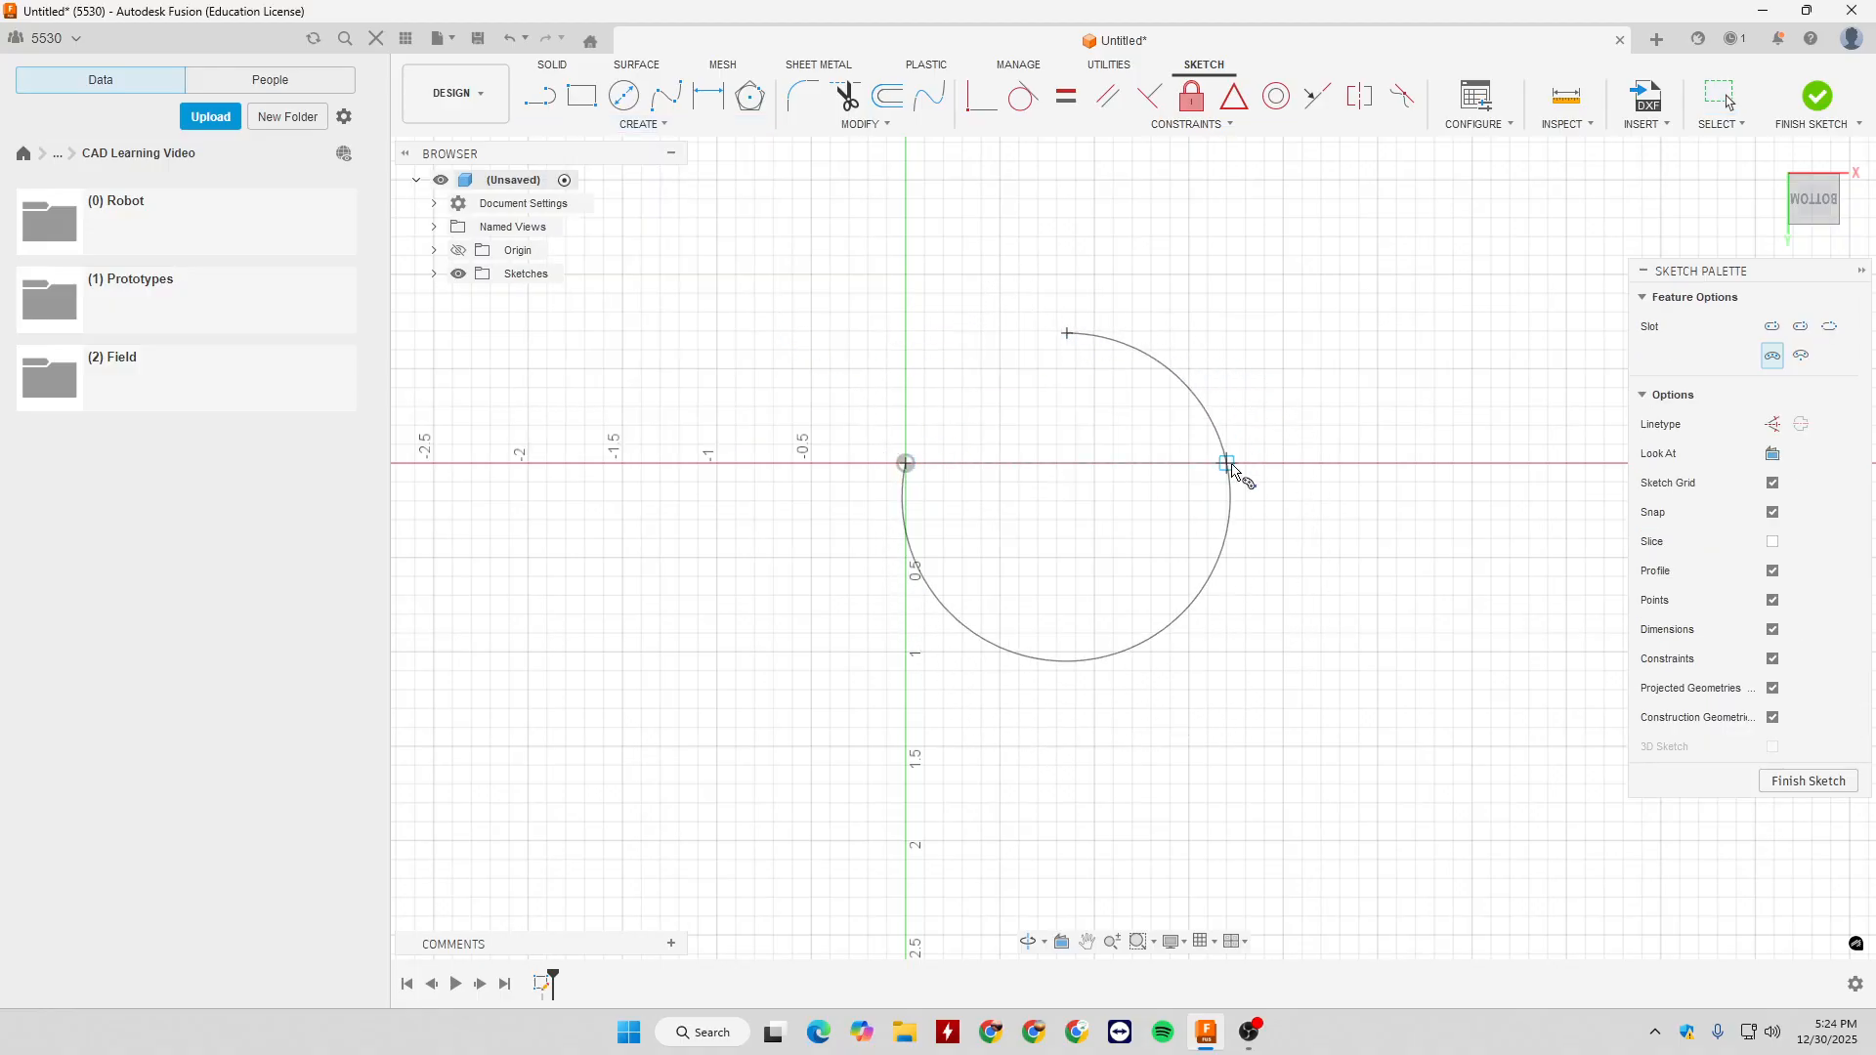
{"action": "left_click", "coordinate": [1019, 426]}
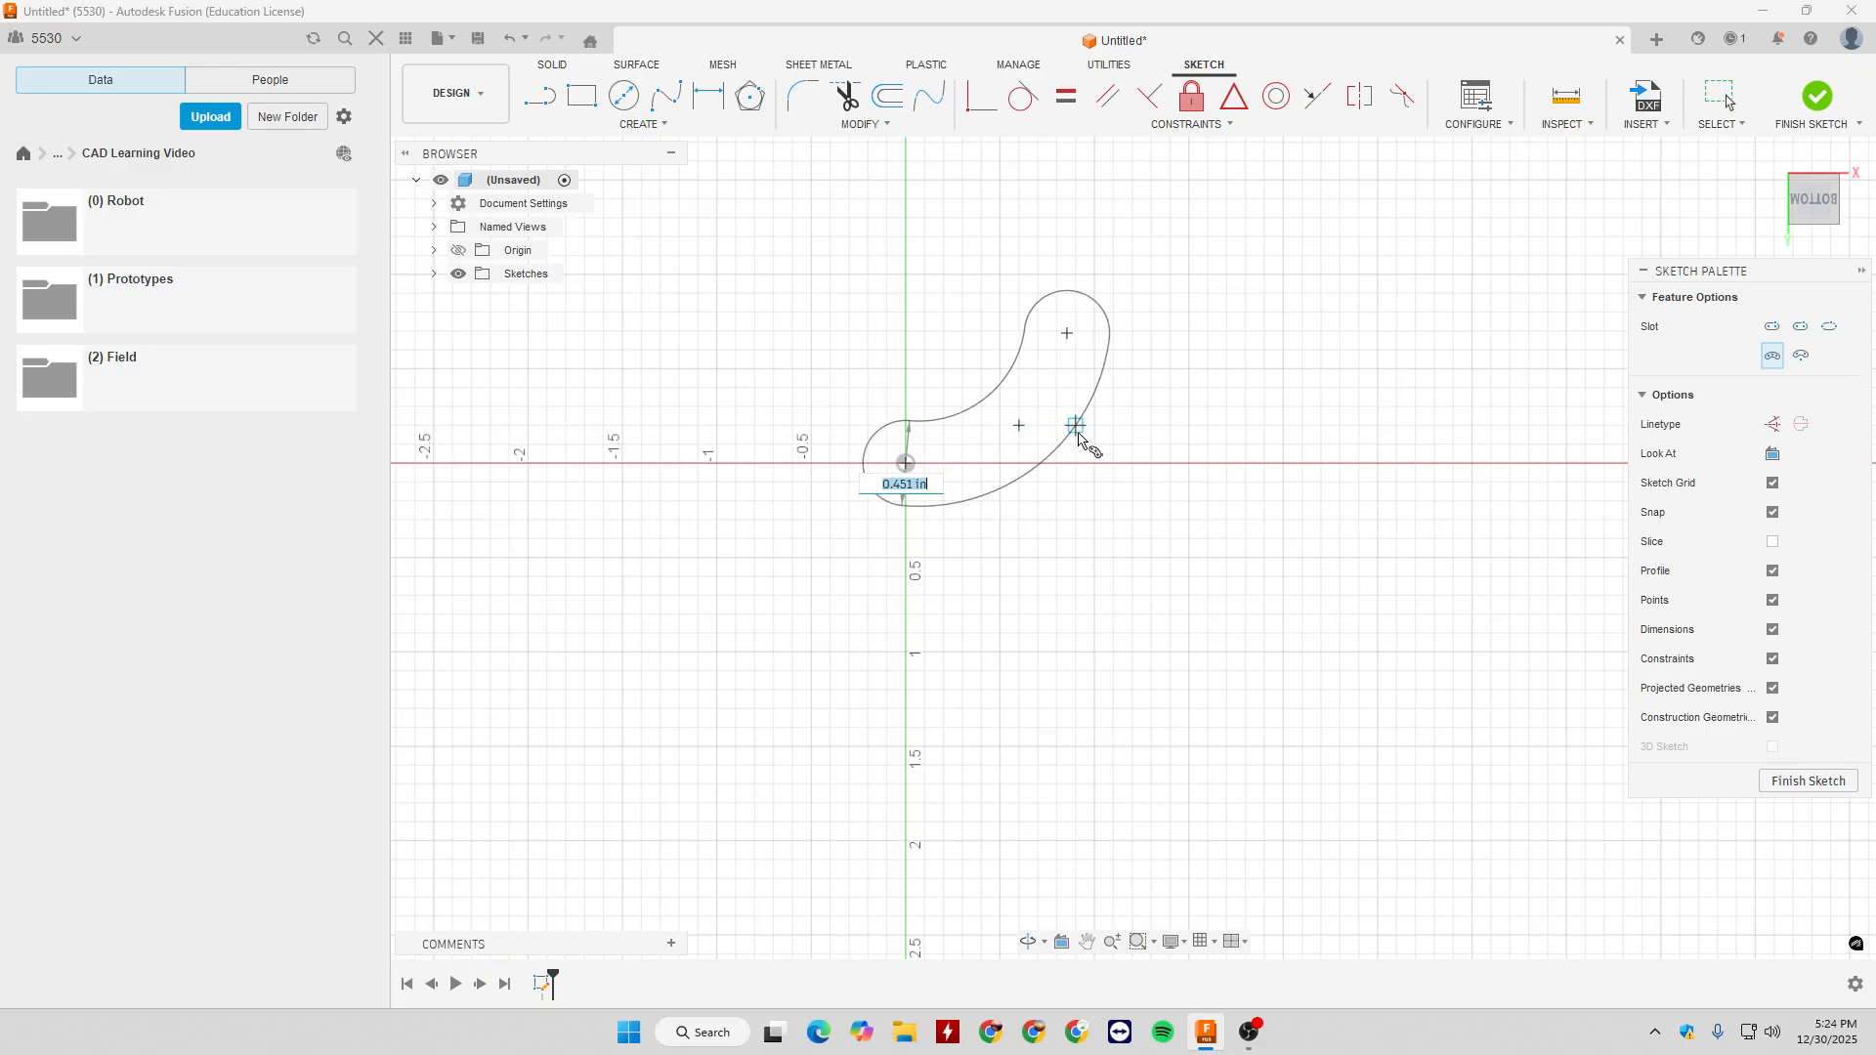
{"action": "type", "text": "1"}
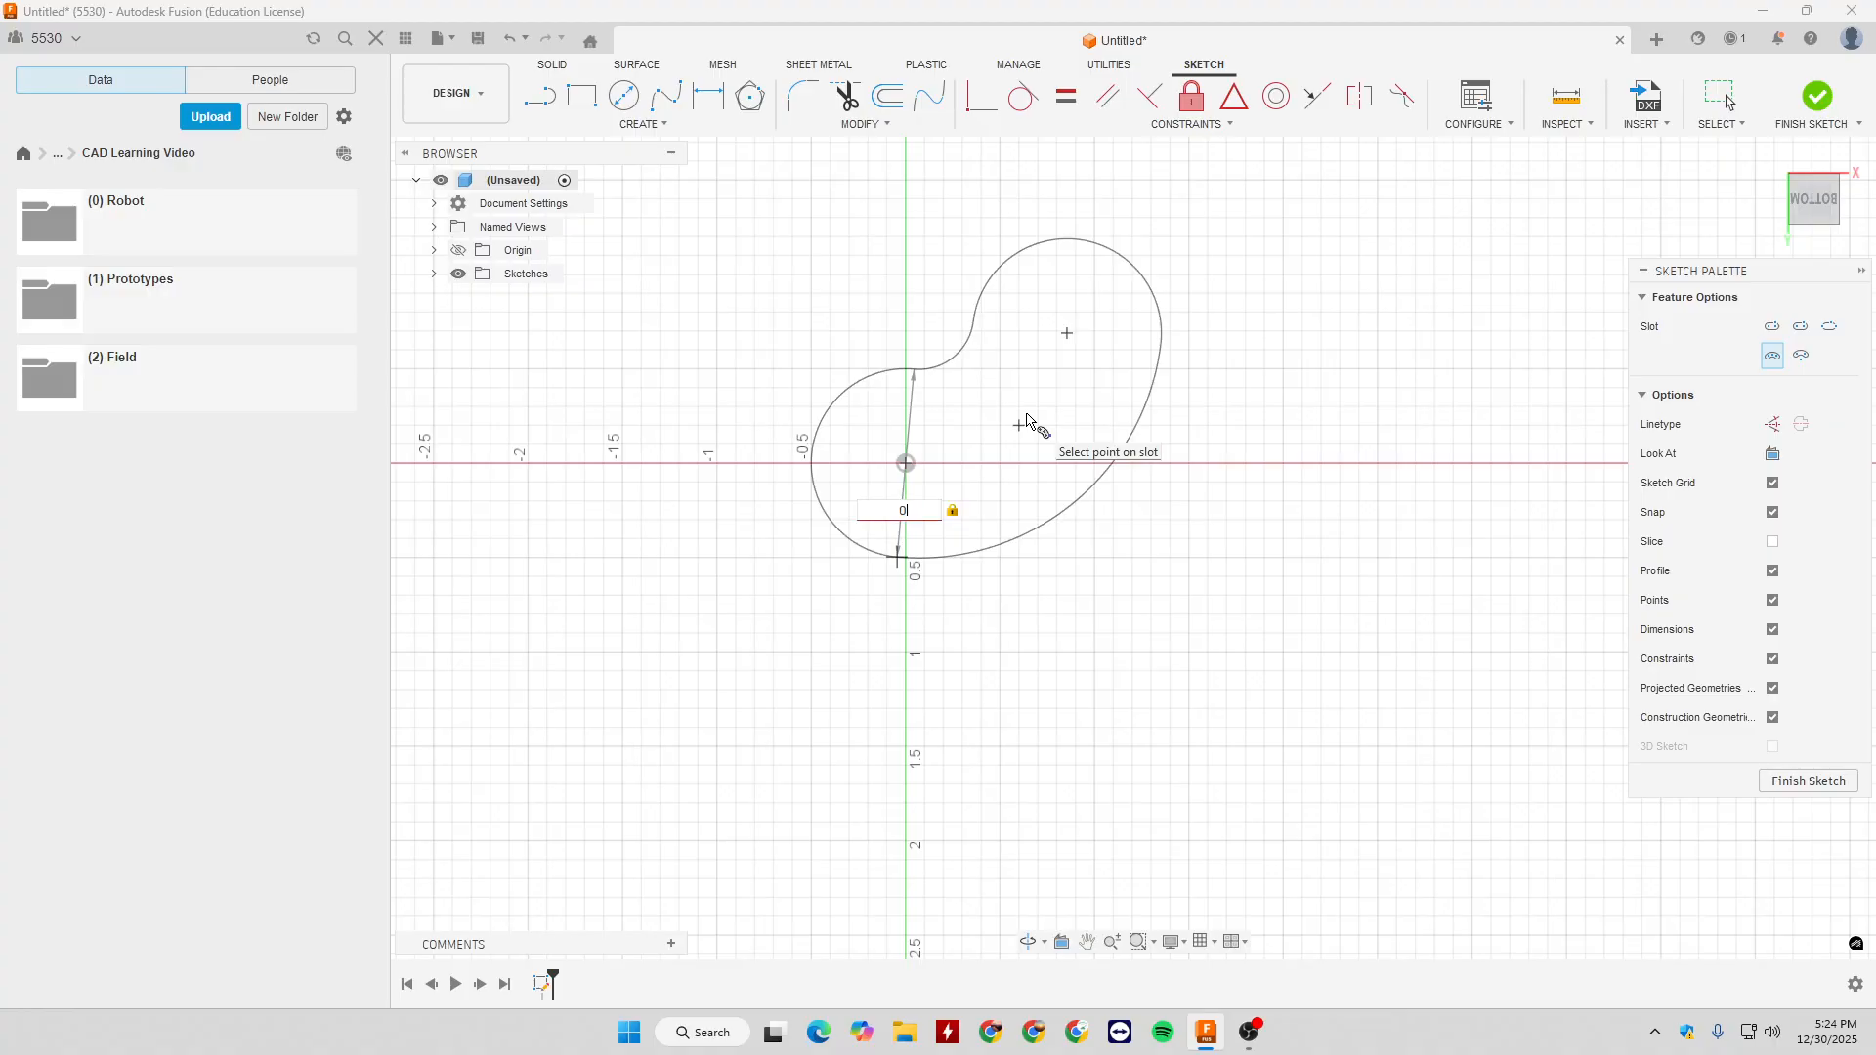
{"action": "key", "text": "Return"}
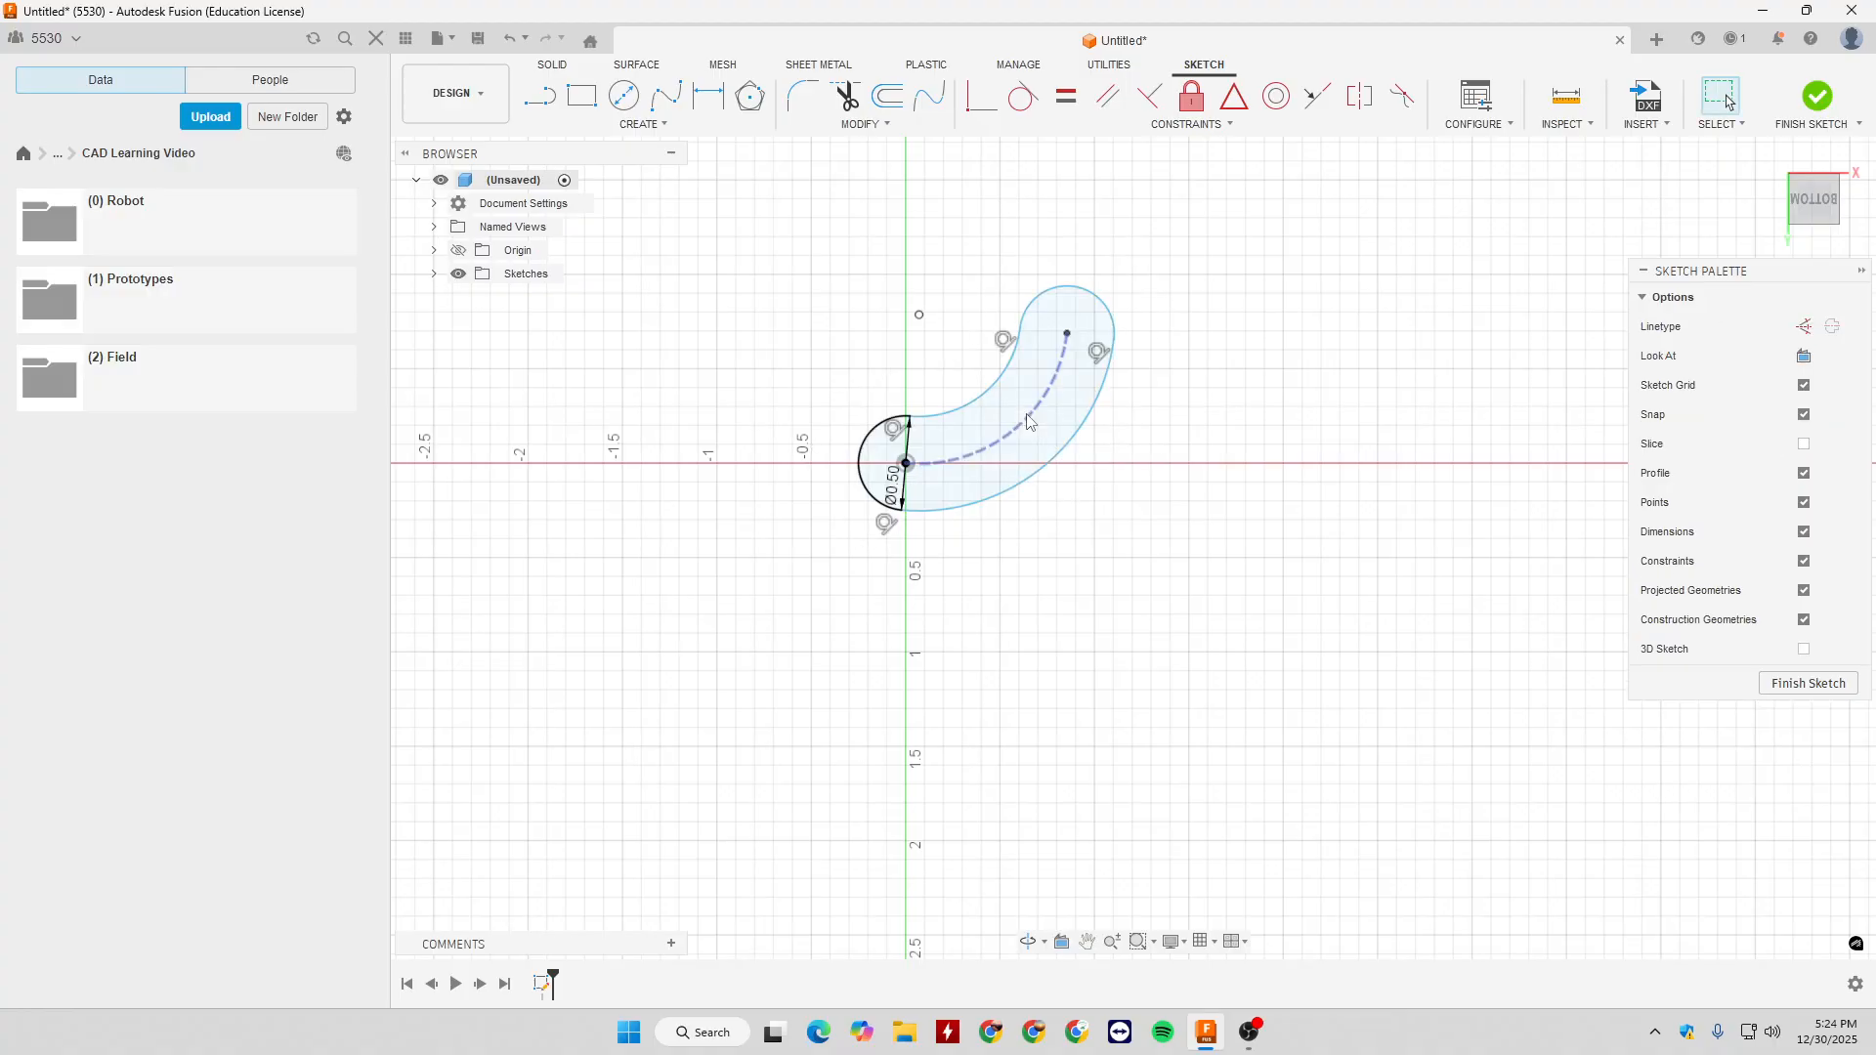
- Pull the arc slot's free end up to about X 0.6, Y -1.1 in, and delete the slot
{"action": "mouse_move", "coordinate": [1069, 337]}
{"action": "left_mouse_down"}
{"action": "mouse_move", "coordinate": [1185, 371]}
{"action": "mouse_move", "coordinate": [1163, 337]}
{"action": "mouse_move", "coordinate": [1065, 313]}
{"action": "mouse_move", "coordinate": [991, 229]}
{"action": "mouse_move", "coordinate": [962, 289]}
{"action": "left_mouse_up"}
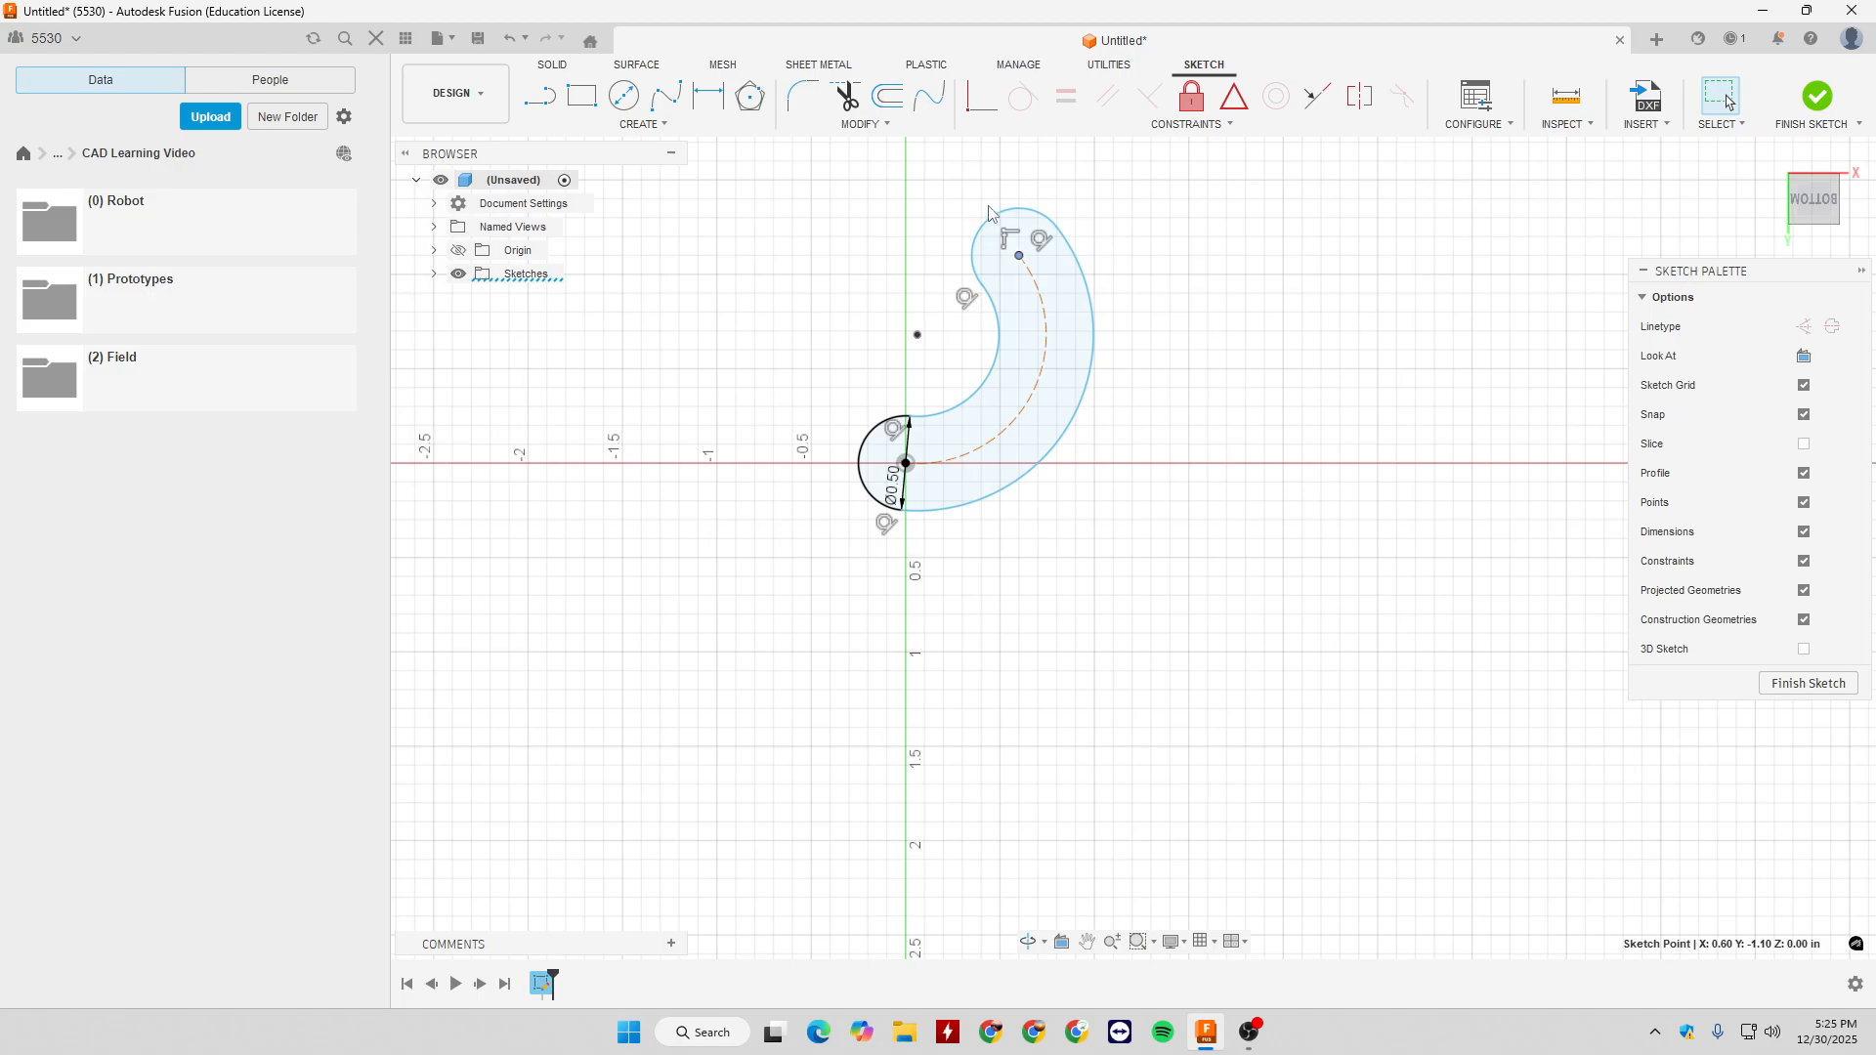
{"action": "left_click_drag", "start_coordinate": [782, 167], "coordinate": [1319, 579]}
{"action": "key", "text": "Delete"}
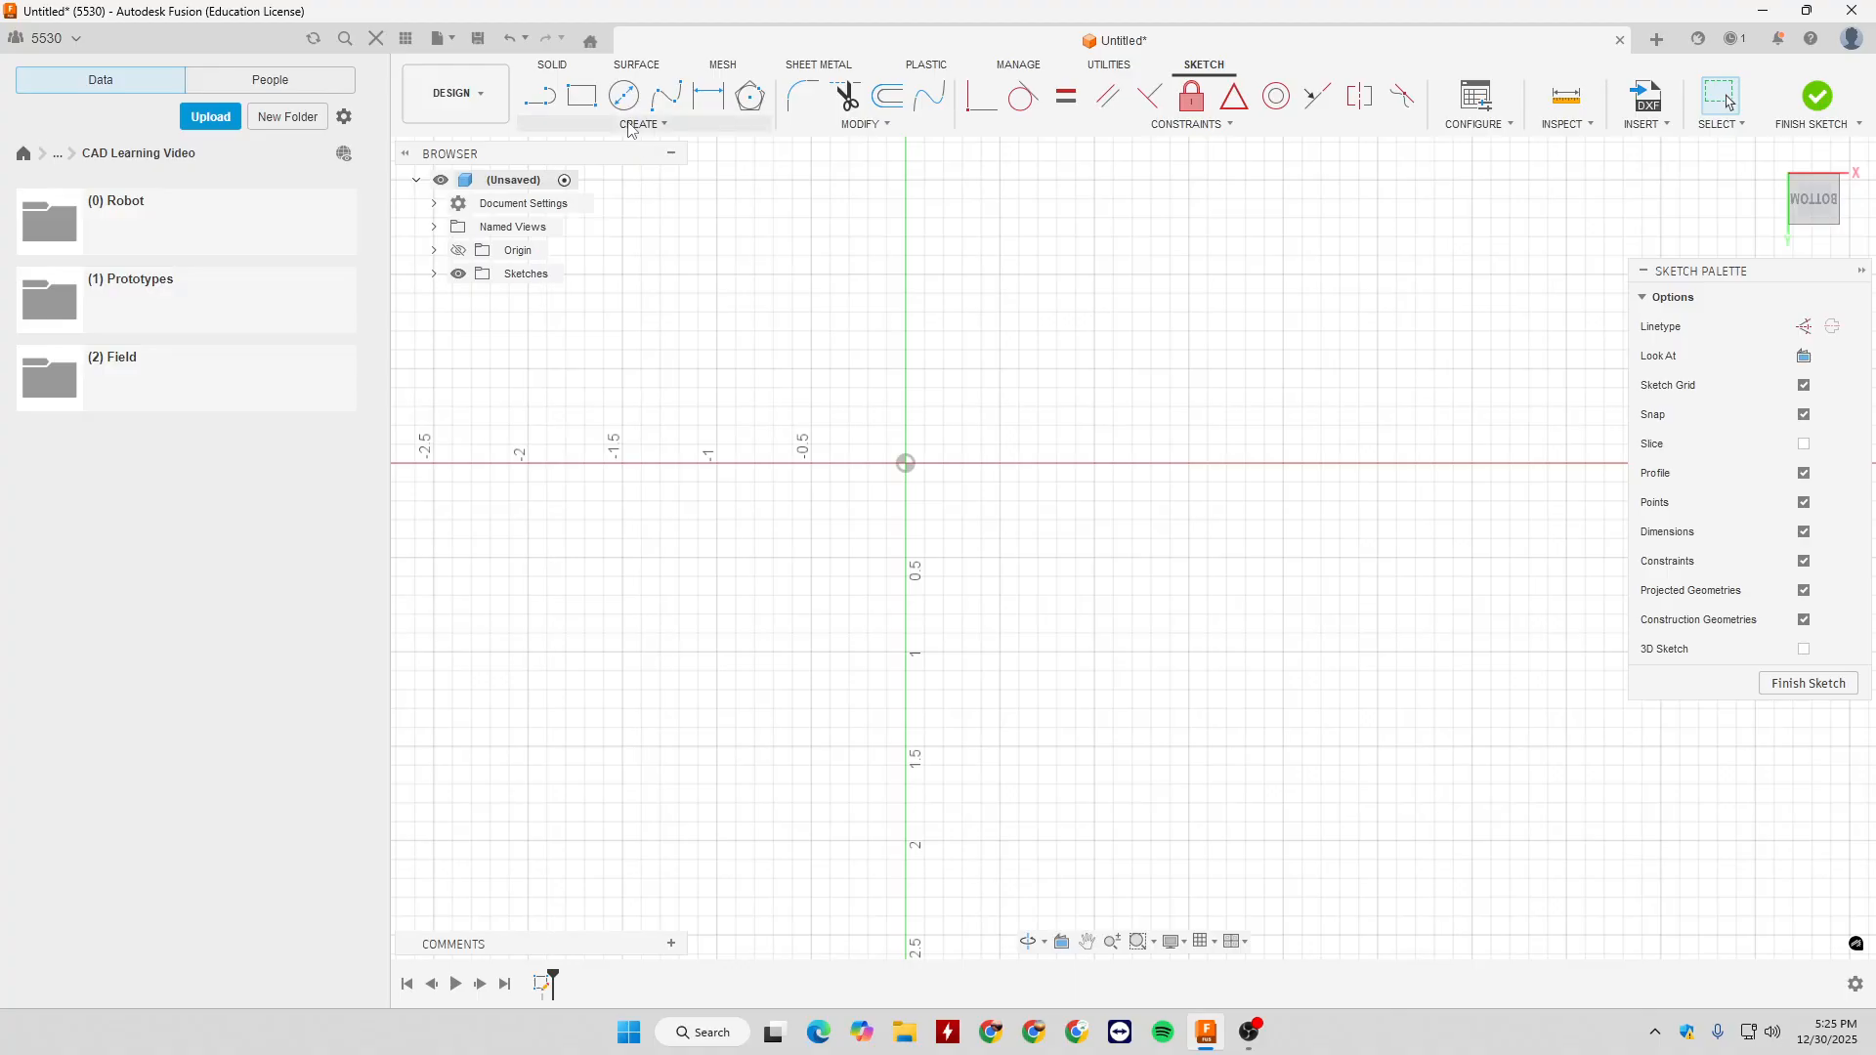
- Draw a Center Point Arc Slot around the origin with a 1 in radius, a 90° sweep and a 0.5 in width
{"action": "left_click", "coordinate": [643, 124]}
{"action": "mouse_move", "coordinate": [625, 264]}
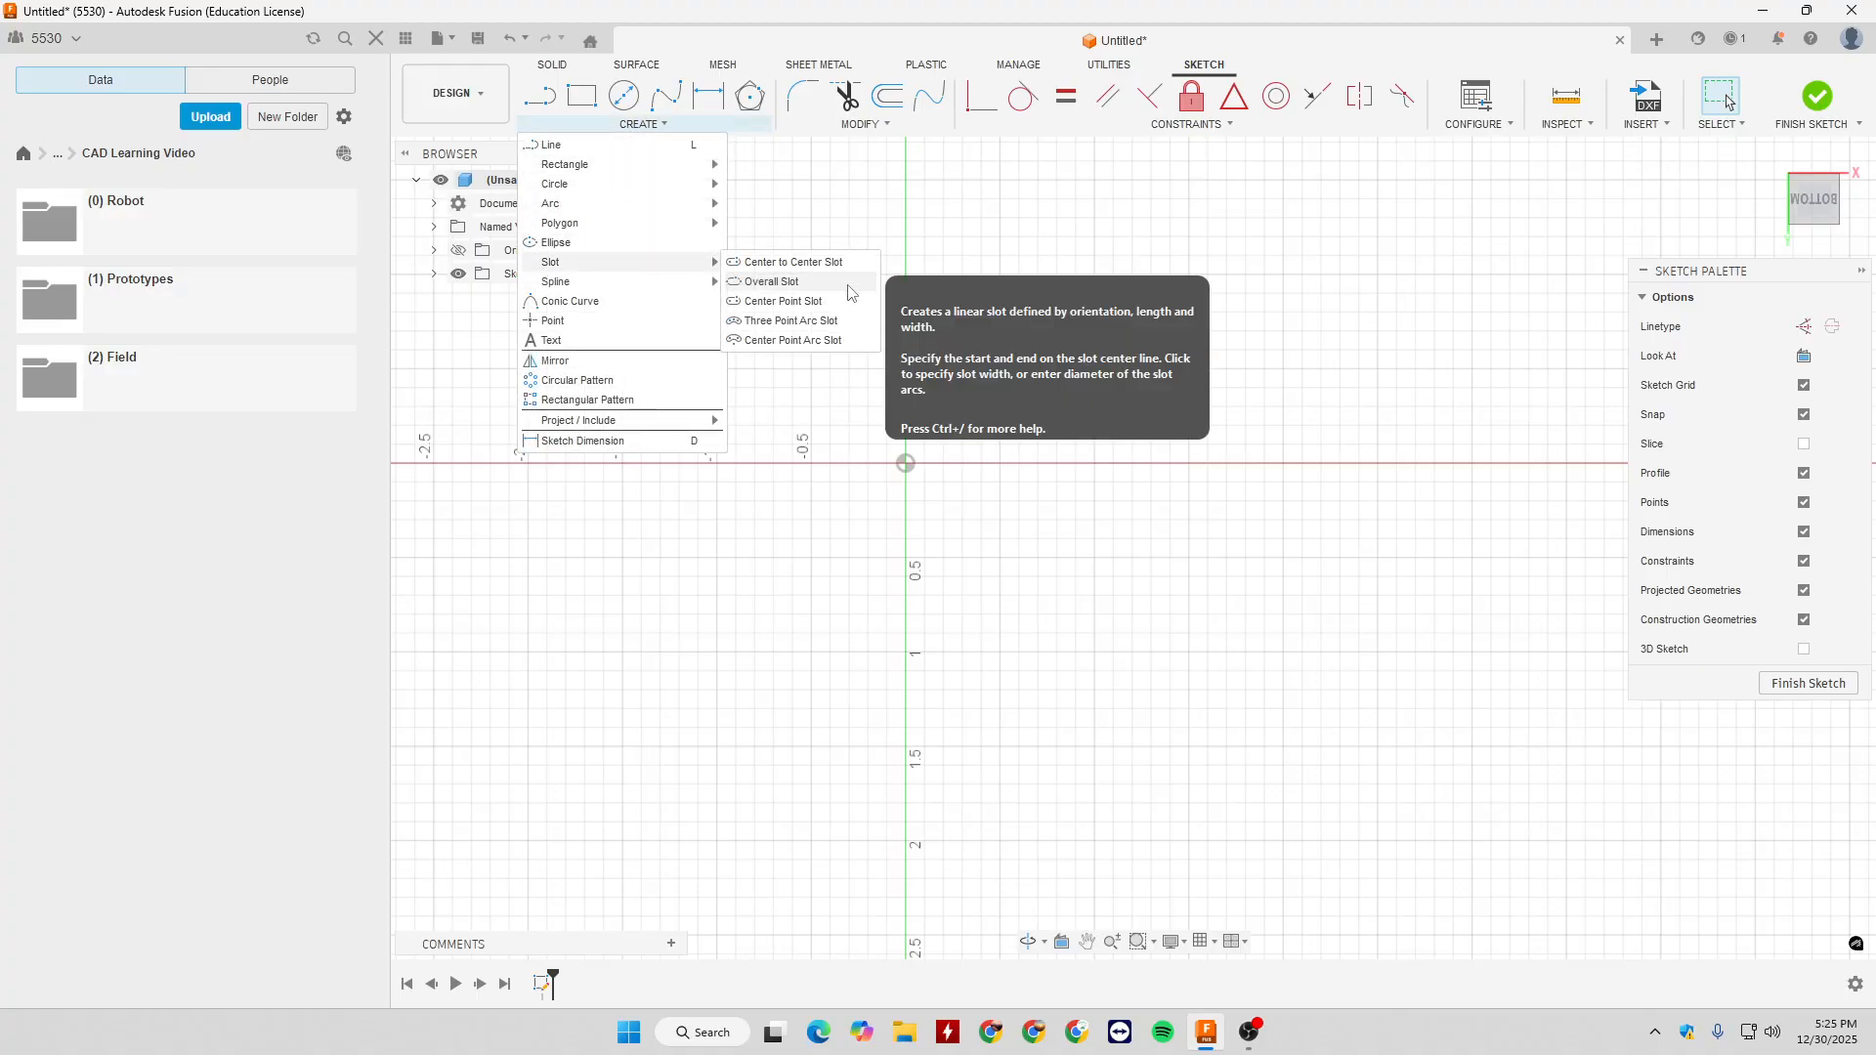
{"action": "left_click", "coordinate": [808, 342]}
{"action": "left_click", "coordinate": [906, 463]}
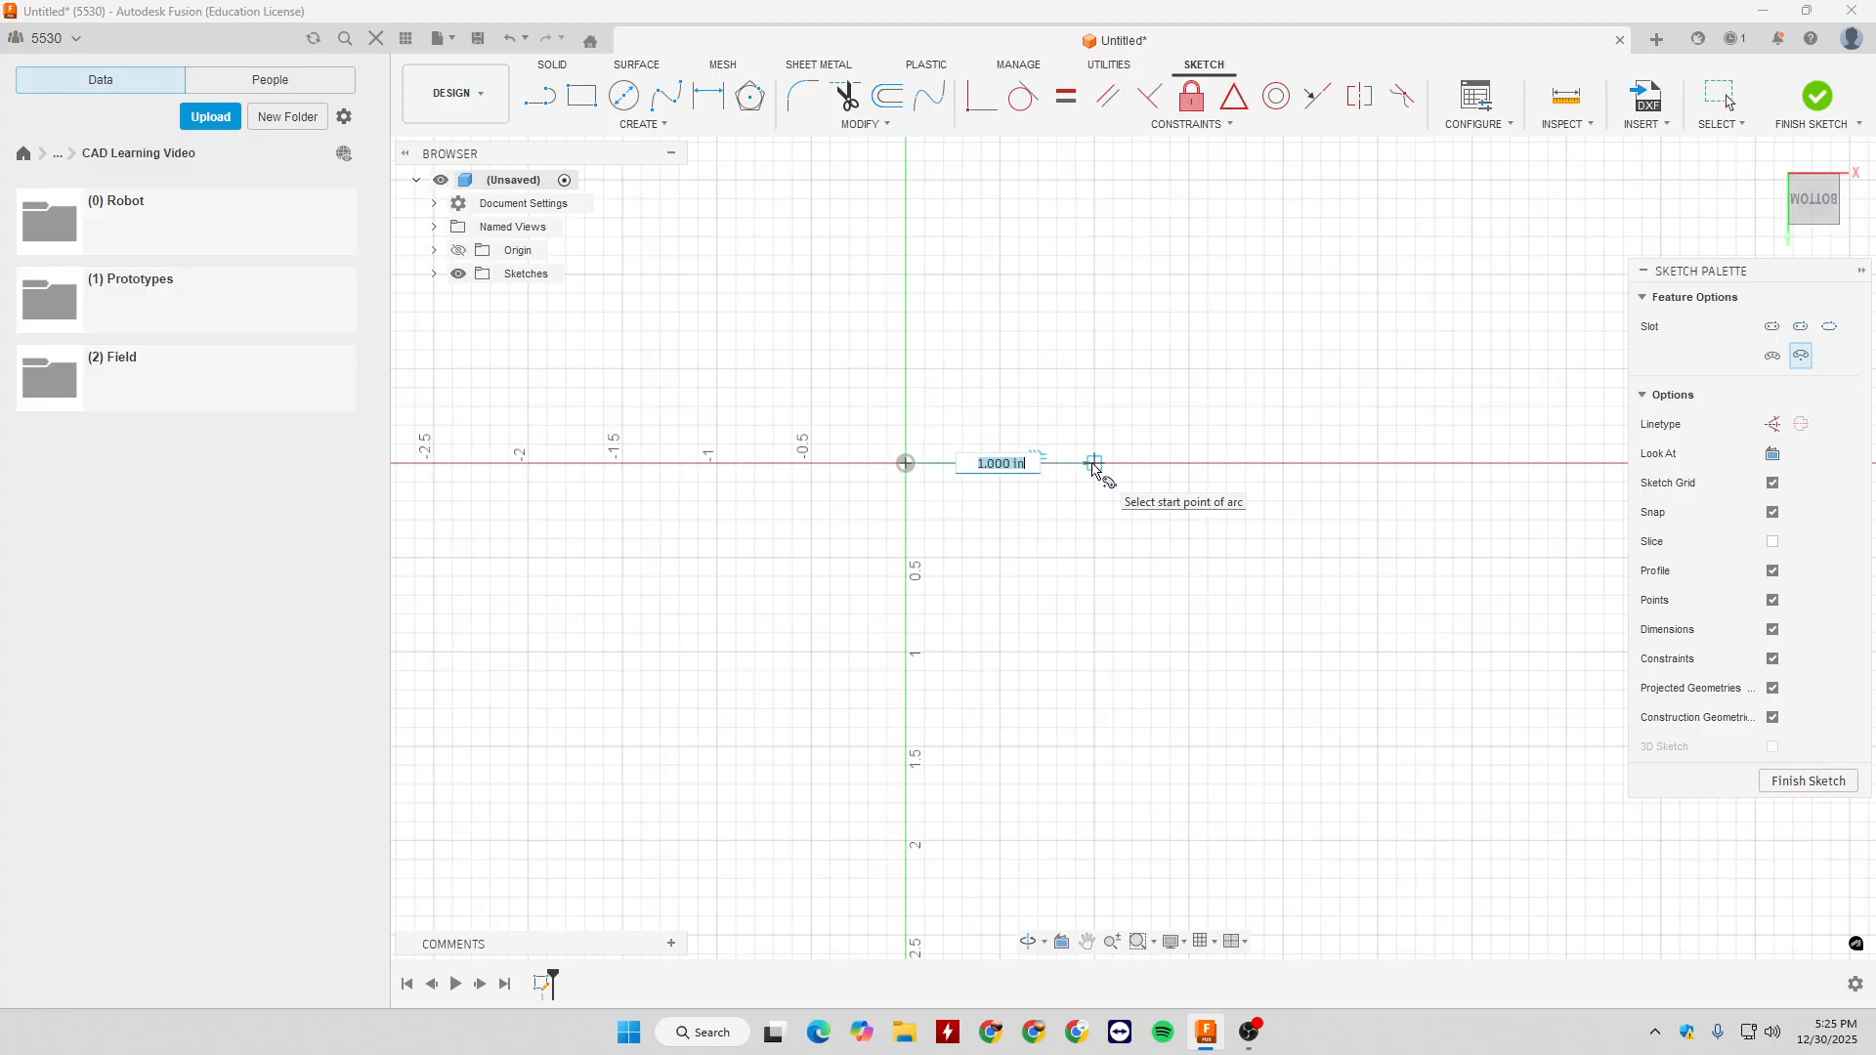
{"action": "left_click", "coordinate": [1094, 463]}
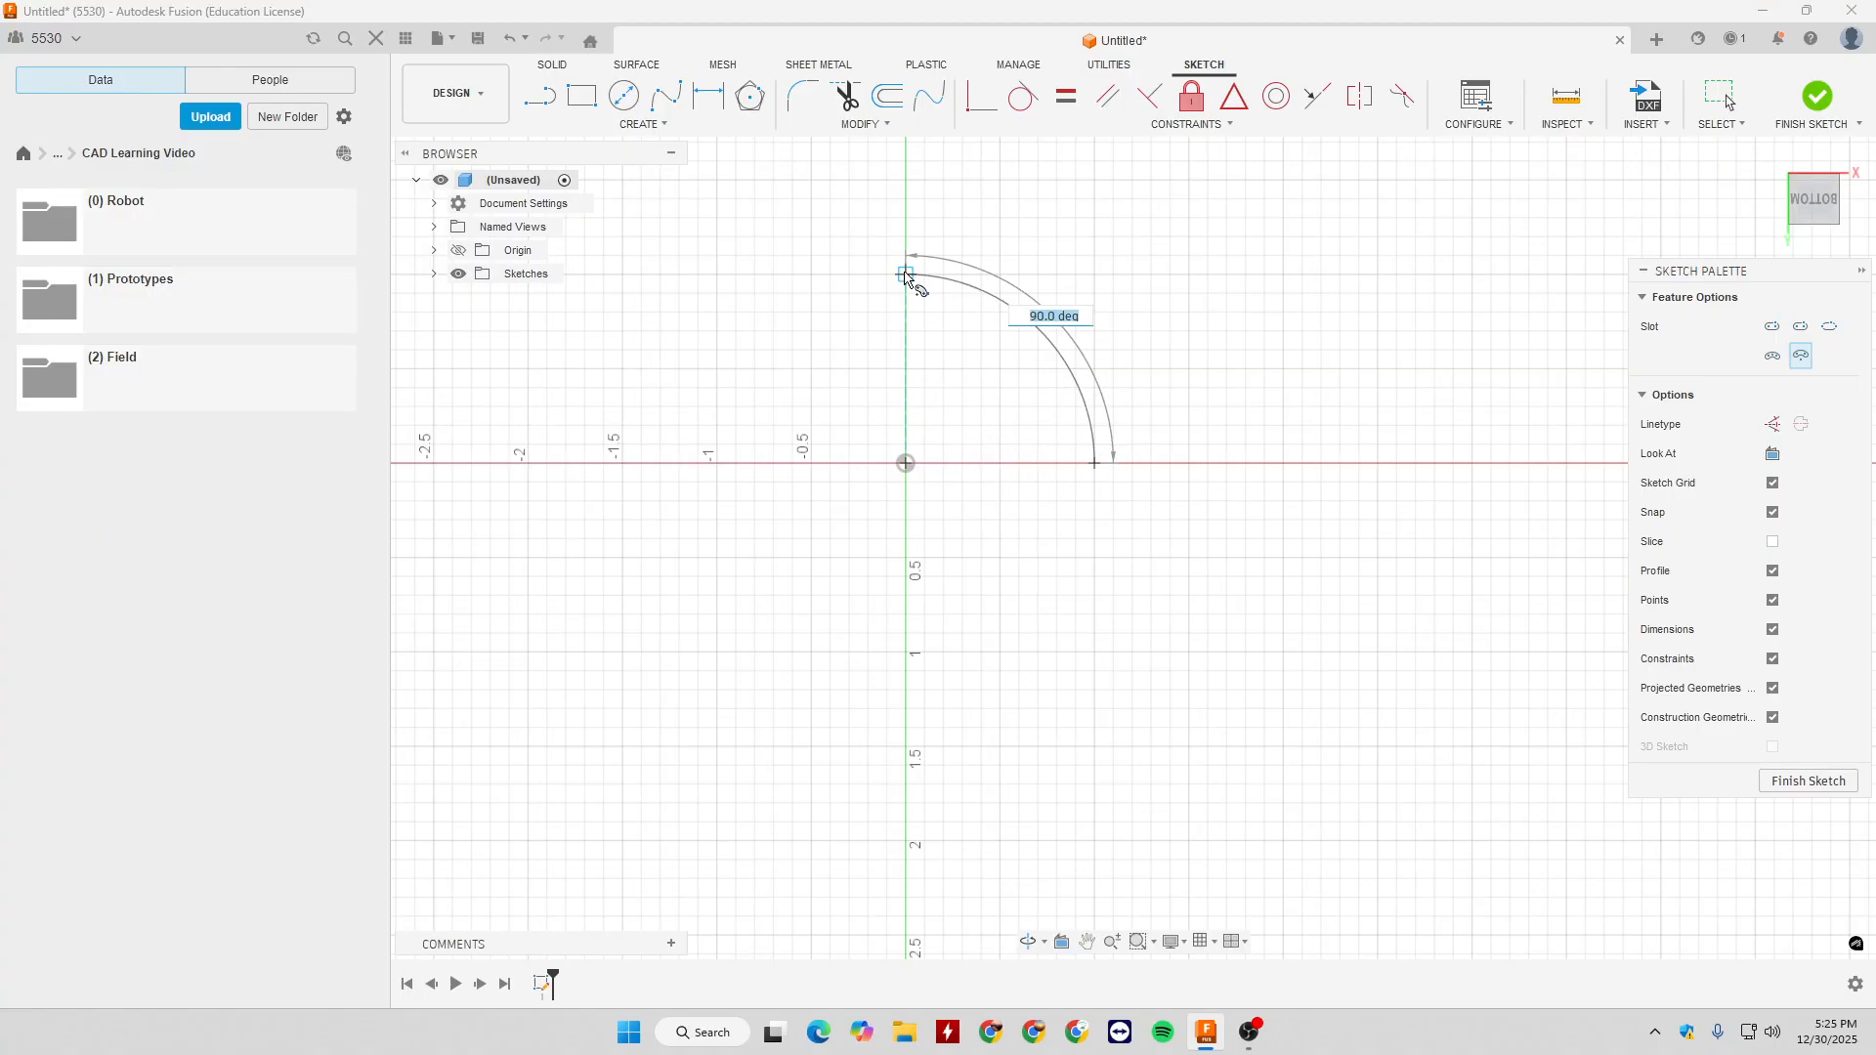
{"action": "left_click", "coordinate": [906, 276]}
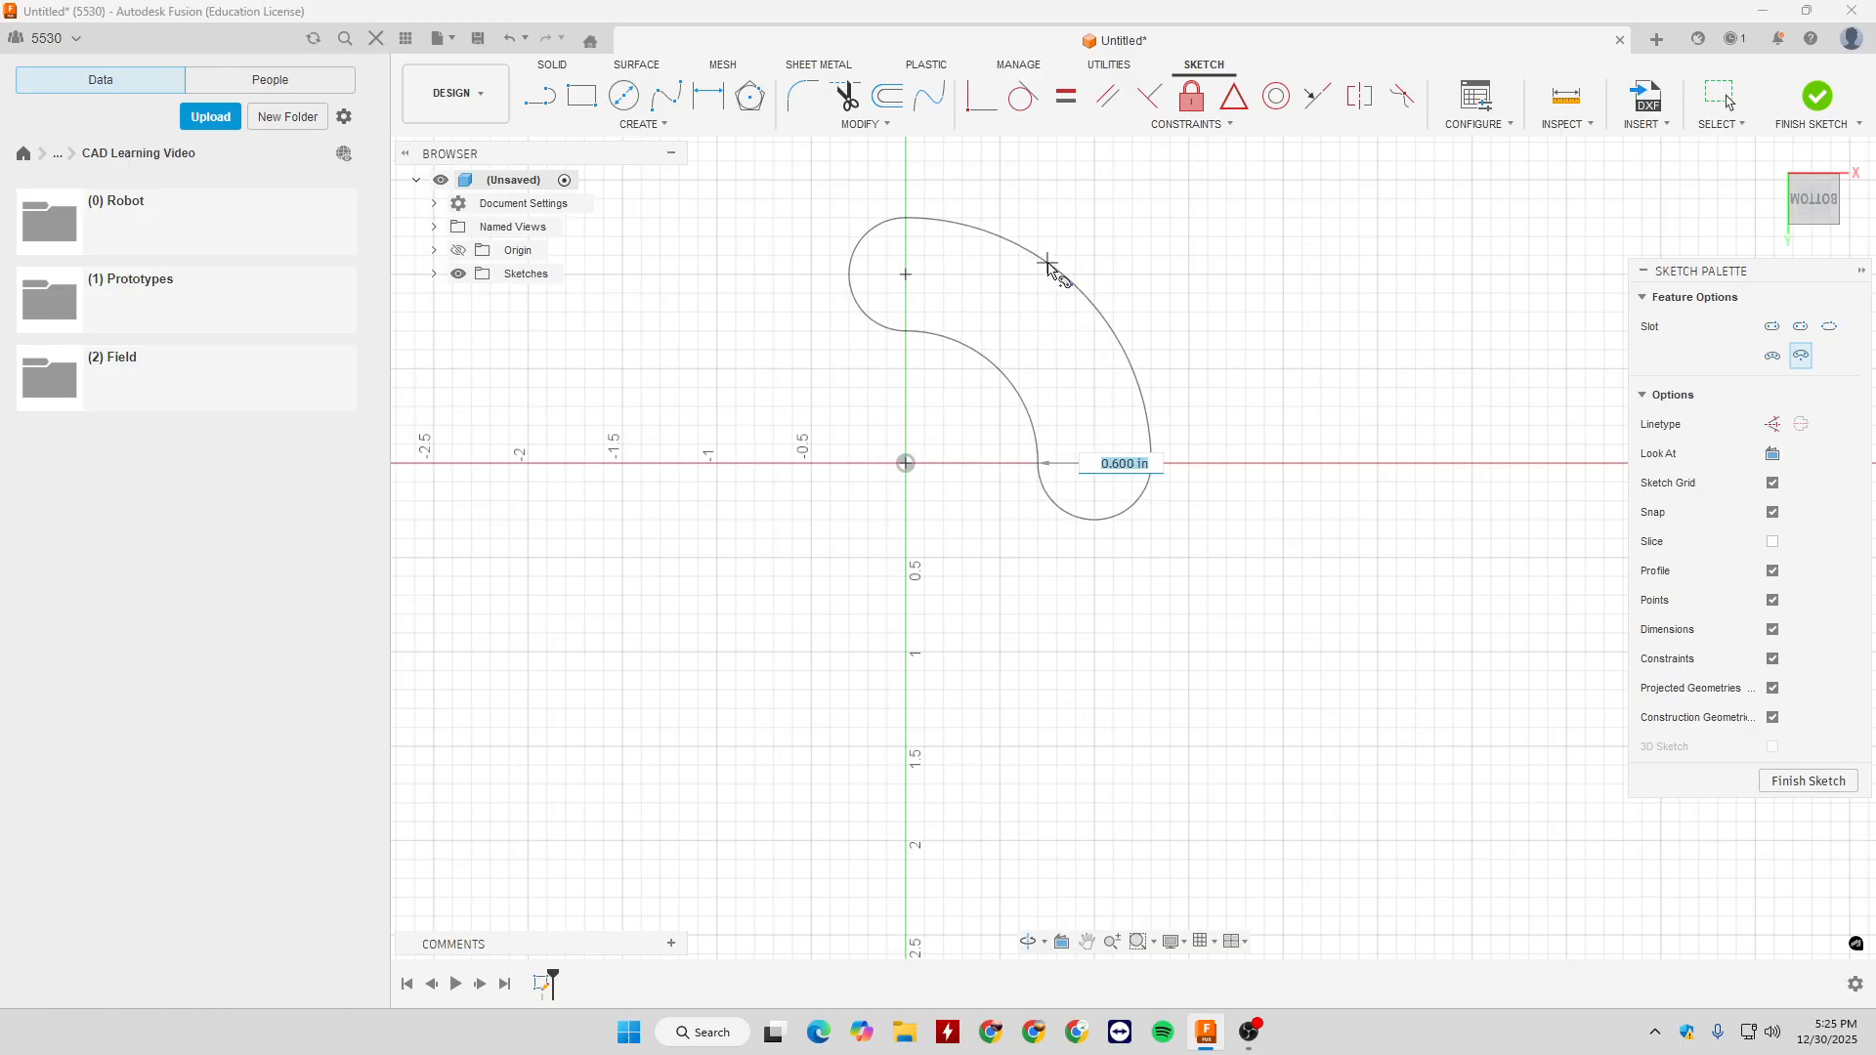
{"action": "key", "text": "Tab"}
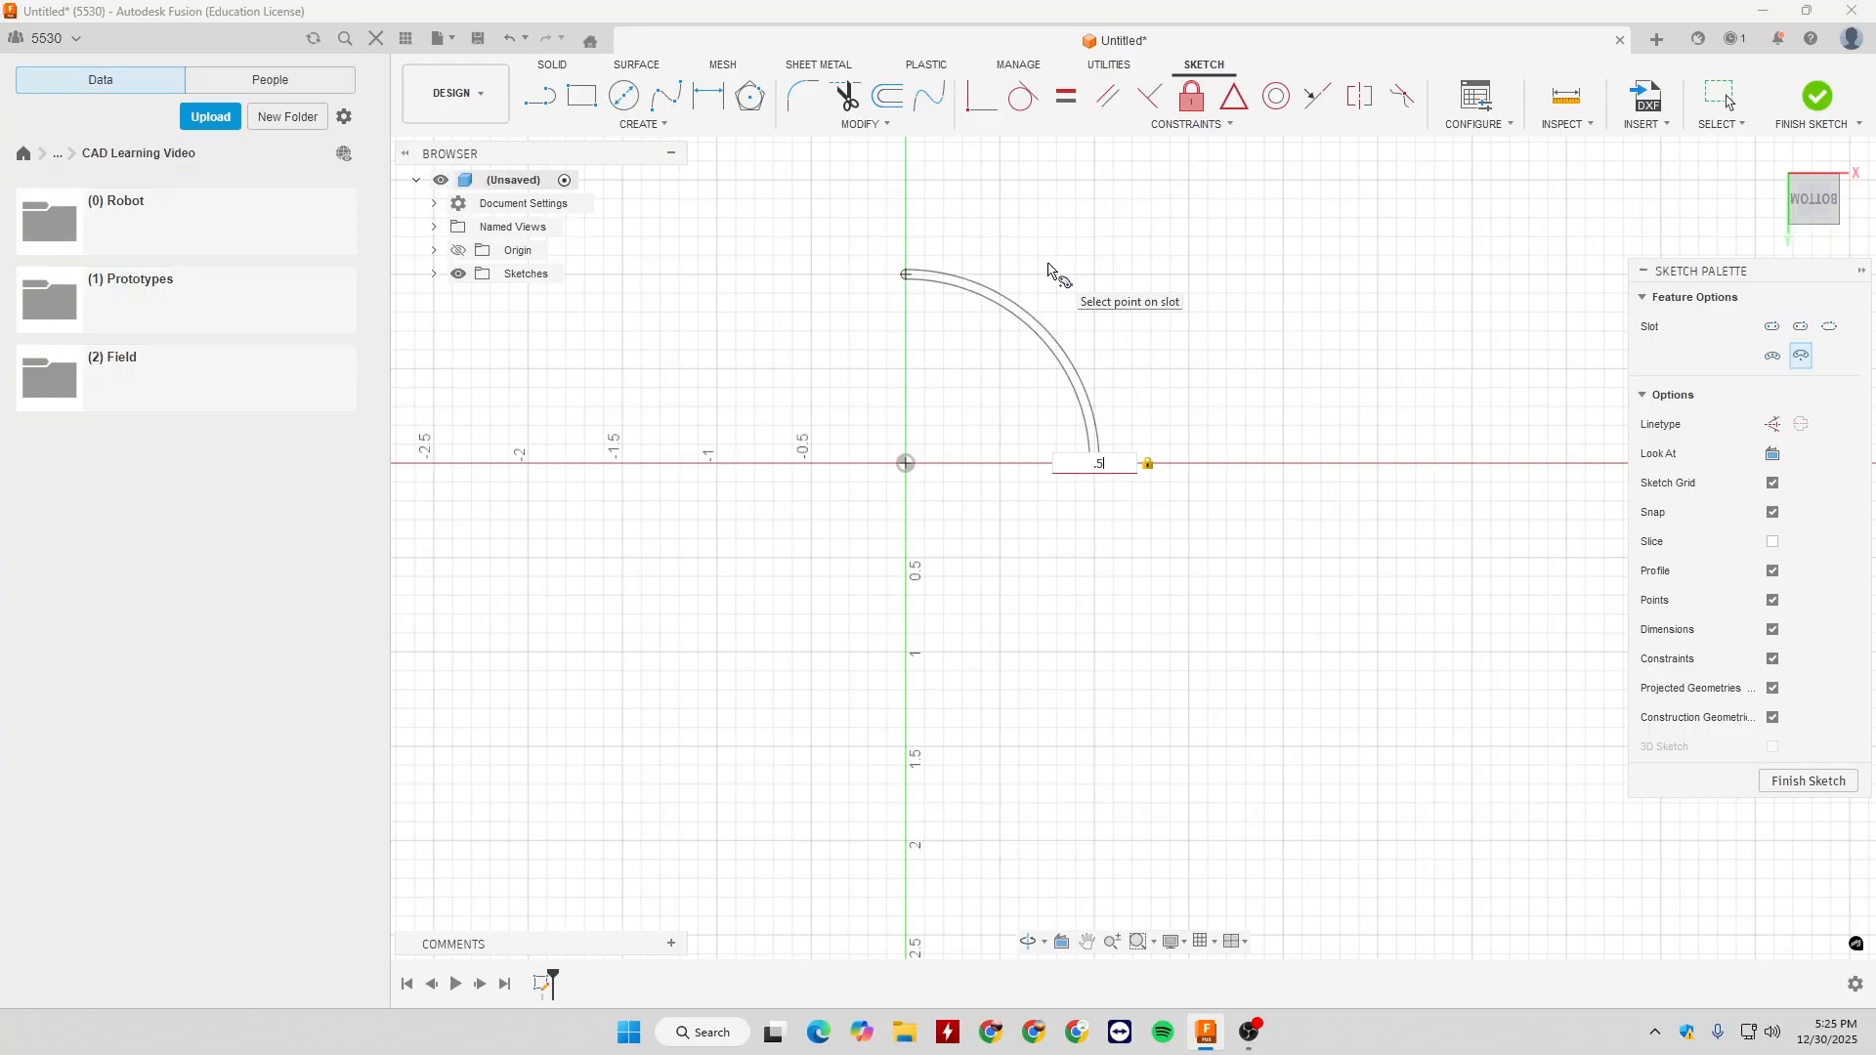
{"action": "key", "text": "Return"}
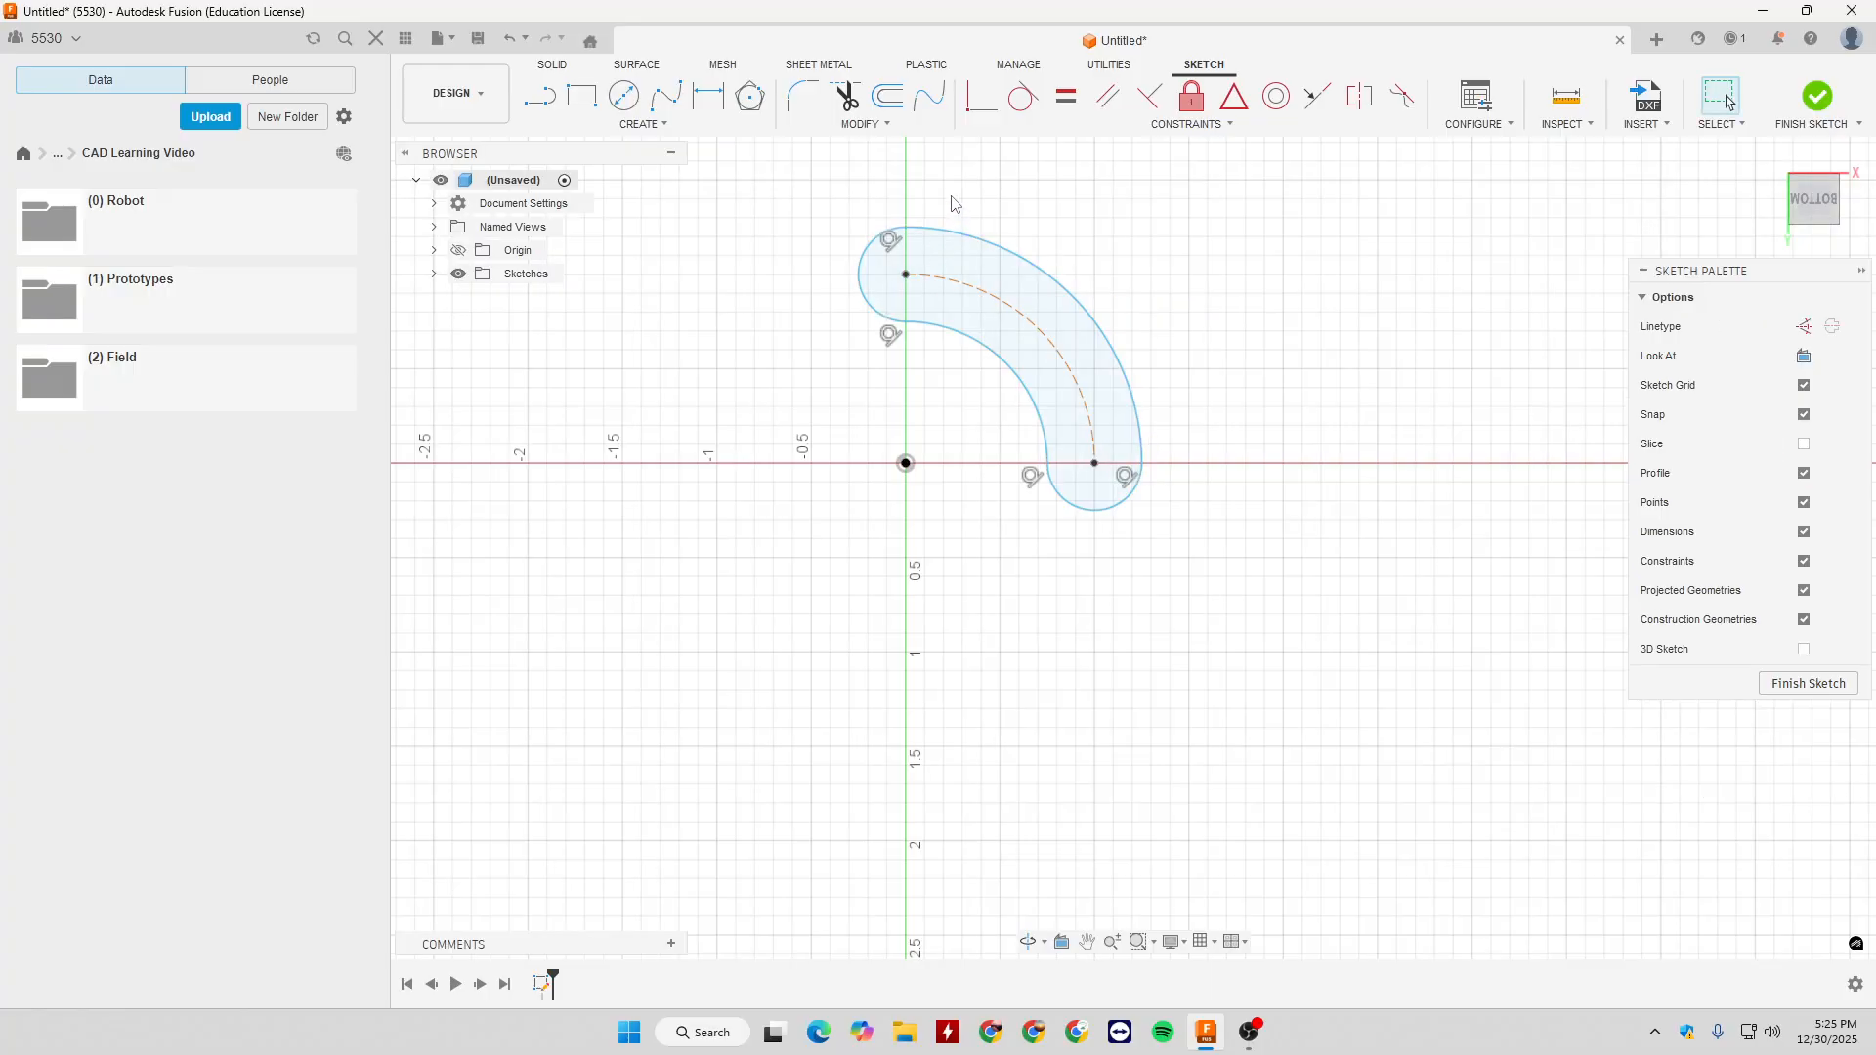
- Delete the centre point arc slot, and draw a four-point Fit Point Spline above the horizontal axis that rises, dips and rises again
{"action": "left_click_drag", "start_coordinate": [839, 226], "coordinate": [1227, 682]}
{"action": "key", "text": "Delete"}
{"action": "left_click", "coordinate": [645, 124]}
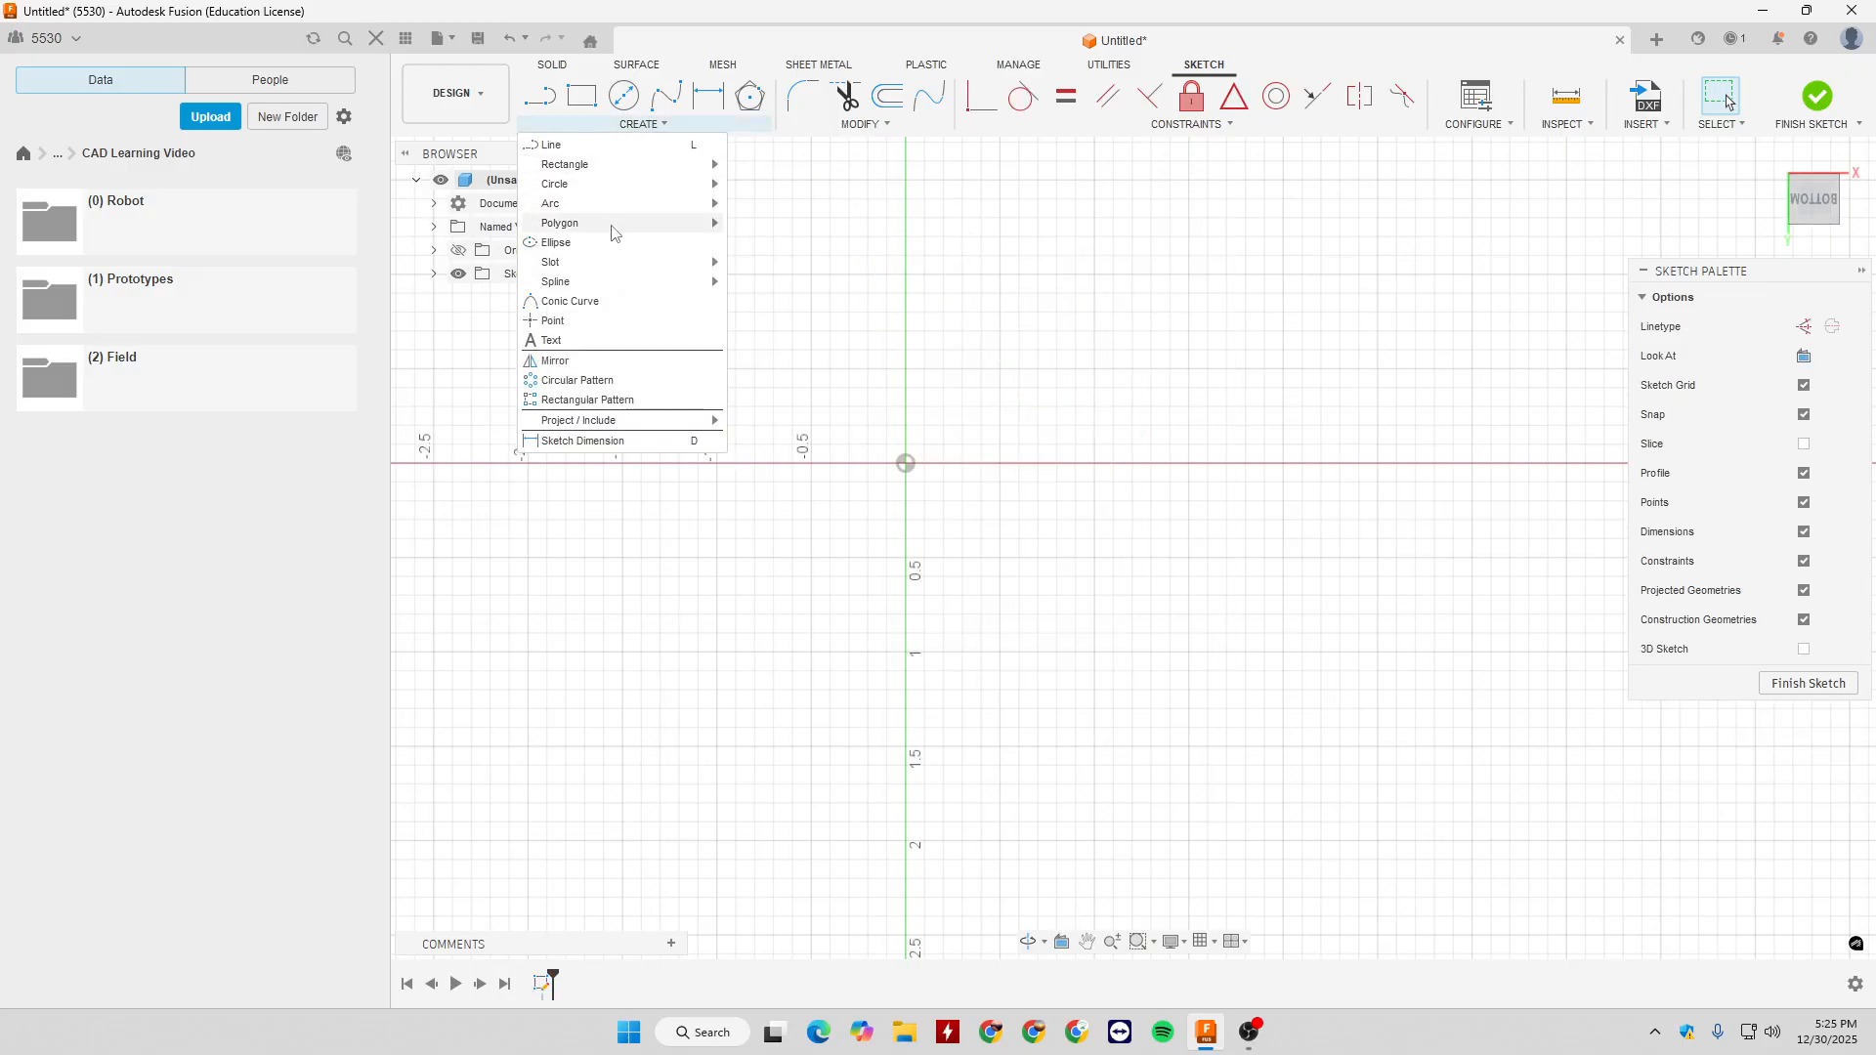
{"action": "mouse_move", "coordinate": [617, 288]}
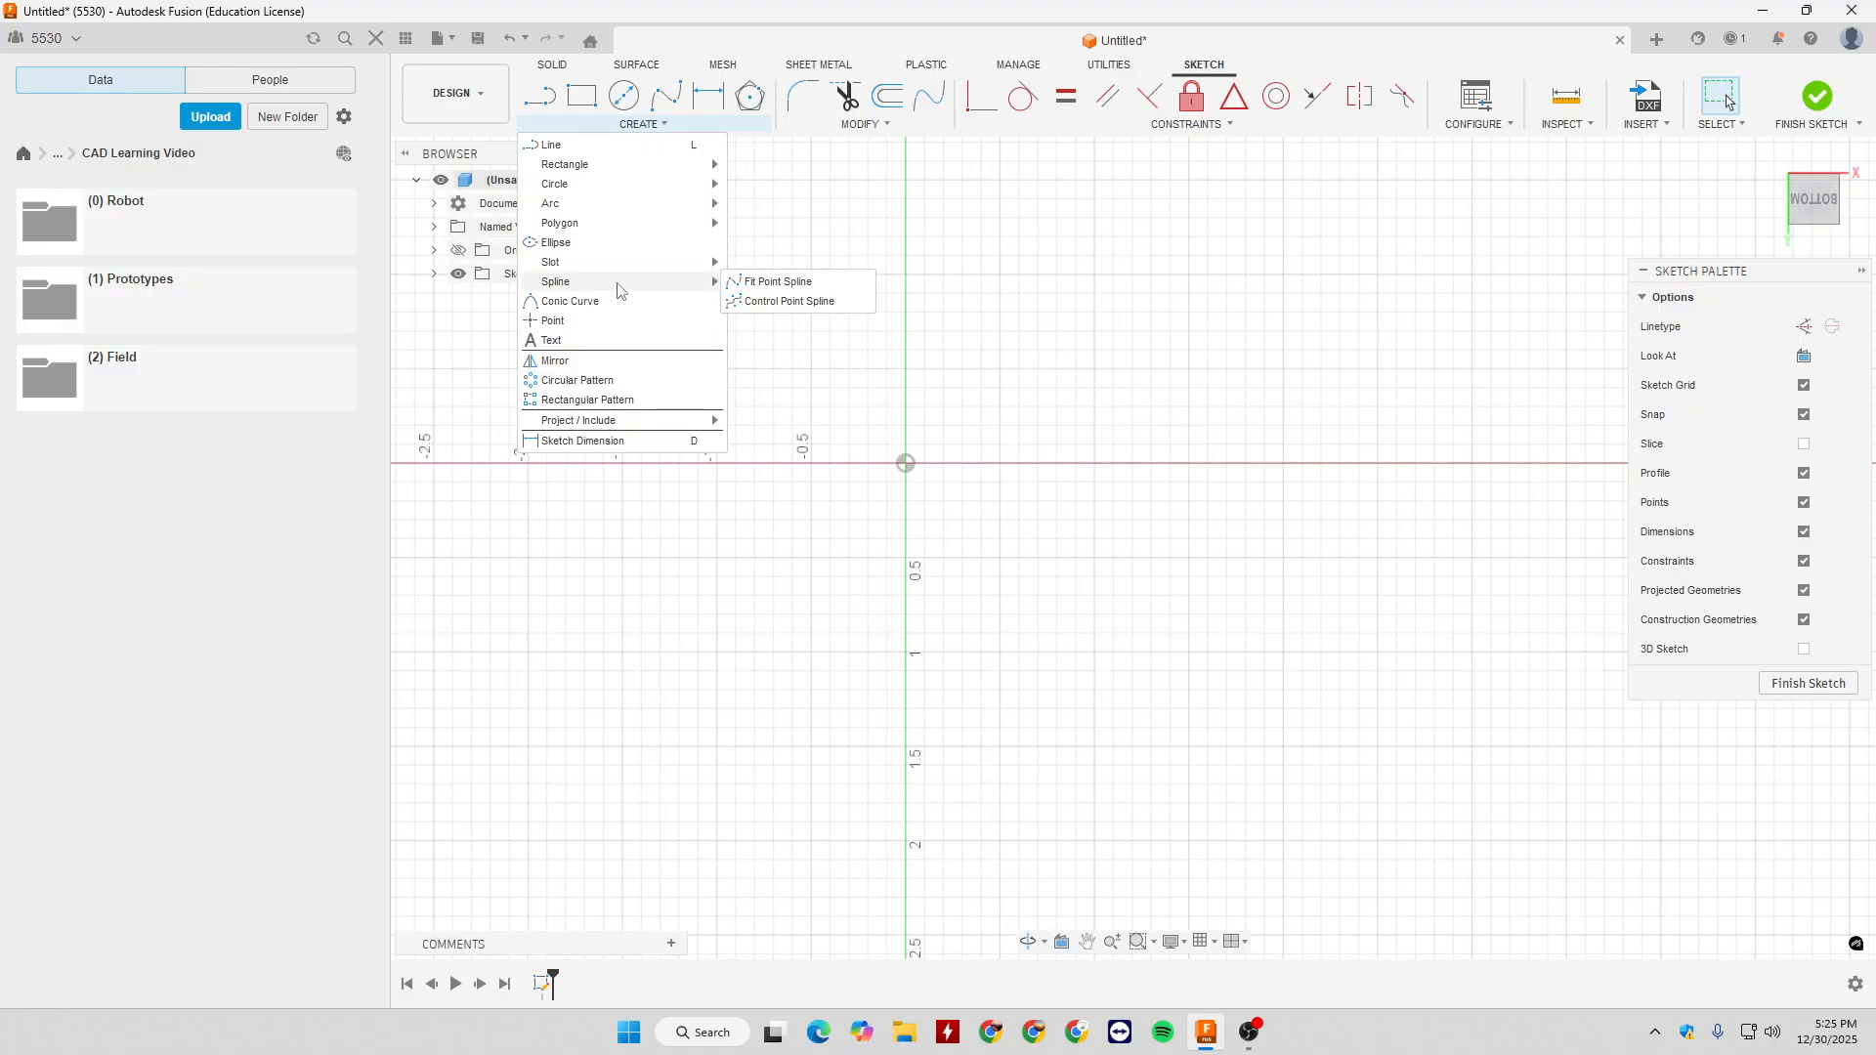
{"action": "left_click", "coordinate": [779, 282]}
{"action": "left_click", "coordinate": [794, 445]}
{"action": "left_click", "coordinate": [925, 274]}
{"action": "left_click", "coordinate": [1151, 425]}
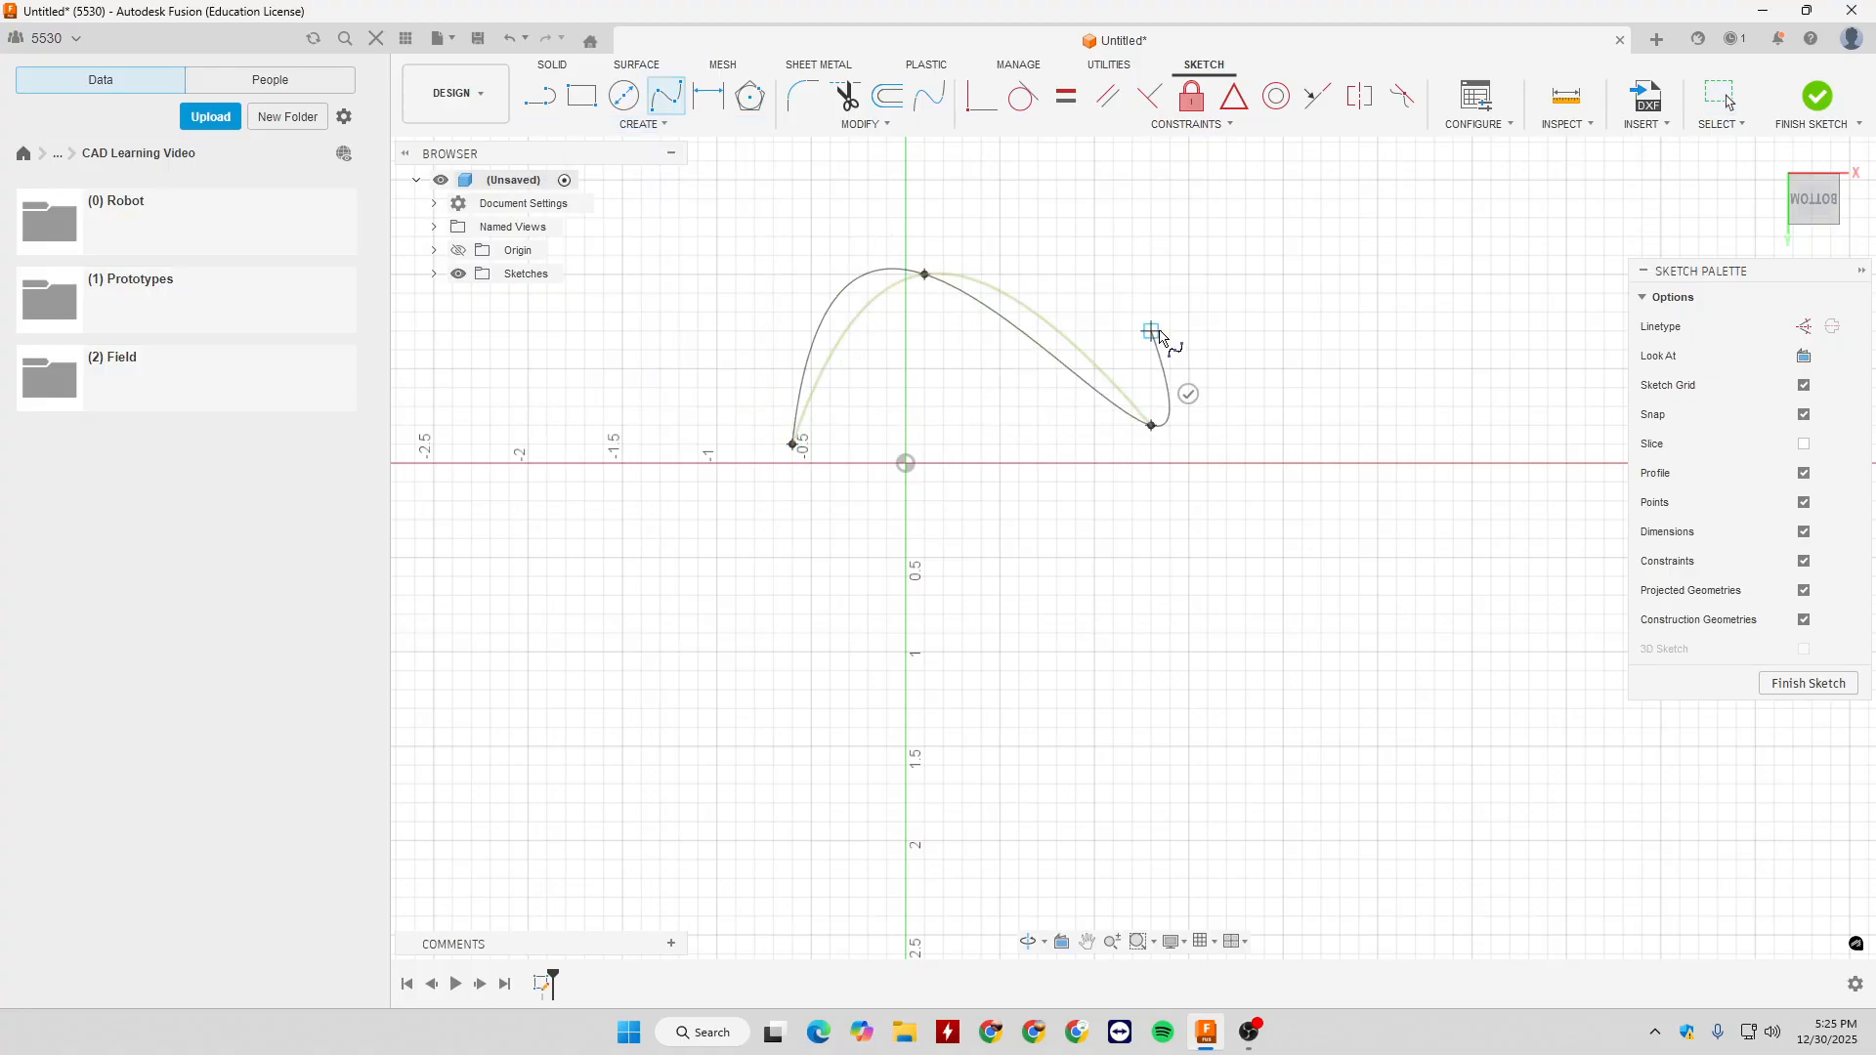
{"action": "left_click", "coordinate": [1245, 312]}
{"action": "left_click", "coordinate": [1198, 305]}
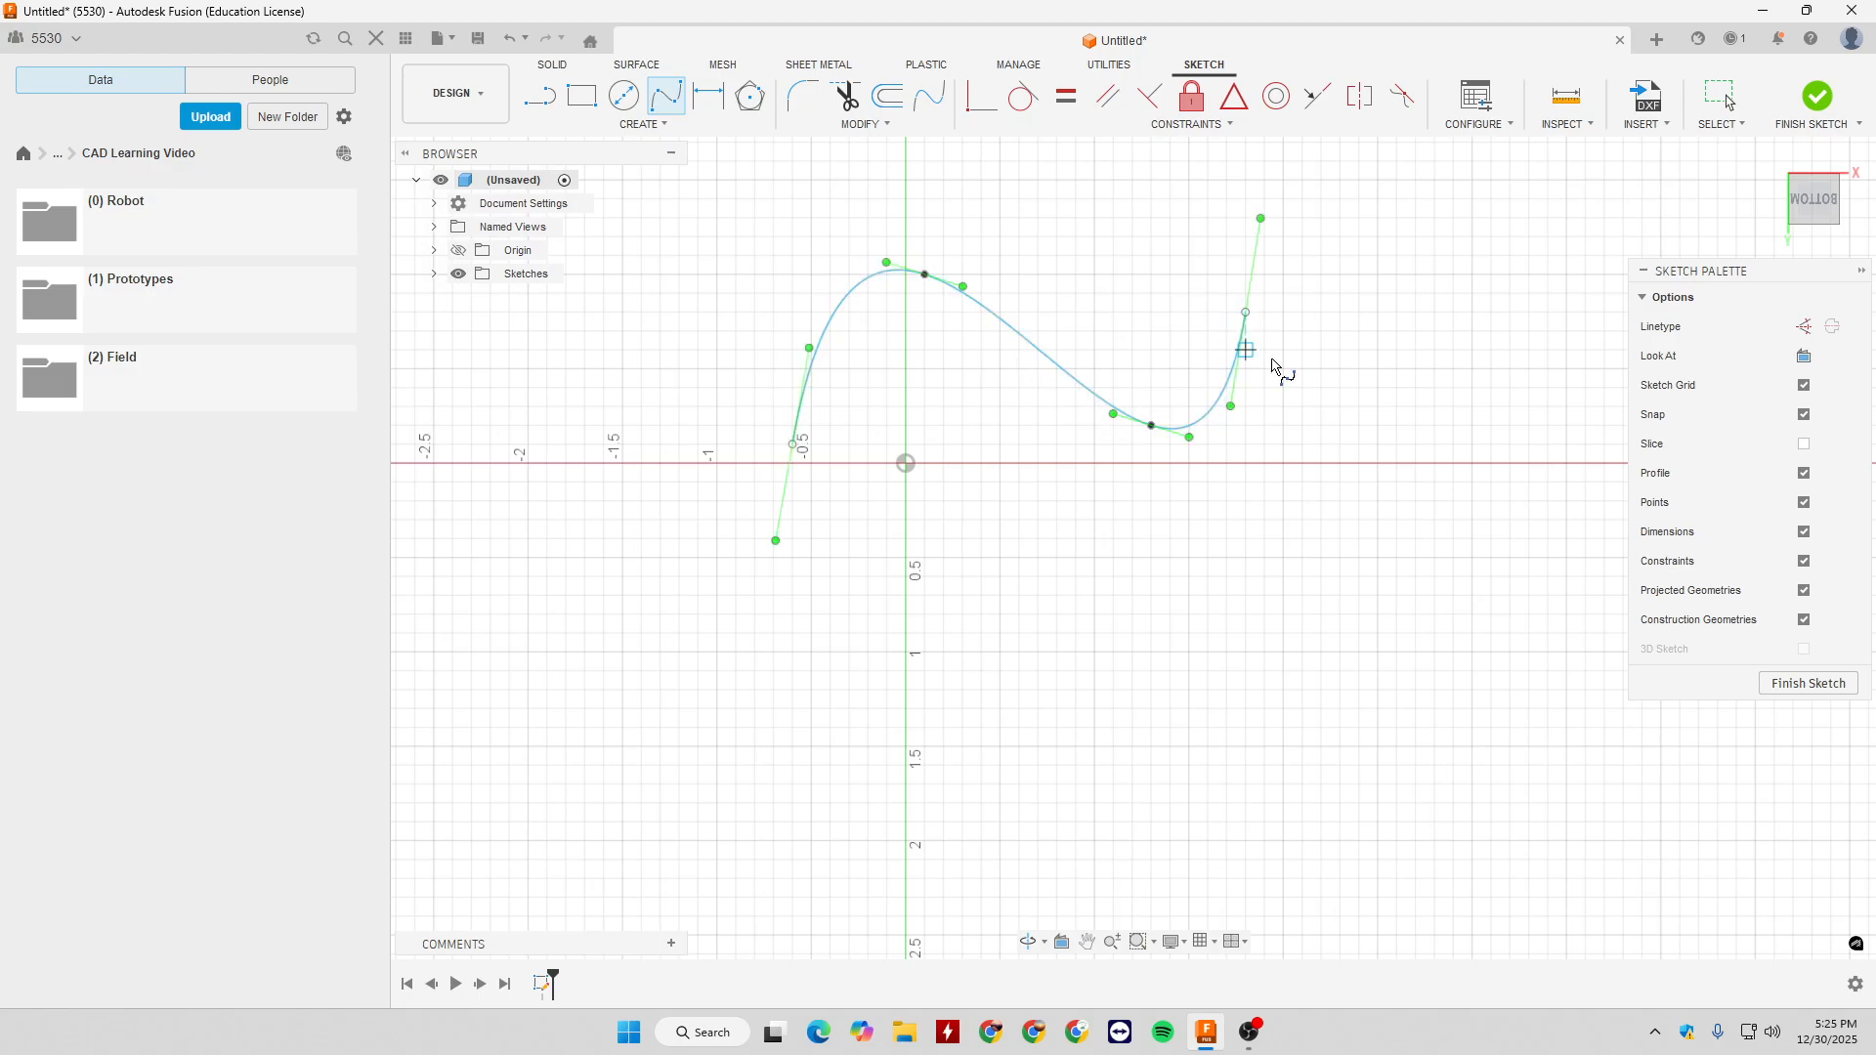
{"action": "key", "text": "Escape"}
- Reshape the spline by moving its second fit point to about X 0.3, Y -0.8 in and its third to about X 0.9, Y -0.2 in
{"action": "left_click_drag", "start_coordinate": [885, 265], "coordinate": [990, 342]}
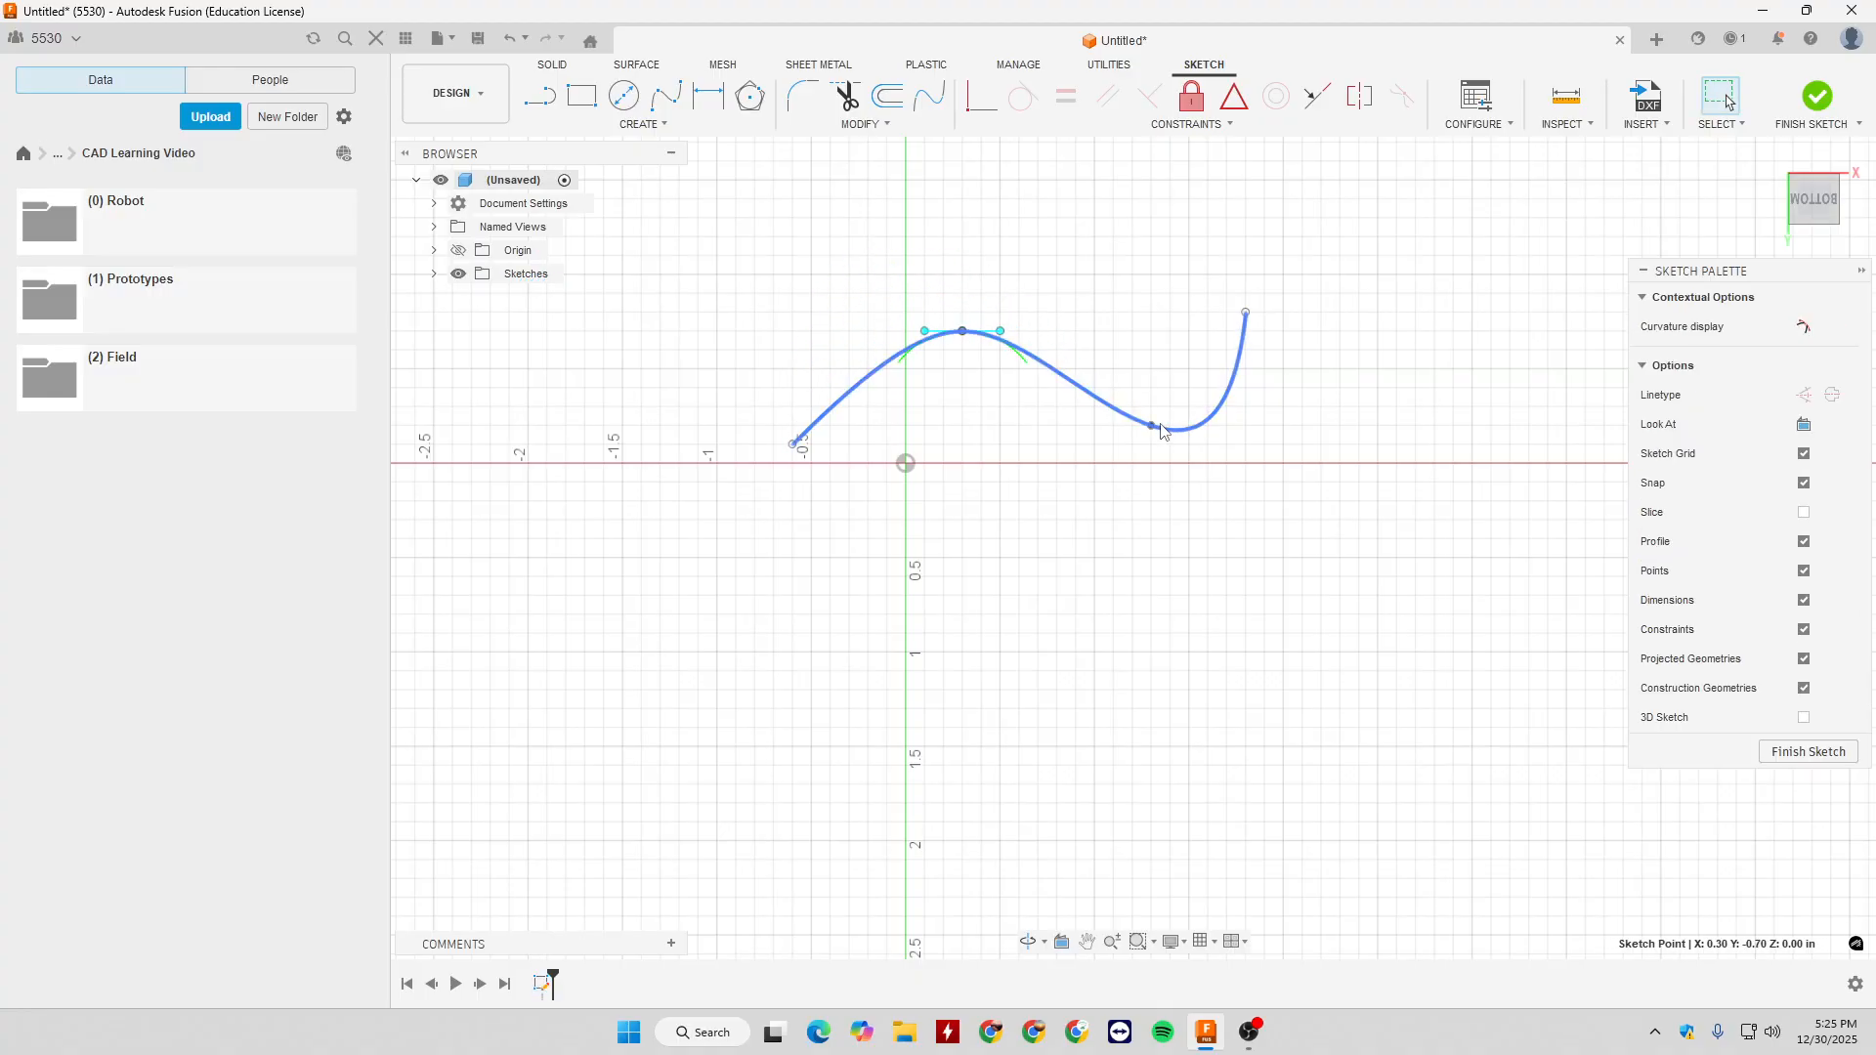
{"action": "left_click_drag", "start_coordinate": [1153, 430], "coordinate": [1131, 446]}
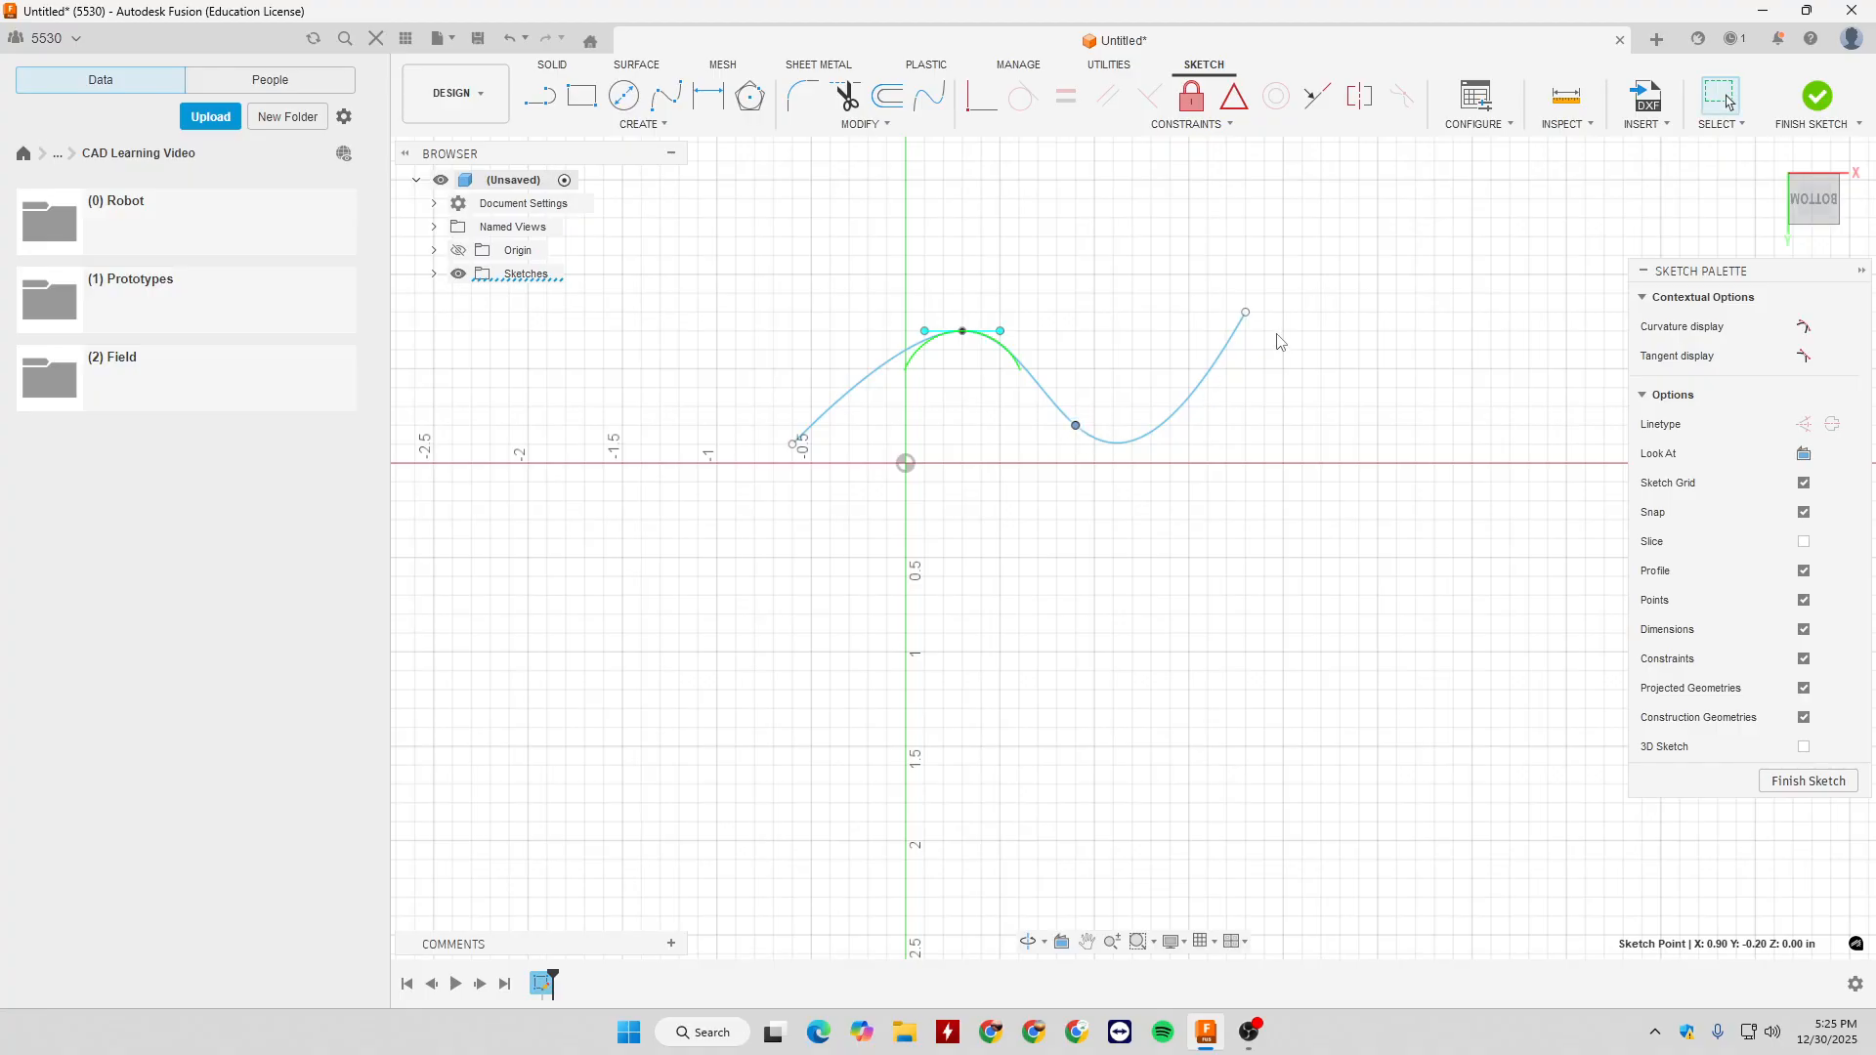
{"action": "mouse_move", "coordinate": [993, 339]}
{"action": "left_mouse_down"}
{"action": "mouse_move", "coordinate": [1016, 329]}
{"action": "mouse_move", "coordinate": [1034, 349]}
{"action": "mouse_move", "coordinate": [926, 333]}
{"action": "mouse_move", "coordinate": [964, 313]}
{"action": "left_mouse_up"}
{"action": "left_click", "coordinate": [1373, 418]}
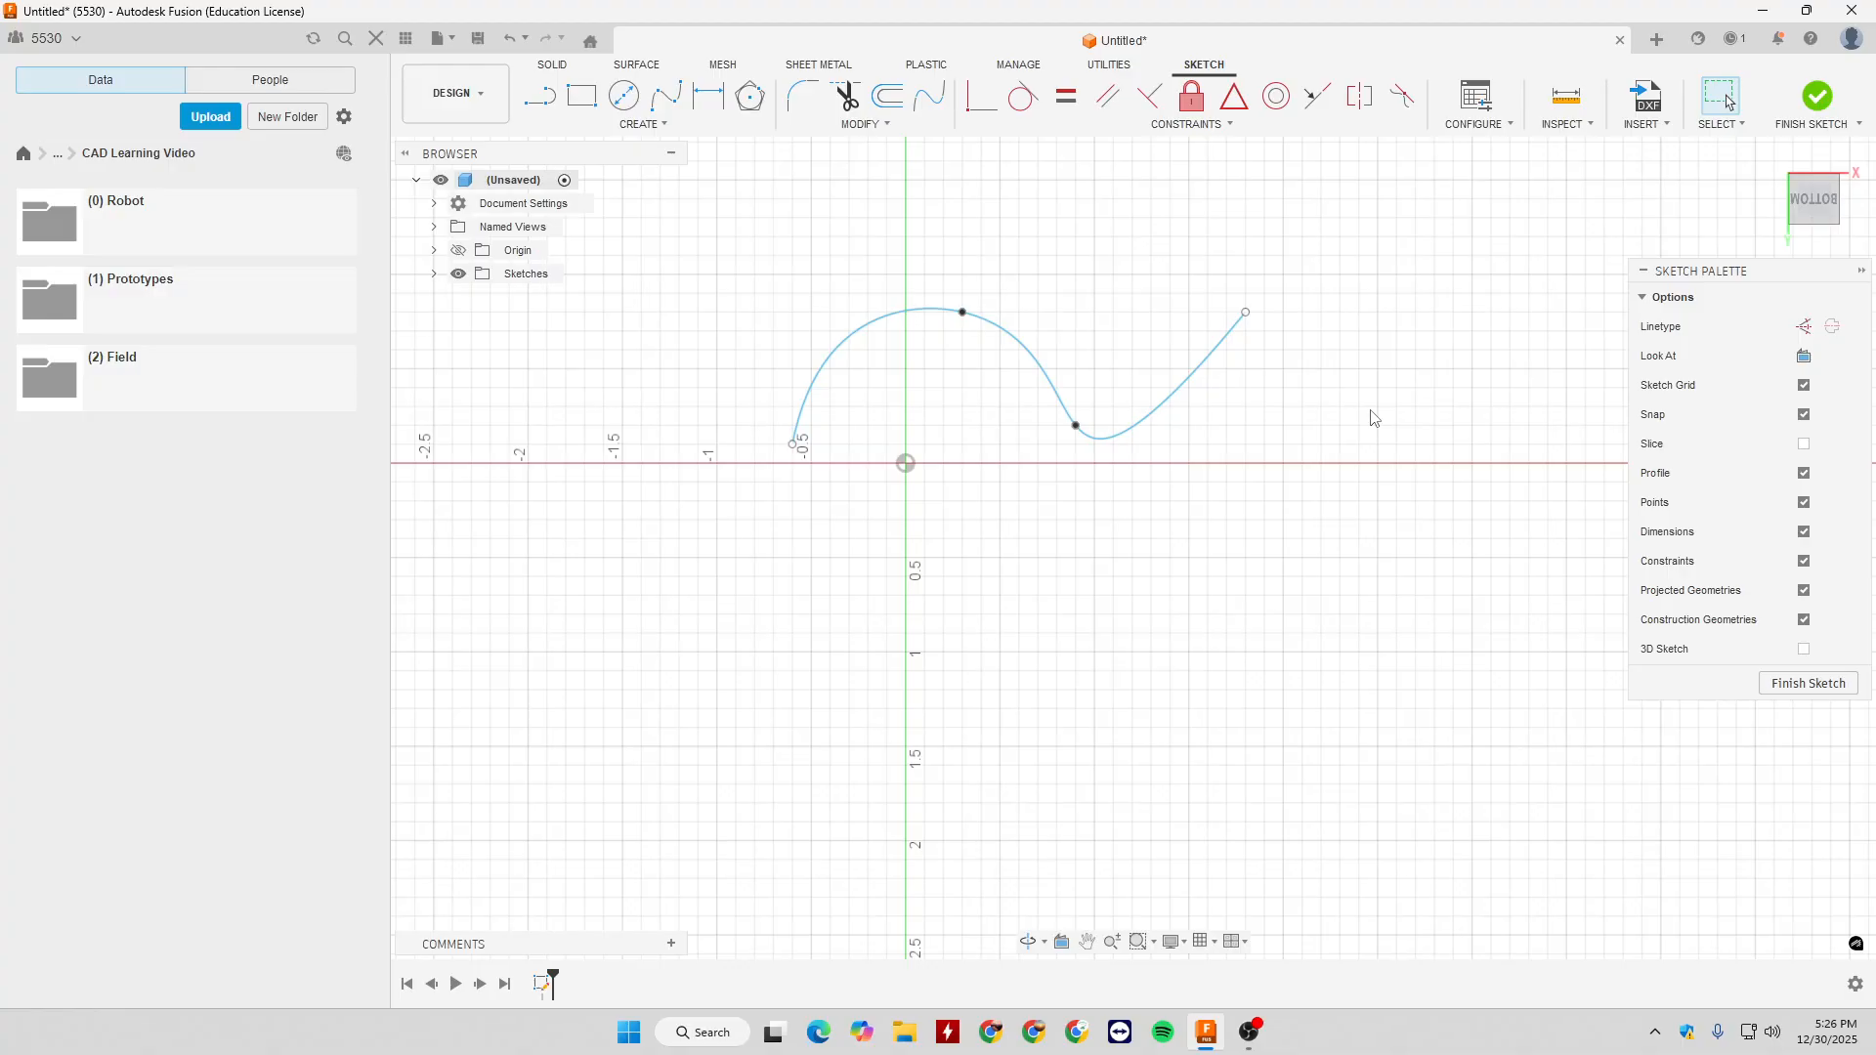
- Delete the fit point spline, and draw a Control Point Spline with five zigzagging control points right of the vertical axis
{"action": "left_click_drag", "start_coordinate": [662, 259], "coordinate": [1356, 513]}
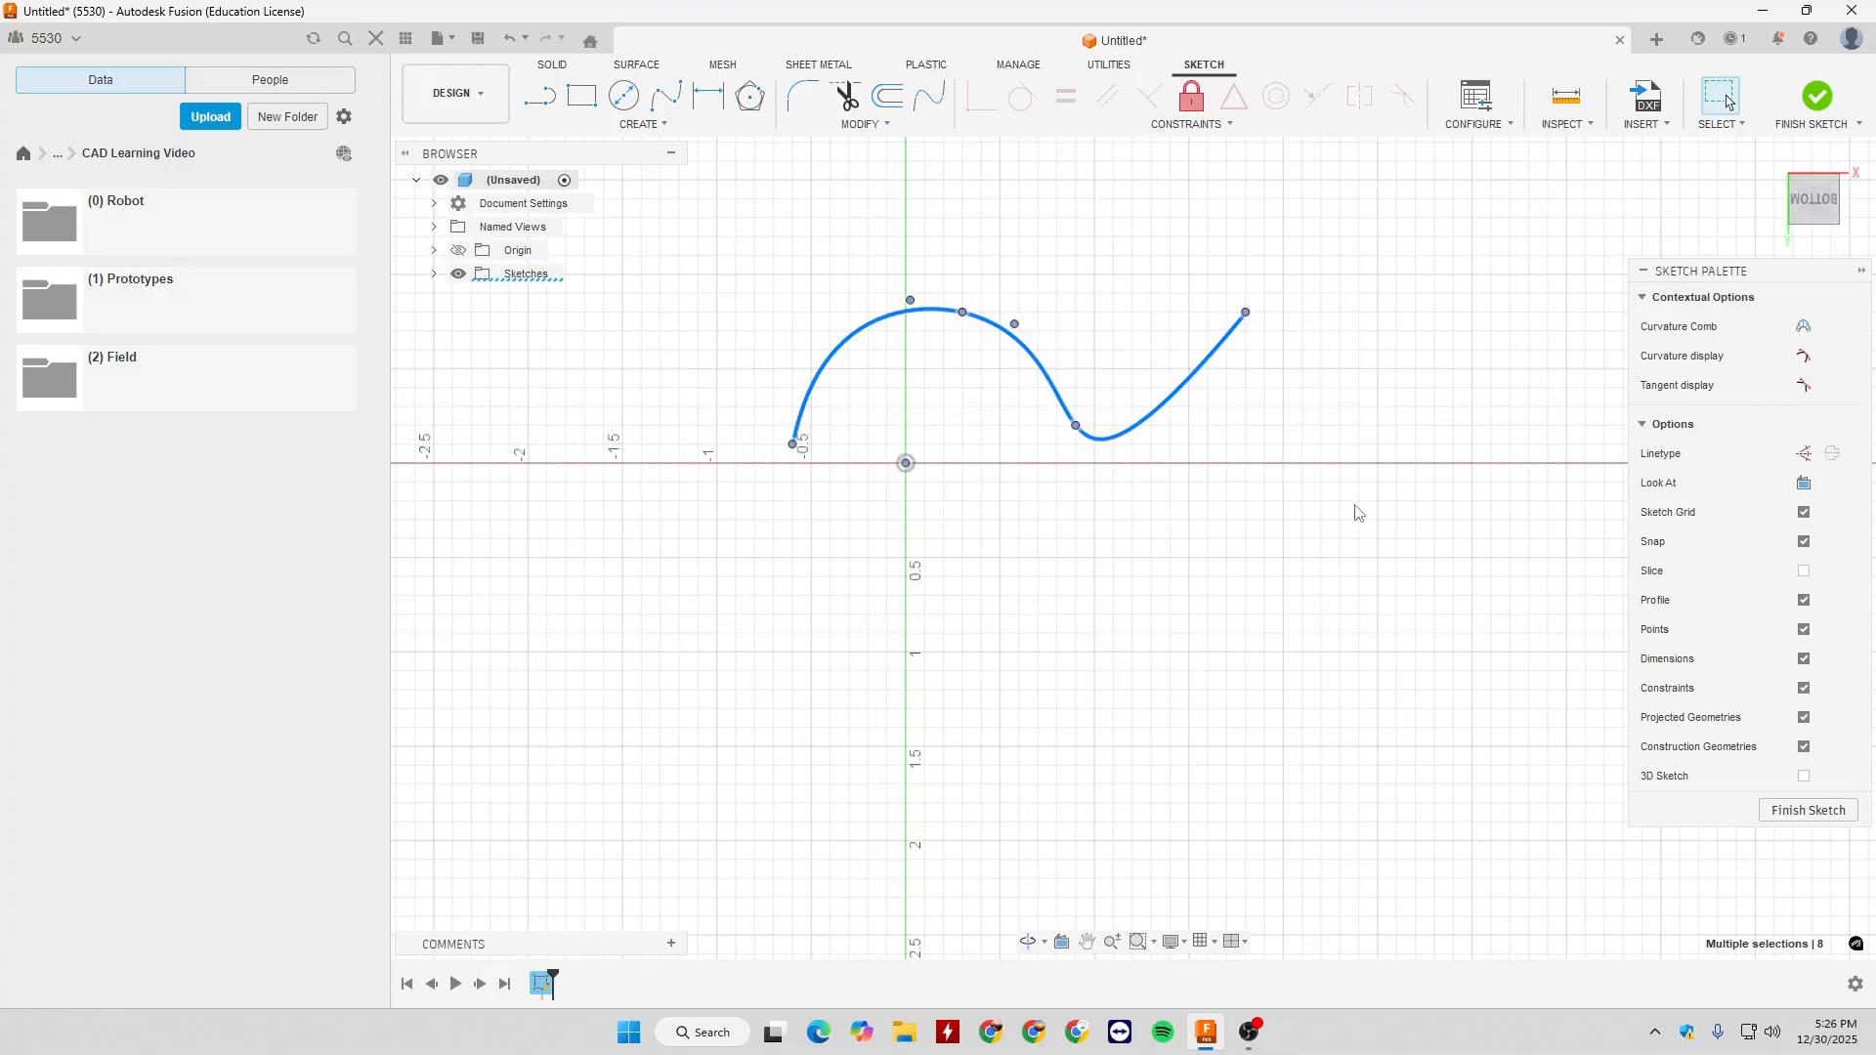
{"action": "key", "text": "Delete"}
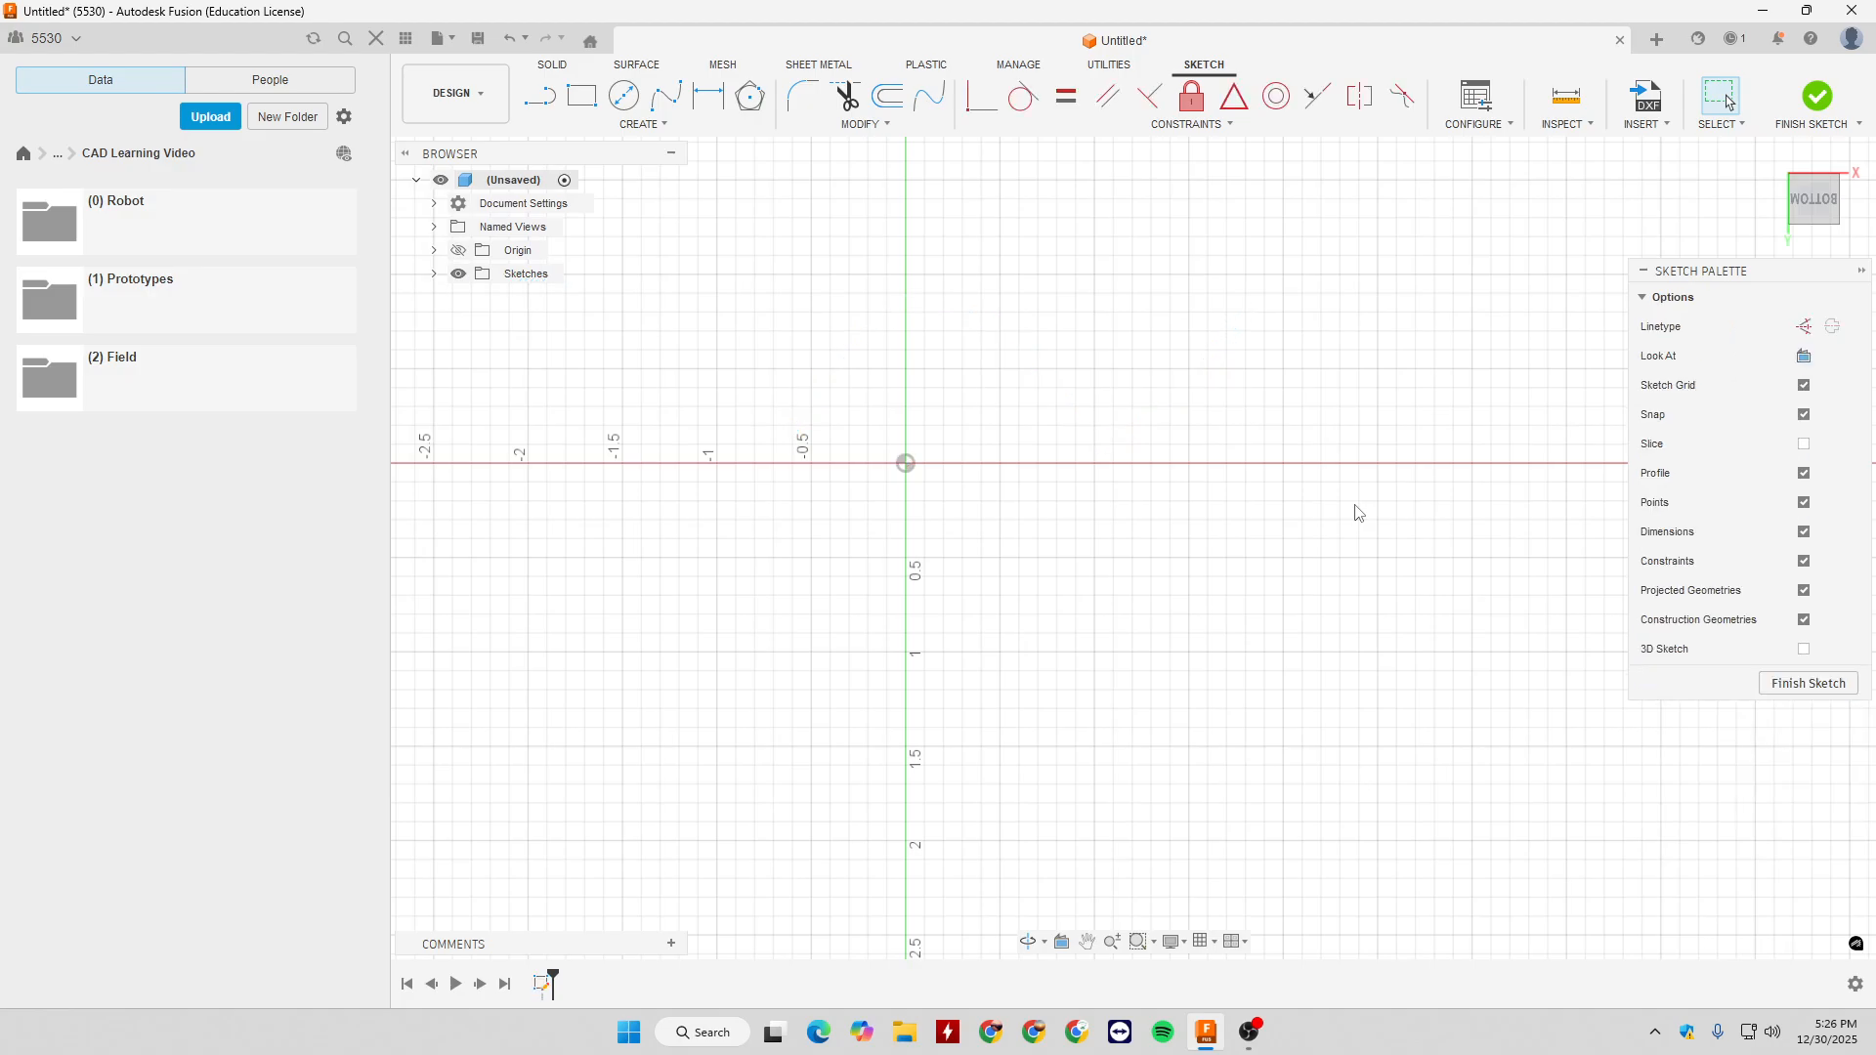
{"action": "left_click", "coordinate": [645, 124]}
{"action": "mouse_move", "coordinate": [649, 286]}
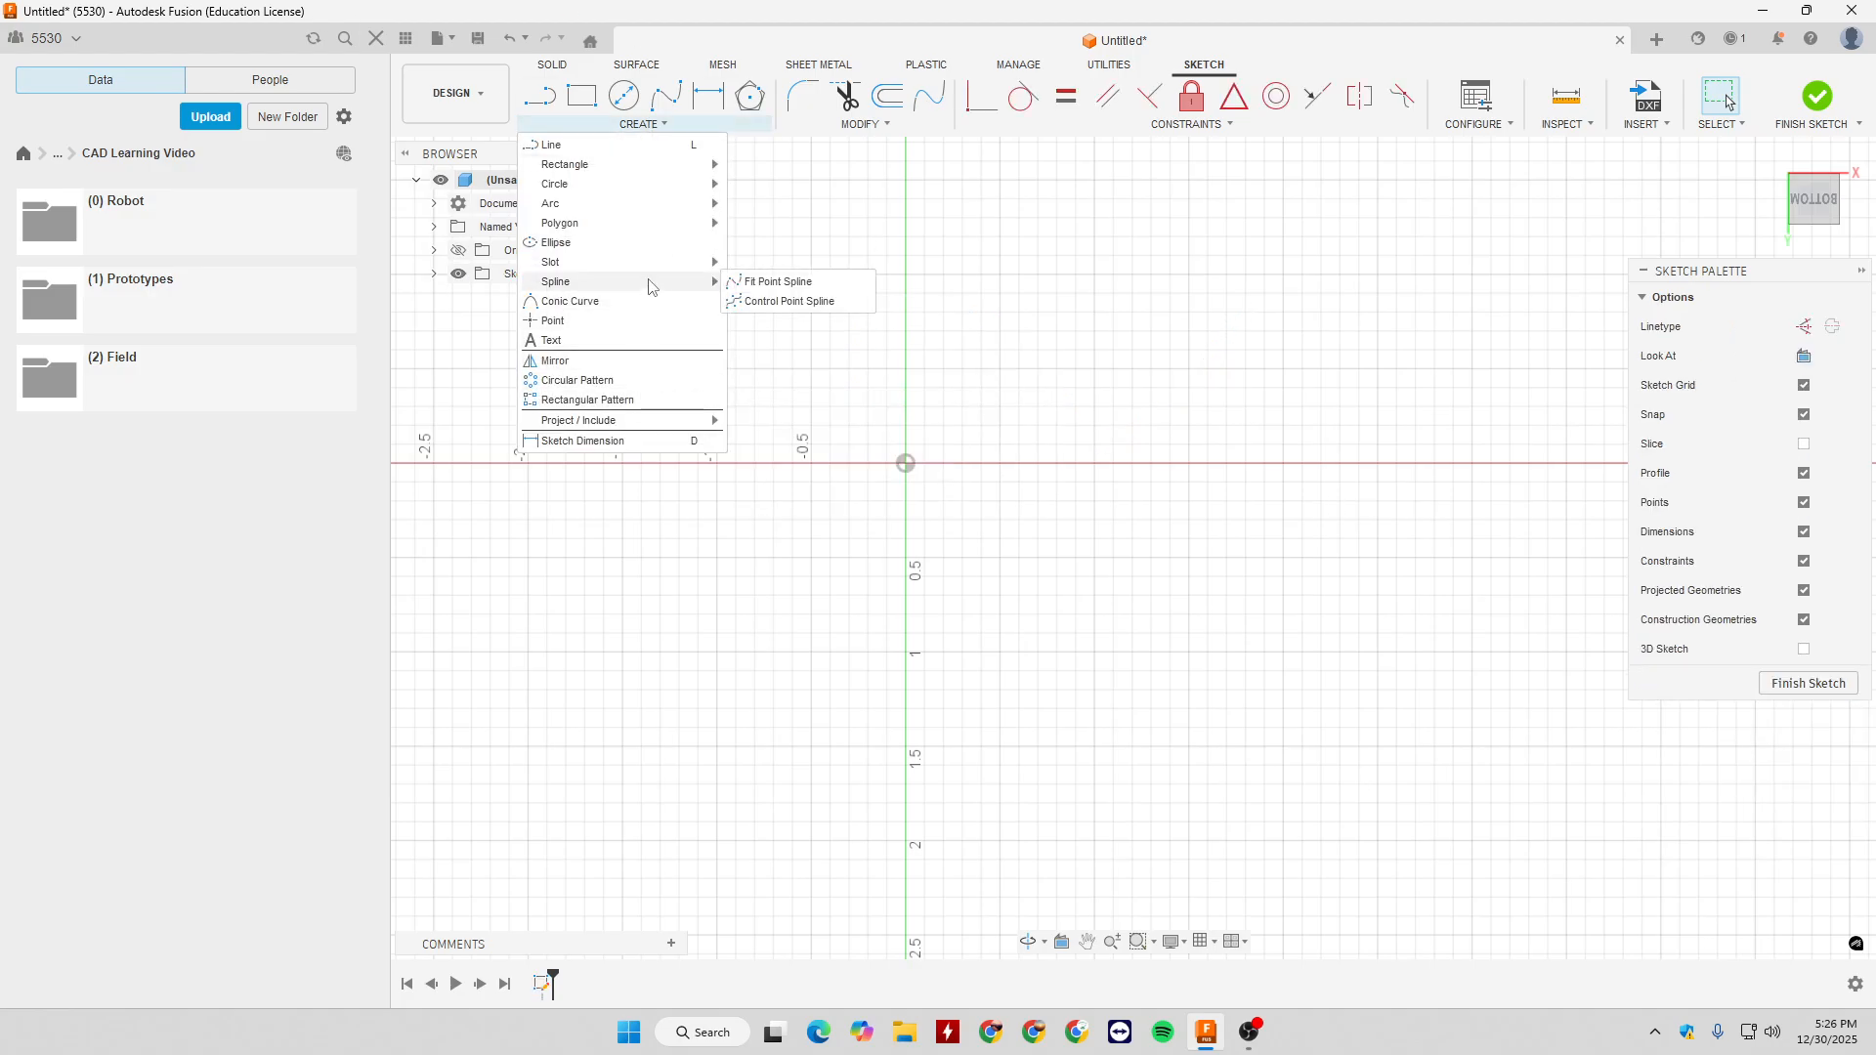
{"action": "left_click", "coordinate": [765, 302]}
{"action": "left_click", "coordinate": [925, 331]}
{"action": "left_click", "coordinate": [1164, 285]}
{"action": "left_click", "coordinate": [1132, 464]}
{"action": "left_click", "coordinate": [1452, 388]}
{"action": "left_click", "coordinate": [1474, 346]}
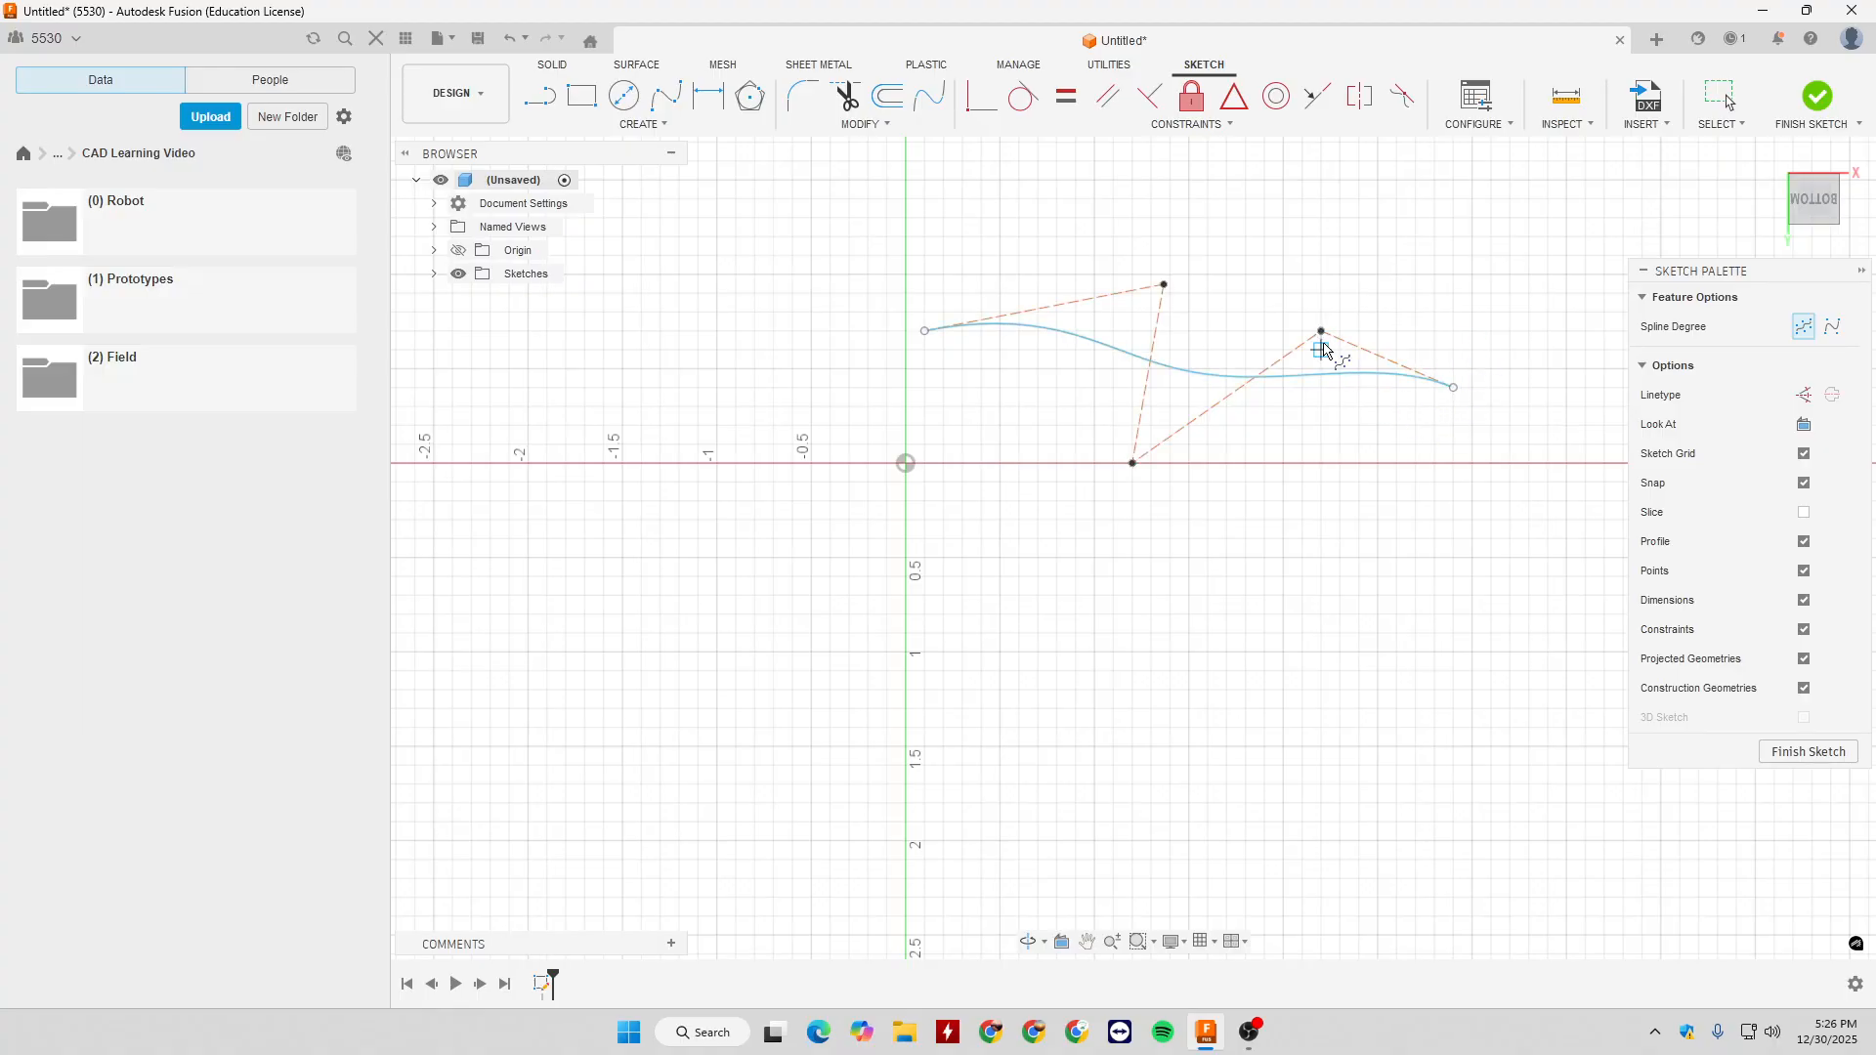
{"action": "key", "text": "Escape"}
- Reshape the spline by moving its fourth control point to X 2.3, Y -0.8 in, its third well below the horizontal axis and its second slightly up
{"action": "left_click_drag", "start_coordinate": [1322, 331], "coordinate": [1340, 313]}
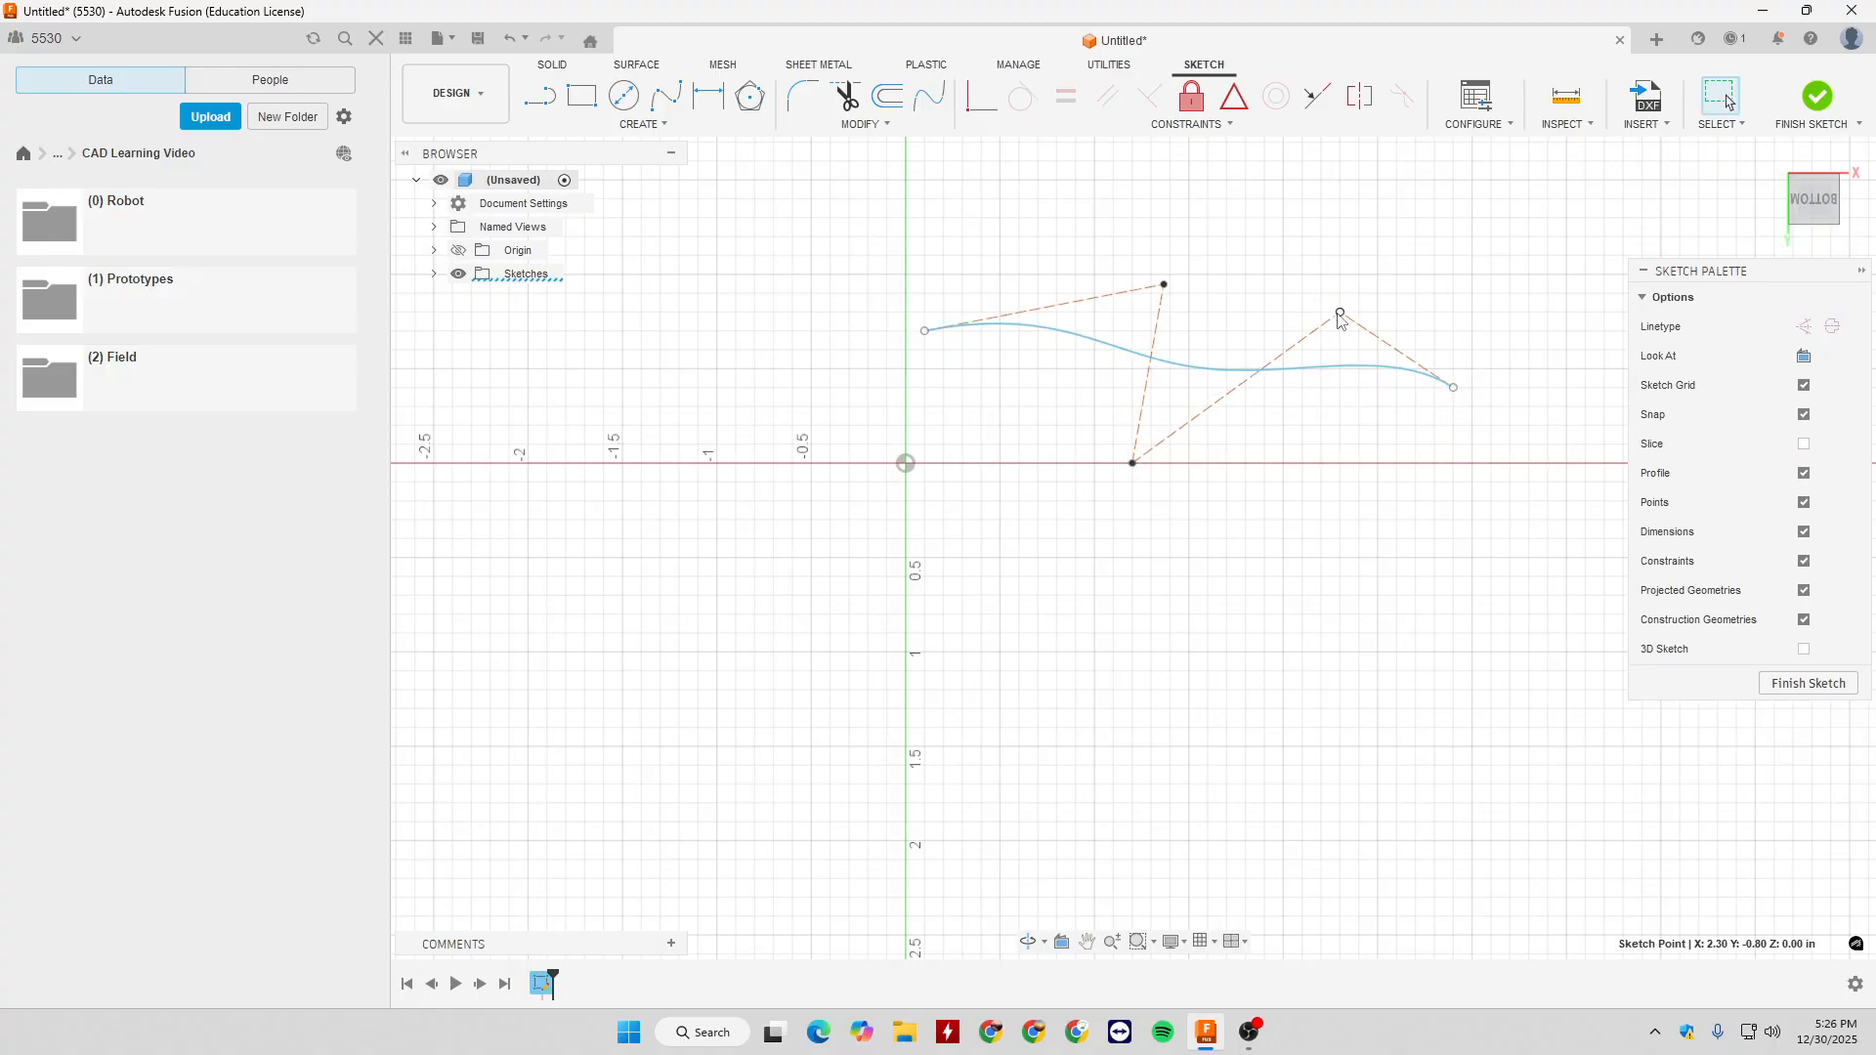
{"action": "left_click_drag", "start_coordinate": [1134, 464], "coordinate": [1094, 577]}
{"action": "mouse_move", "coordinate": [1164, 286]}
{"action": "left_mouse_down"}
{"action": "mouse_move", "coordinate": [1076, 361]}
{"action": "mouse_move", "coordinate": [1134, 259]}
{"action": "mouse_move", "coordinate": [1160, 293]}
{"action": "mouse_move", "coordinate": [1188, 275]}
{"action": "left_mouse_up"}
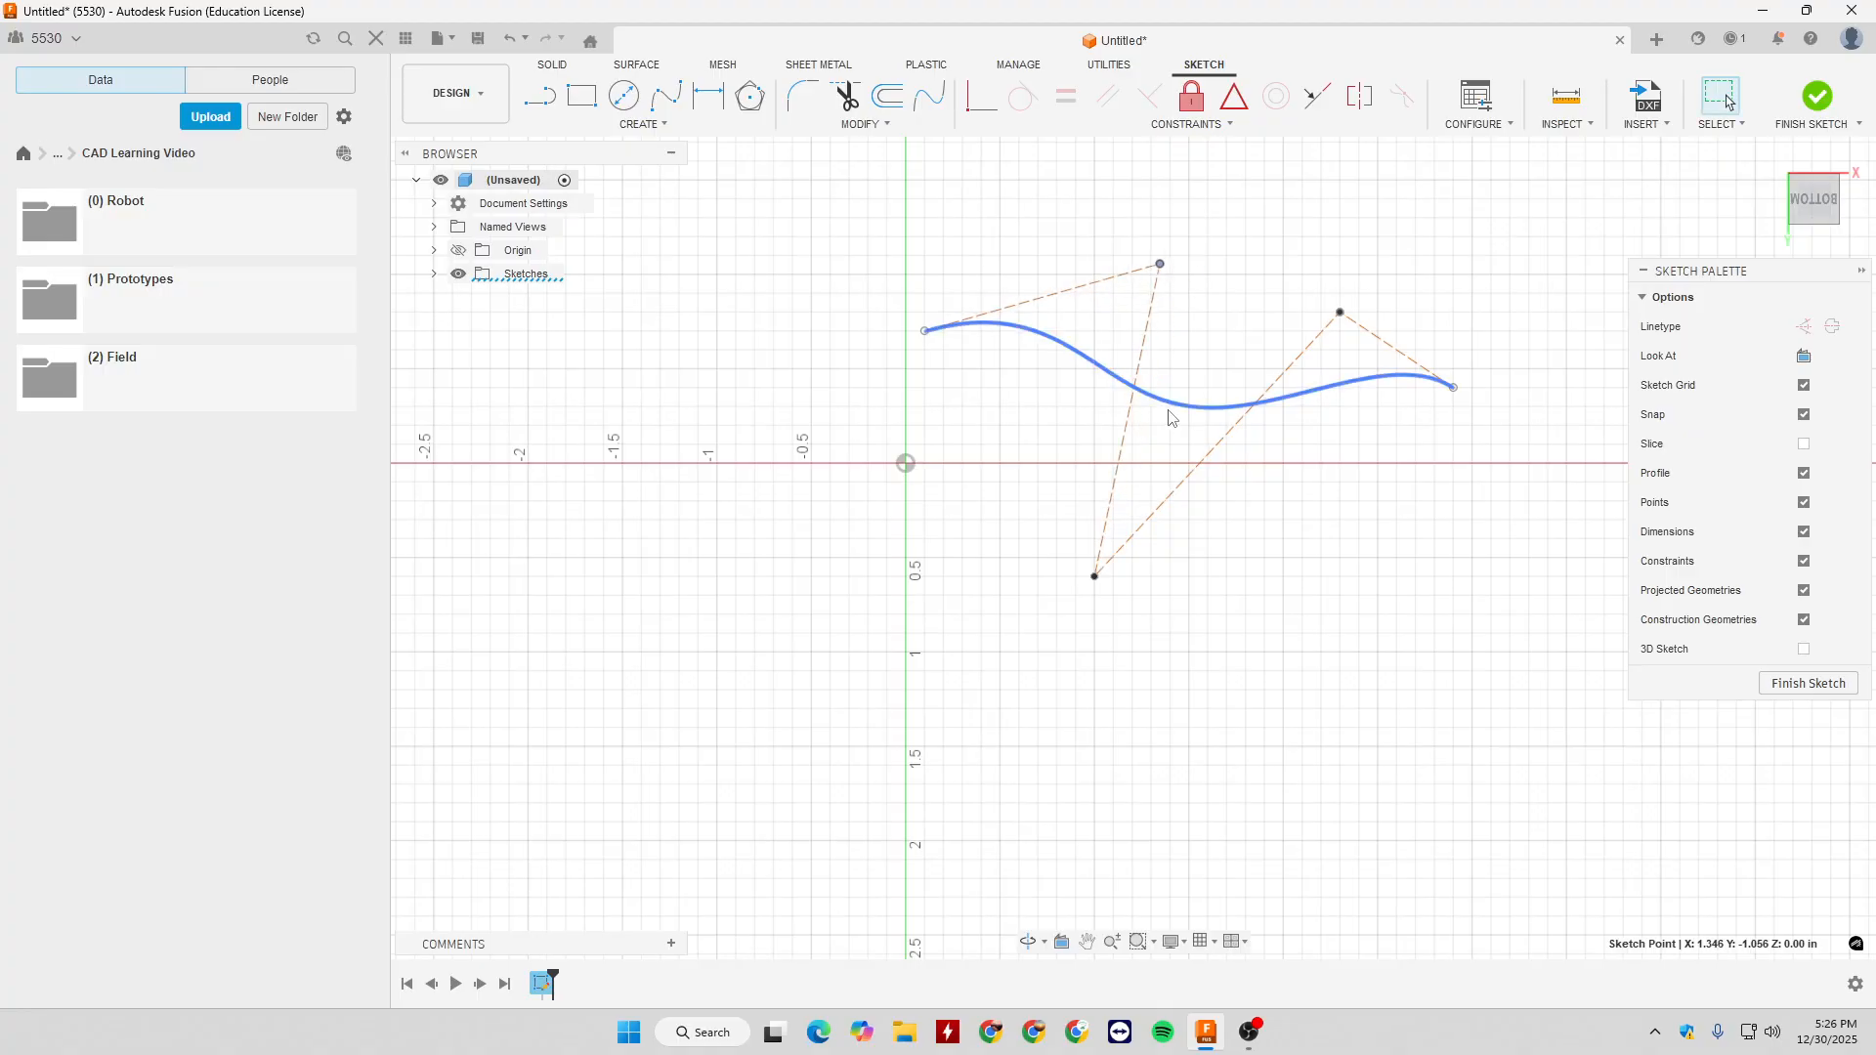
- Shift the whole control point spline and its fourth control point slightly, and delete the spline
{"action": "left_click_drag", "start_coordinate": [1168, 408], "coordinate": [1202, 426]}
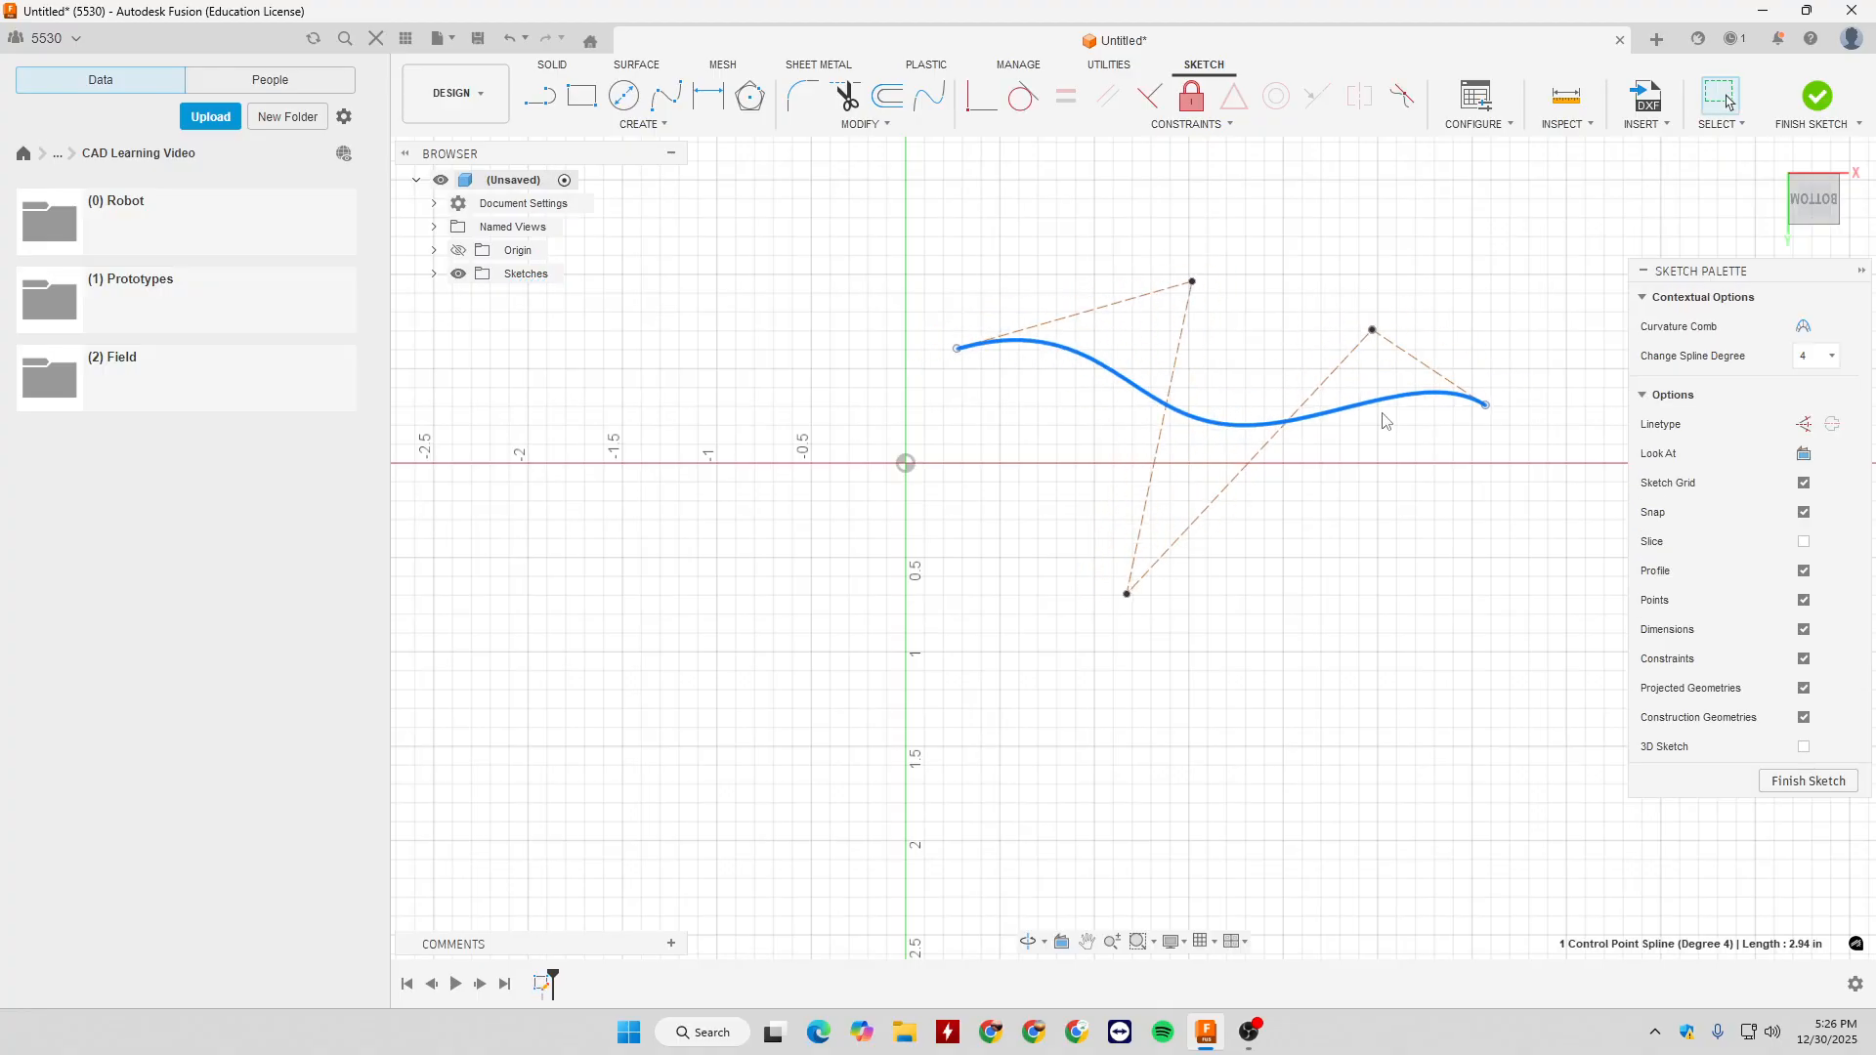
{"action": "mouse_move", "coordinate": [1377, 327]}
{"action": "left_mouse_down"}
{"action": "mouse_move", "coordinate": [1336, 257]}
{"action": "mouse_move", "coordinate": [1278, 252]}
{"action": "mouse_move", "coordinate": [1321, 257]}
{"action": "left_mouse_up"}
{"action": "left_click_drag", "start_coordinate": [913, 220], "coordinate": [1577, 591]}
{"action": "left_click", "coordinate": [1366, 555]}
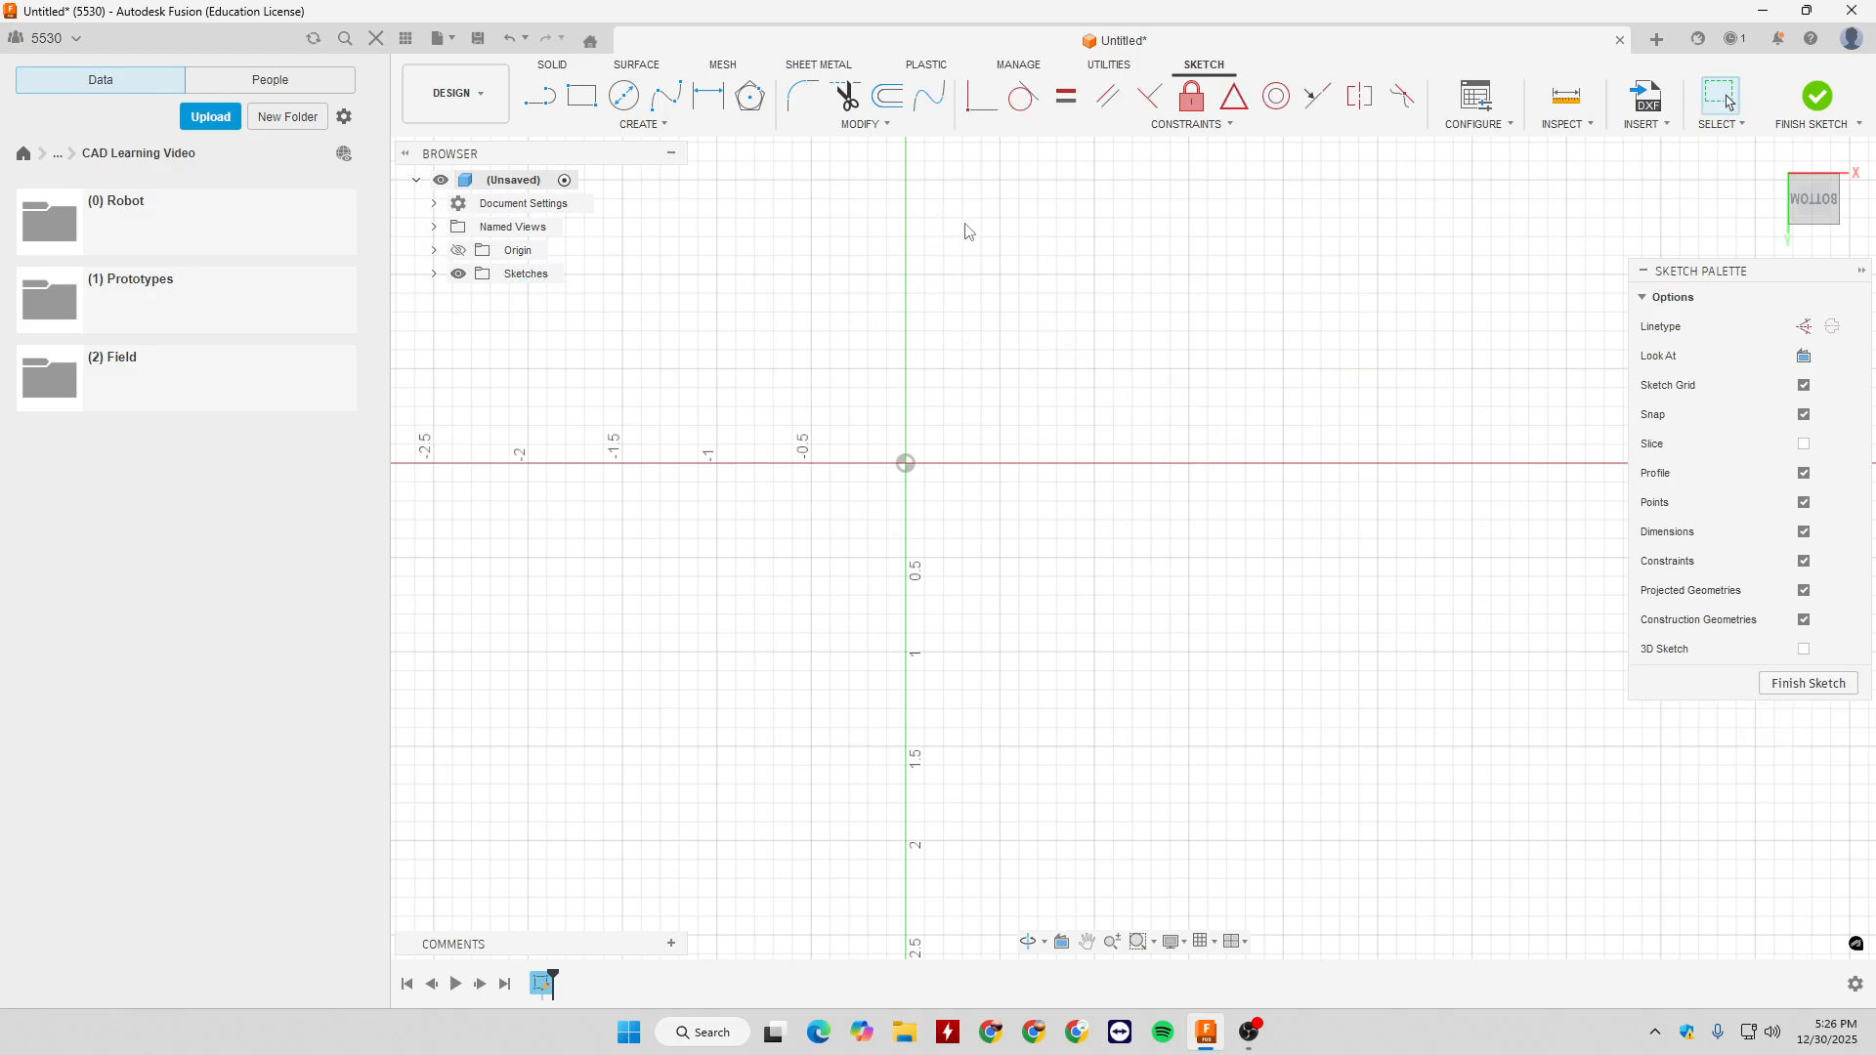
- Open the list of sketch creation tools
{"action": "left_click", "coordinate": [643, 124]}
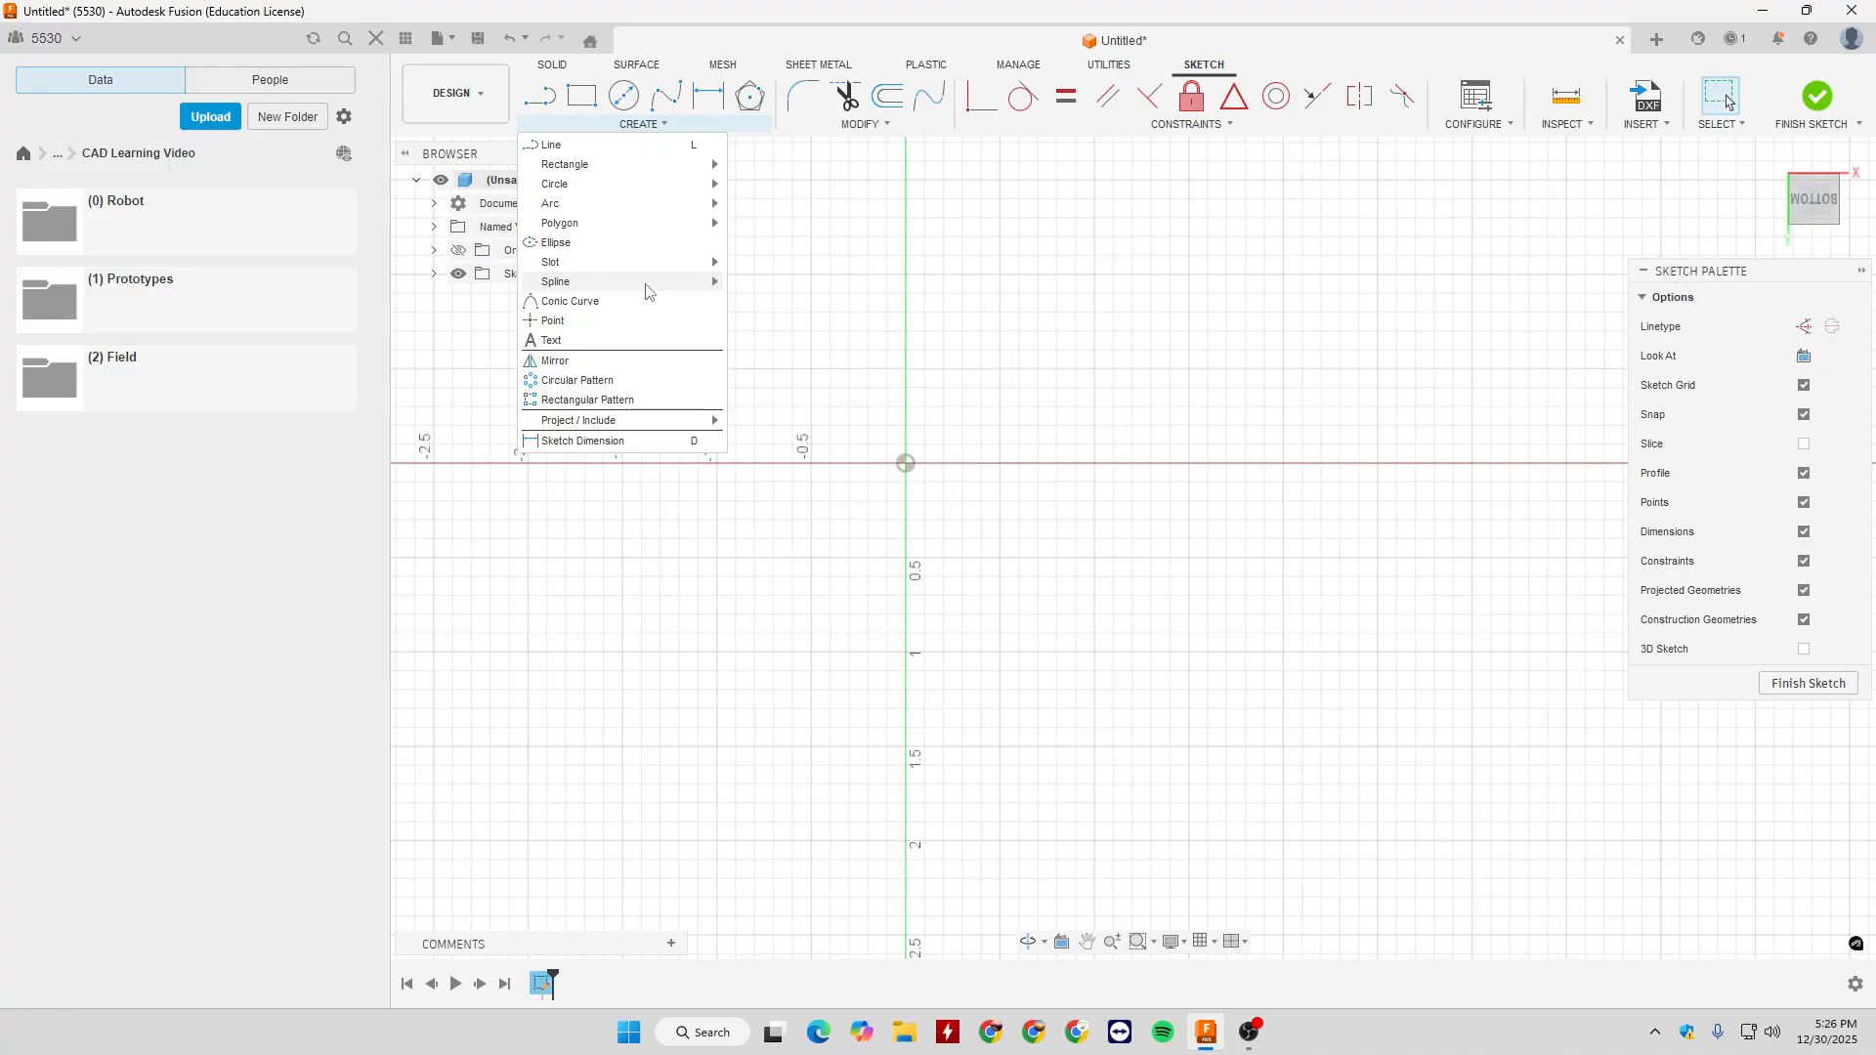
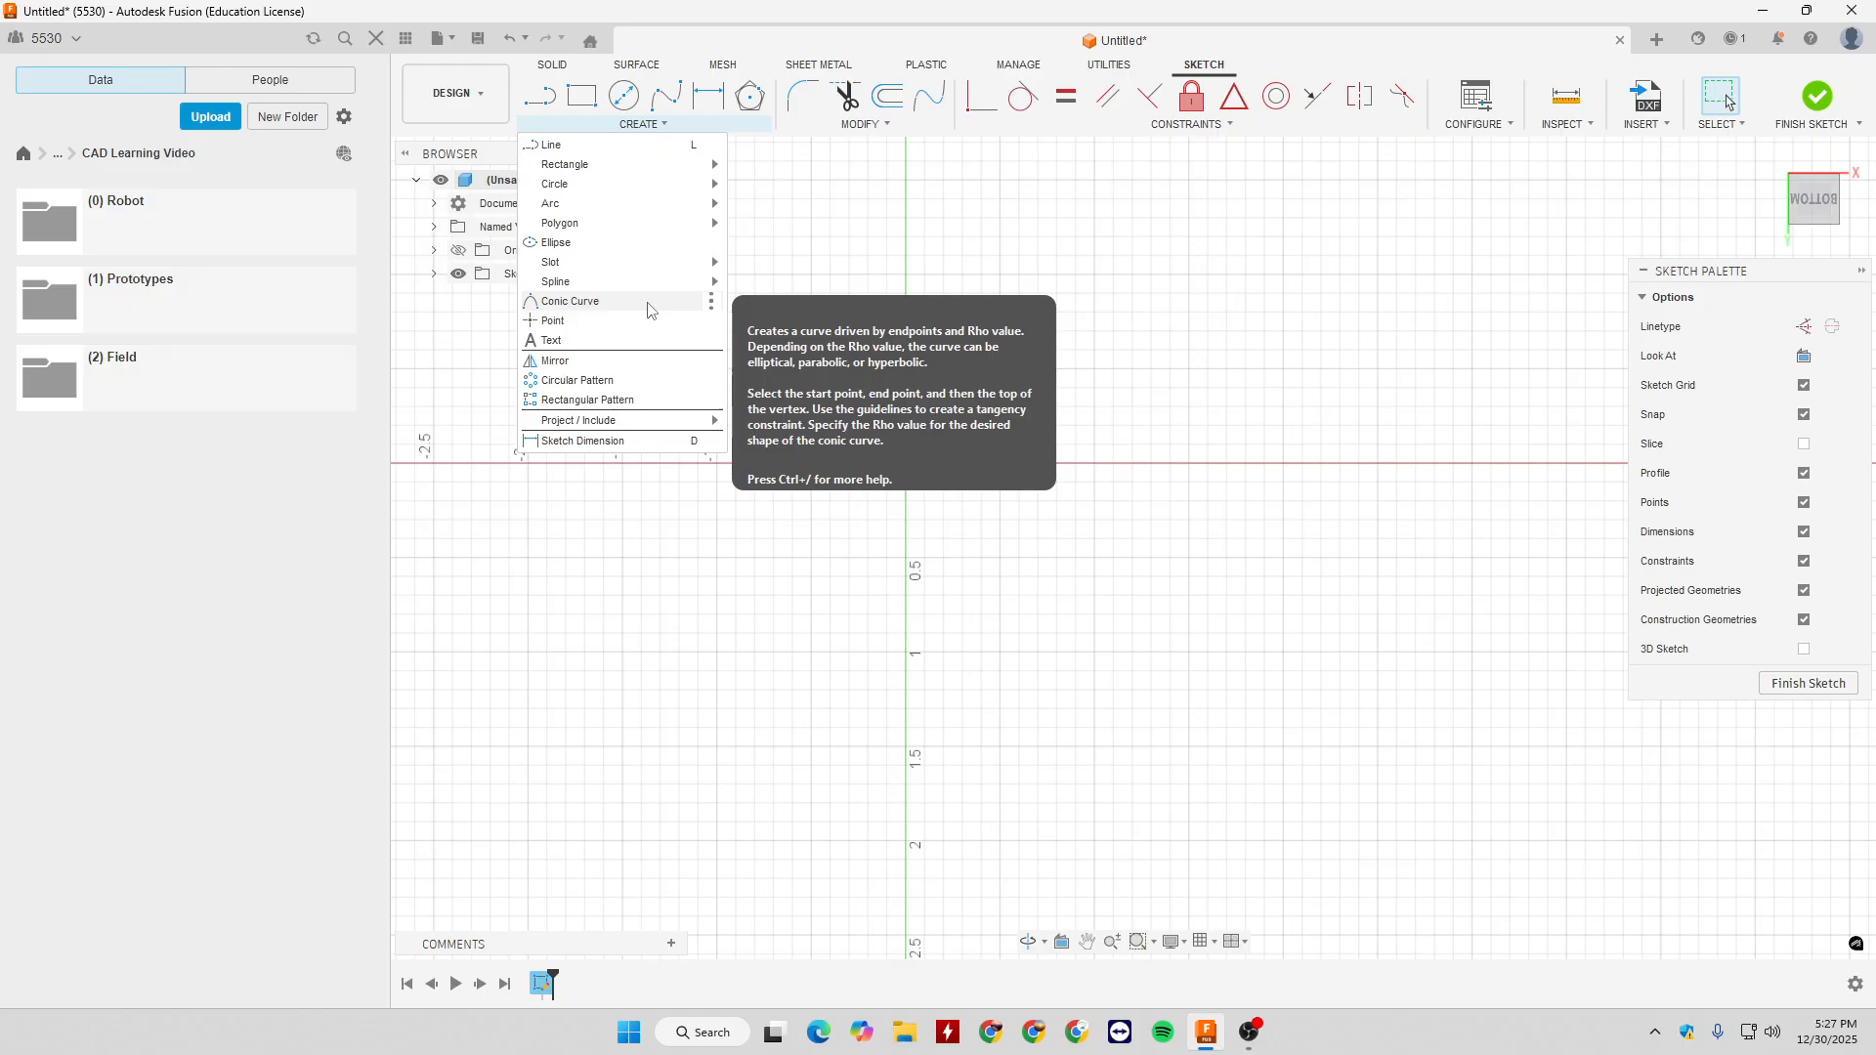
- Draw a conic curve from about X -0.8, Y -0.3 in to the origin, with its vertex near X 0.1, Y -1.1 in, and accept its Rho value
{"action": "left_click", "coordinate": [648, 303]}
{"action": "left_click", "coordinate": [755, 406]}
{"action": "left_click", "coordinate": [906, 463]}
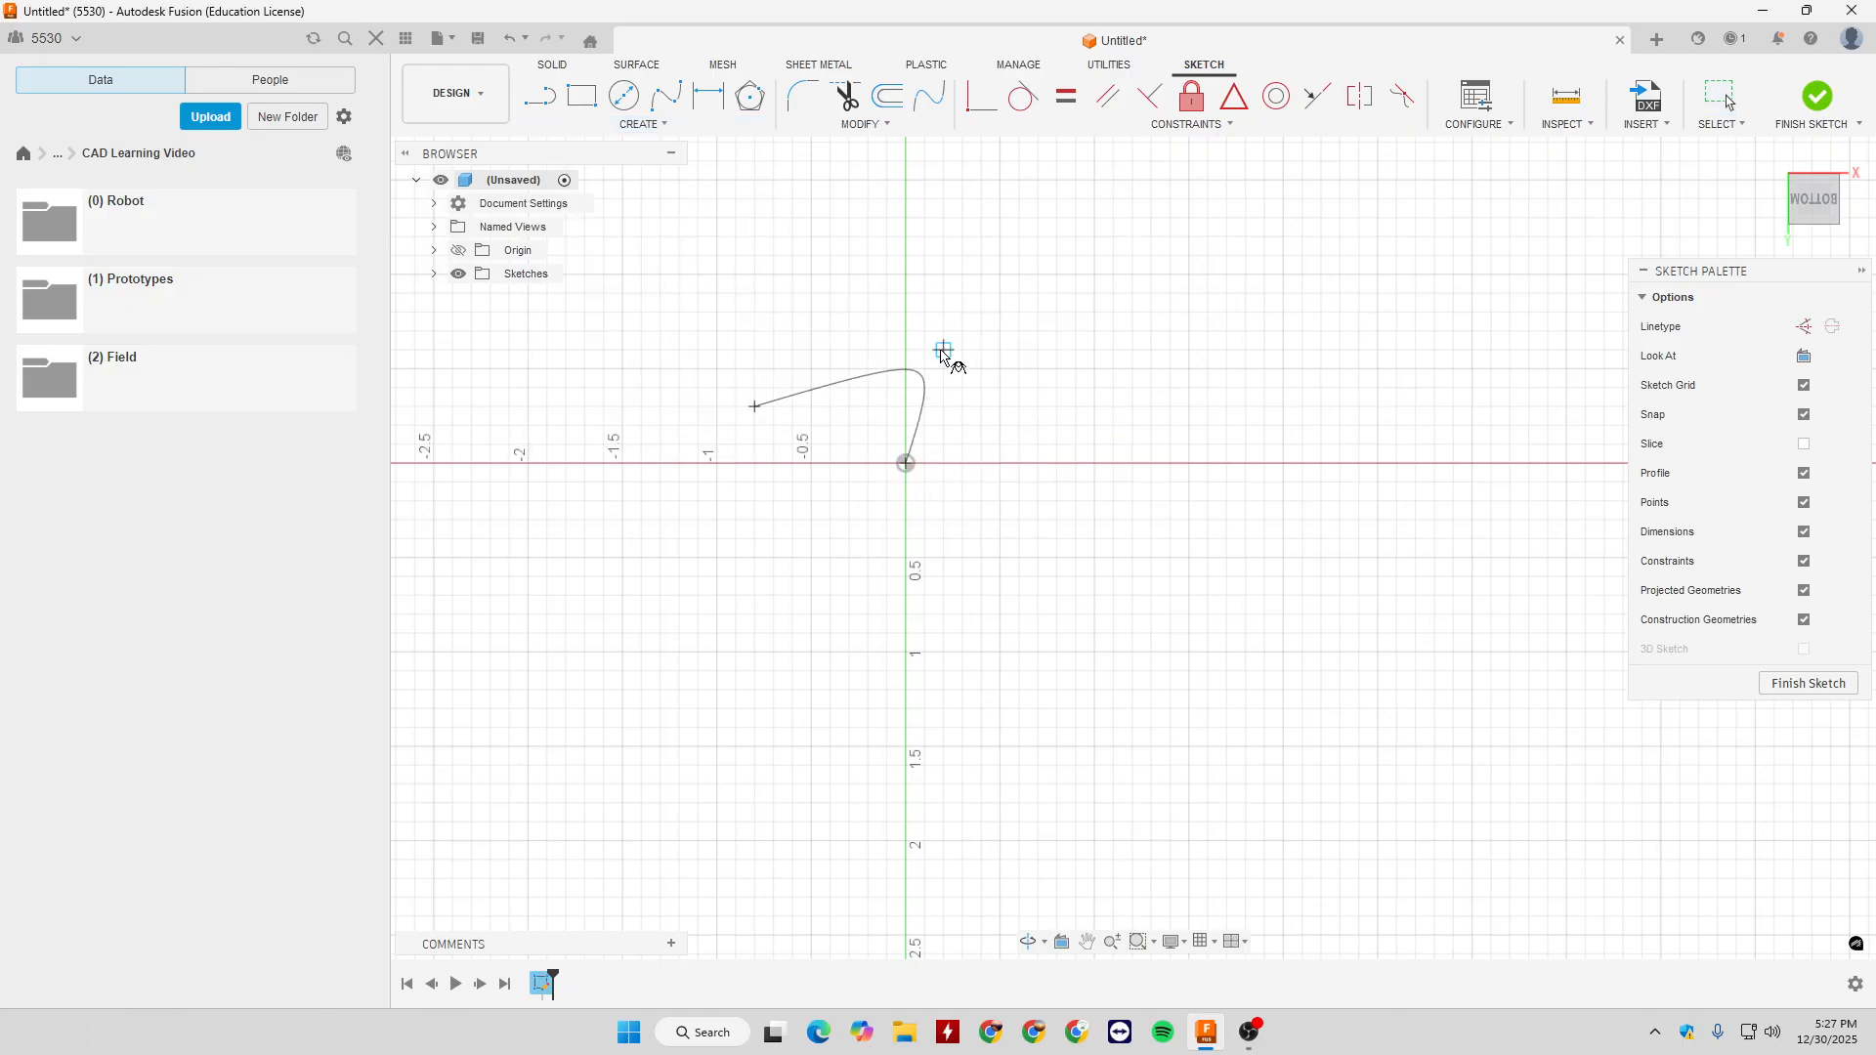
{"action": "left_click", "coordinate": [925, 256]}
{"action": "left_click_drag", "start_coordinate": [918, 324], "coordinate": [917, 401]}
{"action": "left_click", "coordinate": [1063, 410]}
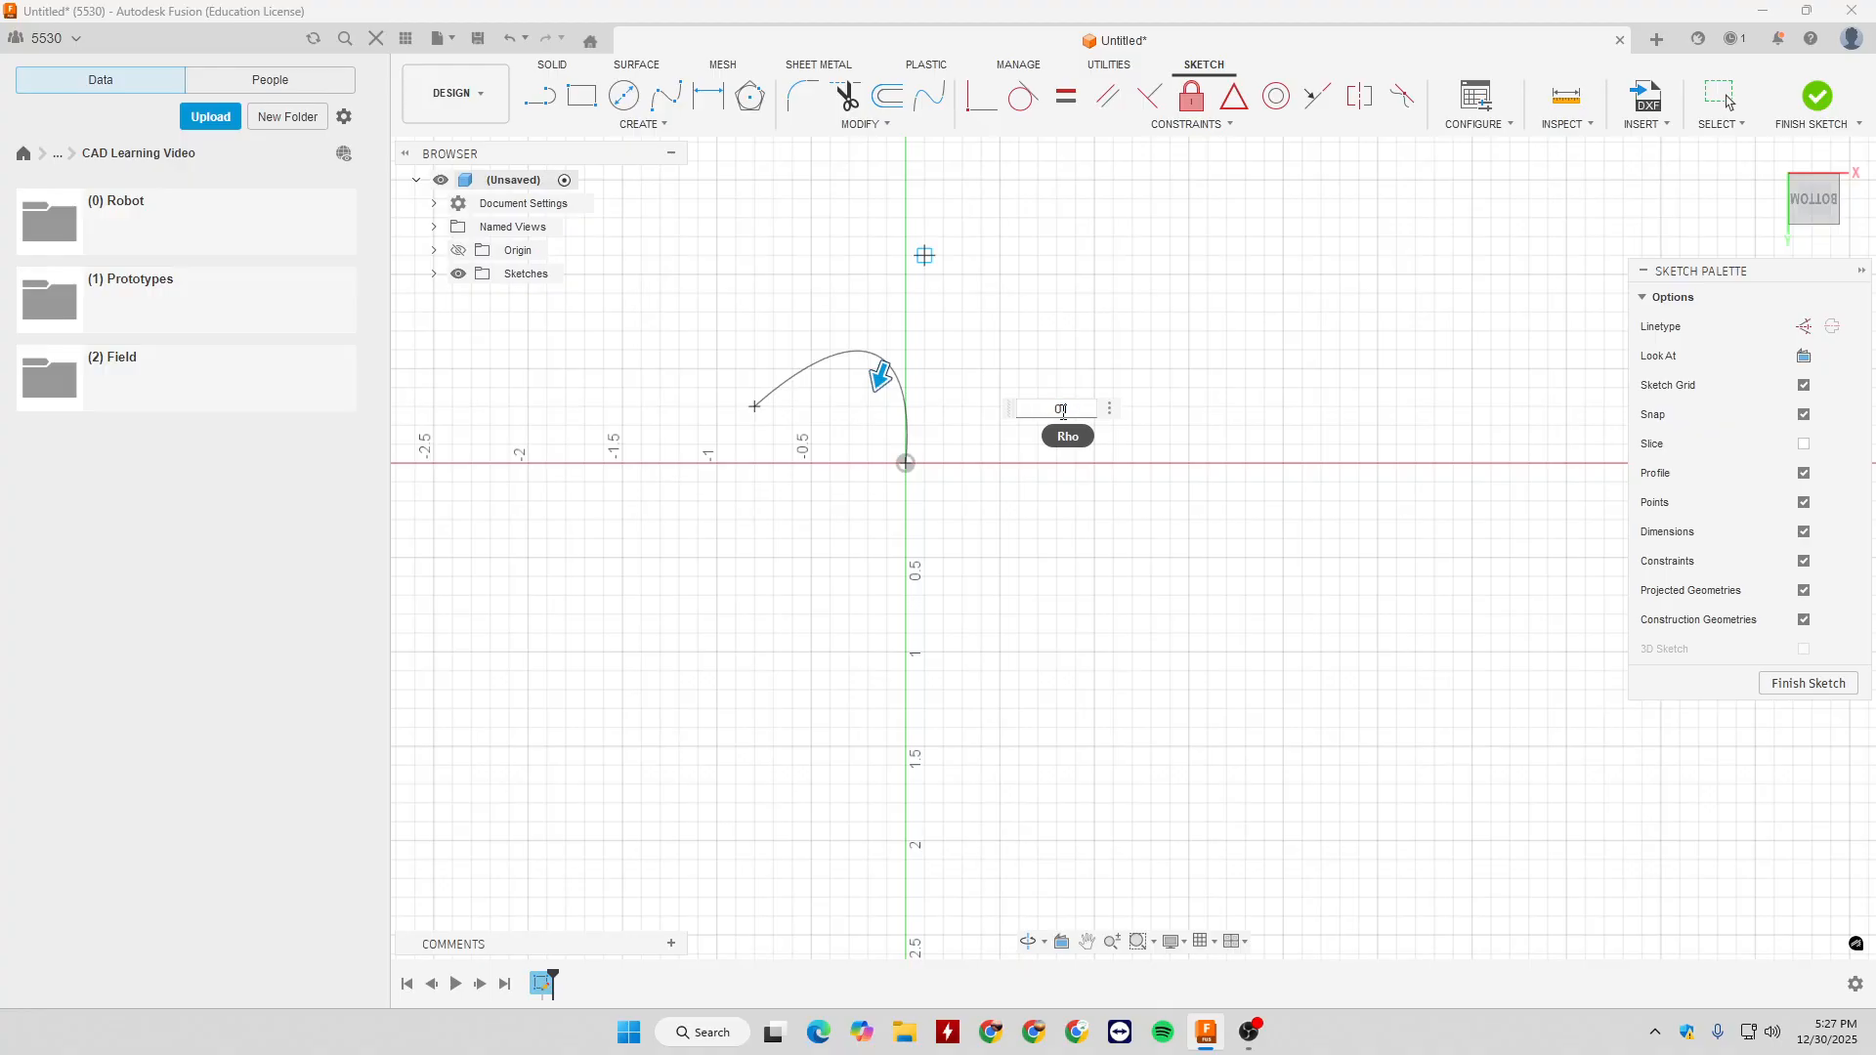
{"action": "key", "text": "Return"}
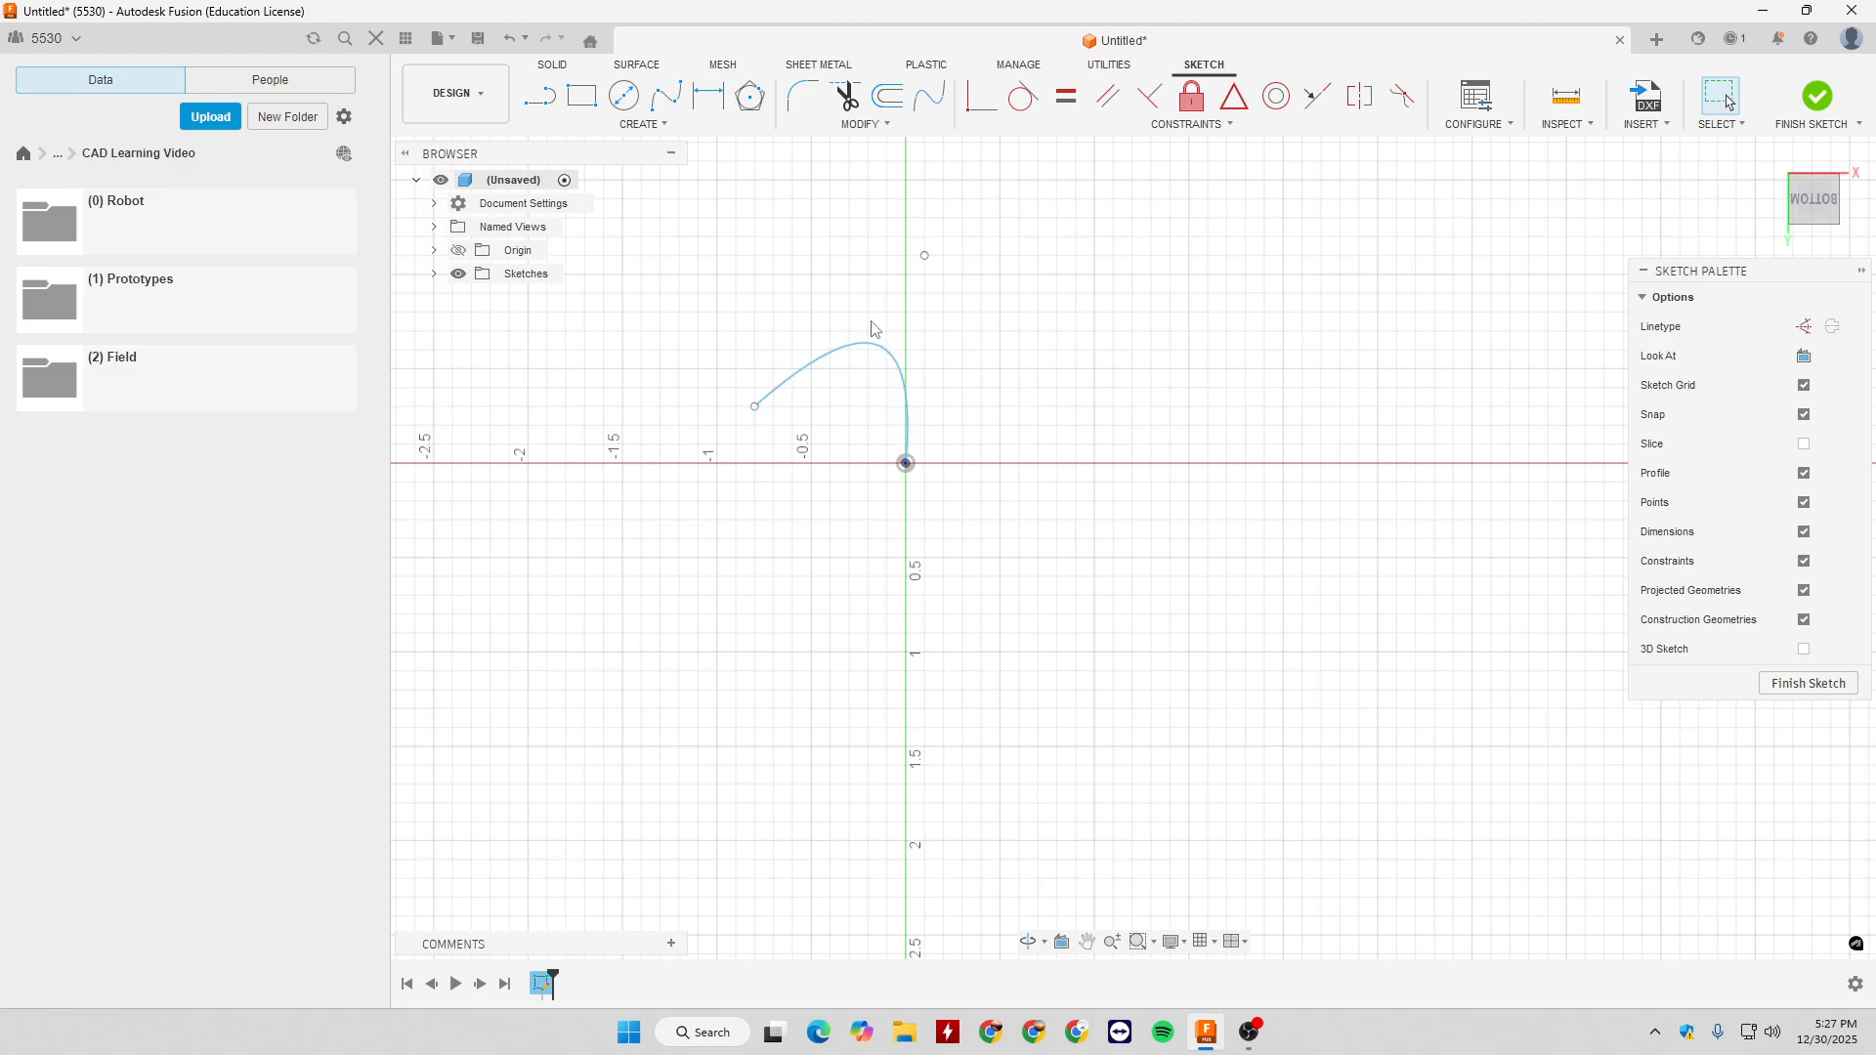
- Reshape the conic curve below the horizontal axis, moving its free endpoint to about X 0.5, Y 0 and its vertex to about X 0.2, Y 1 in
{"action": "left_click_drag", "start_coordinate": [873, 354], "coordinate": [973, 569]}
{"action": "left_click", "coordinate": [1014, 576]}
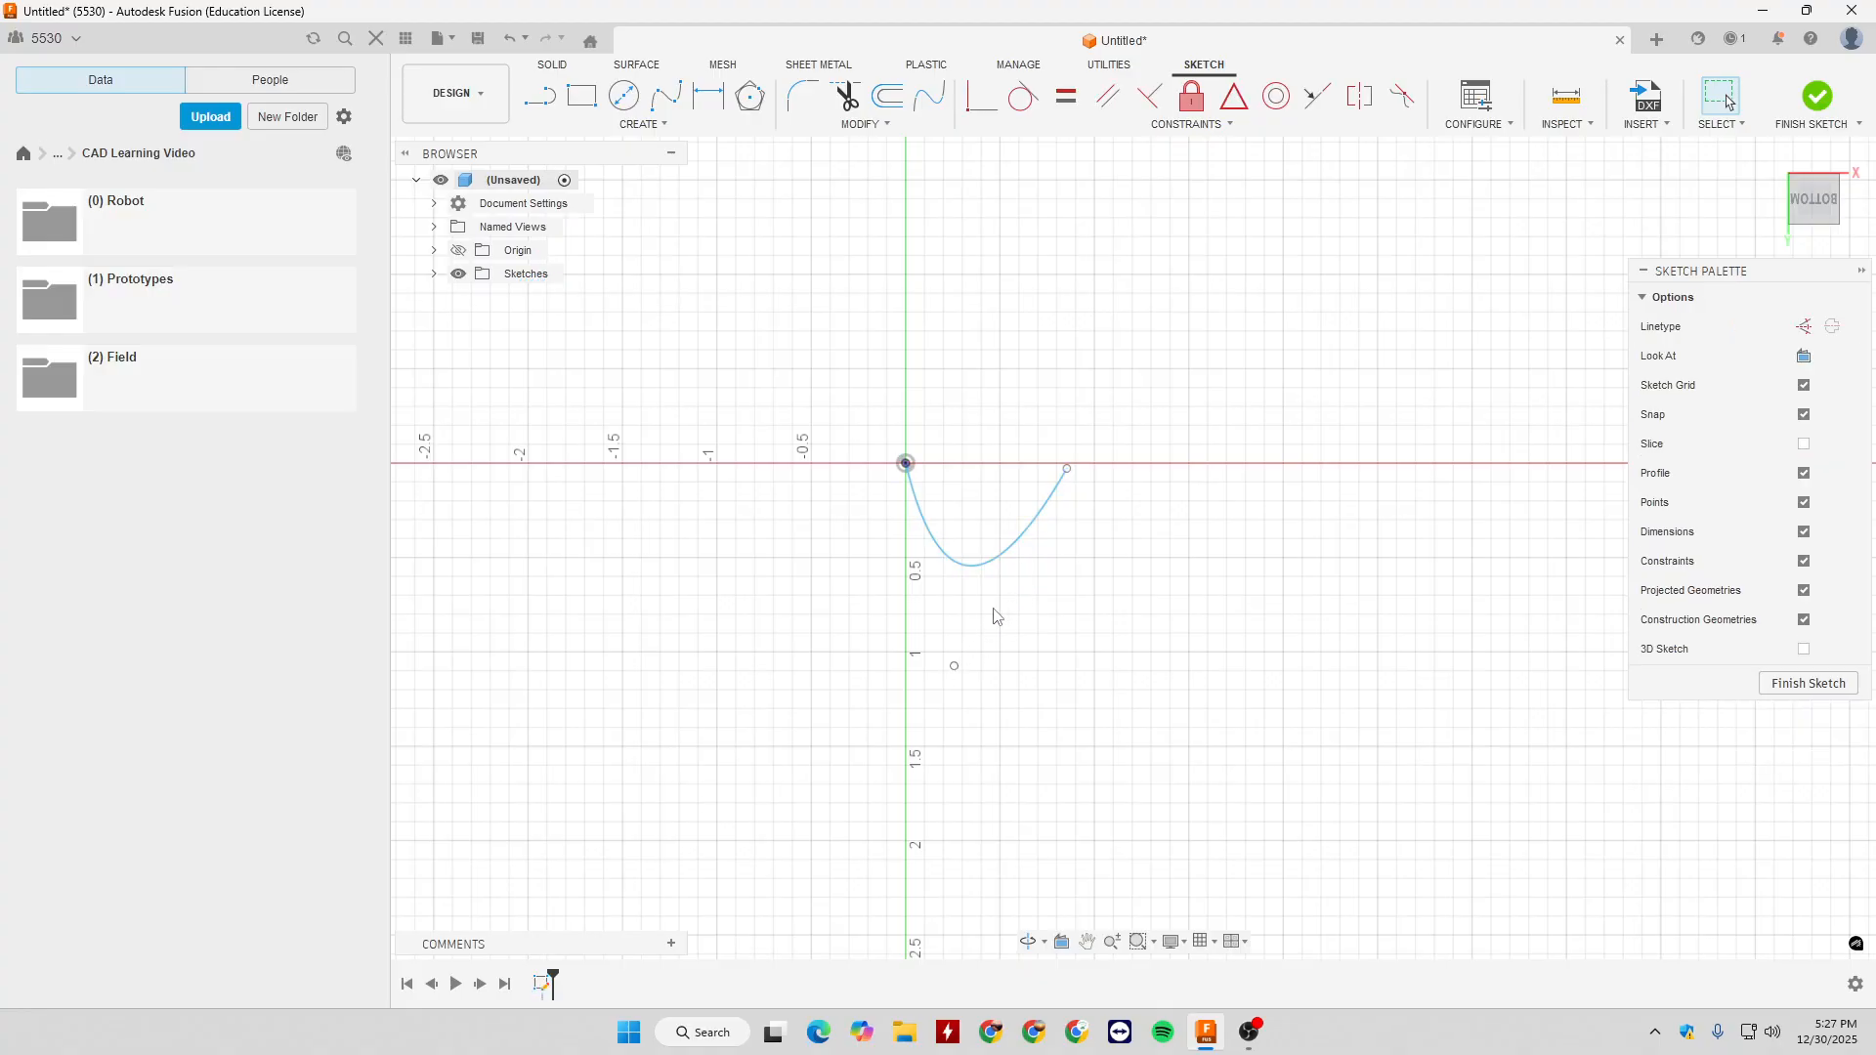
{"action": "left_click_drag", "start_coordinate": [1067, 470], "coordinate": [999, 466]}
{"action": "left_click_drag", "start_coordinate": [954, 672], "coordinate": [953, 626]}
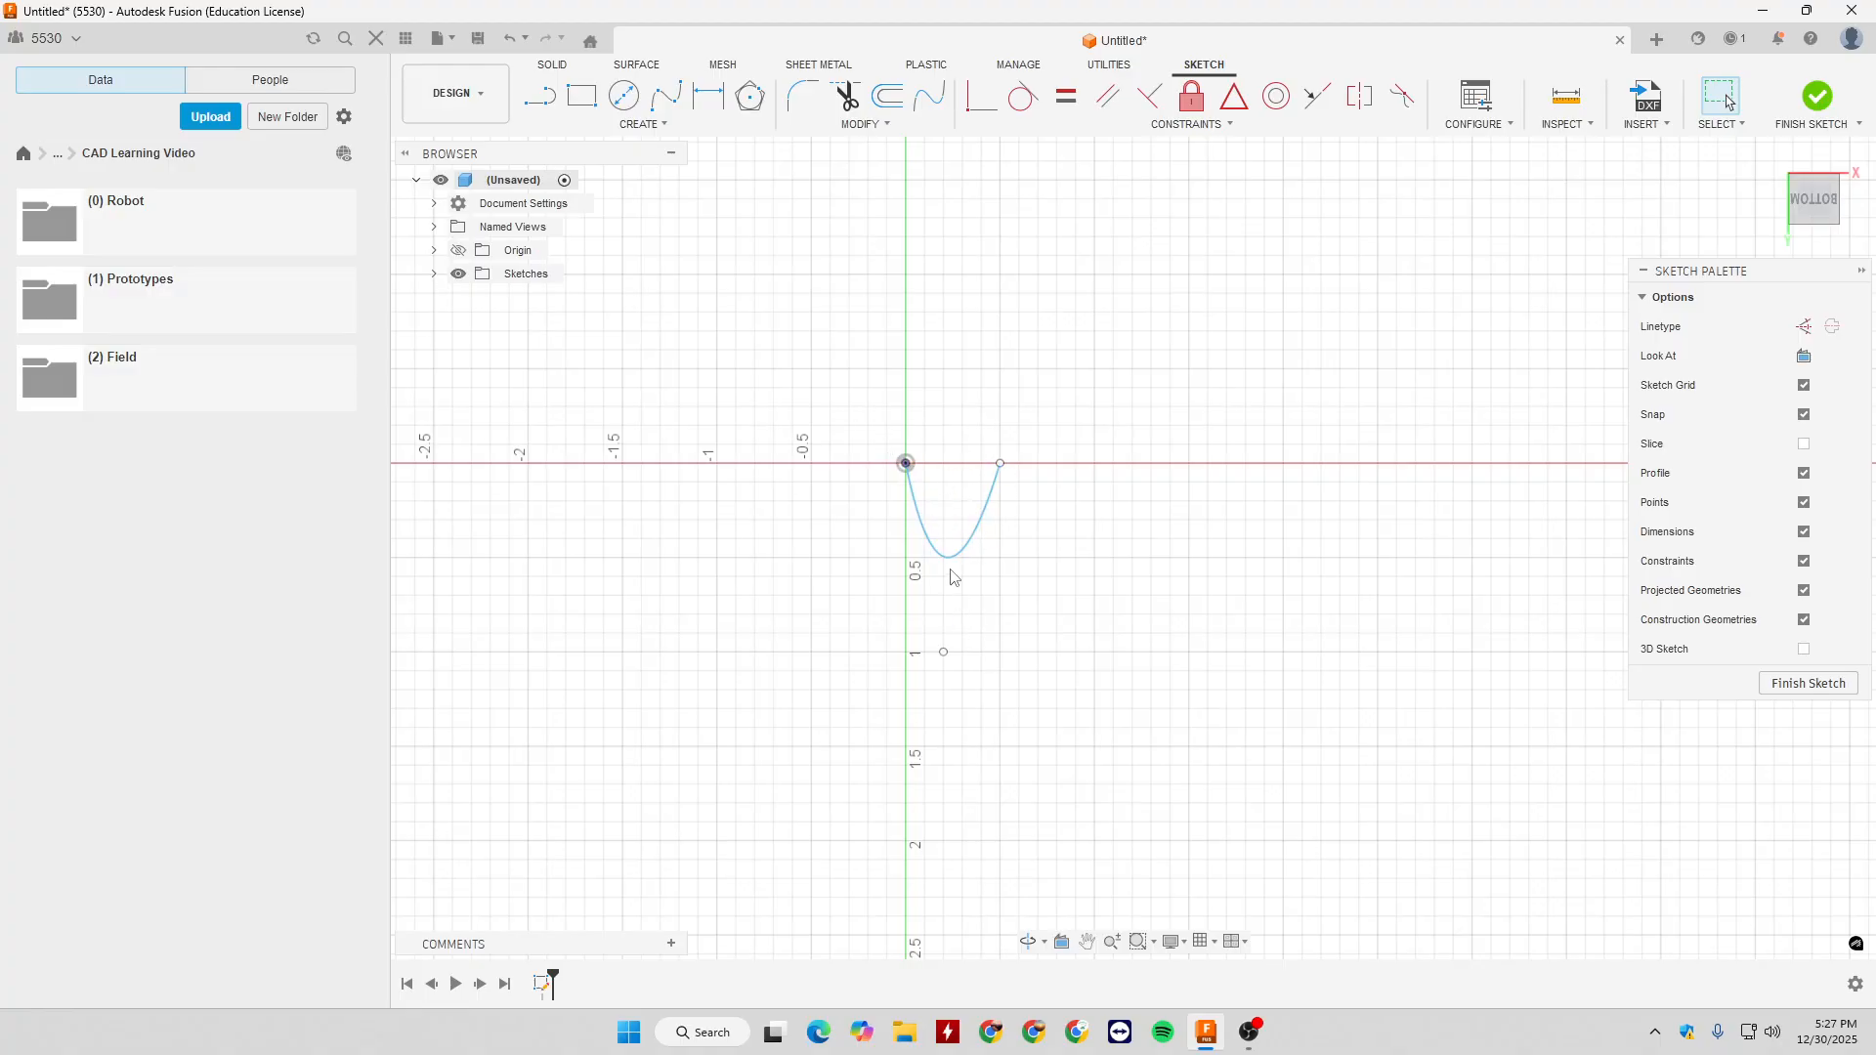
- Inspect the conic curve's lower bend up close and delete the whole curve with its points
{"action": "scroll", "coordinate": [945, 564], "scroll_direction": "up", "scroll_amount": 5}
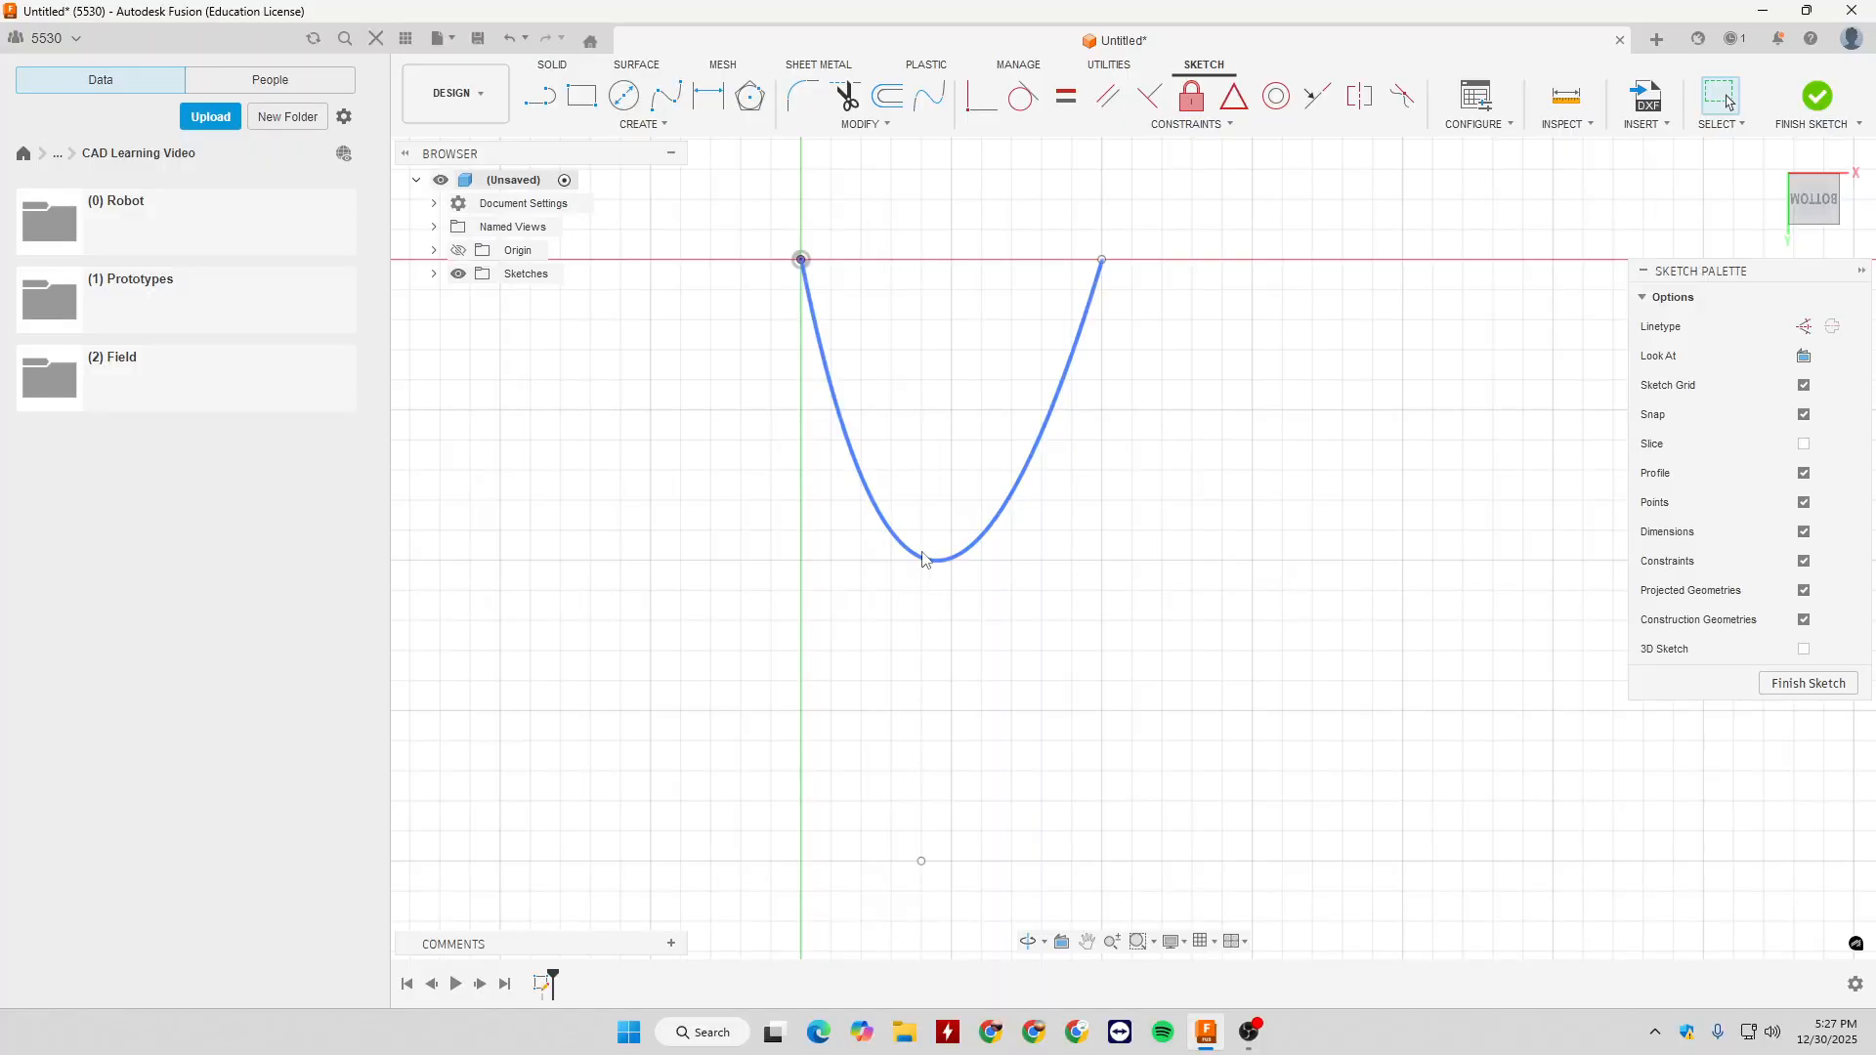
{"action": "scroll", "coordinate": [952, 584], "scroll_direction": "down", "scroll_amount": 6}
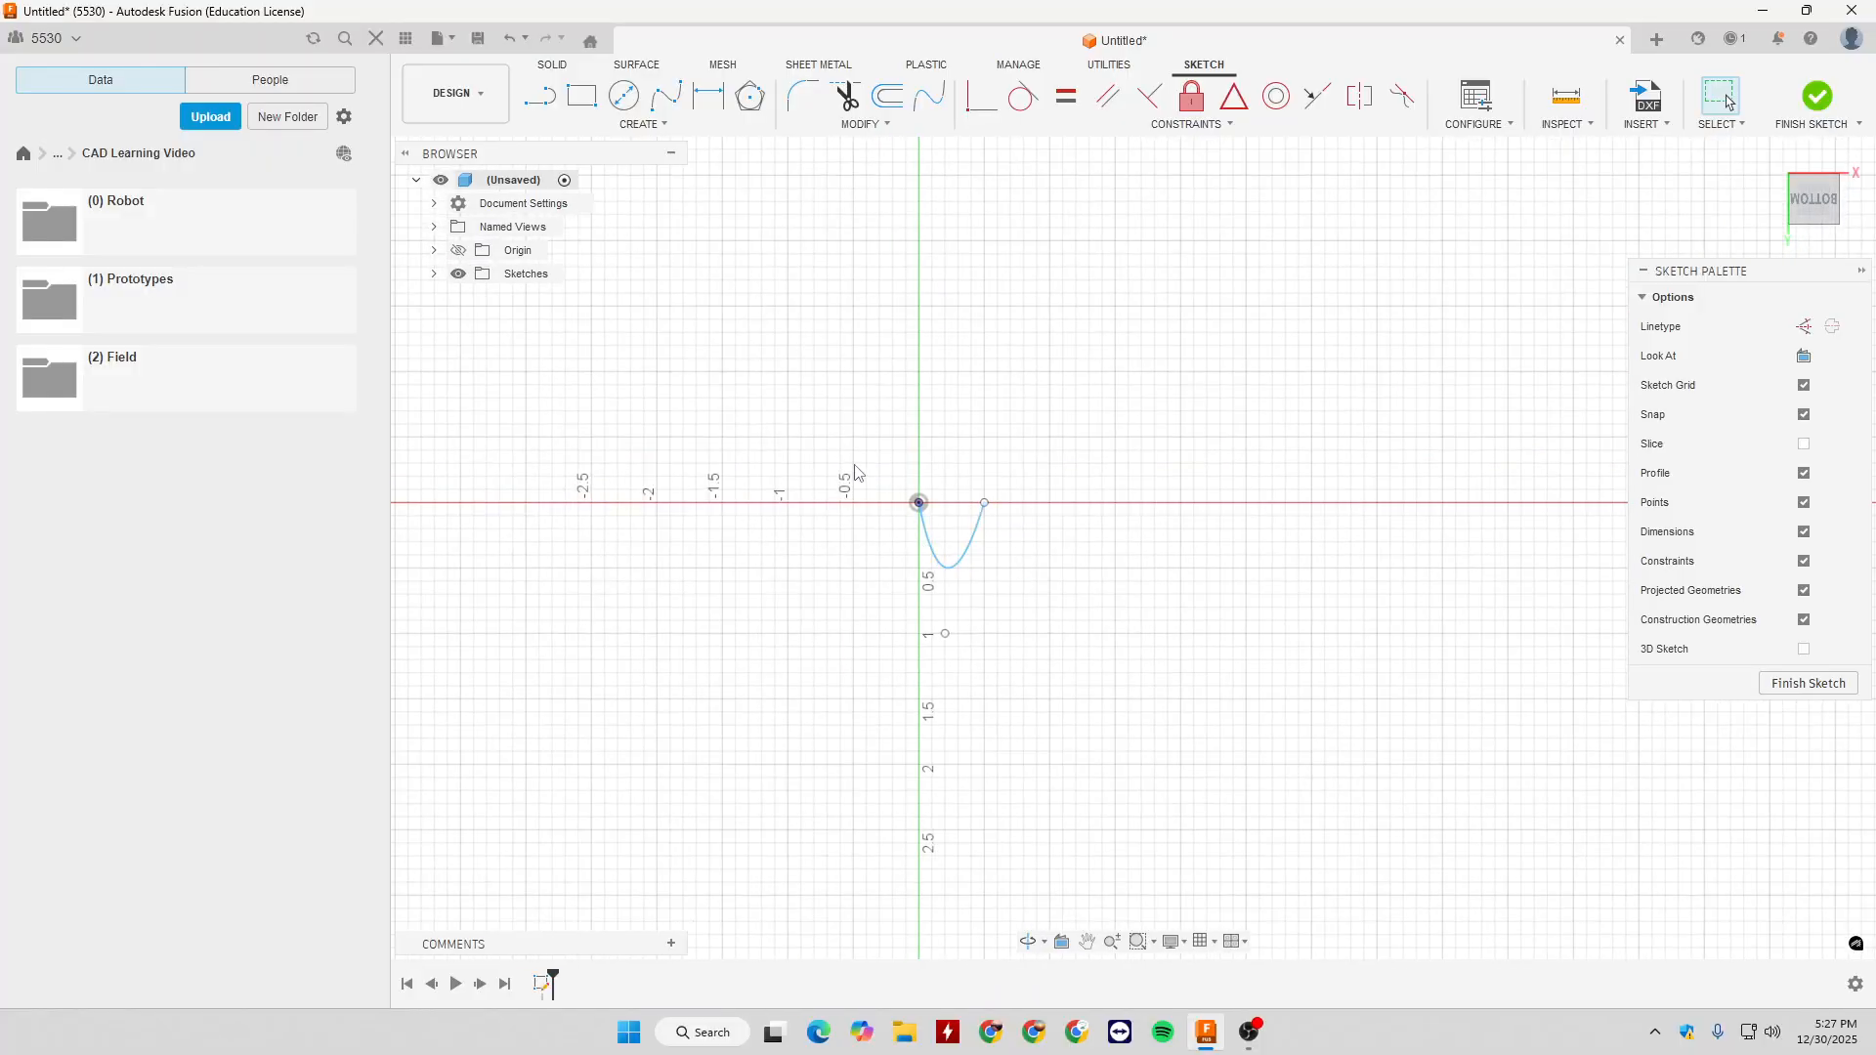
{"action": "left_click_drag", "start_coordinate": [855, 453], "coordinate": [1046, 672]}
{"action": "key", "text": "Delete"}
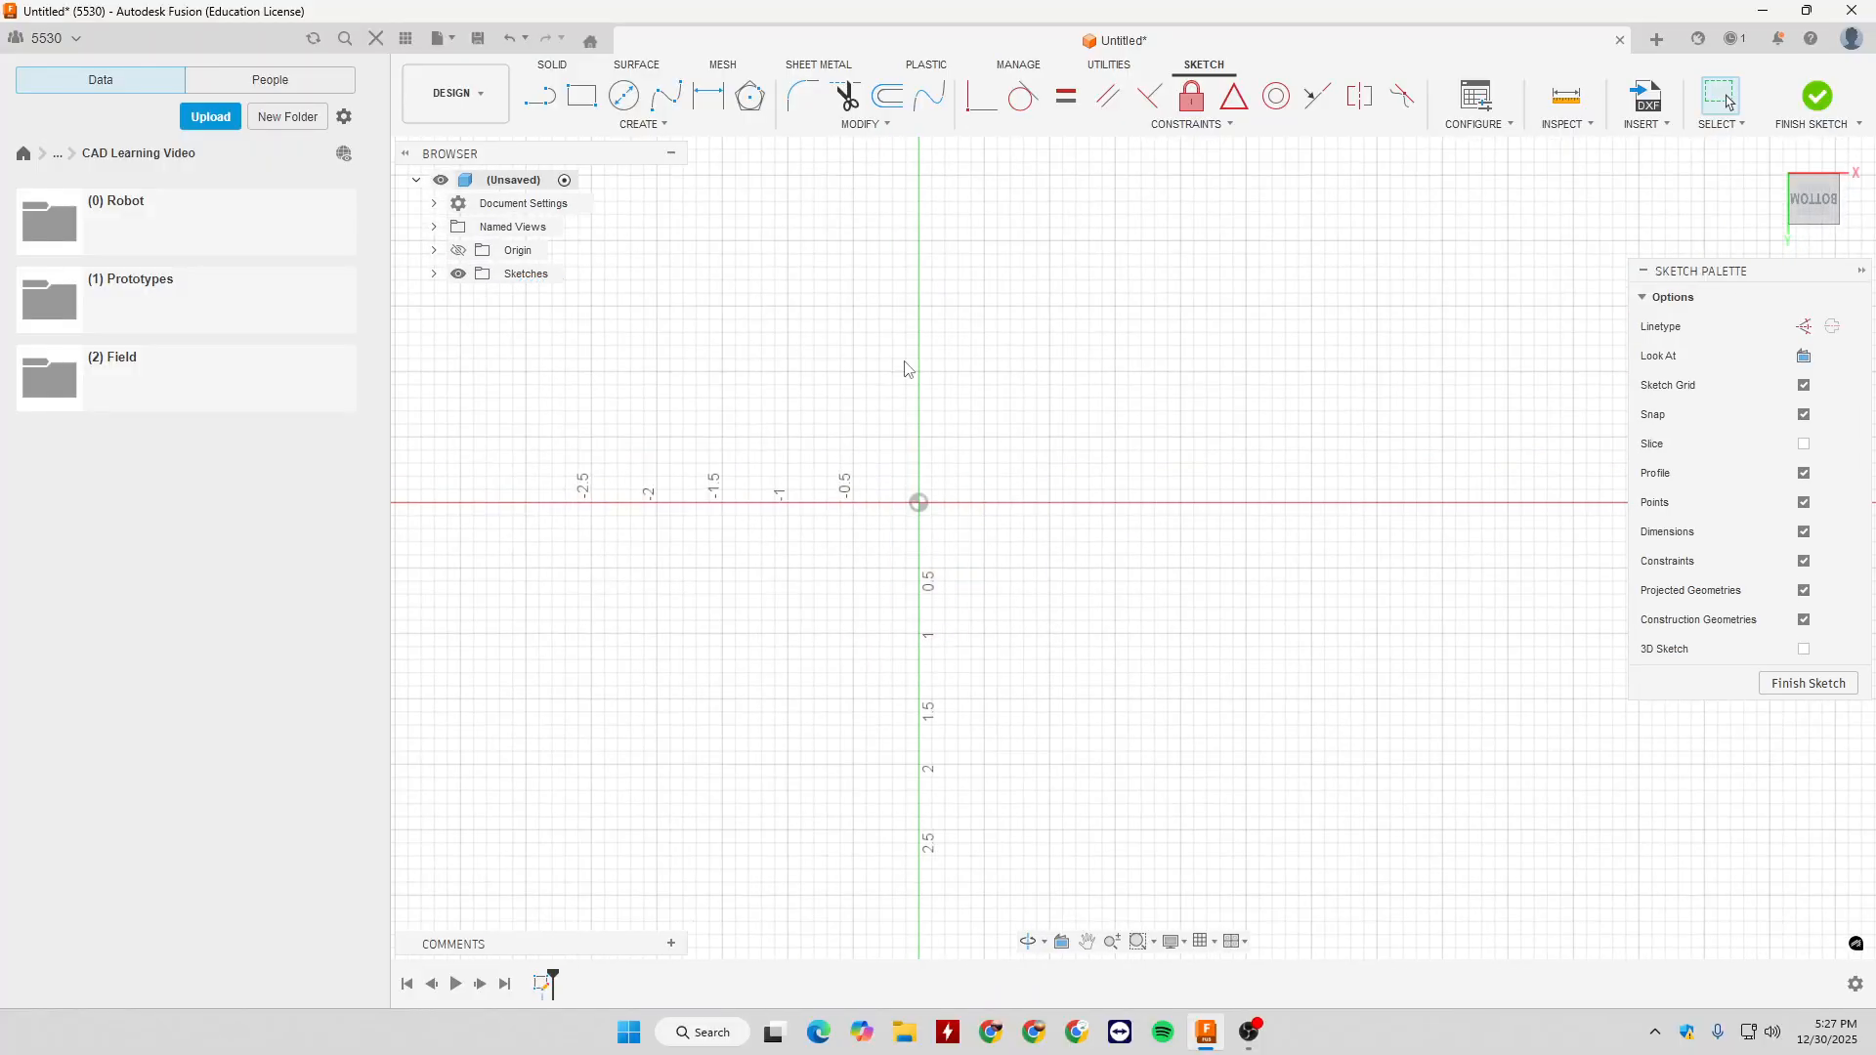
- Place nine scattered sketch points above the horizontal axis and right of the vertical axis
{"action": "left_click", "coordinate": [642, 124]}
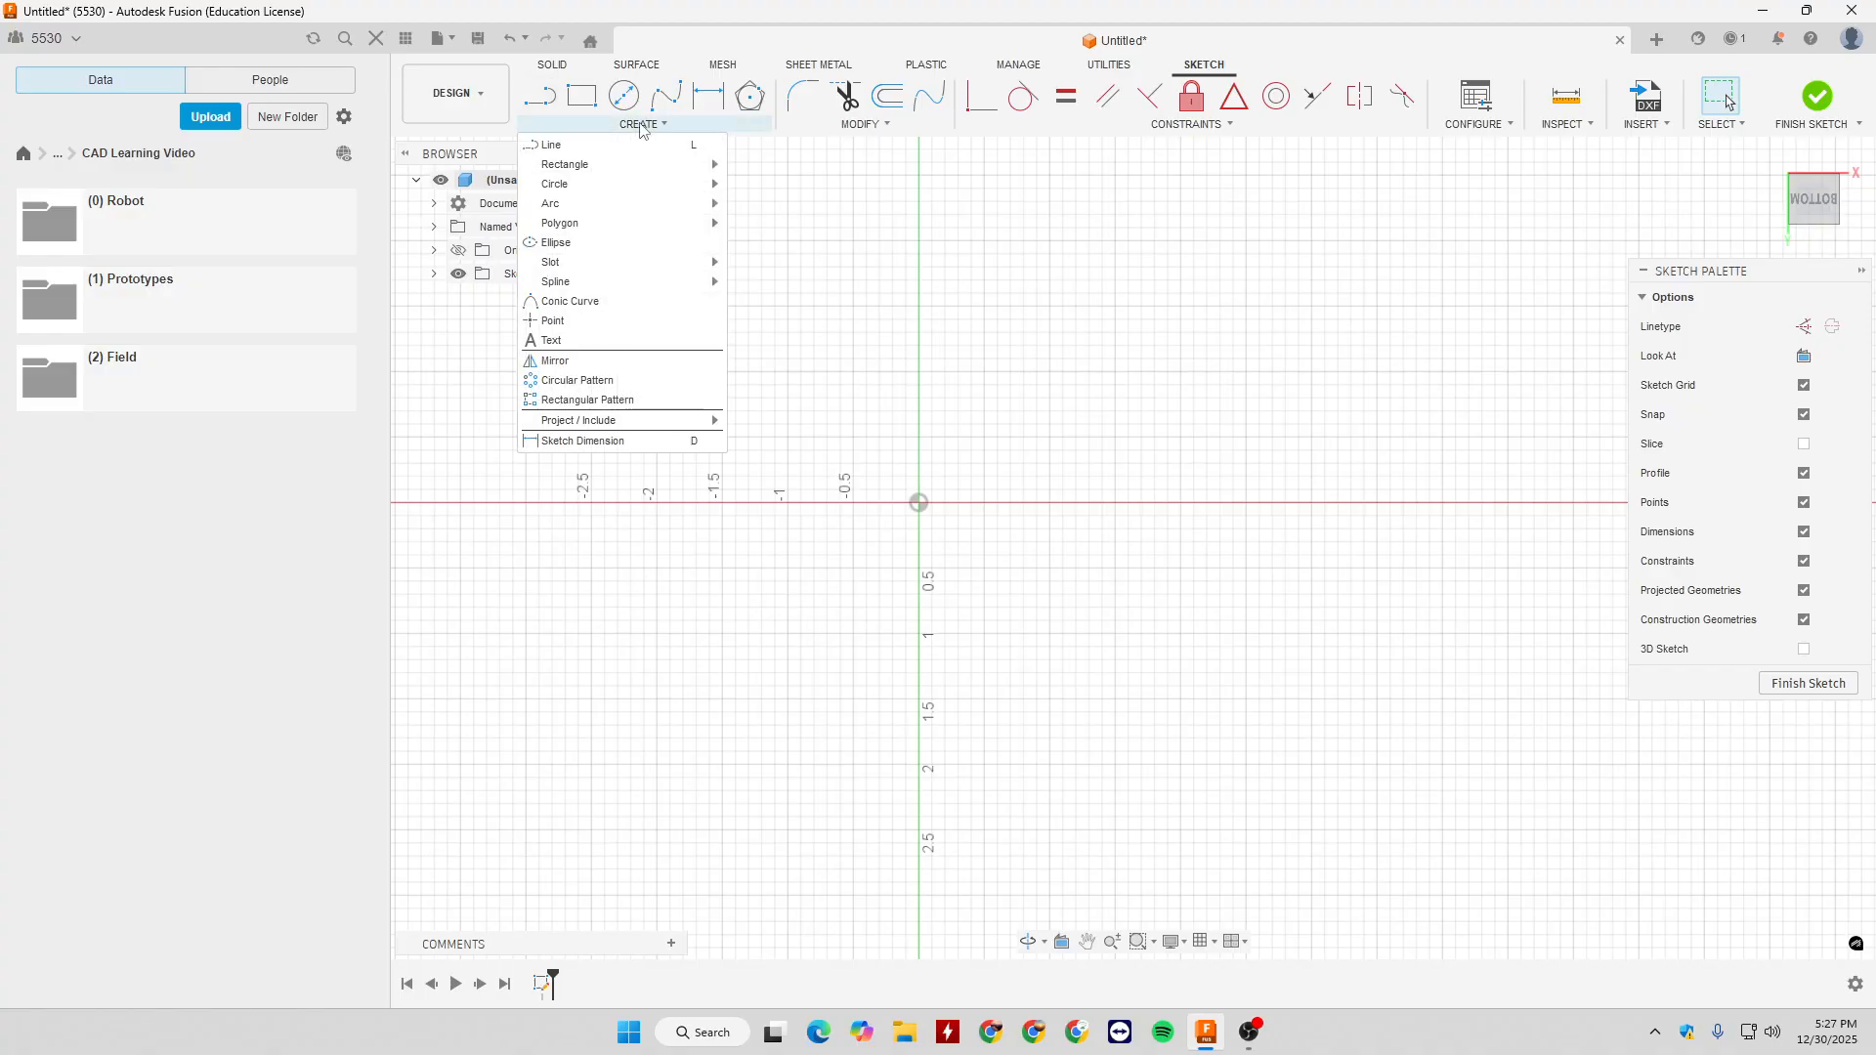
{"action": "left_click", "coordinate": [605, 326]}
{"action": "left_click", "coordinate": [1036, 320]}
{"action": "left_click", "coordinate": [1063, 371]}
{"action": "left_click", "coordinate": [932, 344]}
{"action": "left_click", "coordinate": [1050, 267]}
{"action": "left_click", "coordinate": [1116, 359]}
{"action": "left_click", "coordinate": [1169, 293]}
{"action": "left_click", "coordinate": [1195, 410]}
{"action": "left_click", "coordinate": [1011, 437]}
{"action": "left_click", "coordinate": [1155, 449]}
{"action": "key", "text": "Escape"}
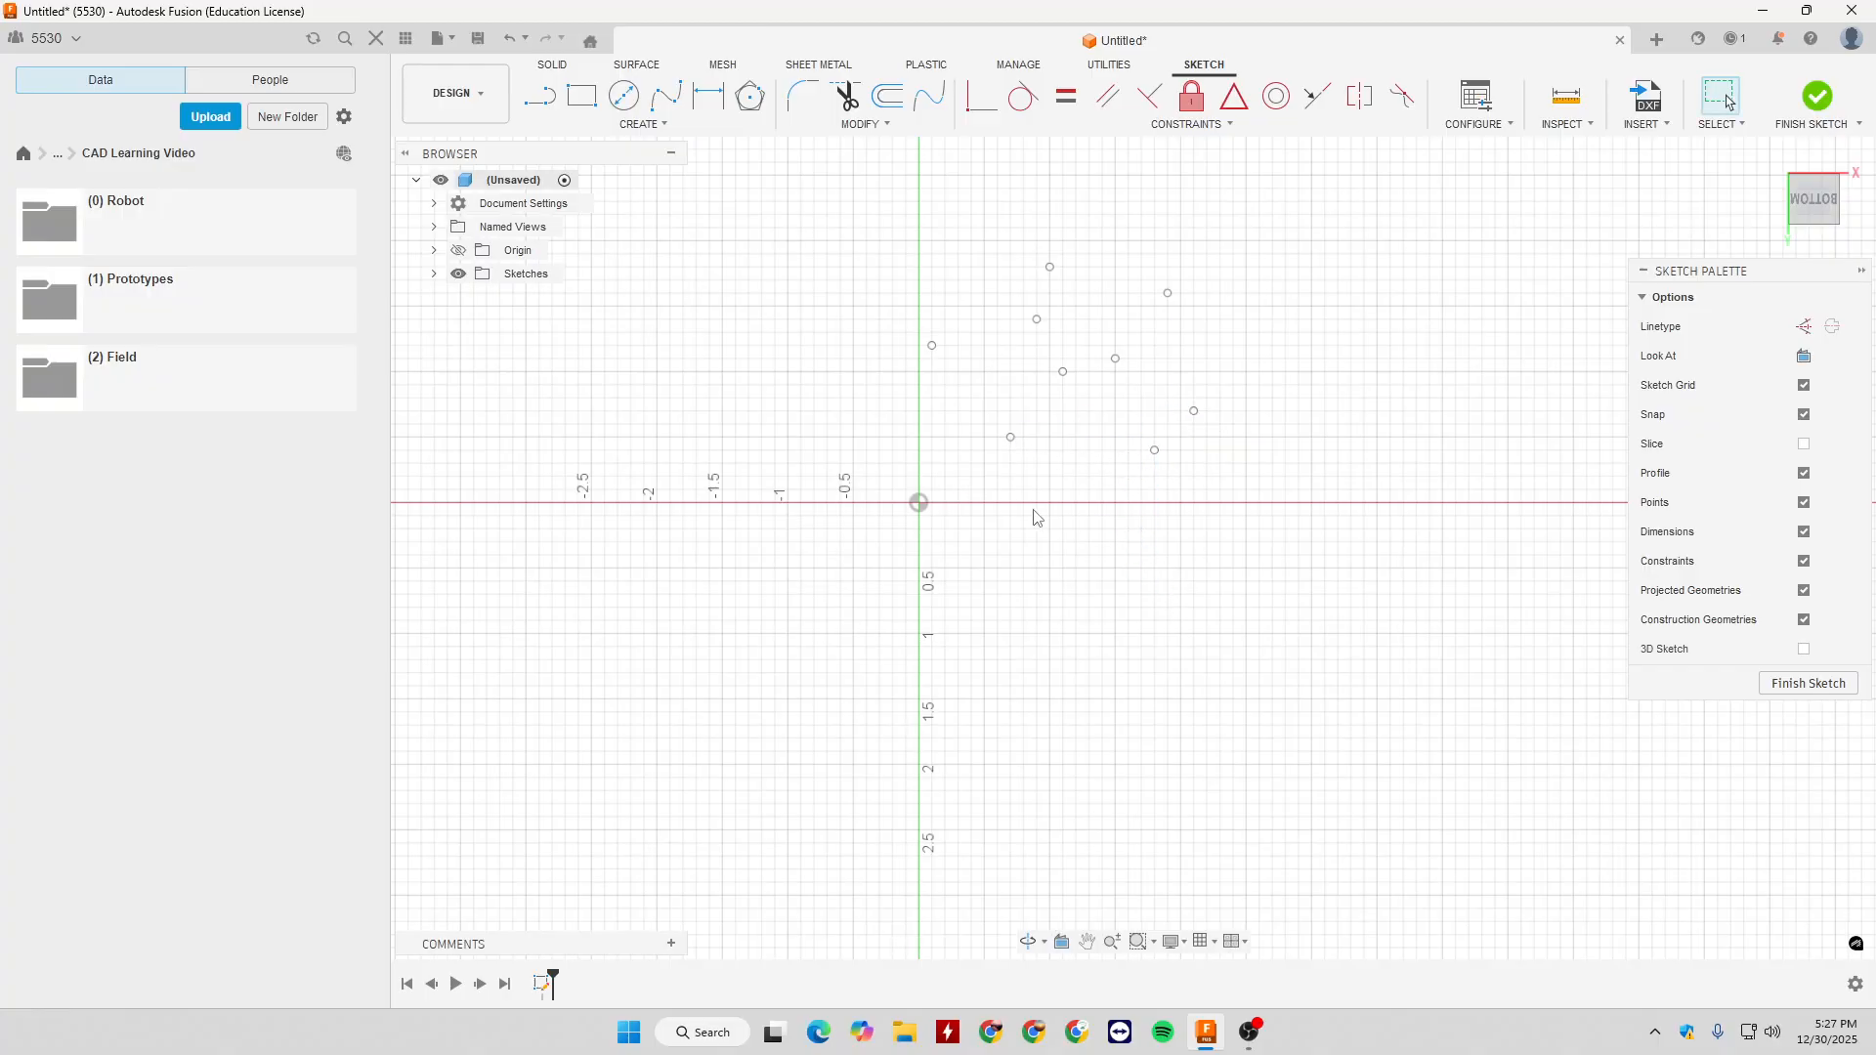
- Move the point nearest the origin to X 0.9, Y -0.6 in and dimension its horizontal distance from the origin as 1 in
{"action": "mouse_move", "coordinate": [1011, 439]}
{"action": "left_mouse_down"}
{"action": "mouse_move", "coordinate": [1008, 402]}
{"action": "mouse_move", "coordinate": [1054, 428]}
{"action": "left_mouse_up"}
{"action": "key", "text": "d"}
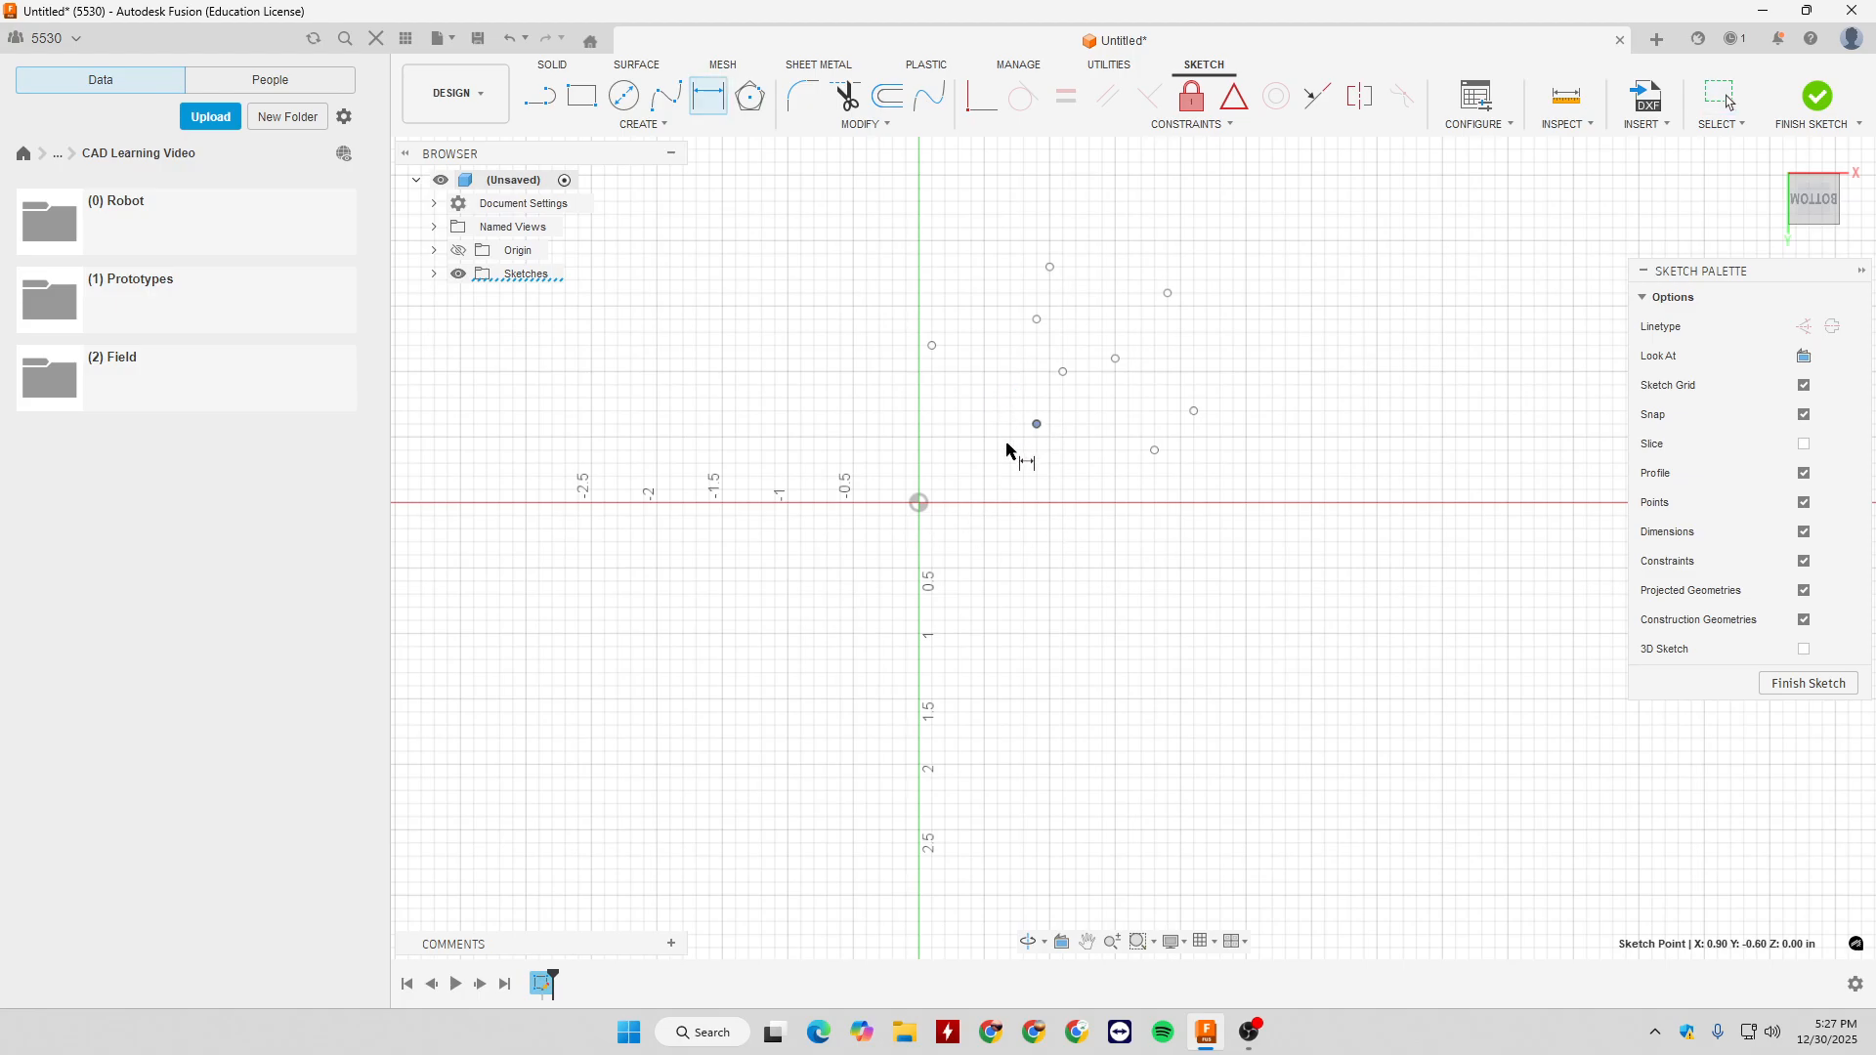
{"action": "left_click", "coordinate": [919, 504]}
{"action": "left_click", "coordinate": [1037, 424]}
{"action": "left_click", "coordinate": [1021, 559]}
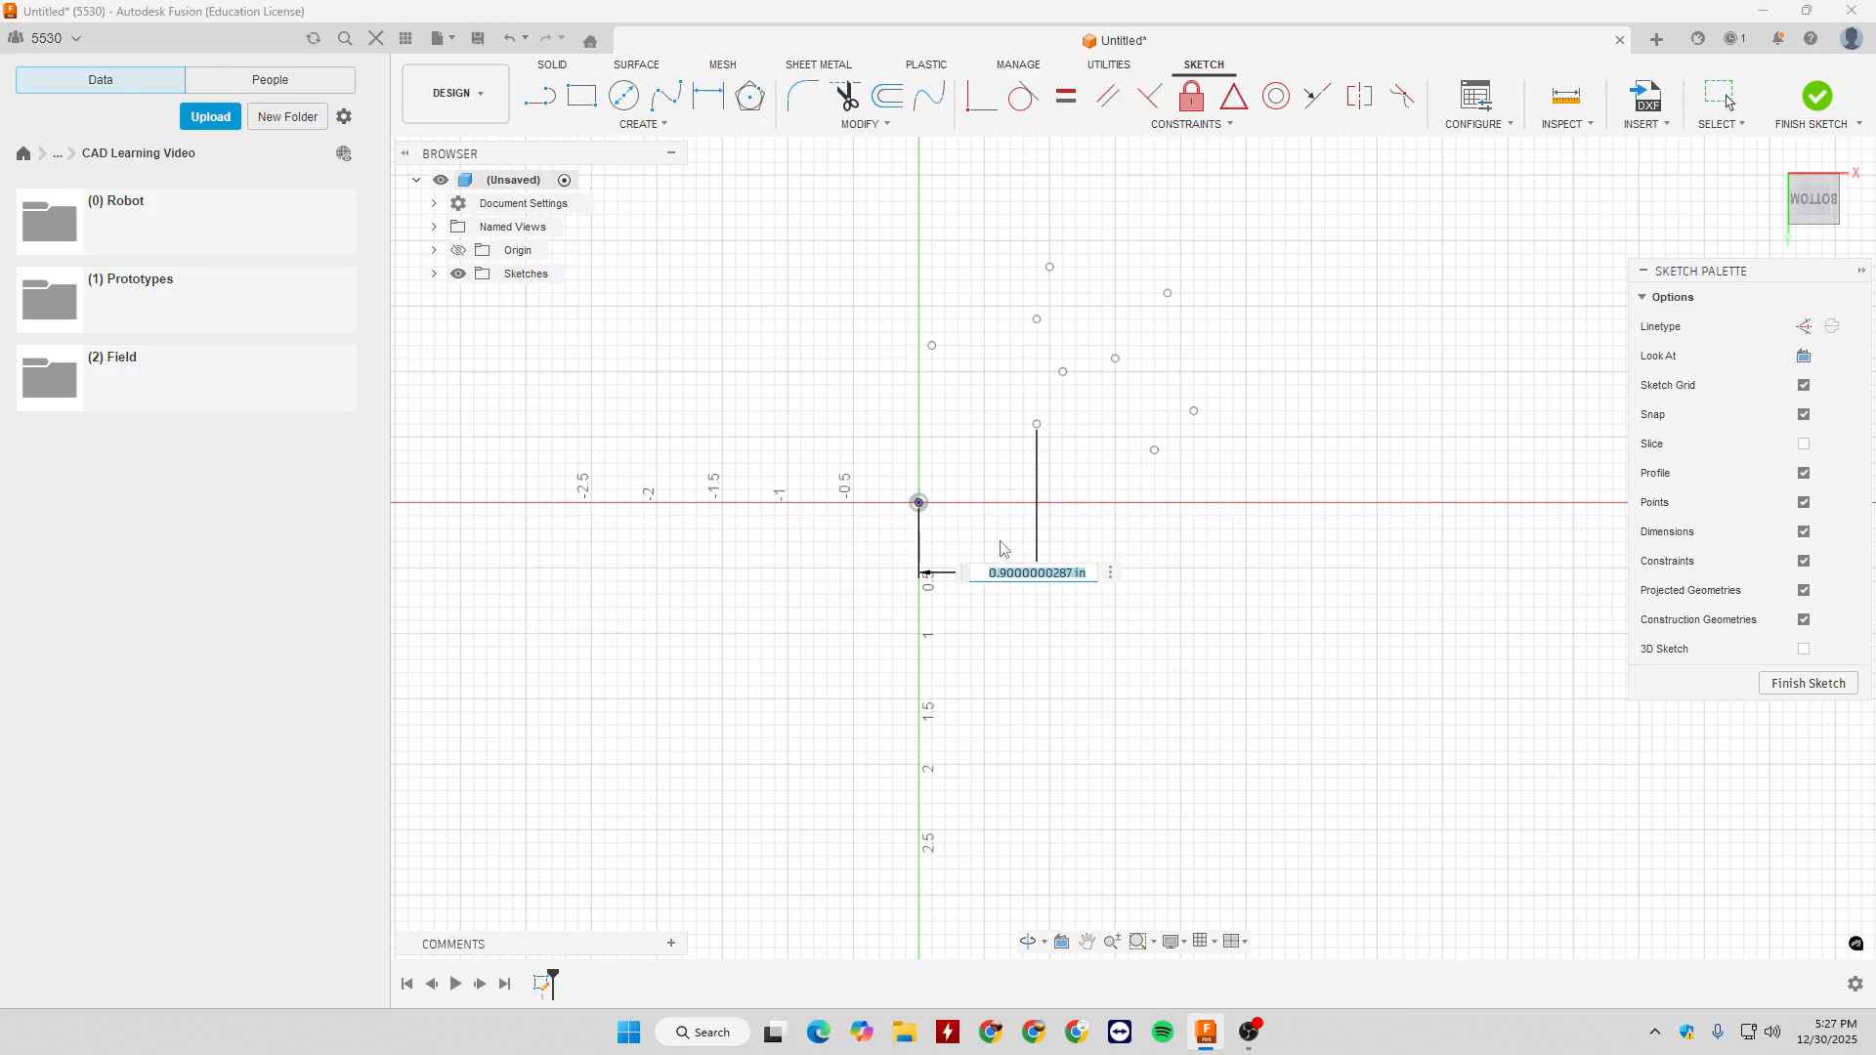
{"action": "type", "text": "1"}
{"action": "key", "text": "Return"}
- Move the dimensioned point straight down toward the horizontal axis
{"action": "left_click", "coordinate": [933, 491]}
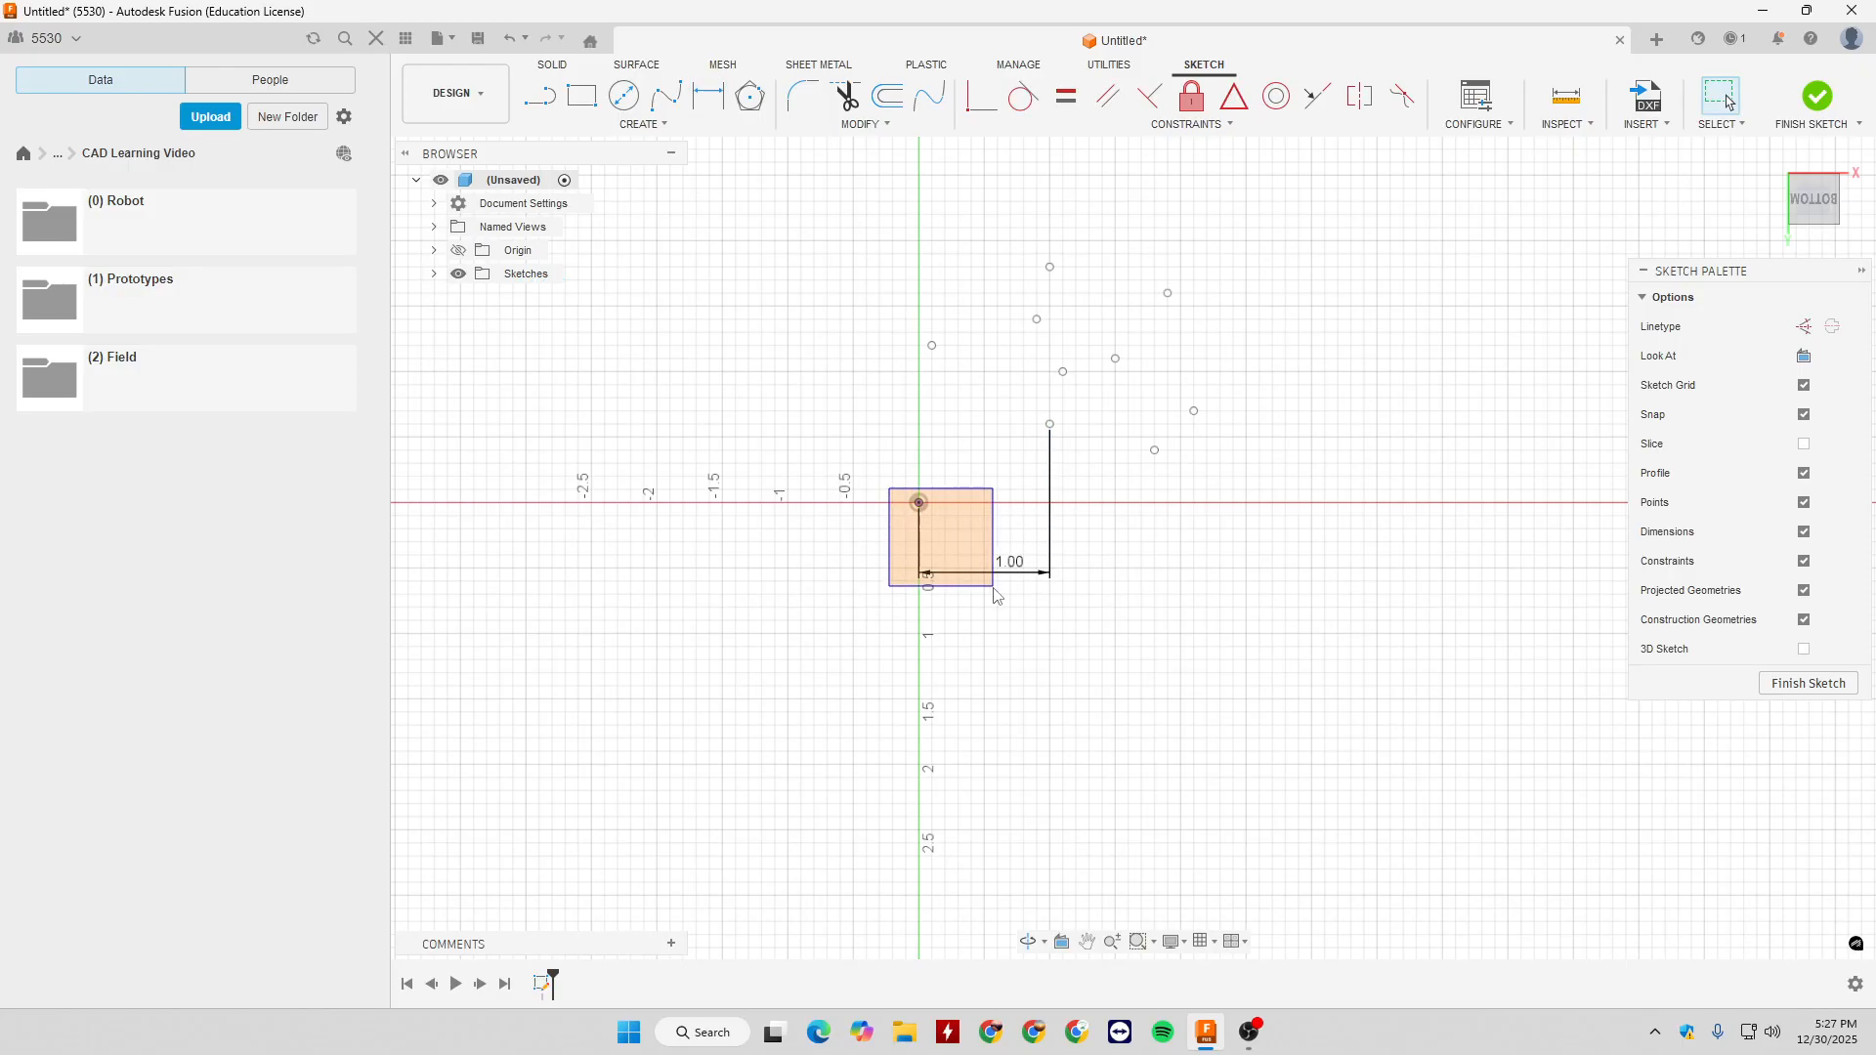
{"action": "left_click", "coordinate": [994, 504]}
{"action": "left_click", "coordinate": [1049, 425]}
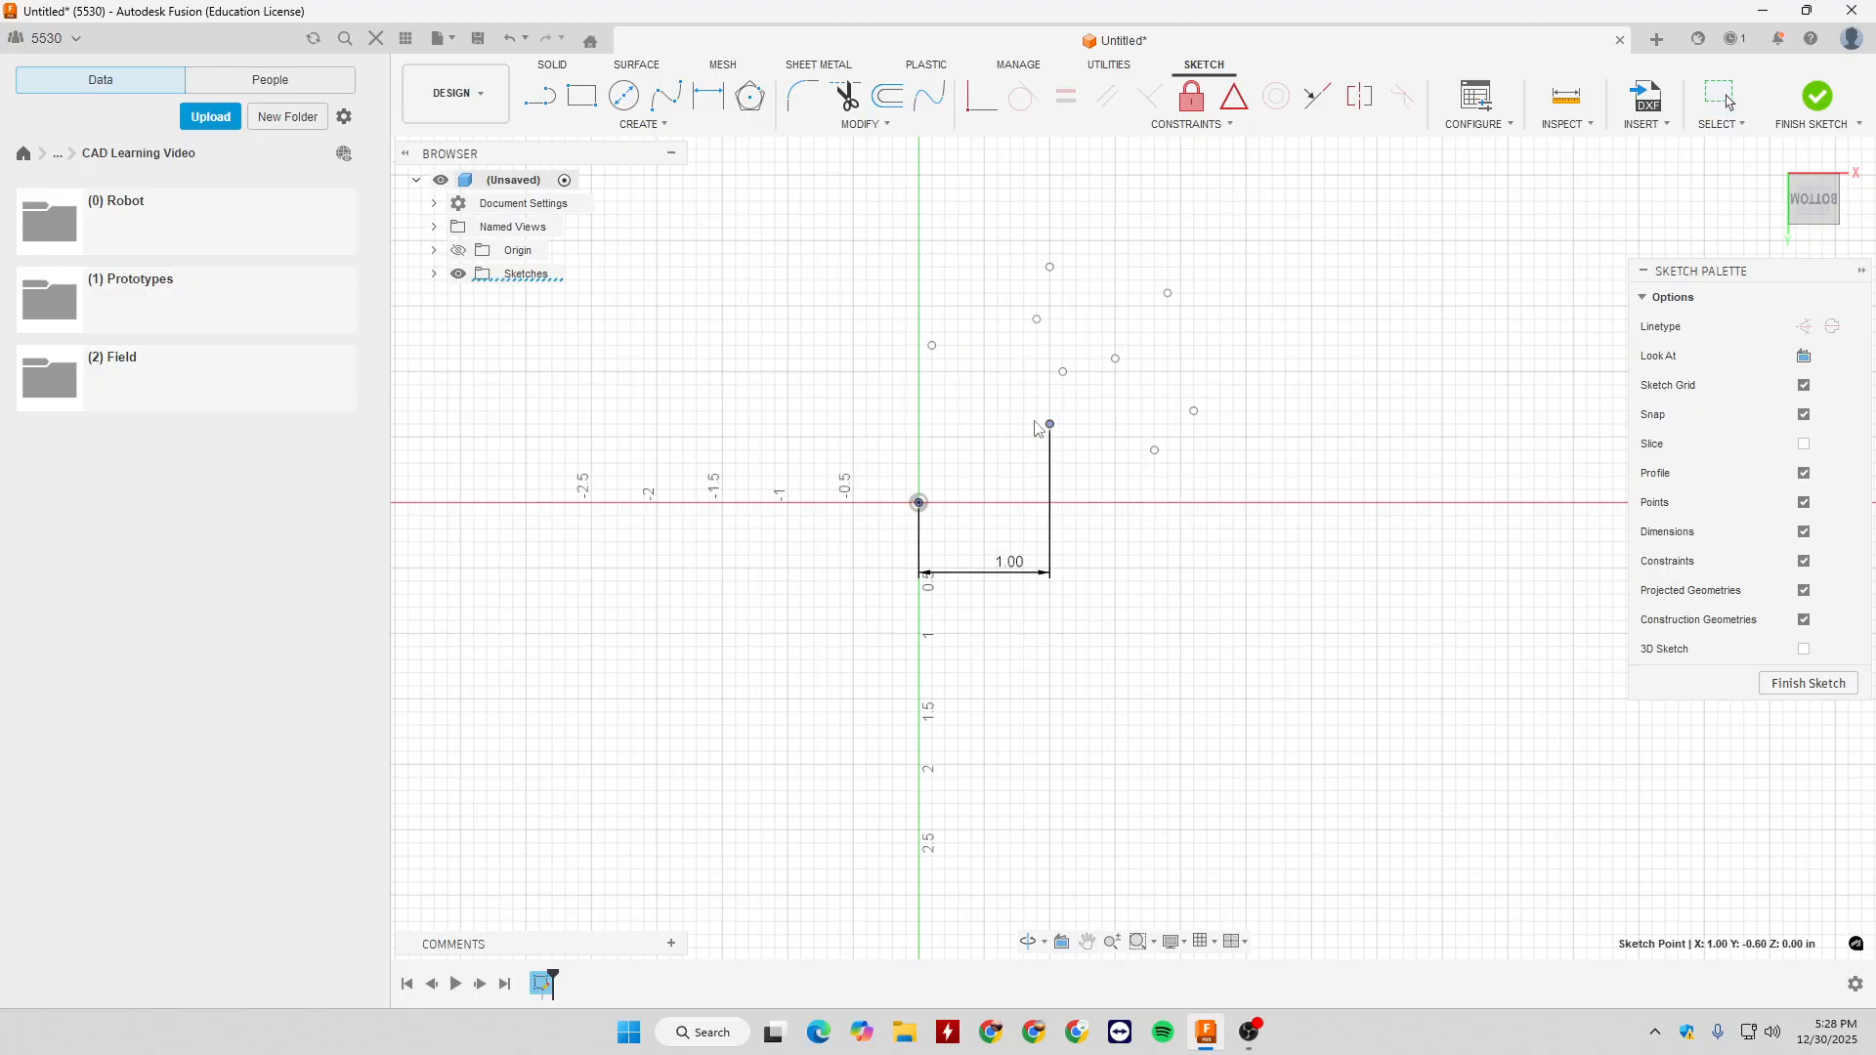
{"action": "mouse_move", "coordinate": [1050, 425]}
{"action": "left_mouse_down"}
{"action": "mouse_move", "coordinate": [1048, 347]}
{"action": "mouse_move", "coordinate": [1049, 465]}
{"action": "left_mouse_up"}
- Delete all the sketch points together with the horizontal dimension
{"action": "left_click", "coordinate": [793, 241]}
{"action": "mouse_move", "coordinate": [804, 211]}
{"action": "left_mouse_down"}
{"action": "mouse_move", "coordinate": [1298, 571]}
{"action": "mouse_move", "coordinate": [1314, 640]}
{"action": "left_mouse_up"}
{"action": "key", "text": "Delete"}
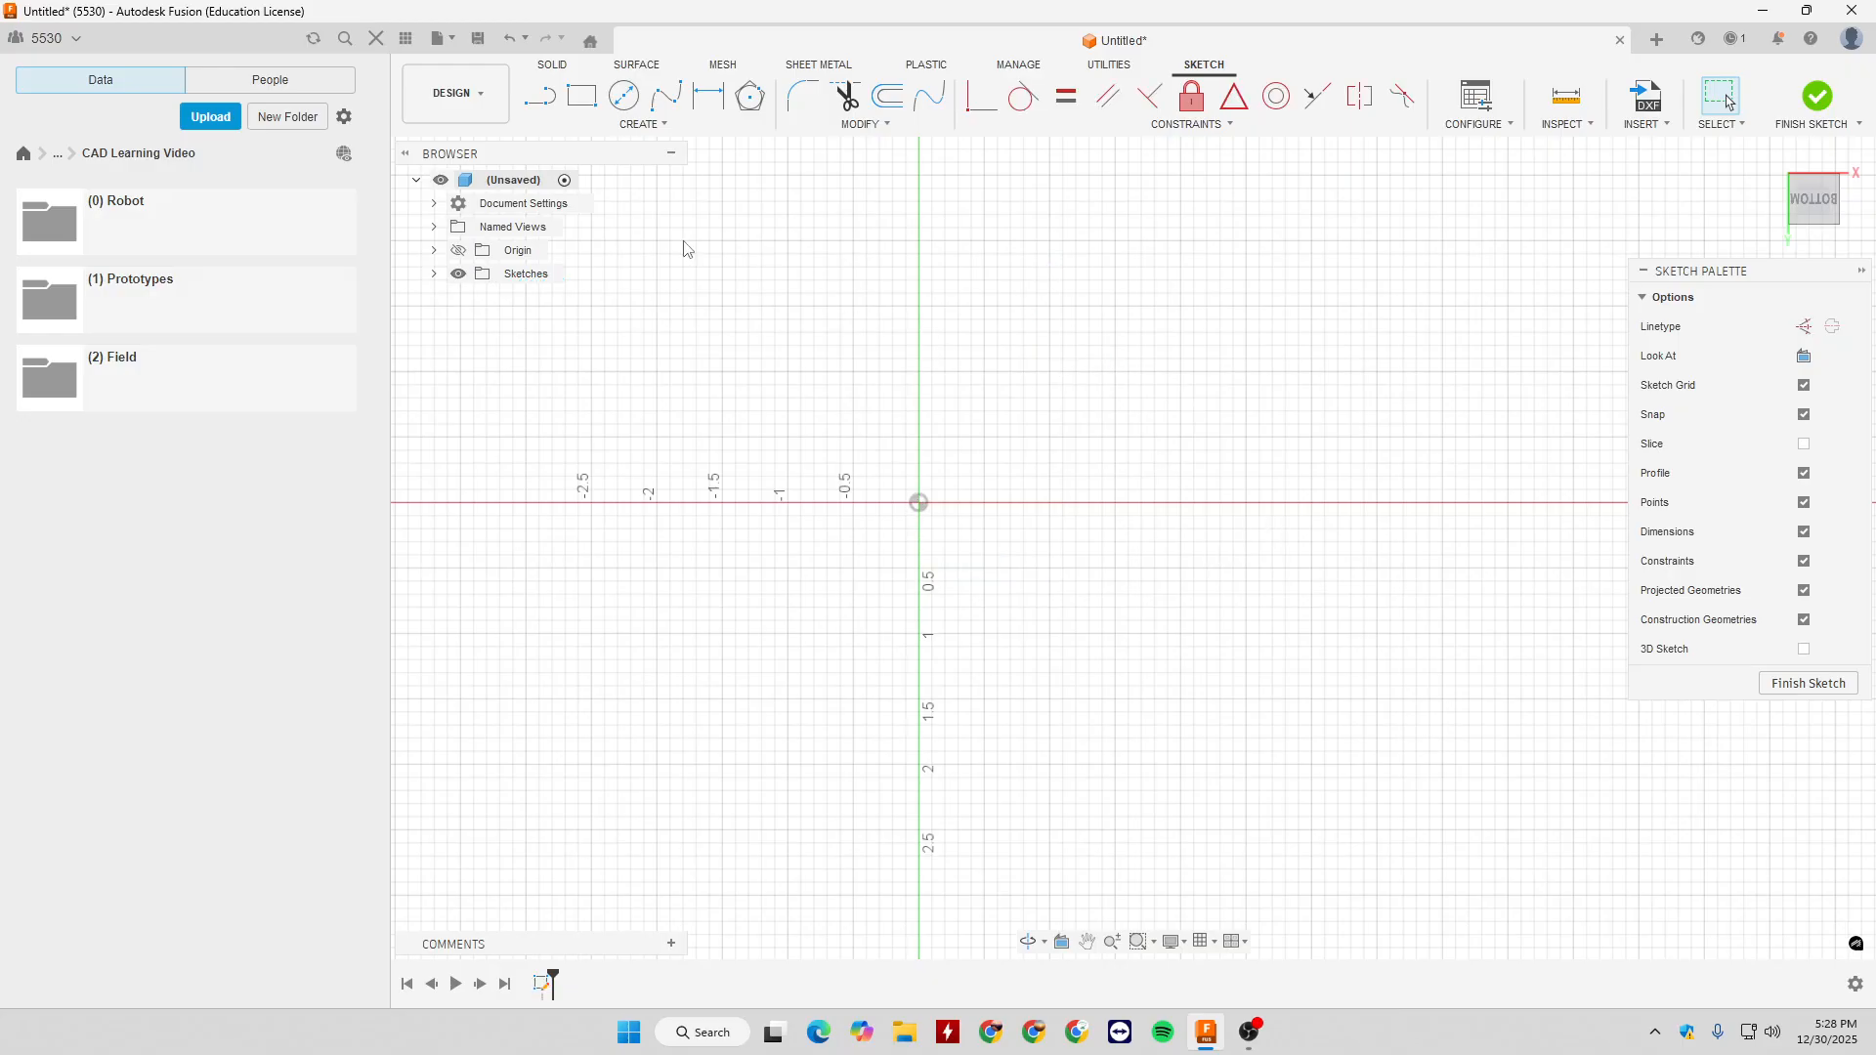
- Add the sketch text "asdqasdwetfgxdc" in a frame about 2.4 by 1.1 in above the horizontal axis, using Arial at 0.394 in height
{"action": "left_click", "coordinate": [658, 125]}
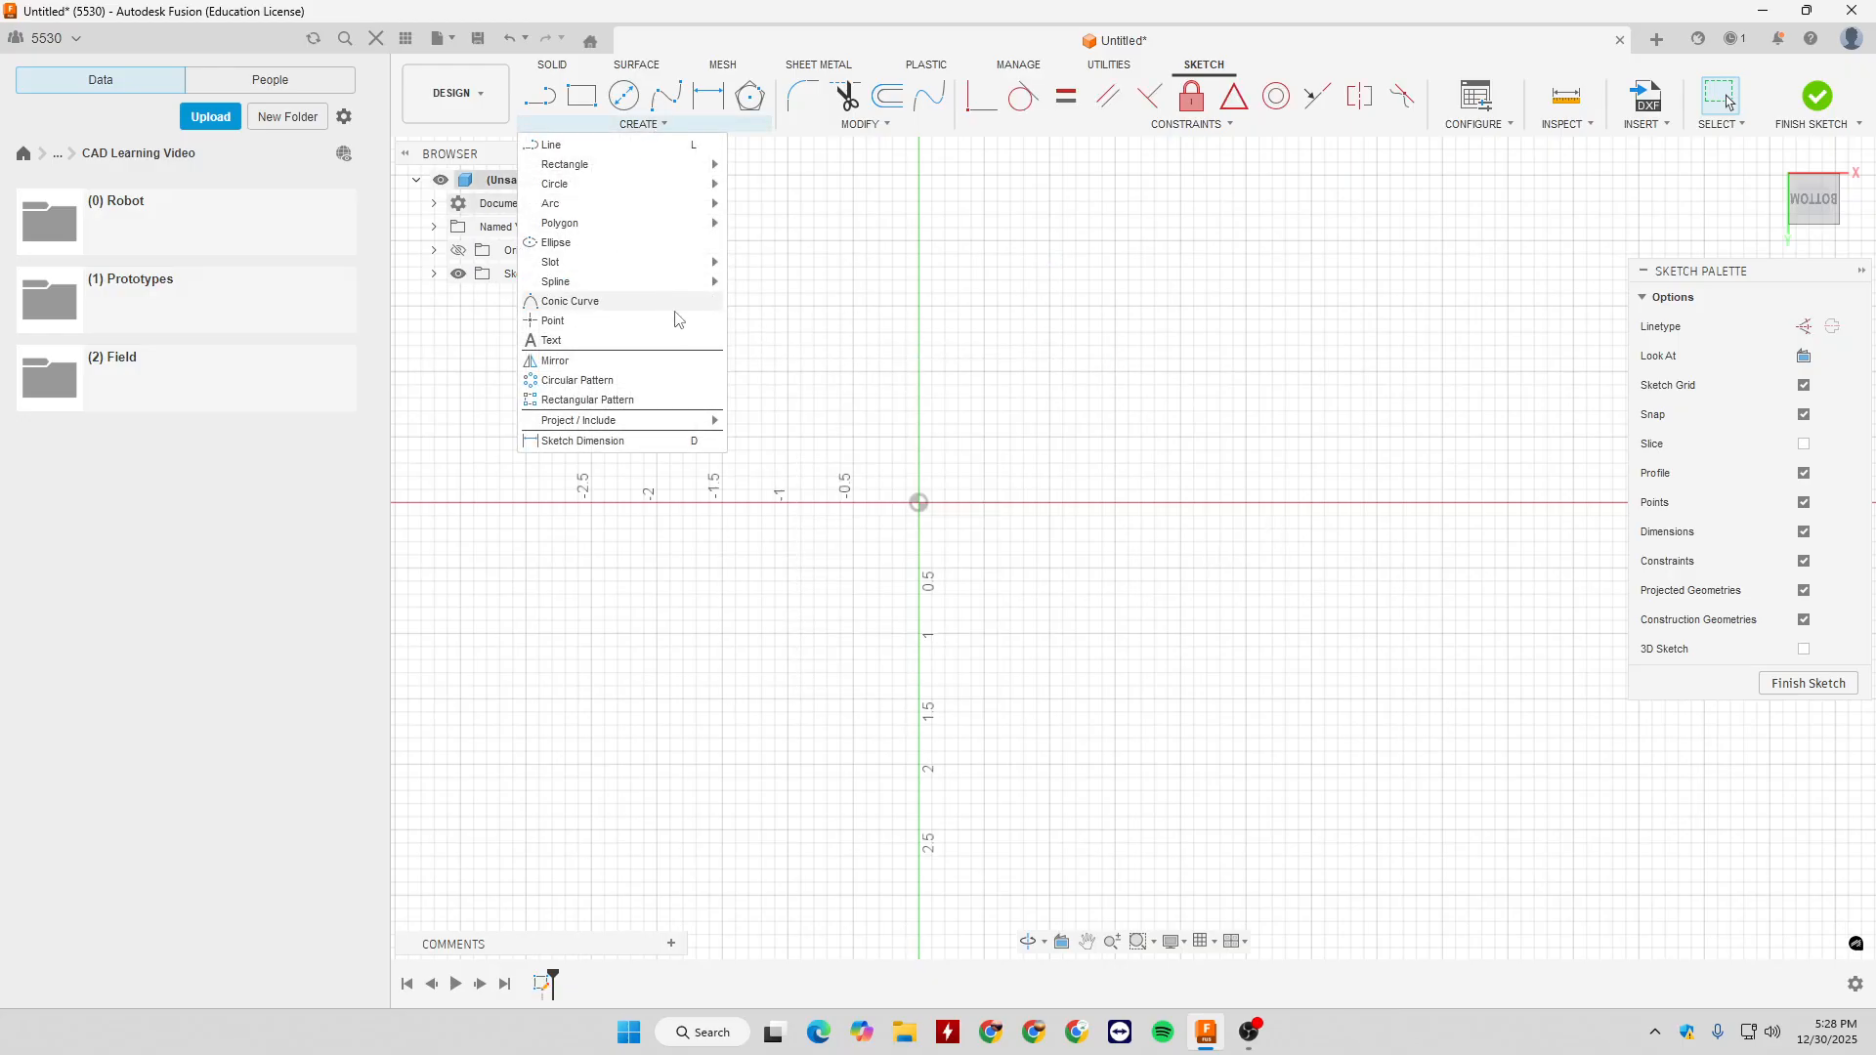
{"action": "left_click", "coordinate": [642, 344]}
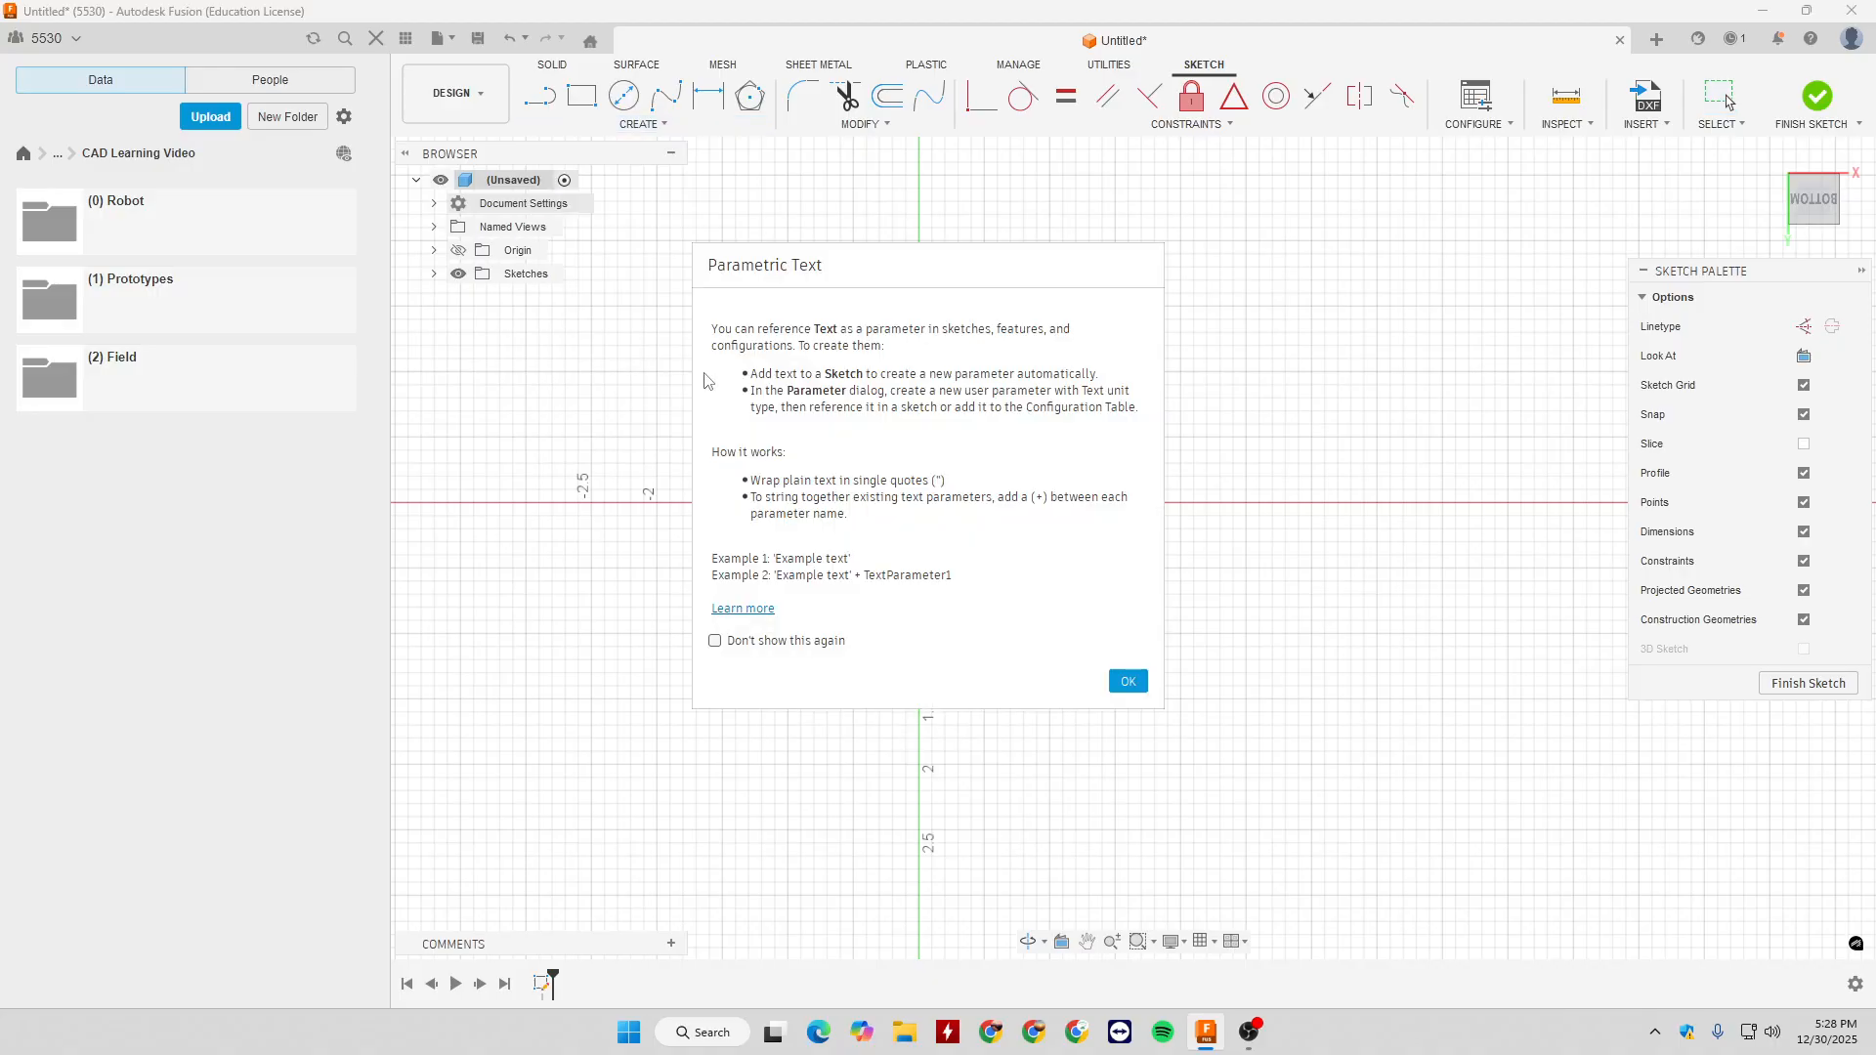
{"action": "left_click", "coordinate": [1129, 682]}
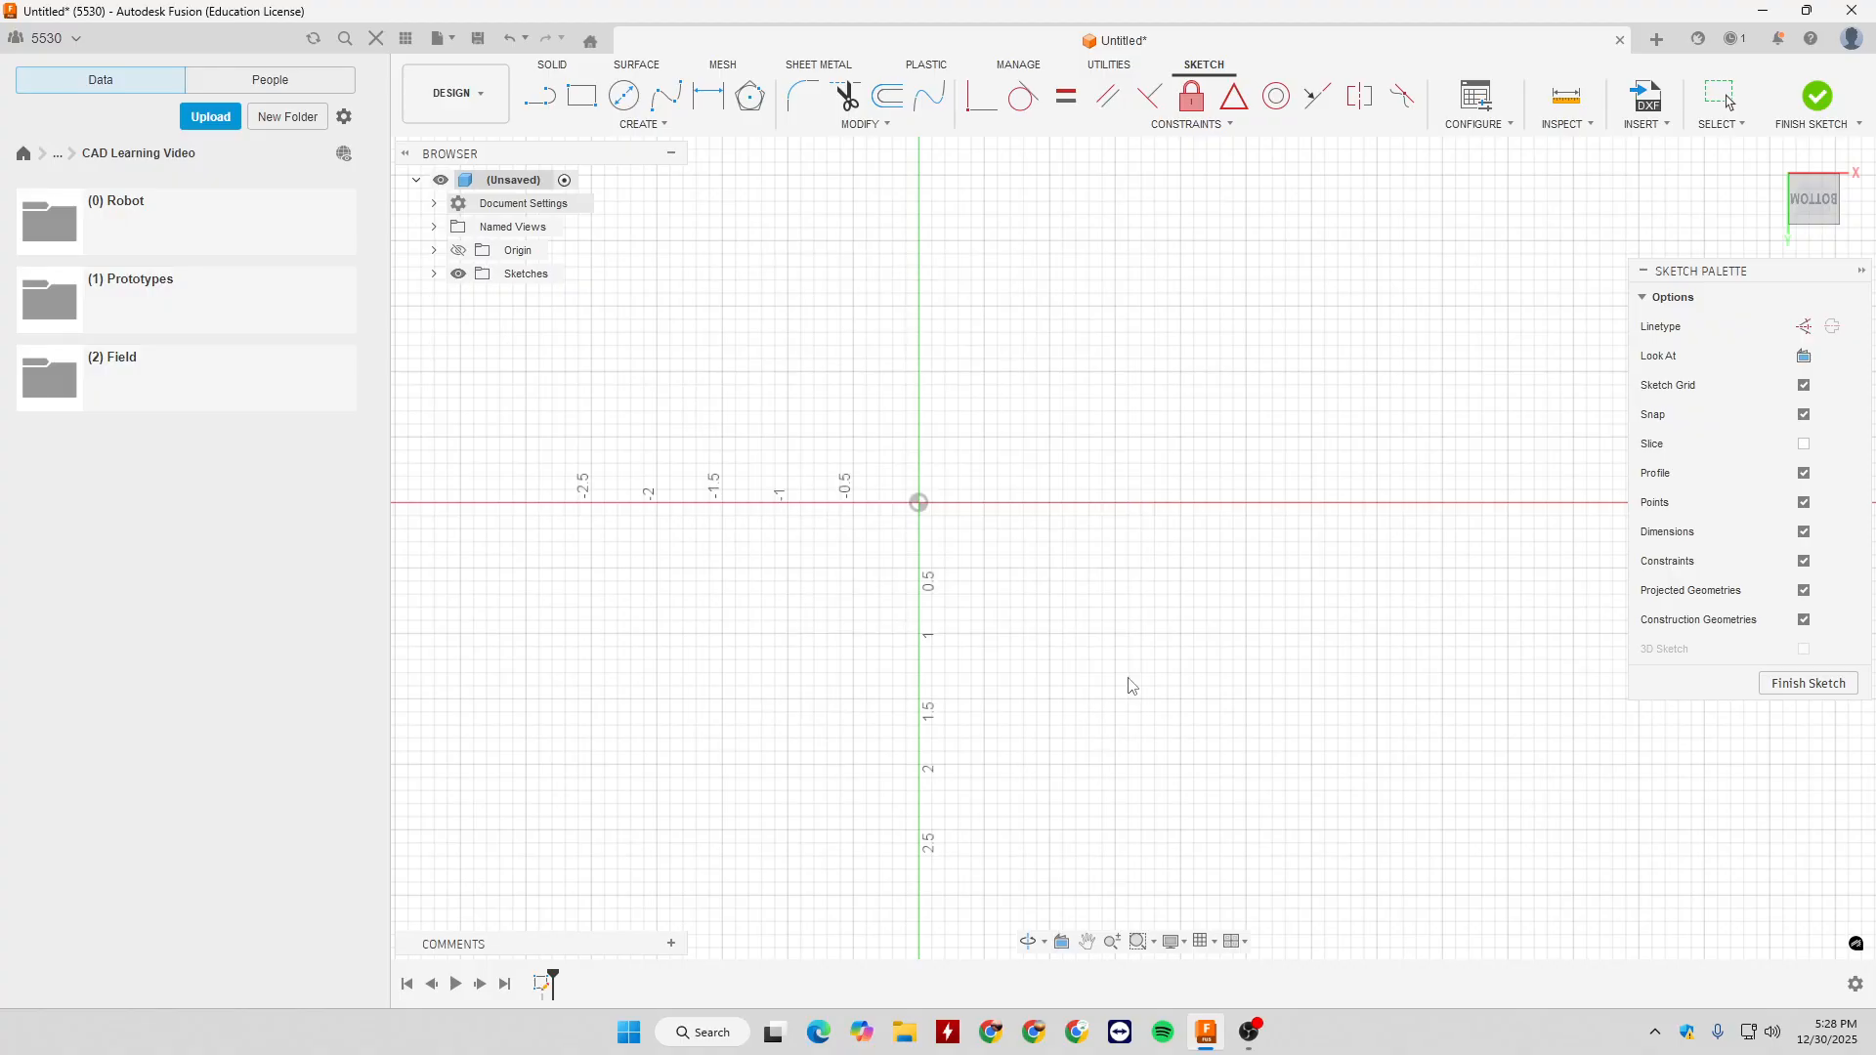
{"action": "left_click", "coordinate": [788, 332]}
{"action": "left_click", "coordinate": [1102, 475]}
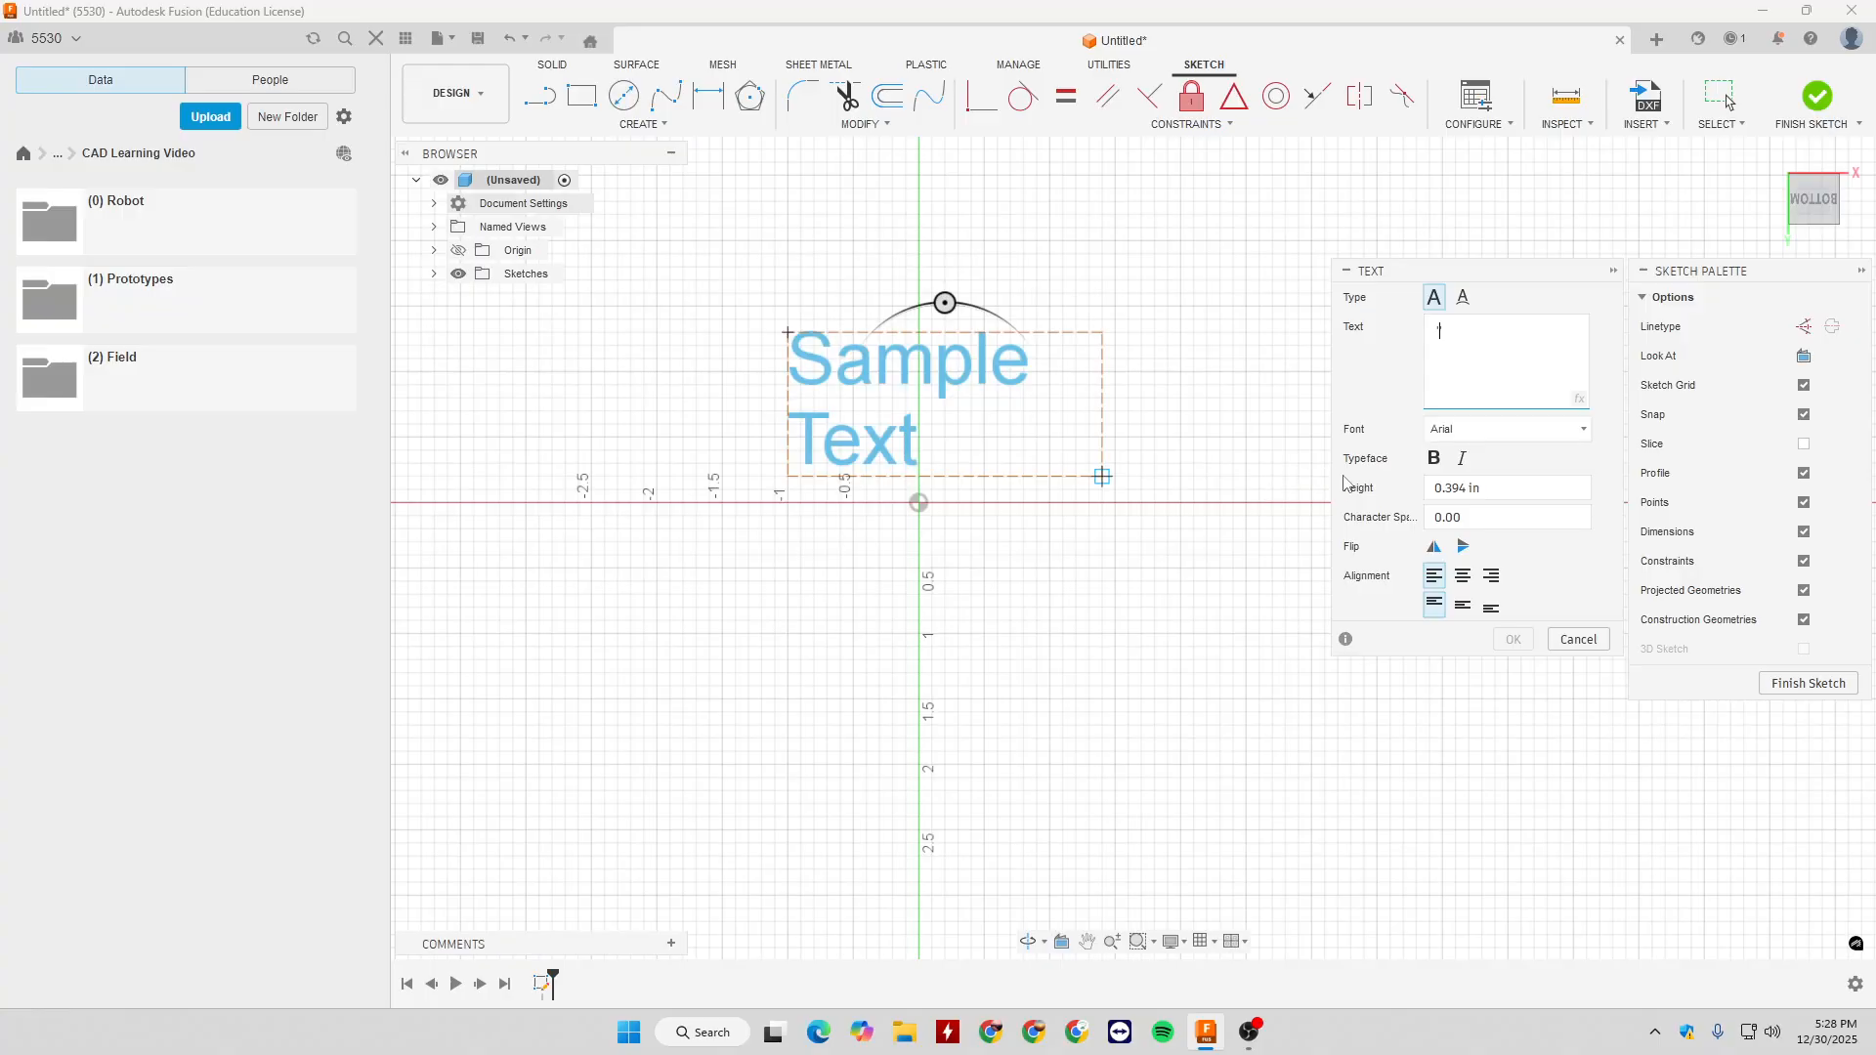
{"action": "type", "text": "asdqasdwe"}
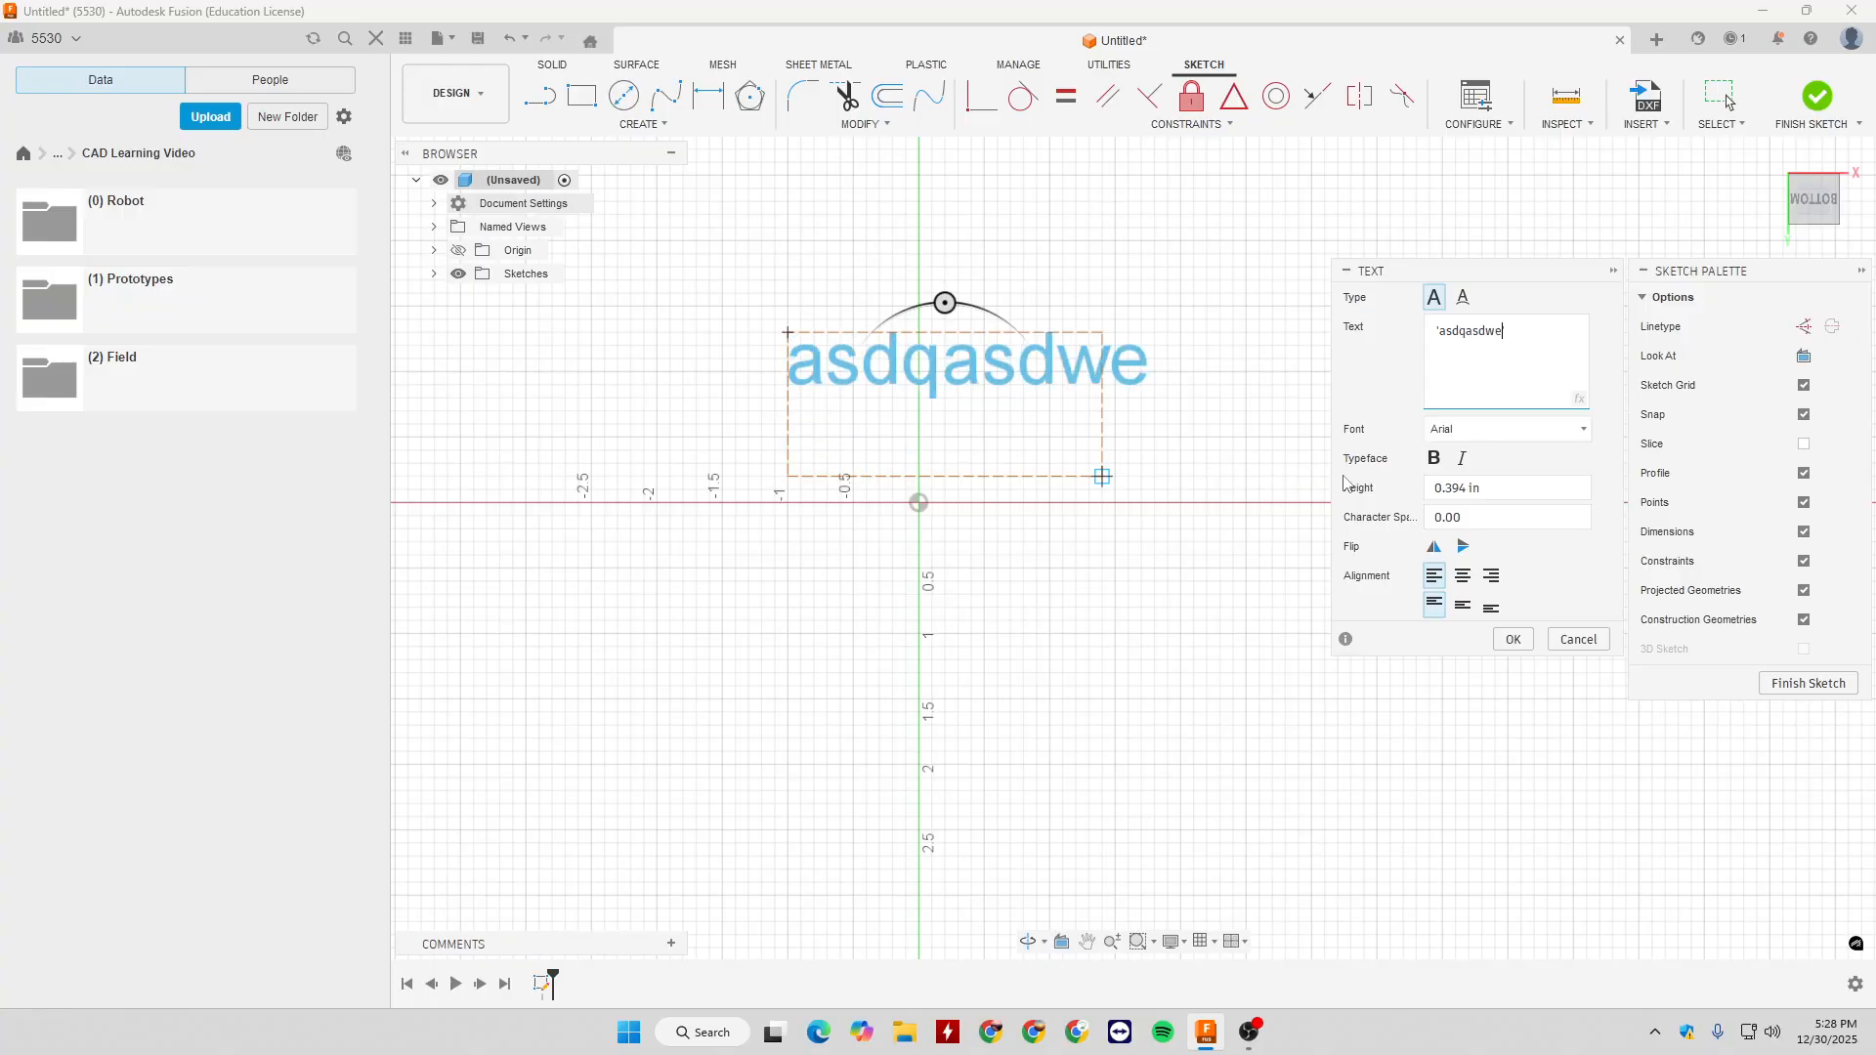
{"action": "type", "text": "tfgxdc"}
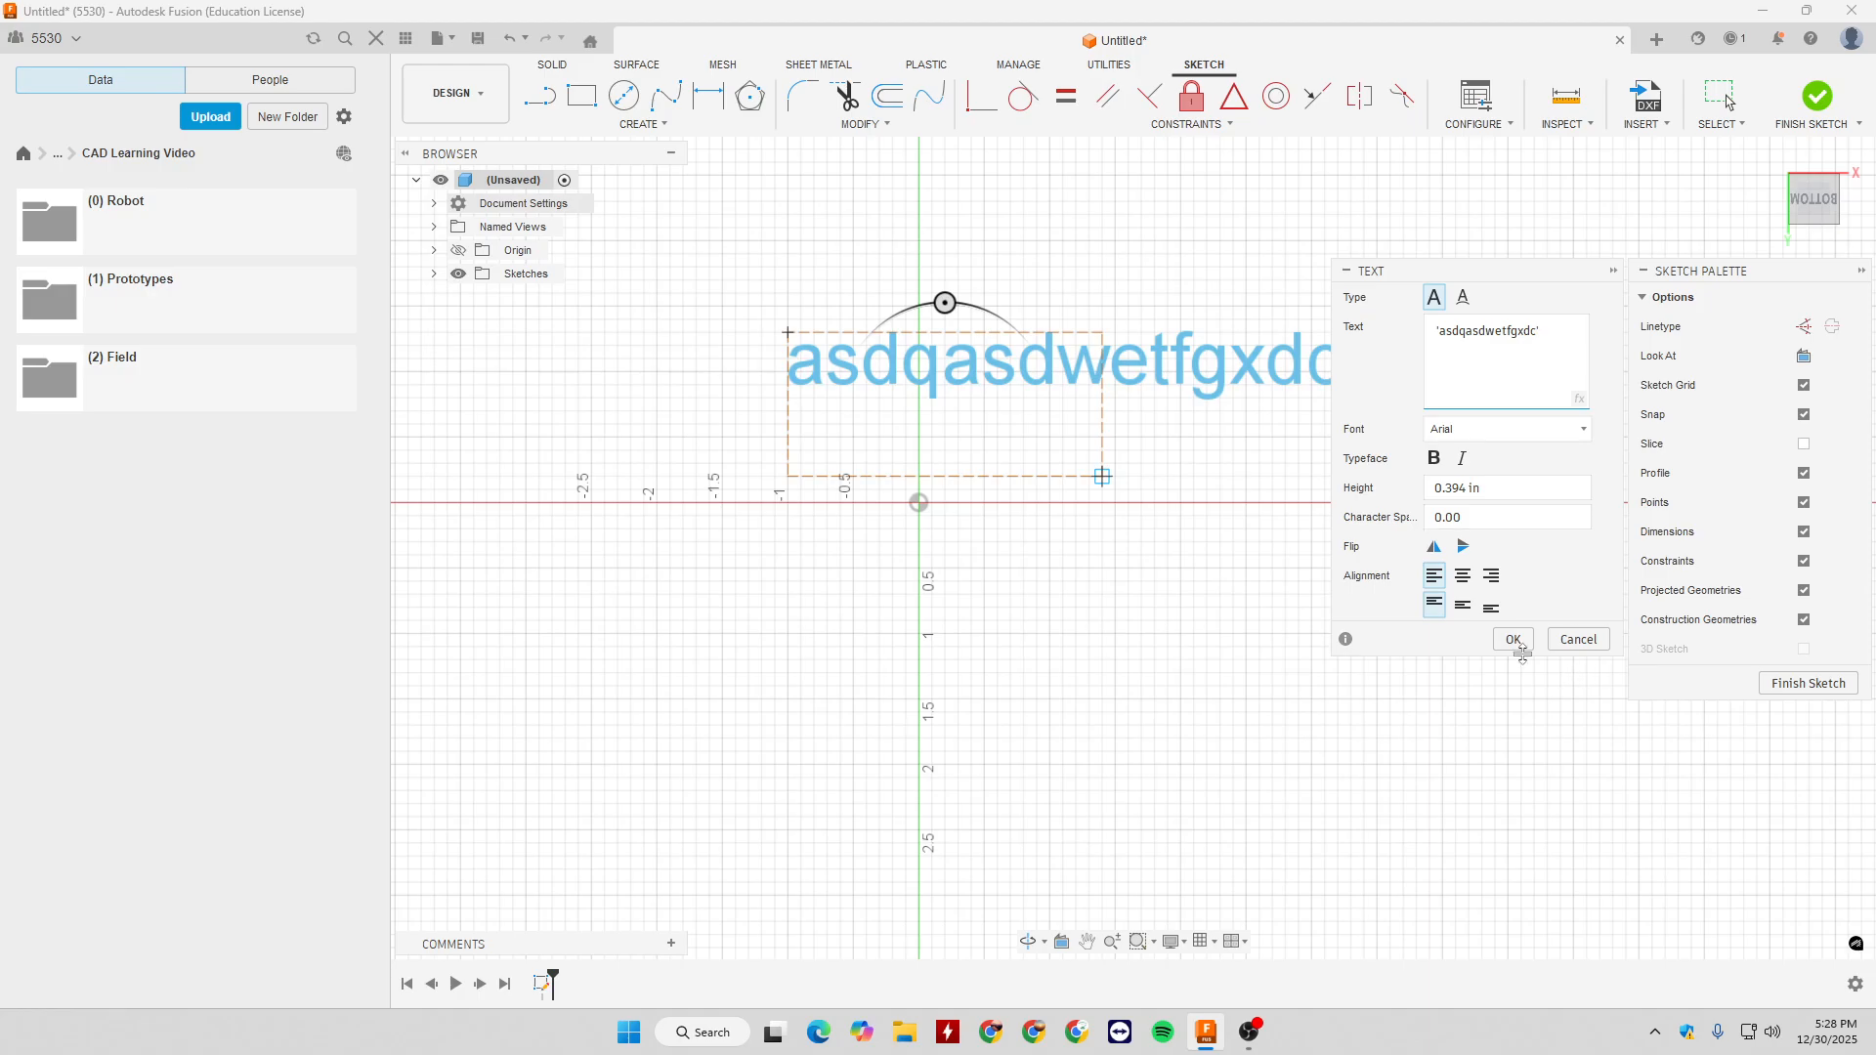
{"action": "left_click", "coordinate": [1513, 639]}
- Reopen the sketch text for editing, look at its font choices and keep the settings as they are
{"action": "left_click", "coordinate": [1077, 364]}
{"action": "double_click", "coordinate": [1076, 364]}
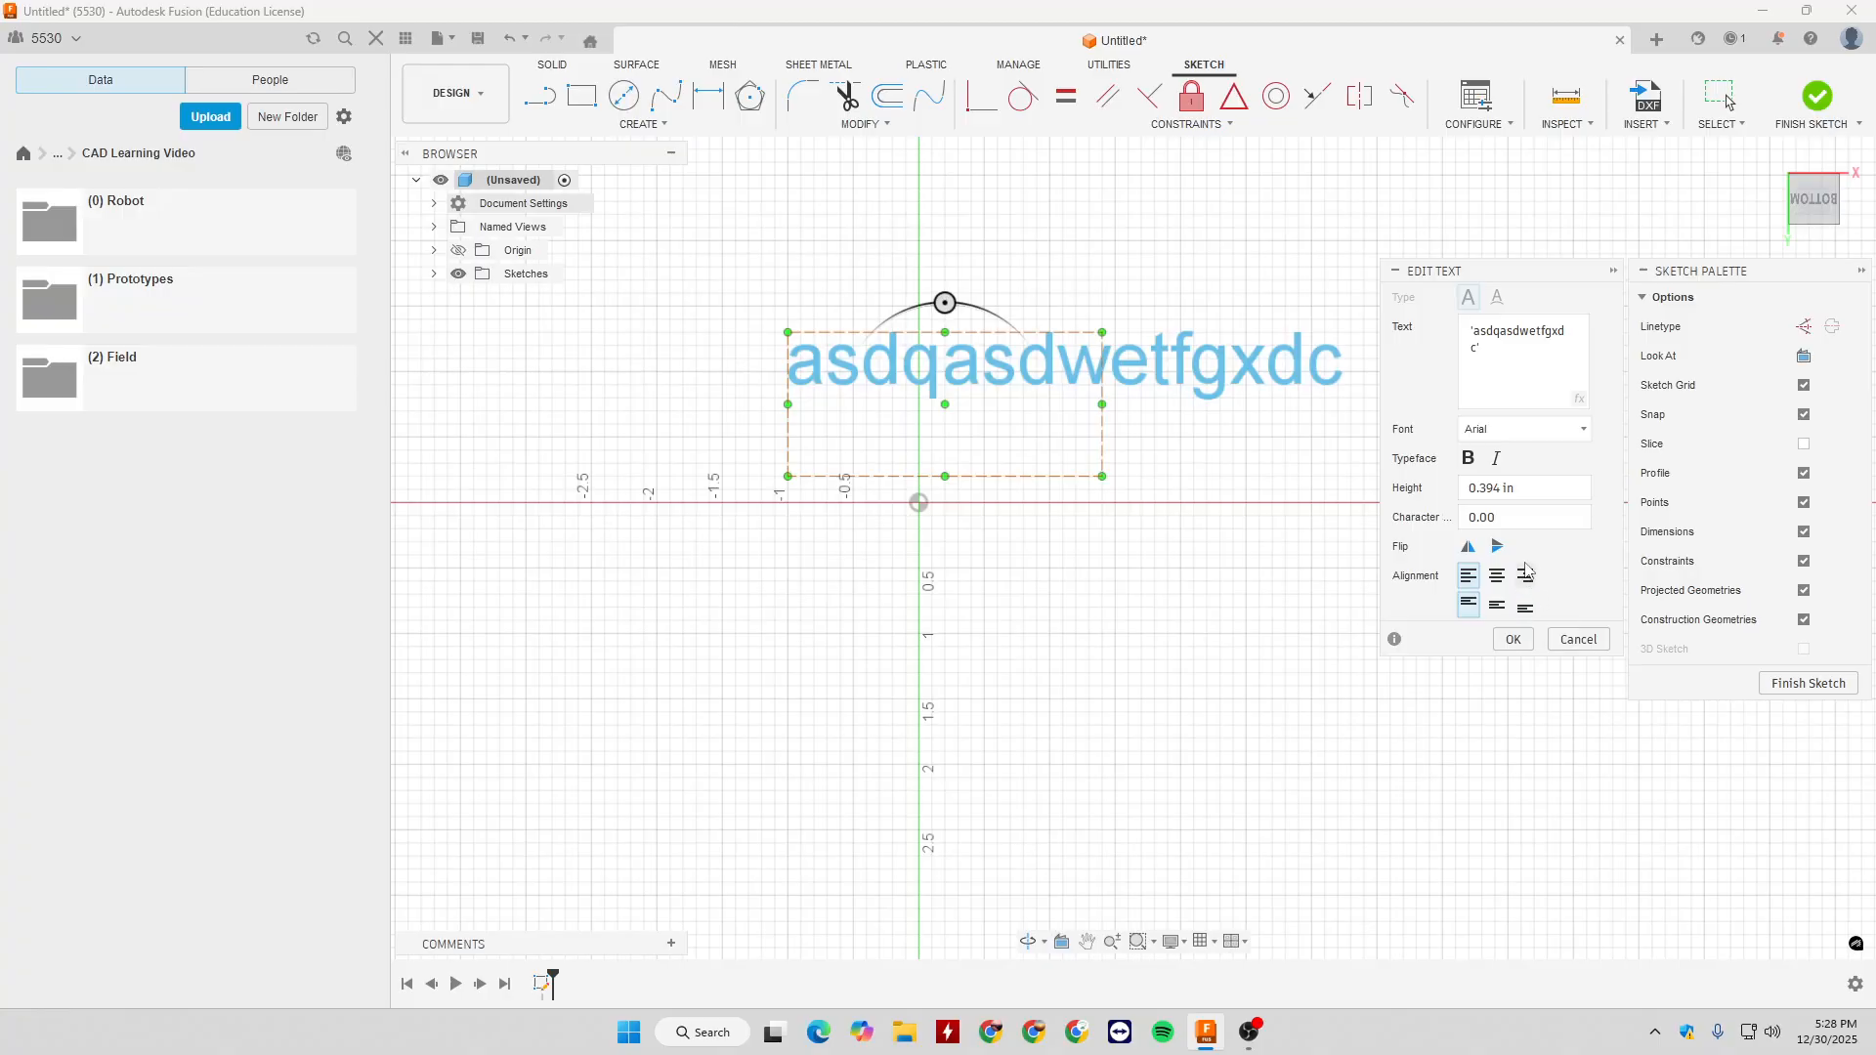
{"action": "left_click", "coordinate": [1514, 434]}
{"action": "left_click", "coordinate": [1516, 439]}
{"action": "left_click", "coordinate": [1513, 638]}
- Delete the sketch text together with its frame
{"action": "left_click_drag", "start_coordinate": [792, 245], "coordinate": [1293, 592]}
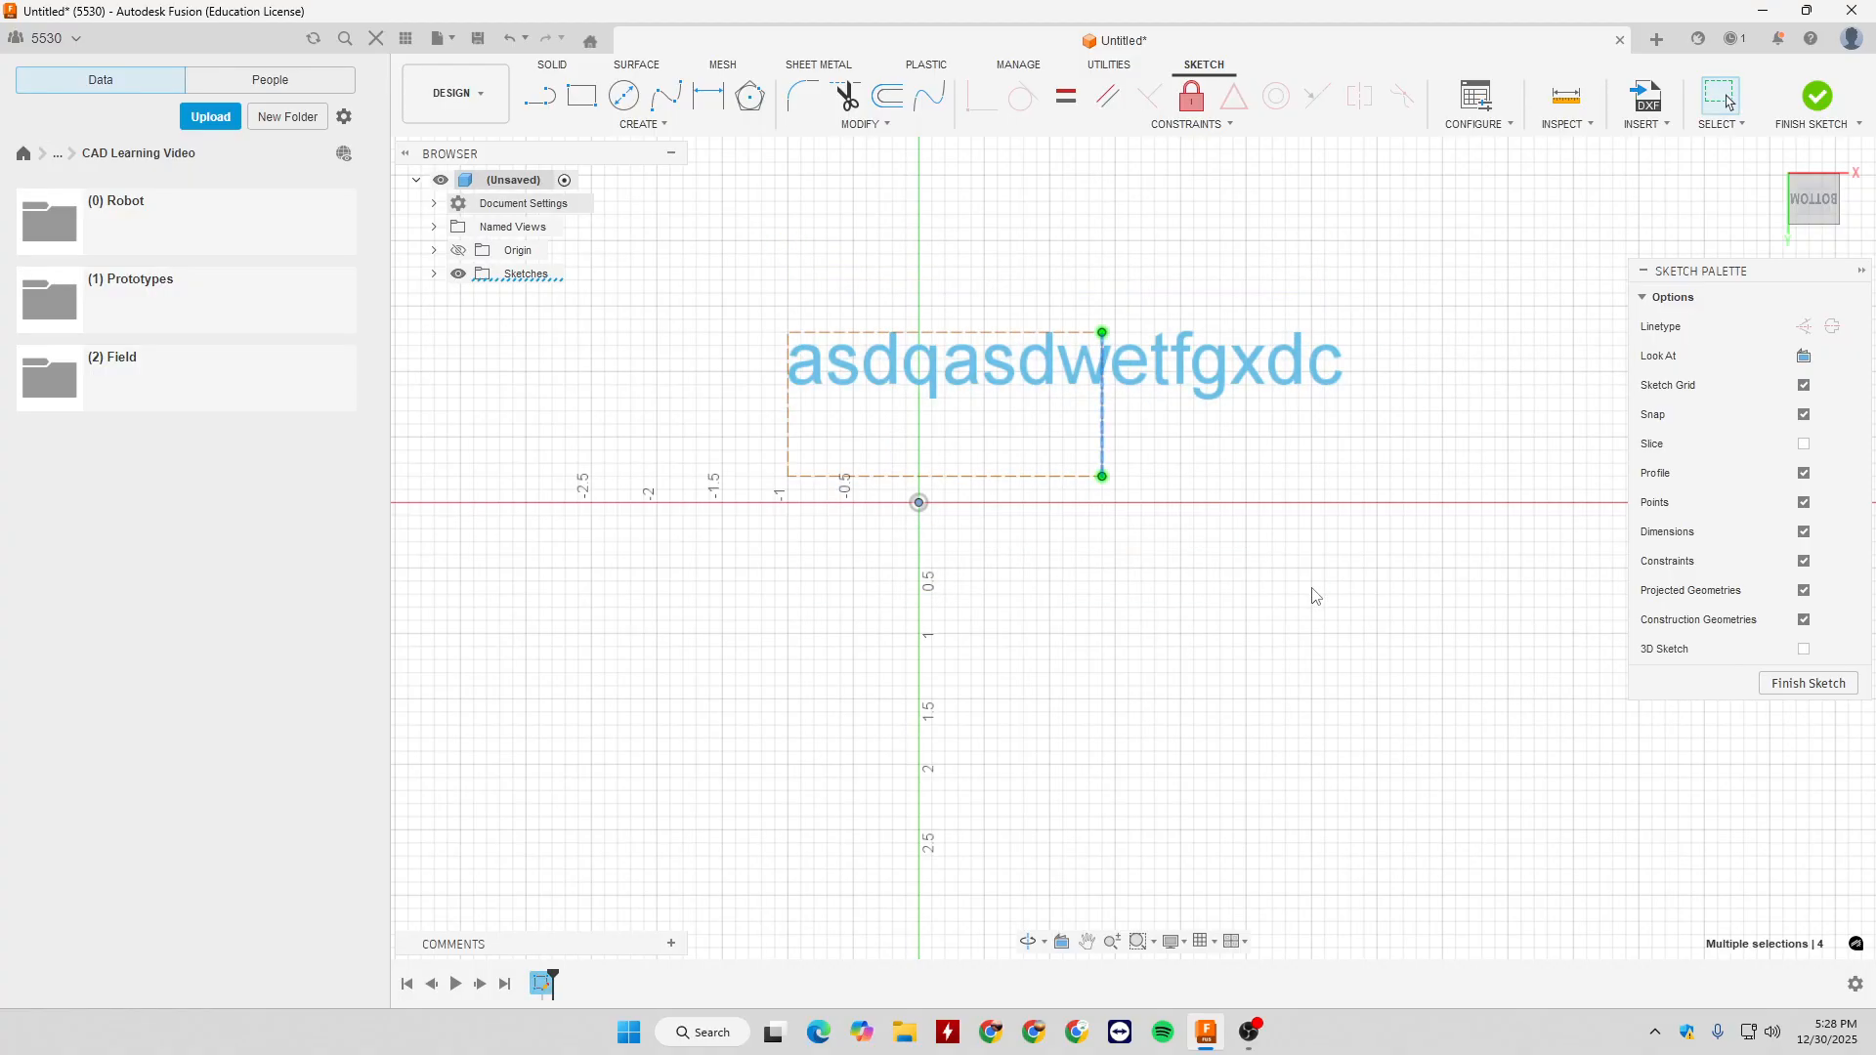
{"action": "mouse_move", "coordinate": [613, 223]}
{"action": "left_mouse_down"}
{"action": "mouse_move", "coordinate": [667, 259]}
{"action": "mouse_move", "coordinate": [1697, 621]}
{"action": "left_mouse_up"}
{"action": "key", "text": "Delete"}
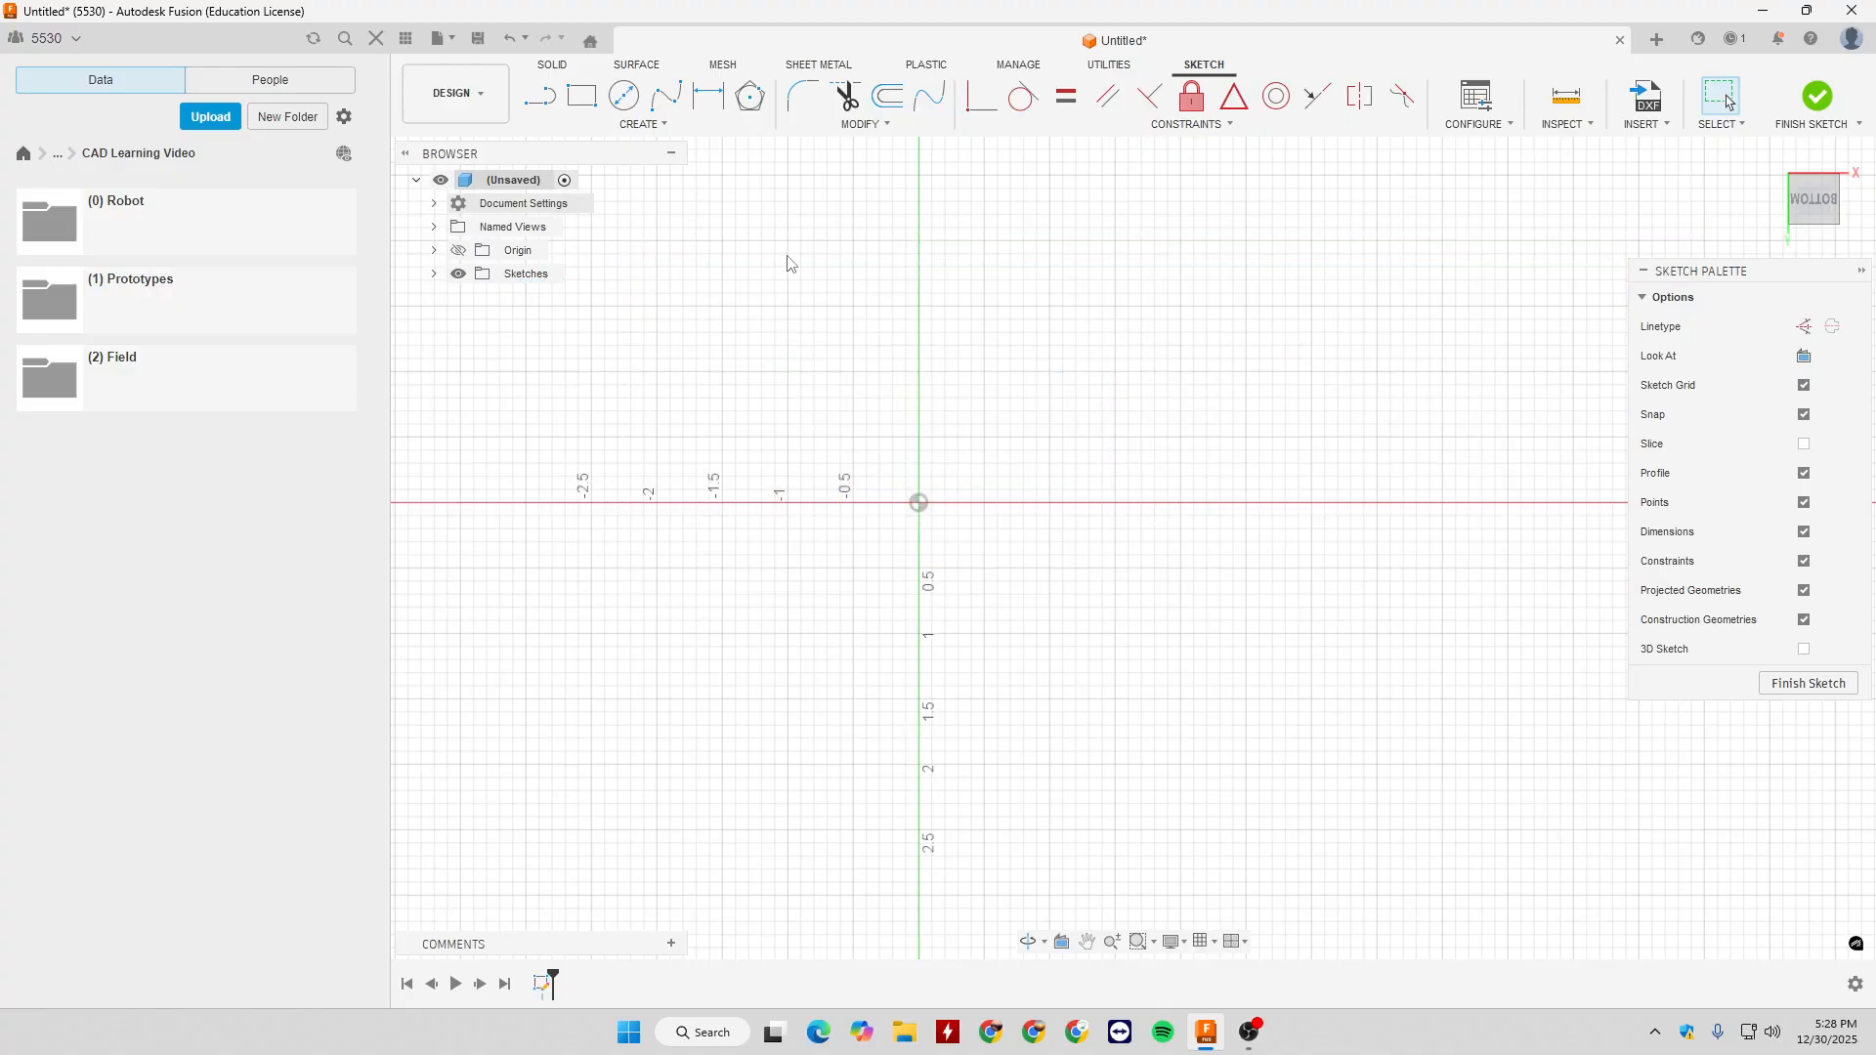
{"action": "left_click", "coordinate": [636, 127]}
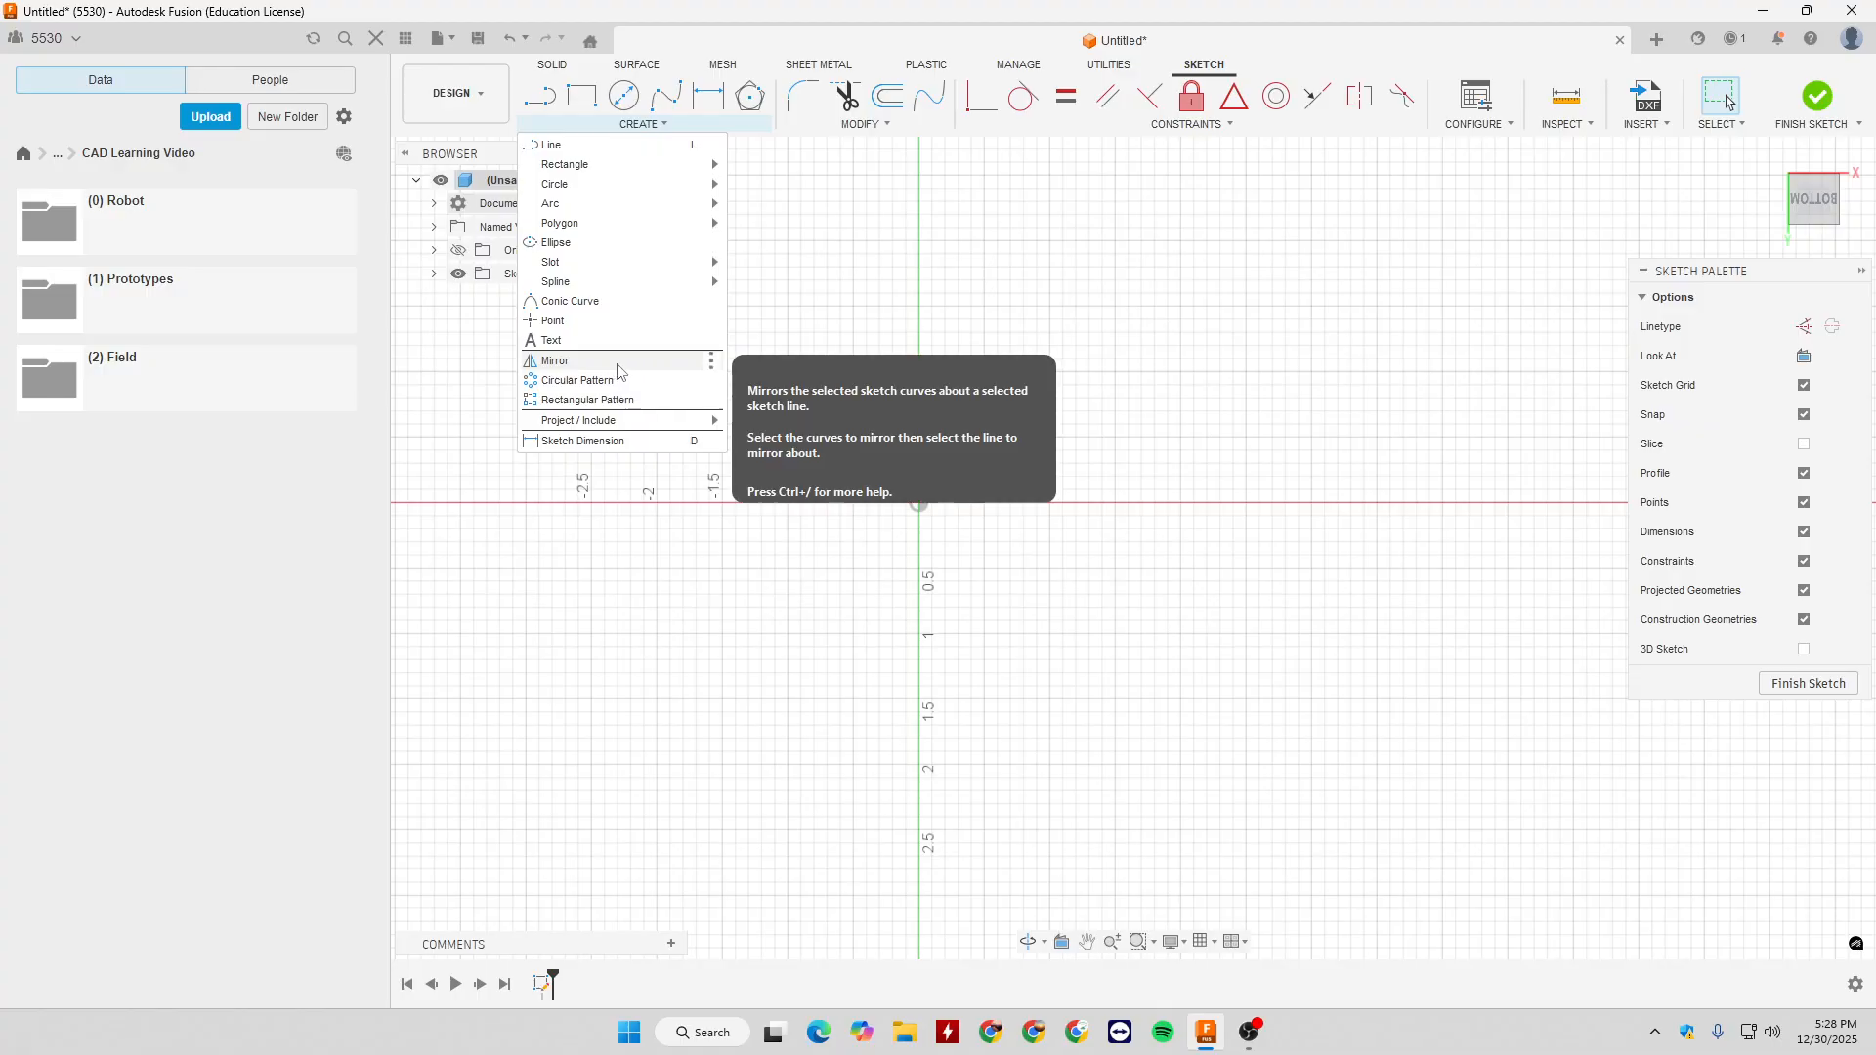
{"action": "left_click", "coordinate": [859, 333]}
{"action": "key", "text": "r"}
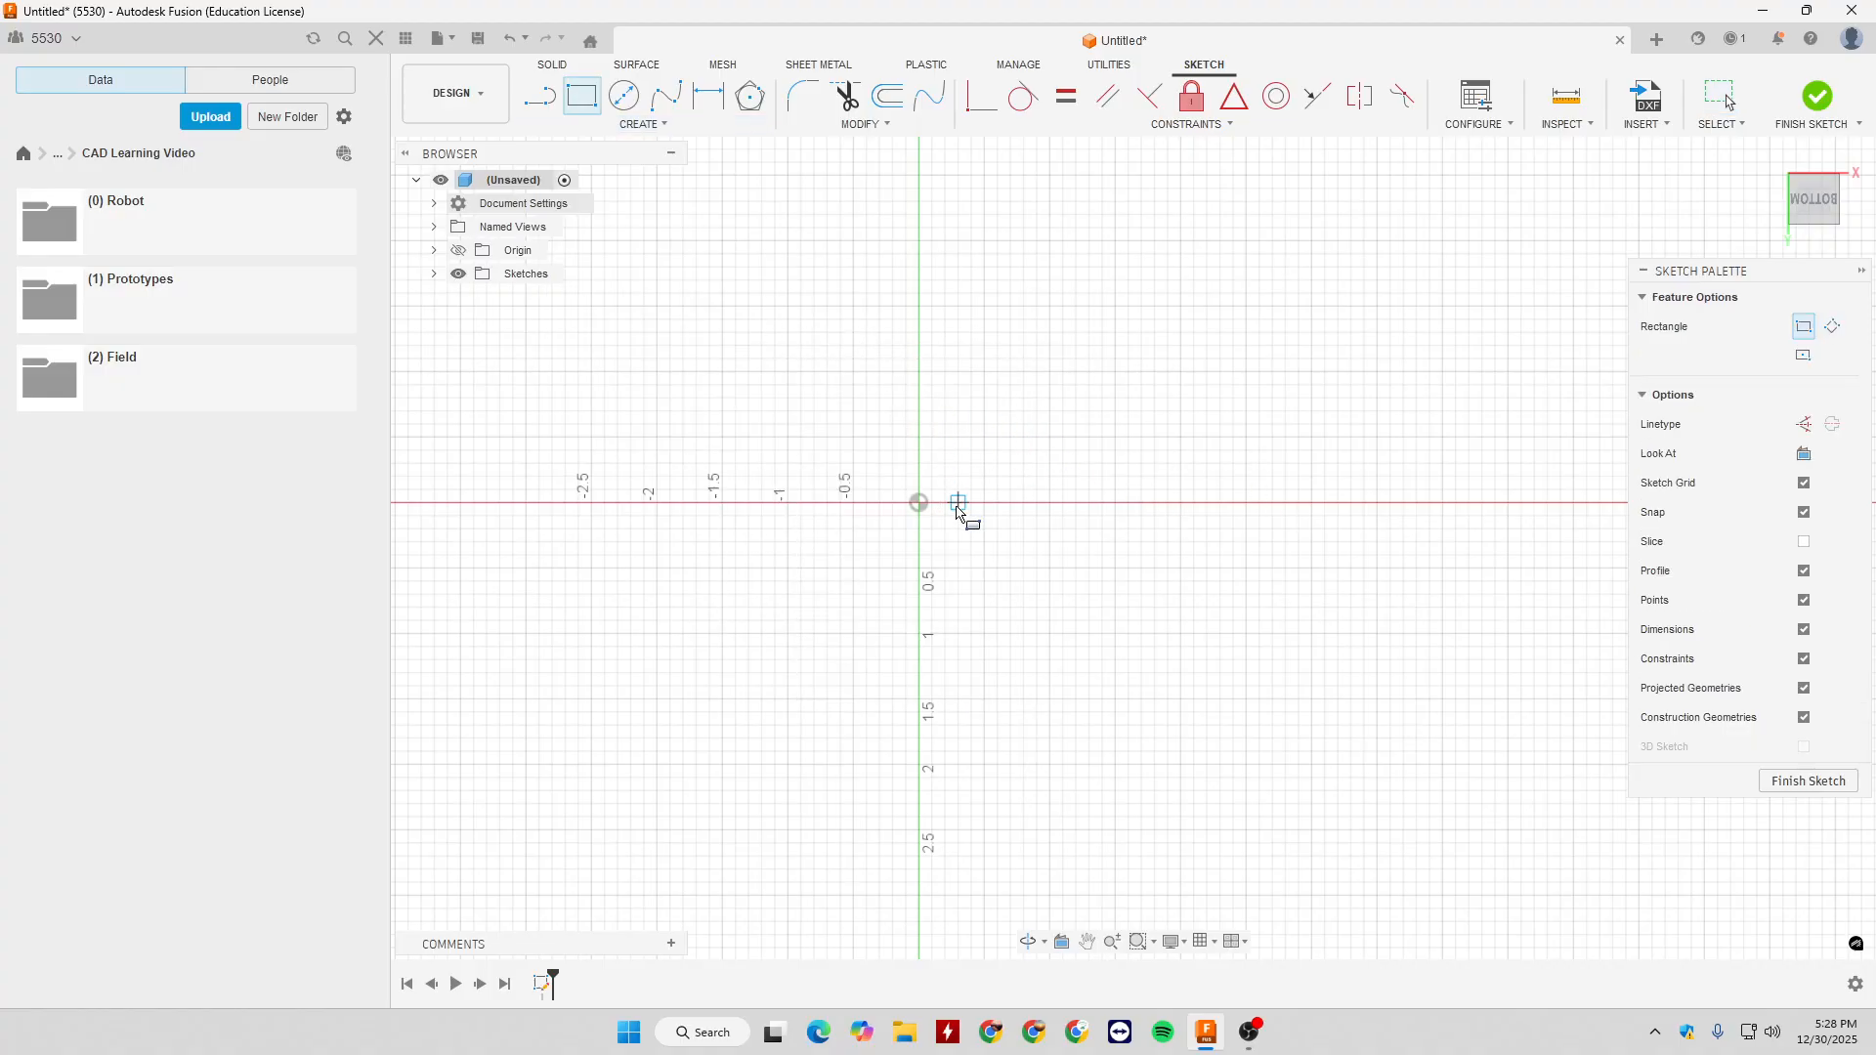
{"action": "key", "text": "Escape"}
- Draw two circles about 0.8 in in diameter, centred near X 0.7, Y -1 in and X 1.5, Y -0.4 in
{"action": "key", "text": "c"}
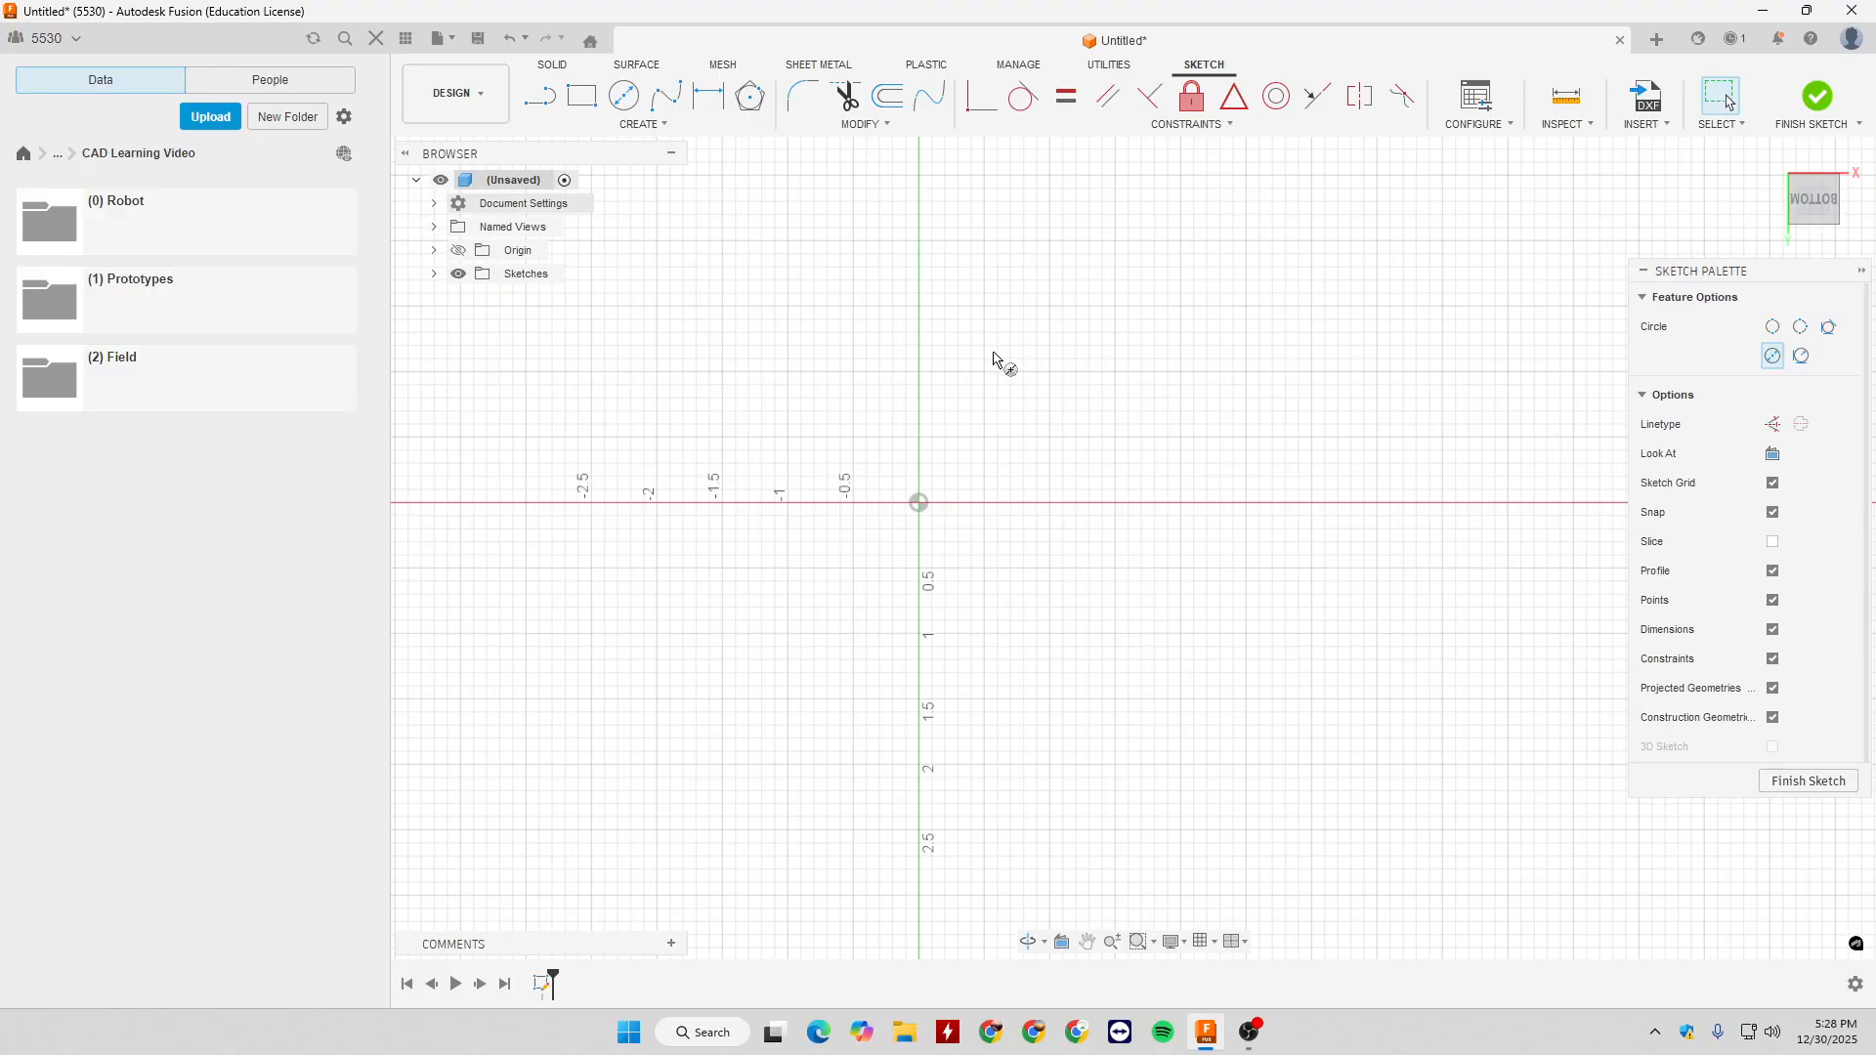
{"action": "left_click", "coordinate": [1010, 372]}
{"action": "left_click", "coordinate": [1063, 391]}
{"action": "left_click", "coordinate": [1115, 450]}
{"action": "left_click", "coordinate": [1169, 455]}
{"action": "key", "text": "Escape"}
- Draw a 2 in vertical line upward from the origin and convert it to a construction line
{"action": "key", "text": "l"}
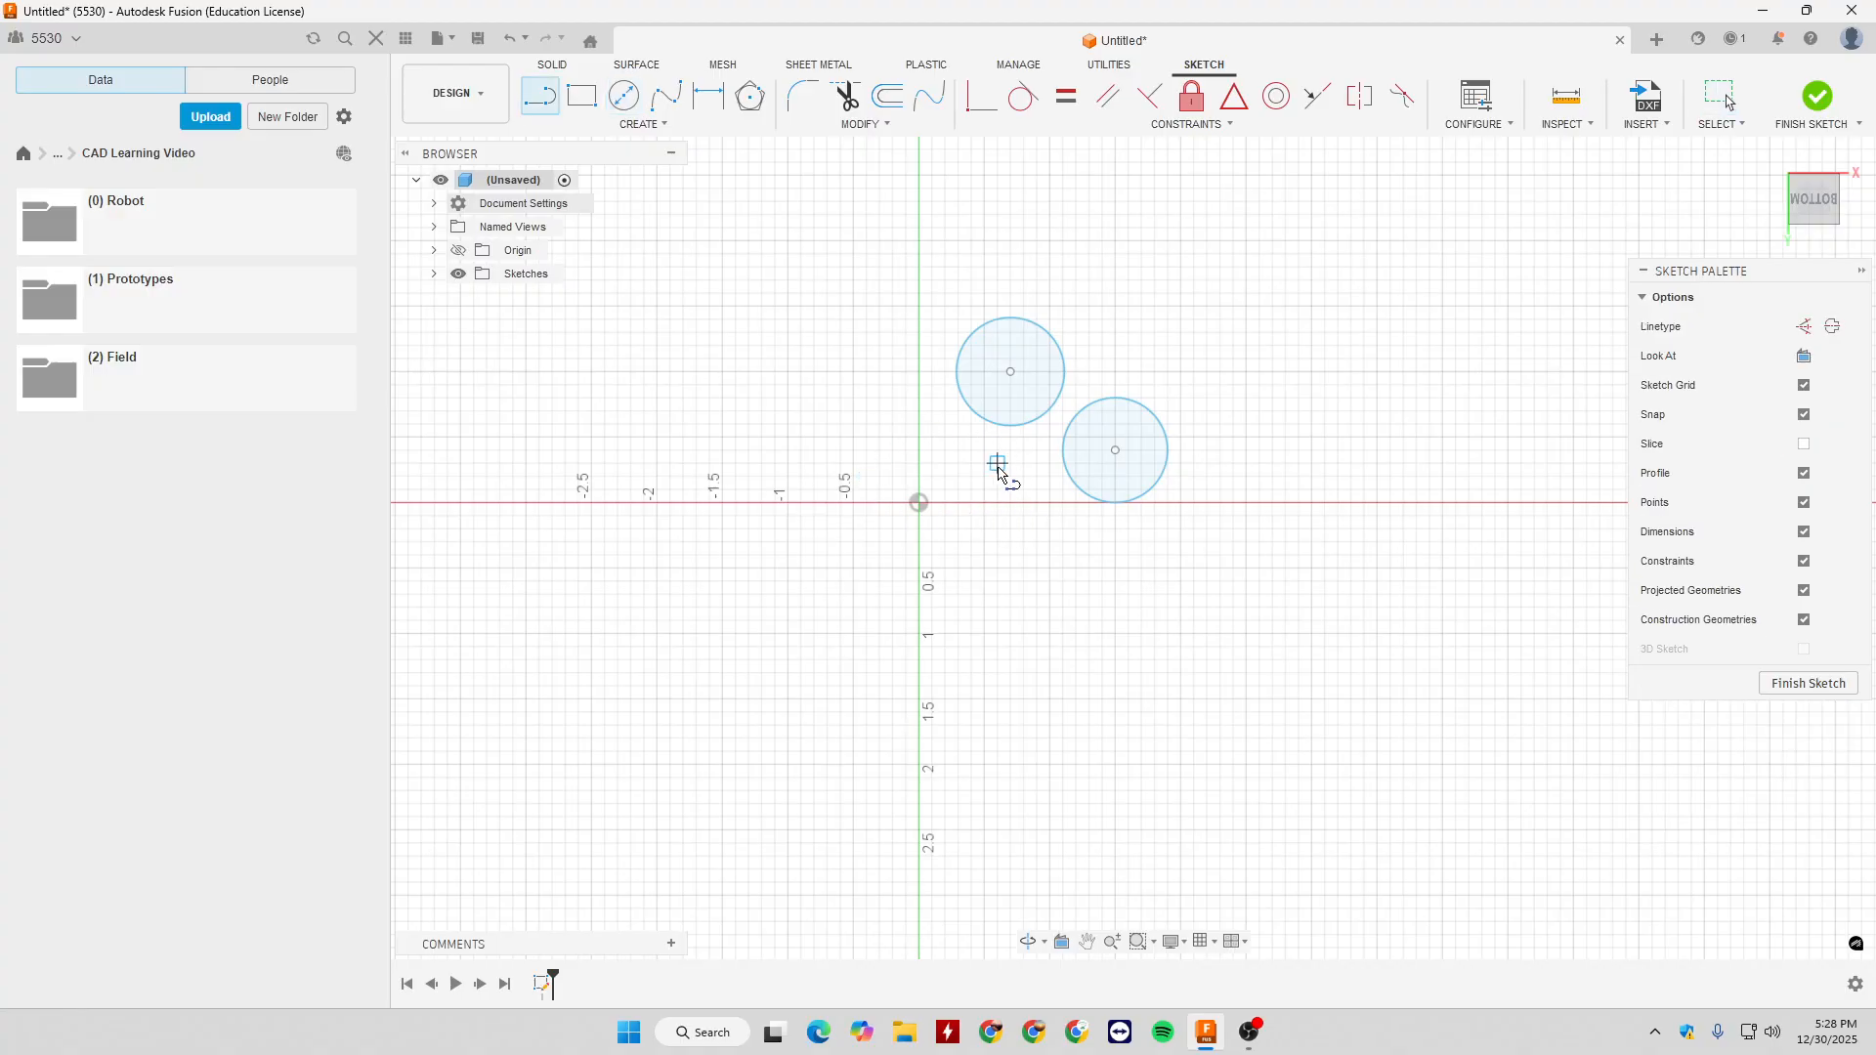
{"action": "left_click", "coordinate": [918, 502]}
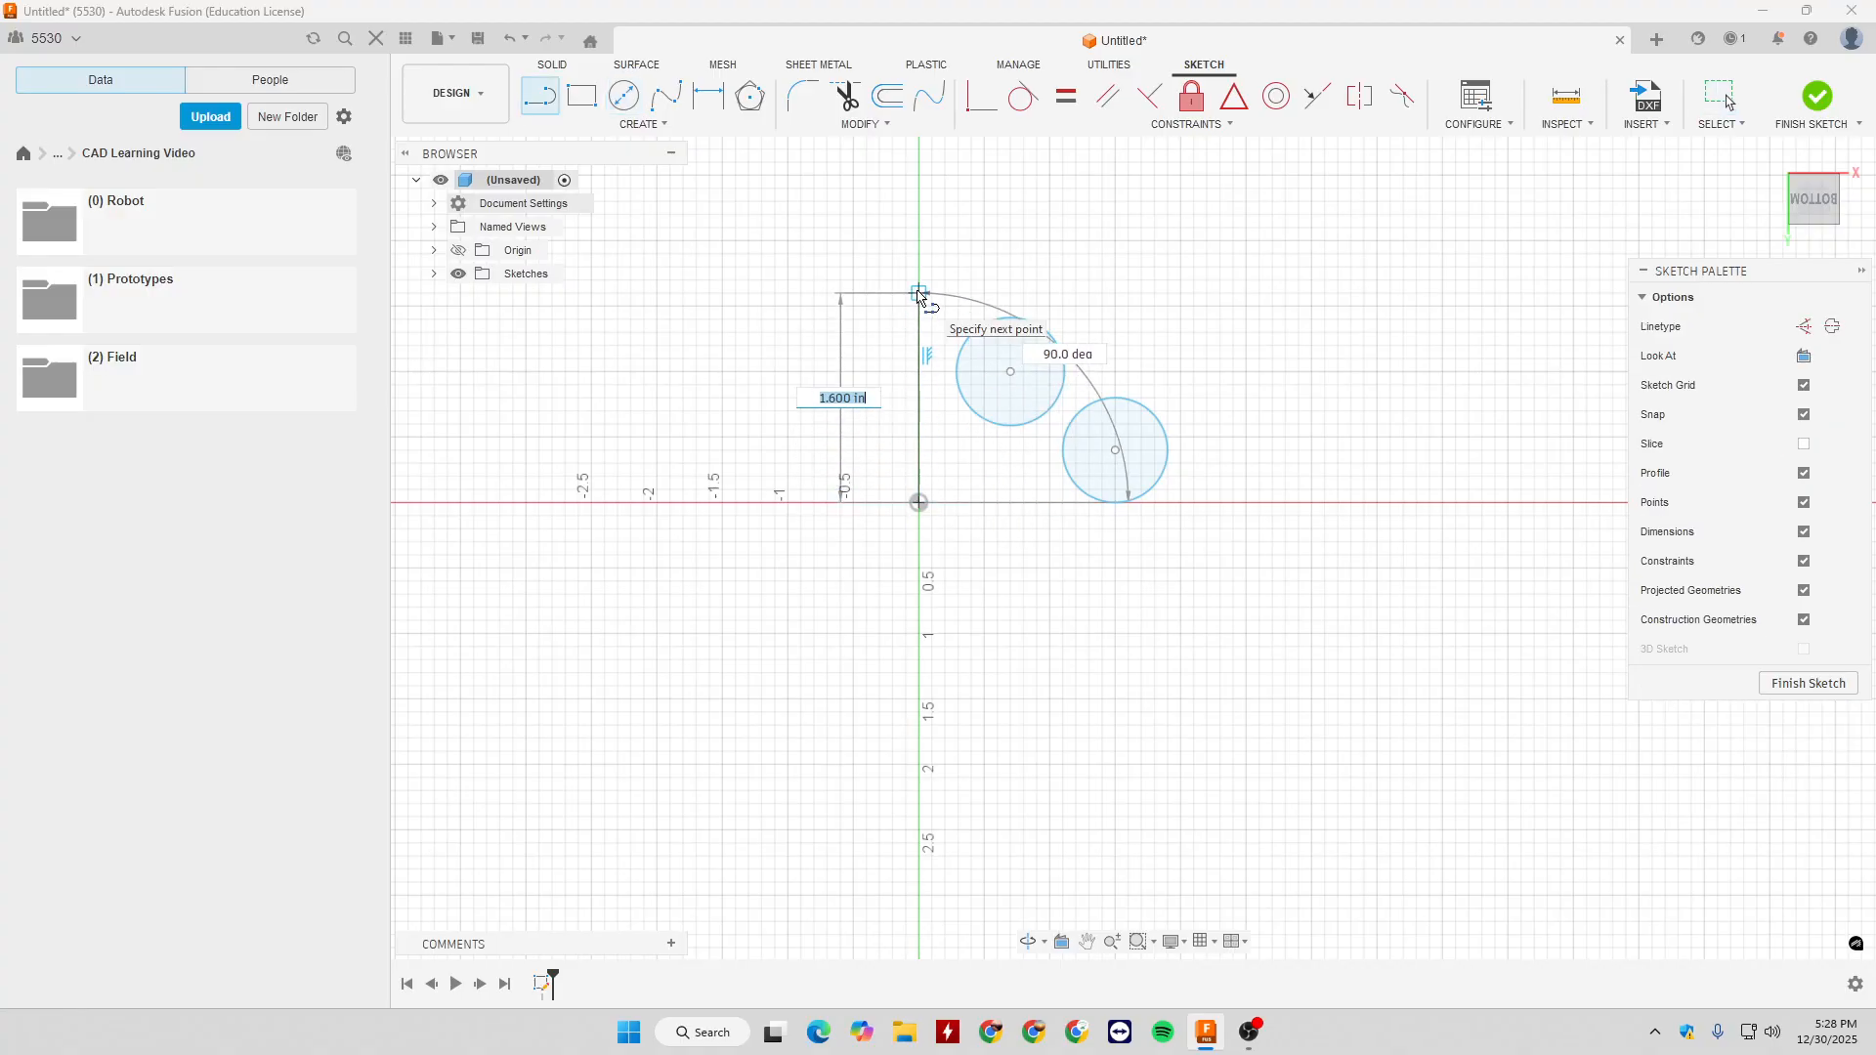
{"action": "type", "text": "2"}
{"action": "key", "text": "Return"}
{"action": "key", "text": "Escape"}
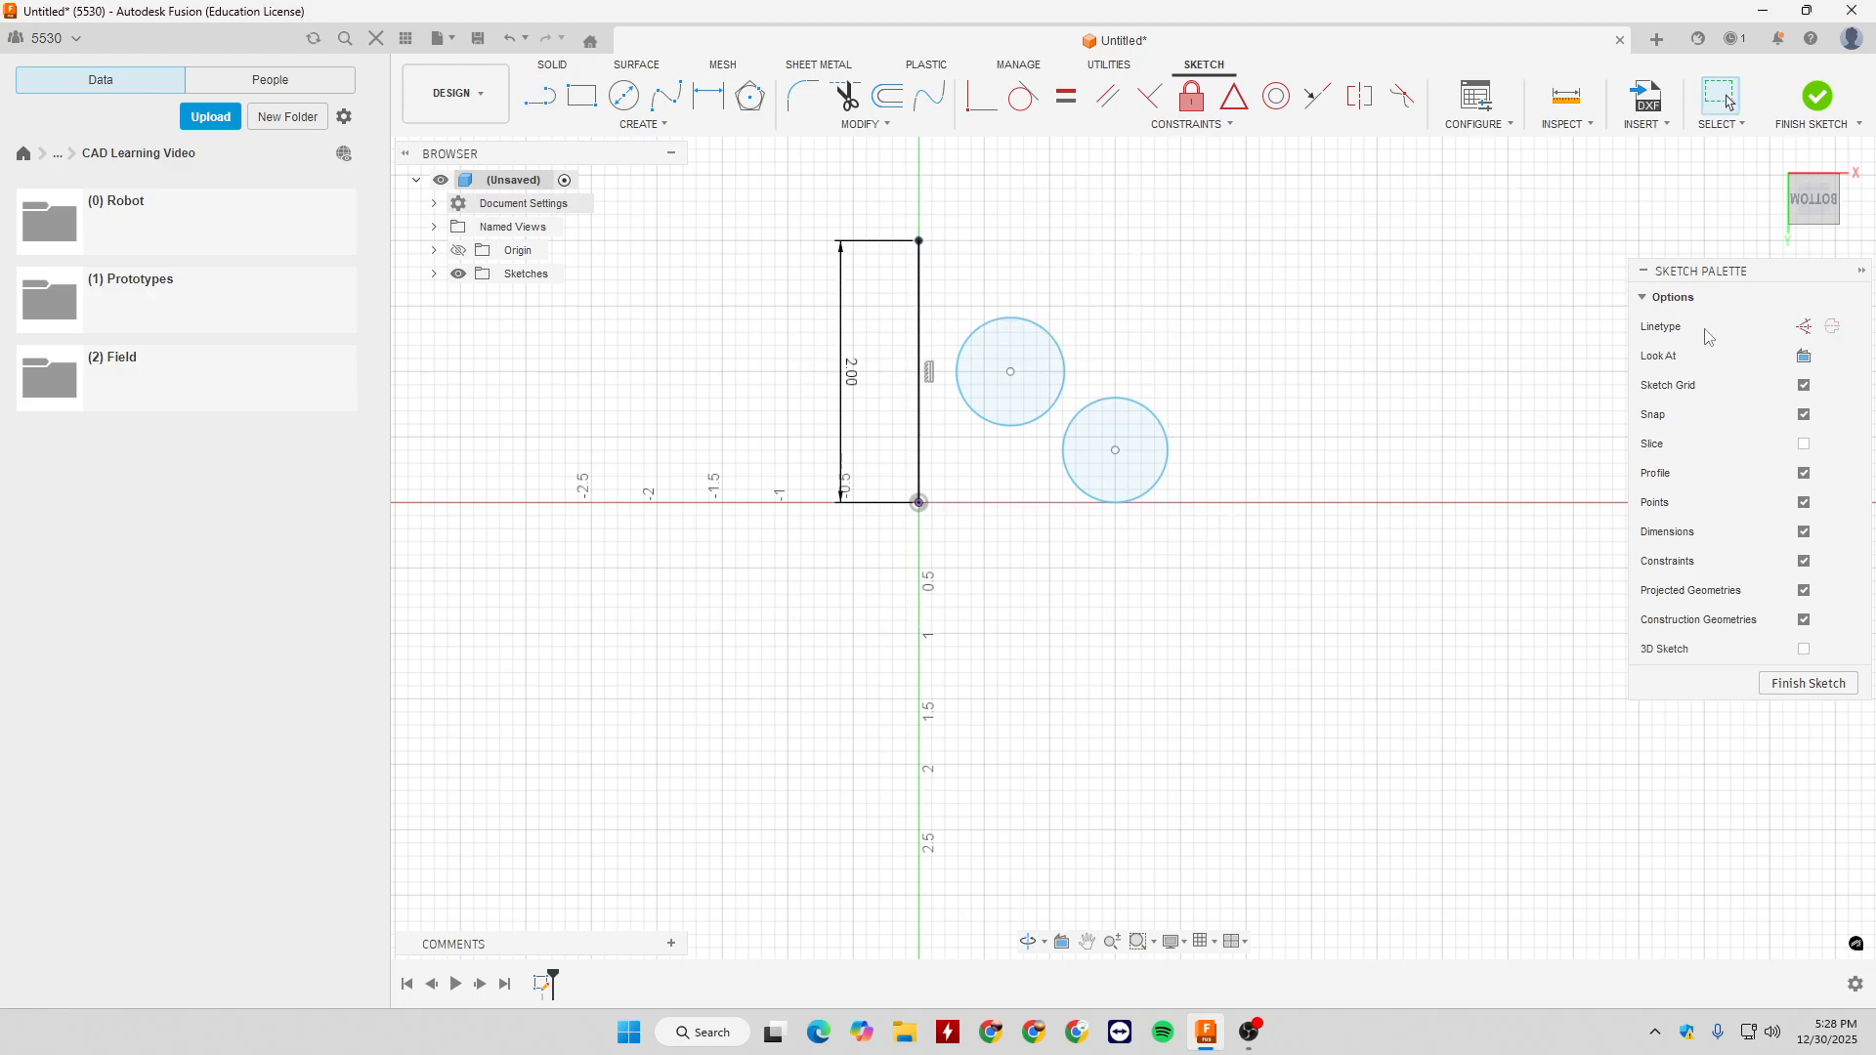
{"action": "left_click", "coordinate": [919, 340]}
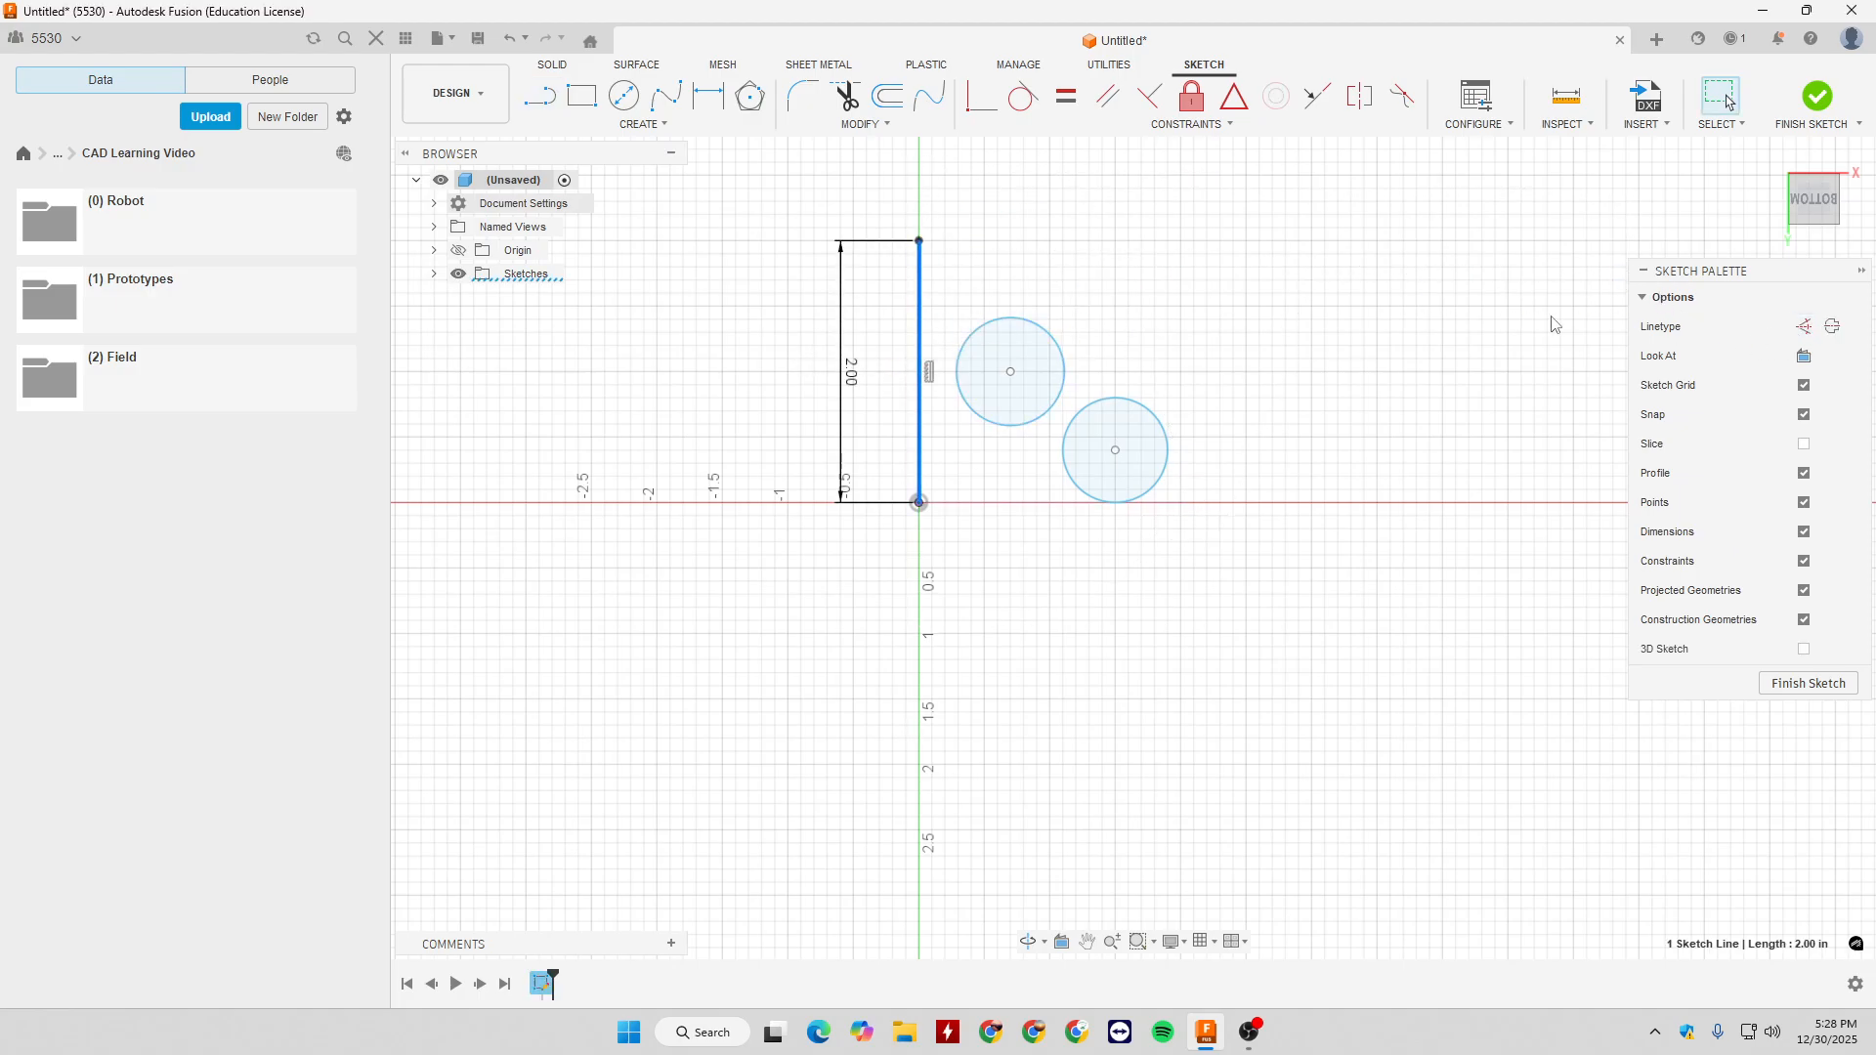
{"action": "left_click", "coordinate": [1804, 327]}
{"action": "left_click", "coordinate": [1532, 343]}
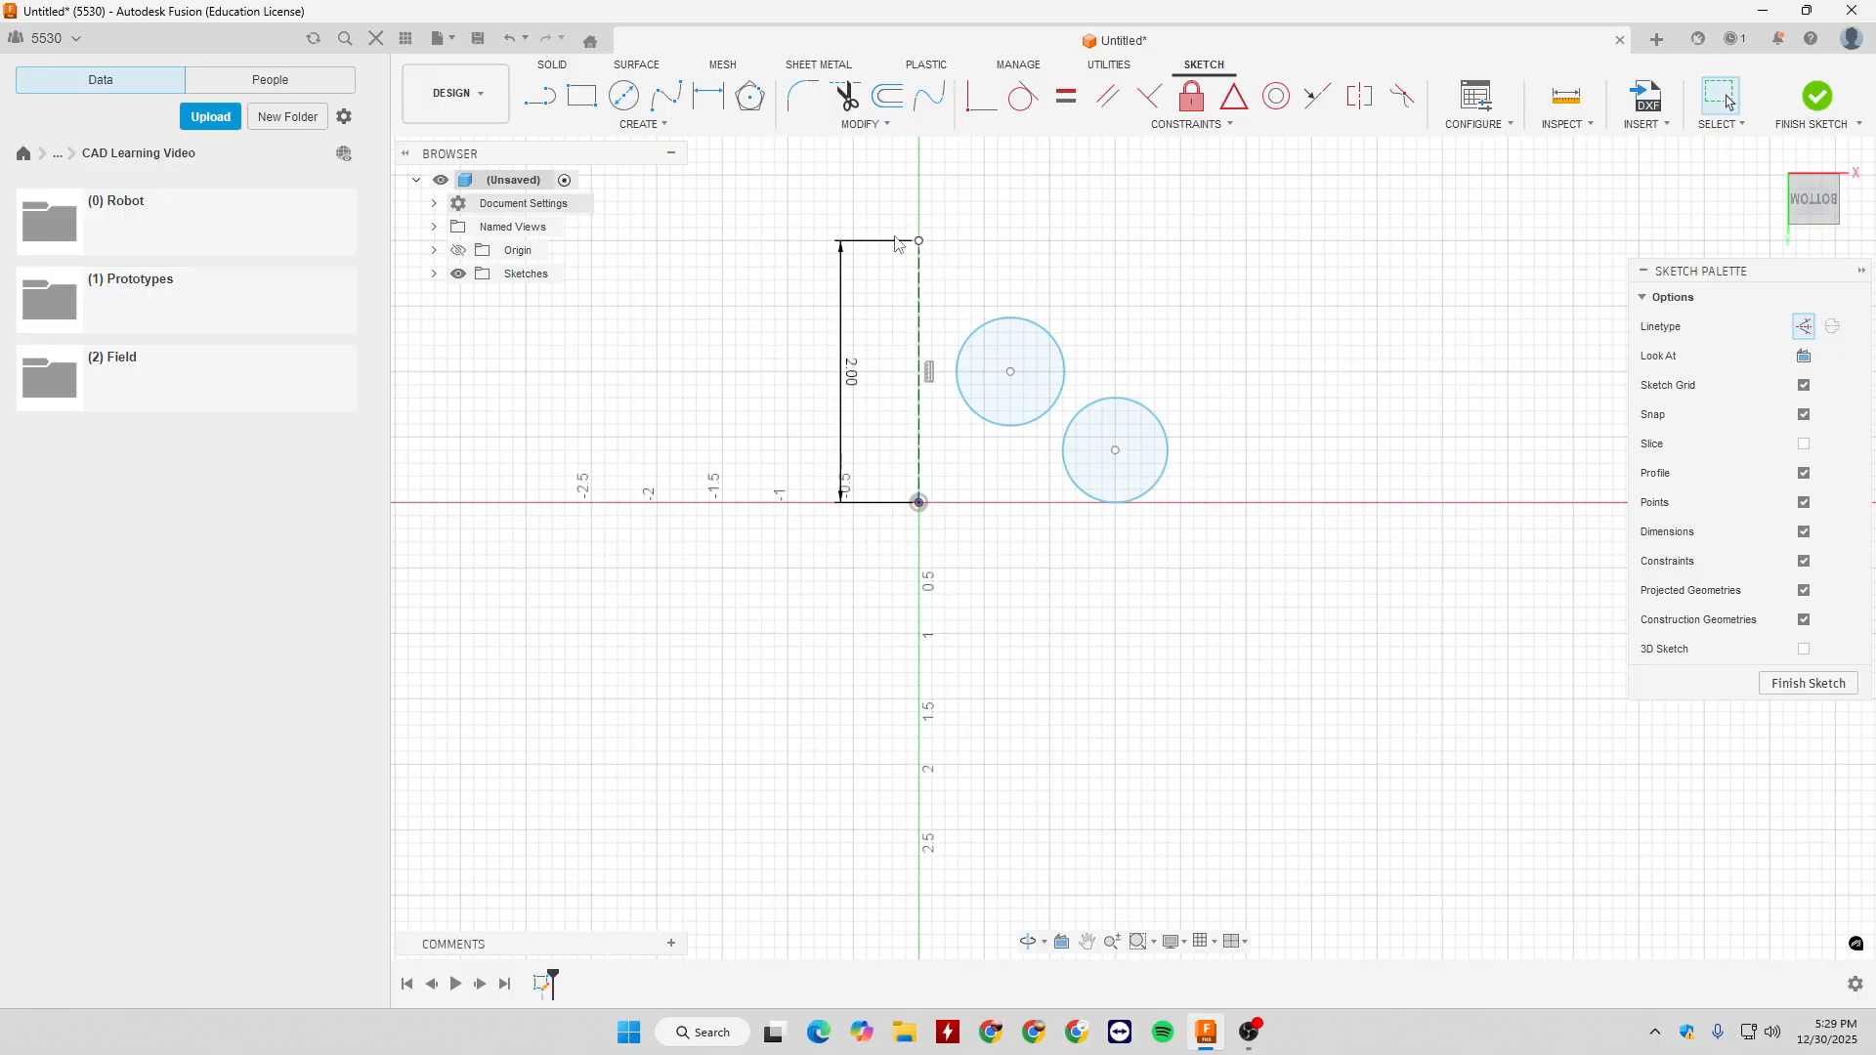
- Mirror both circles about the vertical construction line
{"action": "left_click", "coordinate": [642, 124]}
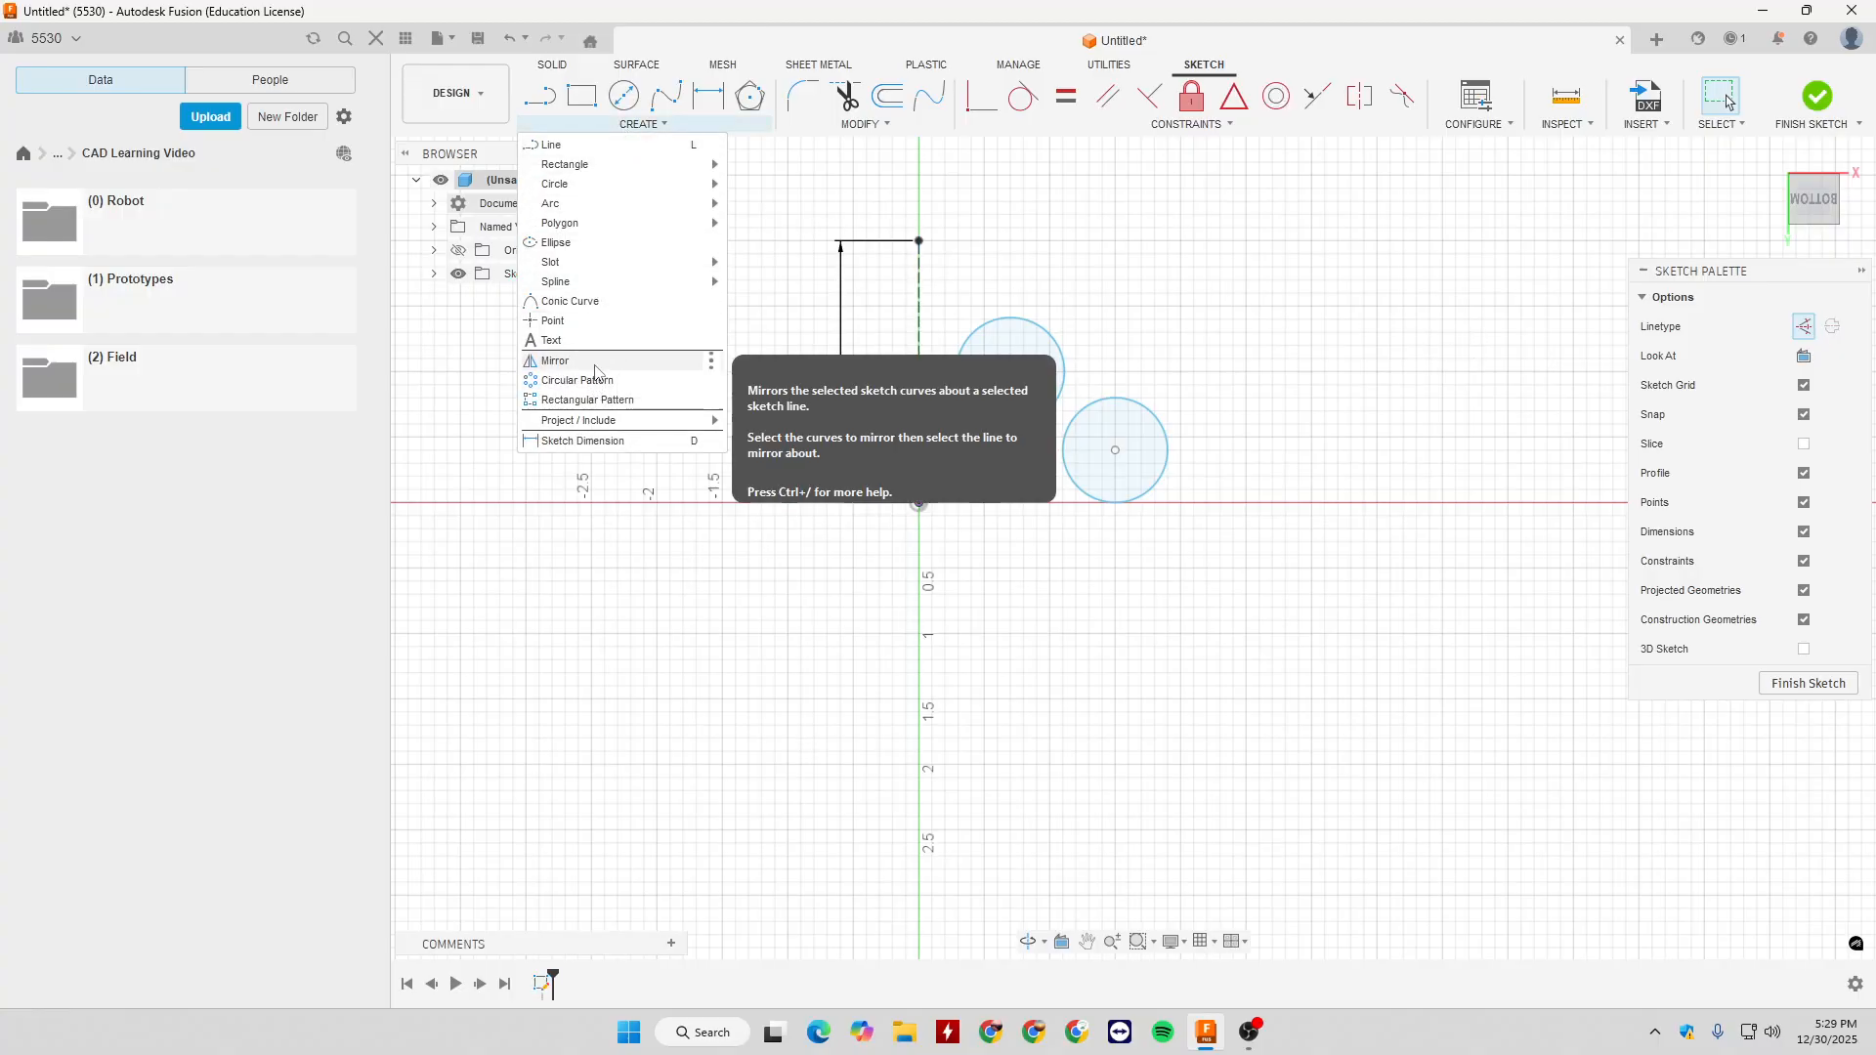
{"action": "left_click", "coordinate": [595, 373]}
{"action": "left_click", "coordinate": [1052, 411]}
{"action": "left_click", "coordinate": [1076, 418]}
{"action": "left_click", "coordinate": [1497, 327]}
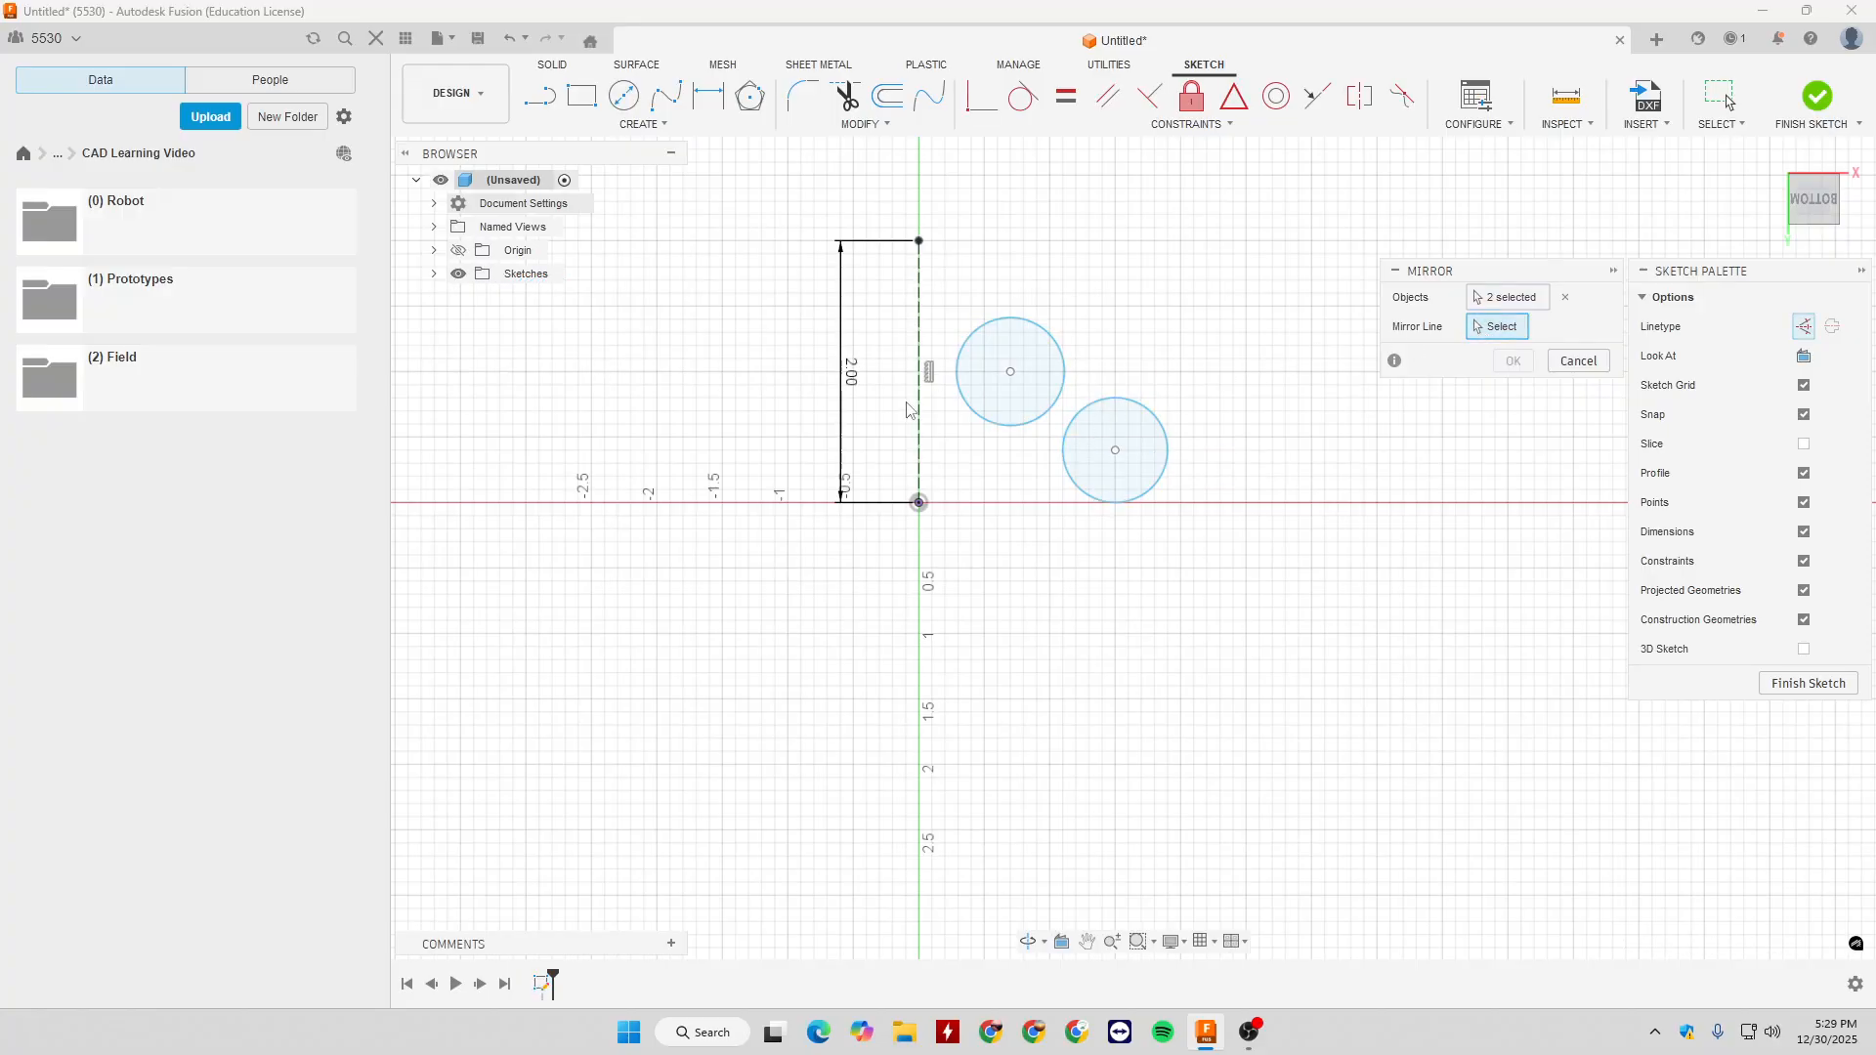
{"action": "left_click", "coordinate": [916, 410]}
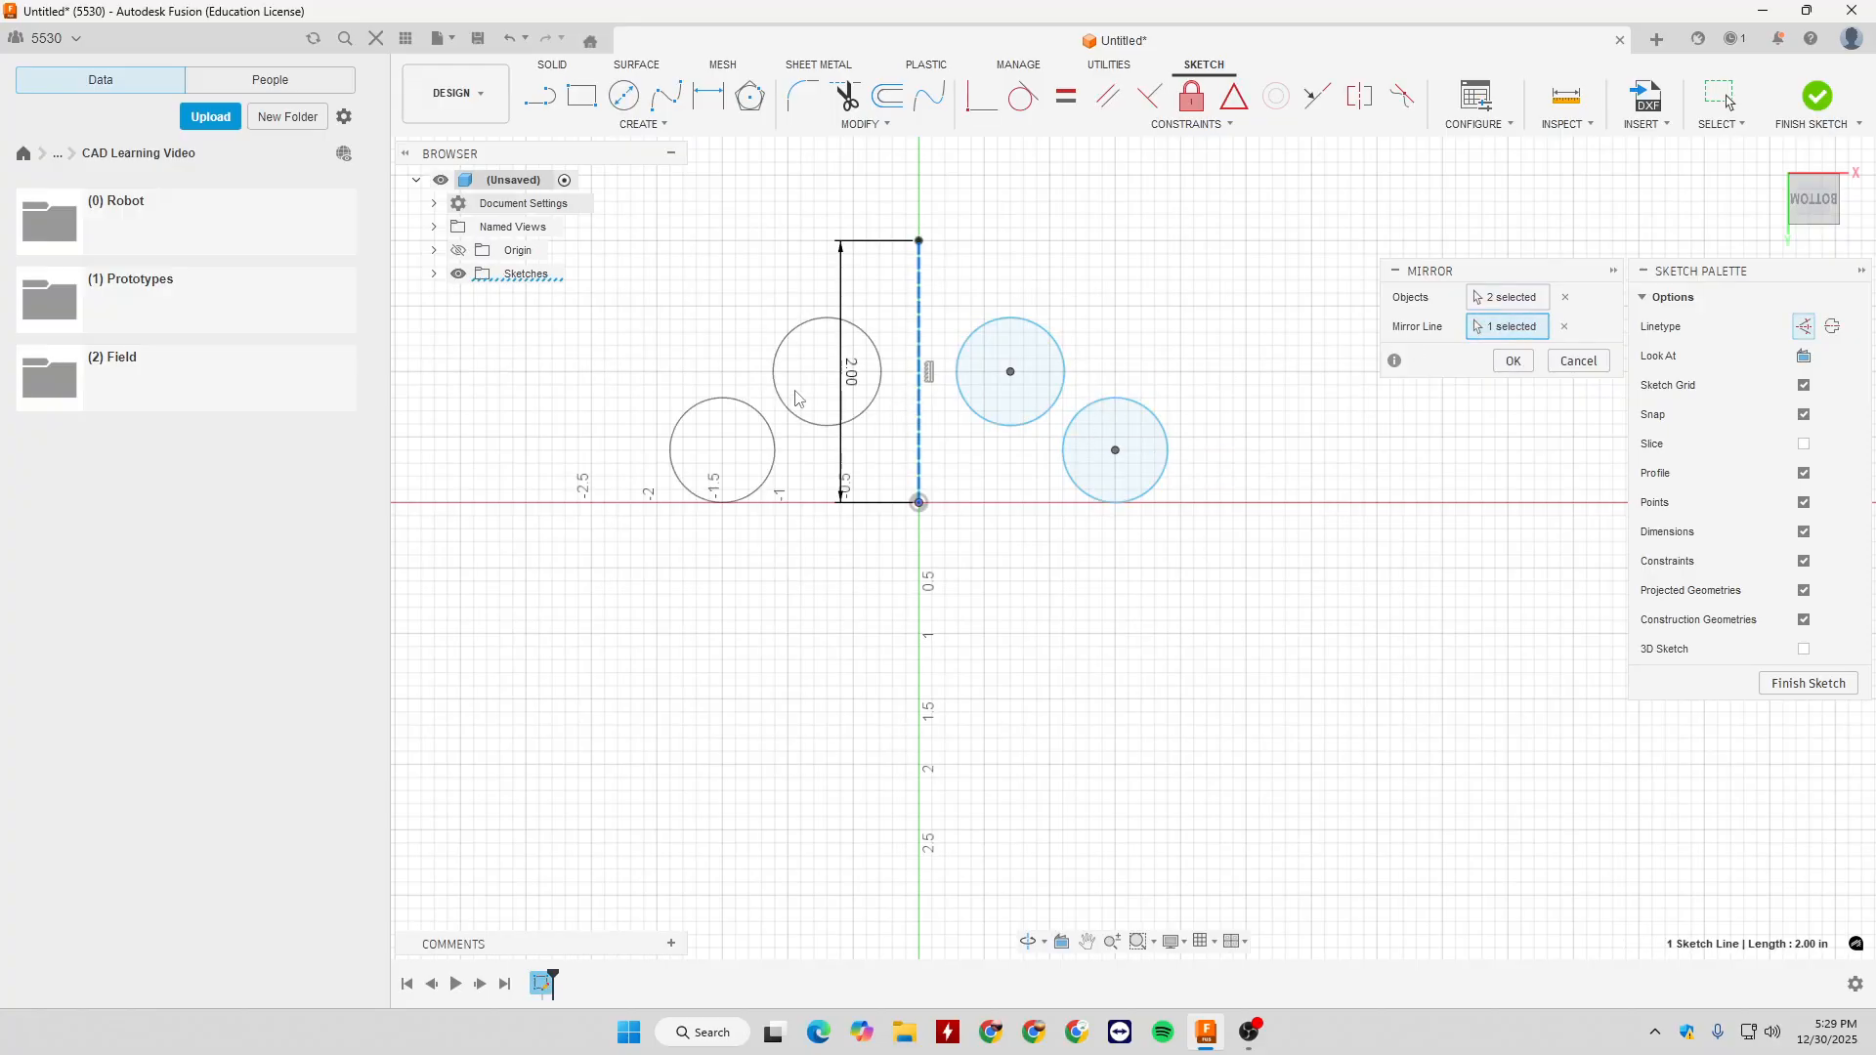
{"action": "left_click", "coordinate": [1513, 361]}
- Enlarge the original upper circle slightly and move its centre to about X 0.8, Y -1.4 in
{"action": "left_click", "coordinate": [1052, 409]}
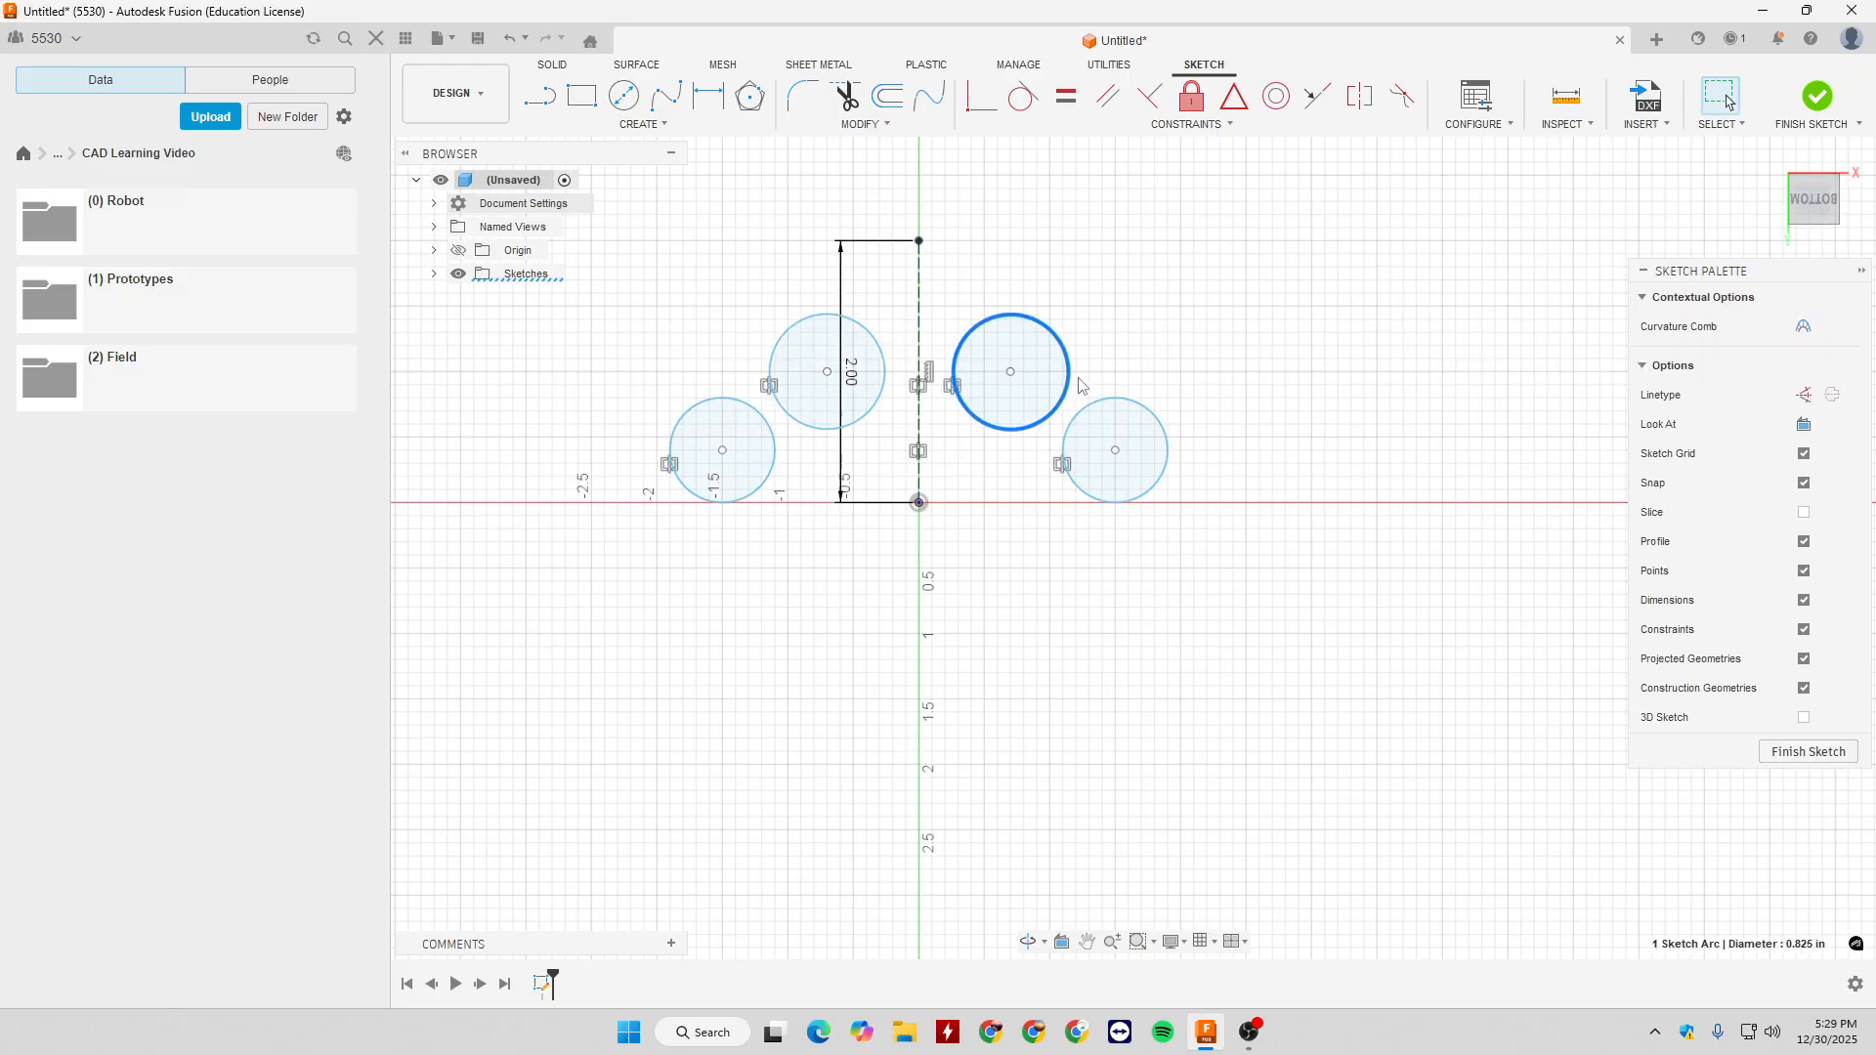
{"action": "left_click_drag", "start_coordinate": [1012, 379], "coordinate": [1025, 328]}
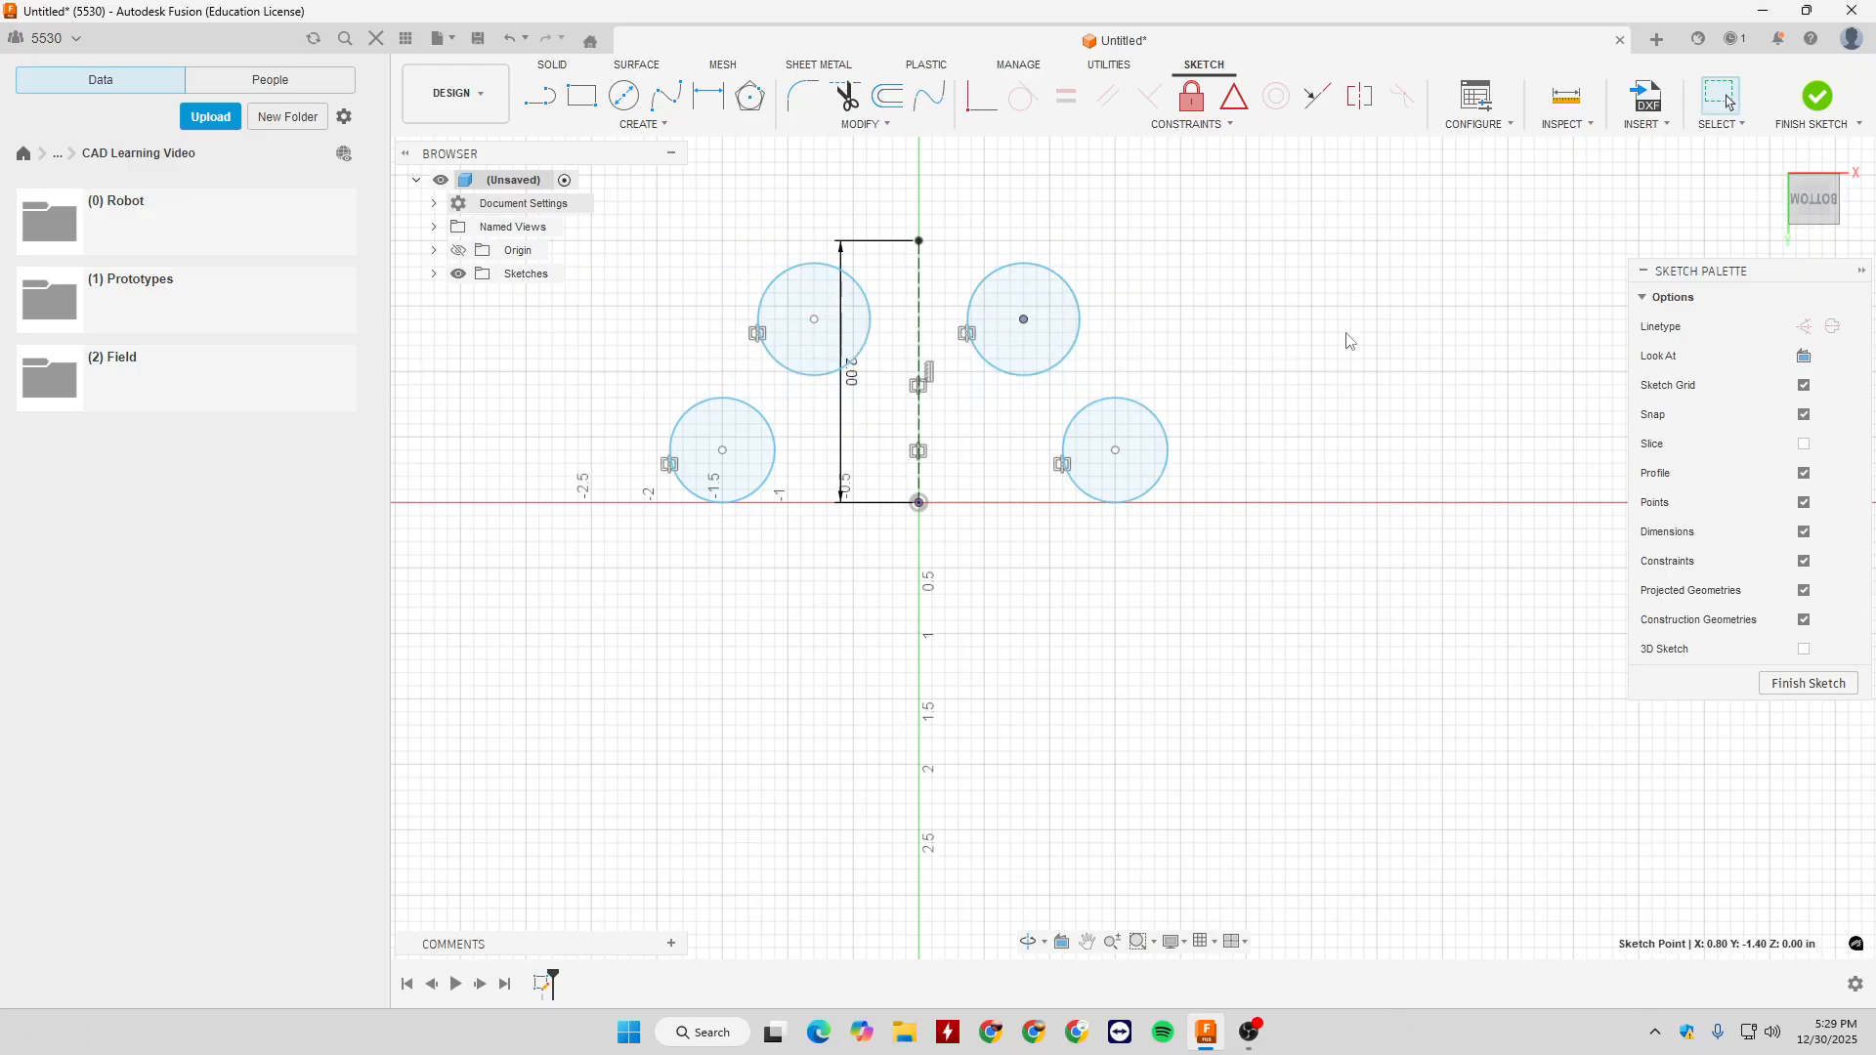
- Delete all four circles together with the construction line and its dimension
{"action": "left_click_drag", "start_coordinate": [598, 193], "coordinate": [1220, 620]}
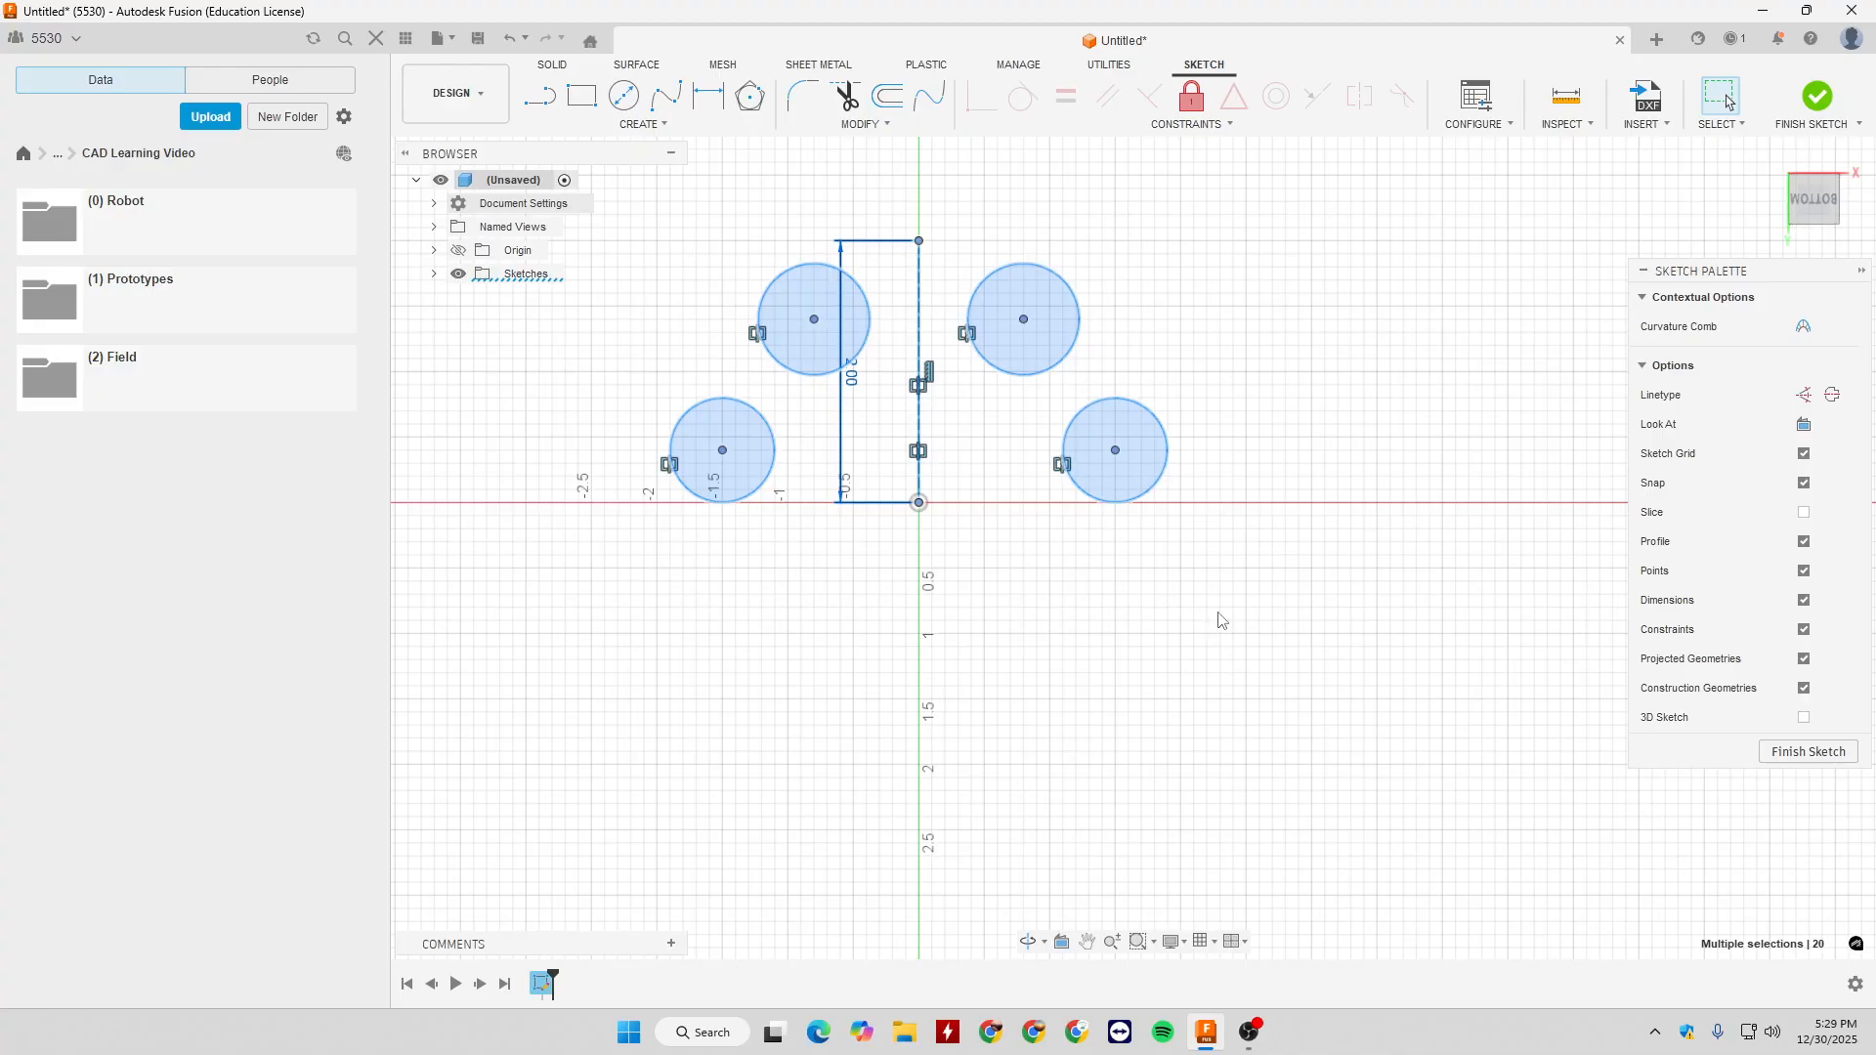
{"action": "key", "text": "Delete"}
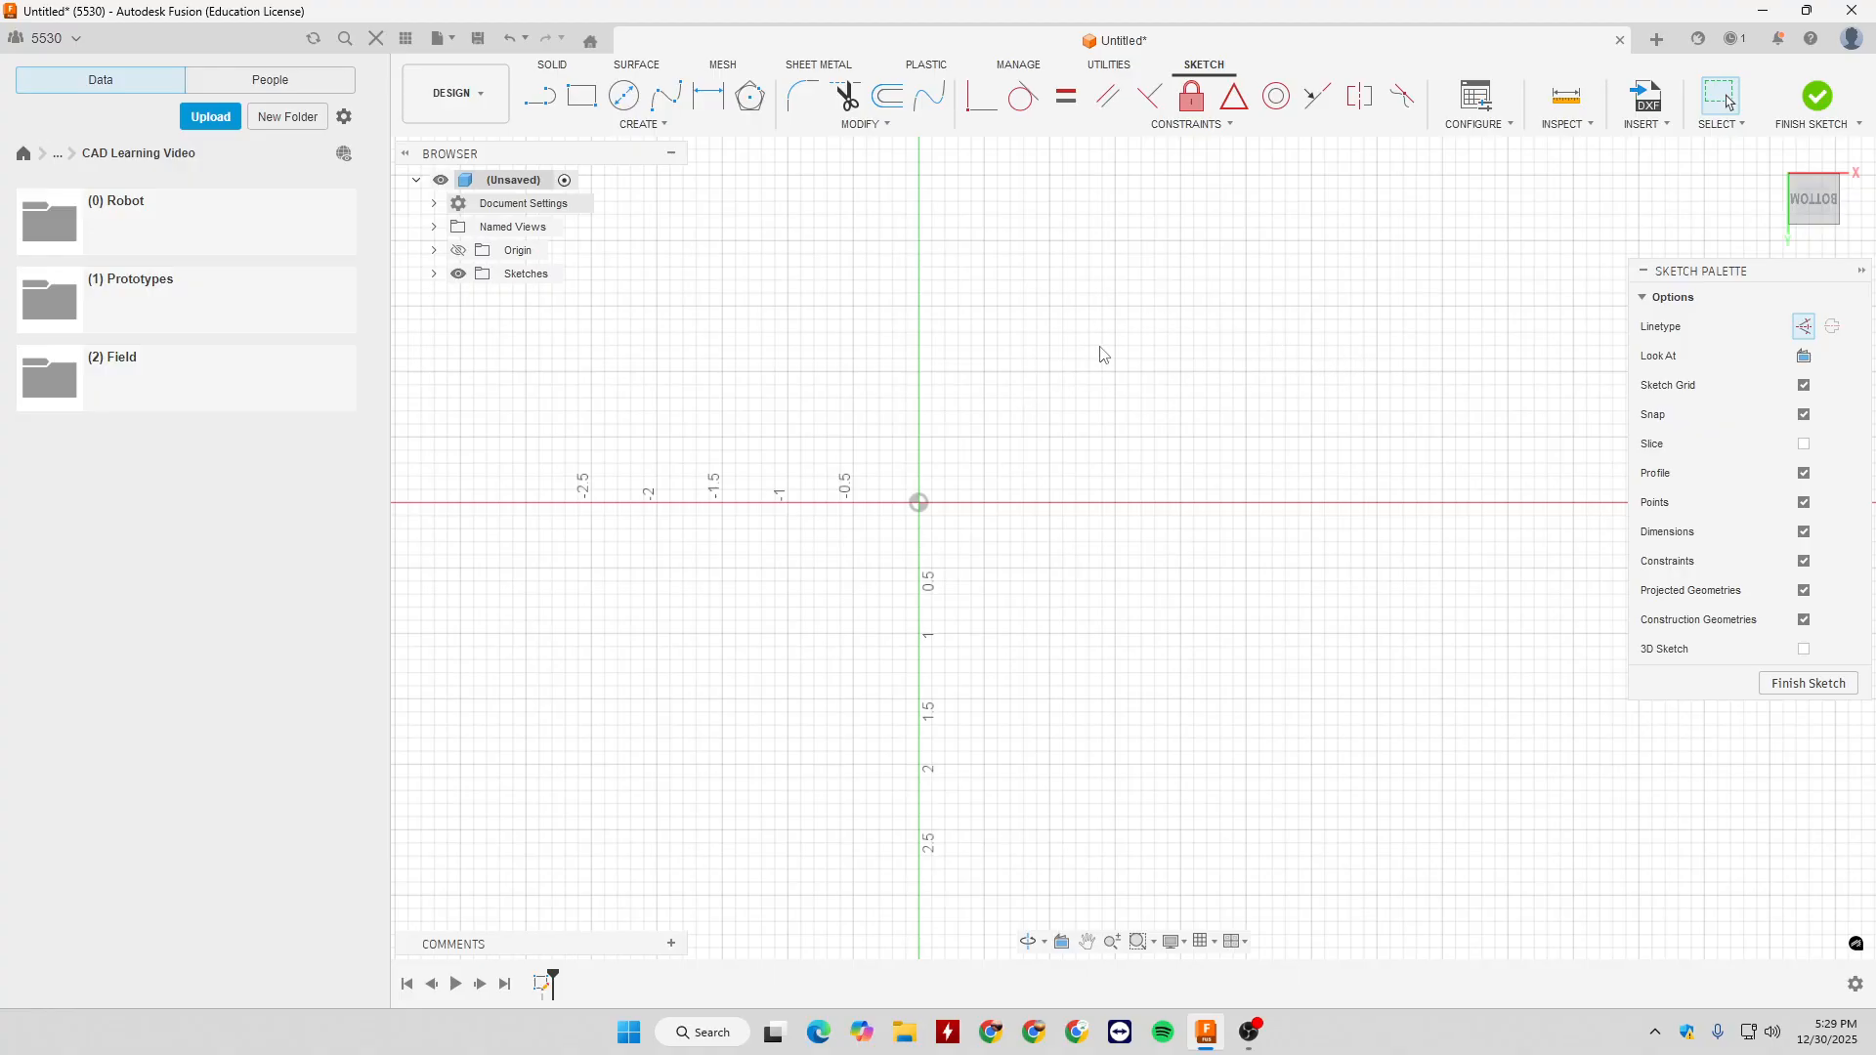
{"action": "left_click", "coordinate": [661, 125]}
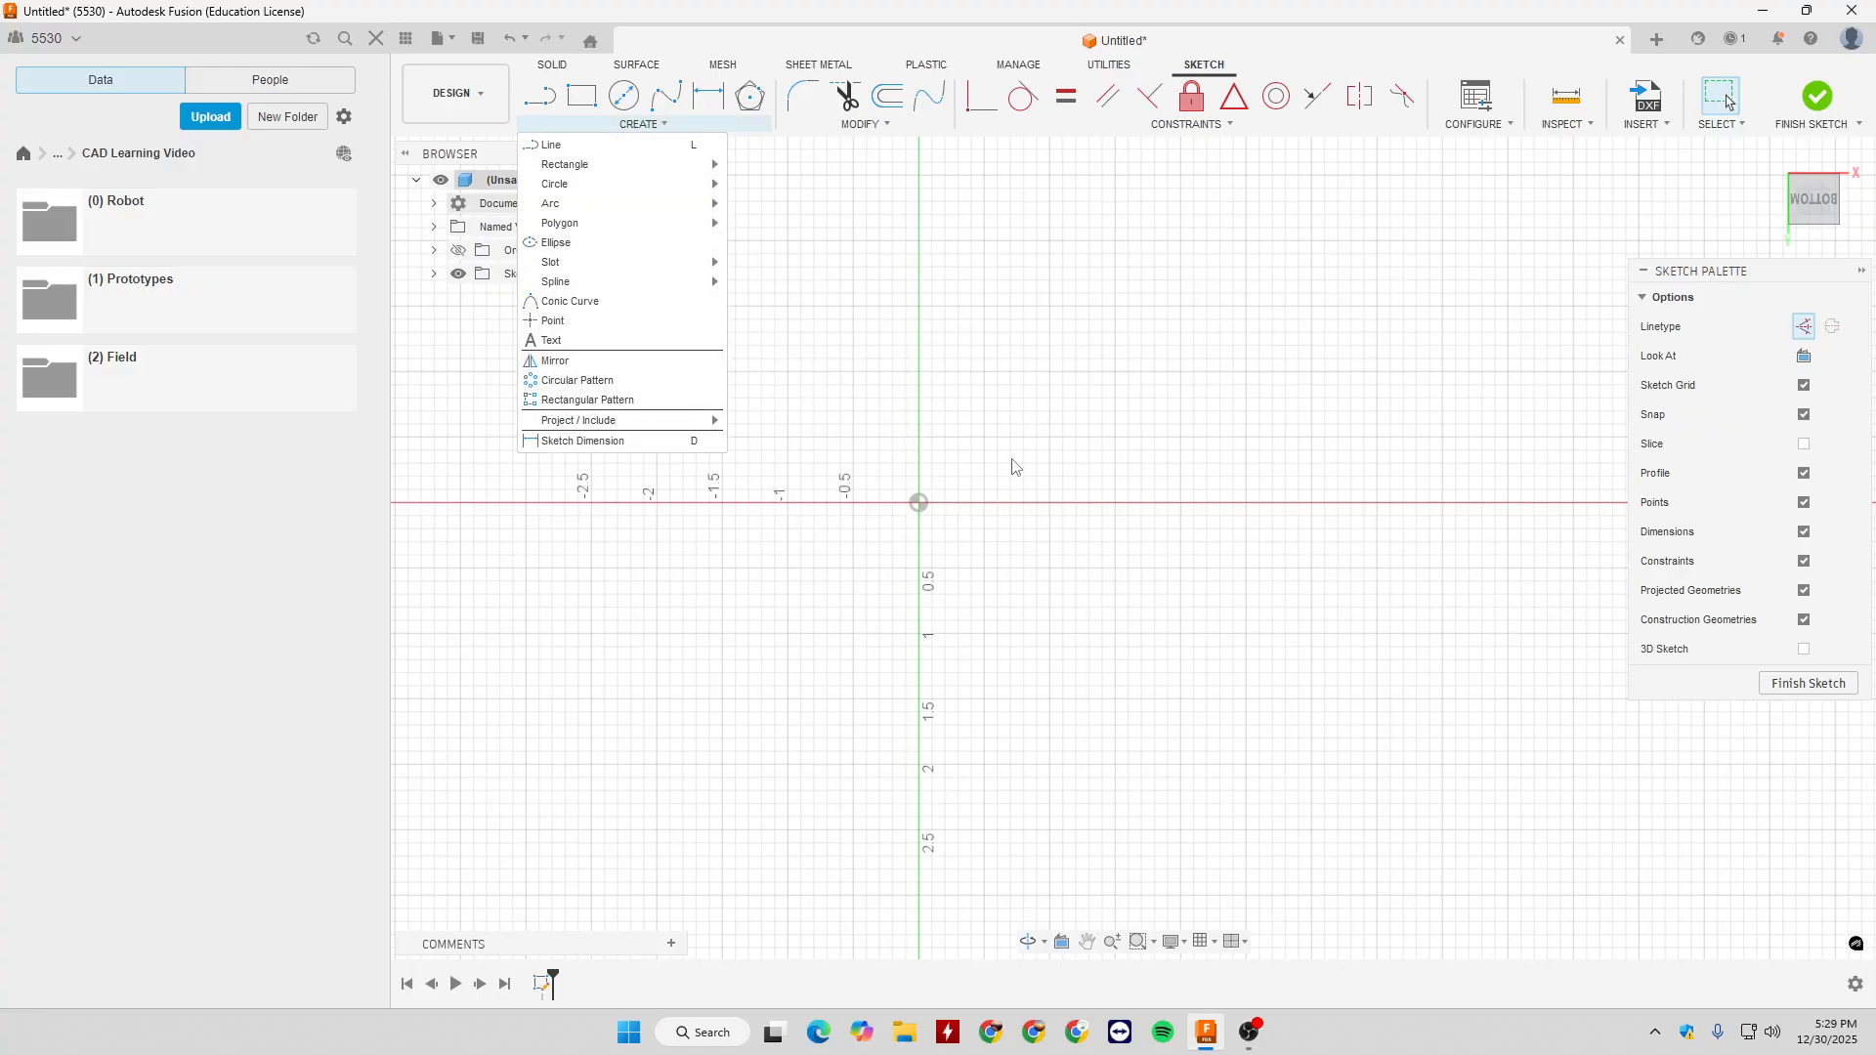
{"action": "key", "text": "c"}
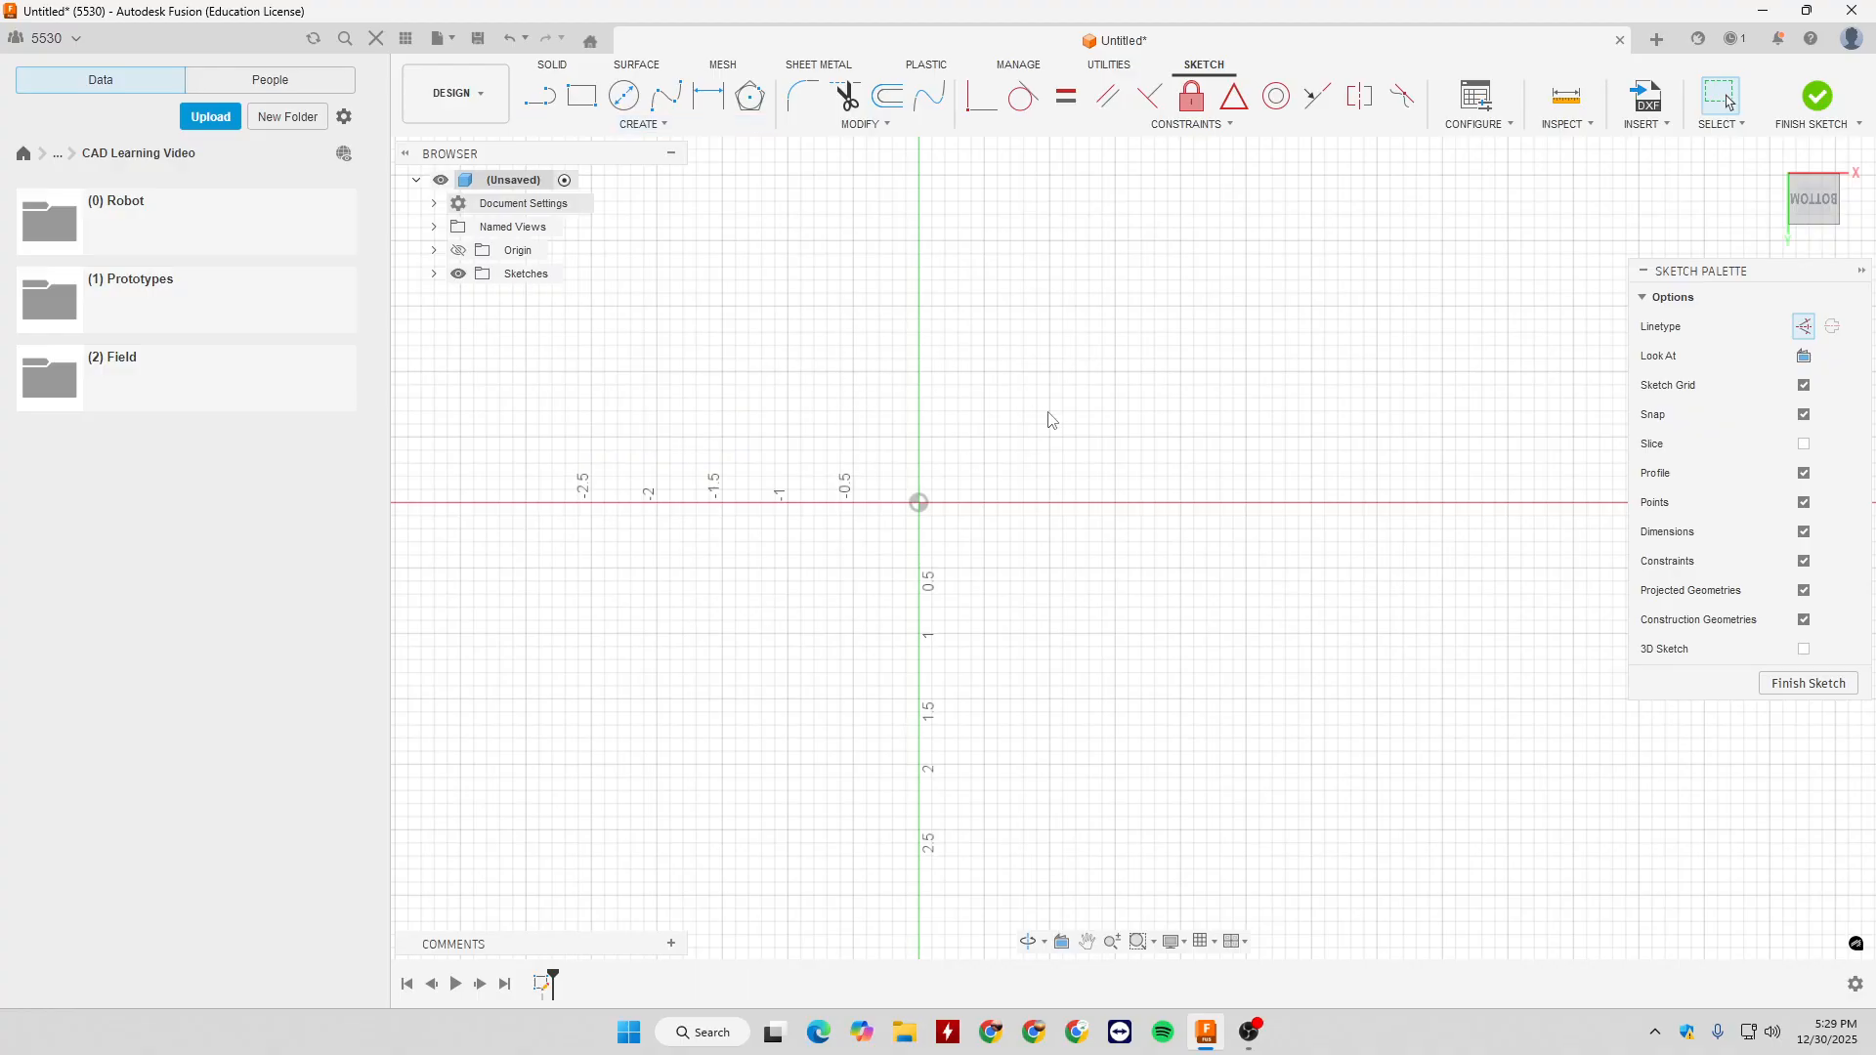
{"action": "left_click", "coordinate": [919, 333]}
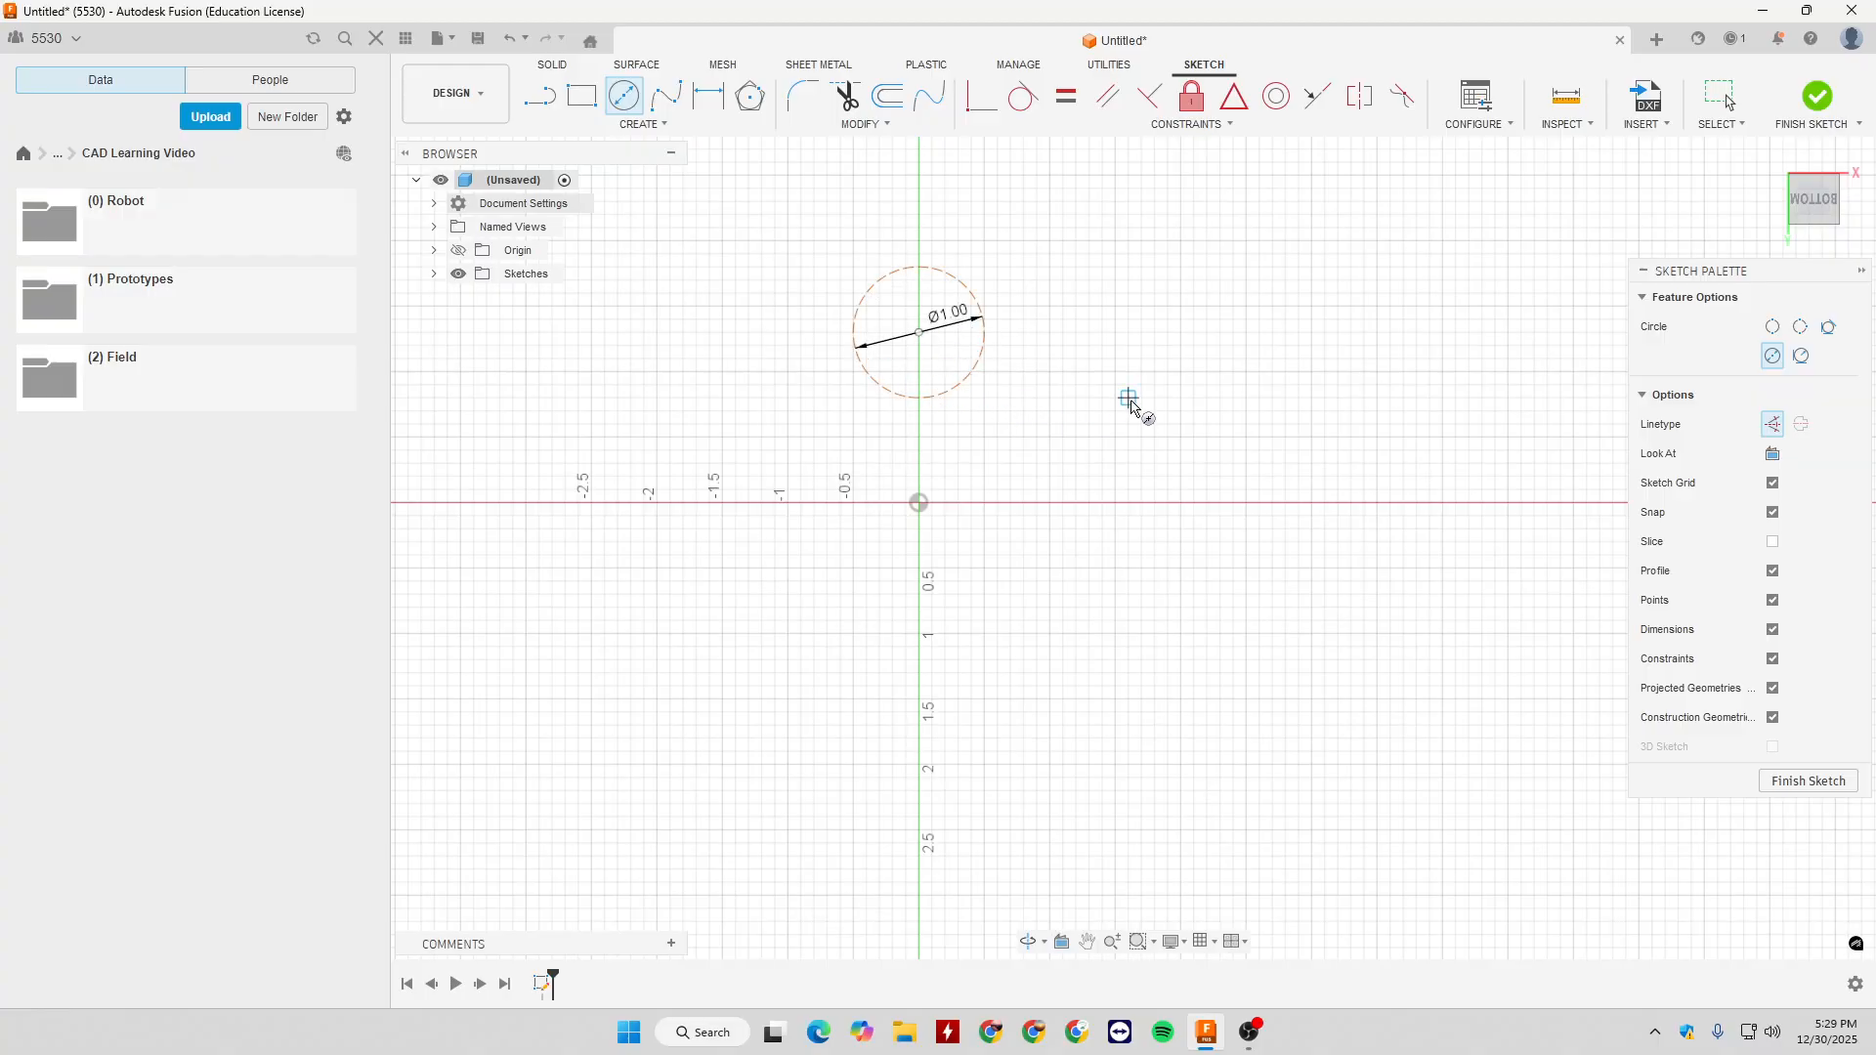
{"action": "key", "text": "Escape"}
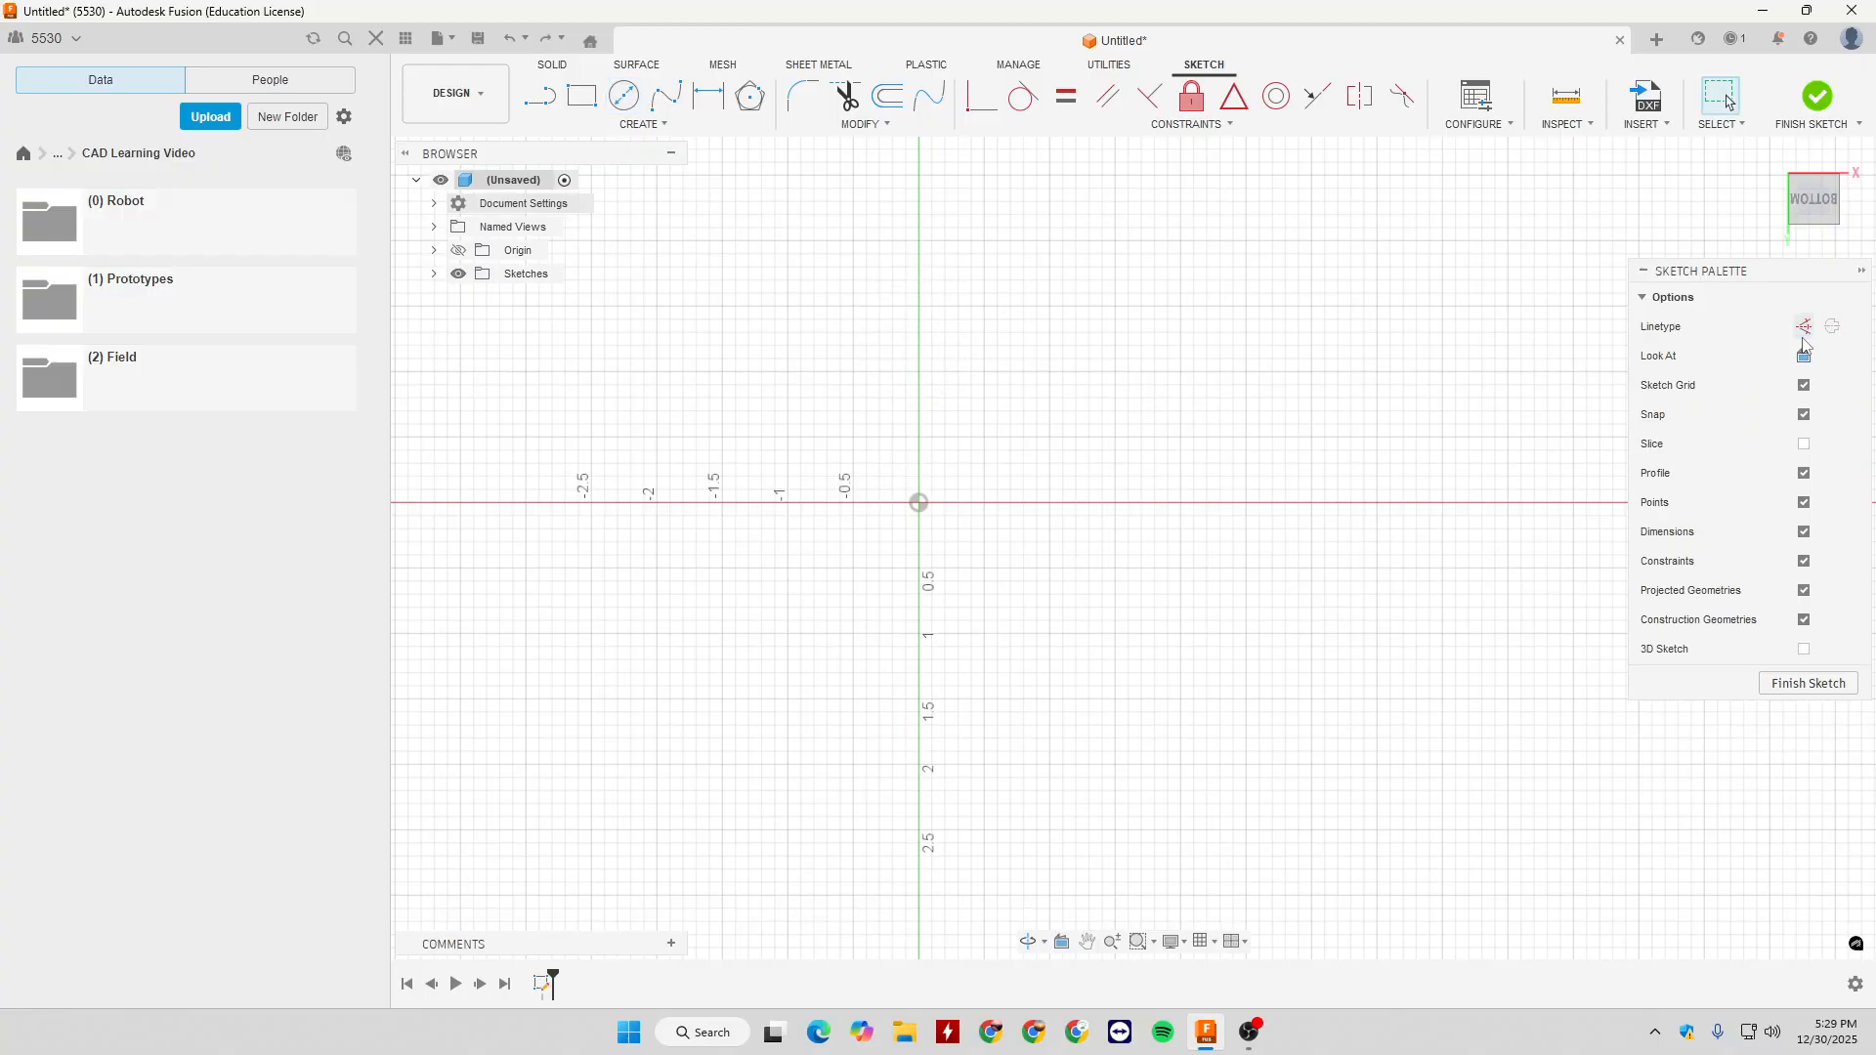
- Draw a normal-linetype circle 1 in in diameter, centred on the vertical axis about 1.5 in above the origin
{"action": "key", "text": "c"}
{"action": "left_click", "coordinate": [918, 307]}
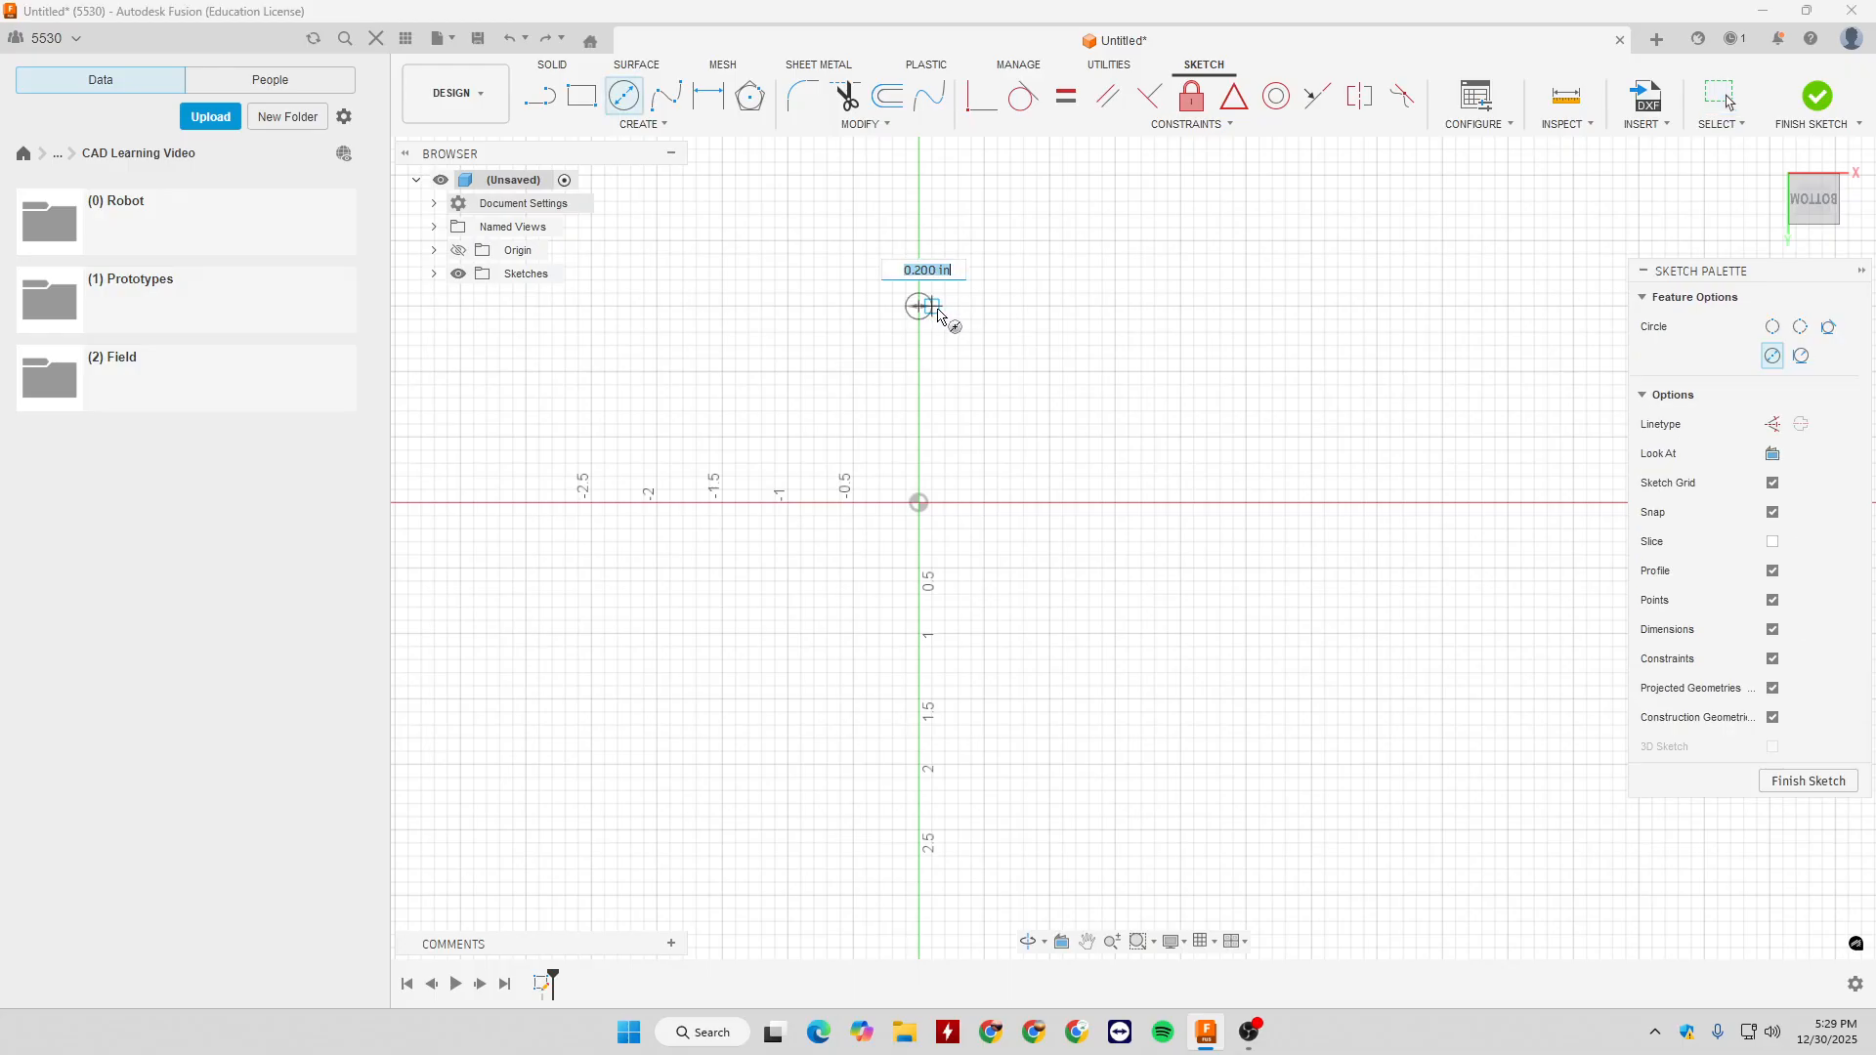
{"action": "type", "text": "1"}
{"action": "key", "text": "Return"}
- Preview a full circular pattern of the circle about the origin with a quantity of 6
{"action": "left_click", "coordinate": [598, 126]}
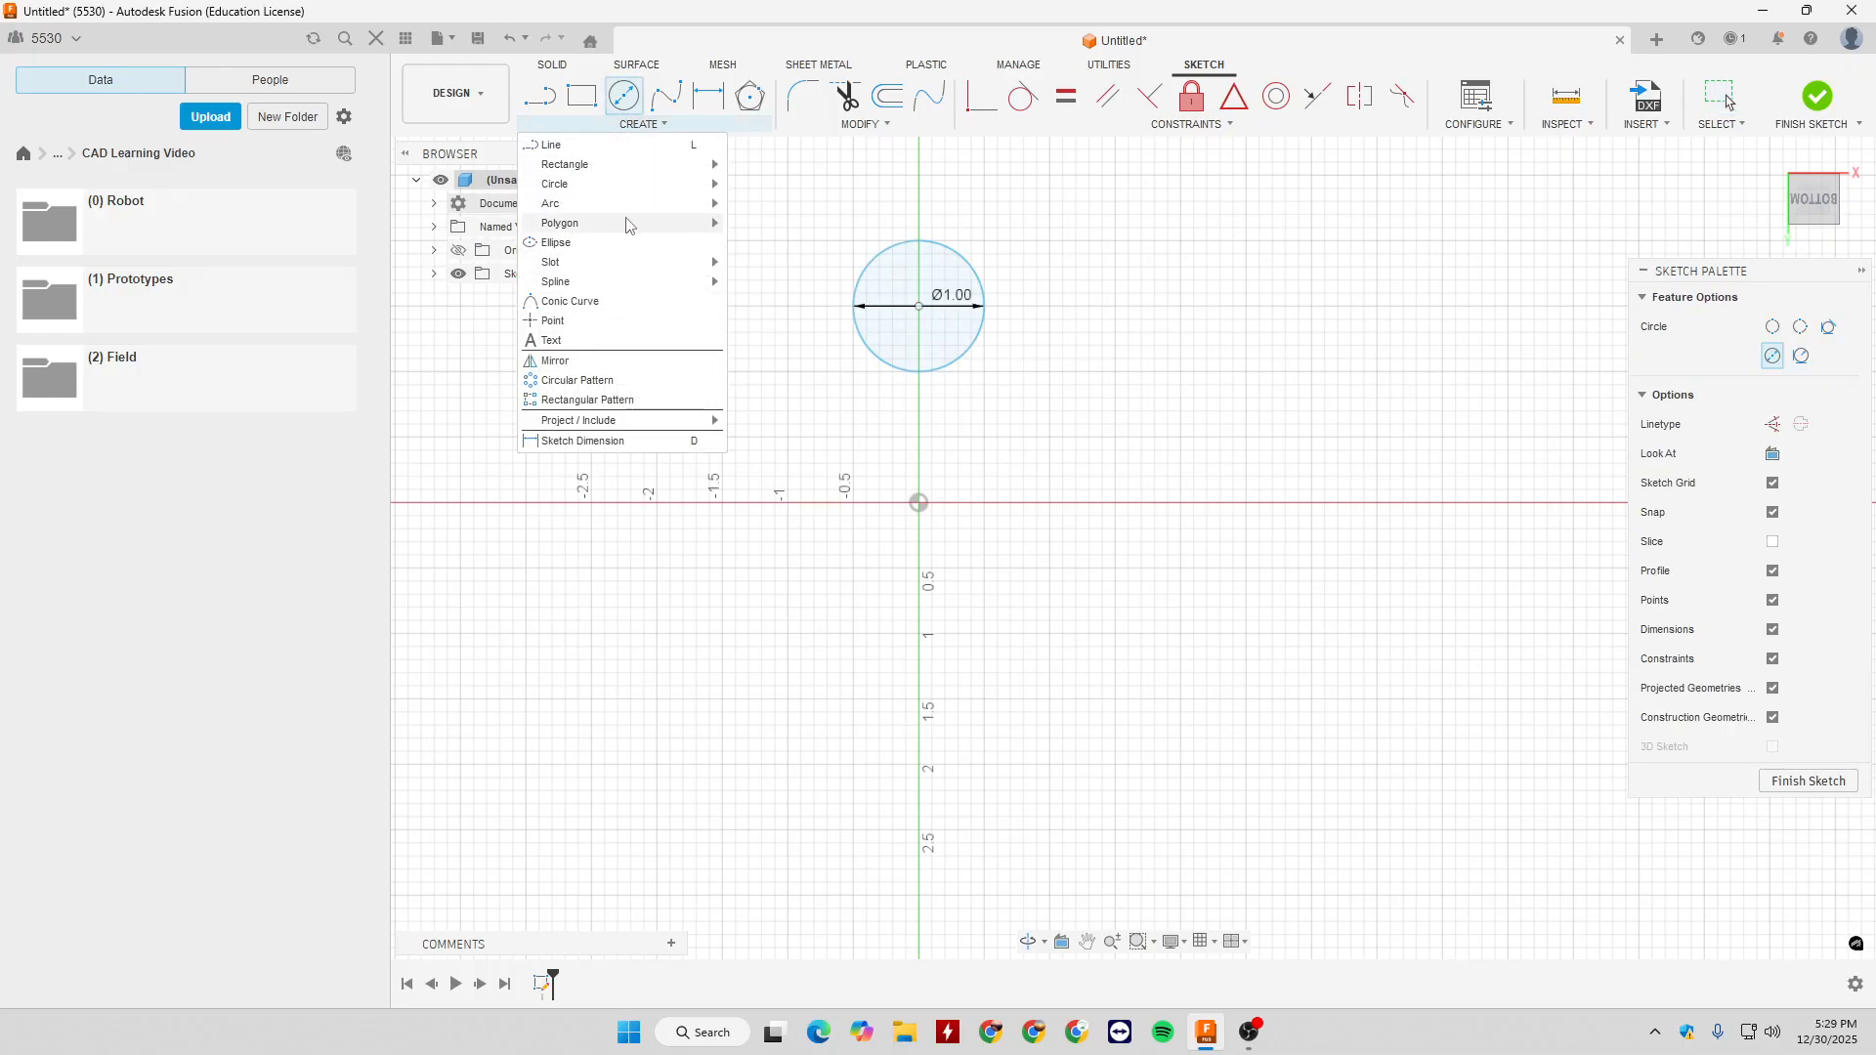
{"action": "left_click", "coordinate": [576, 382]}
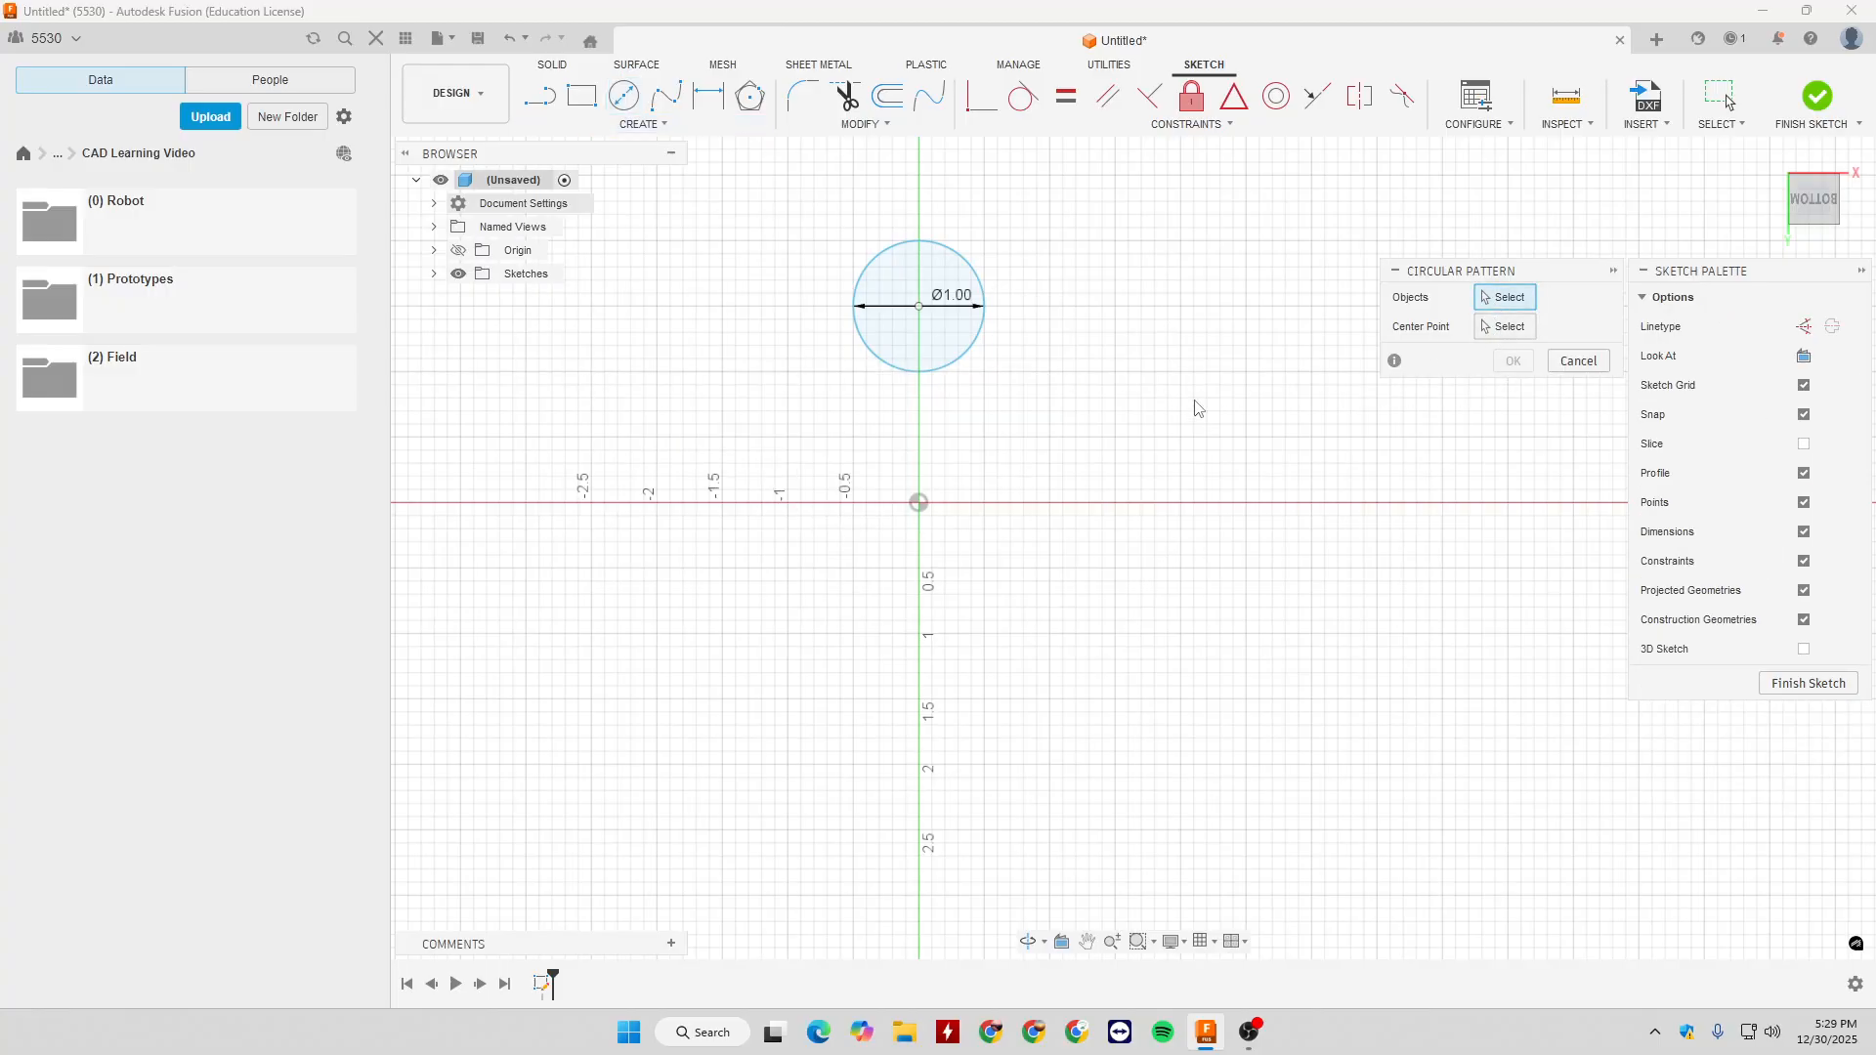
{"action": "left_click", "coordinate": [979, 330]}
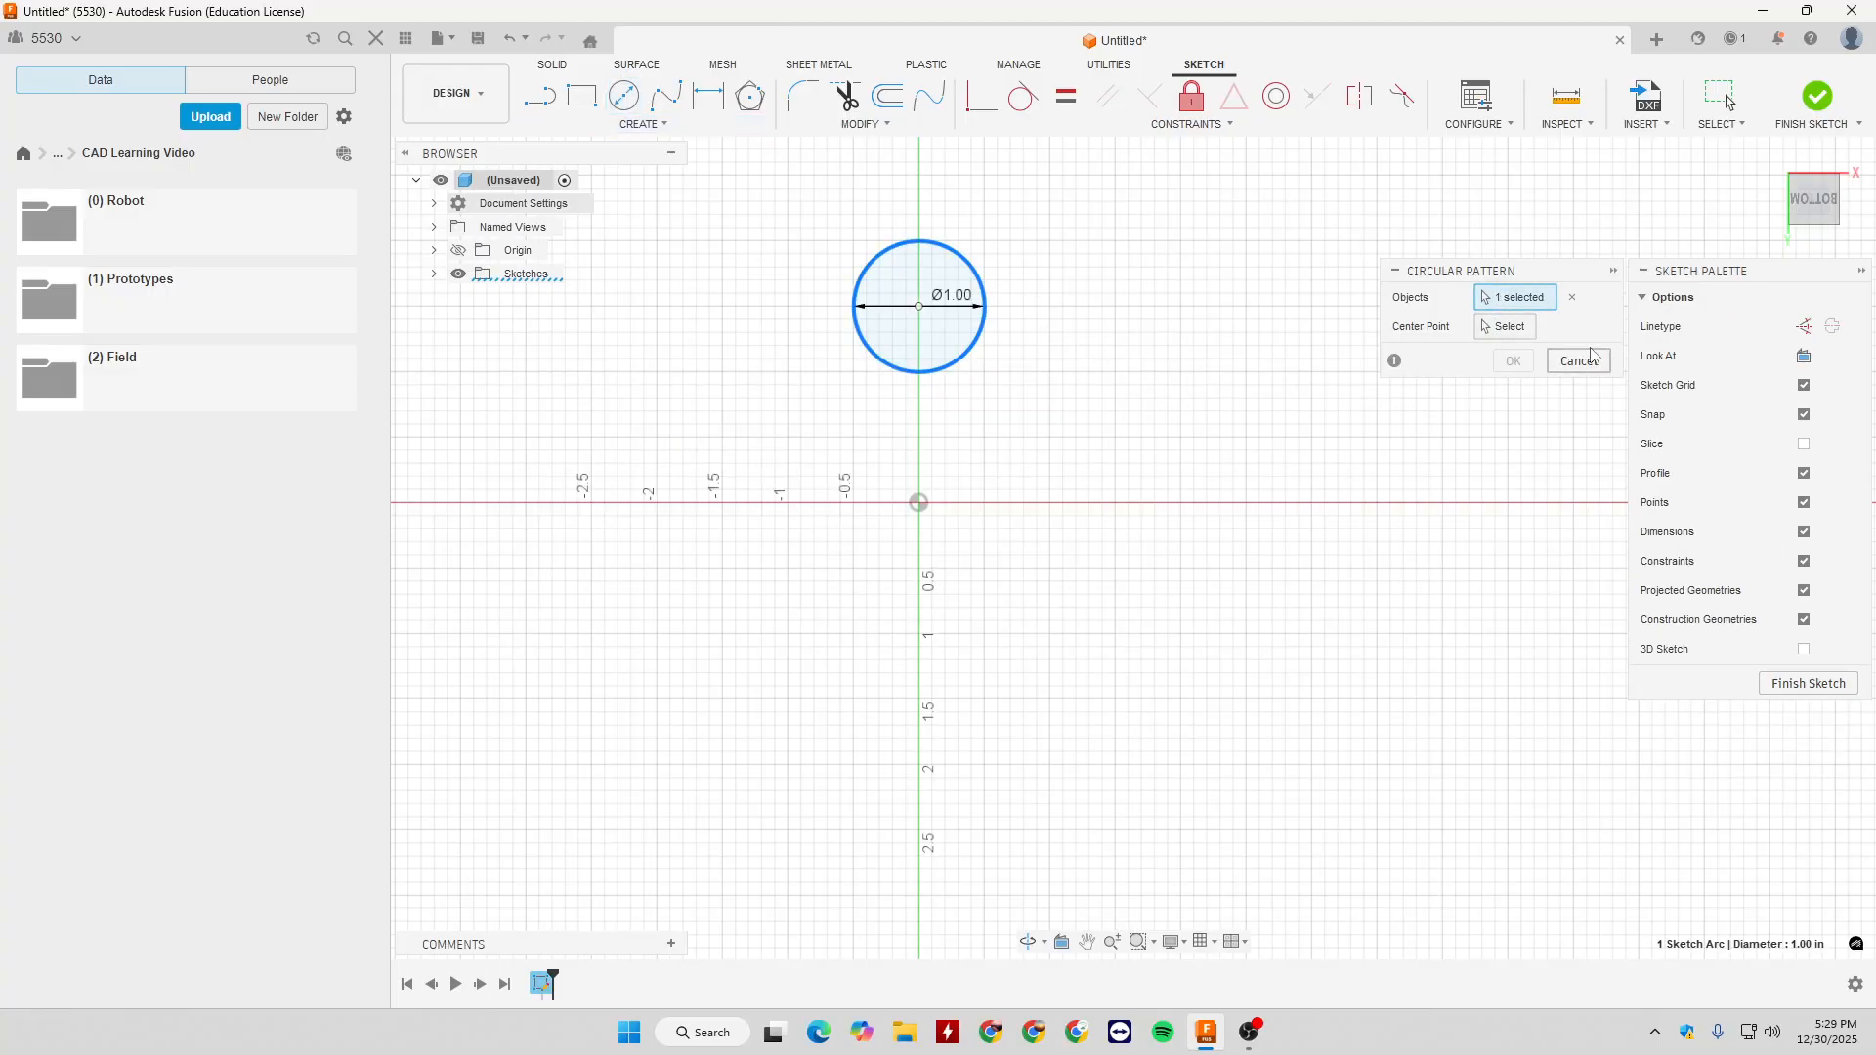
{"action": "left_click", "coordinate": [918, 502]}
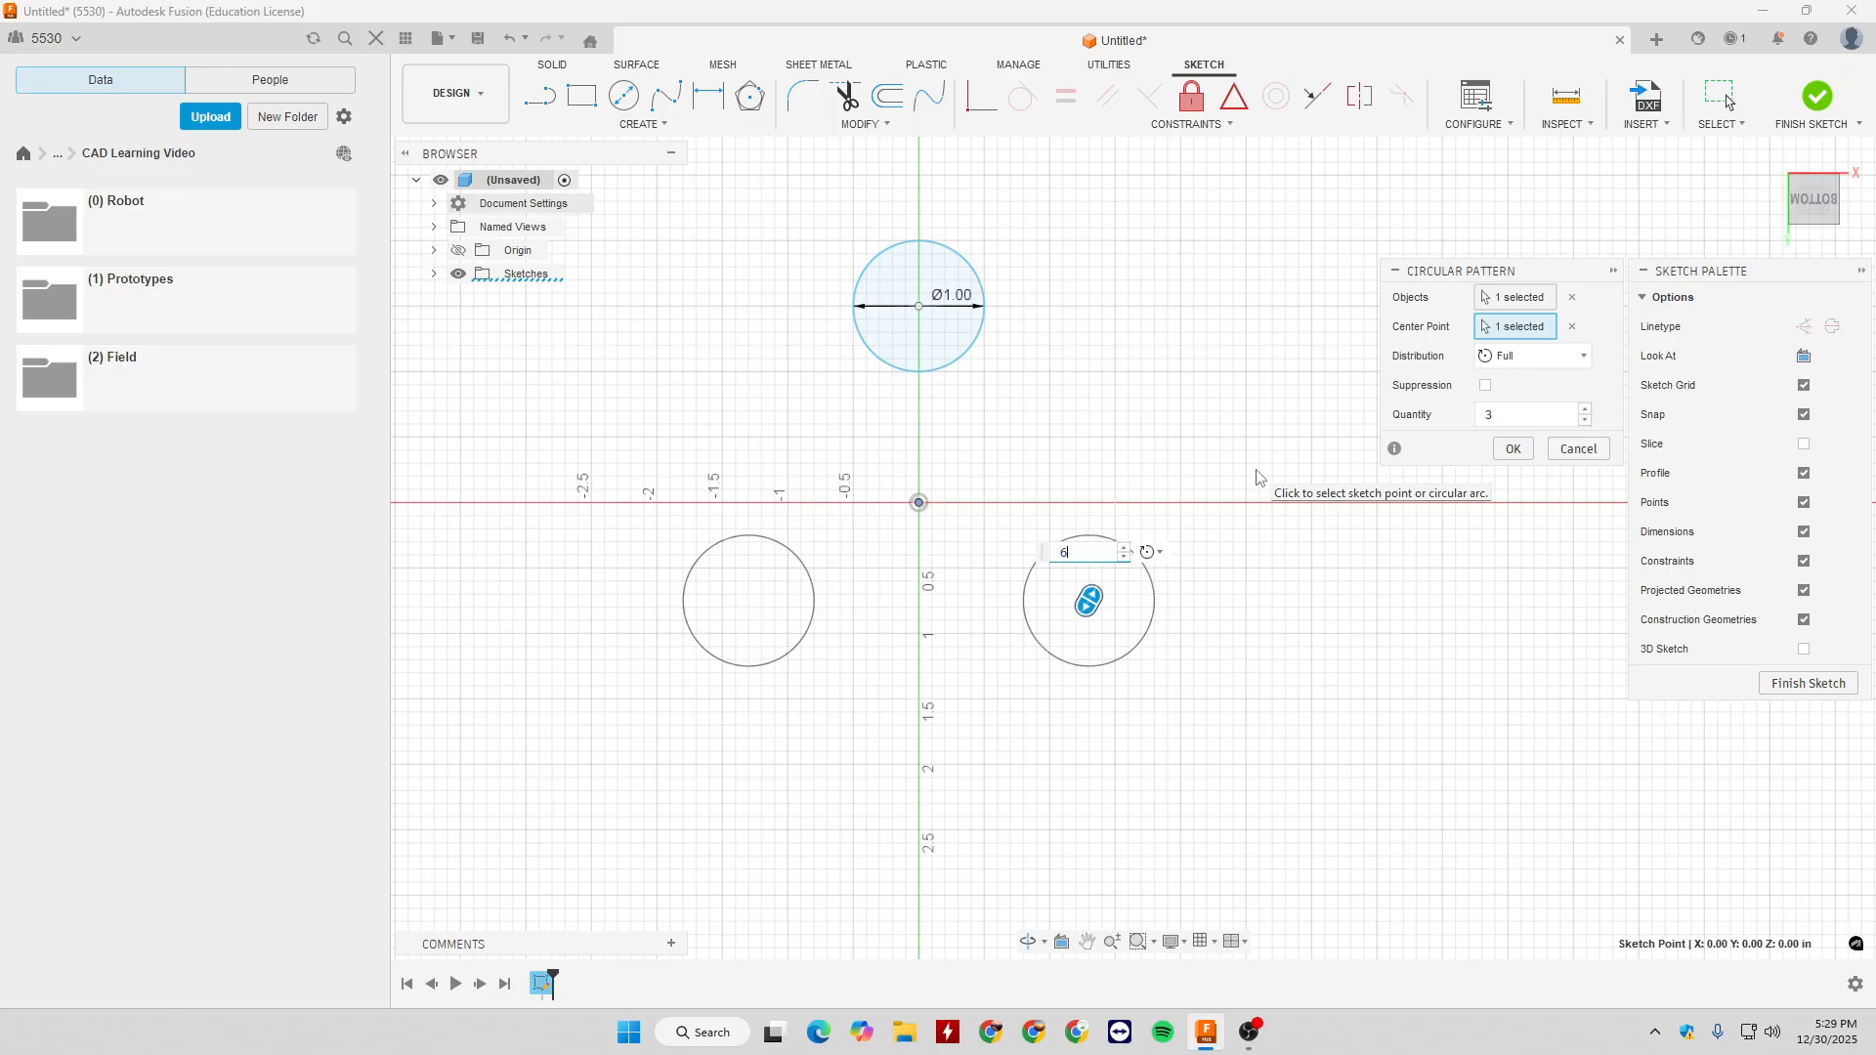
- Try partial distribution for the circular pattern, sweeping its angle to about -305 and then -295 degrees, and discard the pattern
{"action": "left_click", "coordinate": [1536, 357]}
{"action": "left_click", "coordinate": [1521, 409]}
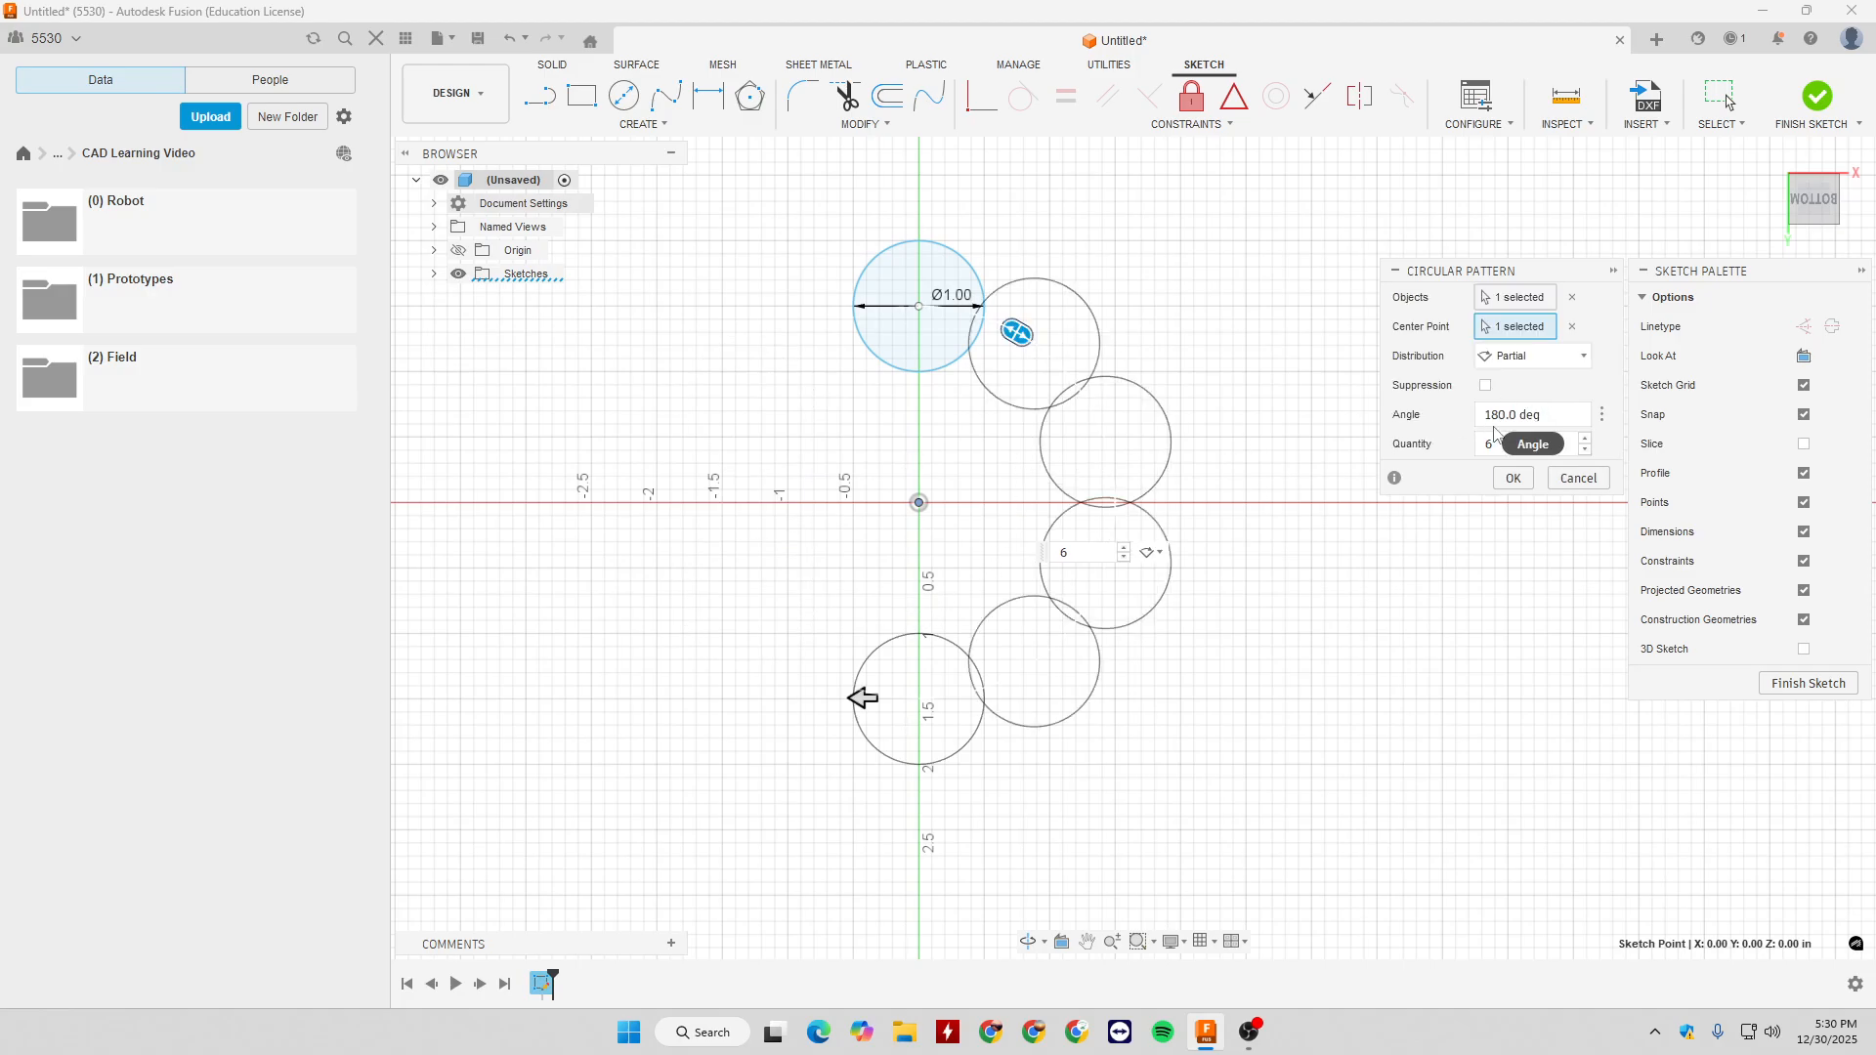
{"action": "left_click_drag", "start_coordinate": [855, 697], "coordinate": [1305, 447]}
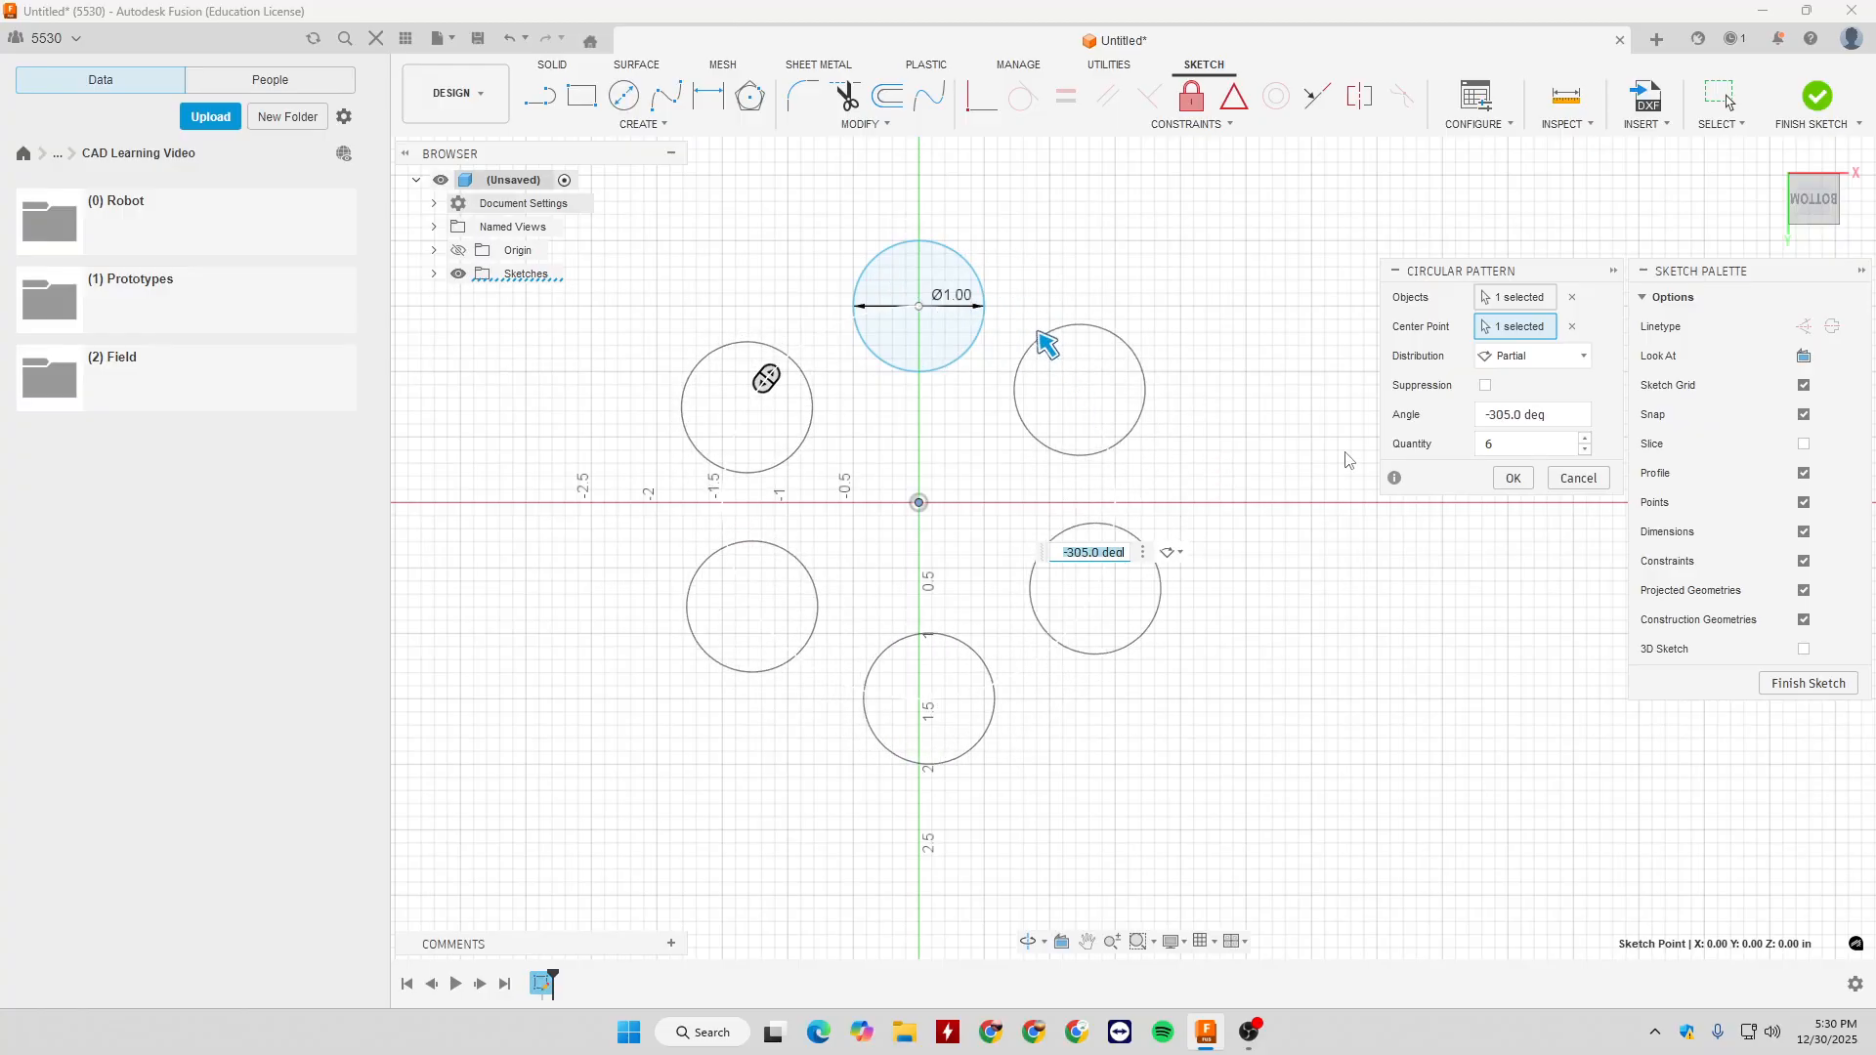
{"action": "left_click", "coordinate": [1072, 368]}
{"action": "mouse_move", "coordinate": [1054, 342]}
{"action": "left_mouse_down"}
{"action": "mouse_move", "coordinate": [1072, 339]}
{"action": "mouse_move", "coordinate": [1048, 344]}
{"action": "mouse_move", "coordinate": [1072, 368]}
{"action": "left_mouse_up"}
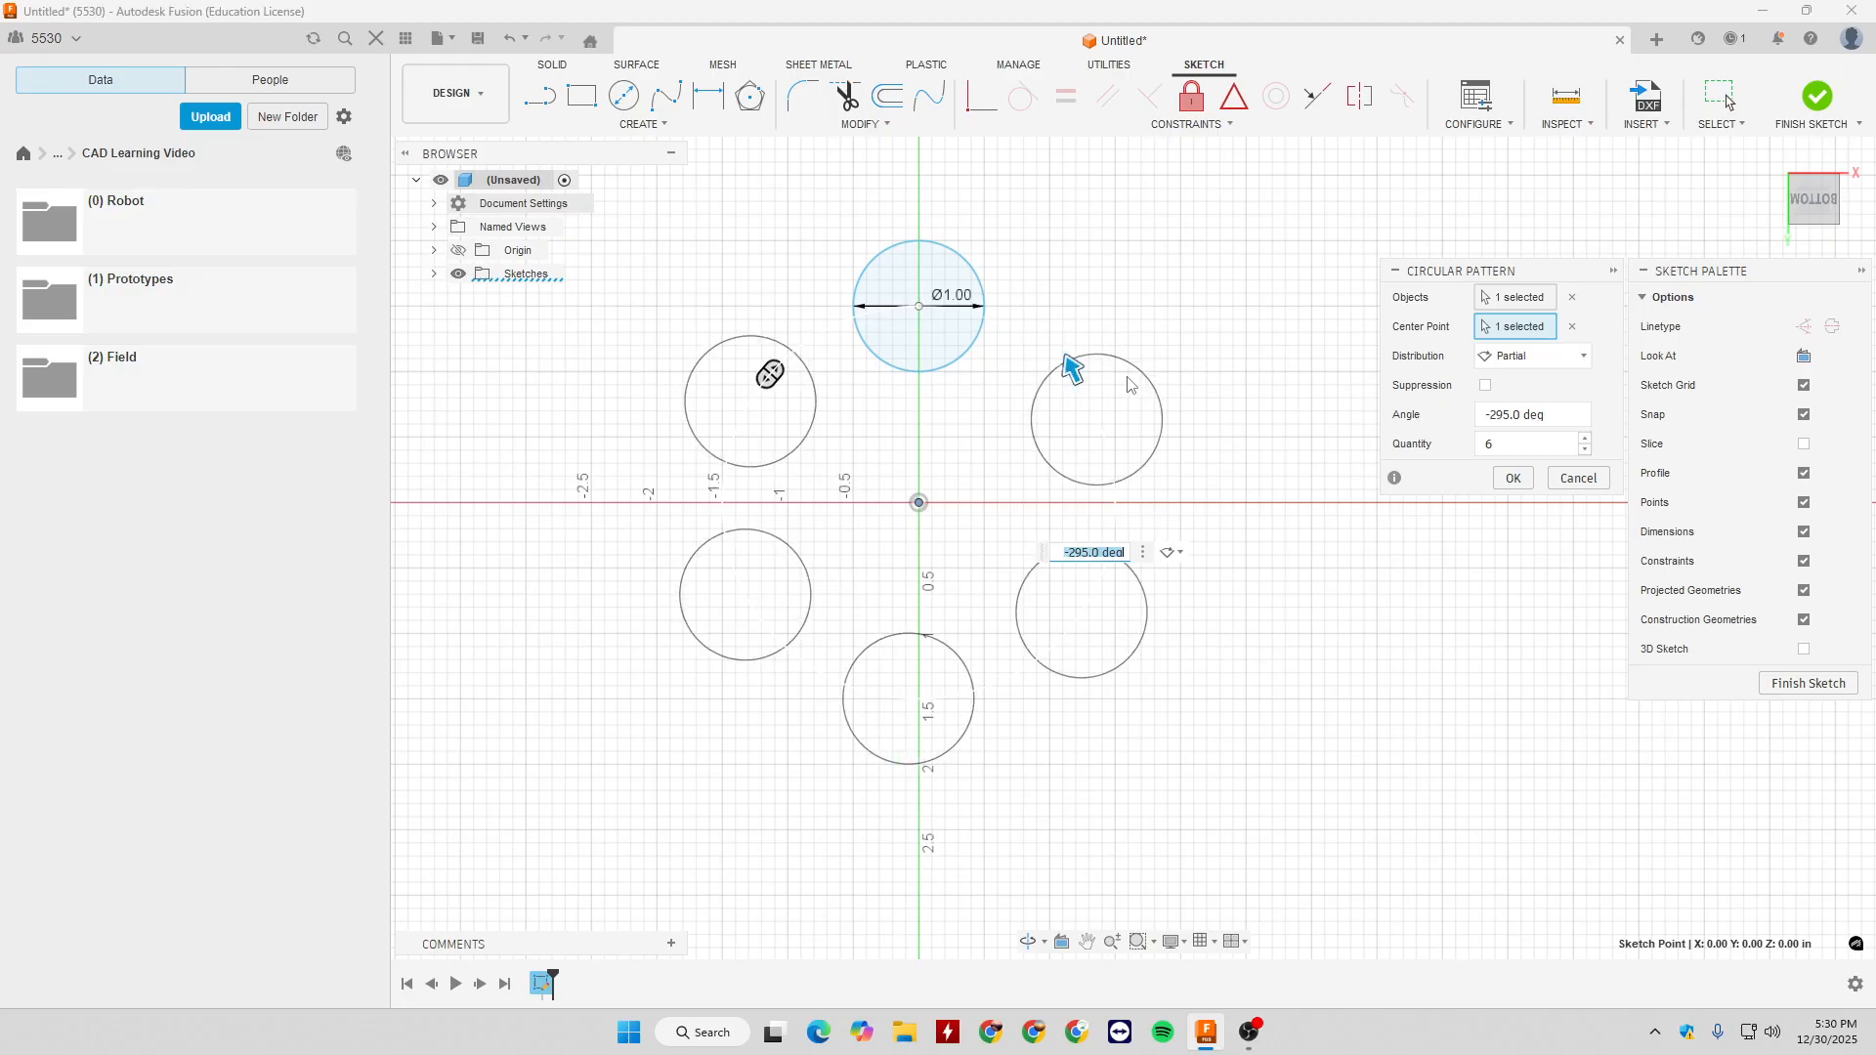
{"action": "left_click", "coordinate": [1575, 481]}
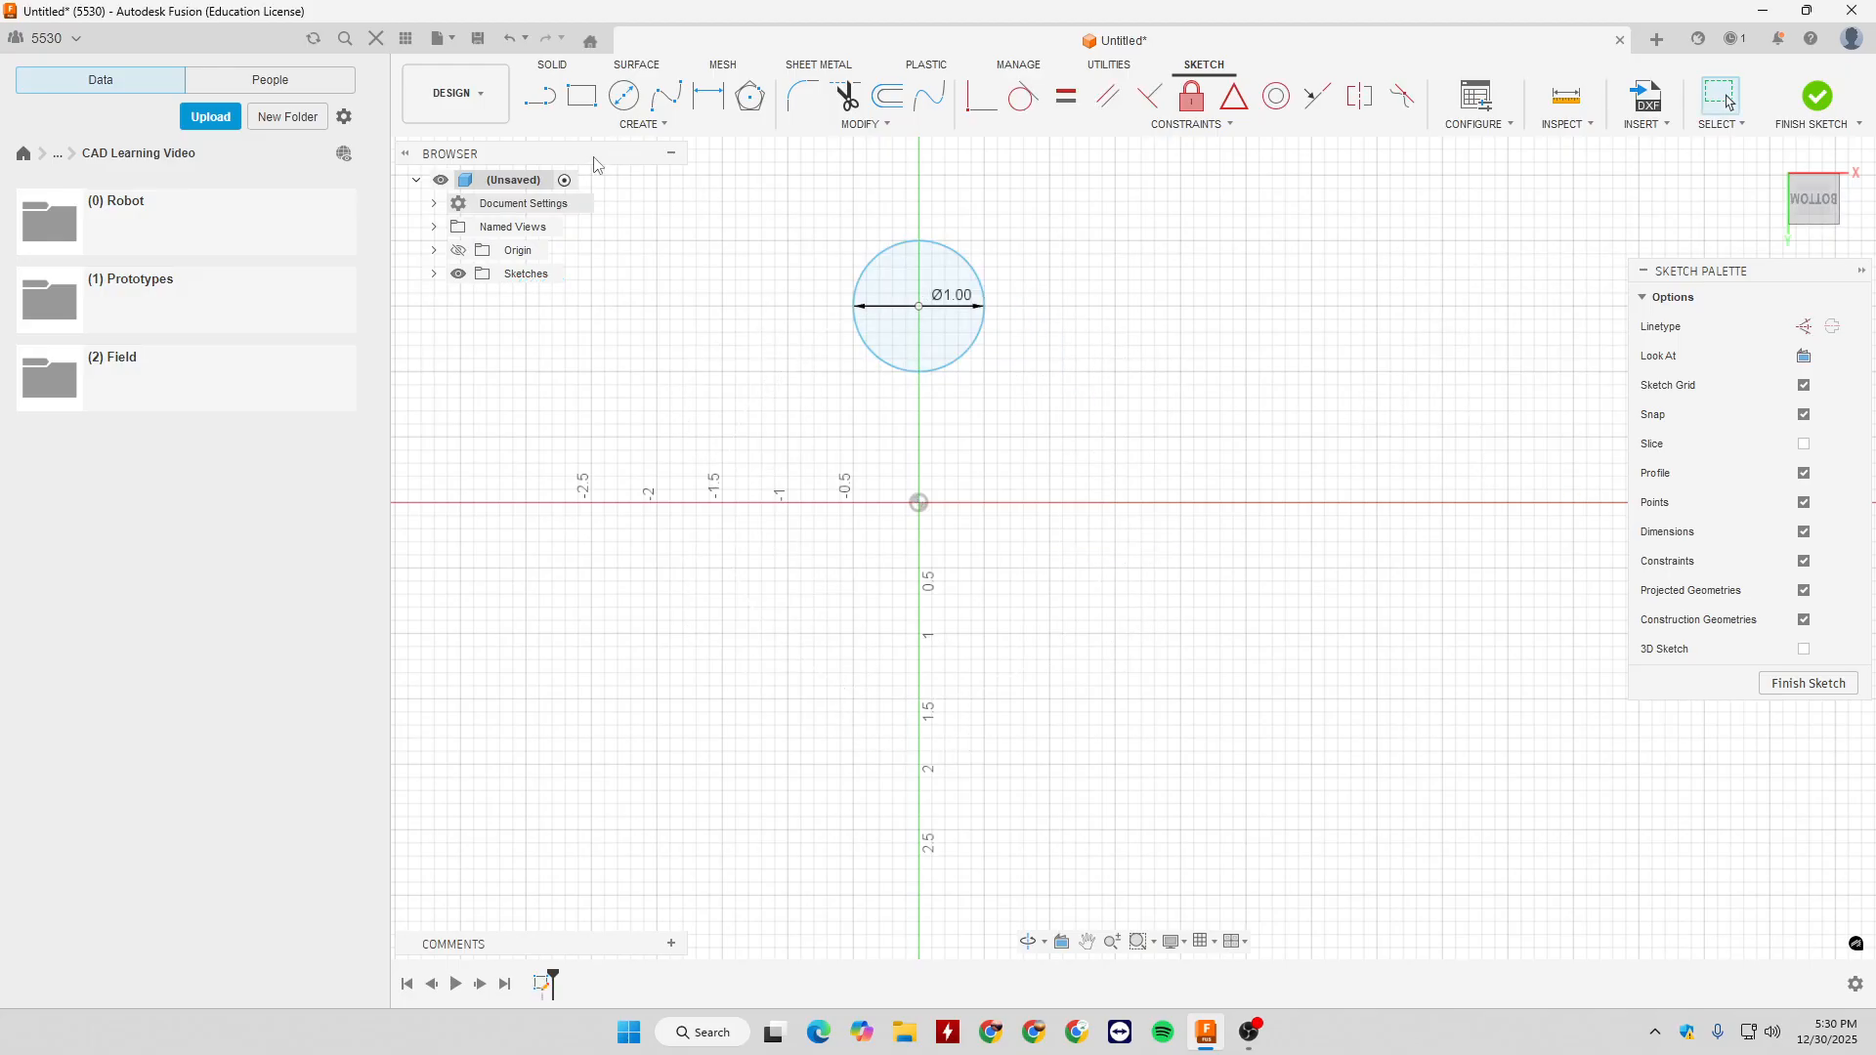
- Set up a rectangular pattern of the circle with three instances running downward over an extent of about 2.2 in
{"action": "left_click", "coordinate": [643, 125]}
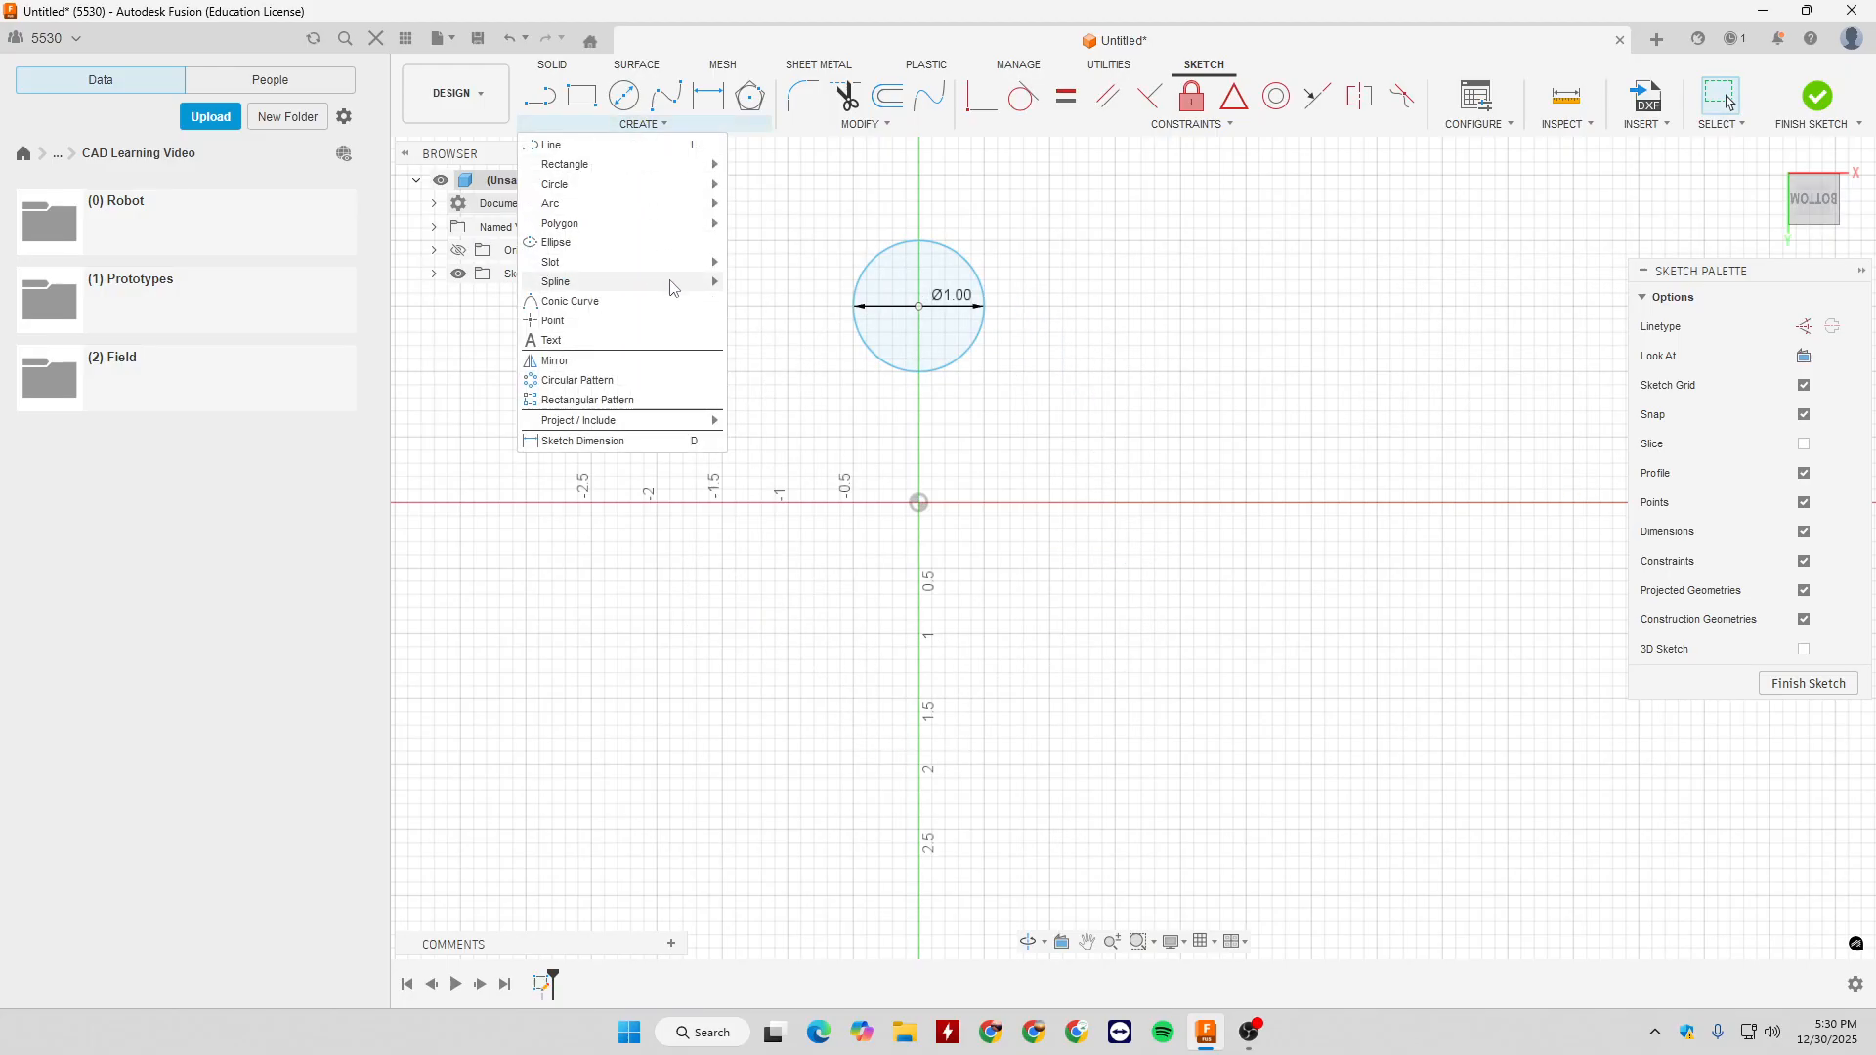
{"action": "left_click", "coordinate": [606, 402]}
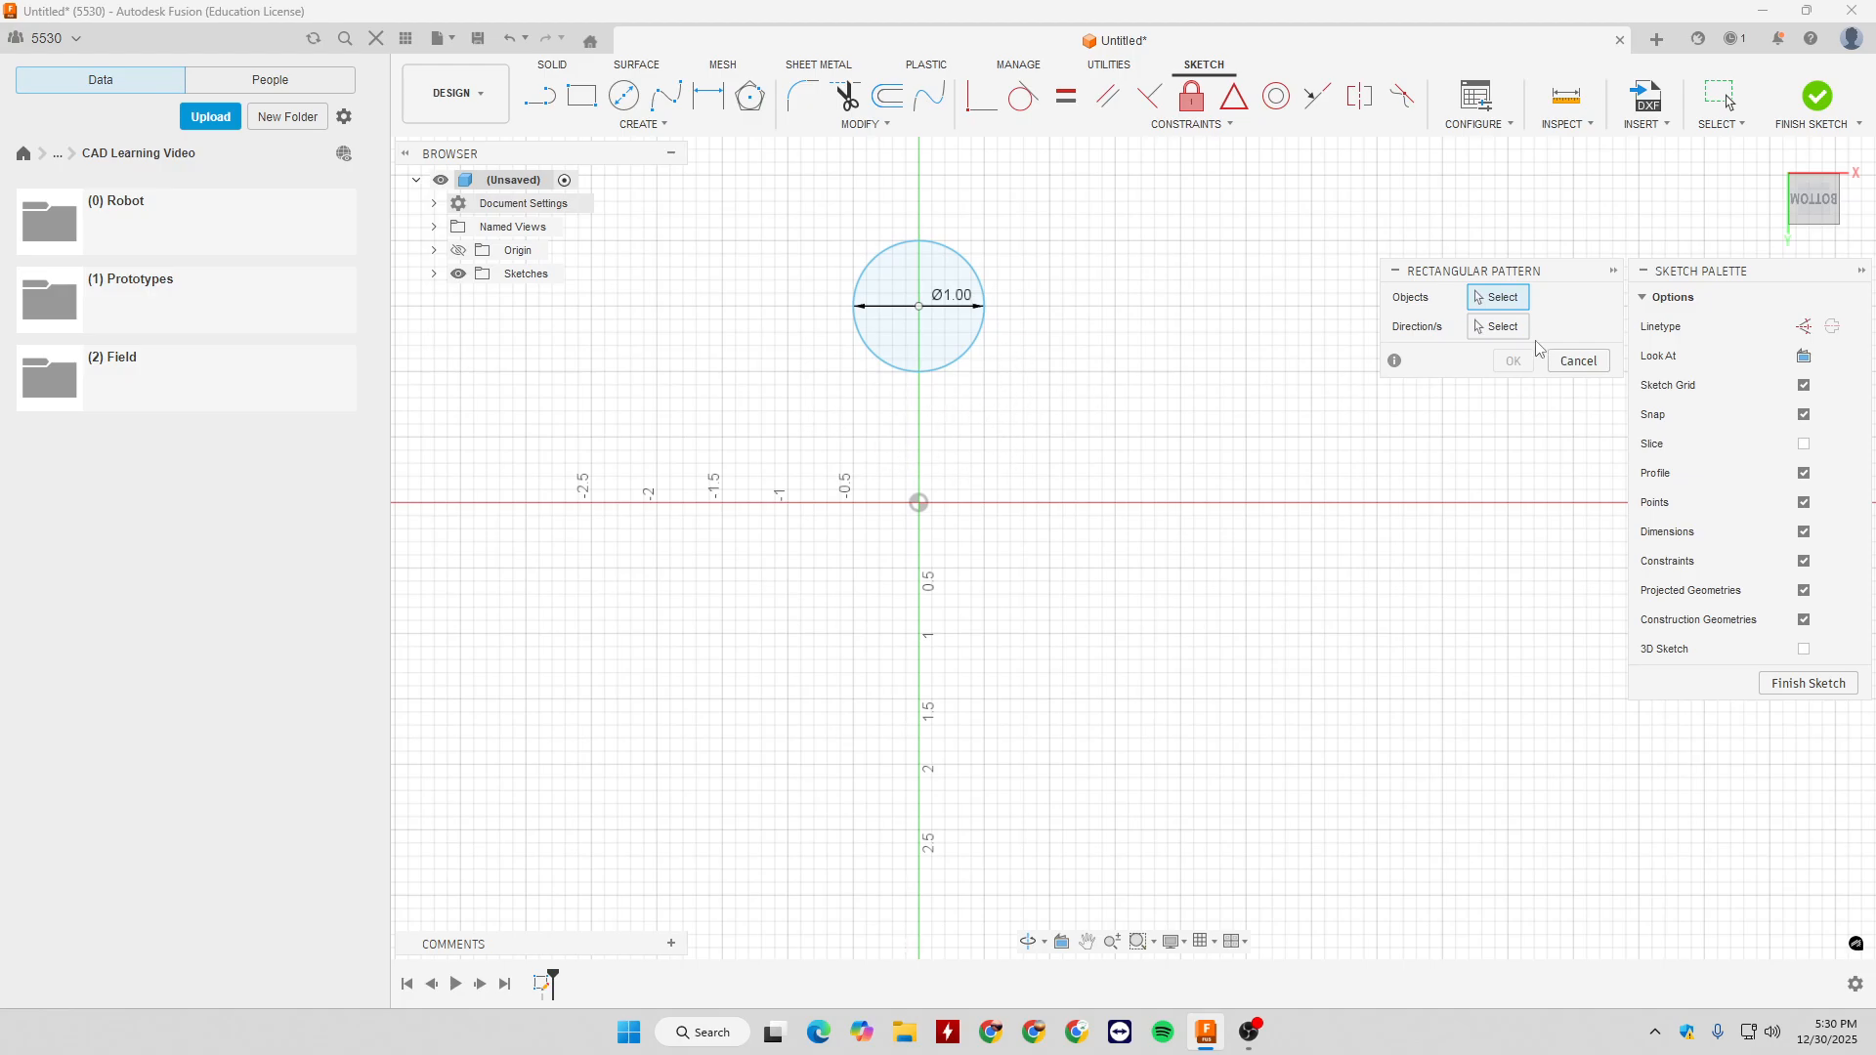
{"action": "left_click", "coordinate": [946, 369]}
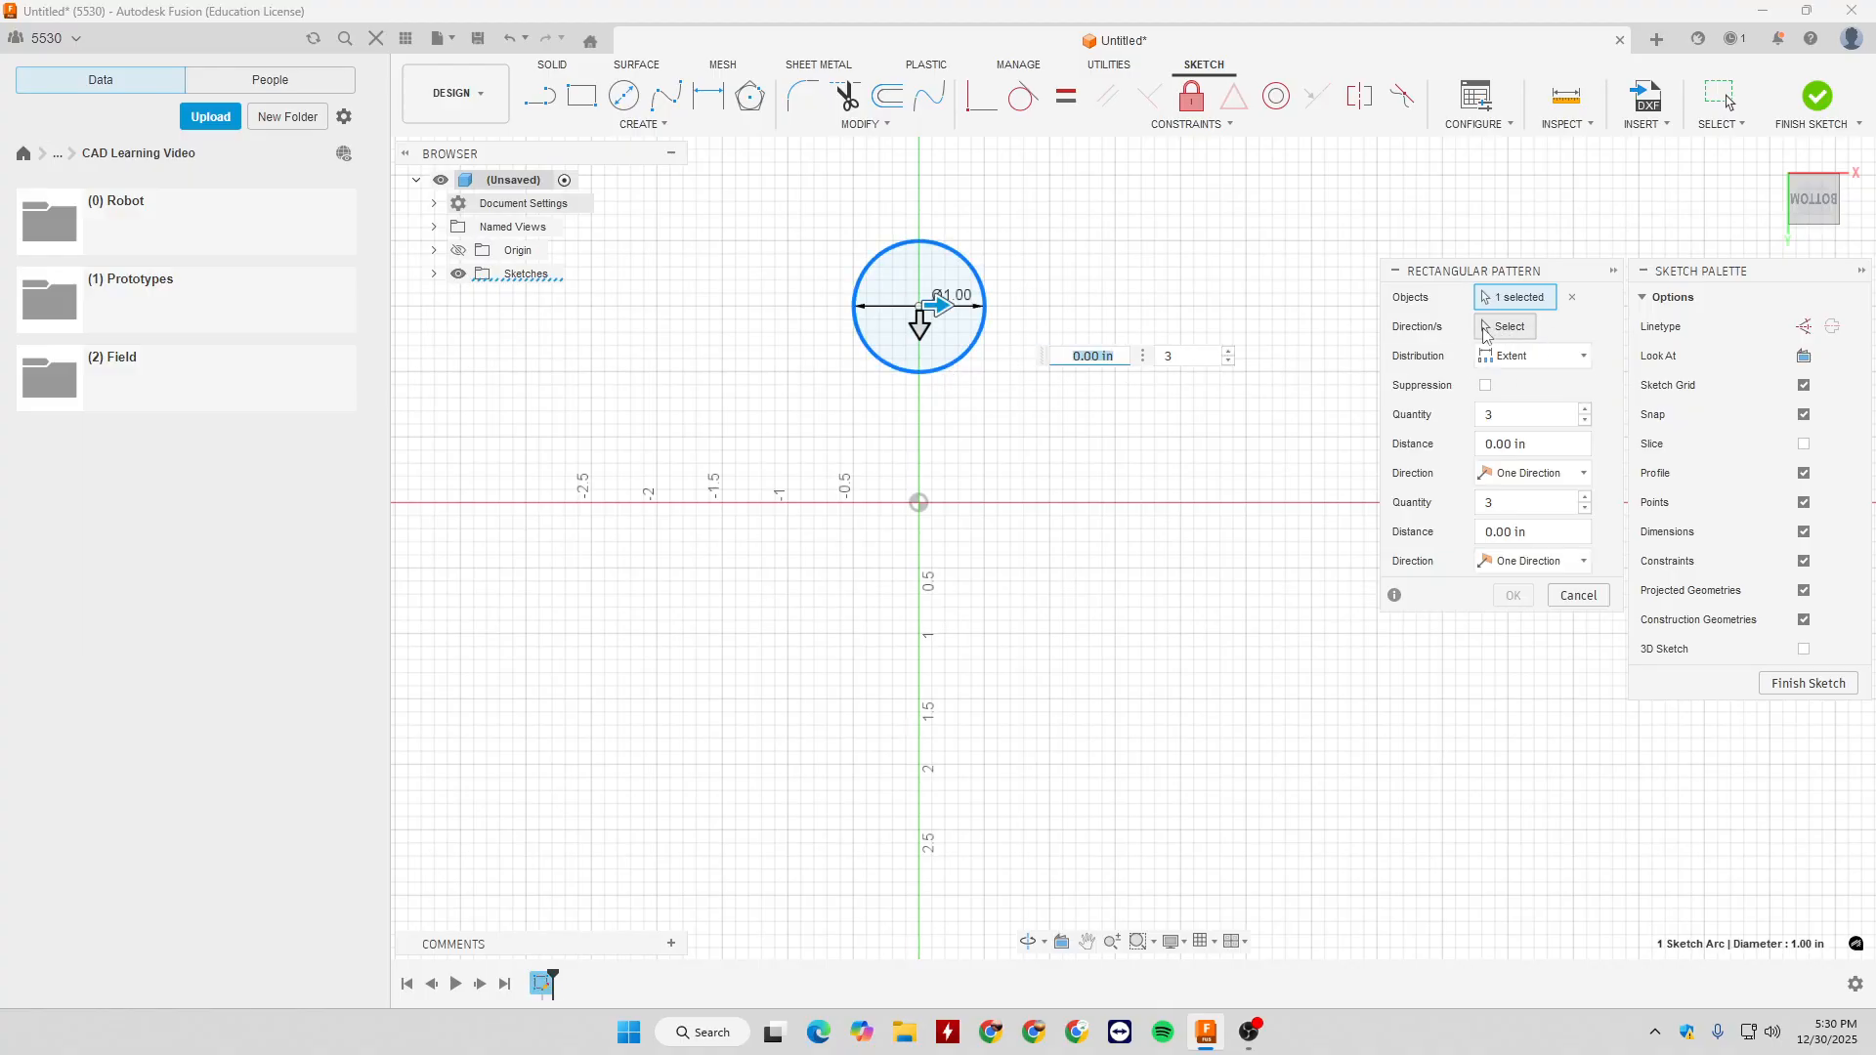
{"action": "left_click_drag", "start_coordinate": [919, 328], "coordinate": [919, 613]}
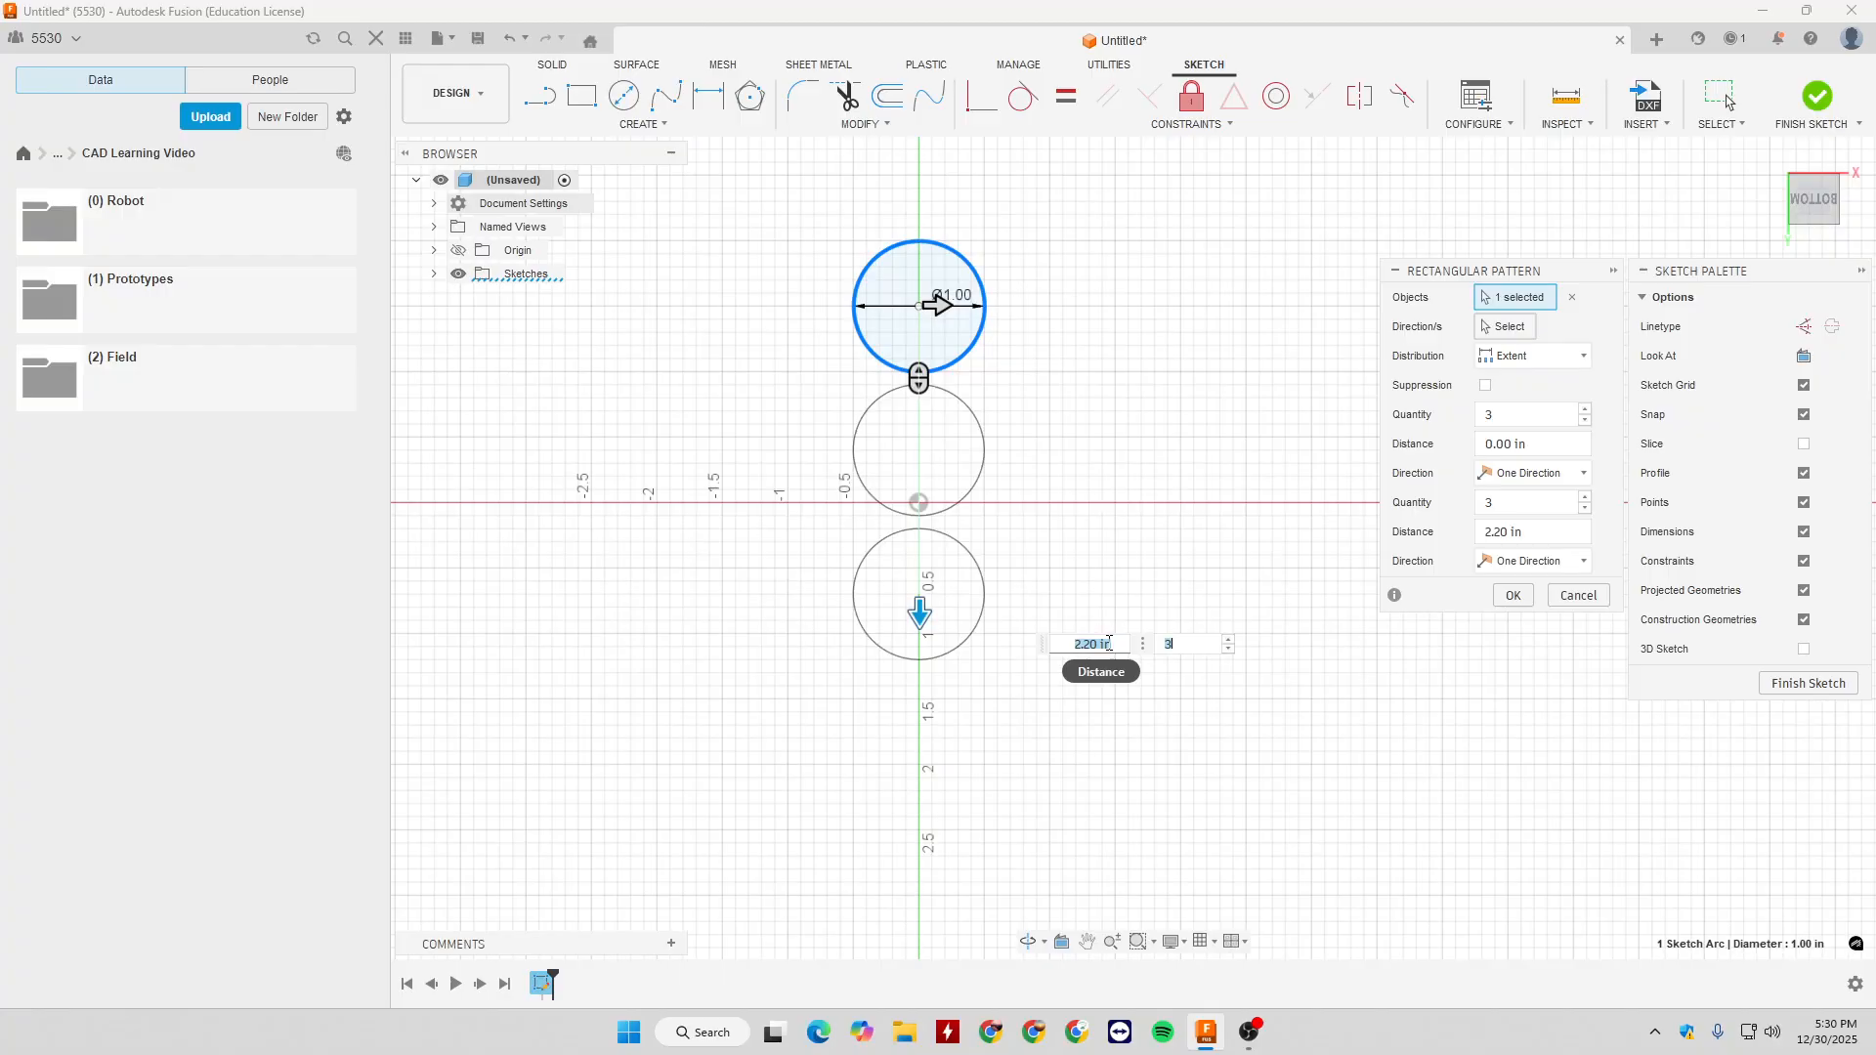
- Switch the rectangular pattern's distribution to Spacing and set its vertical distance to 2.2 in
{"action": "left_click", "coordinate": [1532, 355]}
{"action": "left_click", "coordinate": [1520, 404]}
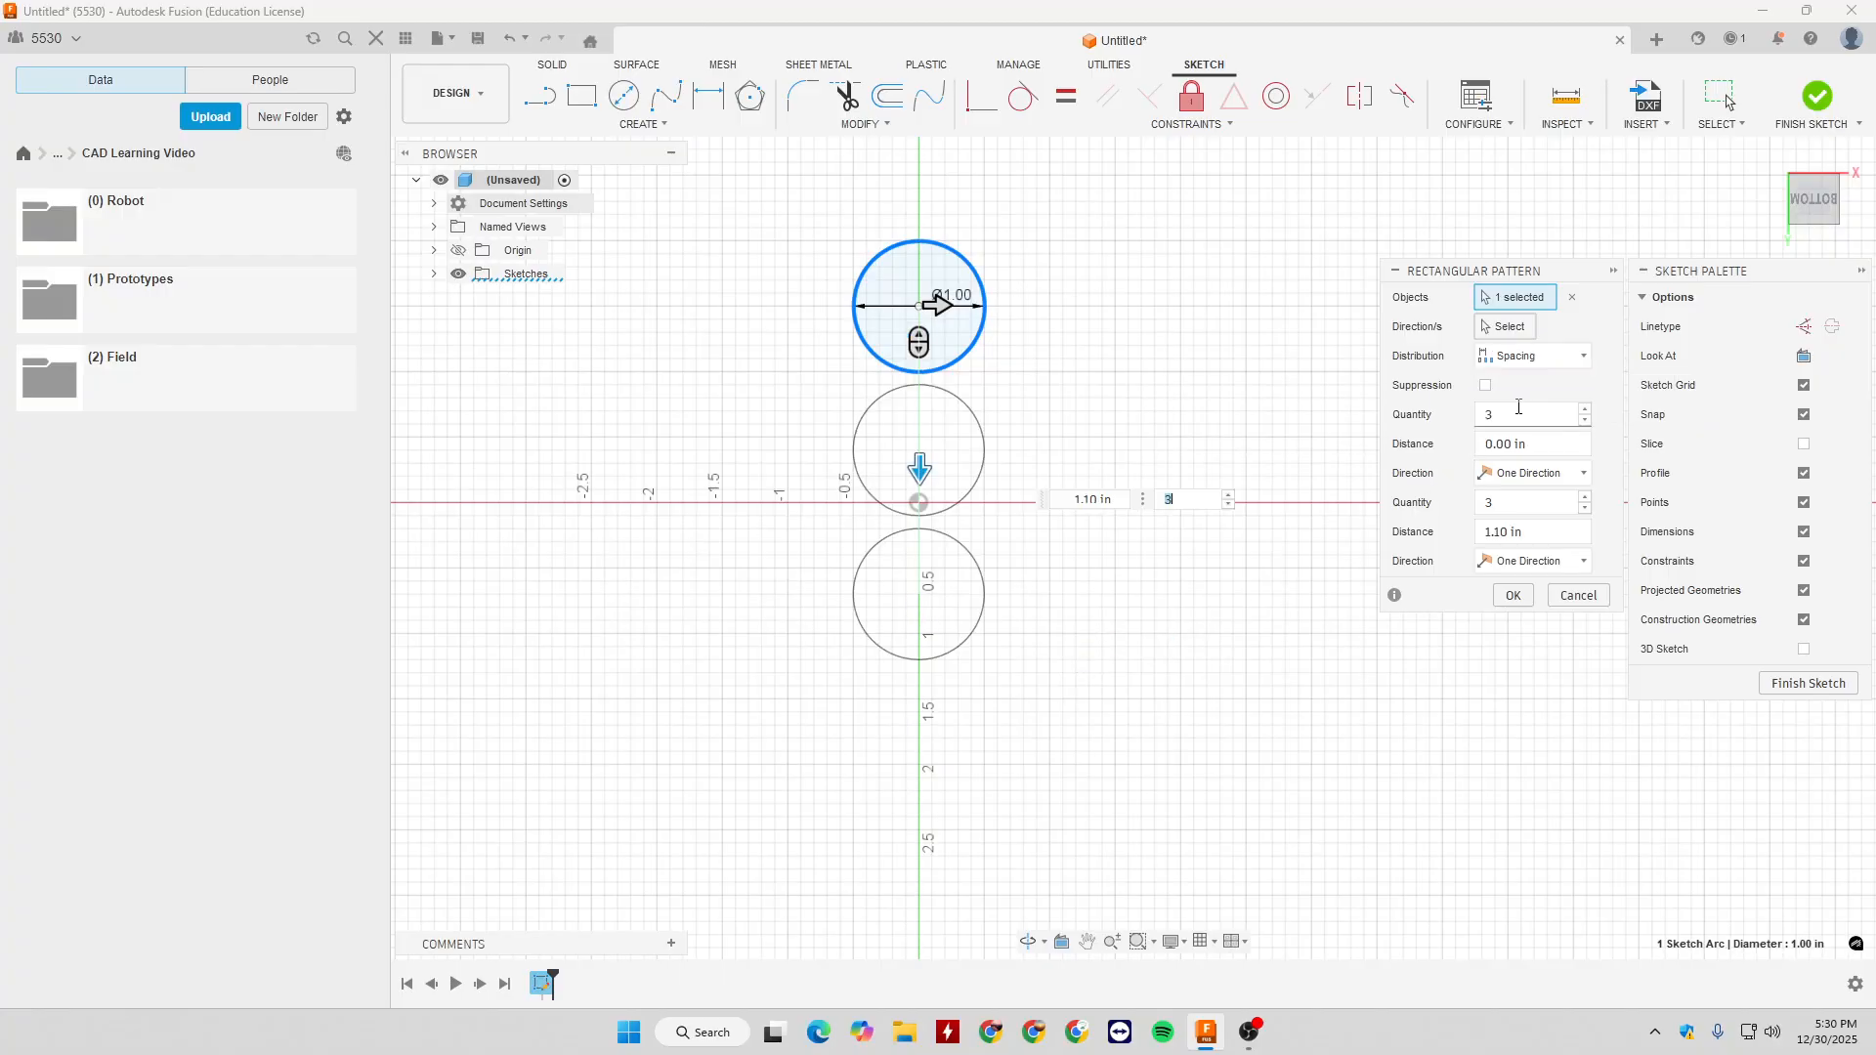
{"action": "double_click", "coordinate": [1090, 499]}
{"action": "type", "text": "2.2"}
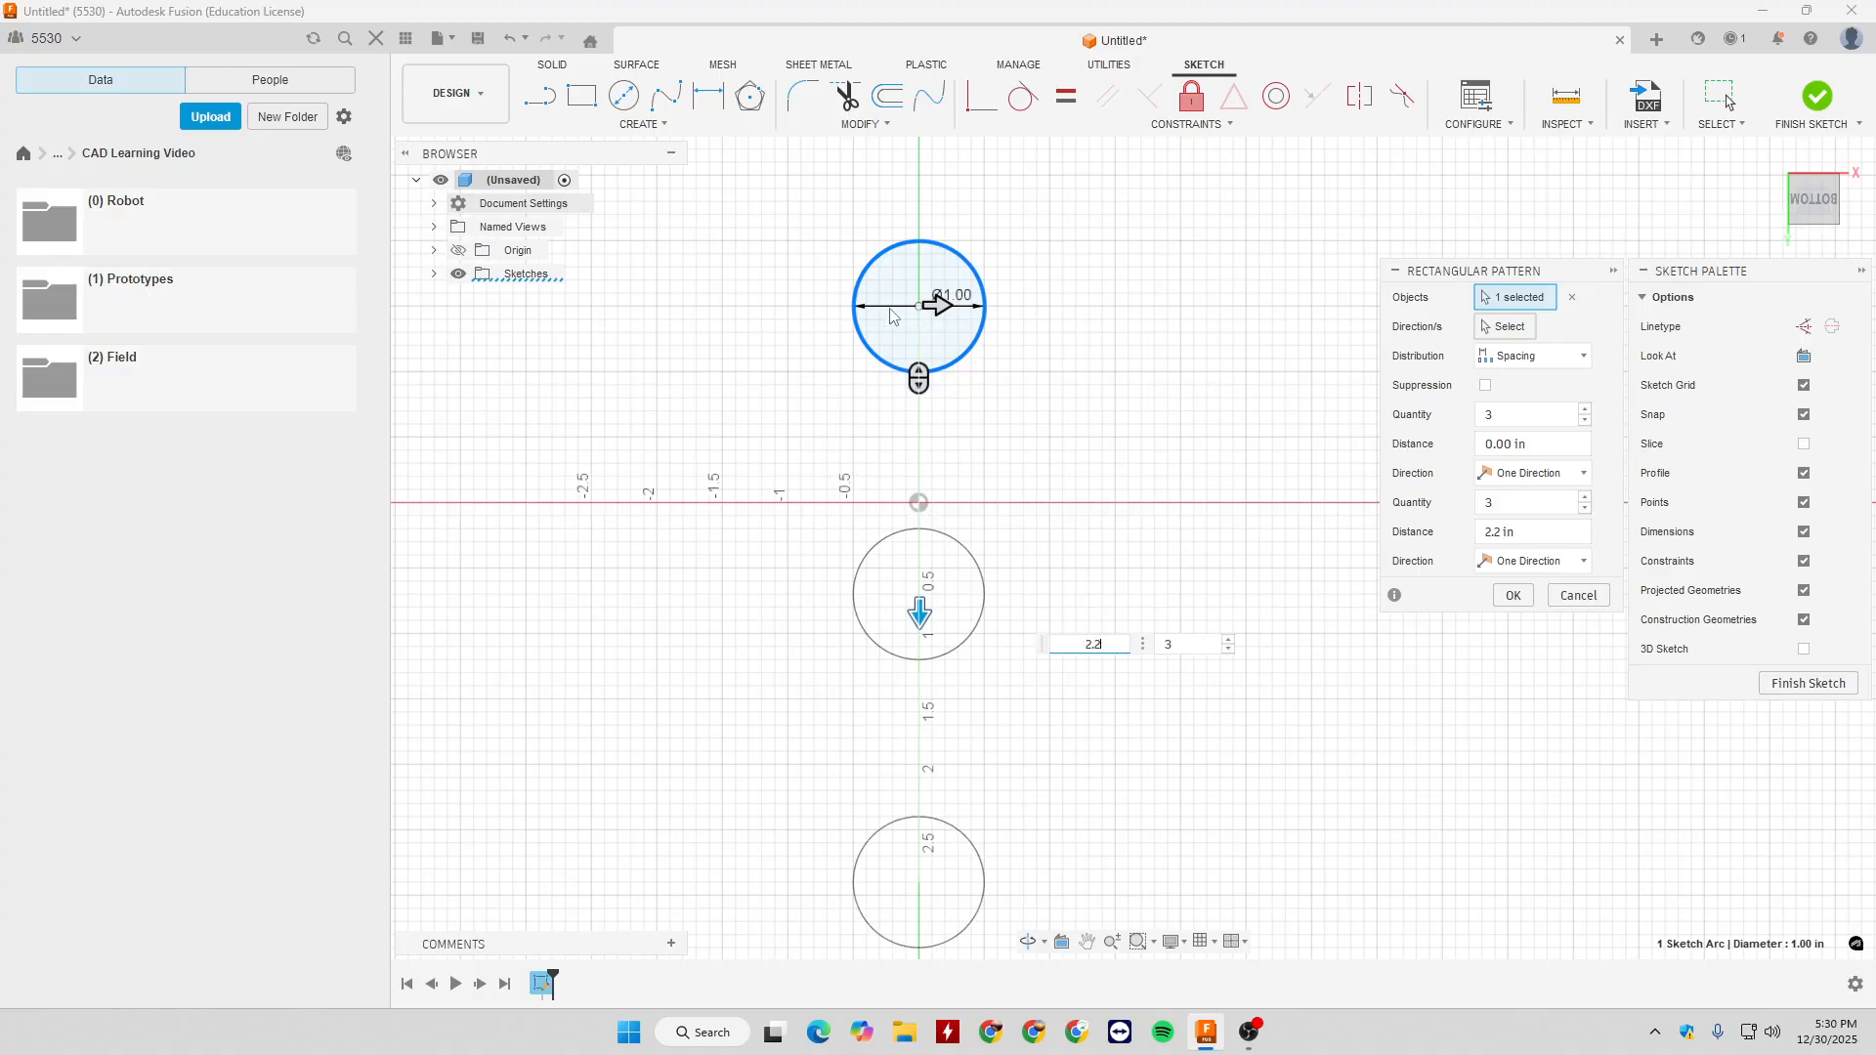
- Spread the pattern horizontally to the right with three columns spaced about 1.5 in apart
{"action": "left_click_drag", "start_coordinate": [939, 306], "coordinate": [1132, 307]}
{"action": "scroll", "coordinate": [1123, 420], "scroll_direction": "down", "scroll_amount": 2}
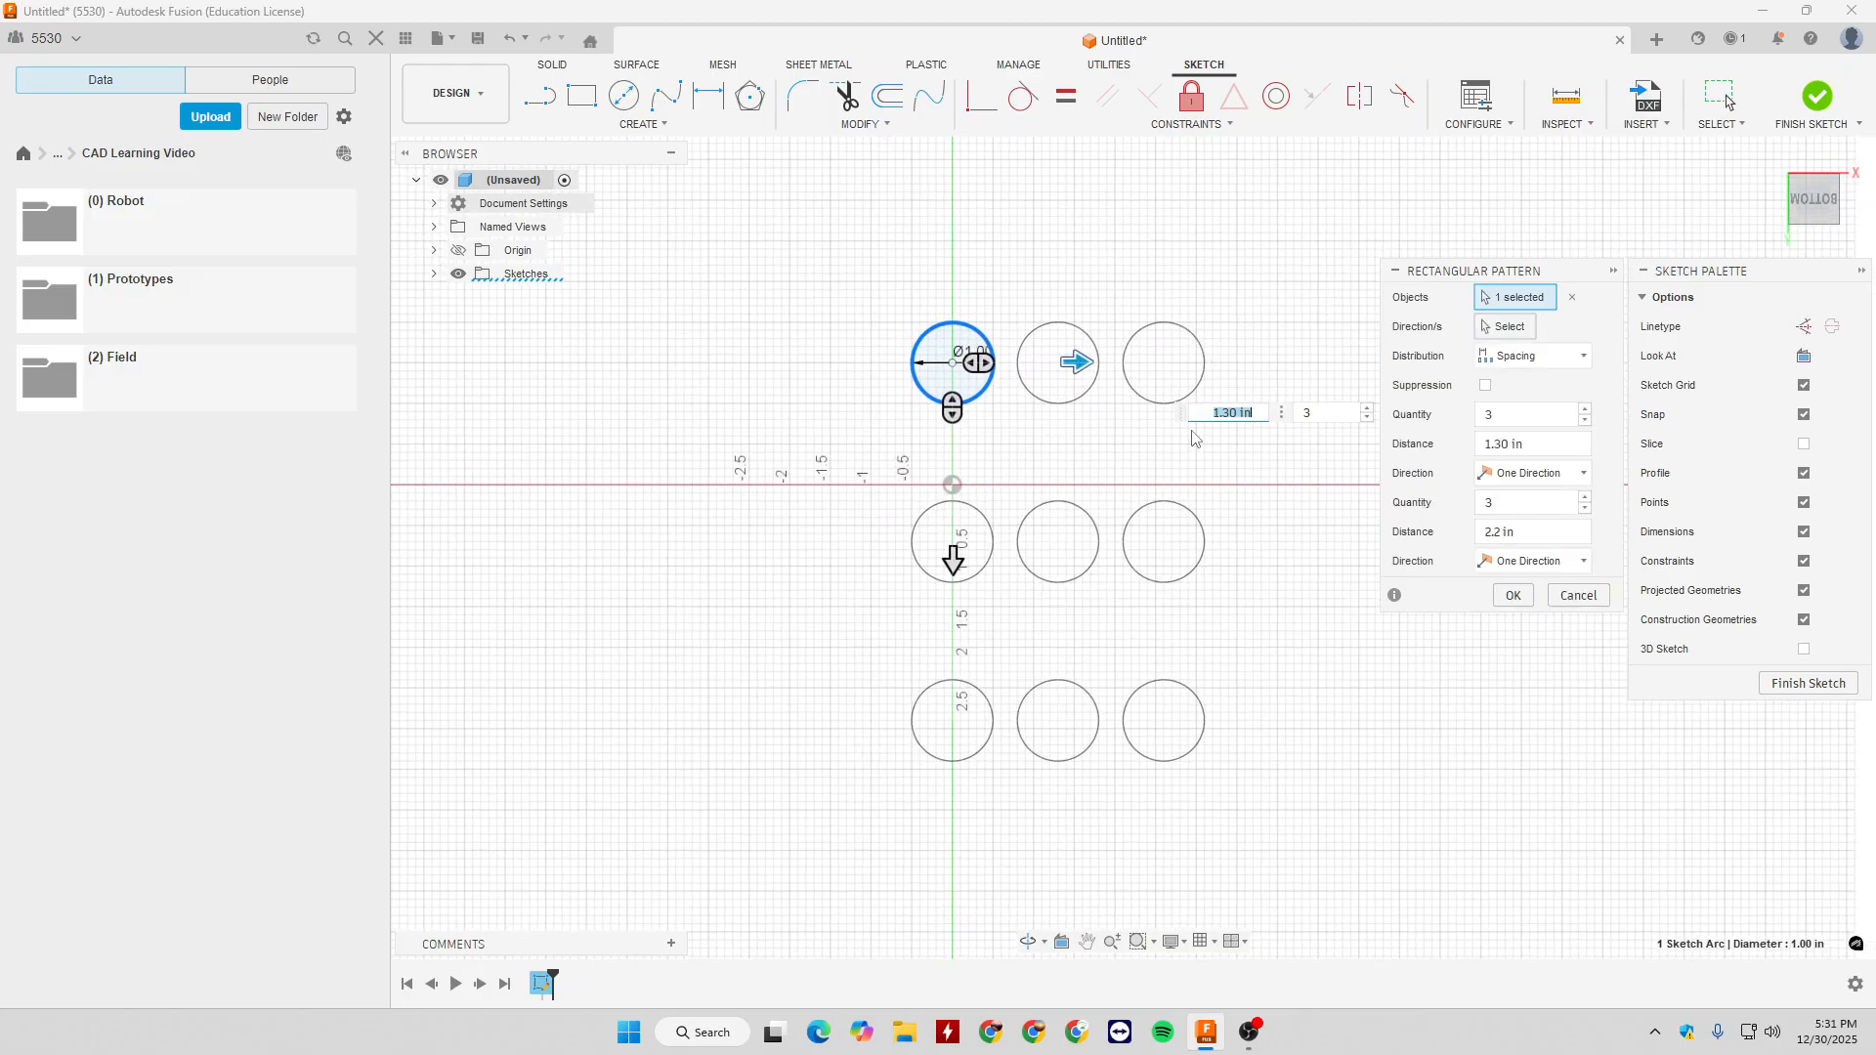
{"action": "mouse_move", "coordinate": [1075, 364]}
{"action": "left_mouse_down"}
{"action": "mouse_move", "coordinate": [967, 361]}
{"action": "mouse_move", "coordinate": [1094, 364]}
{"action": "left_mouse_up"}
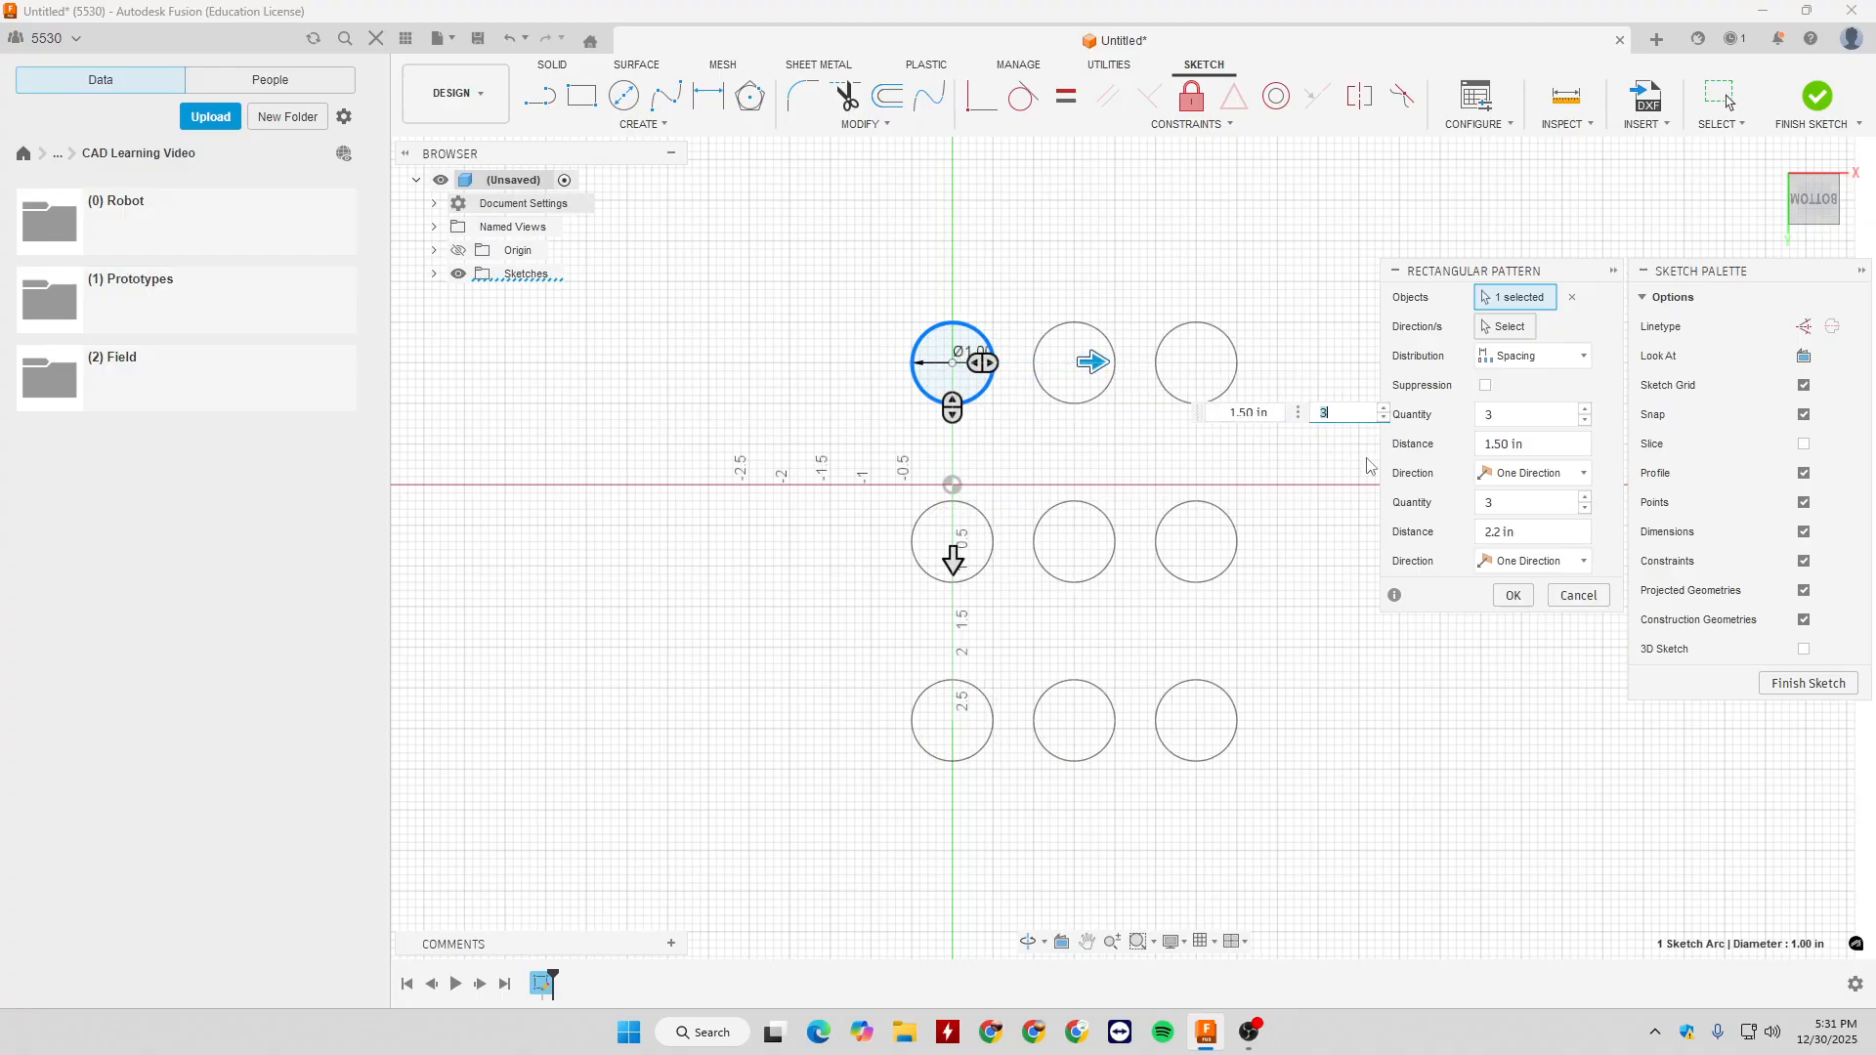
- Make the horizontal direction symmetric with a quantity of 5 and about 1.8 in spacing, and create the rectangular pattern
{"action": "left_click", "coordinate": [1532, 473]}
{"action": "left_click", "coordinate": [1556, 523]}
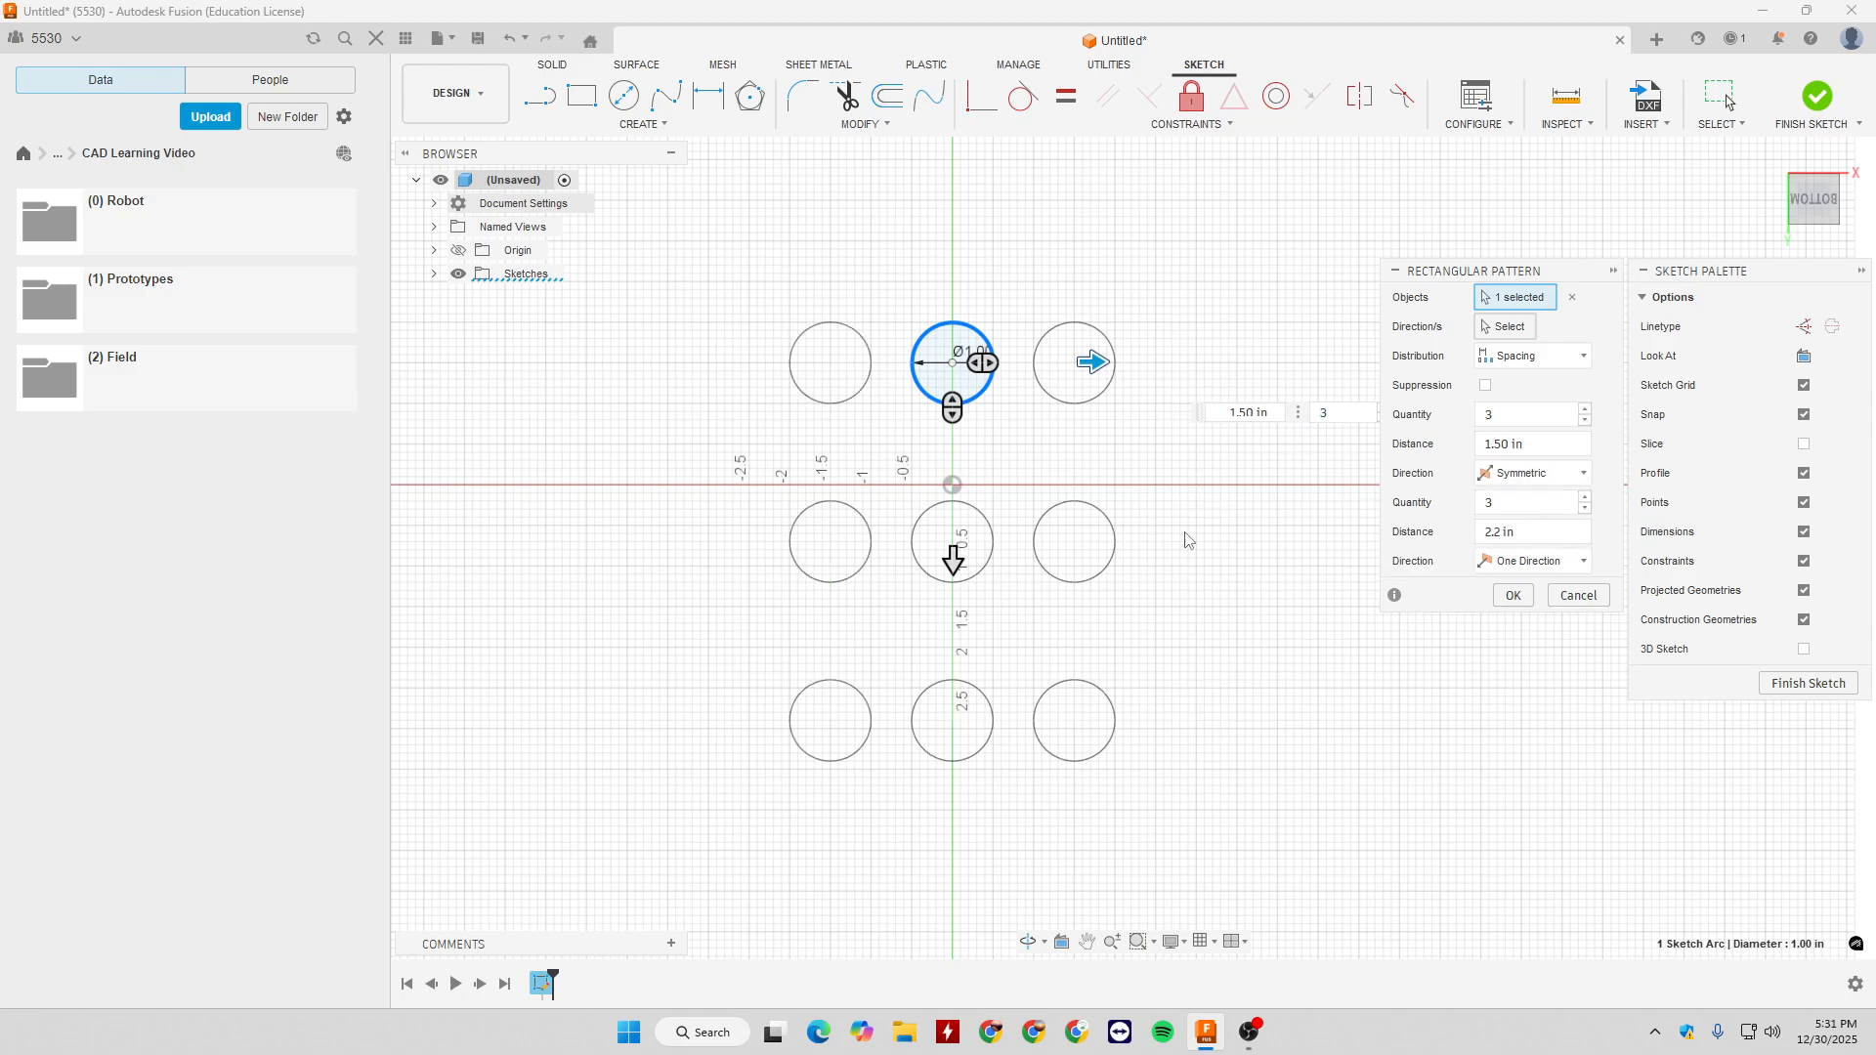
{"action": "mouse_move", "coordinate": [1091, 362]}
{"action": "left_mouse_down"}
{"action": "mouse_move", "coordinate": [1197, 370]}
{"action": "mouse_move", "coordinate": [1113, 363]}
{"action": "left_mouse_up"}
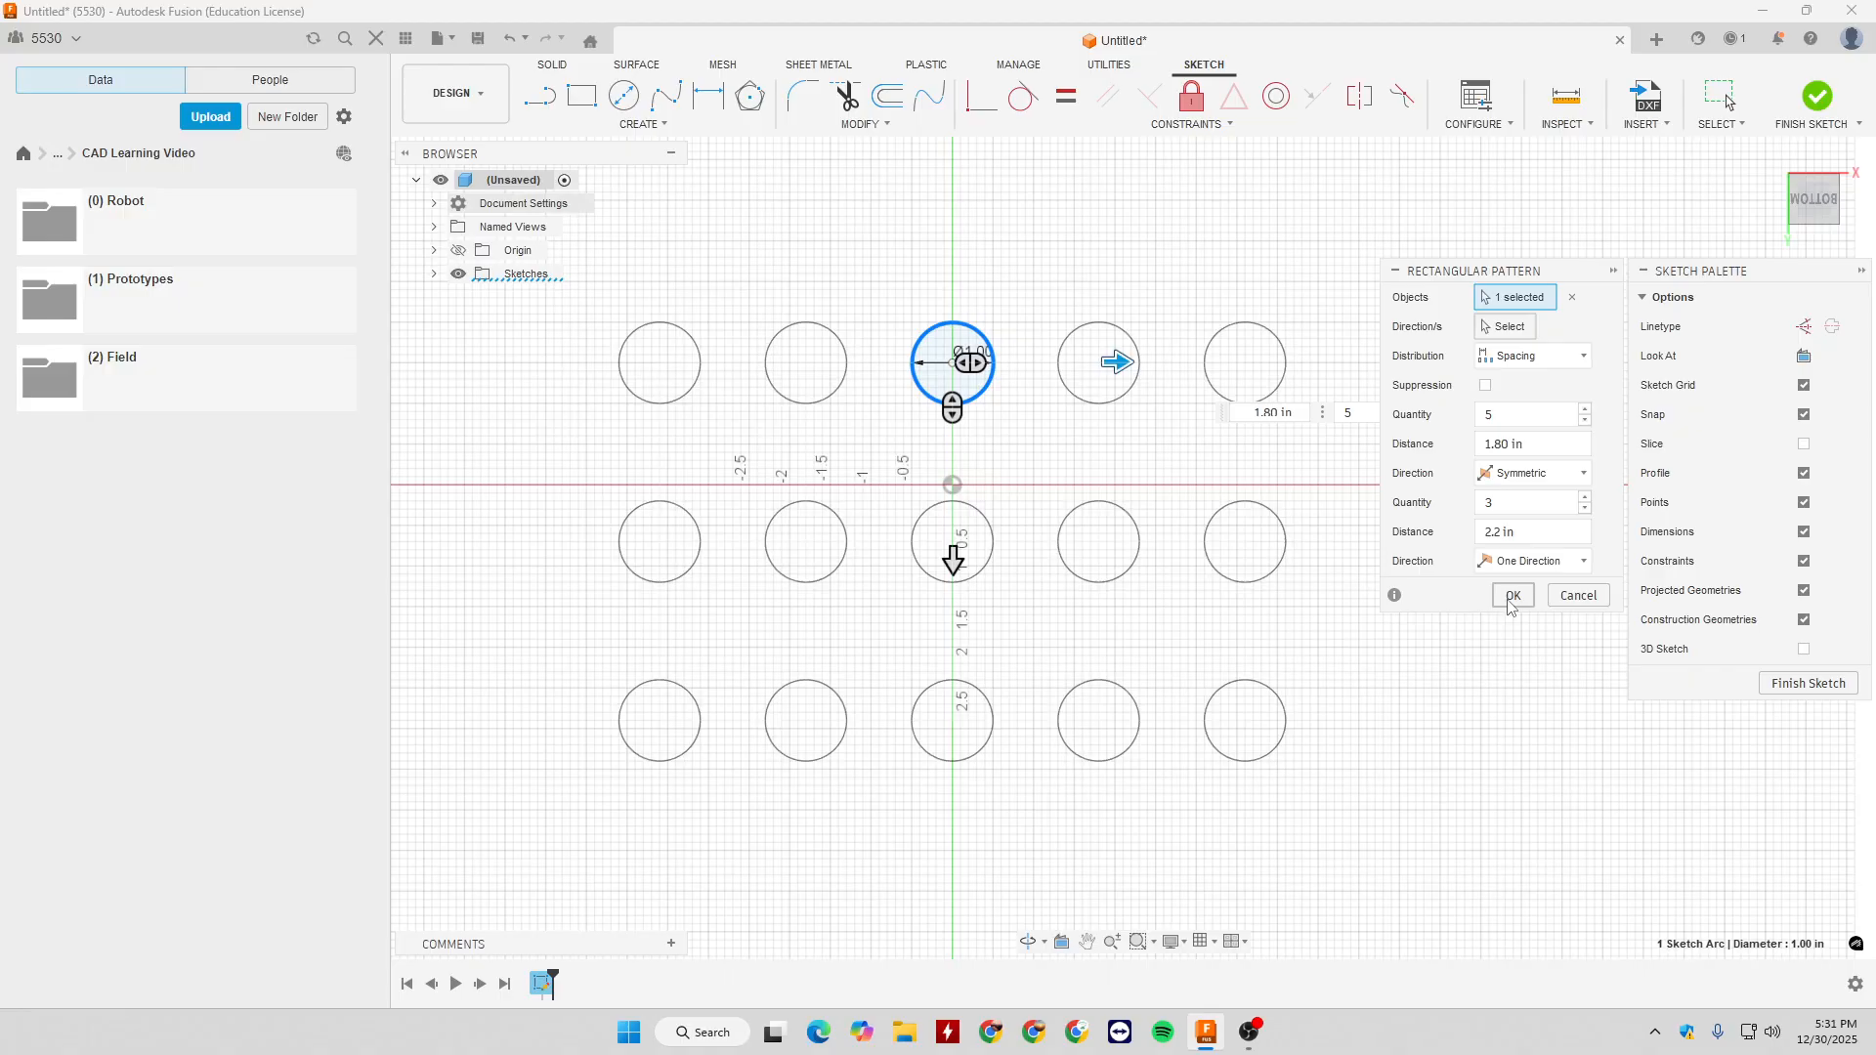
{"action": "left_click", "coordinate": [1513, 597]}
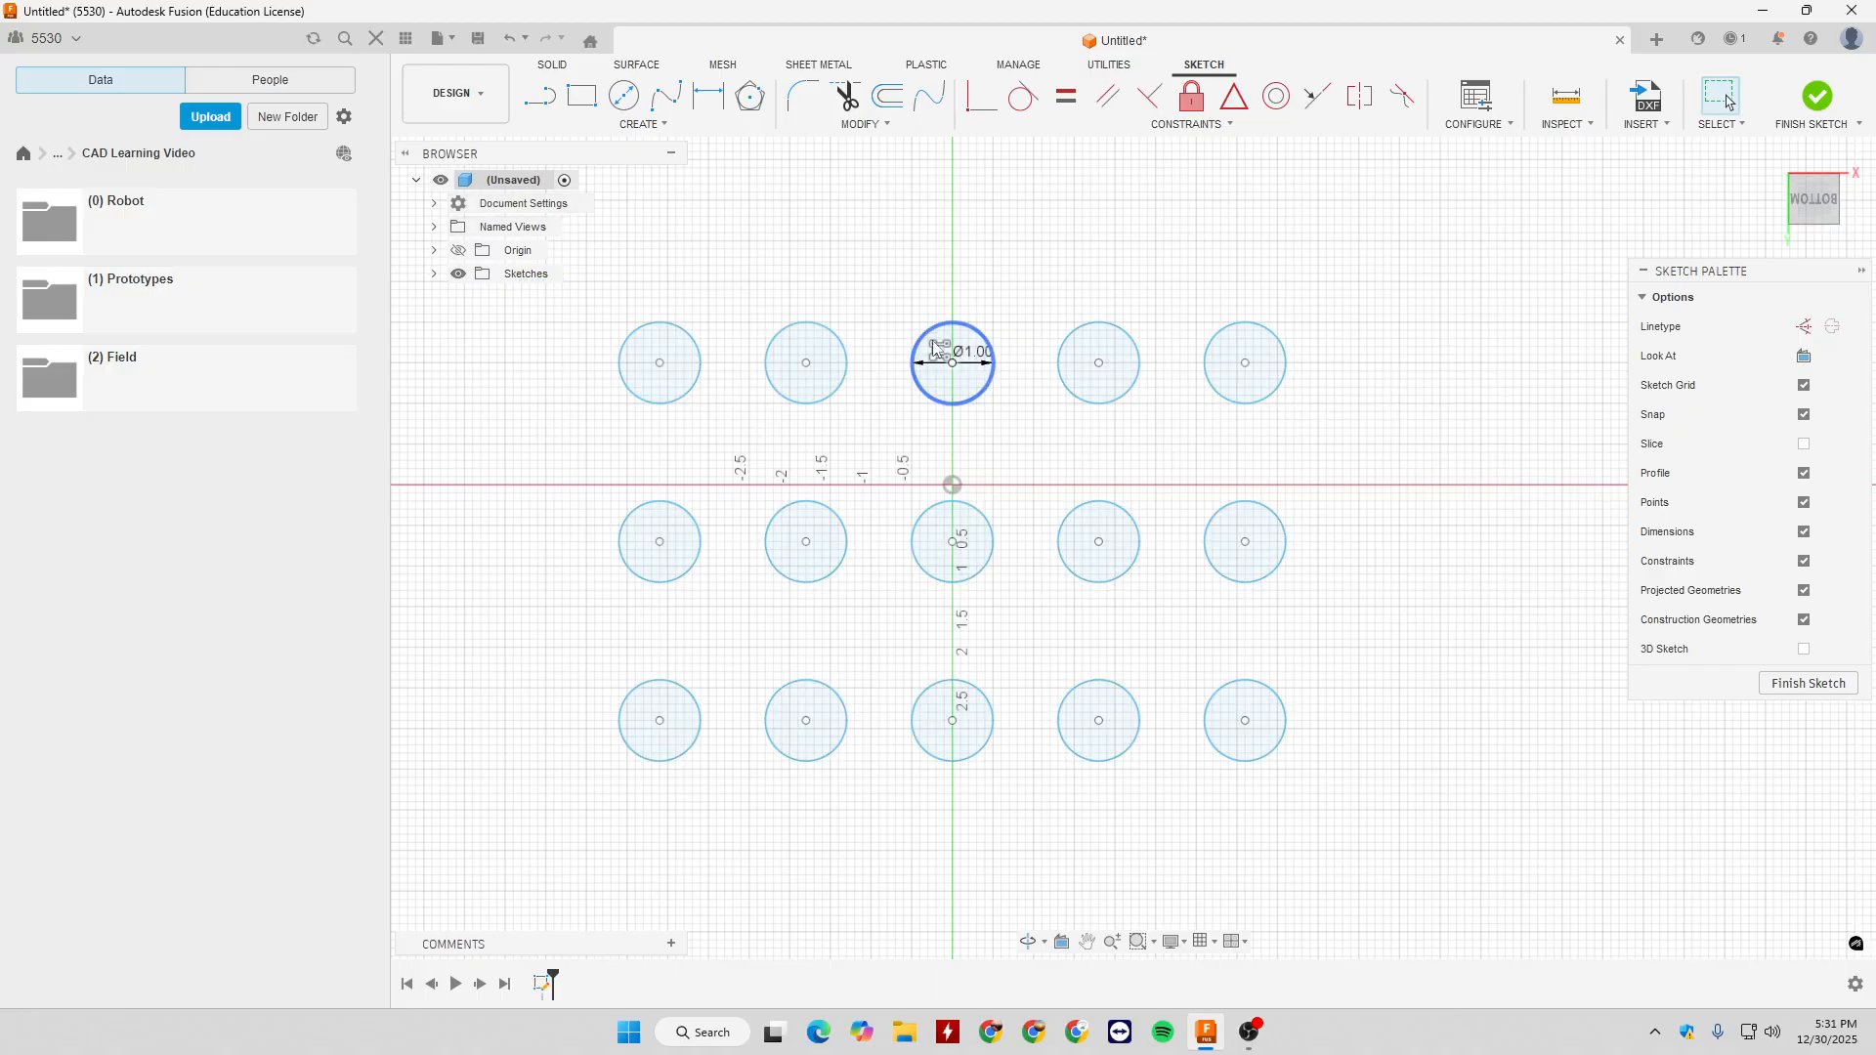
- Reopen the rectangular pattern for editing, review its settings and keep them as they are
{"action": "scroll", "coordinate": [1197, 410], "scroll_direction": "up", "scroll_amount": 3}
{"action": "scroll", "coordinate": [1187, 425], "scroll_direction": "down", "scroll_amount": 2}
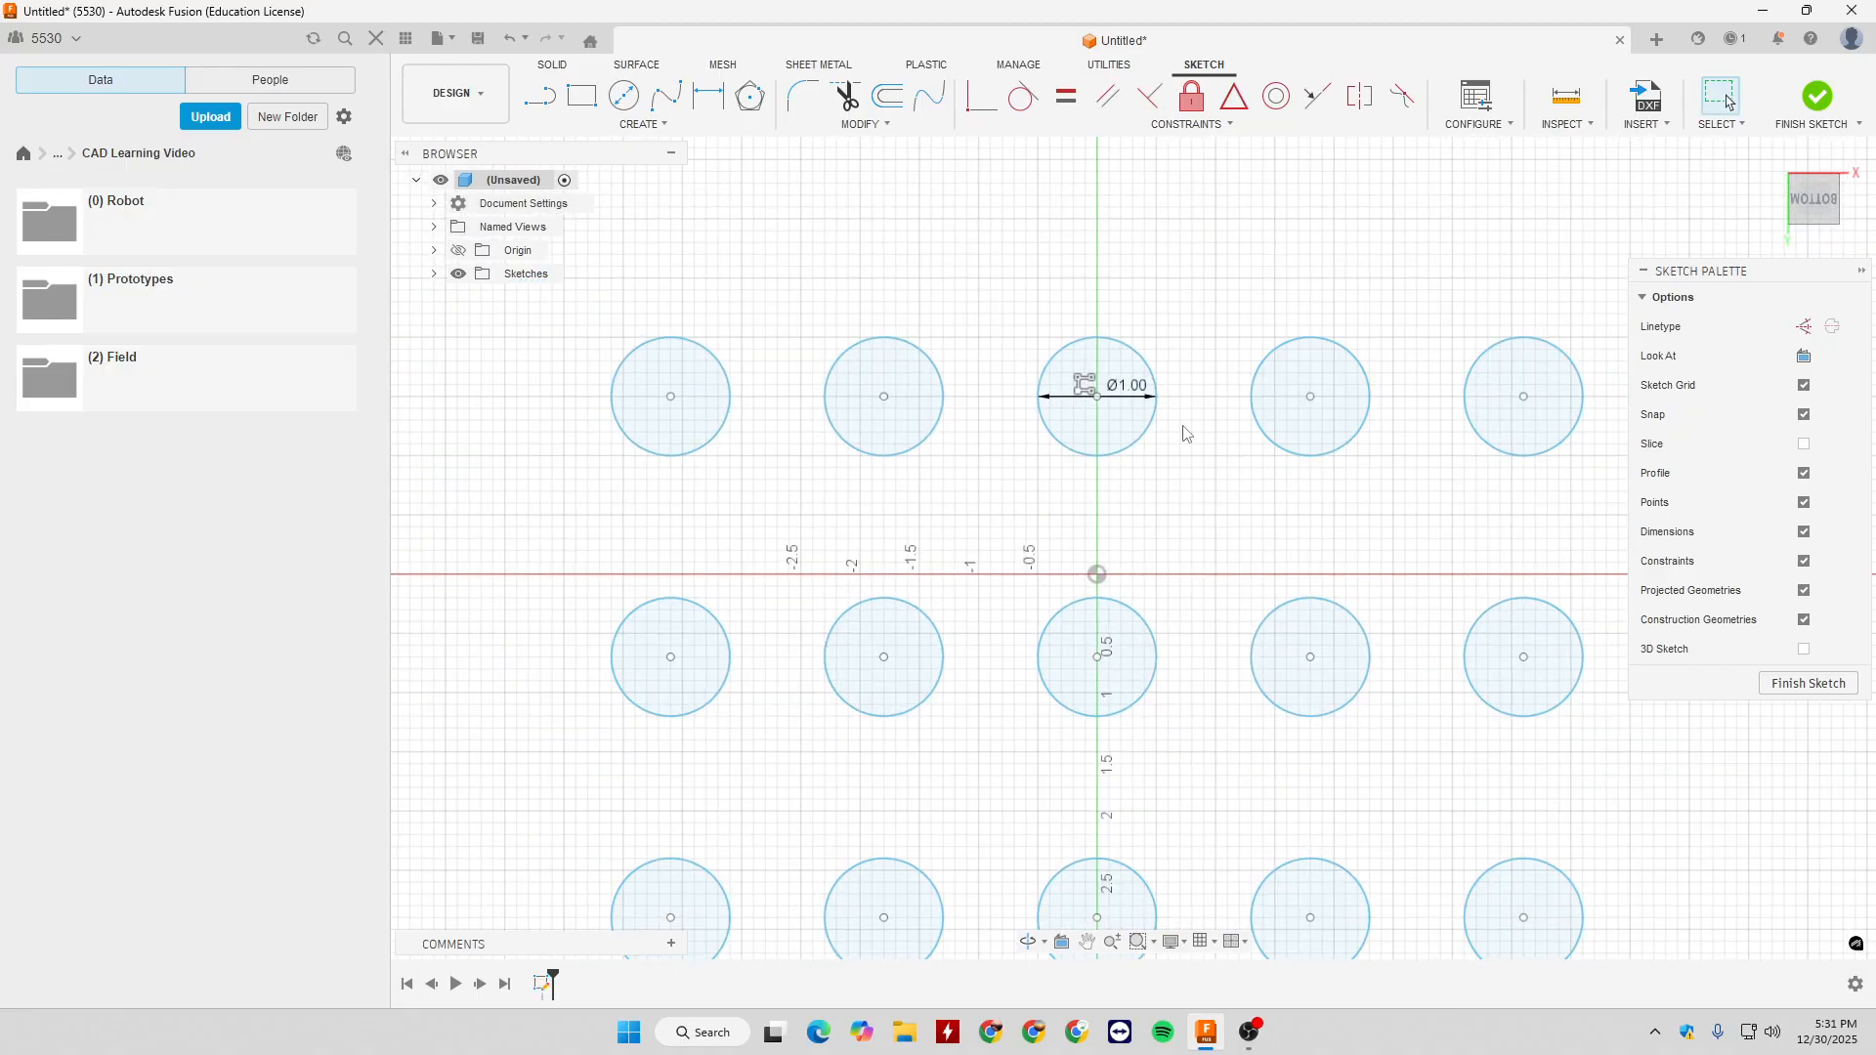
{"action": "double_click", "coordinate": [1093, 387]}
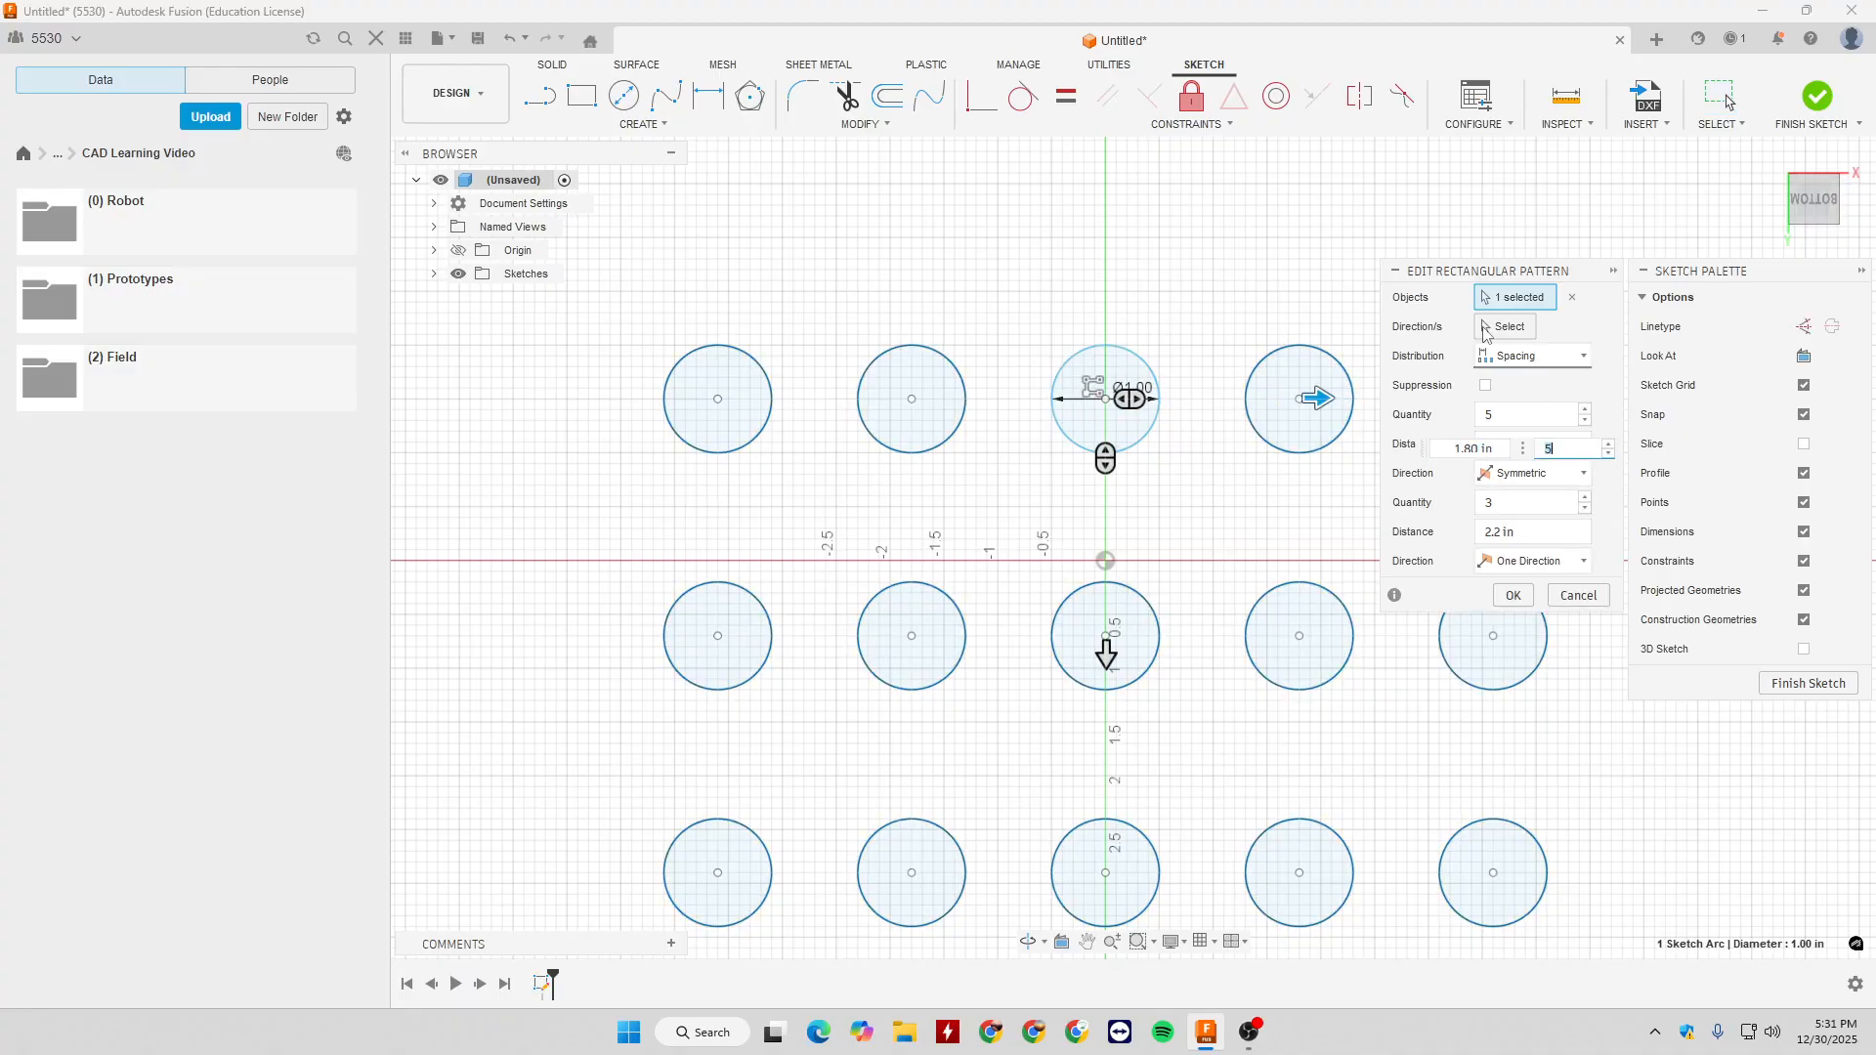
{"action": "left_click", "coordinate": [1513, 596]}
- Delete the entire rectangular pattern of circles from the sketch
{"action": "scroll", "coordinate": [1124, 513], "scroll_direction": "down", "scroll_amount": 4}
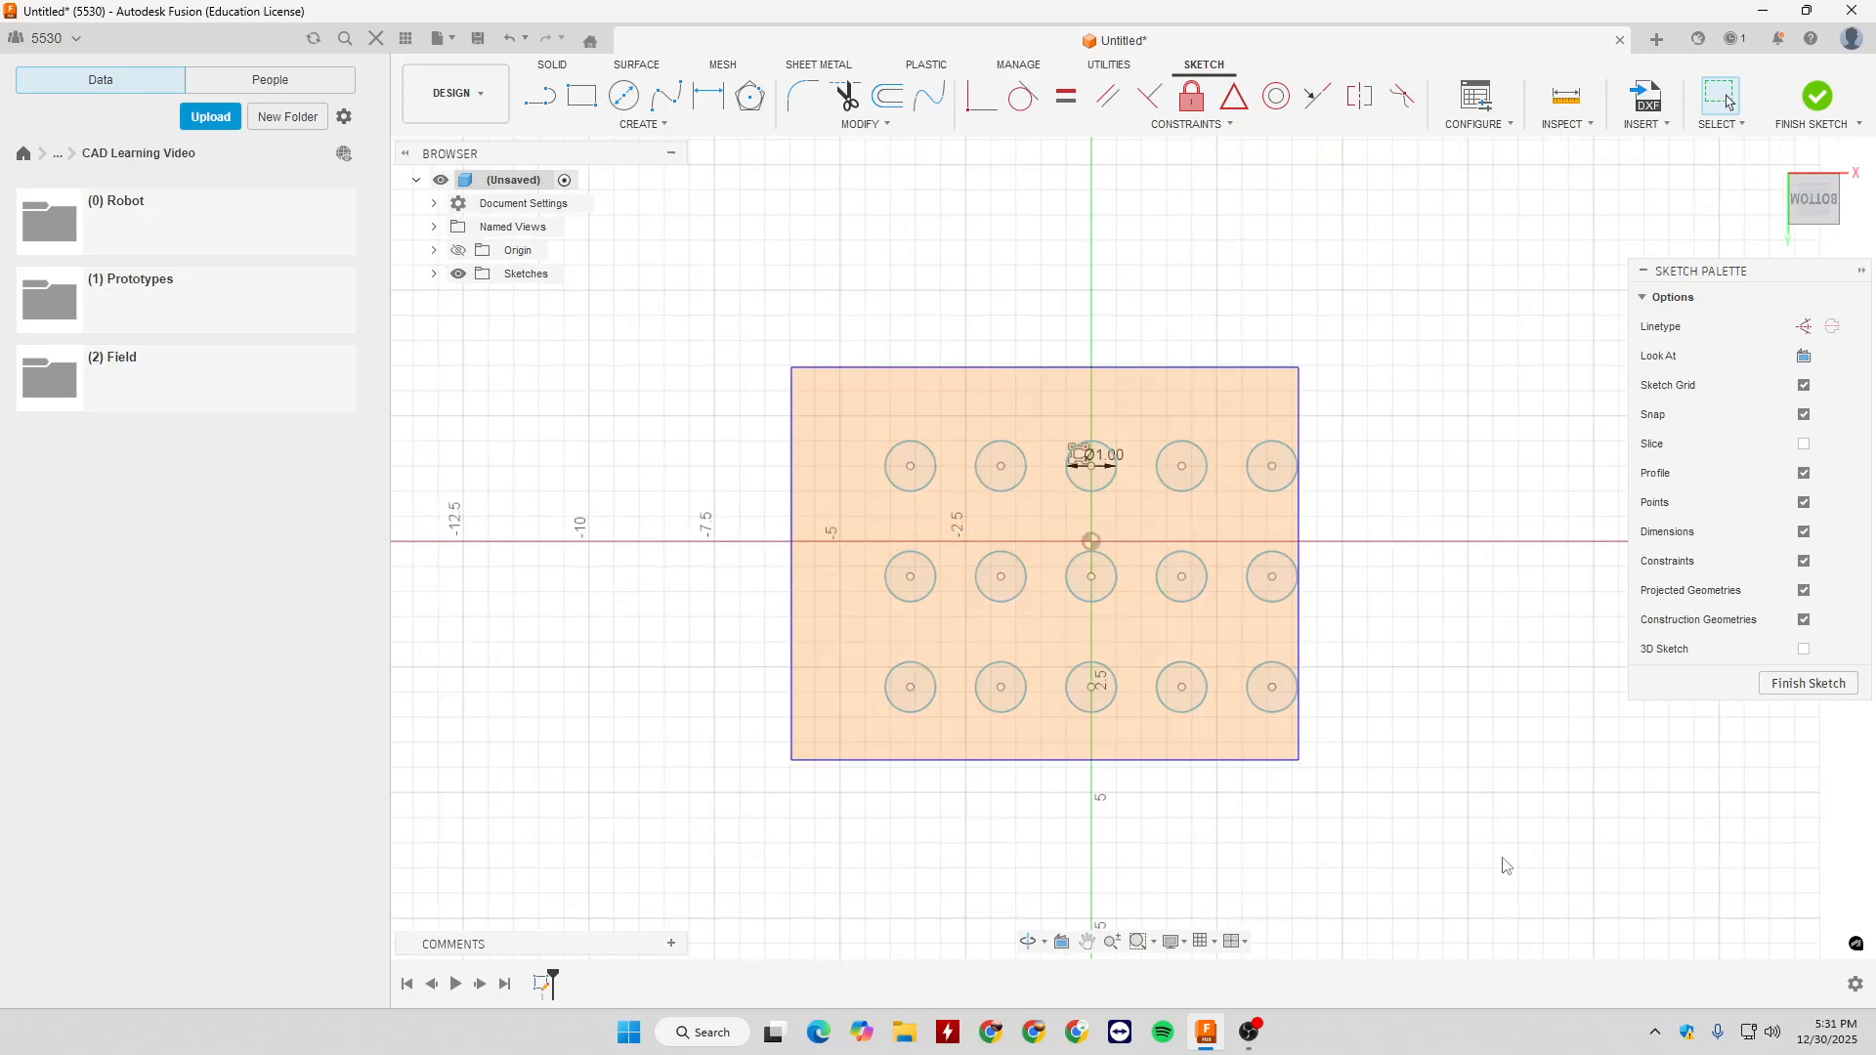
{"action": "left_click_drag", "start_coordinate": [1503, 859], "coordinate": [1497, 852]}
{"action": "key", "text": "Delete"}
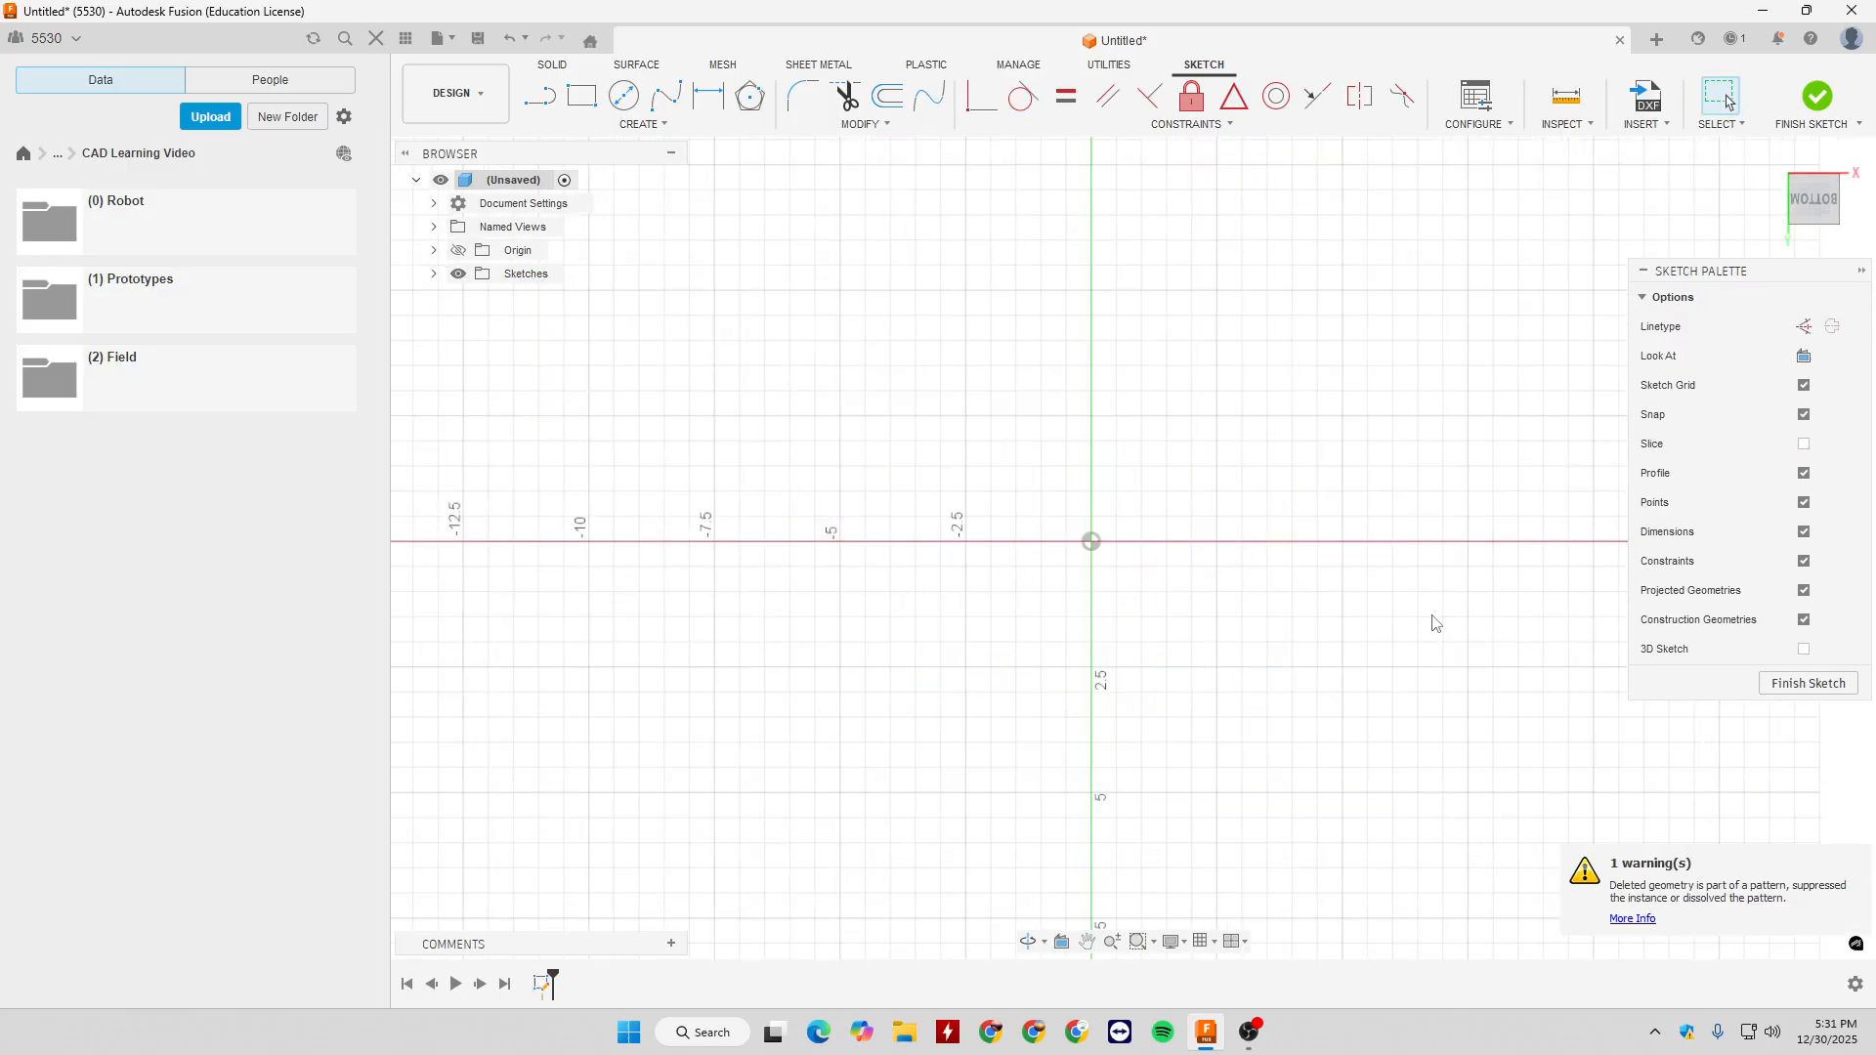
{"action": "left_click", "coordinate": [660, 127]}
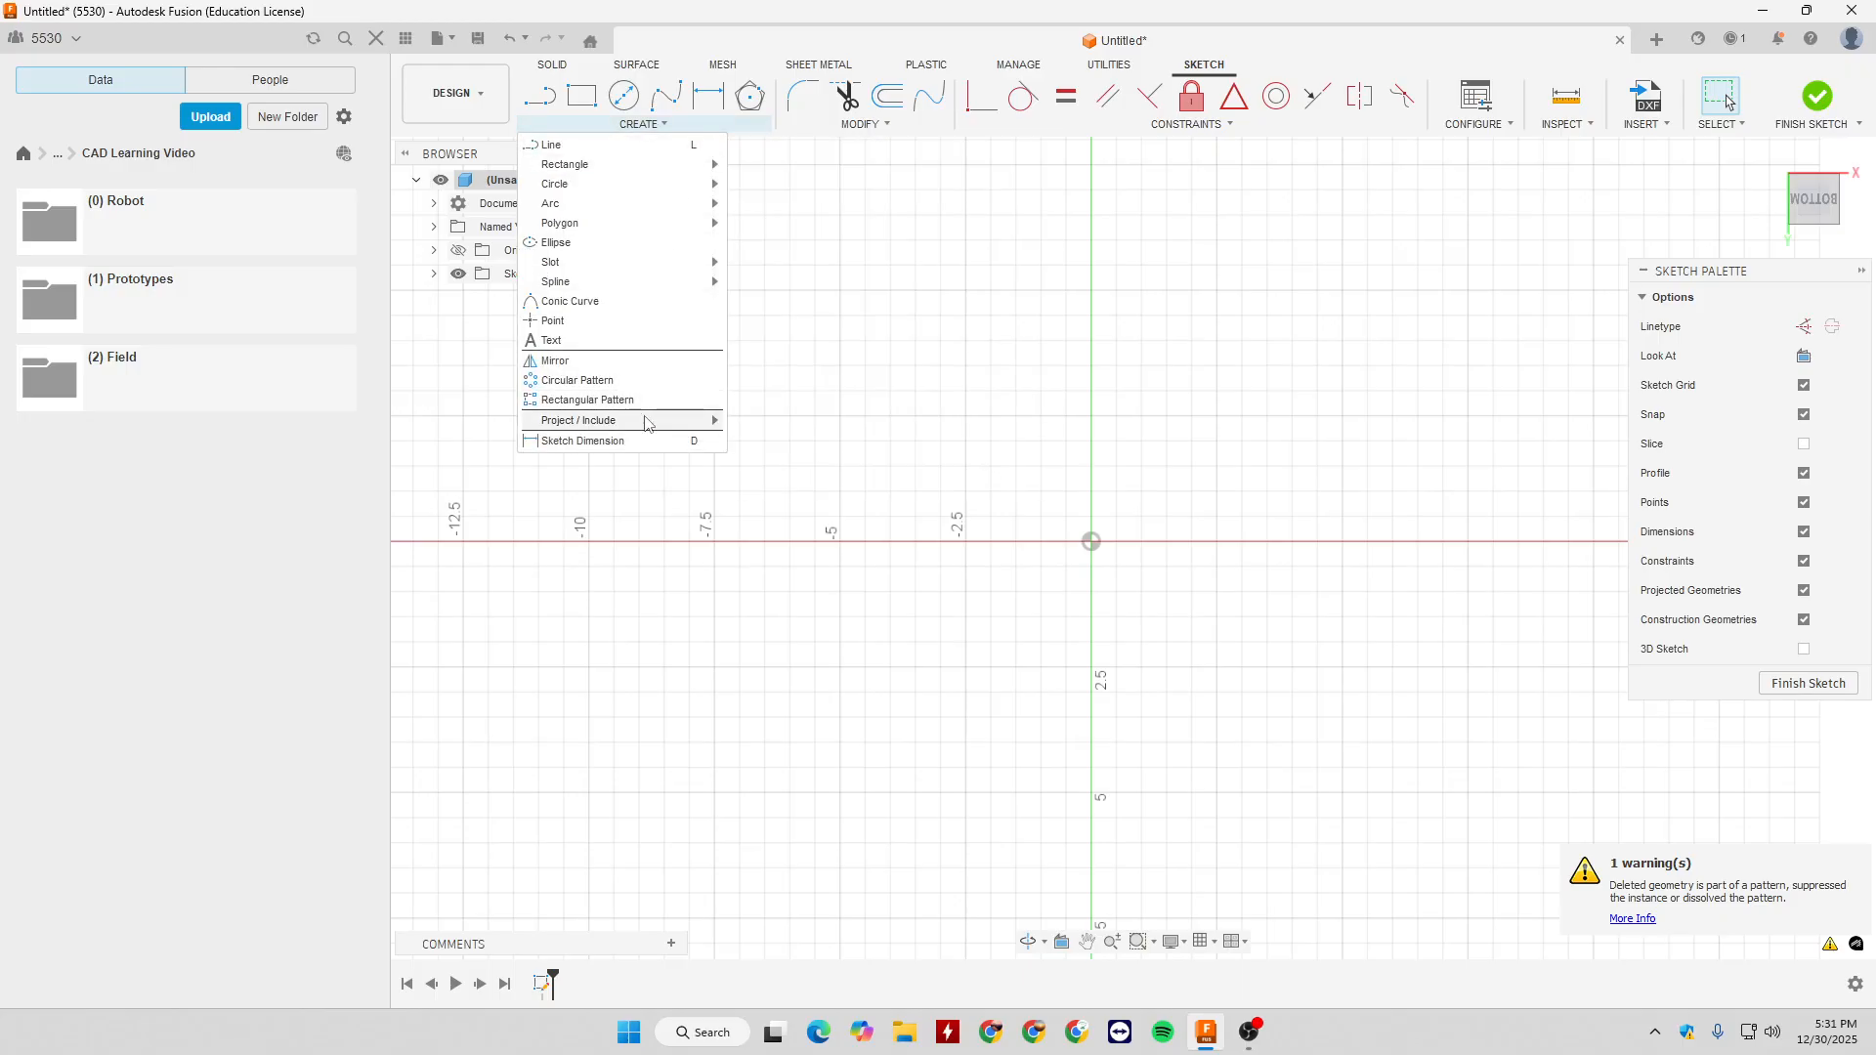
{"action": "mouse_move", "coordinate": [645, 423]}
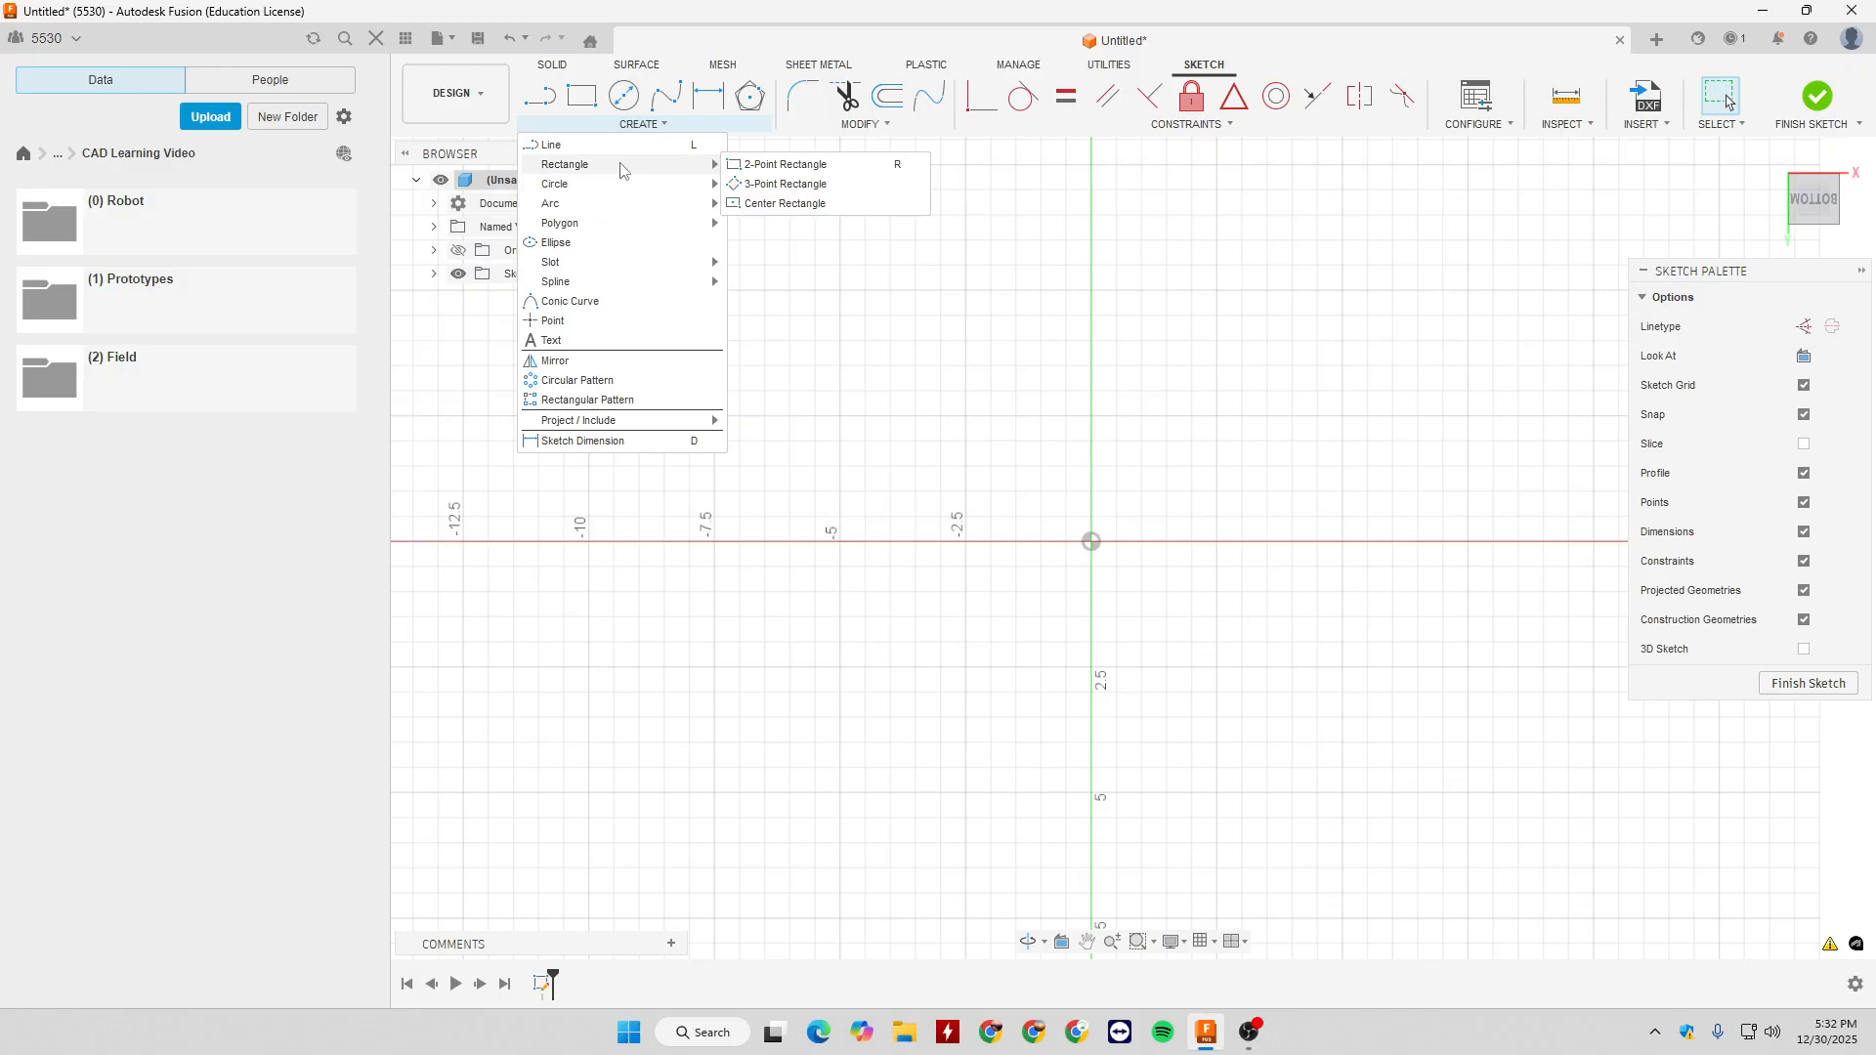
{"action": "mouse_move", "coordinate": [789, 139]}
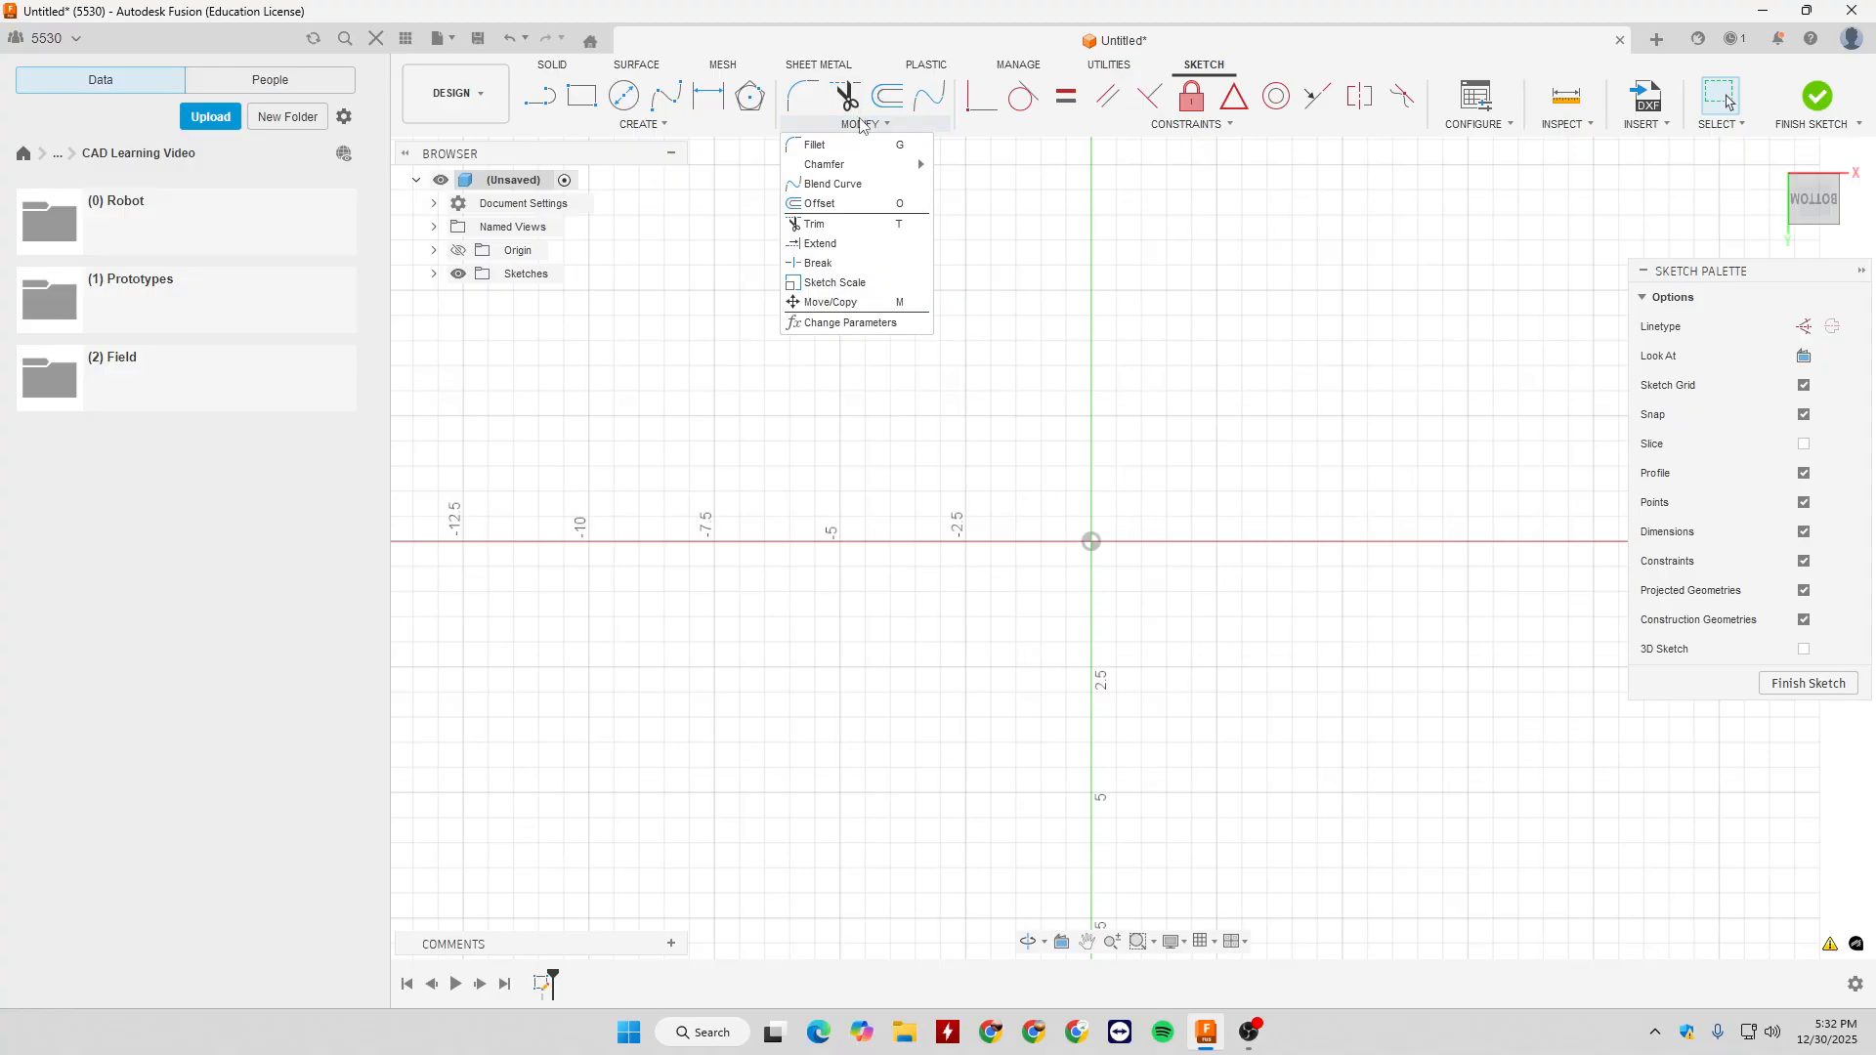
{"action": "mouse_move", "coordinate": [645, 125]}
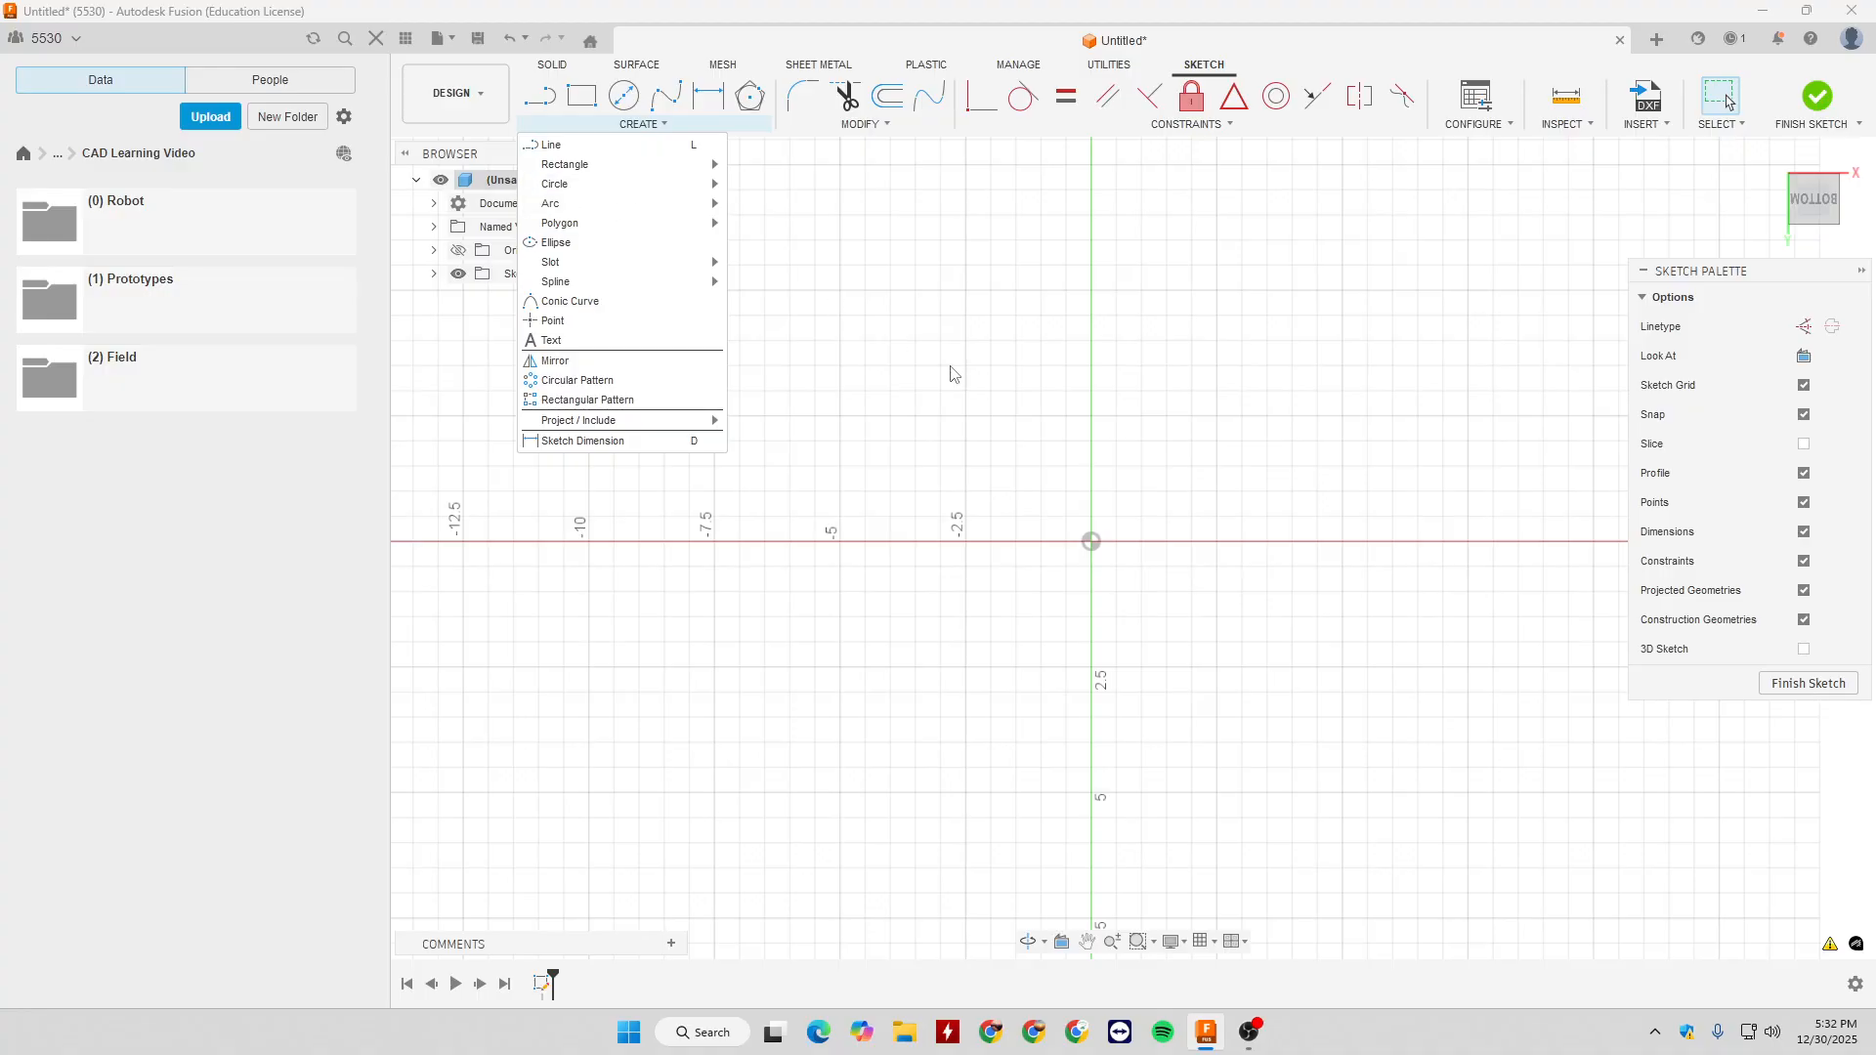
{"action": "key", "text": "r"}
{"action": "left_click", "coordinate": [1092, 542]}
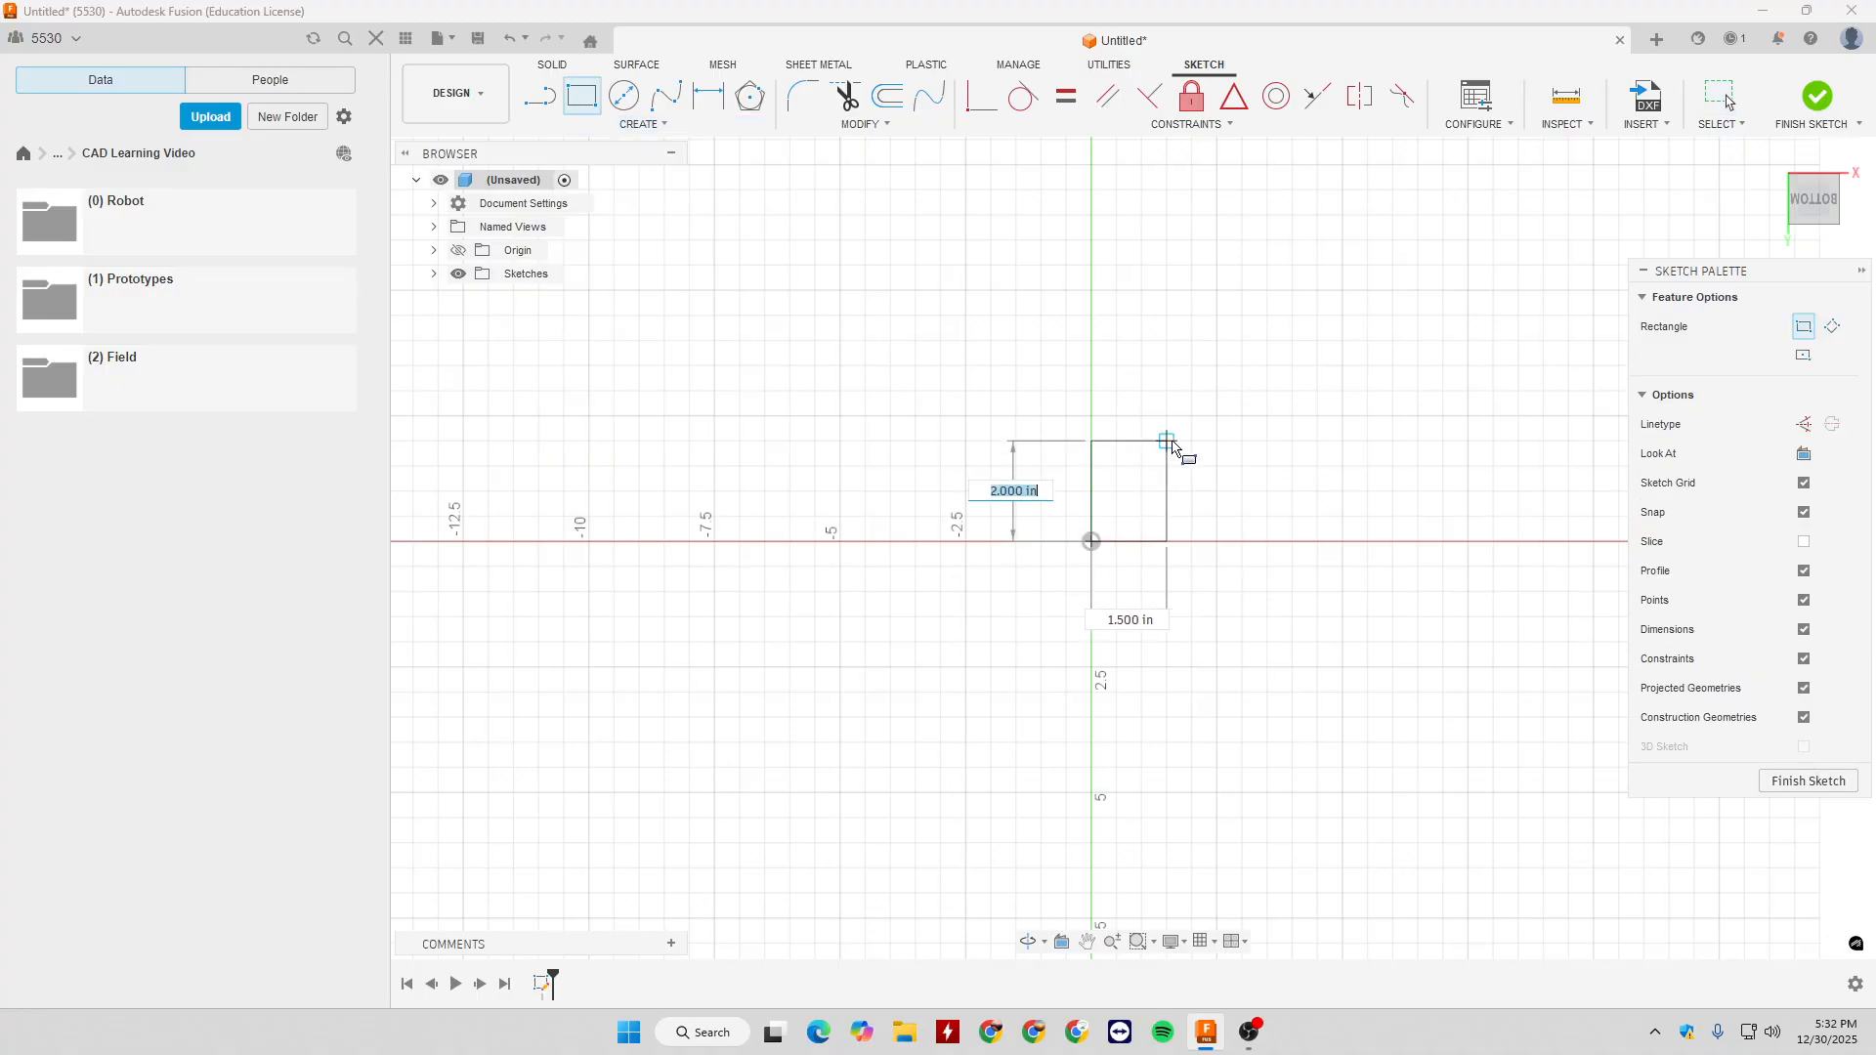
{"action": "left_click", "coordinate": [1208, 421]}
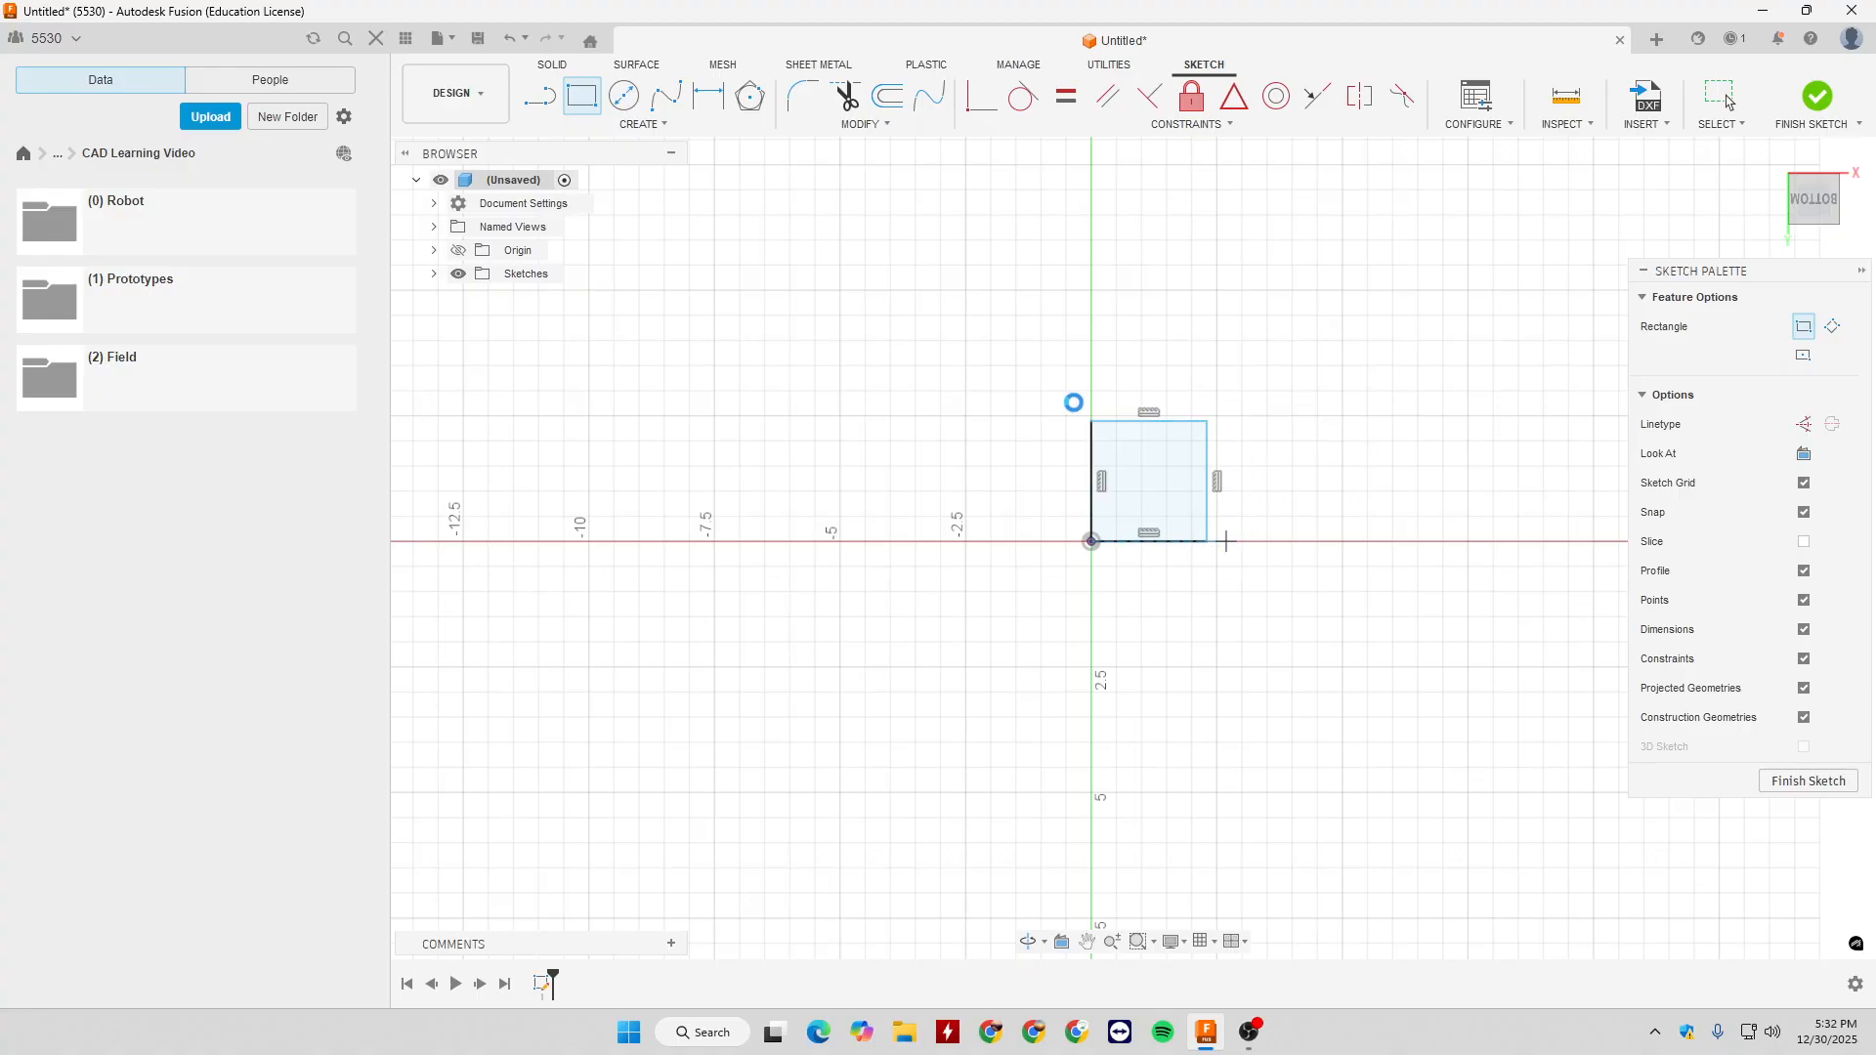
{"action": "key", "text": "ctrl+z"}
- Draw a 2 in by 2 in two-point rectangle from the origin, extending up and to the right
{"action": "key", "text": "r"}
{"action": "left_click", "coordinate": [1091, 542]}
{"action": "type", "text": "2"}
{"action": "key", "text": "Tab"}
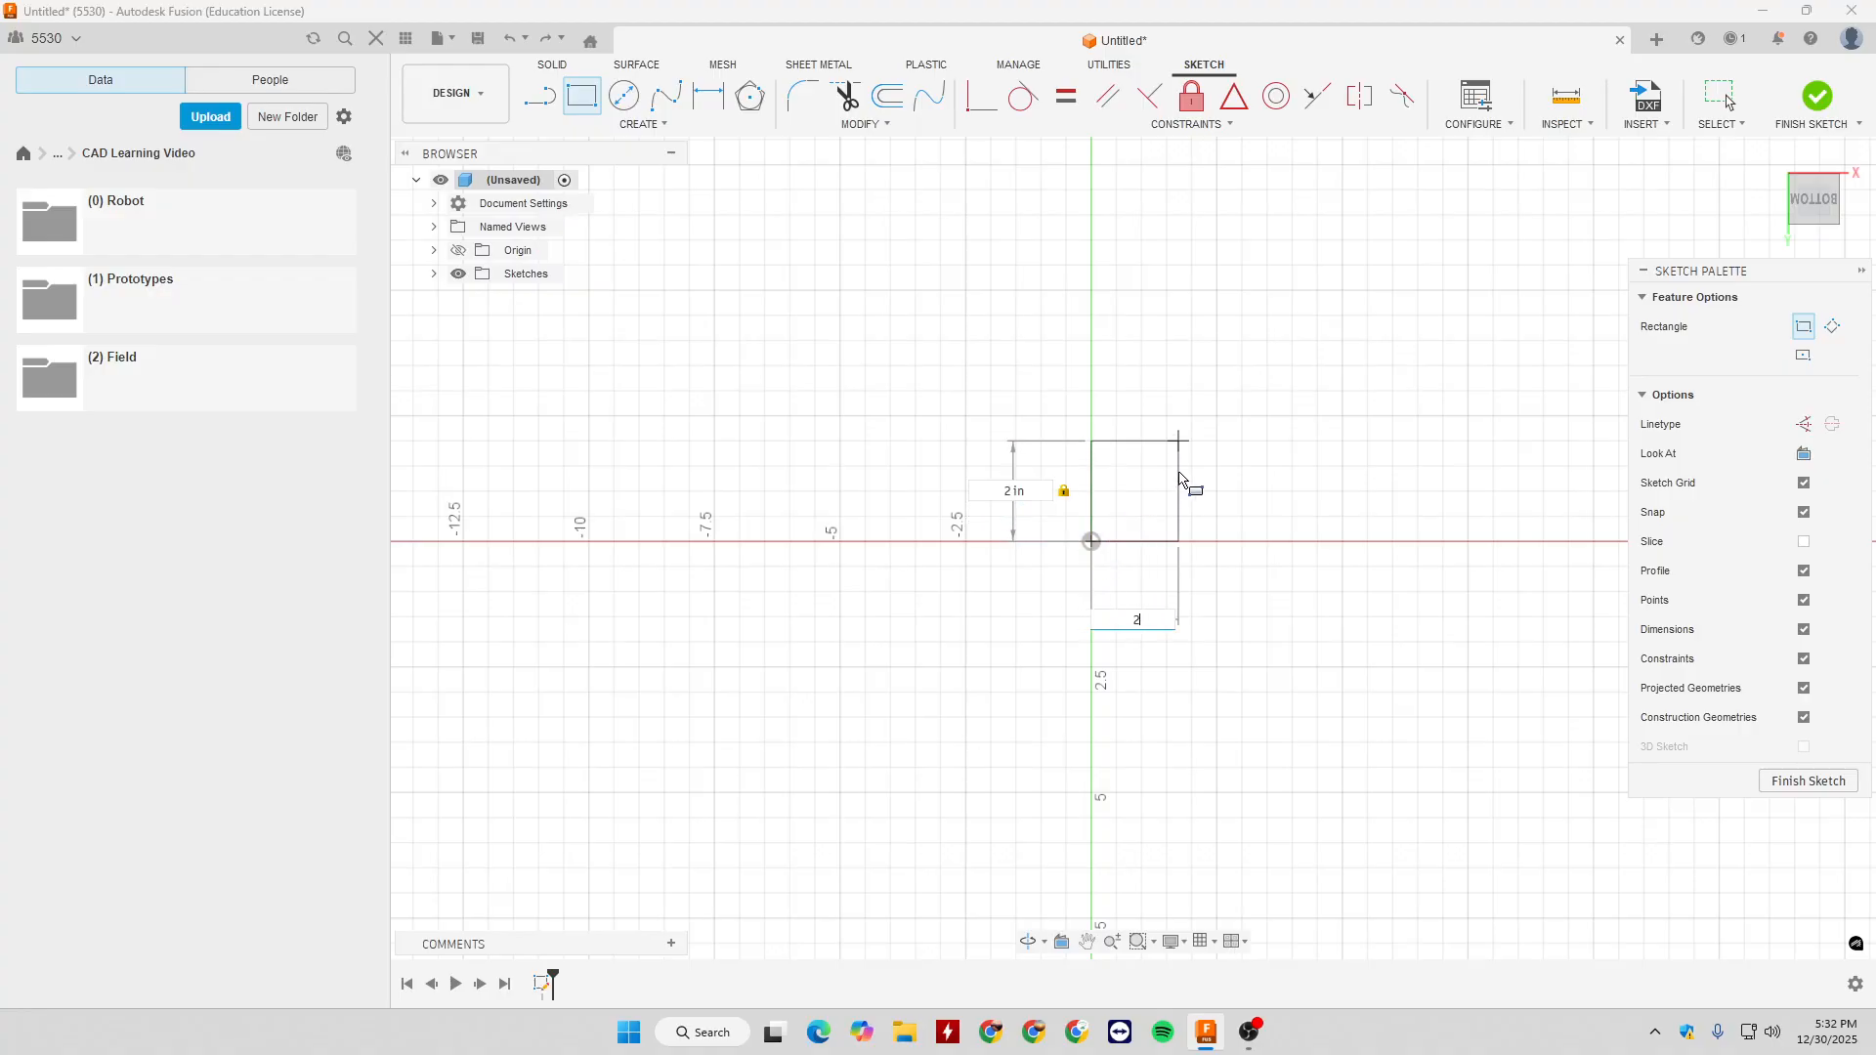
{"action": "type", "text": "2"}
{"action": "key", "text": "Return"}
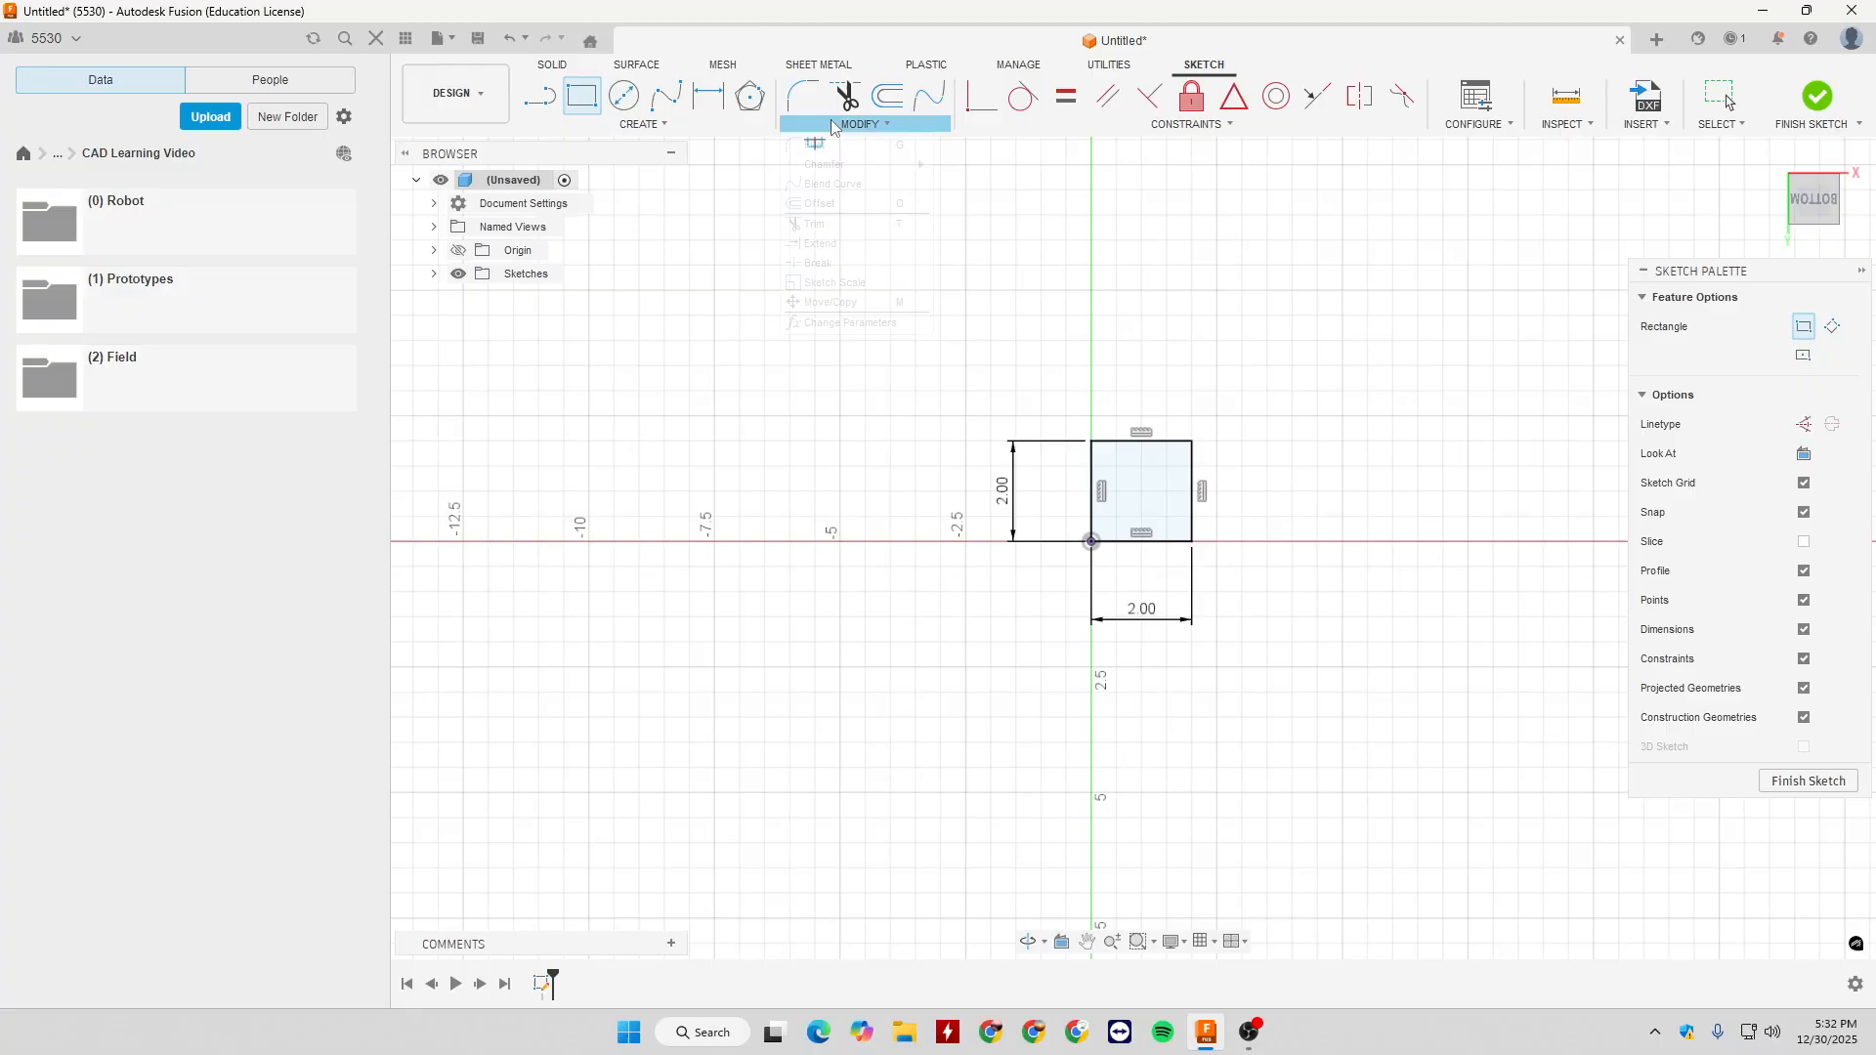
- Fillet the square's upper-left corner with a radius of 0.5 in
{"action": "left_click", "coordinate": [859, 124]}
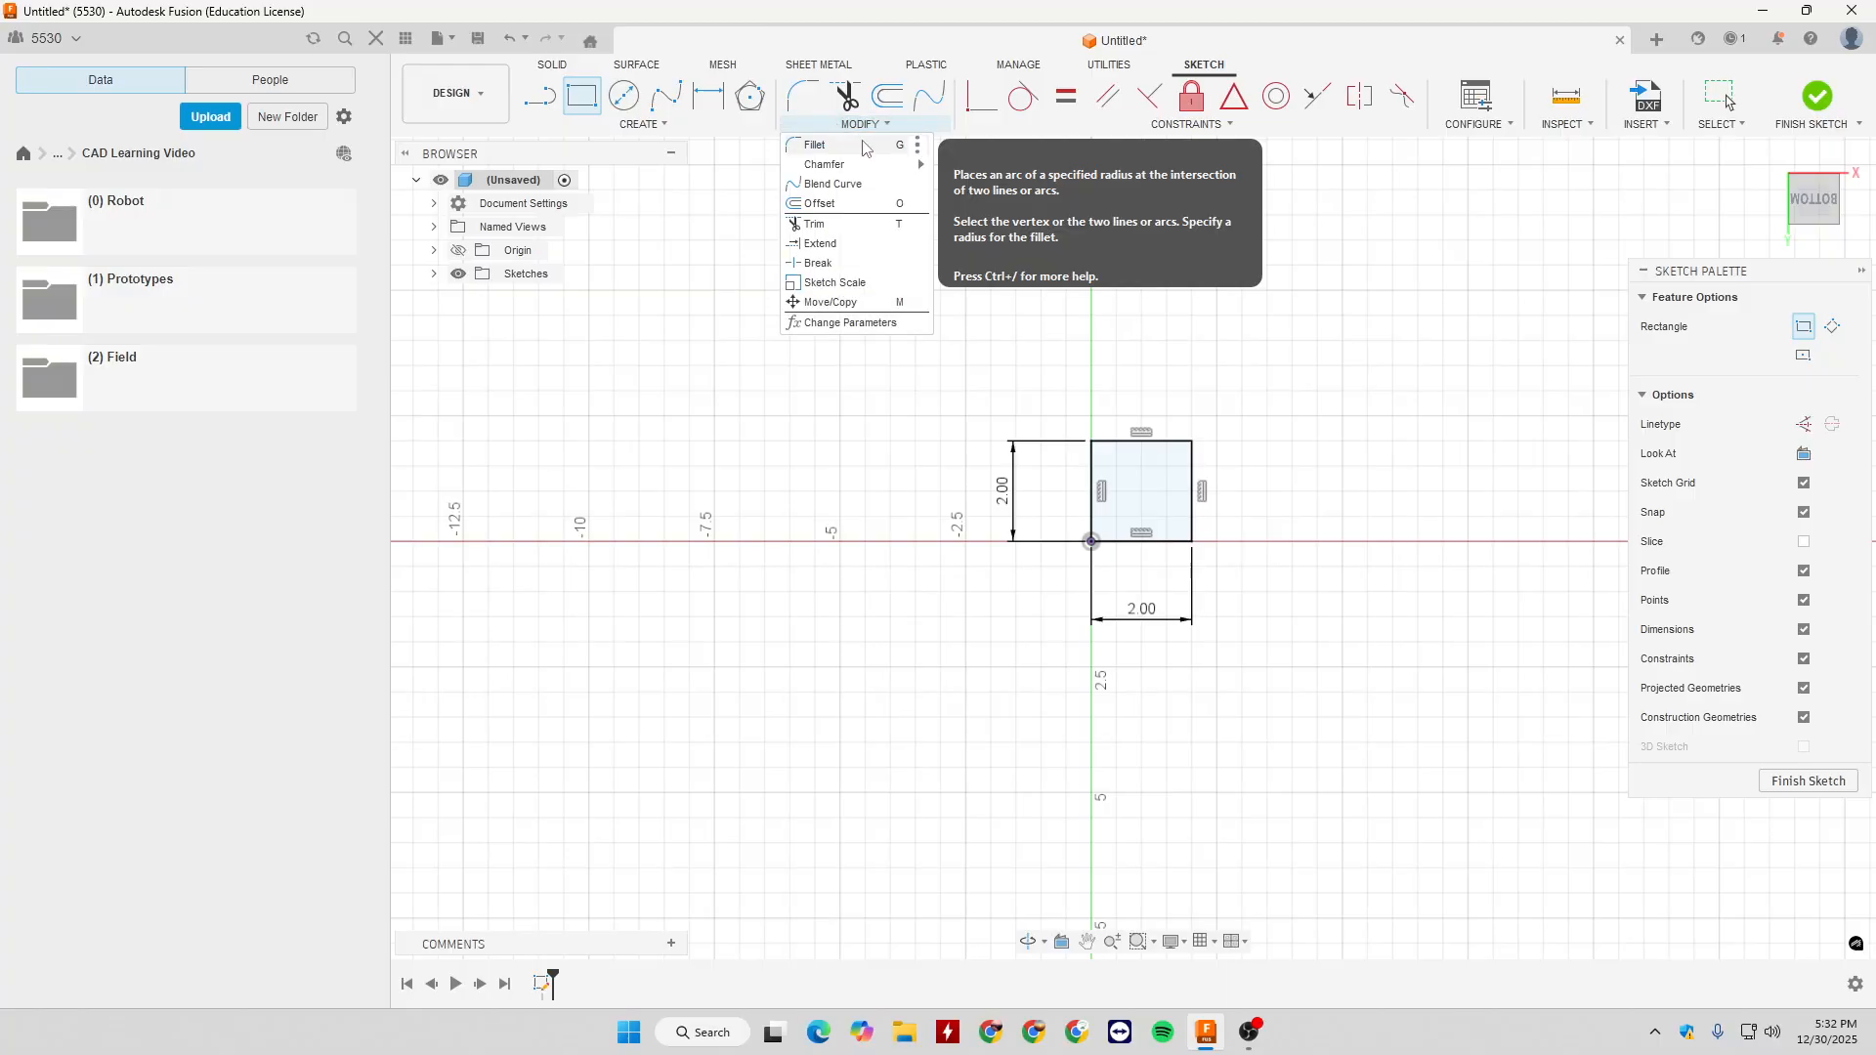
{"action": "left_click", "coordinate": [864, 147]}
{"action": "scroll", "coordinate": [1182, 430], "scroll_direction": "up", "scroll_amount": 8}
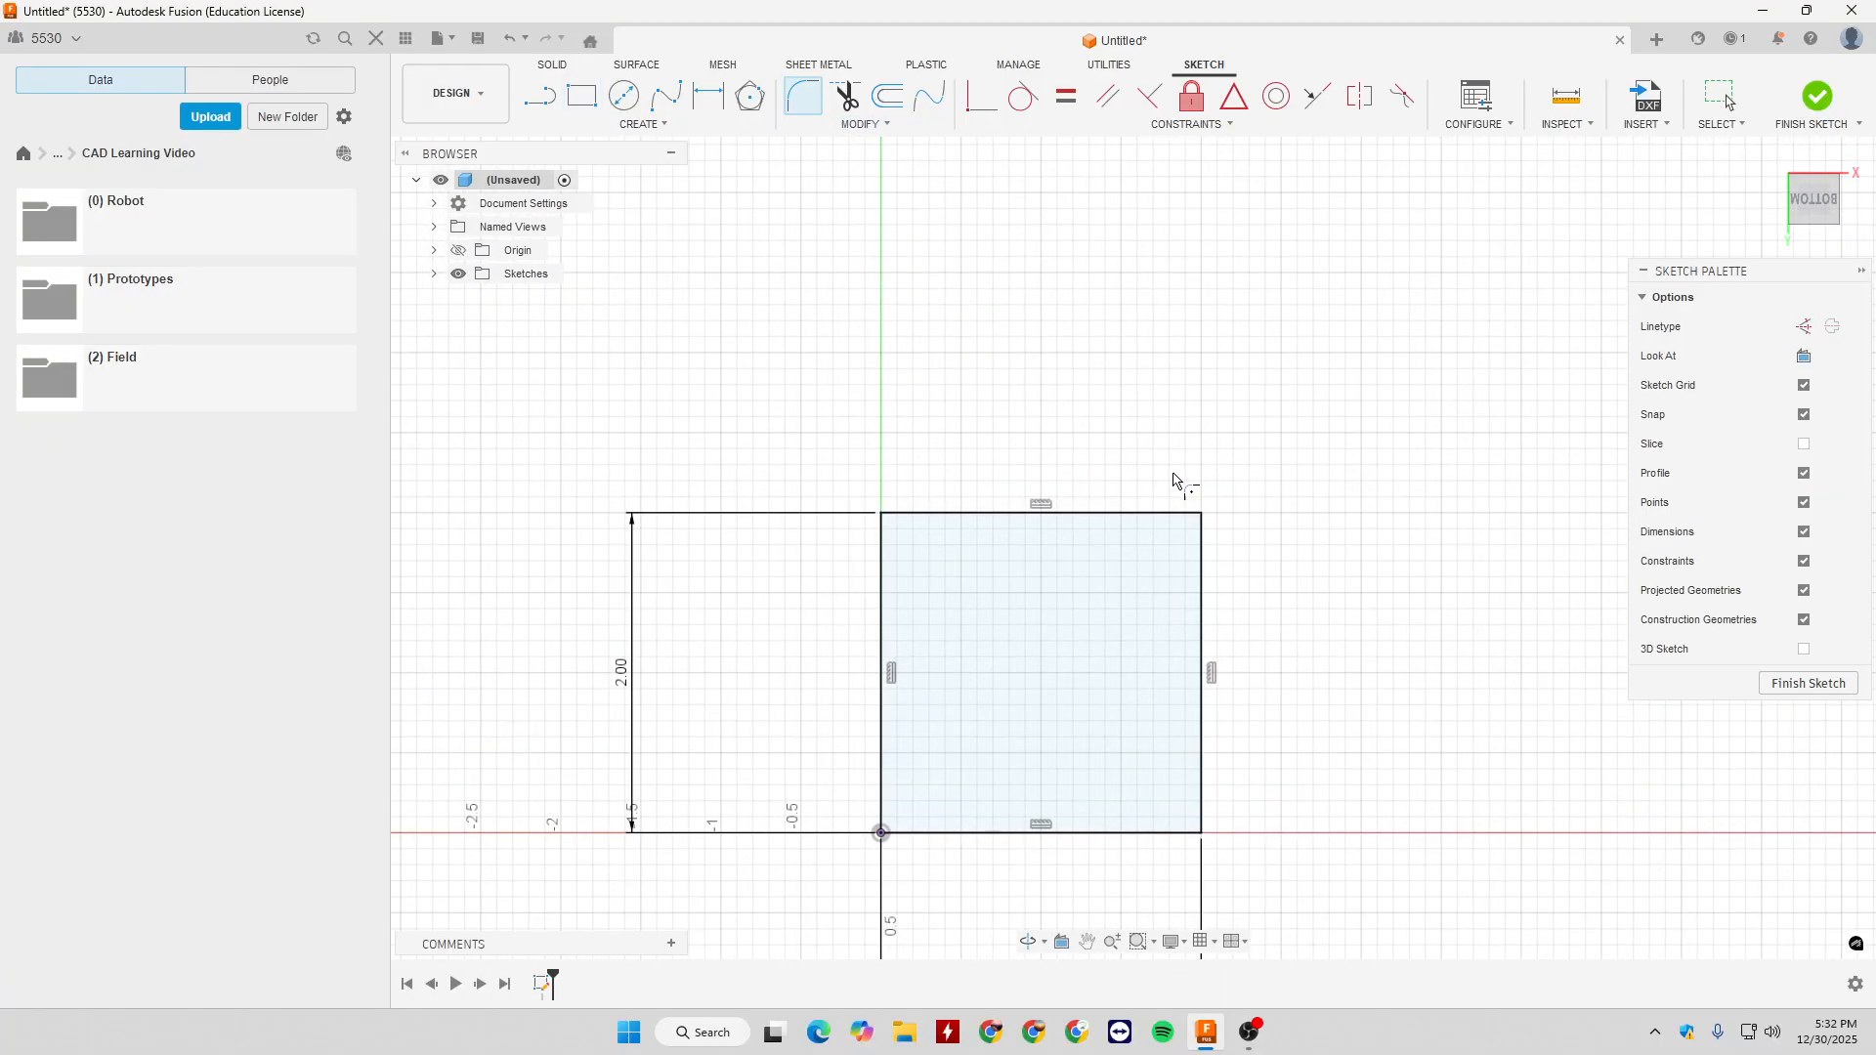
{"action": "left_click", "coordinate": [1067, 439]}
{"action": "left_click", "coordinate": [1035, 471]}
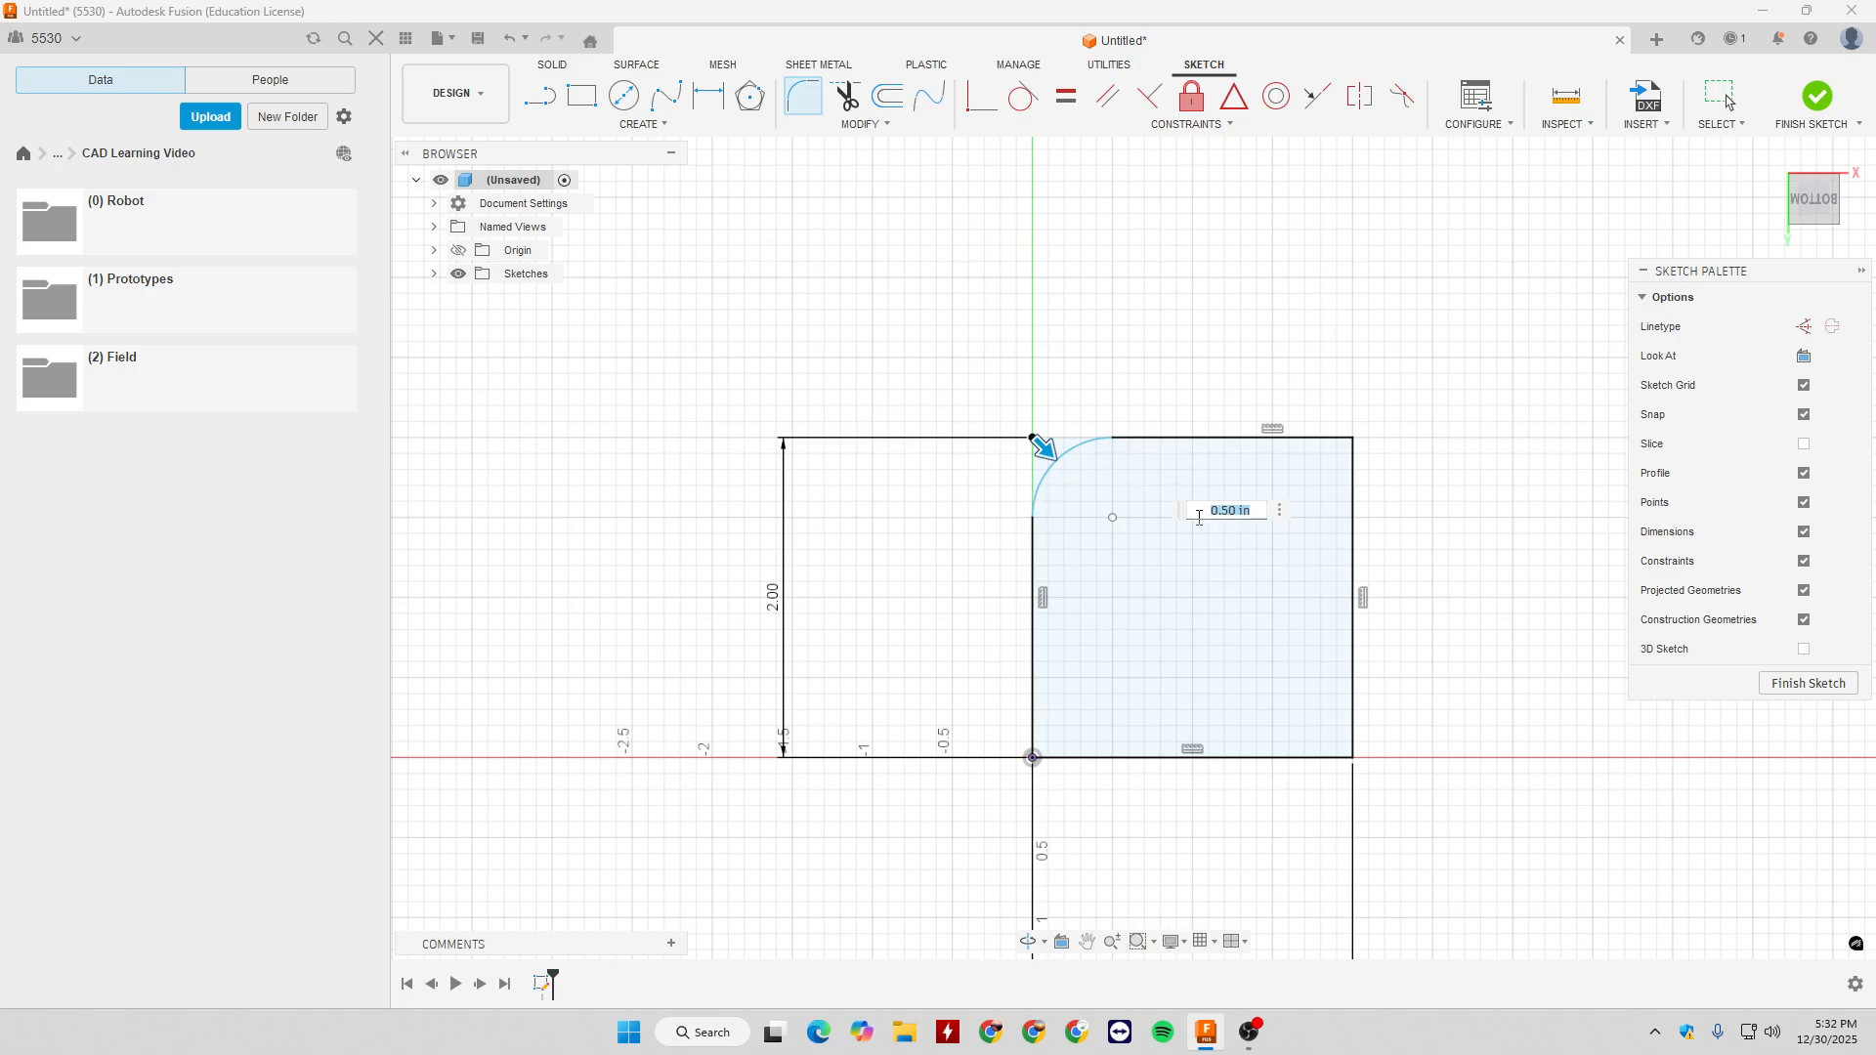
{"action": "type", "text": ".25"}
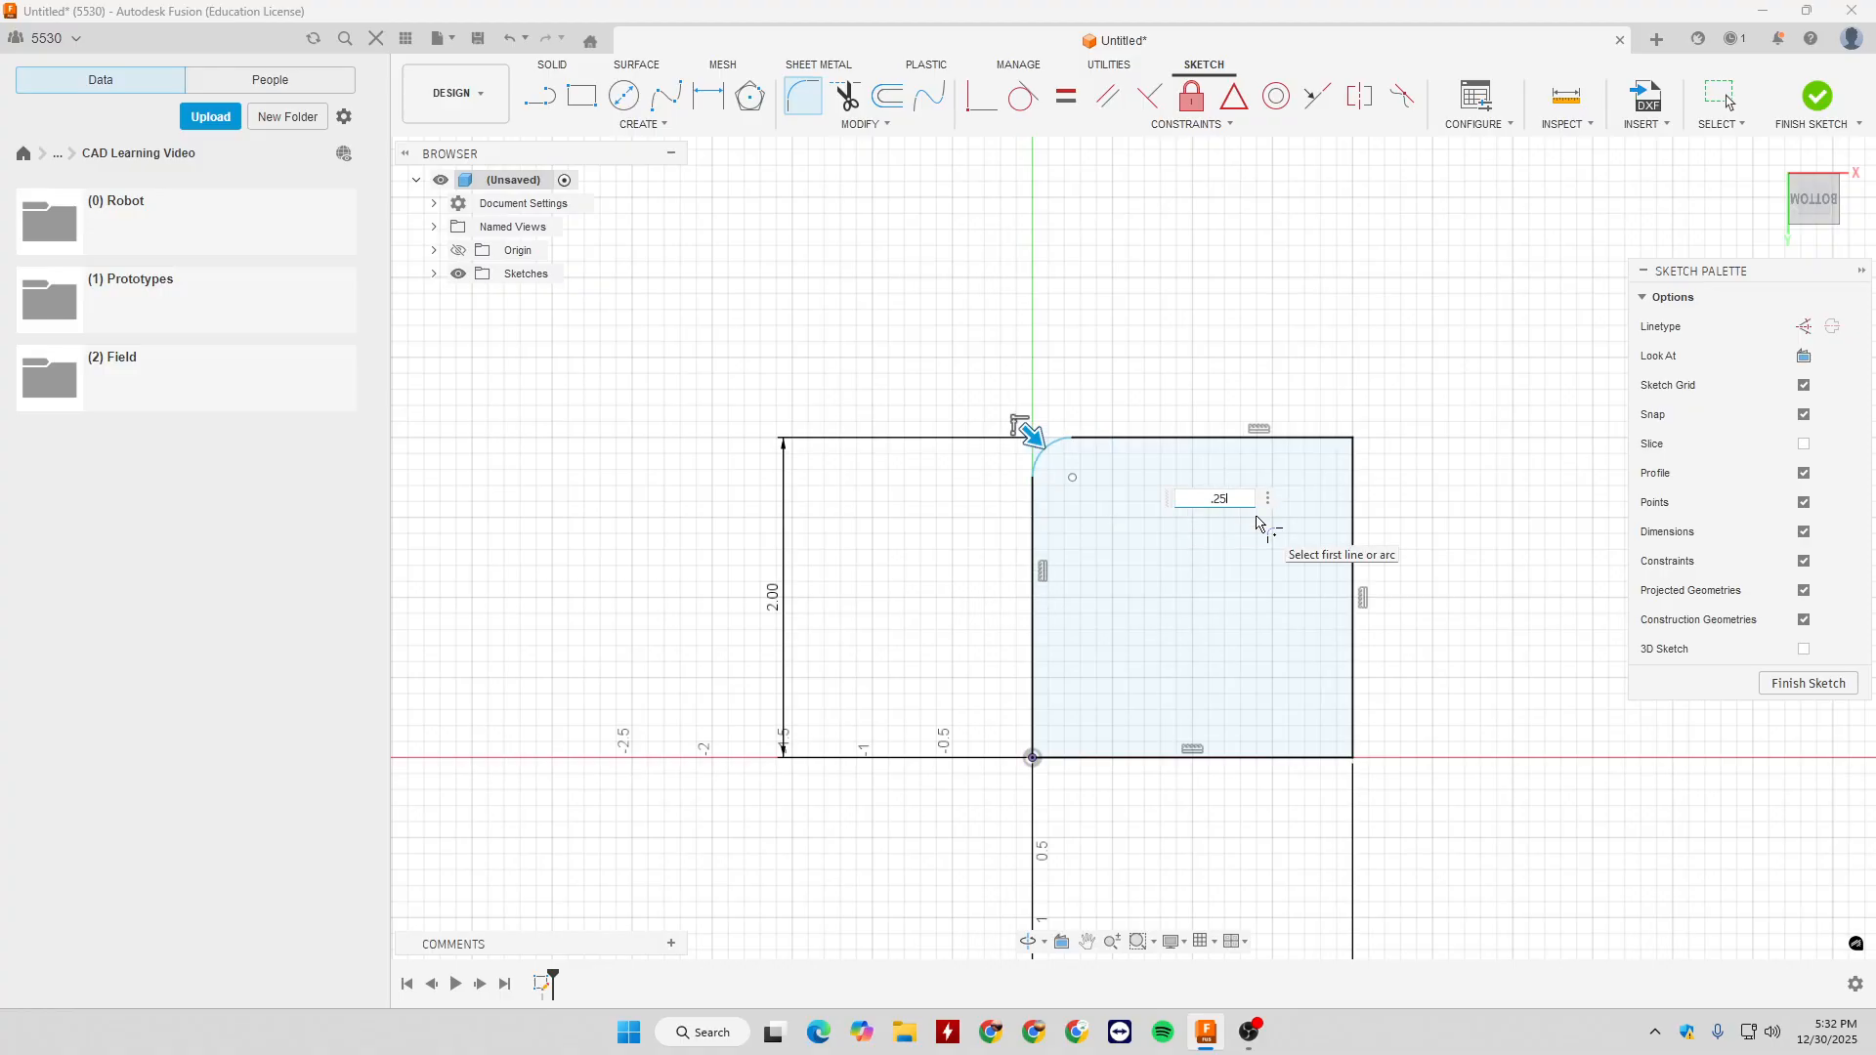
{"action": "key", "text": "BackSpace"}
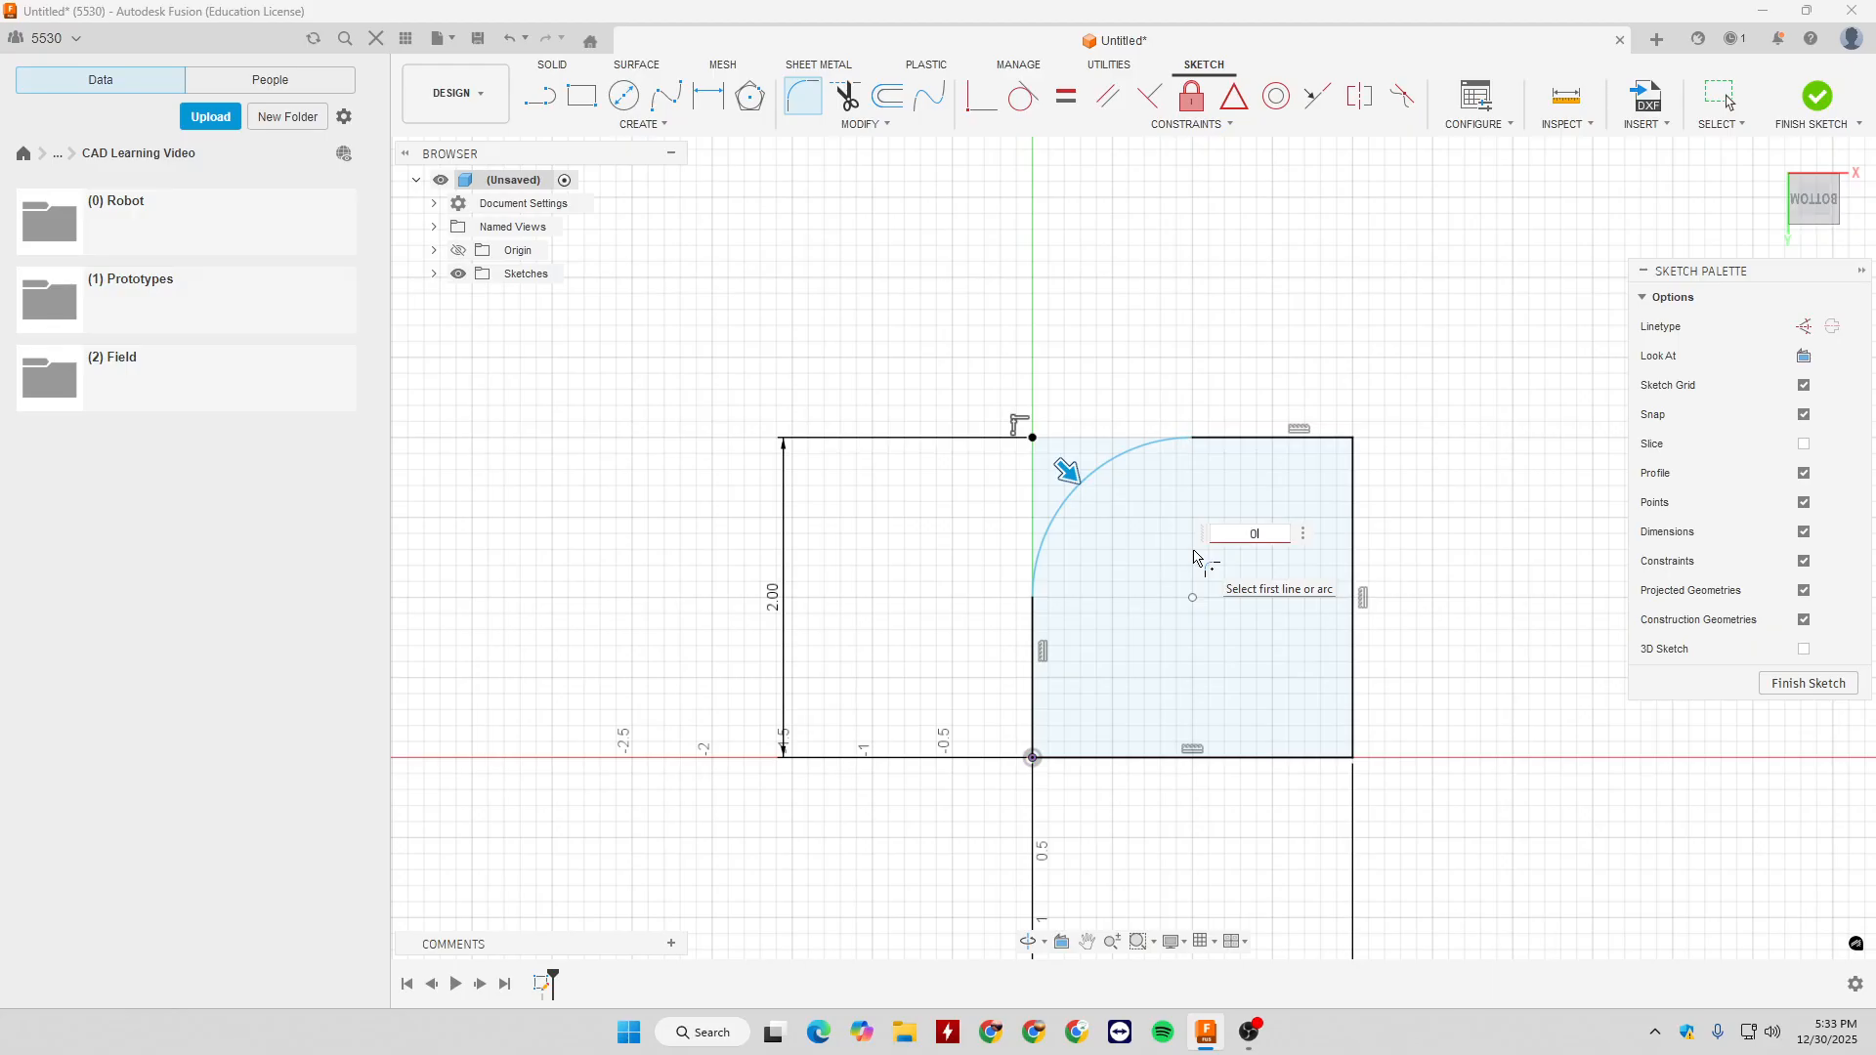
{"action": "type", "text": "5"}
{"action": "key", "text": "Return"}
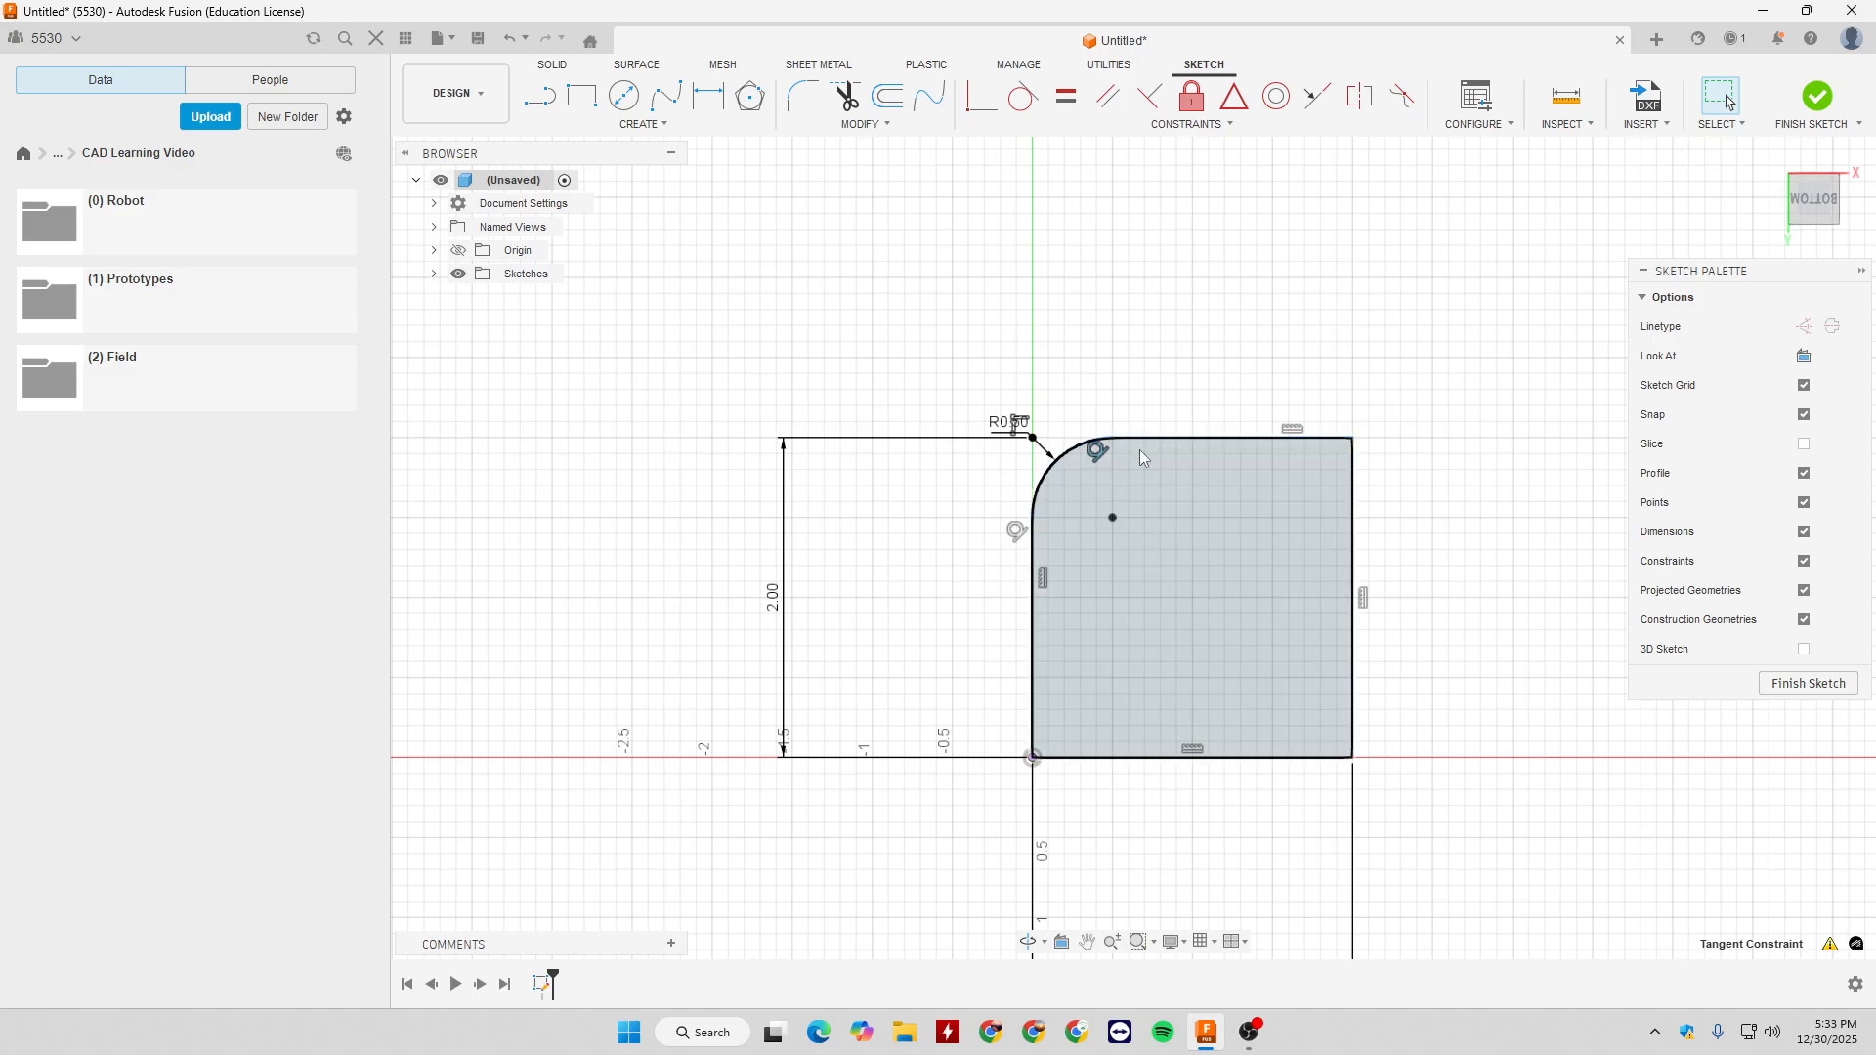
- Move the fillet's radius dimension away from the corner and set it to 0.25 in
{"action": "left_click_drag", "start_coordinate": [1003, 430], "coordinate": [922, 397]}
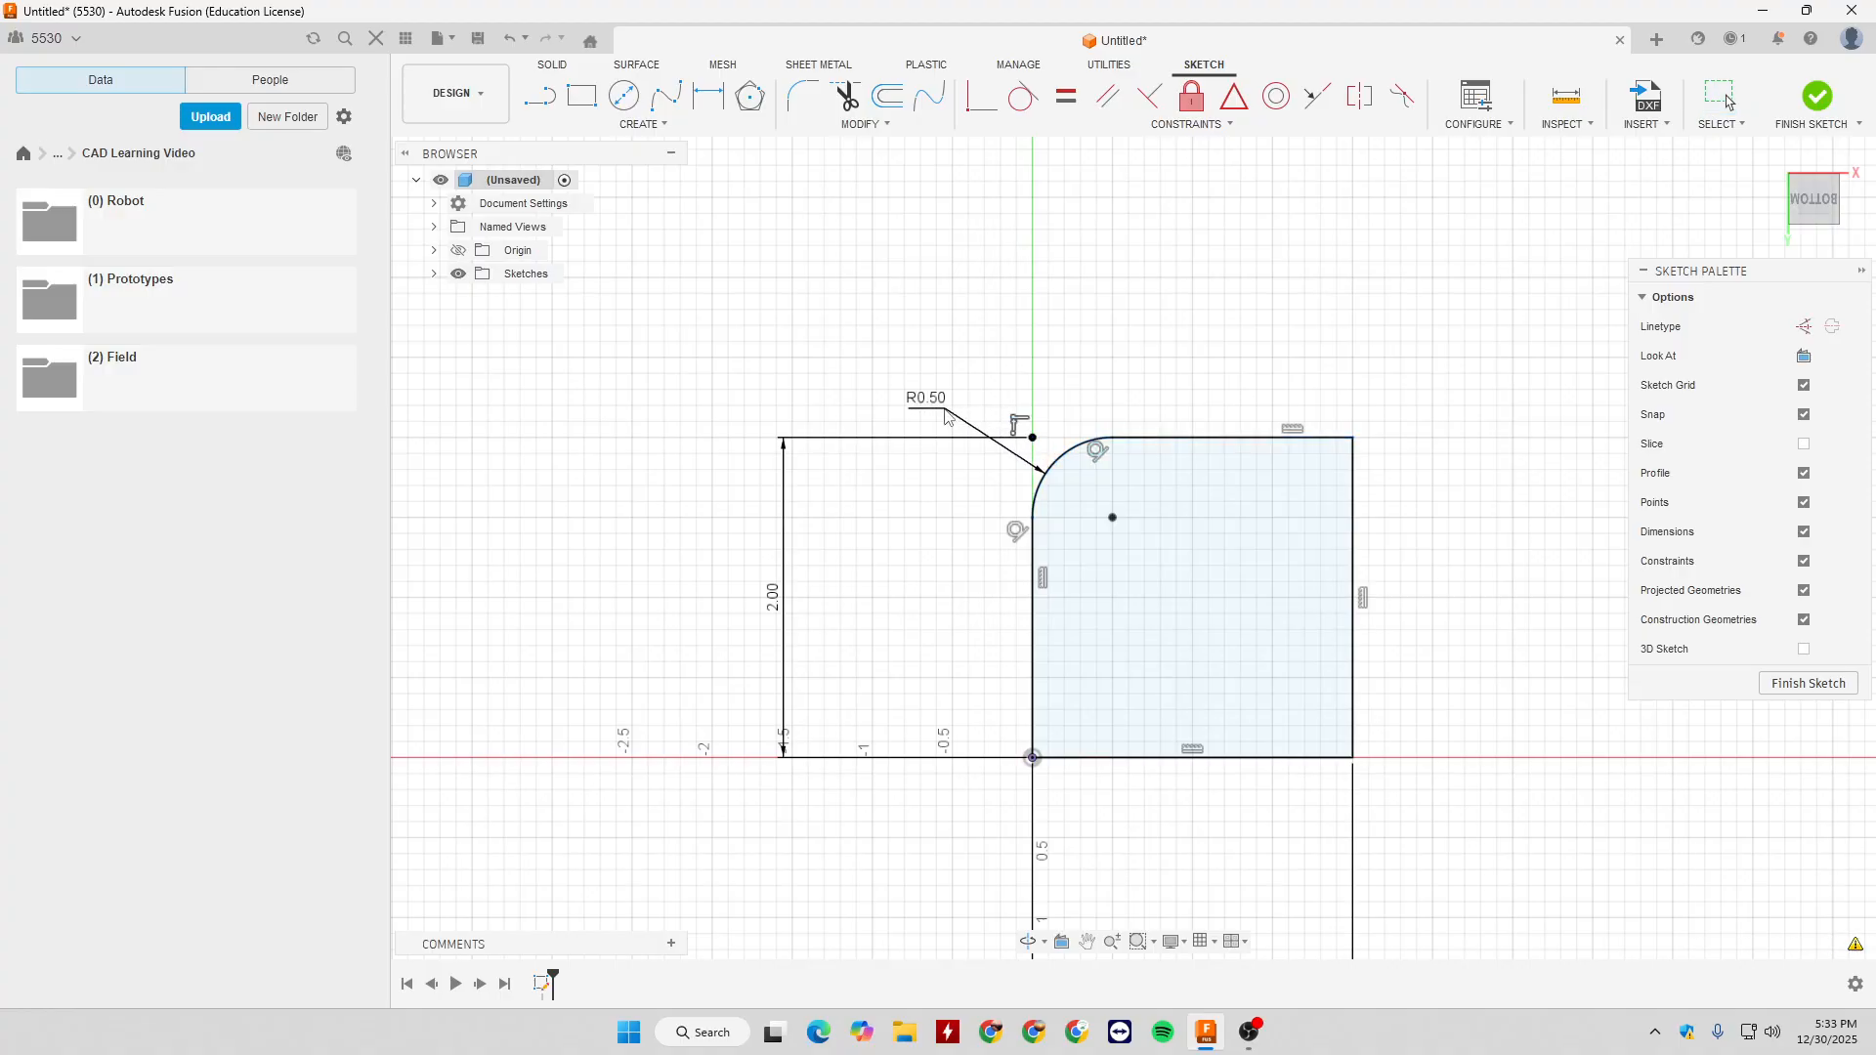
{"action": "double_click", "coordinate": [924, 402]}
{"action": "type", "text": "0.25"}
{"action": "key", "text": "Return"}
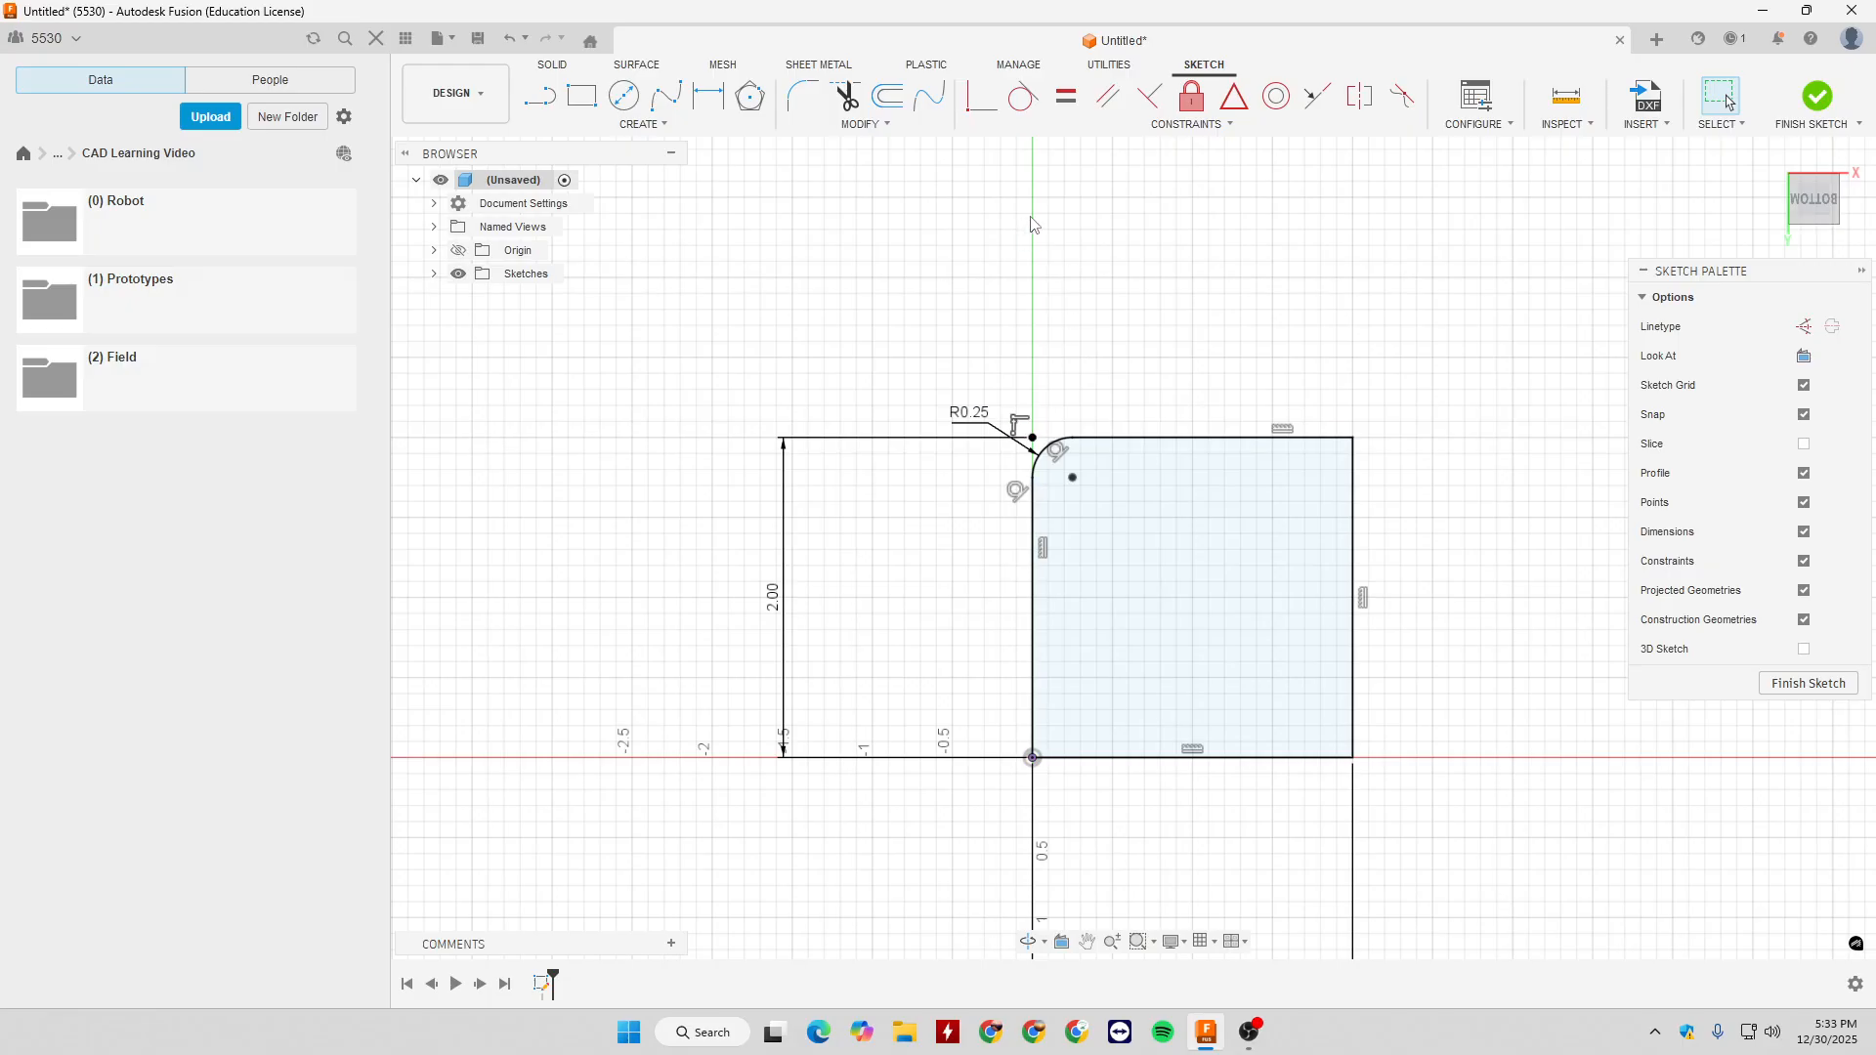
- Add an equal distance chamfer of 1 in to the square's upper-right corner
{"action": "left_click", "coordinate": [871, 125]}
{"action": "mouse_move", "coordinate": [882, 171]}
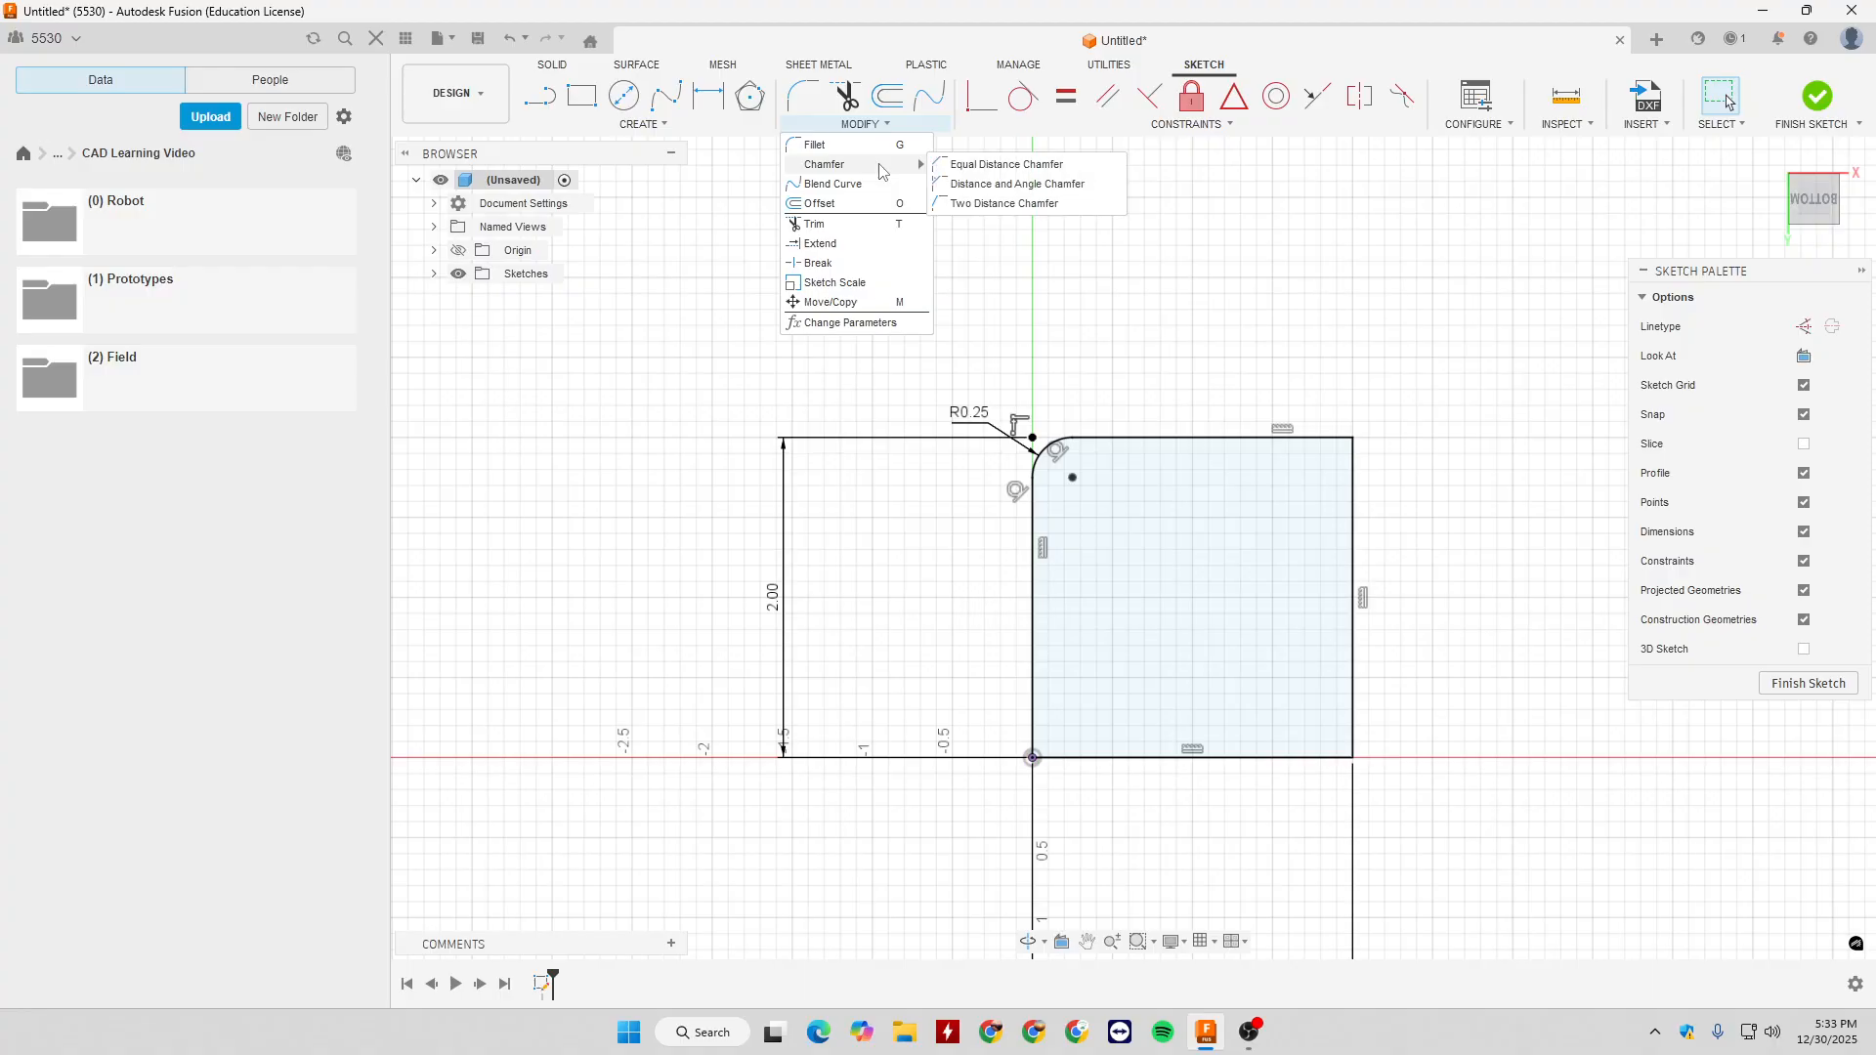
{"action": "left_click", "coordinate": [985, 167]}
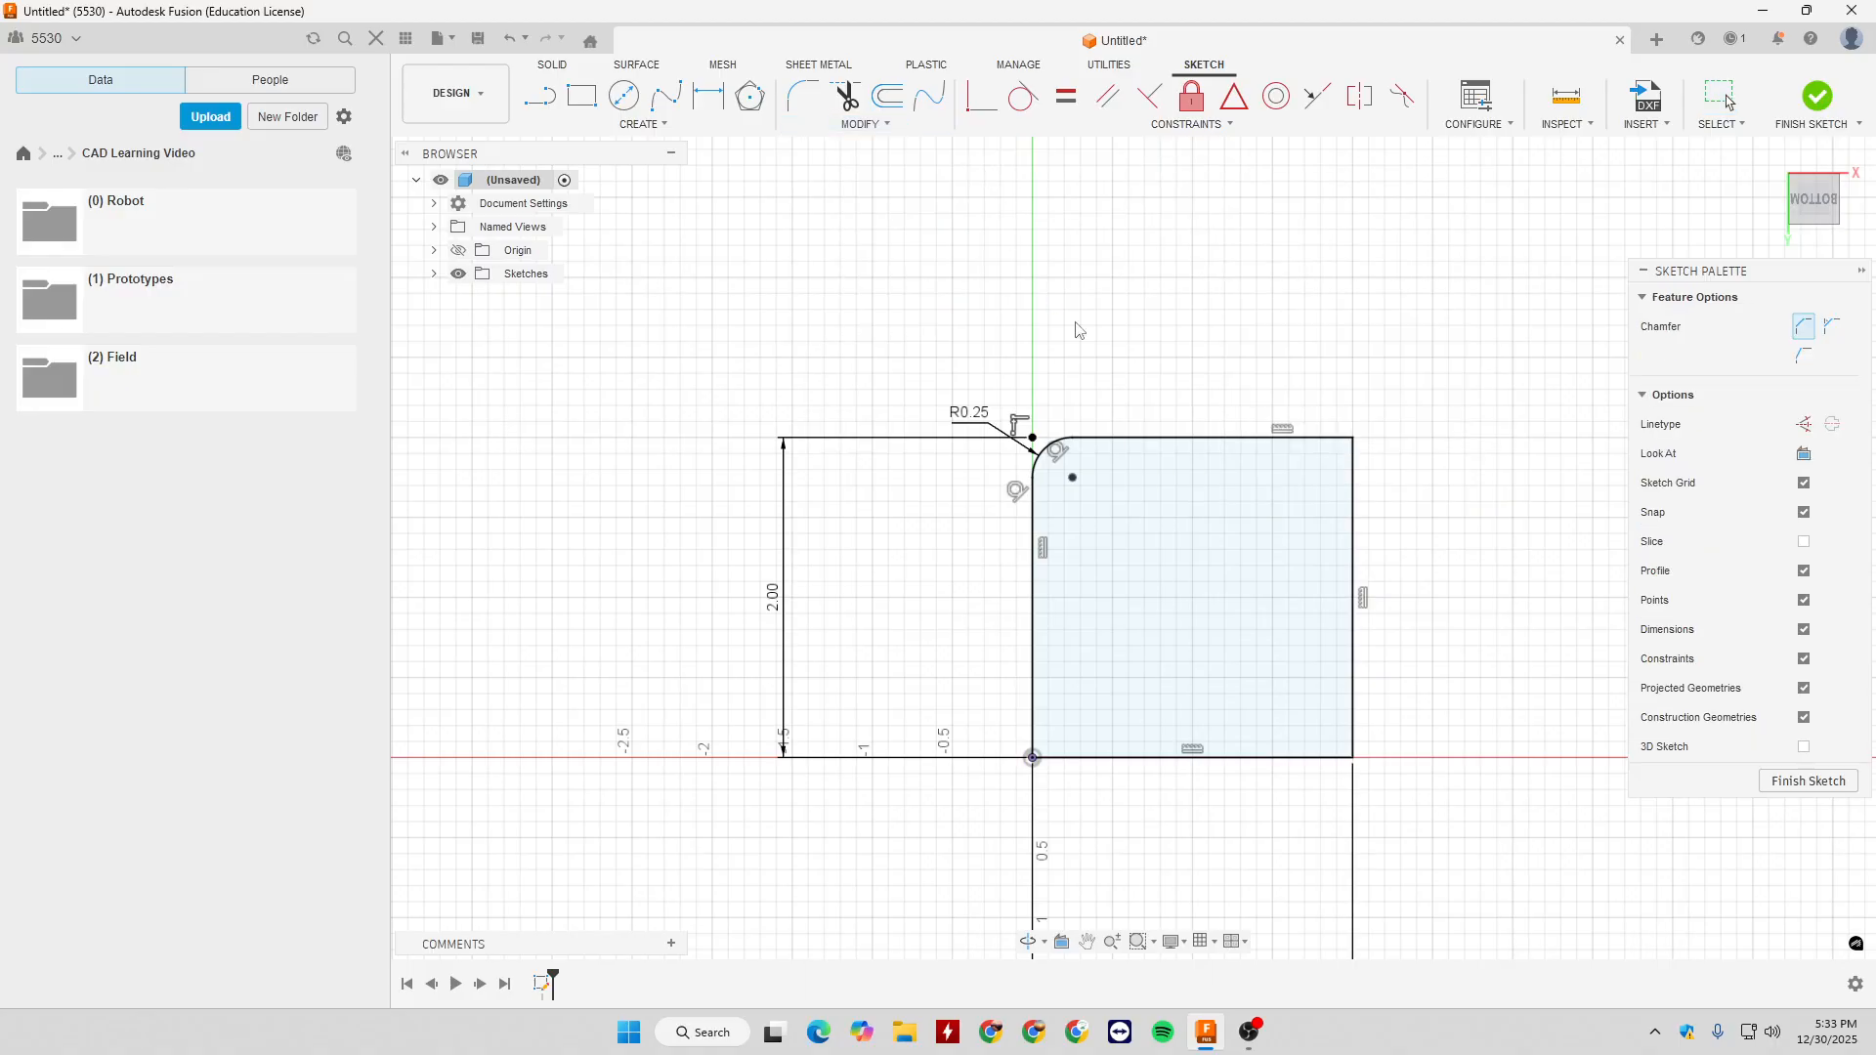
{"action": "left_click", "coordinate": [1354, 441]}
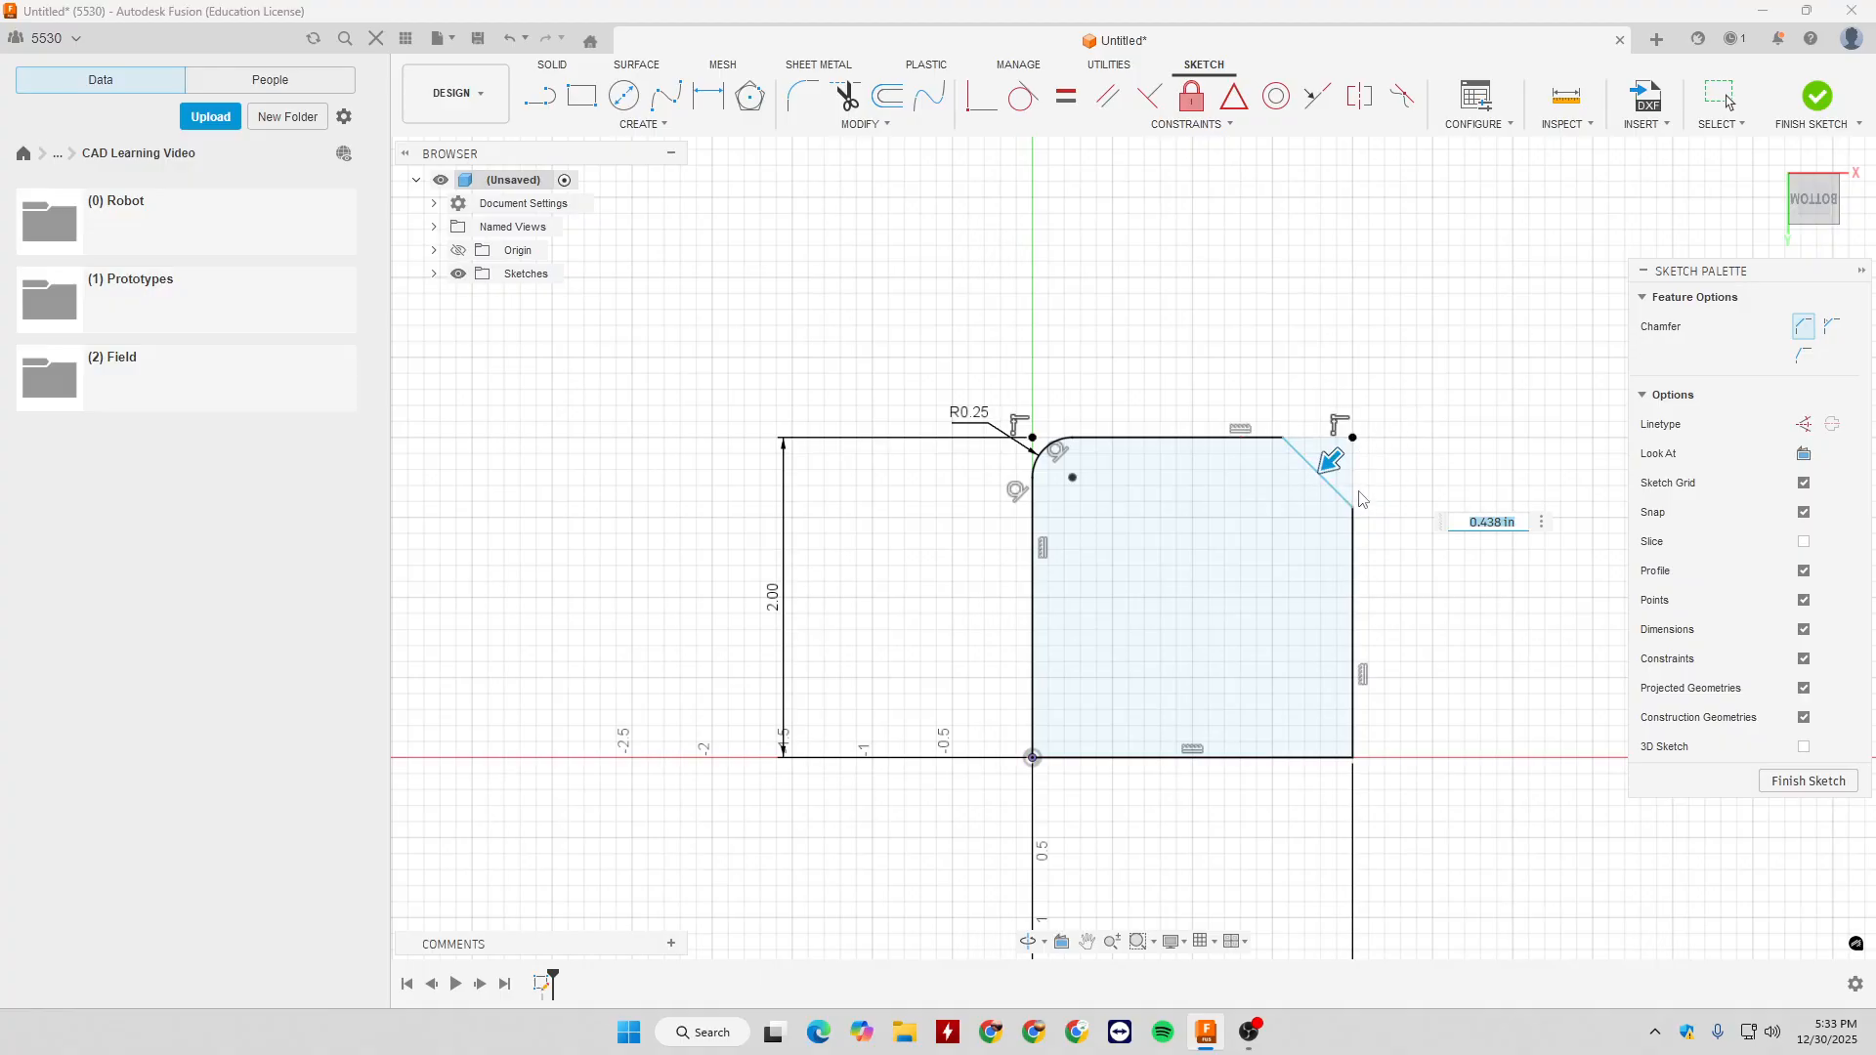
{"action": "left_click_drag", "start_coordinate": [1344, 469], "coordinate": [1302, 516]}
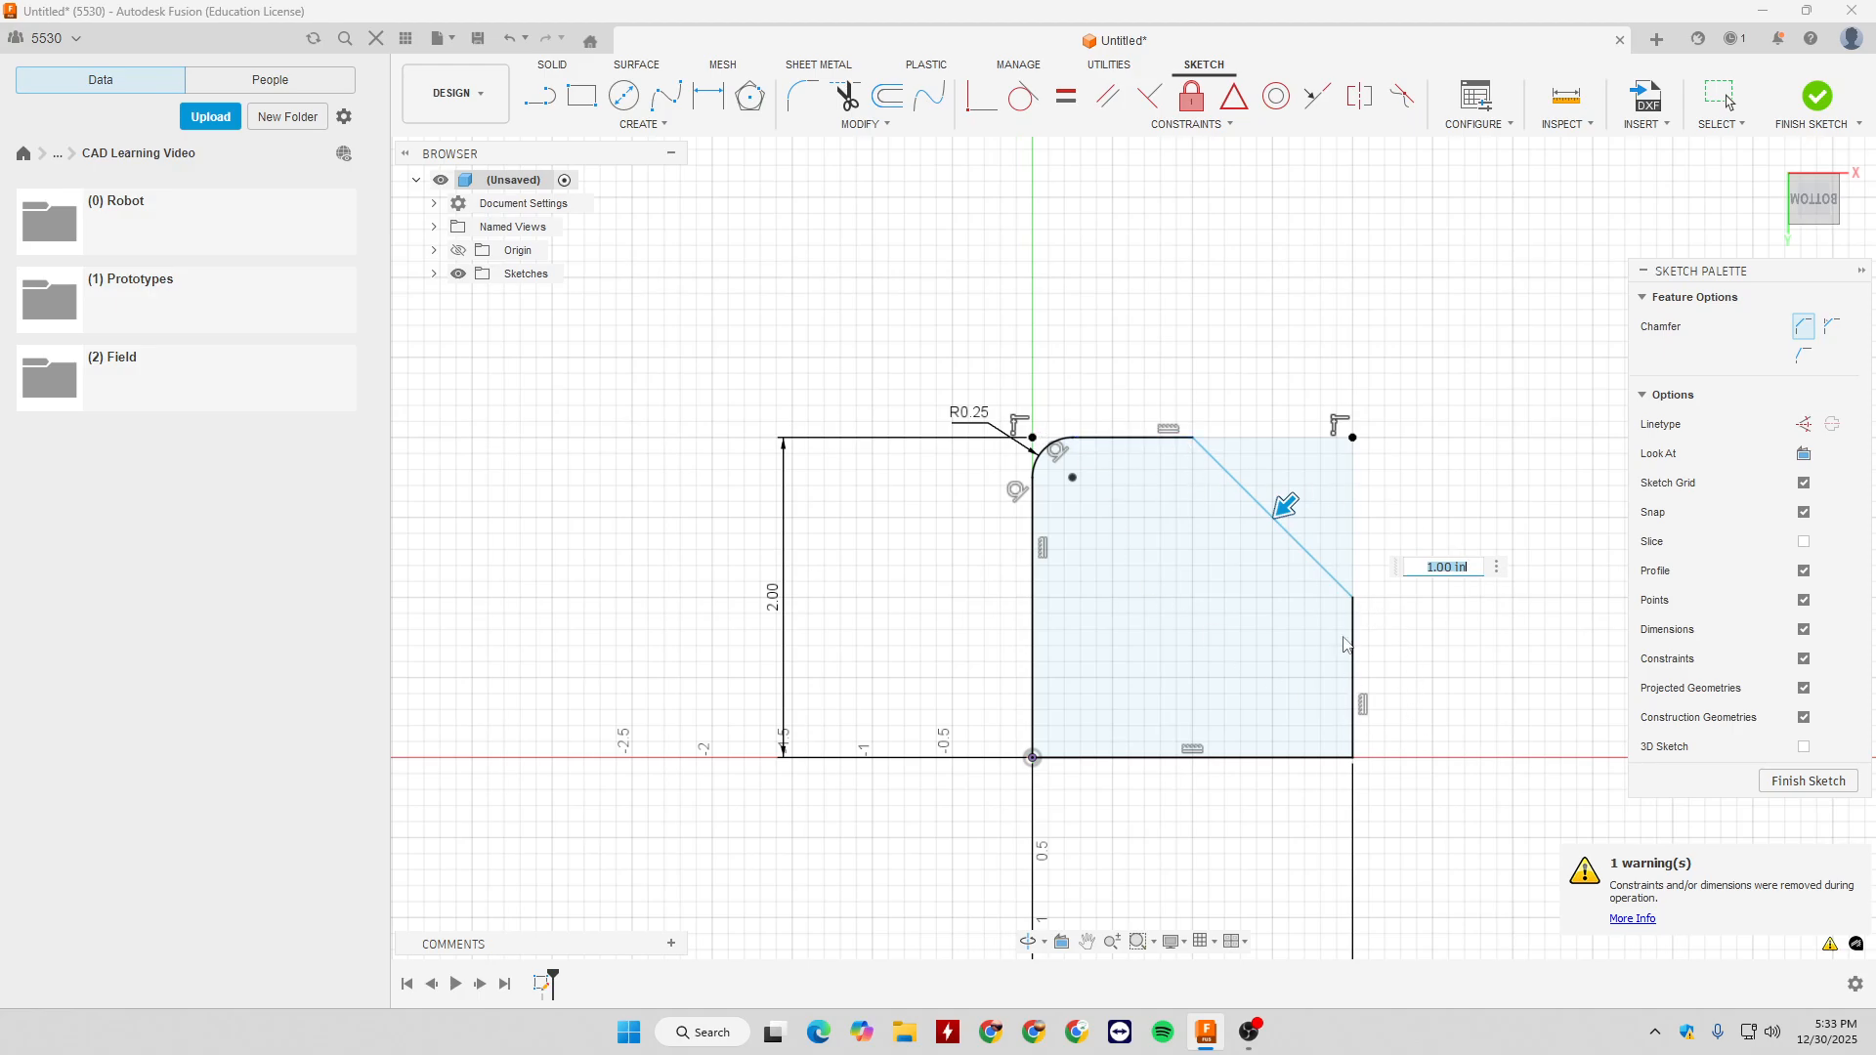
{"action": "key", "text": "Return"}
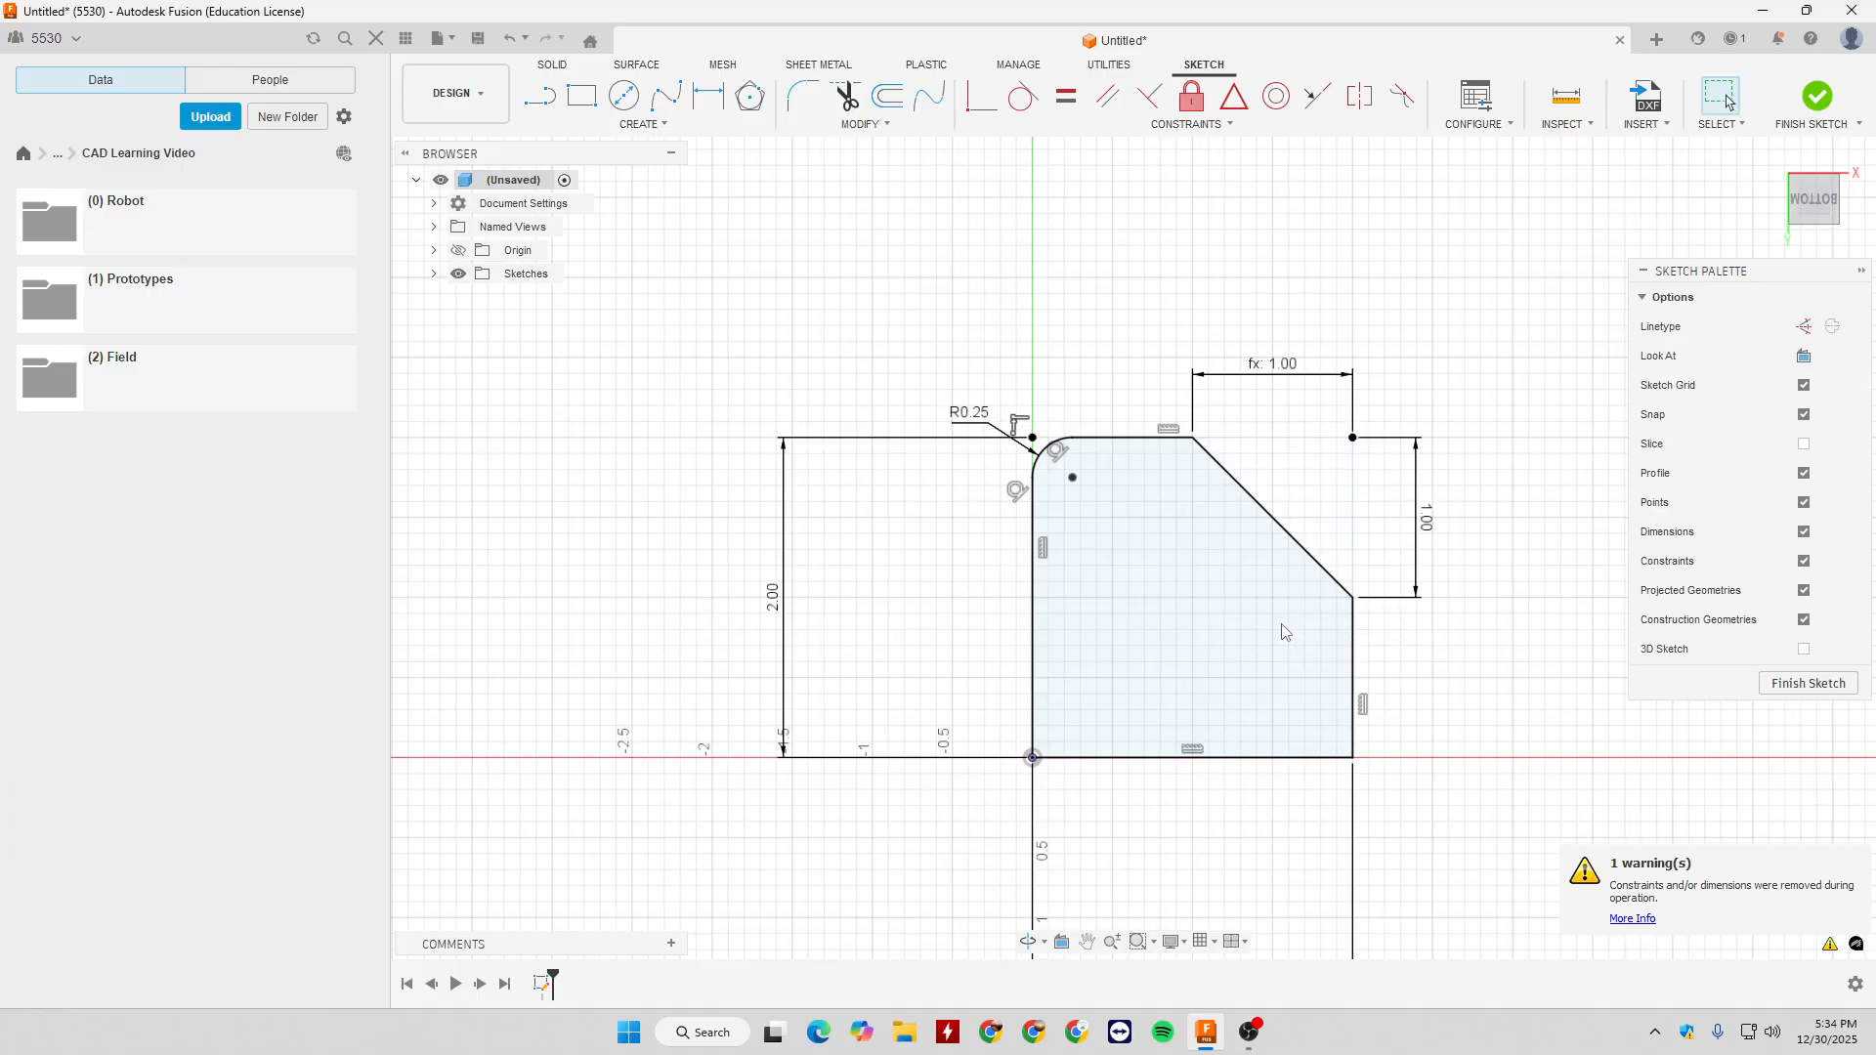
- Examine the values driving the chamfer's horizontal and vertical dimensions, and undo the equal distance chamfer
{"action": "left_click_drag", "start_coordinate": [1276, 367], "coordinate": [1286, 326]}
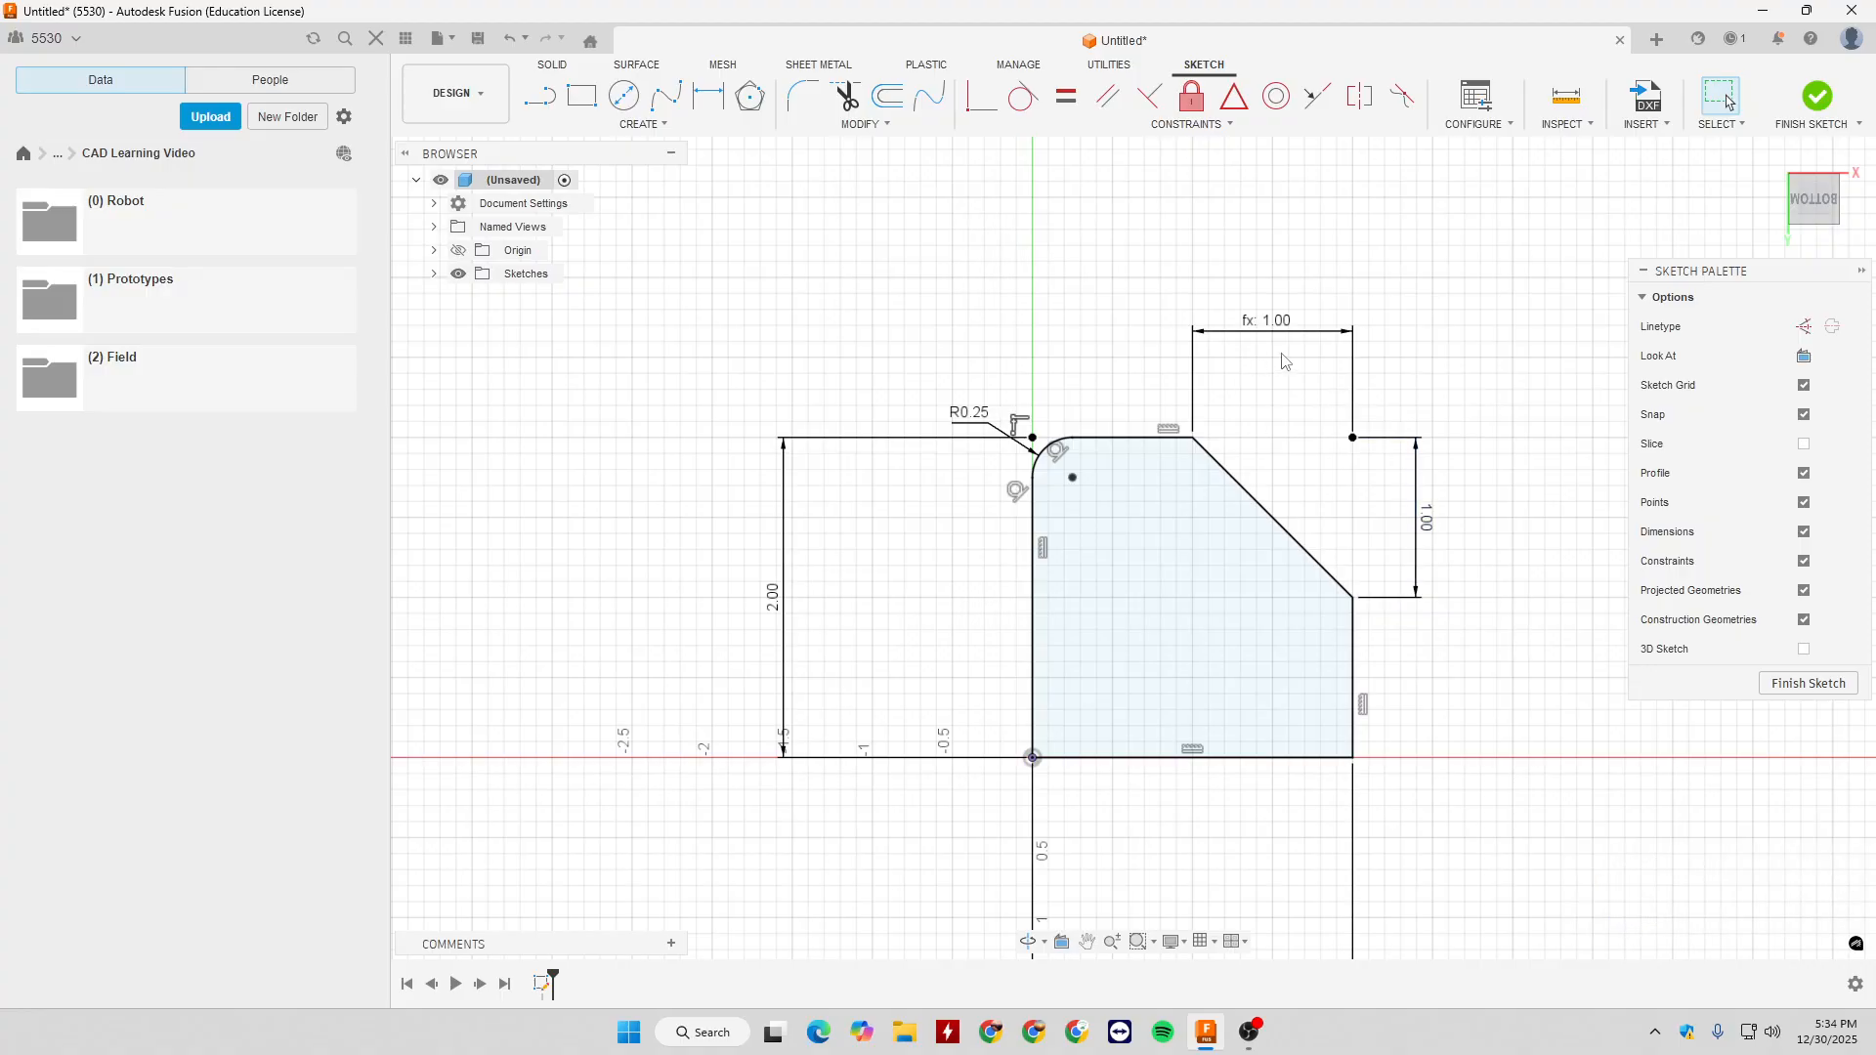
{"action": "double_click", "coordinate": [1253, 322]}
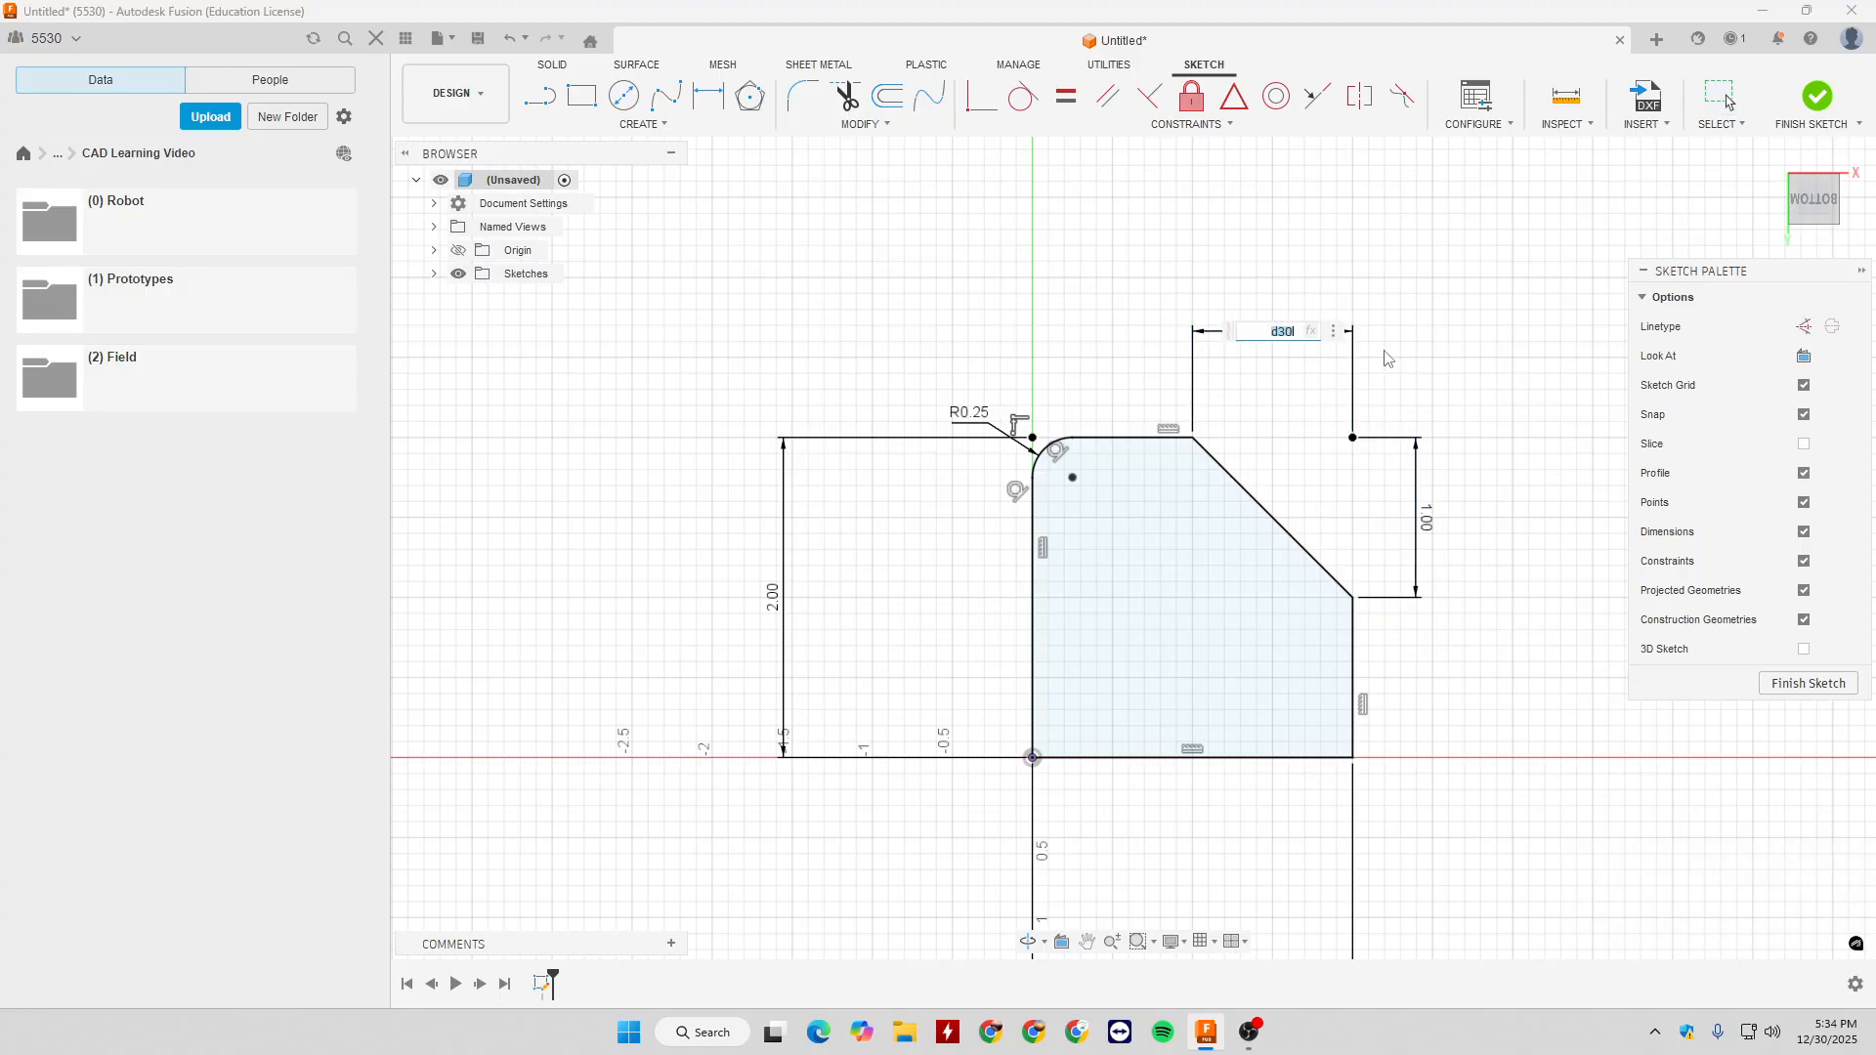
{"action": "key", "text": "Return"}
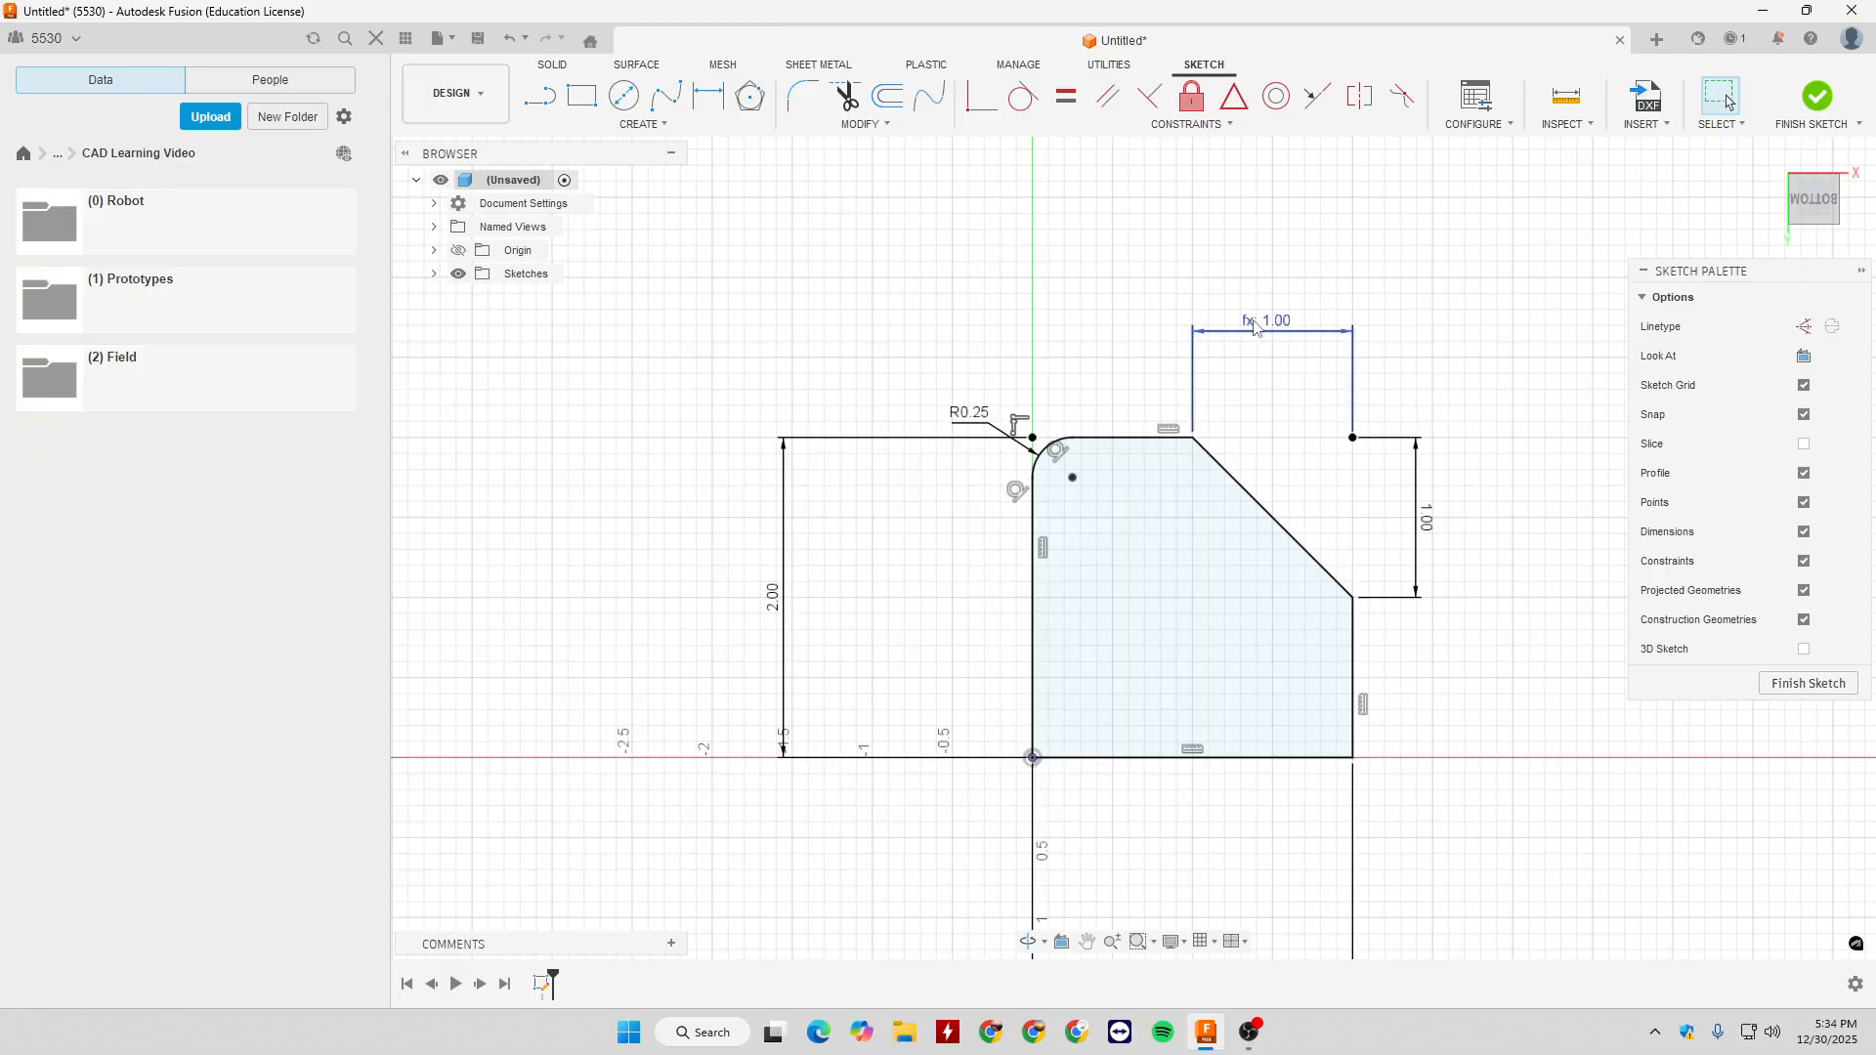
{"action": "double_click", "coordinate": [1429, 522]}
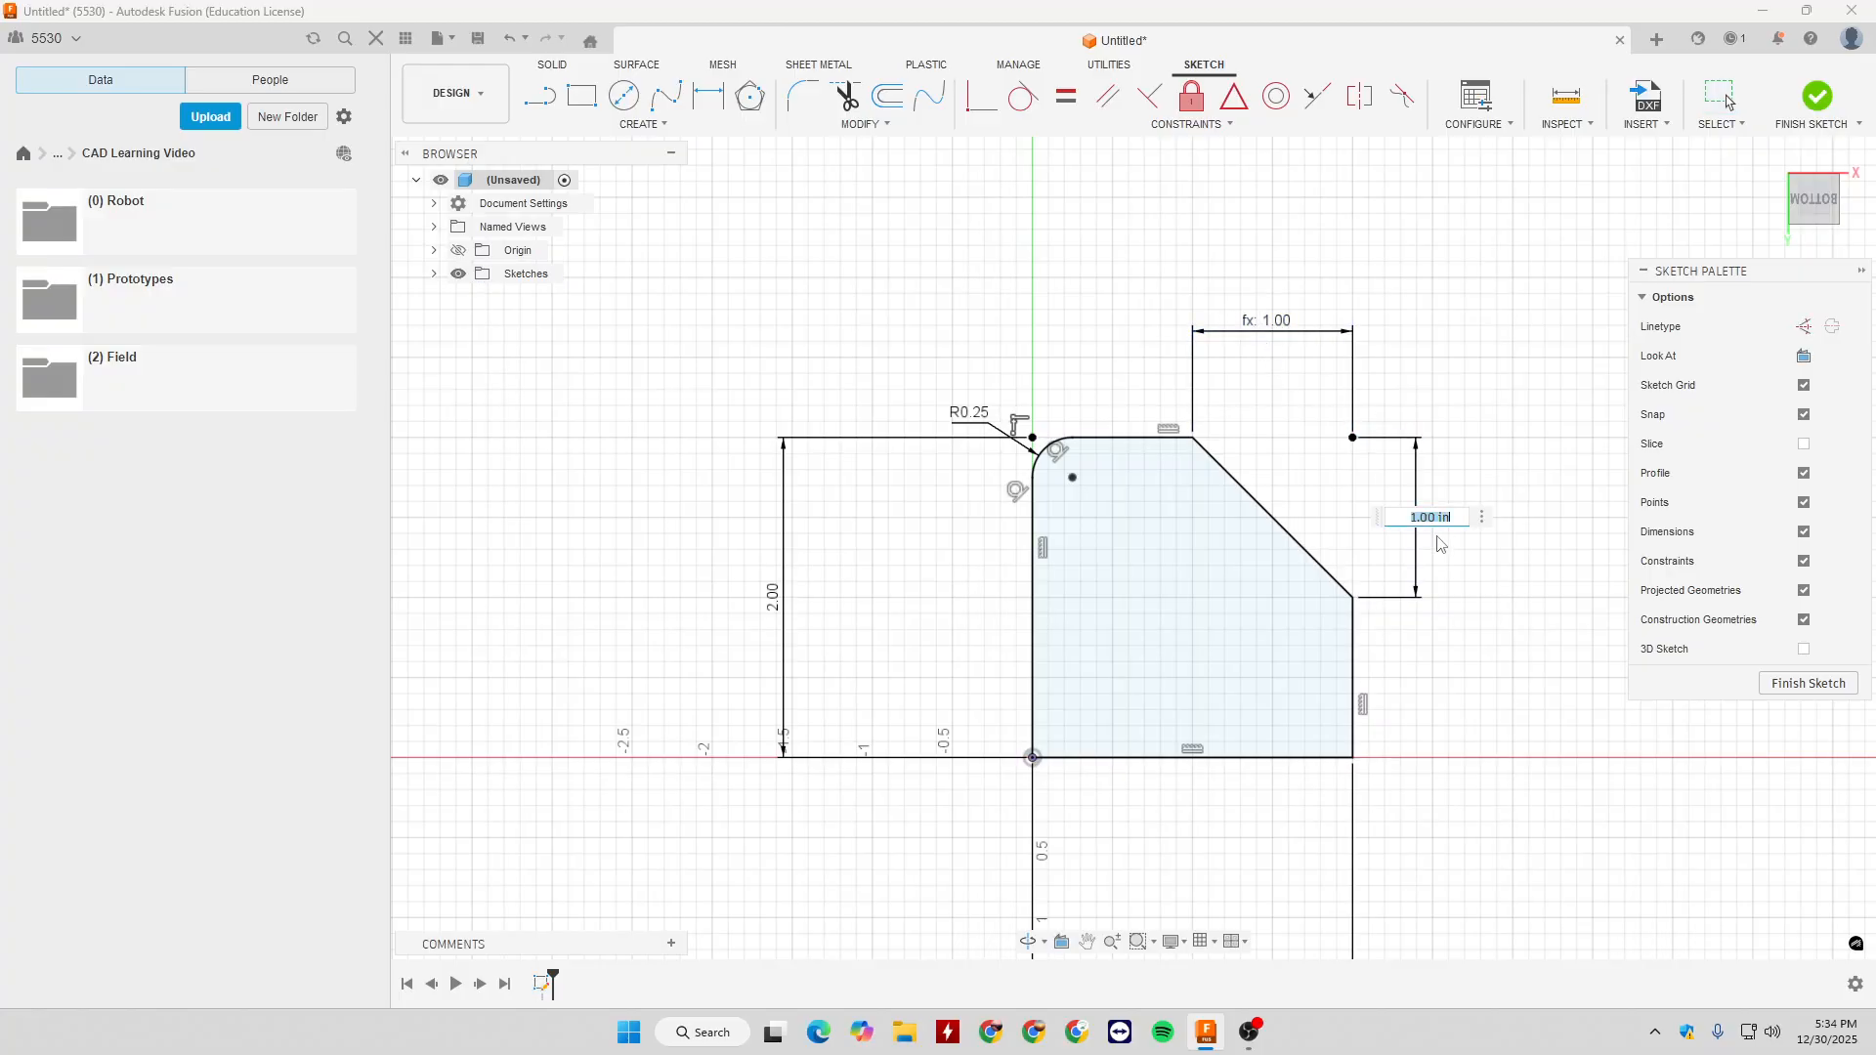
{"action": "key", "text": "Return"}
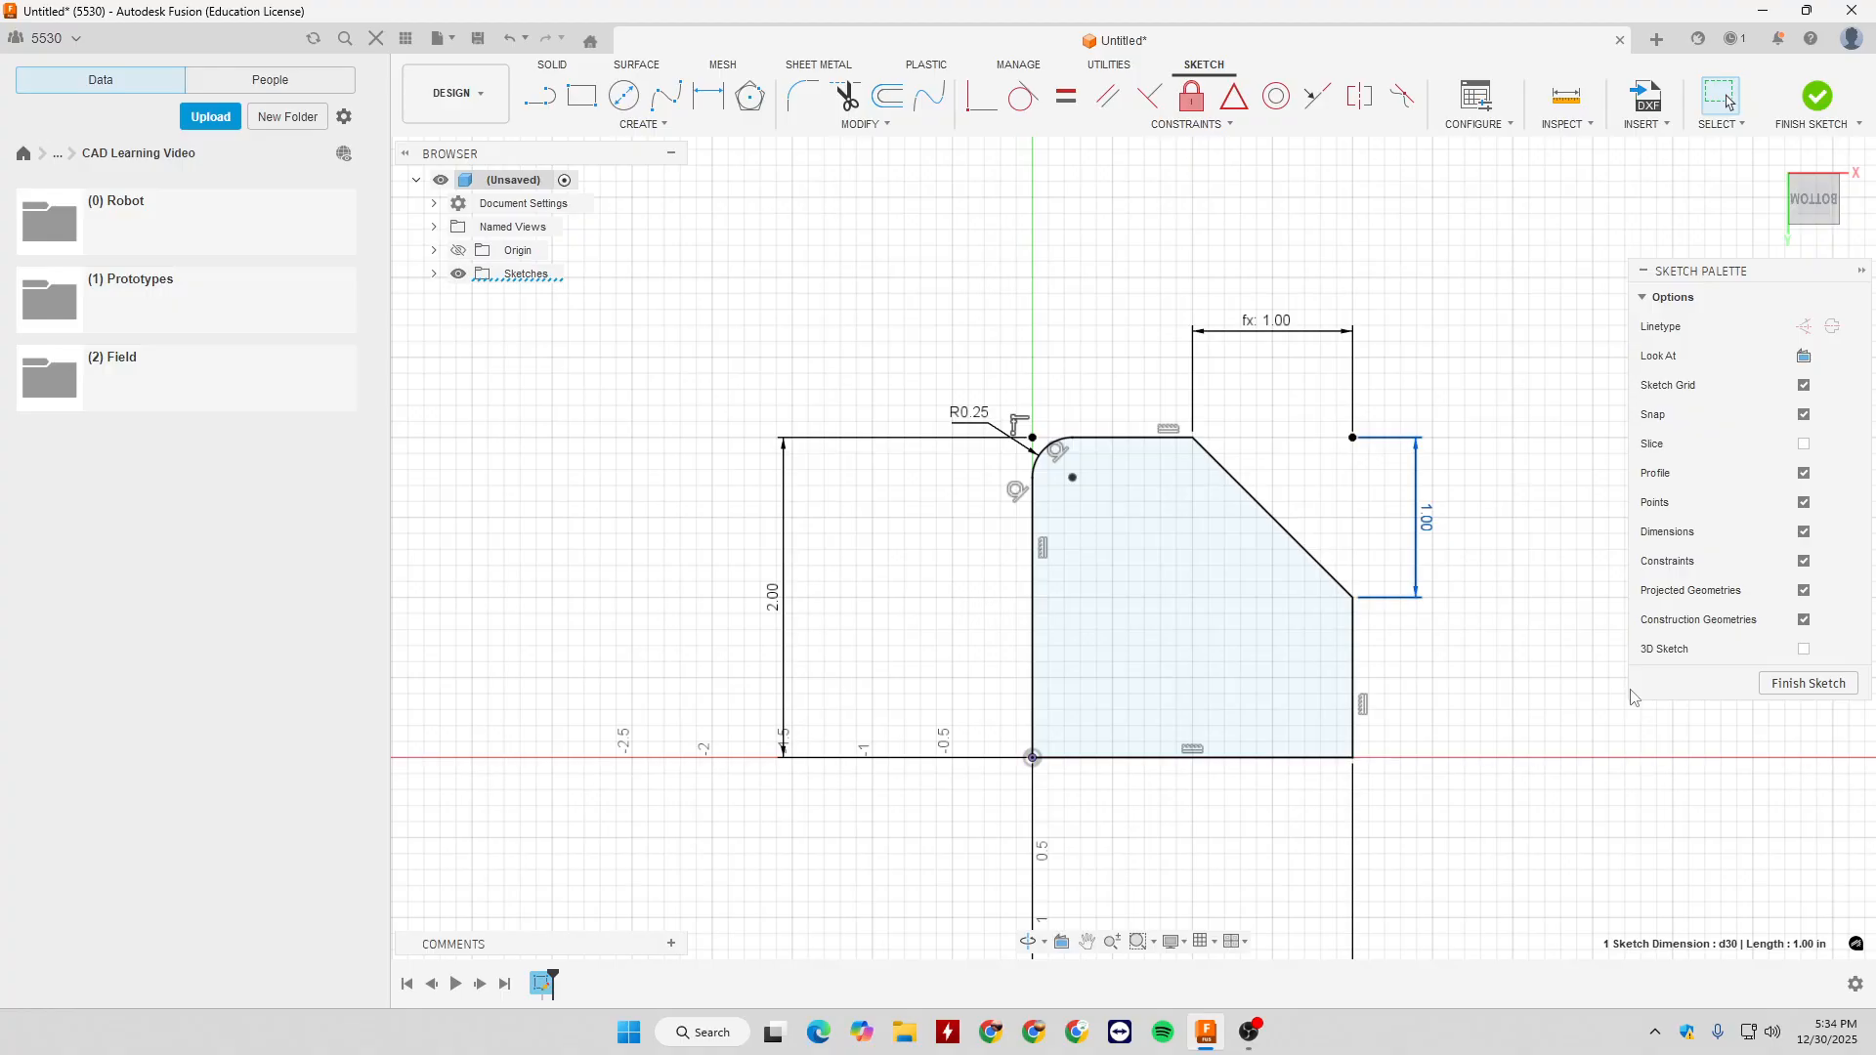
{"action": "double_click", "coordinate": [1265, 330]}
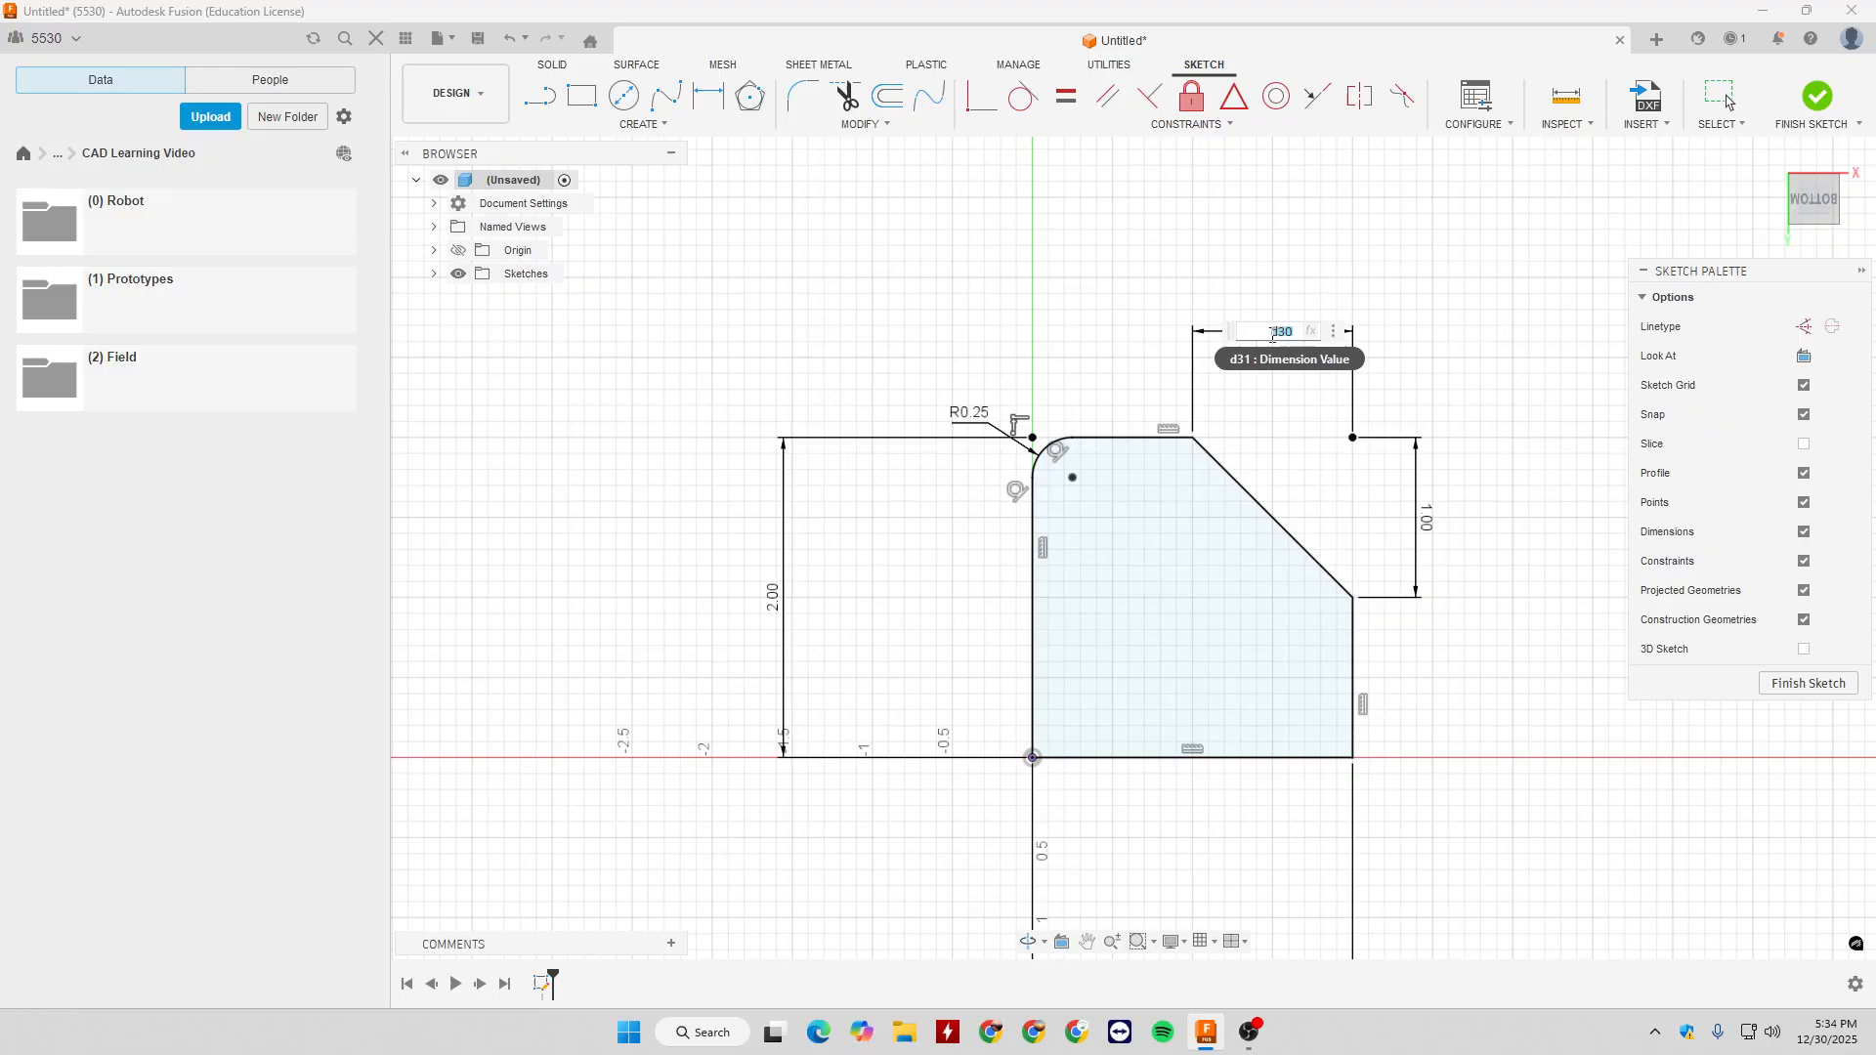
{"action": "key", "text": "Escape"}
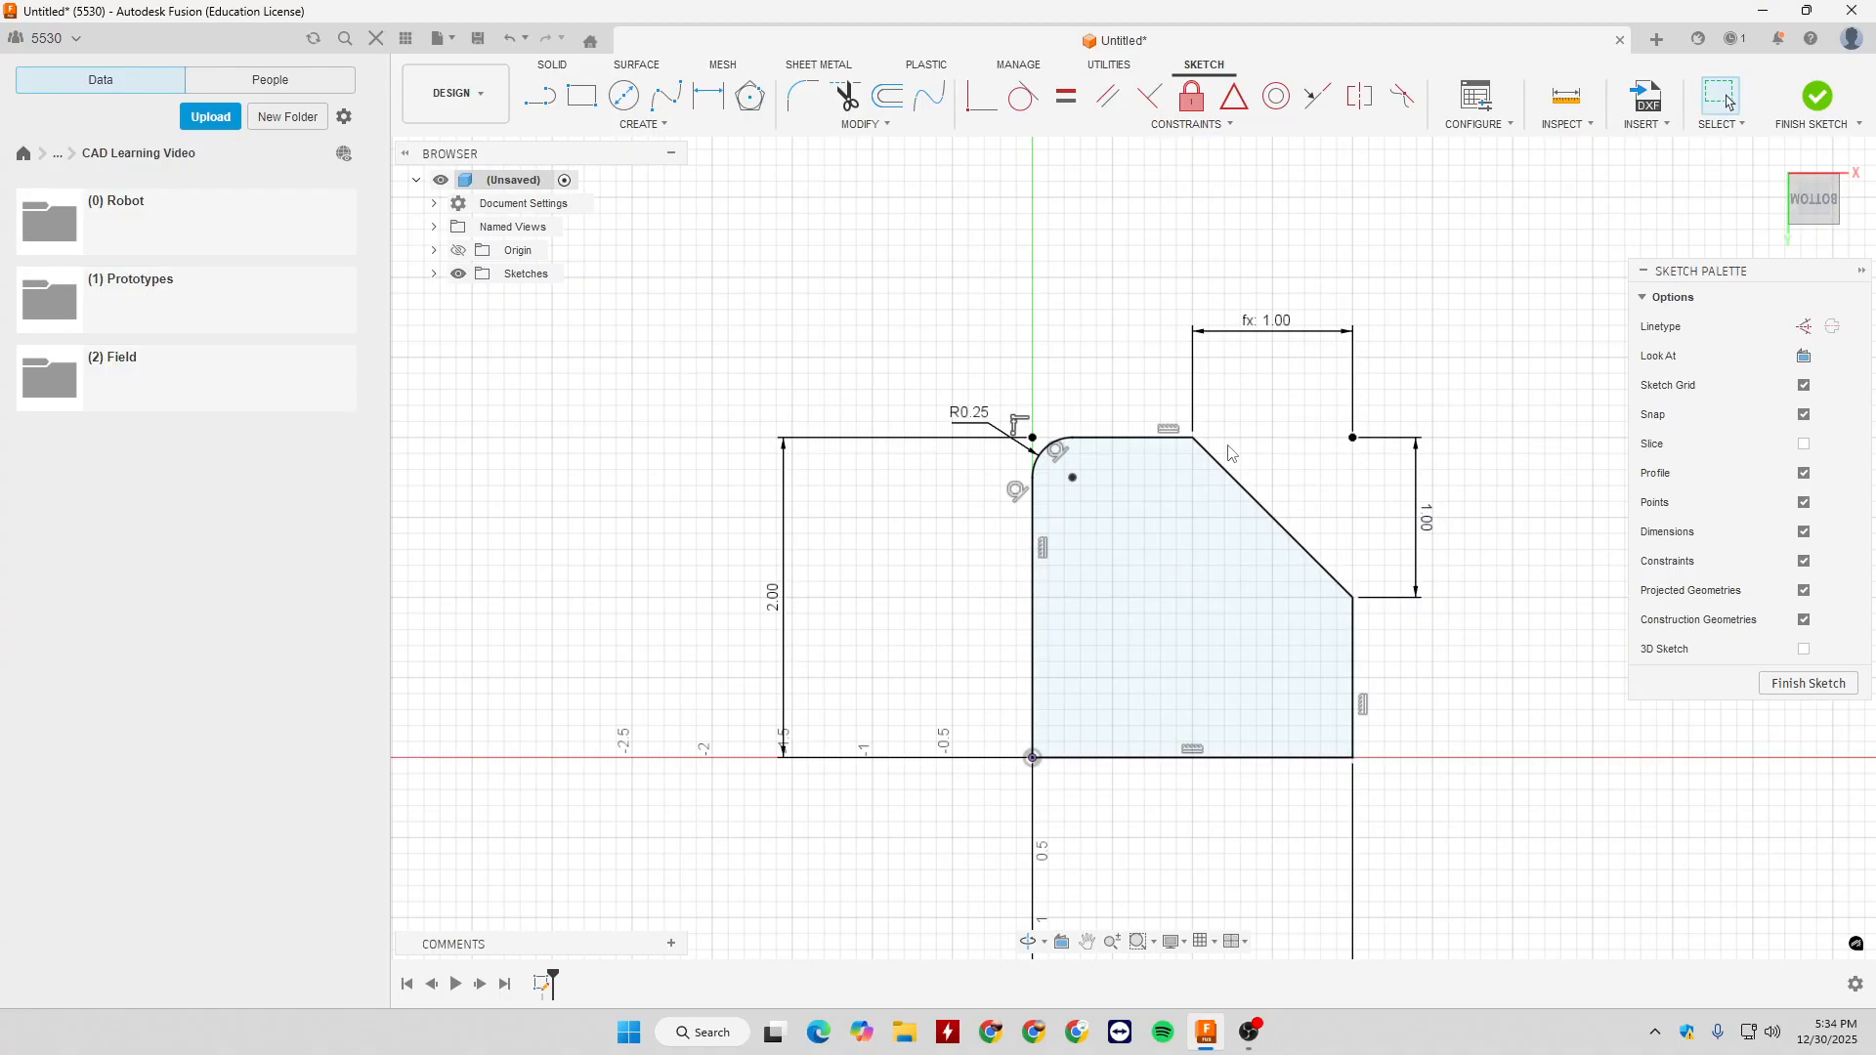
{"action": "key", "text": "ctrl+z"}
- Try a distance and angle chamfer on the square's upper-right corner, adjusting its angle to 60 degrees, and cancel it
{"action": "left_click", "coordinate": [859, 124]}
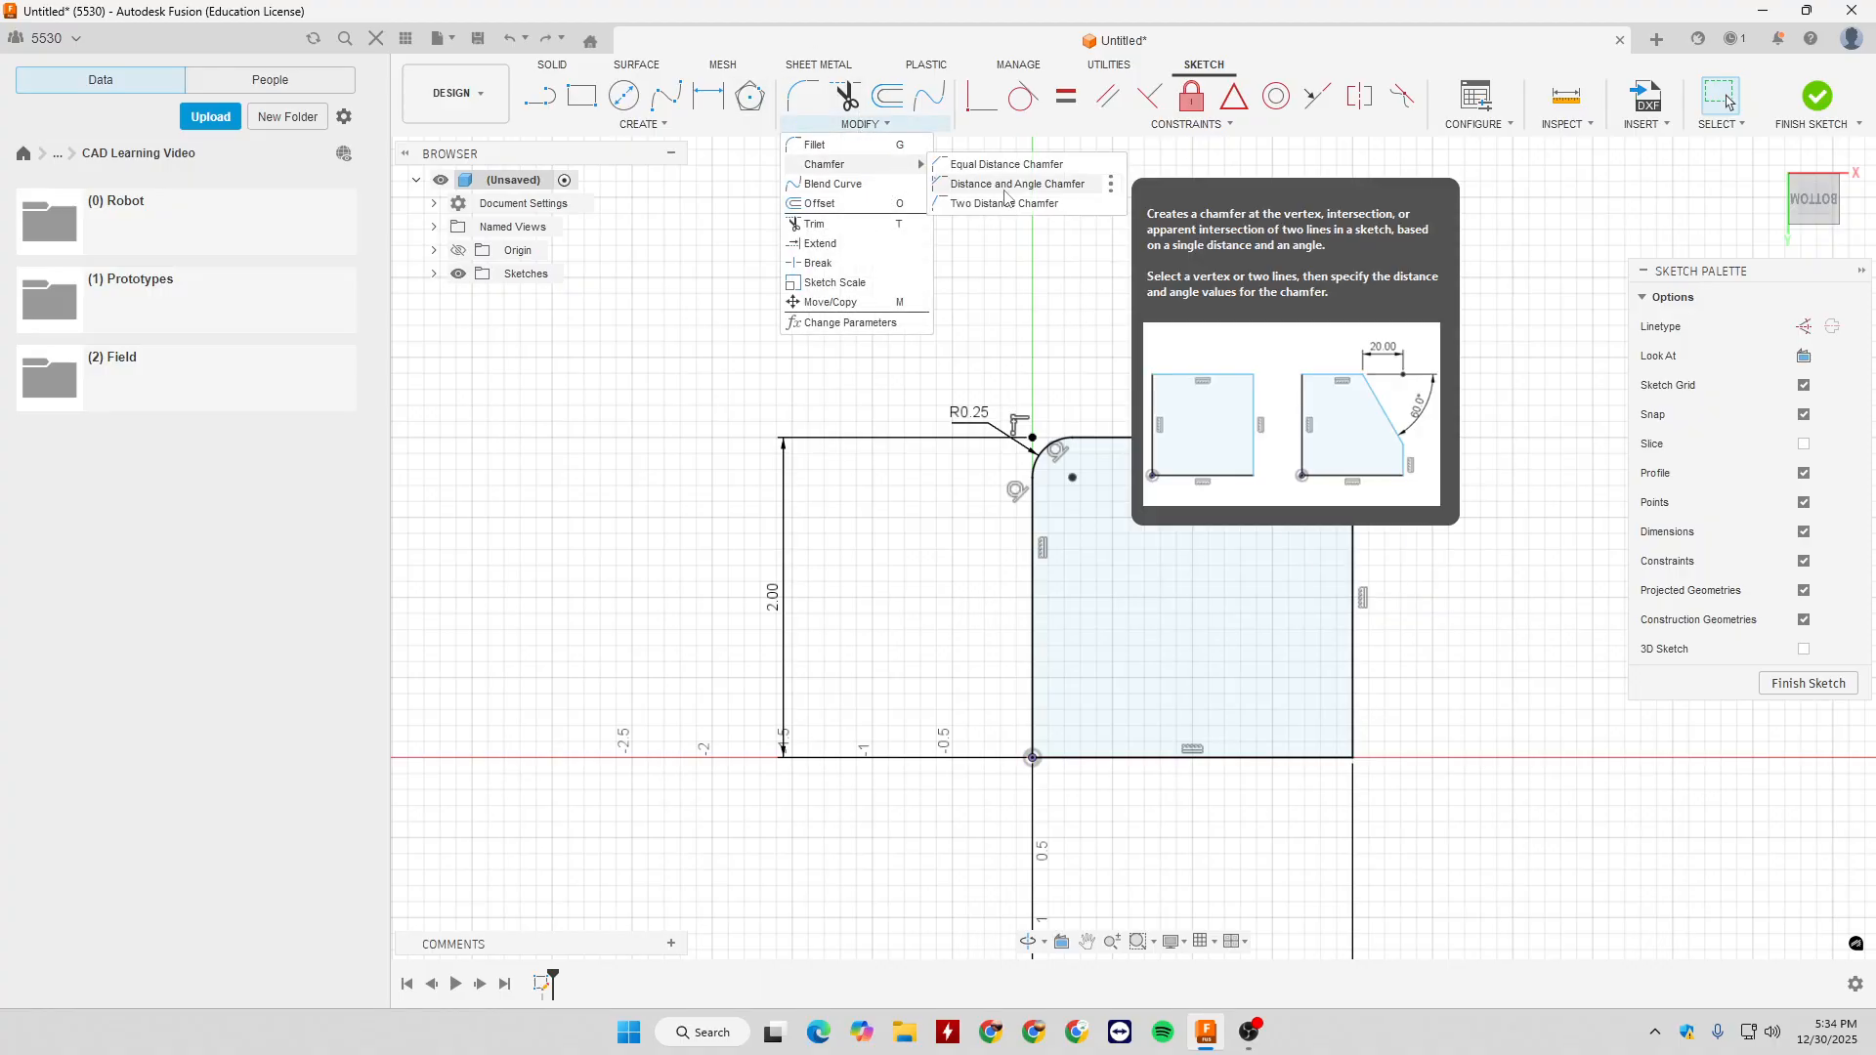
{"action": "left_click", "coordinate": [1006, 185]}
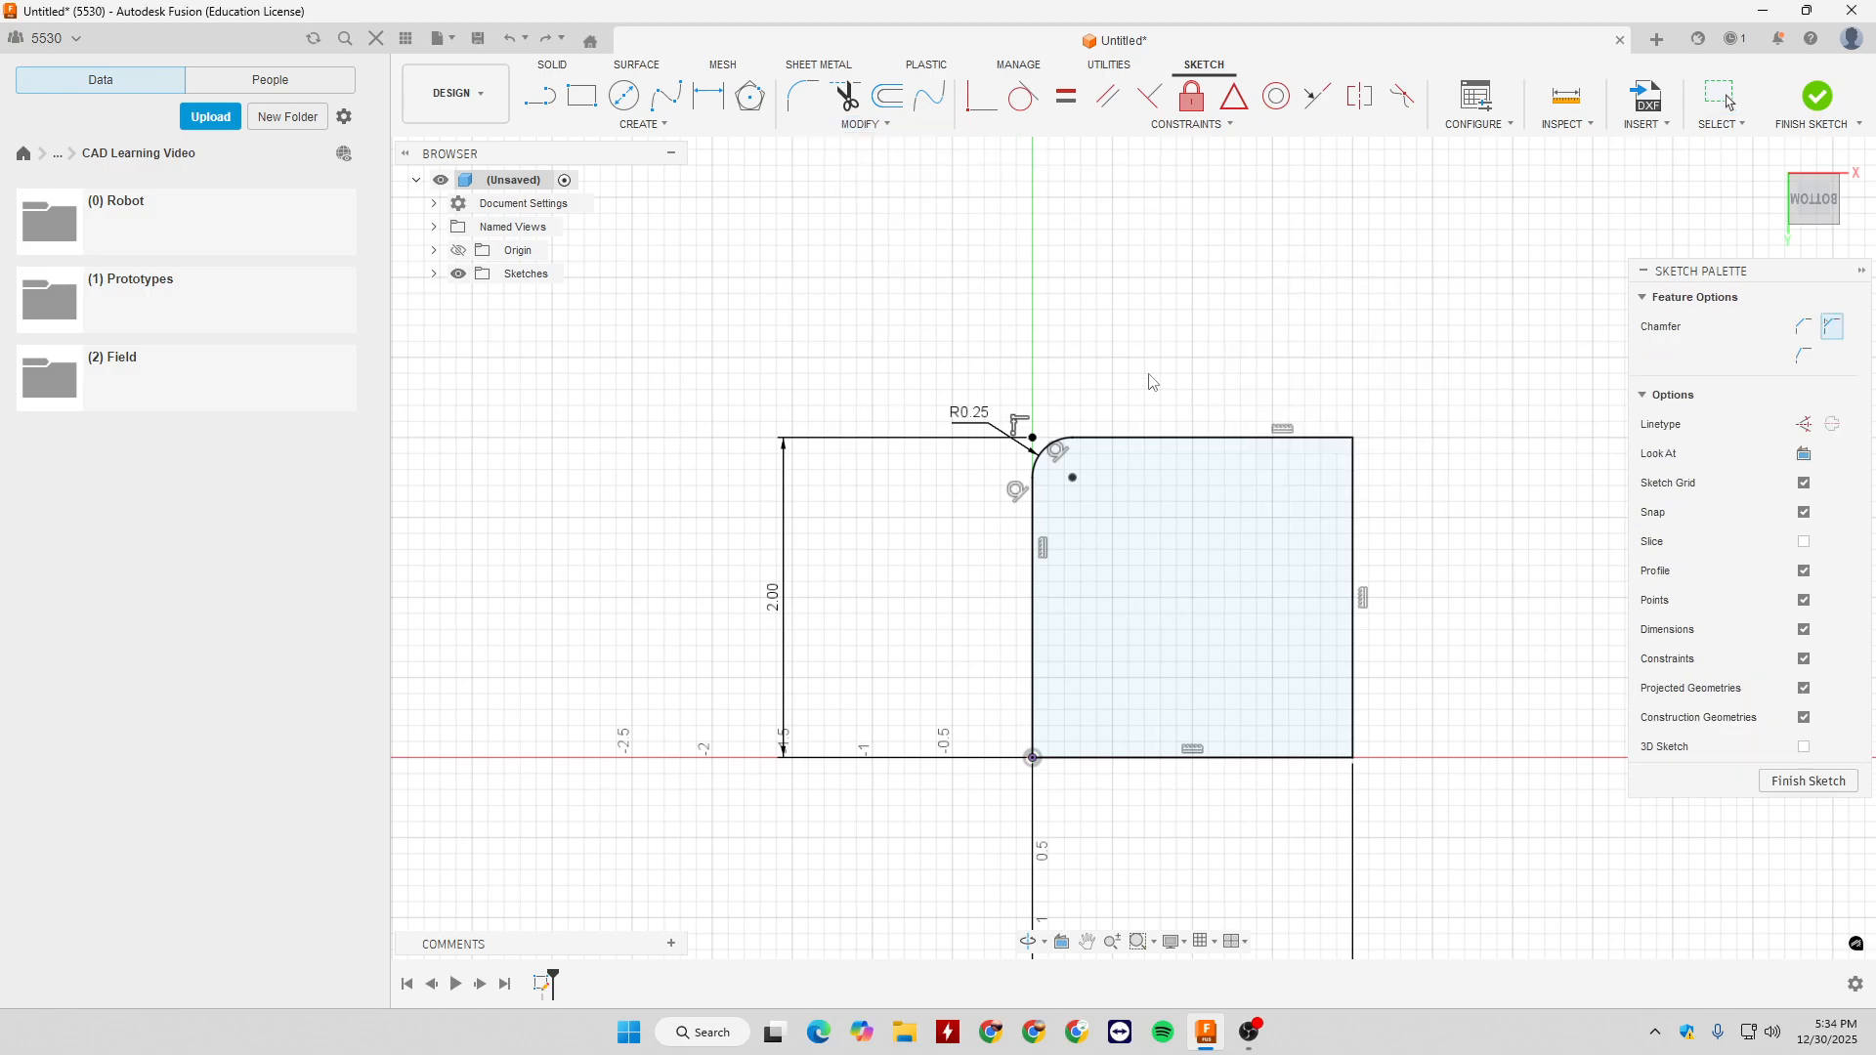
{"action": "left_click", "coordinate": [1296, 439]}
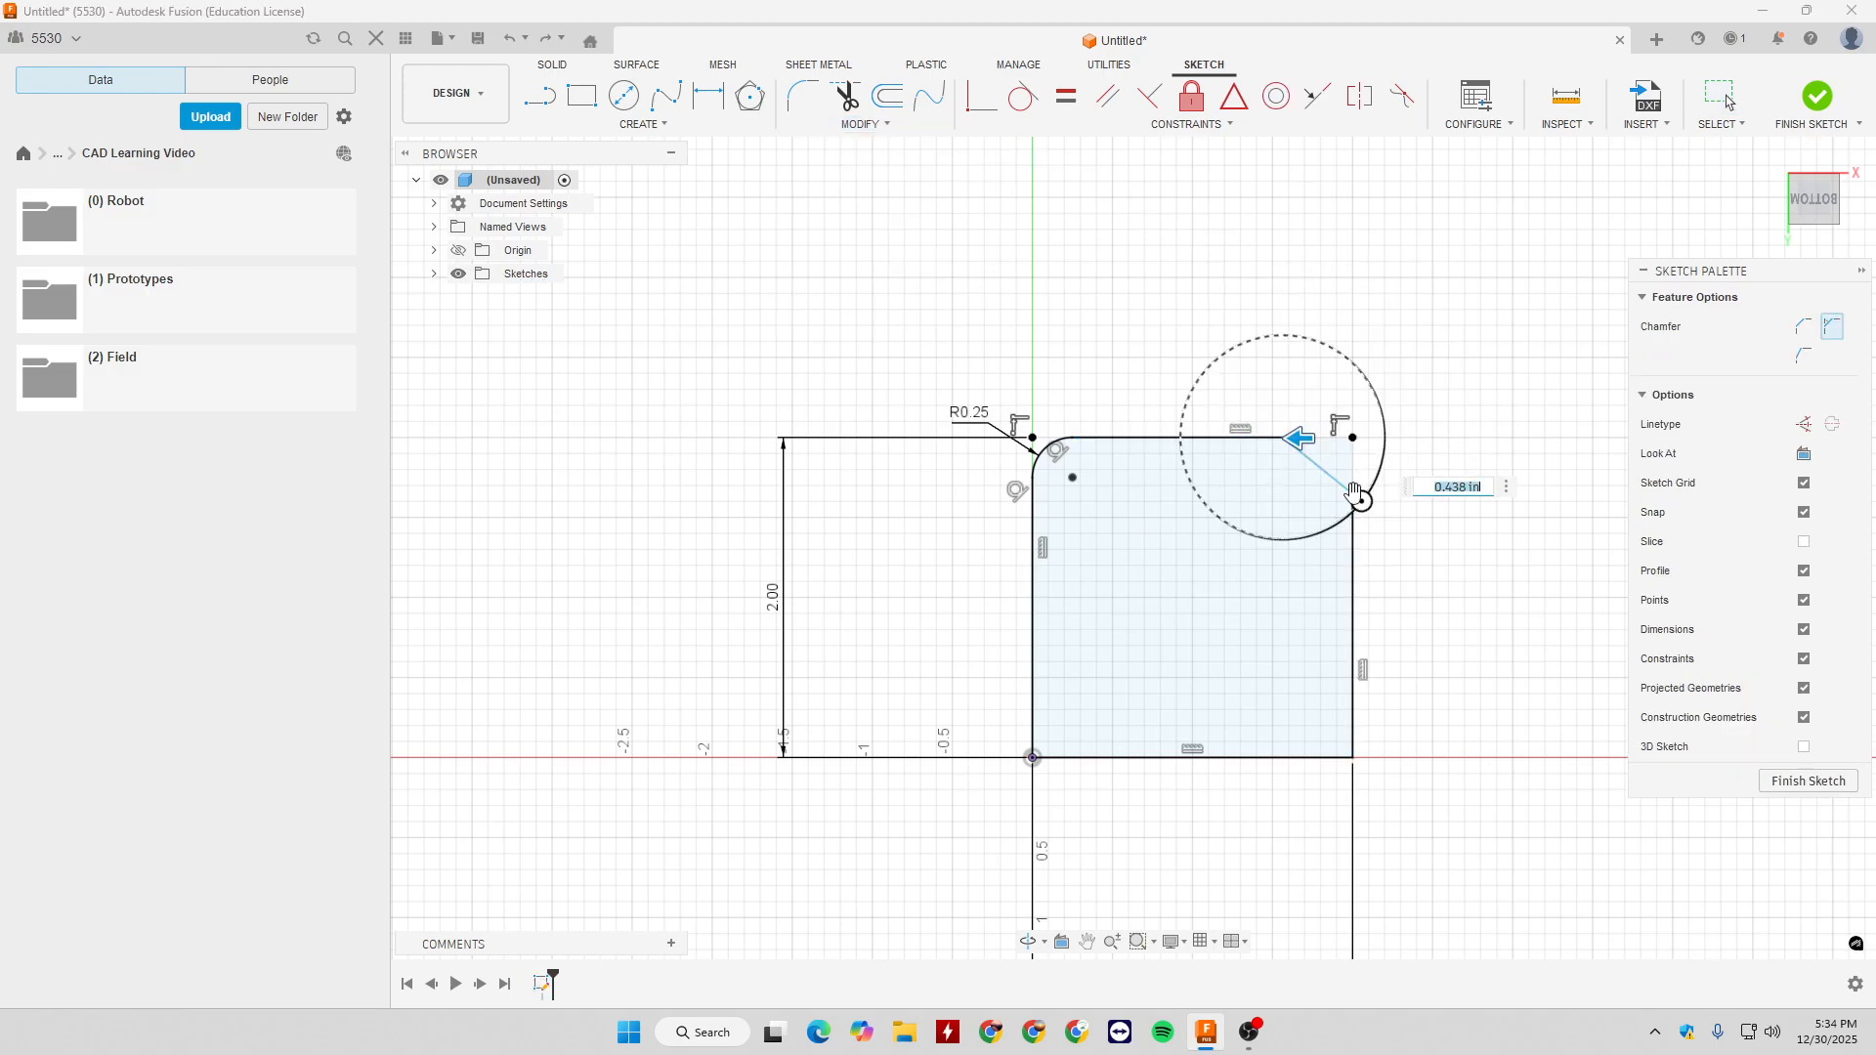
{"action": "left_click_drag", "start_coordinate": [1296, 439], "coordinate": [1233, 434]}
{"action": "left_click_drag", "start_coordinate": [1286, 500], "coordinate": [1262, 509]}
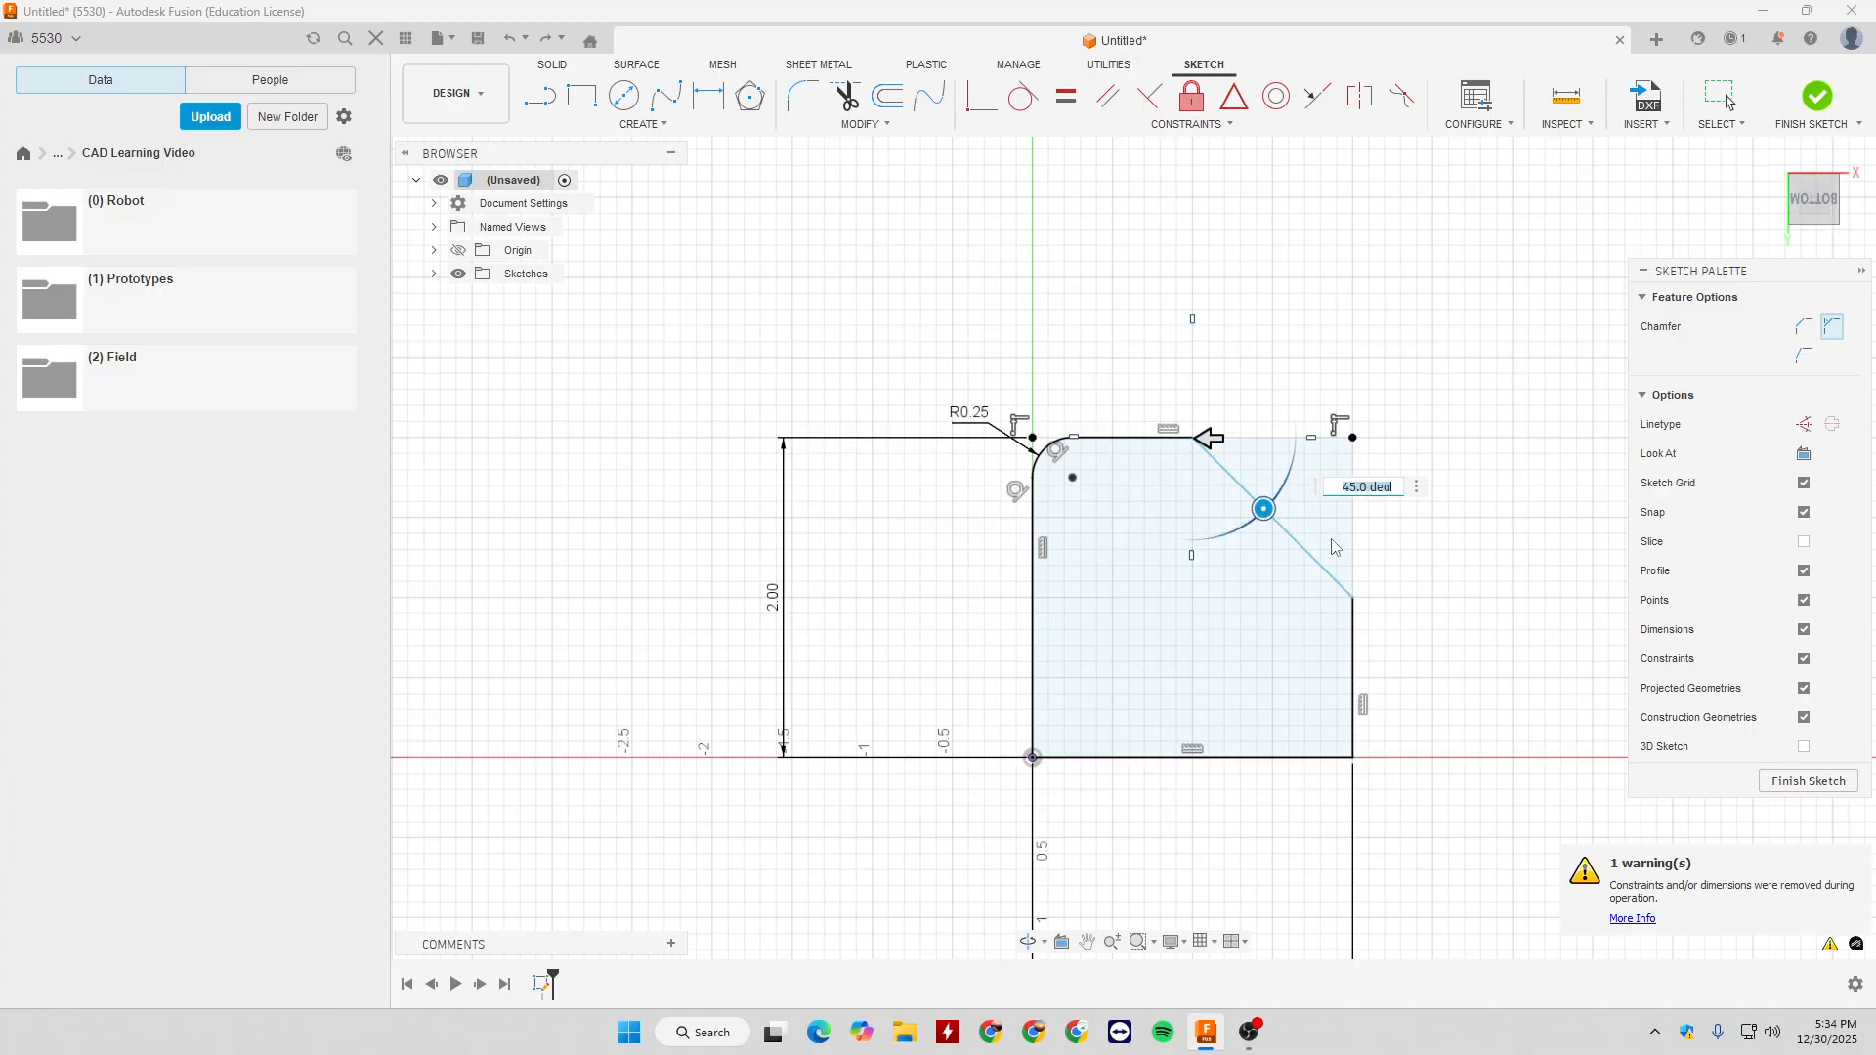
{"action": "left_click_drag", "start_coordinate": [1264, 510], "coordinate": [1291, 411]}
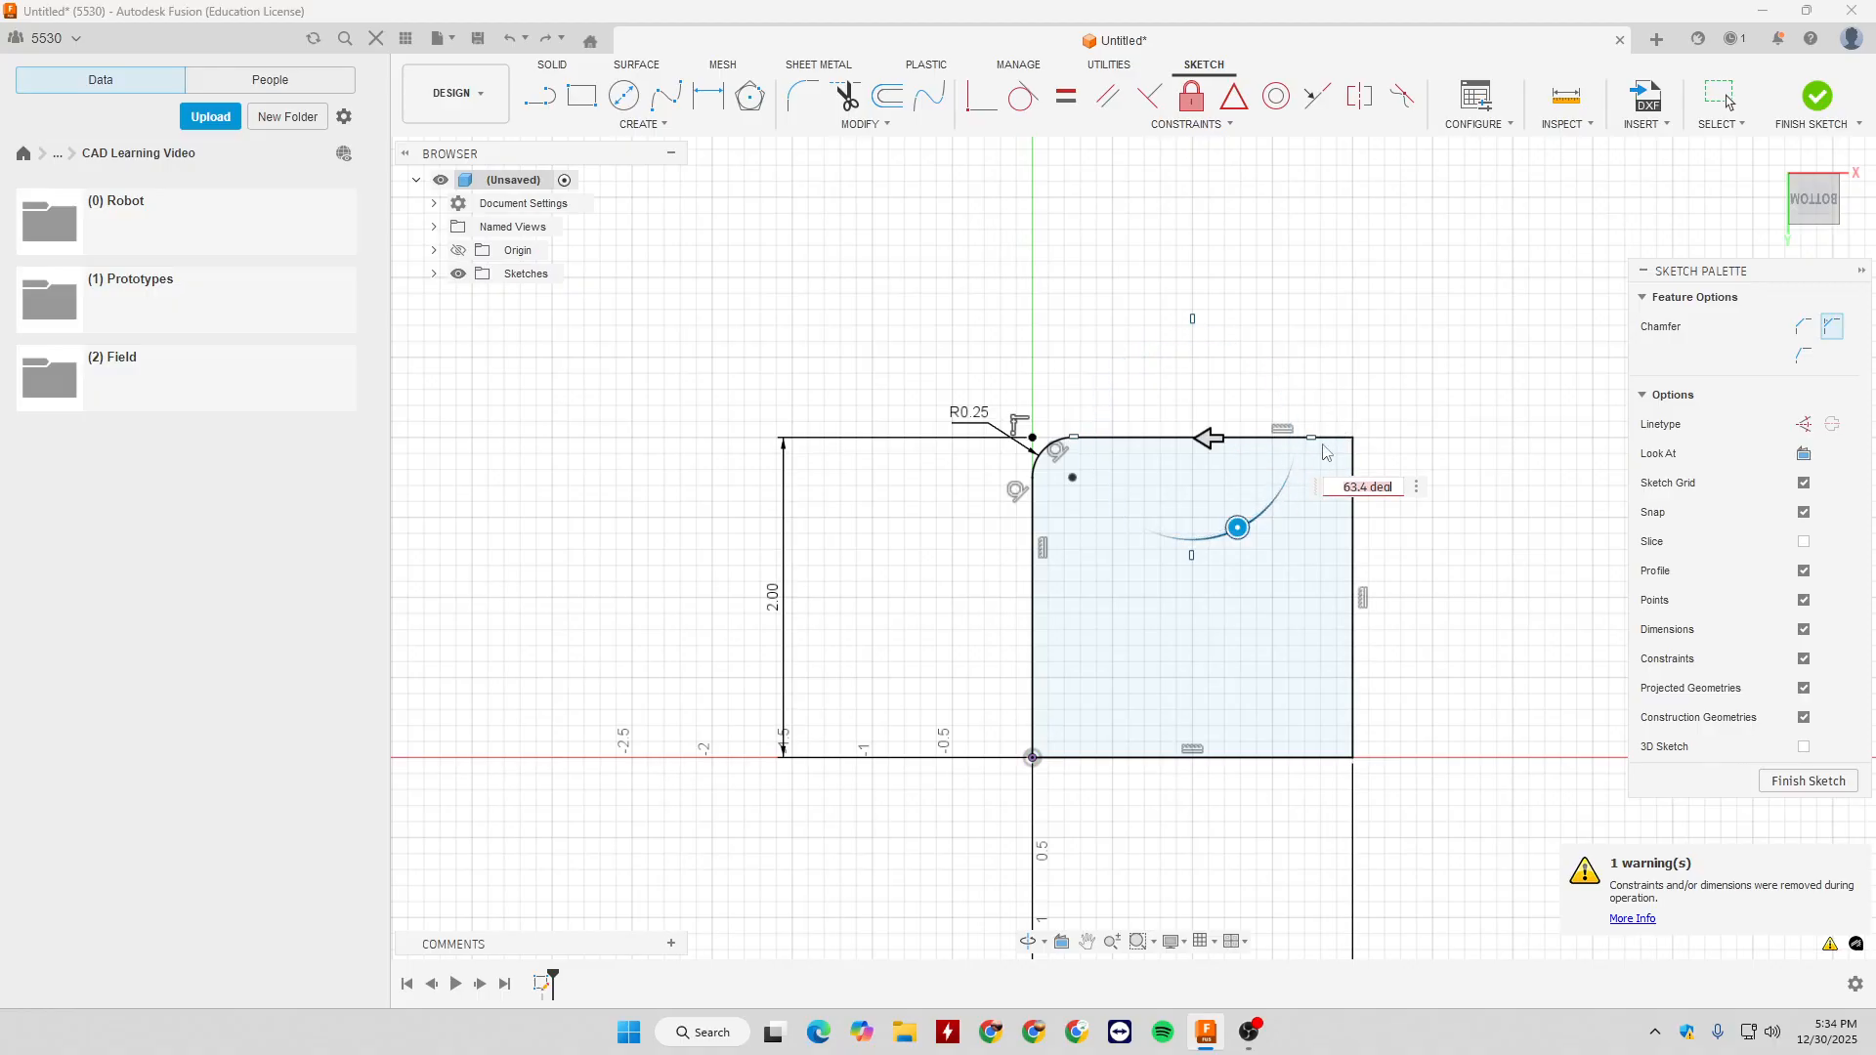
{"action": "left_click_drag", "start_coordinate": [1238, 528], "coordinate": [1268, 563]}
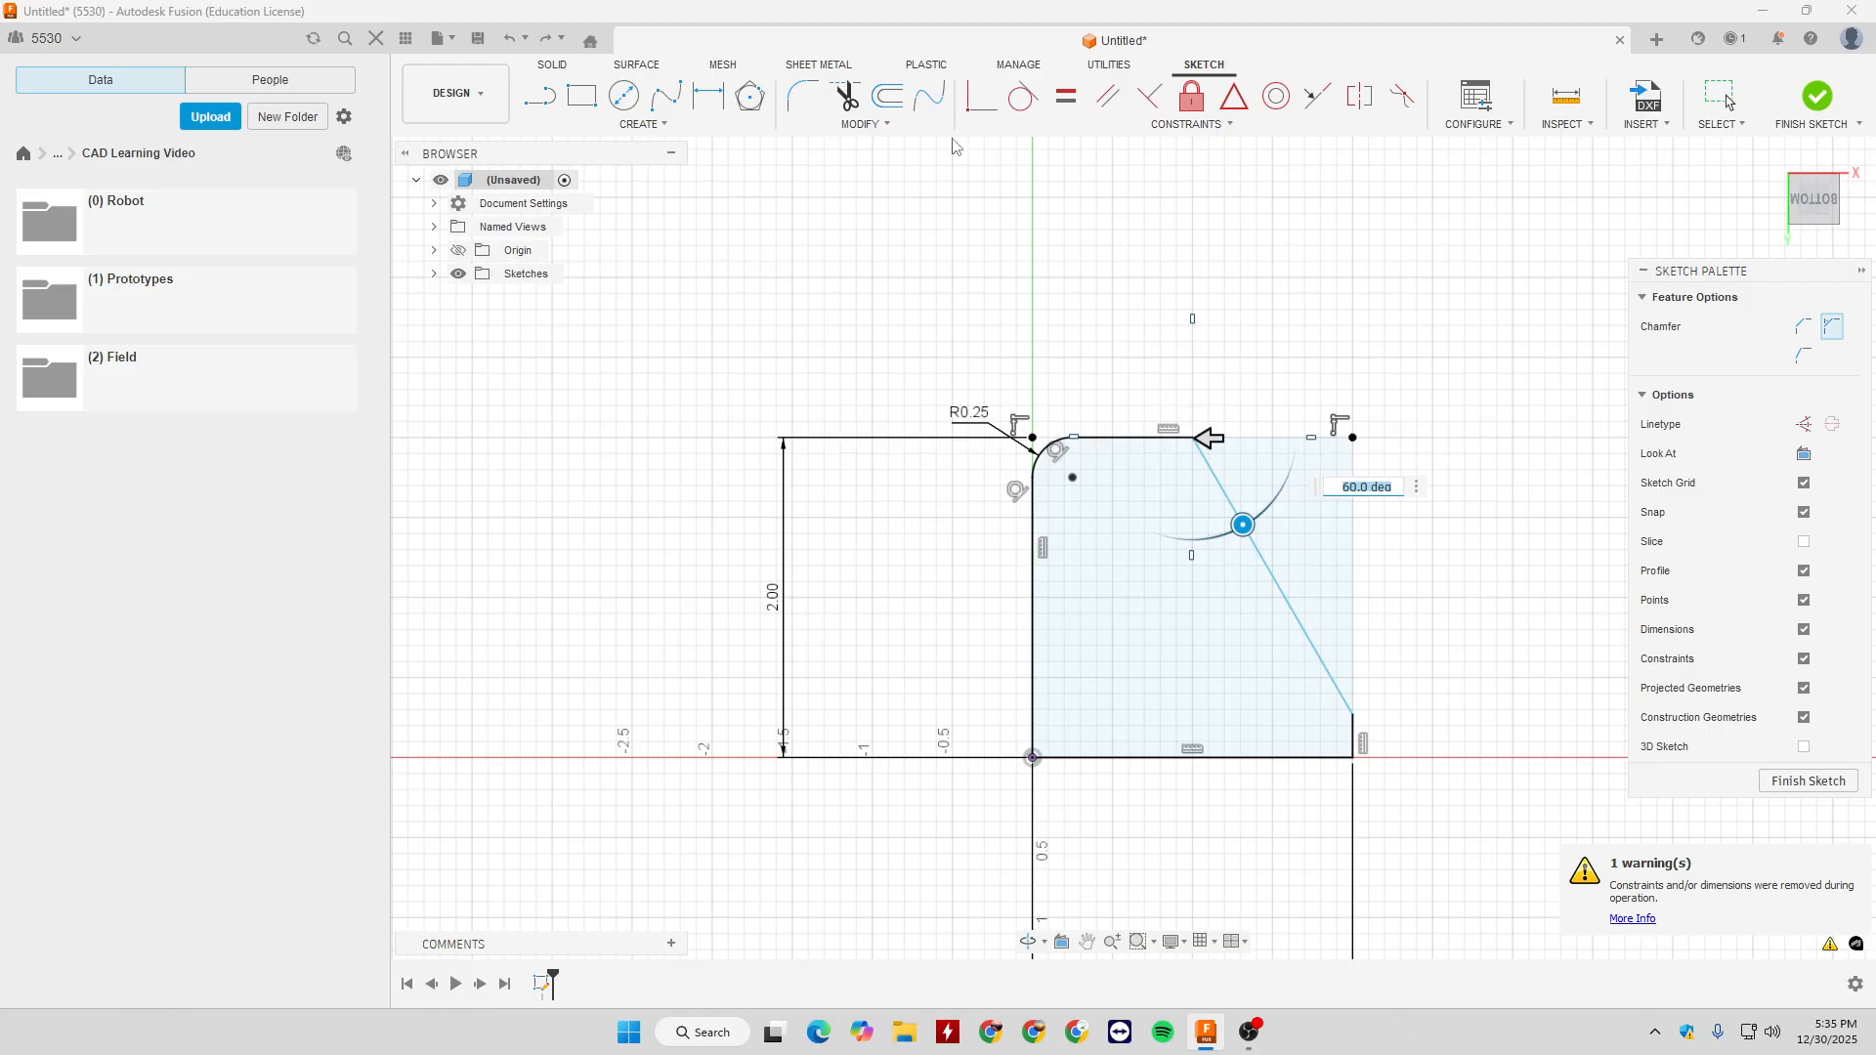
{"action": "key", "text": "Escape"}
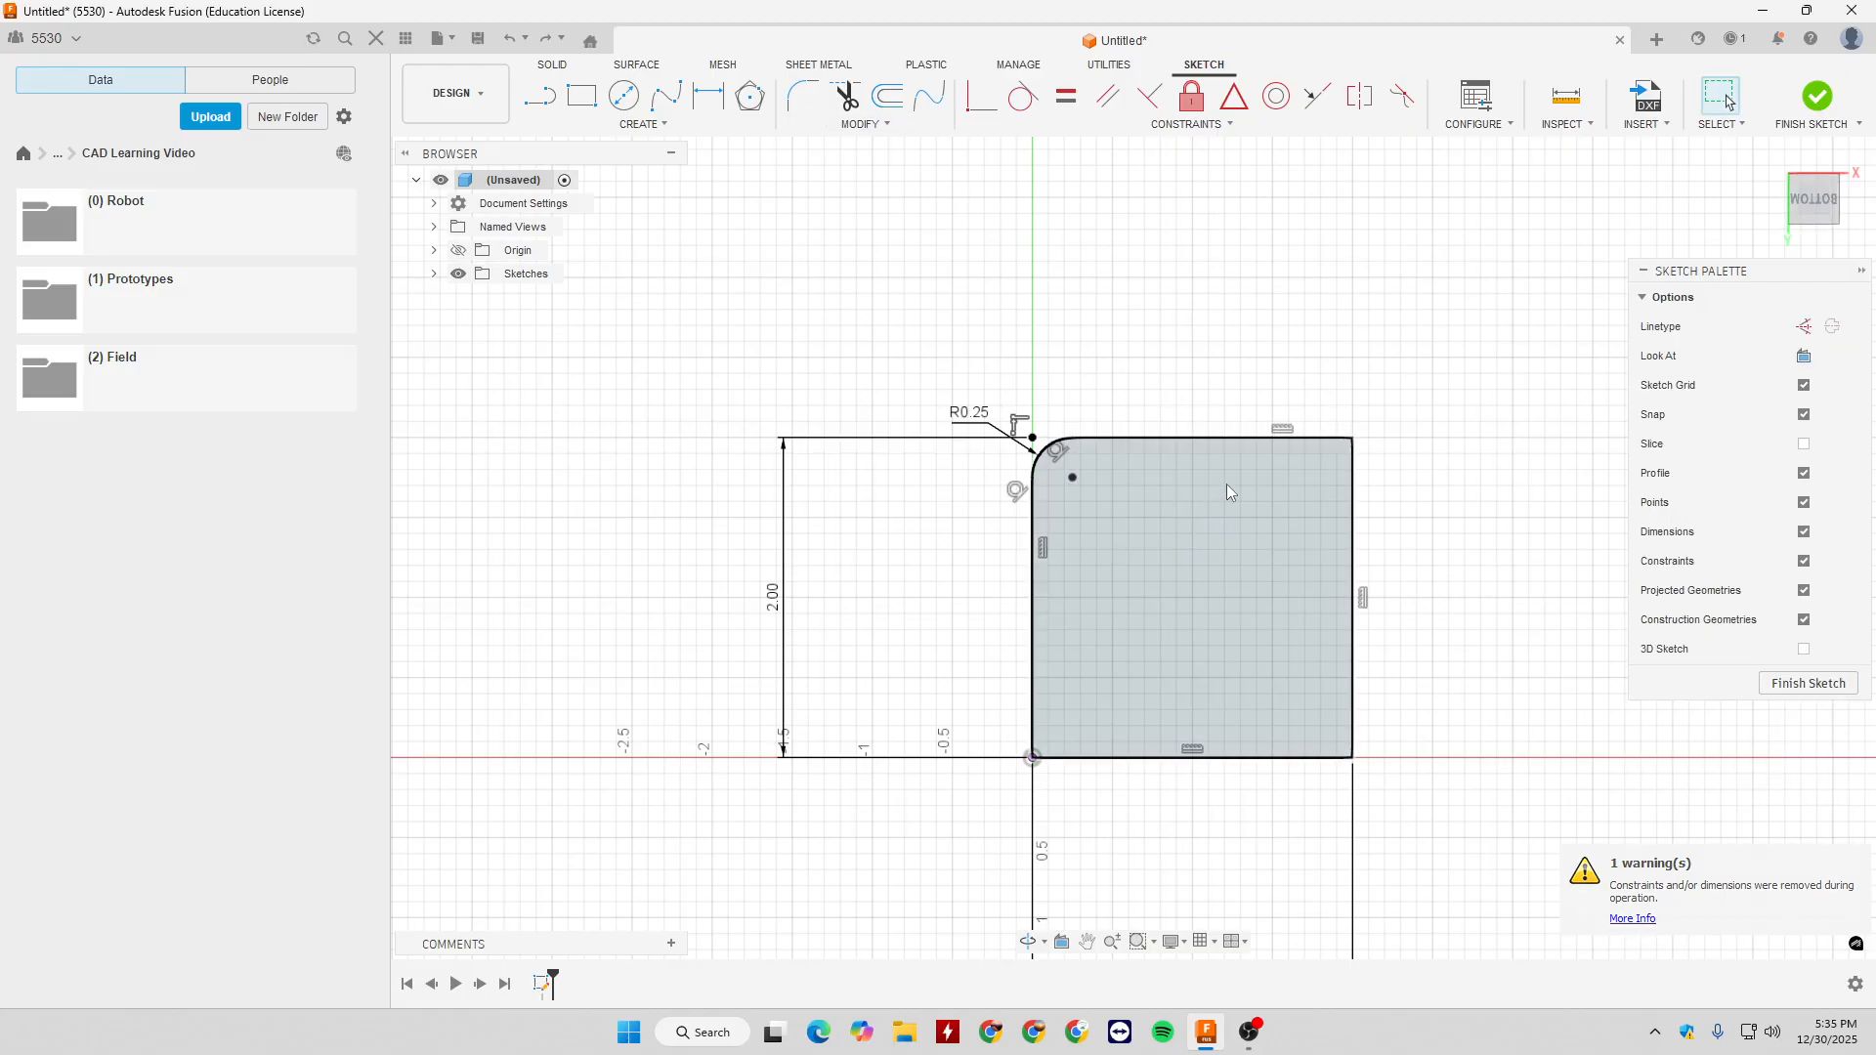
- Try a two distance chamfer on the square's upper-right corner, adjusting both distances, and cancel it
{"action": "left_click", "coordinate": [866, 124]}
{"action": "mouse_move", "coordinate": [909, 164]}
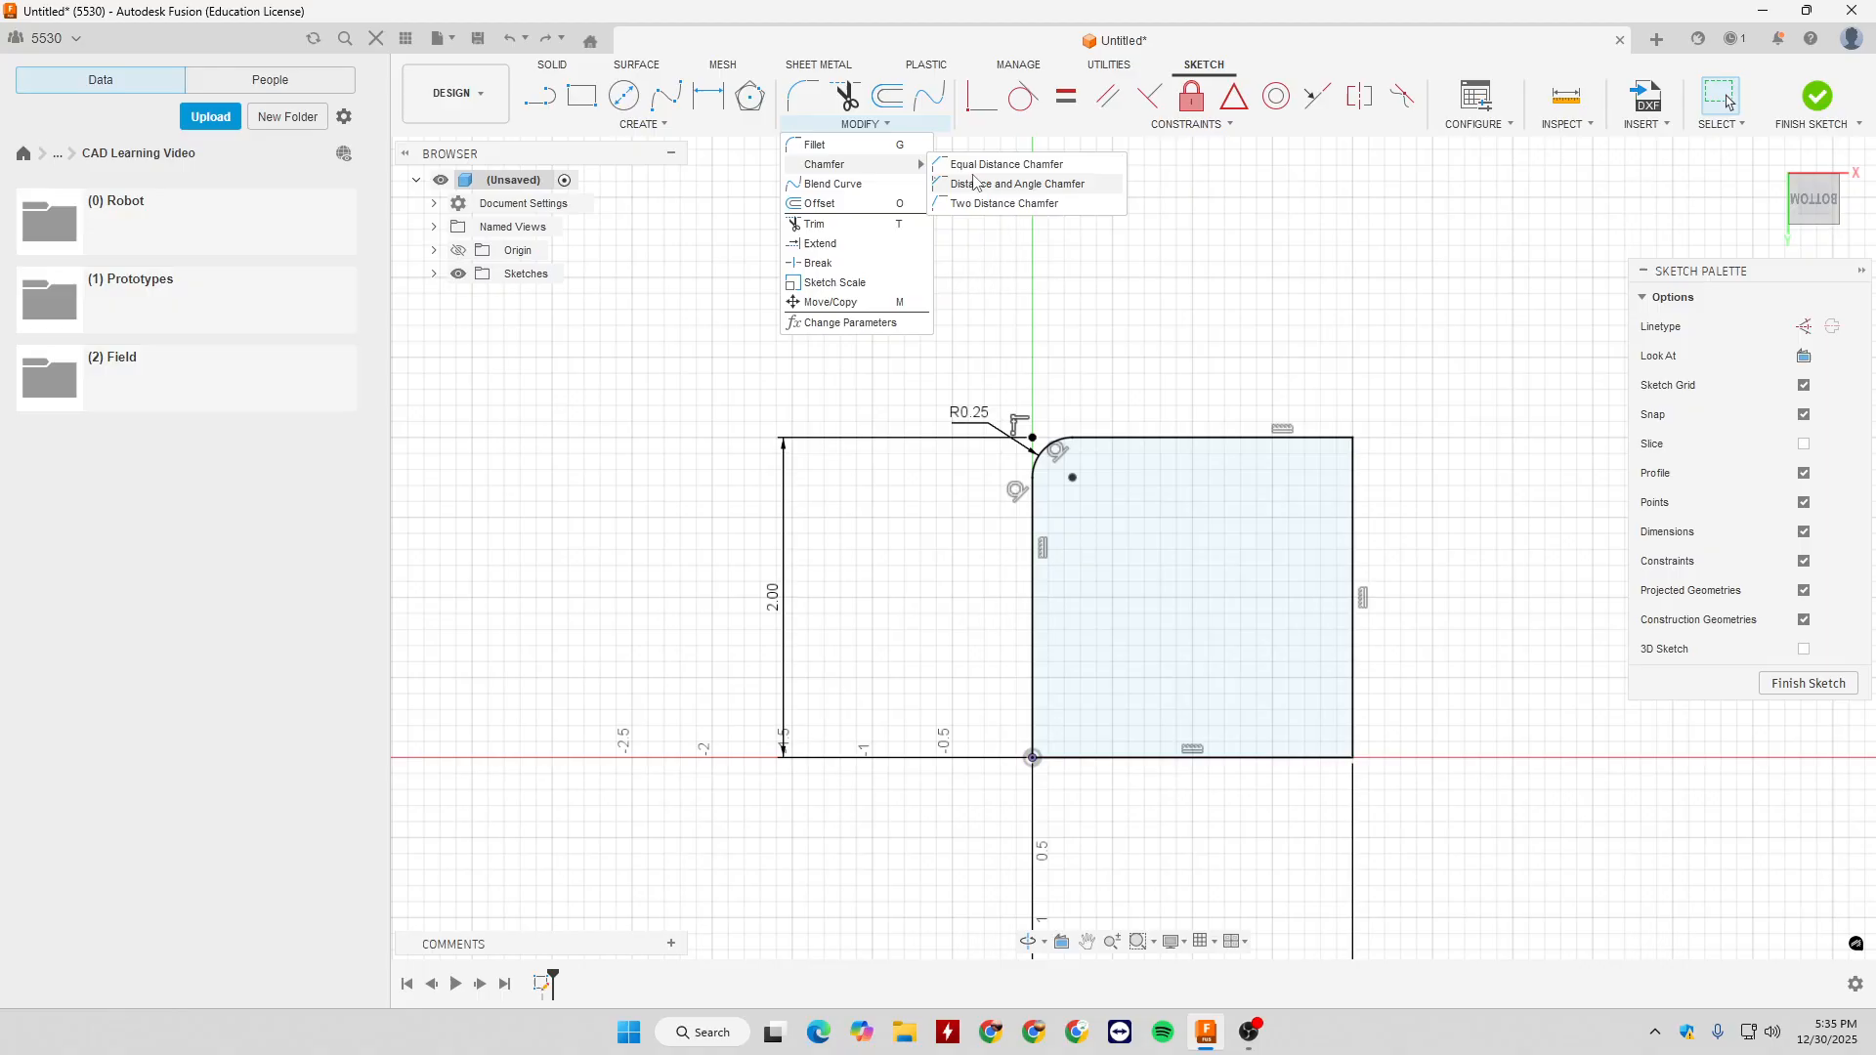
{"action": "left_click", "coordinate": [967, 176]}
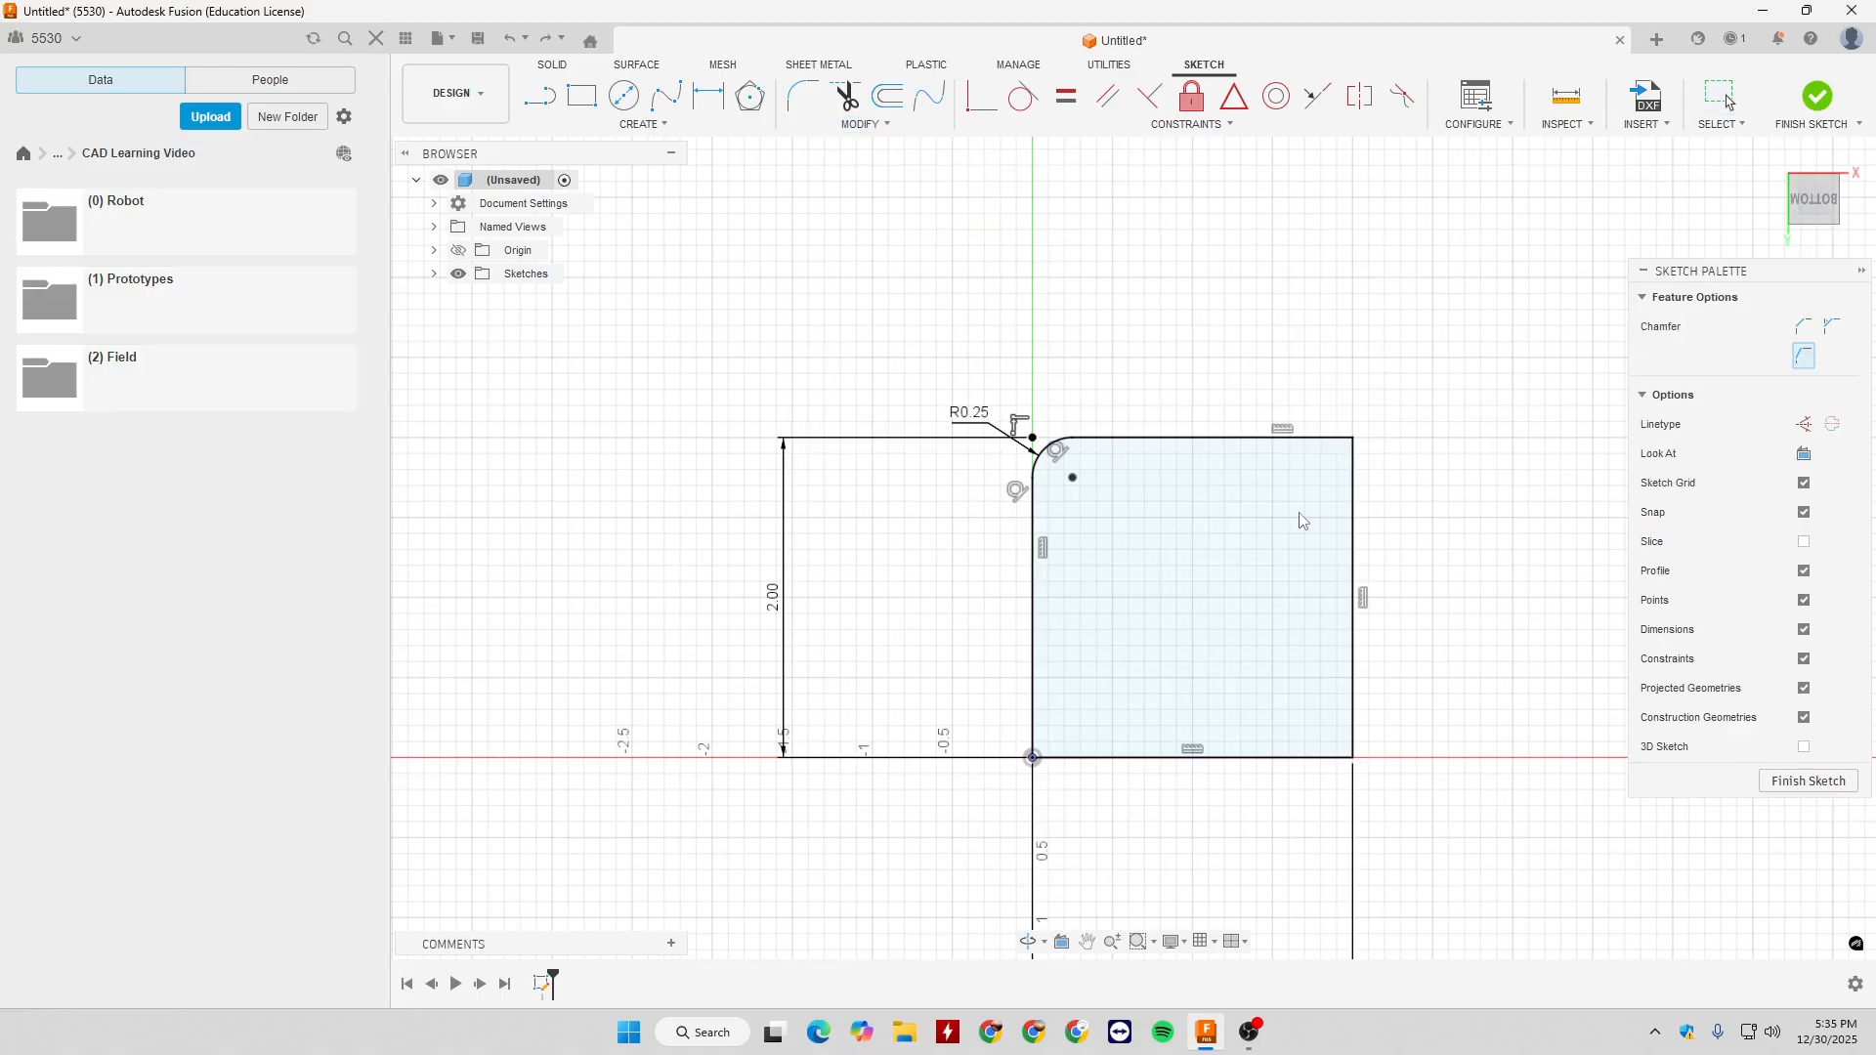
{"action": "left_click", "coordinate": [1352, 438]}
{"action": "left_click_drag", "start_coordinate": [1354, 499], "coordinate": [1359, 563]}
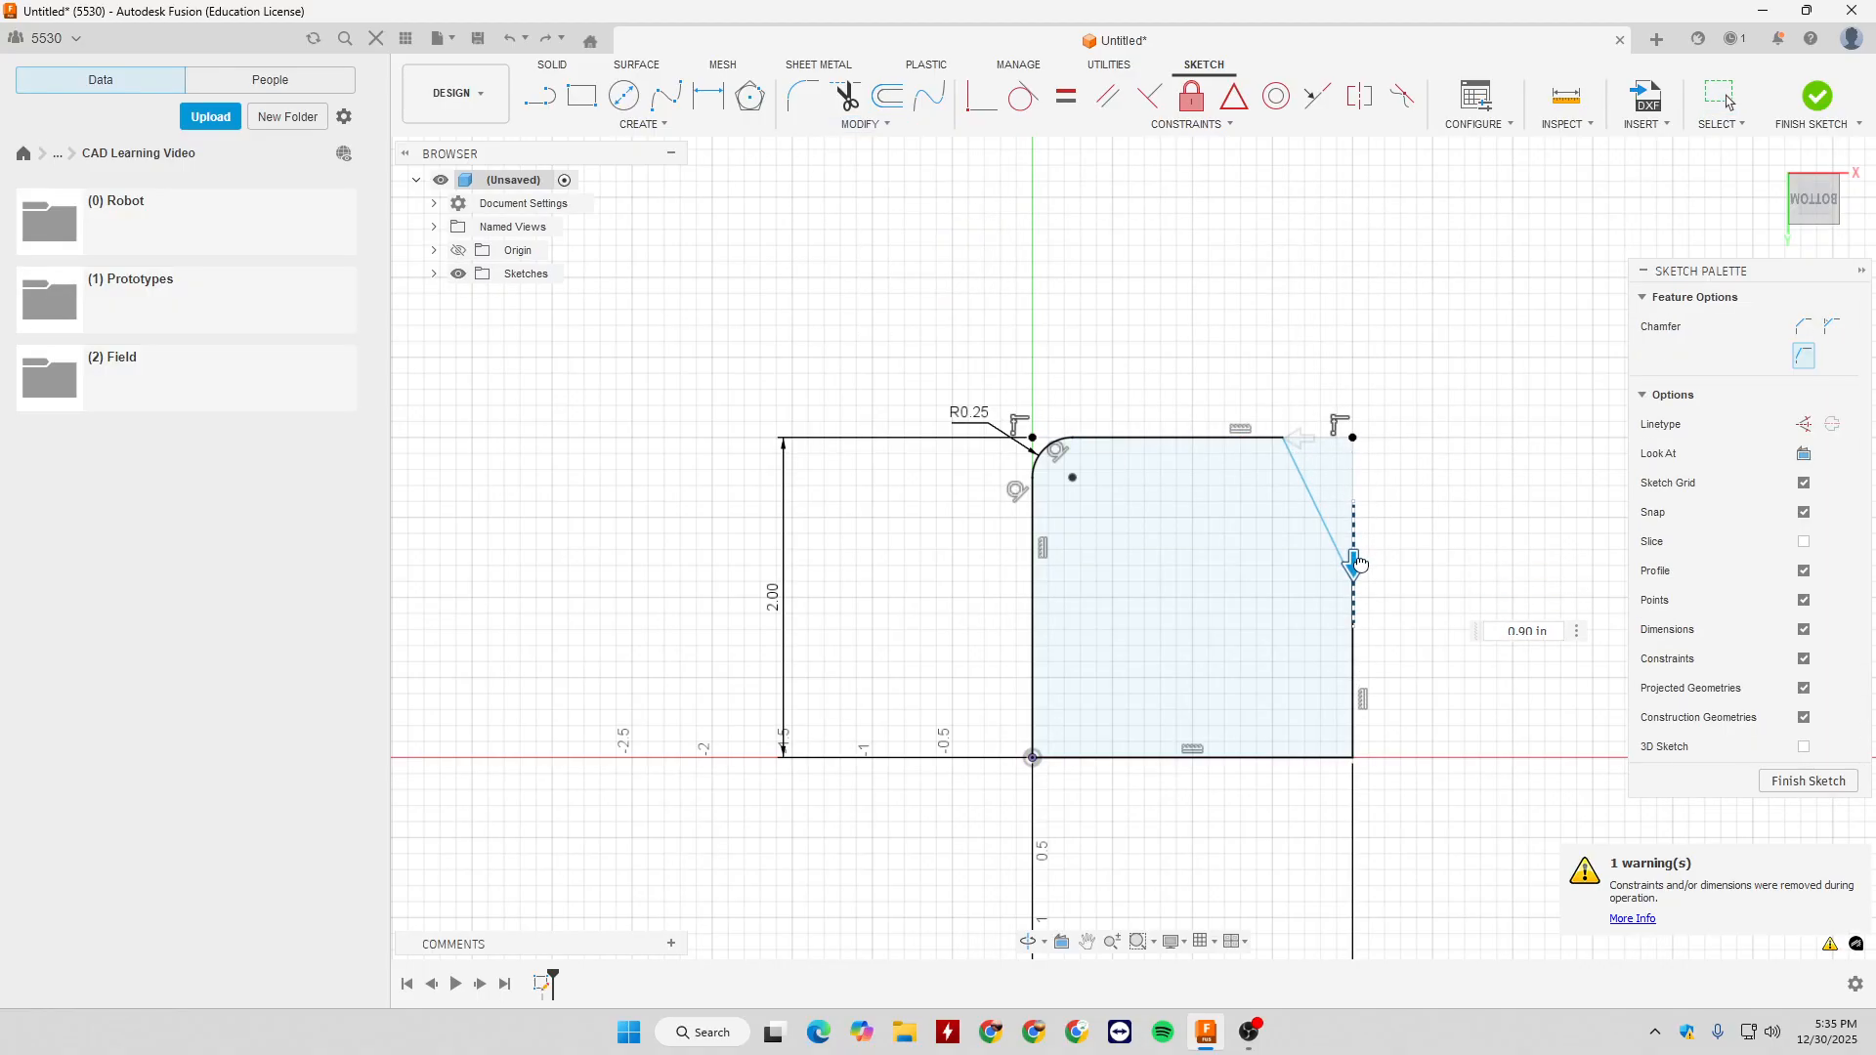
{"action": "left_click_drag", "start_coordinate": [1299, 438], "coordinate": [1272, 438]}
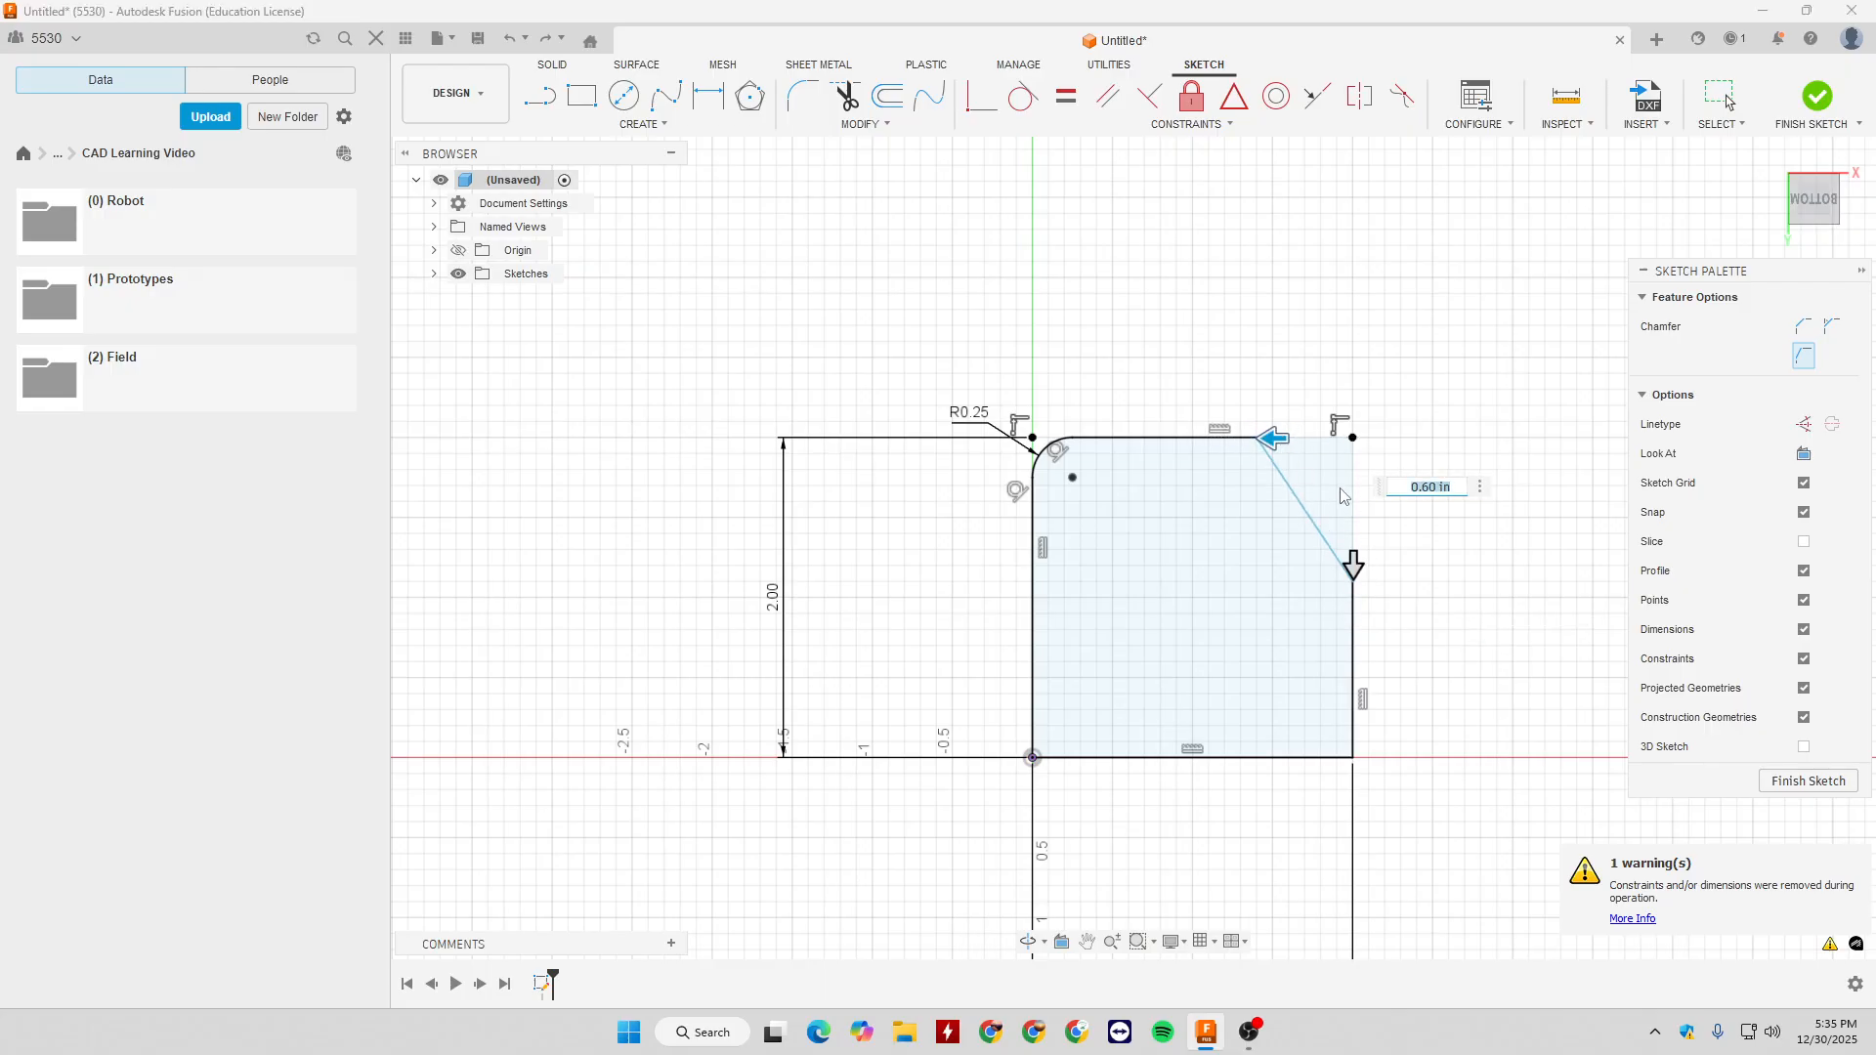
{"action": "left_click_drag", "start_coordinate": [1353, 566], "coordinate": [1366, 594]}
{"action": "type", "text": "1"}
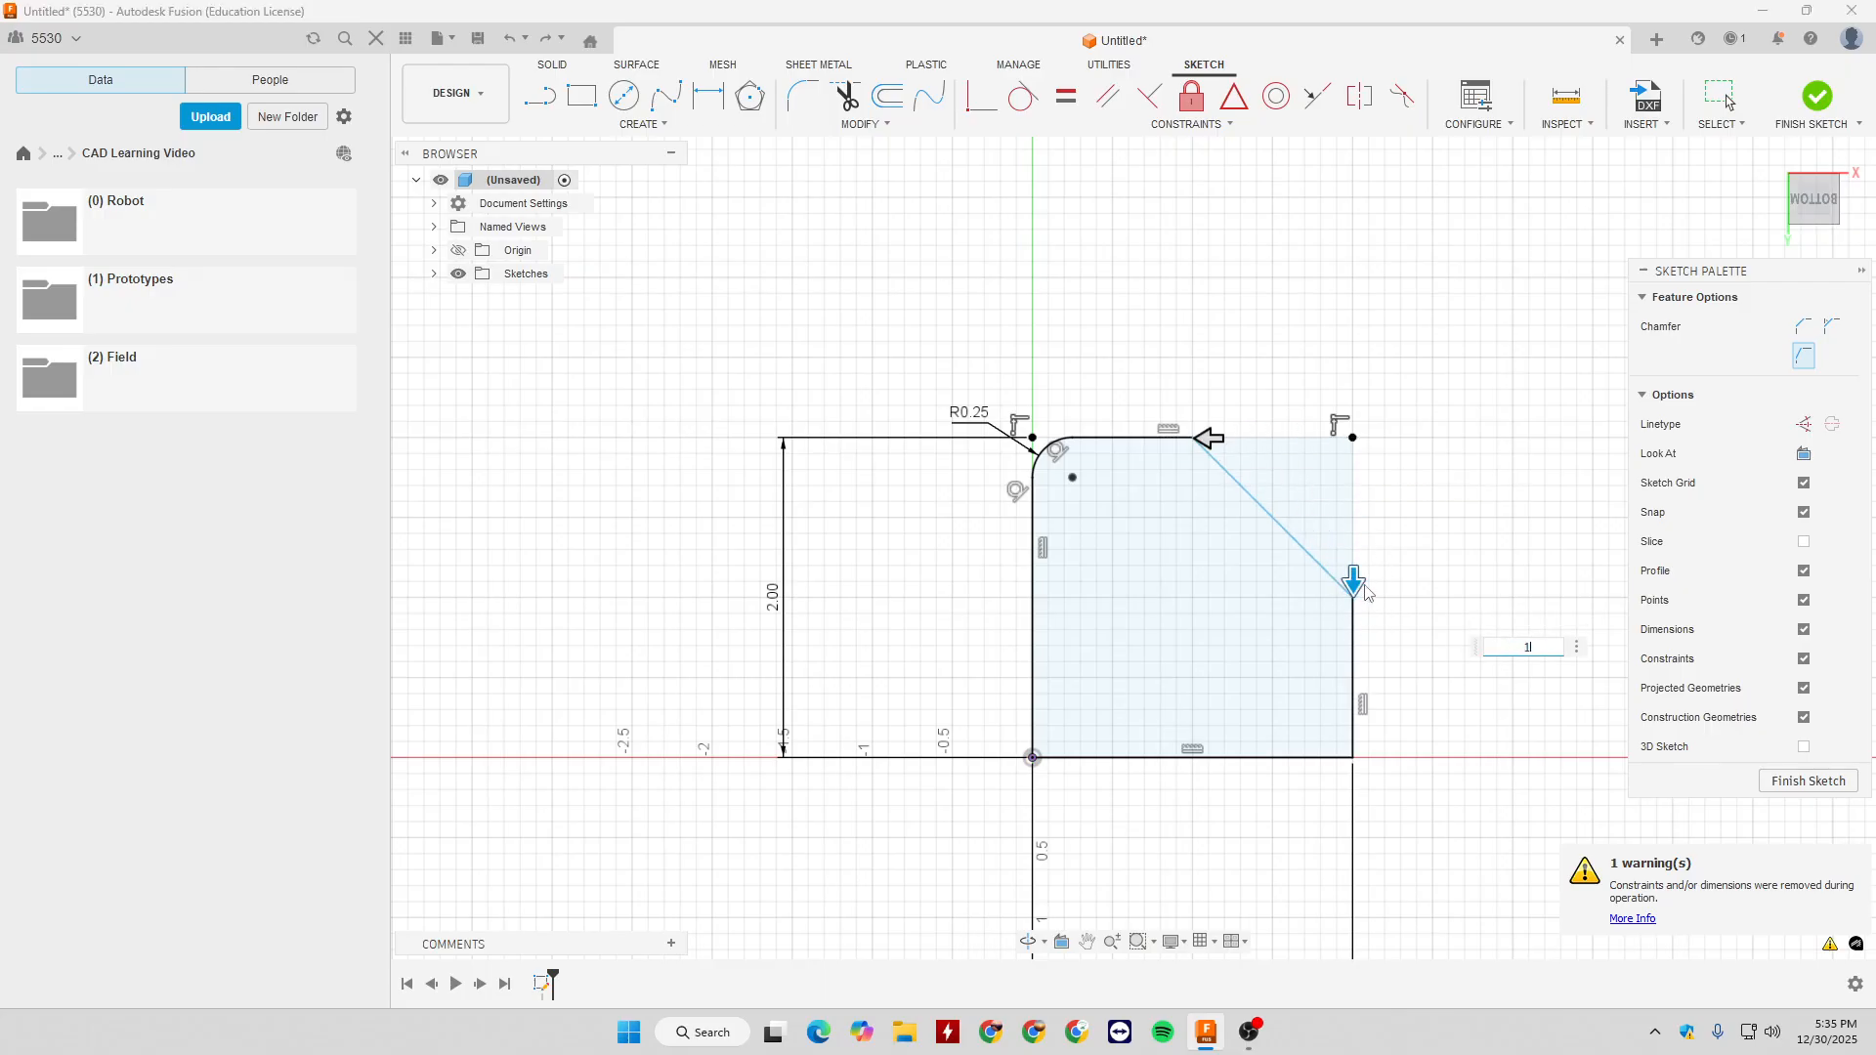
{"action": "left_click_drag", "start_coordinate": [1354, 583], "coordinate": [1356, 521]}
{"action": "left_click_drag", "start_coordinate": [1212, 438], "coordinate": [1260, 438]}
{"action": "key", "text": "Escape"}
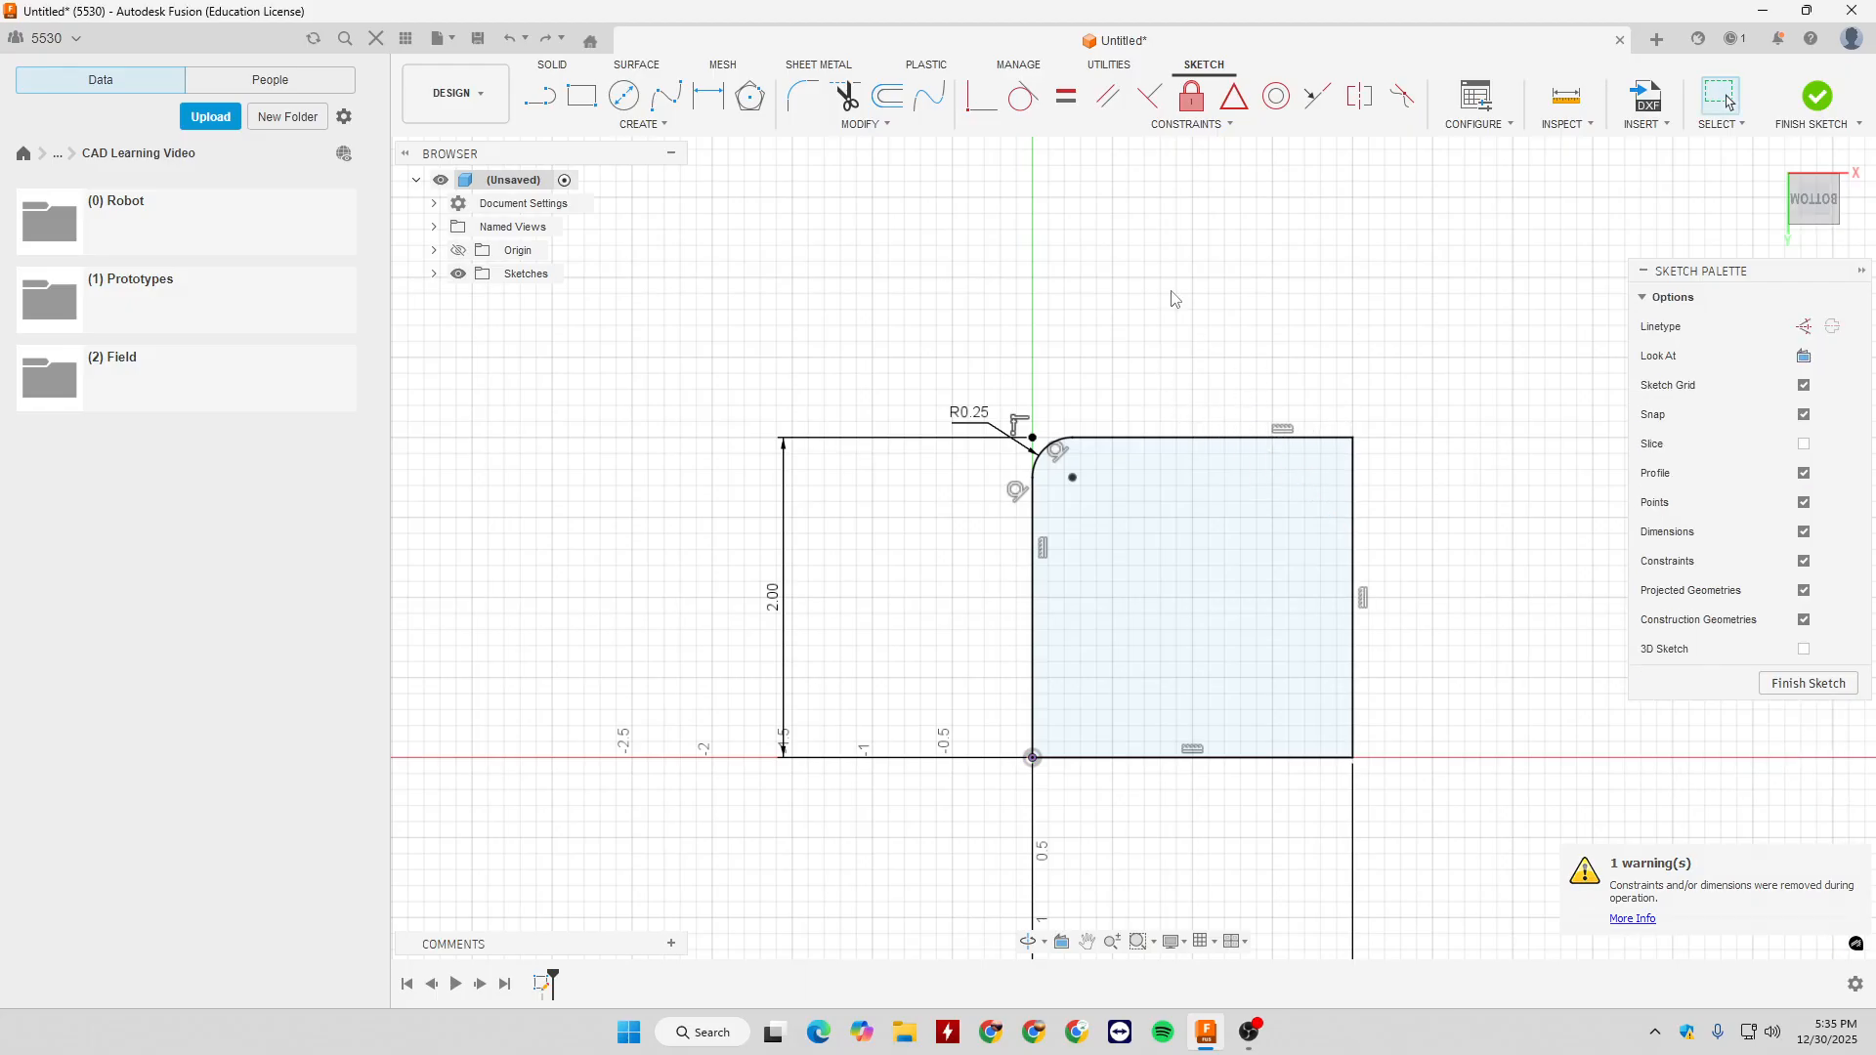
- Try to offset the square's chained outline outward by about 0.35 in, and cancel the offset
{"action": "left_click", "coordinate": [862, 124]}
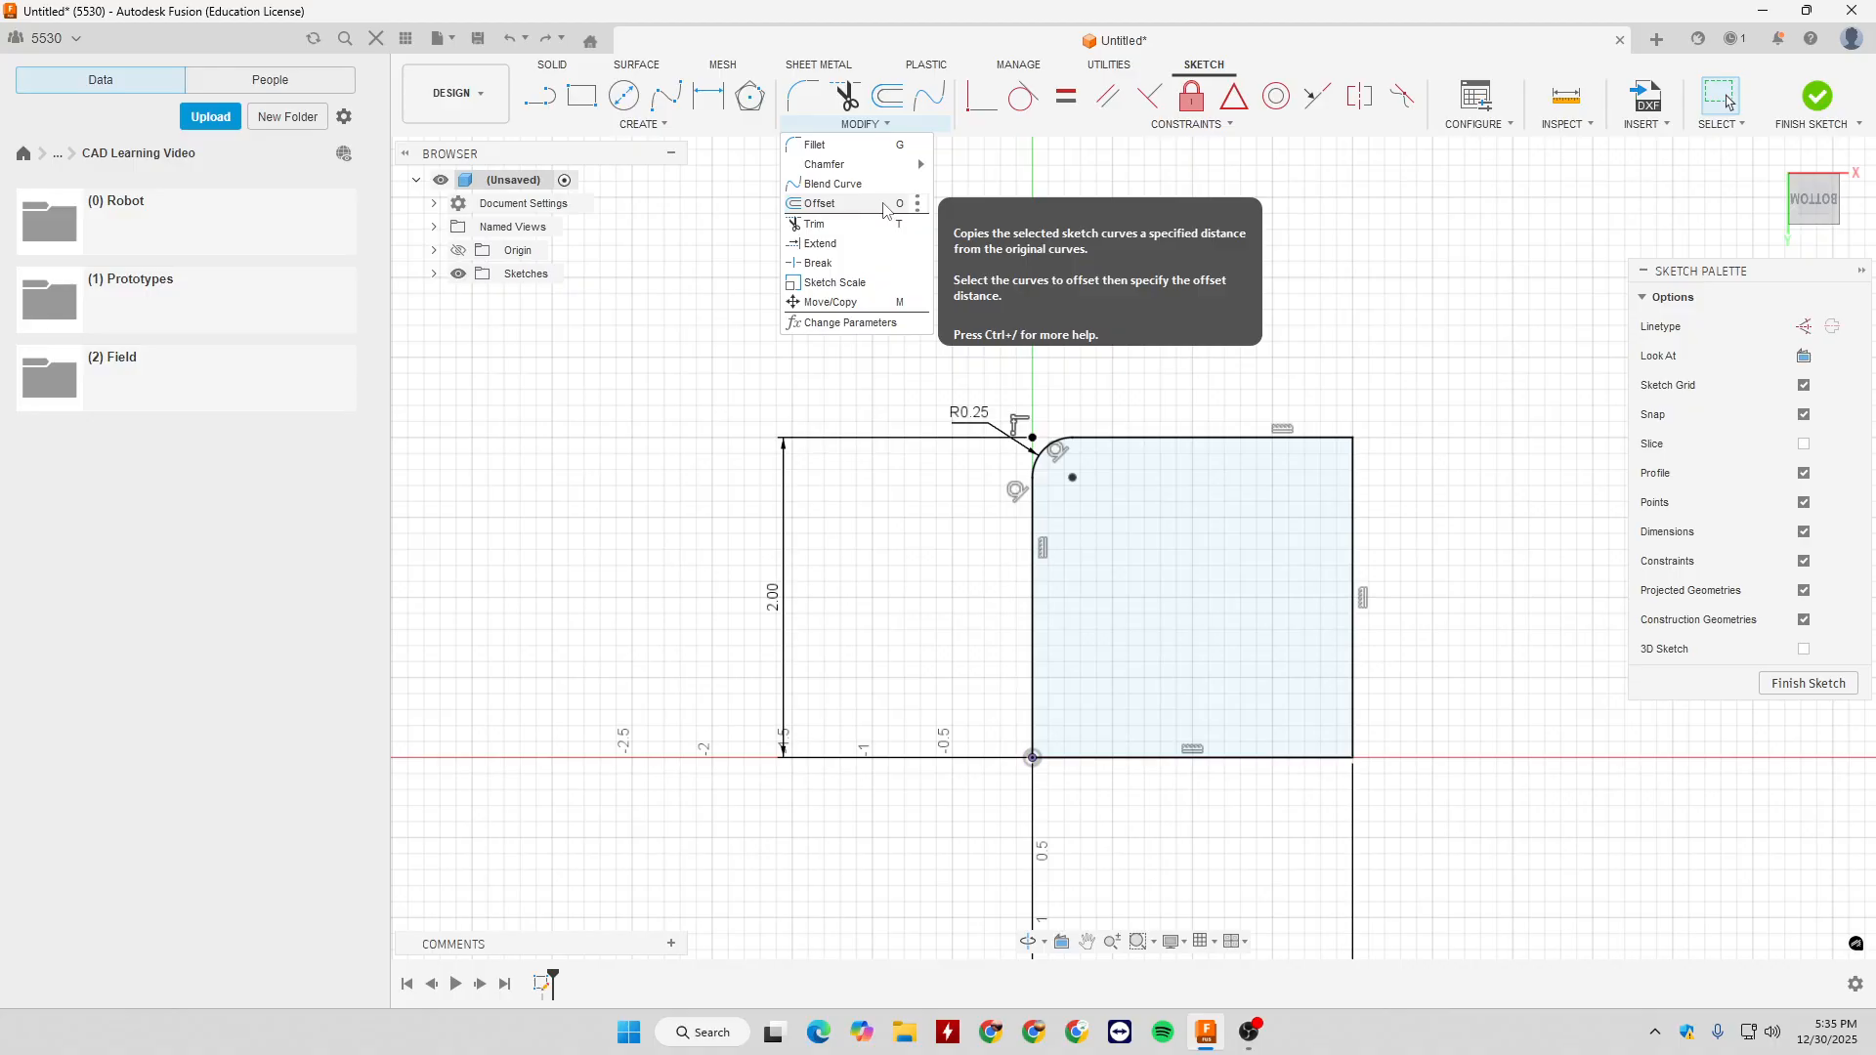
{"action": "left_click", "coordinate": [884, 208]}
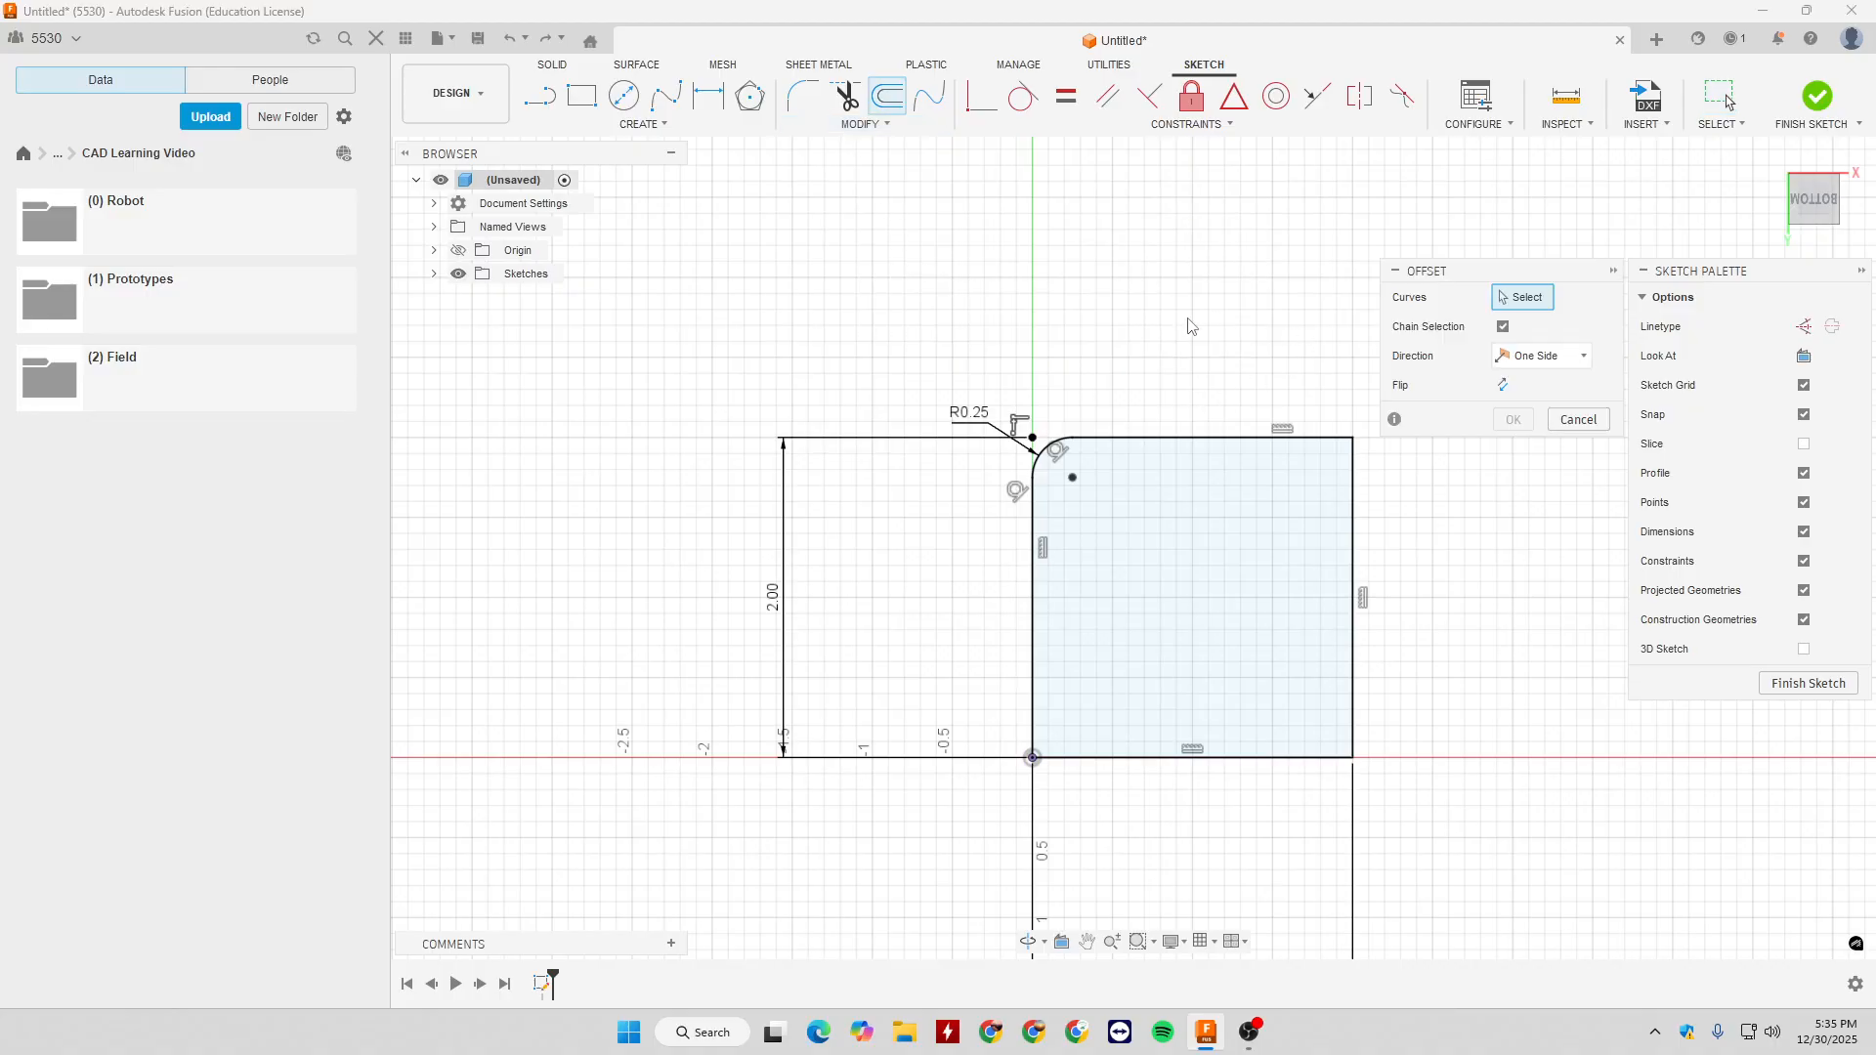
{"action": "left_click", "coordinate": [1172, 440]}
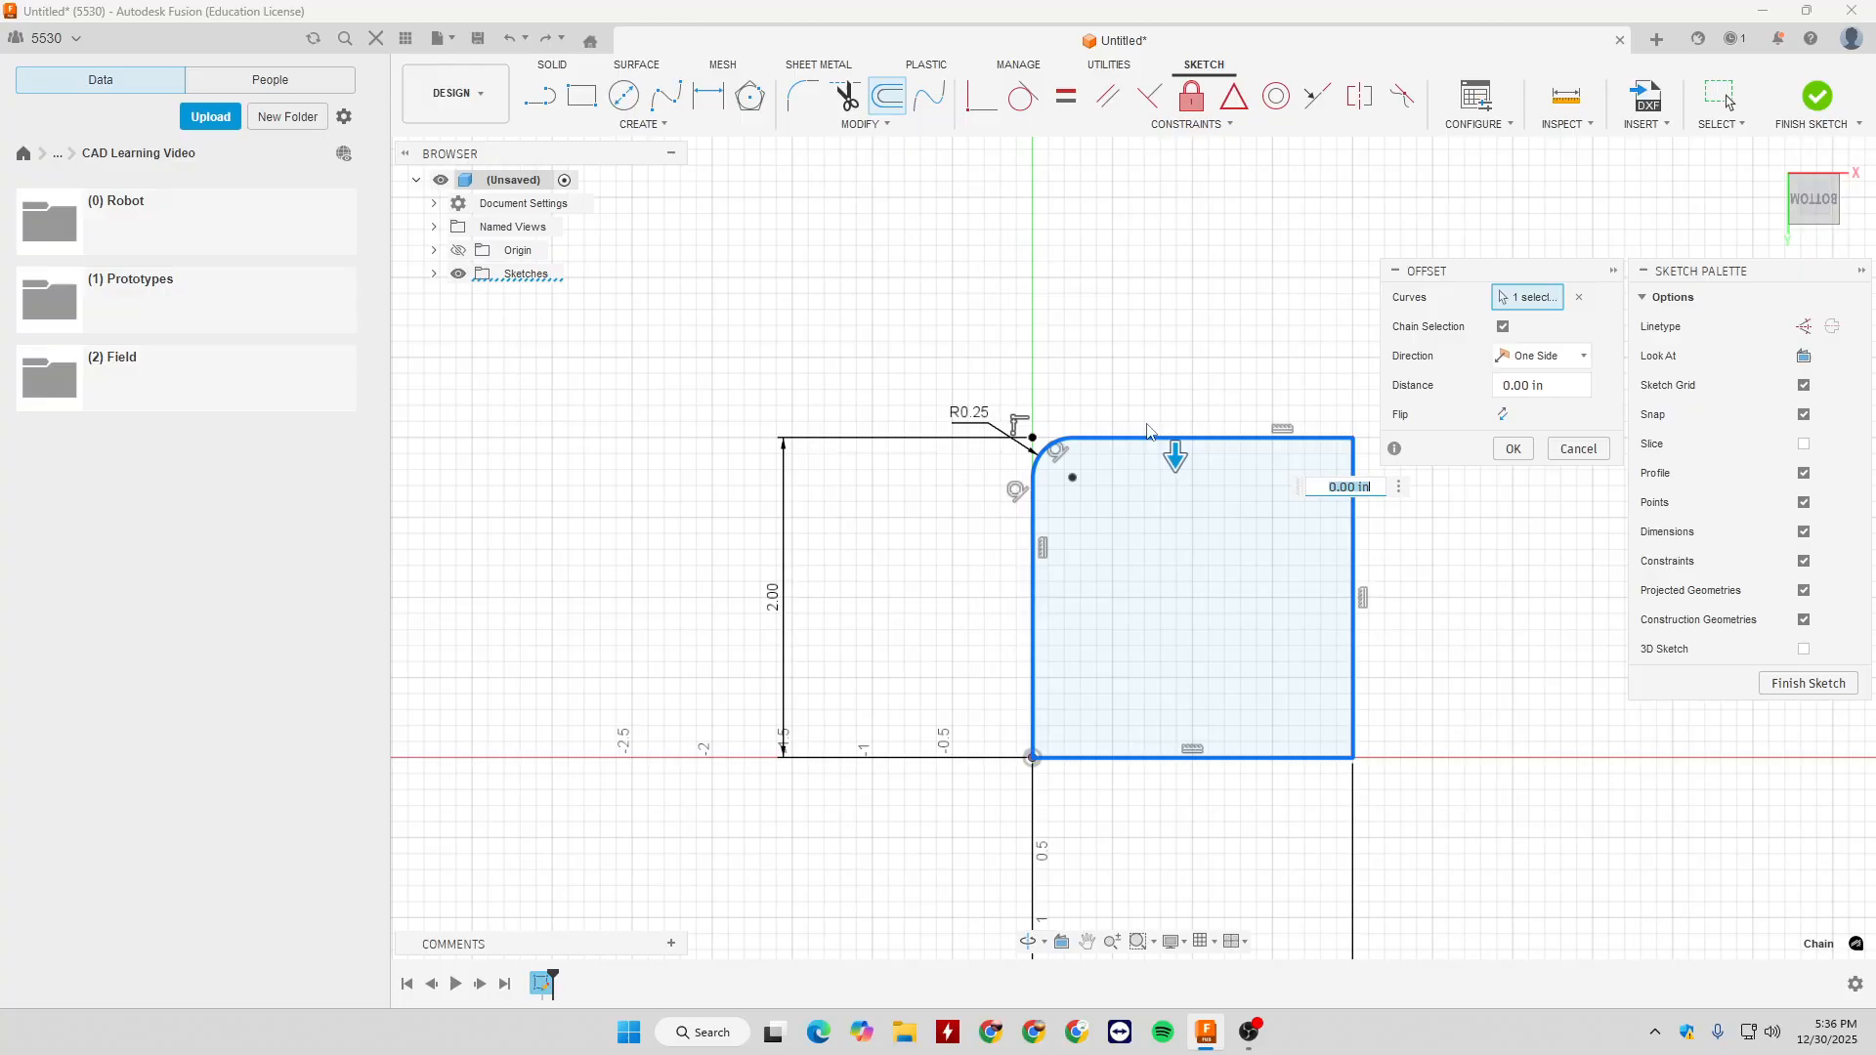
{"action": "left_click_drag", "start_coordinate": [1173, 453], "coordinate": [1163, 398]}
{"action": "middle_click_drag", "start_coordinate": [1236, 493], "coordinate": [1139, 428]}
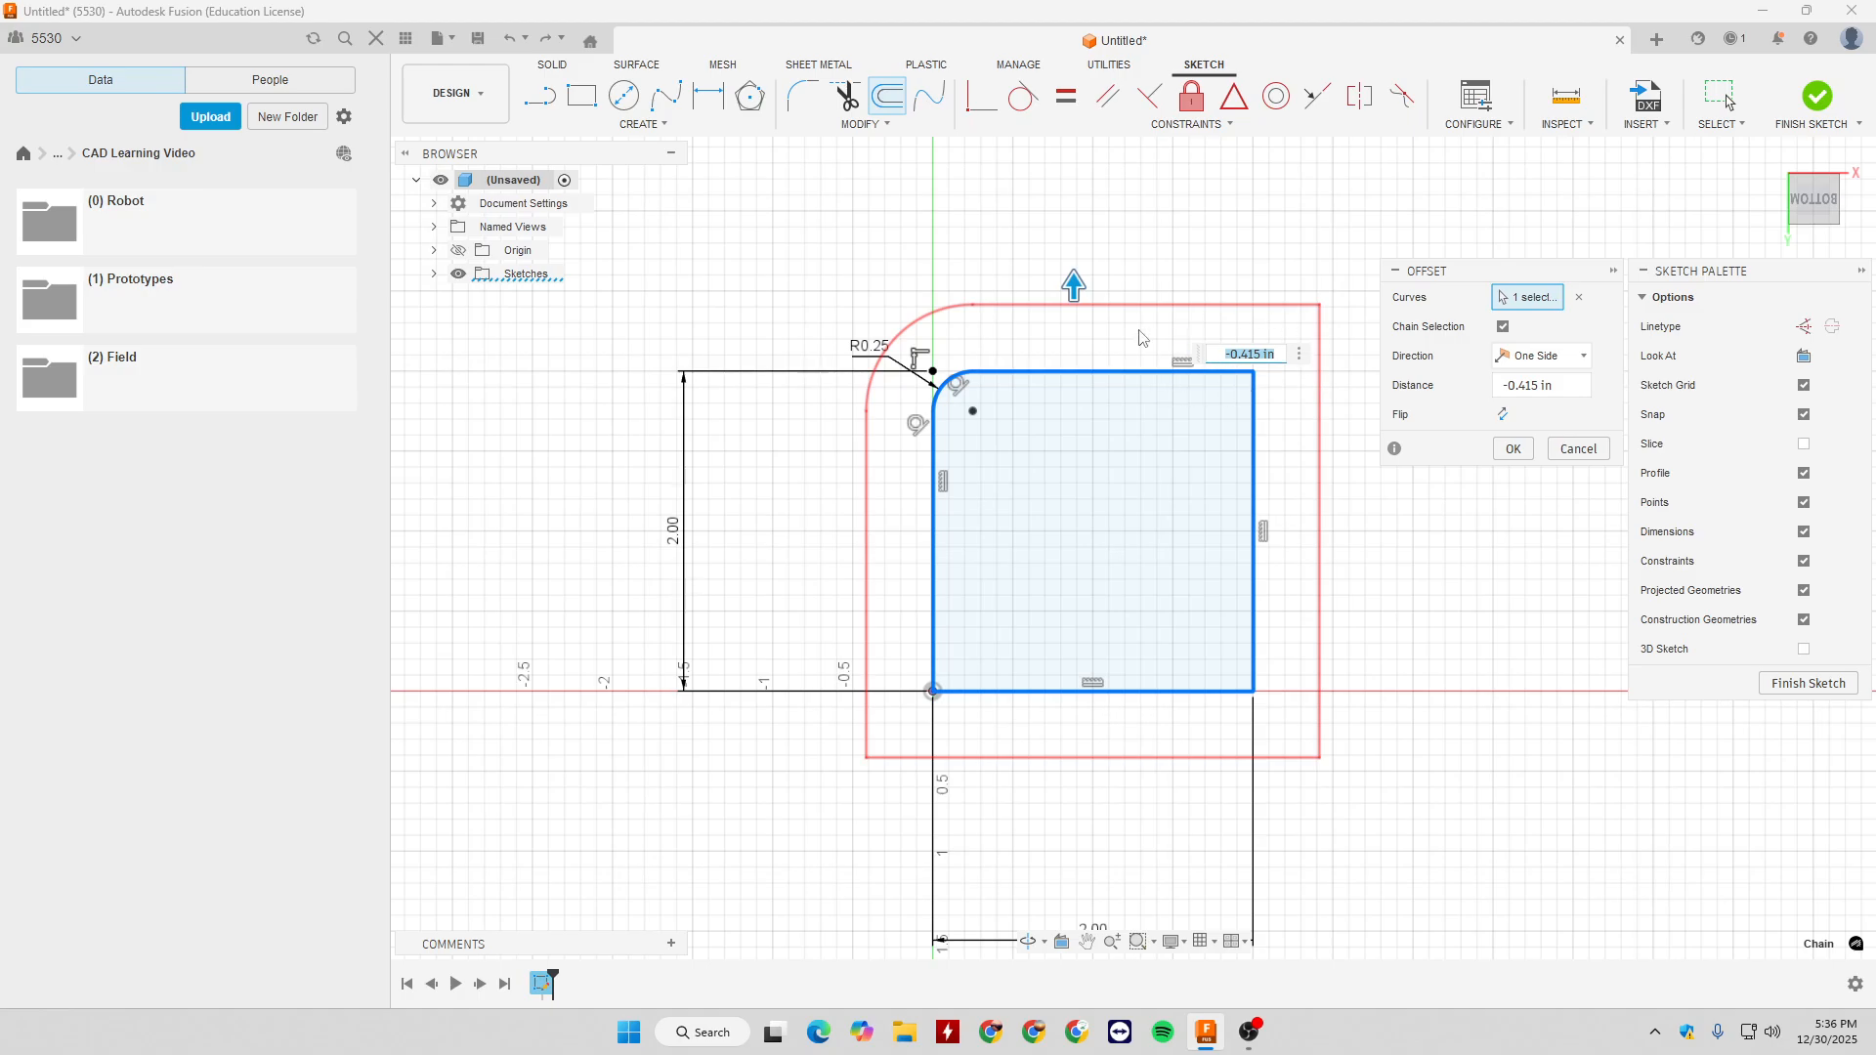
{"action": "mouse_move", "coordinate": [1080, 298]}
{"action": "left_mouse_down"}
{"action": "mouse_move", "coordinate": [1067, 479]}
{"action": "mouse_move", "coordinate": [1076, 297]}
{"action": "left_mouse_up"}
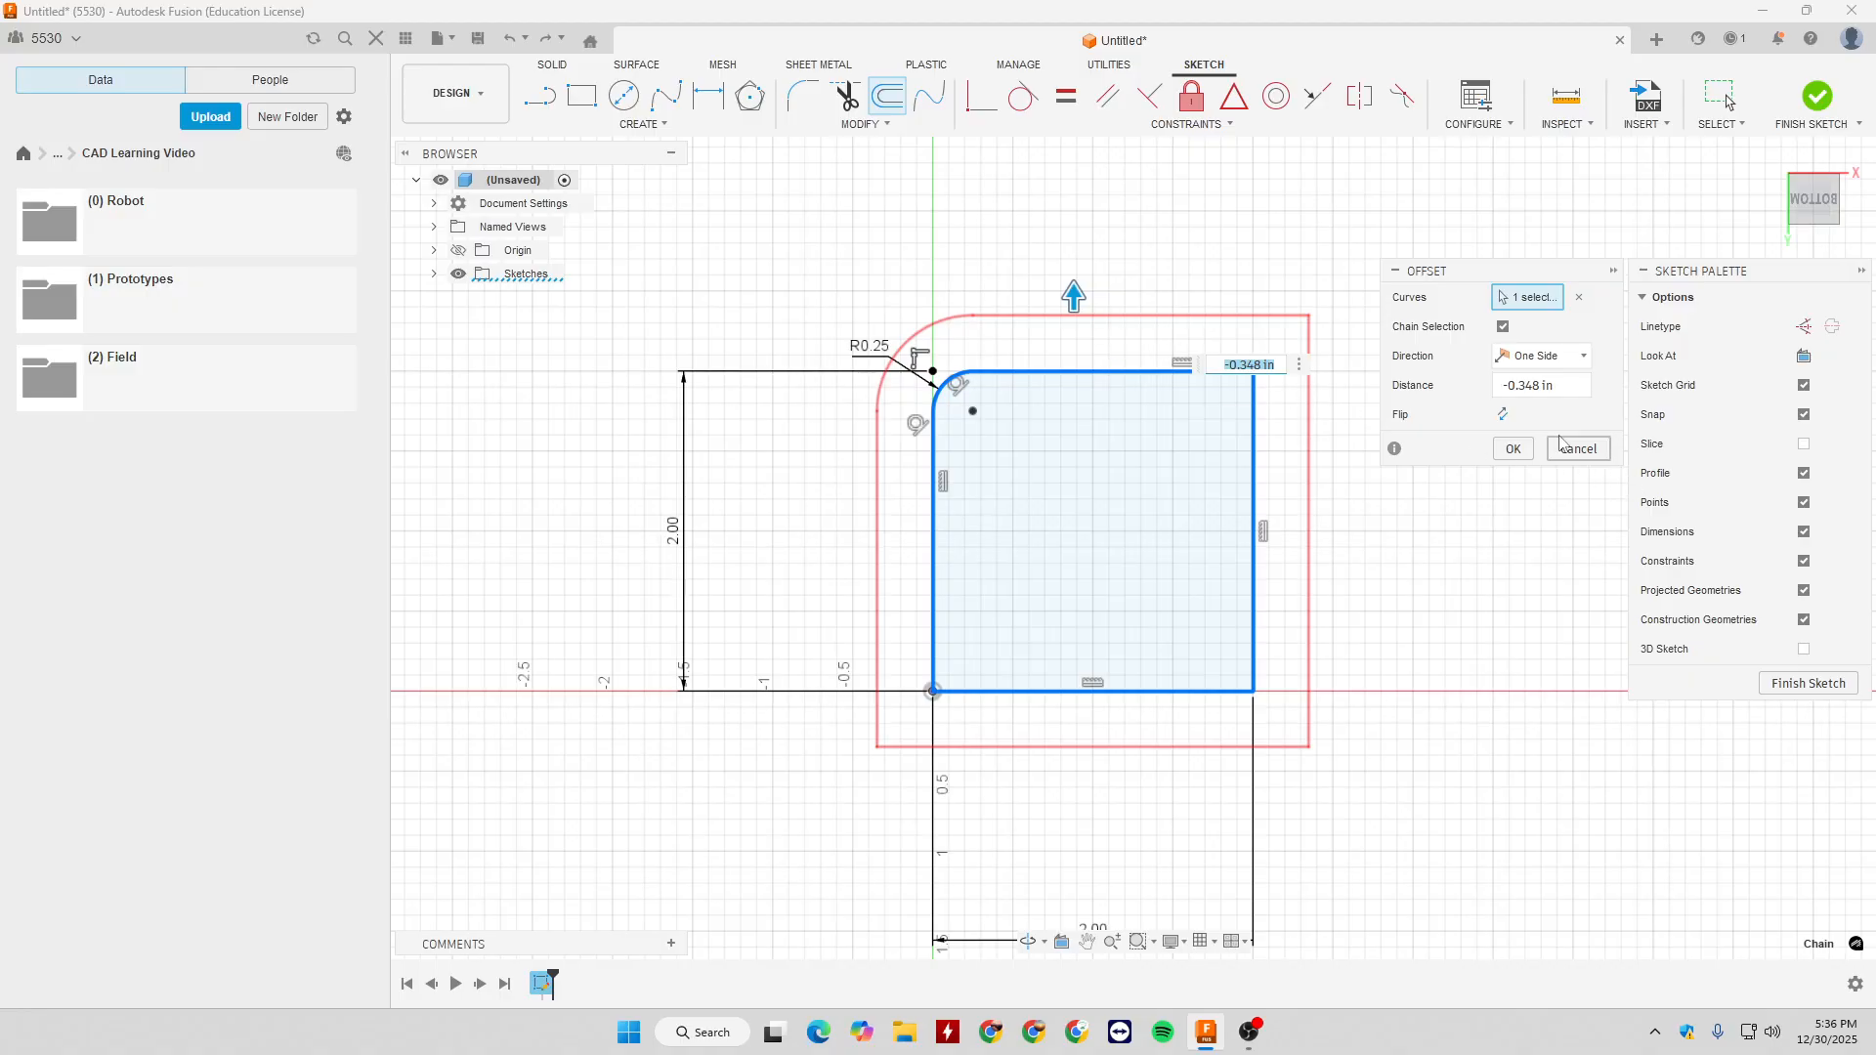
{"action": "left_click", "coordinate": [1561, 451]}
- Draw a circle centred inside the square that overlaps its top and right edges around the upper-right corner
{"action": "left_click", "coordinate": [862, 124]}
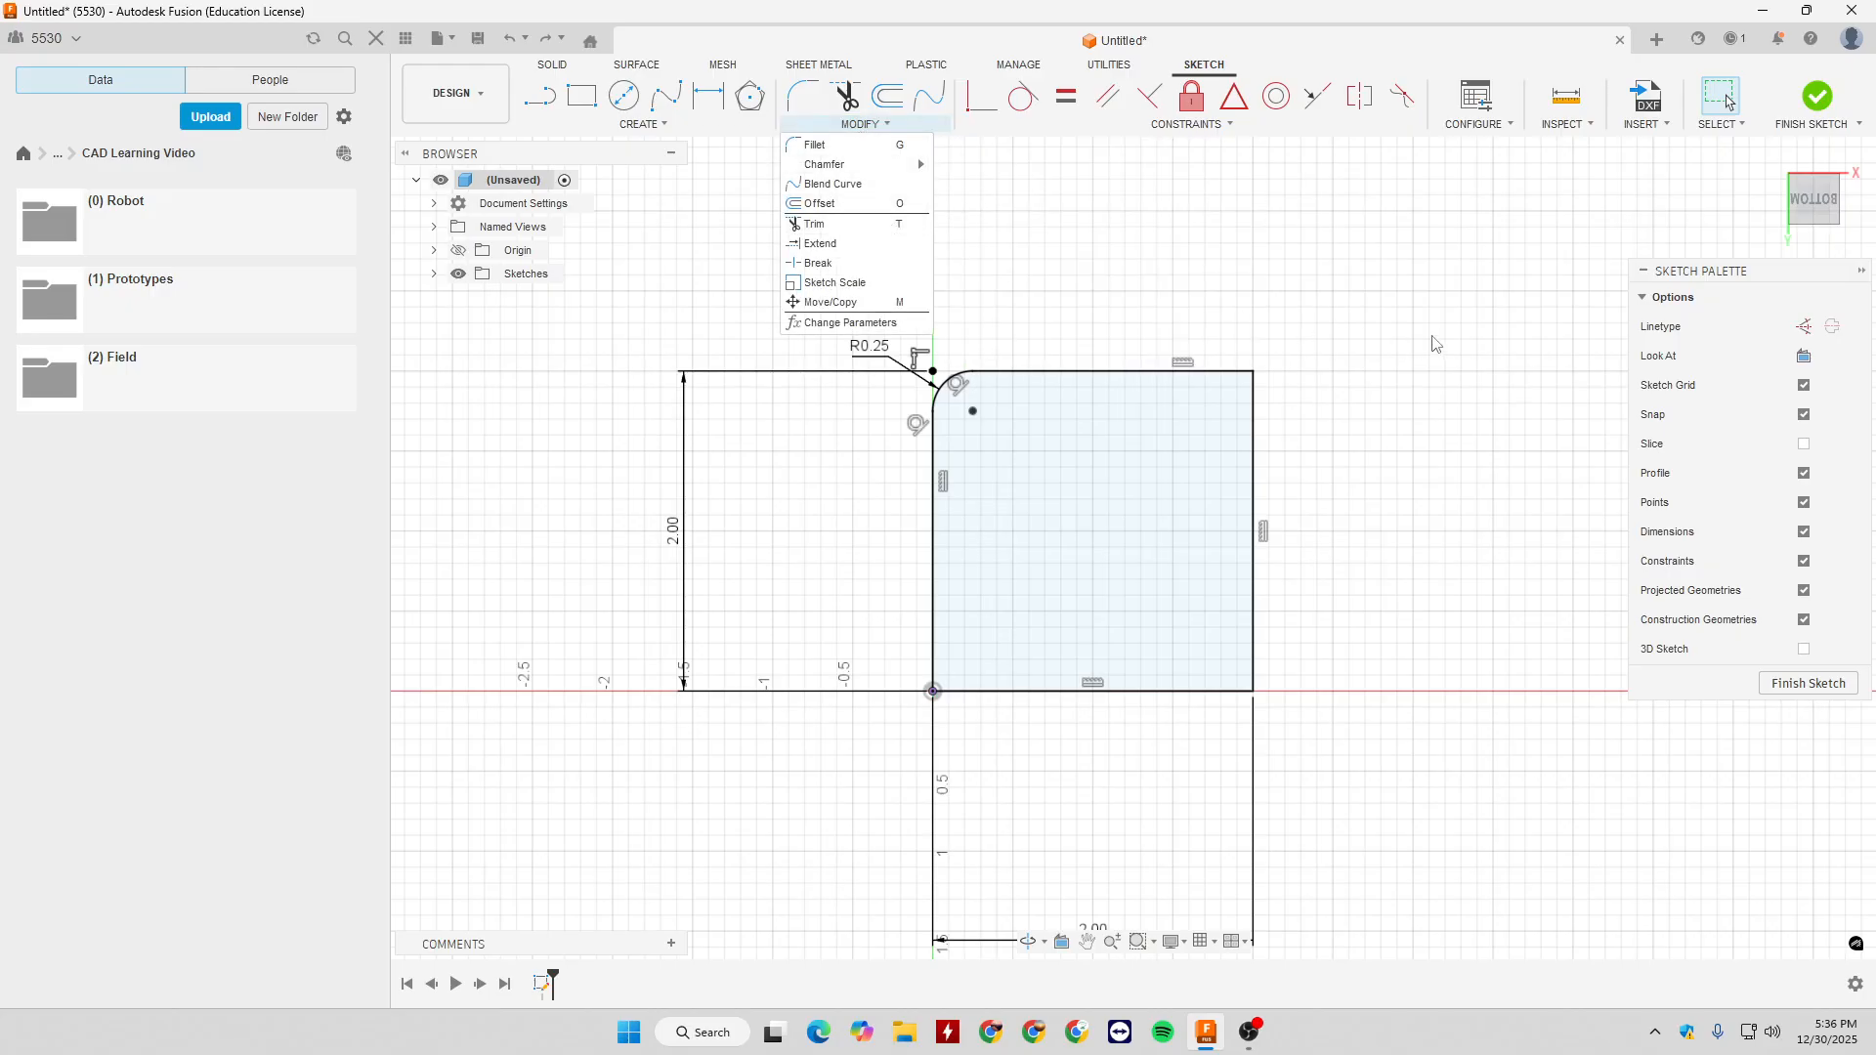
{"action": "key", "text": "c"}
{"action": "left_click", "coordinate": [1173, 434]}
{"action": "left_click", "coordinate": [1273, 349]}
{"action": "key", "text": "Escape"}
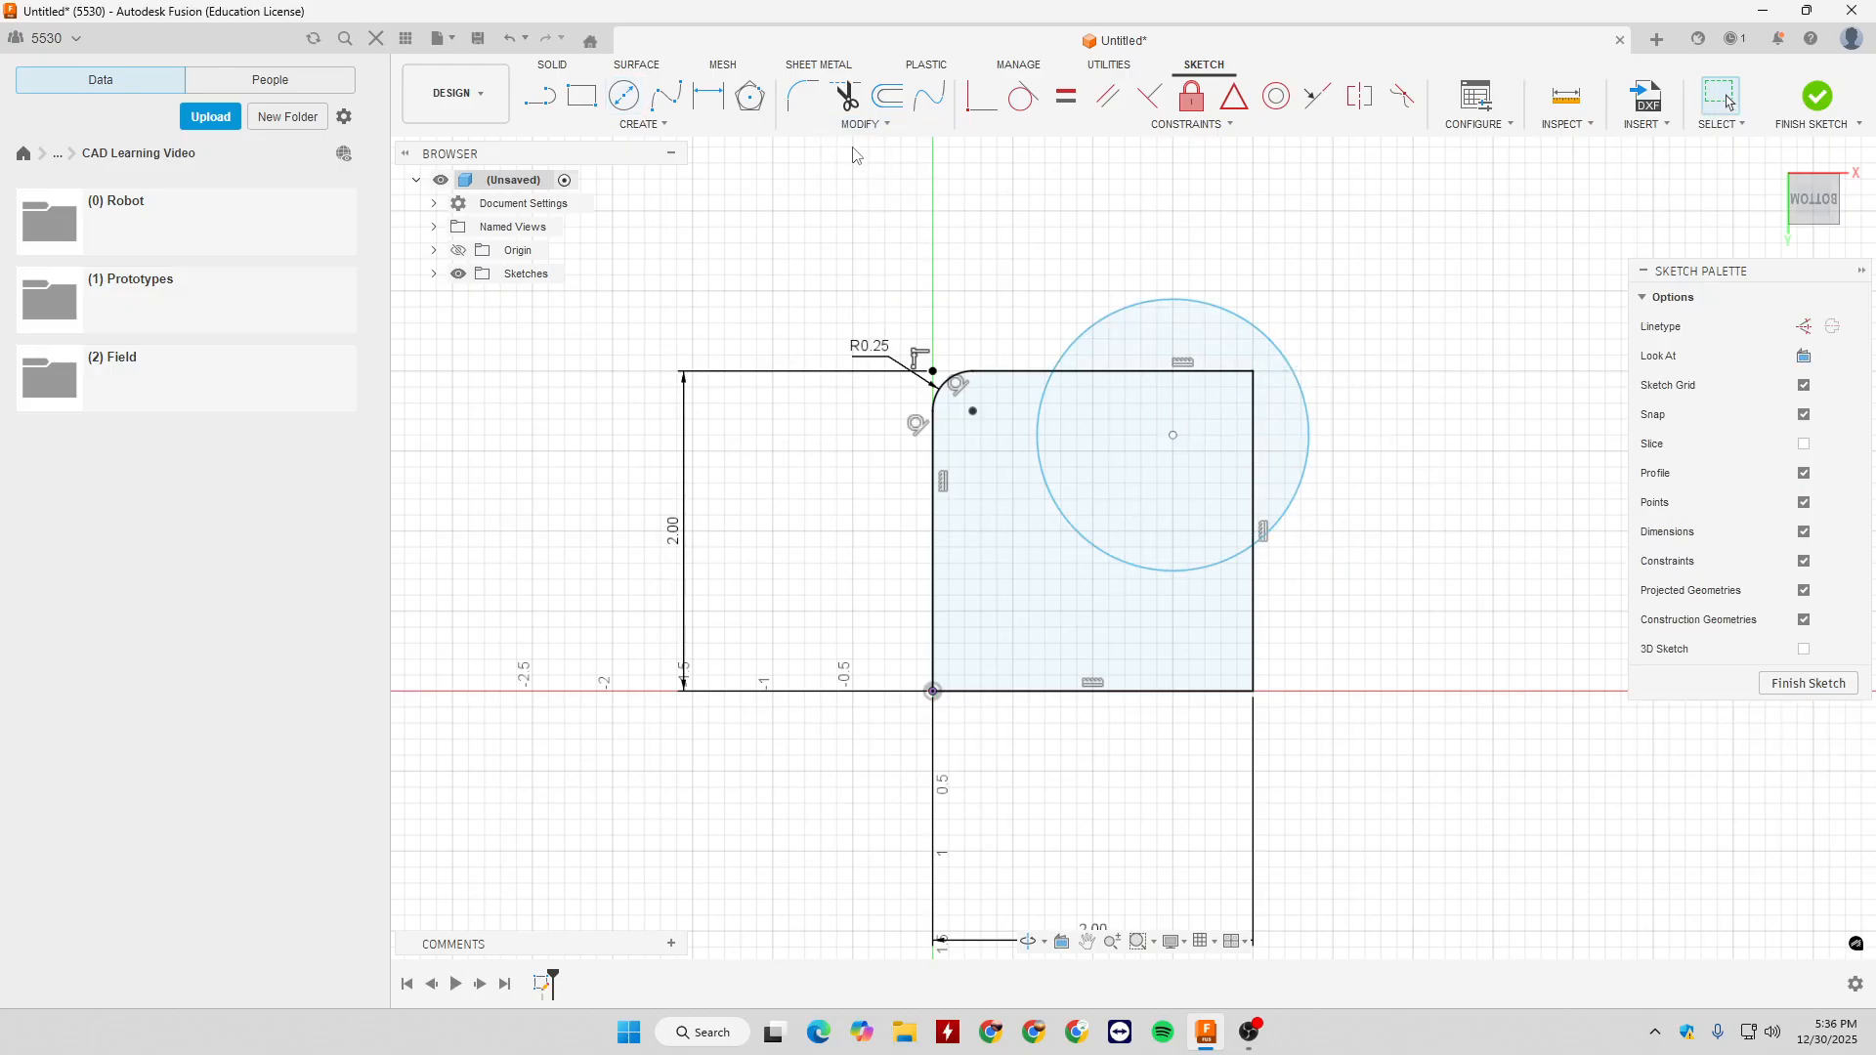
- Try trimming the part of the circle that lies inside the square, and undo the trim
{"action": "left_click", "coordinate": [862, 124]}
{"action": "left_click", "coordinate": [869, 224]}
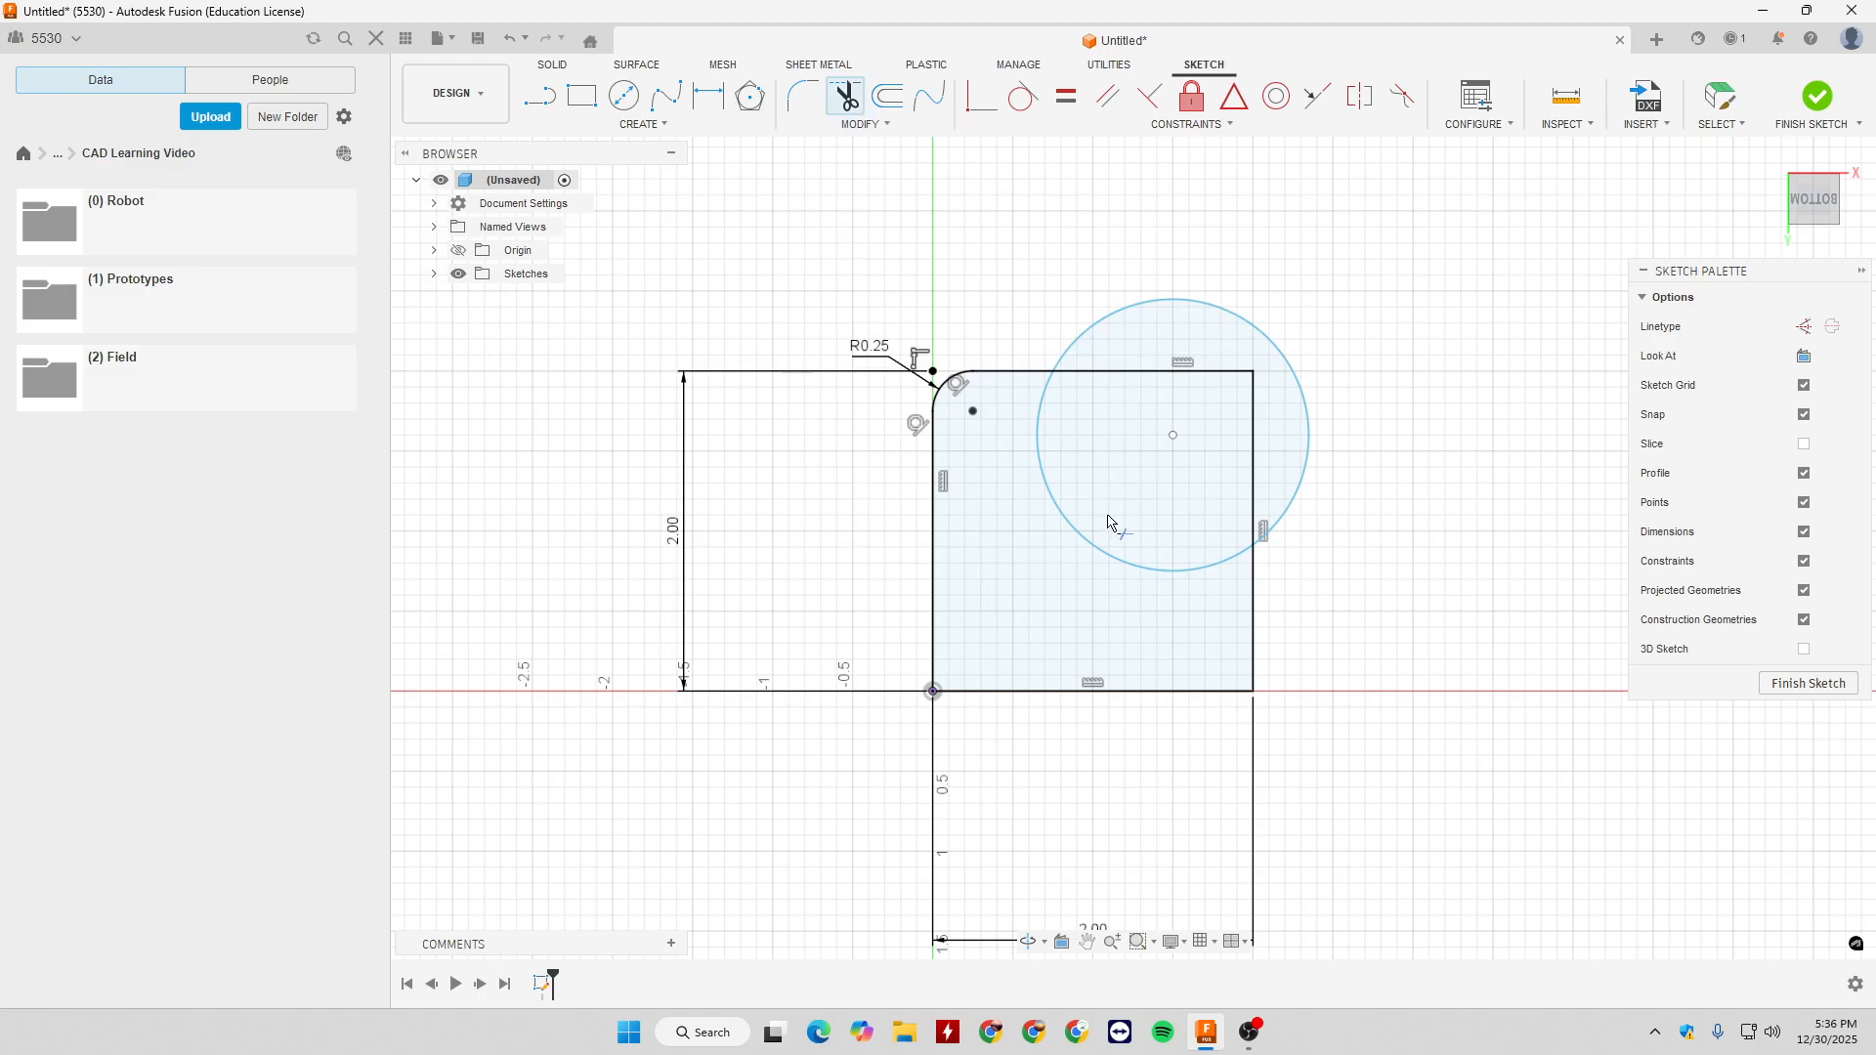
{"action": "left_click", "coordinate": [1086, 545]}
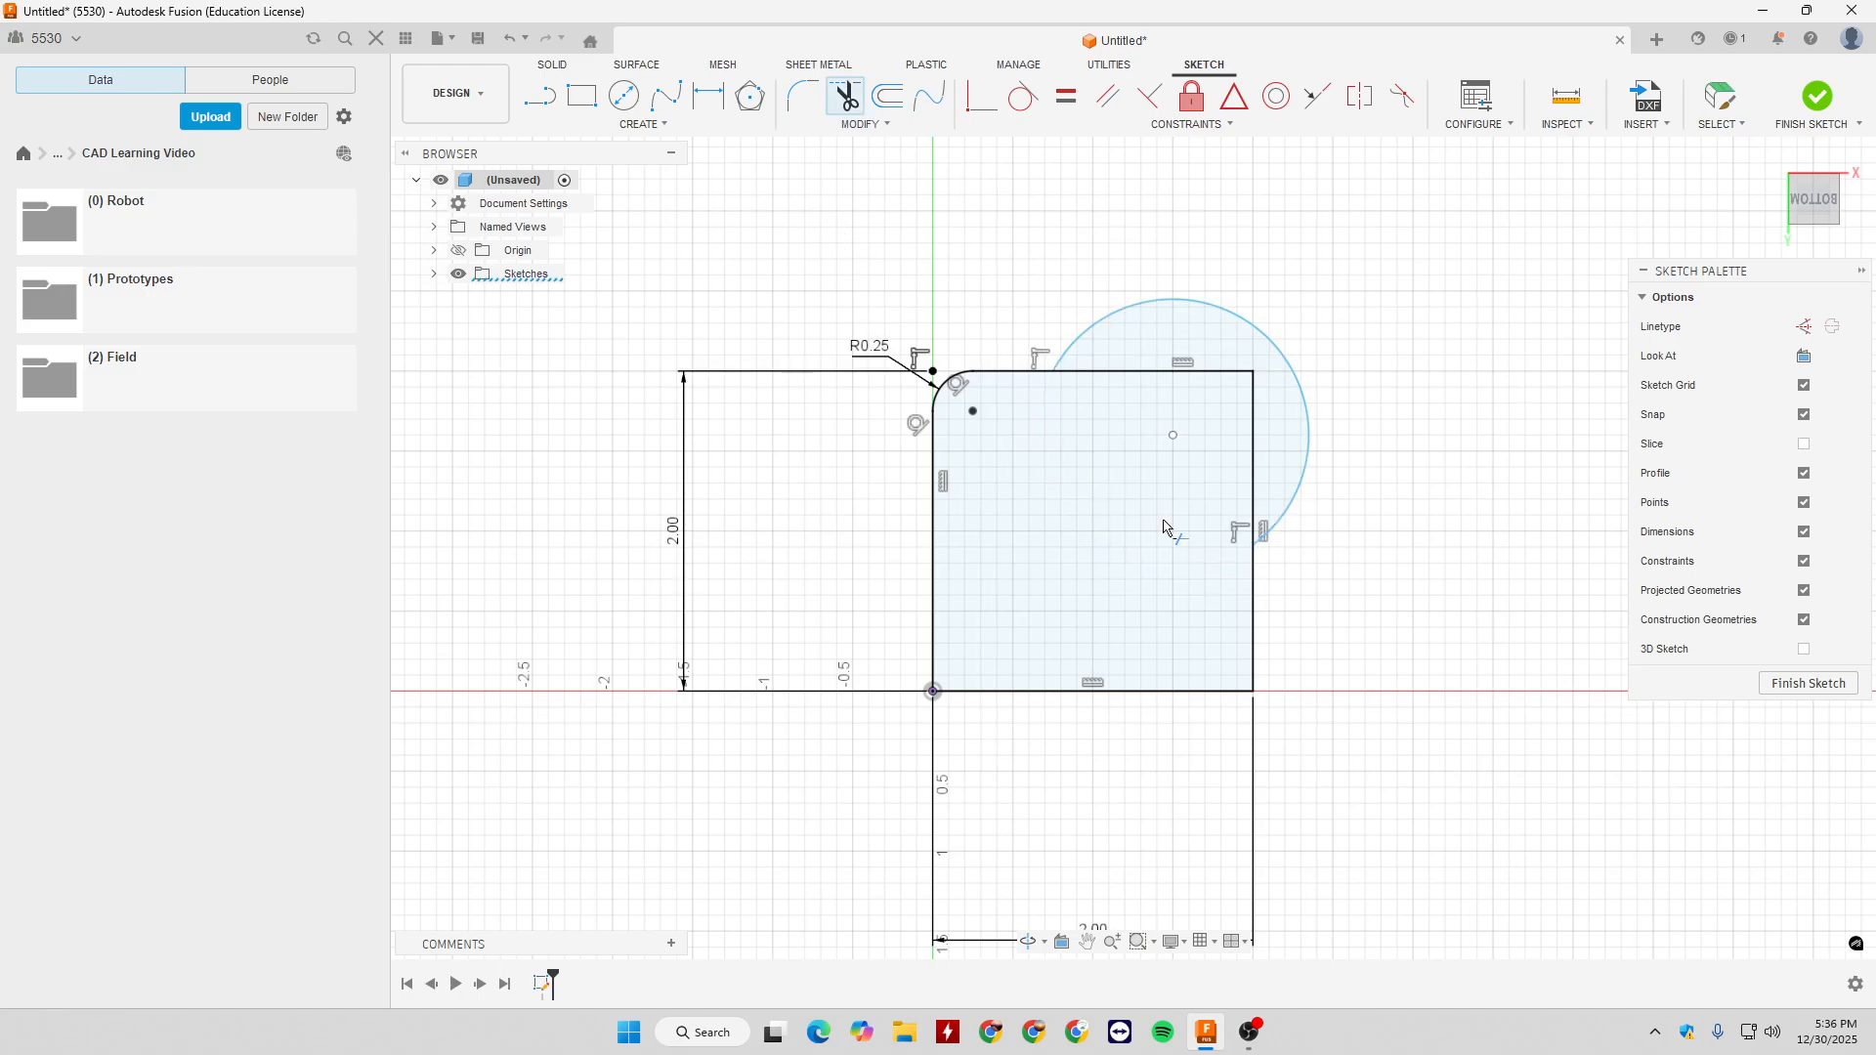
{"action": "key", "text": "Escape"}
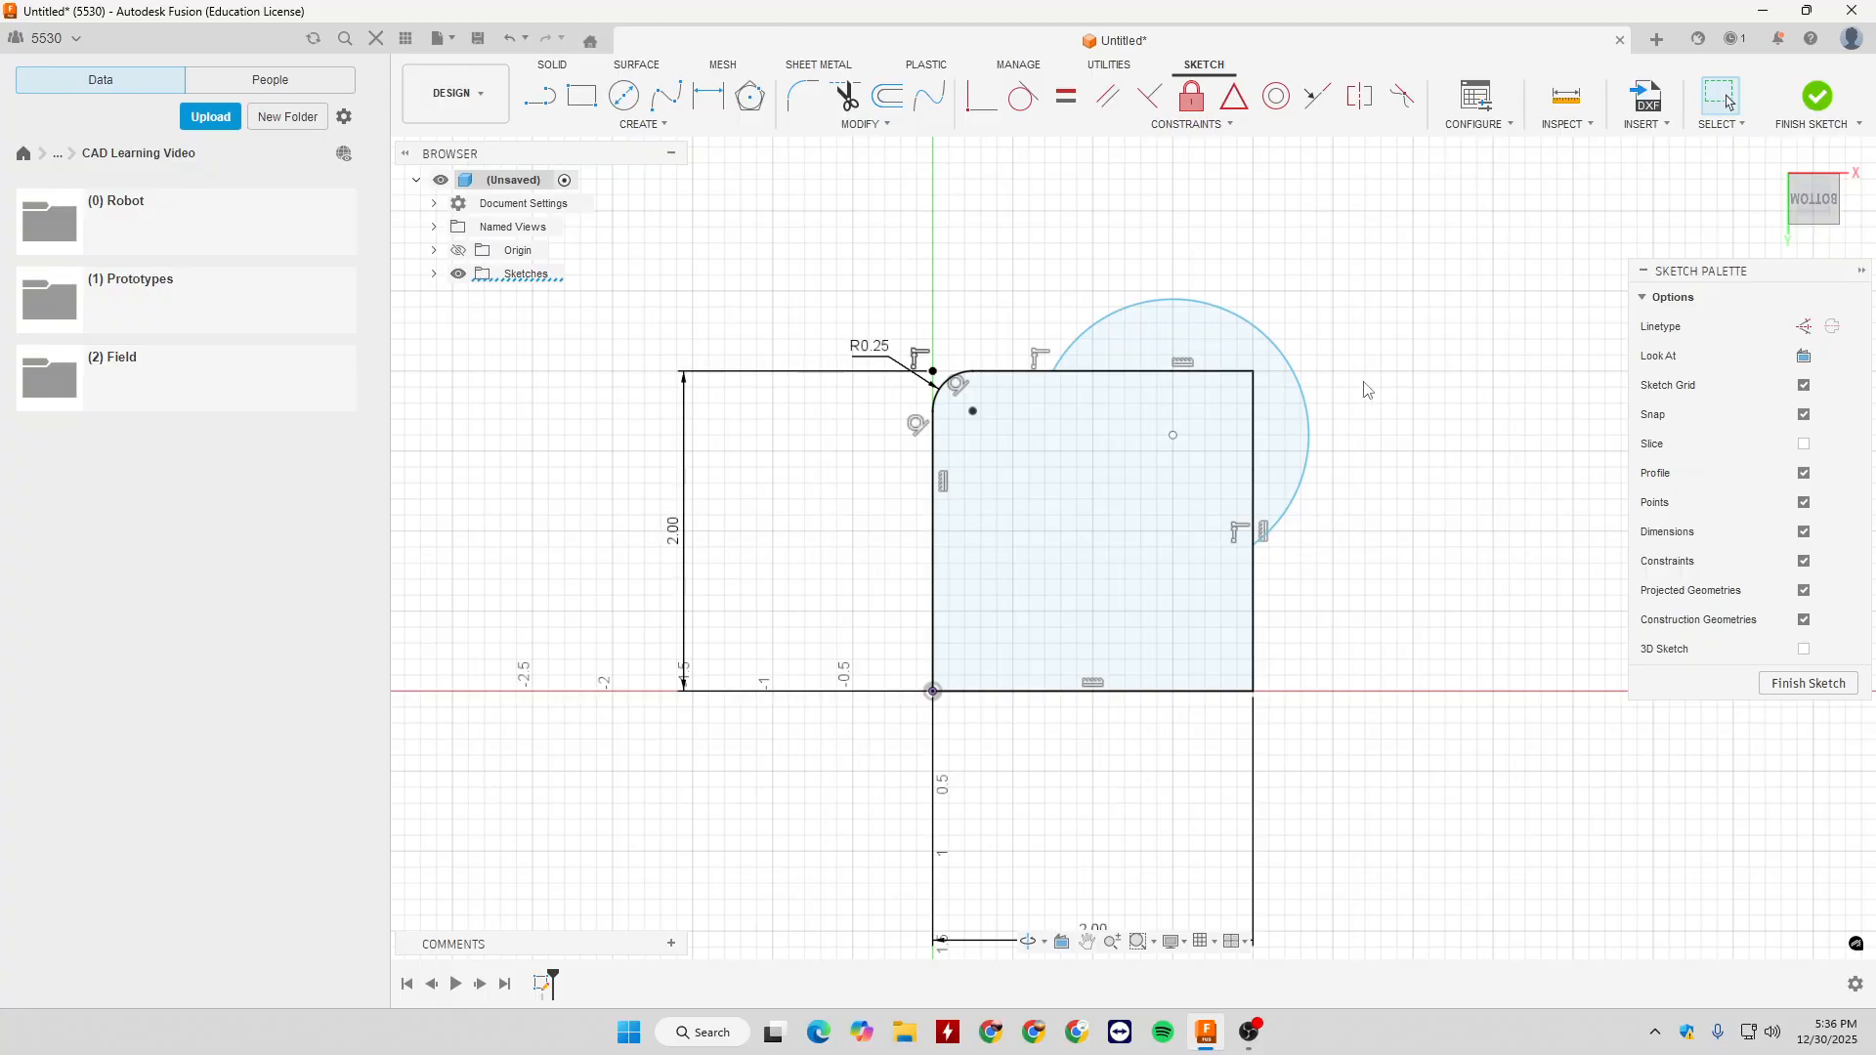
{"action": "key", "text": "ctrl+z"}
- Try trimming the circle's outer arc and the square's edges around the upper-right corner, and undo these trims
{"action": "left_click", "coordinate": [846, 98]}
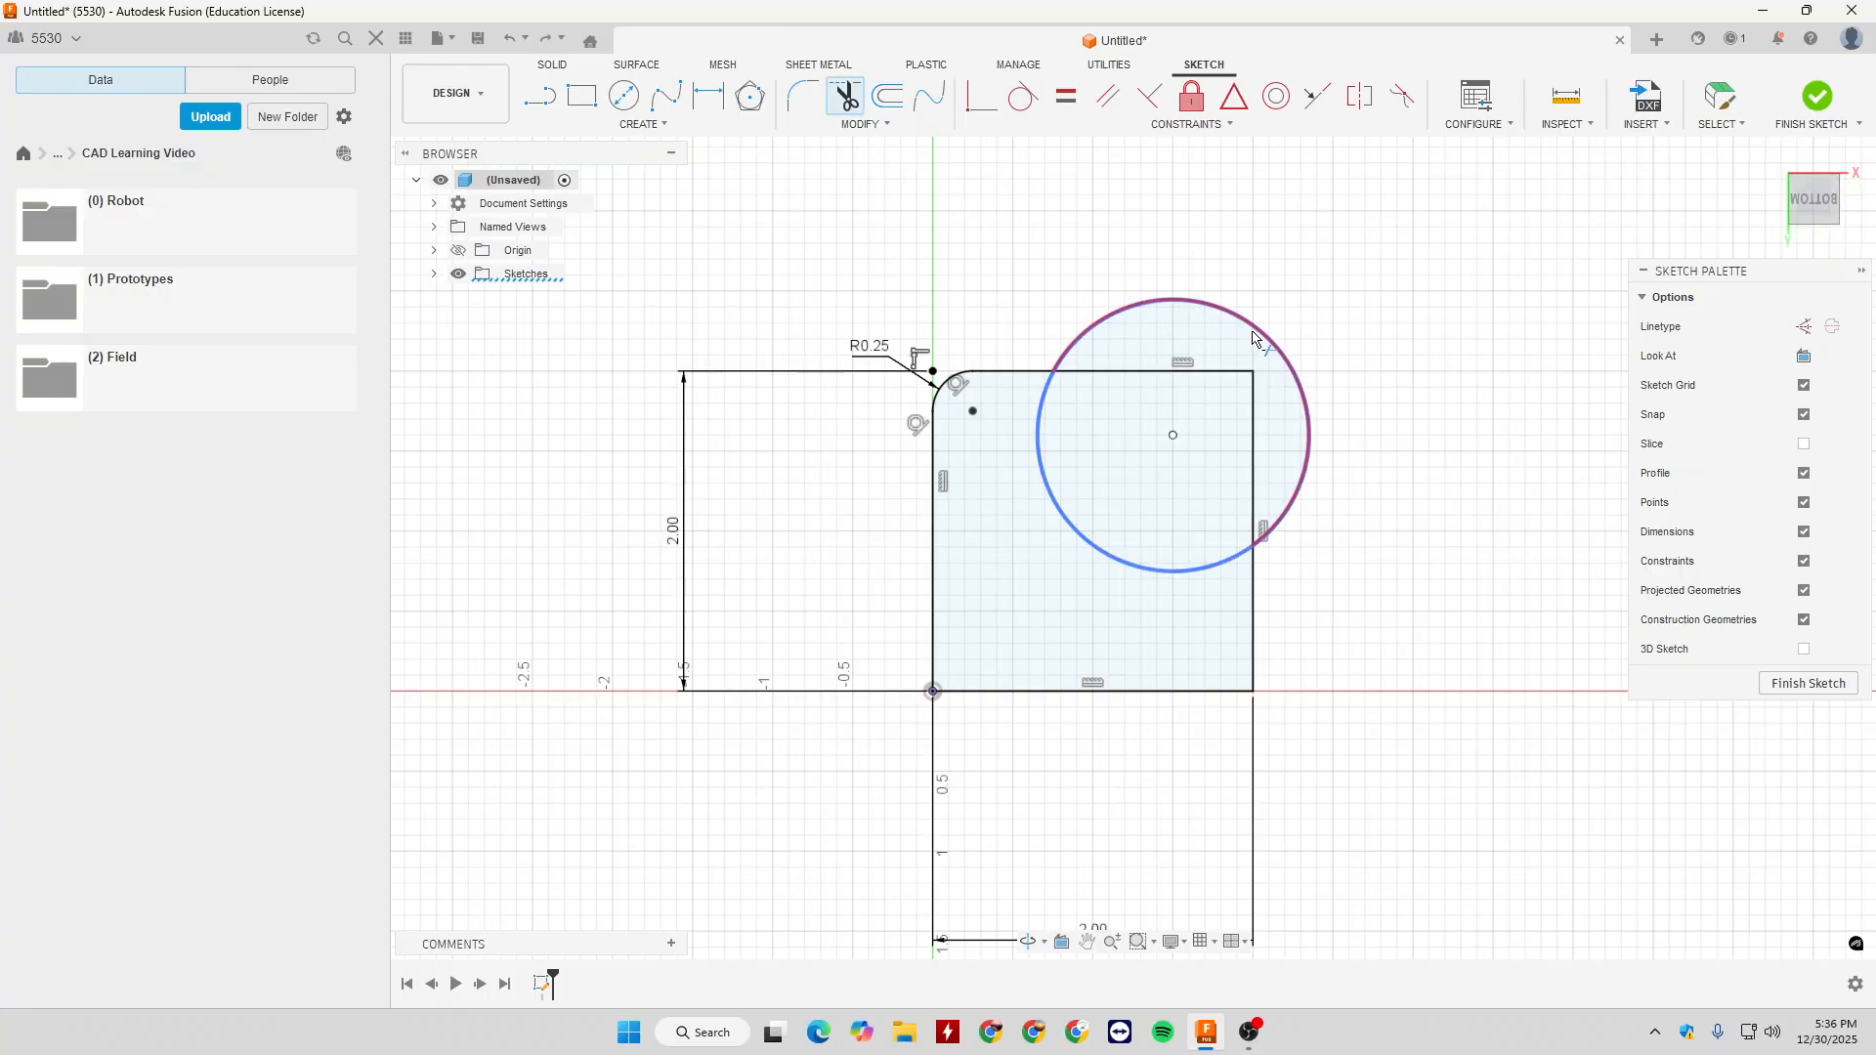
{"action": "left_click", "coordinate": [1275, 352]}
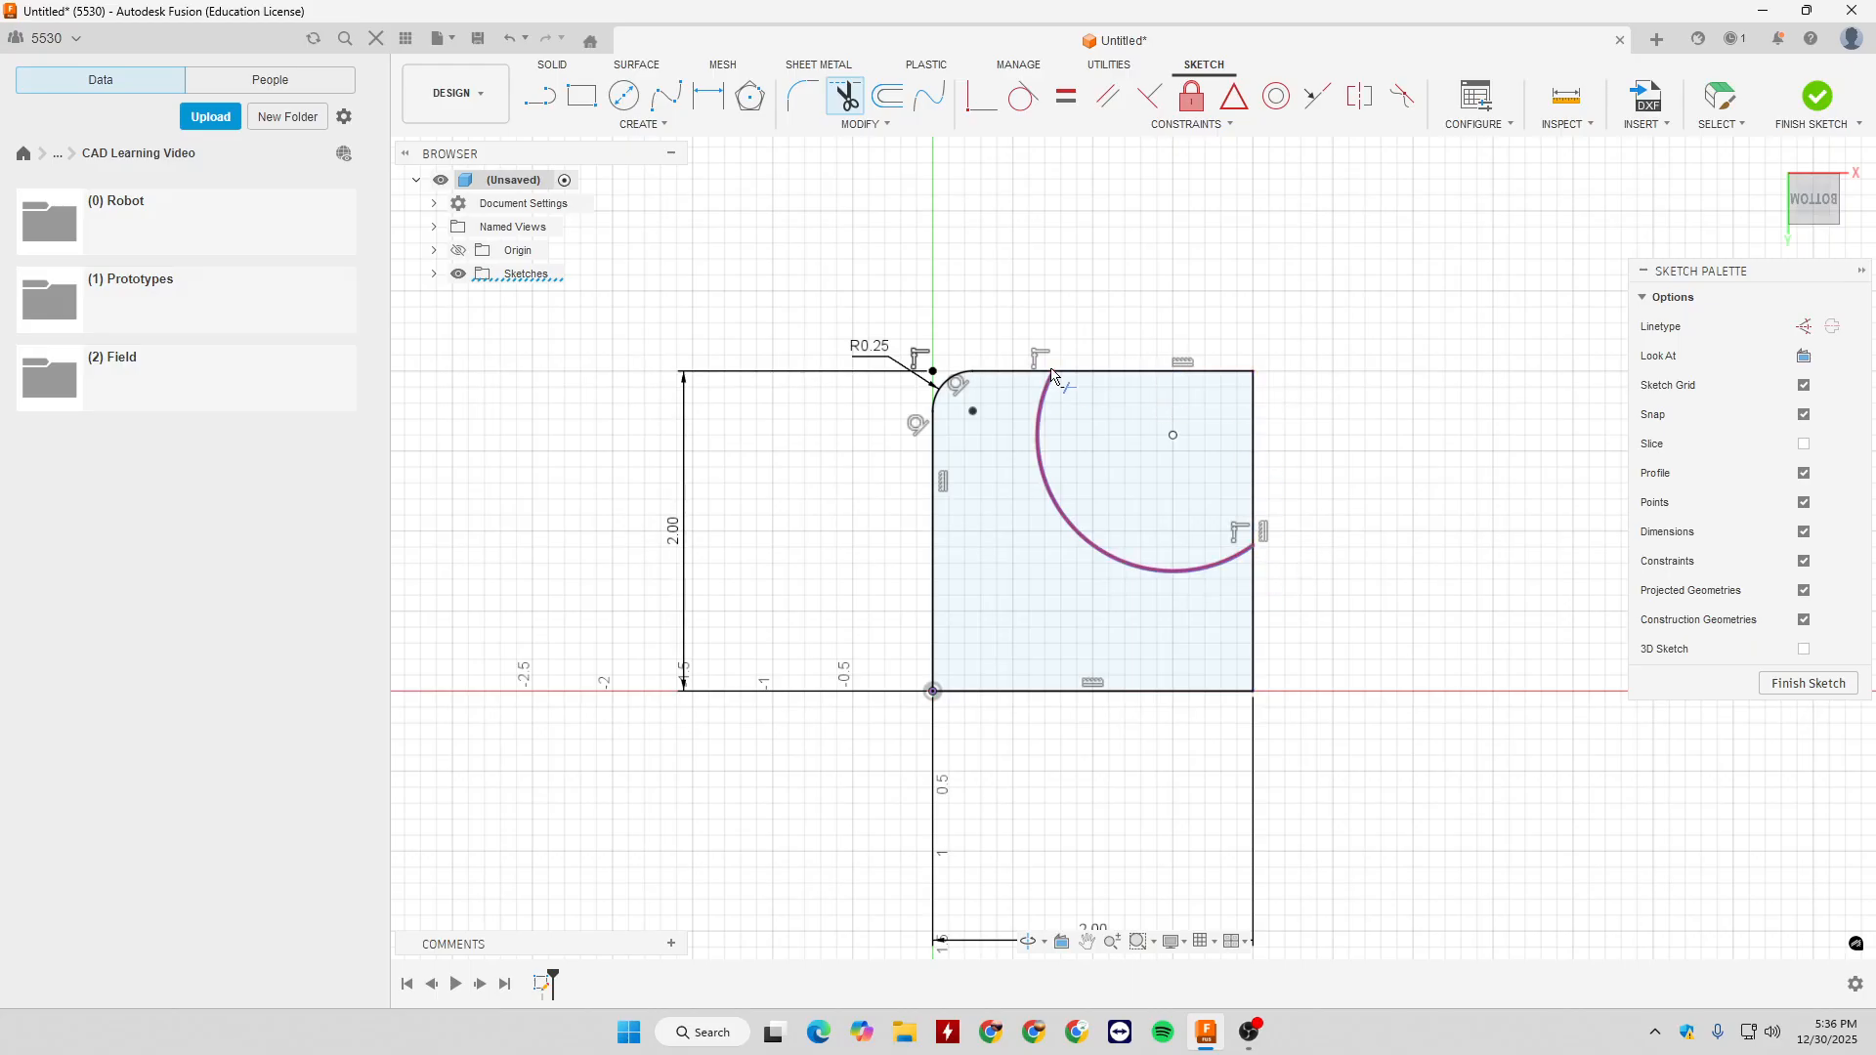
{"action": "left_click", "coordinate": [1149, 373]}
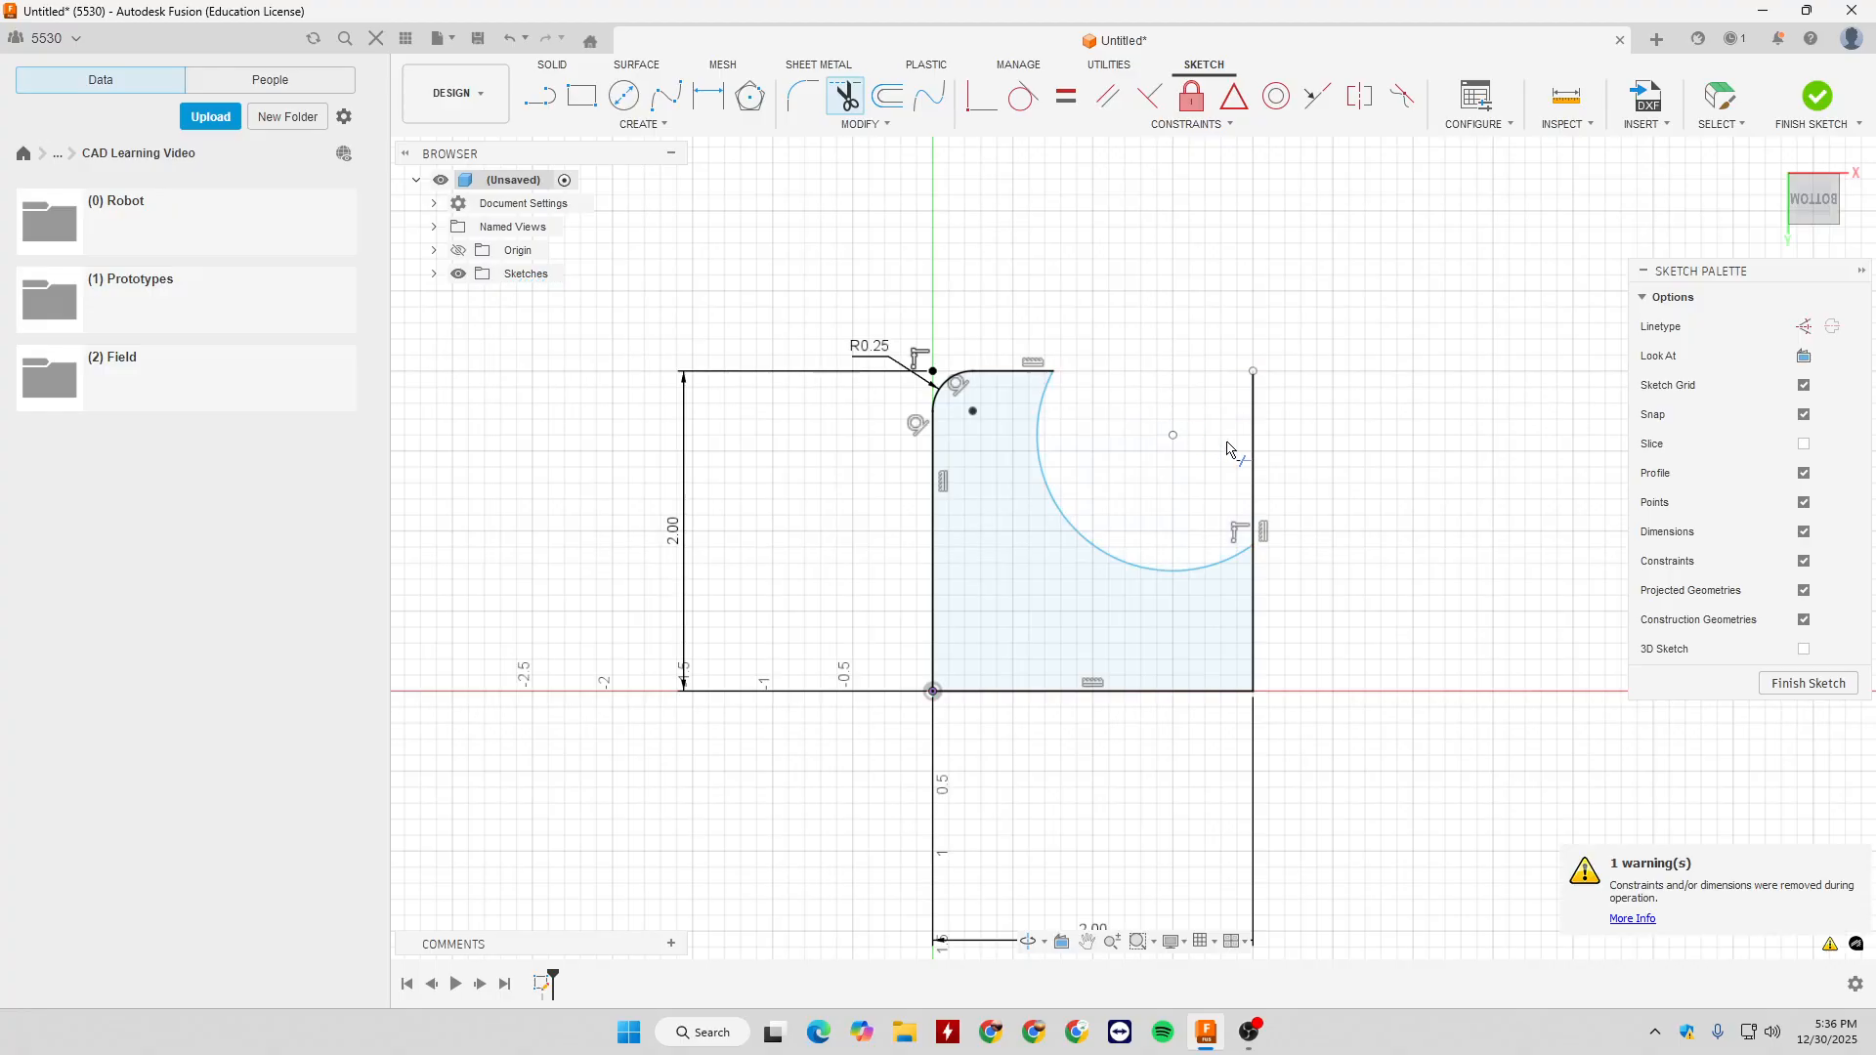
{"action": "left_click", "coordinate": [1256, 427]}
{"action": "key", "text": "Escape"}
{"action": "key", "text": "ctrl+z"}
{"action": "key", "text": "ctrl+z"}
{"action": "key", "text": "ctrl+z"}
- Resize the circle and move it clear of the square's right edge, keeping it level with the square's upper part
{"action": "left_click", "coordinate": [860, 124]}
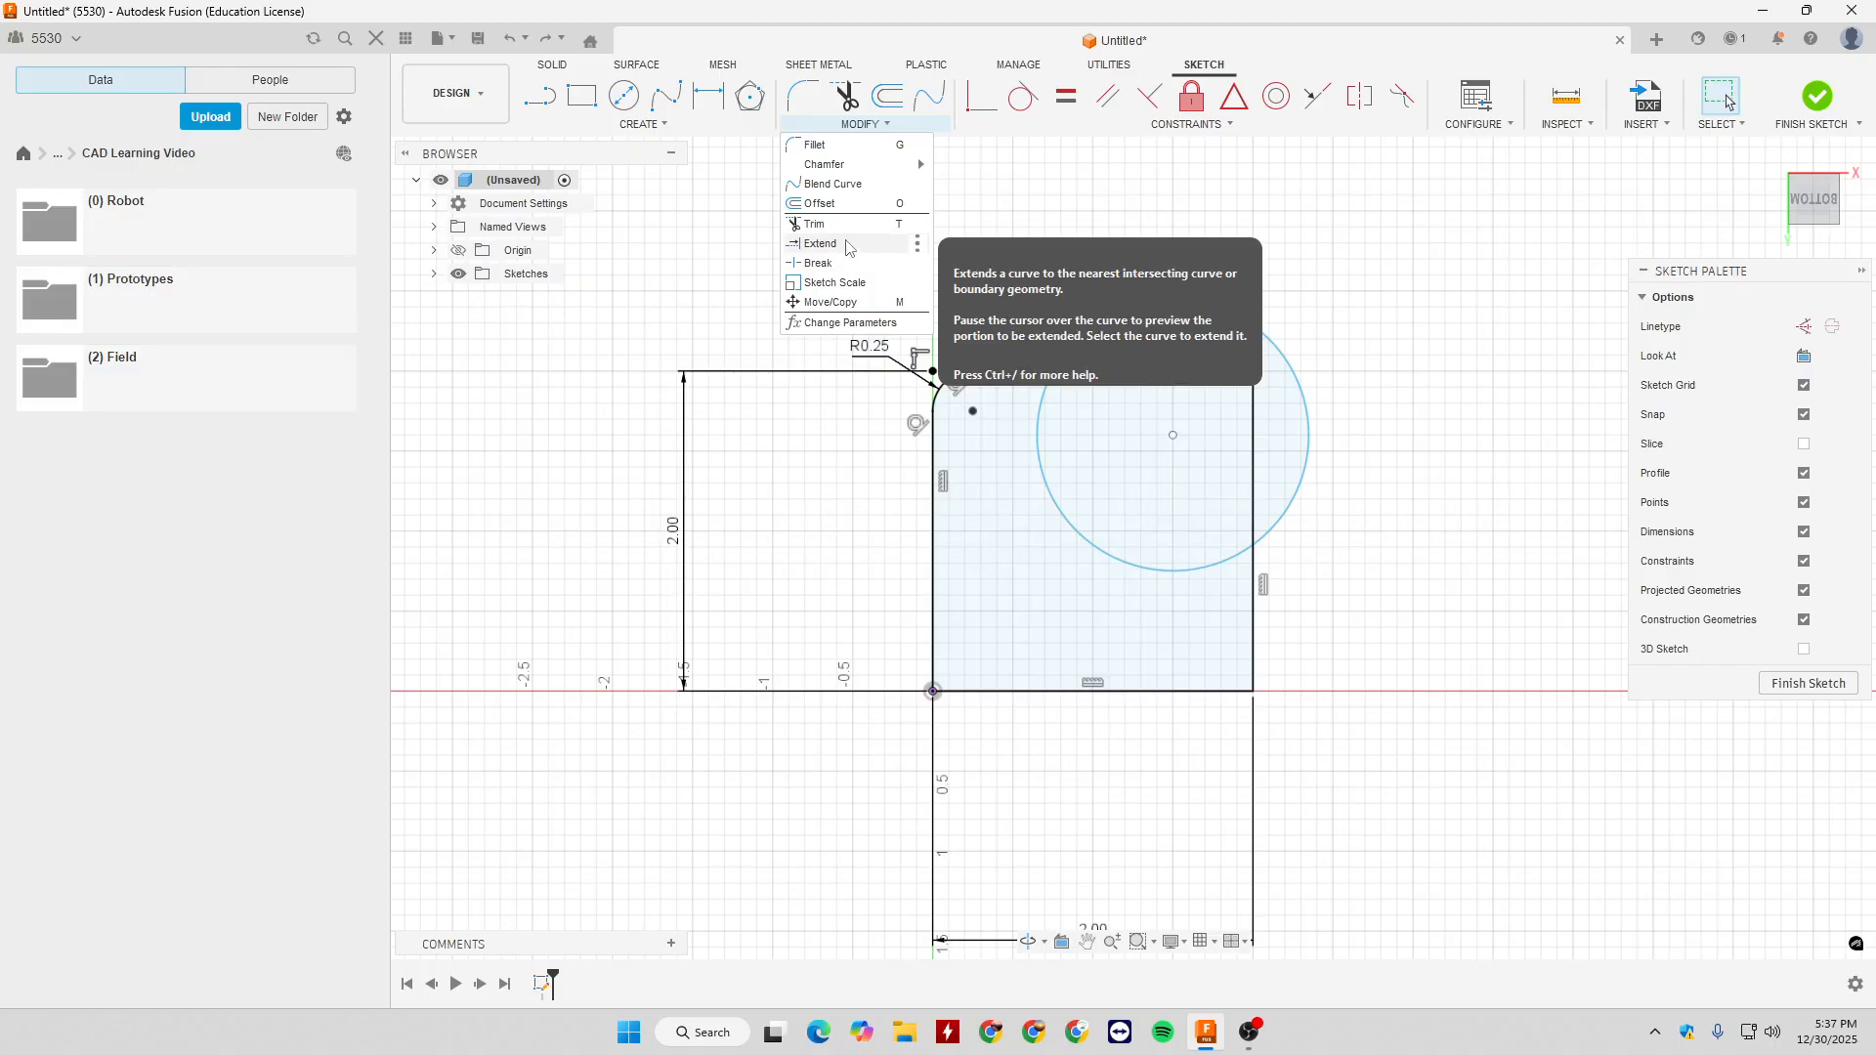
{"action": "left_click_drag", "start_coordinate": [1052, 501], "coordinate": [1276, 486]}
{"action": "left_click_drag", "start_coordinate": [1173, 435], "coordinate": [1392, 433]}
{"action": "left_click", "coordinate": [1126, 232]}
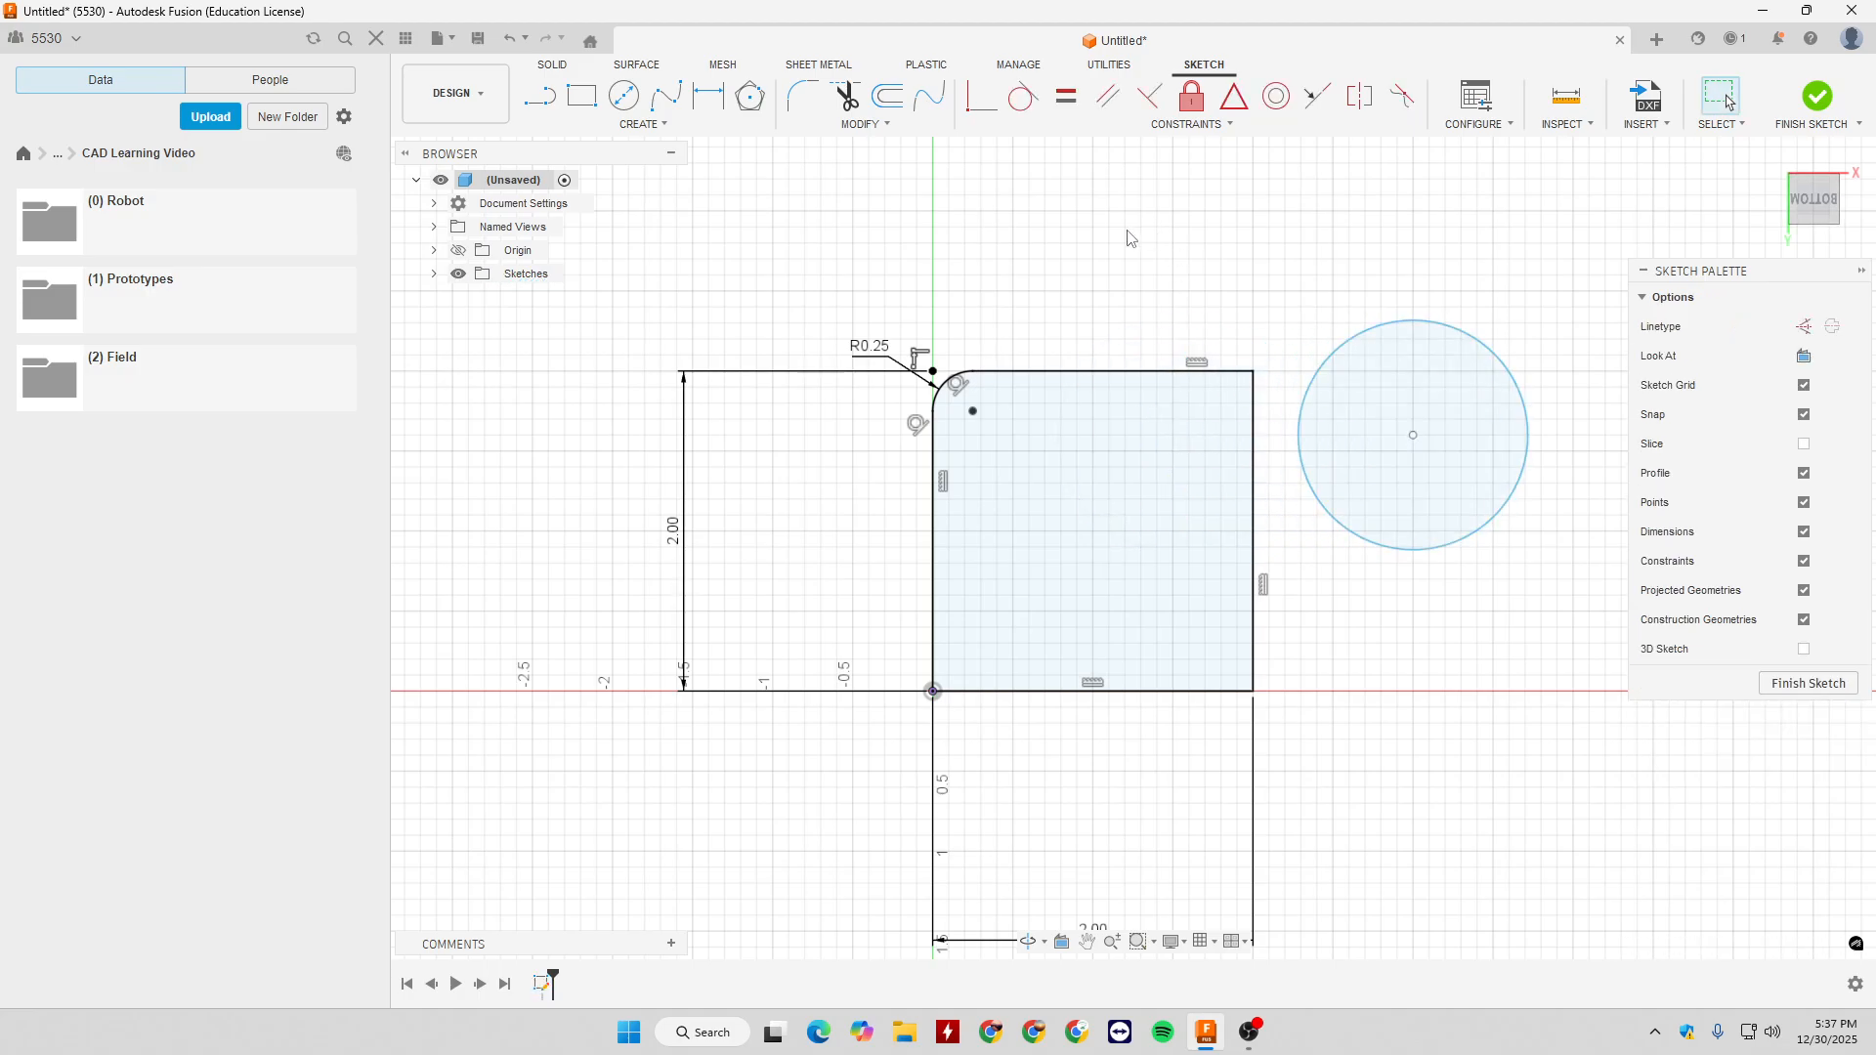
- Extend the square's top edge to the near side of the circle, and extend it again to the far side
{"action": "left_click", "coordinate": [863, 125]}
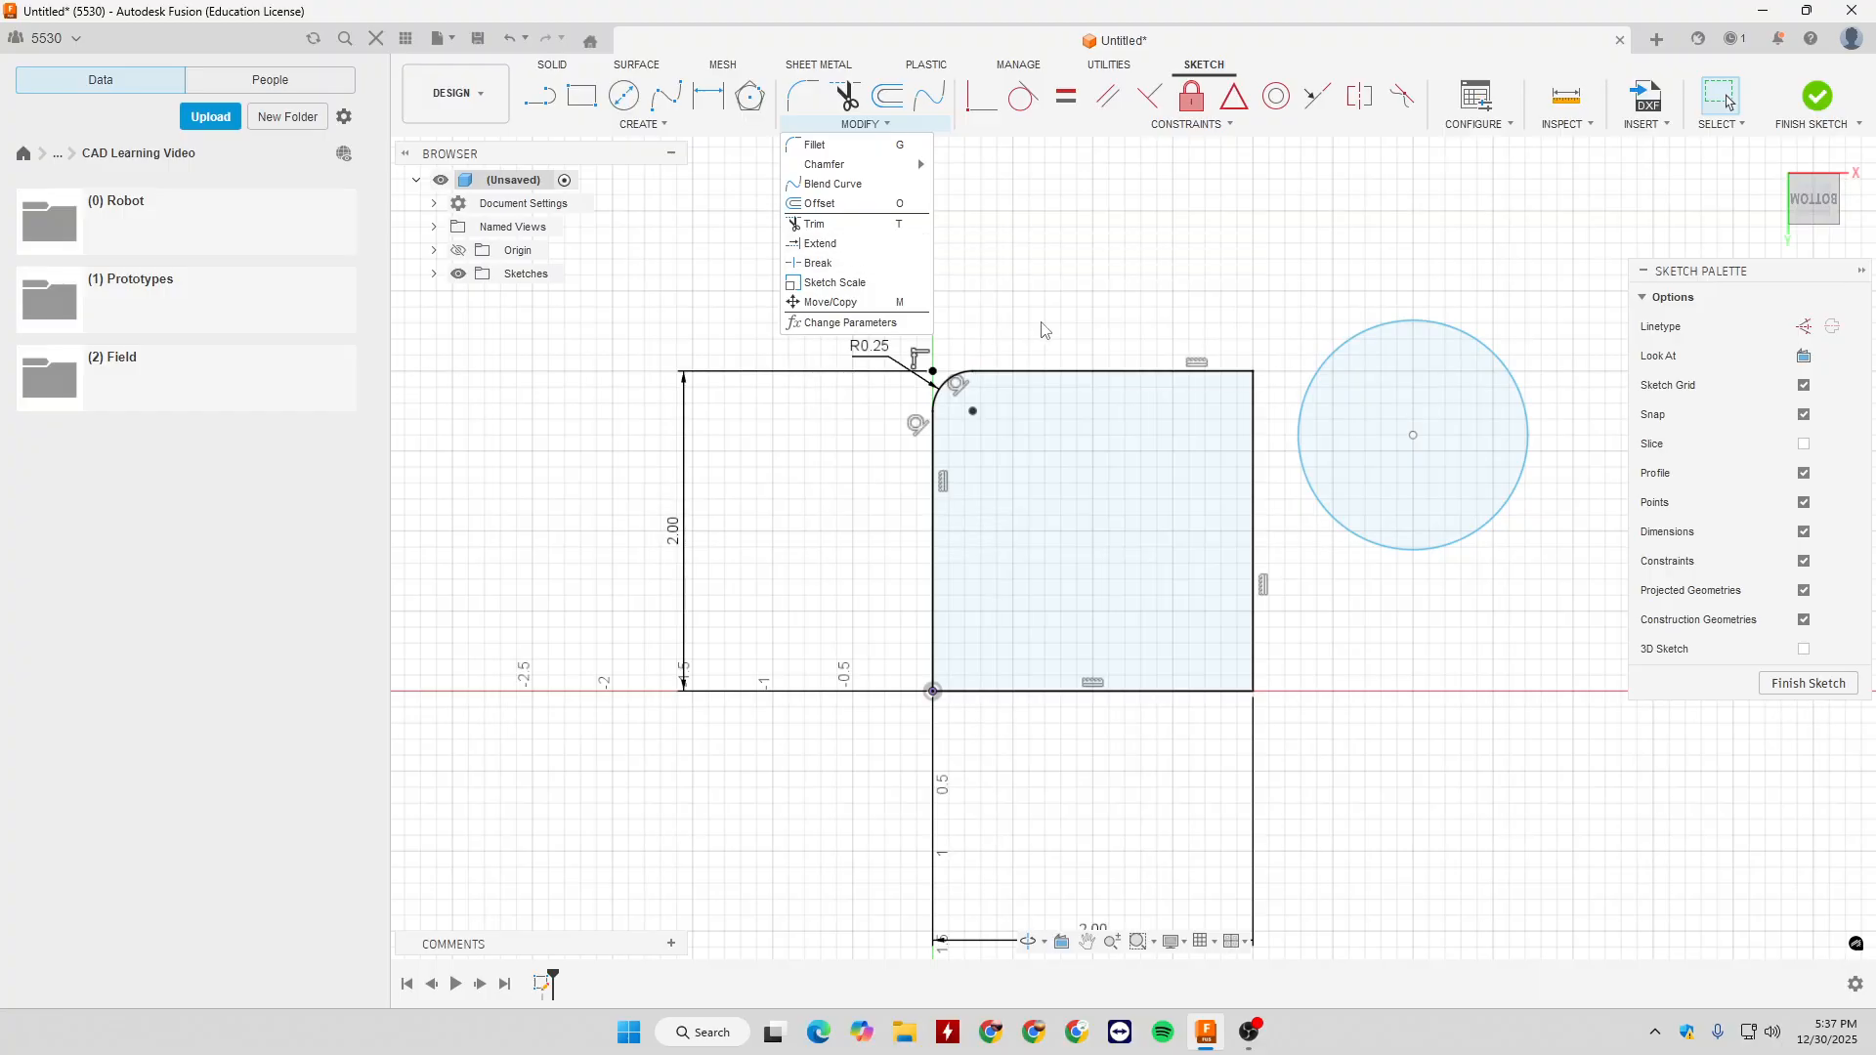
{"action": "left_click", "coordinate": [820, 243]}
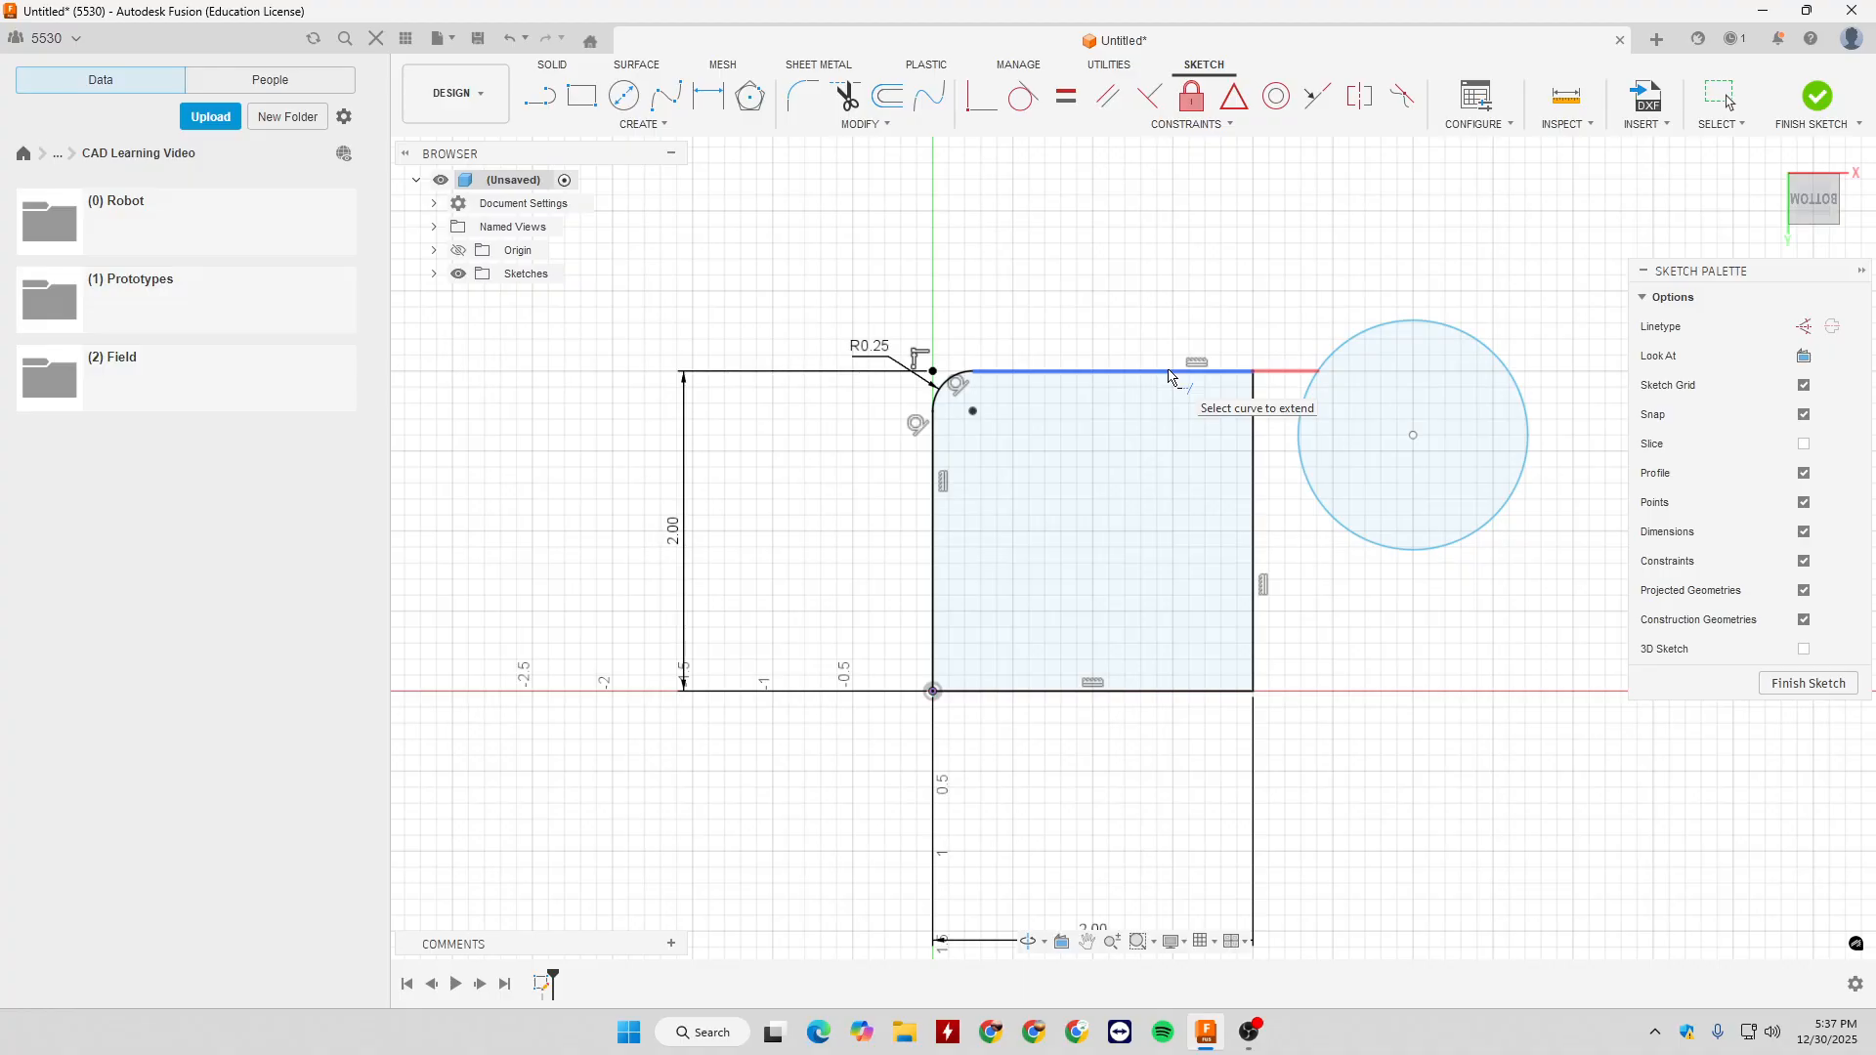
{"action": "left_click", "coordinate": [1154, 372]}
{"action": "scroll", "coordinate": [1340, 401], "scroll_direction": "up", "scroll_amount": 5}
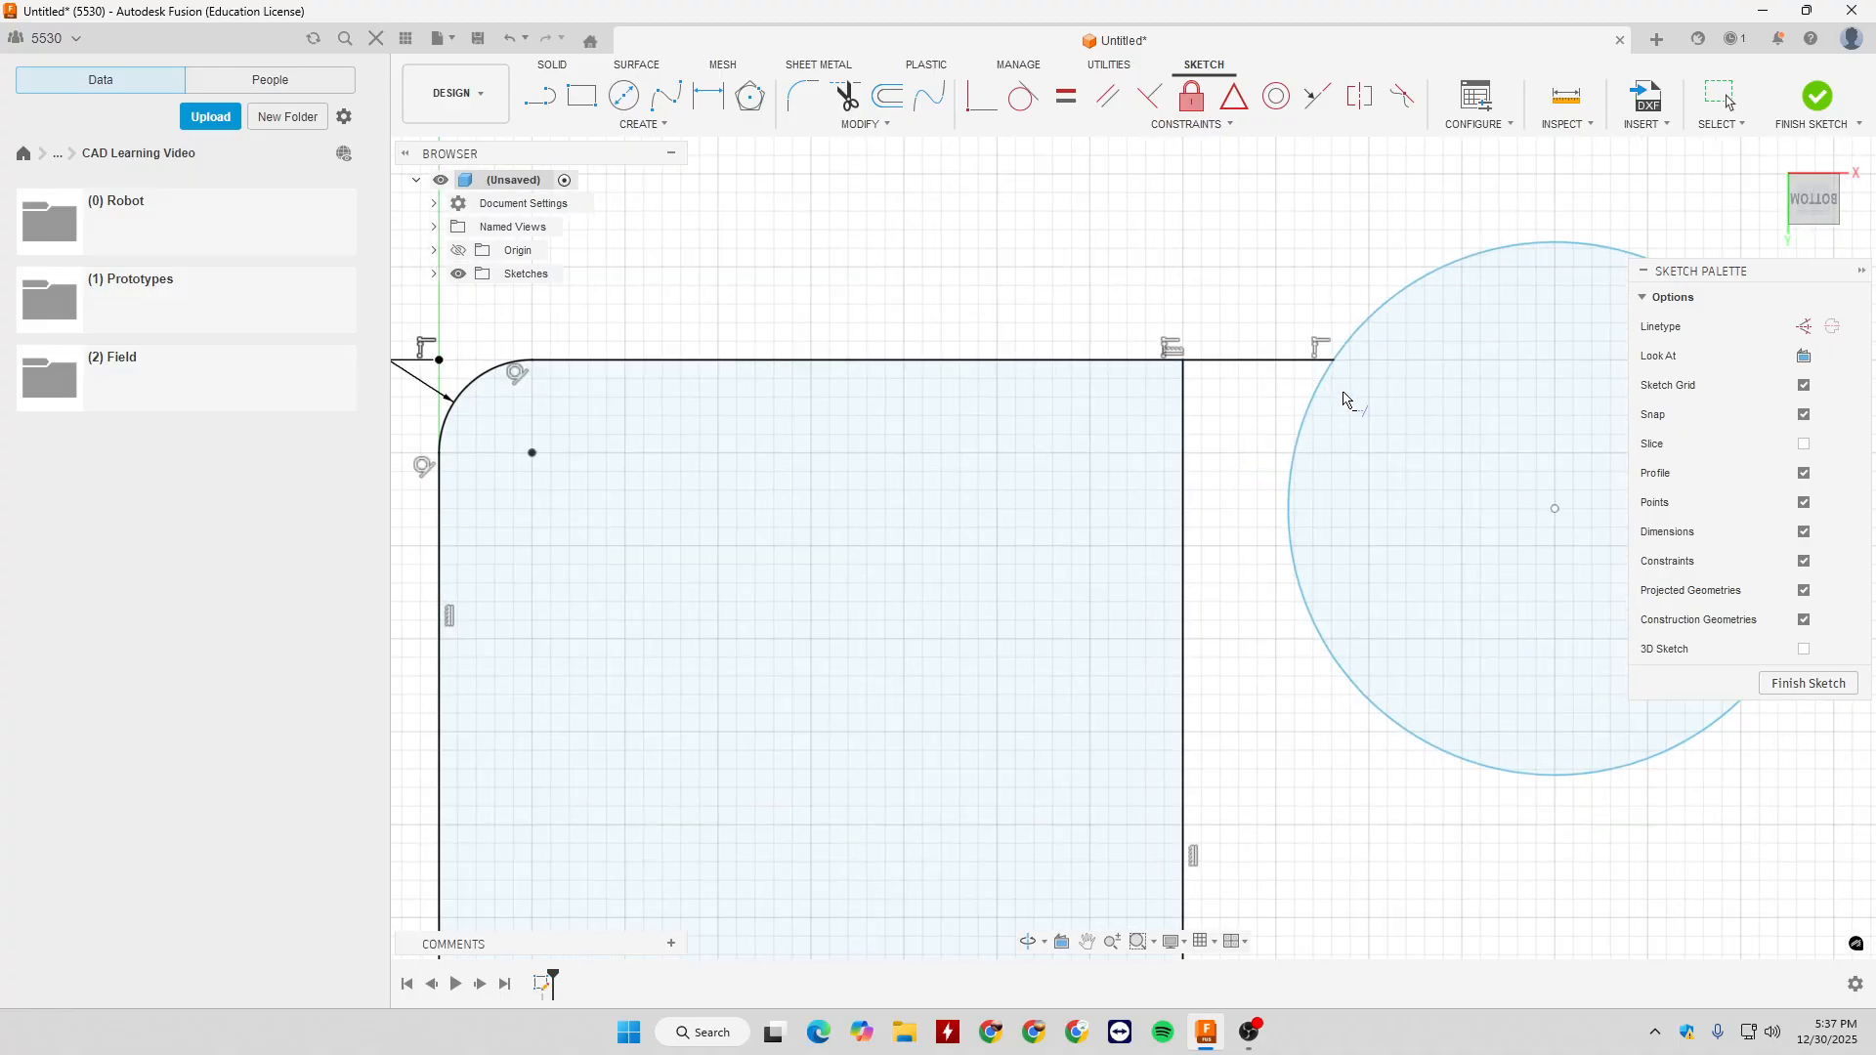
{"action": "scroll", "coordinate": [1339, 405], "scroll_direction": "down", "scroll_amount": 2}
{"action": "scroll", "coordinate": [1340, 403], "scroll_direction": "down", "scroll_amount": 5}
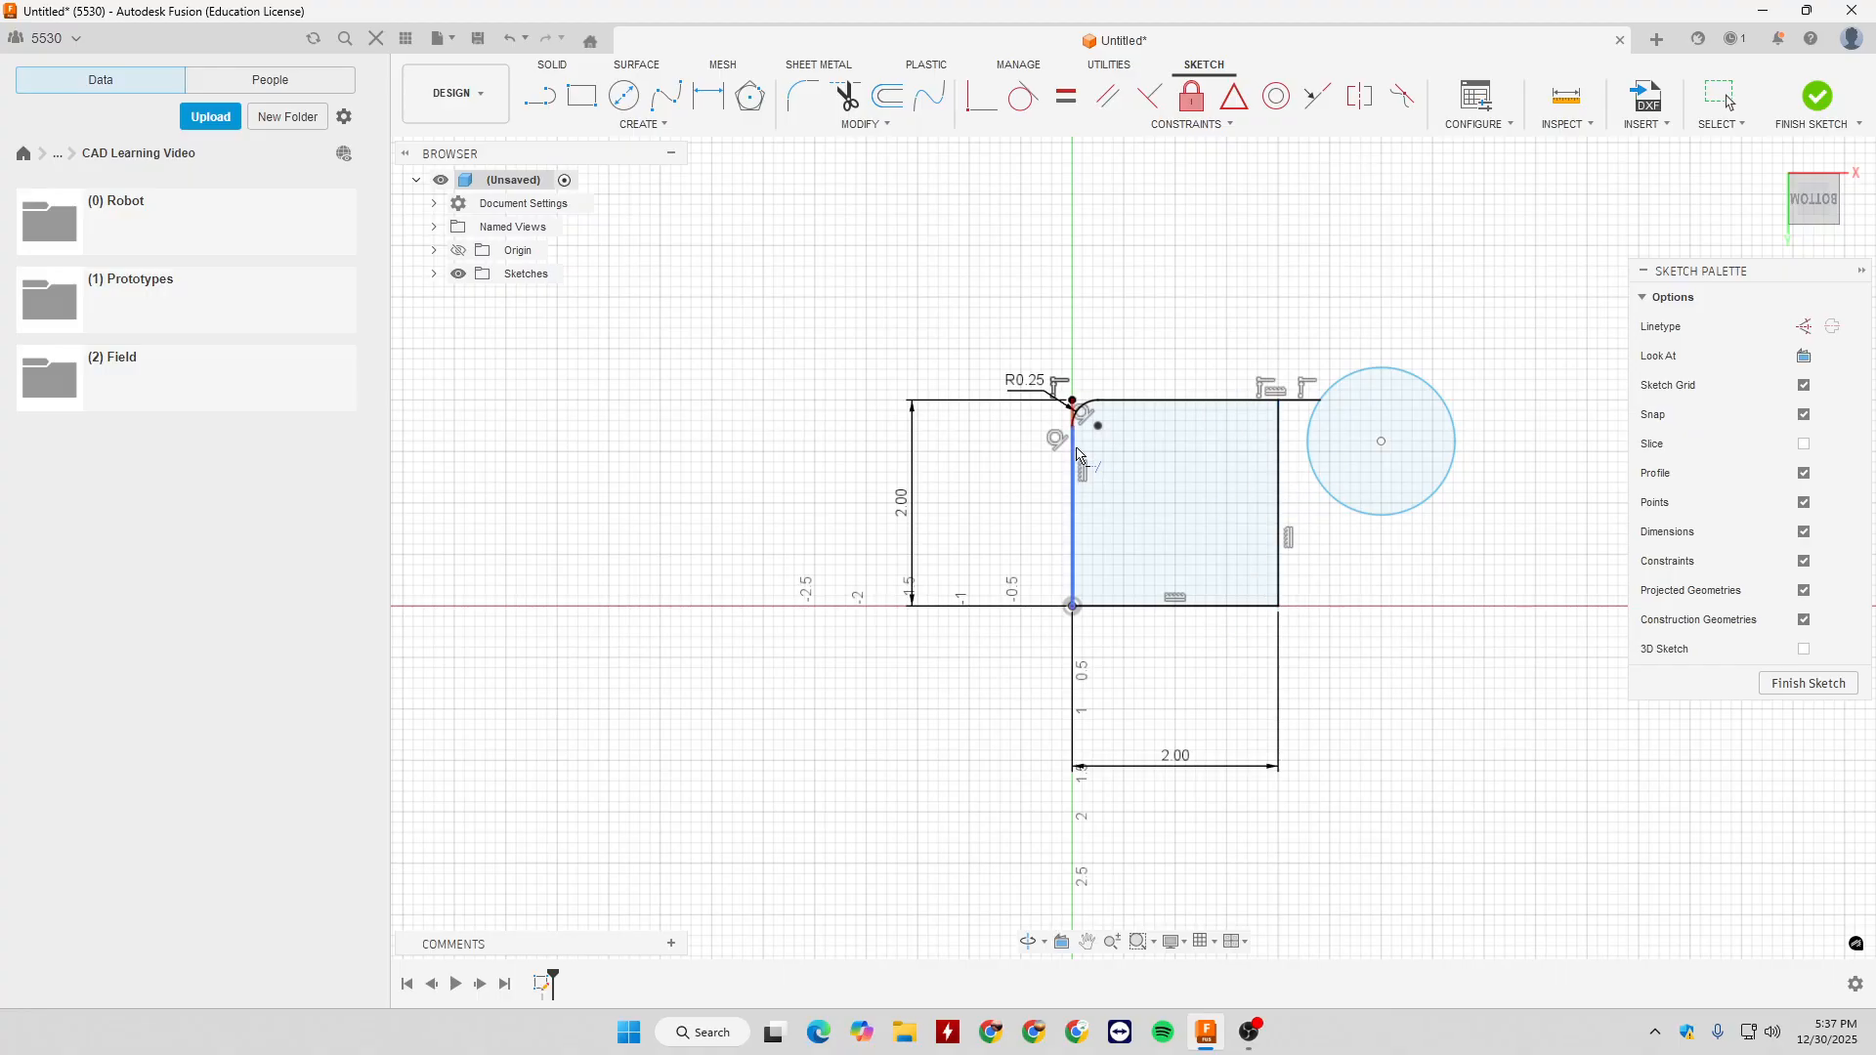
{"action": "scroll", "coordinate": [1309, 430], "scroll_direction": "down", "scroll_amount": 1}
{"action": "scroll", "coordinate": [1316, 406], "scroll_direction": "up", "scroll_amount": 3}
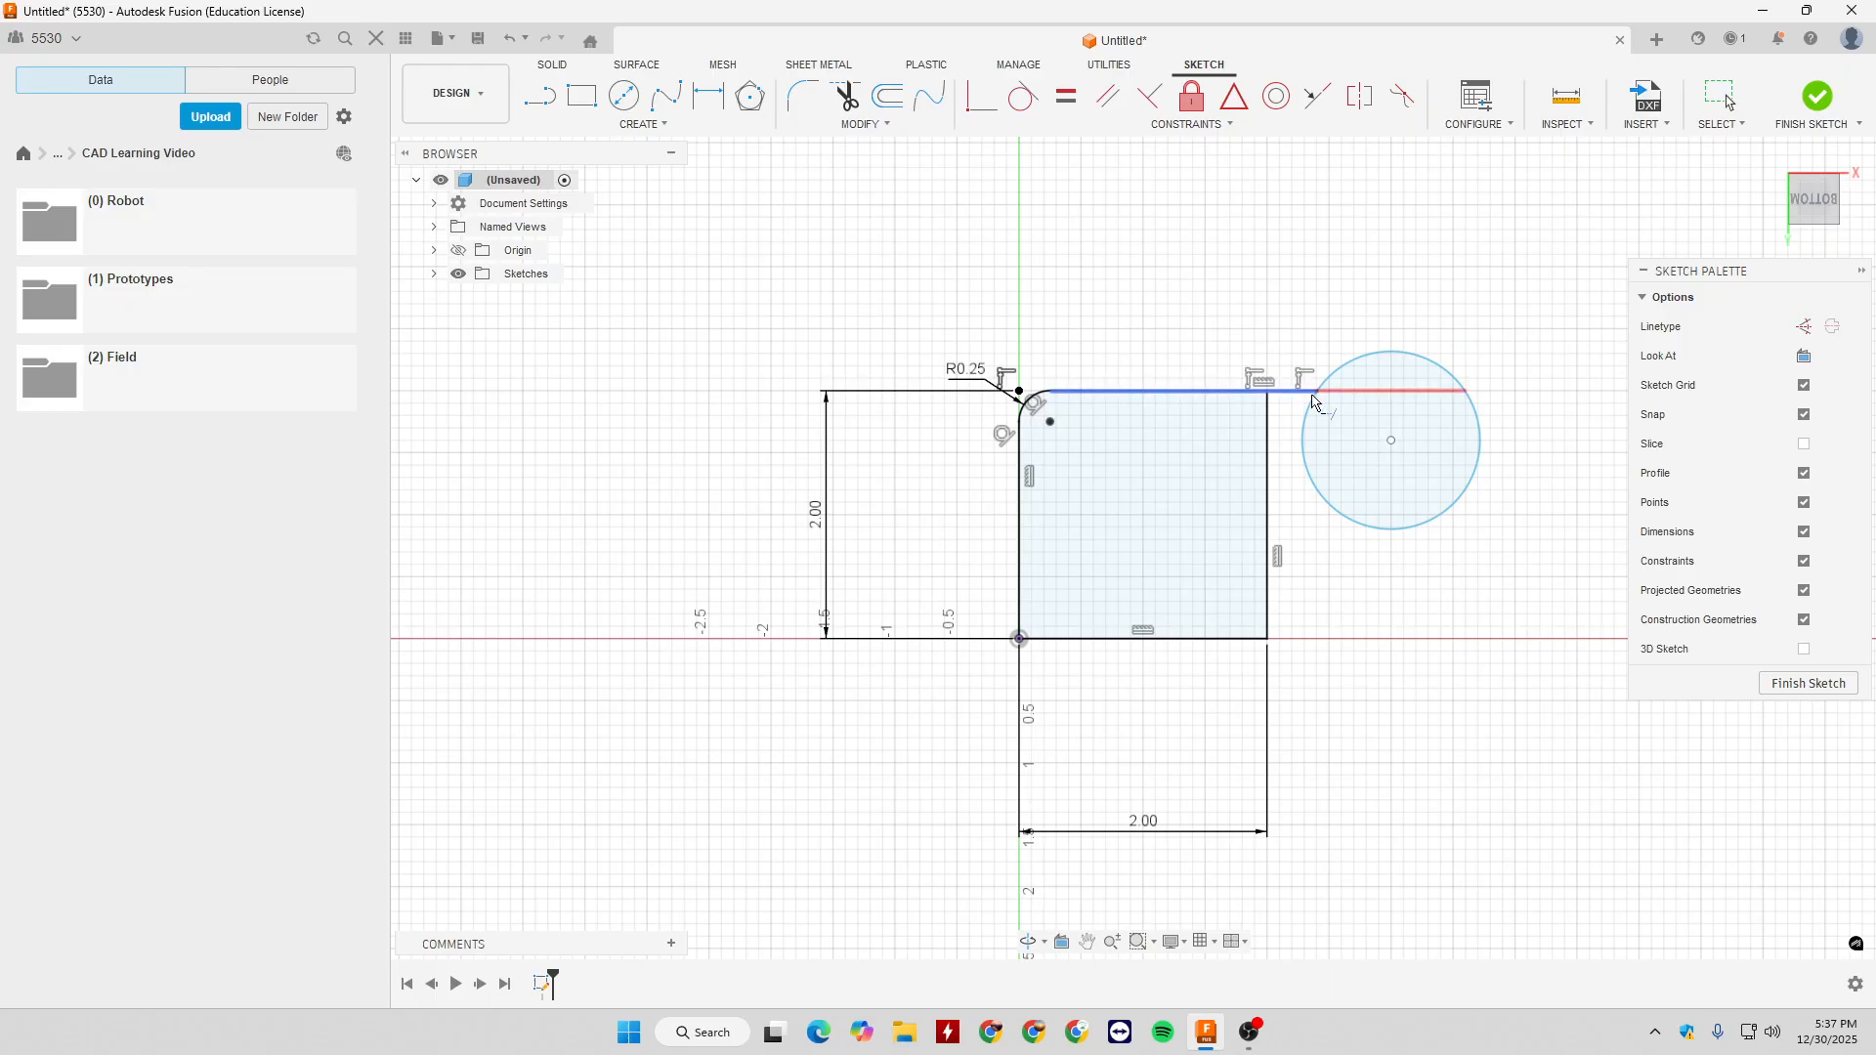
{"action": "left_click", "coordinate": [1314, 395]}
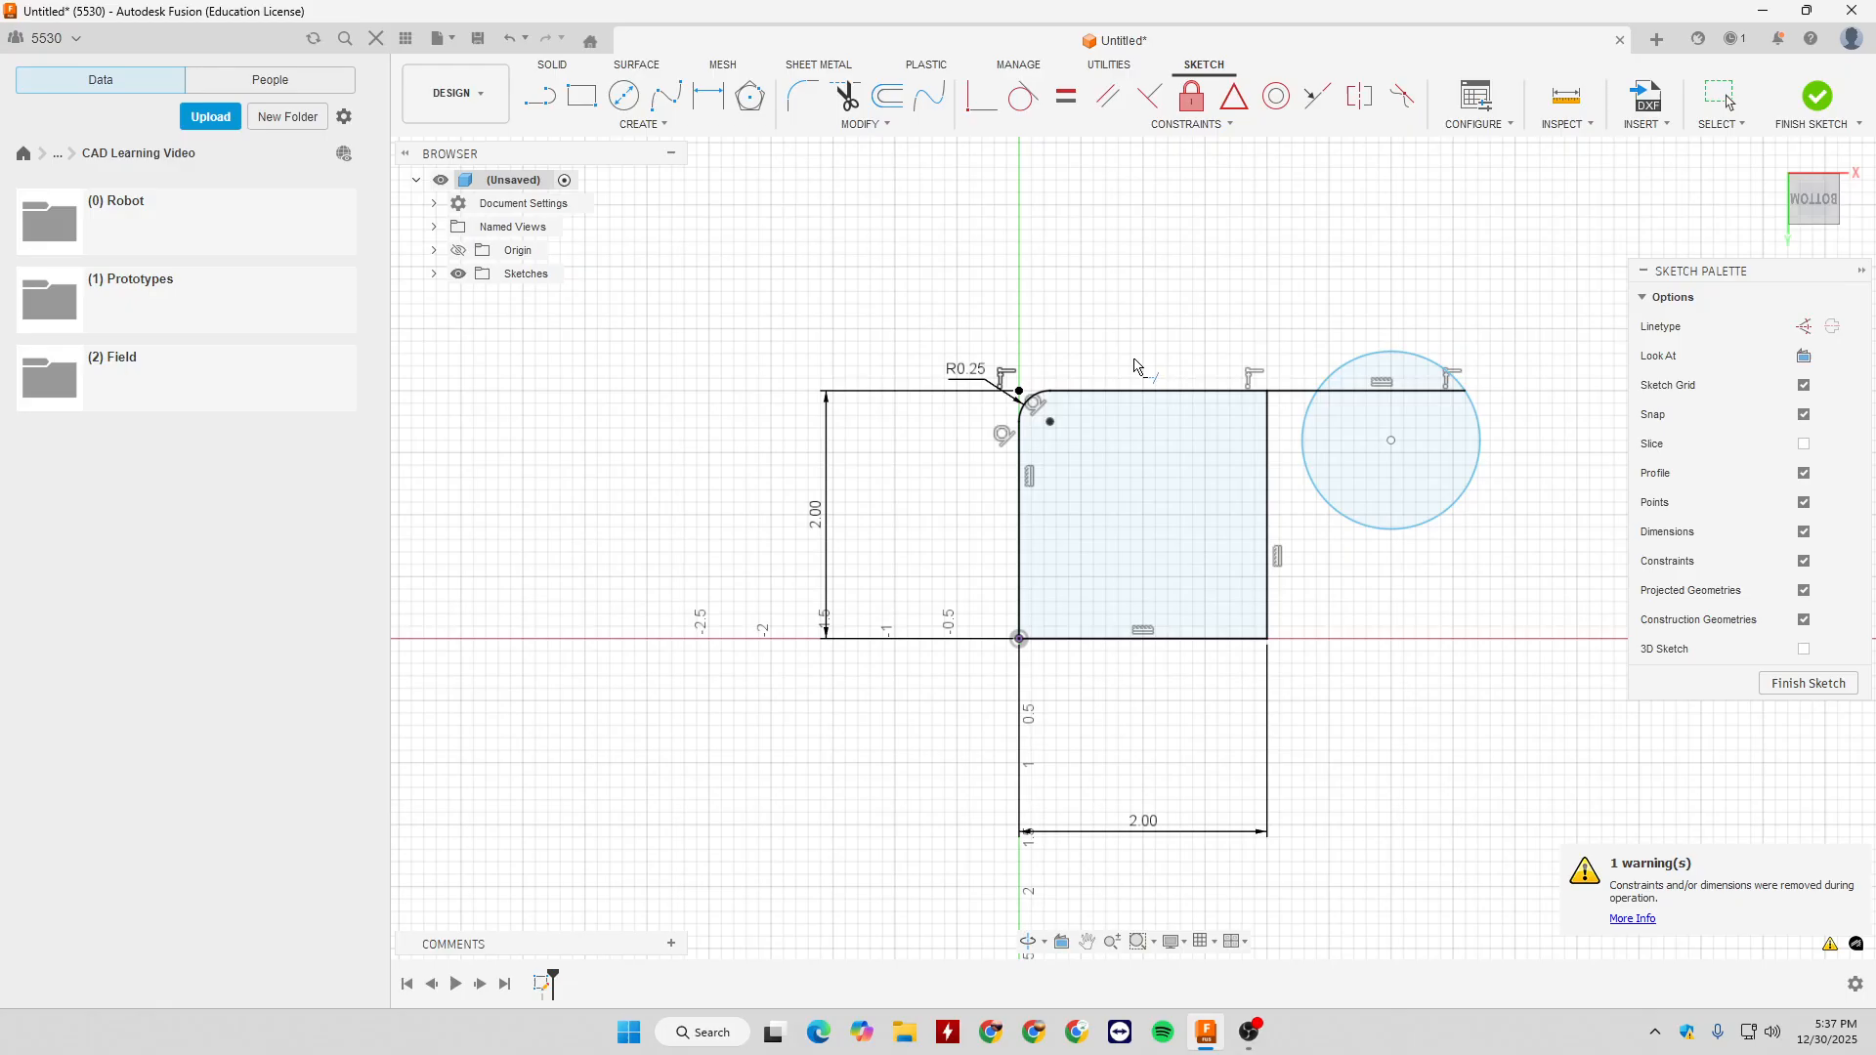
{"action": "key", "text": "Escape"}
- Enlarge the circle to about 2 in diameter and move it up and further right, stretching the attached line
{"action": "left_click_drag", "start_coordinate": [1473, 477], "coordinate": [1502, 489]}
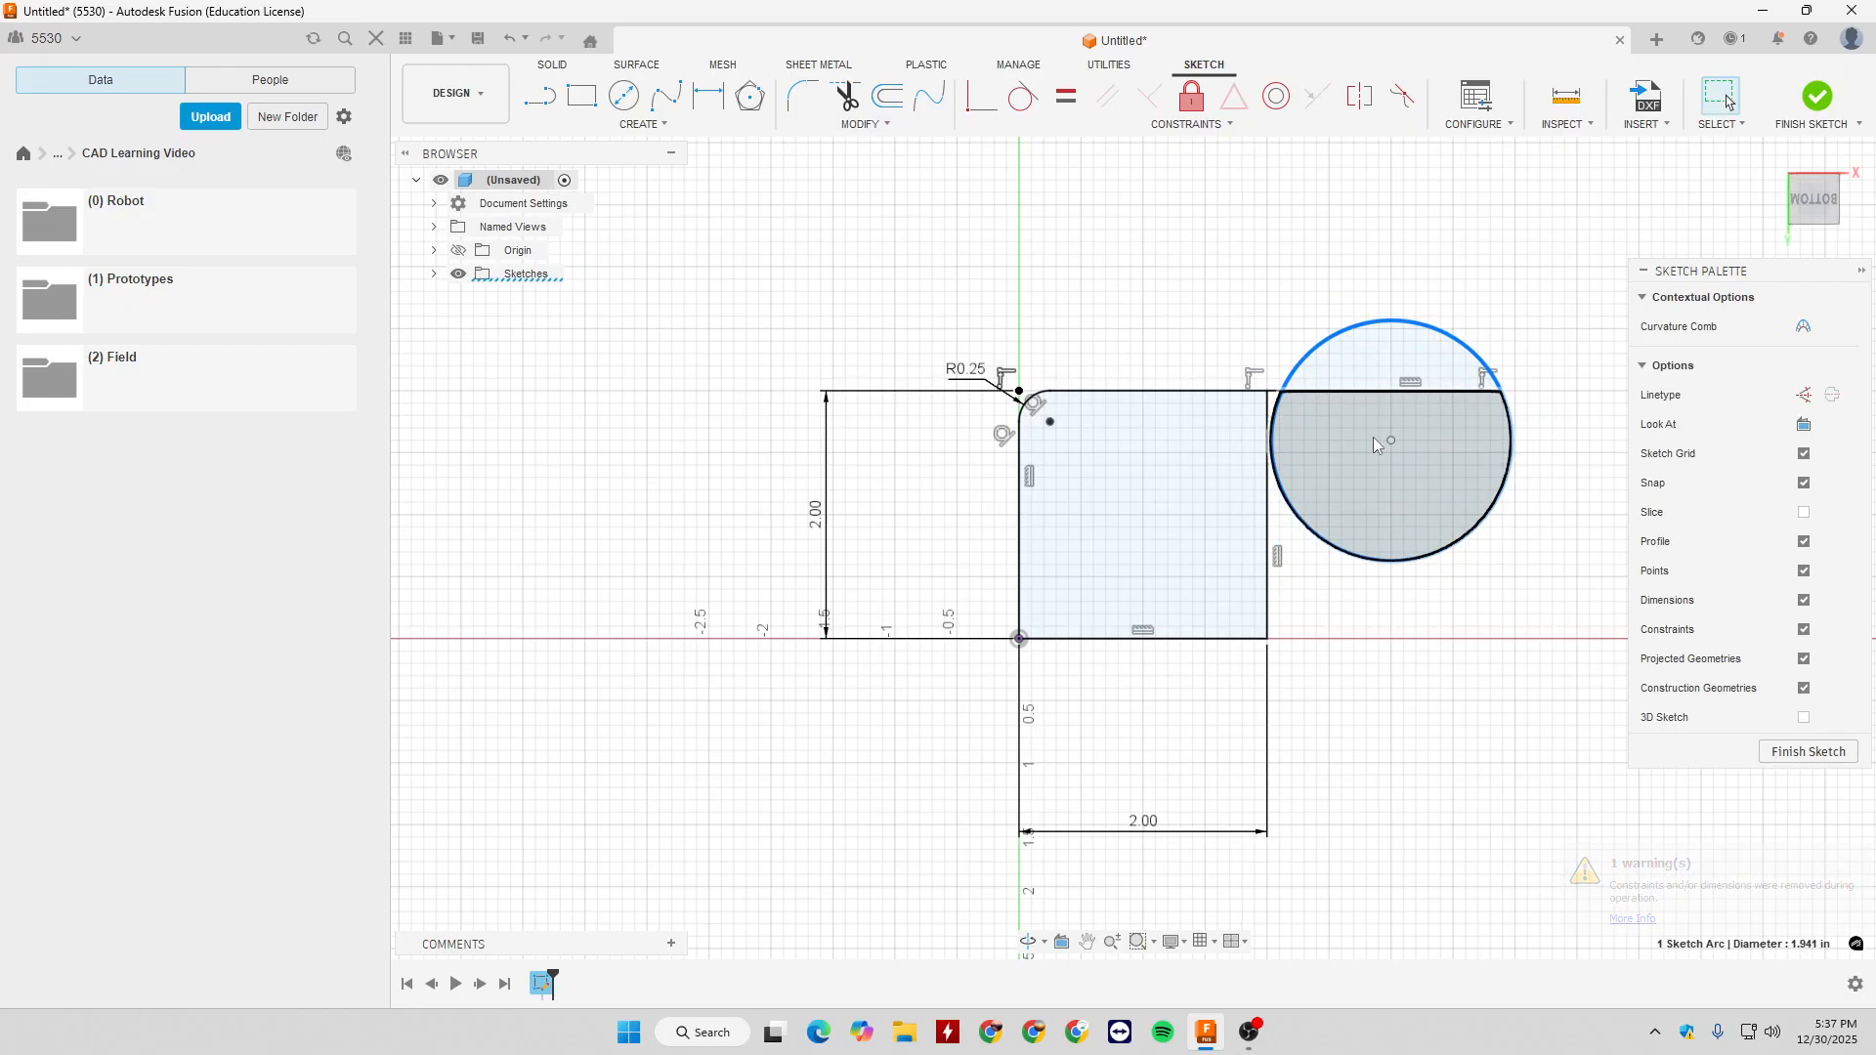
{"action": "left_click_drag", "start_coordinate": [1391, 441], "coordinate": [1440, 329]}
{"action": "left_click_drag", "start_coordinate": [1449, 417], "coordinate": [1493, 439]}
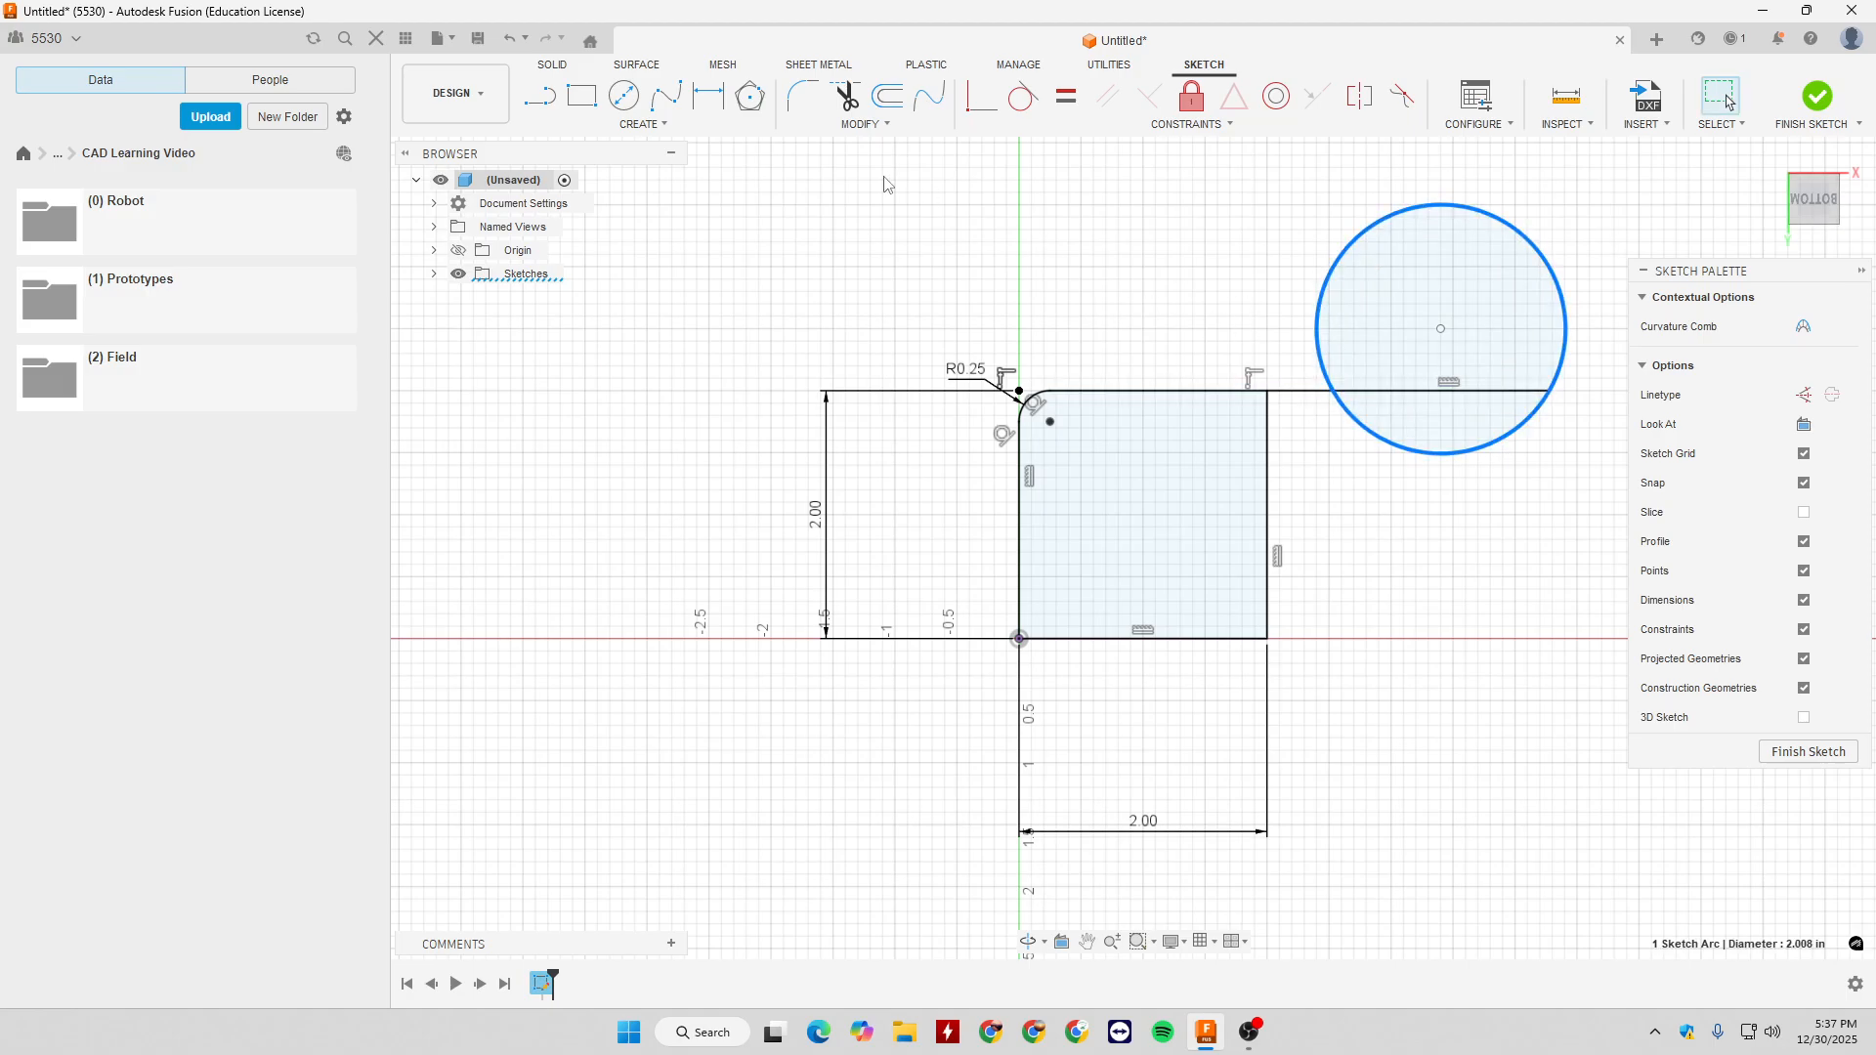
{"action": "left_click", "coordinate": [886, 125]}
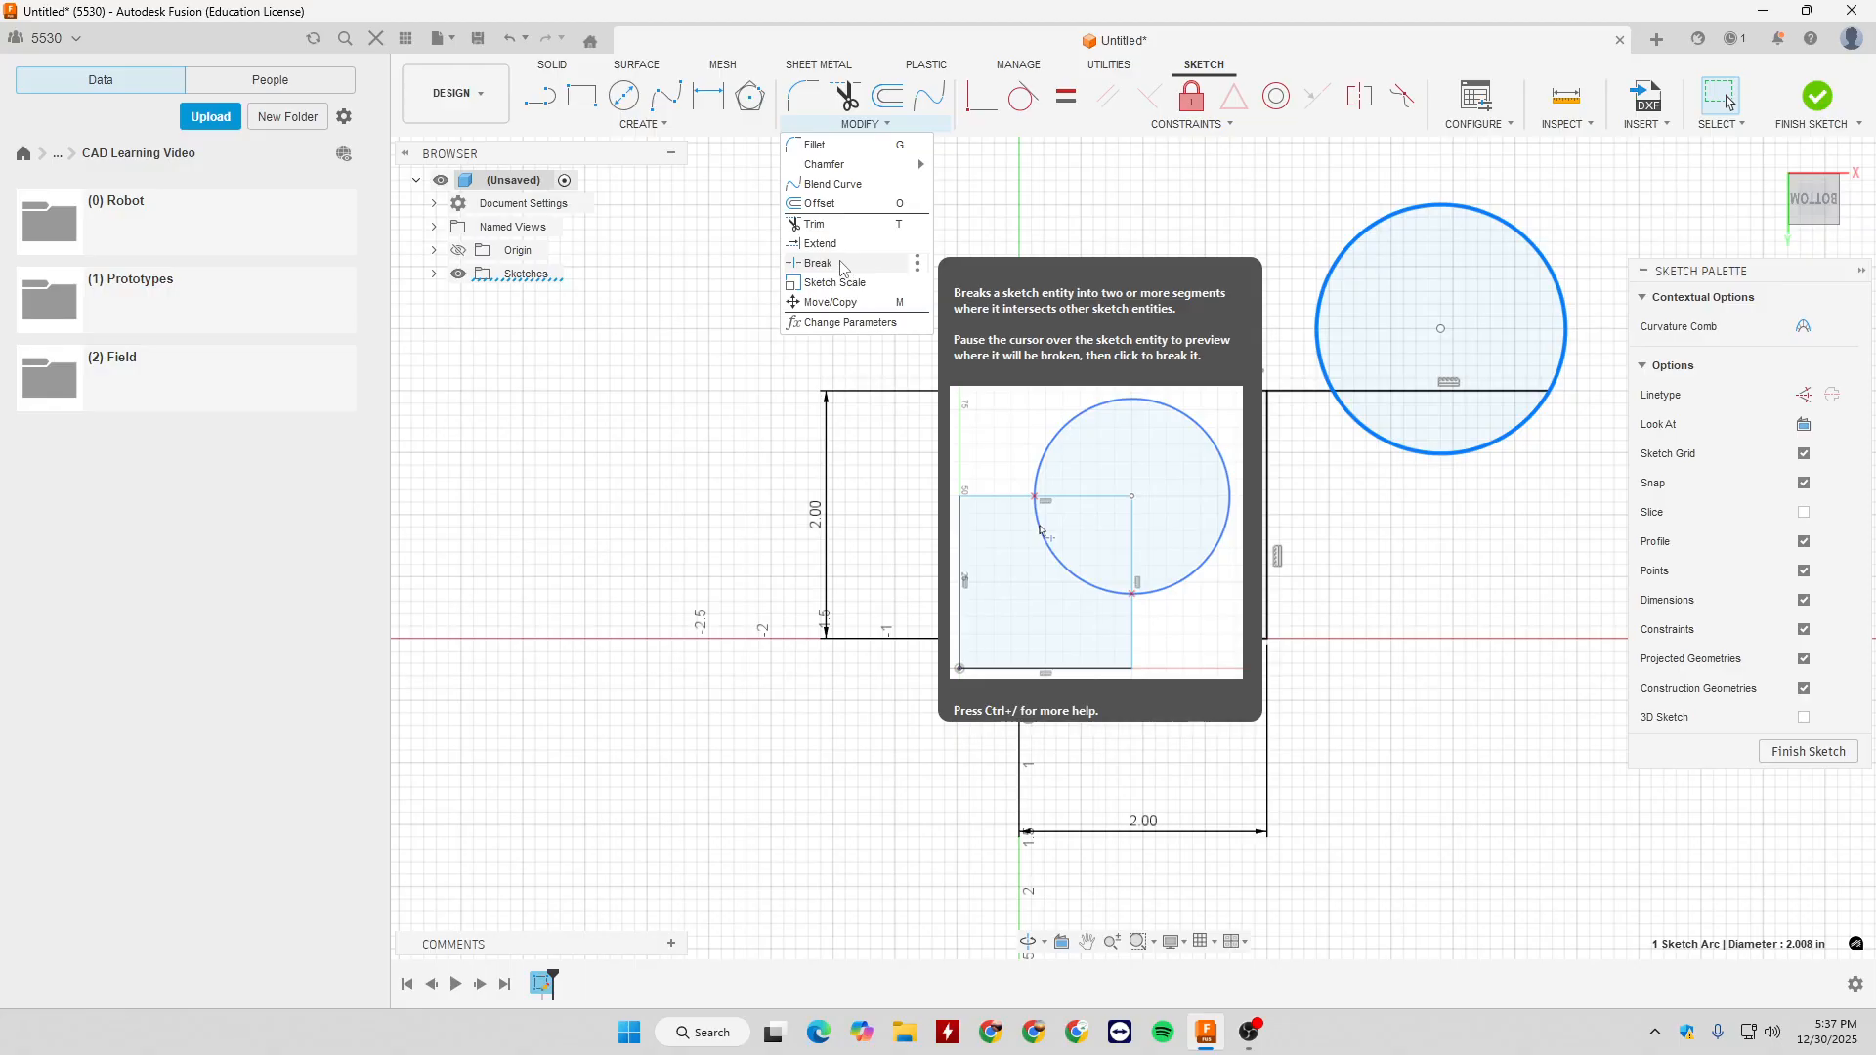
{"action": "left_click", "coordinate": [877, 282]}
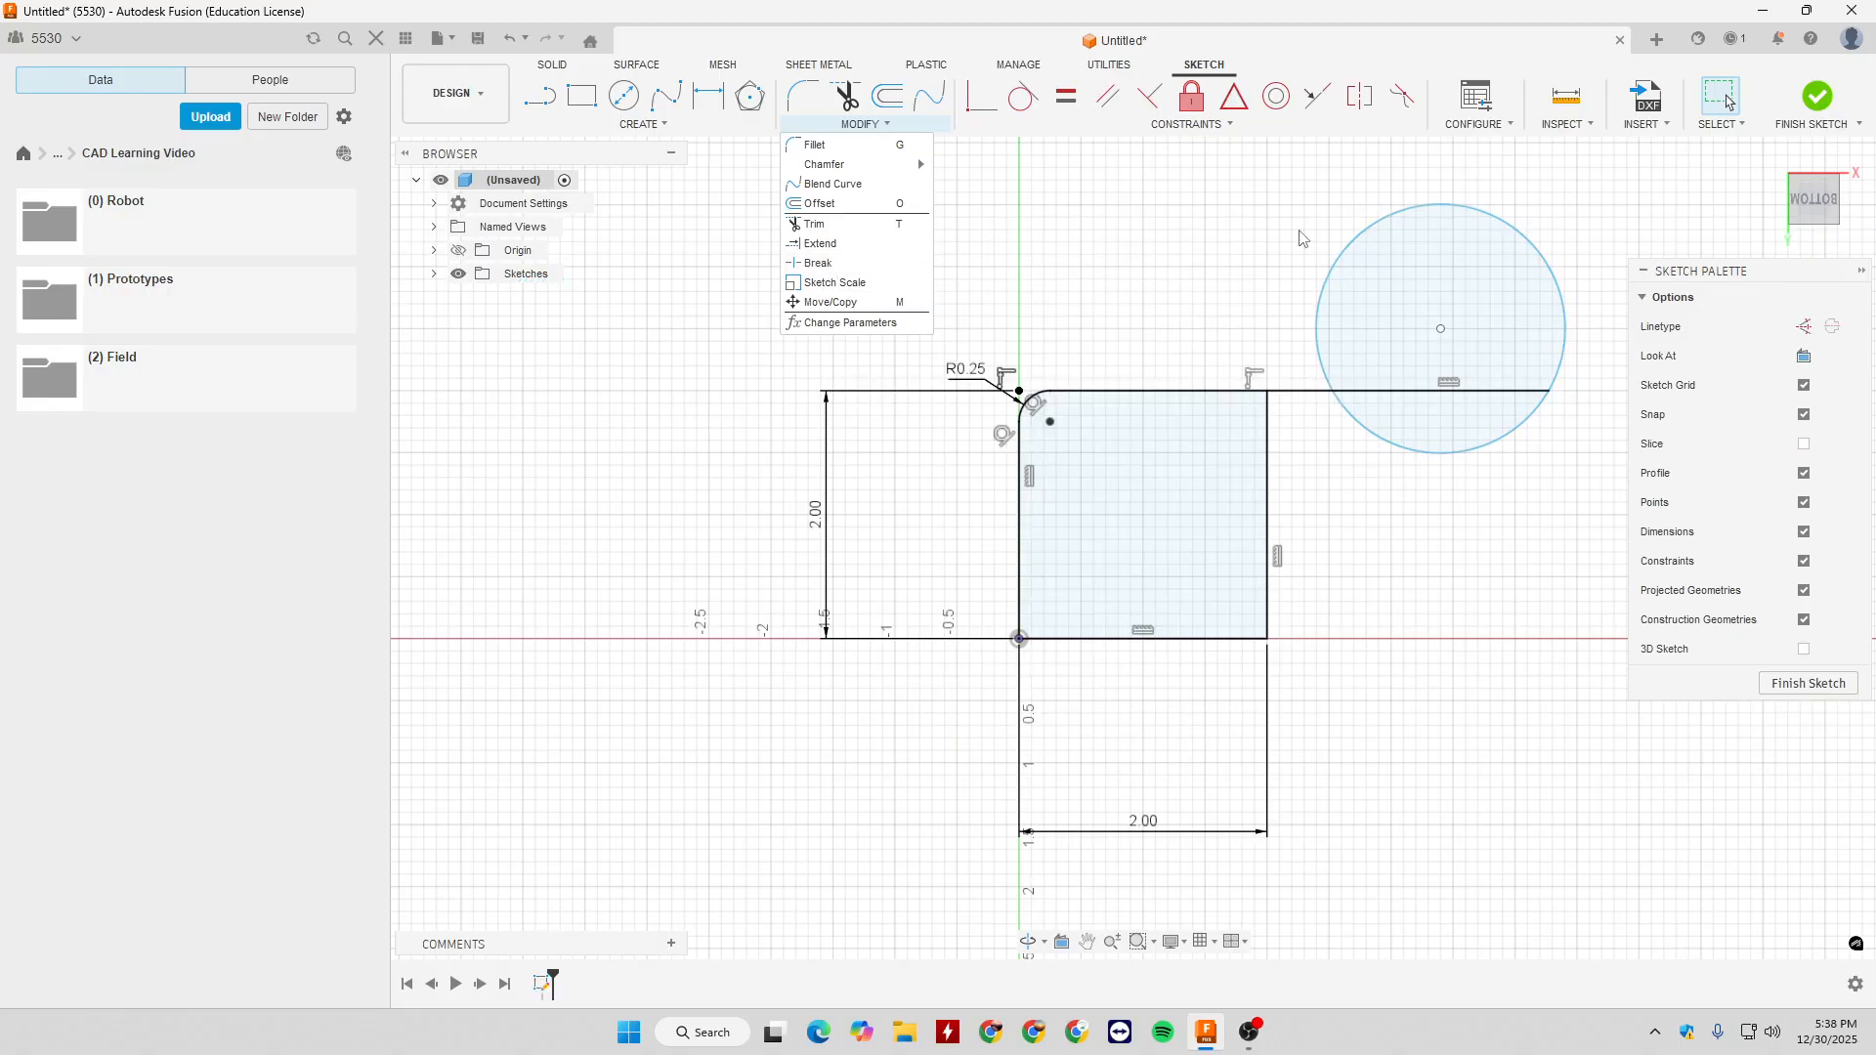
{"action": "key", "text": "Escape"}
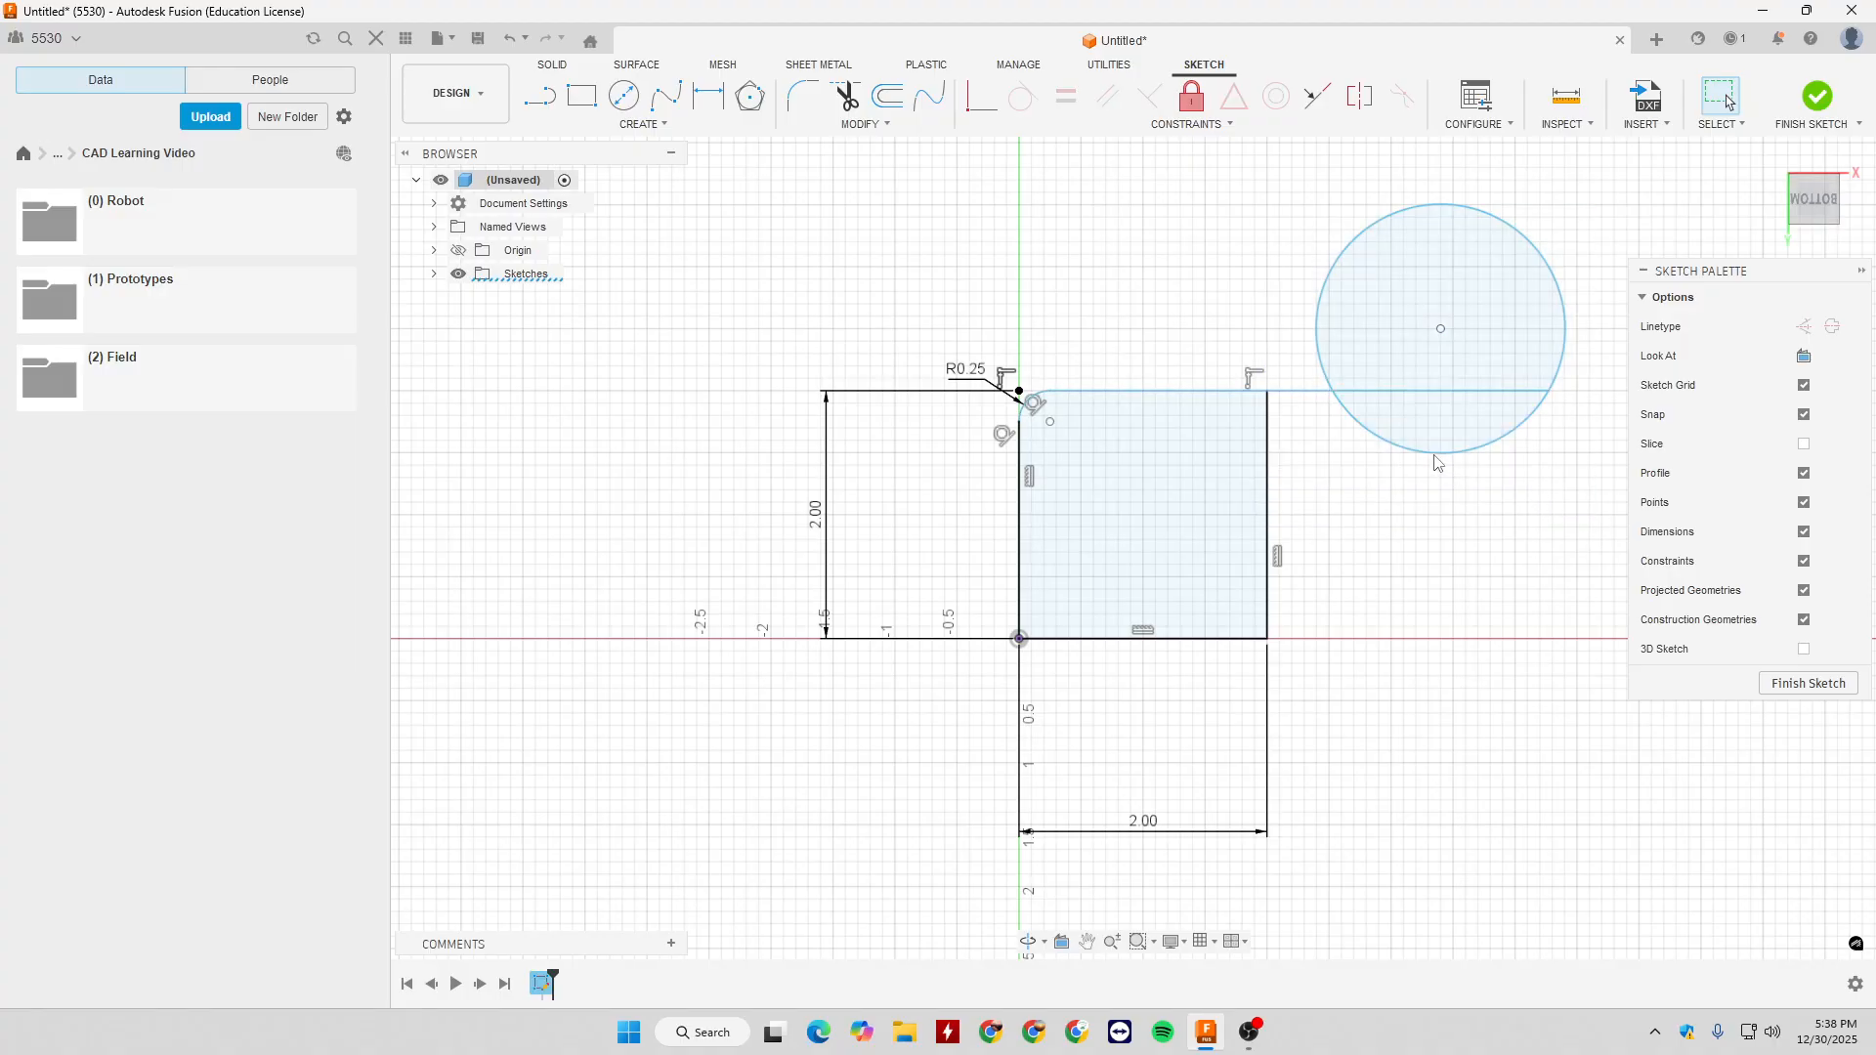
- Delete the circle at the end of the extended top line
{"action": "left_click_drag", "start_coordinate": [1274, 182], "coordinate": [1649, 500]}
{"action": "key", "text": "Delete"}
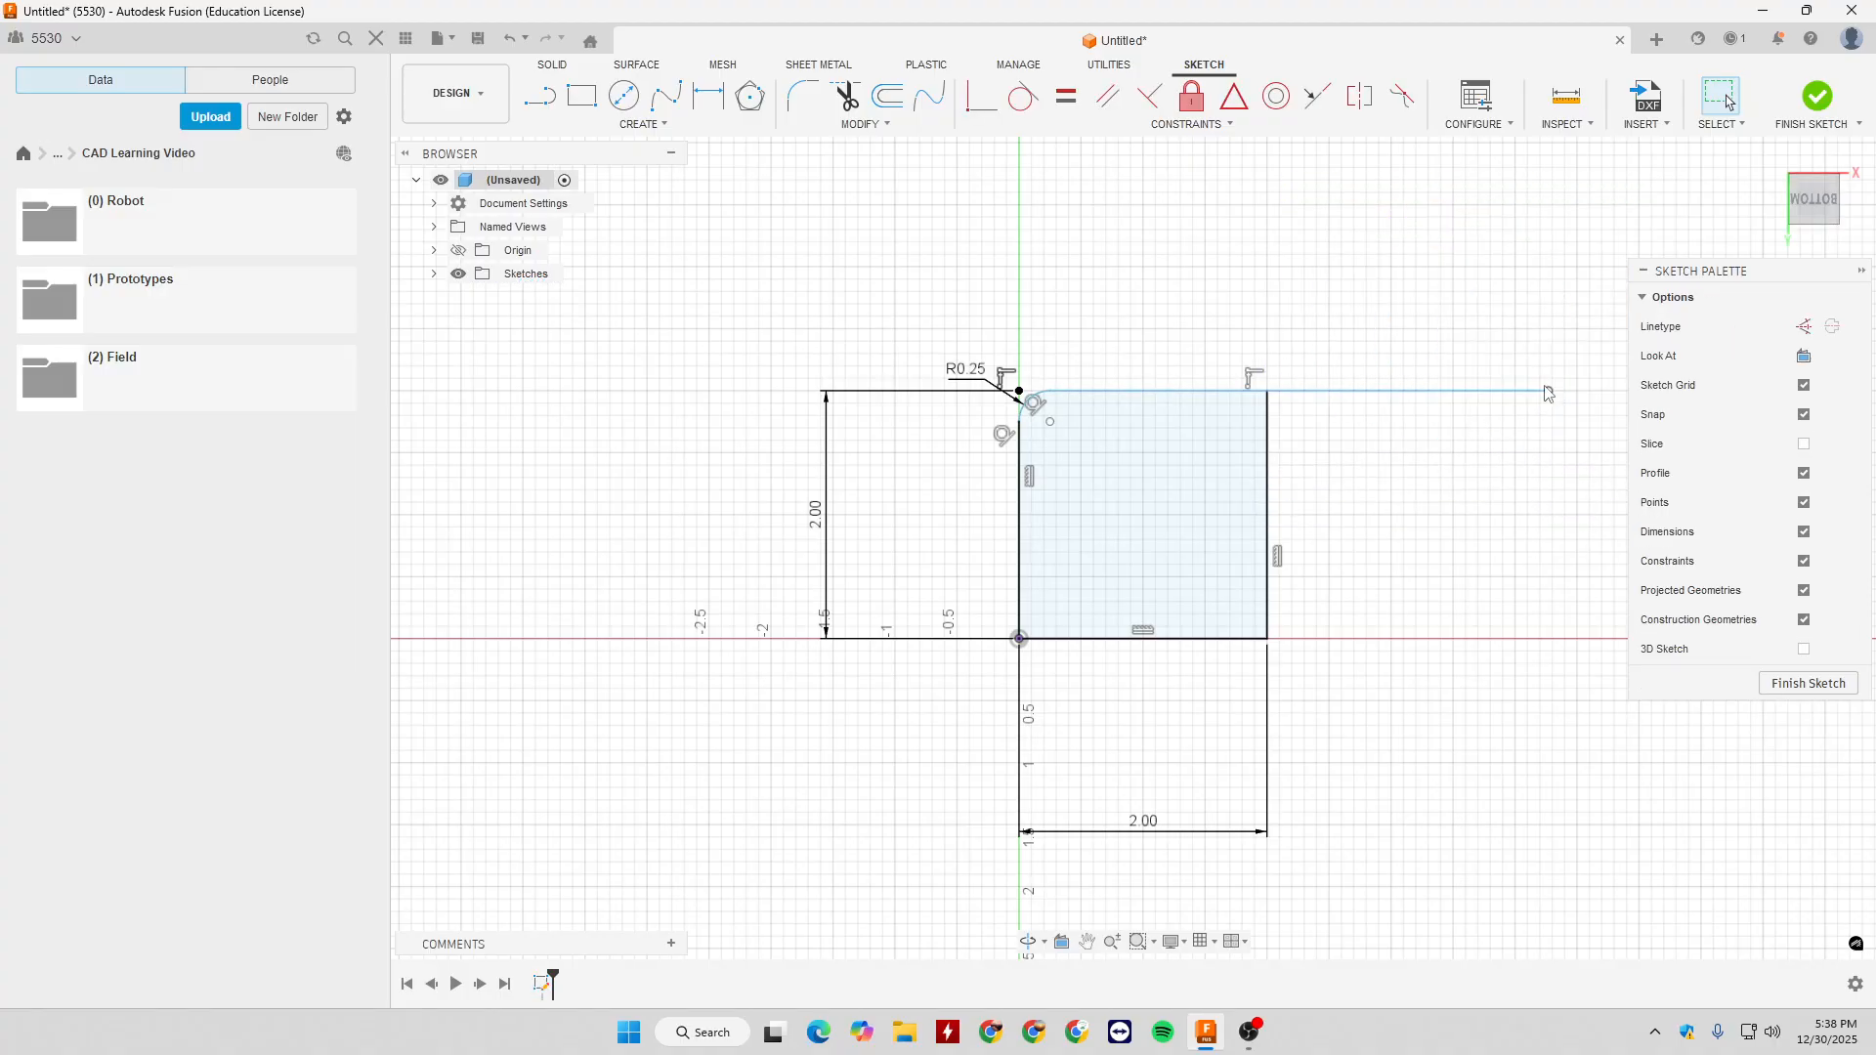
{"action": "scroll", "coordinate": [1327, 449], "scroll_direction": "up", "scroll_amount": 5}
{"action": "scroll", "coordinate": [1227, 409], "scroll_direction": "down", "scroll_amount": 4}
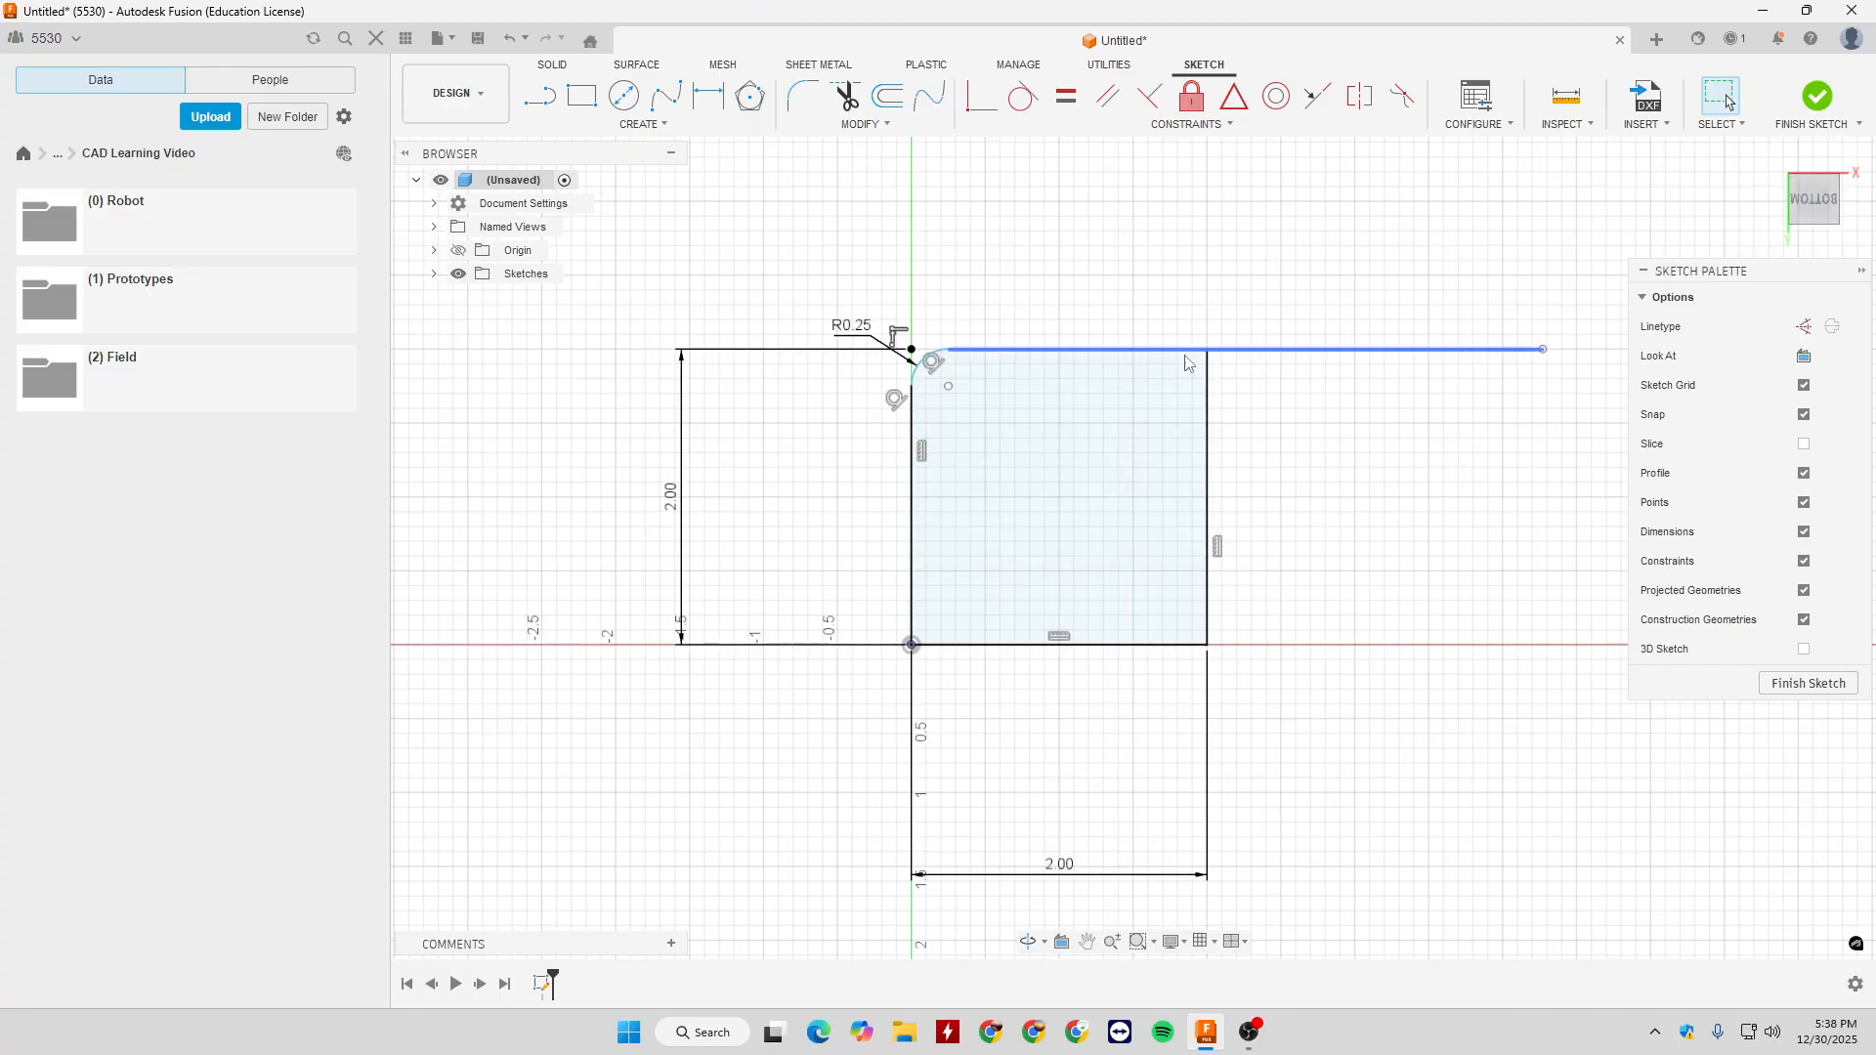
{"action": "left_click", "coordinate": [1208, 469]}
{"action": "left_click", "coordinate": [863, 124]}
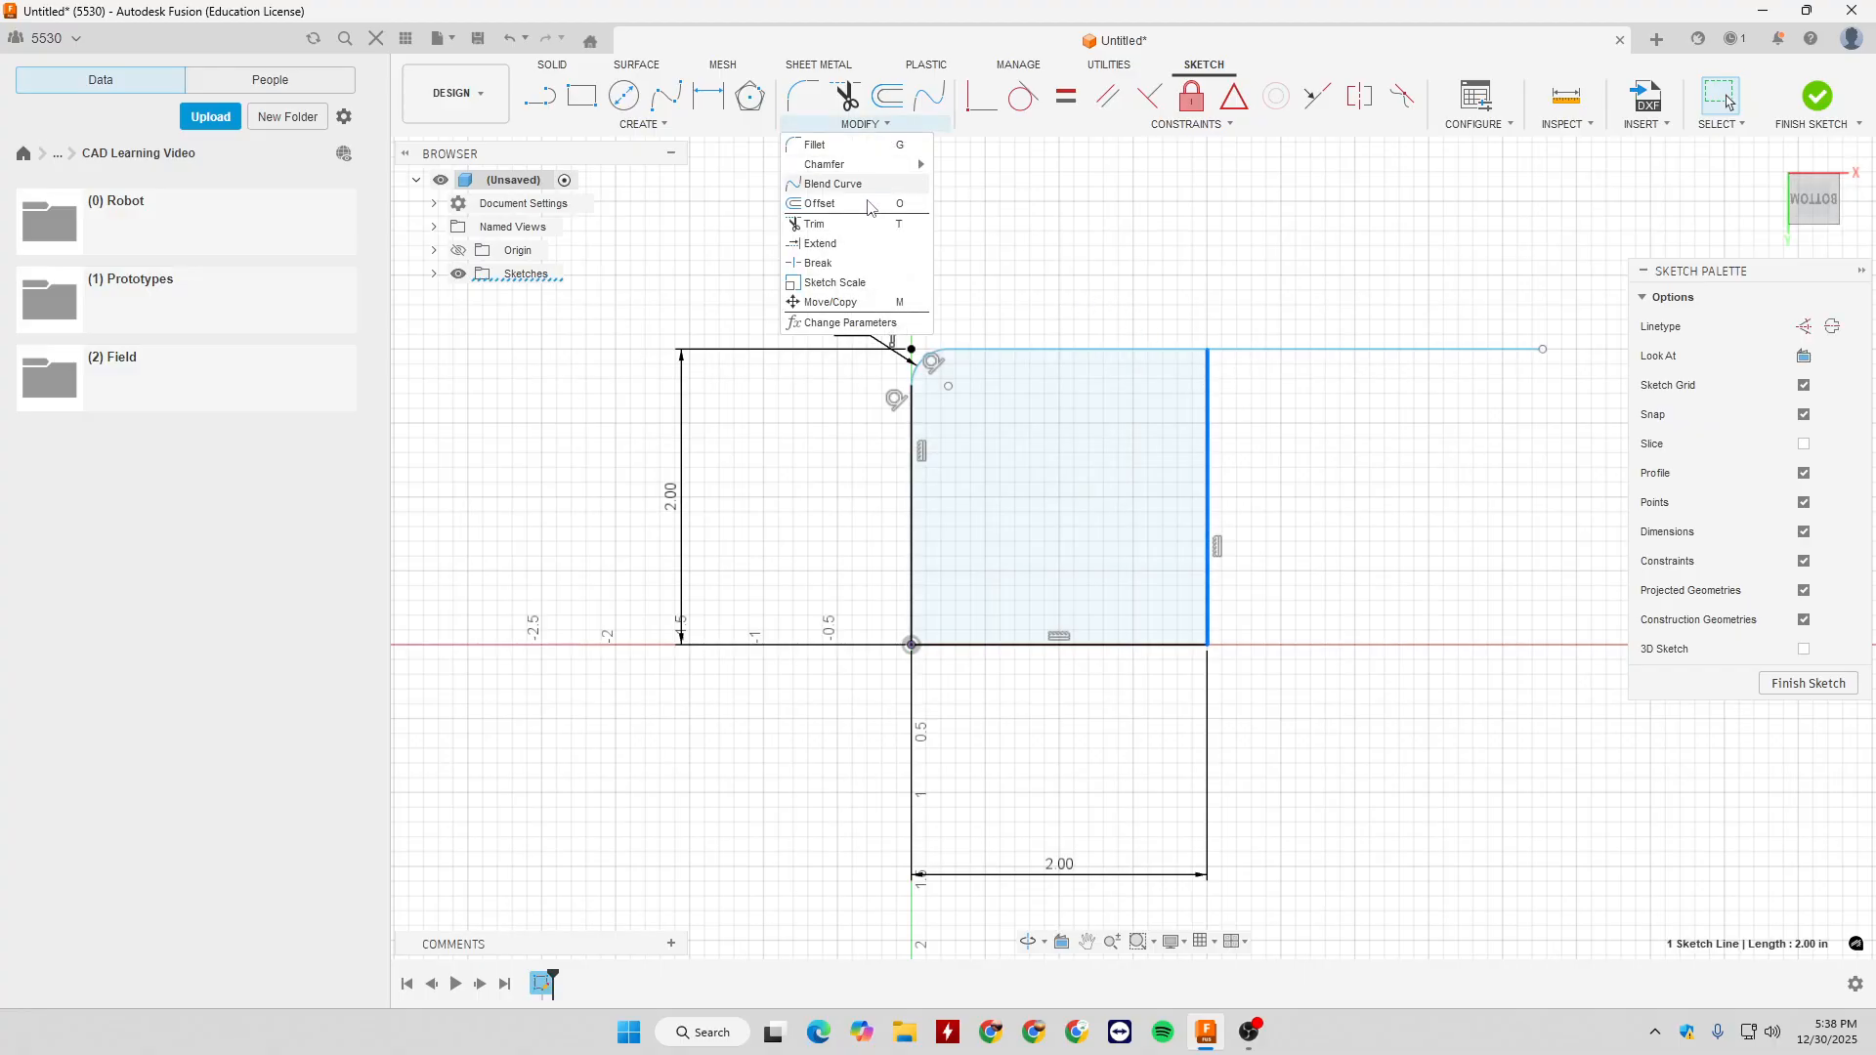
{"action": "left_click", "coordinate": [830, 263]}
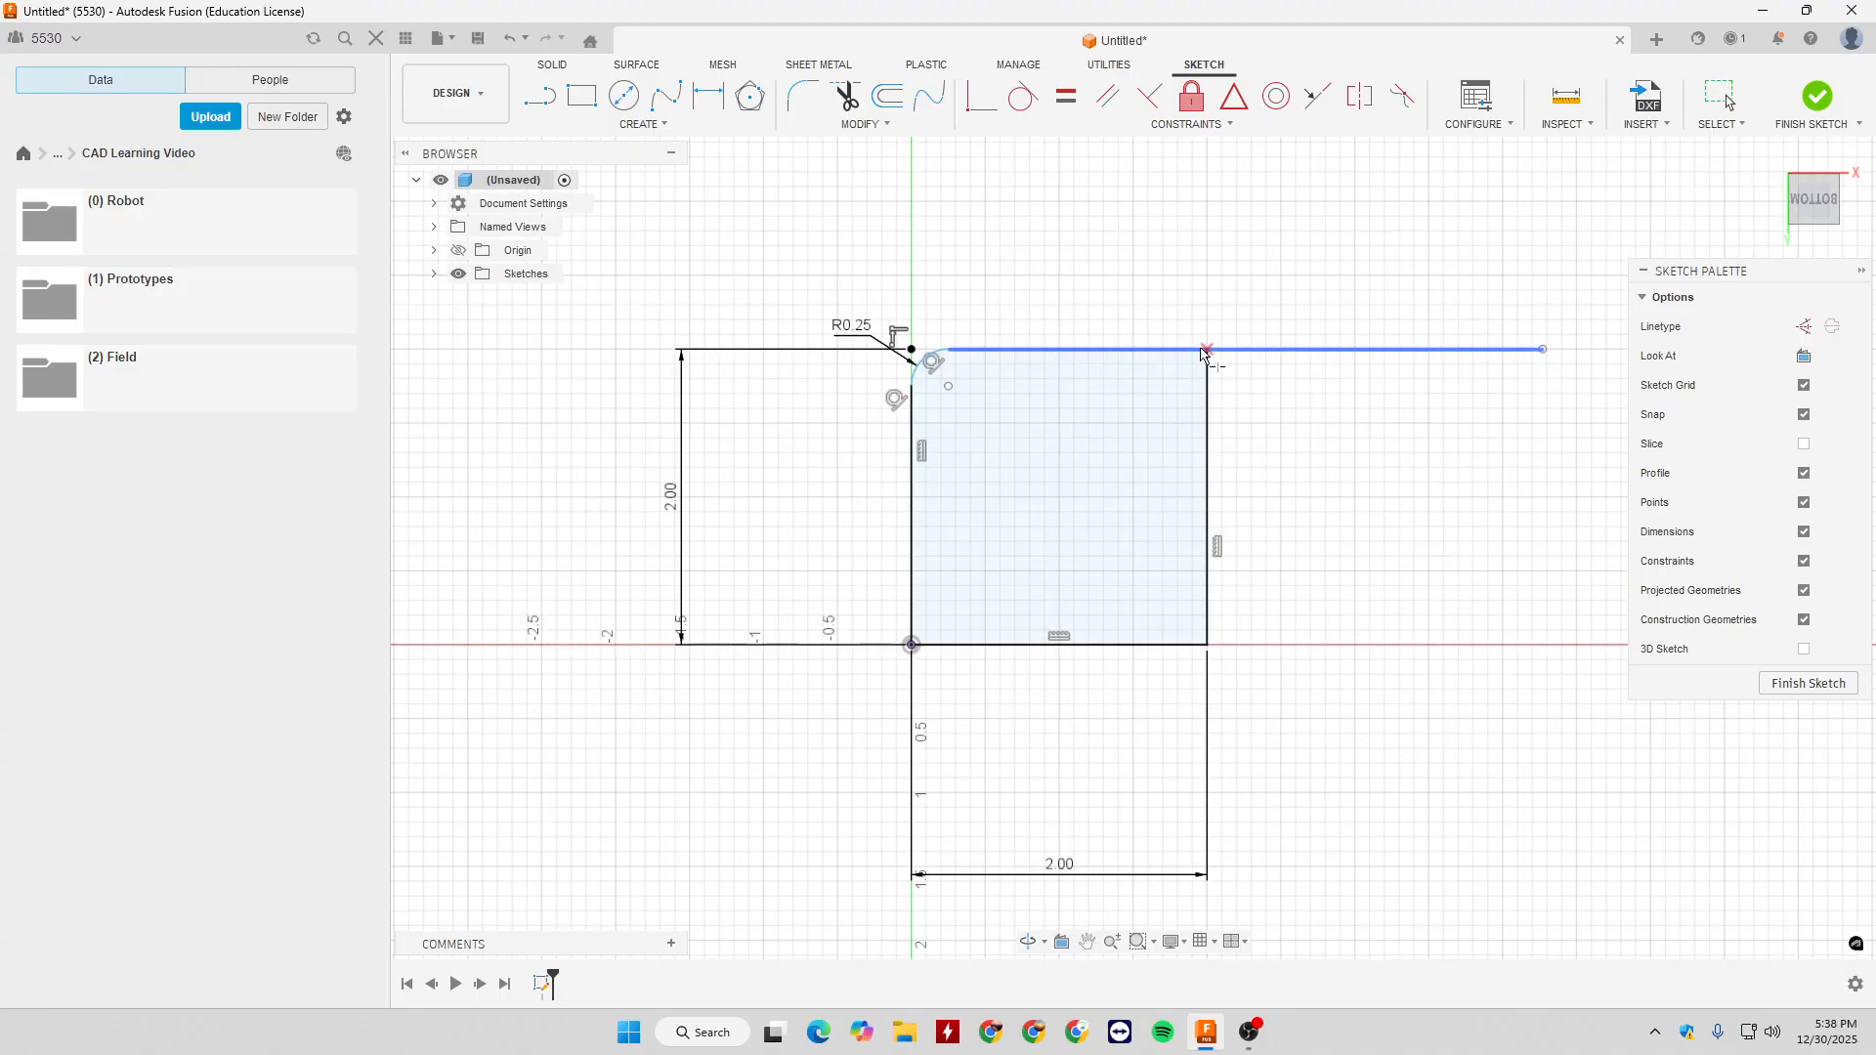
{"action": "key", "text": "Escape"}
- Tilt the extended top line by moving its free end upward, and undo the move
{"action": "left_click", "coordinate": [1169, 352]}
{"action": "left_click", "coordinate": [1250, 361]}
{"action": "left_click", "coordinate": [1241, 352]}
{"action": "left_click", "coordinate": [1314, 420]}
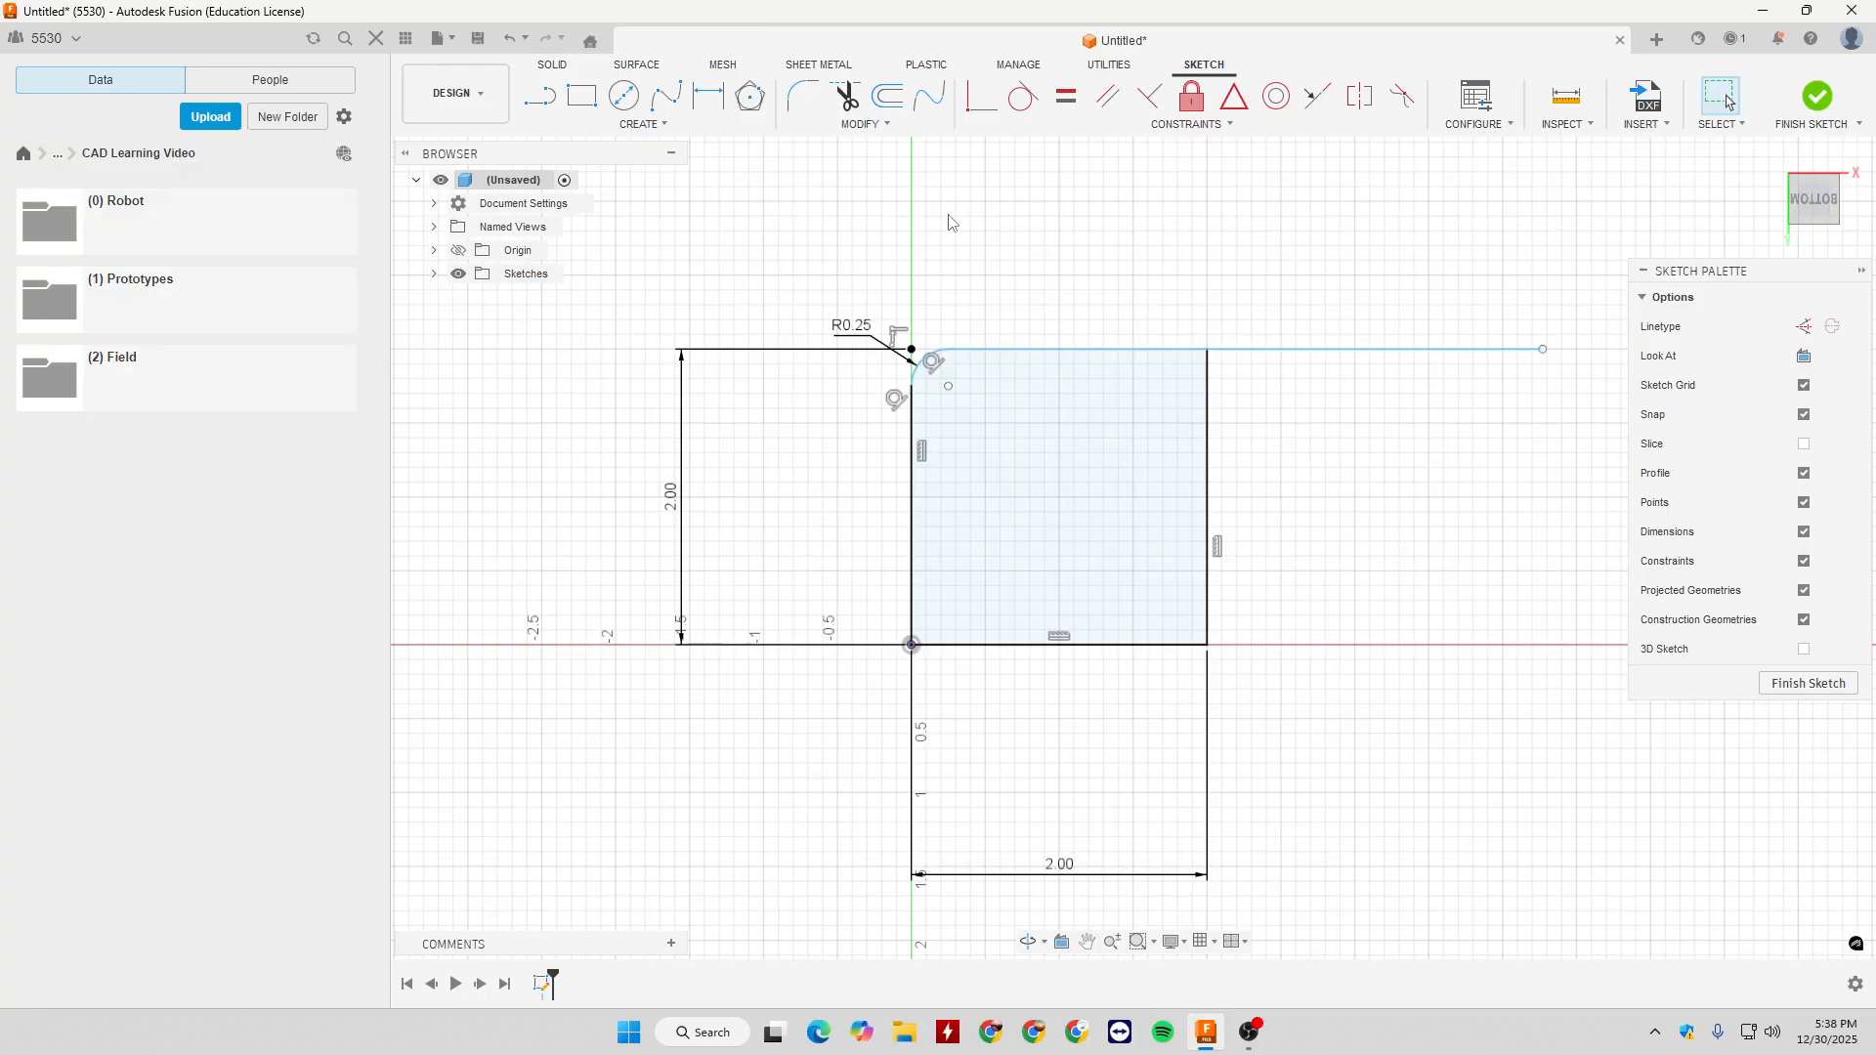
{"action": "mouse_move", "coordinate": [1546, 352]}
{"action": "left_mouse_down"}
{"action": "mouse_move", "coordinate": [1516, 251]}
{"action": "mouse_move", "coordinate": [1447, 266]}
{"action": "mouse_move", "coordinate": [1476, 216]}
{"action": "mouse_move", "coordinate": [1462, 266]}
{"action": "mouse_move", "coordinate": [1476, 255]}
{"action": "left_mouse_up"}
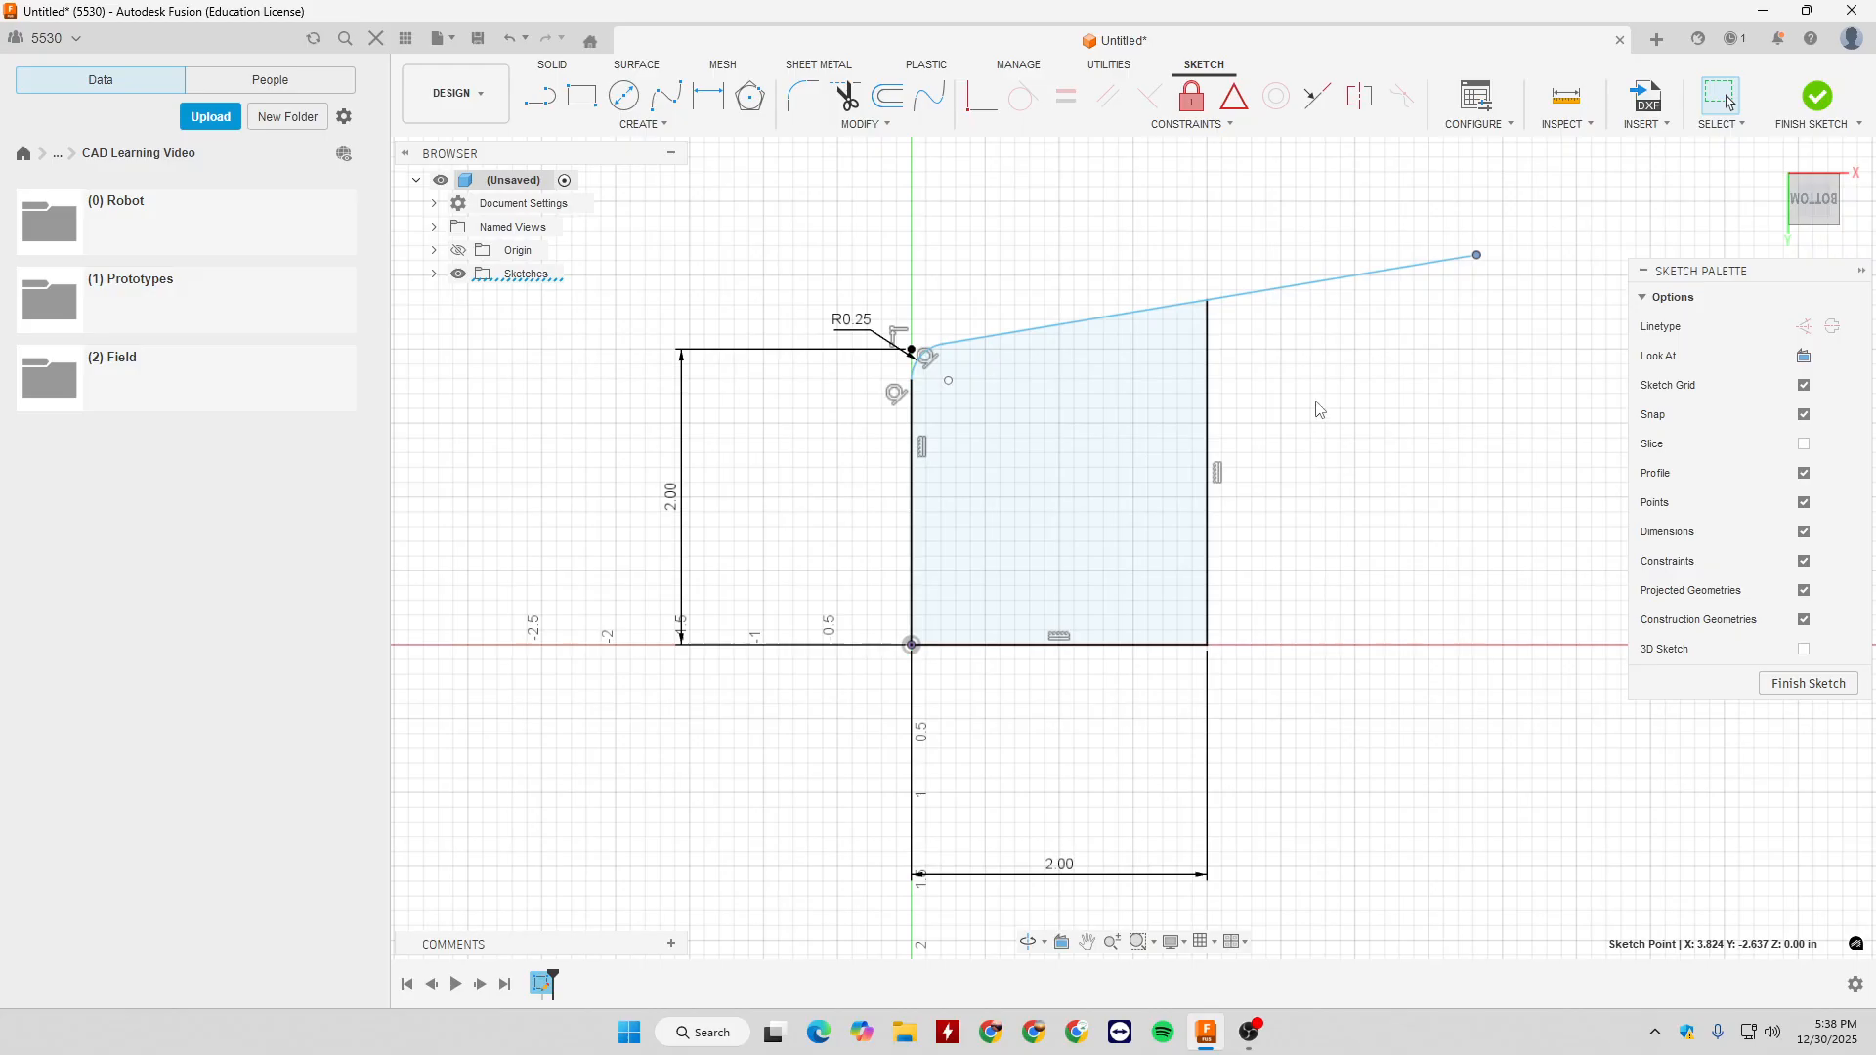
{"action": "key", "text": "ctrl+z"}
- Break the extended top line where it crosses the square's right edge
{"action": "left_click", "coordinate": [861, 124]}
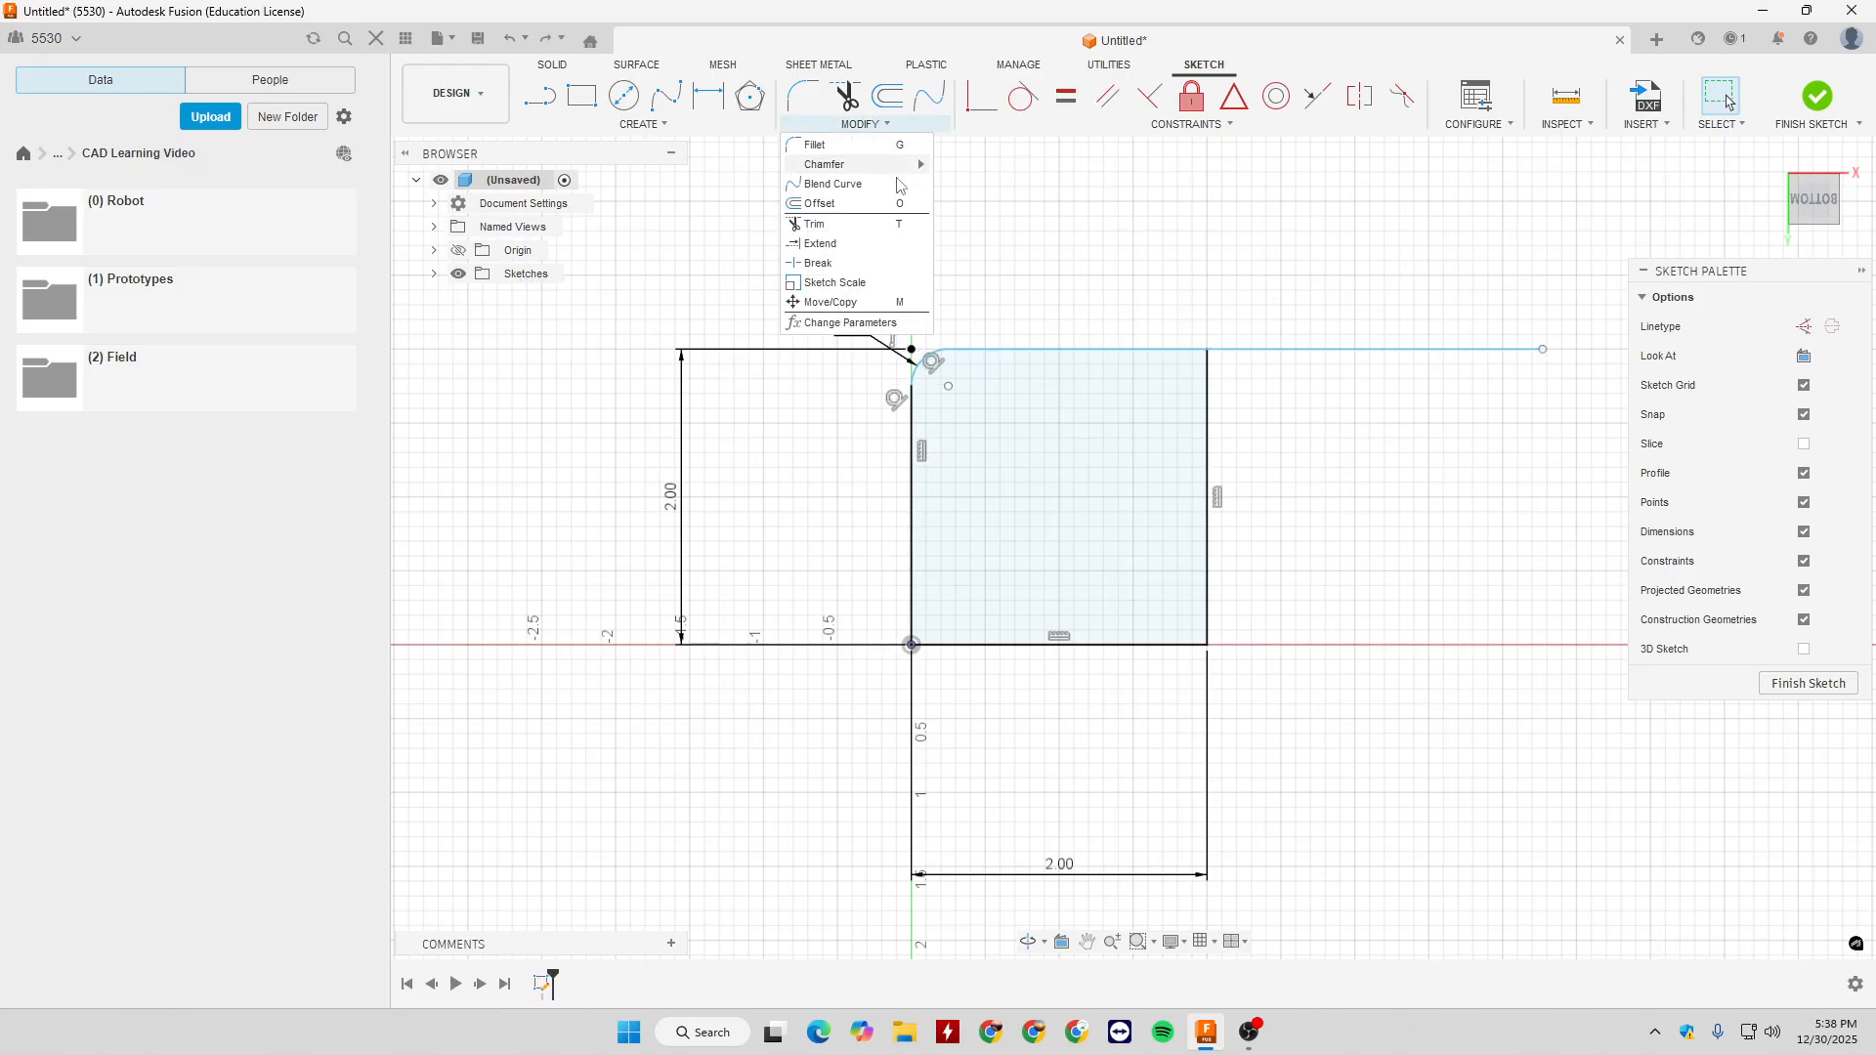
{"action": "left_click", "coordinate": [838, 264]}
{"action": "left_click", "coordinate": [1112, 349]}
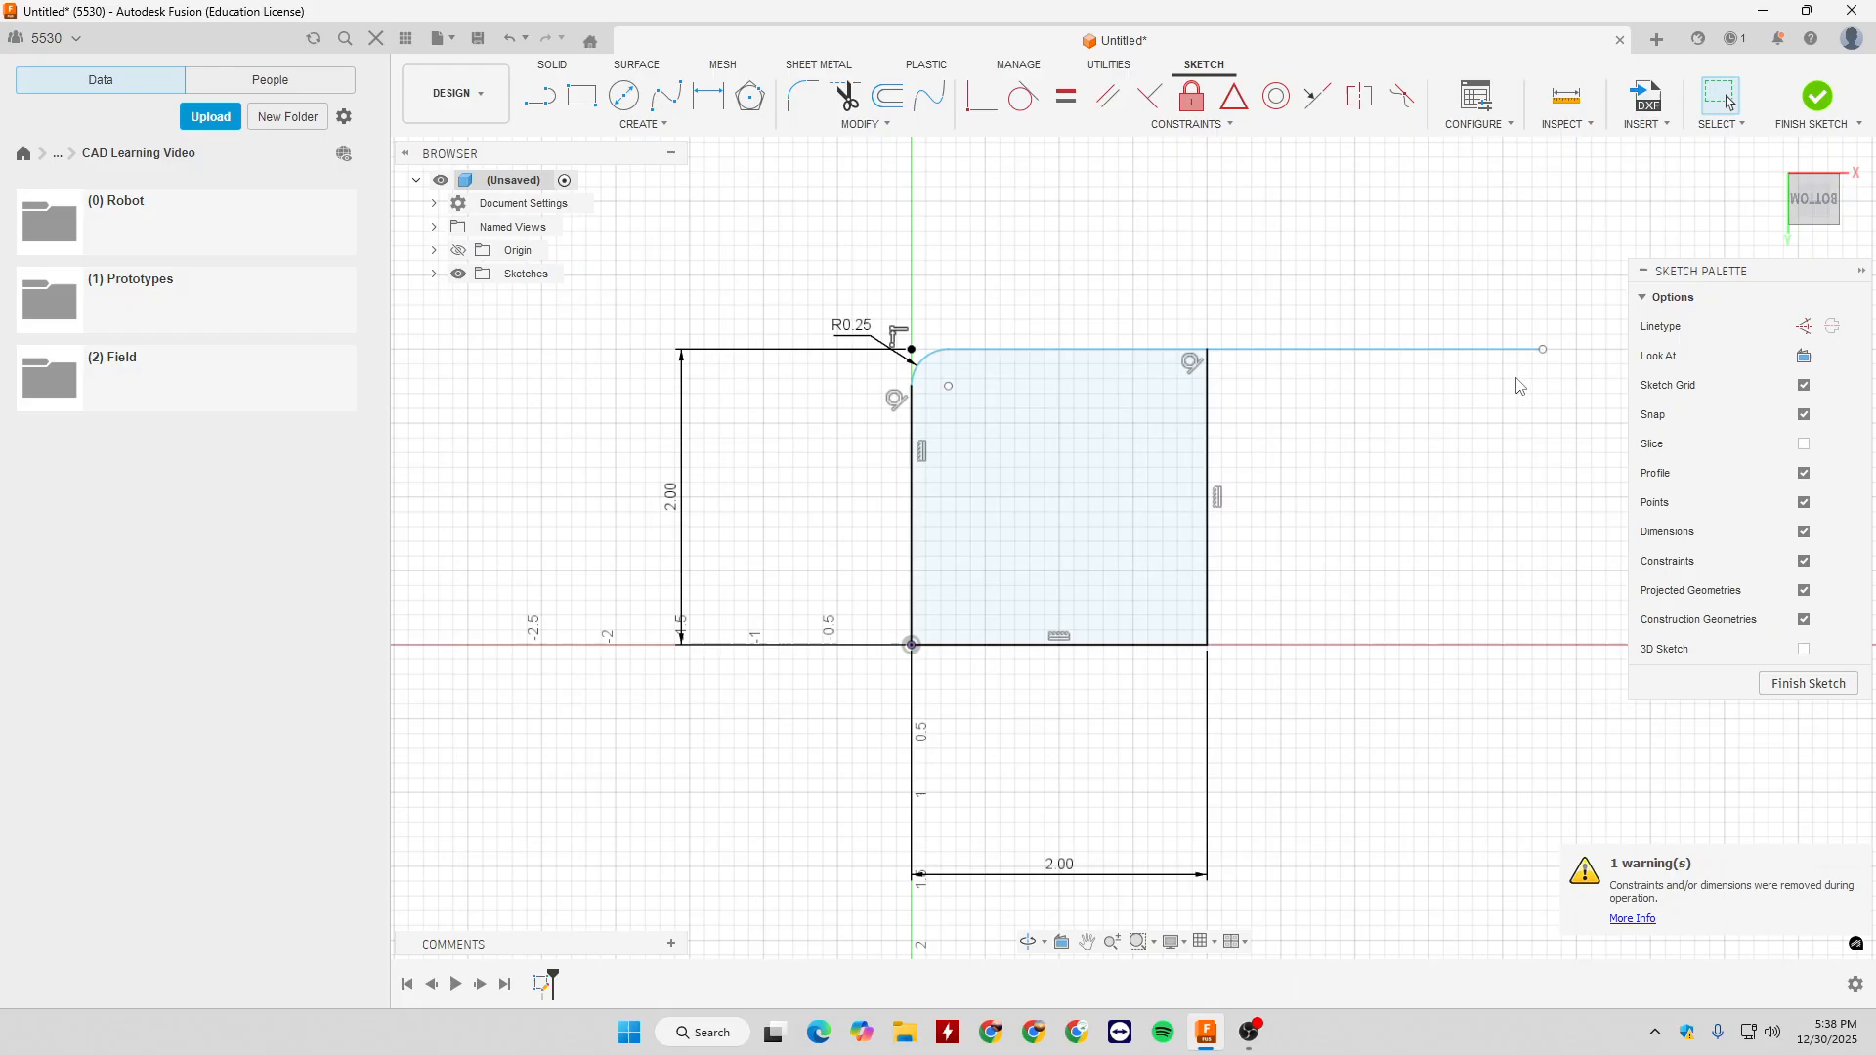
- Test the broken top line by moving its free end and its break point, undoing each move
{"action": "left_click_drag", "start_coordinate": [1543, 349], "coordinate": [1461, 280]}
{"action": "key", "text": "ctrl+z"}
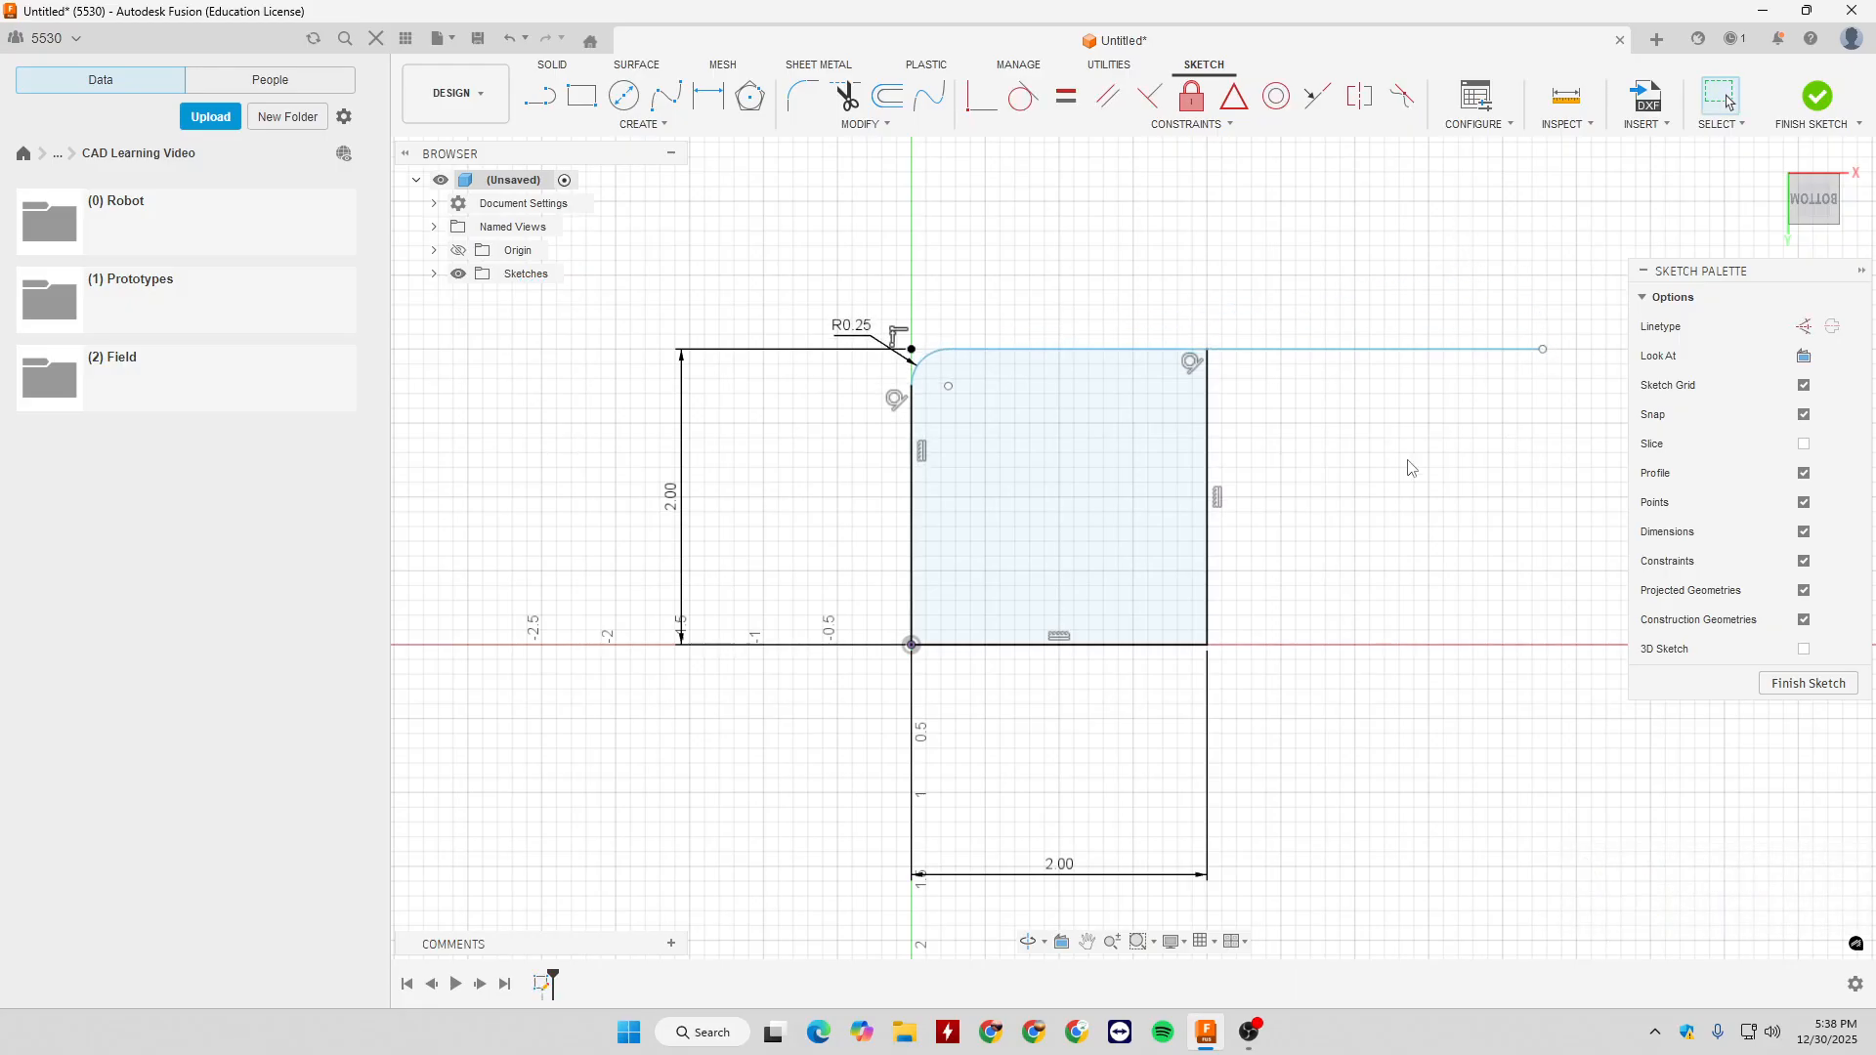
{"action": "left_click", "coordinate": [1166, 358]}
{"action": "left_click", "coordinate": [1246, 353]}
{"action": "left_click", "coordinate": [1188, 353]}
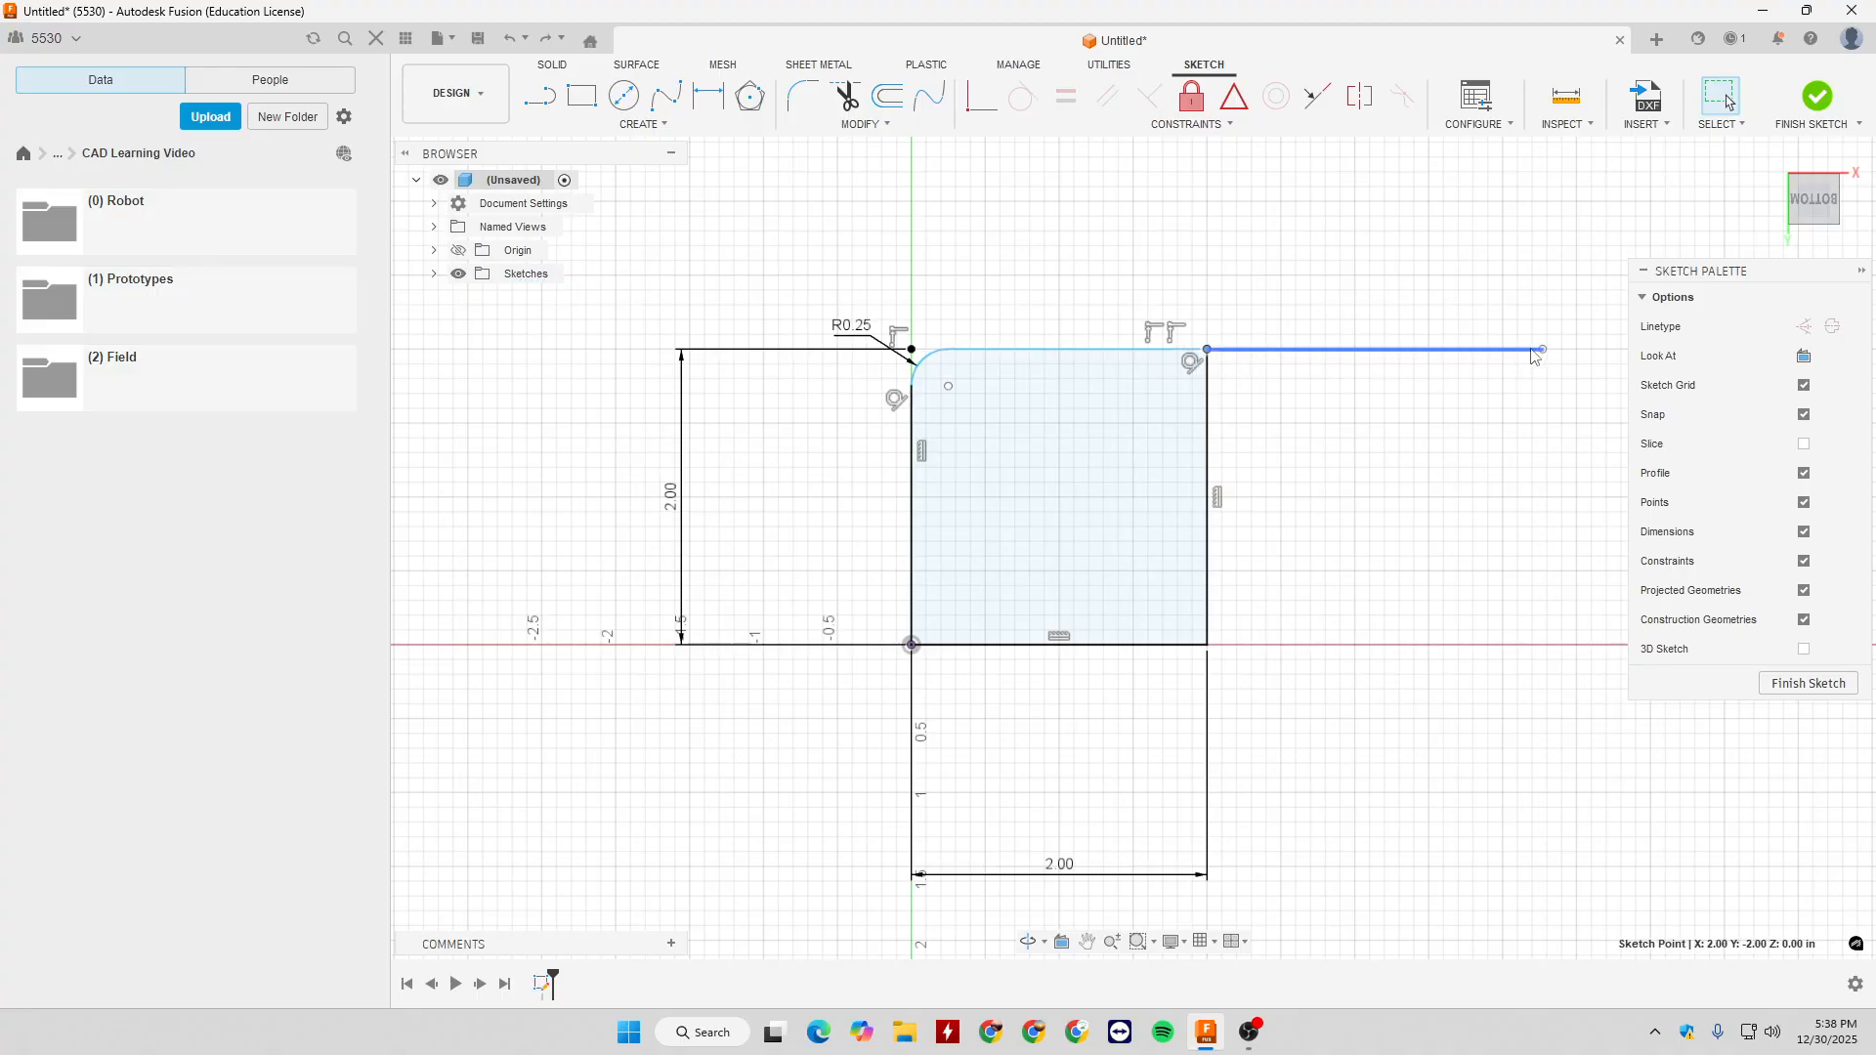
{"action": "left_click_drag", "start_coordinate": [1543, 349], "coordinate": [1547, 335]}
{"action": "key", "text": "ctrl+z"}
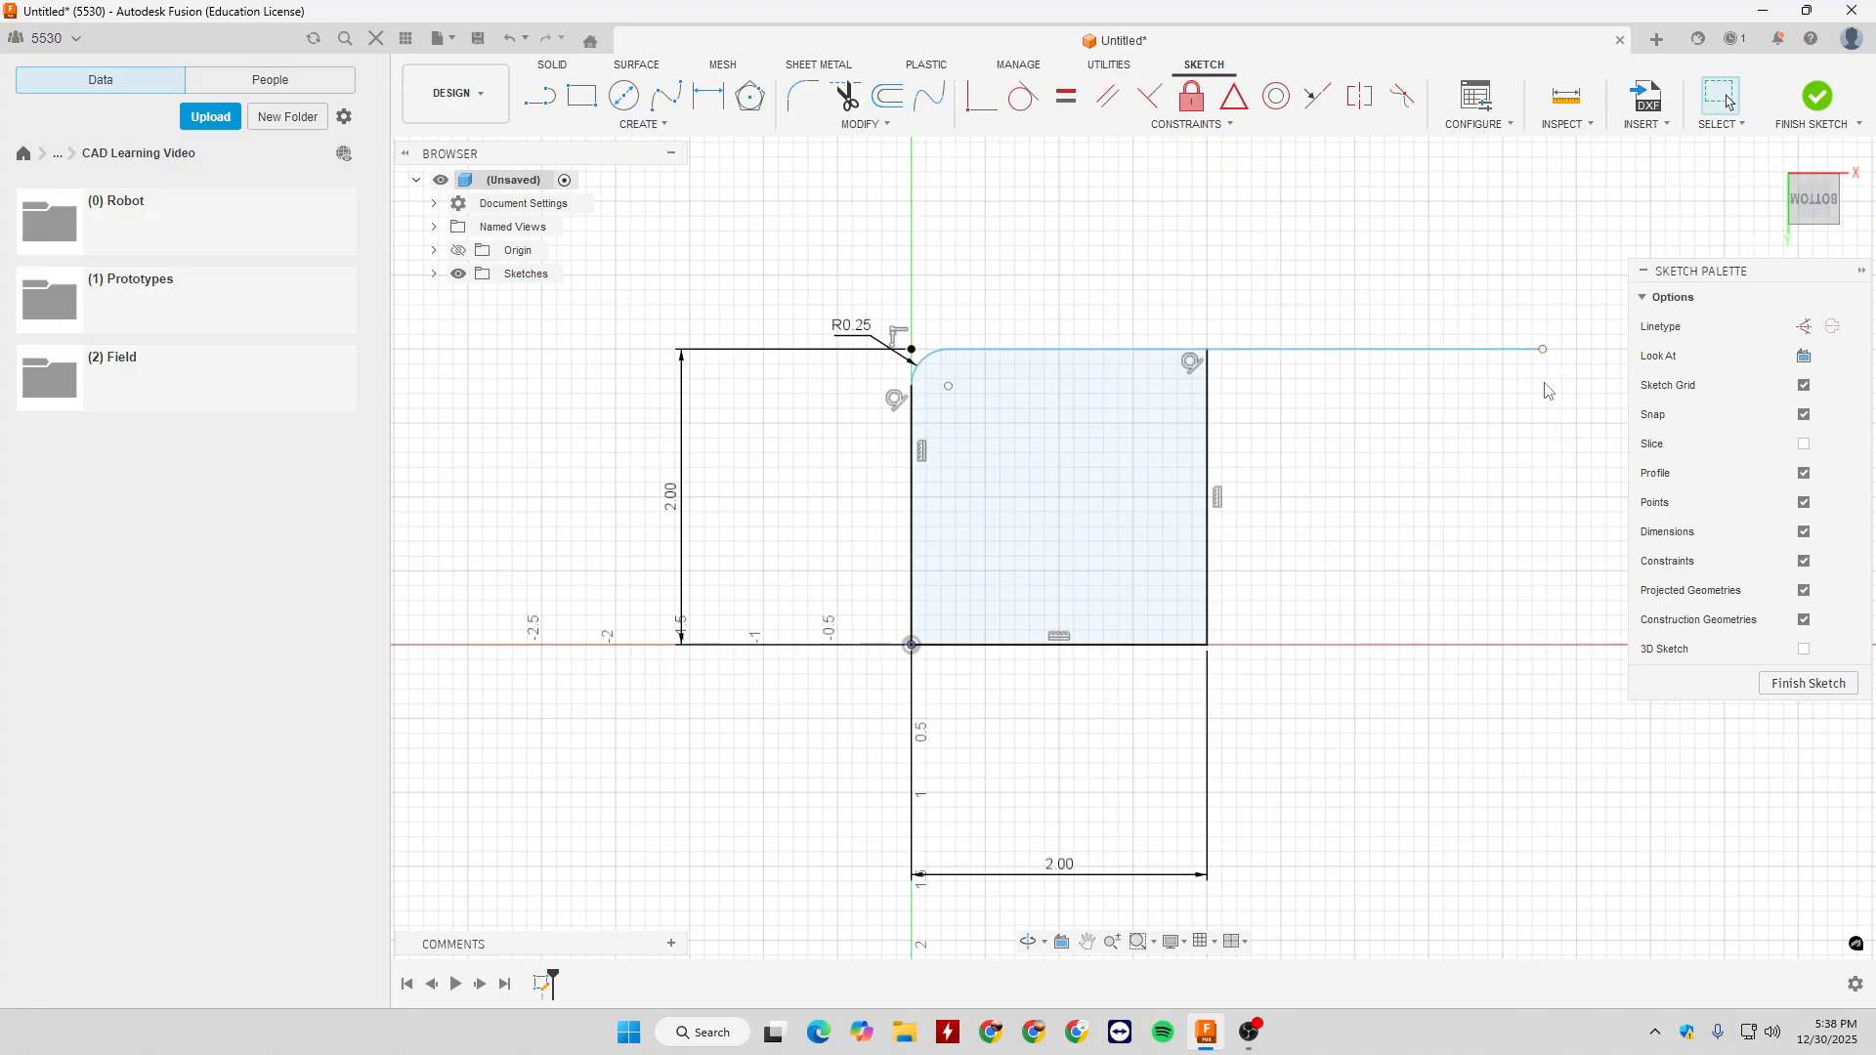
{"action": "left_click_drag", "start_coordinate": [1207, 350], "coordinate": [1246, 321]}
{"action": "key", "text": "ctrl+z"}
- Delete the tangent constraint beside the square's upper right corner, and test the outer segment by moving its free end and undoing
{"action": "left_click", "coordinate": [1468, 352]}
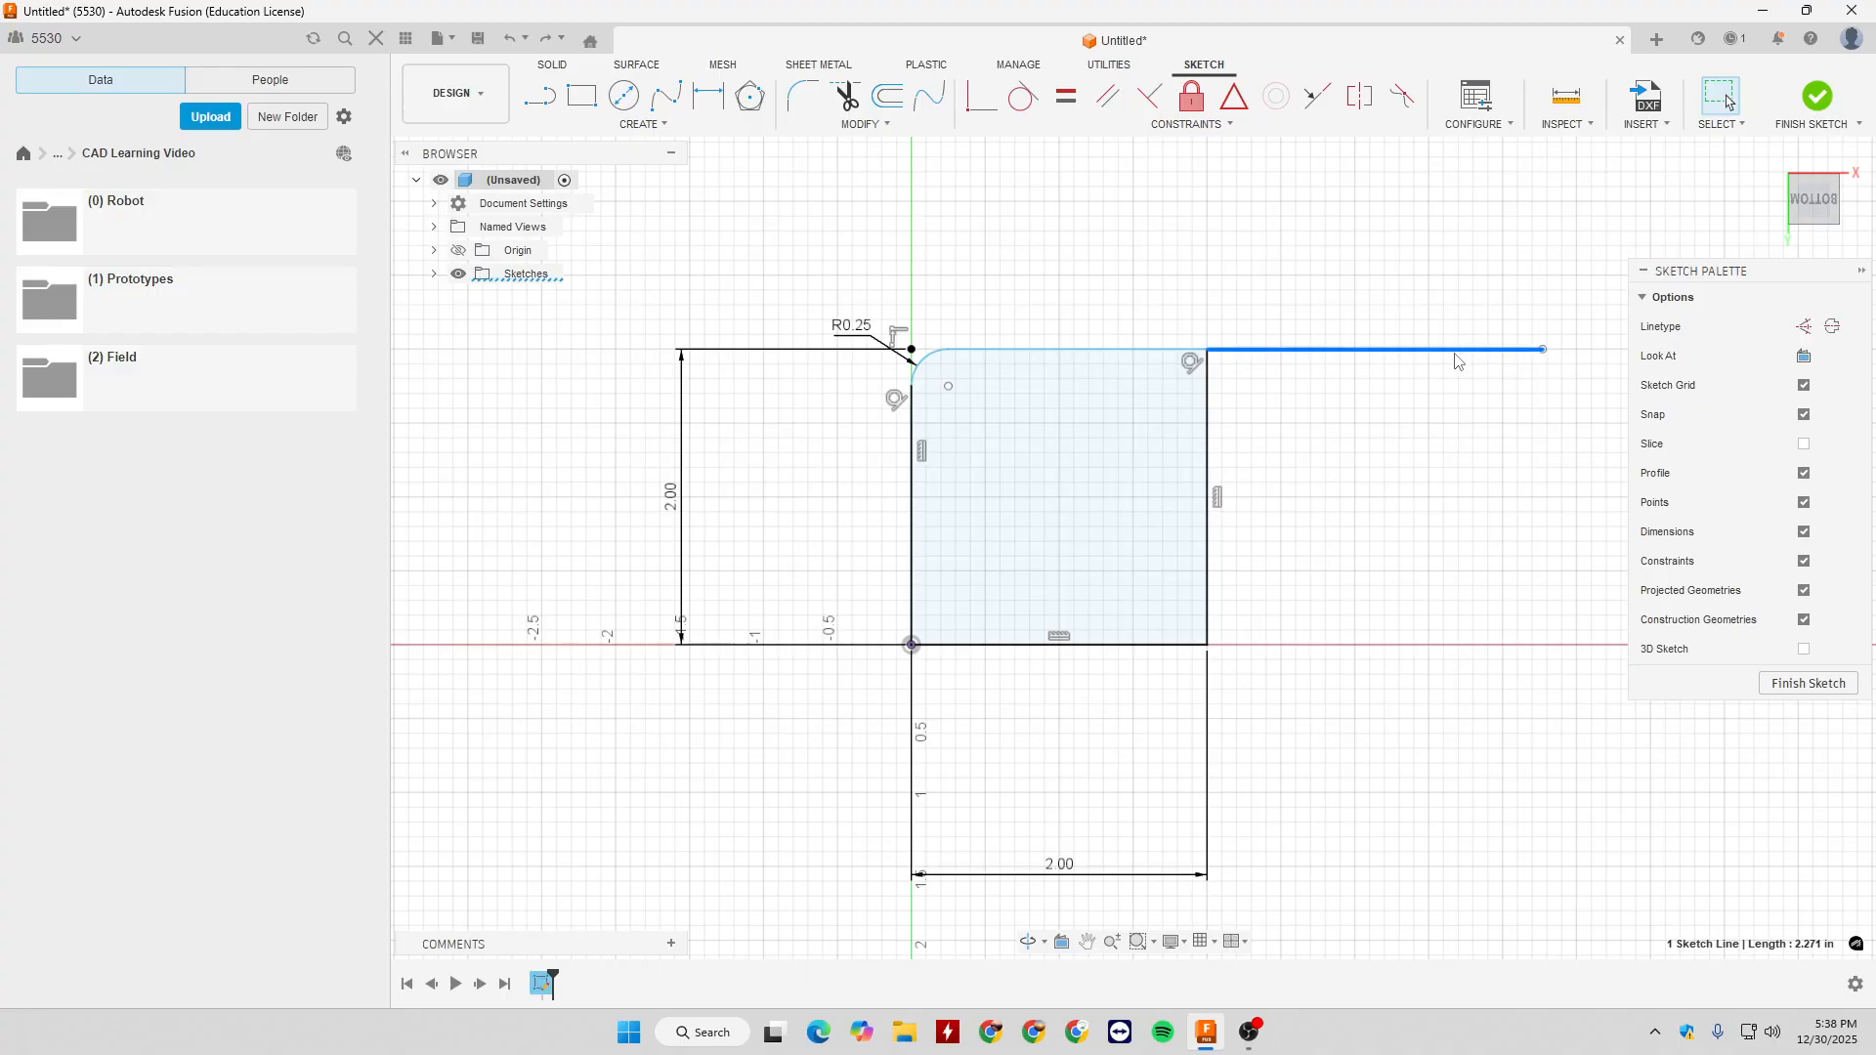
{"action": "left_click", "coordinate": [1192, 366]}
{"action": "key", "text": "Delete"}
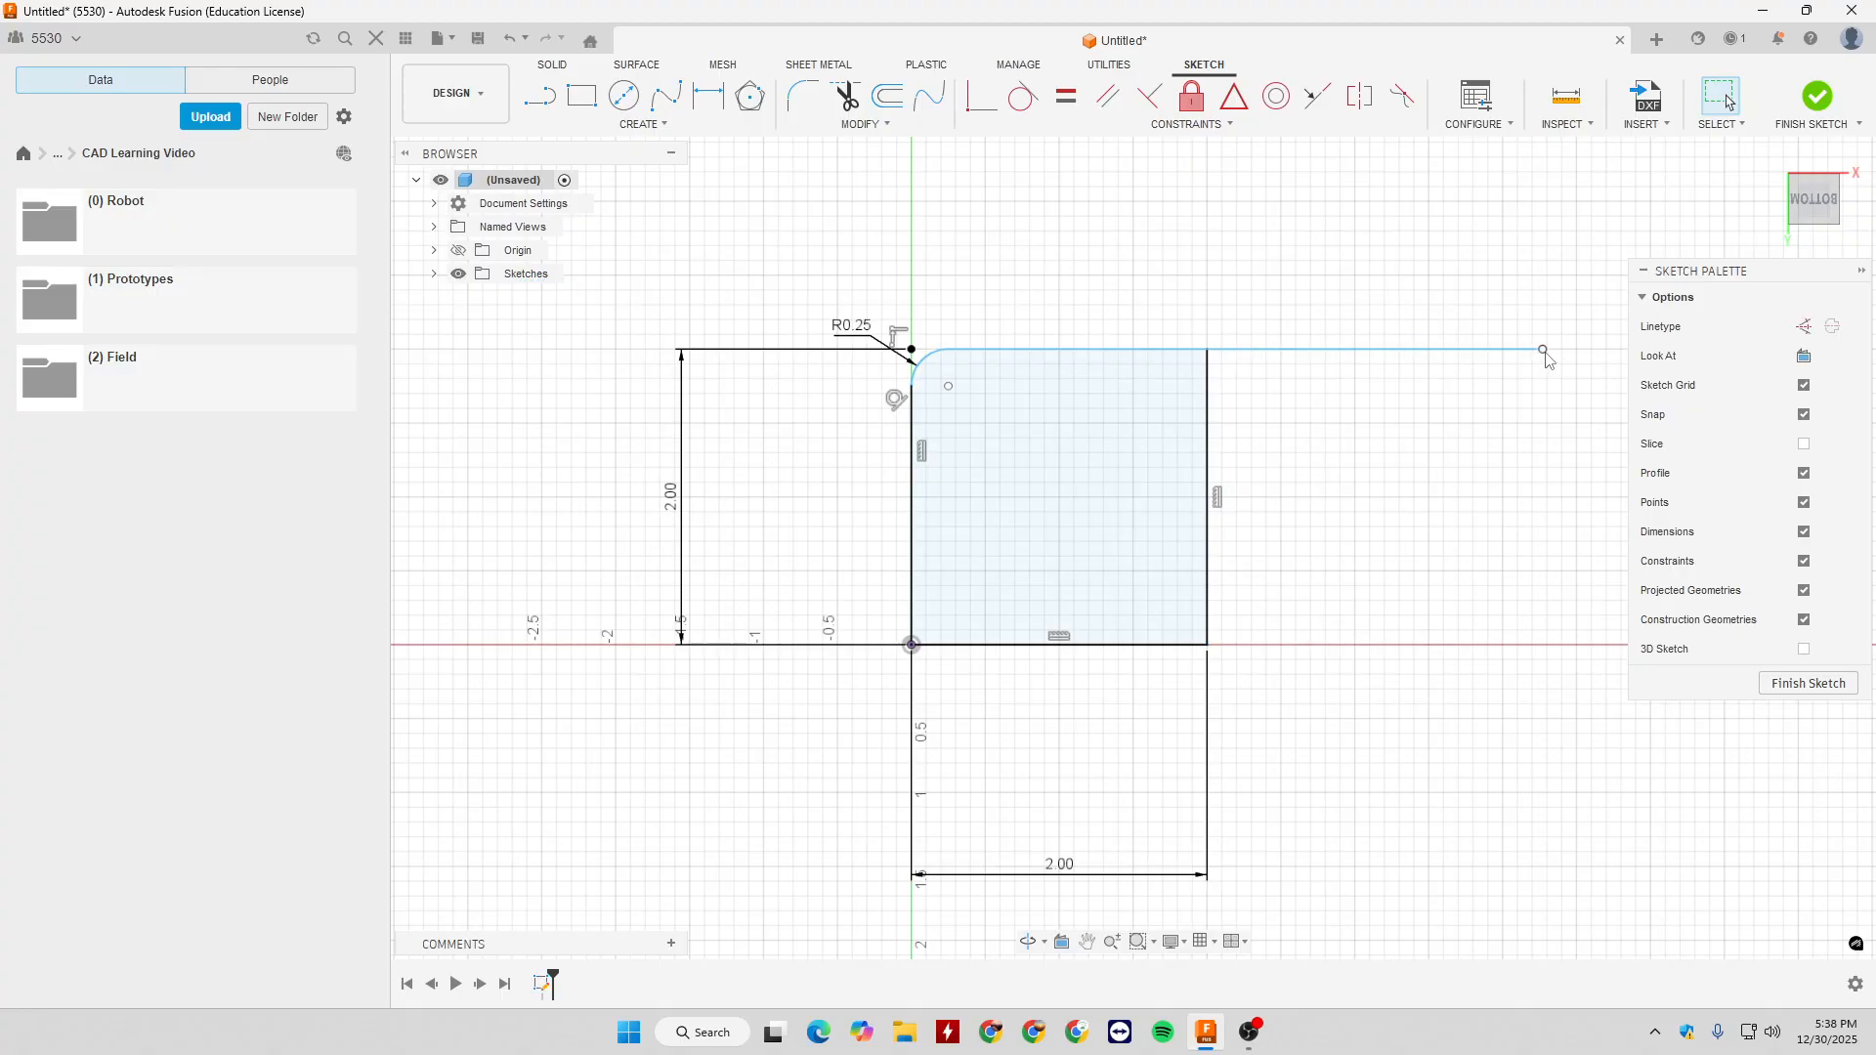
{"action": "left_click_drag", "start_coordinate": [1549, 362], "coordinate": [1517, 277]}
{"action": "key", "text": "ctrl+z"}
- Delete the line segment that extends beyond the square's upper right corner
{"action": "left_click", "coordinate": [1198, 350]}
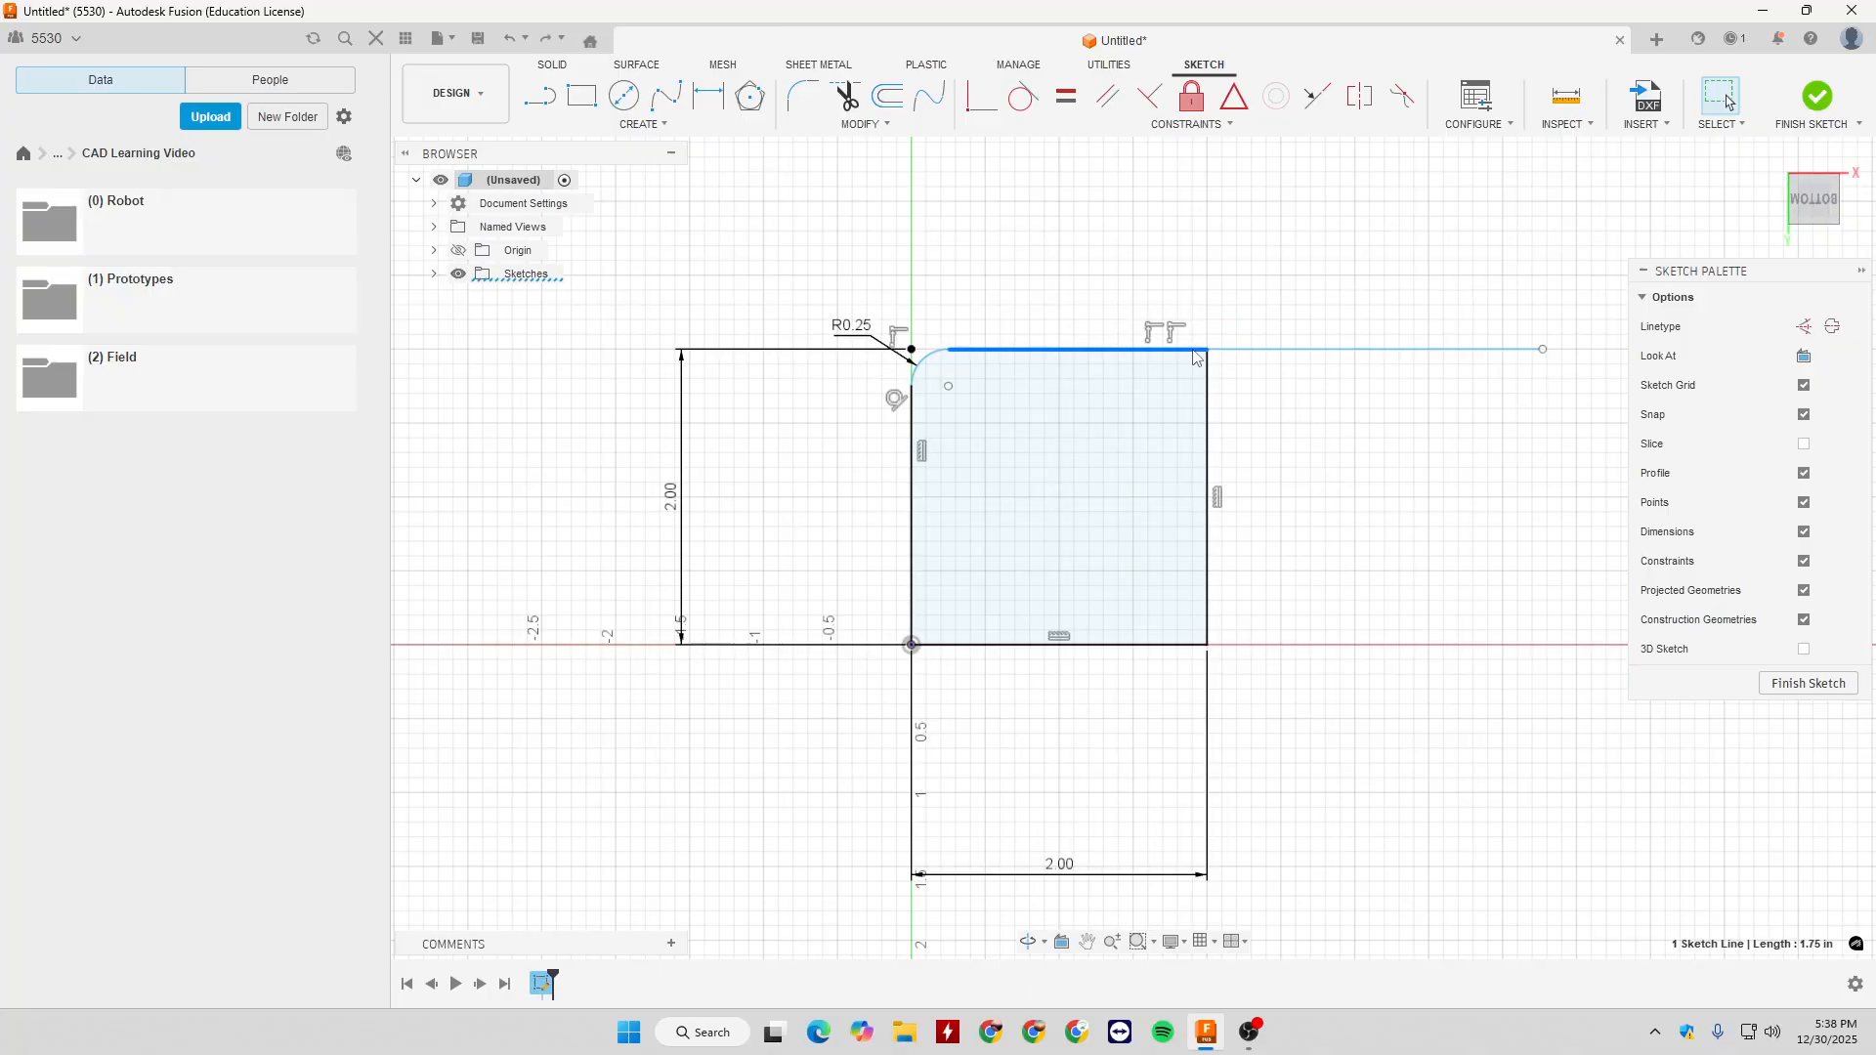
{"action": "left_click", "coordinate": [1271, 356]}
{"action": "key", "text": "Delete"}
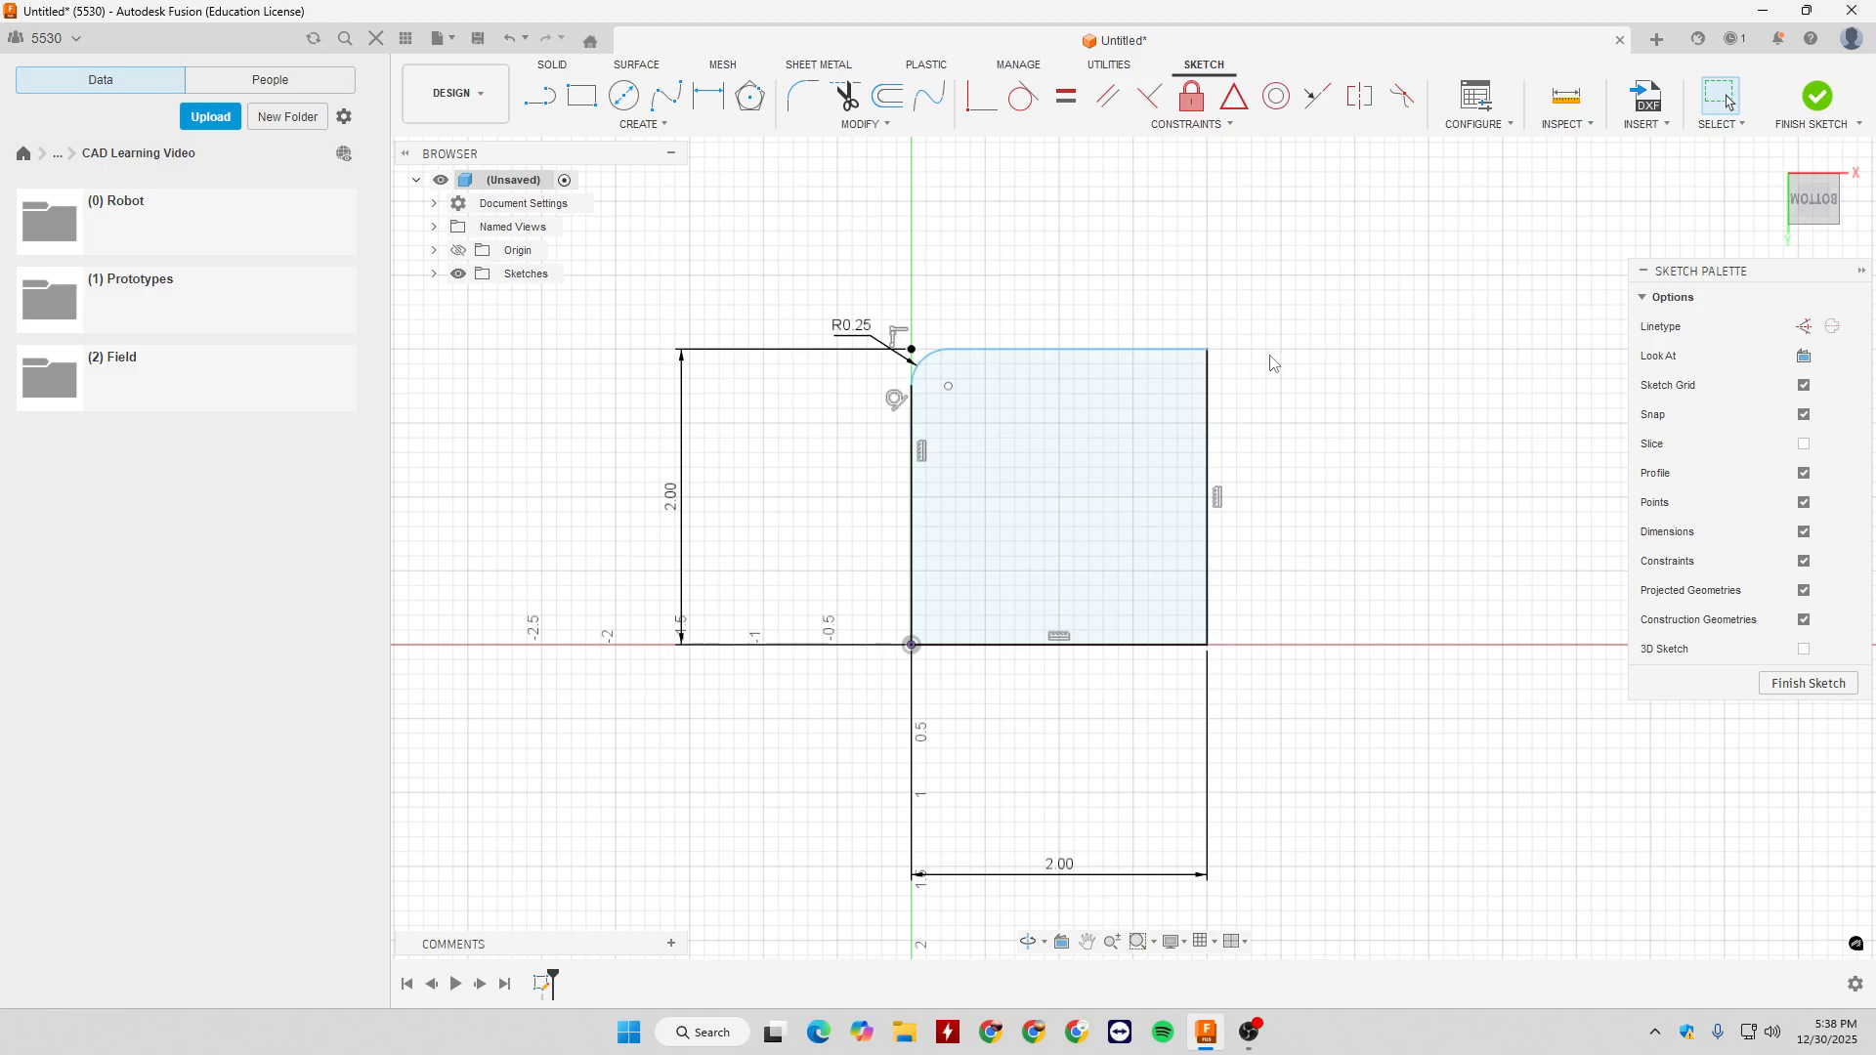
{"action": "scroll", "coordinate": [1223, 308], "scroll_direction": "up", "scroll_amount": 5}
{"action": "scroll", "coordinate": [1233, 396], "scroll_direction": "down", "scroll_amount": 5}
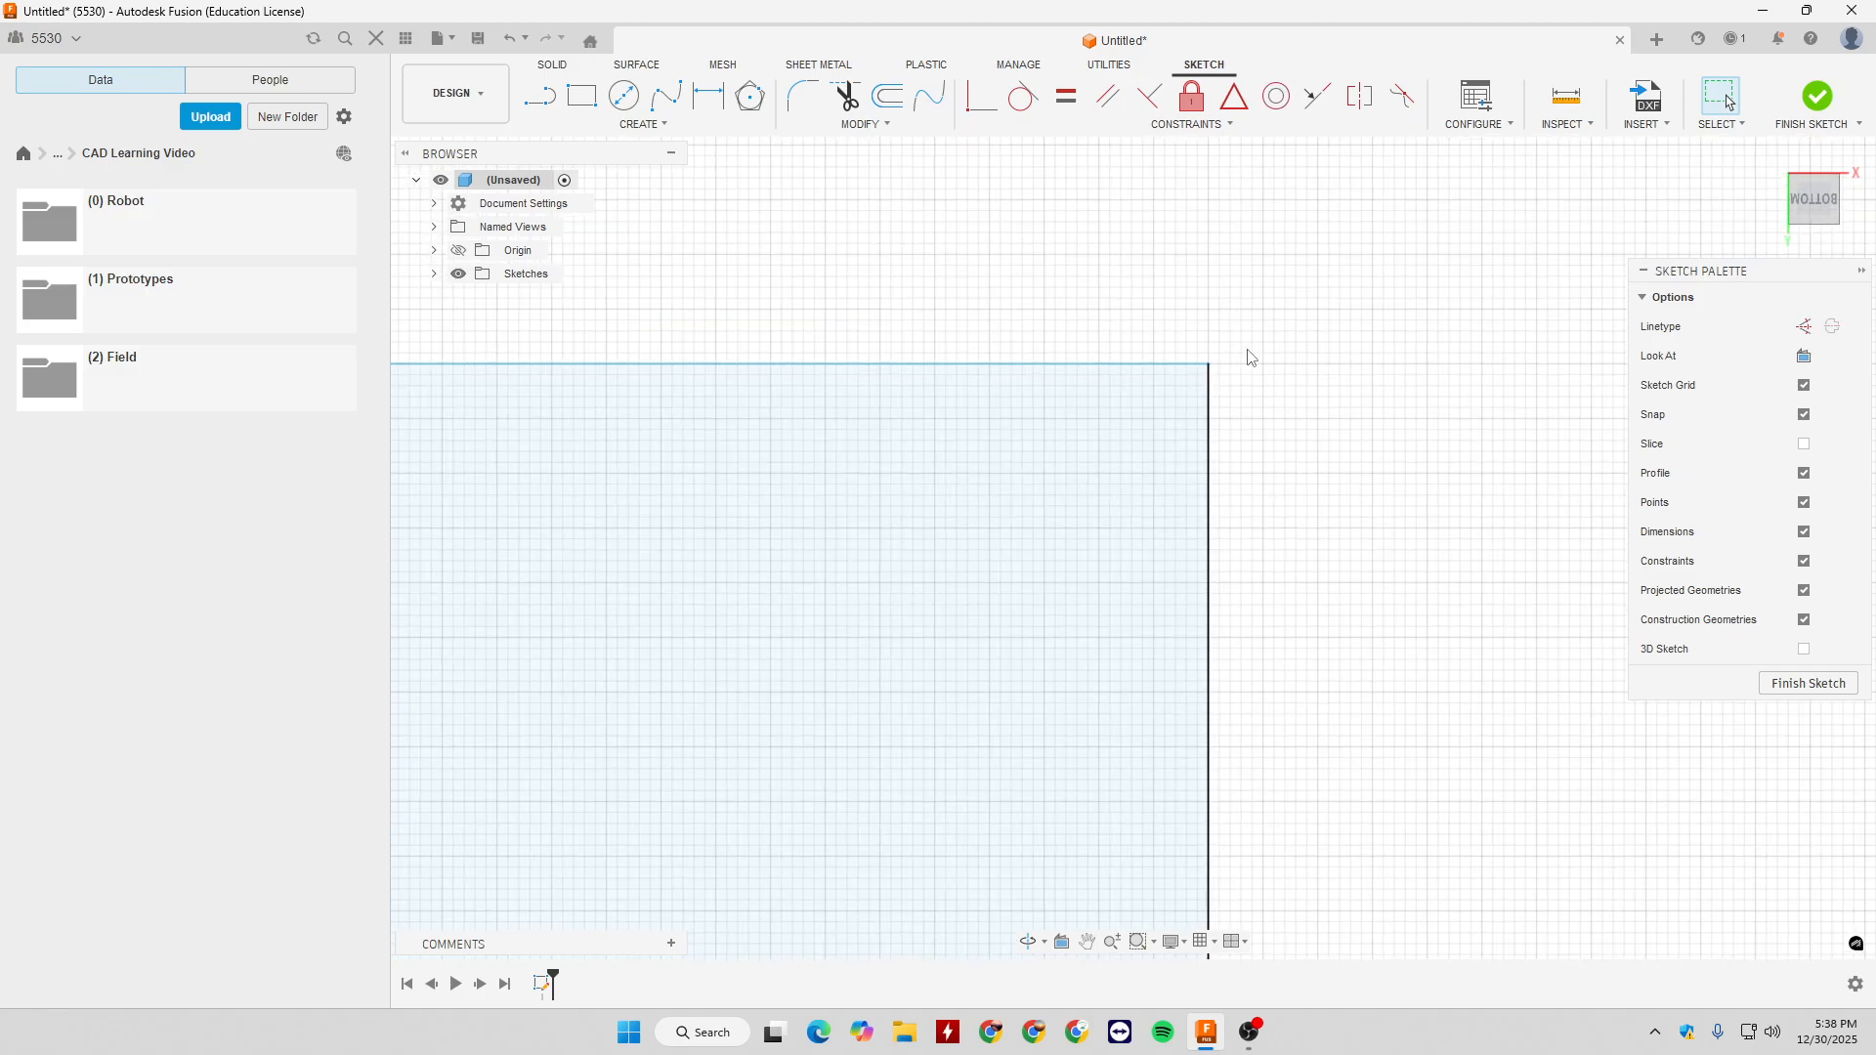
{"action": "left_click", "coordinate": [862, 125]}
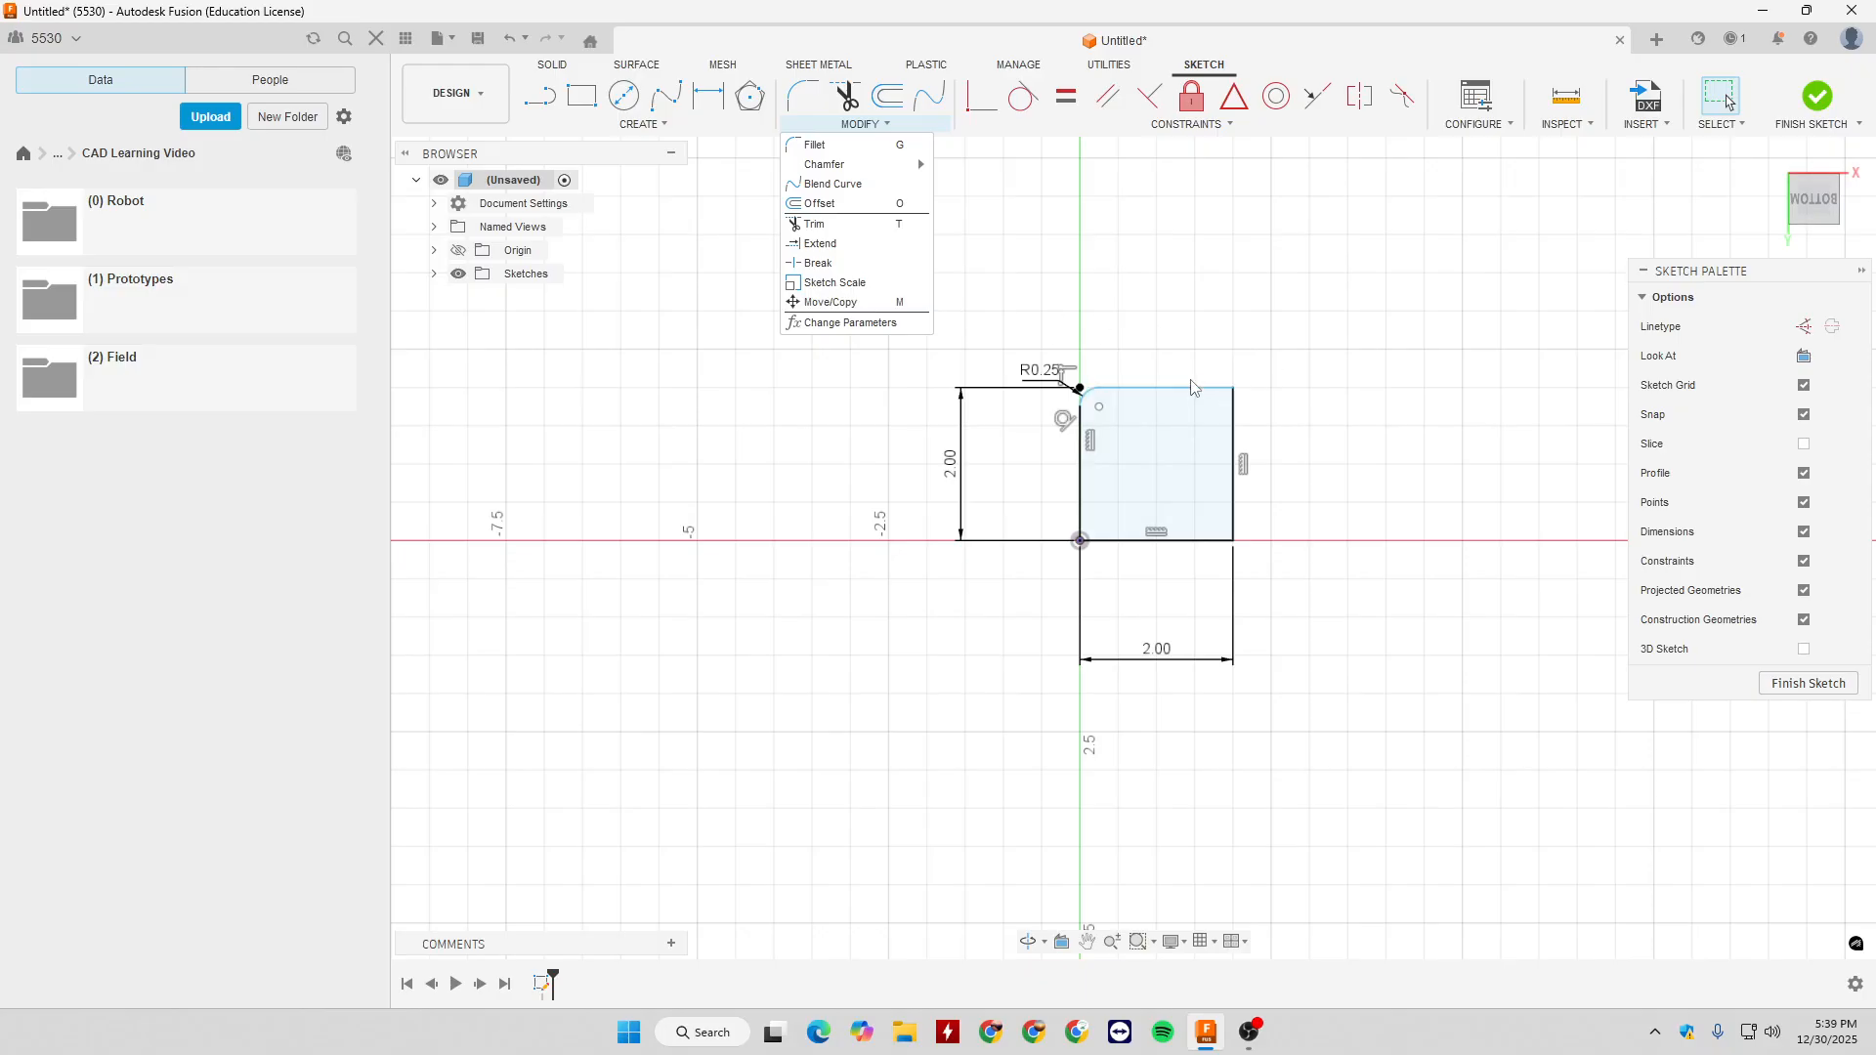
{"action": "scroll", "coordinate": [1162, 363], "scroll_direction": "up", "scroll_amount": 5}
{"action": "left_click", "coordinate": [1283, 456]}
- Scale the whole filleted square about the origin by a factor of 3.175, and undo the scaling
{"action": "left_click", "coordinate": [860, 124]}
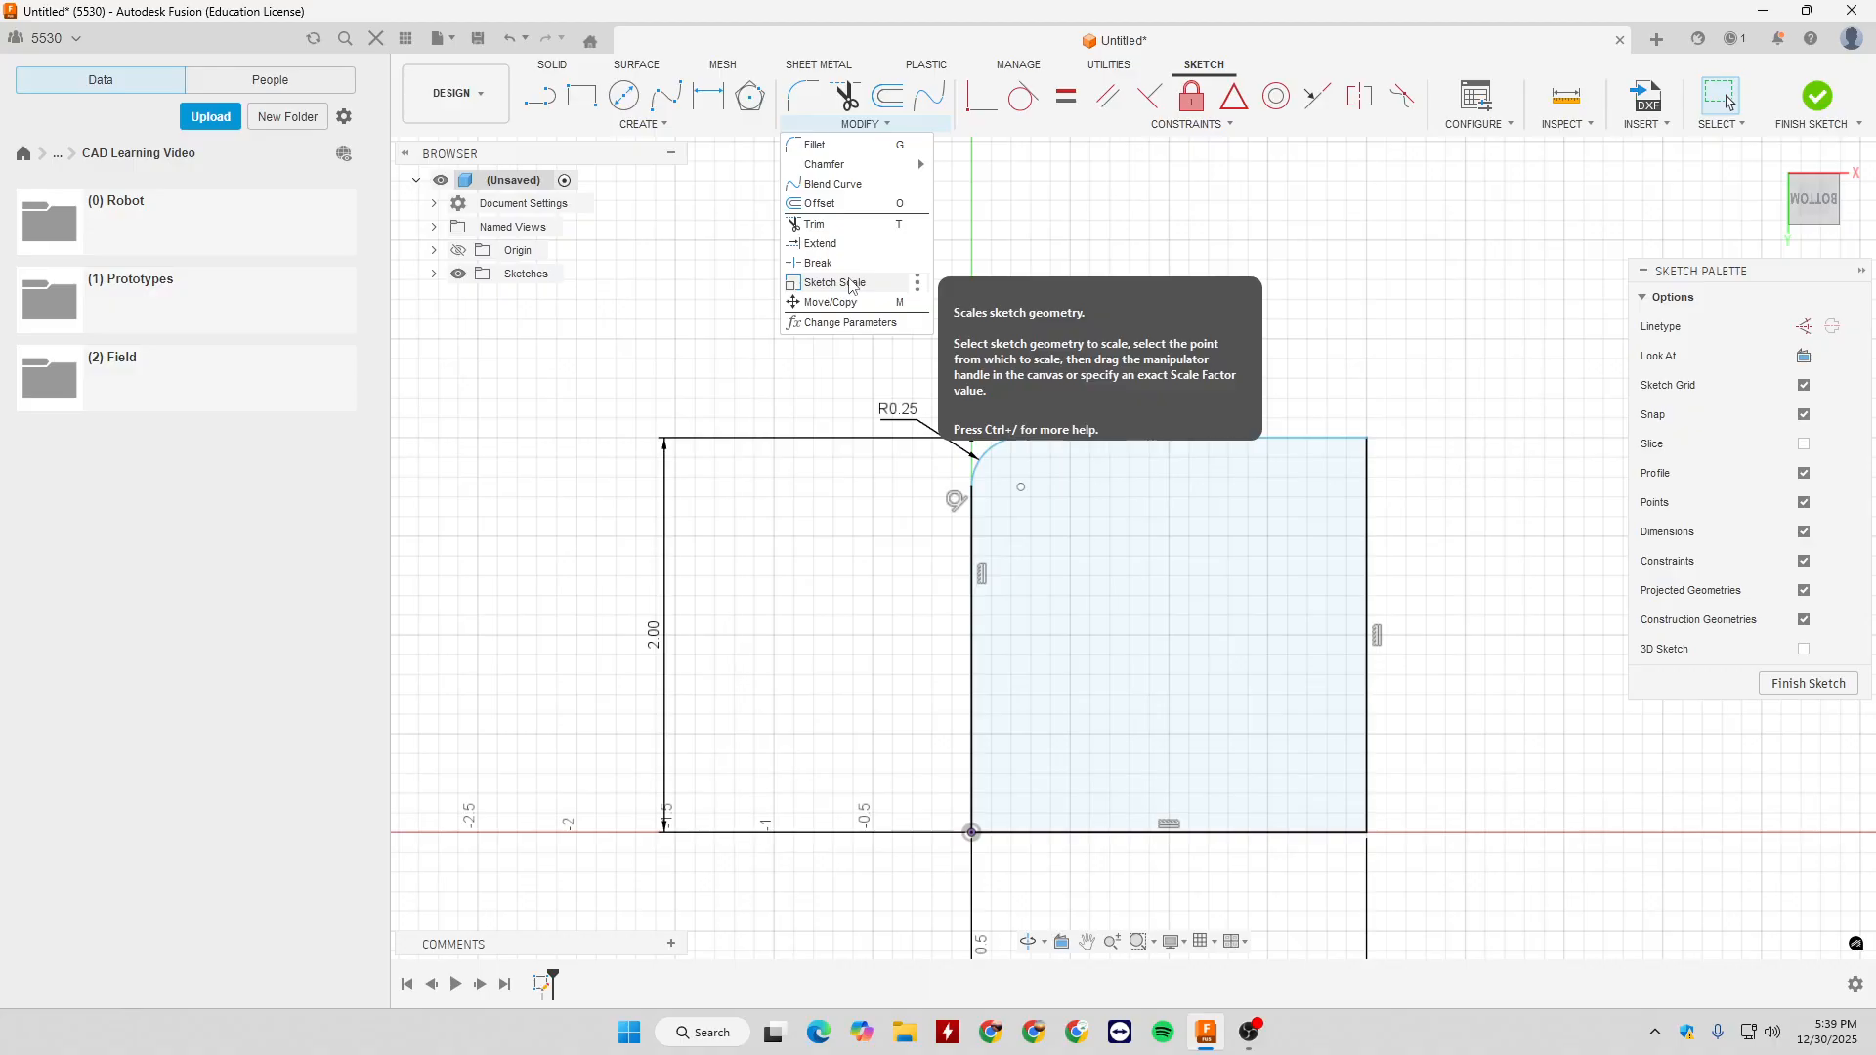
{"action": "left_click", "coordinate": [850, 284]}
{"action": "scroll", "coordinate": [880, 239], "scroll_direction": "down", "scroll_amount": 4}
{"action": "left_click_drag", "start_coordinate": [826, 238], "coordinate": [1255, 653]}
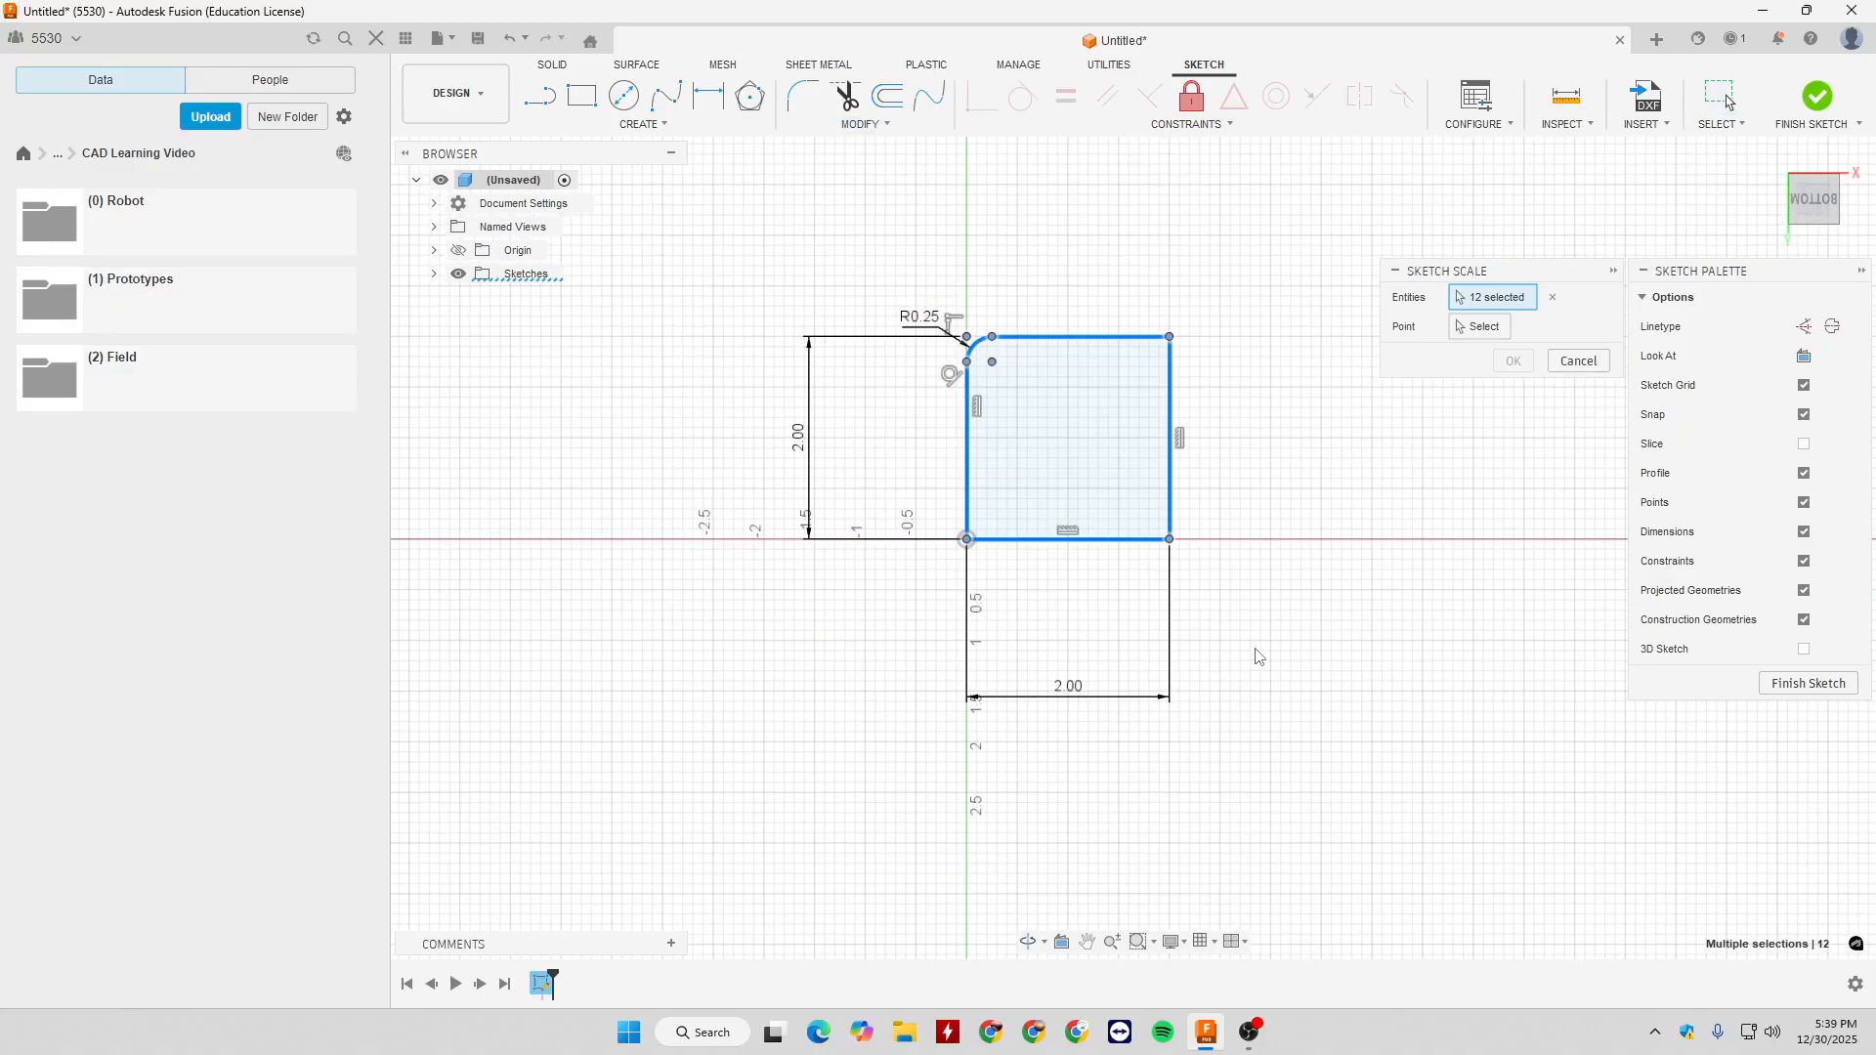
{"action": "left_click", "coordinate": [1480, 326]}
{"action": "left_click", "coordinate": [967, 539]}
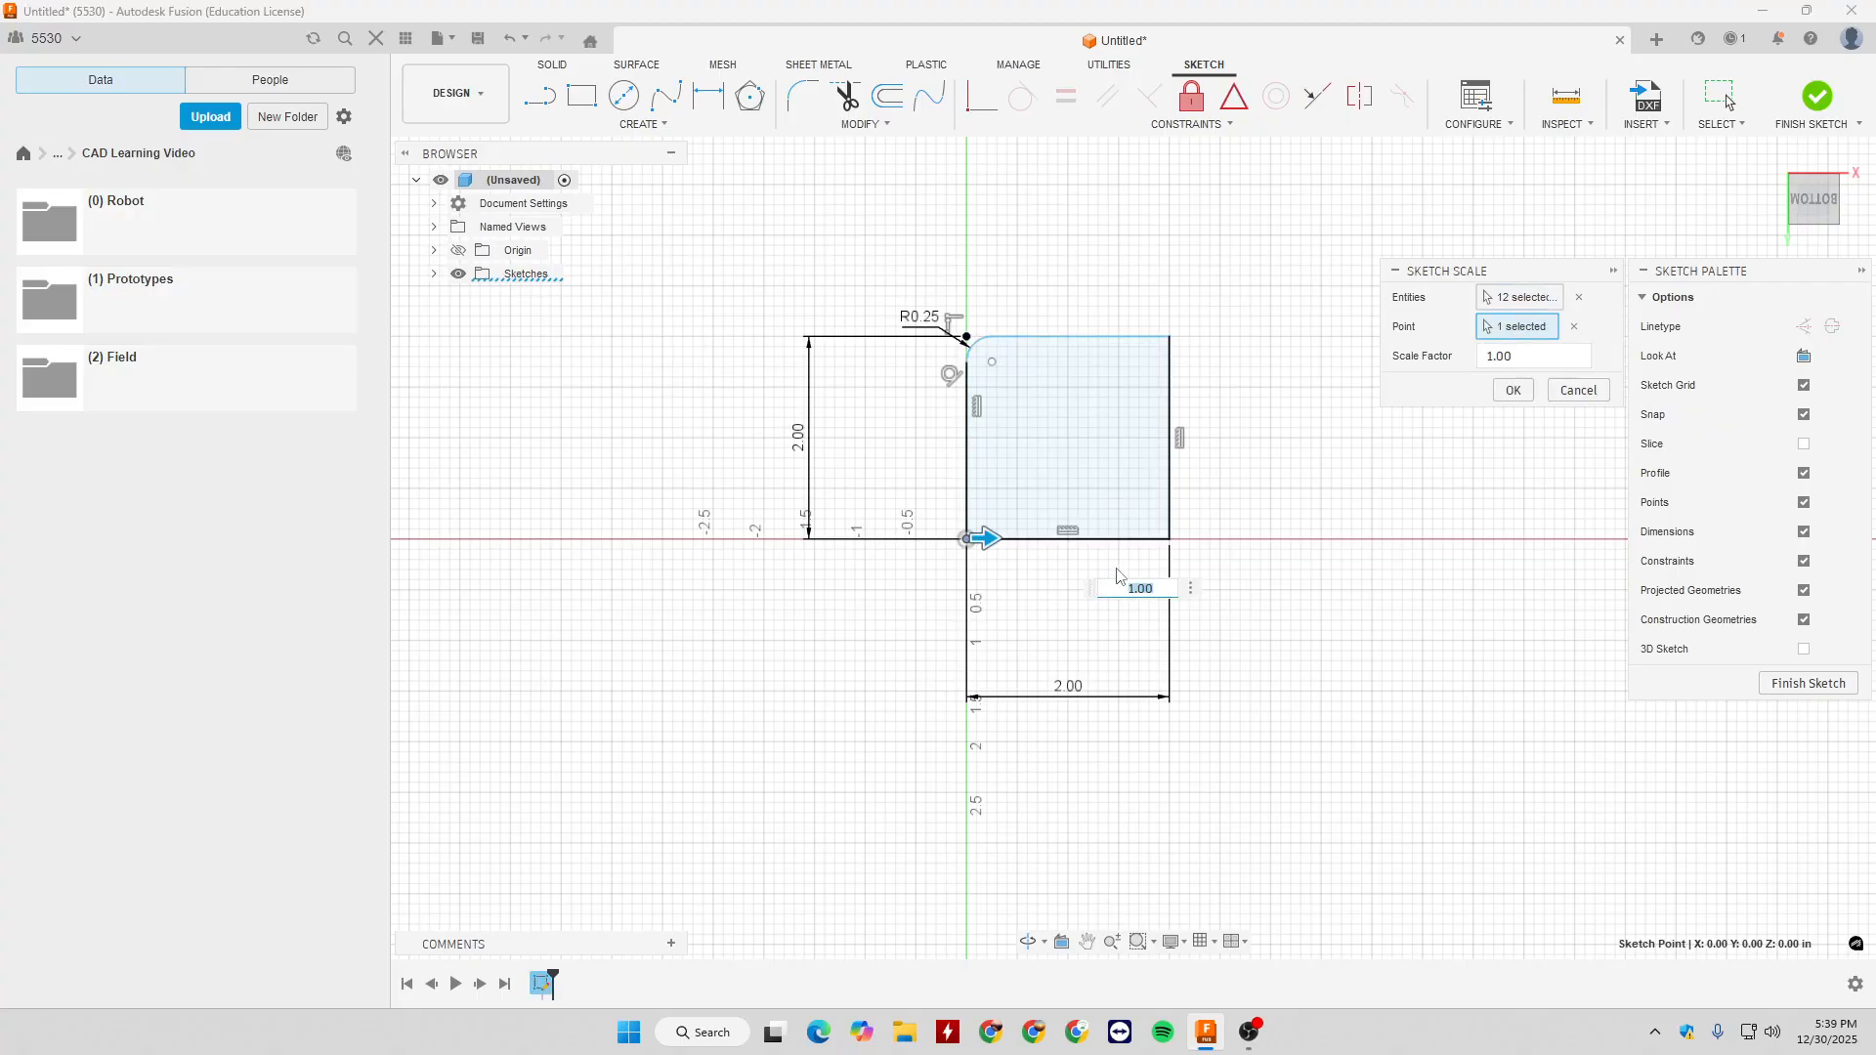
{"action": "mouse_move", "coordinate": [989, 543]}
{"action": "left_mouse_down"}
{"action": "mouse_move", "coordinate": [1029, 544]}
{"action": "mouse_move", "coordinate": [1024, 598]}
{"action": "left_mouse_up"}
{"action": "scroll", "coordinate": [1095, 562], "scroll_direction": "down", "scroll_amount": 3}
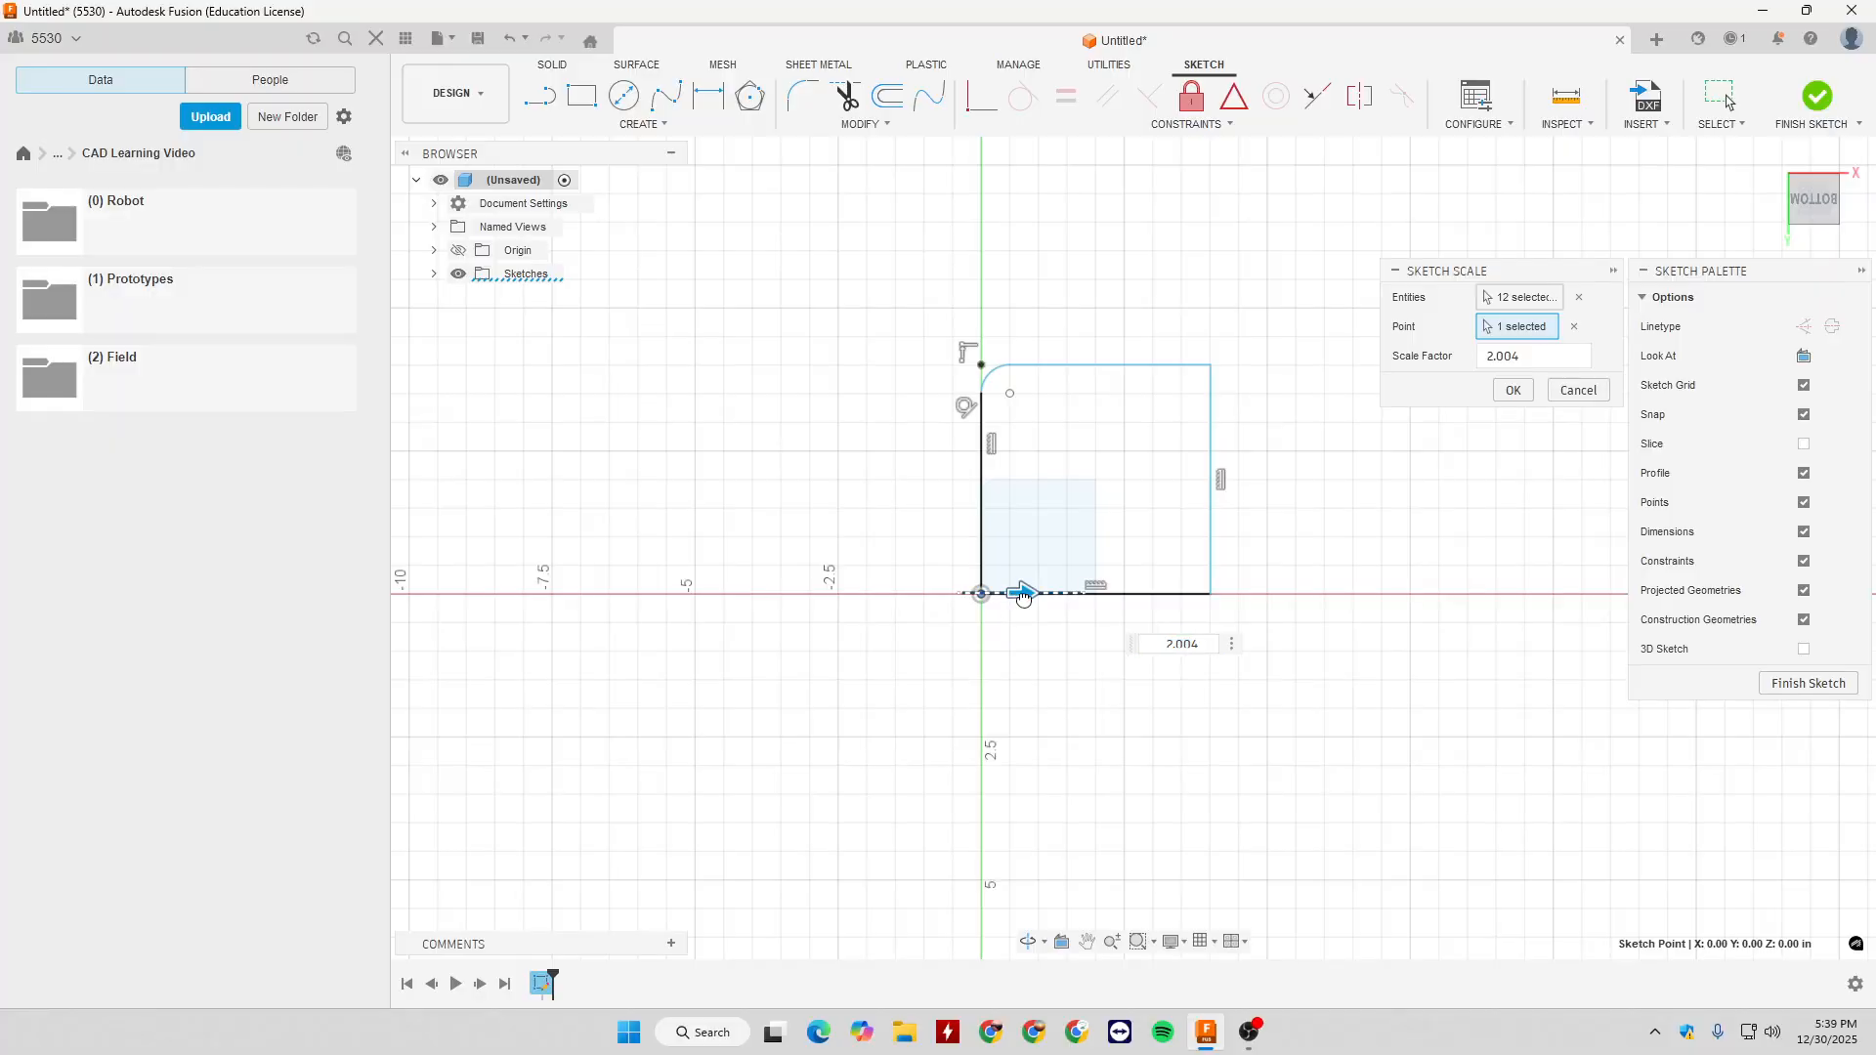
{"action": "left_click", "coordinate": [1513, 390]}
{"action": "left_click", "coordinate": [1229, 594]}
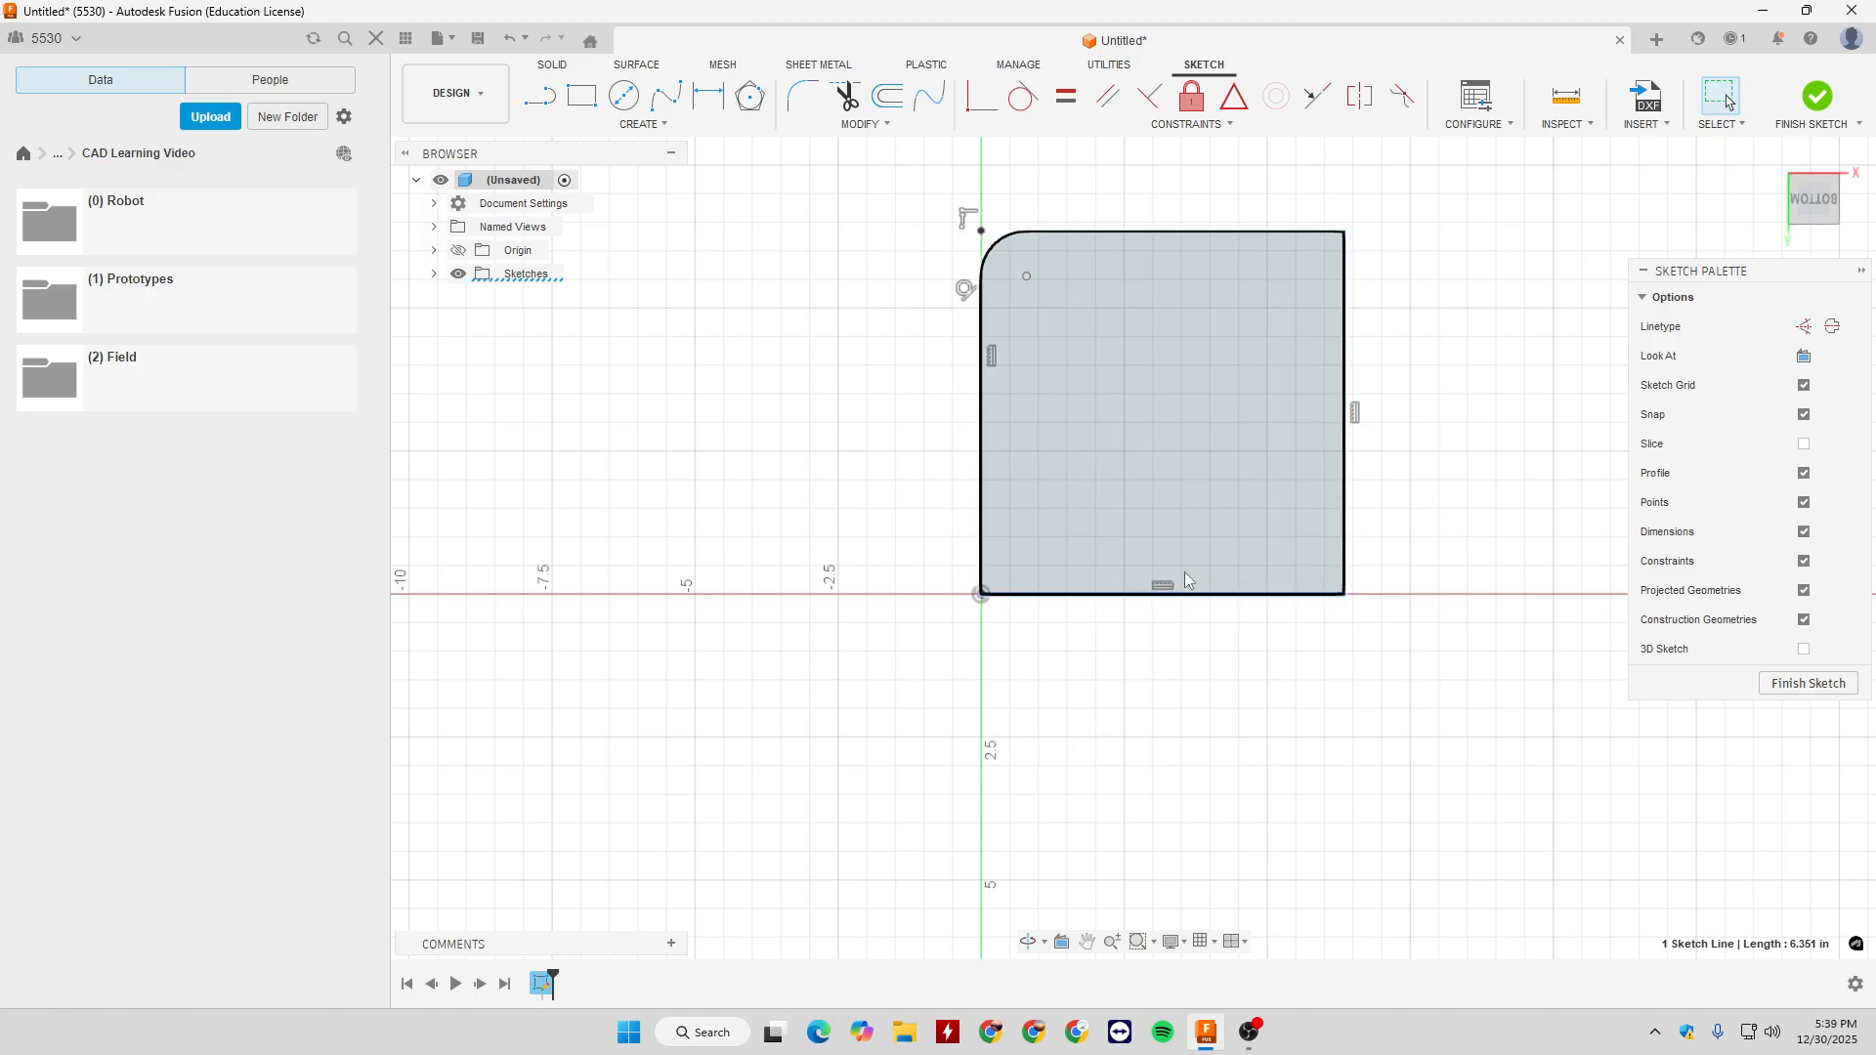
{"action": "key", "text": "ctrl+z"}
- Try to move the square's top edge 1.30 in along X with Move/Copy
{"action": "scroll", "coordinate": [1077, 520], "scroll_direction": "down", "scroll_amount": 3}
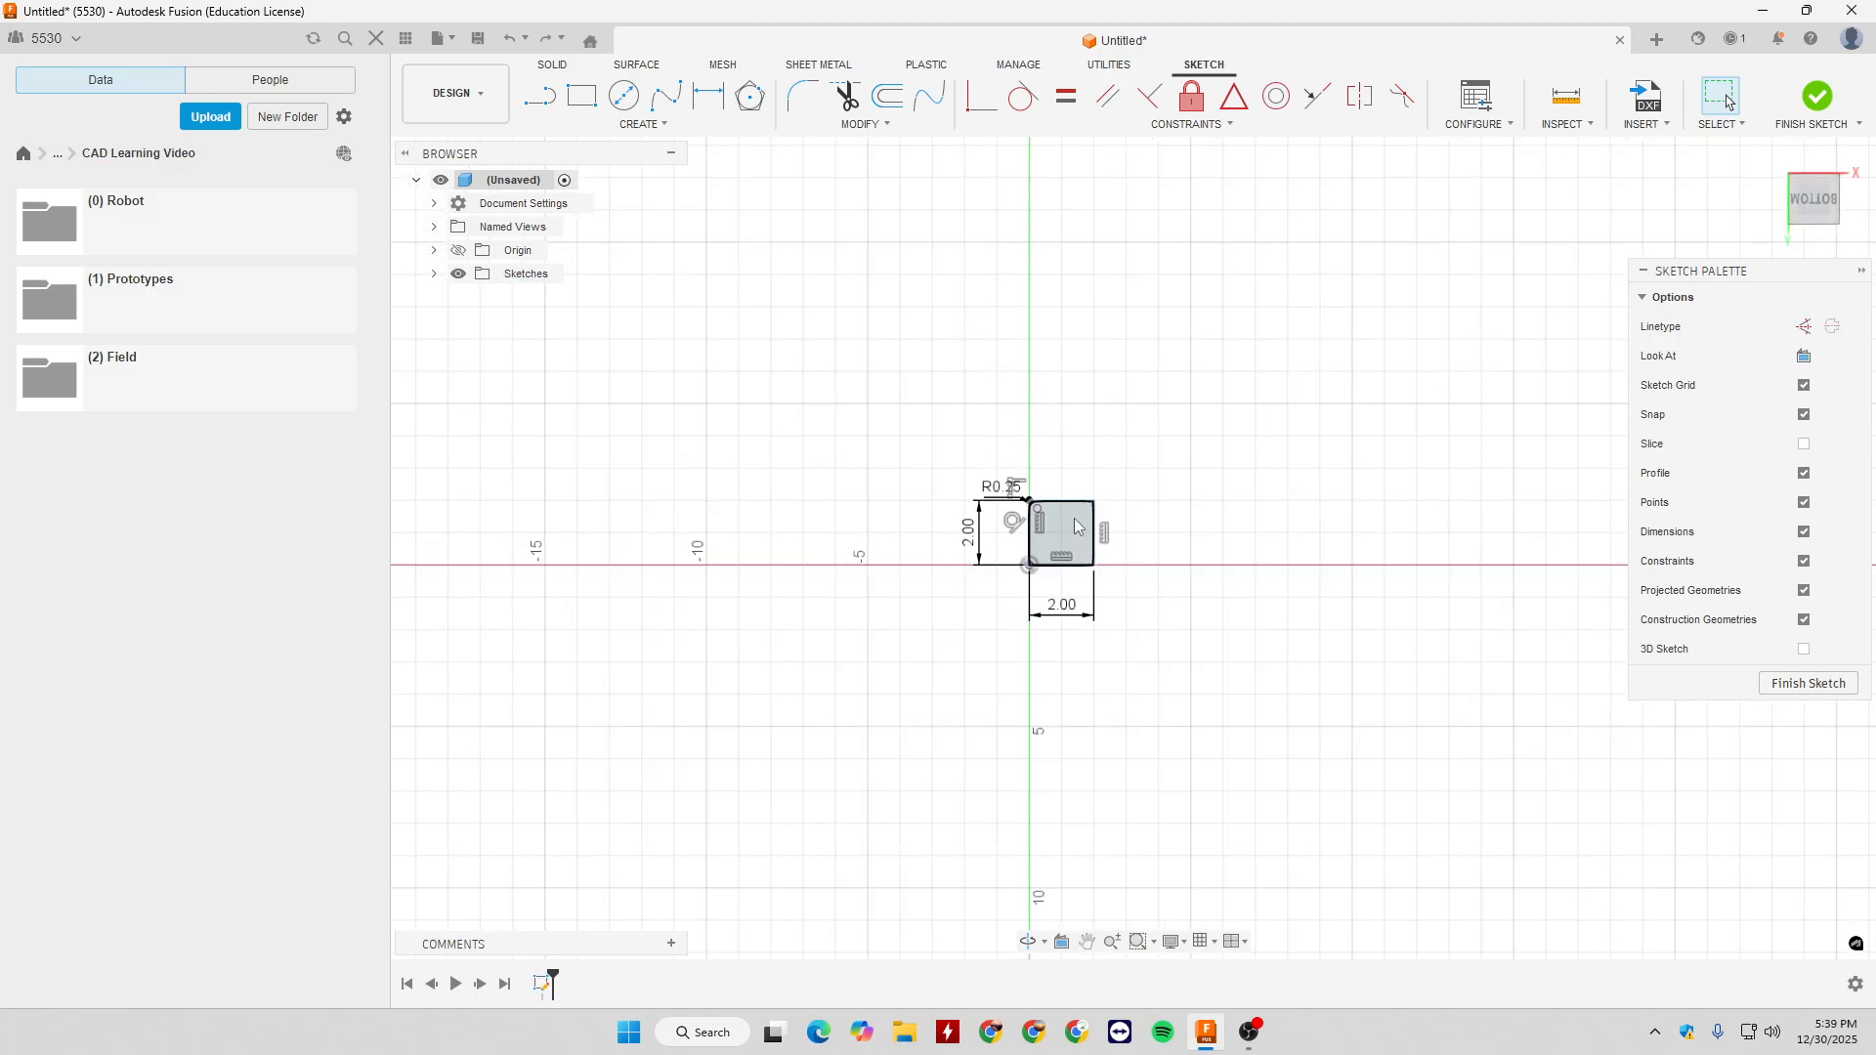
{"action": "scroll", "coordinate": [1072, 516], "scroll_direction": "up", "scroll_amount": 5}
{"action": "left_click", "coordinate": [861, 124]}
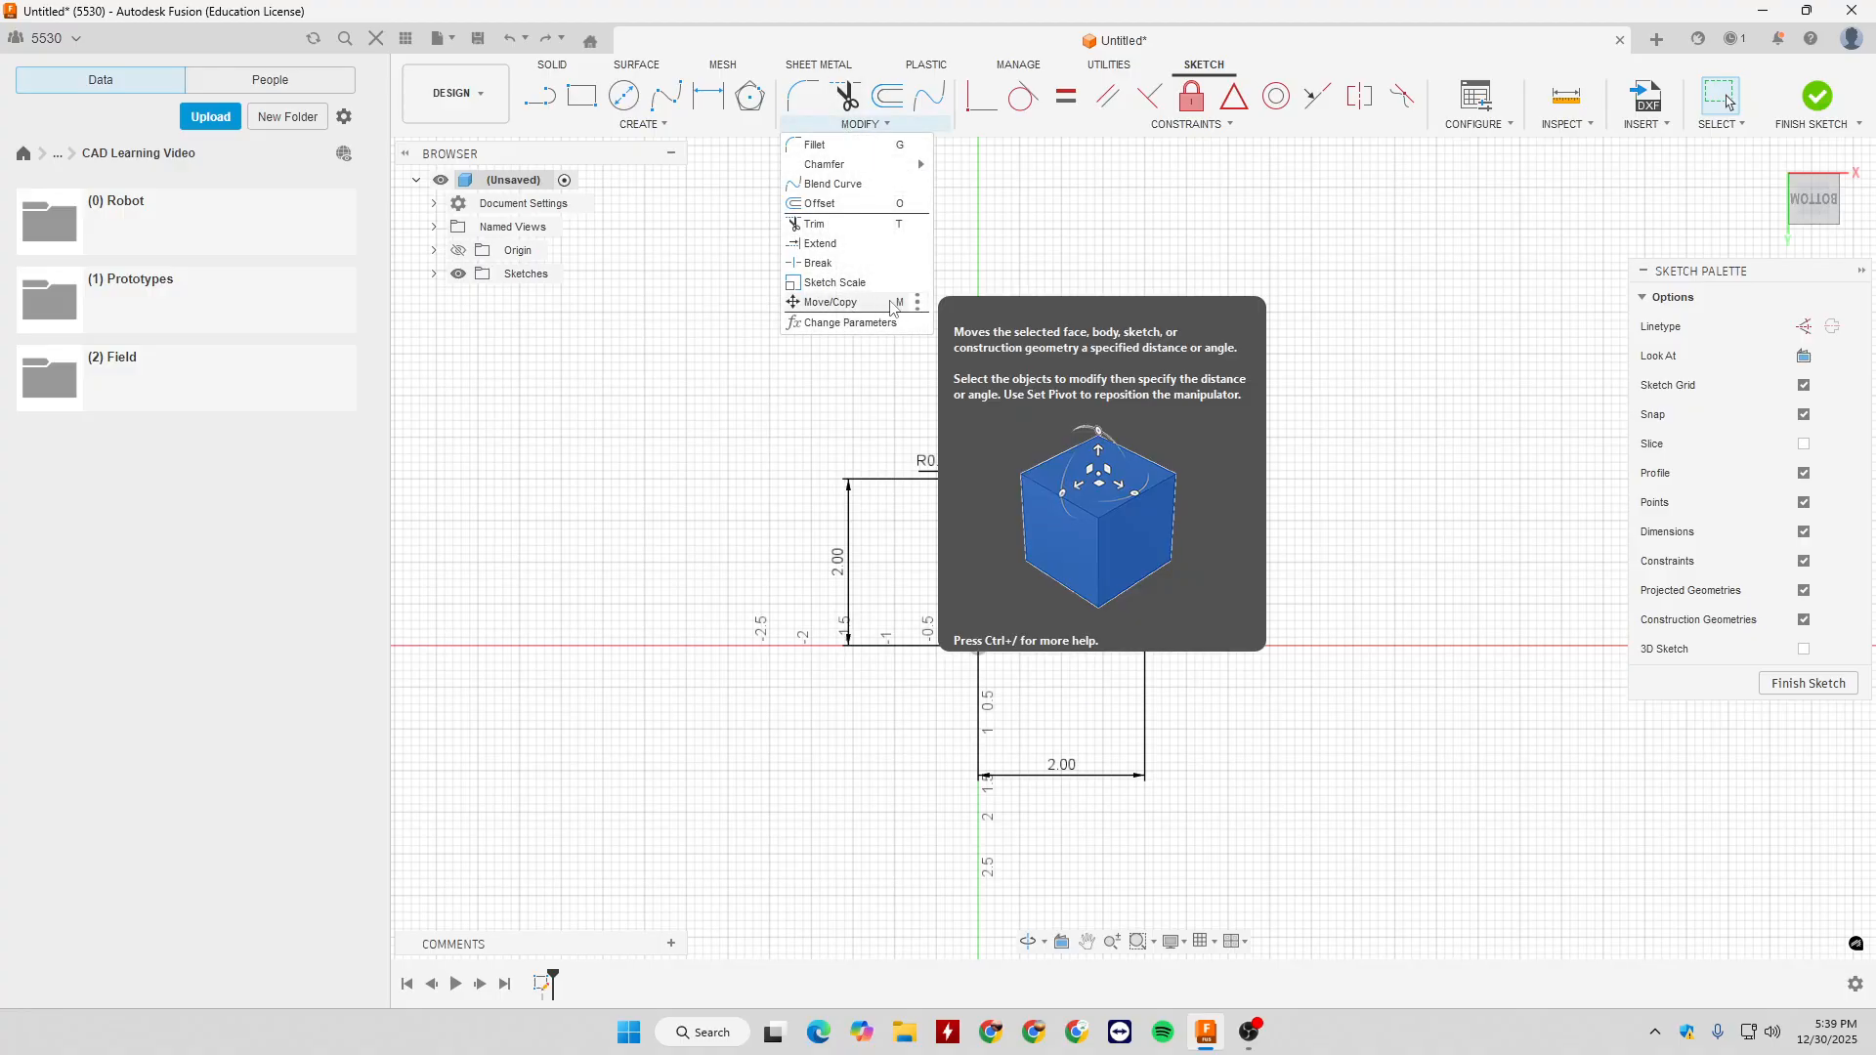
{"action": "left_click", "coordinate": [891, 309]}
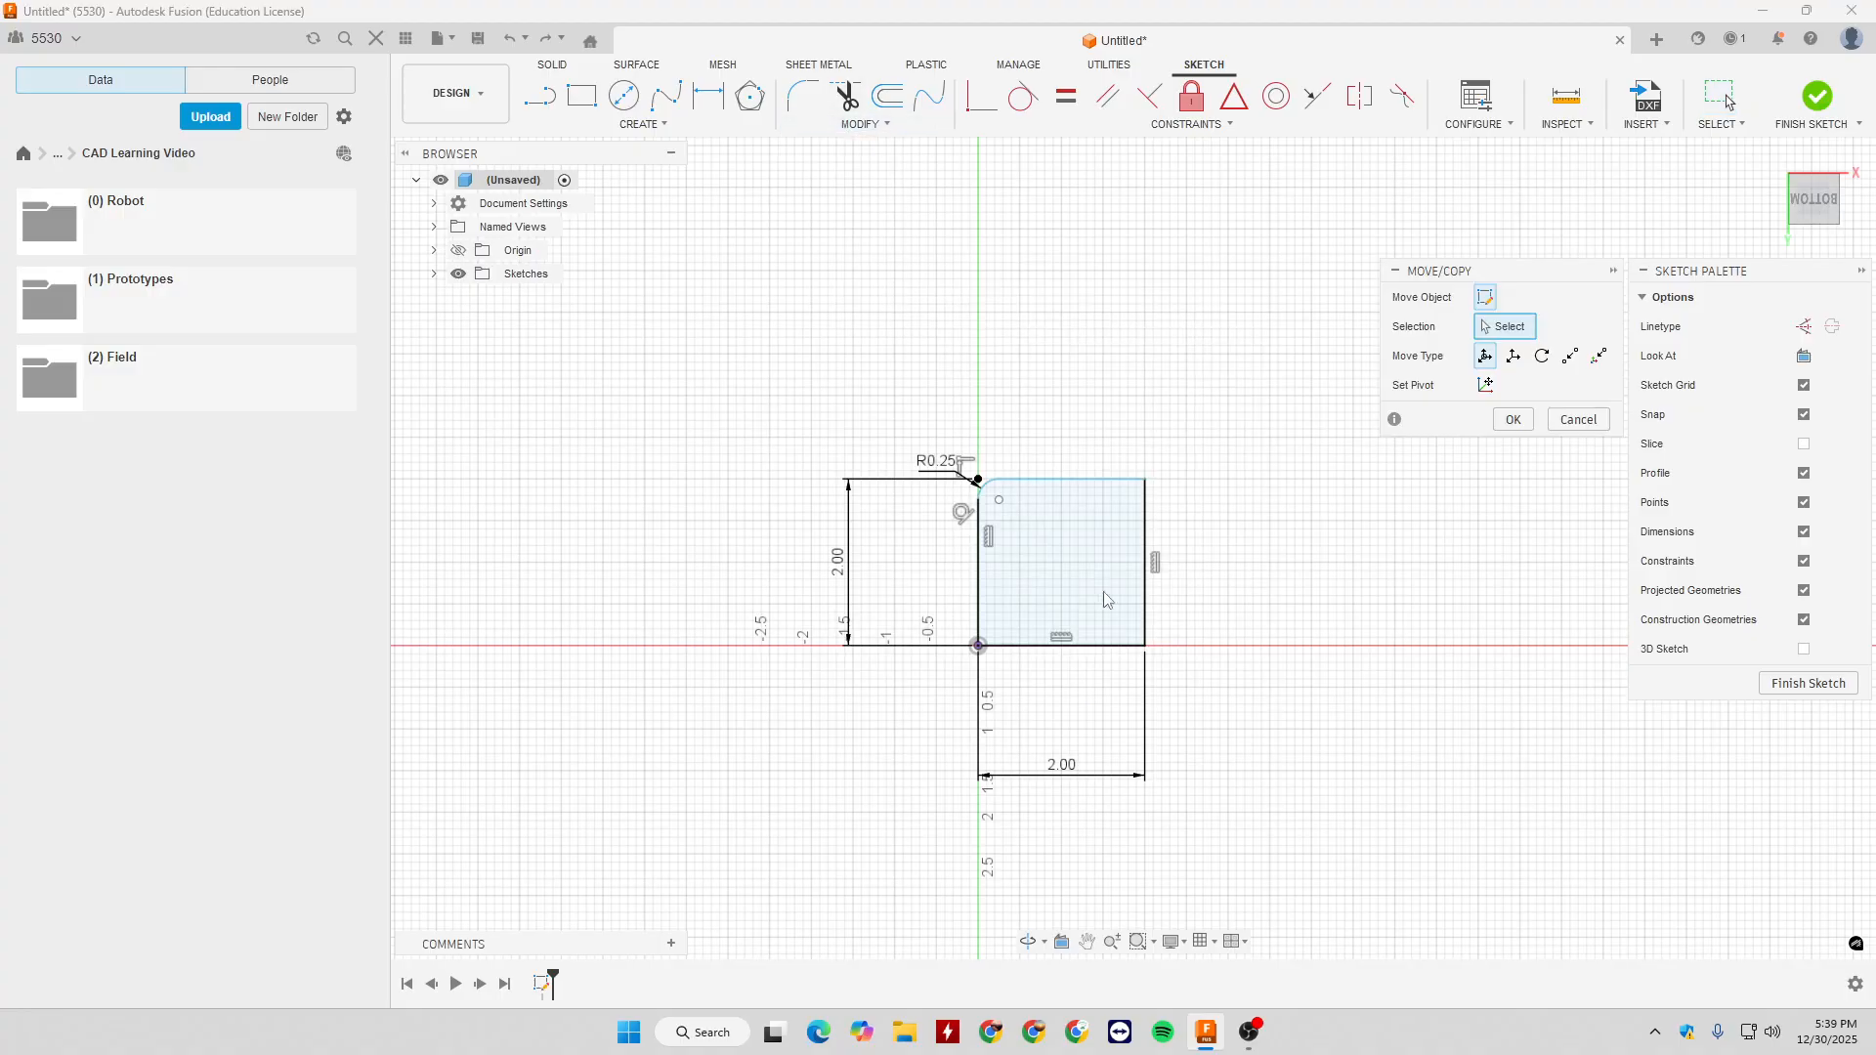
{"action": "left_click", "coordinate": [1019, 480]}
{"action": "left_click_drag", "start_coordinate": [1023, 555], "coordinate": [1131, 555]}
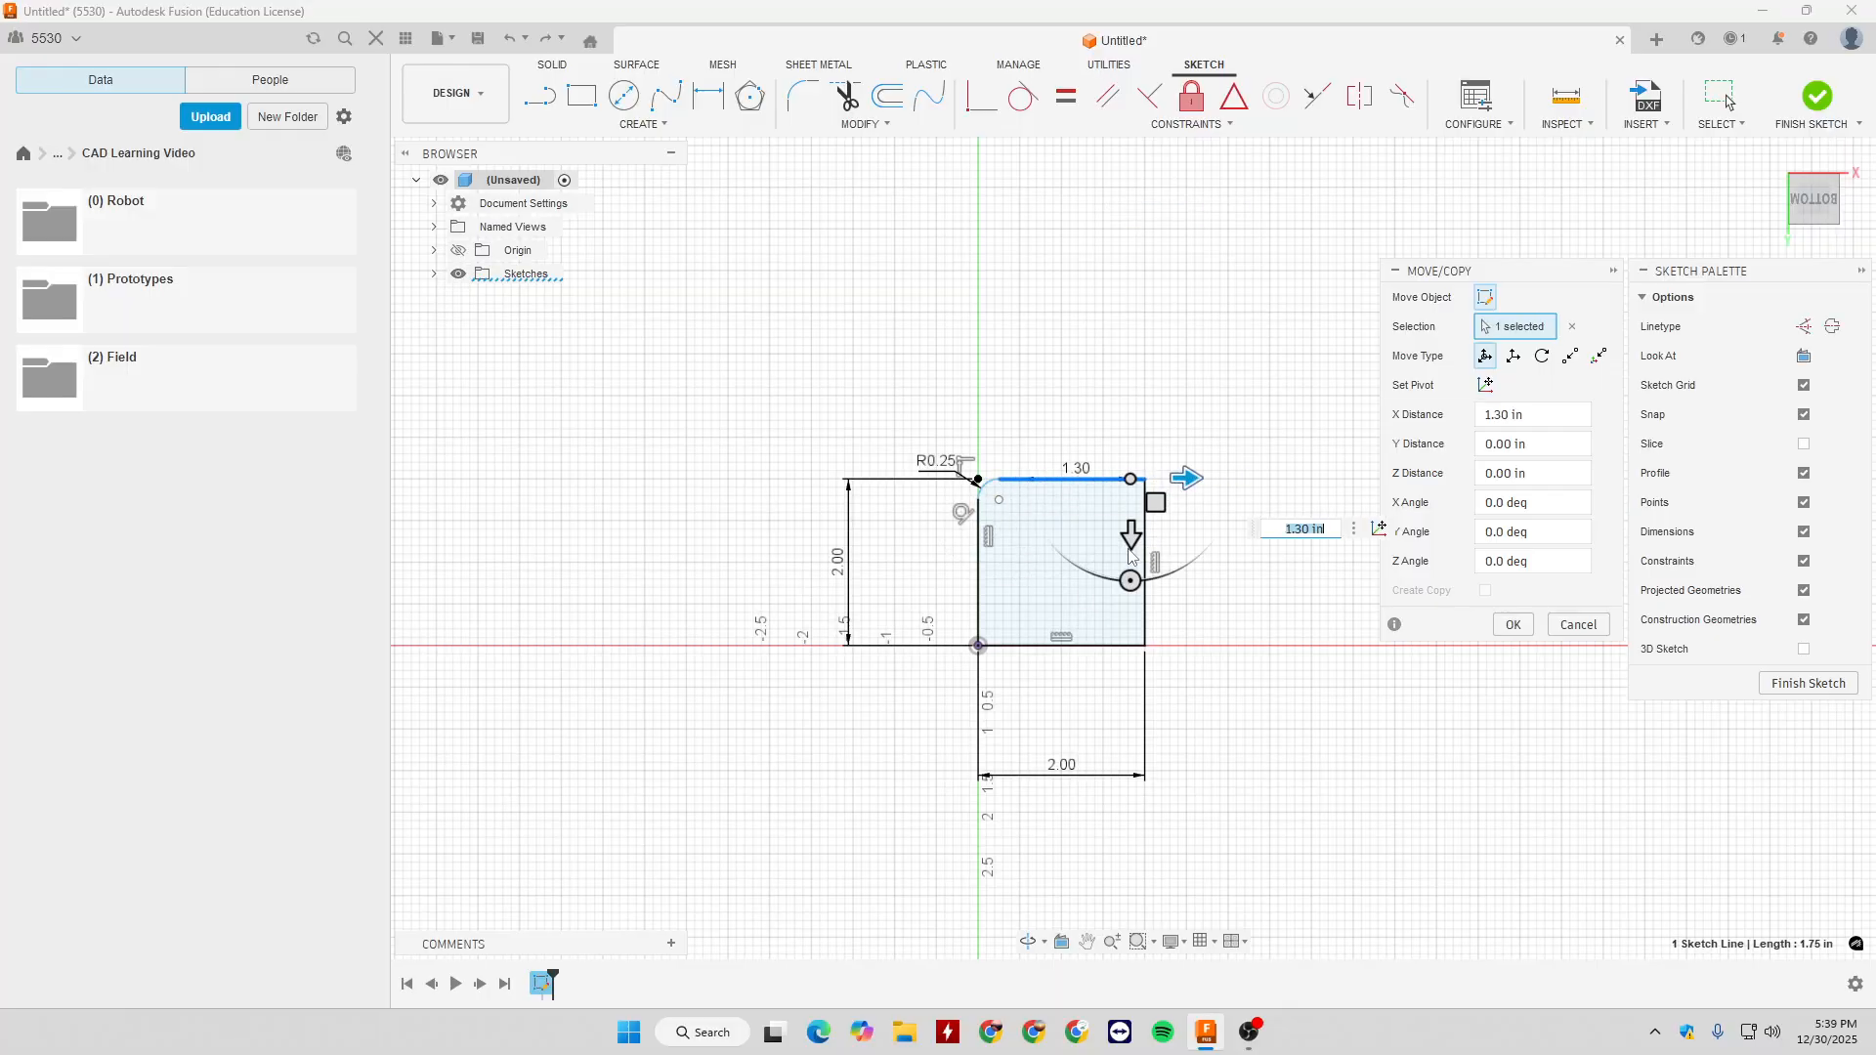
{"action": "left_click", "coordinate": [1513, 625]}
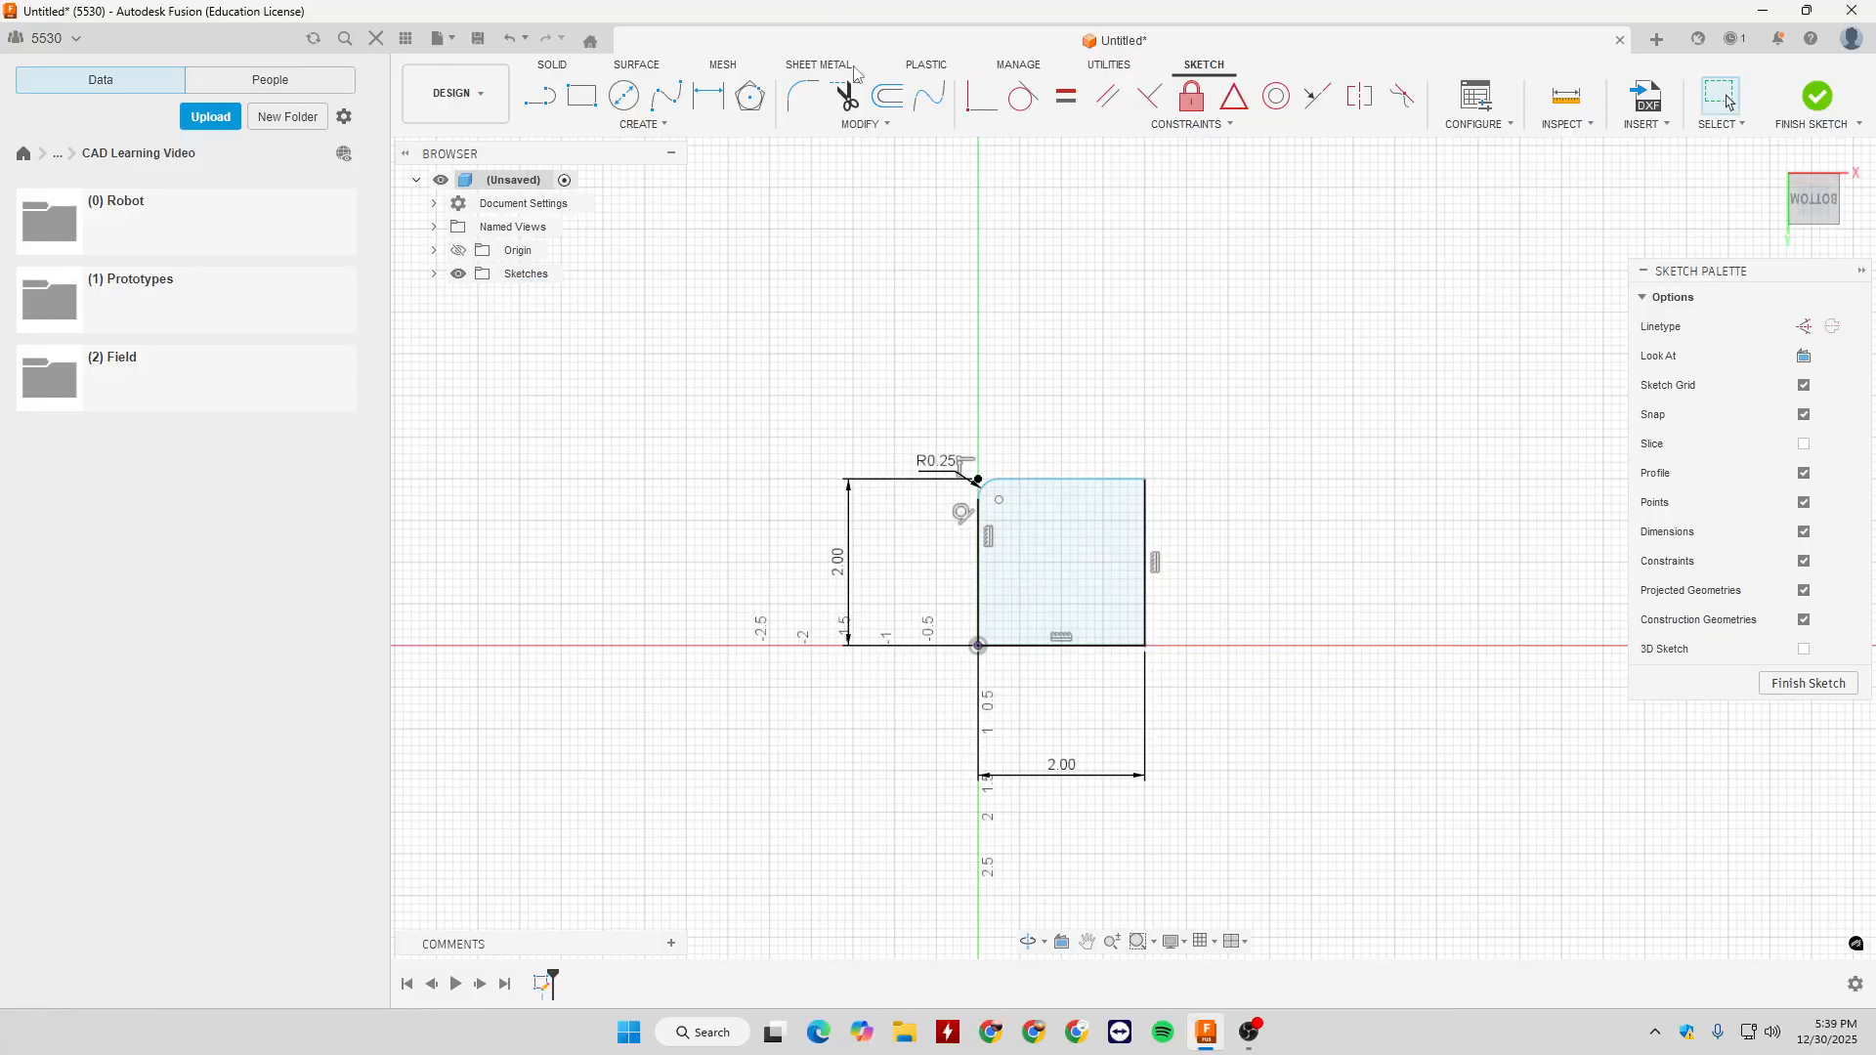
{"action": "left_click", "coordinate": [848, 125]}
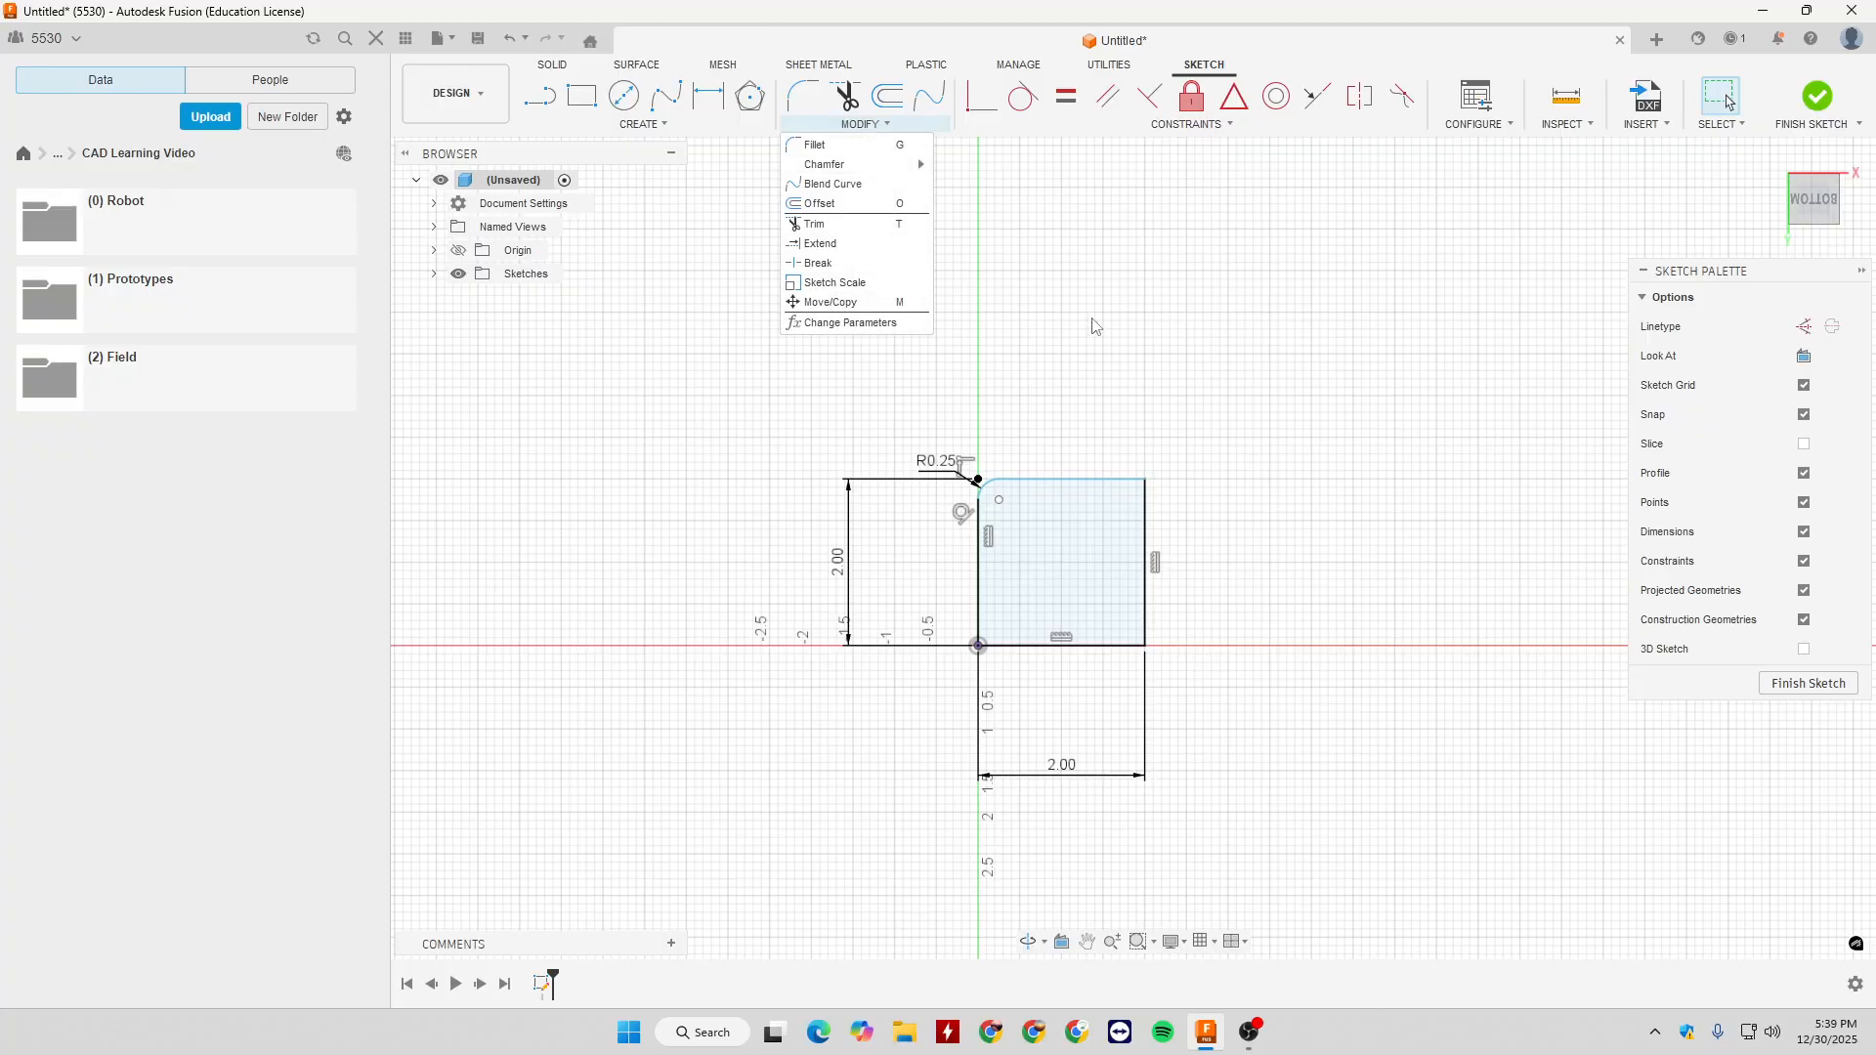
{"action": "left_click", "coordinate": [1011, 124]}
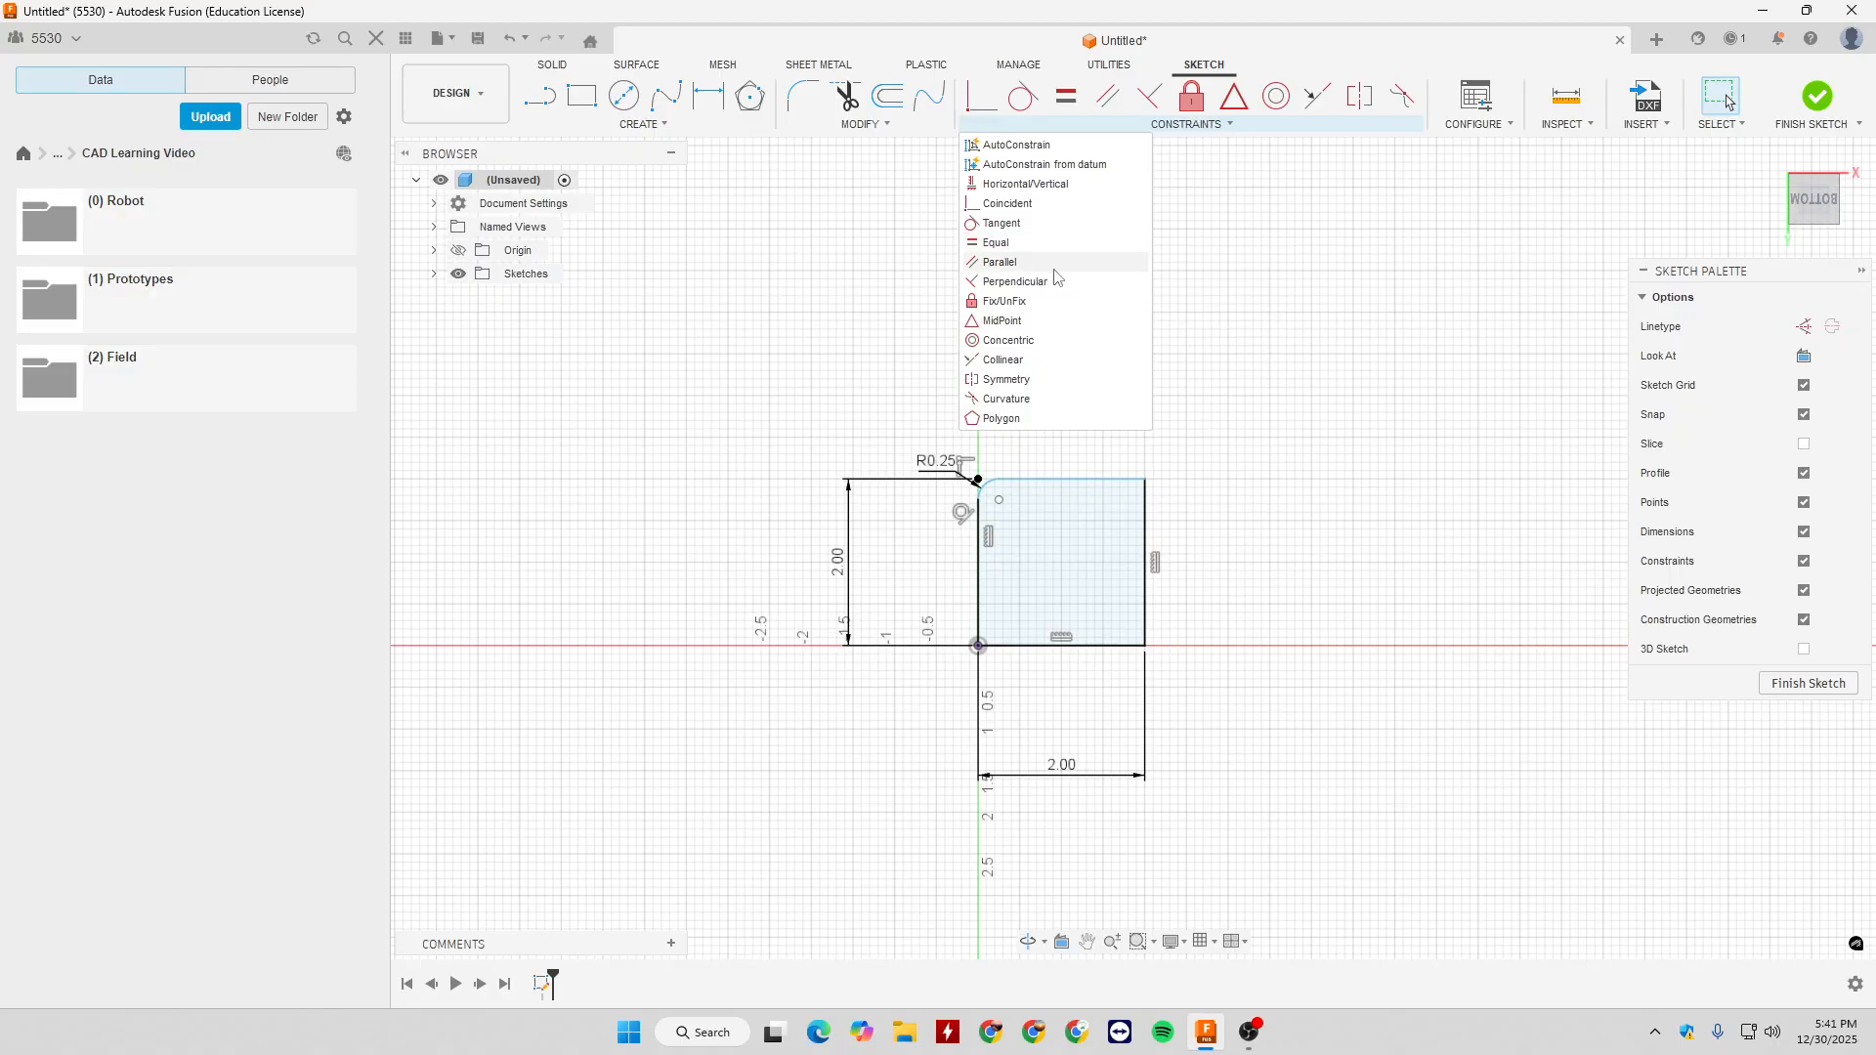
- Draw a 2 in diameter circle above the square, centred over its right edge
{"action": "key", "text": "c"}
{"action": "left_click", "coordinate": [1145, 371]}
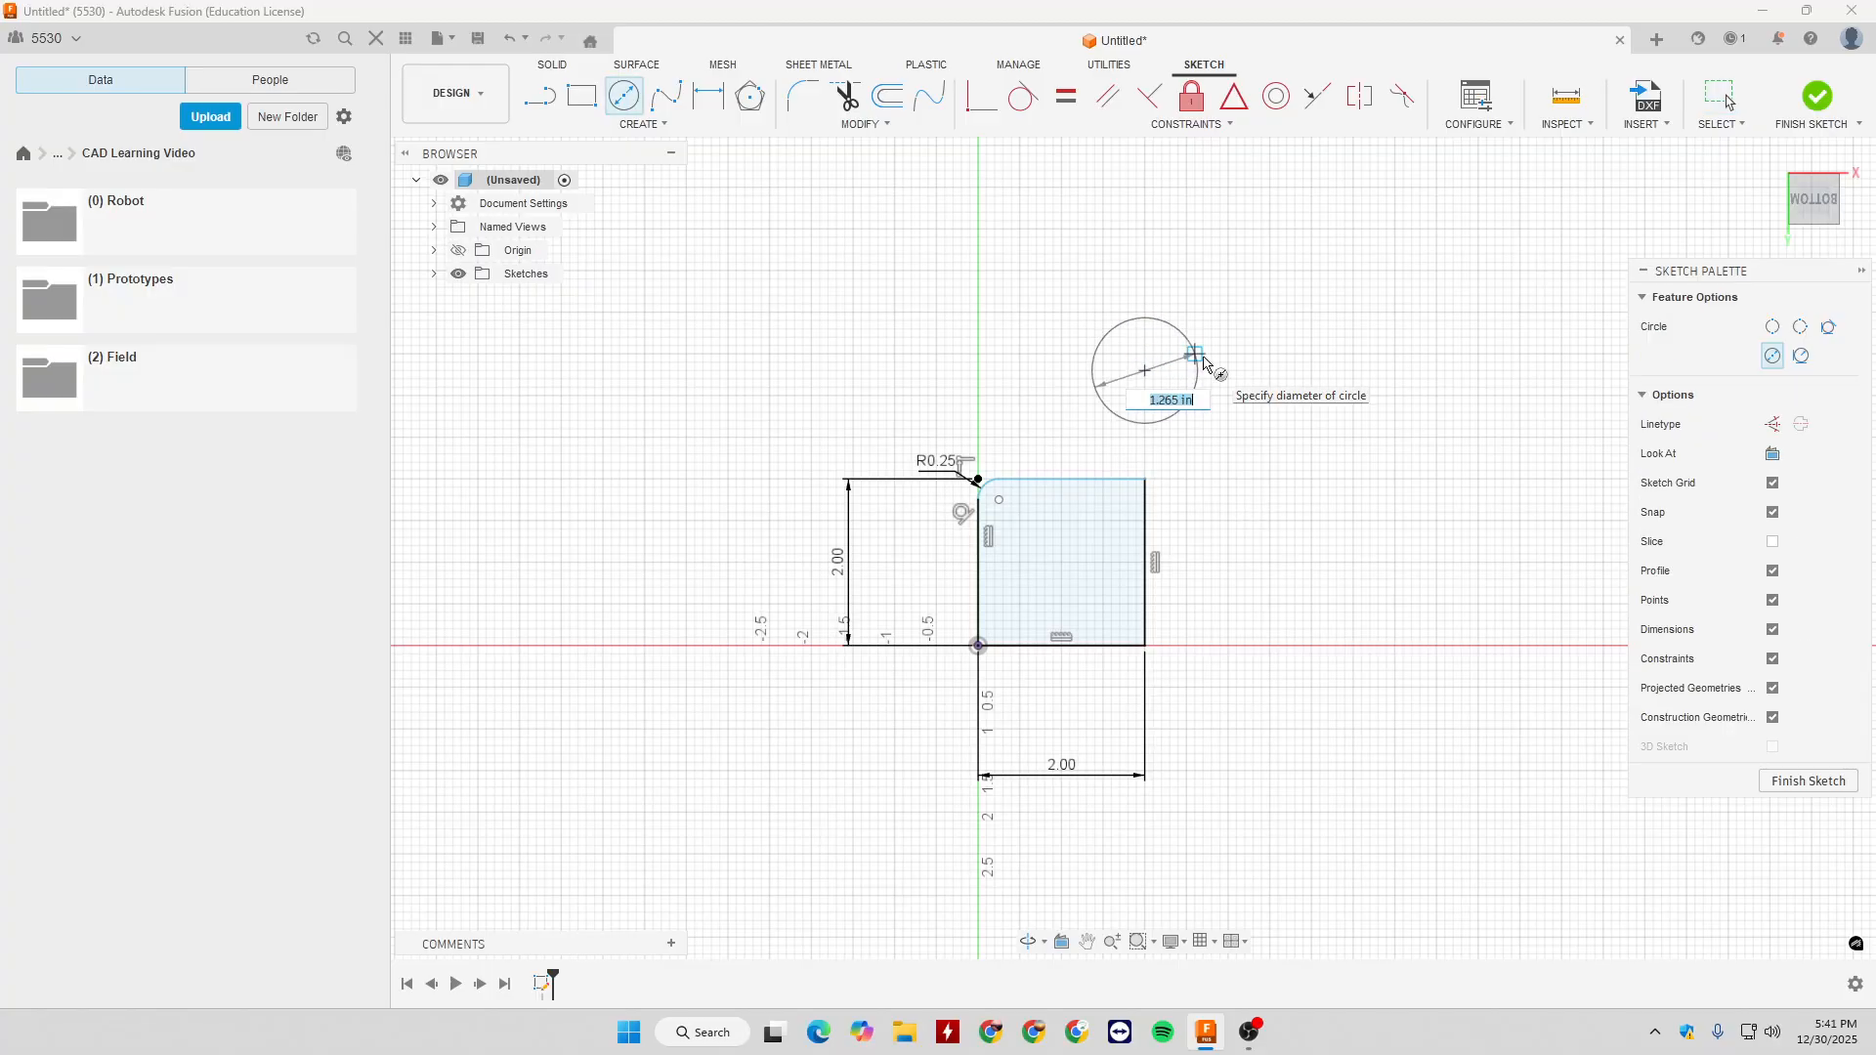
{"action": "type", "text": "2"}
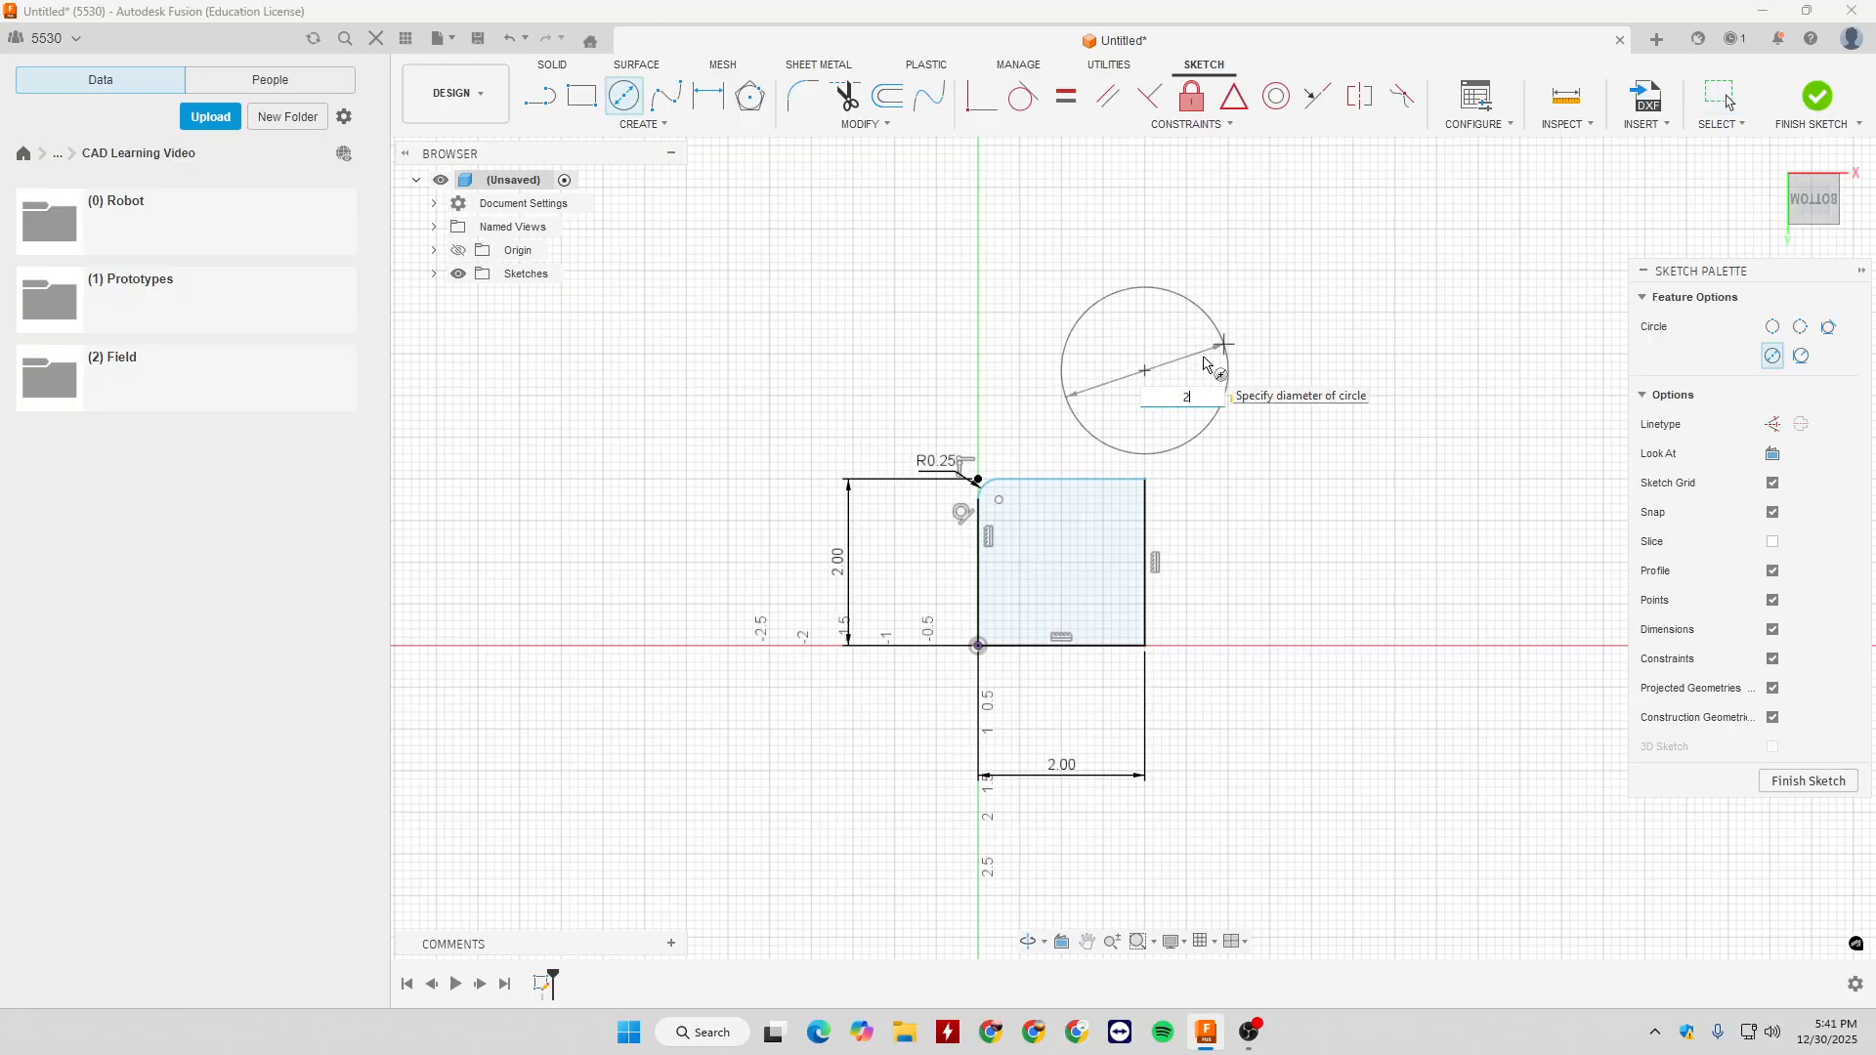
{"action": "key", "text": "Return"}
{"action": "key", "text": "Escape"}
- Draw a smaller, undimensioned circle to the right of the 2 in circle
{"action": "key", "text": "c"}
{"action": "left_click", "coordinate": [1370, 328]}
{"action": "left_click", "coordinate": [1380, 373]}
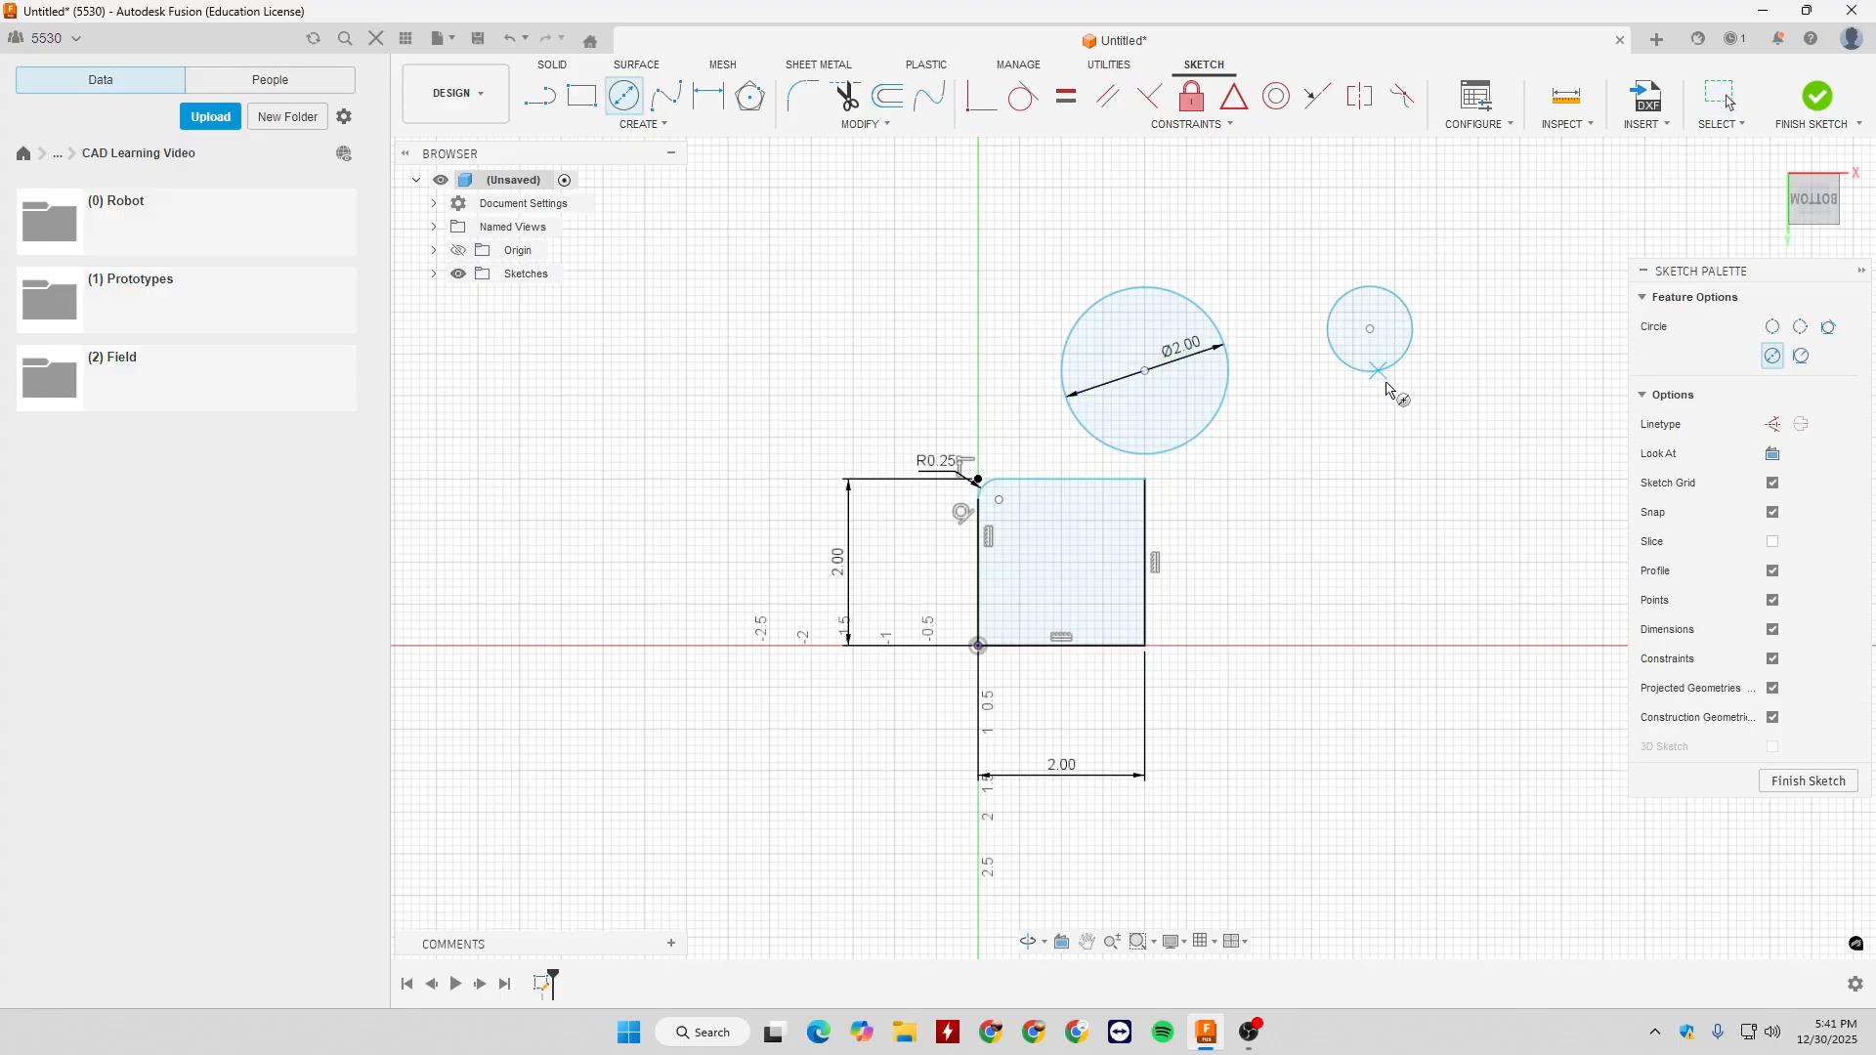
- Apply an Equal constraint between the dimensioned circle and the smaller circle beside it
{"action": "left_click", "coordinate": [1066, 96]}
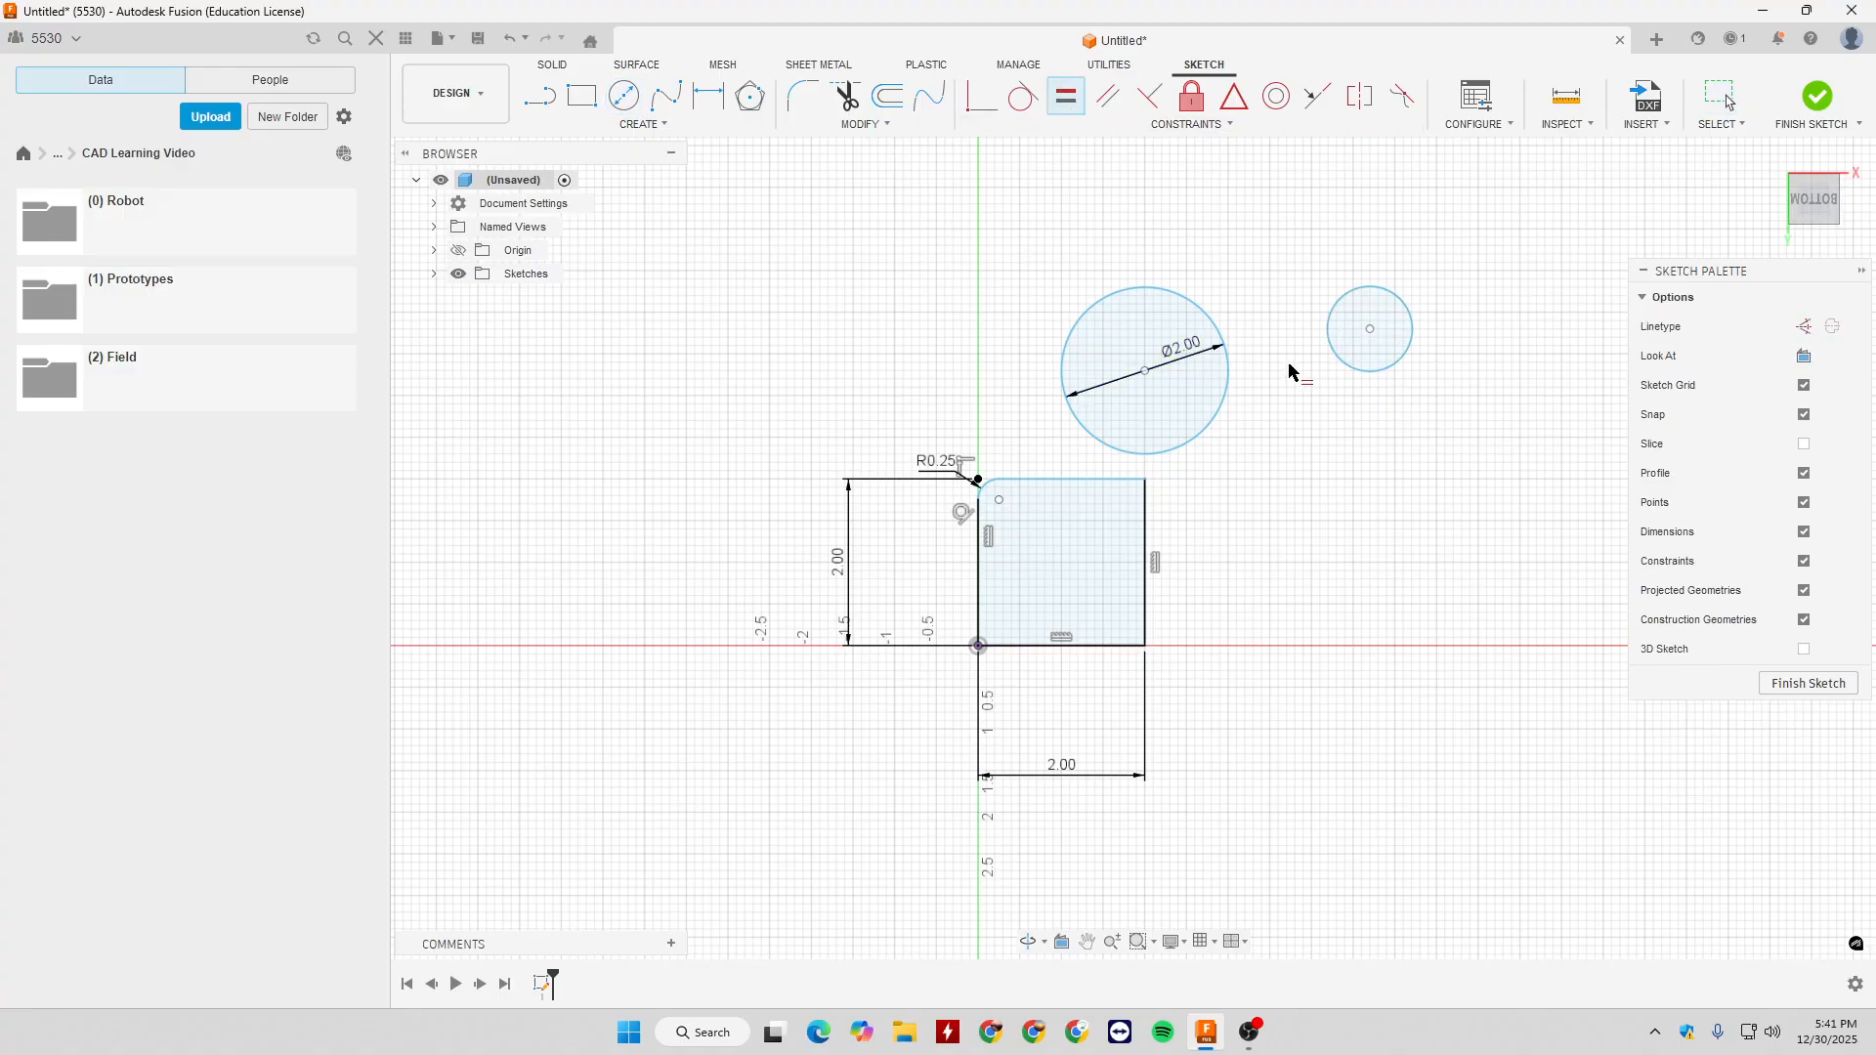
{"action": "left_click", "coordinate": [1227, 386]}
{"action": "left_click", "coordinate": [1353, 368]}
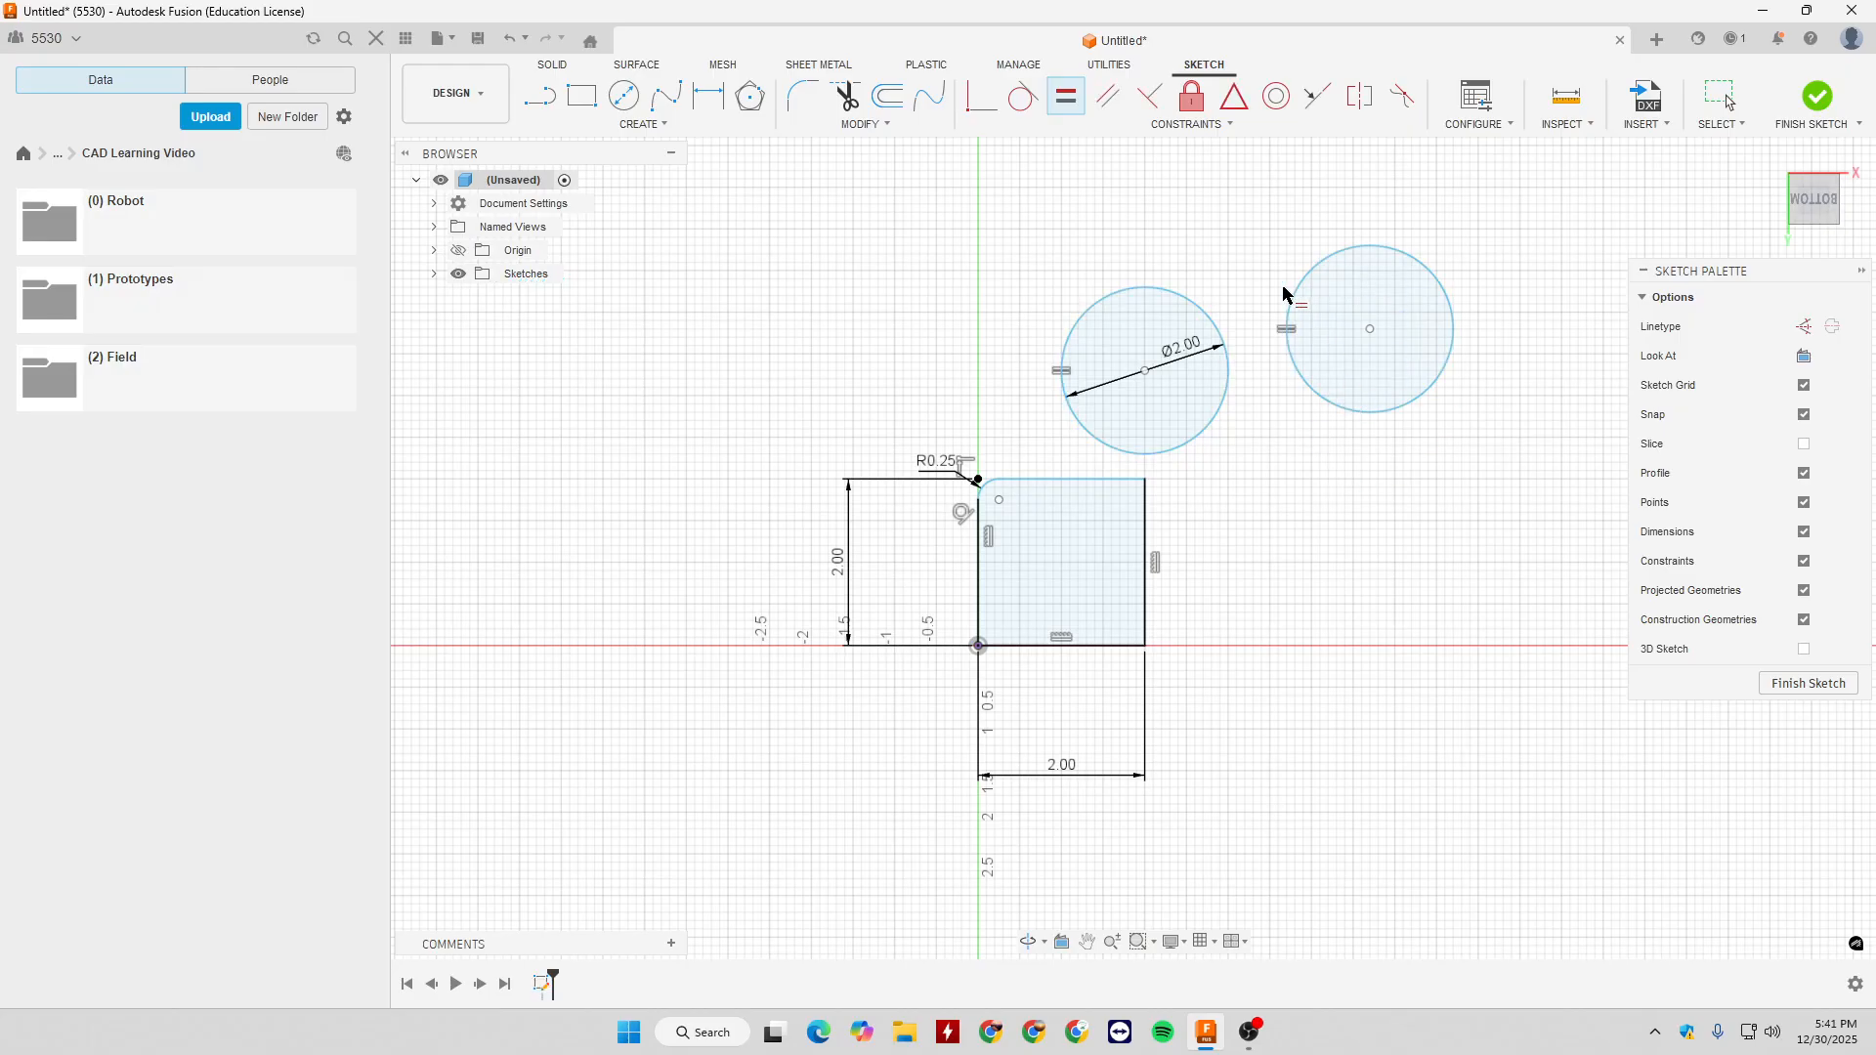
{"action": "key", "text": "Escape"}
- Set the dimensioned circle's diameter to 2.5 in
{"action": "double_click", "coordinate": [1184, 346]}
{"action": "type", "text": "2."}
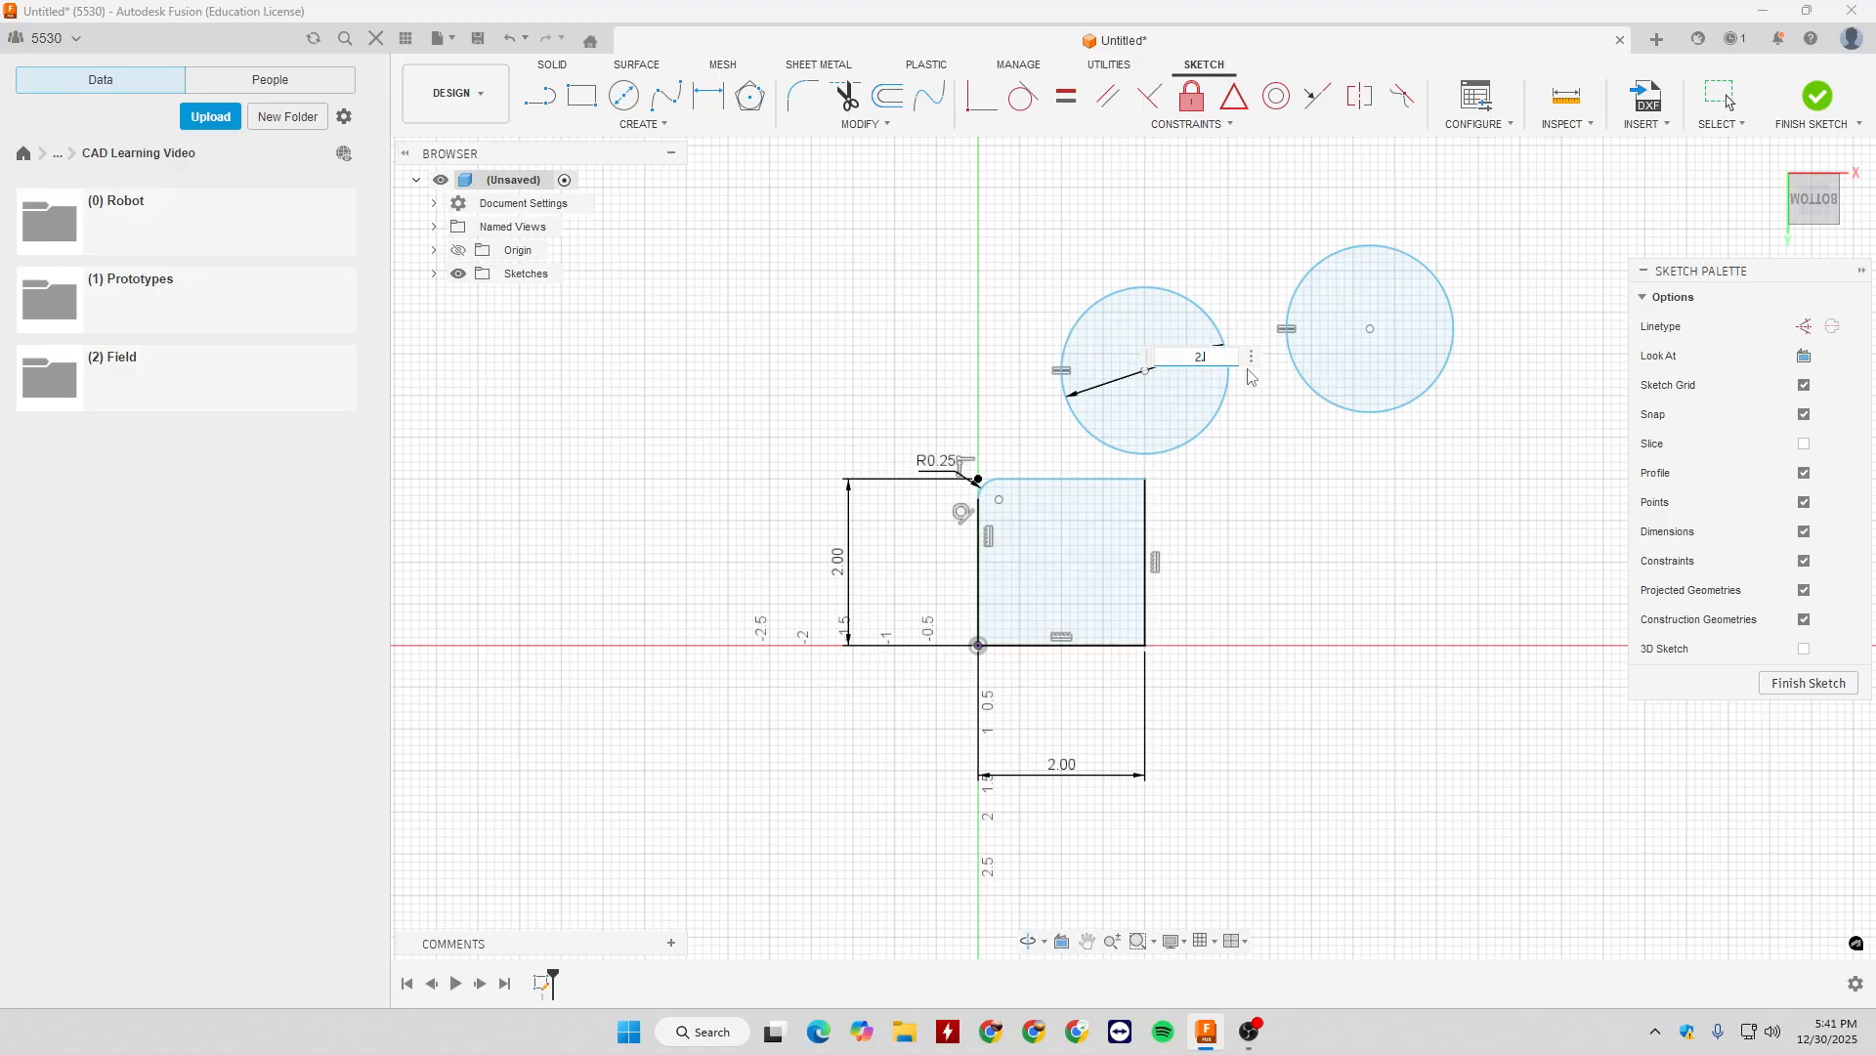
{"action": "type", "text": "5"}
{"action": "key", "text": "Return"}
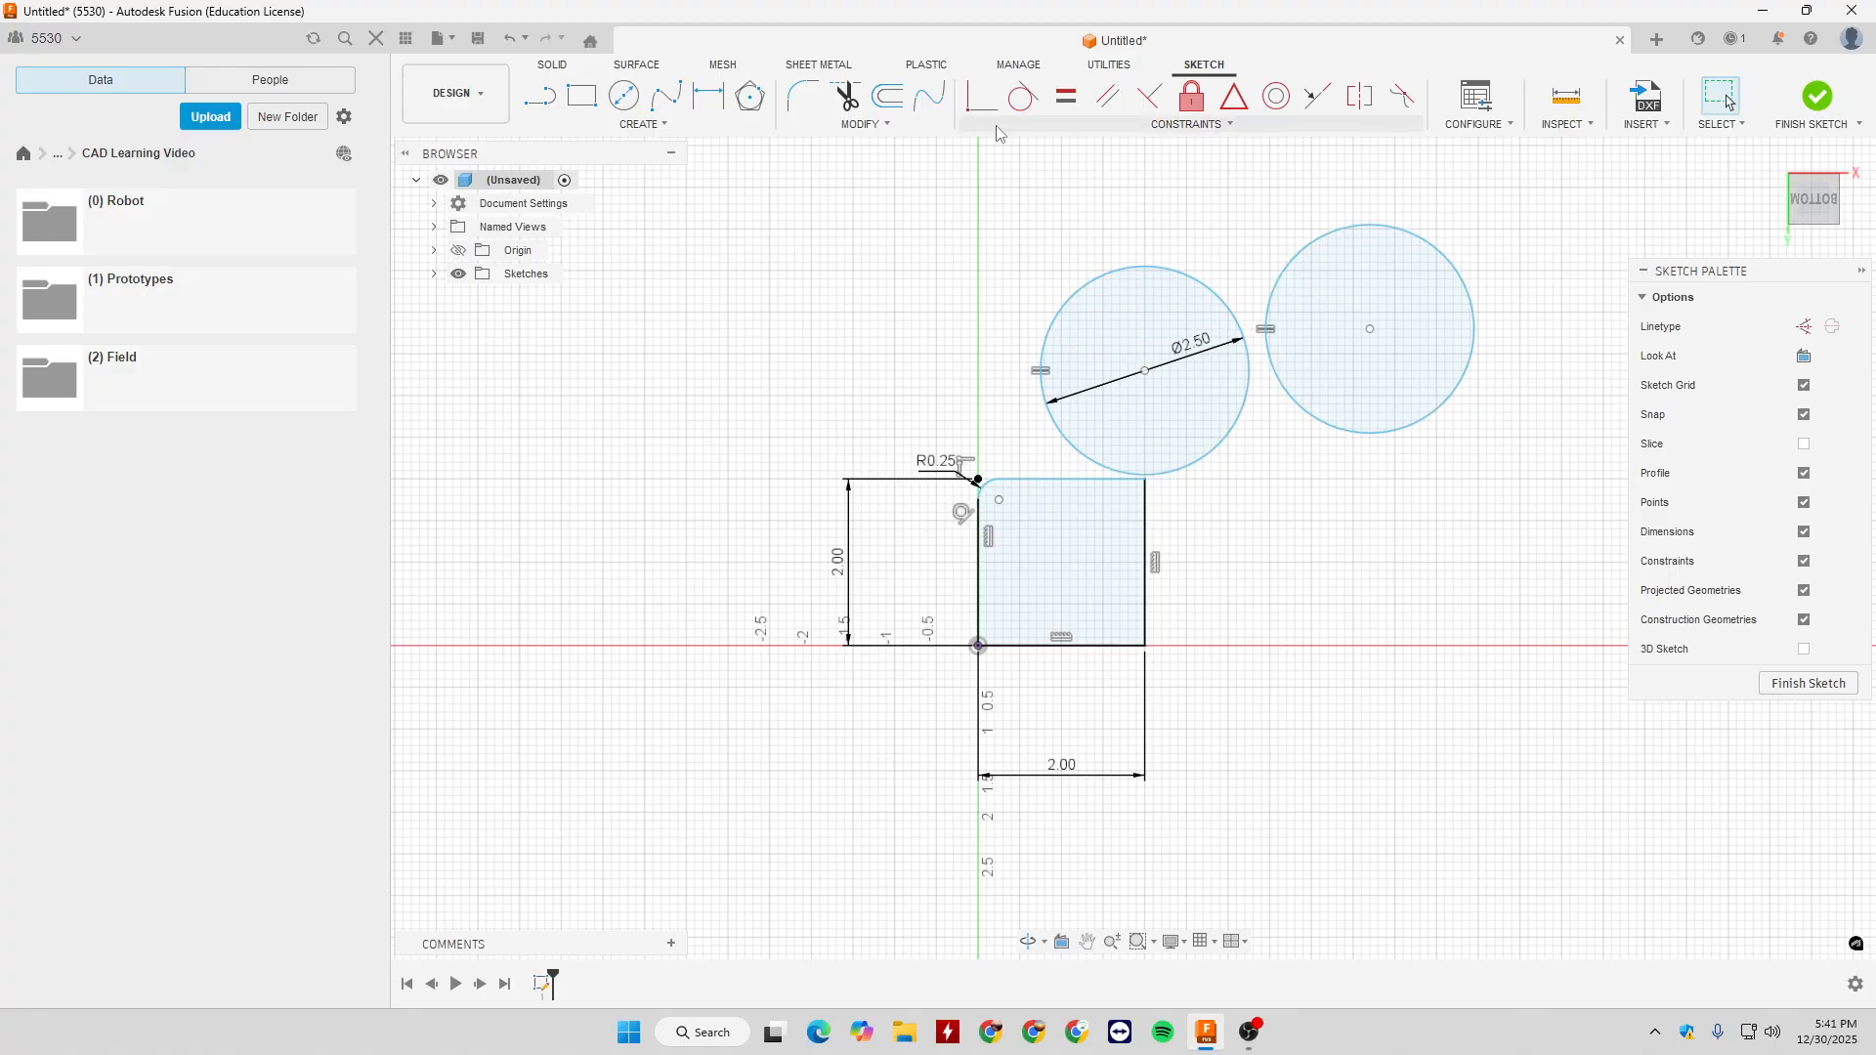
- Draw two separate, non-parallel slanted lines above and to the left of the square
{"action": "left_click", "coordinate": [1154, 135]}
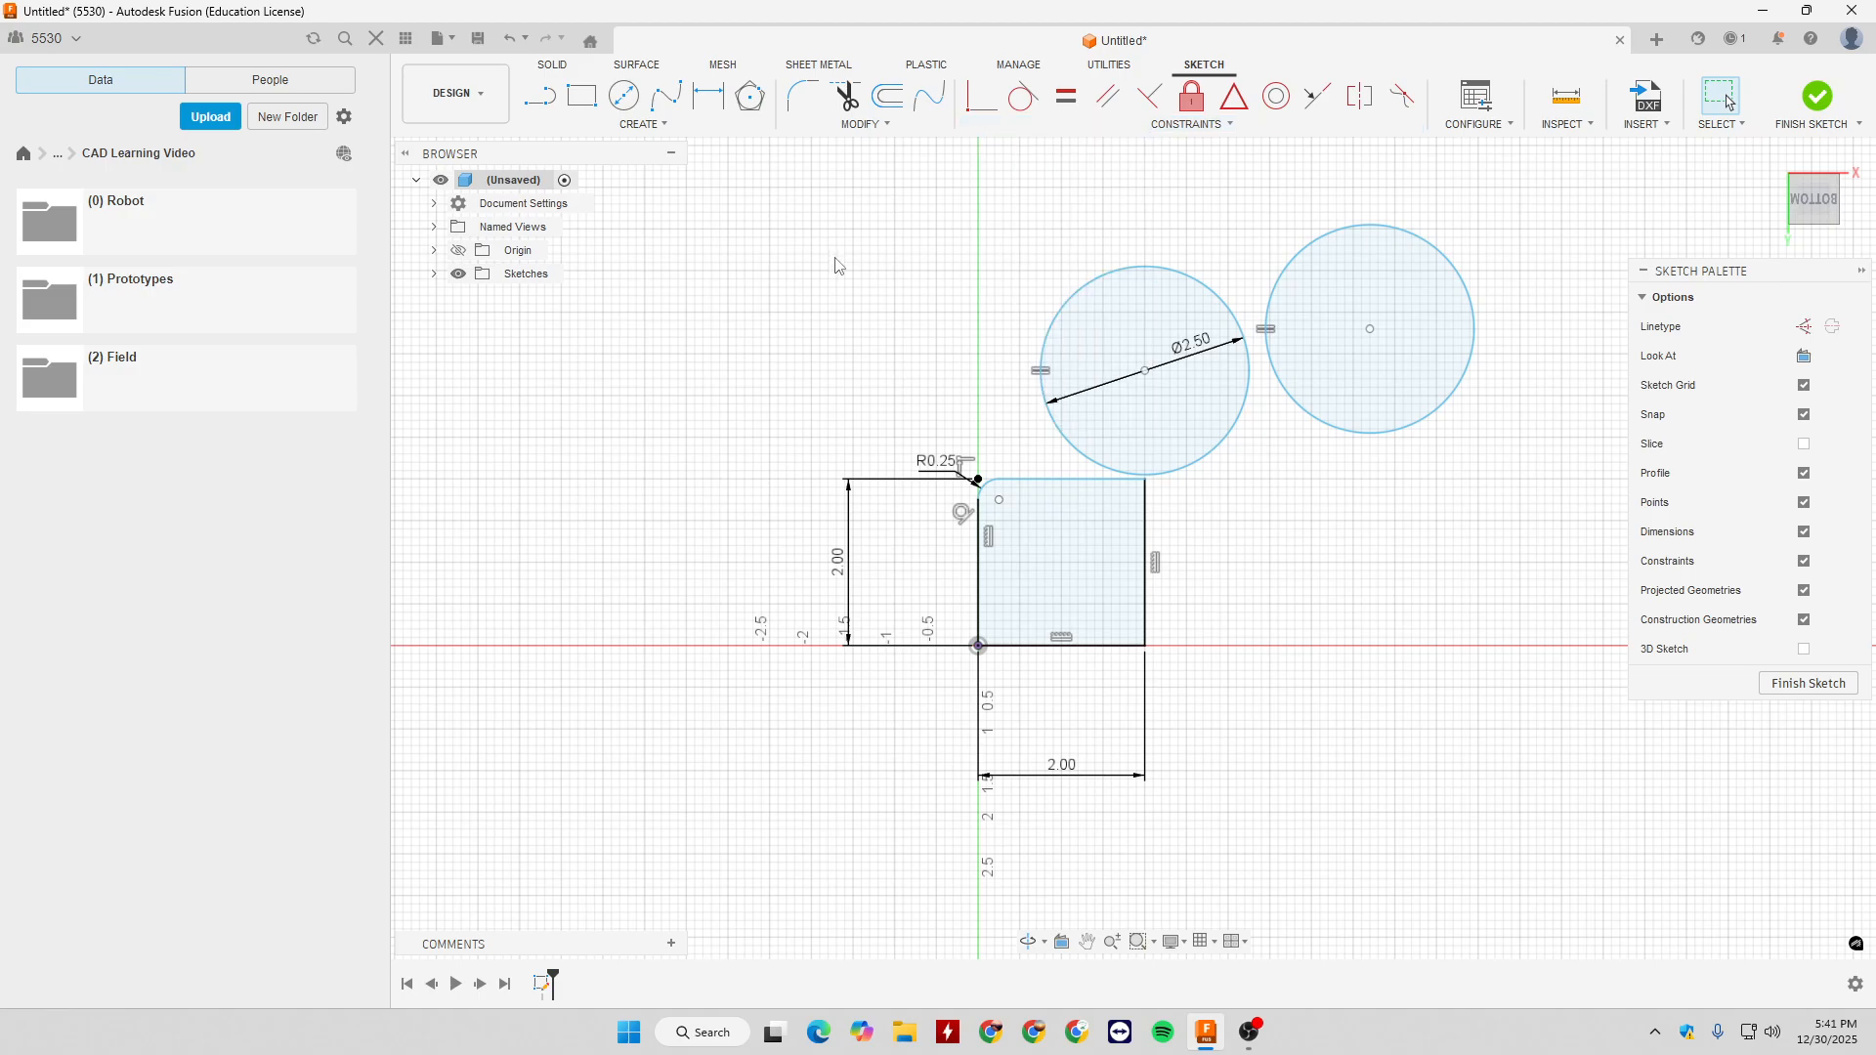
{"action": "key", "text": "l"}
{"action": "left_click", "coordinate": [703, 212]}
{"action": "left_click", "coordinate": [736, 404]}
{"action": "key", "text": "Escape"}
{"action": "key", "text": "l"}
{"action": "left_click", "coordinate": [746, 204]}
{"action": "left_click", "coordinate": [803, 345]}
{"action": "key", "text": "Escape"}
- Apply a Parallel constraint between the two slanted lines and reposition the pair by moving their endpoints
{"action": "left_click", "coordinate": [1107, 96]}
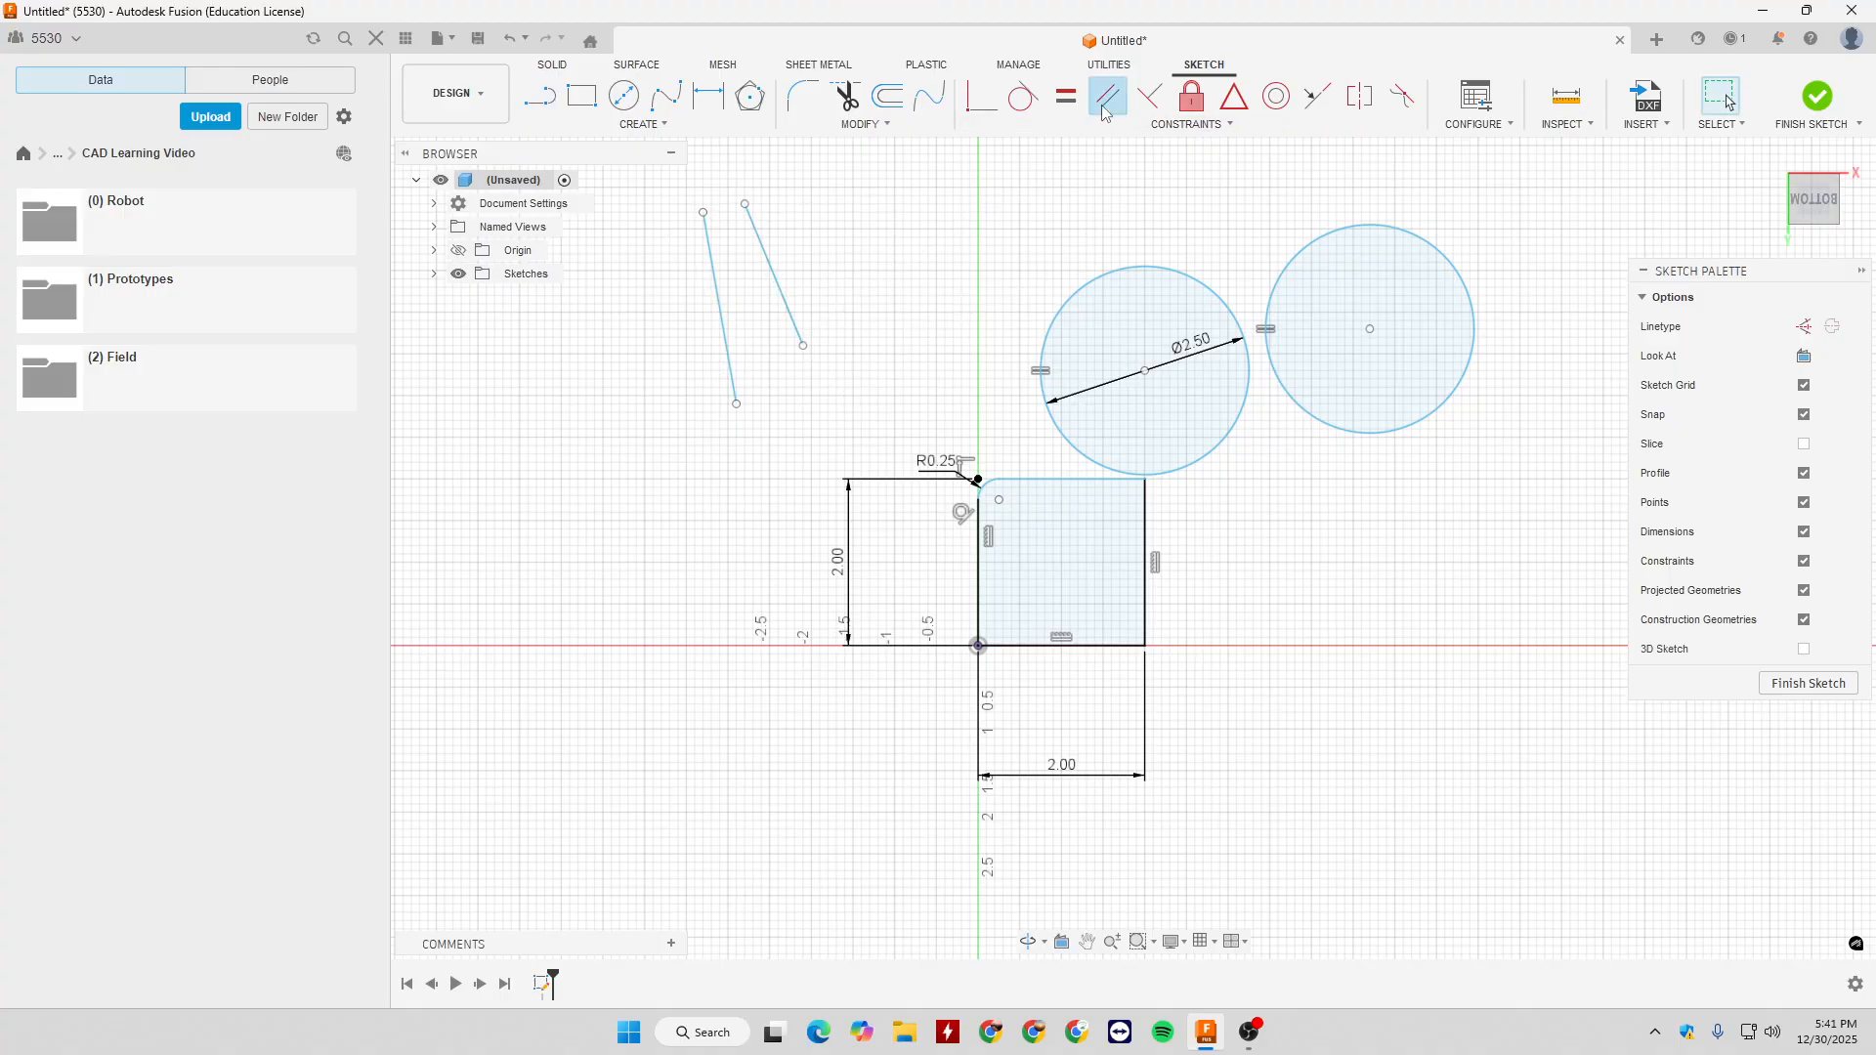
{"action": "left_click", "coordinate": [782, 290]}
{"action": "left_click", "coordinate": [731, 330]}
{"action": "key", "text": "Escape"}
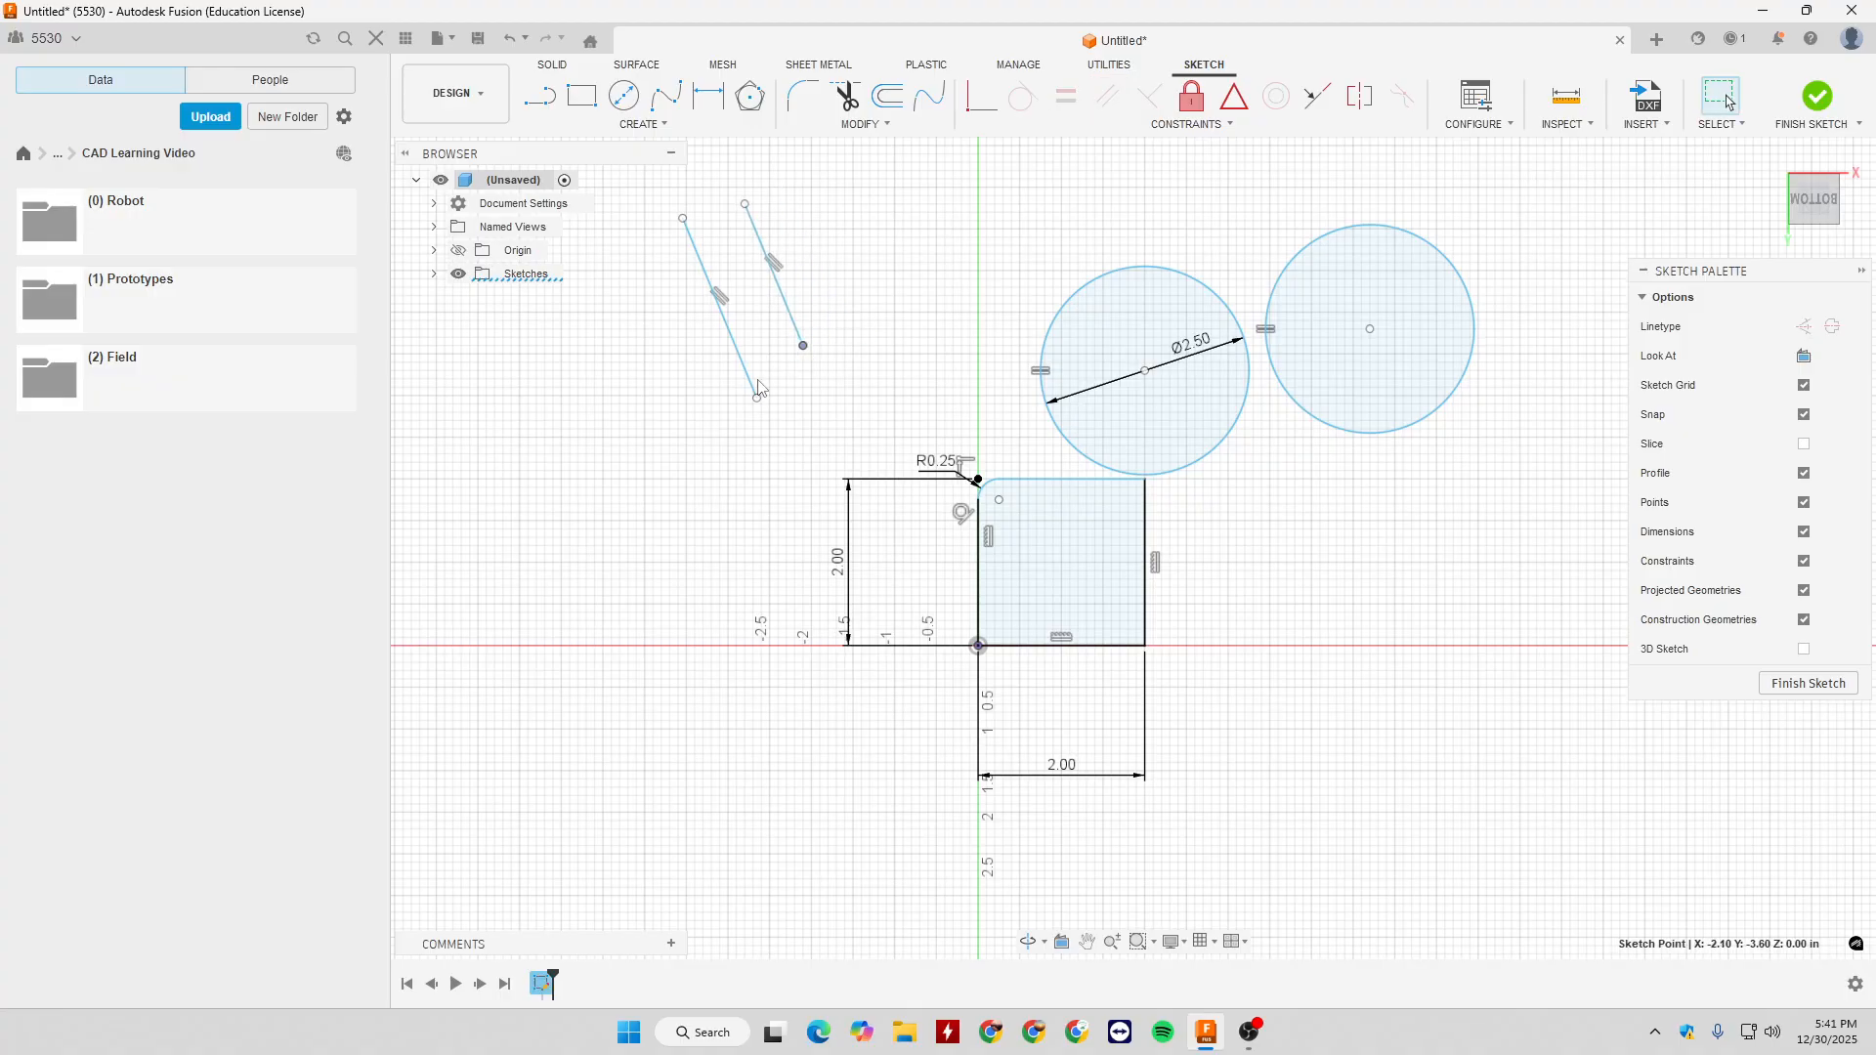
{"action": "mouse_move", "coordinate": [758, 397]}
{"action": "left_mouse_down"}
{"action": "mouse_move", "coordinate": [771, 389]}
{"action": "mouse_move", "coordinate": [745, 413]}
{"action": "left_mouse_up"}
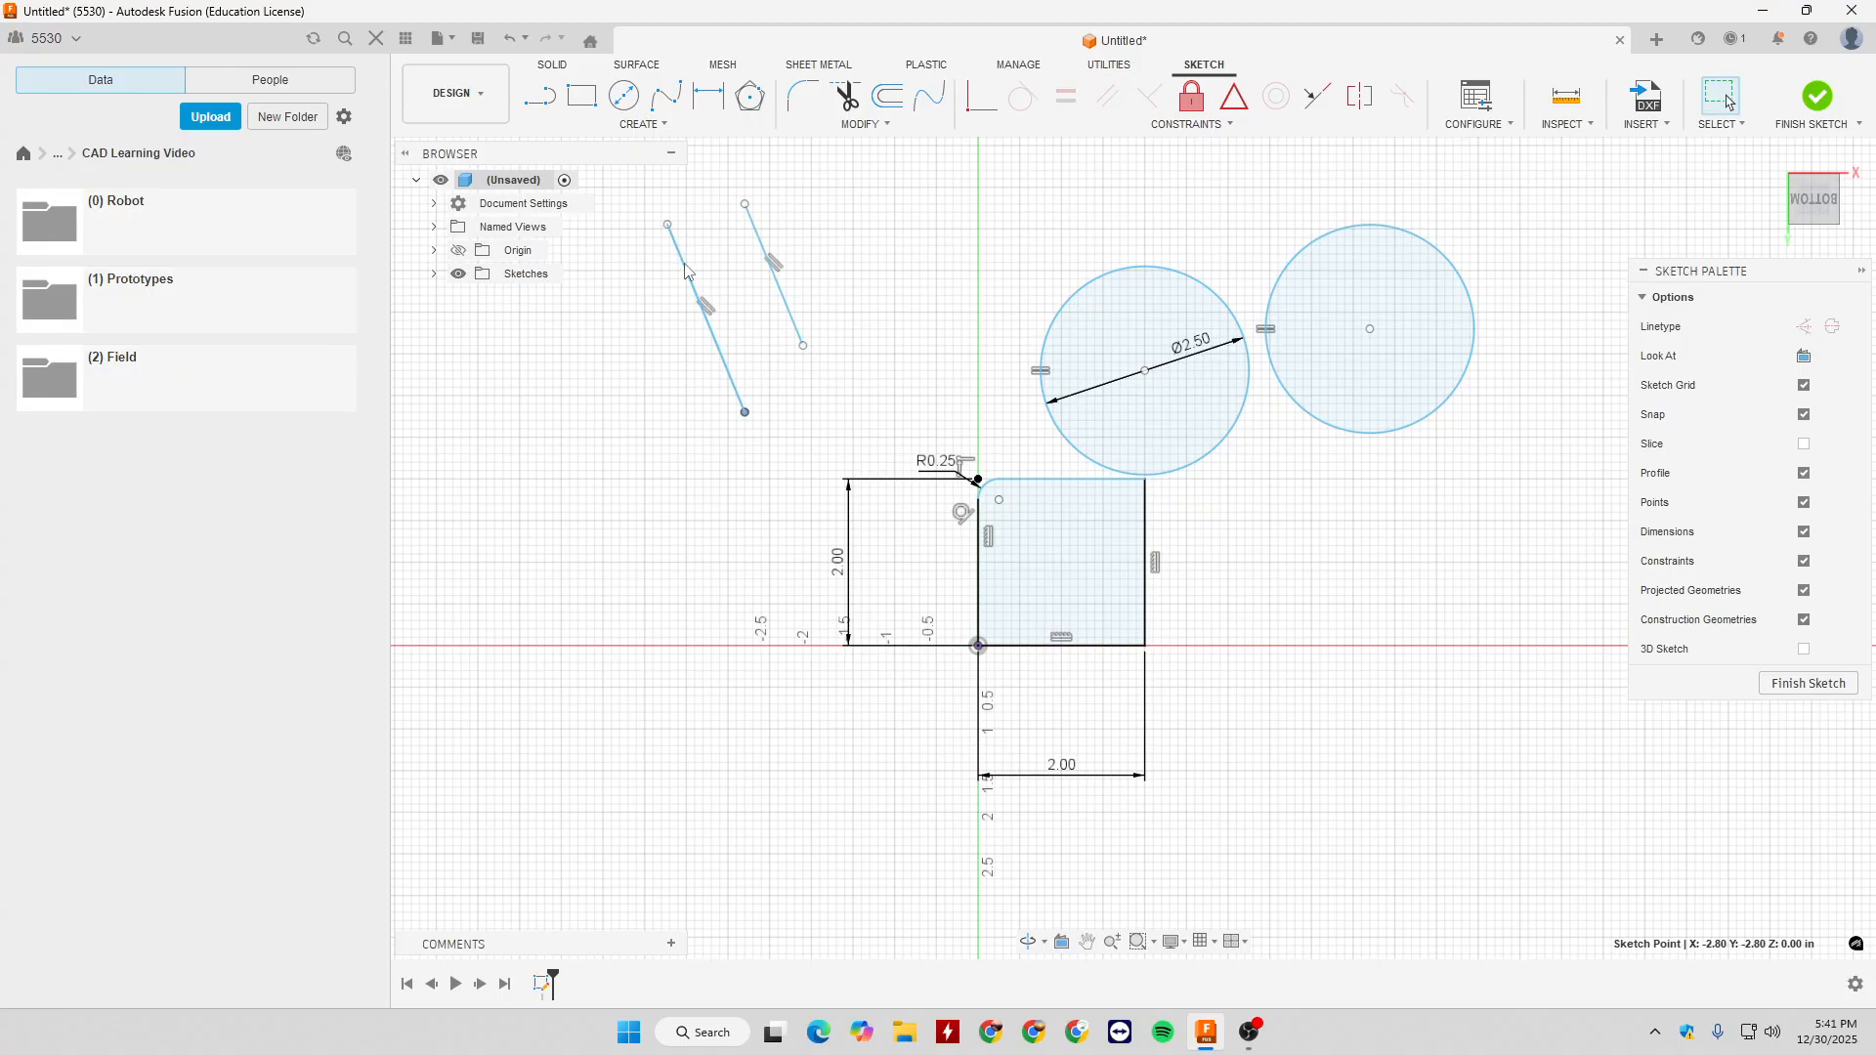
{"action": "left_click_drag", "start_coordinate": [666, 226], "coordinate": [720, 212]}
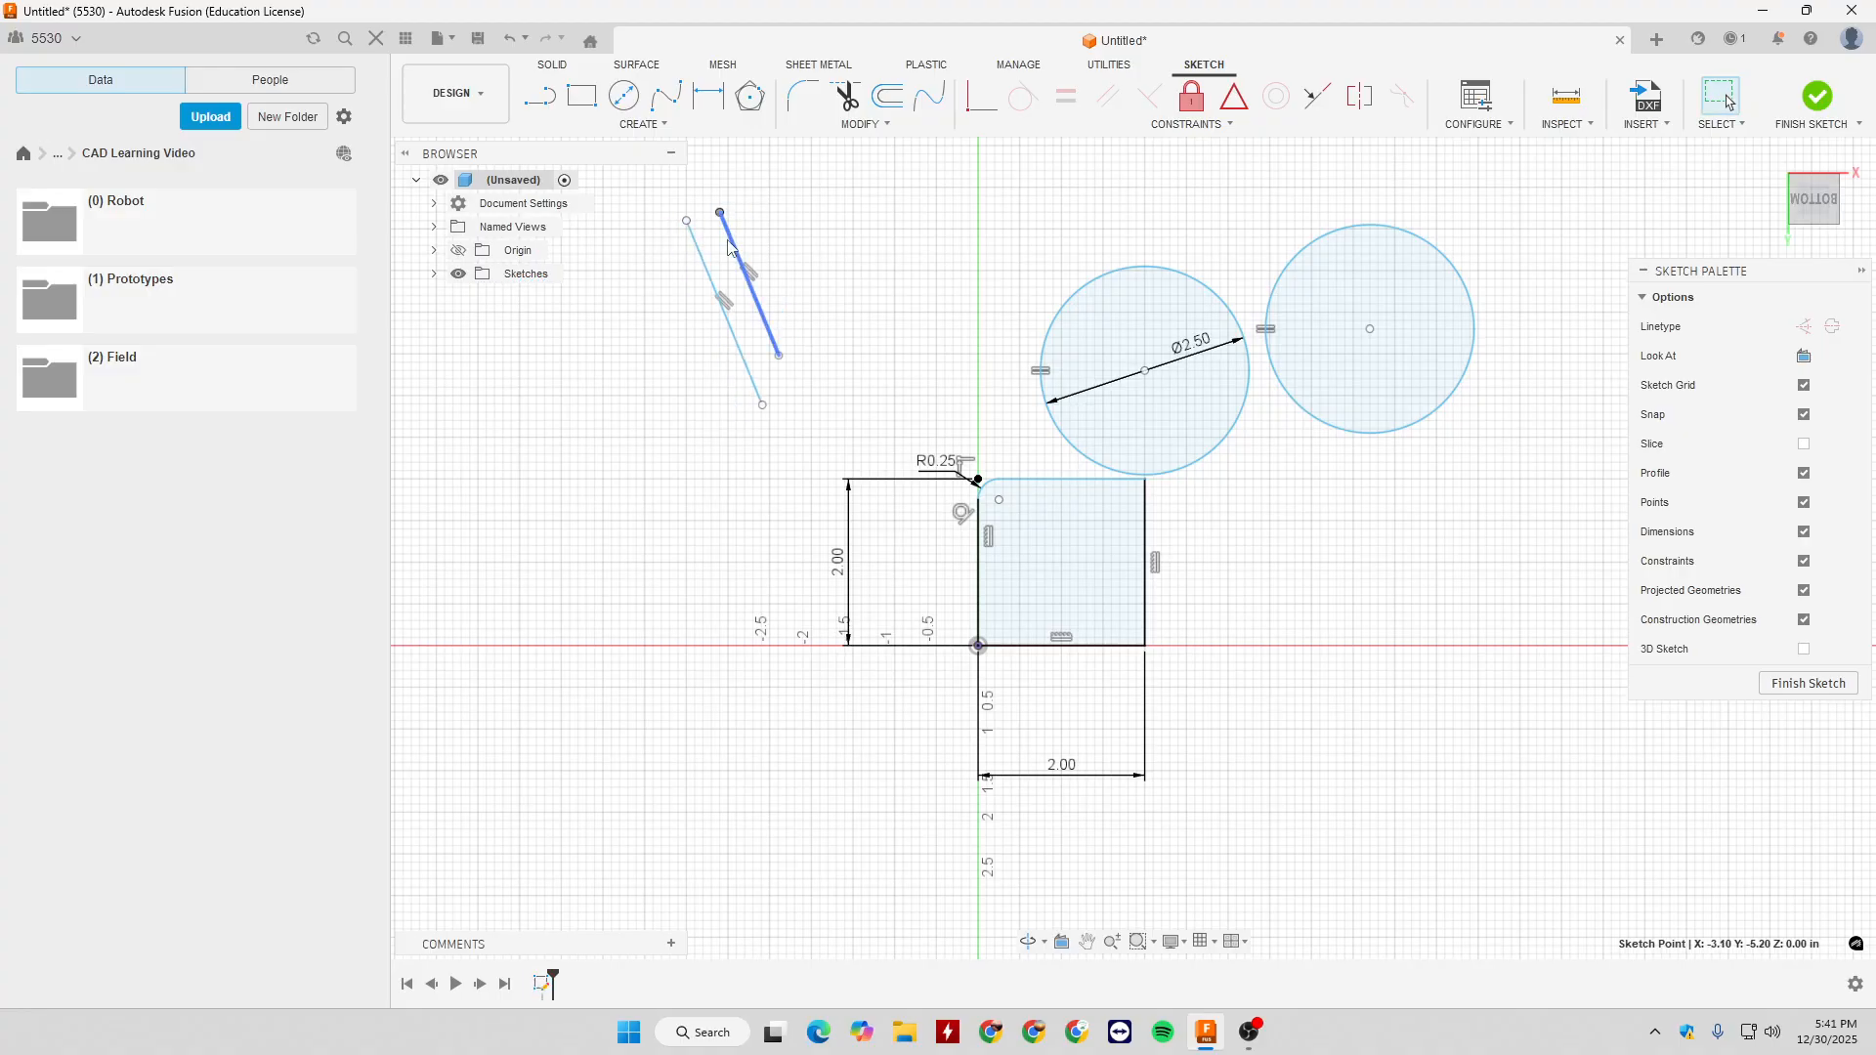
{"action": "left_click", "coordinate": [835, 217]}
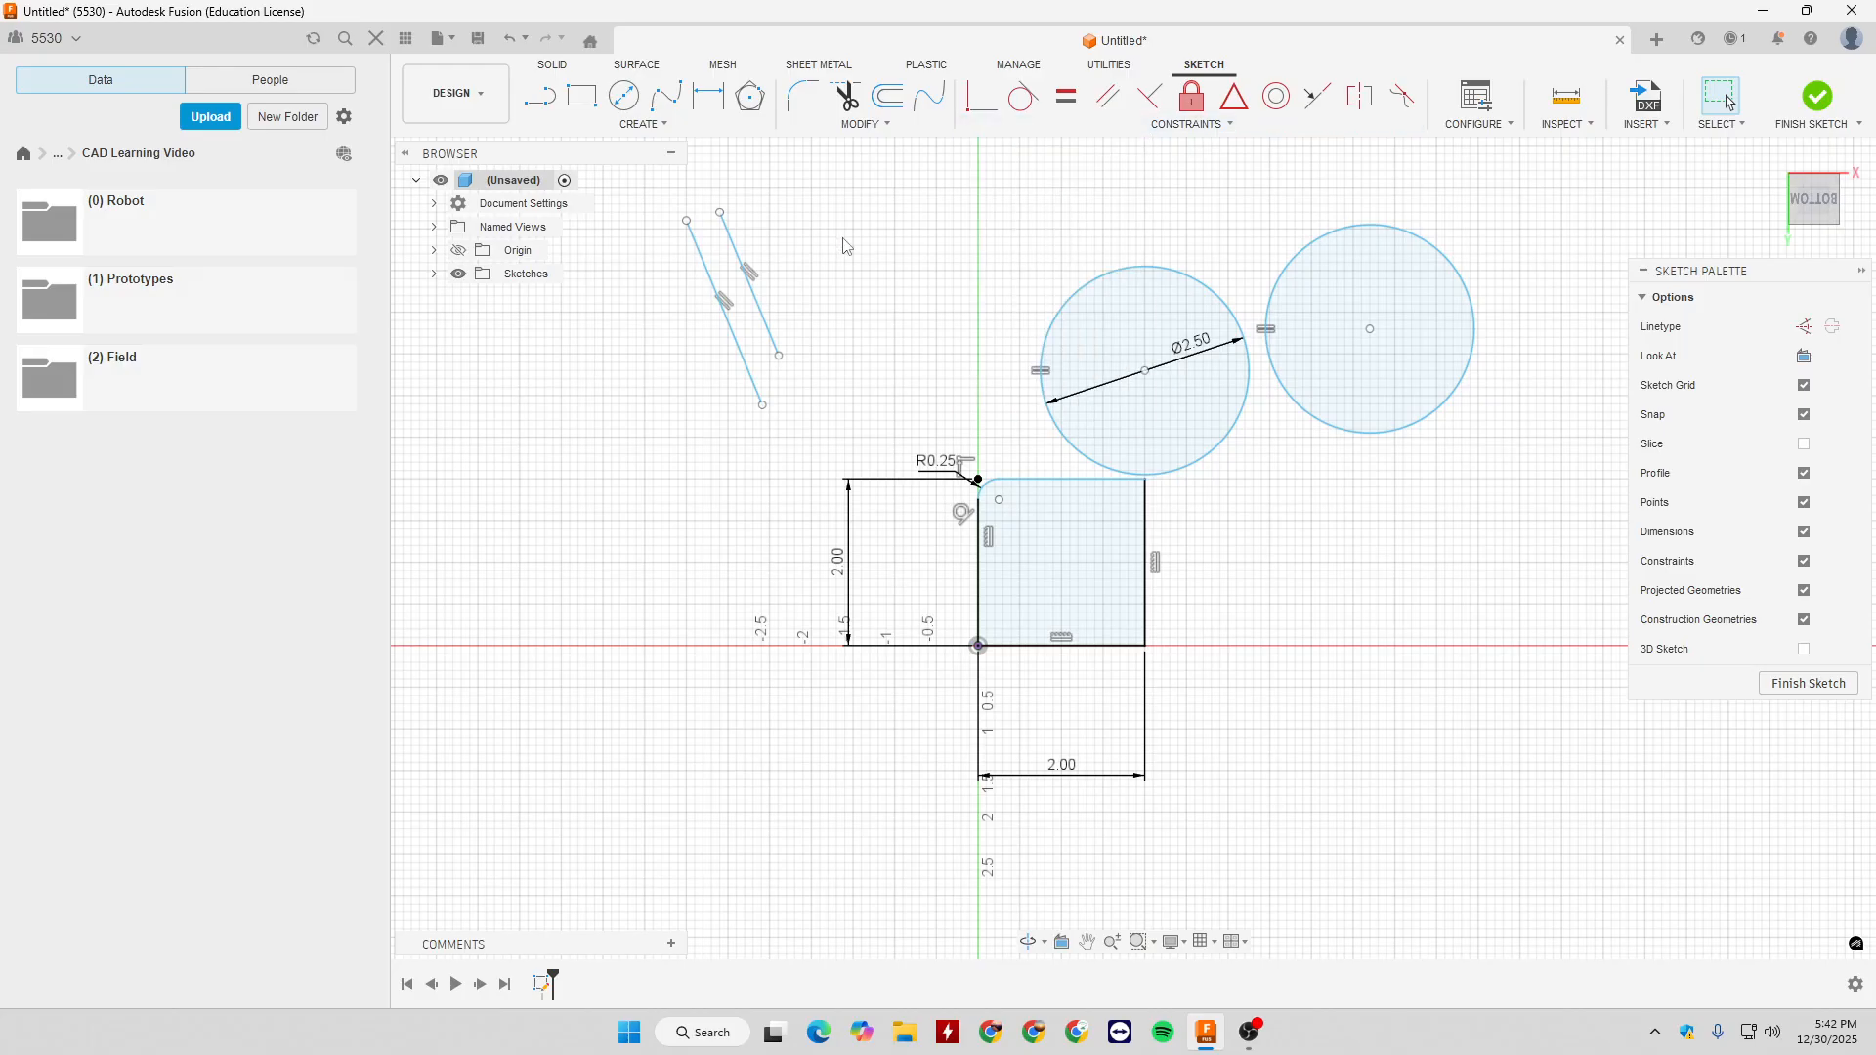
- Draw a slanted line about 2 in long beside the parallel pair, plus a second line branching off it toward the circles
{"action": "key", "text": "l"}
{"action": "left_click", "coordinate": [803, 212]}
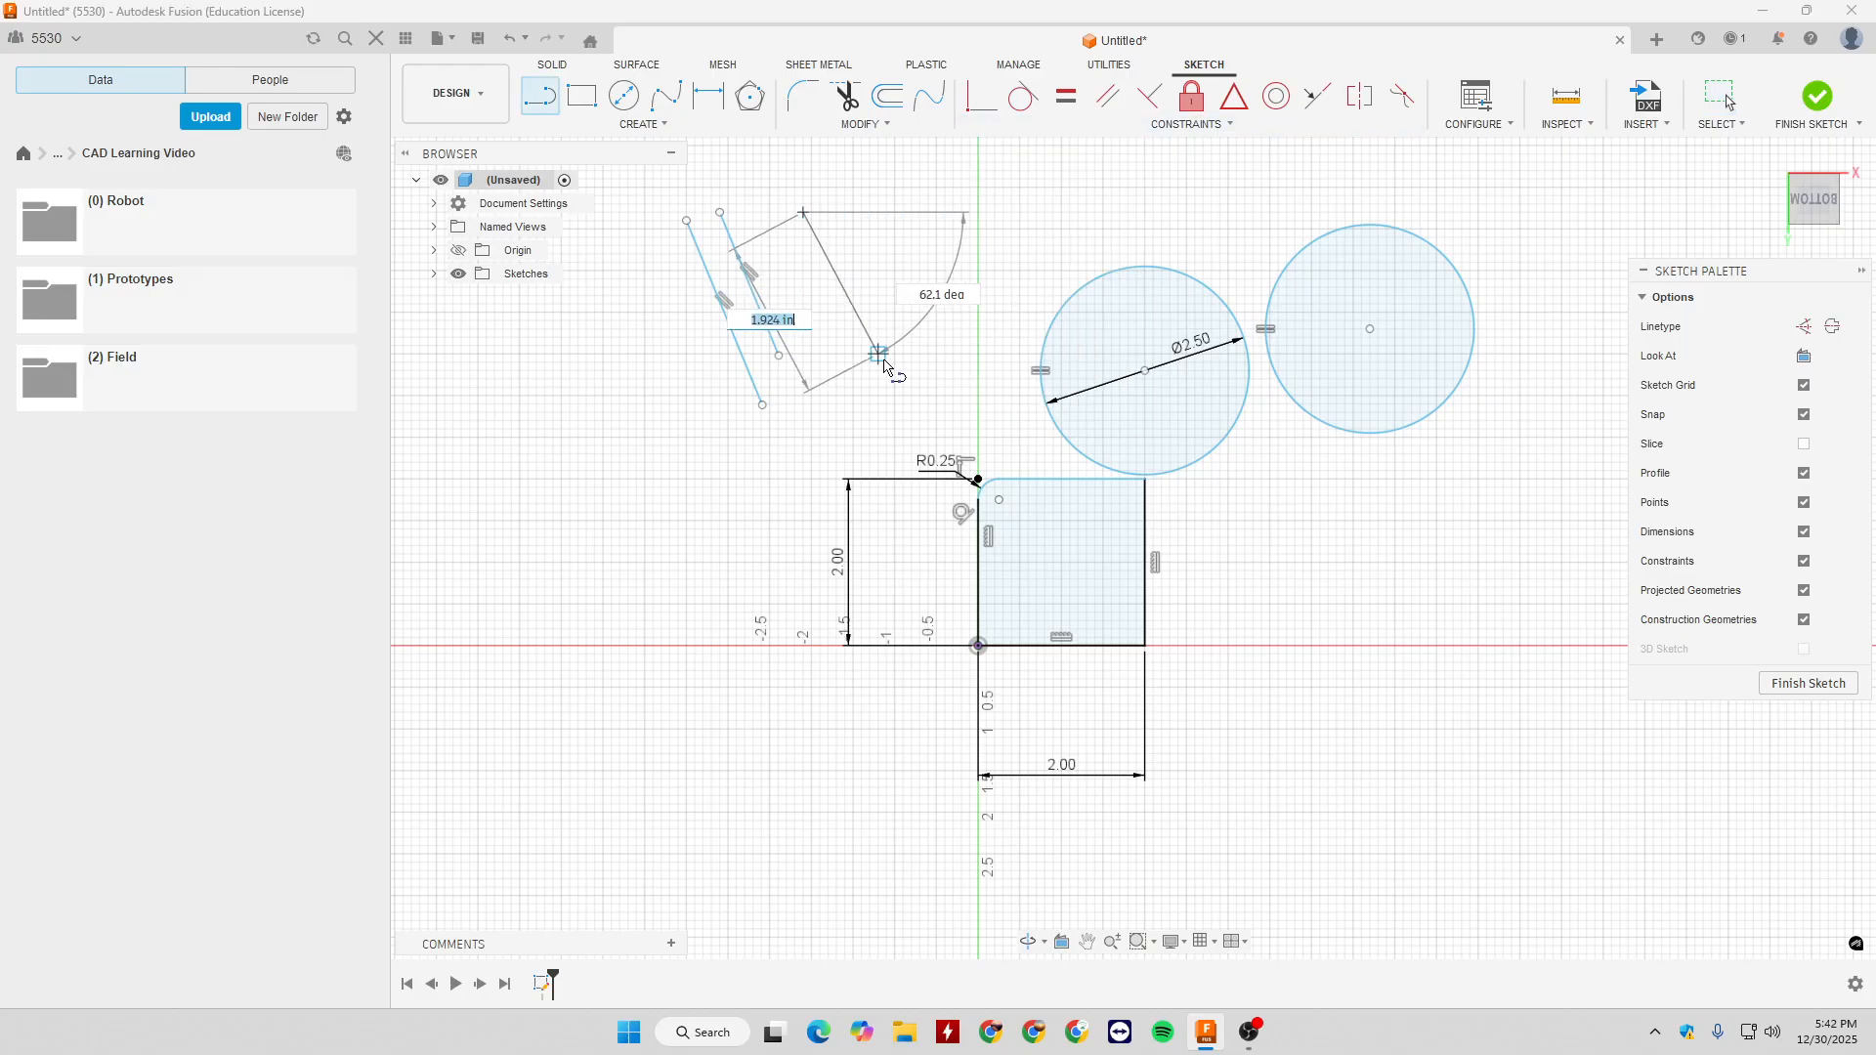
{"action": "left_click", "coordinate": [886, 361]}
{"action": "key", "text": "Escape"}
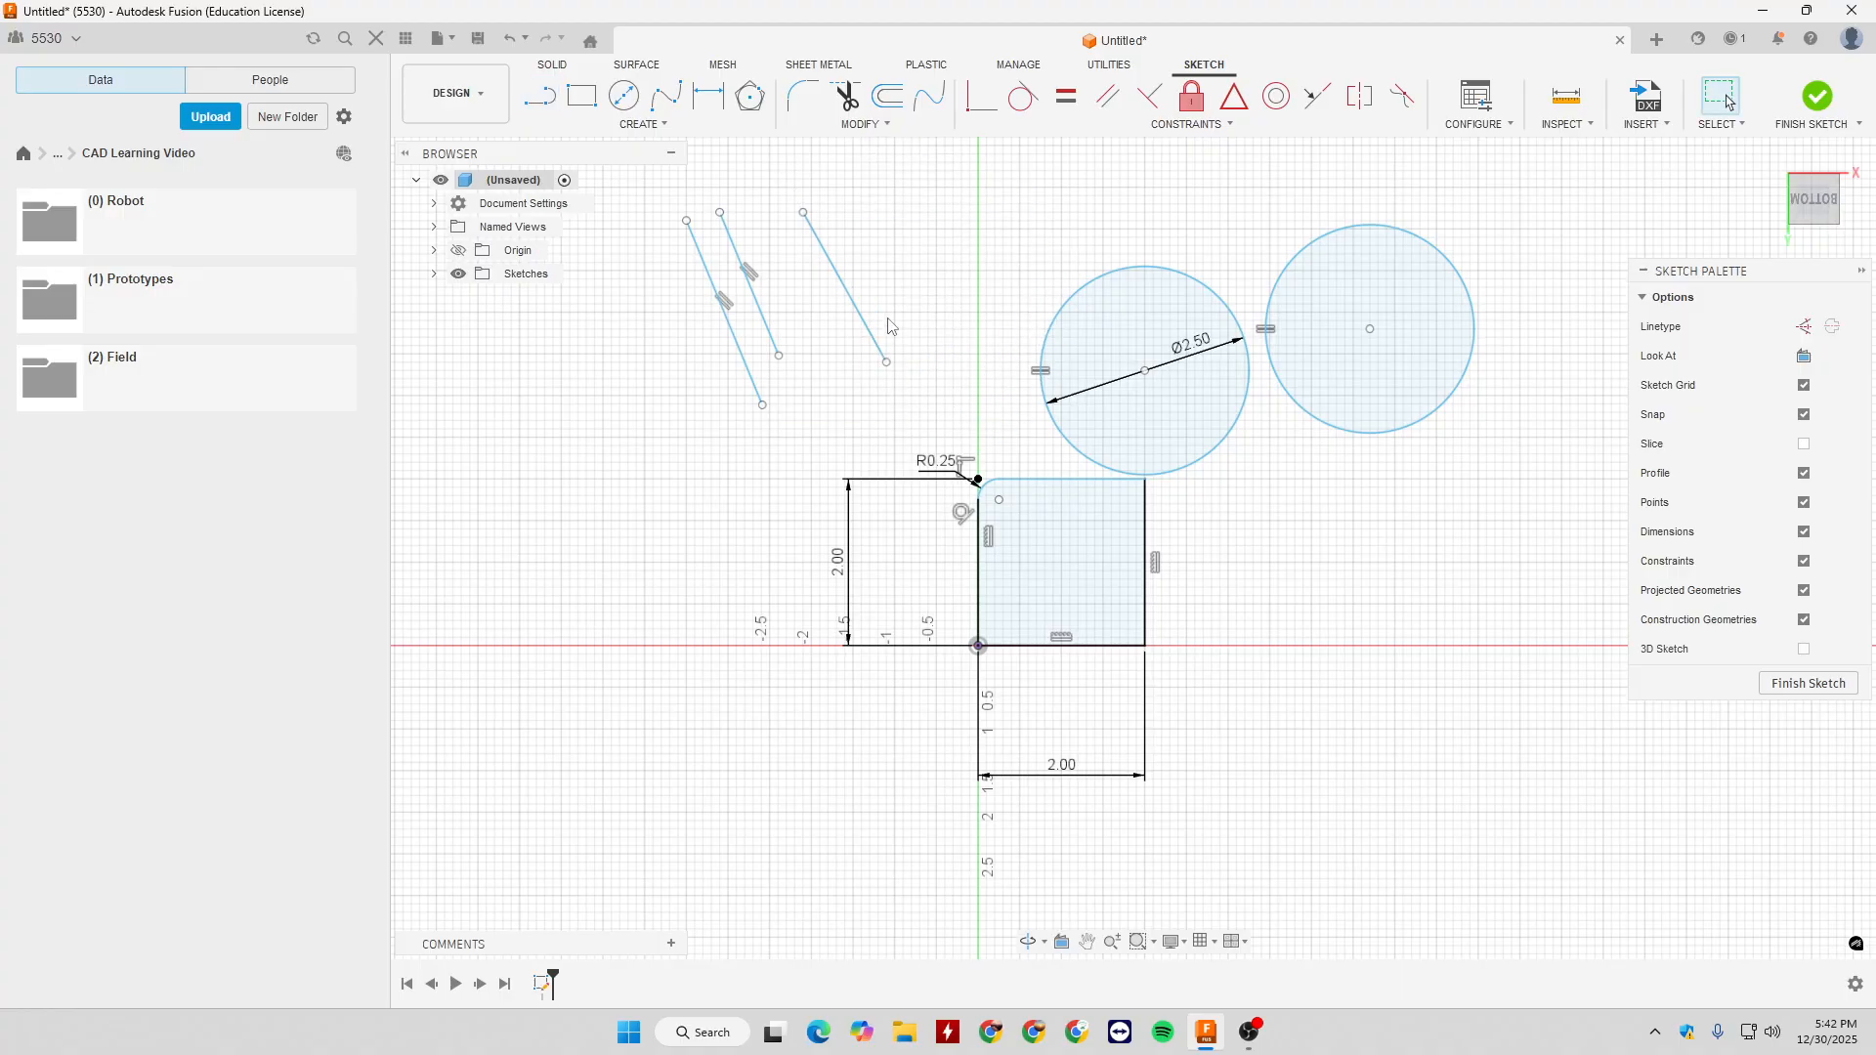
{"action": "left_click", "coordinate": [832, 266]}
{"action": "left_click", "coordinate": [970, 254]}
{"action": "key", "text": "Escape"}
{"action": "key", "text": "Escape"}
- Apply a Perpendicular constraint between the branching line and the slanted line it starts on
{"action": "left_click", "coordinate": [1150, 95]}
{"action": "left_click", "coordinate": [909, 261]}
{"action": "left_click", "coordinate": [860, 319]}
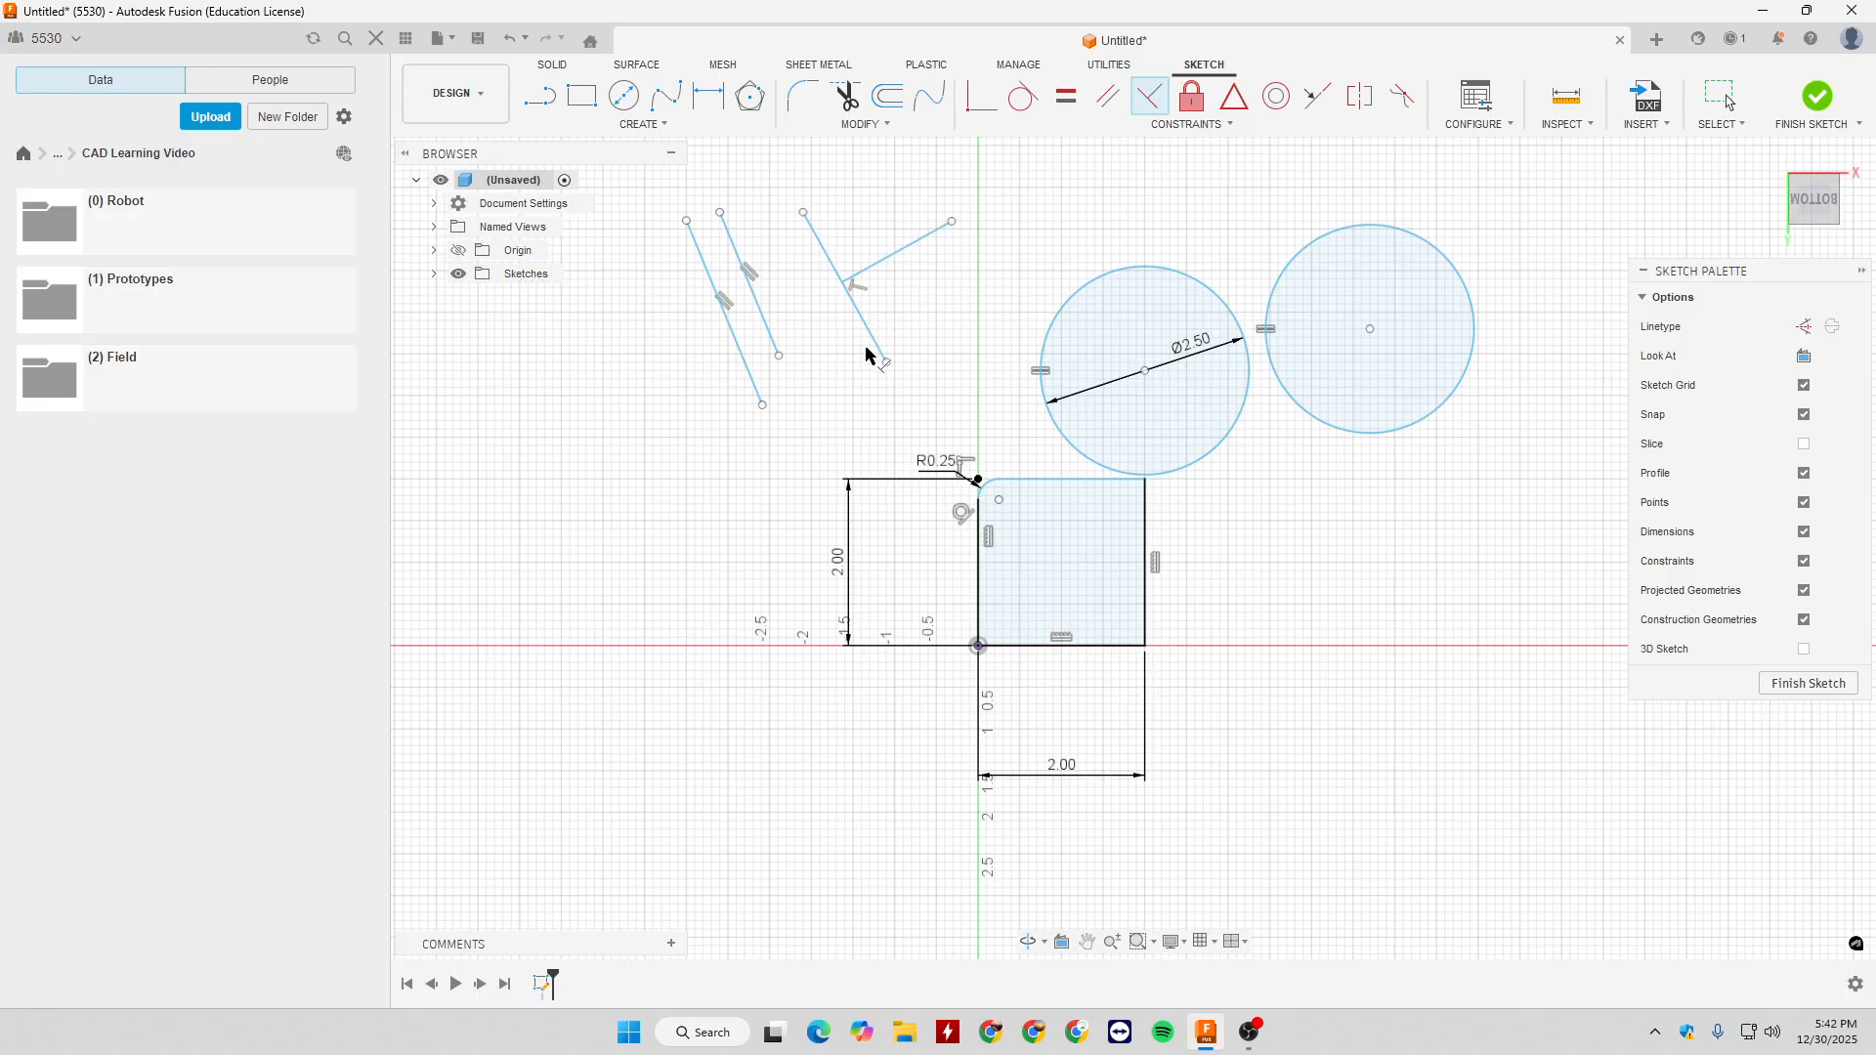
{"action": "key", "text": "Escape"}
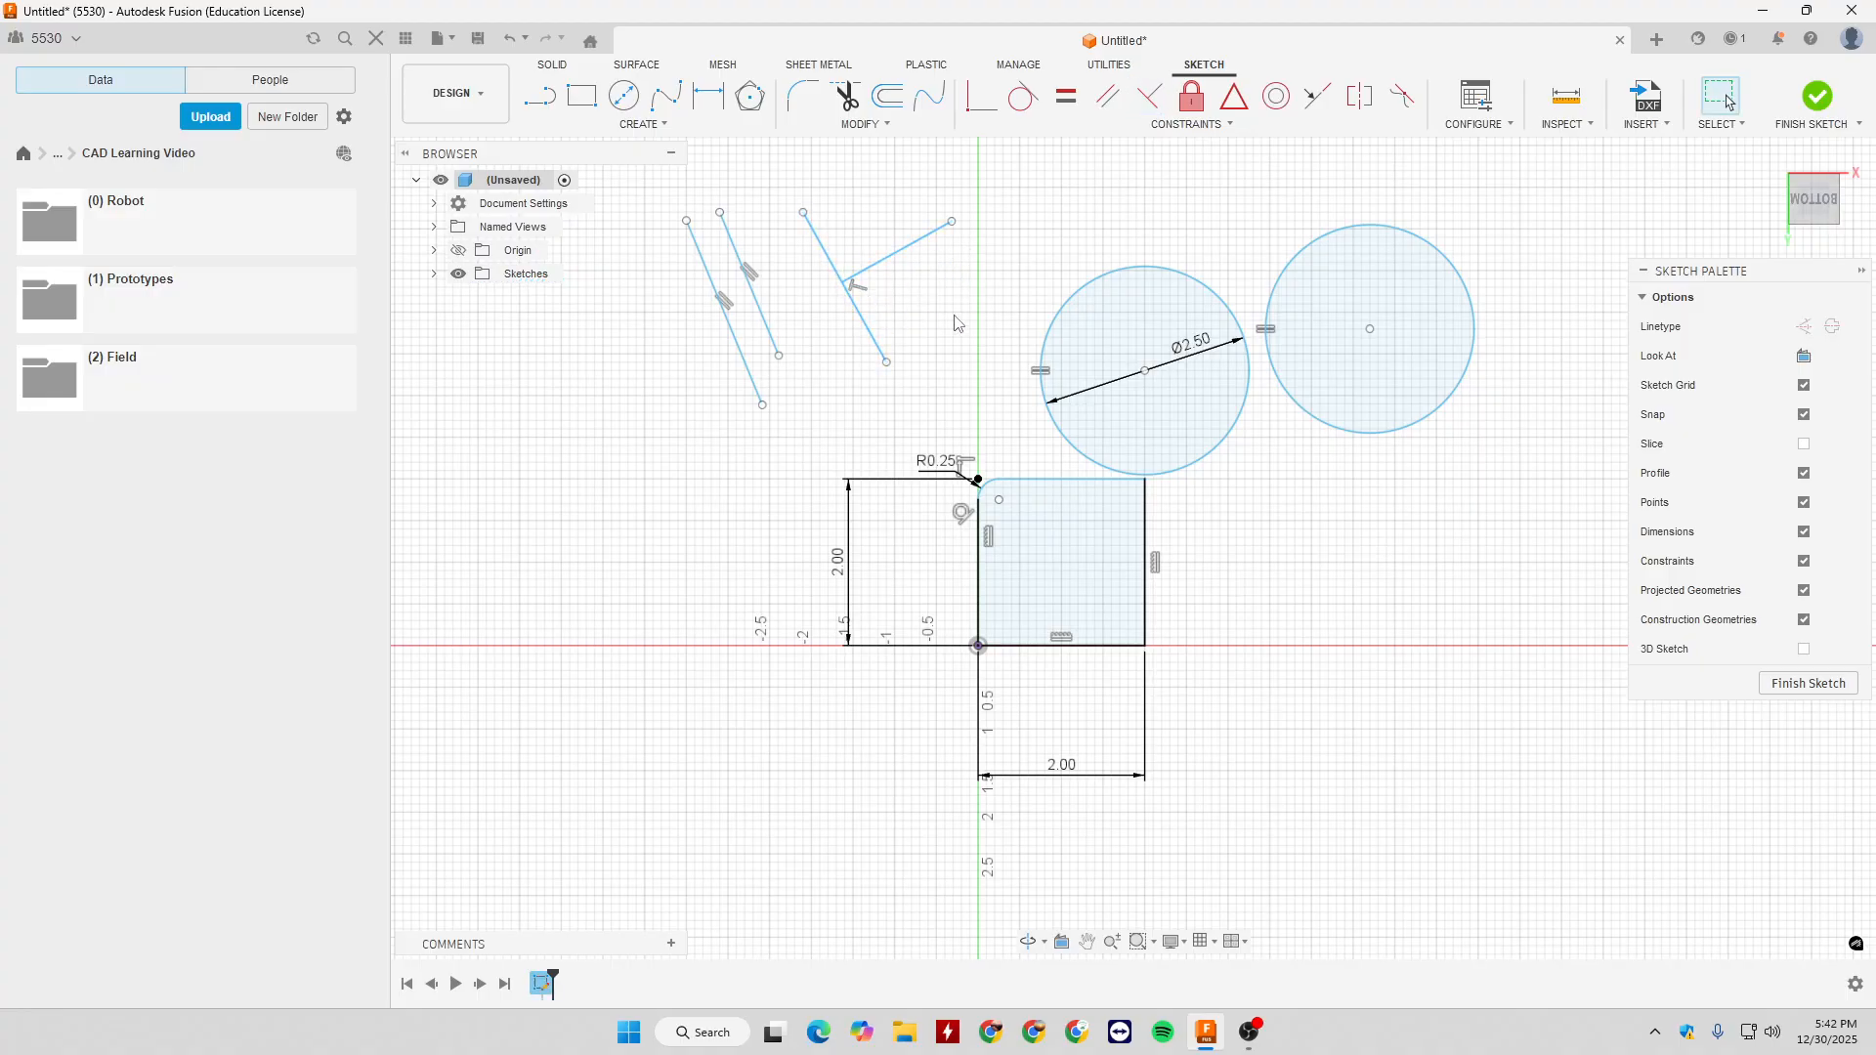
- Lock the dimensioned 2.5 in circle with Fix/UnFix, test moving it, and shift the other circle farther away from it
{"action": "left_click", "coordinate": [1184, 127]}
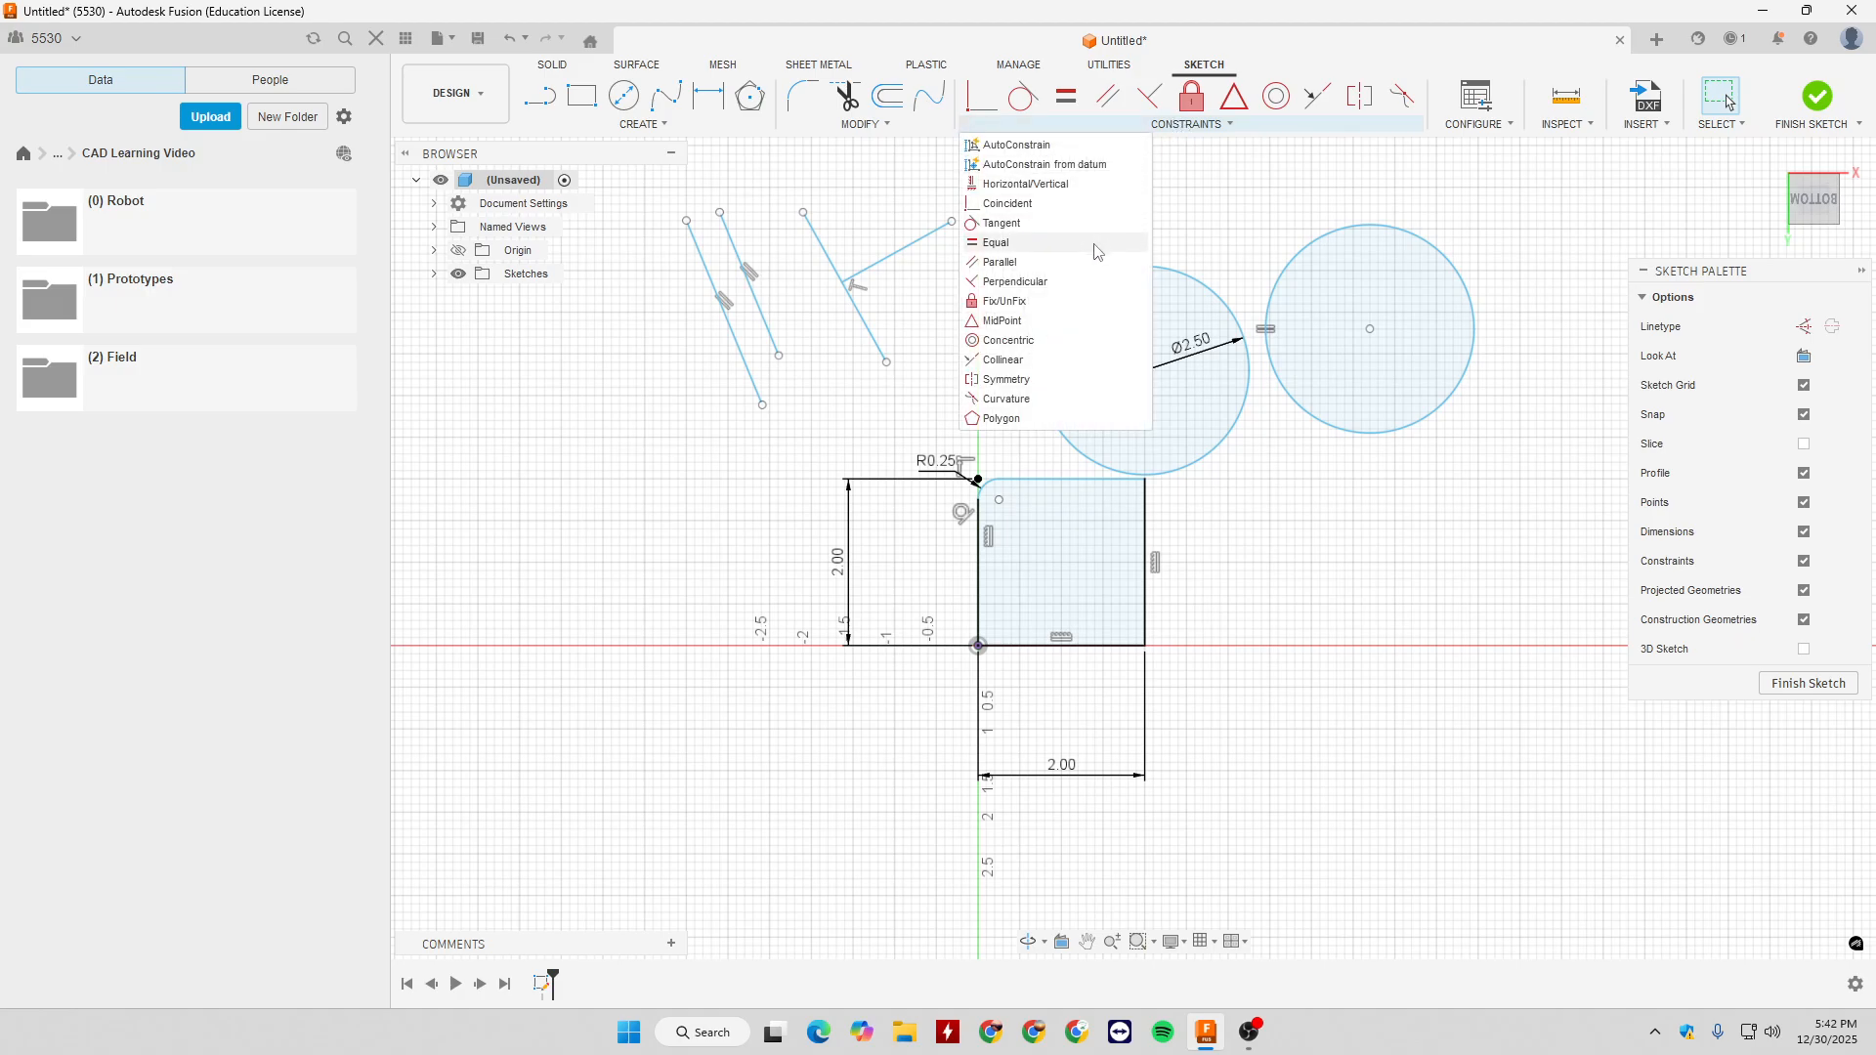
{"action": "left_click", "coordinate": [1054, 304]}
{"action": "left_click", "coordinate": [1250, 380]}
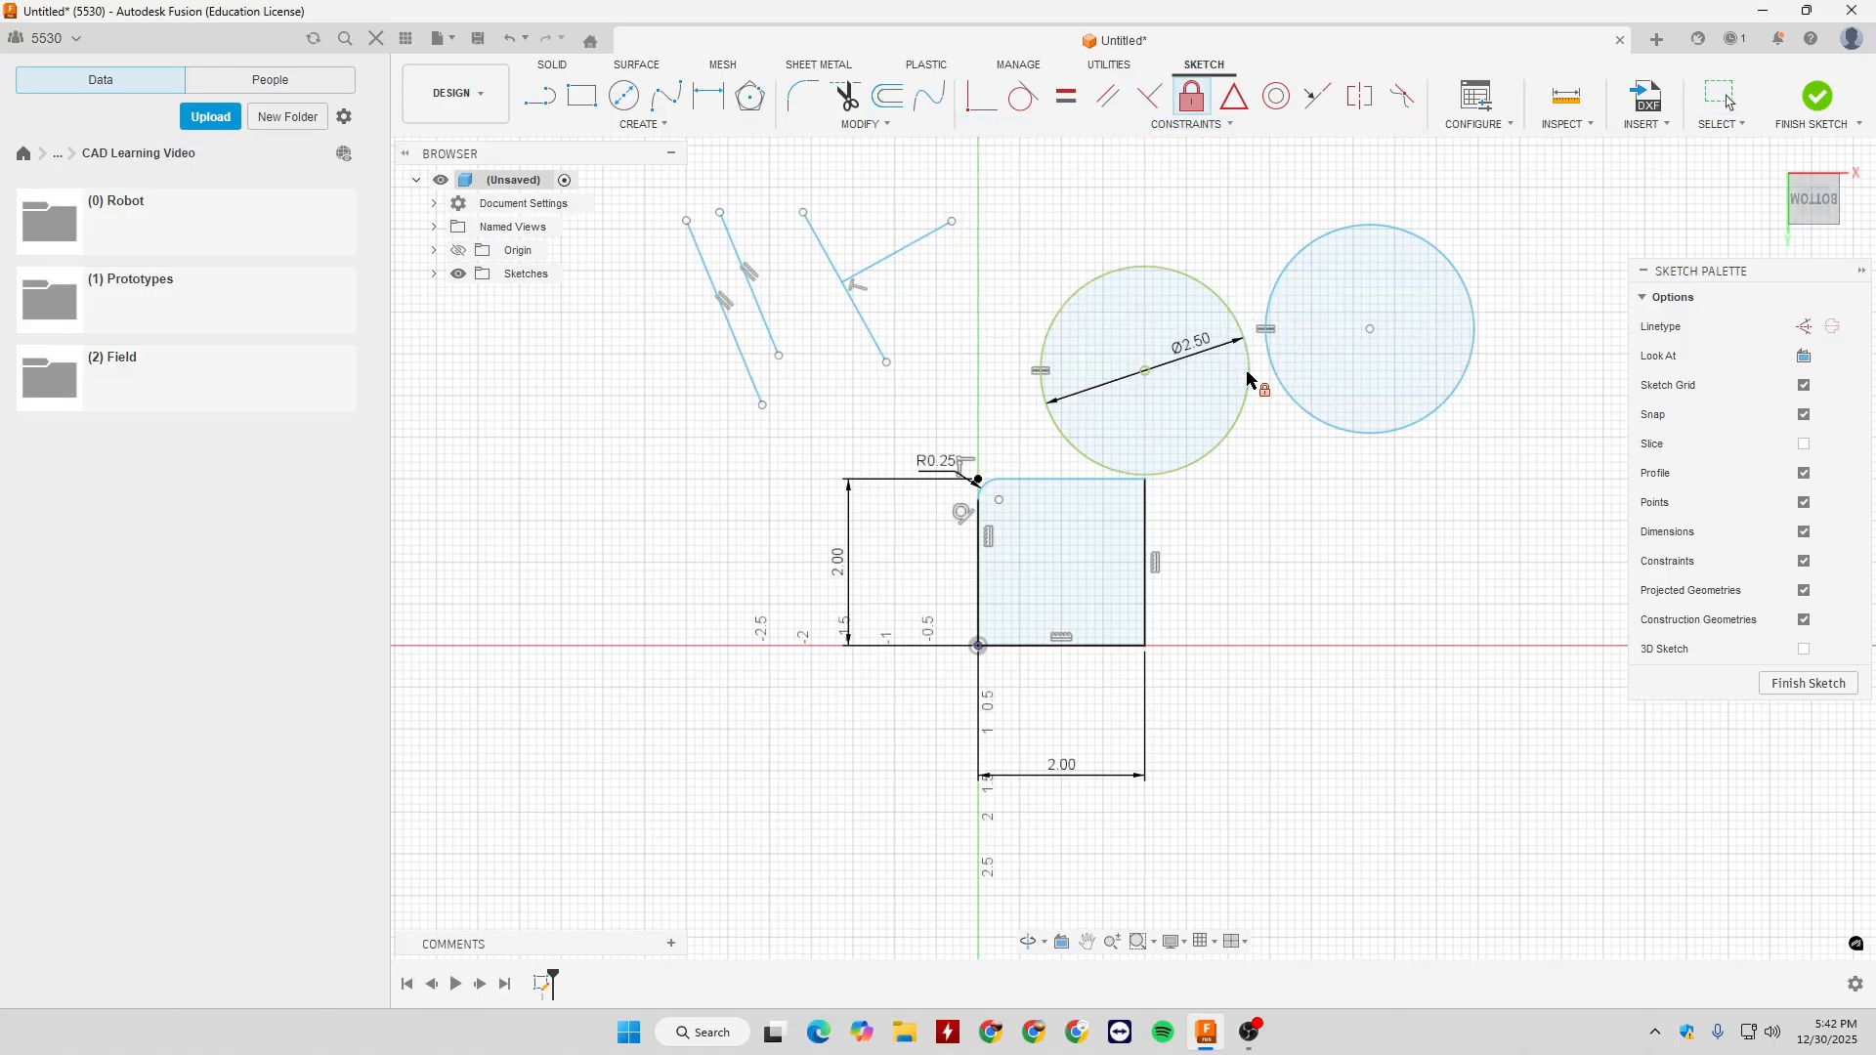
{"action": "key", "text": "Escape"}
{"action": "left_click", "coordinate": [1159, 383]}
{"action": "left_click", "coordinate": [1191, 338]}
{"action": "left_click_drag", "start_coordinate": [1210, 289], "coordinate": [1249, 446]}
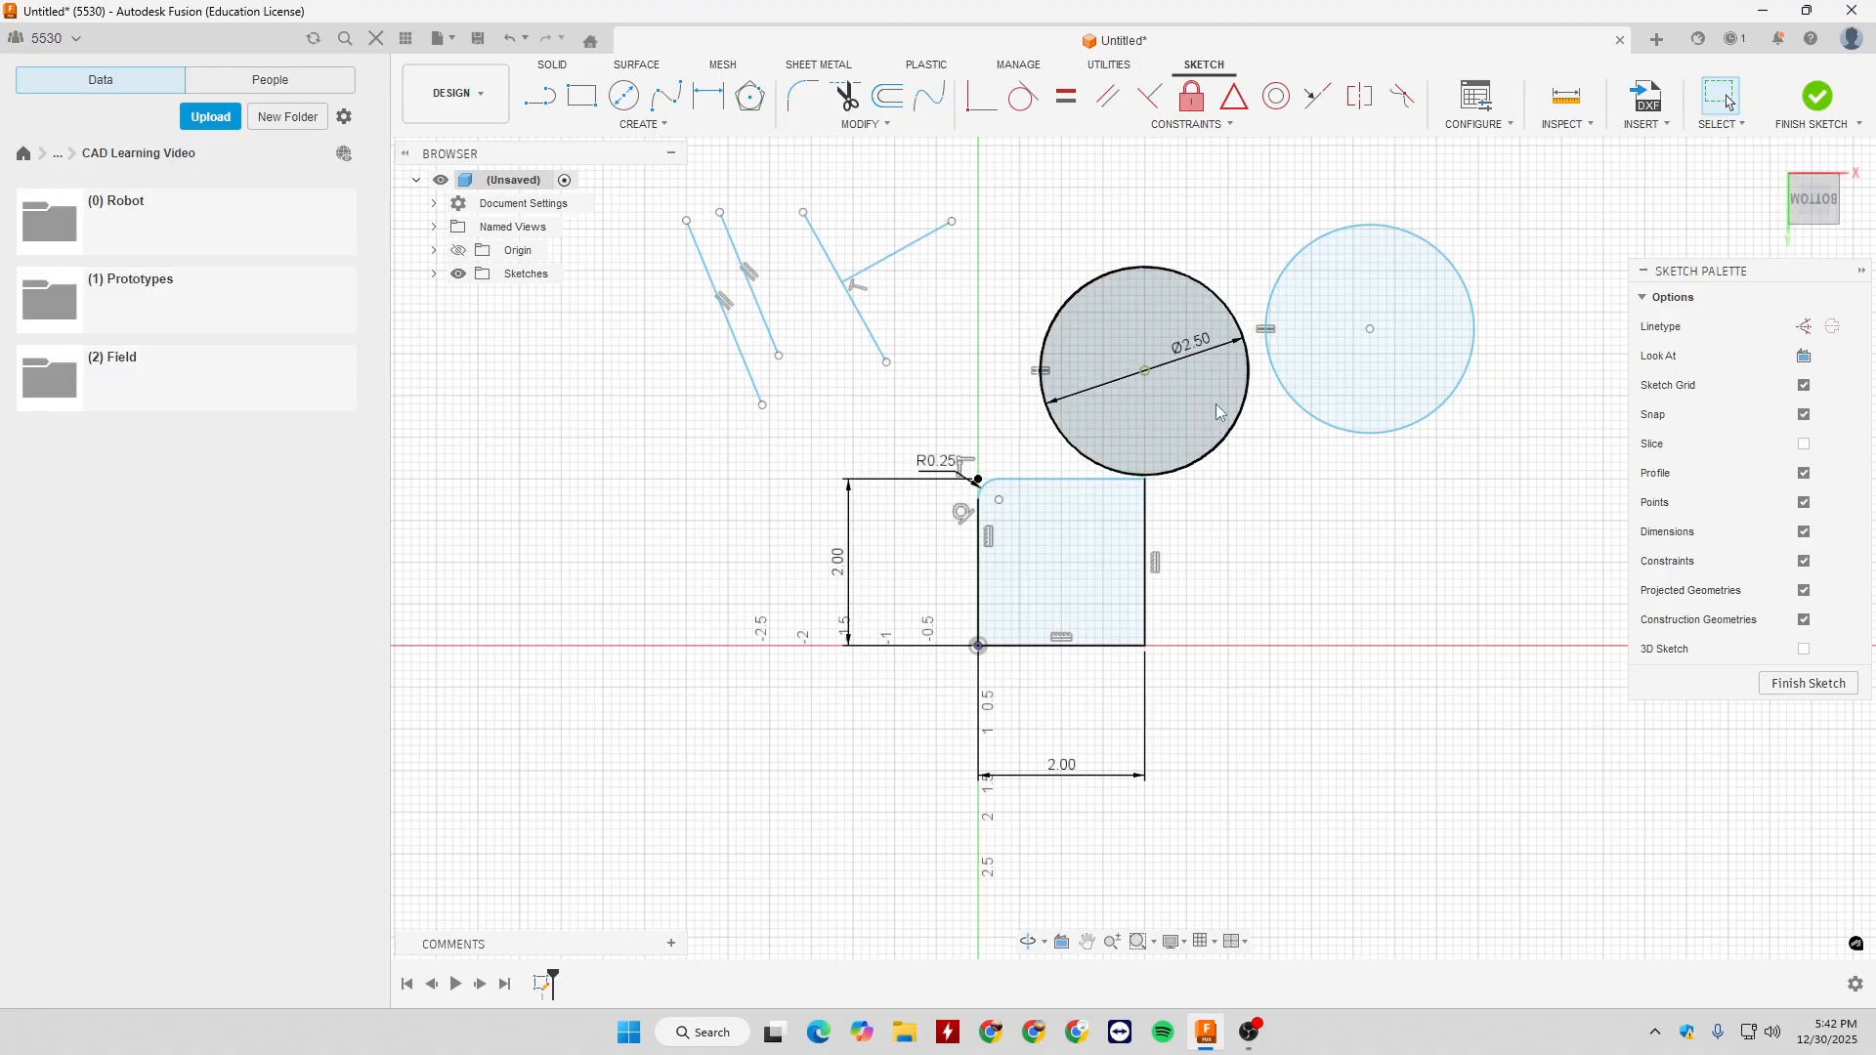
{"action": "mouse_move", "coordinate": [1177, 466]}
{"action": "left_mouse_down"}
{"action": "mouse_move", "coordinate": [1205, 408]}
{"action": "mouse_move", "coordinate": [1268, 398]}
{"action": "mouse_move", "coordinate": [1324, 431]}
{"action": "mouse_move", "coordinate": [1356, 411]}
{"action": "left_mouse_up"}
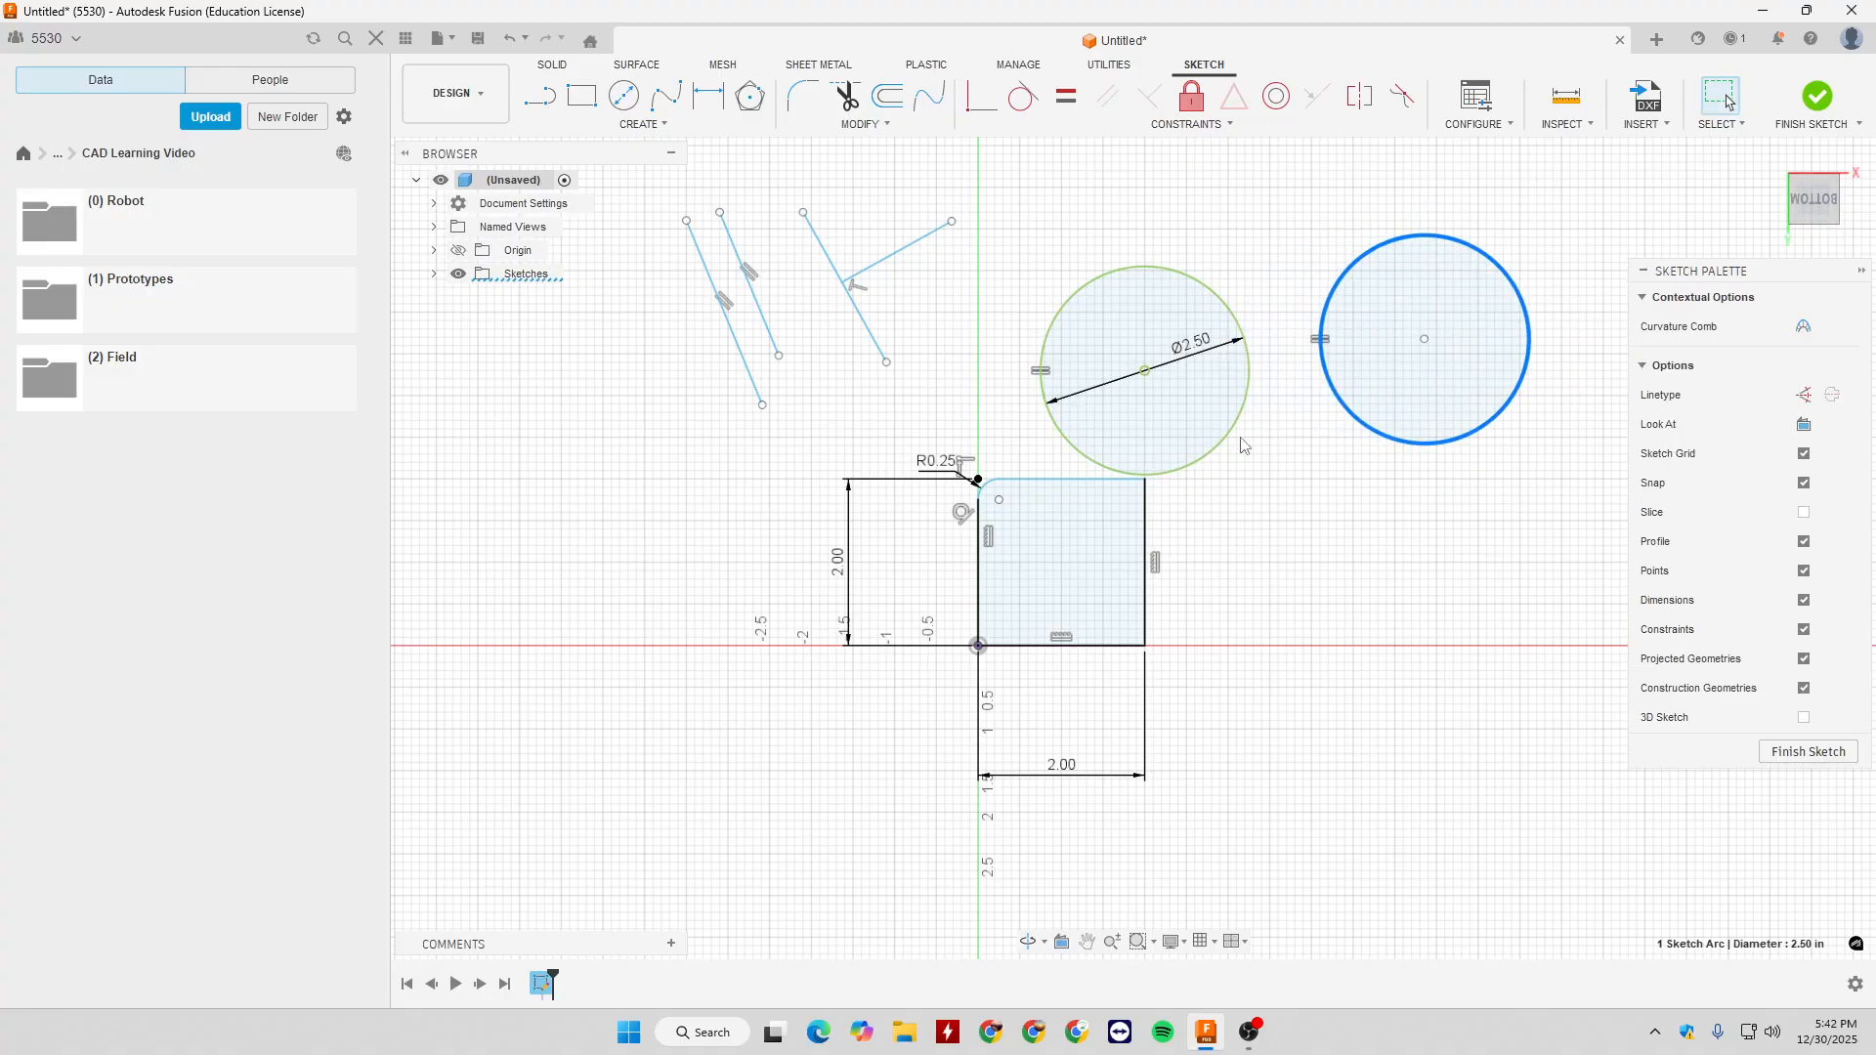
- Unfix the dimensioned 2.5 in circle and move its centre slightly upward
{"action": "left_click", "coordinate": [1193, 96]}
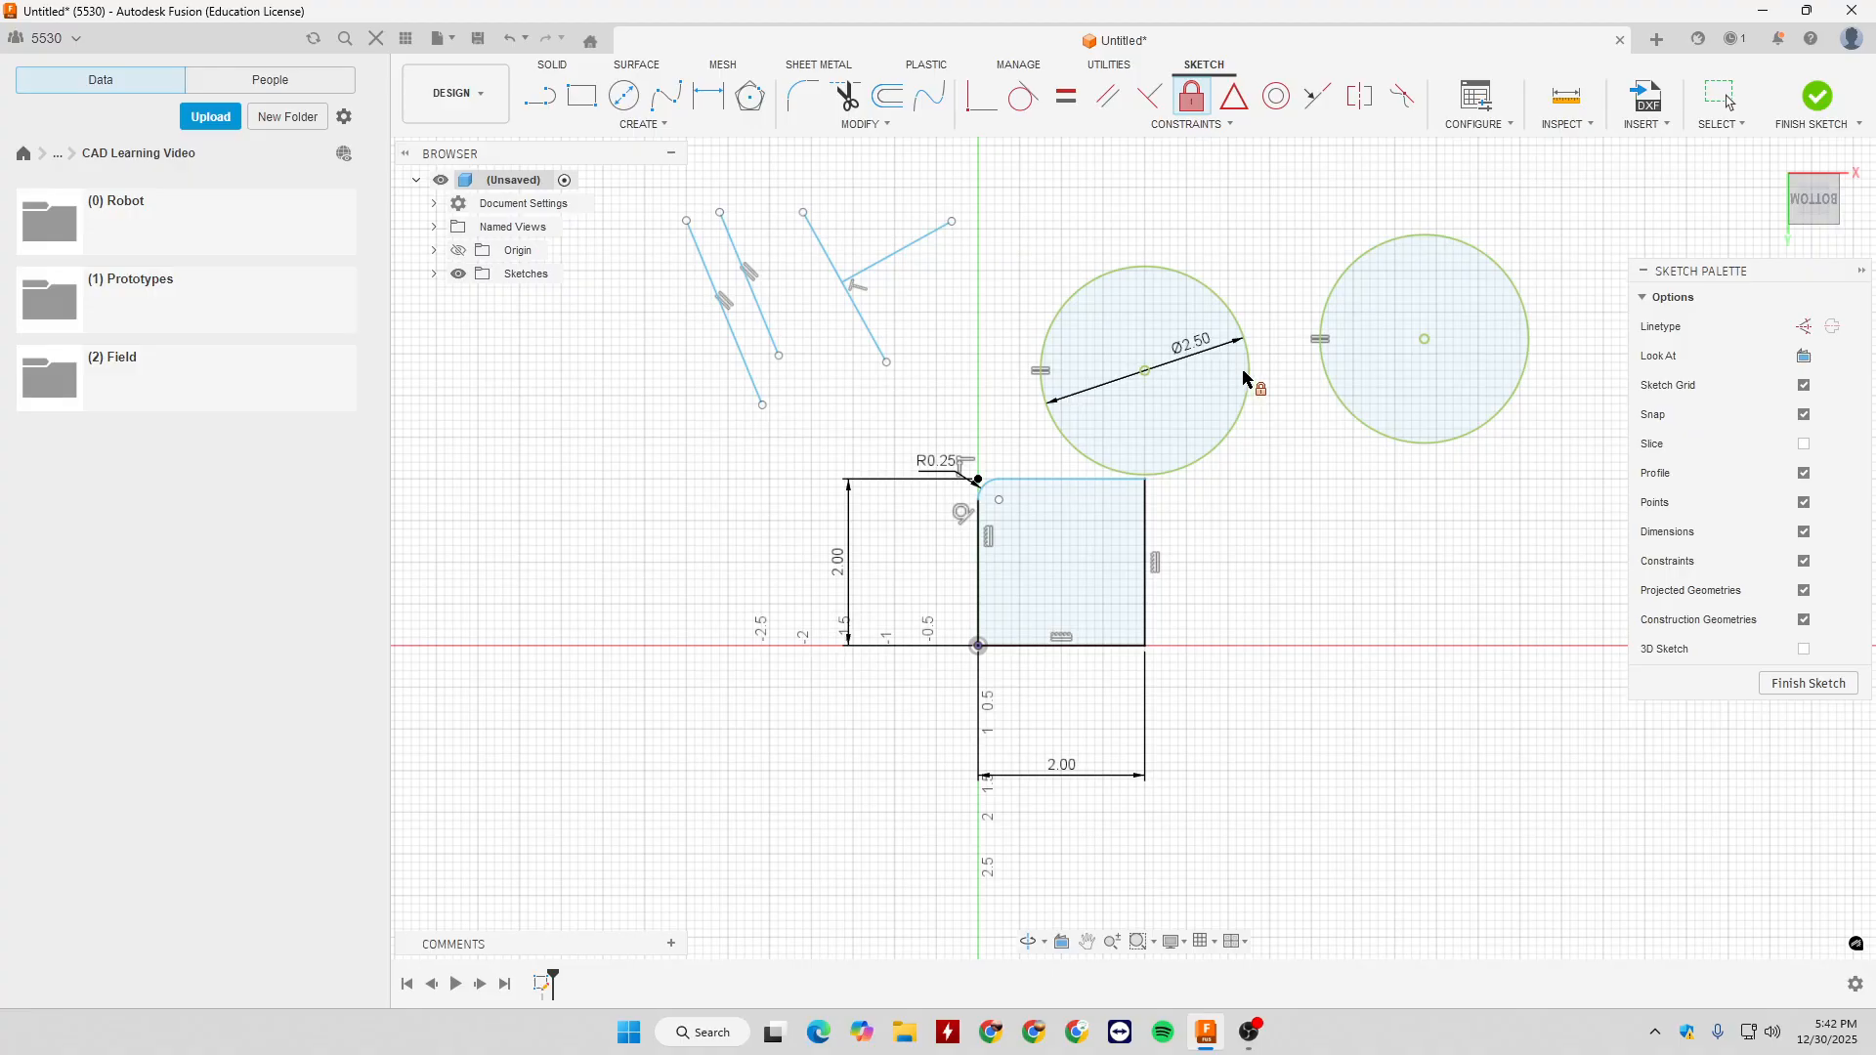
{"action": "key", "text": "Escape"}
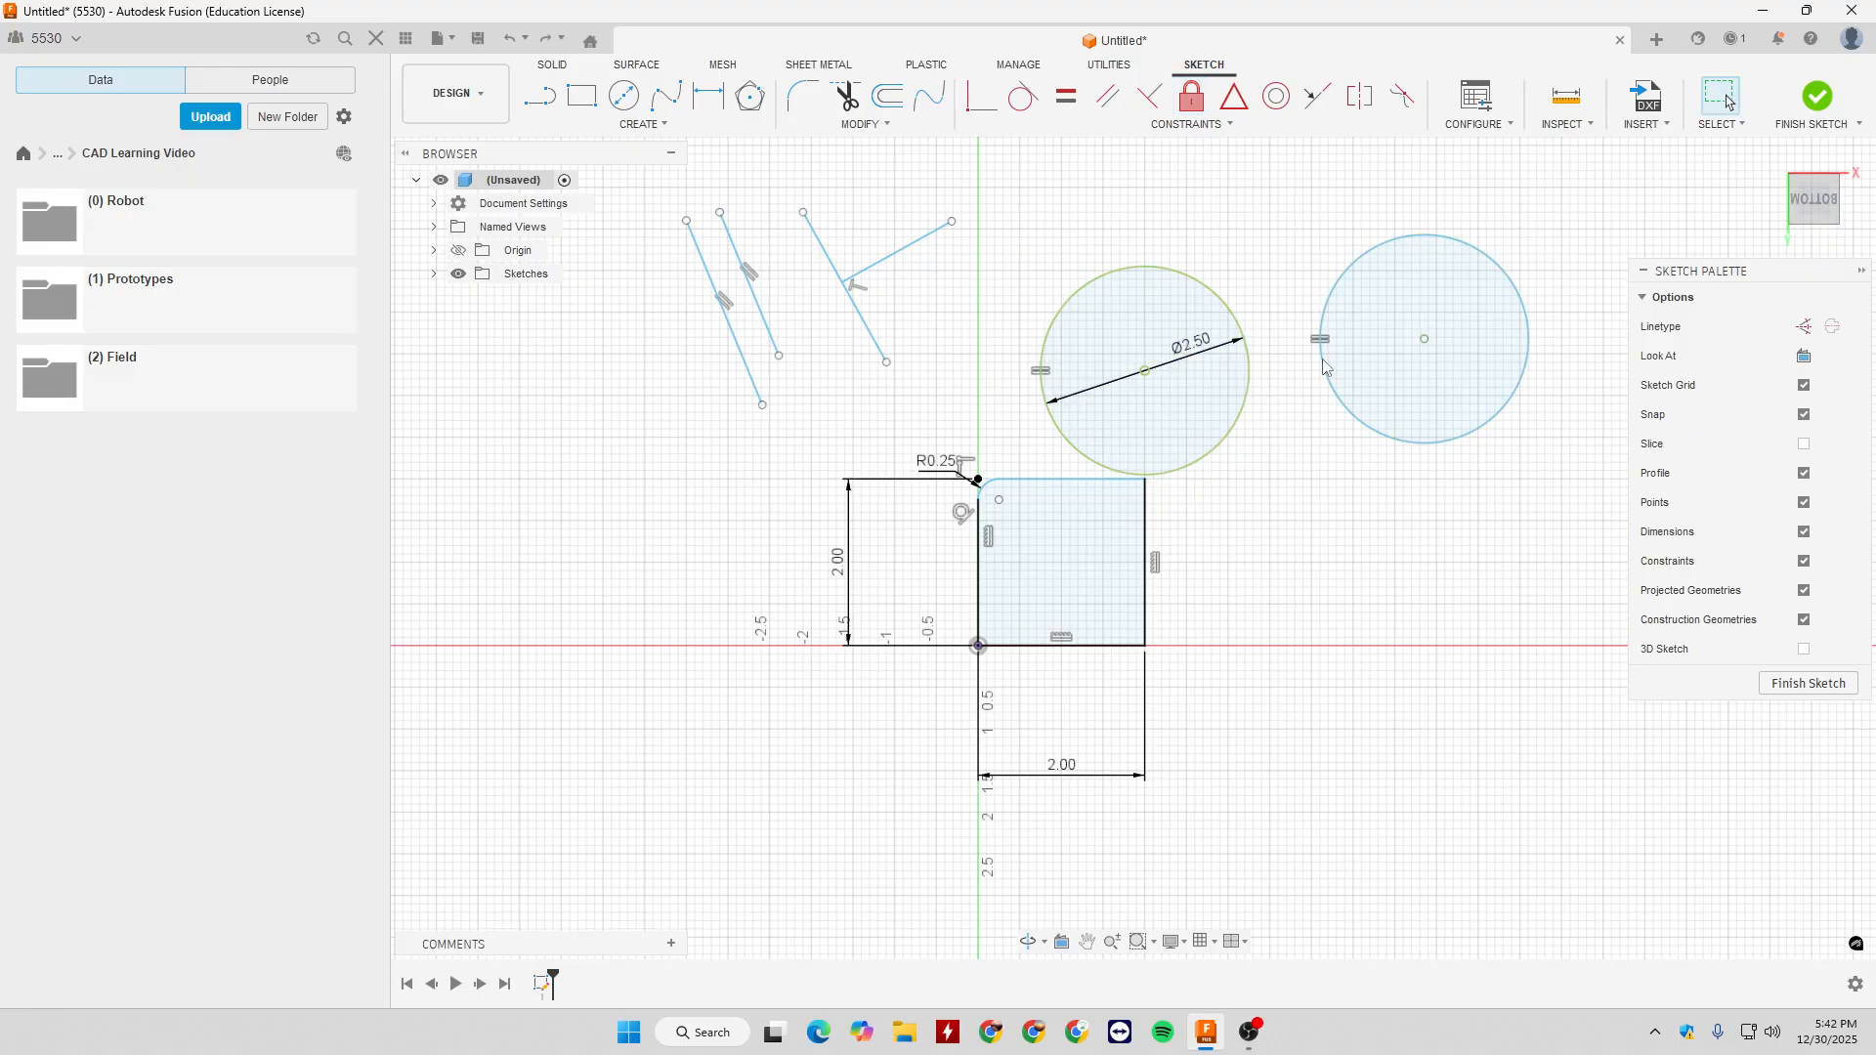
{"action": "left_click", "coordinate": [1193, 100]}
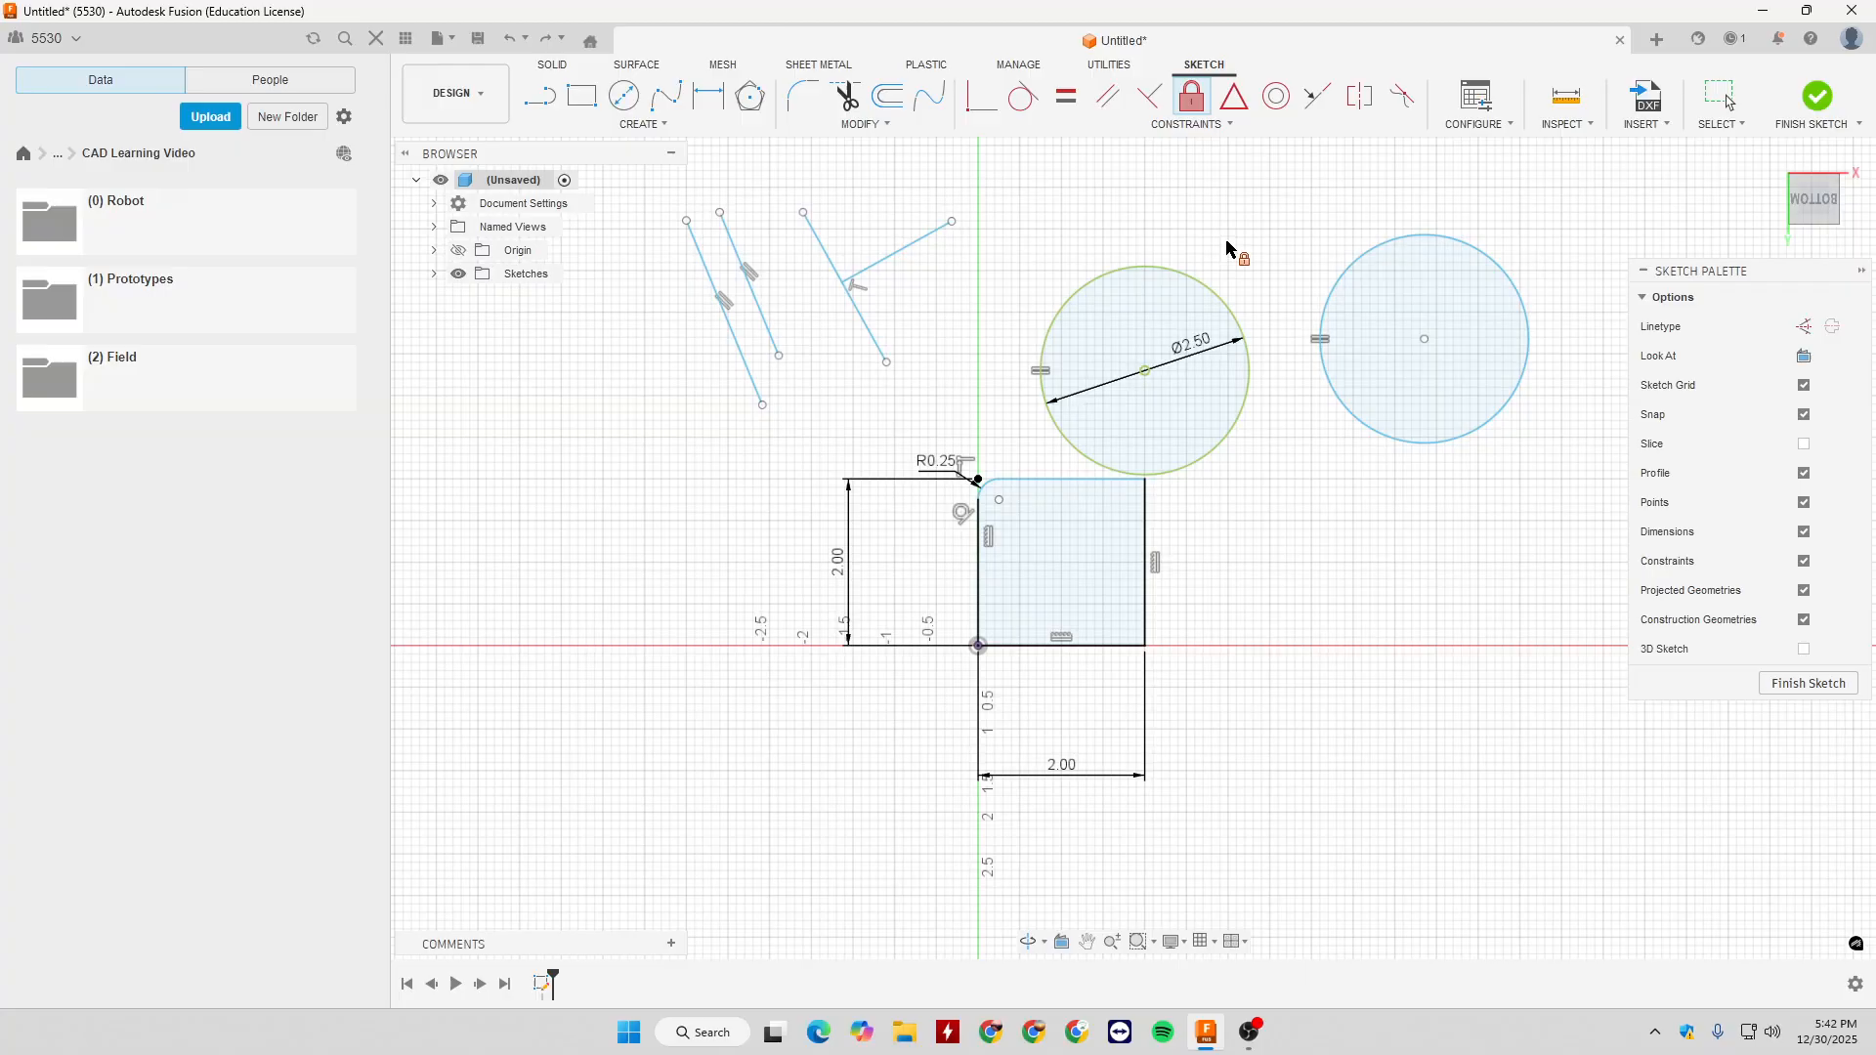
{"action": "left_click", "coordinate": [1220, 296]}
{"action": "key", "text": "Escape"}
{"action": "mouse_move", "coordinate": [1144, 371]}
{"action": "left_mouse_down"}
{"action": "mouse_move", "coordinate": [1170, 311]}
{"action": "mouse_move", "coordinate": [1153, 338]}
{"action": "left_mouse_up"}
{"action": "left_click", "coordinate": [1319, 464]}
- Try to apply a MidPoint constraint between the branching line and the slanted line
{"action": "left_click", "coordinate": [1229, 126]}
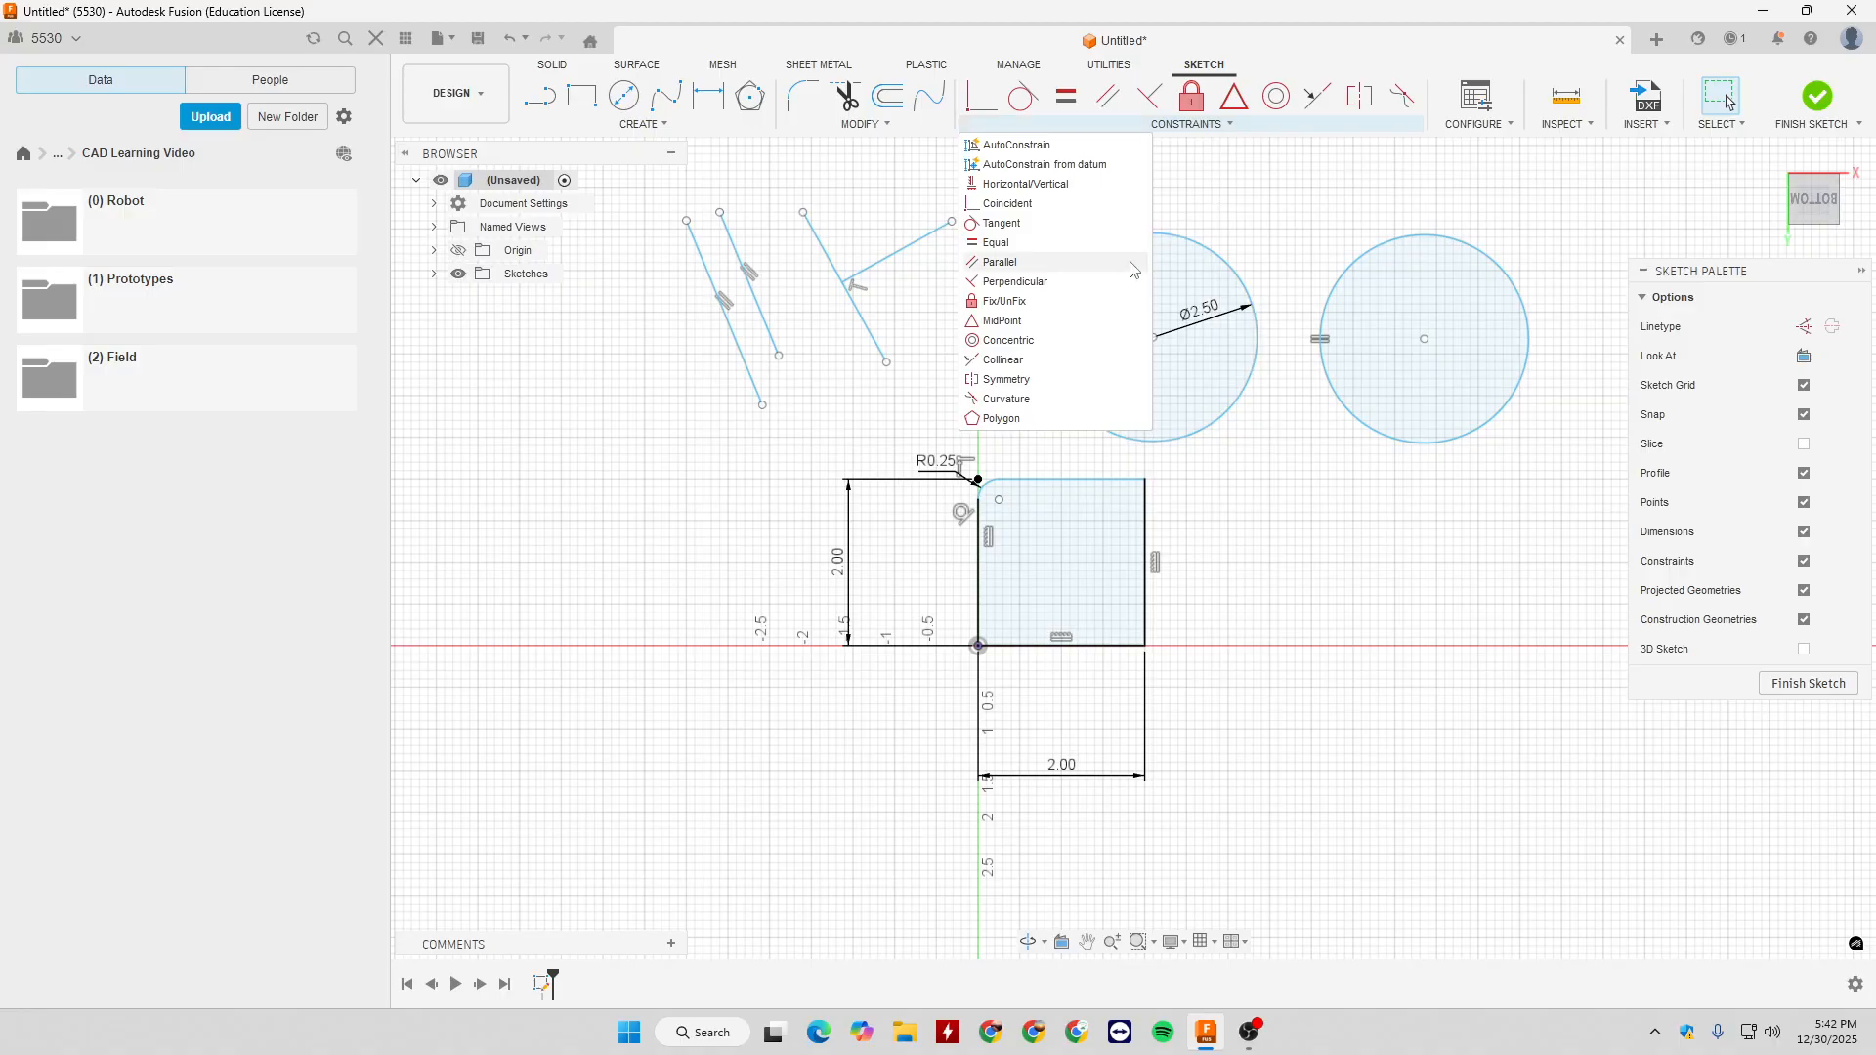
{"action": "left_click", "coordinate": [1006, 322]}
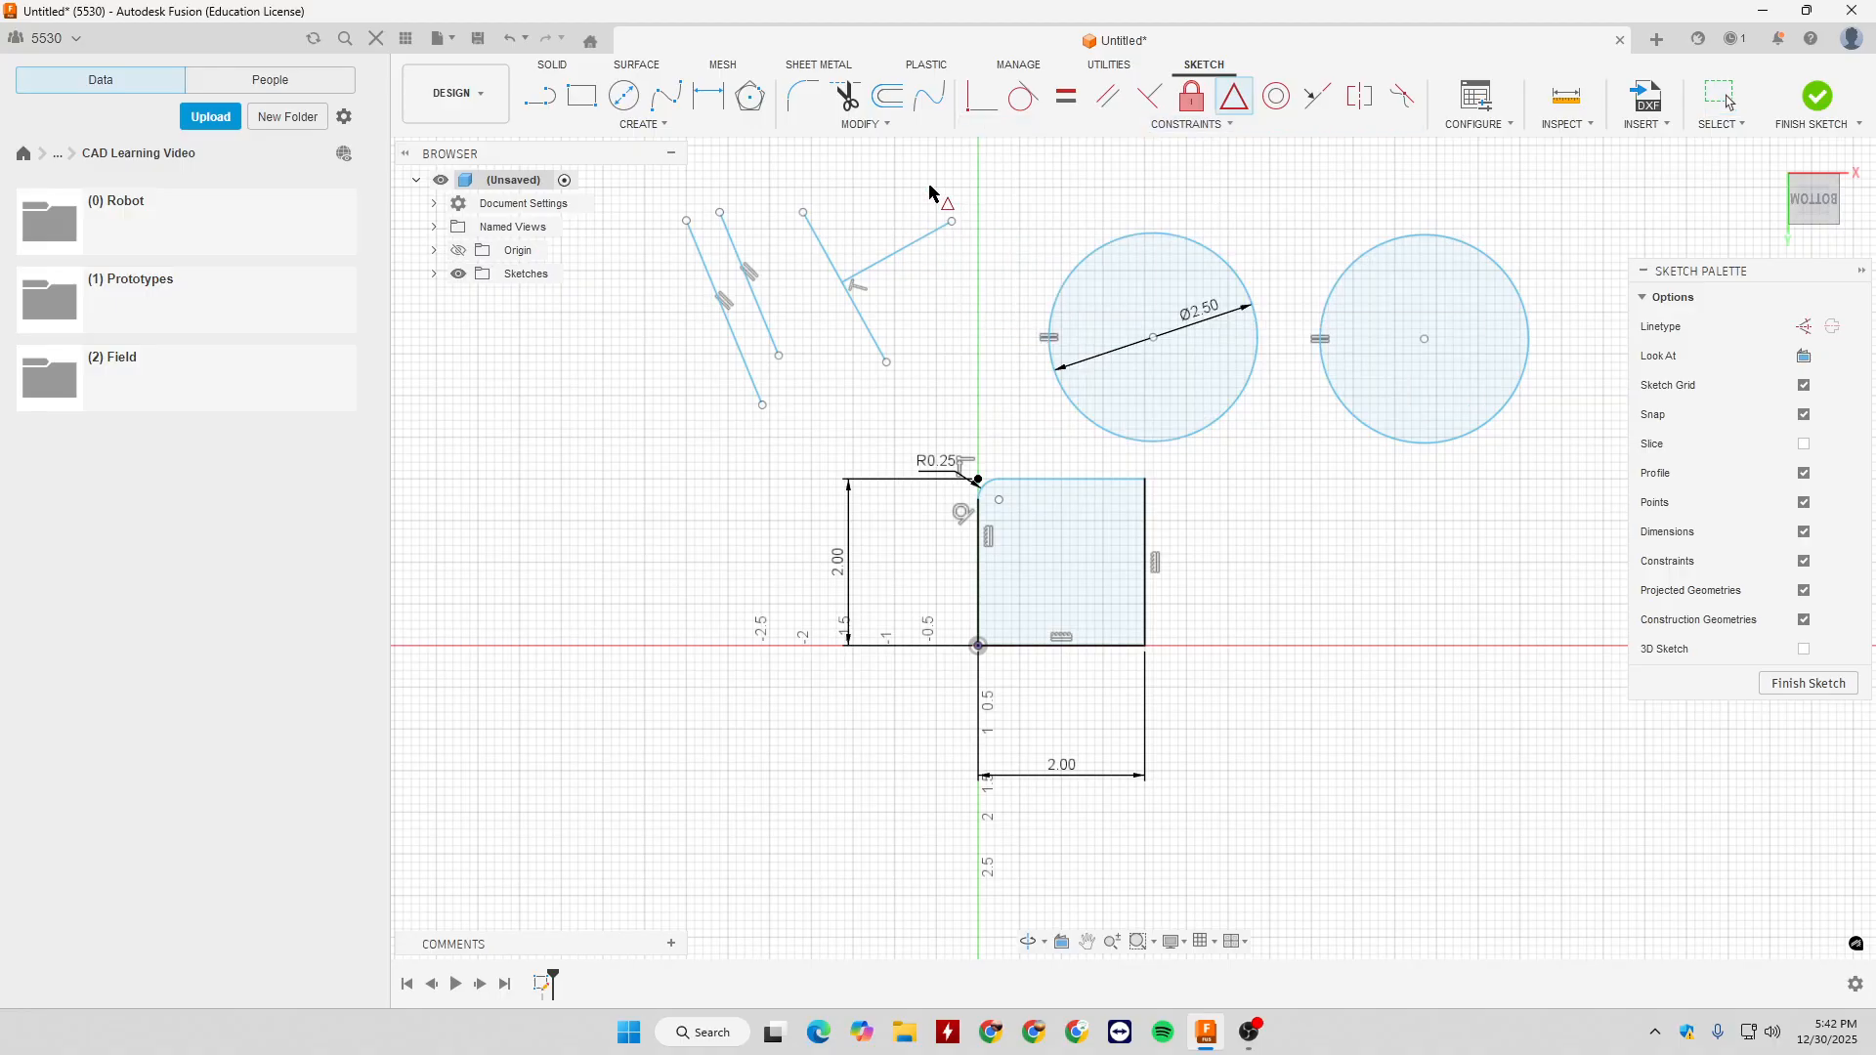
{"action": "left_click", "coordinate": [864, 277]}
{"action": "left_click", "coordinate": [859, 314]}
{"action": "key", "text": "Escape"}
- Constrain the branching line's endpoint to the slanted line's midpoint with MidPoint, and shift the joined lines slightly downward
{"action": "left_click", "coordinate": [1229, 106]}
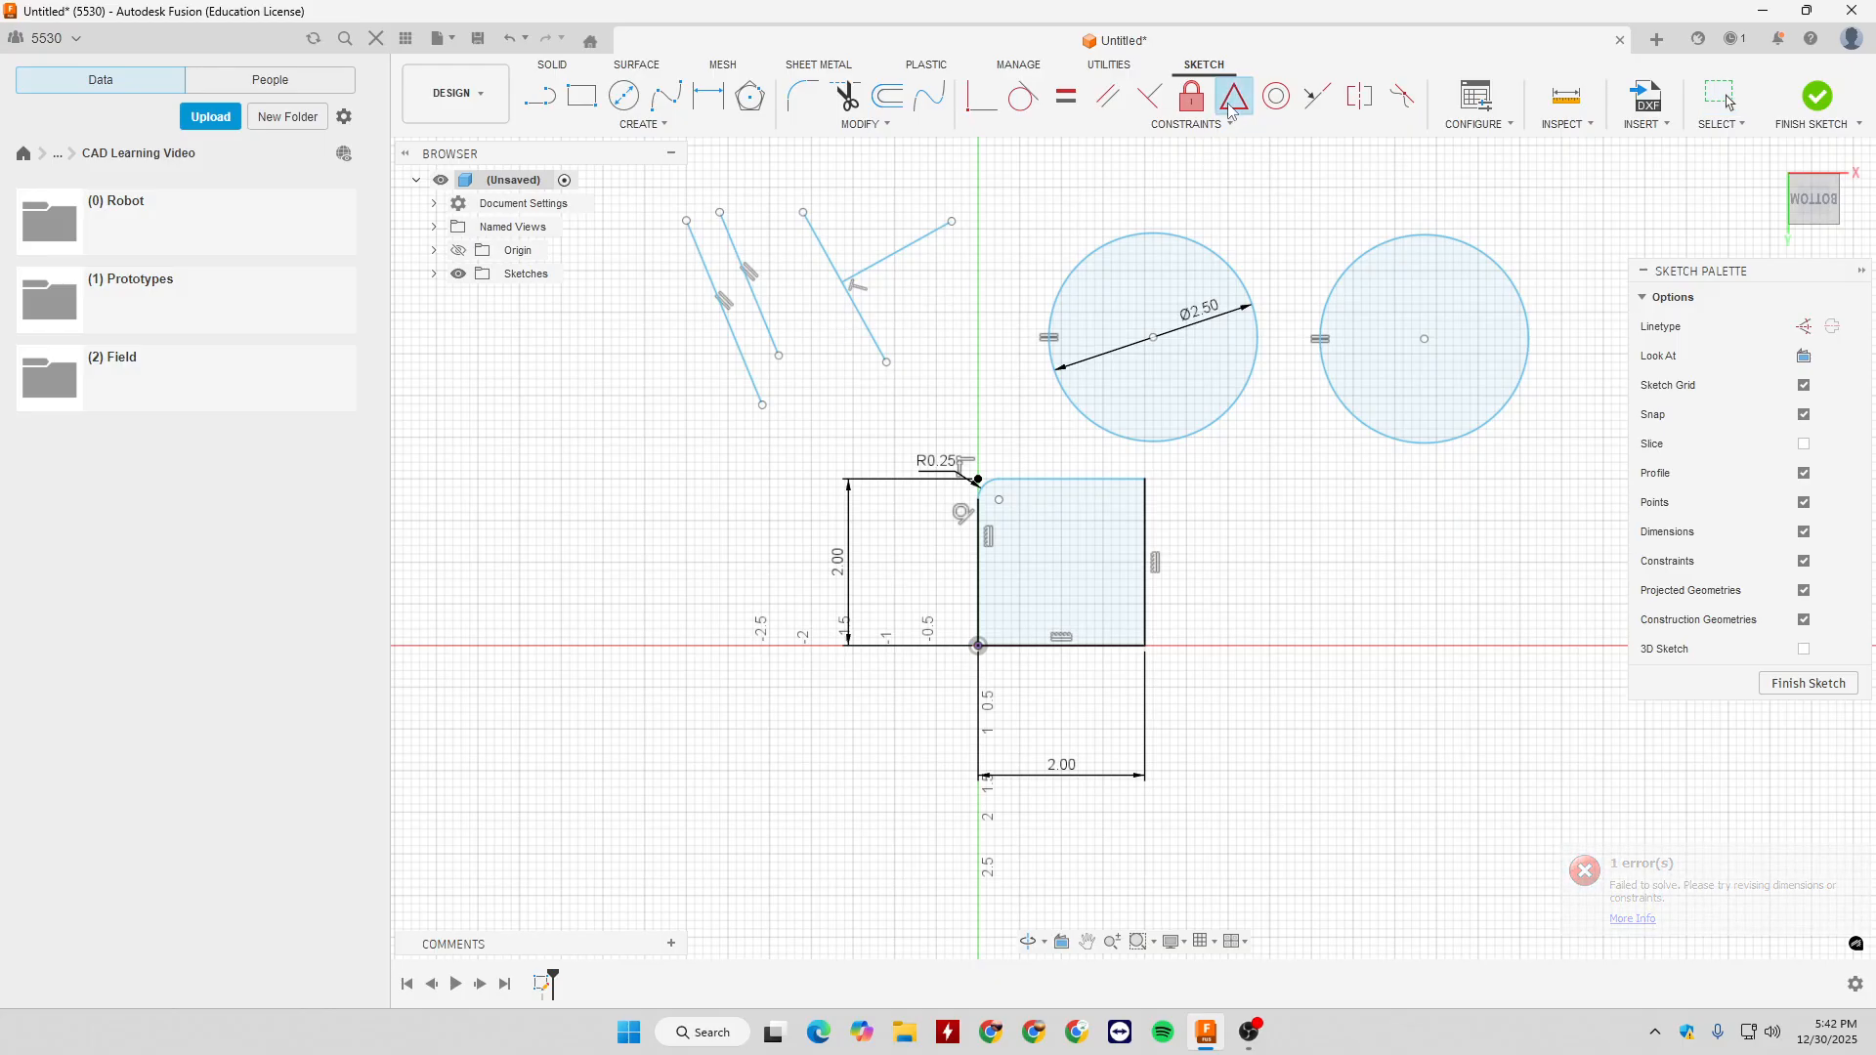
{"action": "left_click", "coordinate": [843, 283]}
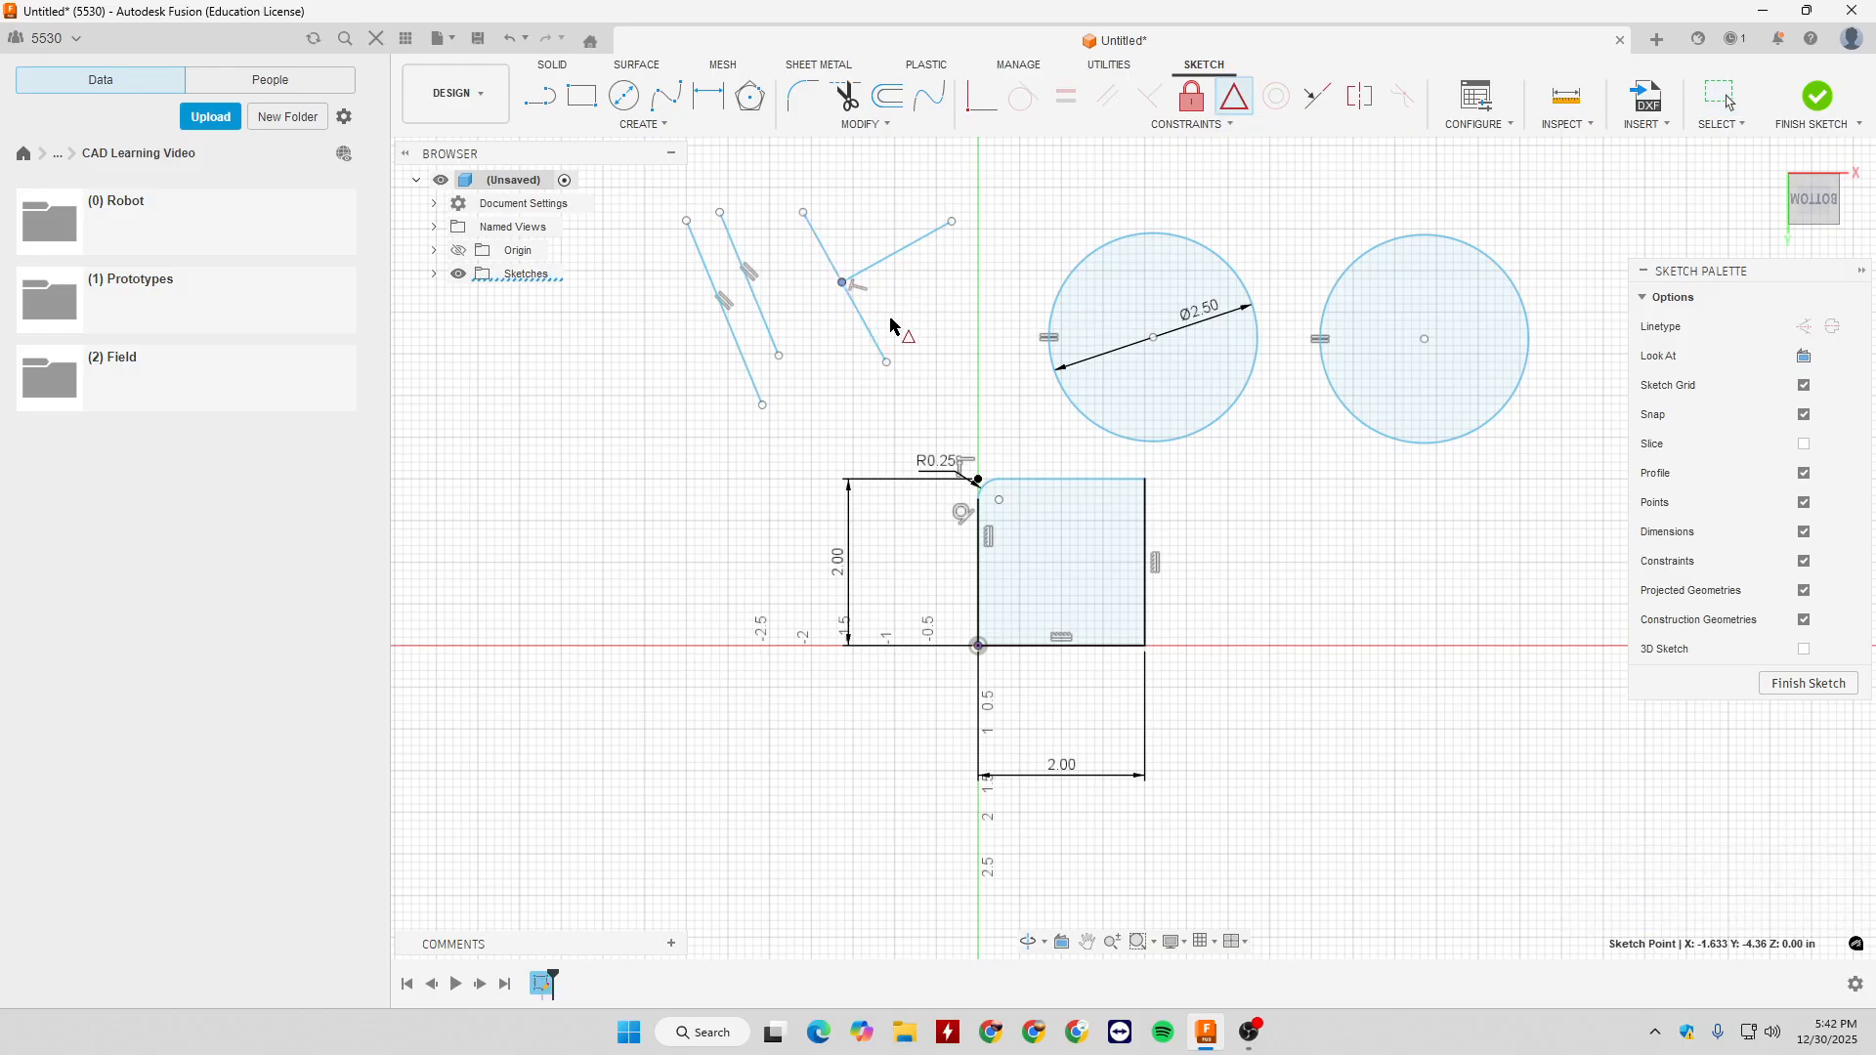
{"action": "left_click", "coordinate": [866, 323]}
{"action": "key", "text": "Escape"}
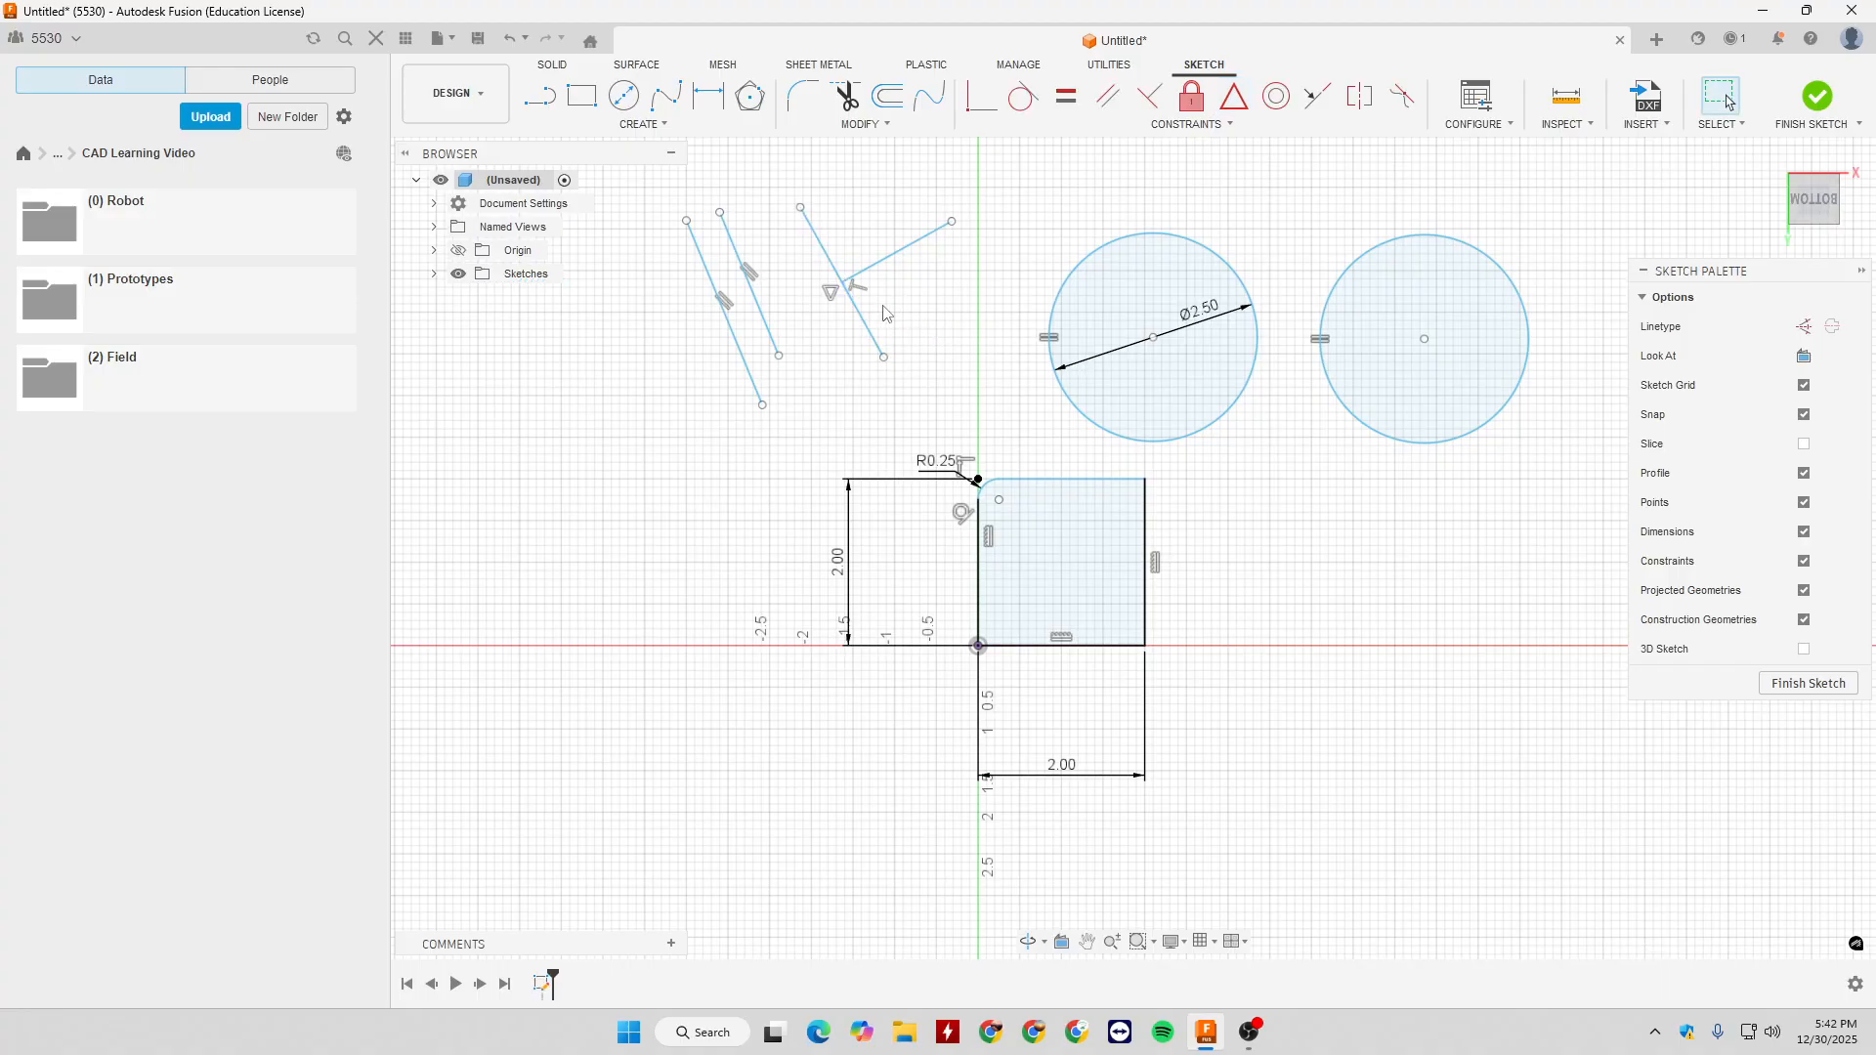
{"action": "left_click", "coordinate": [824, 257]}
{"action": "mouse_move", "coordinate": [883, 357]}
{"action": "left_mouse_down"}
{"action": "mouse_move", "coordinate": [919, 411]}
{"action": "mouse_move", "coordinate": [958, 428]}
{"action": "mouse_move", "coordinate": [980, 405]}
{"action": "mouse_move", "coordinate": [897, 346]}
{"action": "mouse_move", "coordinate": [917, 380]}
{"action": "mouse_move", "coordinate": [864, 360]}
{"action": "left_mouse_up"}
{"action": "left_click", "coordinate": [897, 352]}
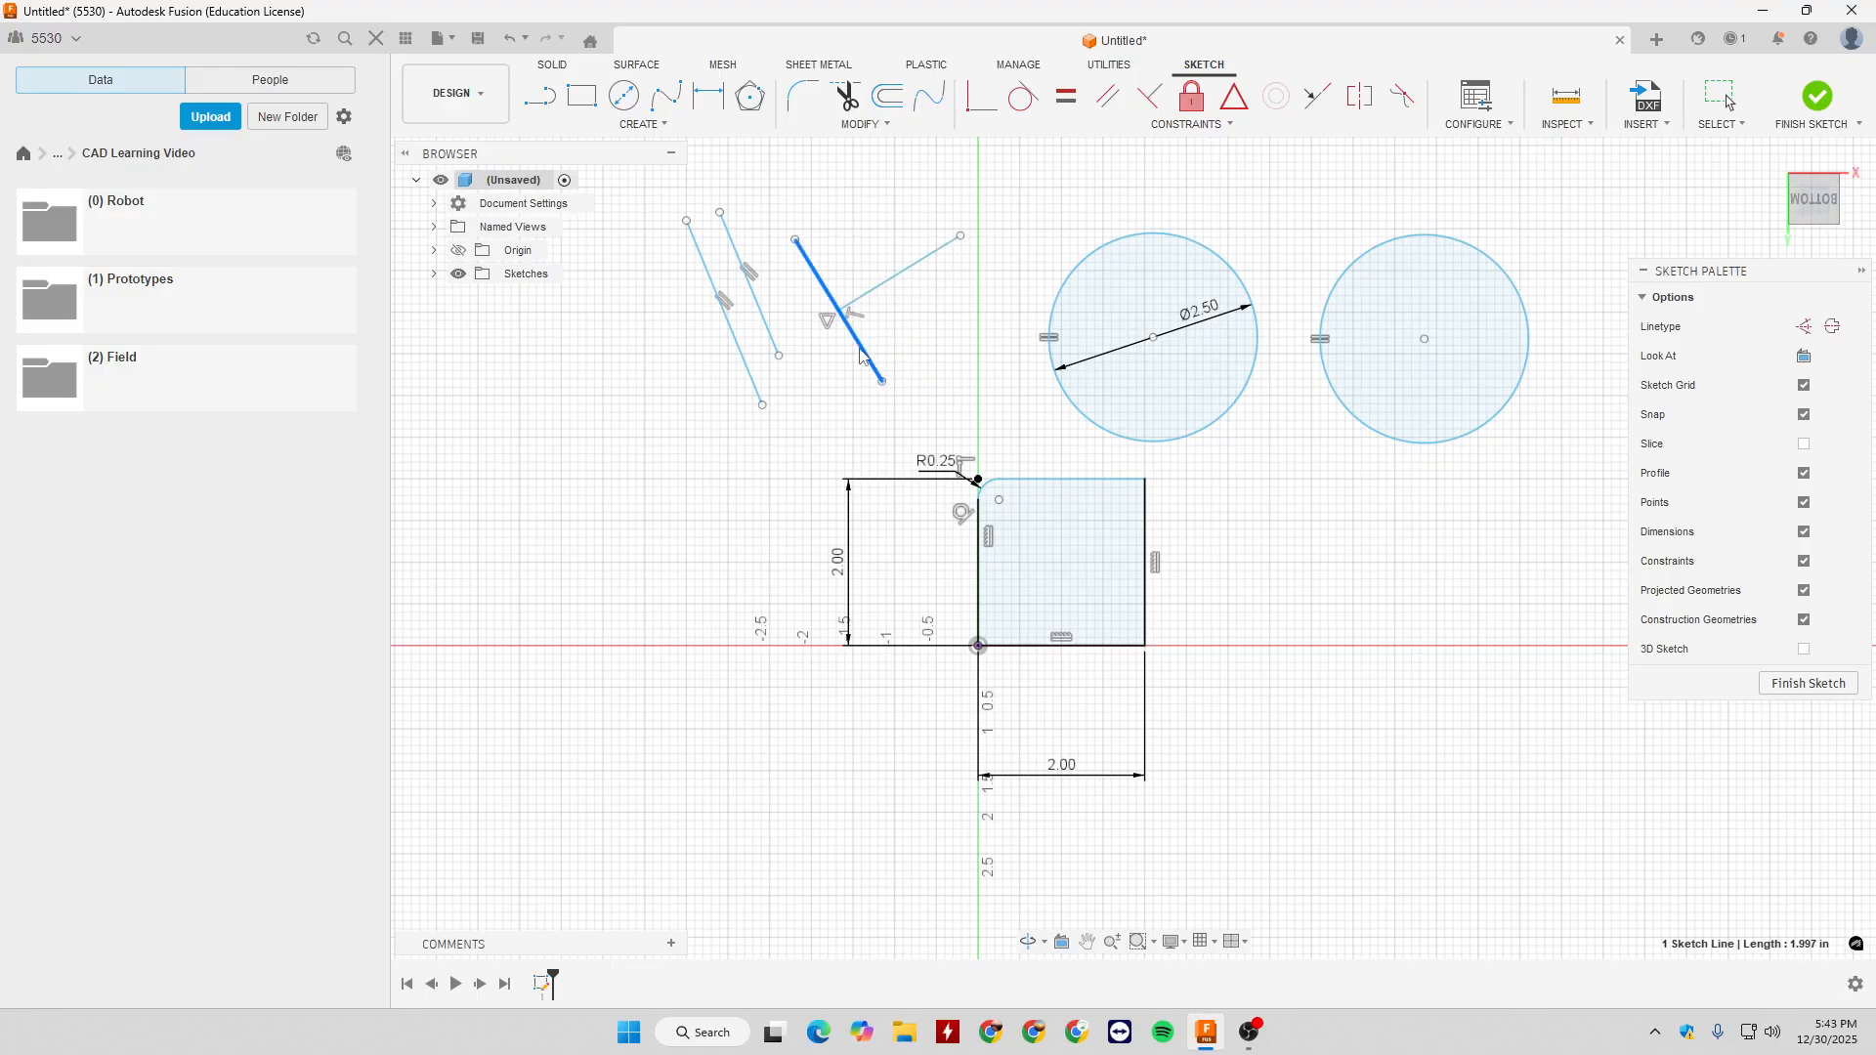
{"action": "left_click", "coordinate": [903, 365]}
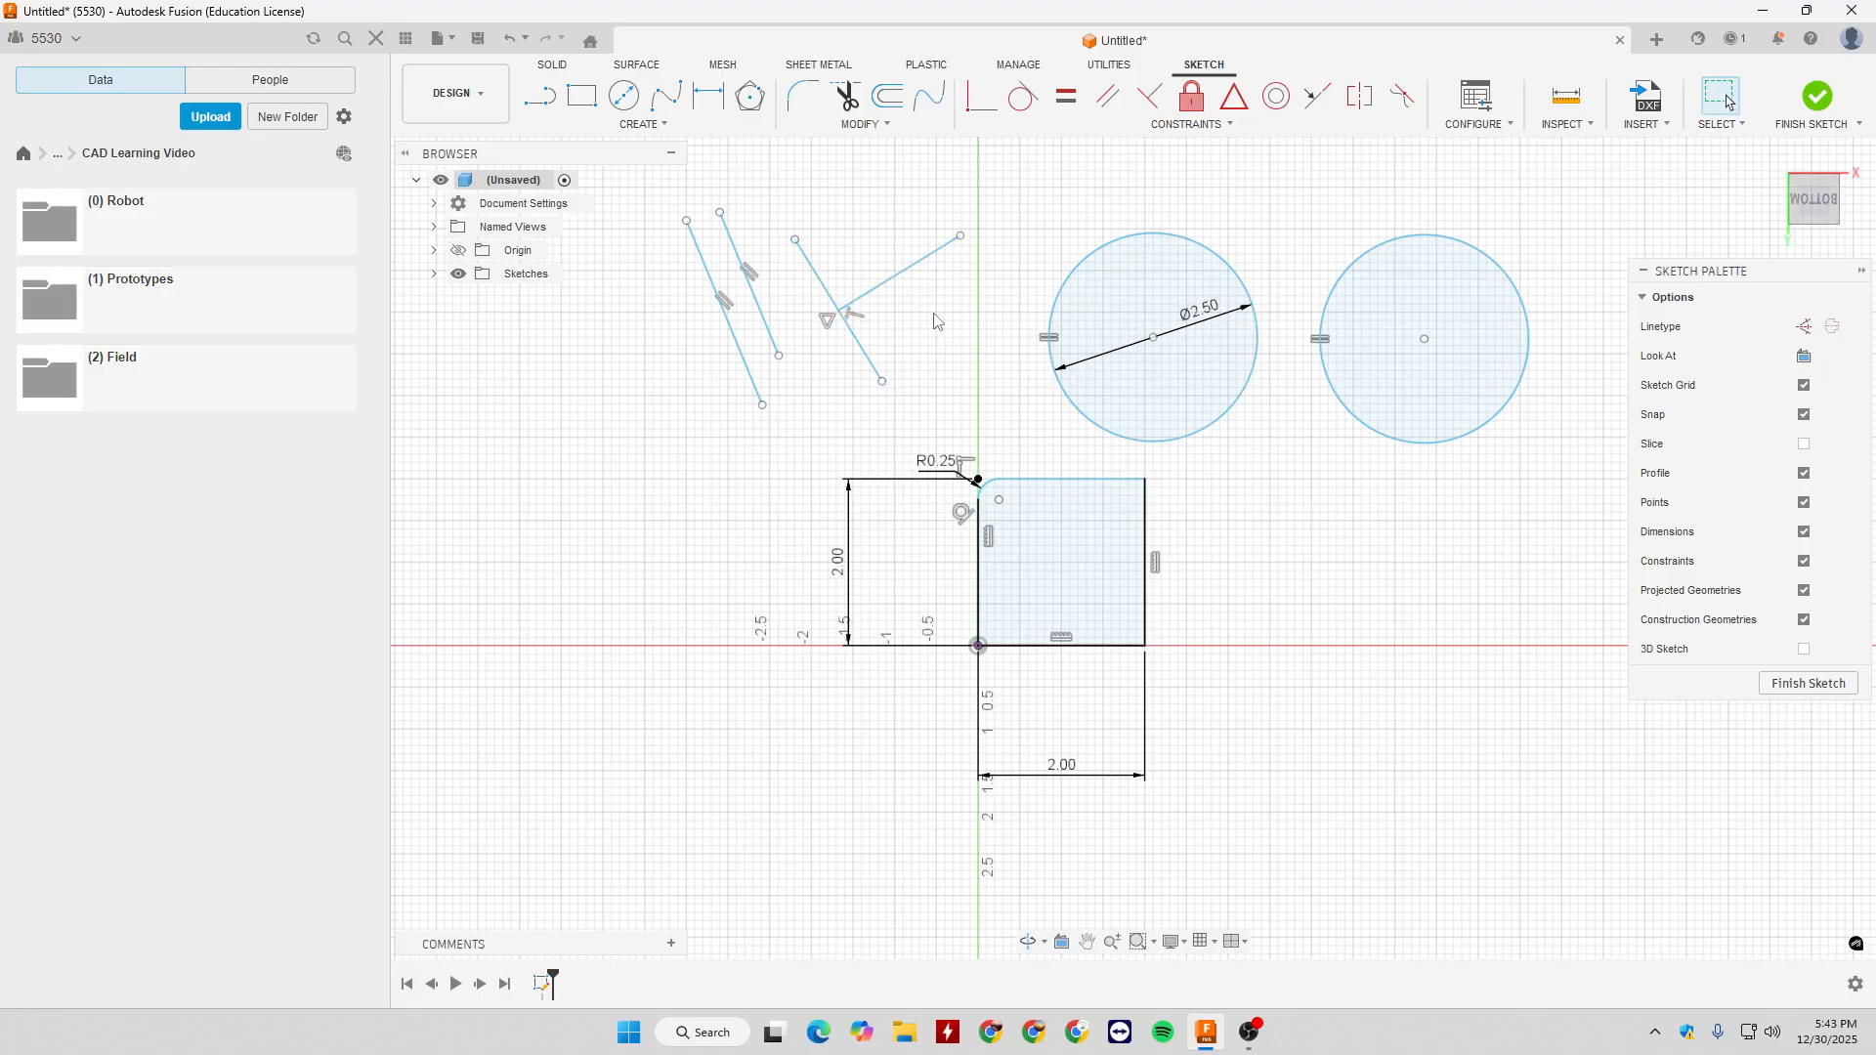
{"action": "left_click", "coordinate": [1275, 98]}
{"action": "left_click", "coordinate": [1248, 294]}
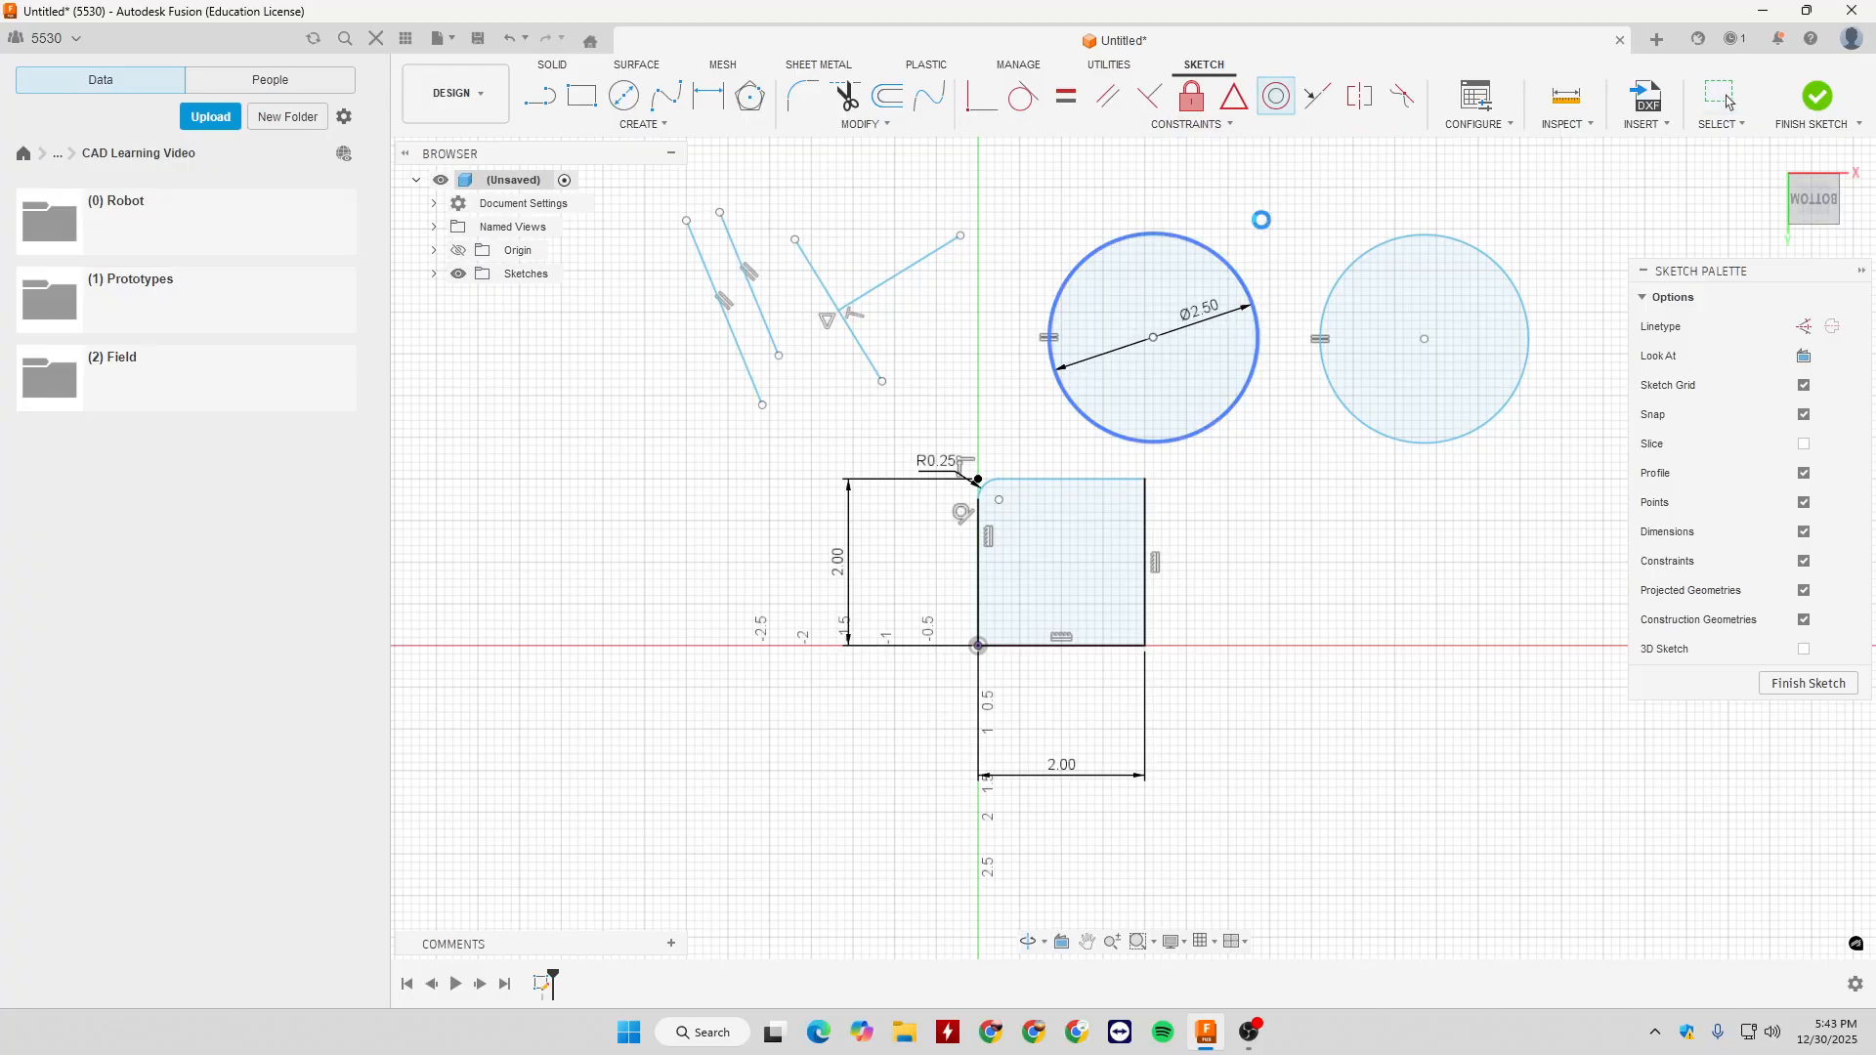
{"action": "key", "text": "Escape"}
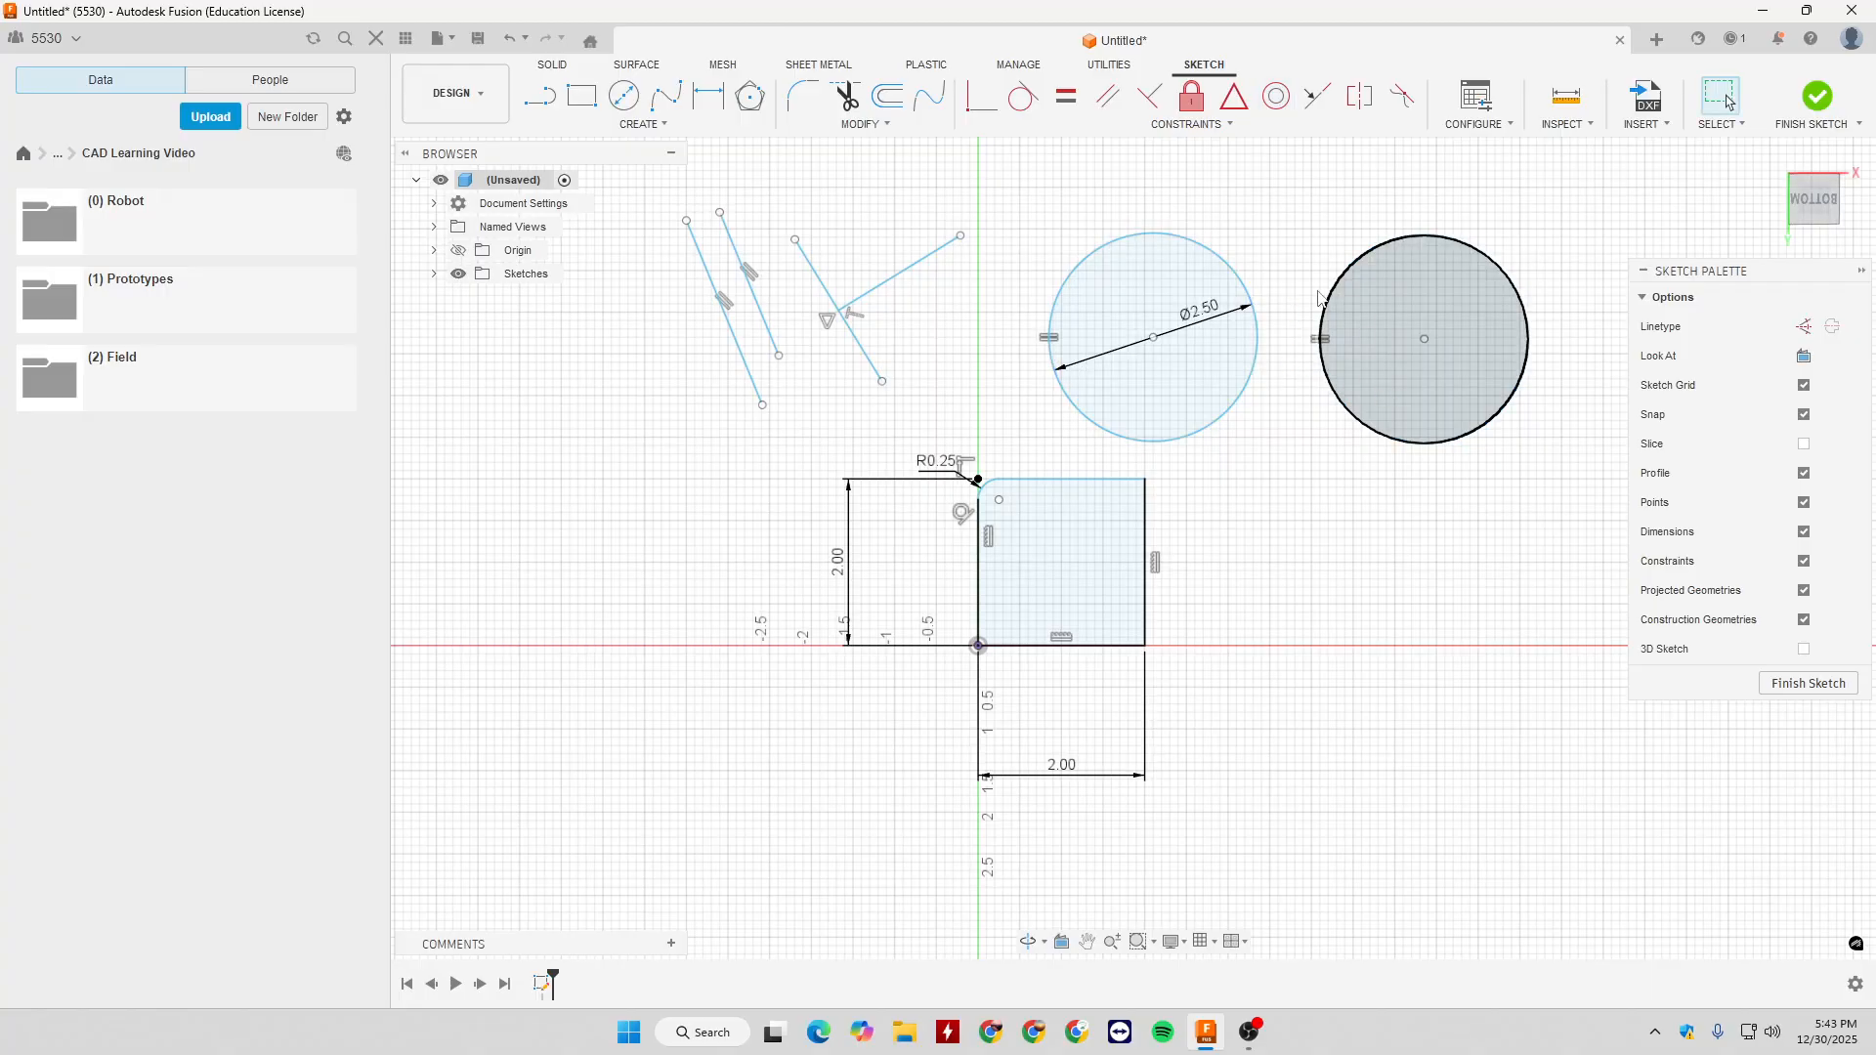
- Delete the Equal constraint between the circles and dimension the undimensioned circle's diameter to 1 in
{"action": "left_click", "coordinate": [1320, 339]}
{"action": "key", "text": "Delete"}
{"action": "key", "text": "c"}
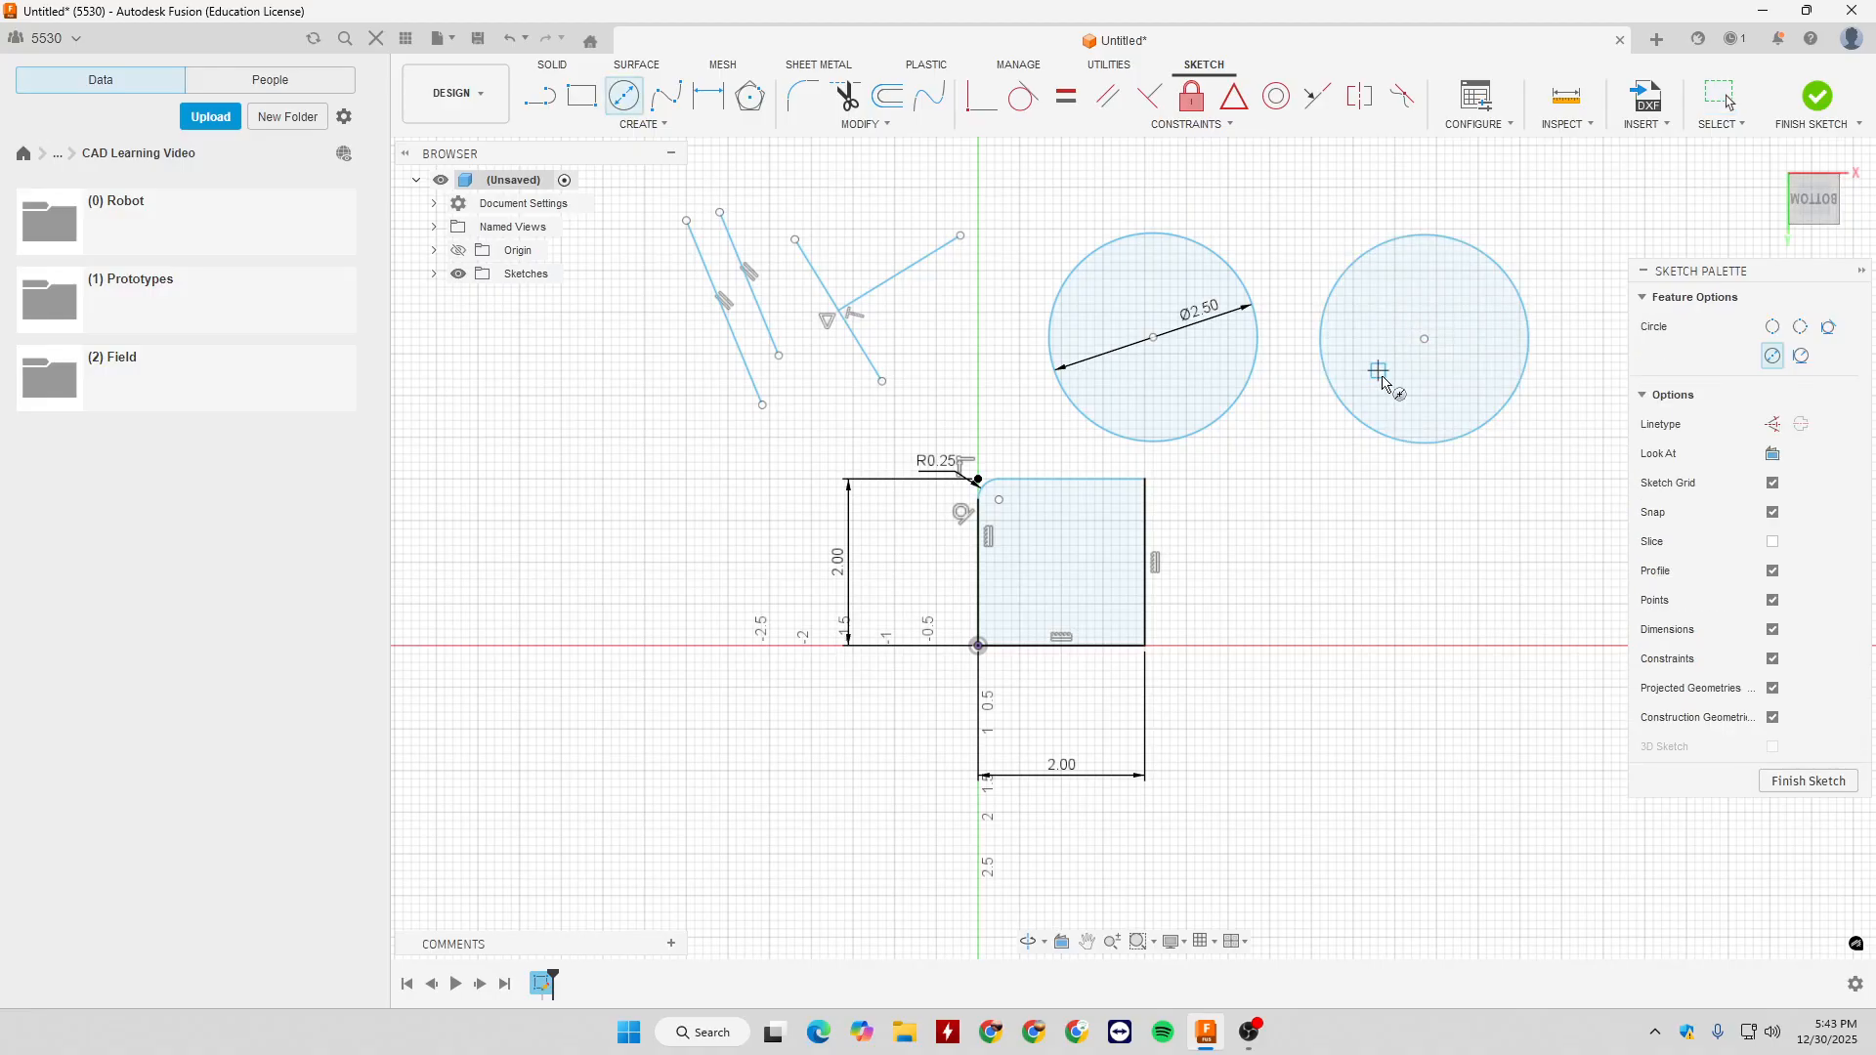
{"action": "key", "text": "Escape"}
{"action": "key", "text": "d"}
{"action": "left_click", "coordinate": [1344, 402]}
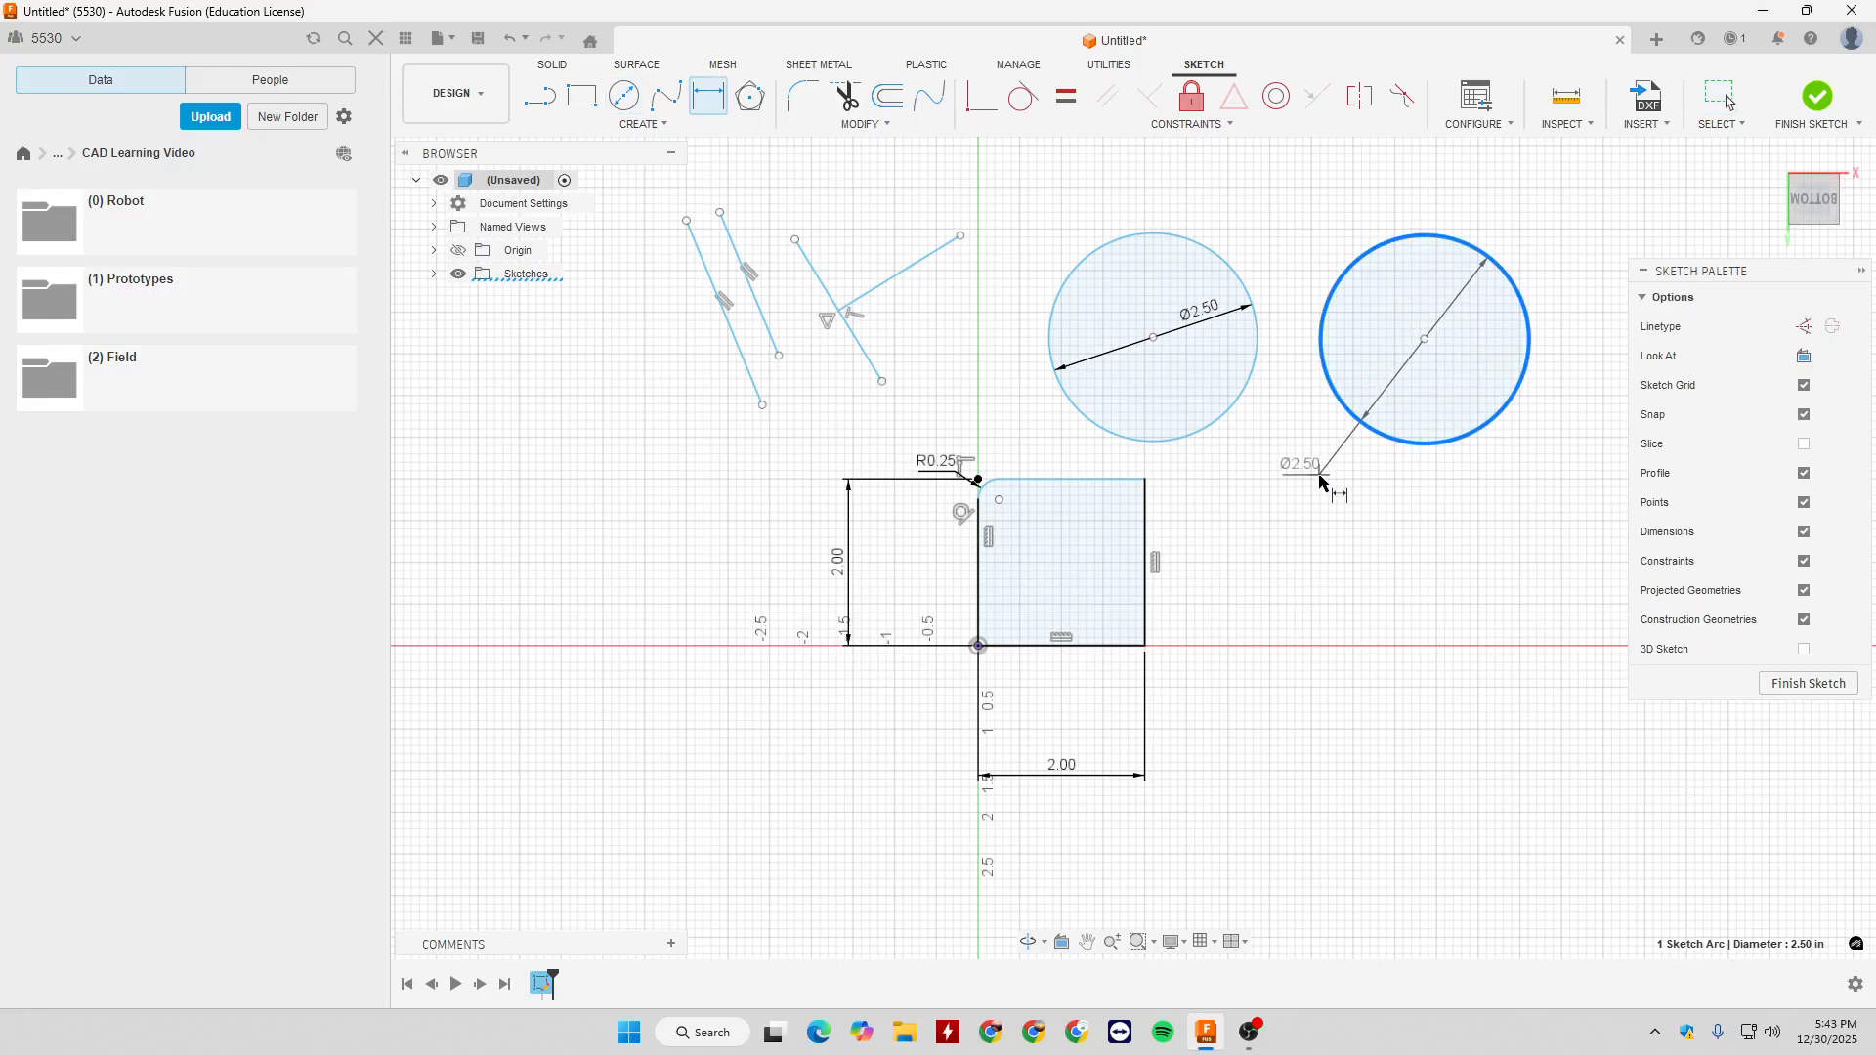
{"action": "left_click", "coordinate": [1353, 476]}
{"action": "key", "text": "Return"}
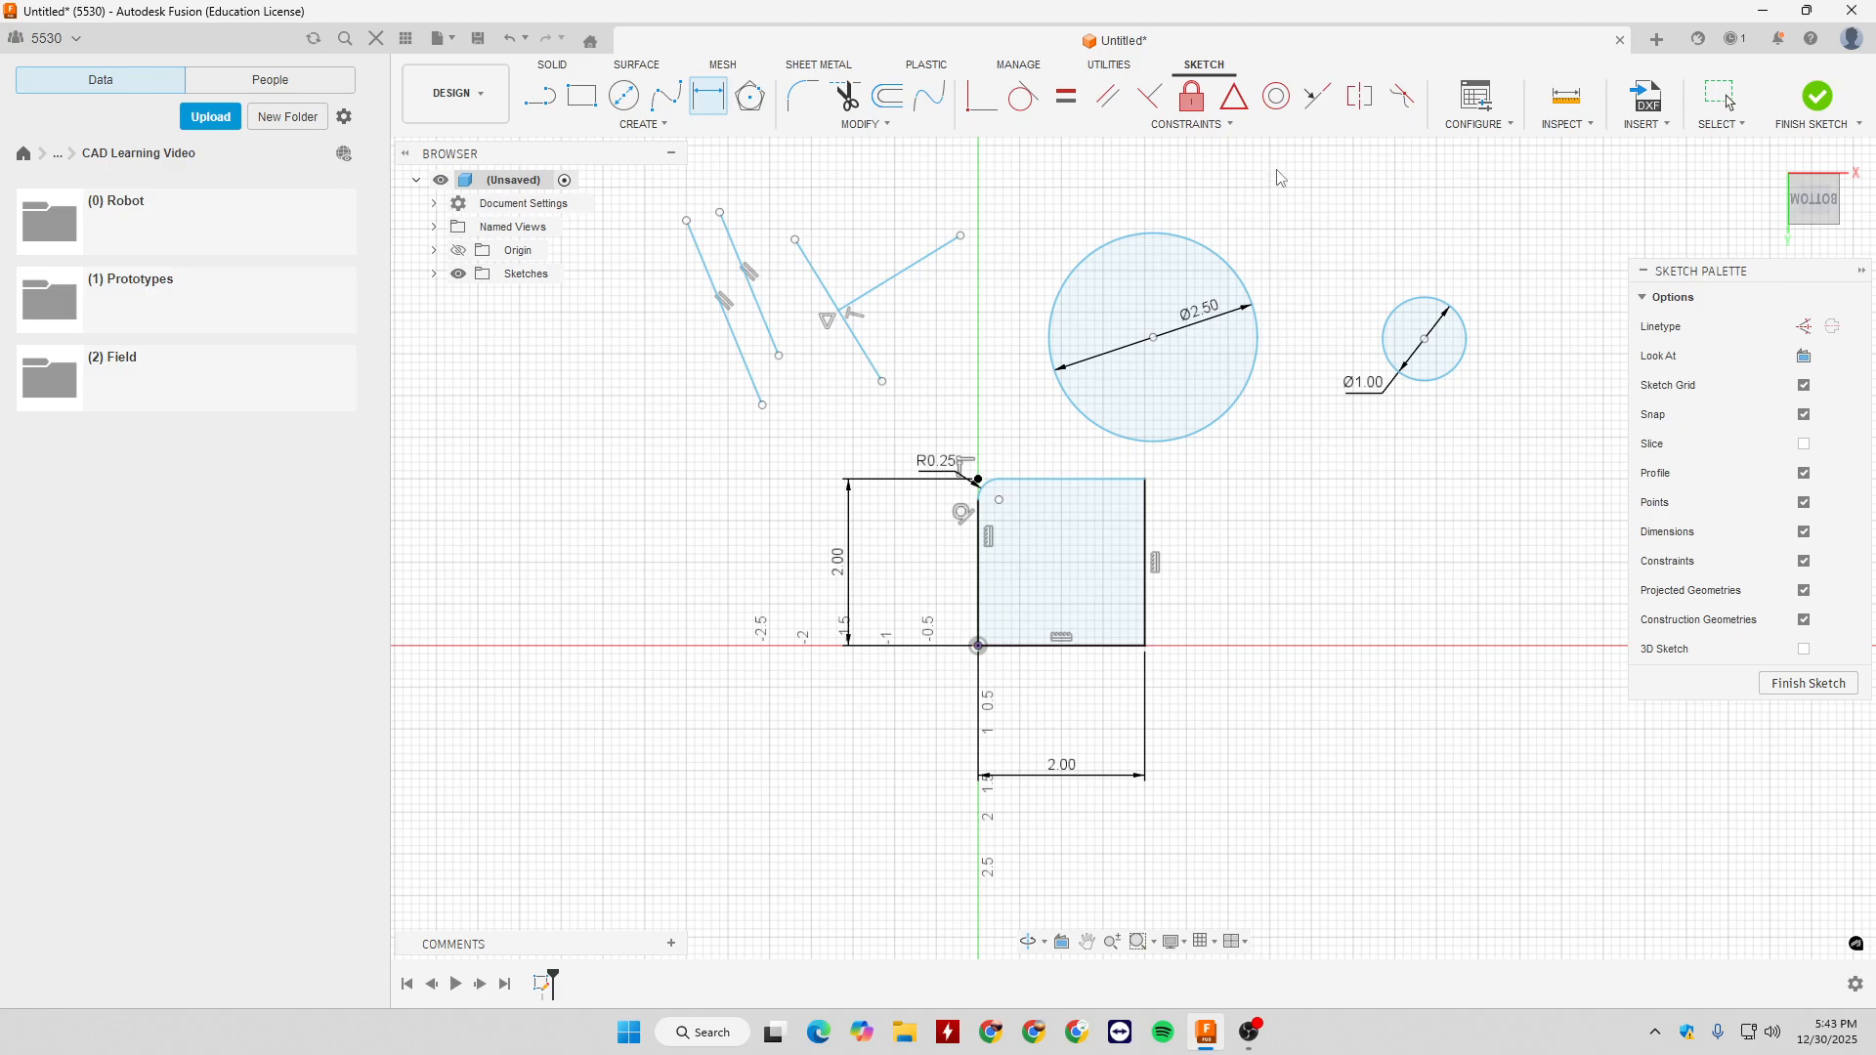
- Apply a Concentric constraint between the 1 in circle and the 2.5 in circle
{"action": "left_click", "coordinate": [1276, 96]}
{"action": "left_click", "coordinate": [1396, 368]}
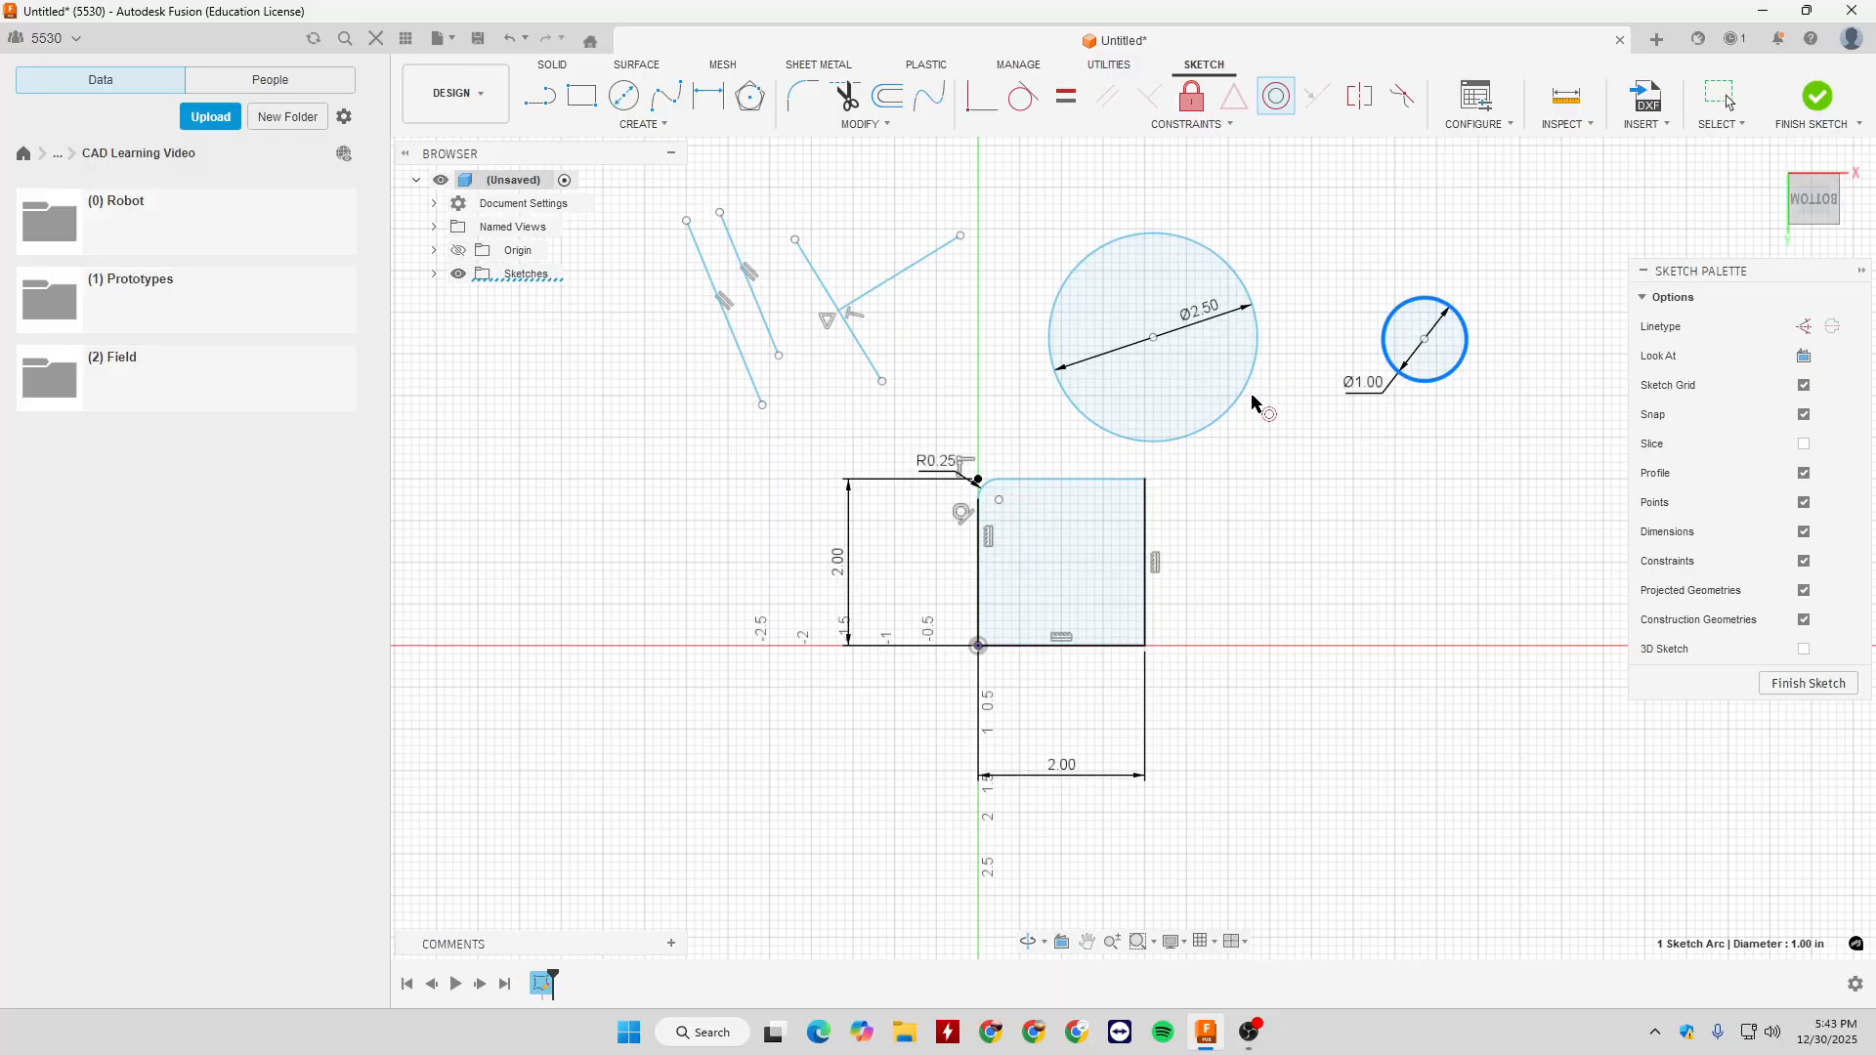
{"action": "left_click", "coordinate": [1255, 399]}
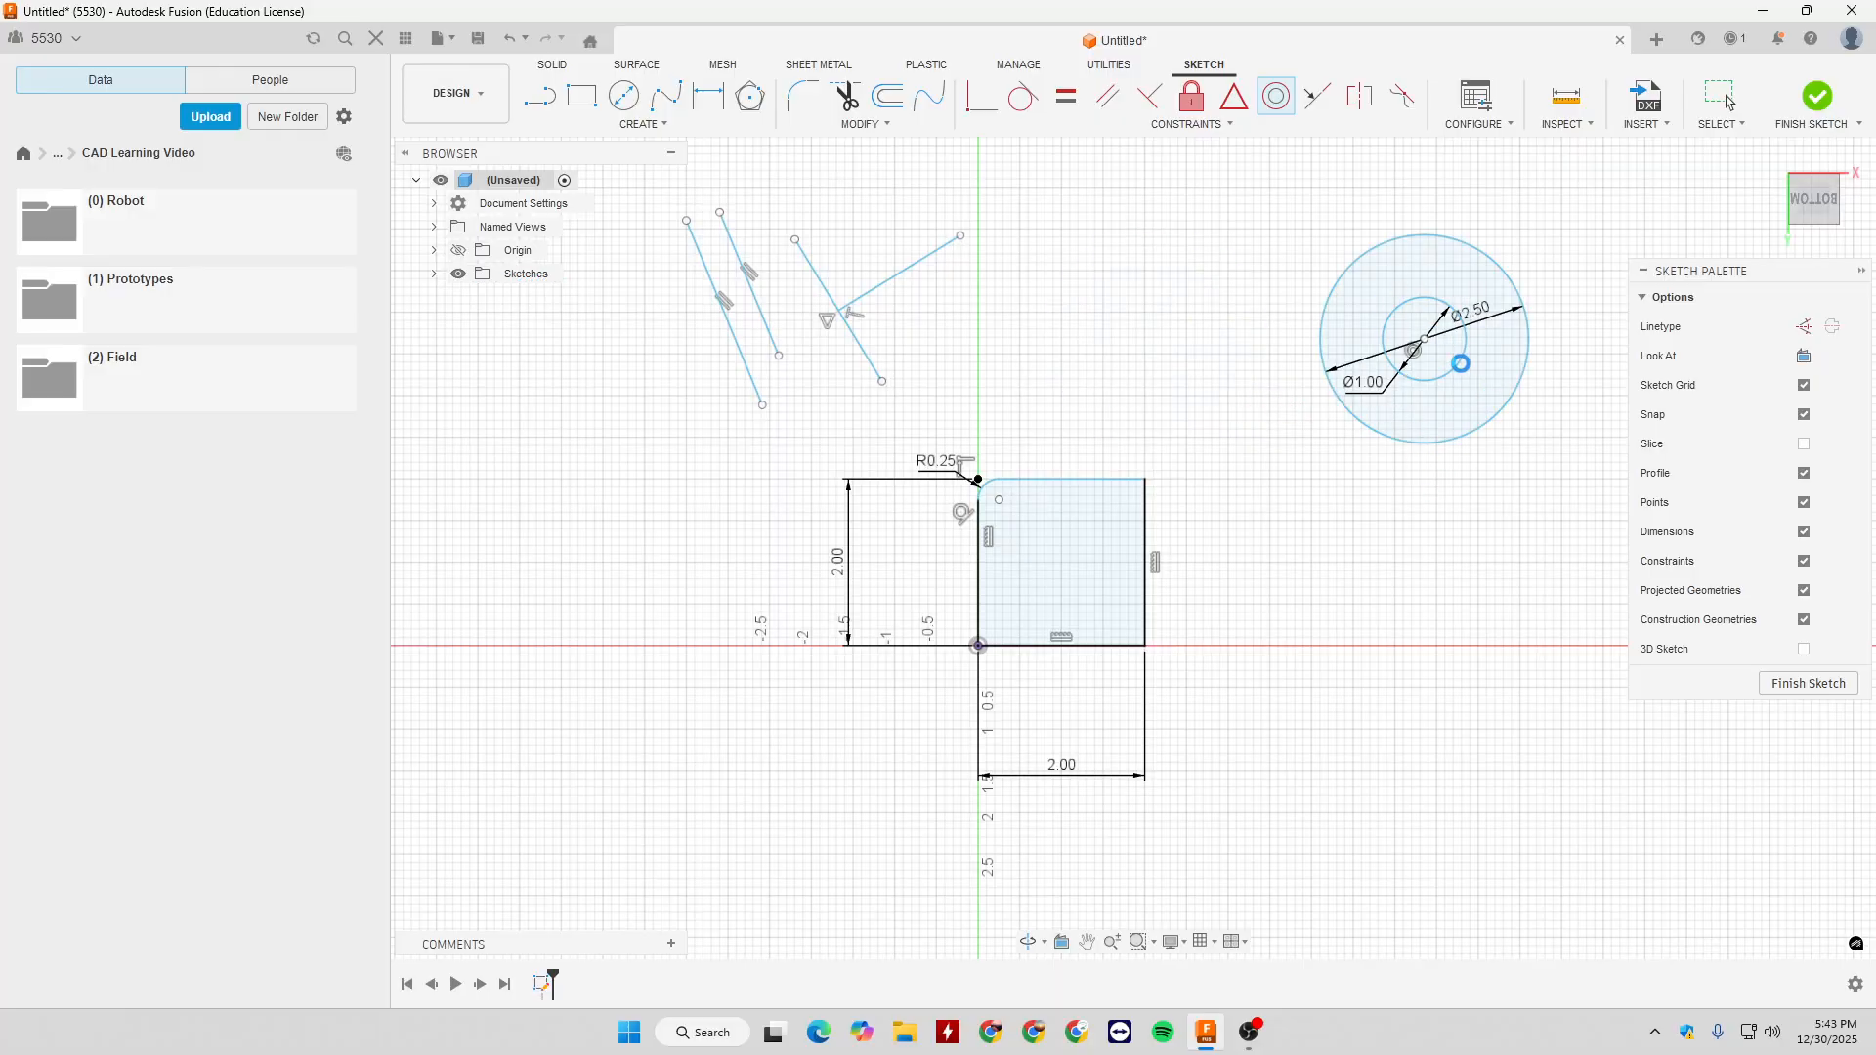
{"action": "key", "text": "Escape"}
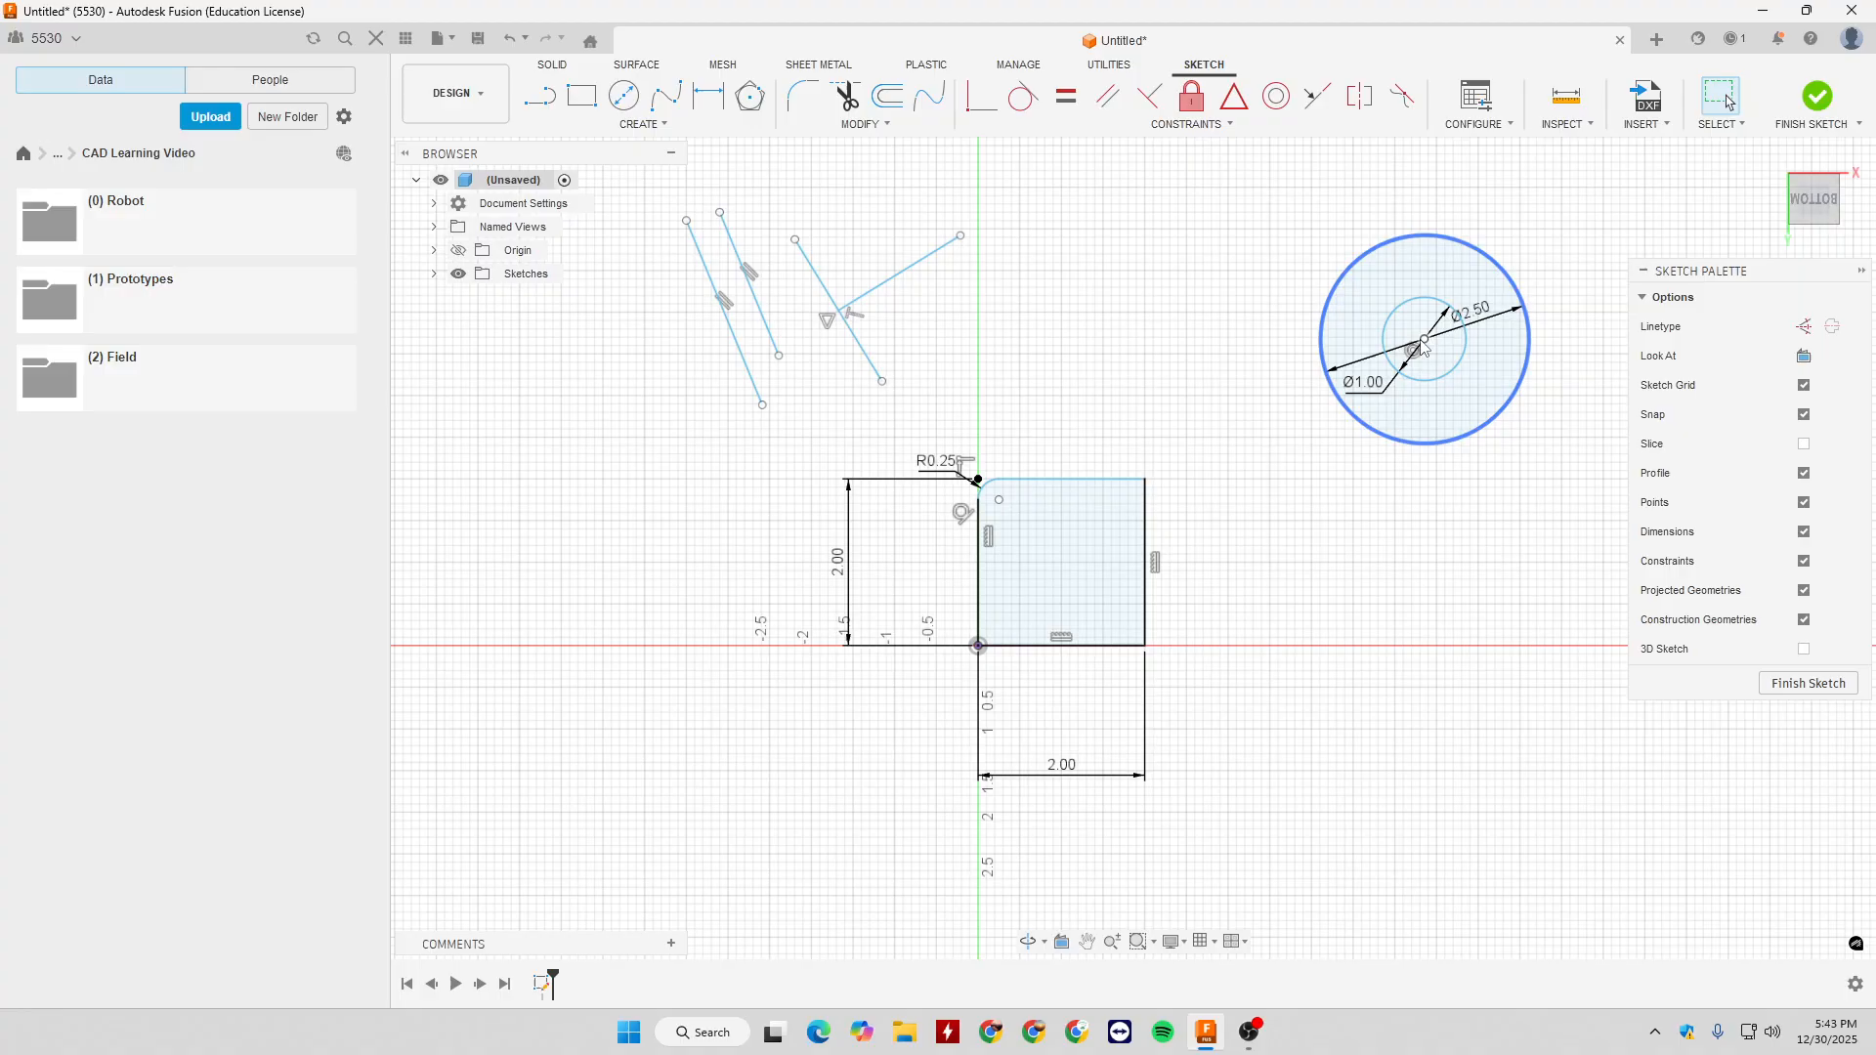
- Draw a line about 1.6 in long outward from the square's upper-right corner and bring its free end level with the top edge
{"action": "left_click", "coordinate": [1193, 125]}
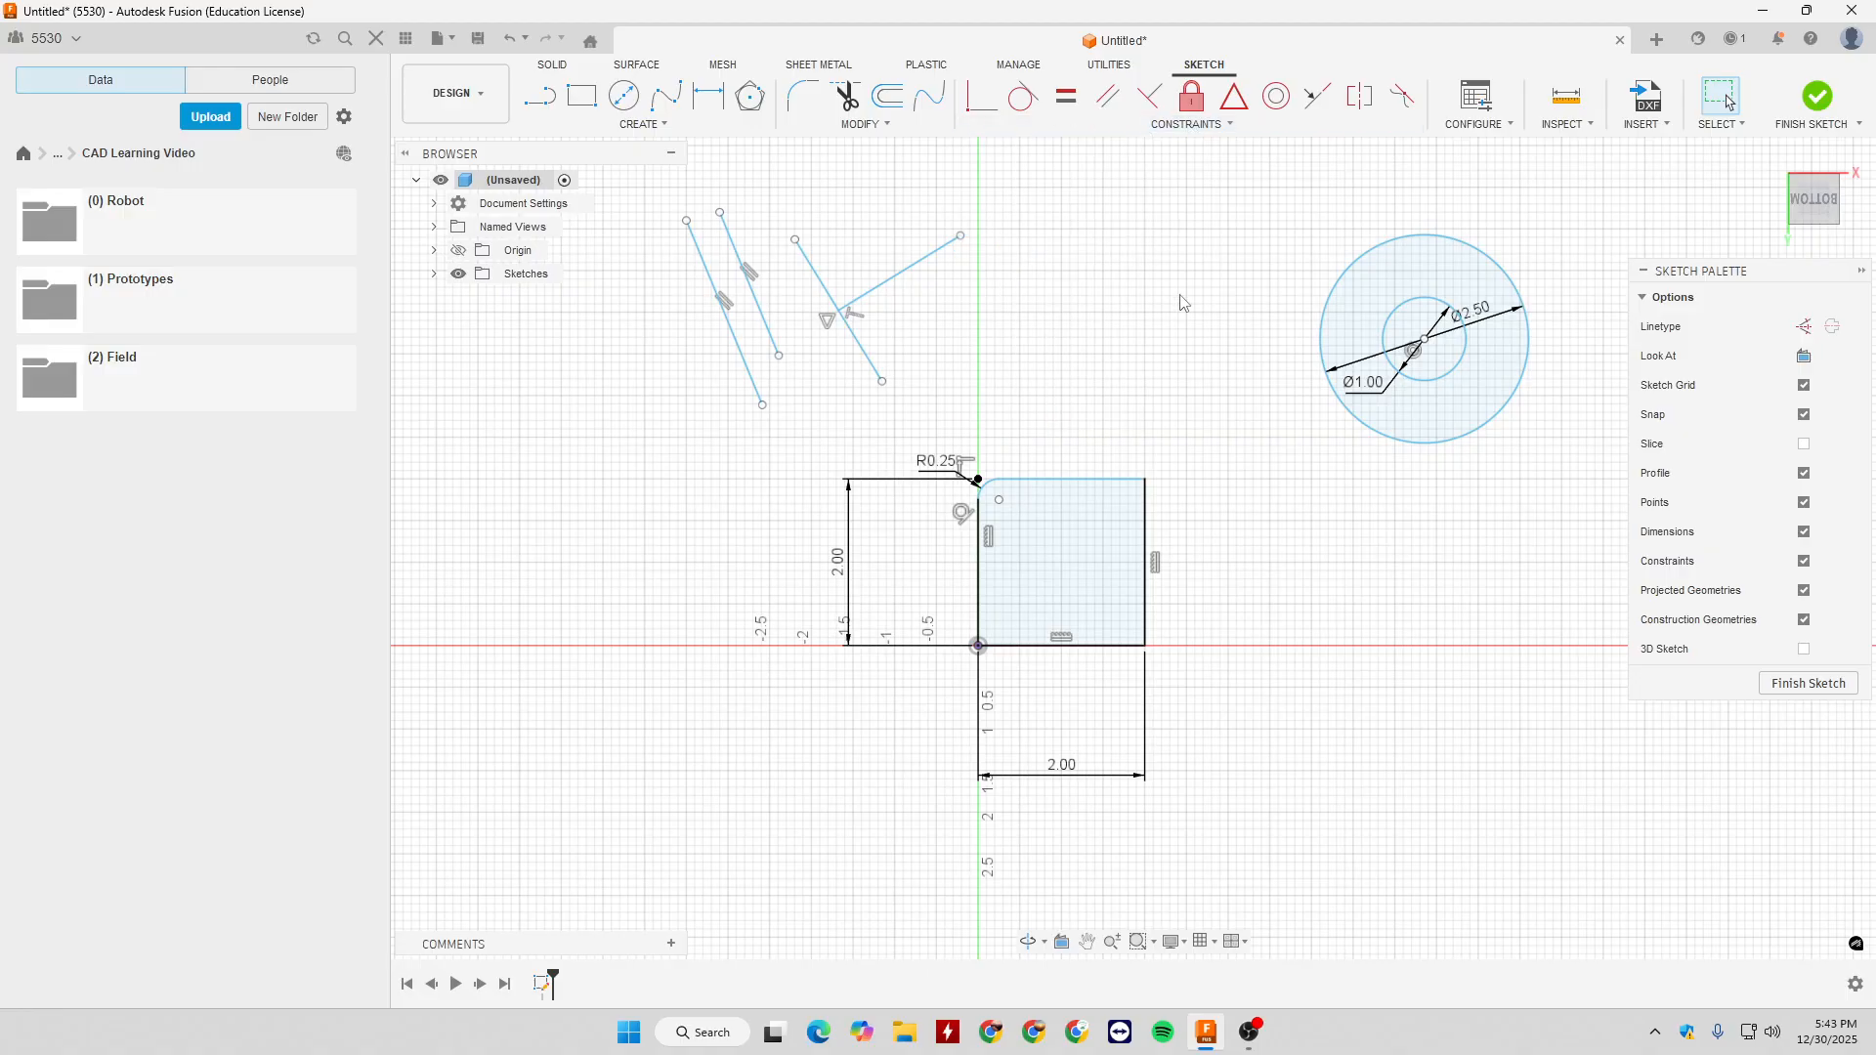
{"action": "key", "text": "l"}
{"action": "left_click", "coordinate": [1150, 481]}
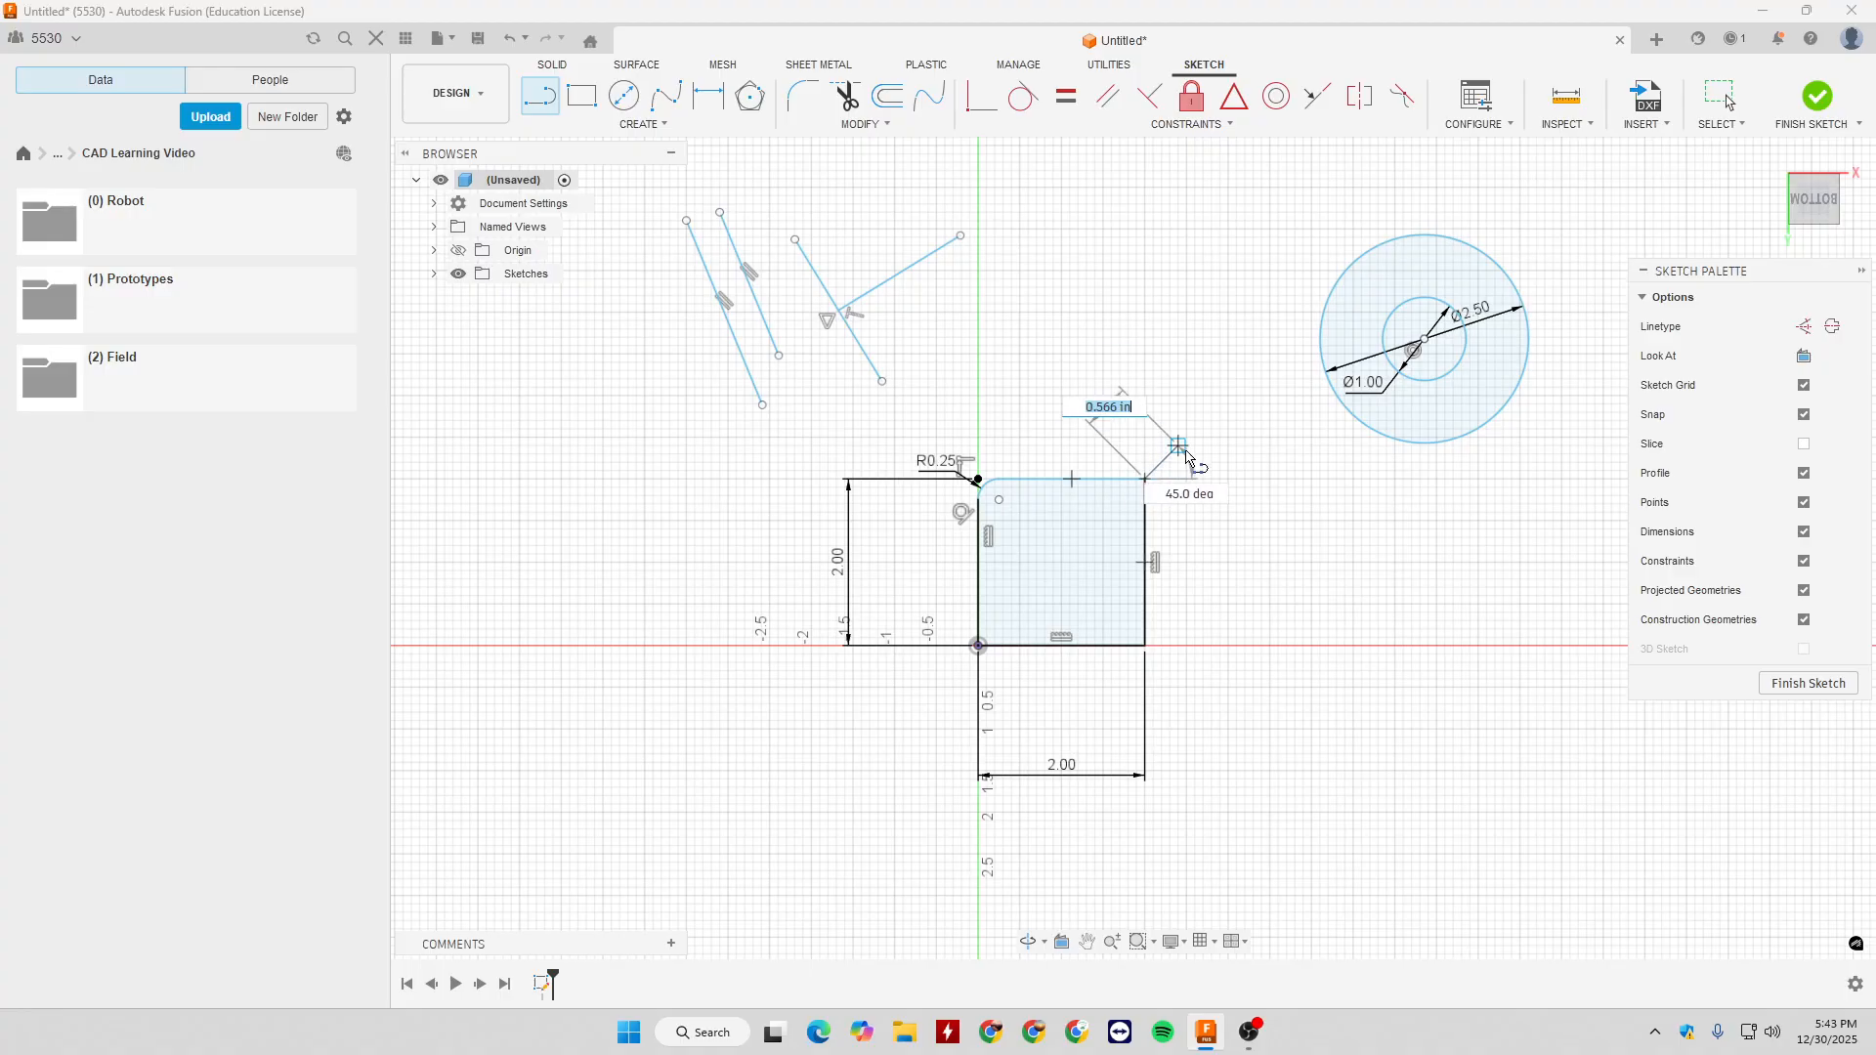
{"action": "left_click", "coordinate": [1278, 463]}
{"action": "key", "text": "Escape"}
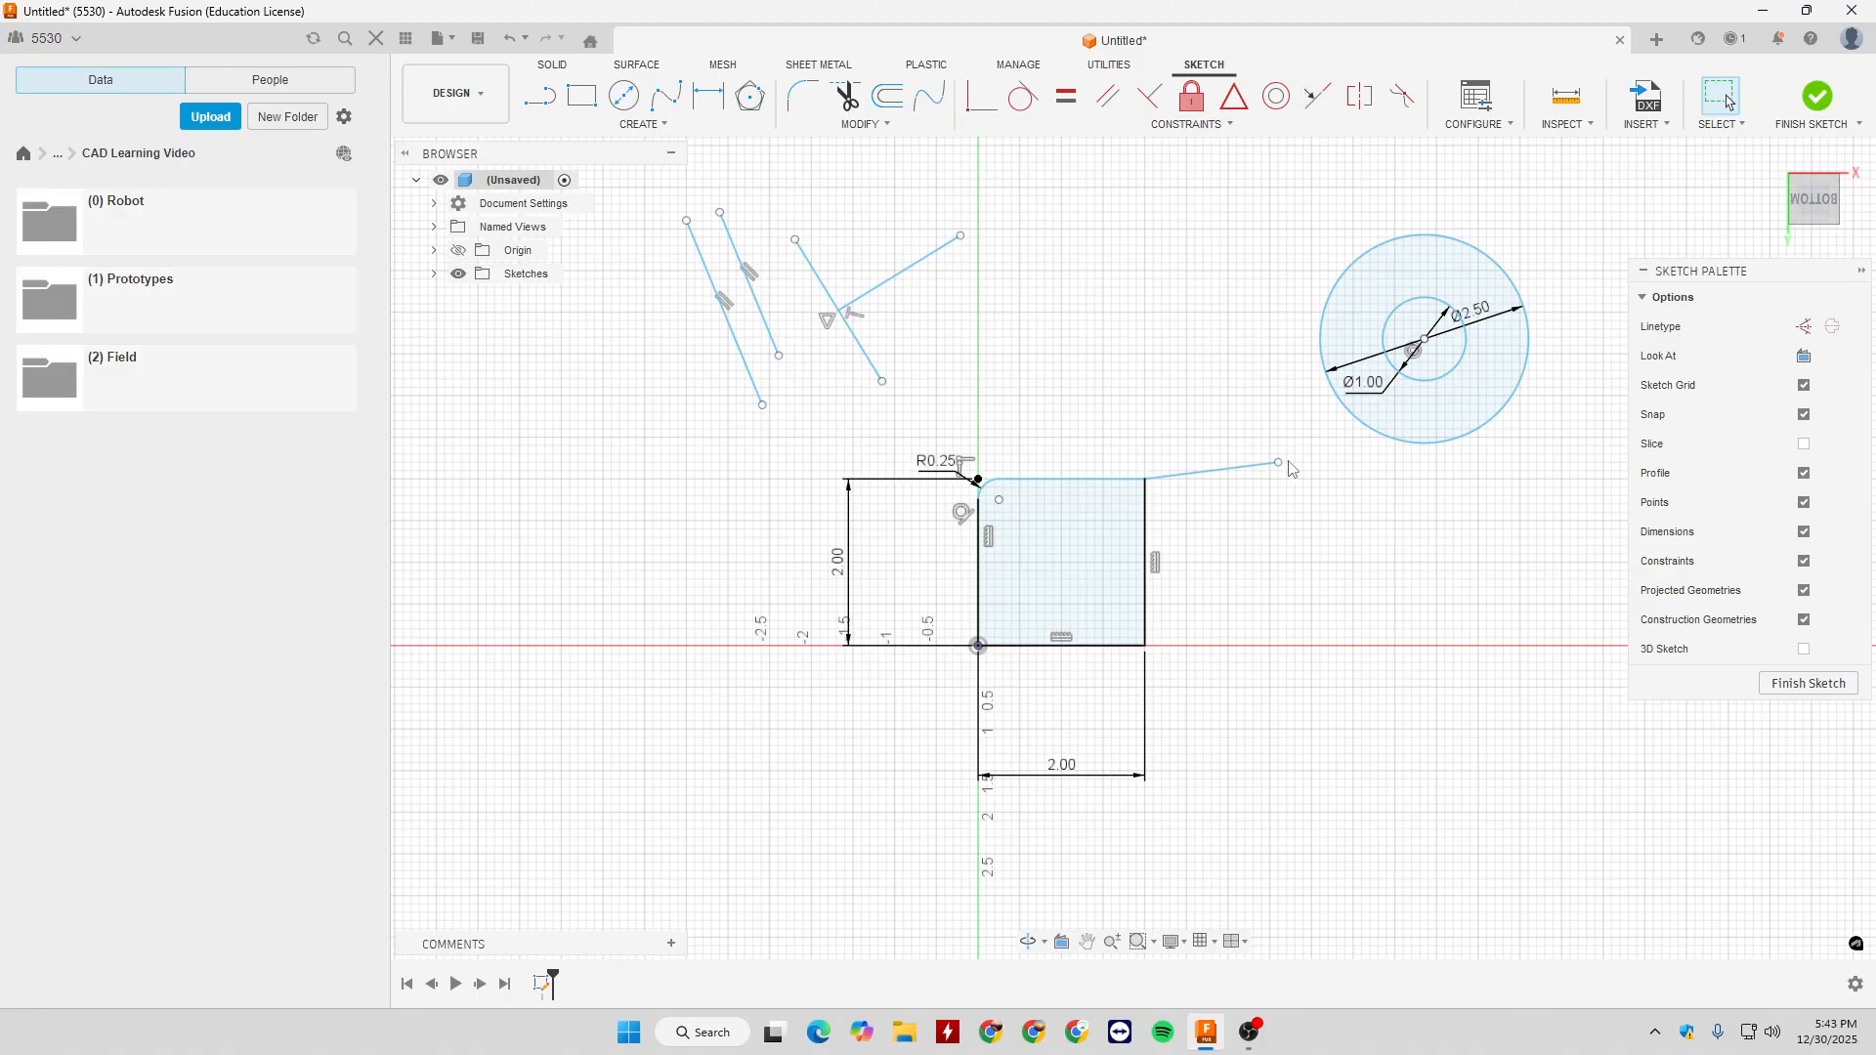
{"action": "left_click_drag", "start_coordinate": [1278, 463], "coordinate": [1283, 485]}
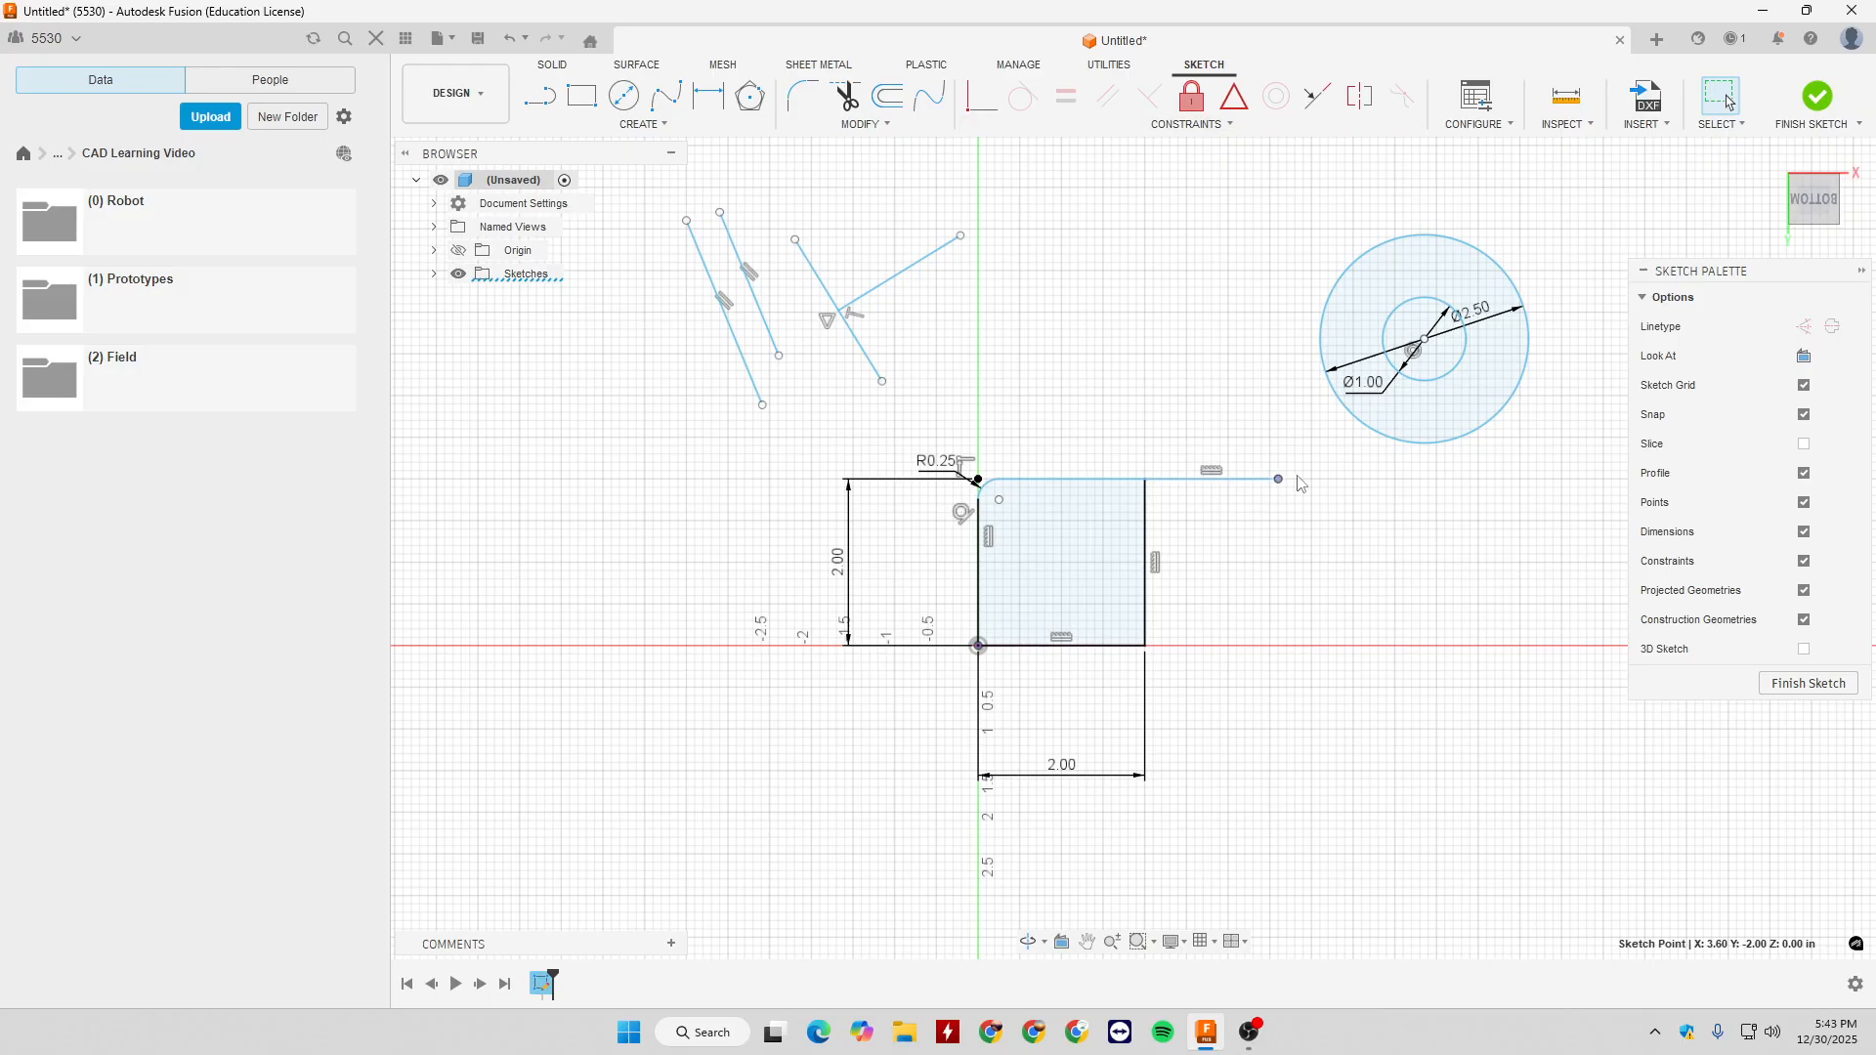
- Apply a Collinear constraint between the square's top edge and the line extending outward from its upper-right corner
{"action": "left_click_drag", "start_coordinate": [1282, 485], "coordinate": [1277, 323]}
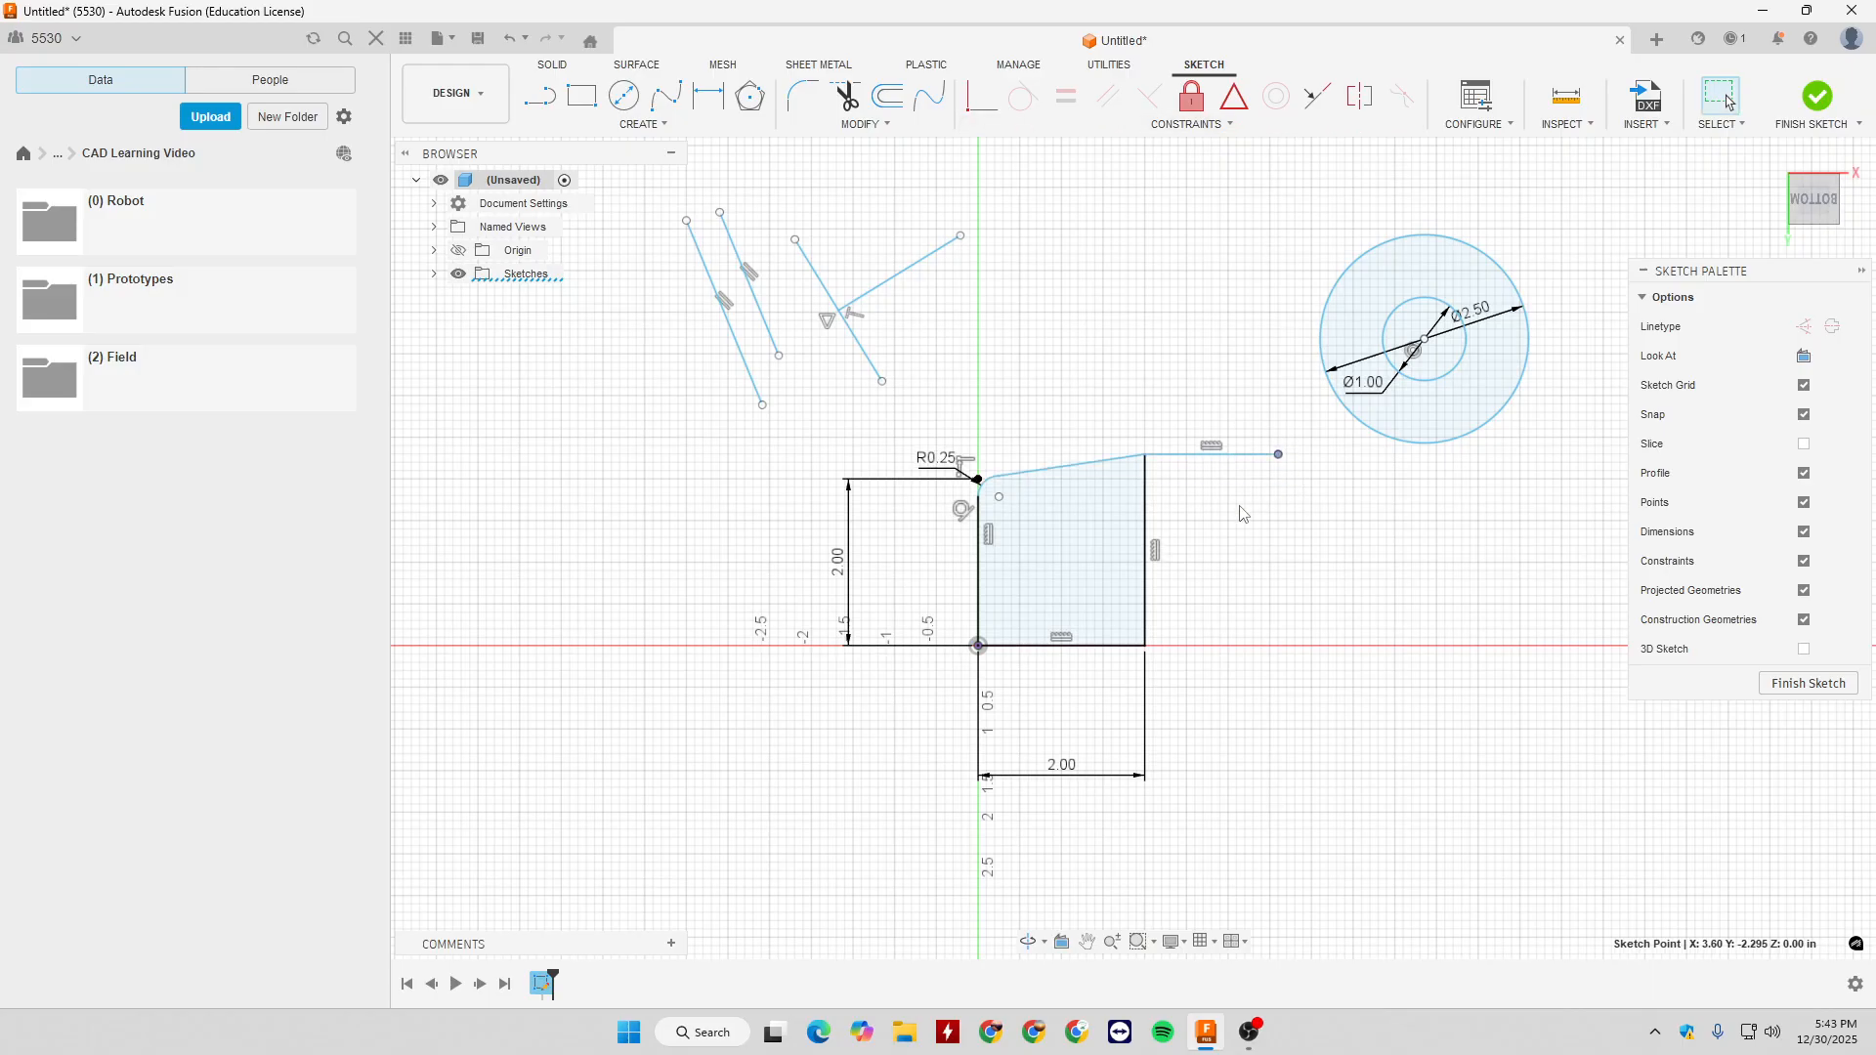
{"action": "key", "text": "ctrl+z"}
{"action": "left_click", "coordinate": [1317, 96]}
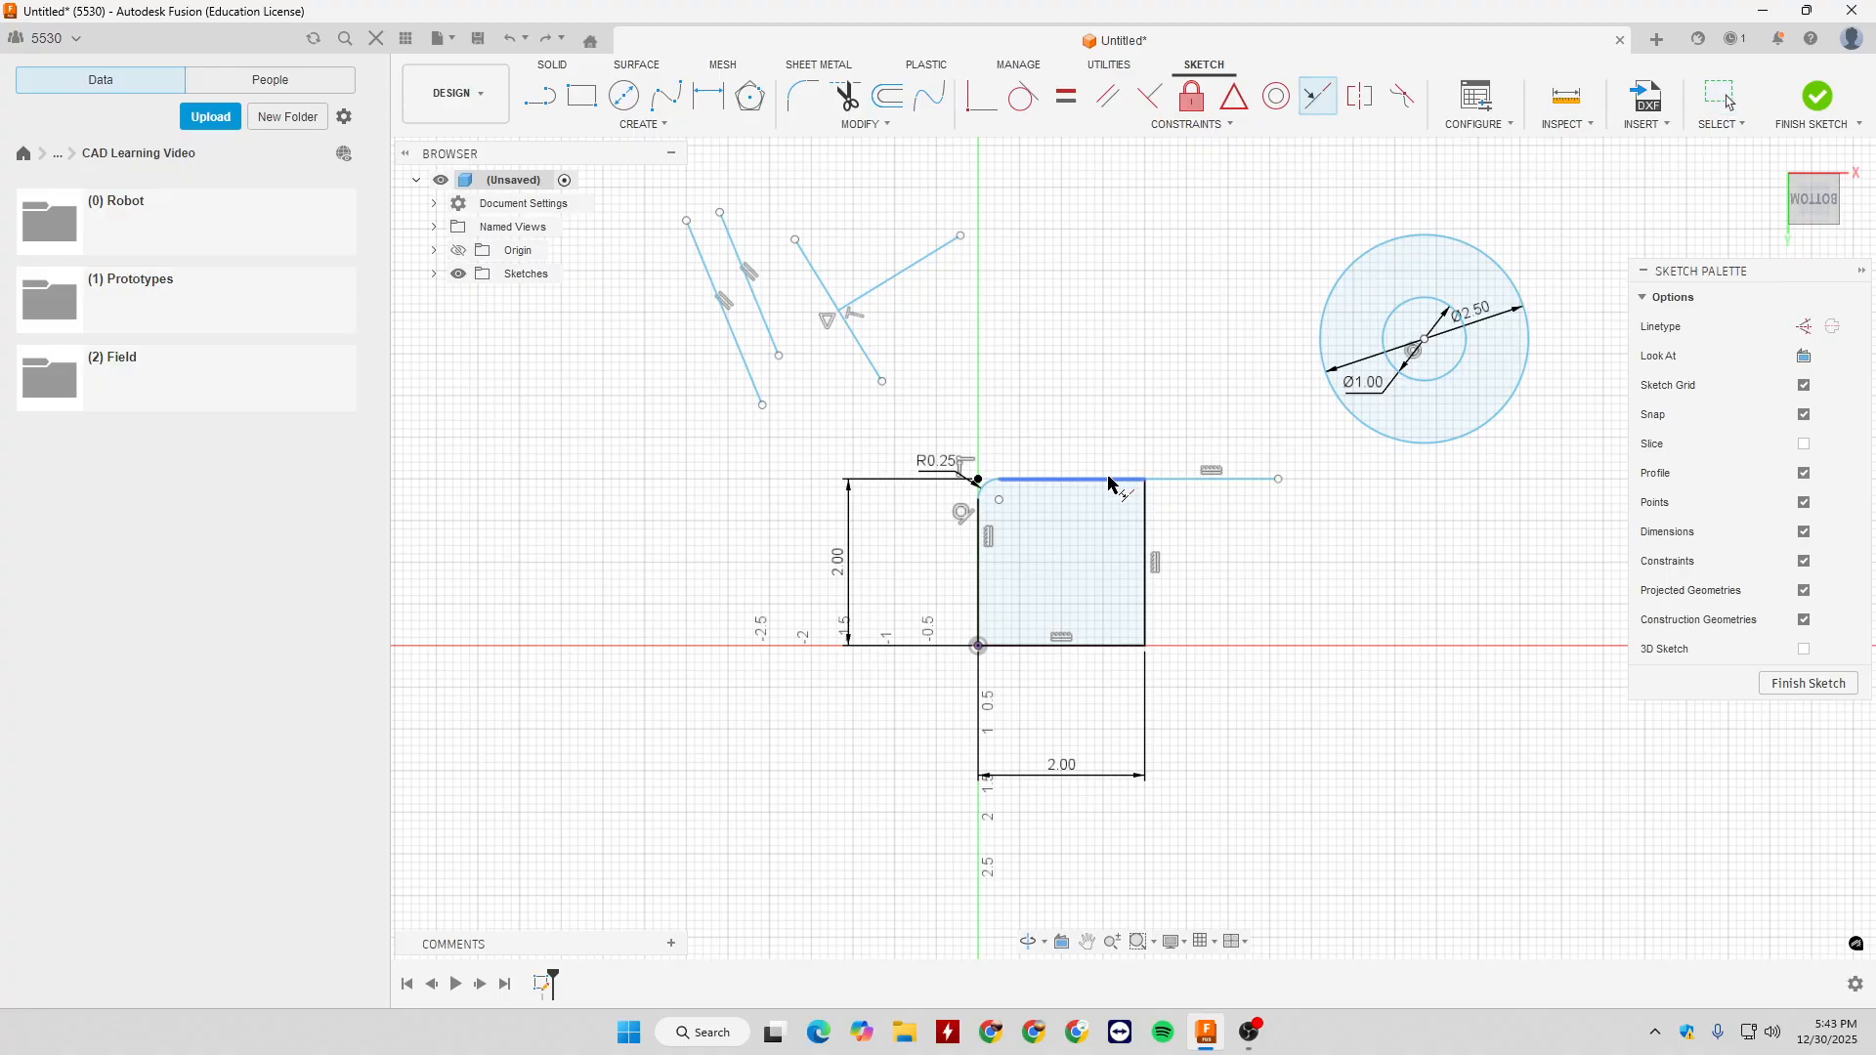
{"action": "left_click", "coordinate": [1212, 483]}
{"action": "key", "text": "Escape"}
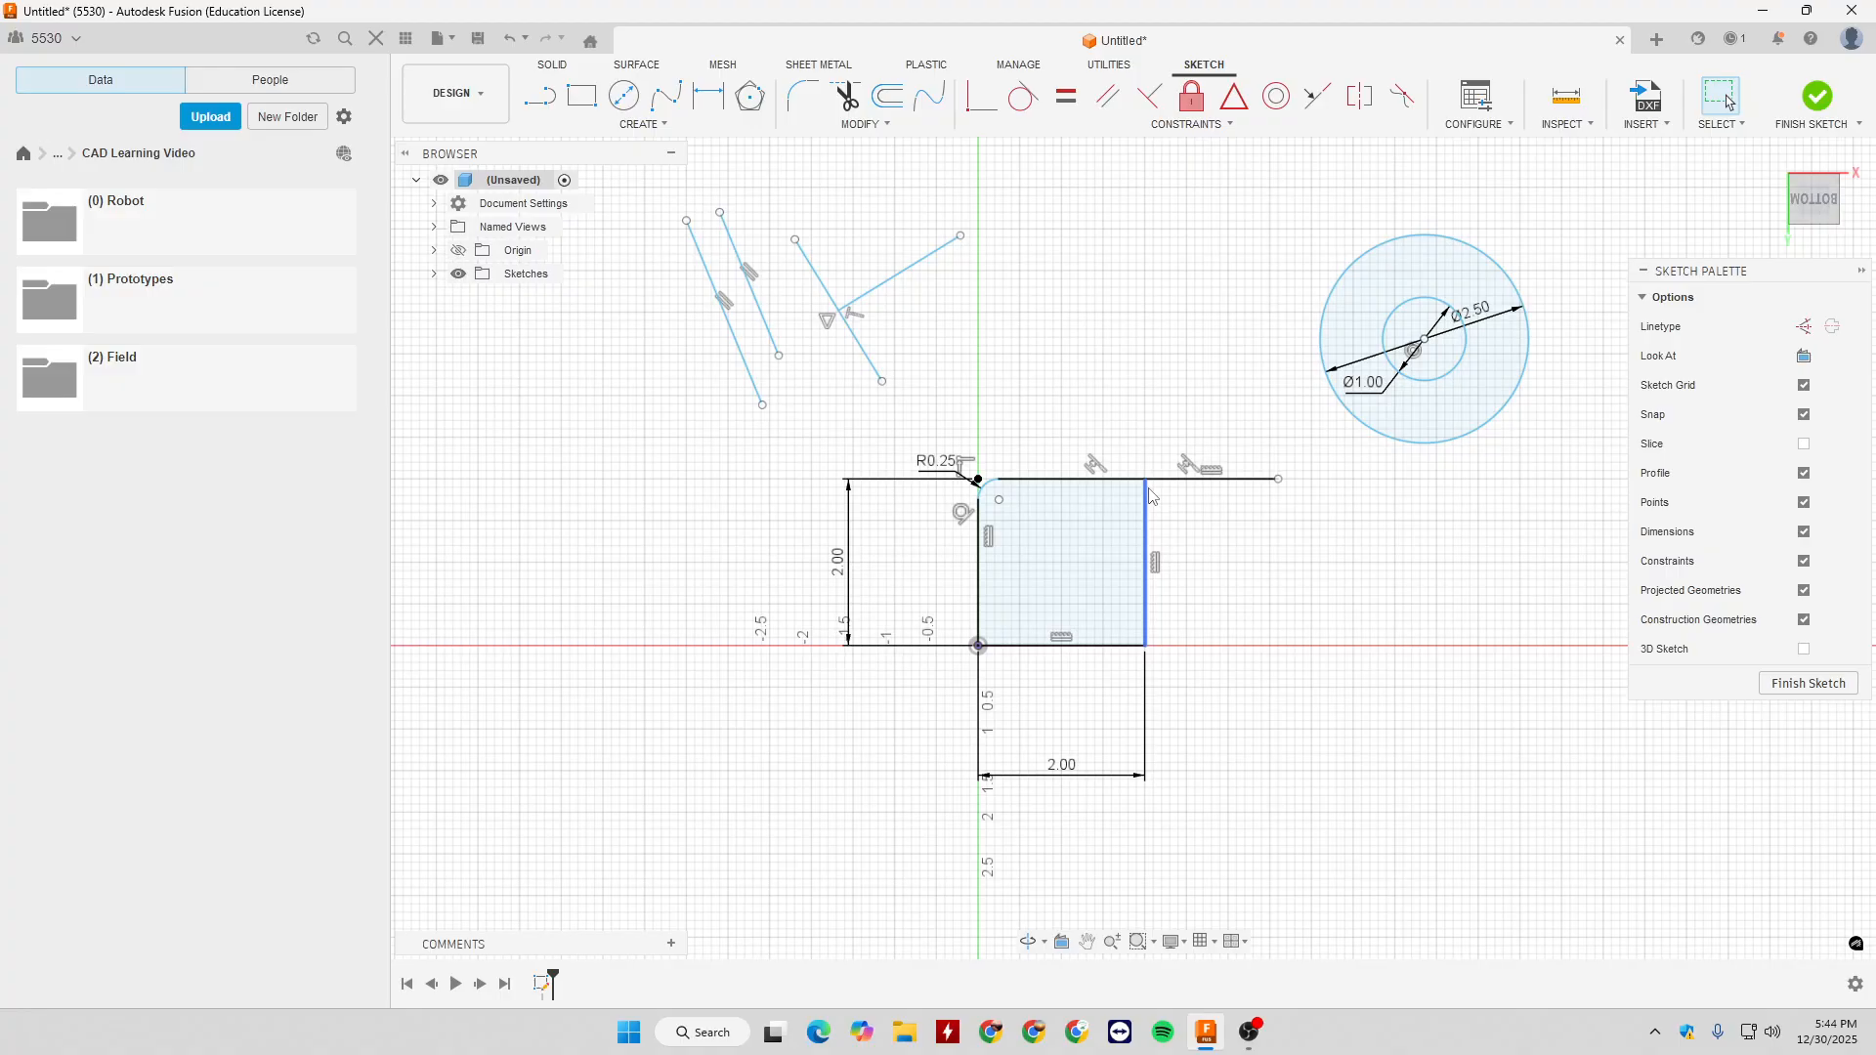
- Draw two separate, roughly horizontal lines side by side in the empty area to the right of the square
{"action": "key", "text": "l"}
{"action": "left_click", "coordinate": [1245, 603]}
{"action": "left_click", "coordinate": [1387, 603]}
{"action": "middle_click_drag", "start_coordinate": [1518, 674], "coordinate": [1408, 701]}
{"action": "key", "text": "Escape"}
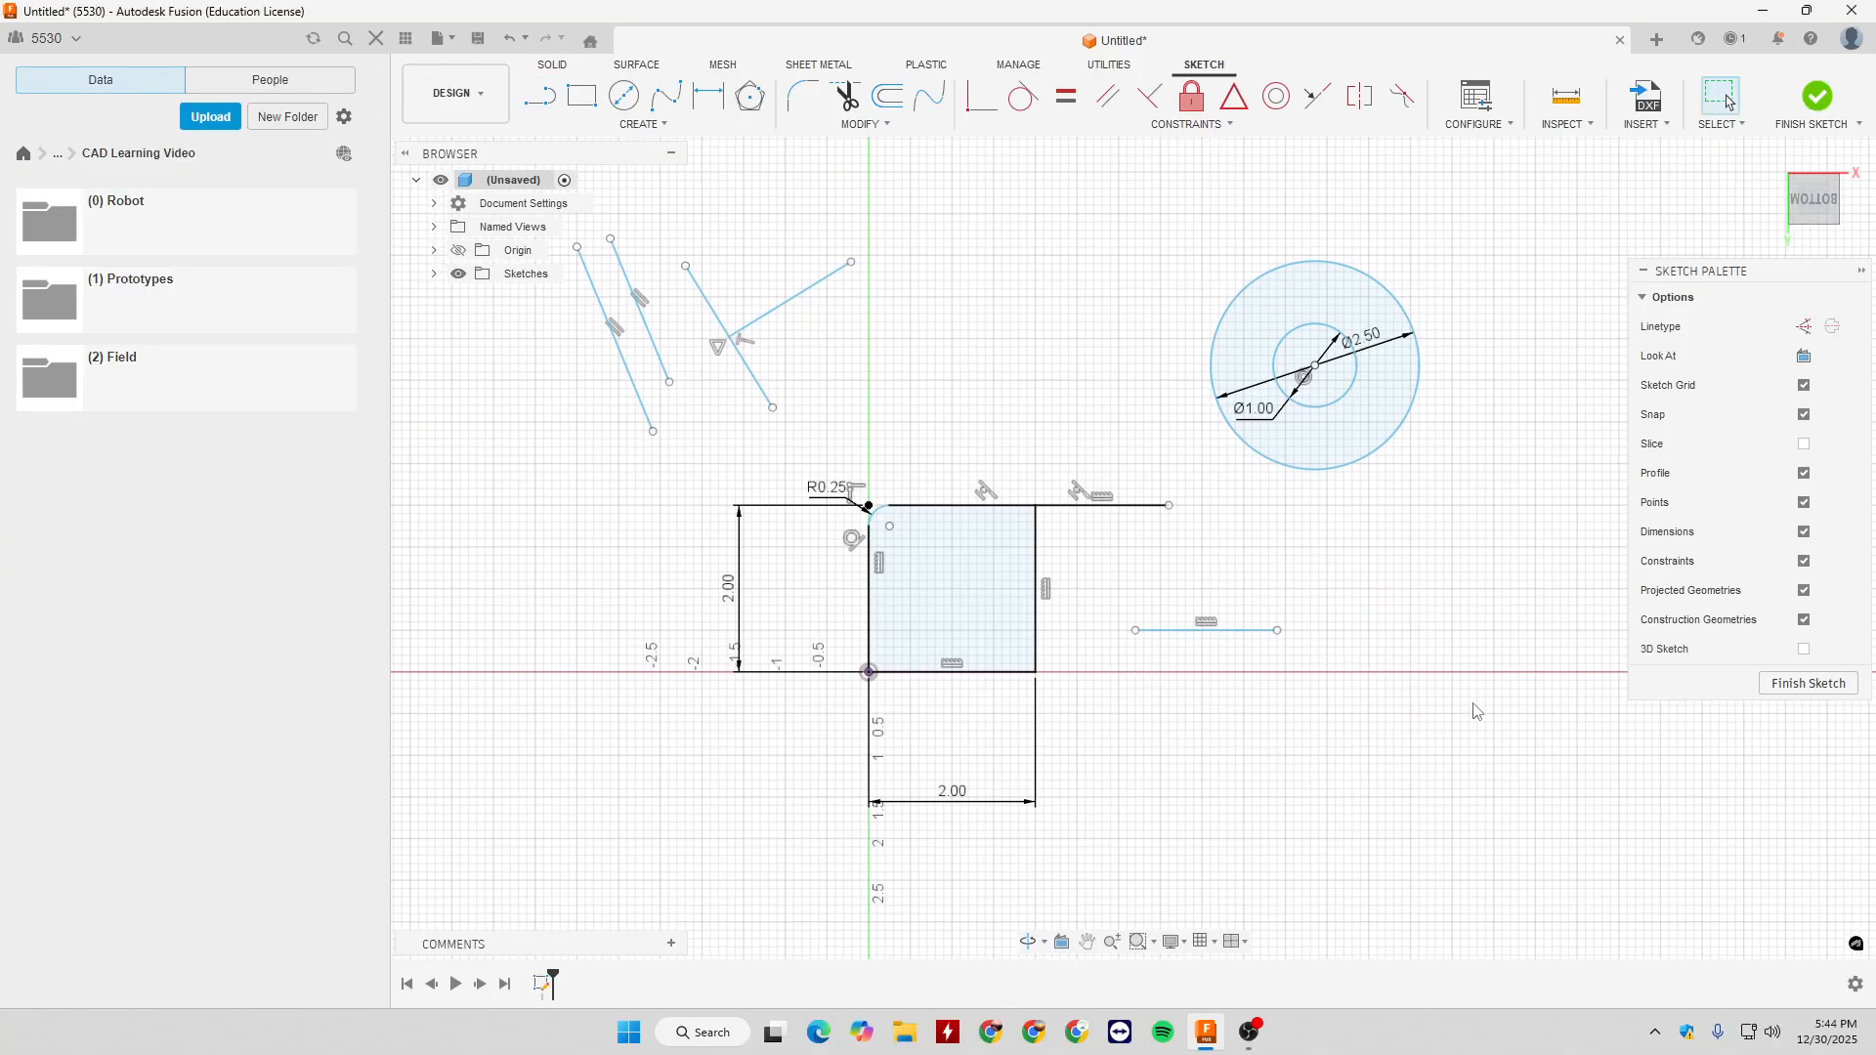
{"action": "key", "text": "l"}
{"action": "left_click", "coordinate": [1419, 605]}
{"action": "left_click", "coordinate": [1519, 613]}
{"action": "key", "text": "Escape"}
- Apply a Collinear constraint between the two separate lines beside the square and test it by moving the right line
{"action": "left_click", "coordinate": [1317, 96]}
{"action": "left_click", "coordinate": [1444, 608]}
{"action": "left_click", "coordinate": [1215, 630]}
{"action": "key", "text": "Escape"}
{"action": "mouse_move", "coordinate": [1417, 631]}
{"action": "left_mouse_down"}
{"action": "mouse_move", "coordinate": [1280, 634]}
{"action": "mouse_move", "coordinate": [1424, 659]}
{"action": "left_mouse_up"}
{"action": "left_click", "coordinate": [1385, 688]}
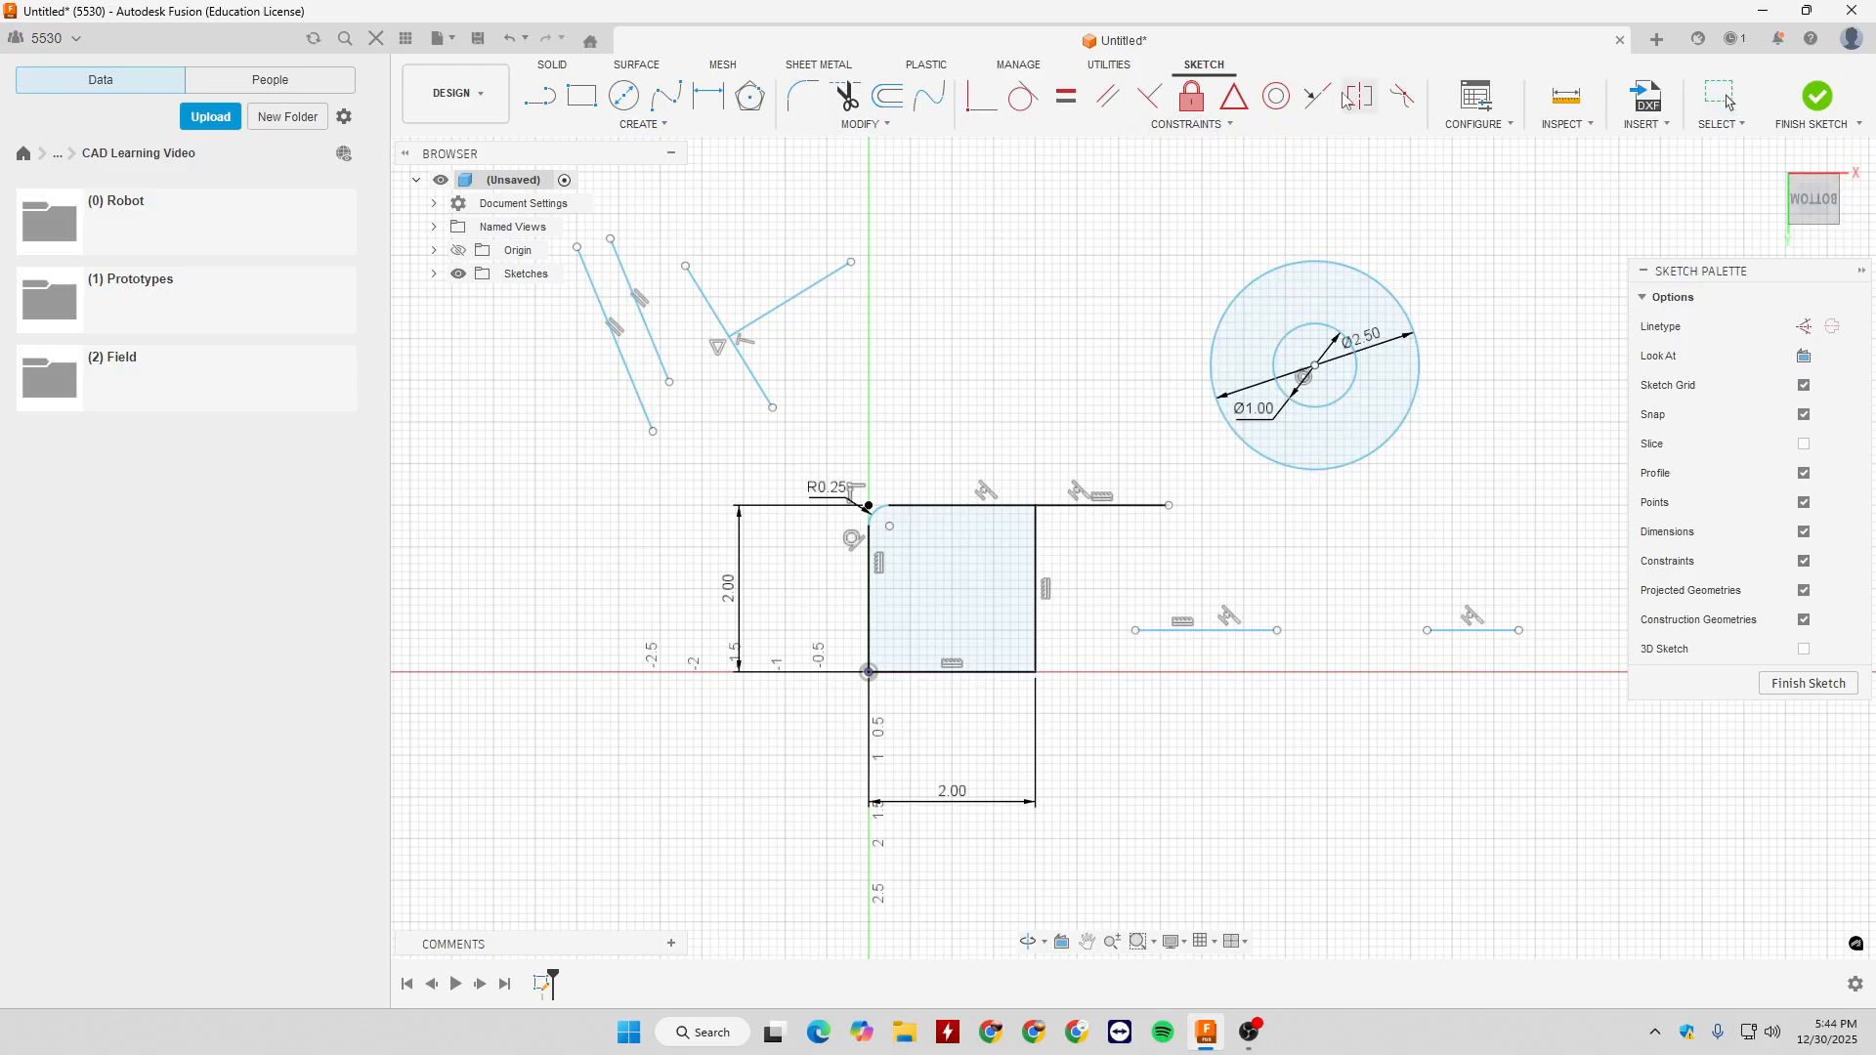
- Draw a vertical line 3.5 in long upward from the square's upper-right corner
{"action": "middle_click_drag", "start_coordinate": [1077, 470], "coordinate": [1172, 582]}
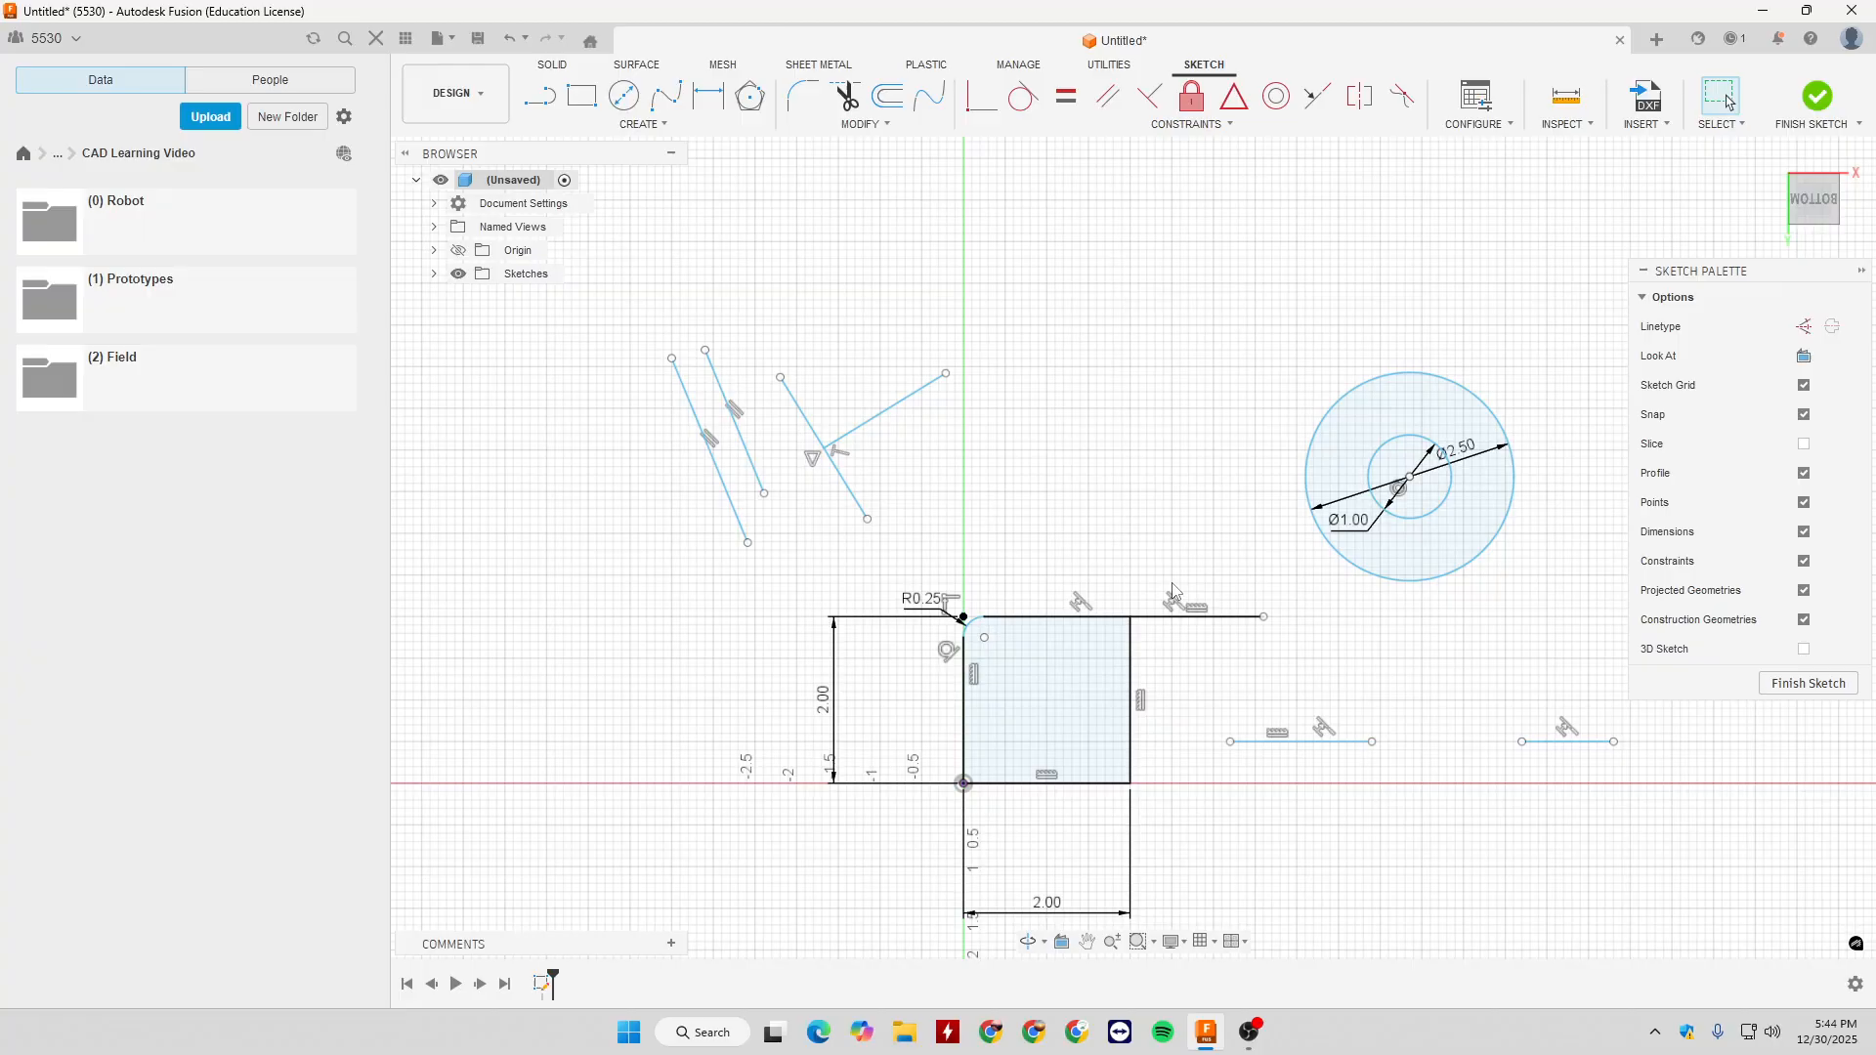
{"action": "key", "text": "l"}
{"action": "left_click", "coordinate": [1130, 616]}
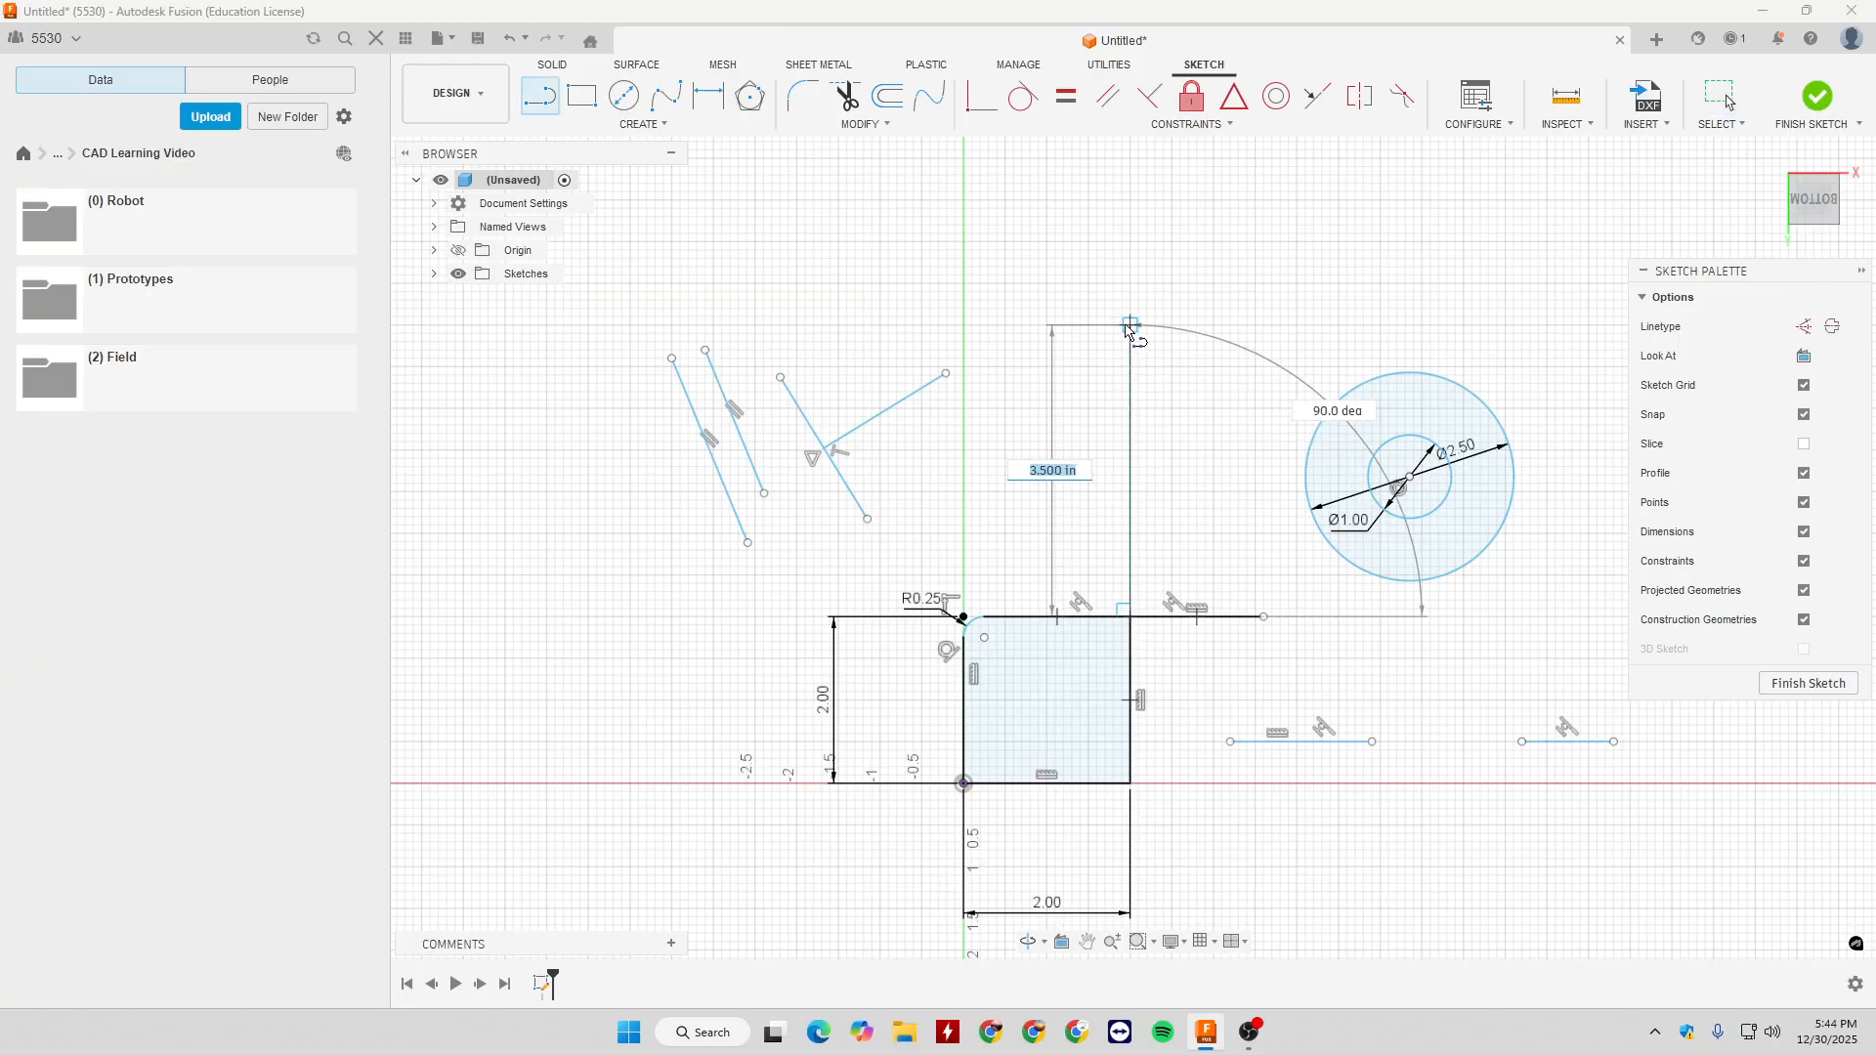
{"action": "left_click", "coordinate": [1131, 324]}
{"action": "key", "text": "Escape"}
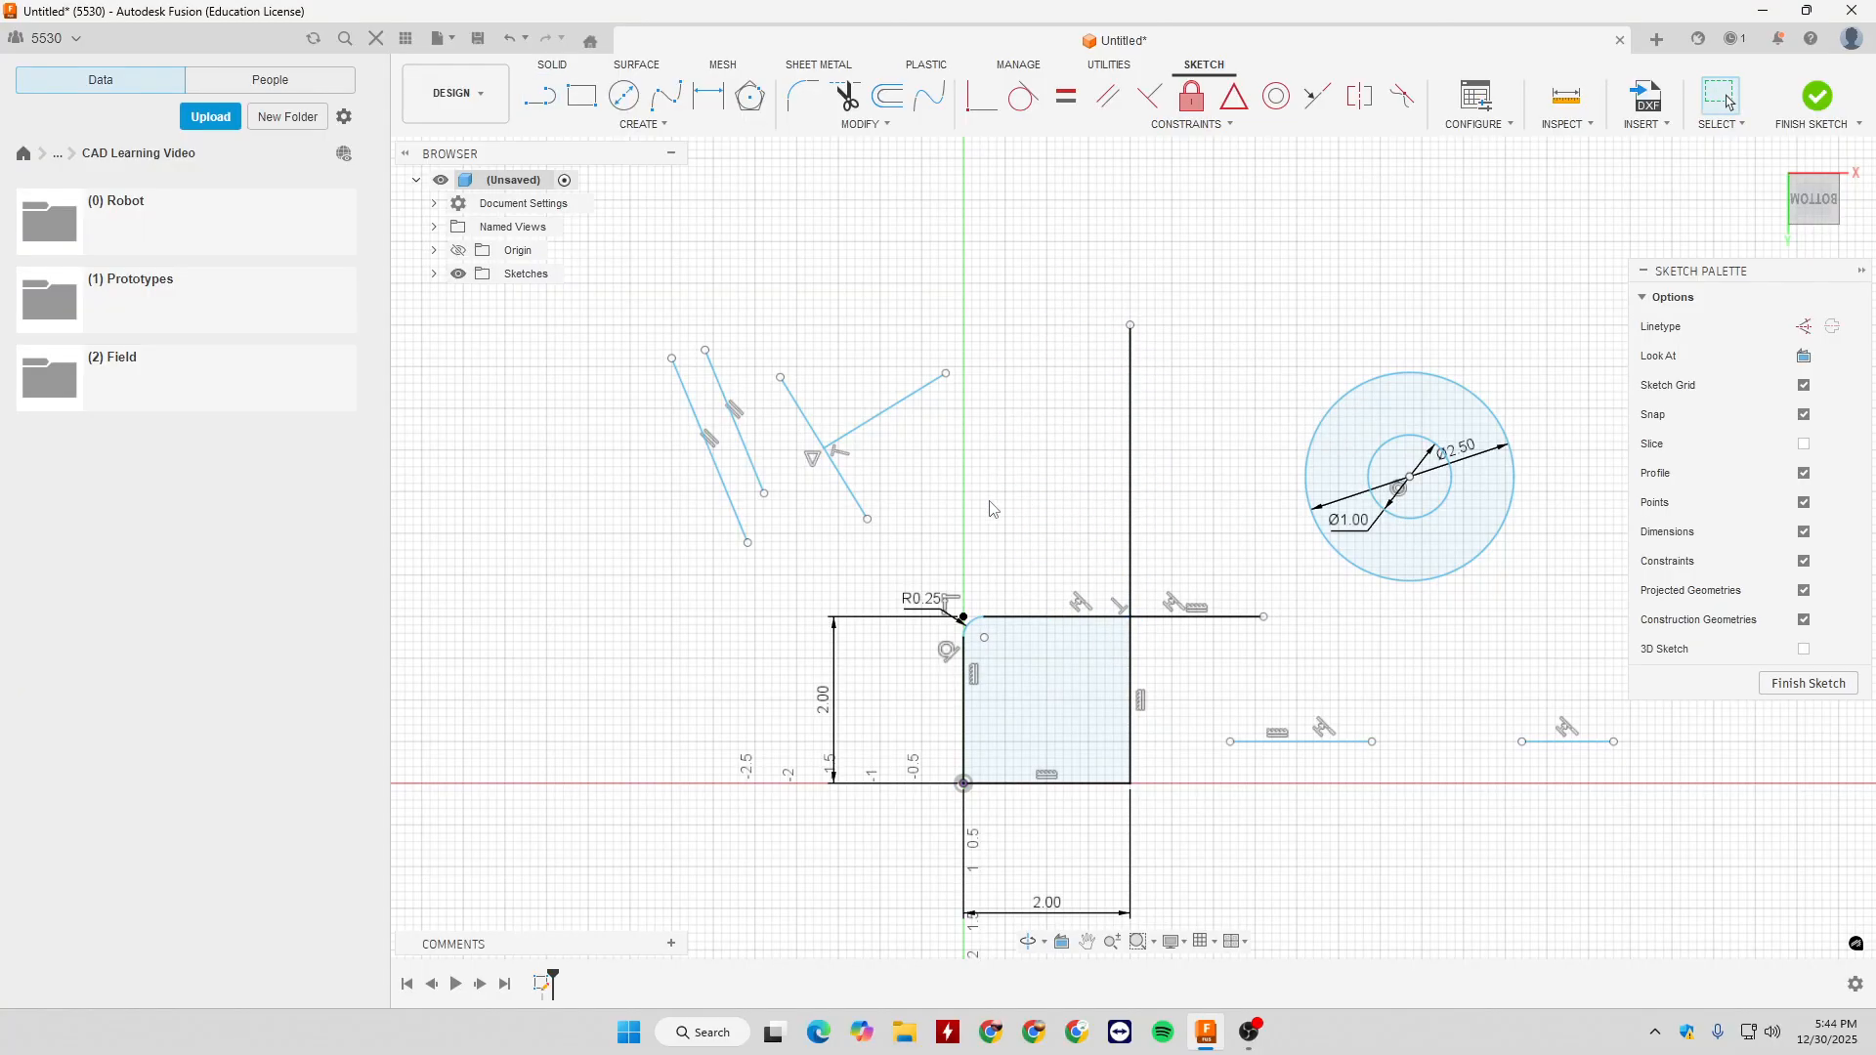
- Draw a circle above the square, on the side of the vertical line opposite the concentric circles
{"action": "key", "text": "c"}
{"action": "left_click", "coordinate": [1005, 441]}
{"action": "left_click", "coordinate": [1060, 524]}
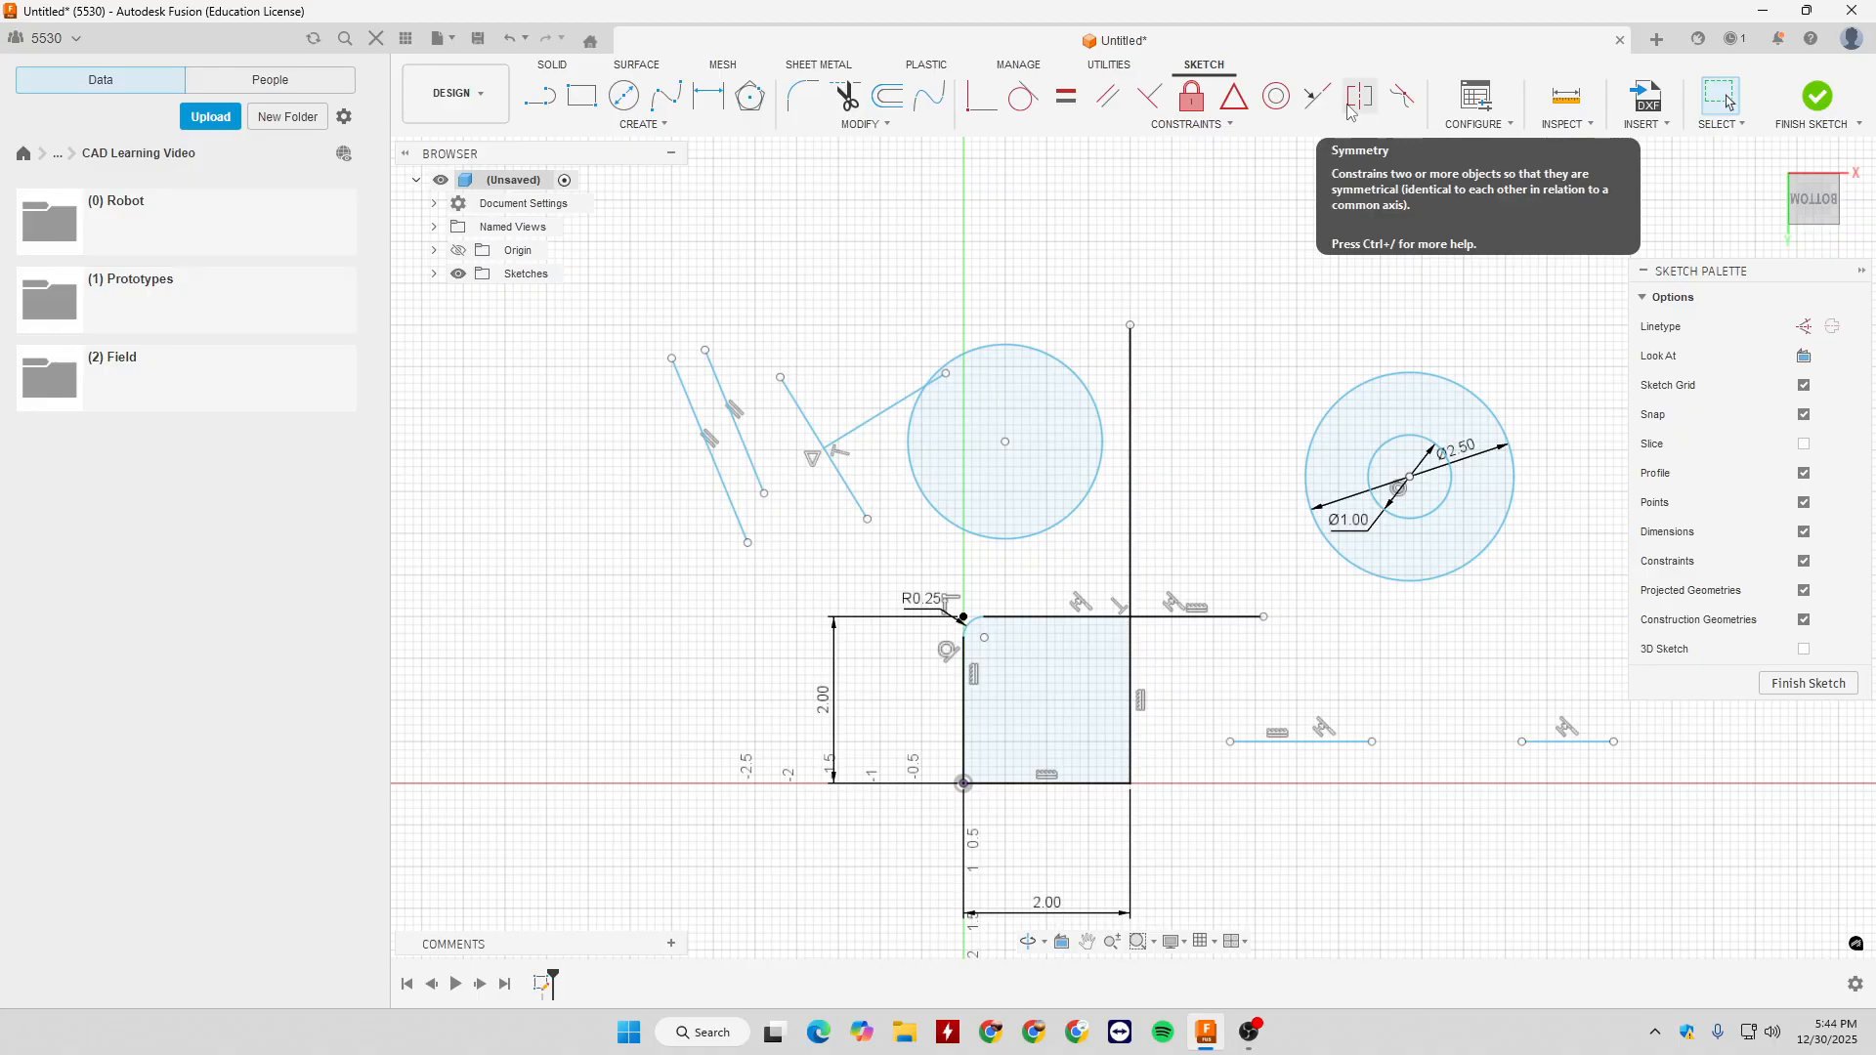
- Apply a Symmetry constraint between the 2.5 in circle and the new circle about the vertical line, and shift the circles upward
{"action": "left_click", "coordinate": [1350, 113]}
{"action": "left_click", "coordinate": [1342, 405]}
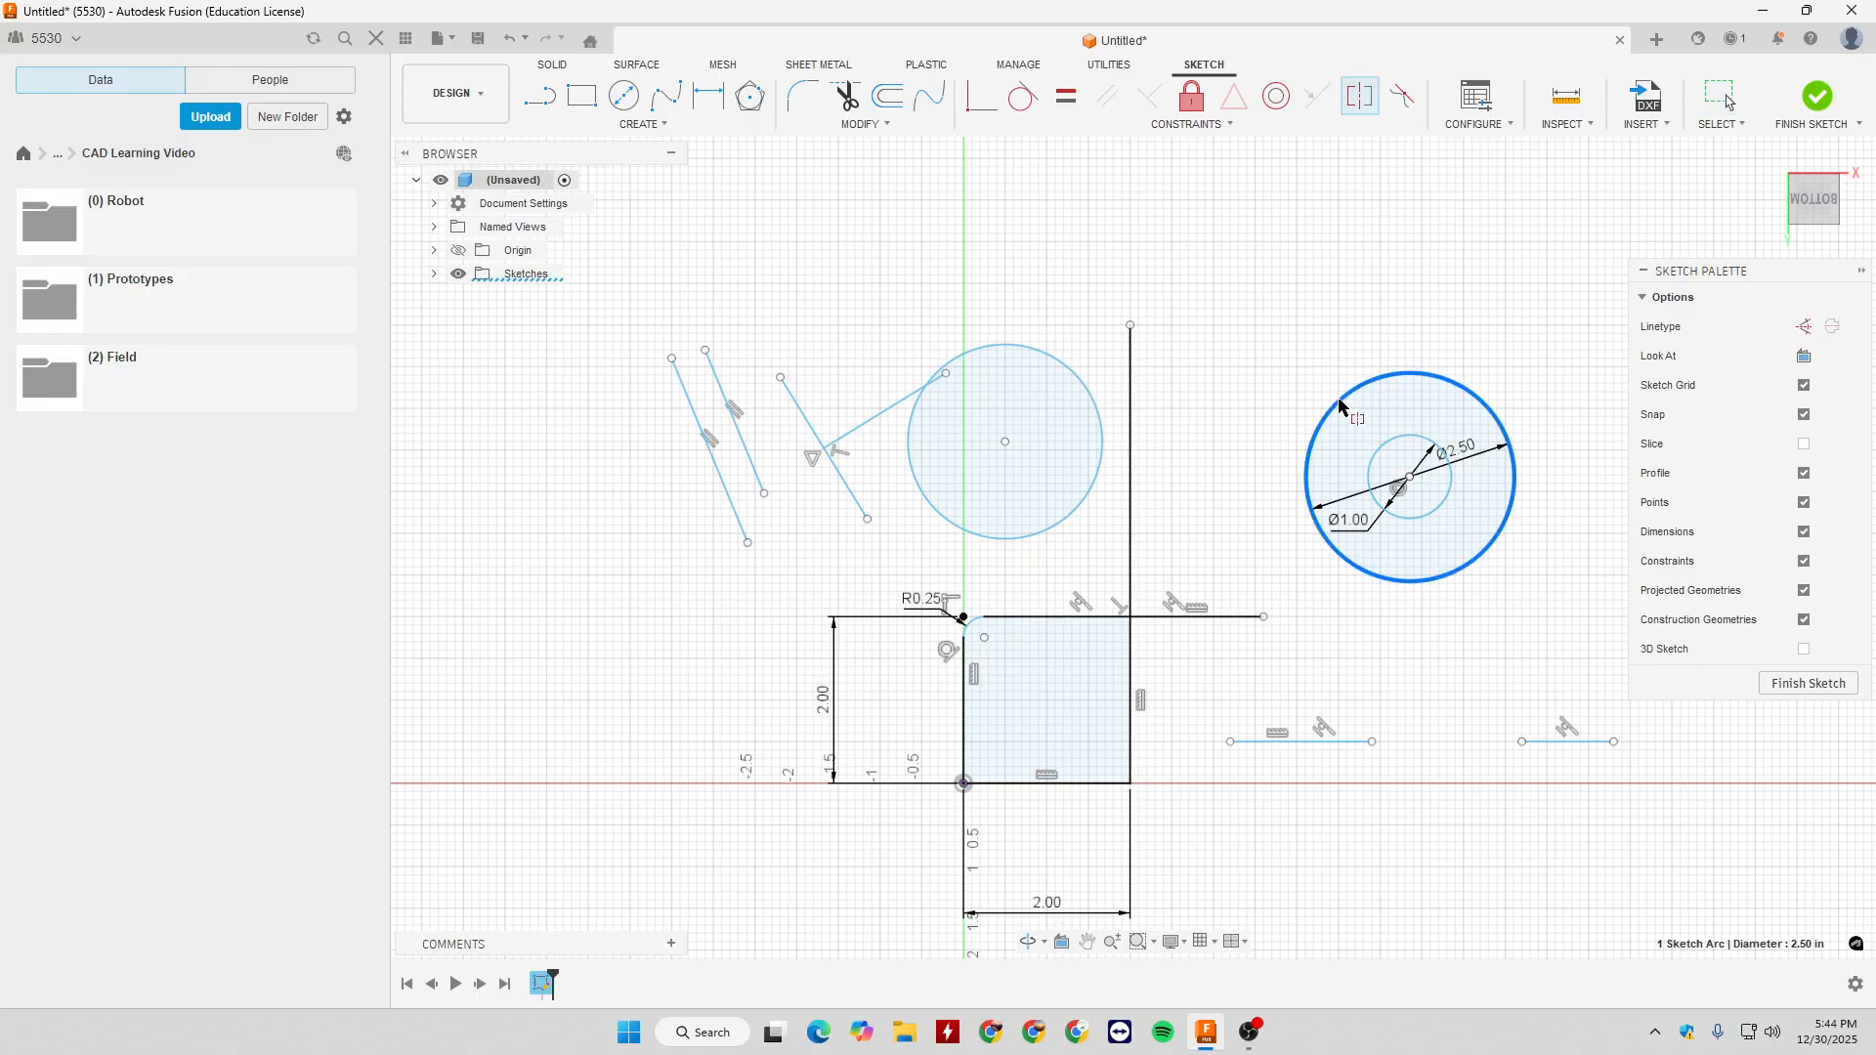
{"action": "left_click", "coordinate": [1095, 479]}
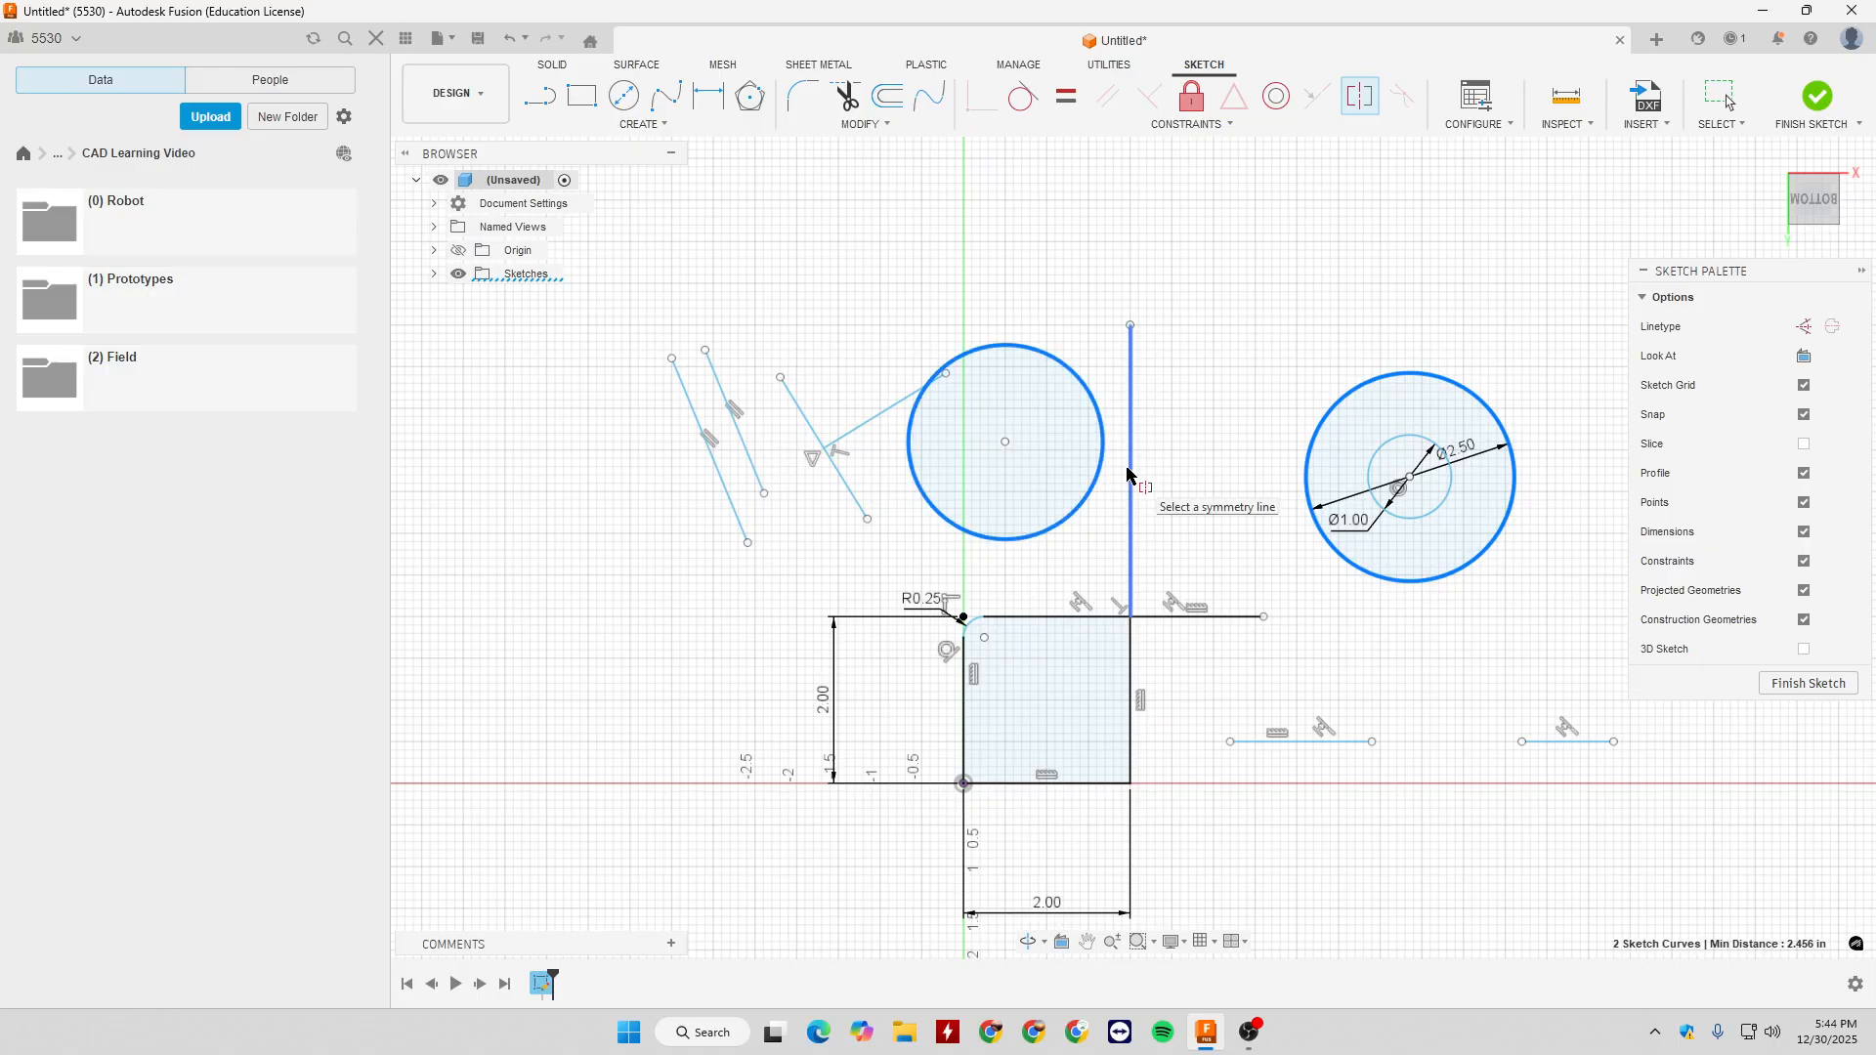
{"action": "left_click", "coordinate": [1130, 476]}
{"action": "key", "text": "Escape"}
{"action": "left_click", "coordinate": [946, 447]}
{"action": "mouse_move", "coordinate": [946, 447]}
{"action": "left_mouse_down"}
{"action": "mouse_move", "coordinate": [1033, 344]}
{"action": "mouse_move", "coordinate": [987, 215]}
{"action": "mouse_move", "coordinate": [876, 364]}
{"action": "mouse_move", "coordinate": [1031, 420]}
{"action": "left_mouse_up"}
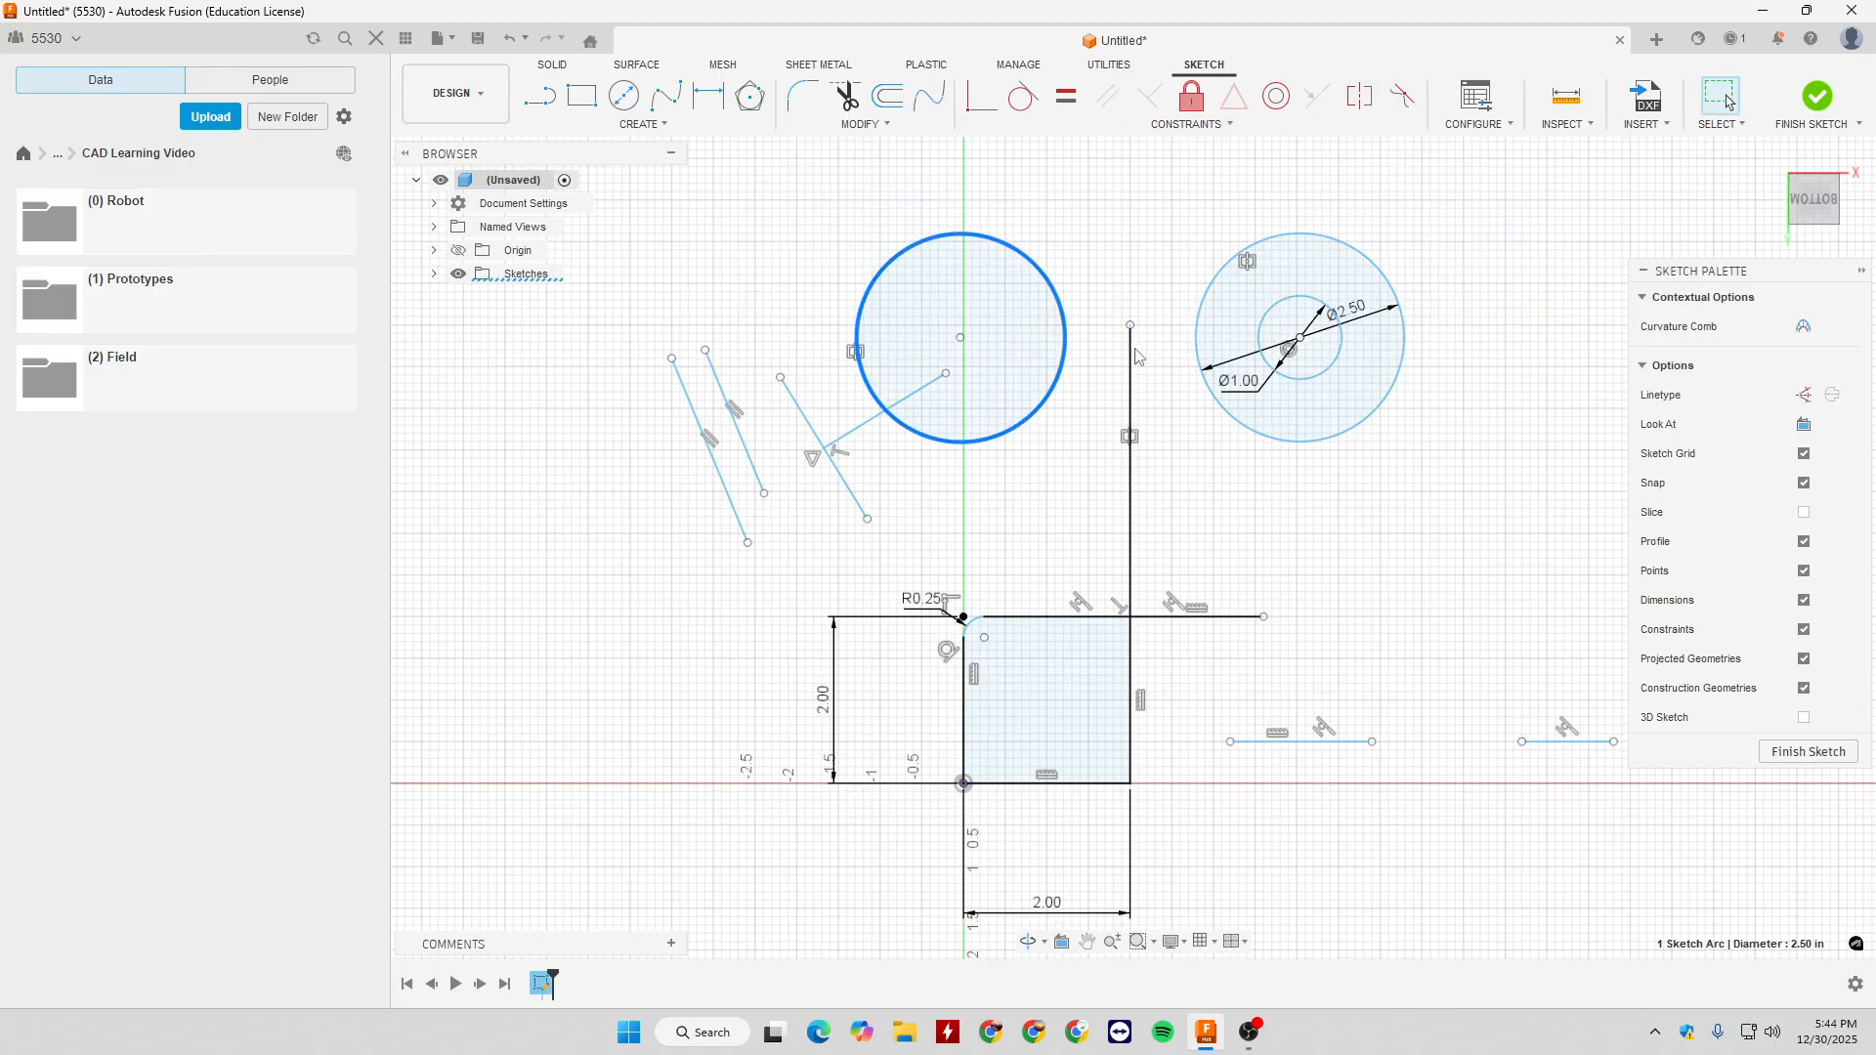
{"action": "left_click", "coordinate": [1132, 381]}
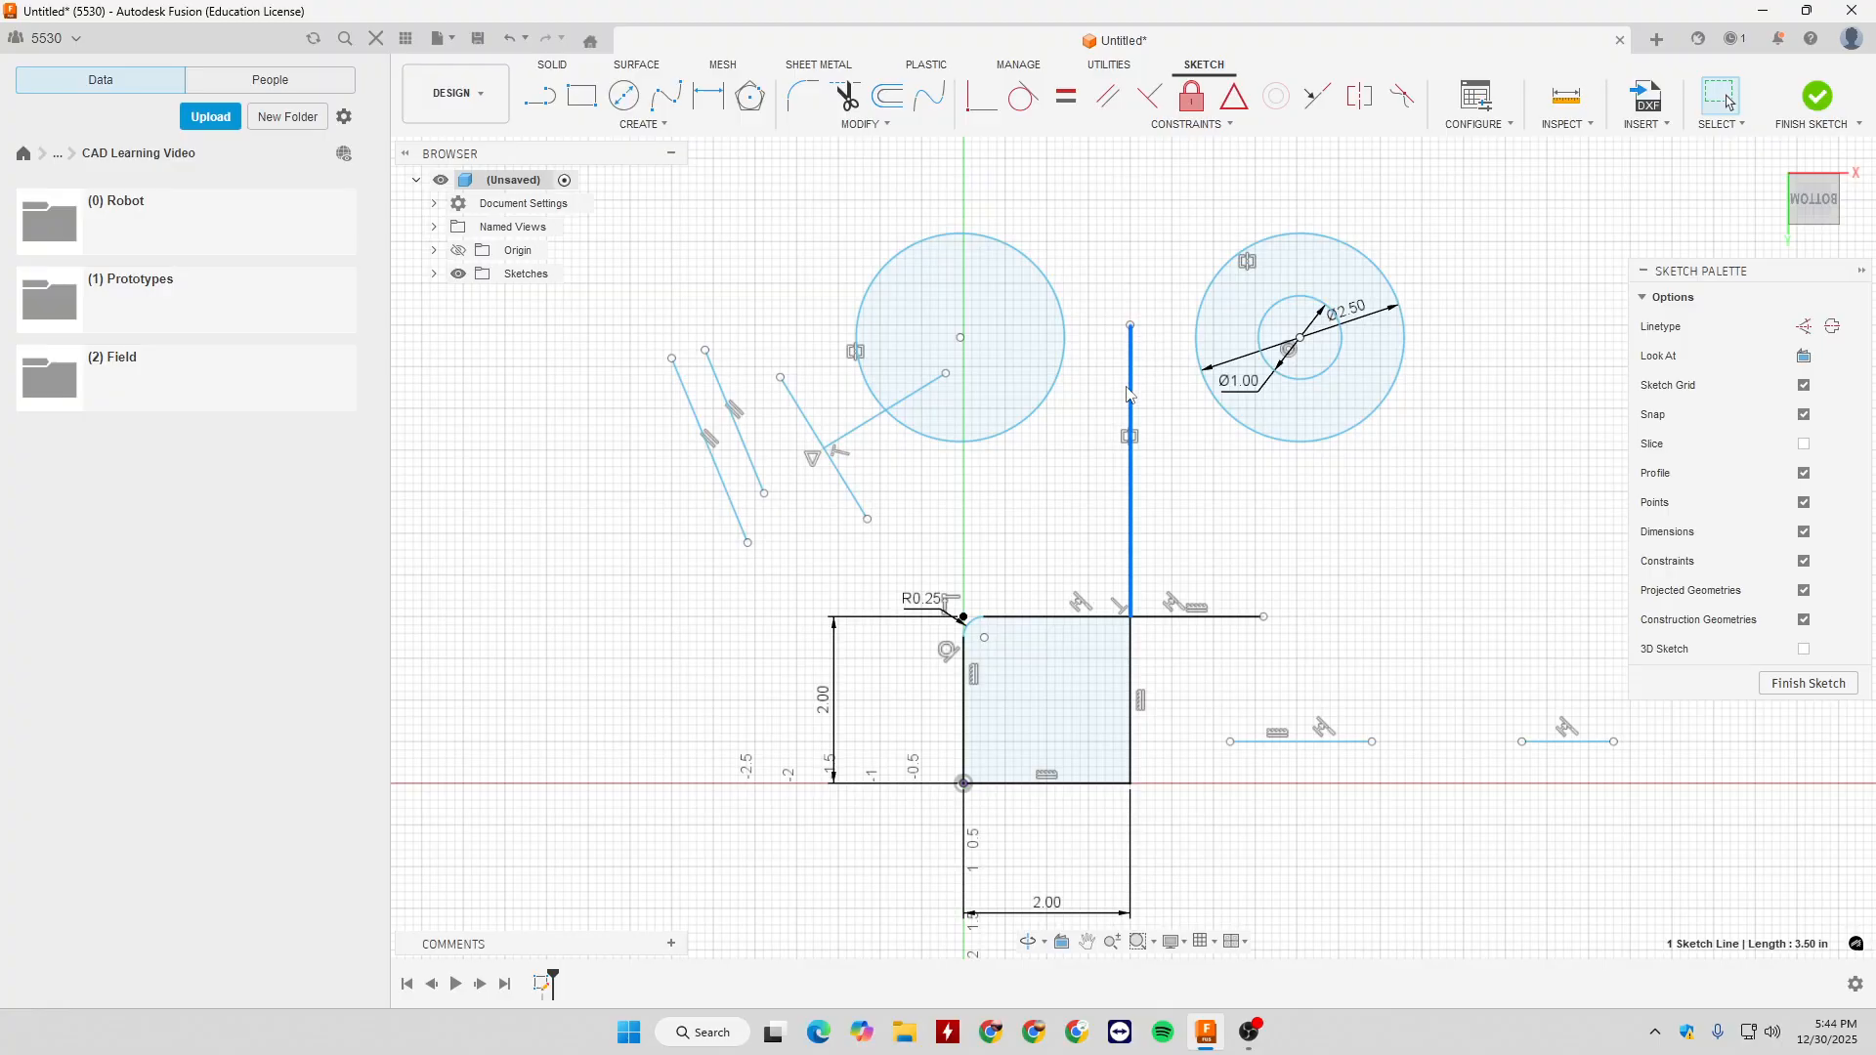
{"action": "left_click", "coordinate": [1153, 364]}
{"action": "left_click", "coordinate": [1188, 124]}
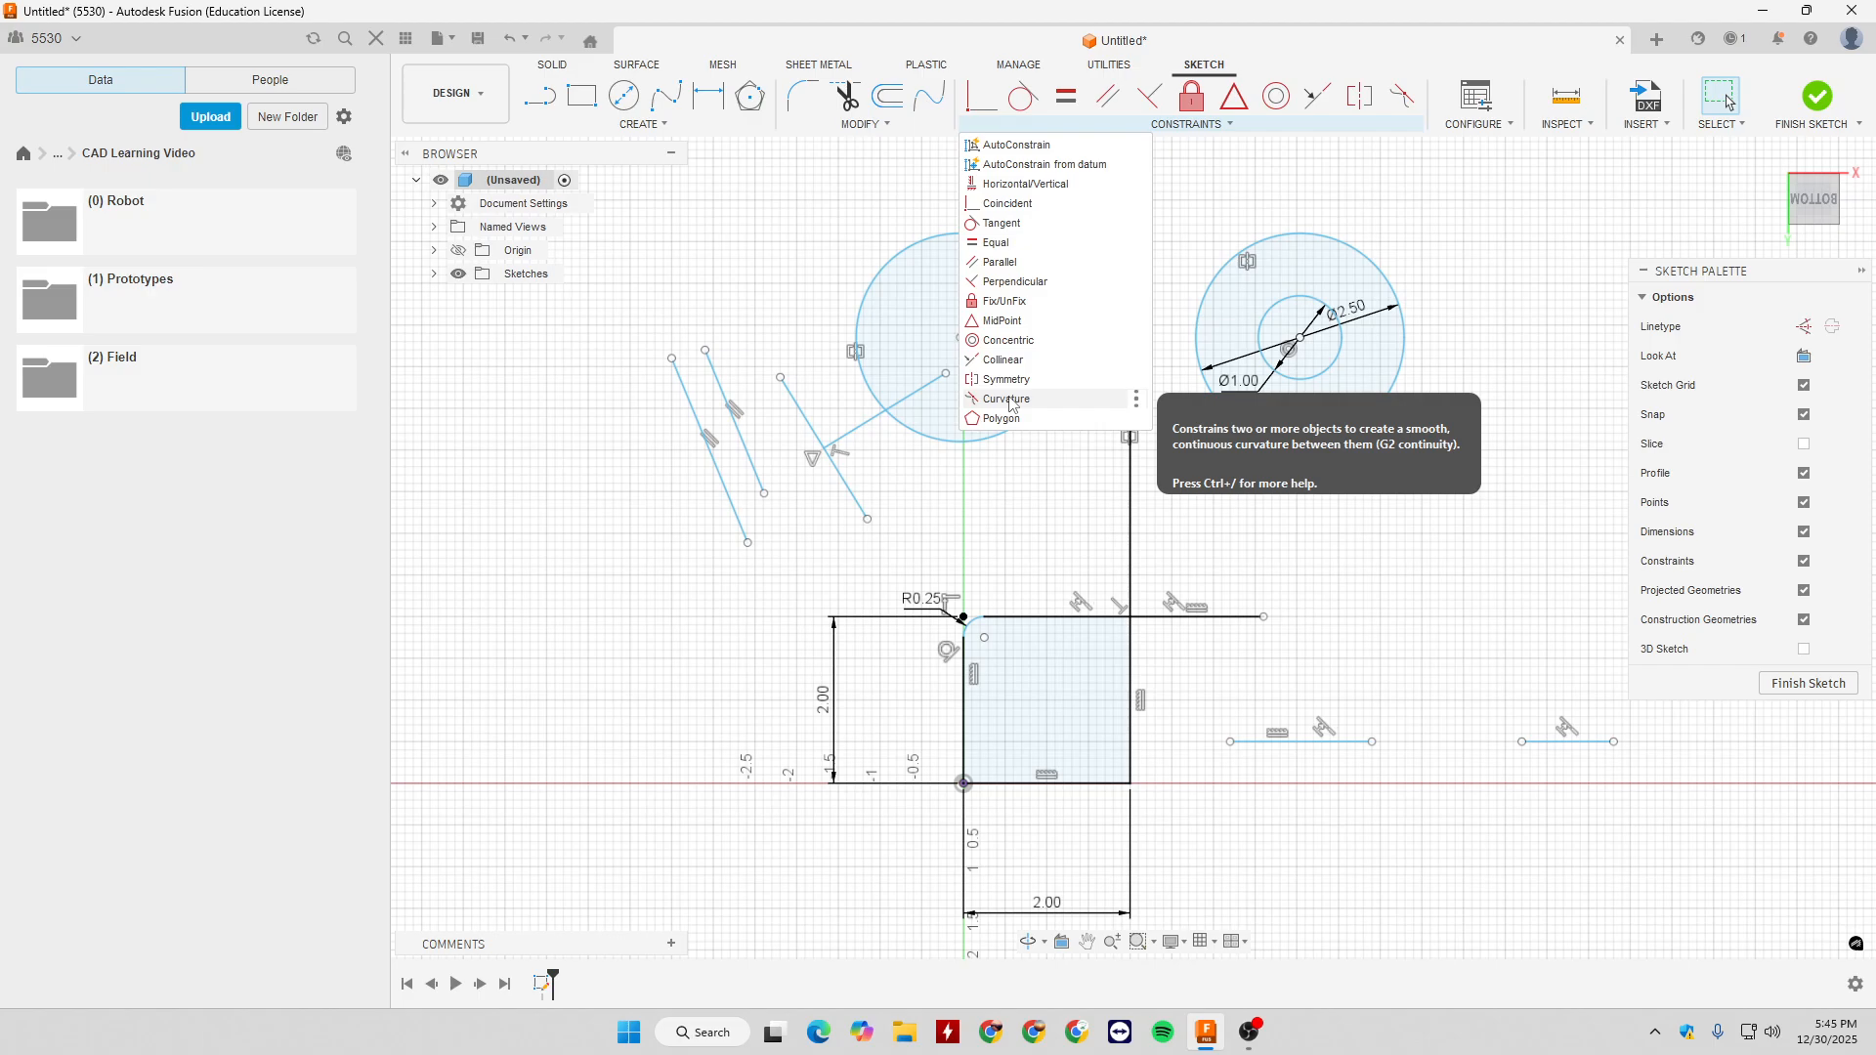
{"action": "mouse_move", "coordinate": [936, 105]}
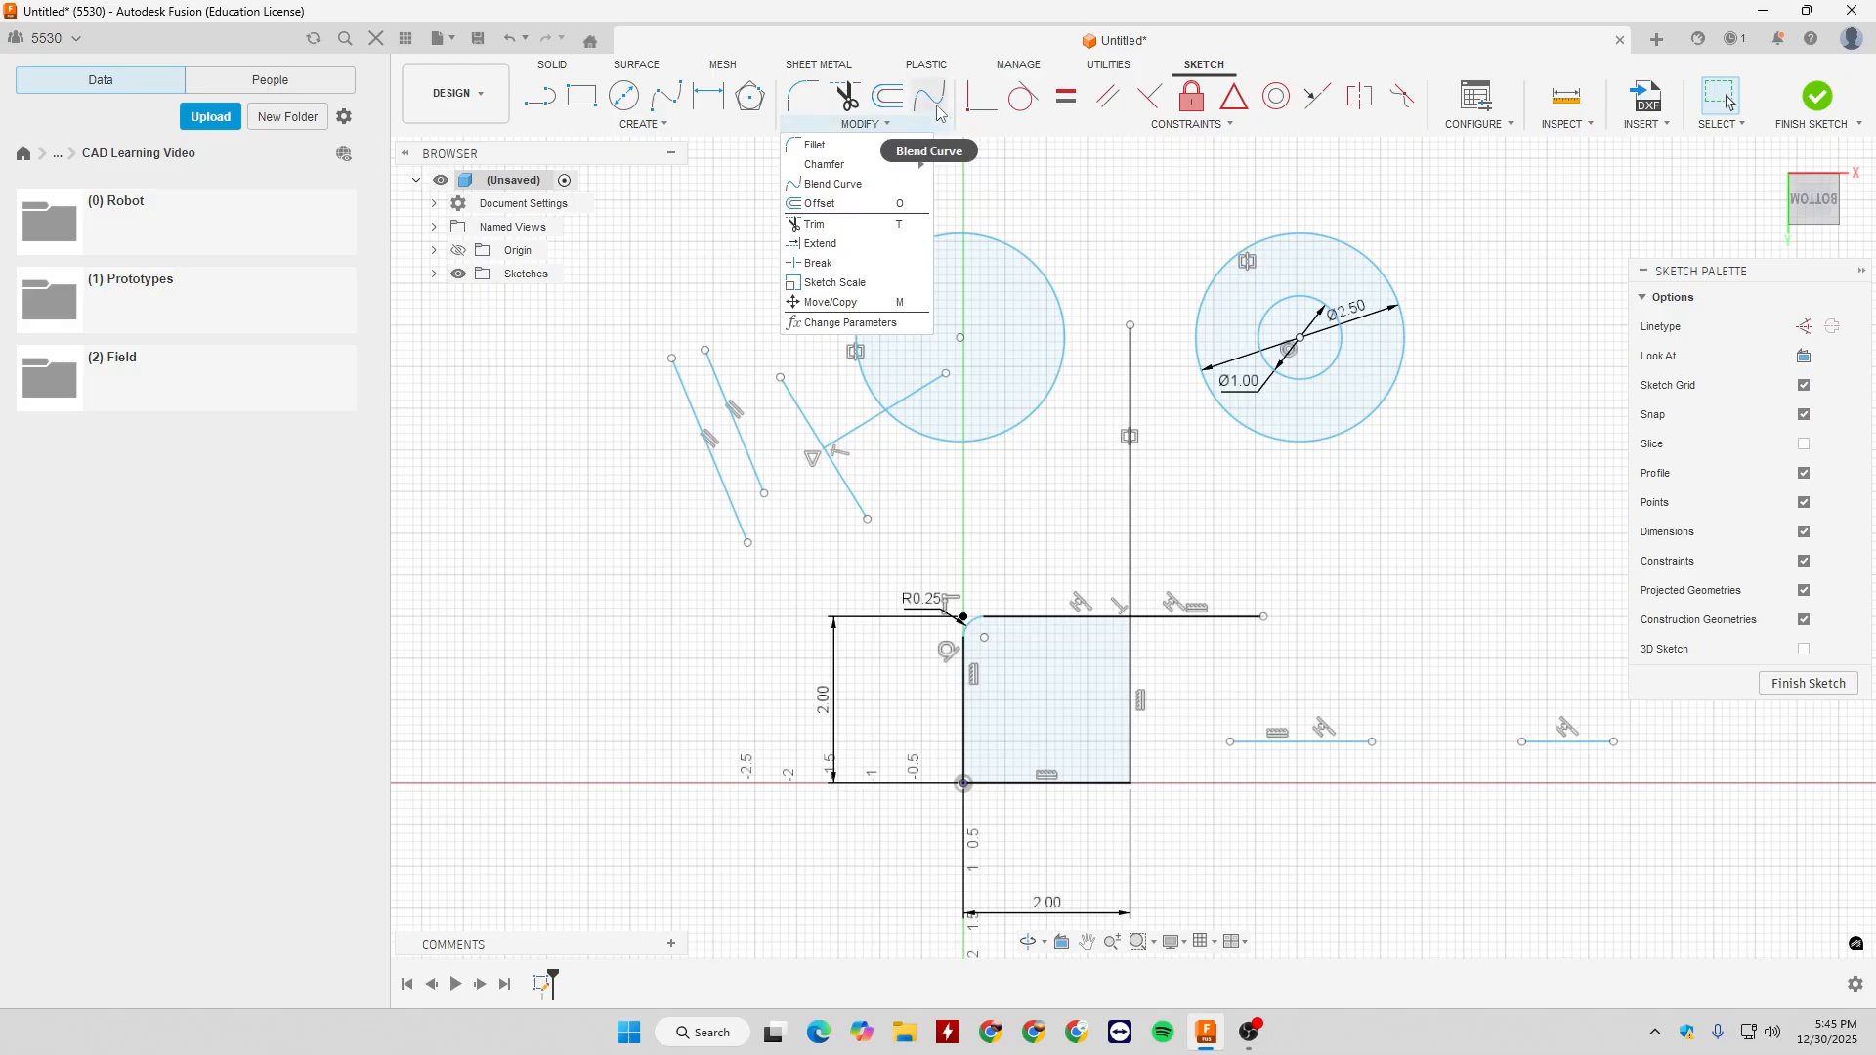
{"action": "left_click", "coordinate": [643, 124]}
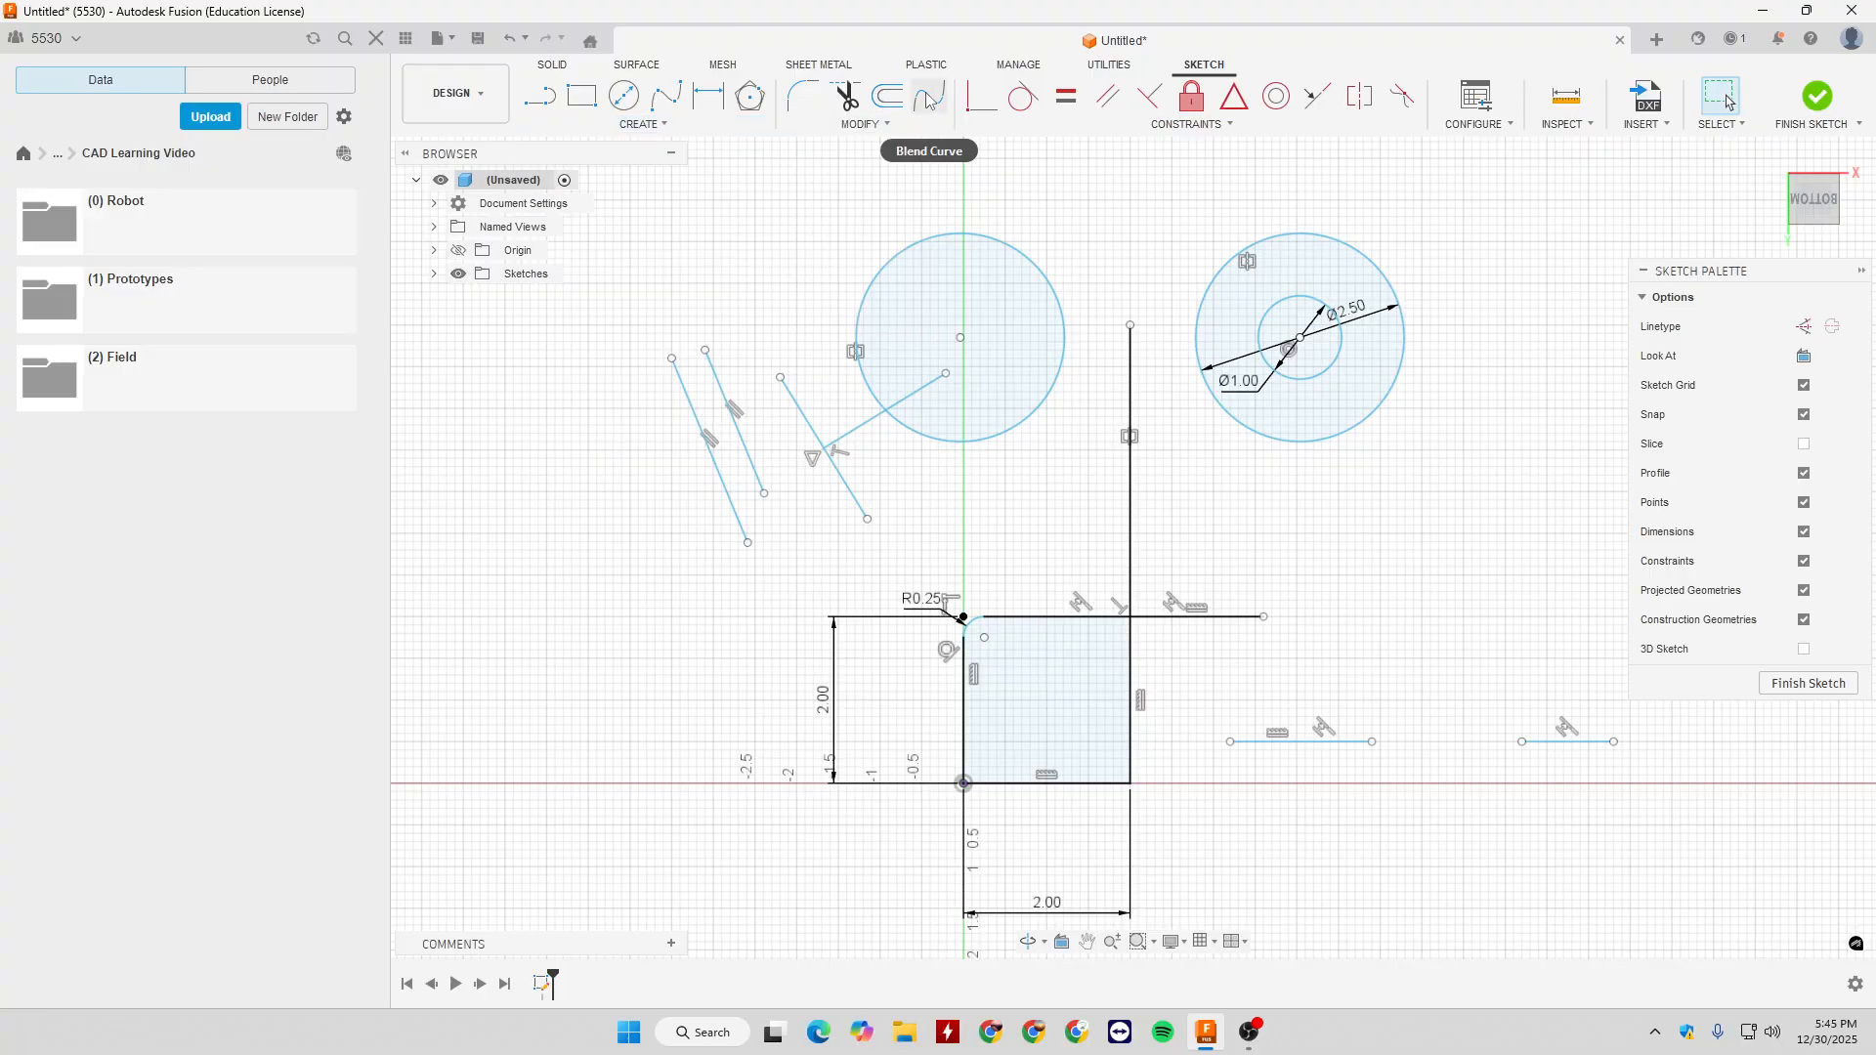
{"action": "left_click", "coordinate": [1210, 127]}
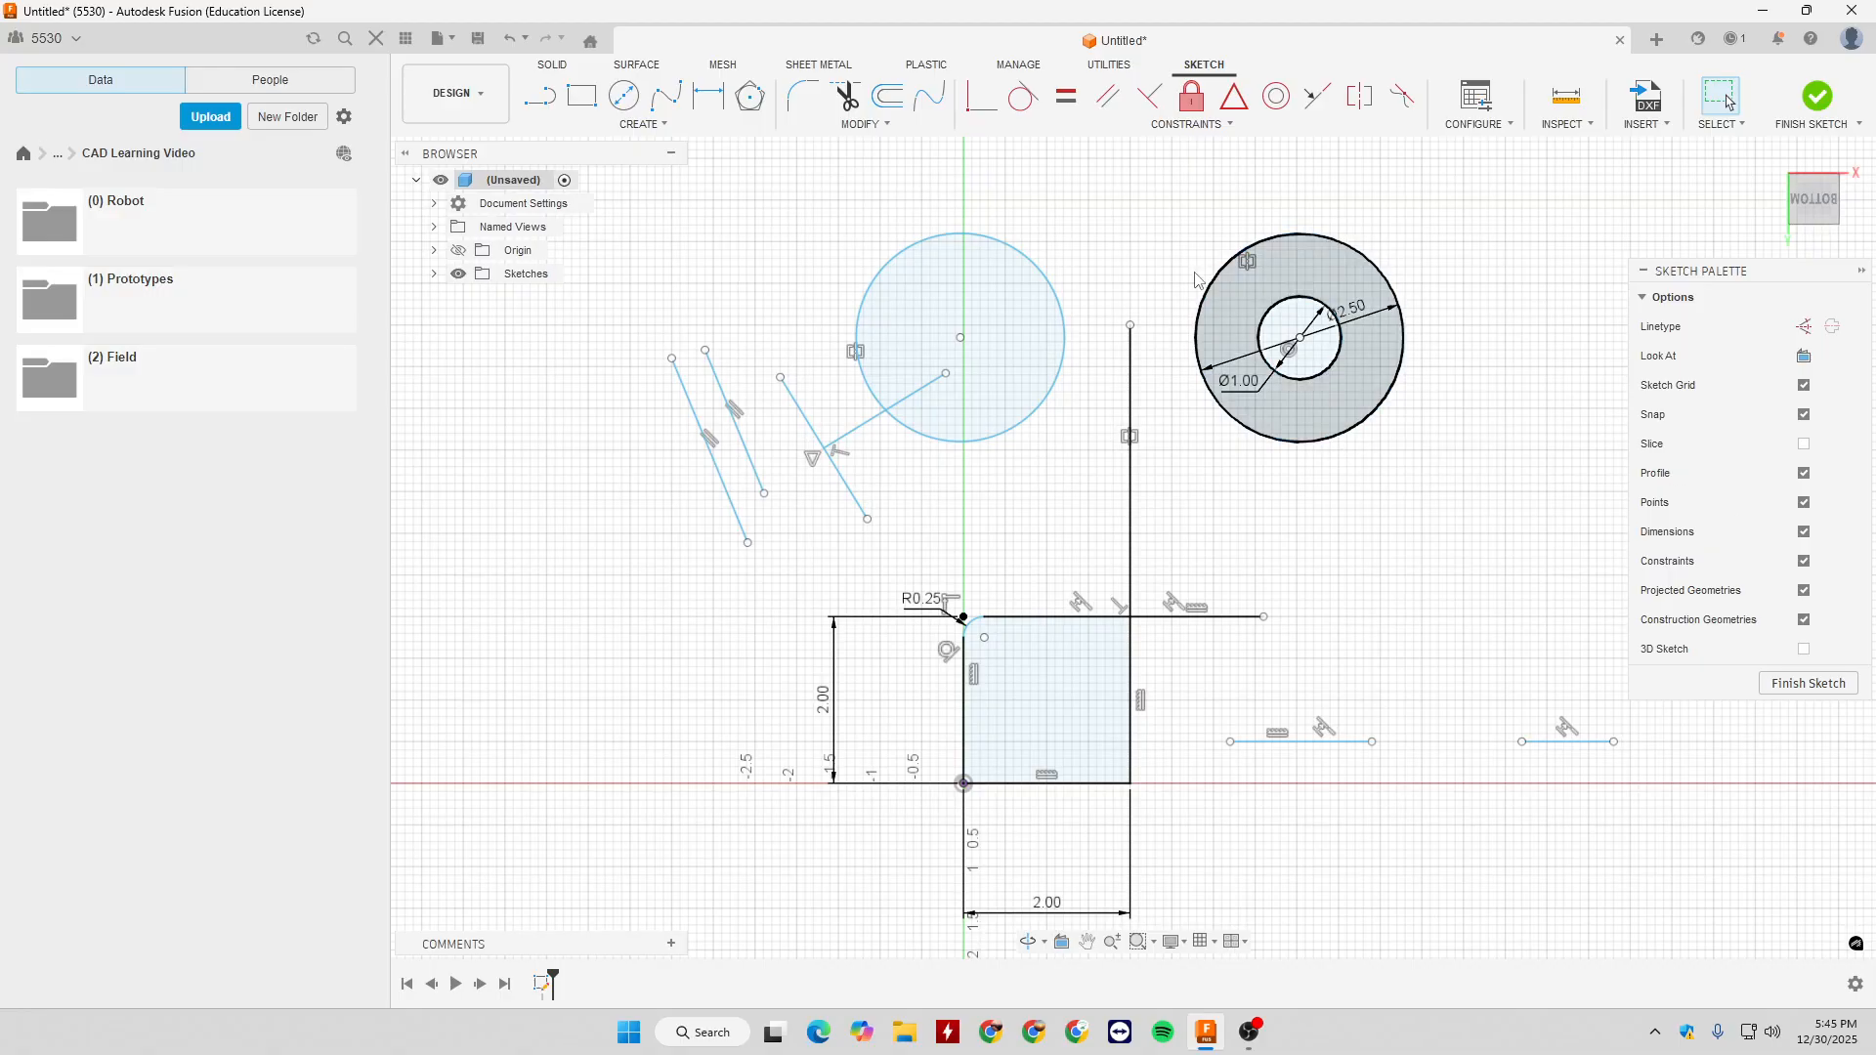
- Delete all the sketch geometry together with its dimensions and constraints
{"action": "mouse_move", "coordinate": [607, 193]}
{"action": "left_mouse_down"}
{"action": "mouse_move", "coordinate": [1574, 820]}
{"action": "mouse_move", "coordinate": [1627, 861]}
{"action": "mouse_move", "coordinate": [1655, 974]}
{"action": "left_mouse_up"}
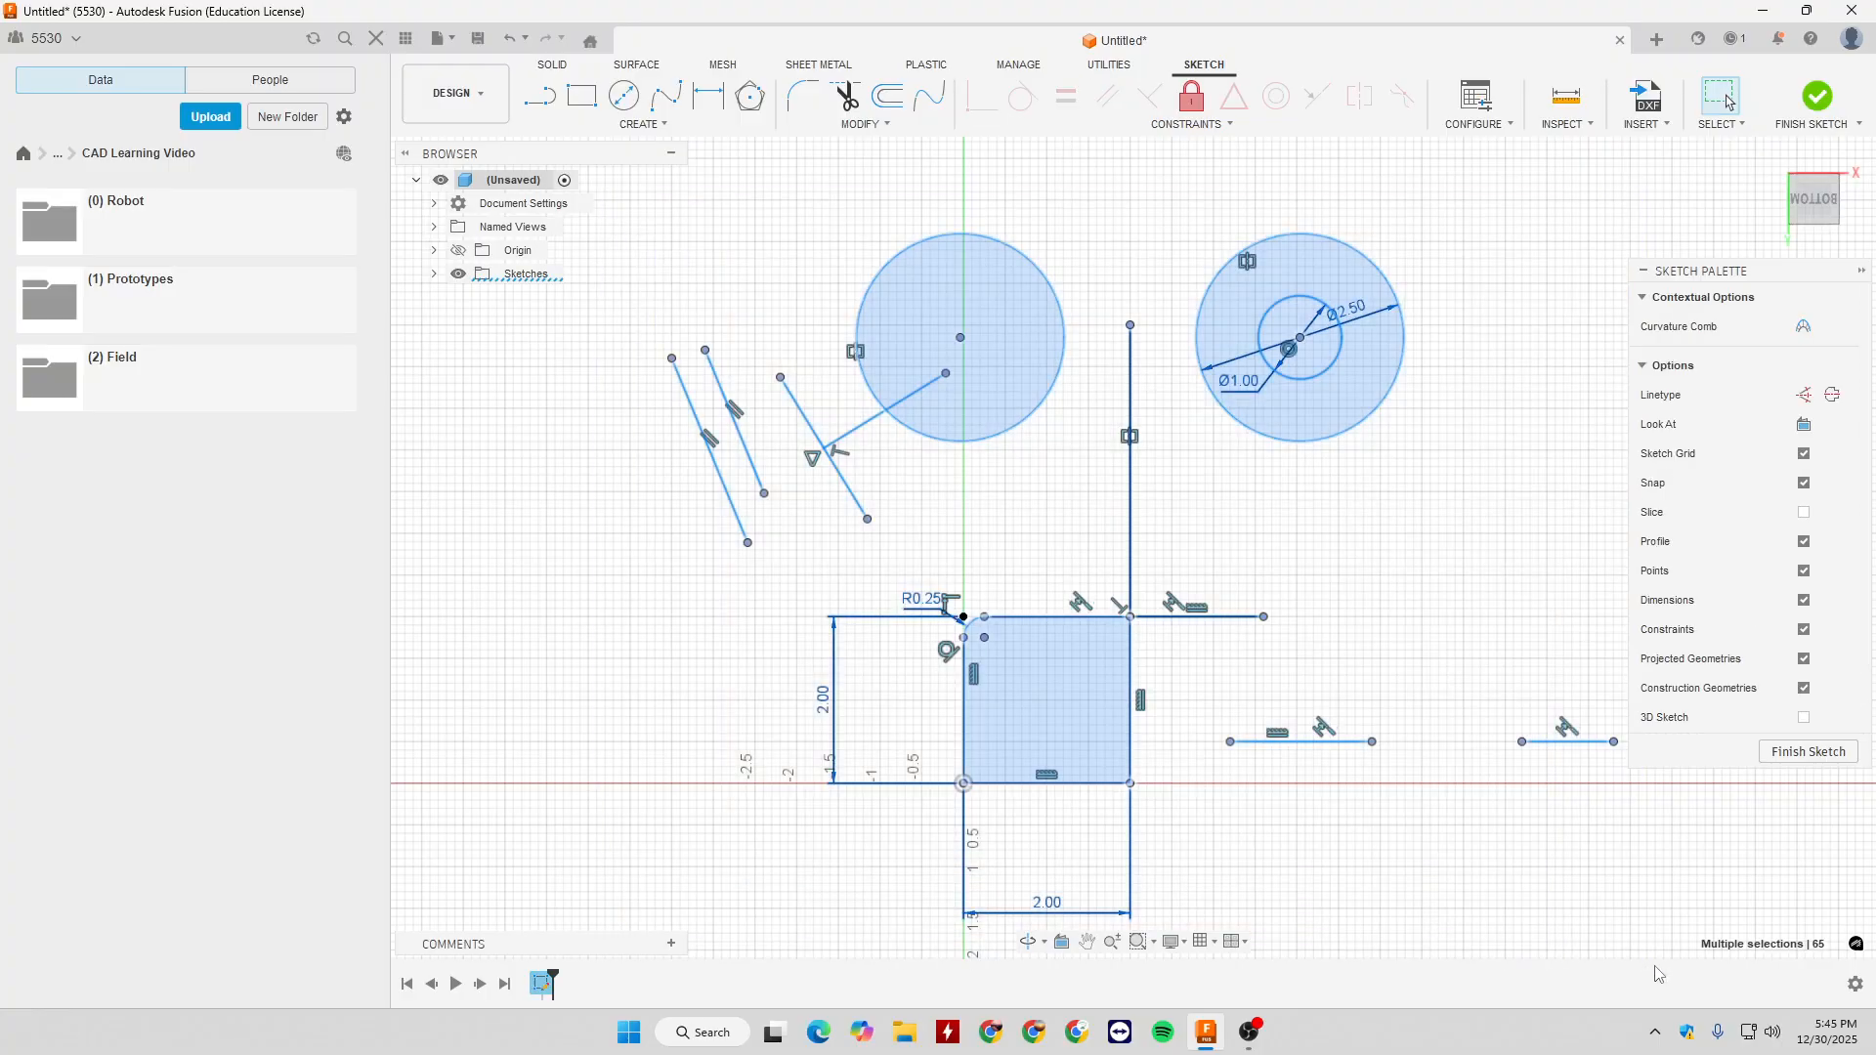
{"action": "key", "text": "Delete"}
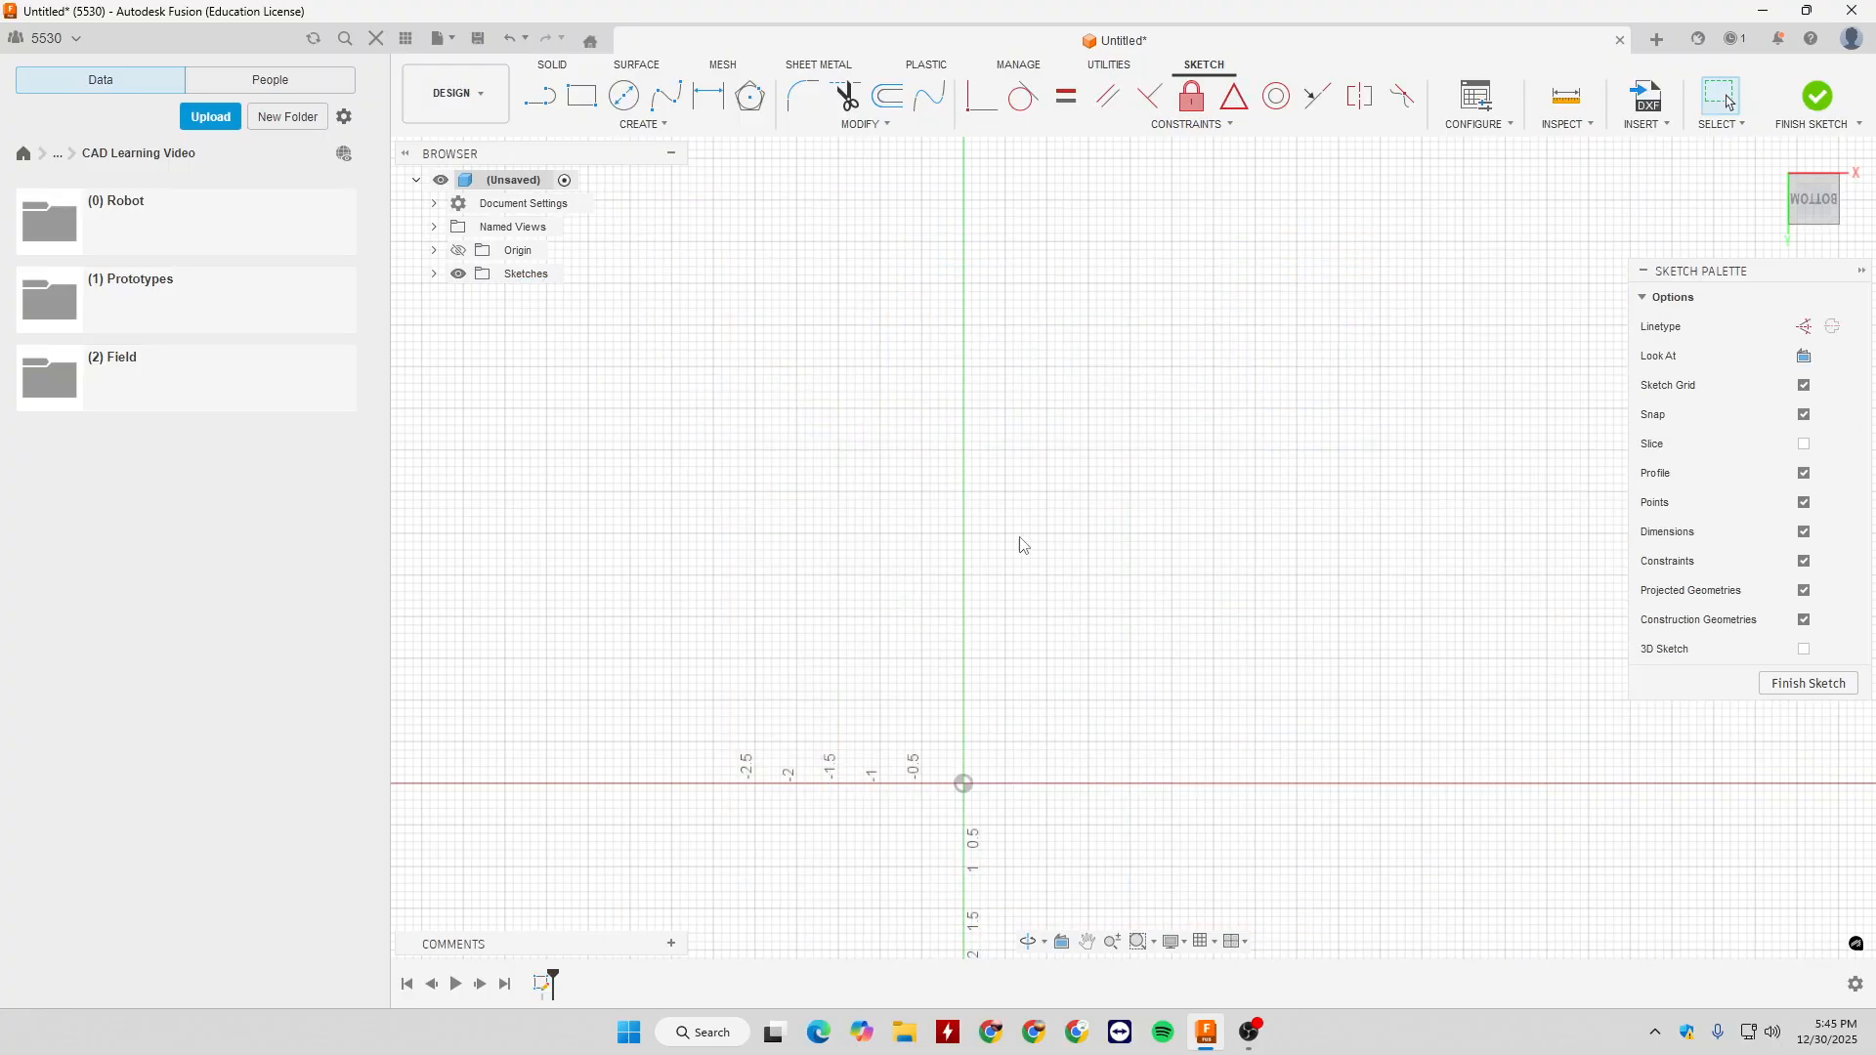
- Draw a two-point rectangle starting at the origin, 2 in wide and 1 in high
{"action": "left_click", "coordinate": [582, 96]}
{"action": "middle_click_drag", "start_coordinate": [1093, 784], "coordinate": [1152, 511]}
{"action": "scroll", "coordinate": [1018, 513], "scroll_direction": "down", "scroll_amount": 3}
{"action": "scroll", "coordinate": [1026, 518], "scroll_direction": "up", "scroll_amount": 5}
{"action": "mouse_move", "coordinate": [1018, 557]}
{"action": "middle_mouse_down"}
{"action": "mouse_move", "coordinate": [1158, 683]}
{"action": "mouse_move", "coordinate": [1030, 712]}
{"action": "middle_mouse_up"}
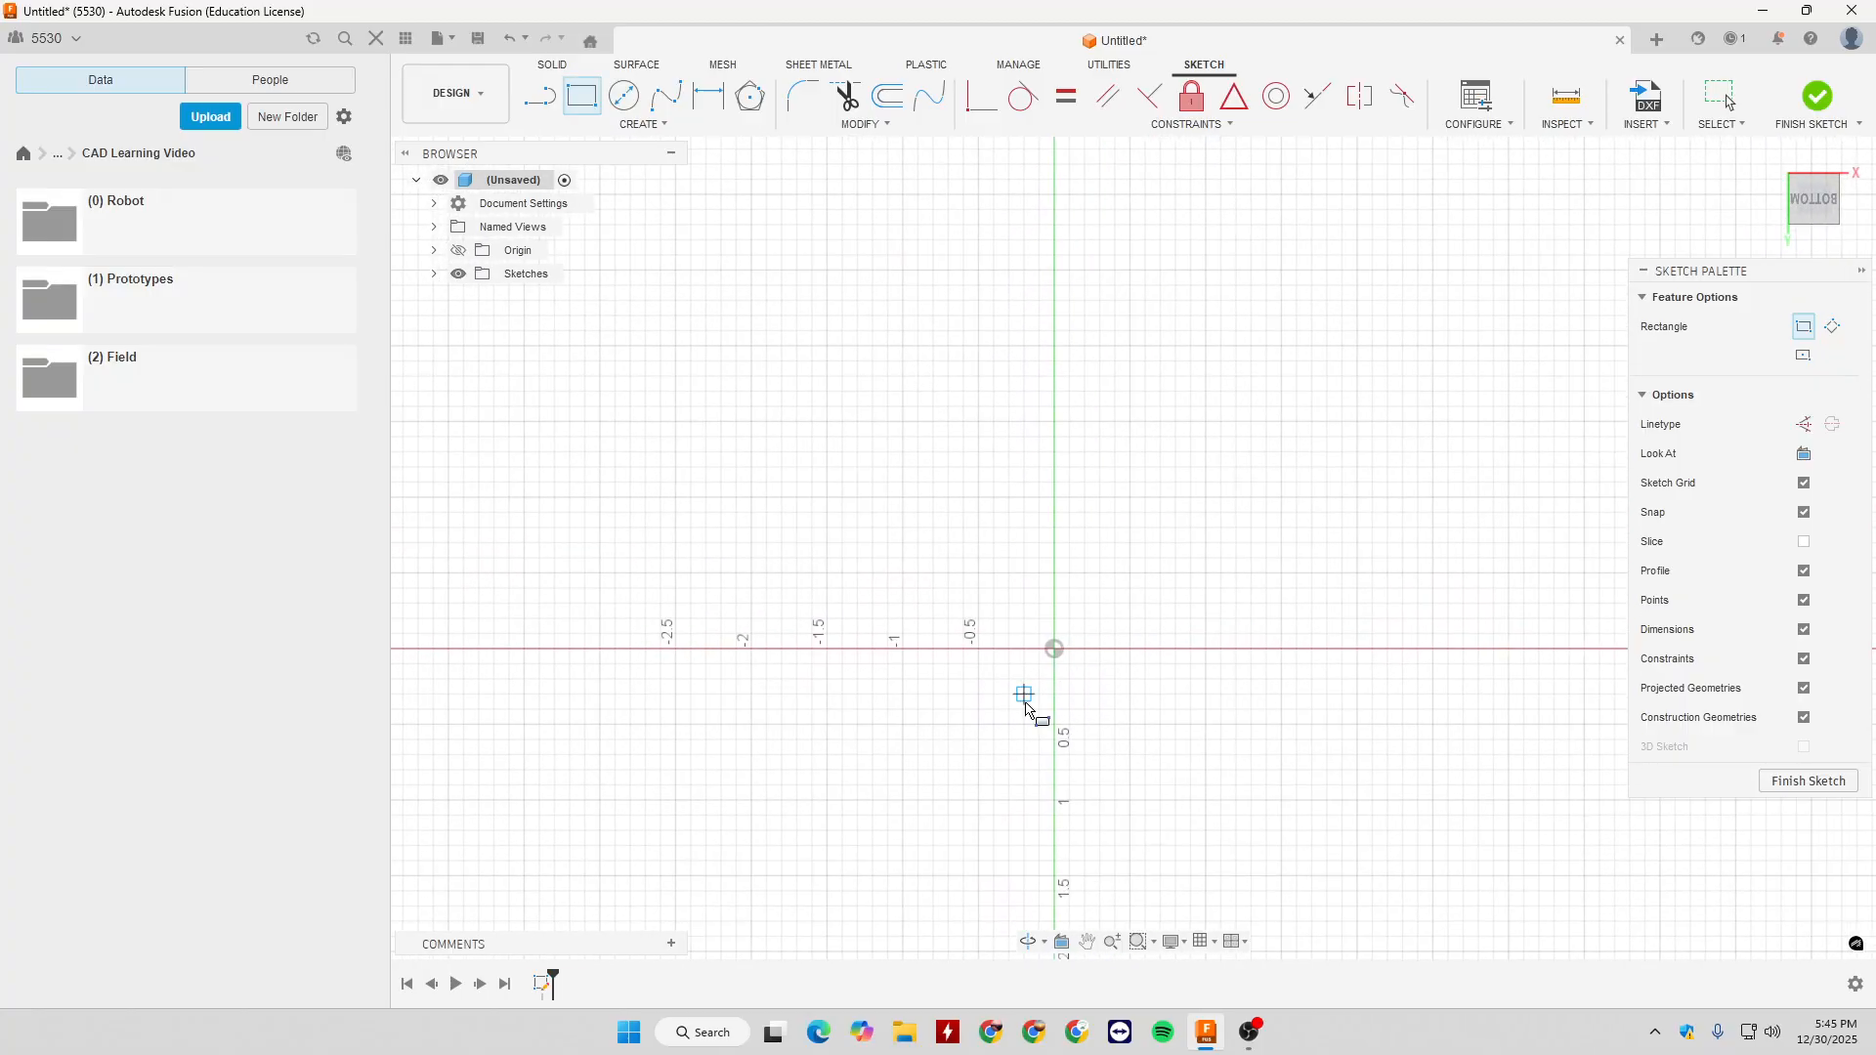
{"action": "left_click", "coordinate": [1055, 649]}
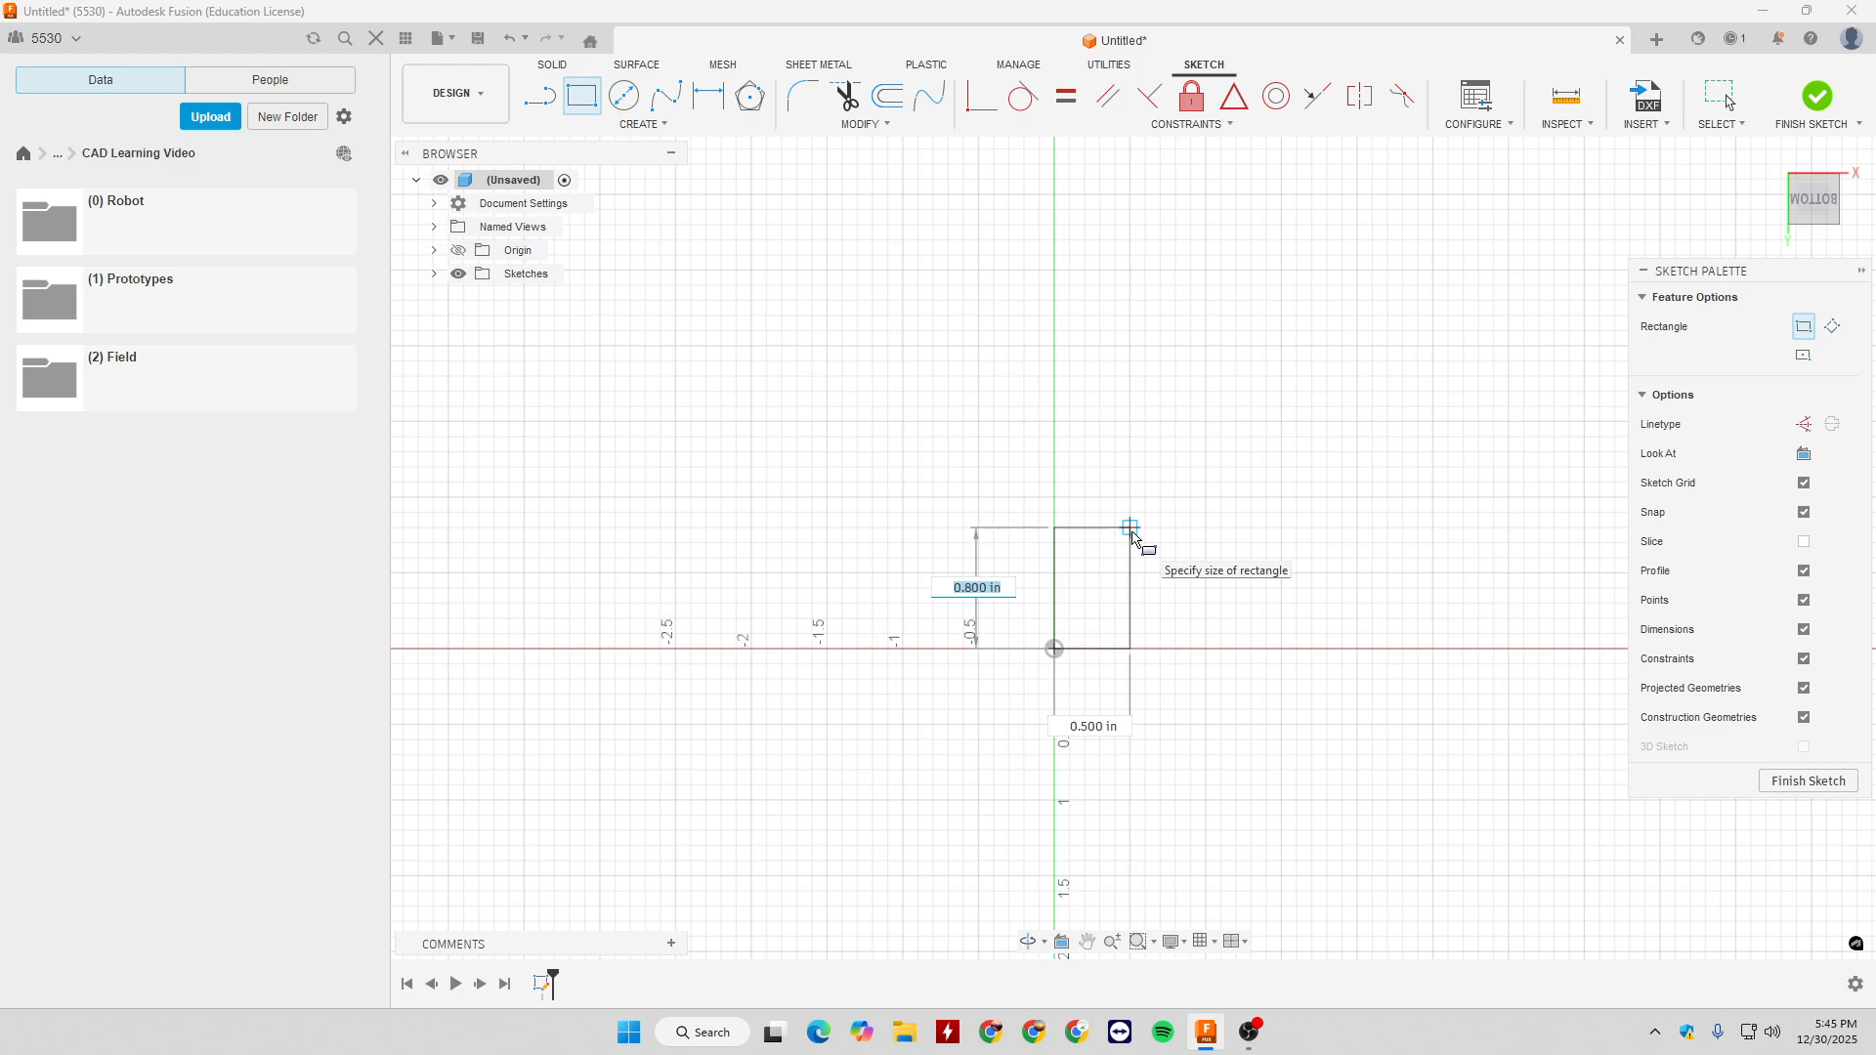
{"action": "key", "text": "Tab"}
{"action": "type", "text": "30"}
{"action": "key", "text": "BackSpace"}
{"action": "key", "text": "BackSpace"}
{"action": "type", "text": "2"}
{"action": "key", "text": "Tab"}
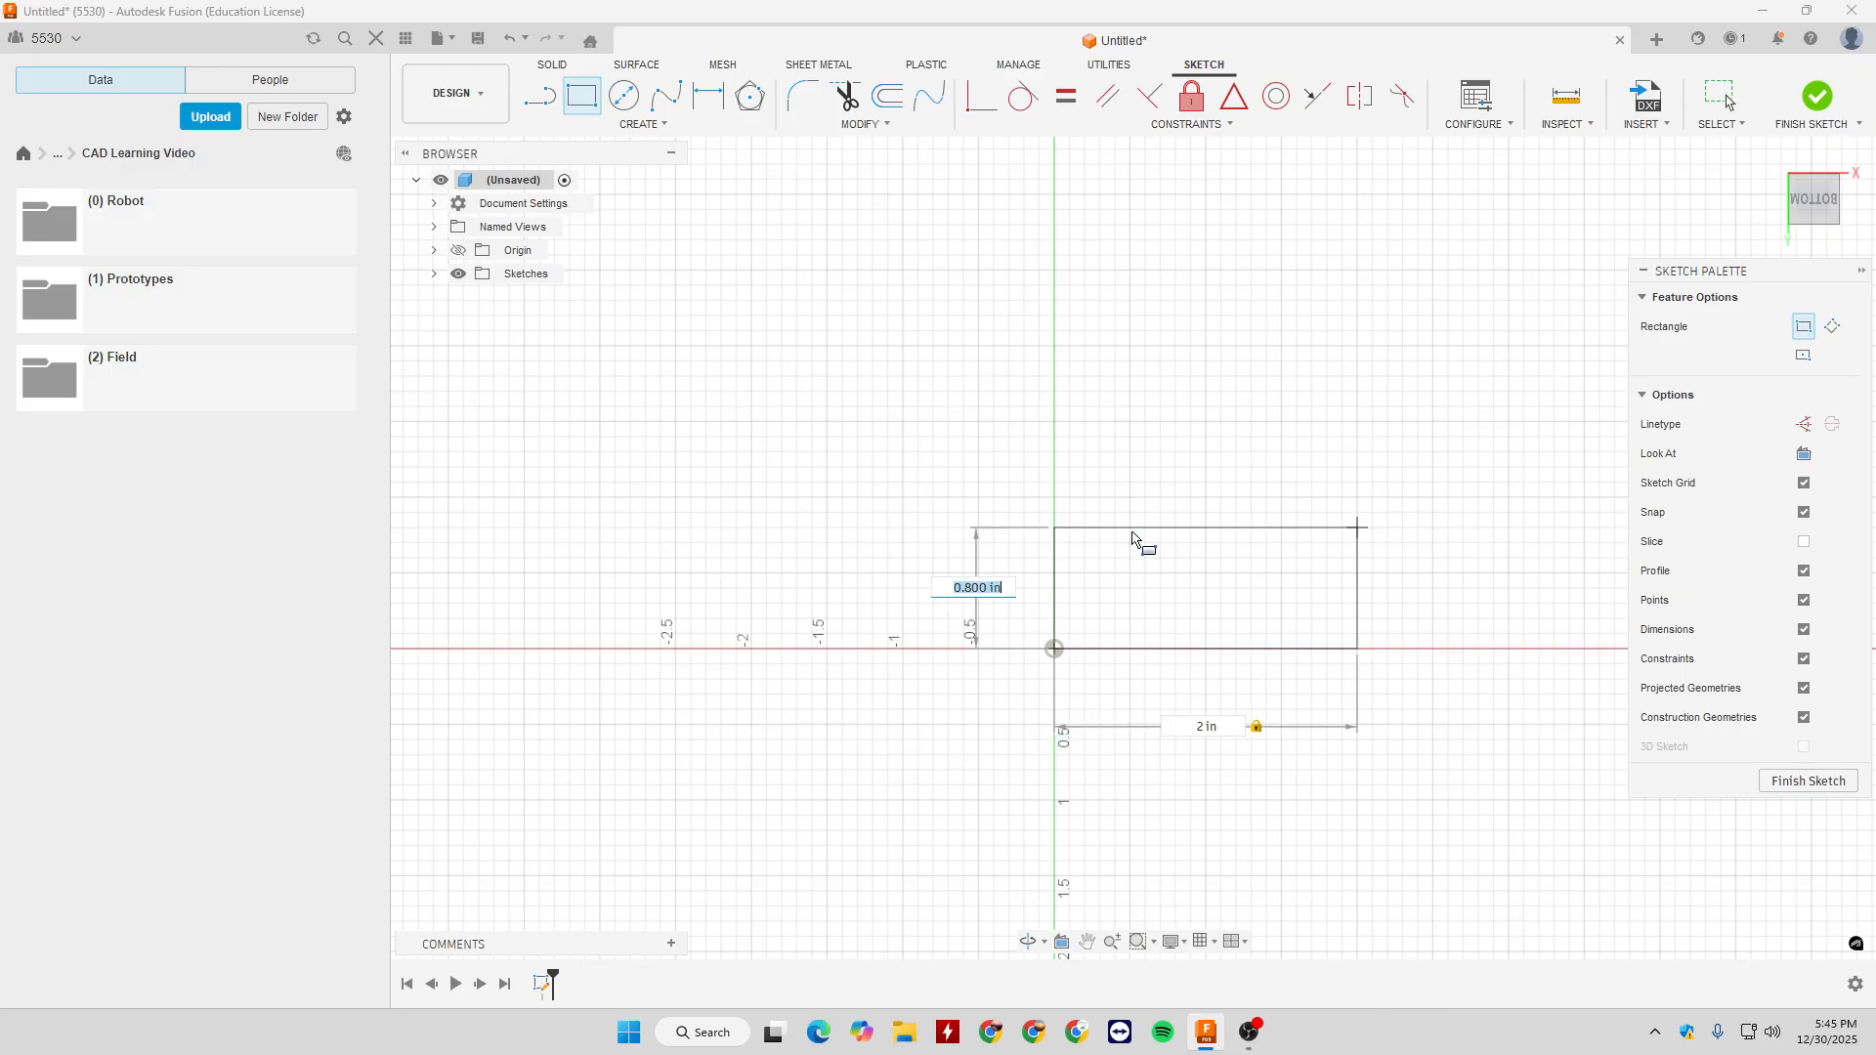
{"action": "type", "text": "1"}
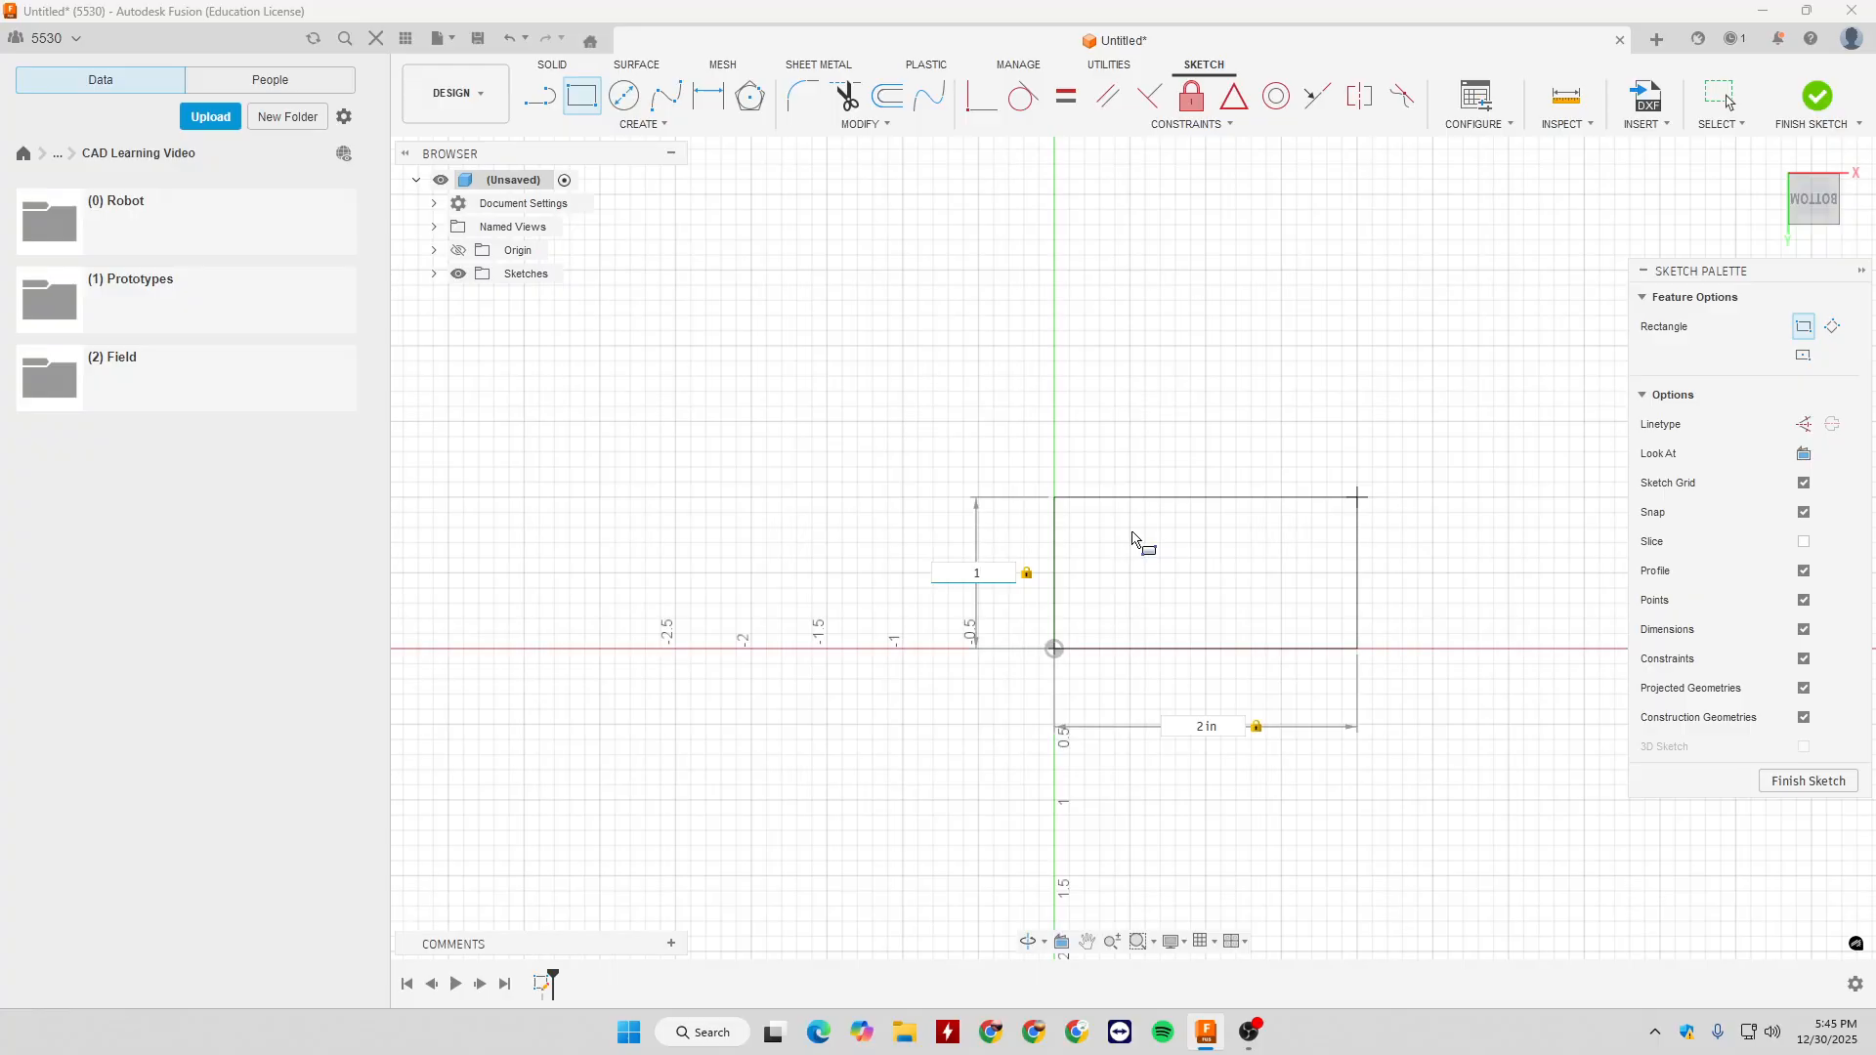
{"action": "key", "text": "Return"}
{"action": "key", "text": "Escape"}
- Offset the rectangle's edges inward by 1/8 in
{"action": "scroll", "coordinate": [1276, 612], "scroll_direction": "up", "scroll_amount": 2}
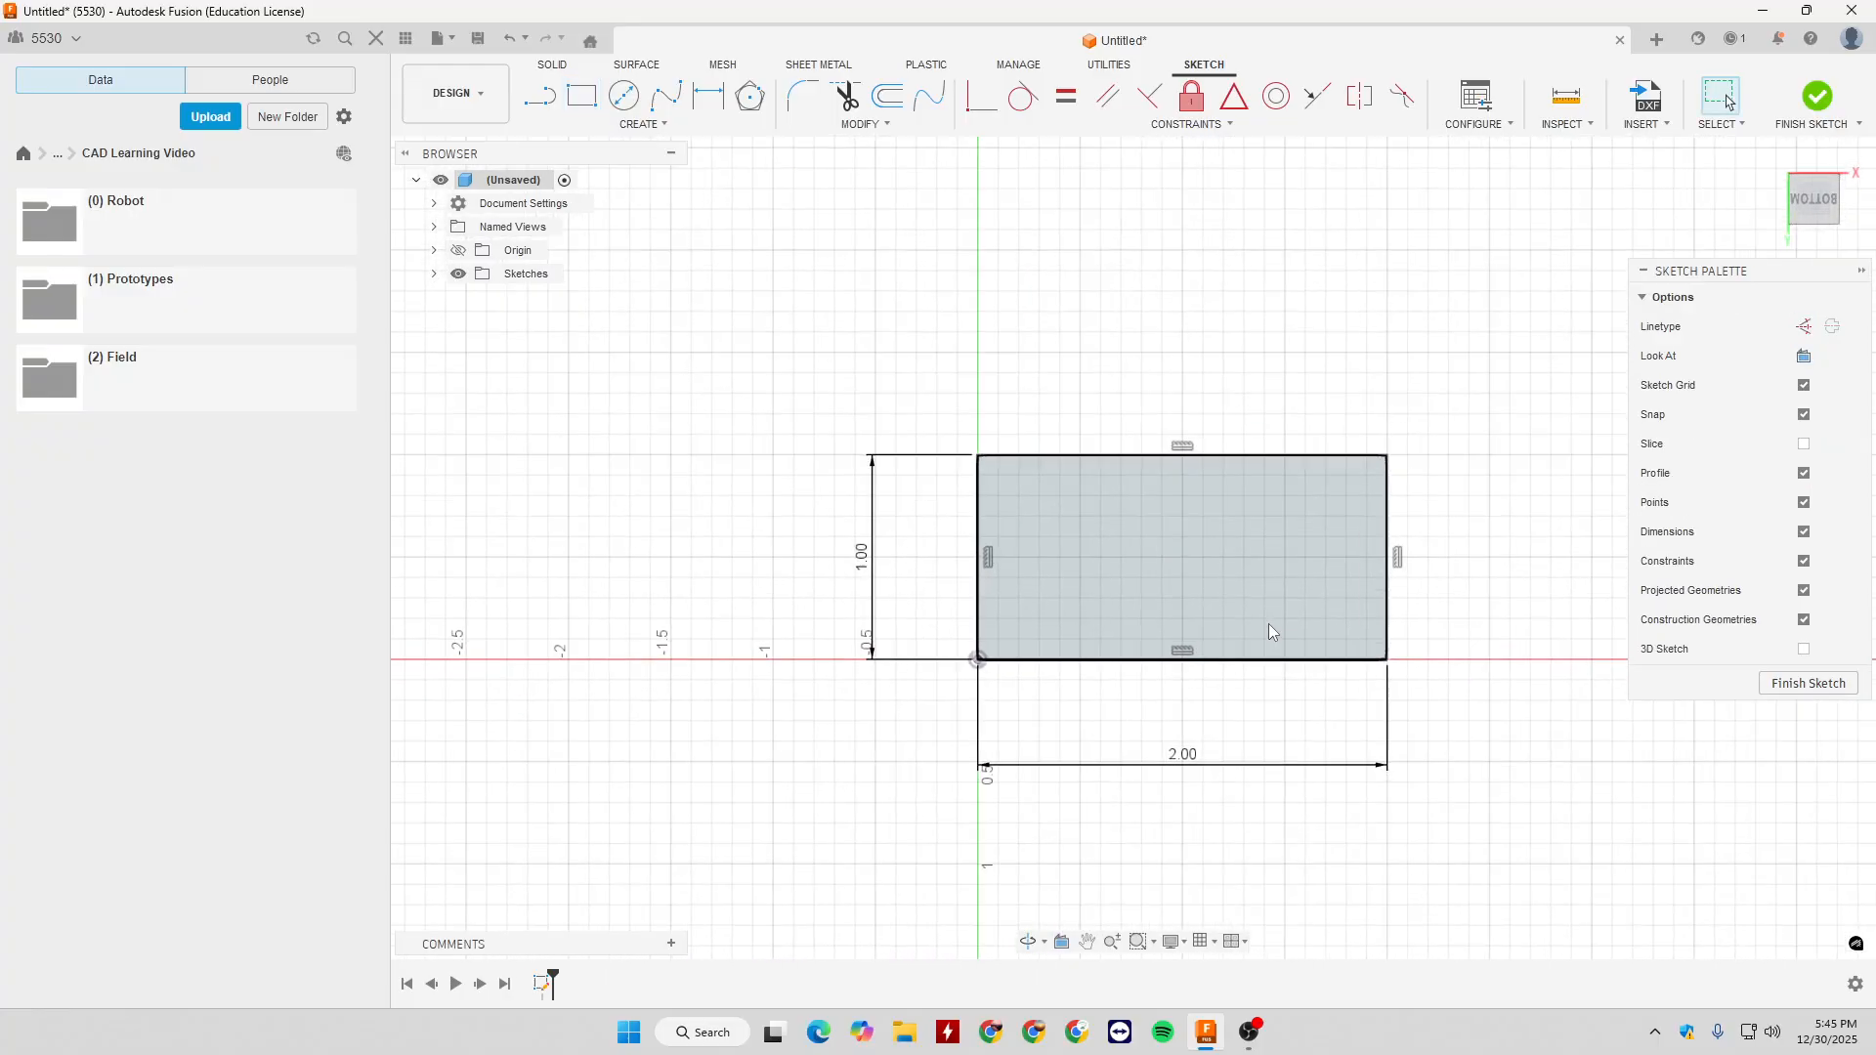
{"action": "scroll", "coordinate": [1269, 631], "scroll_direction": "up", "scroll_amount": 2}
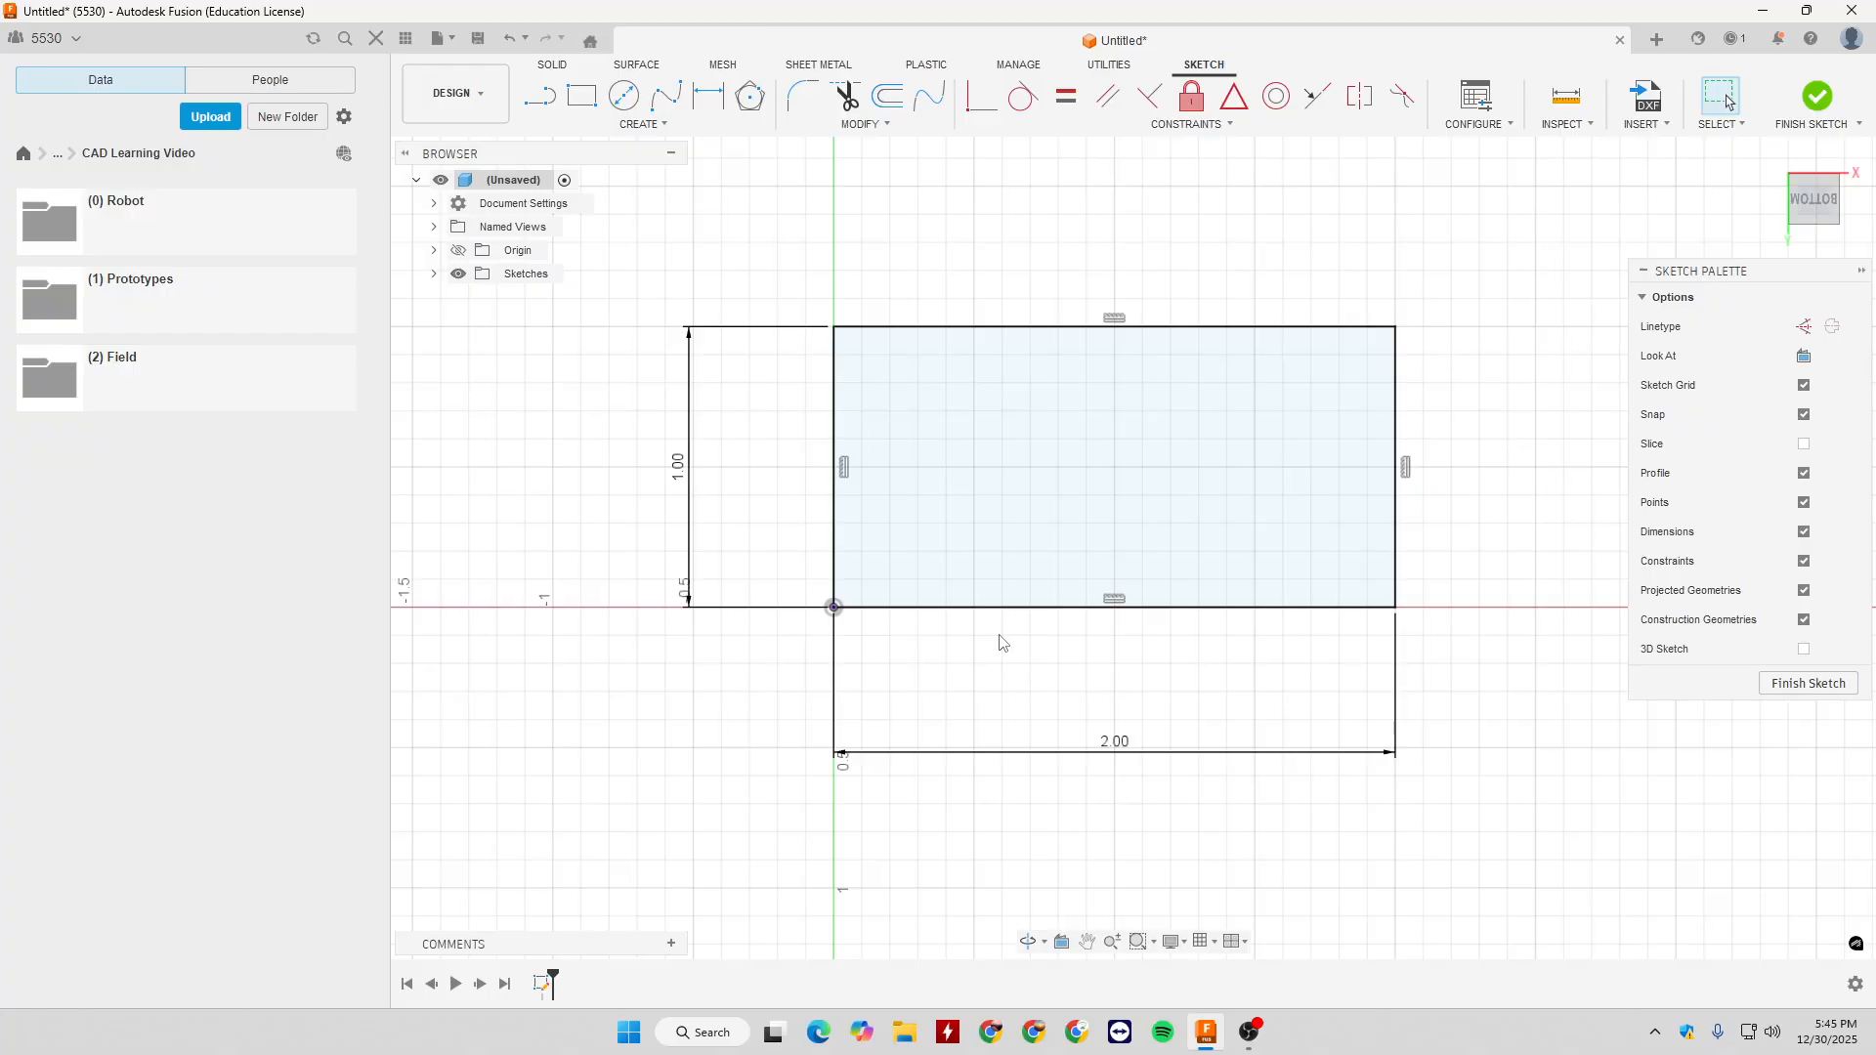
{"action": "middle_click_drag", "start_coordinate": [933, 638], "coordinate": [972, 651]}
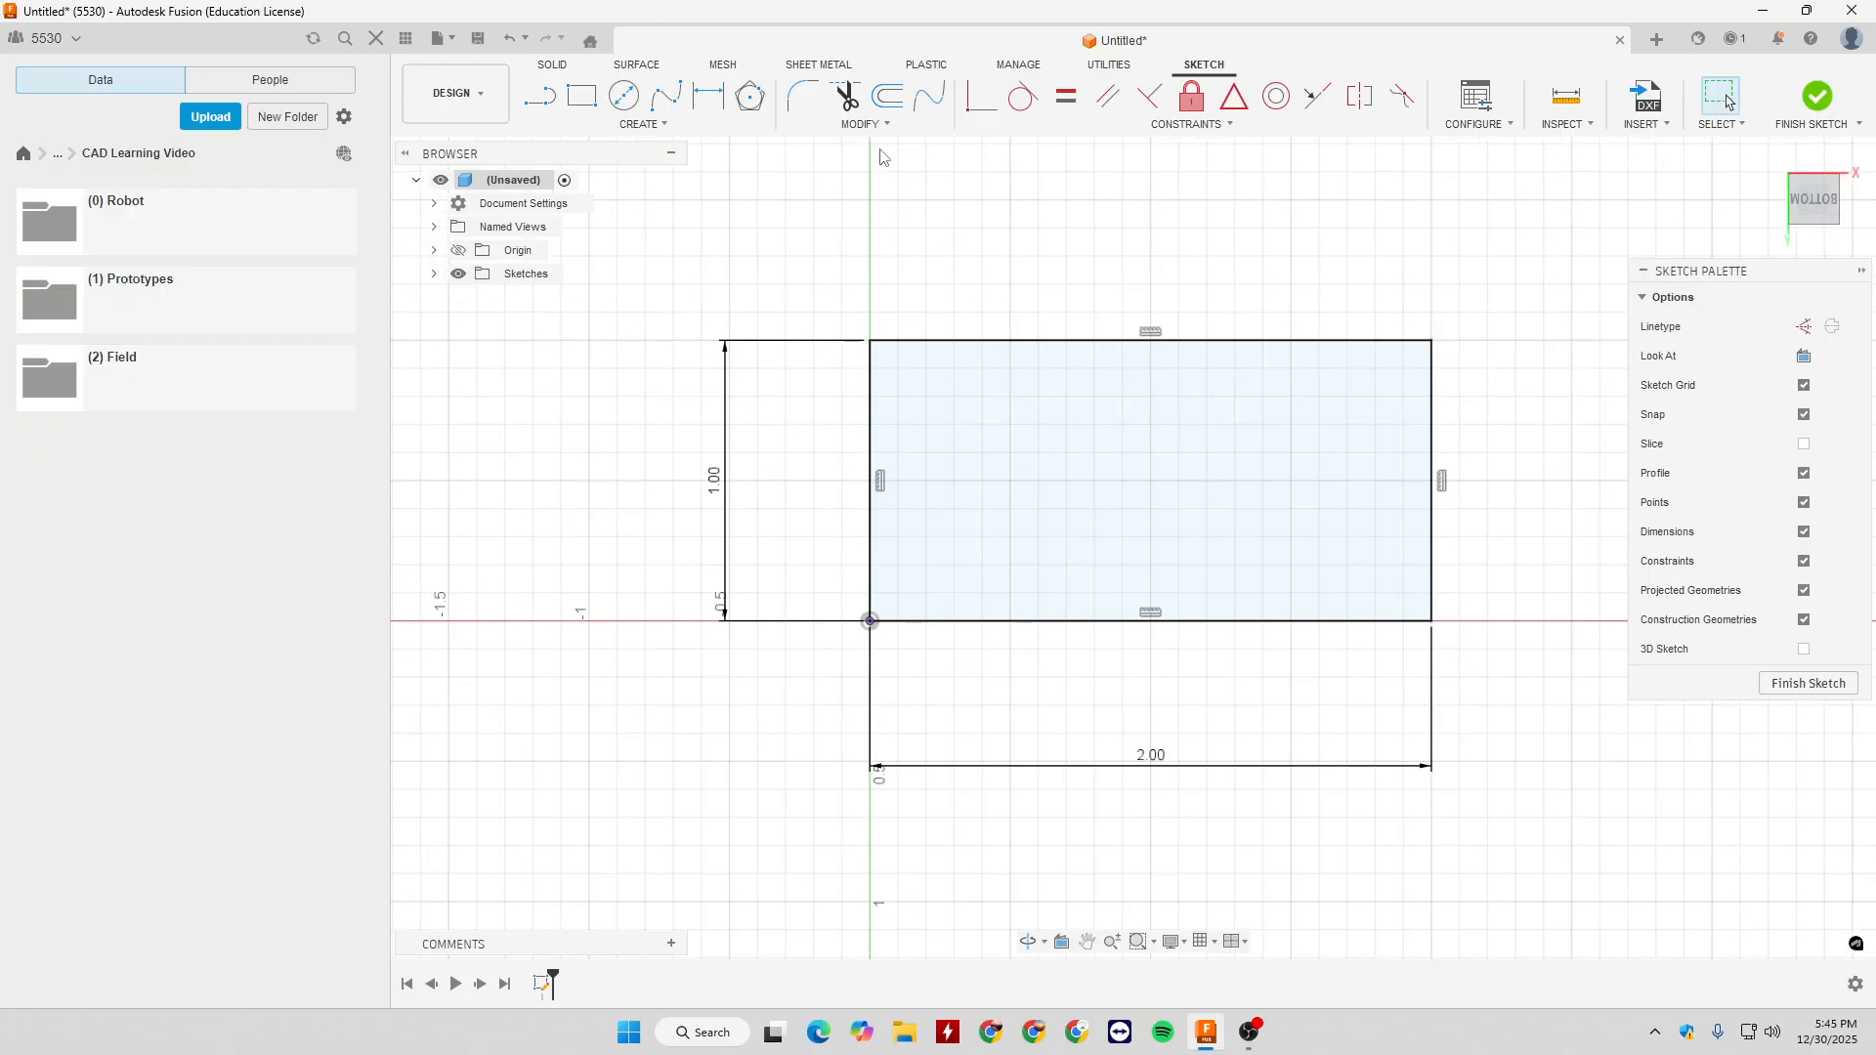
{"action": "left_click", "coordinate": [887, 94]}
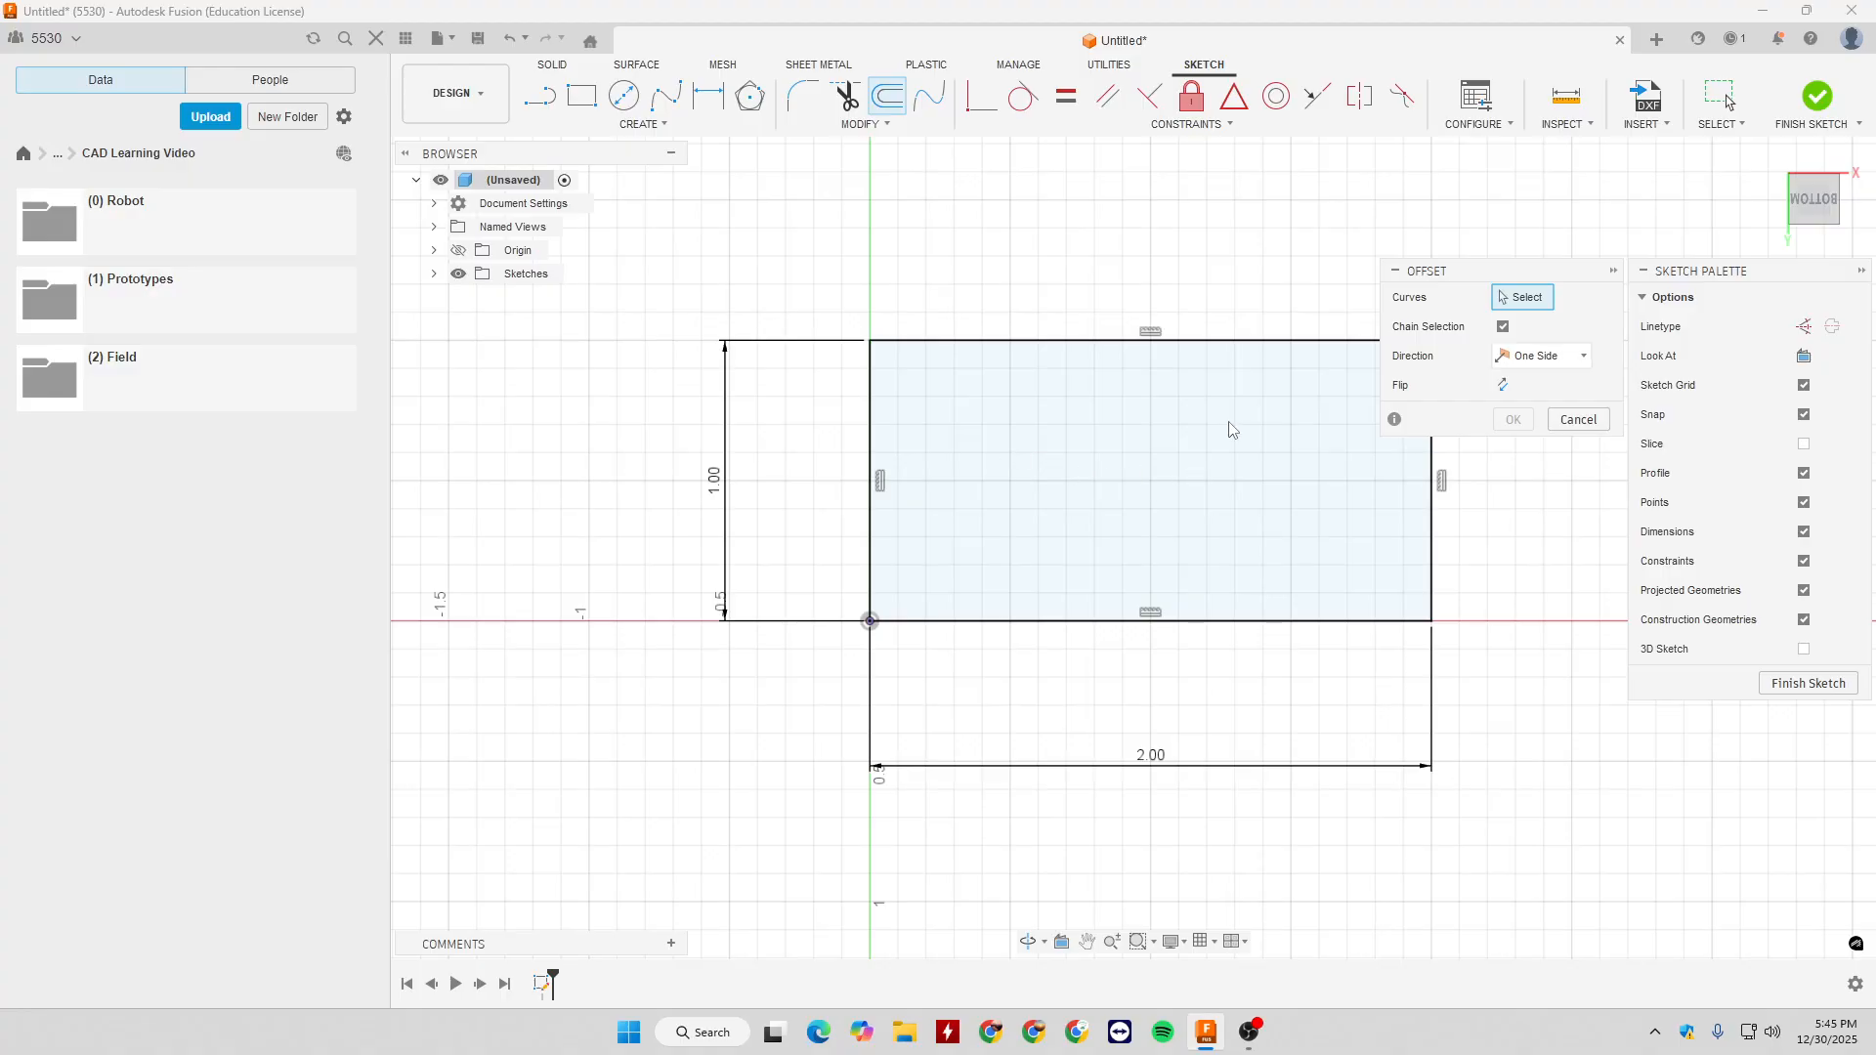
{"action": "middle_click_drag", "start_coordinate": [1170, 394], "coordinate": [1072, 390]}
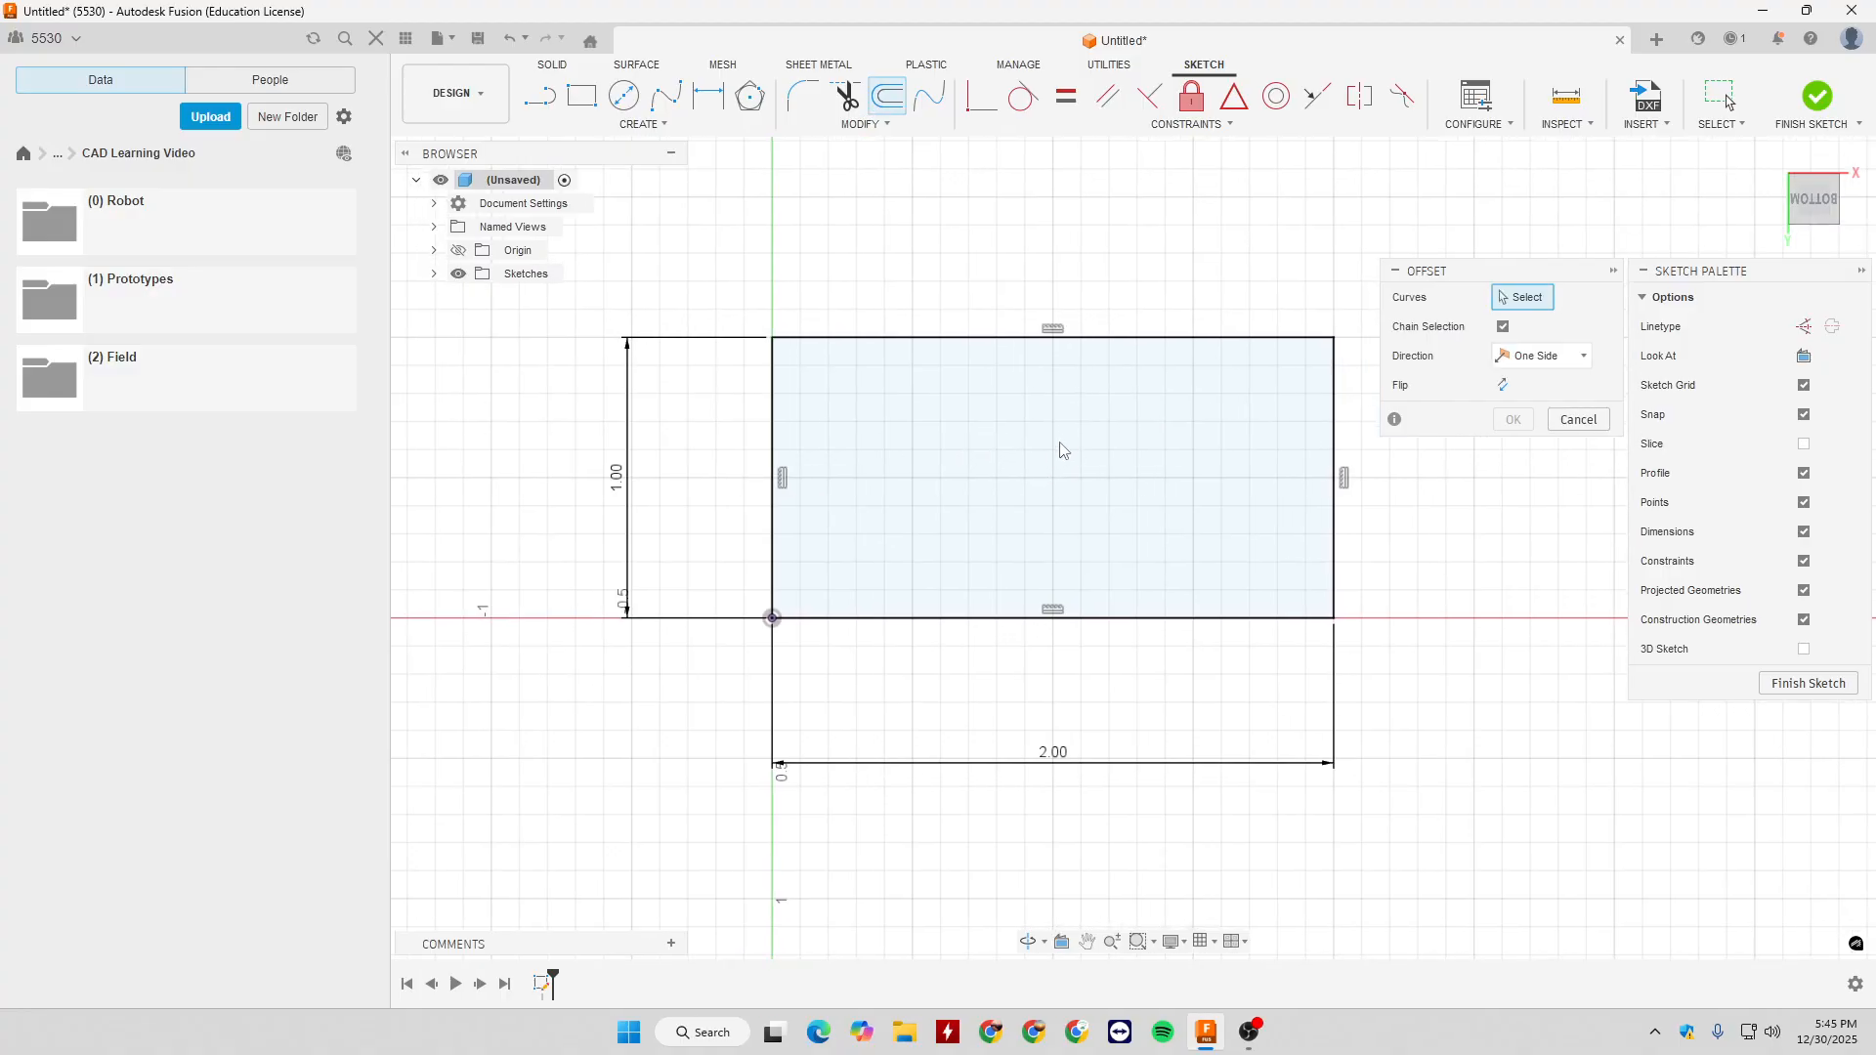
{"action": "left_click", "coordinate": [1038, 340]}
{"action": "left_click_drag", "start_coordinate": [1038, 353], "coordinate": [1041, 412]}
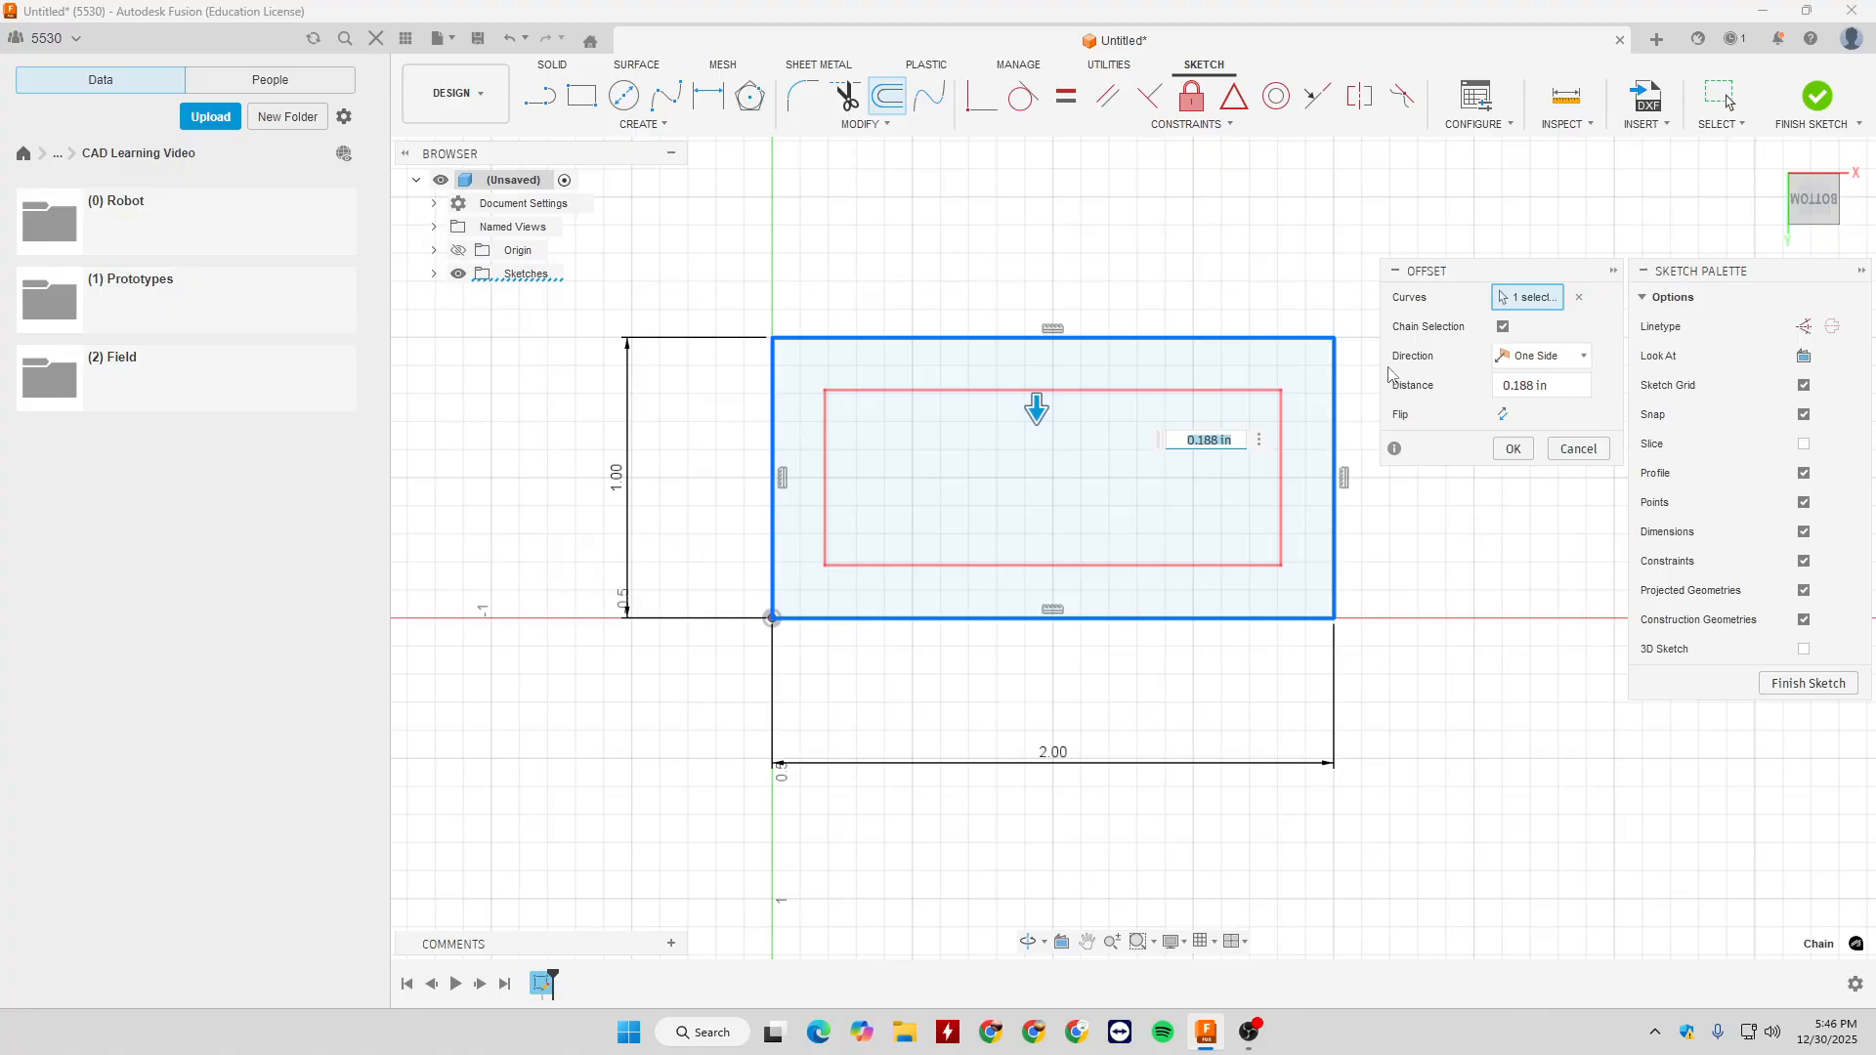
{"action": "key", "text": "Tab"}
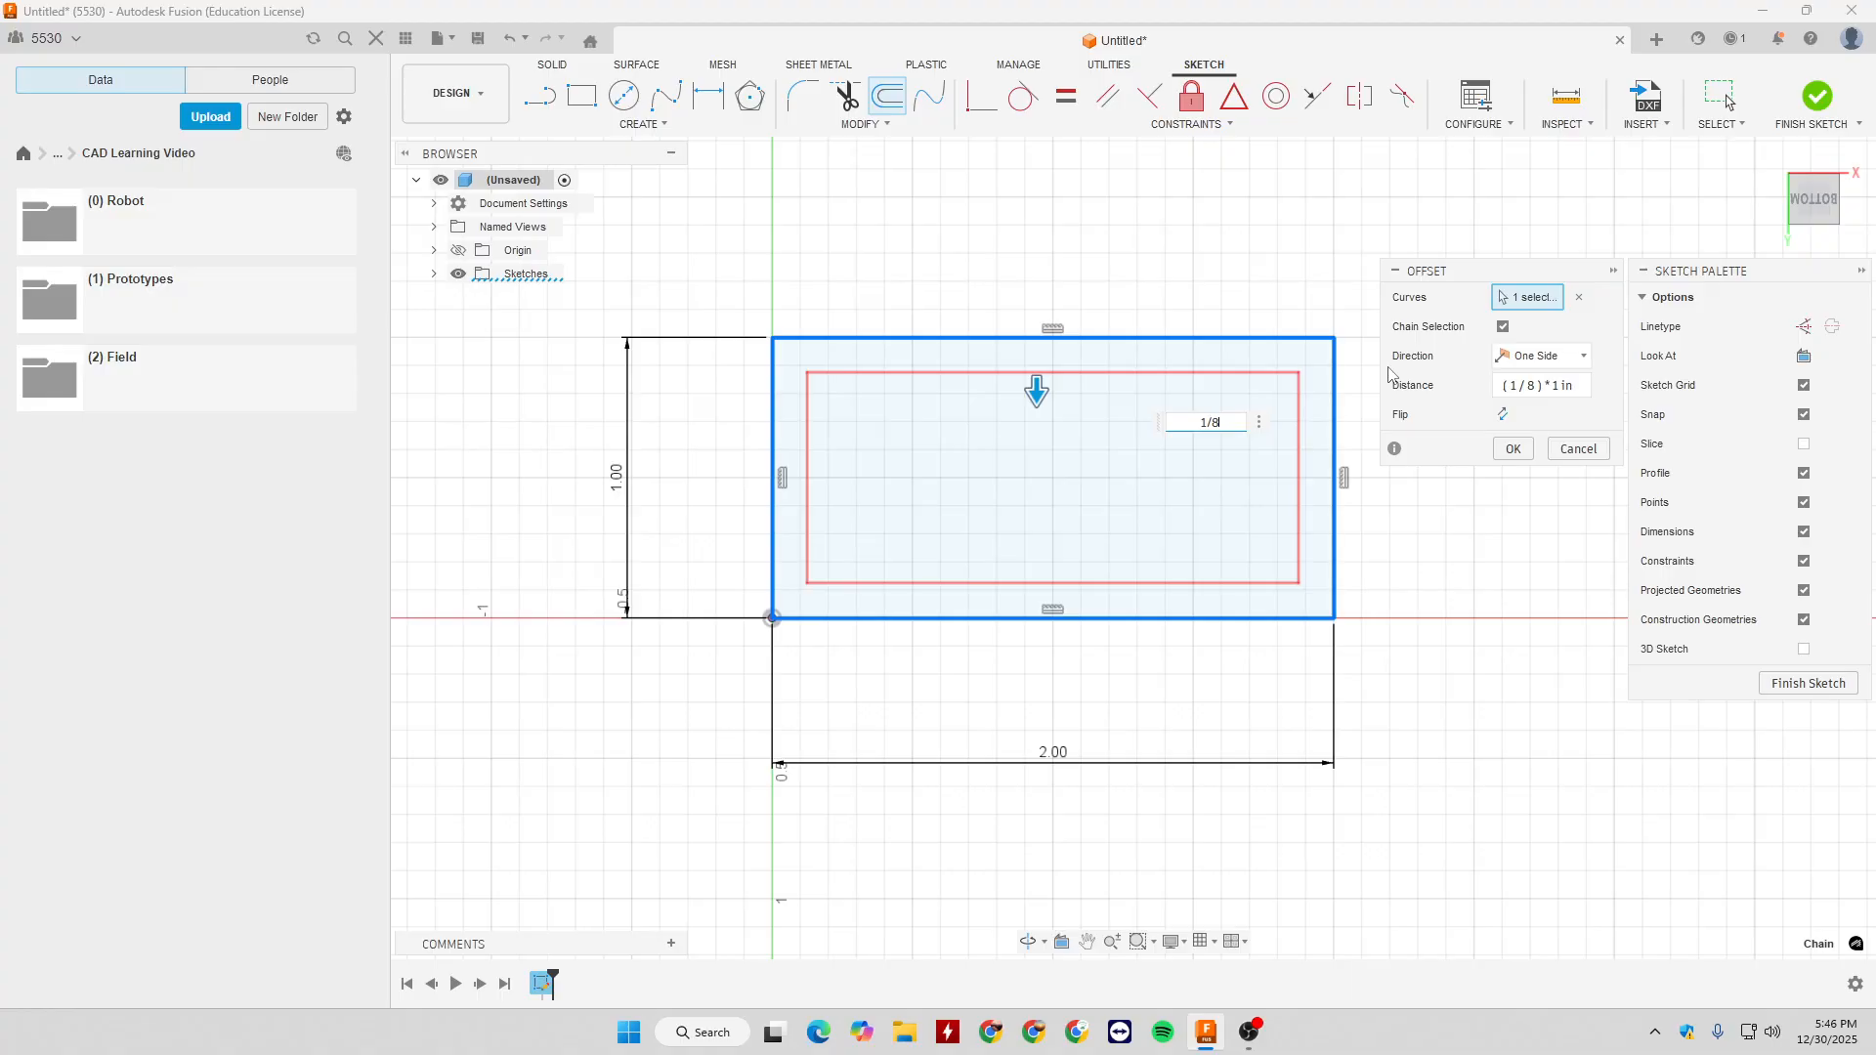
- Confirm the 1/8 in inward offset of the rectangle and finish the sketch
{"action": "key", "text": "Return"}
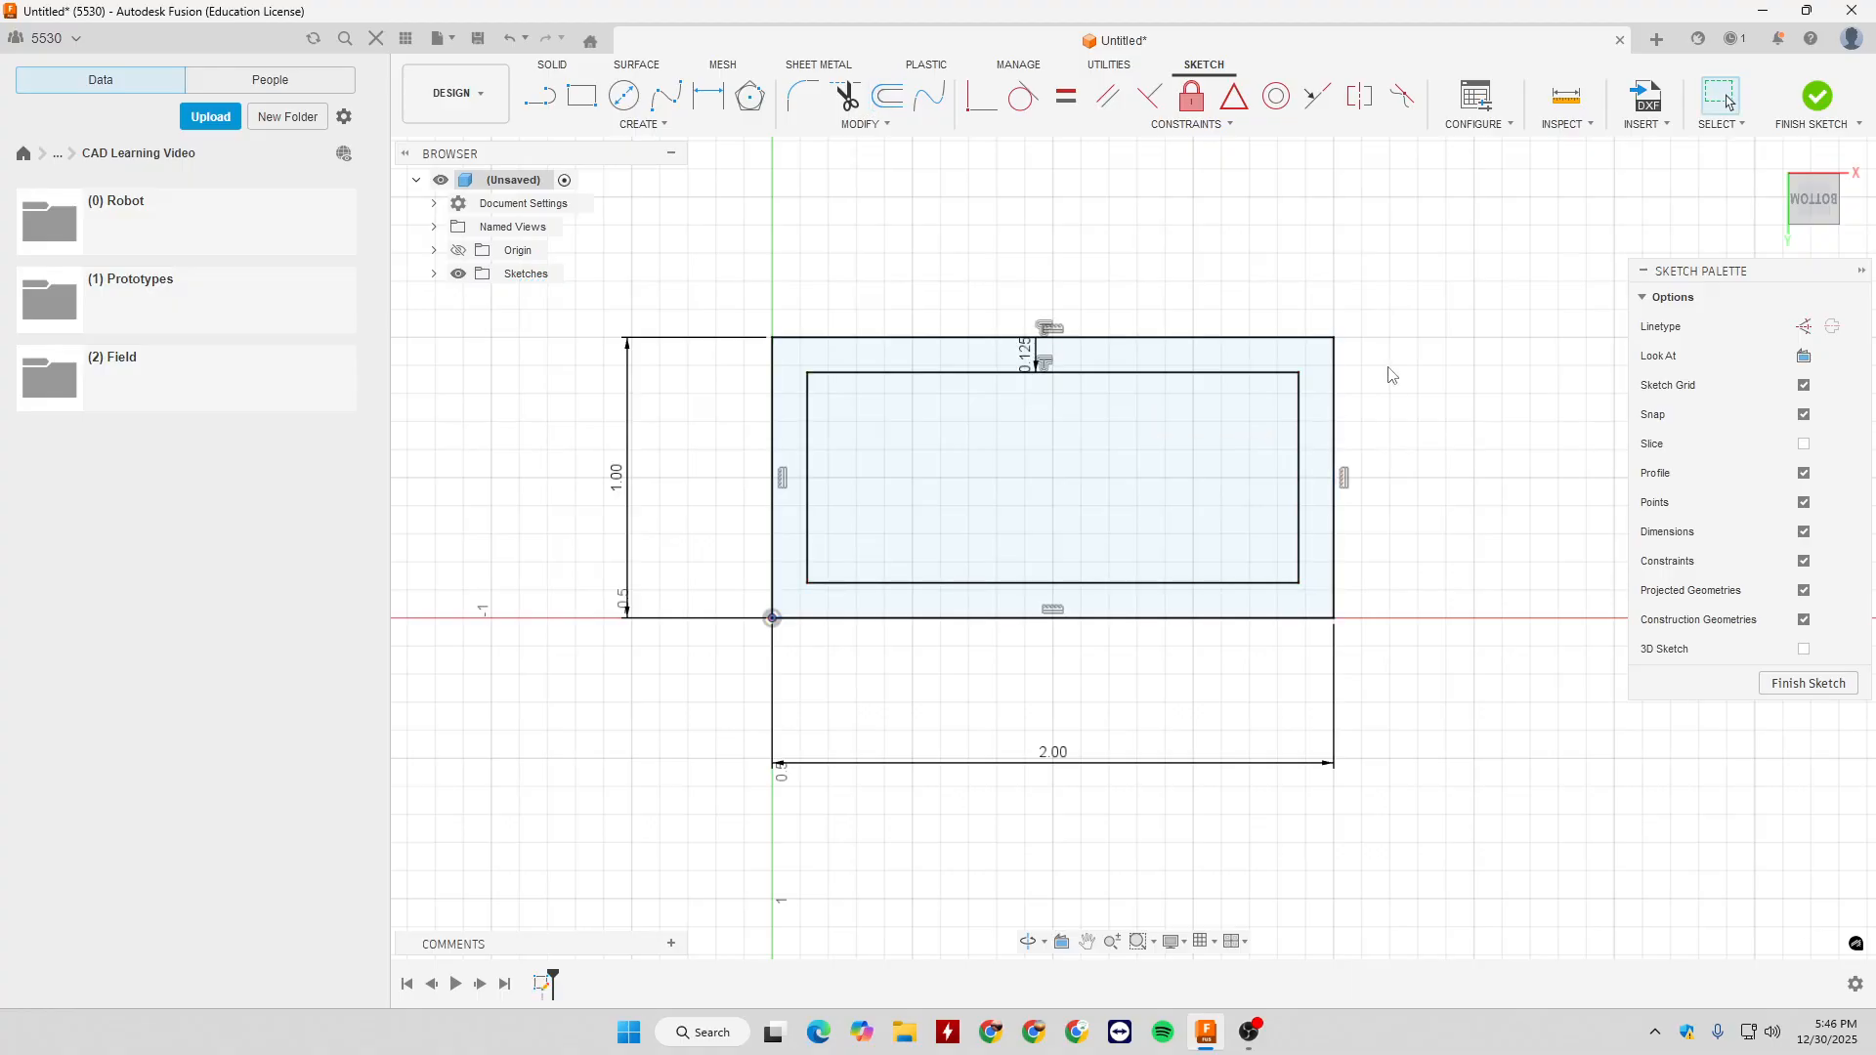
{"action": "scroll", "coordinate": [1392, 375], "scroll_direction": "down", "scroll_amount": 3}
{"action": "scroll", "coordinate": [1423, 487], "scroll_direction": "up", "scroll_amount": 6}
{"action": "left_click", "coordinate": [1462, 485]}
{"action": "scroll", "coordinate": [1456, 460], "scroll_direction": "down", "scroll_amount": 2}
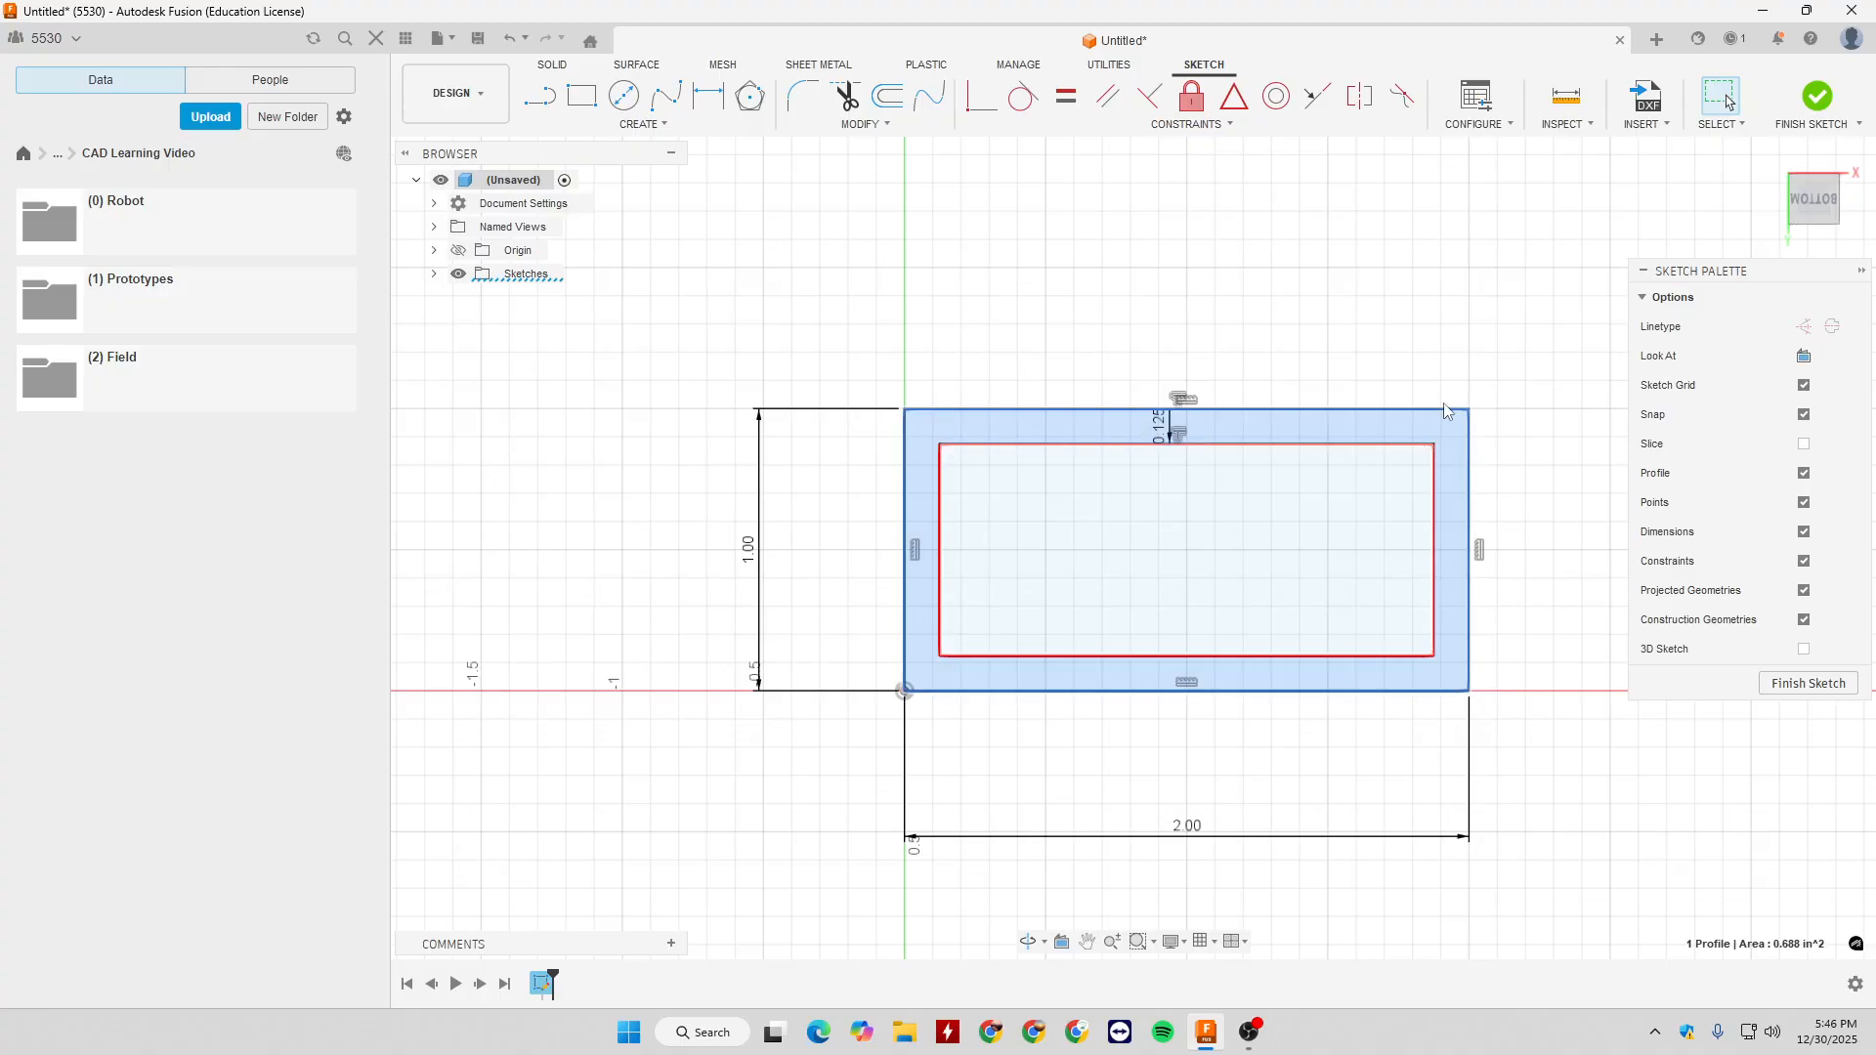
{"action": "left_click", "coordinate": [1594, 512]}
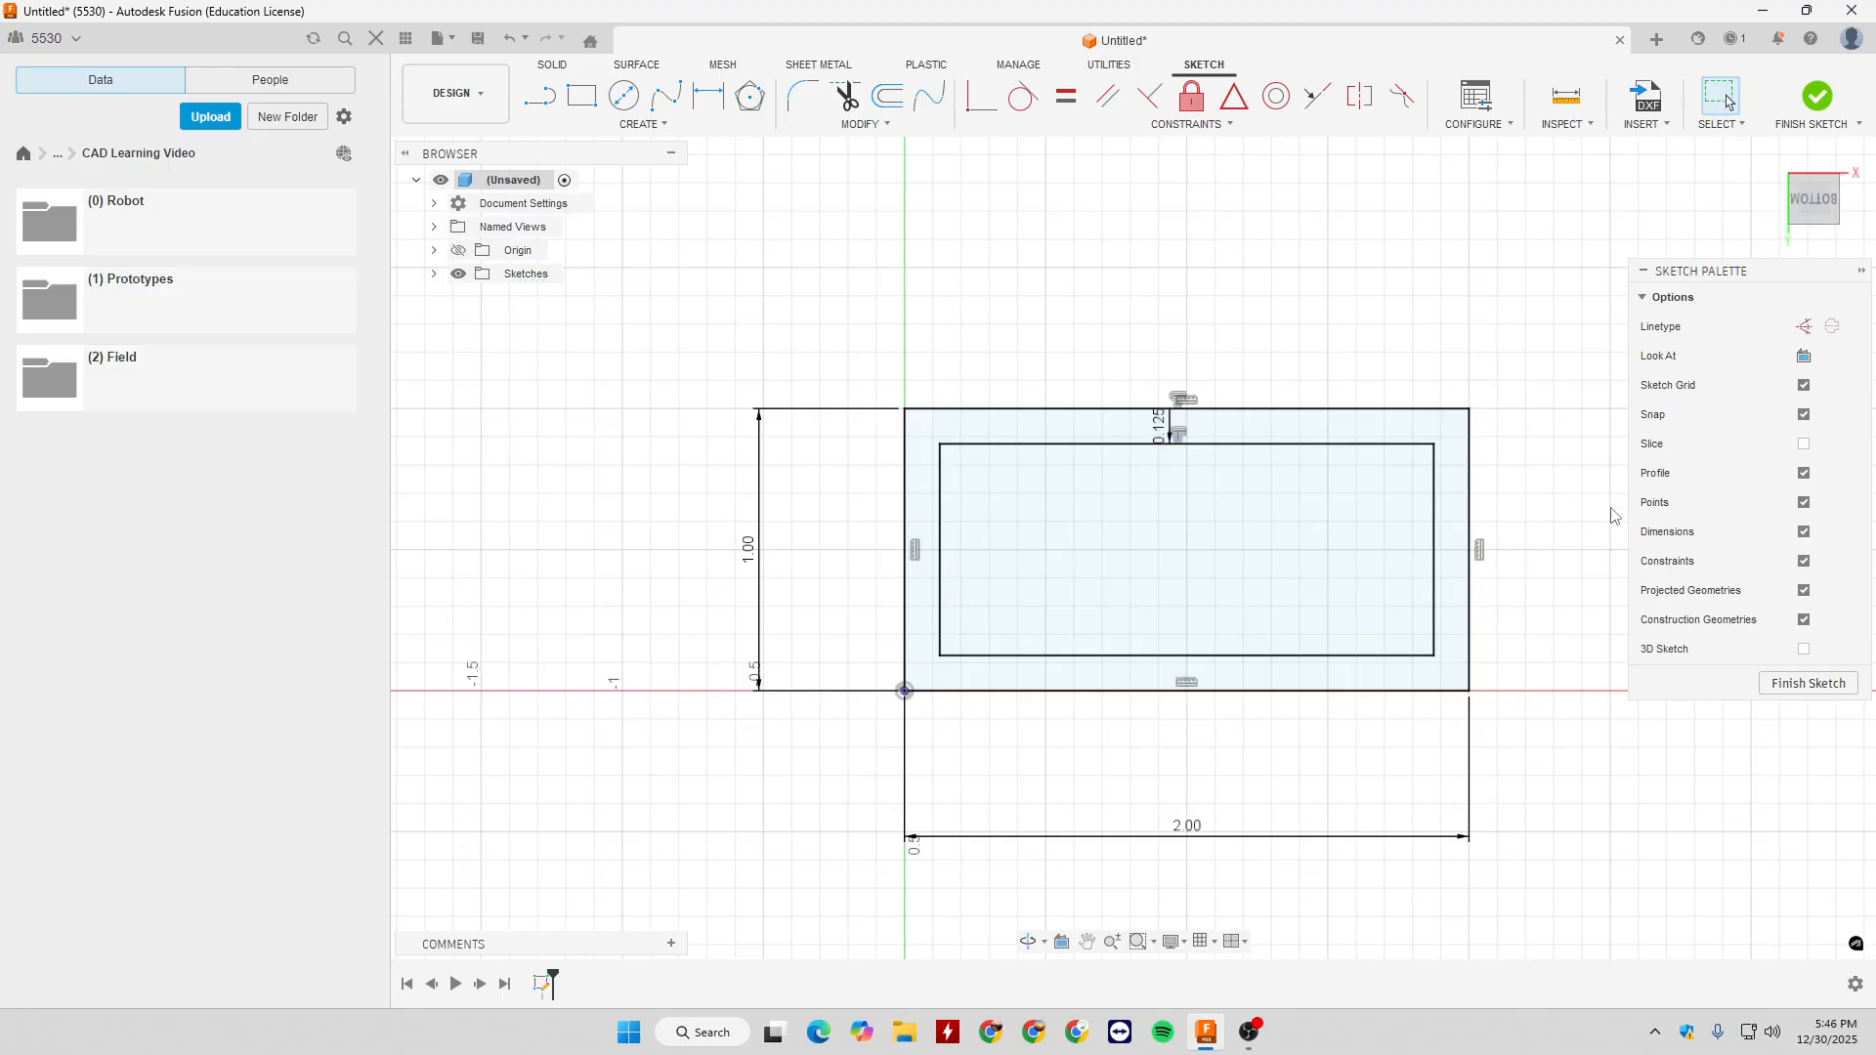
{"action": "left_click", "coordinate": [1817, 95]}
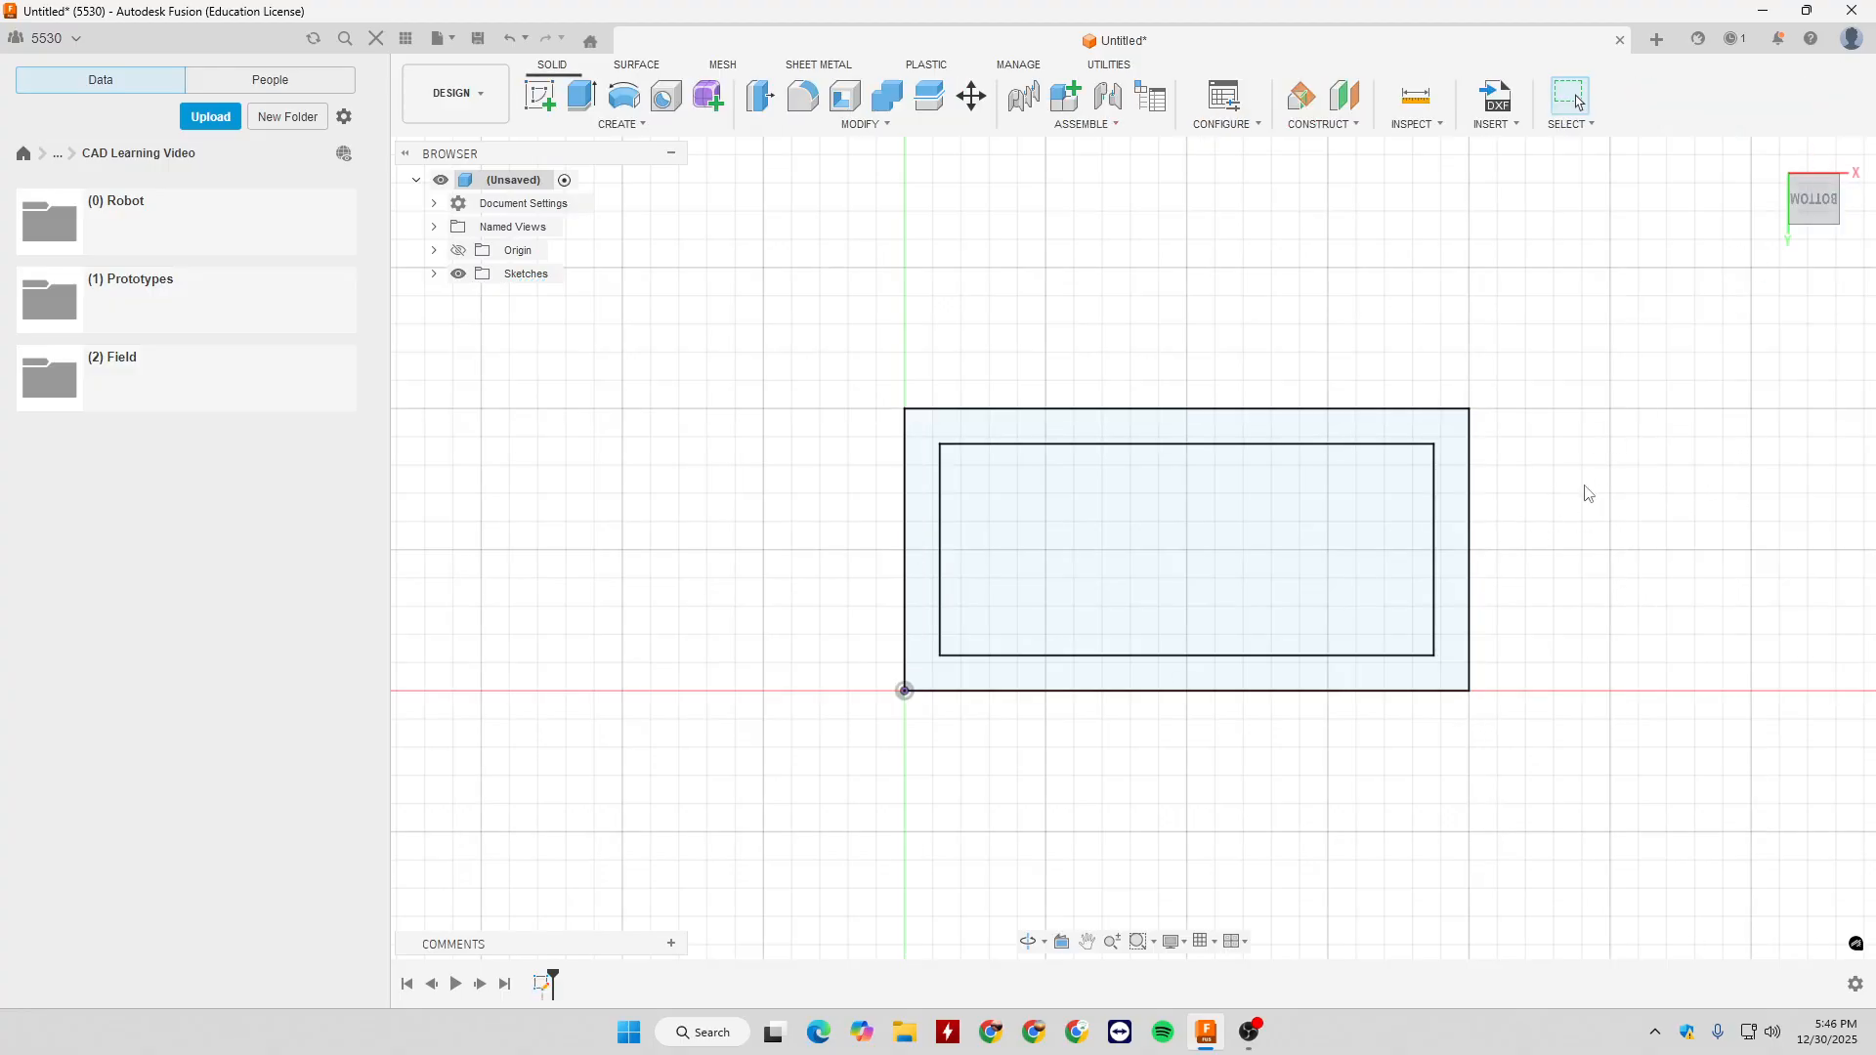
- Extrude the frame profile between the two rectangles upward by about 1.20 in
{"action": "left_click", "coordinate": [1770, 154]}
{"action": "scroll", "coordinate": [1563, 474], "scroll_direction": "down", "scroll_amount": 5}
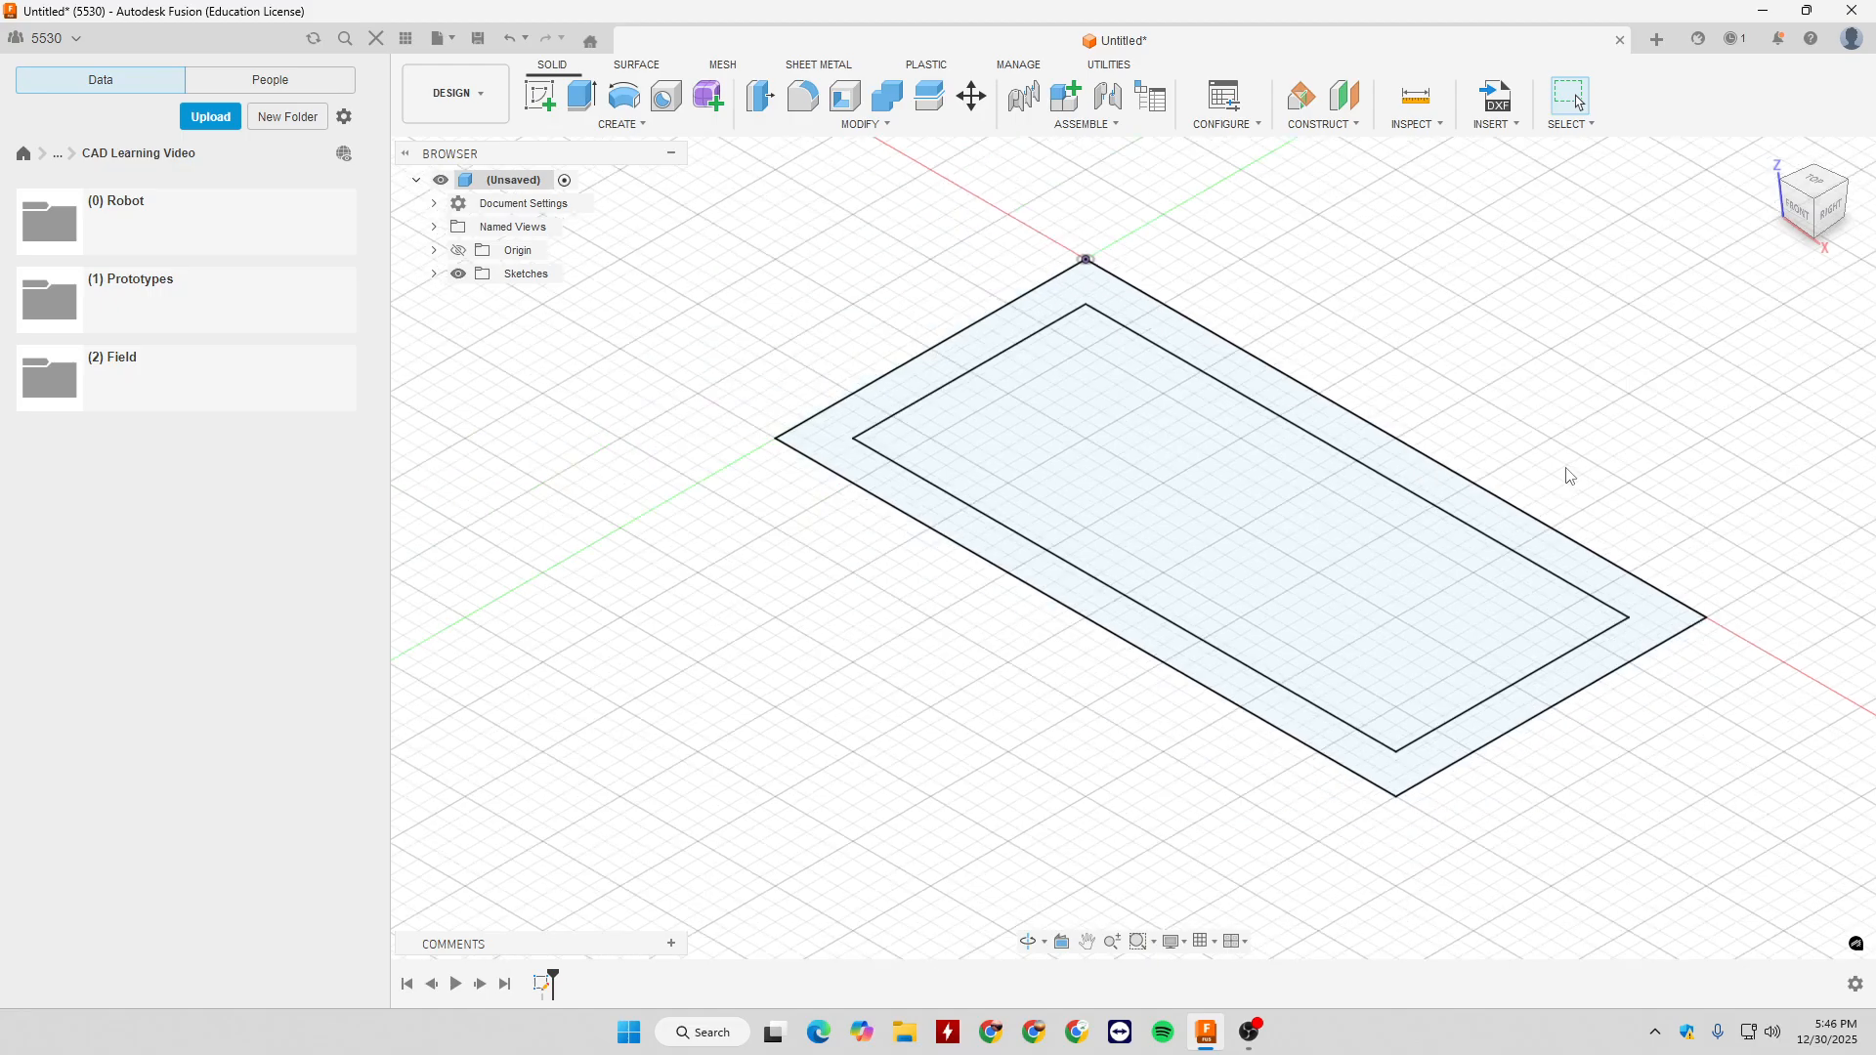
{"action": "scroll", "coordinate": [1614, 476], "scroll_direction": "up", "scroll_amount": 4}
{"action": "middle_click_drag", "start_coordinate": [1614, 477], "coordinate": [1490, 575]}
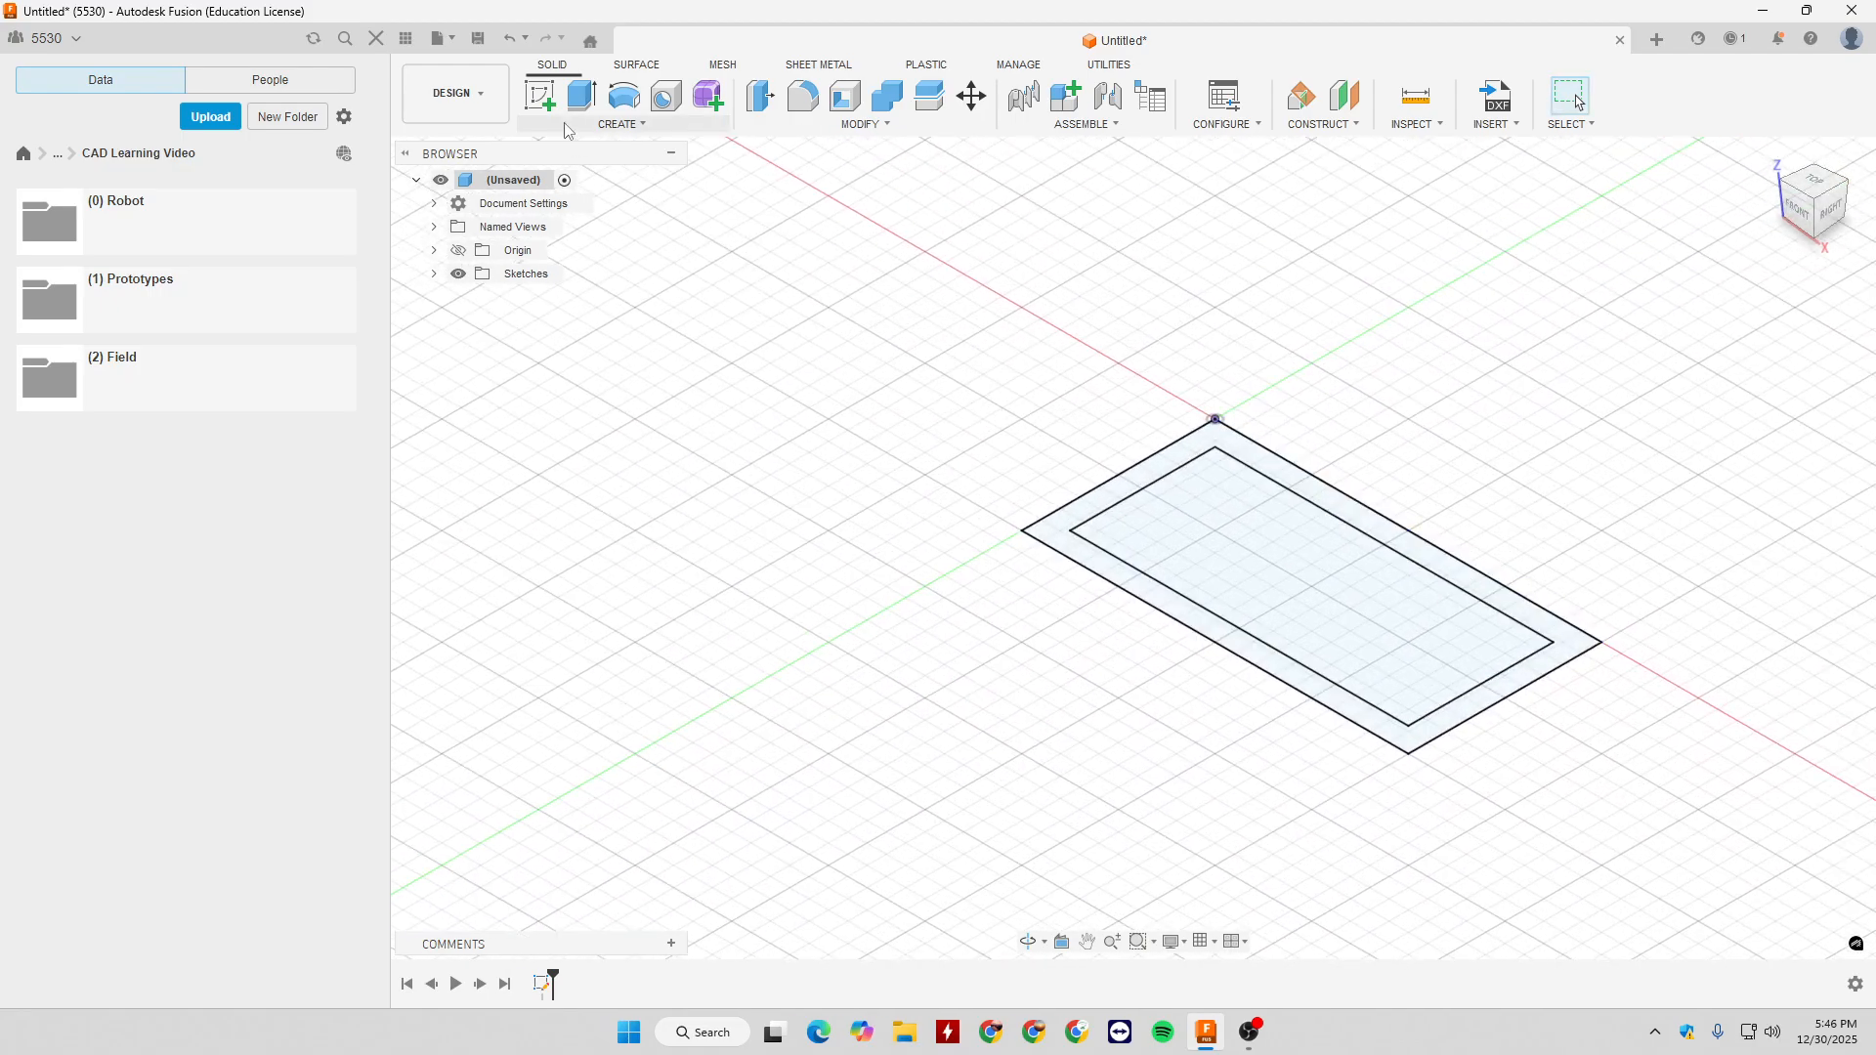
{"action": "left_click", "coordinate": [582, 94]}
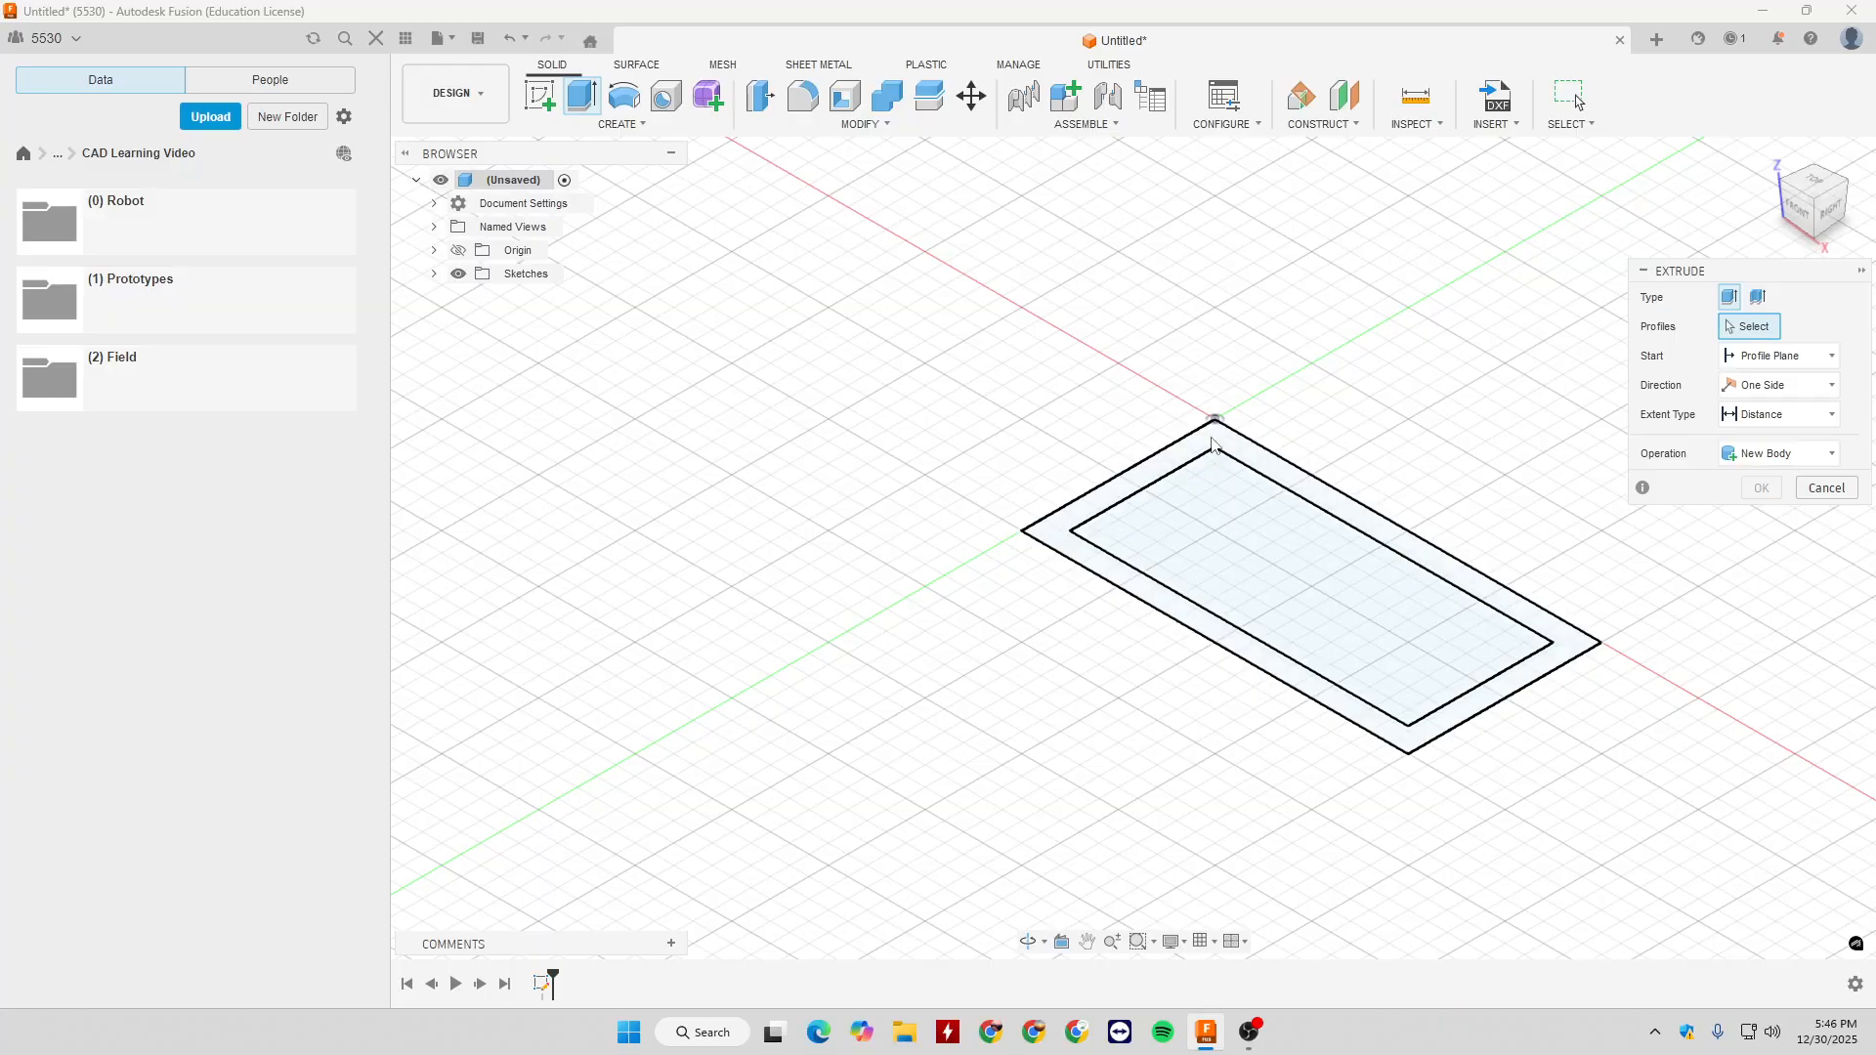
{"action": "left_click", "coordinate": [1212, 444]}
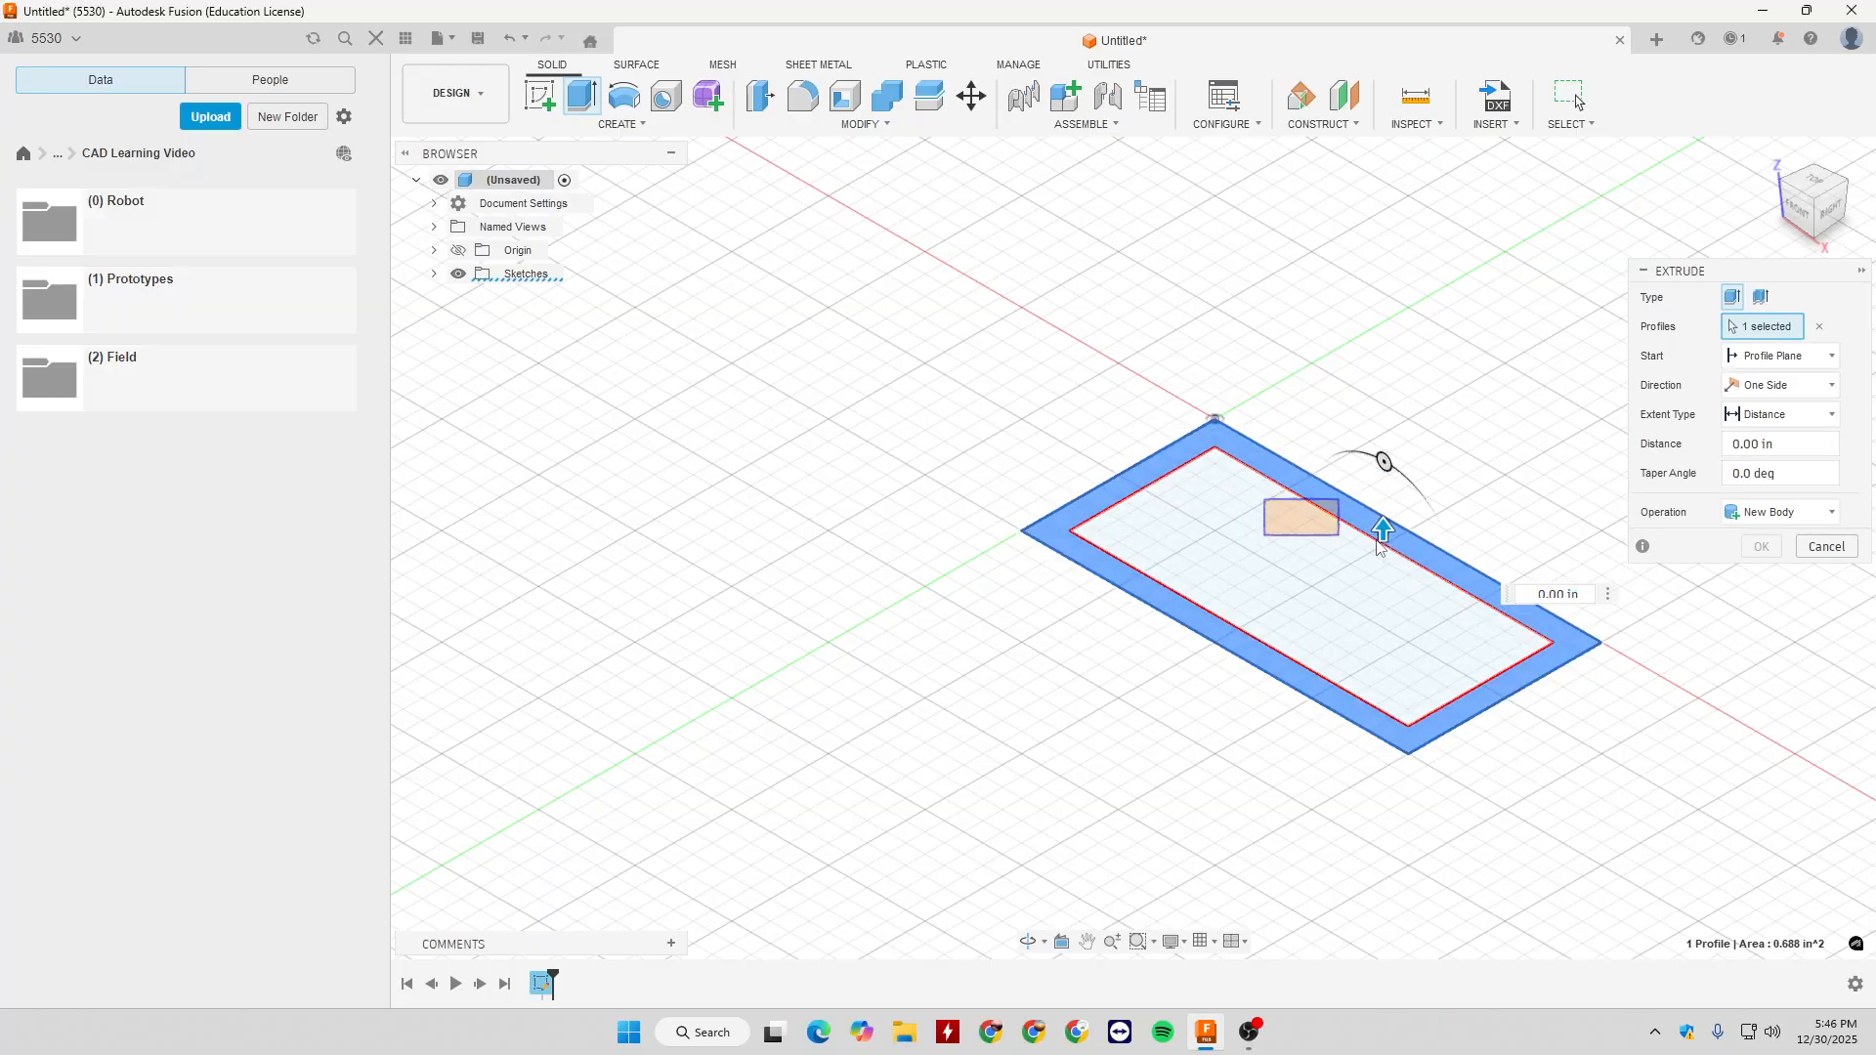
{"action": "left_click_drag", "start_coordinate": [1384, 531], "coordinate": [1383, 263]}
{"action": "middle_click_drag", "start_coordinate": [1482, 476], "coordinate": [1371, 523]}
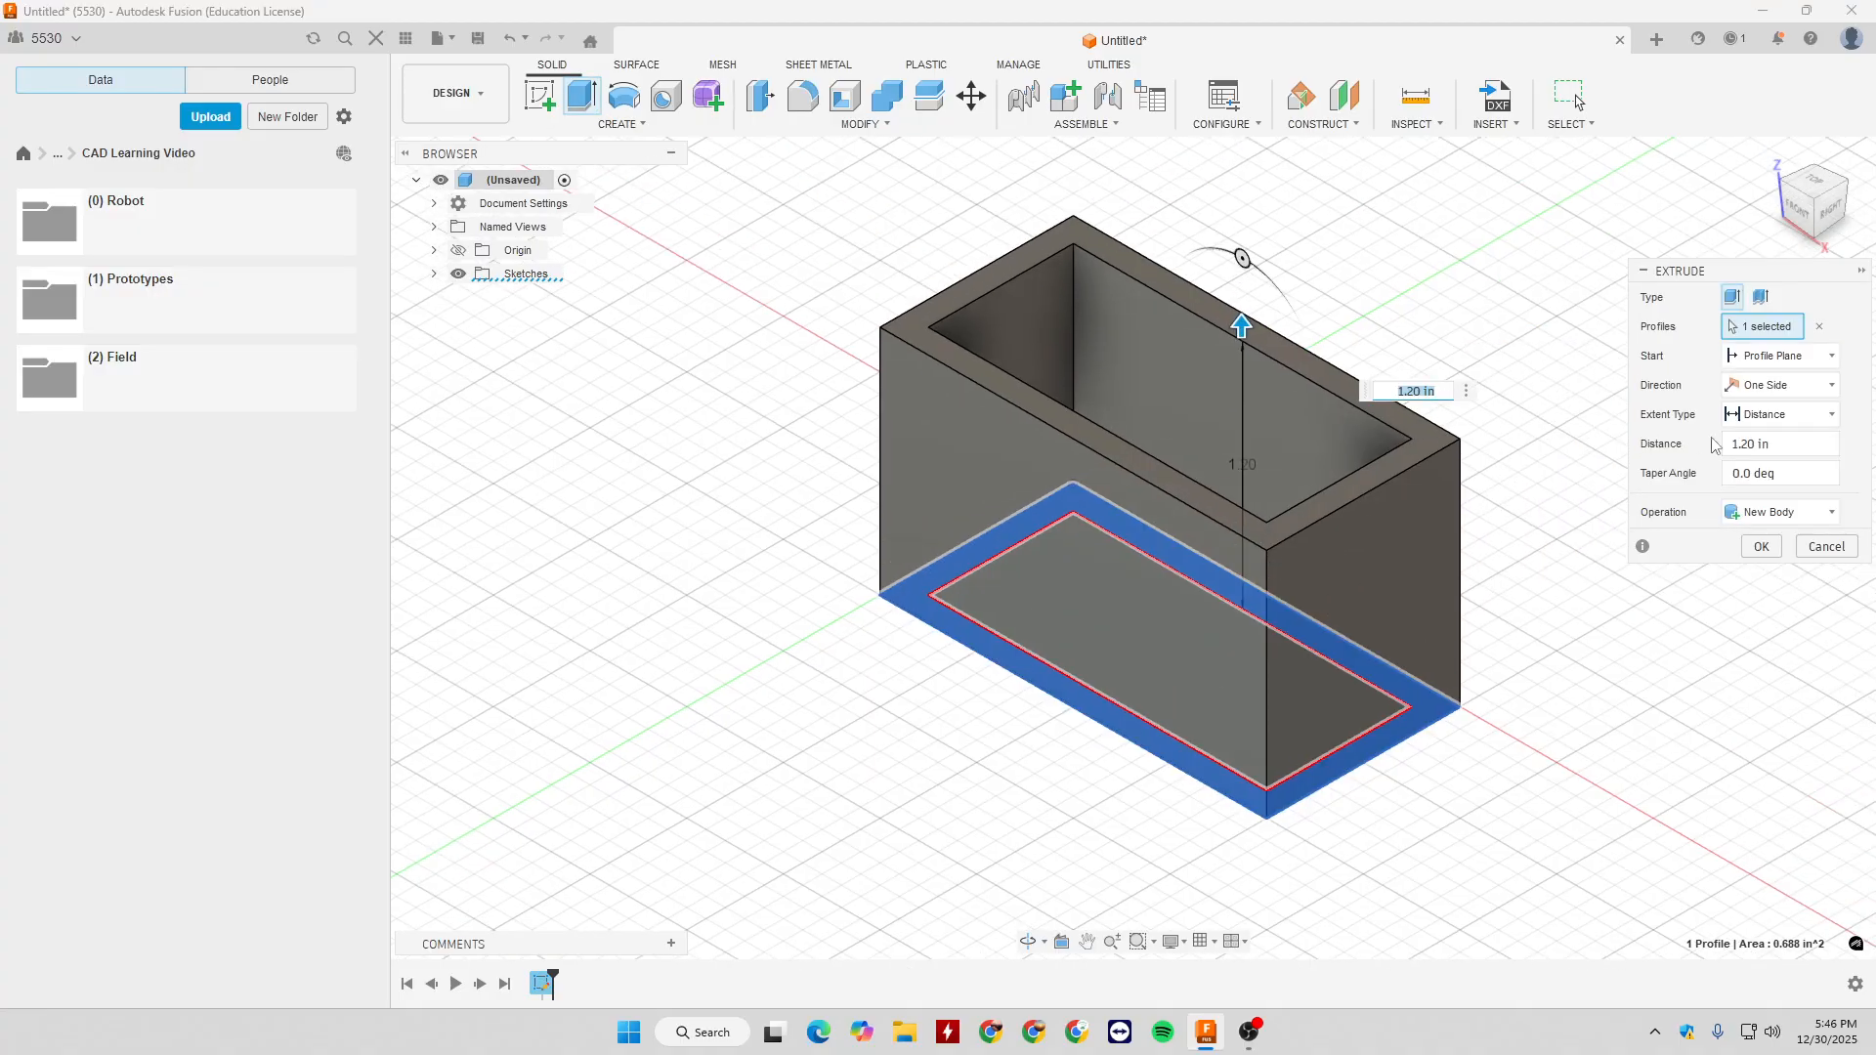
- Set the extrusion distance to 6 in with the Distance extent type and create it as a new body
{"action": "left_click", "coordinate": [1770, 414]}
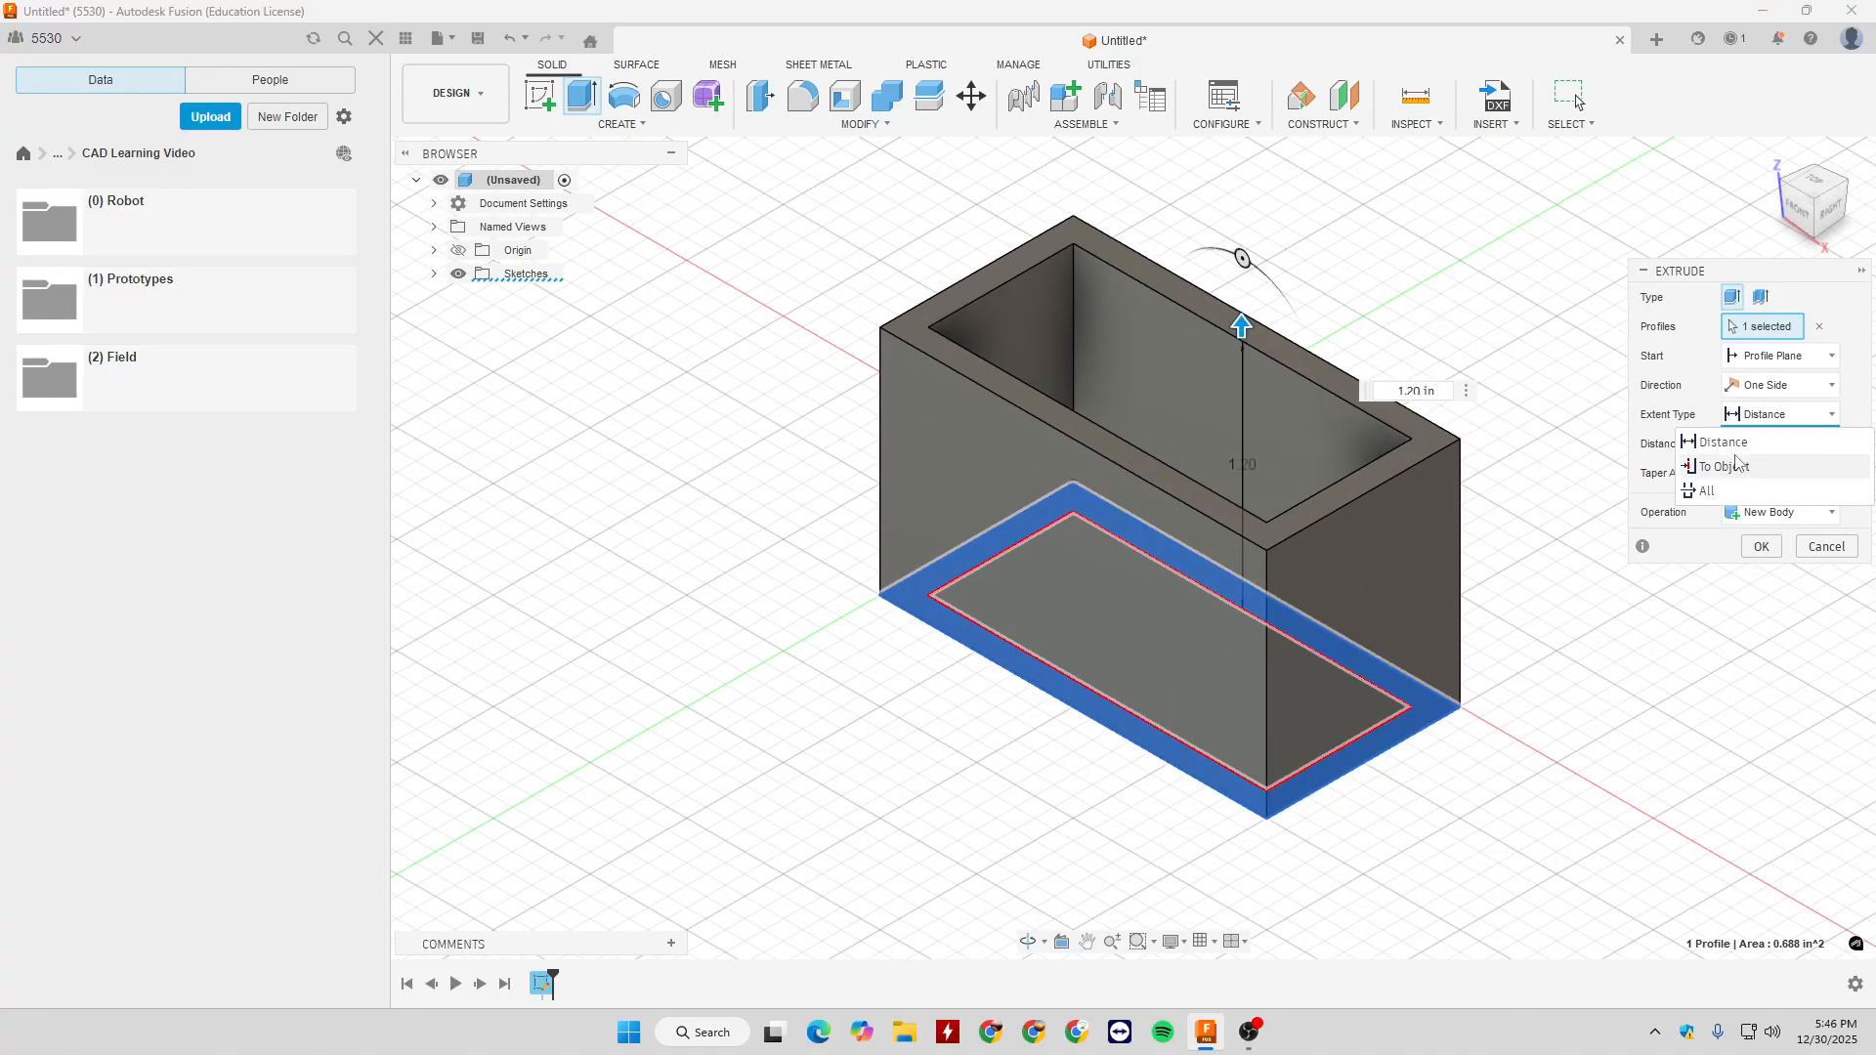
{"action": "left_click", "coordinate": [1746, 442]}
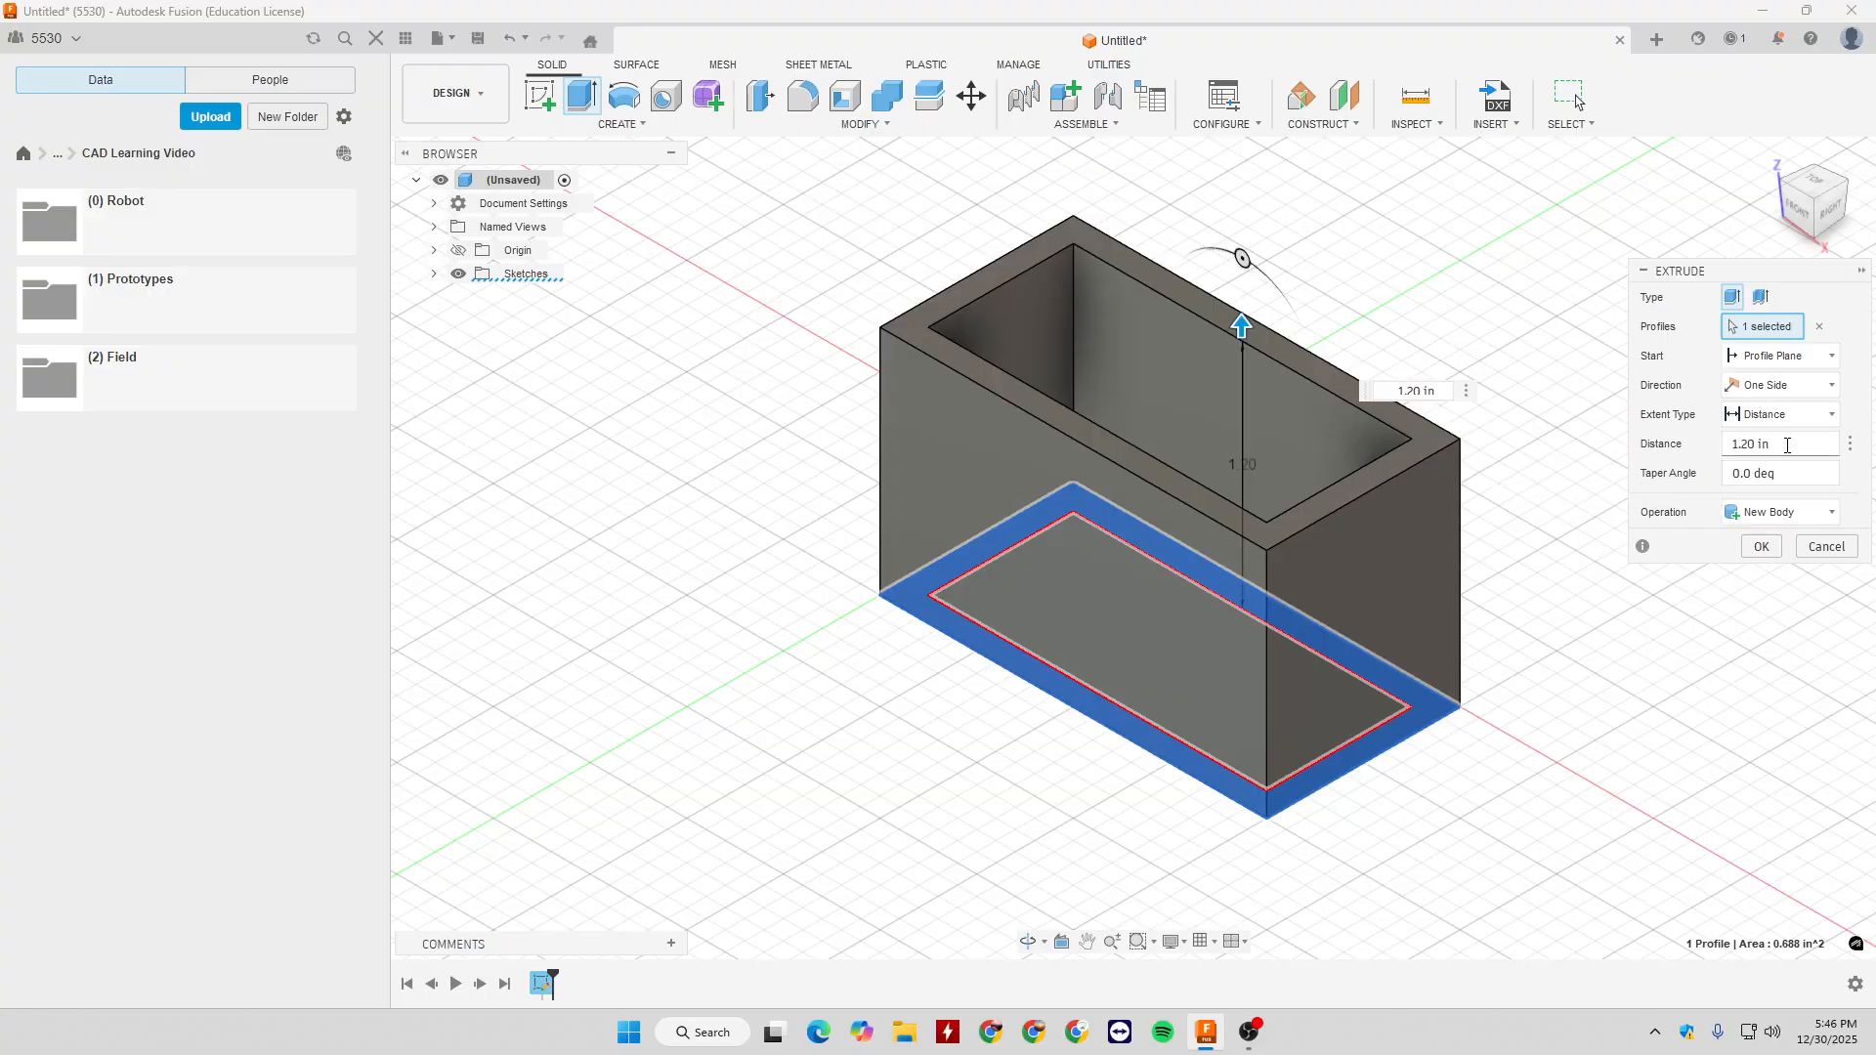
{"action": "double_click", "coordinate": [1410, 390]}
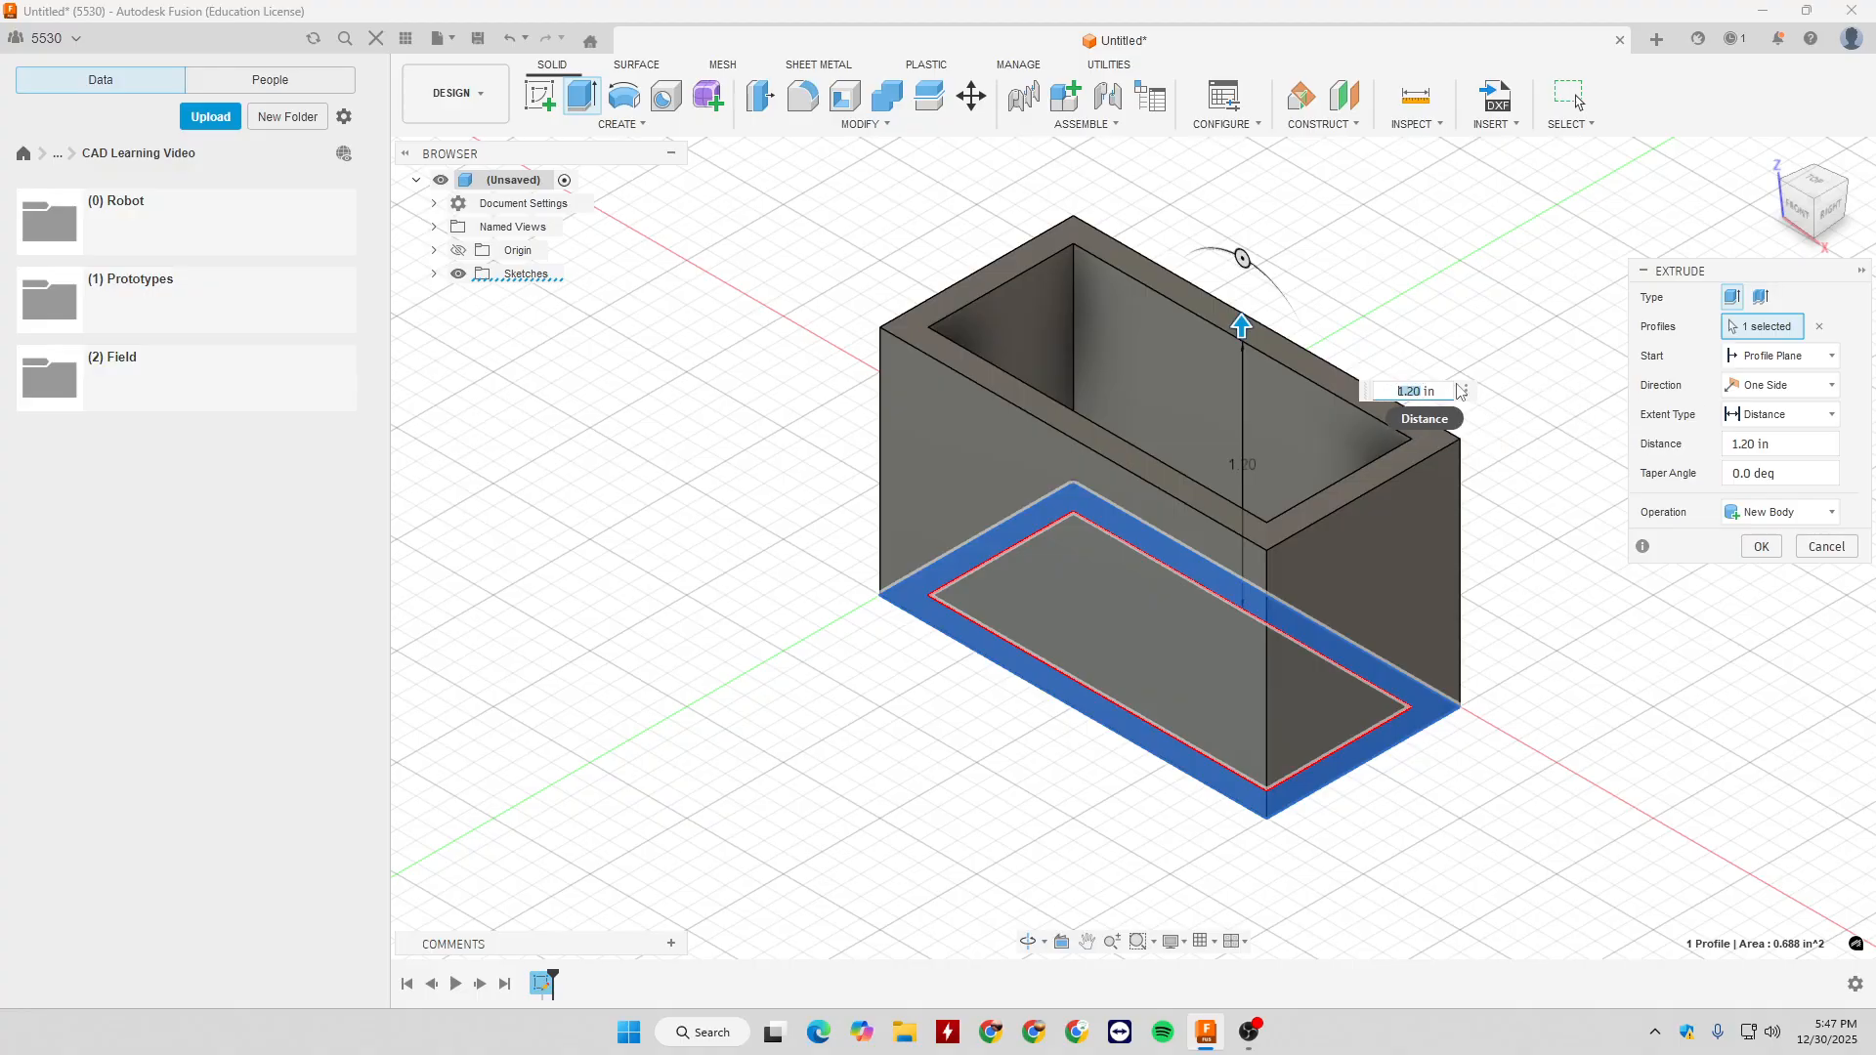
{"action": "type", "text": "6"}
{"action": "key", "text": "Return"}
{"action": "scroll", "coordinate": [1492, 582], "scroll_direction": "down", "scroll_amount": 5}
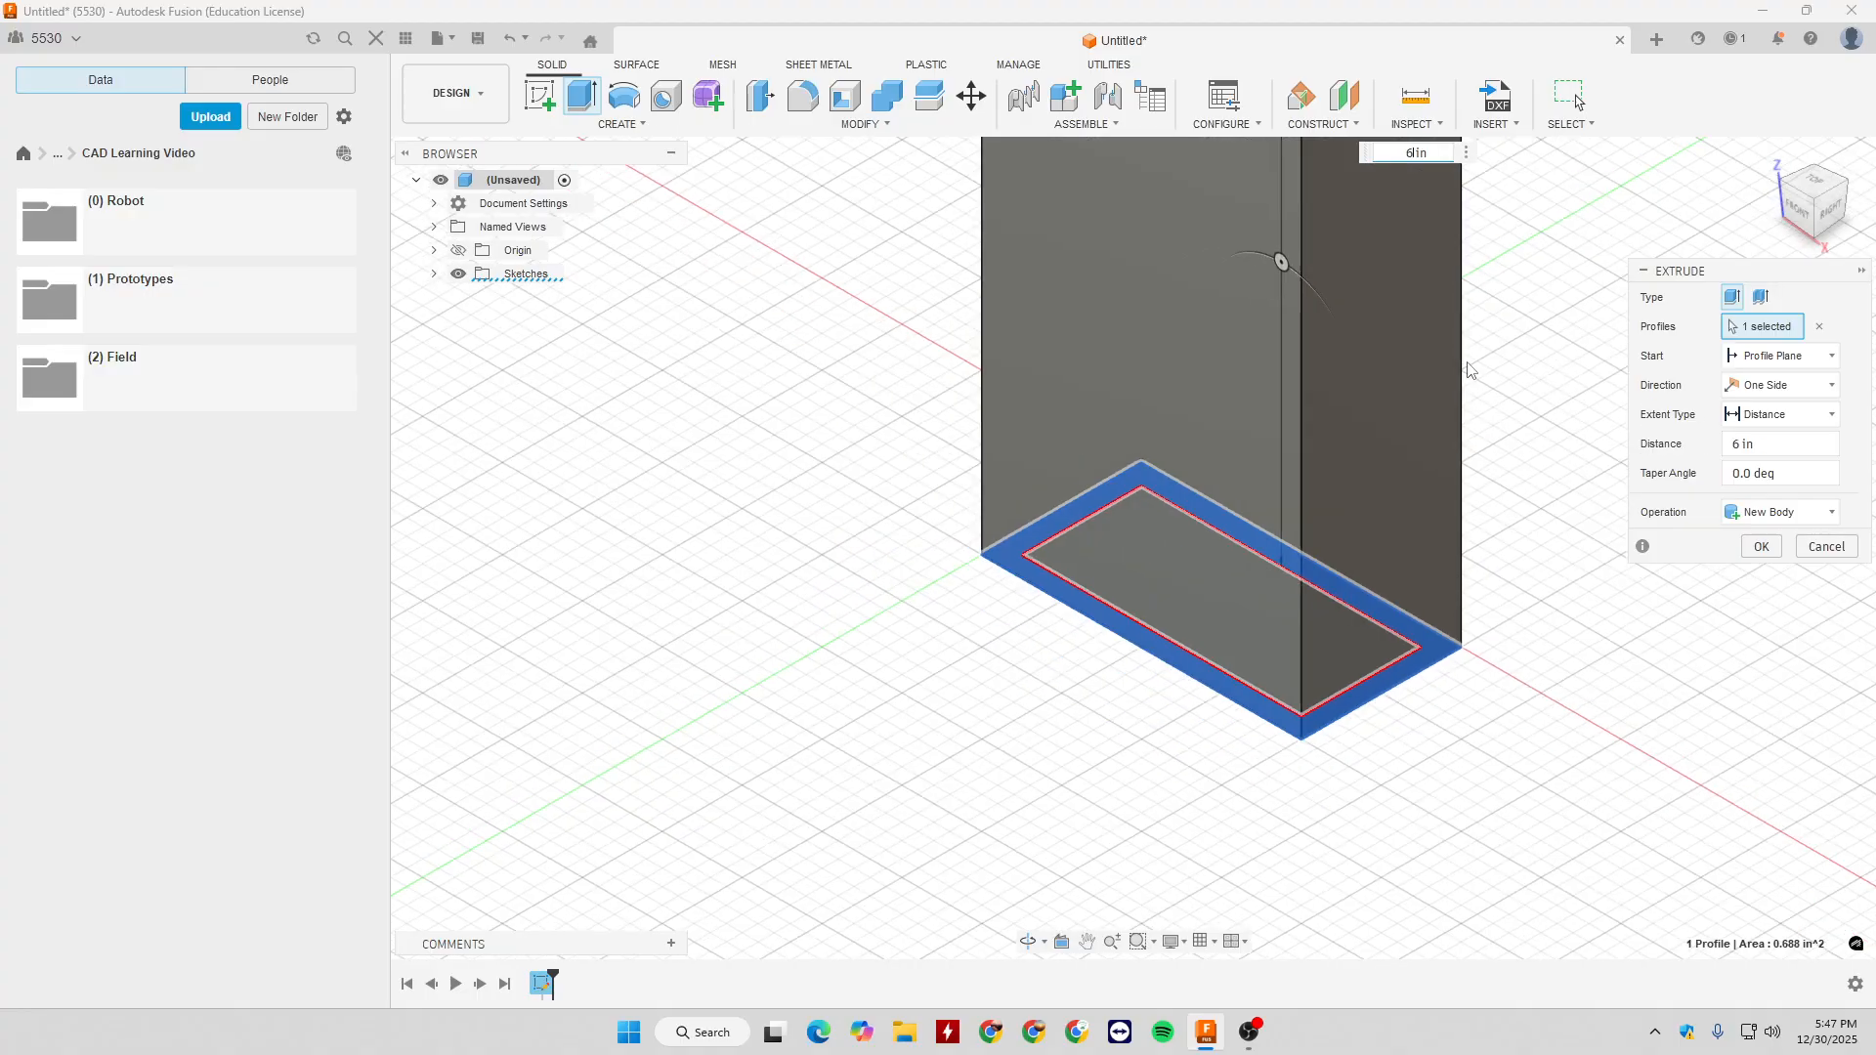
{"action": "left_click", "coordinate": [1770, 512]}
{"action": "left_click", "coordinate": [1771, 512]}
{"action": "left_click", "coordinate": [1761, 546]}
- Look over the hollow rectangular tube from several sides and undo its extrusion
{"action": "middle_click_drag", "start_coordinate": [1722, 532], "coordinate": [1553, 484], "text": "shift"}
{"action": "scroll", "coordinate": [1476, 557], "scroll_direction": "up", "scroll_amount": 5}
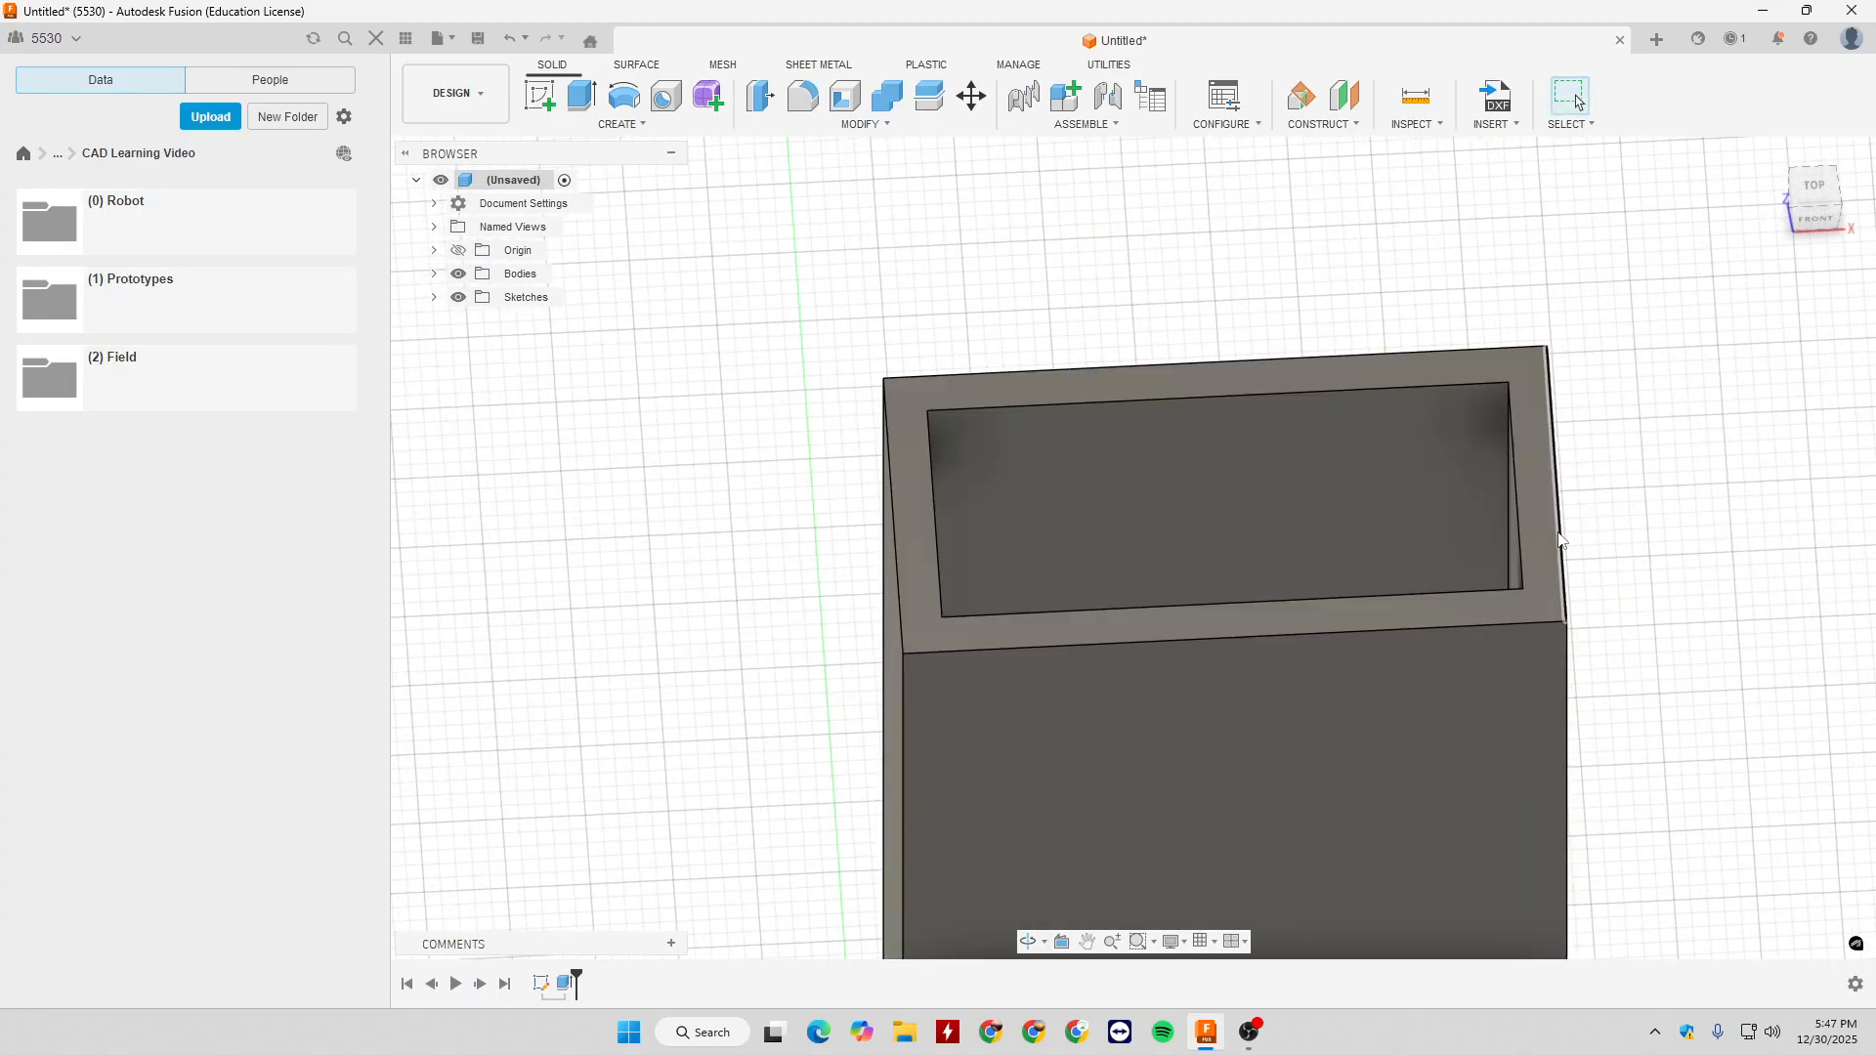
{"action": "middle_click_drag", "start_coordinate": [1603, 520], "coordinate": [1600, 347]}
{"action": "scroll", "coordinate": [1627, 586], "scroll_direction": "down", "scroll_amount": 5}
{"action": "middle_click_drag", "start_coordinate": [1666, 787], "coordinate": [1296, 451]}
{"action": "scroll", "coordinate": [1575, 465], "scroll_direction": "down", "scroll_amount": 4}
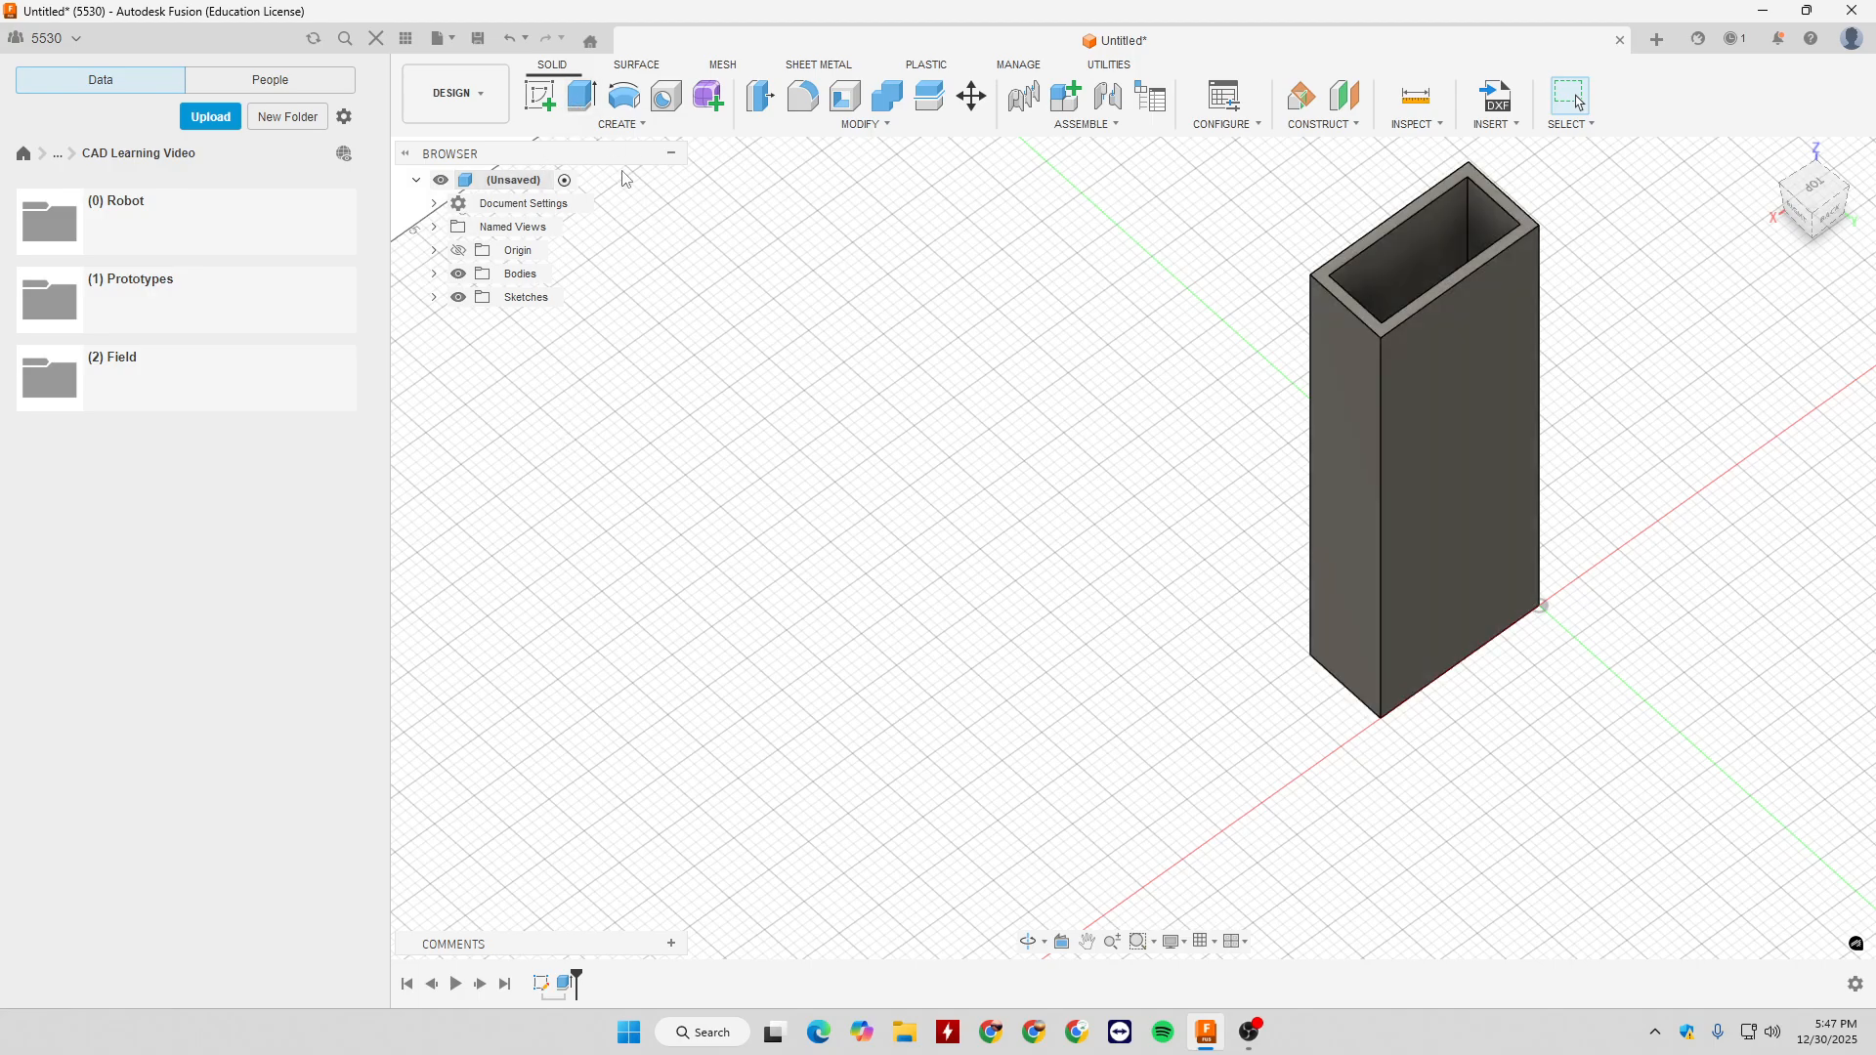
{"action": "key", "text": "ctrl+z"}
- Revolve the frame profile 360 degrees about the outer rectangle's short edge at the origin as a new body
{"action": "mouse_move", "coordinate": [809, 435]}
{"action": "middle_mouse_down", "text": "shift"}
{"action": "mouse_move", "coordinate": [934, 372]}
{"action": "mouse_move", "coordinate": [738, 195]}
{"action": "middle_mouse_up", "text": "shift"}
{"action": "left_click", "coordinate": [625, 124]}
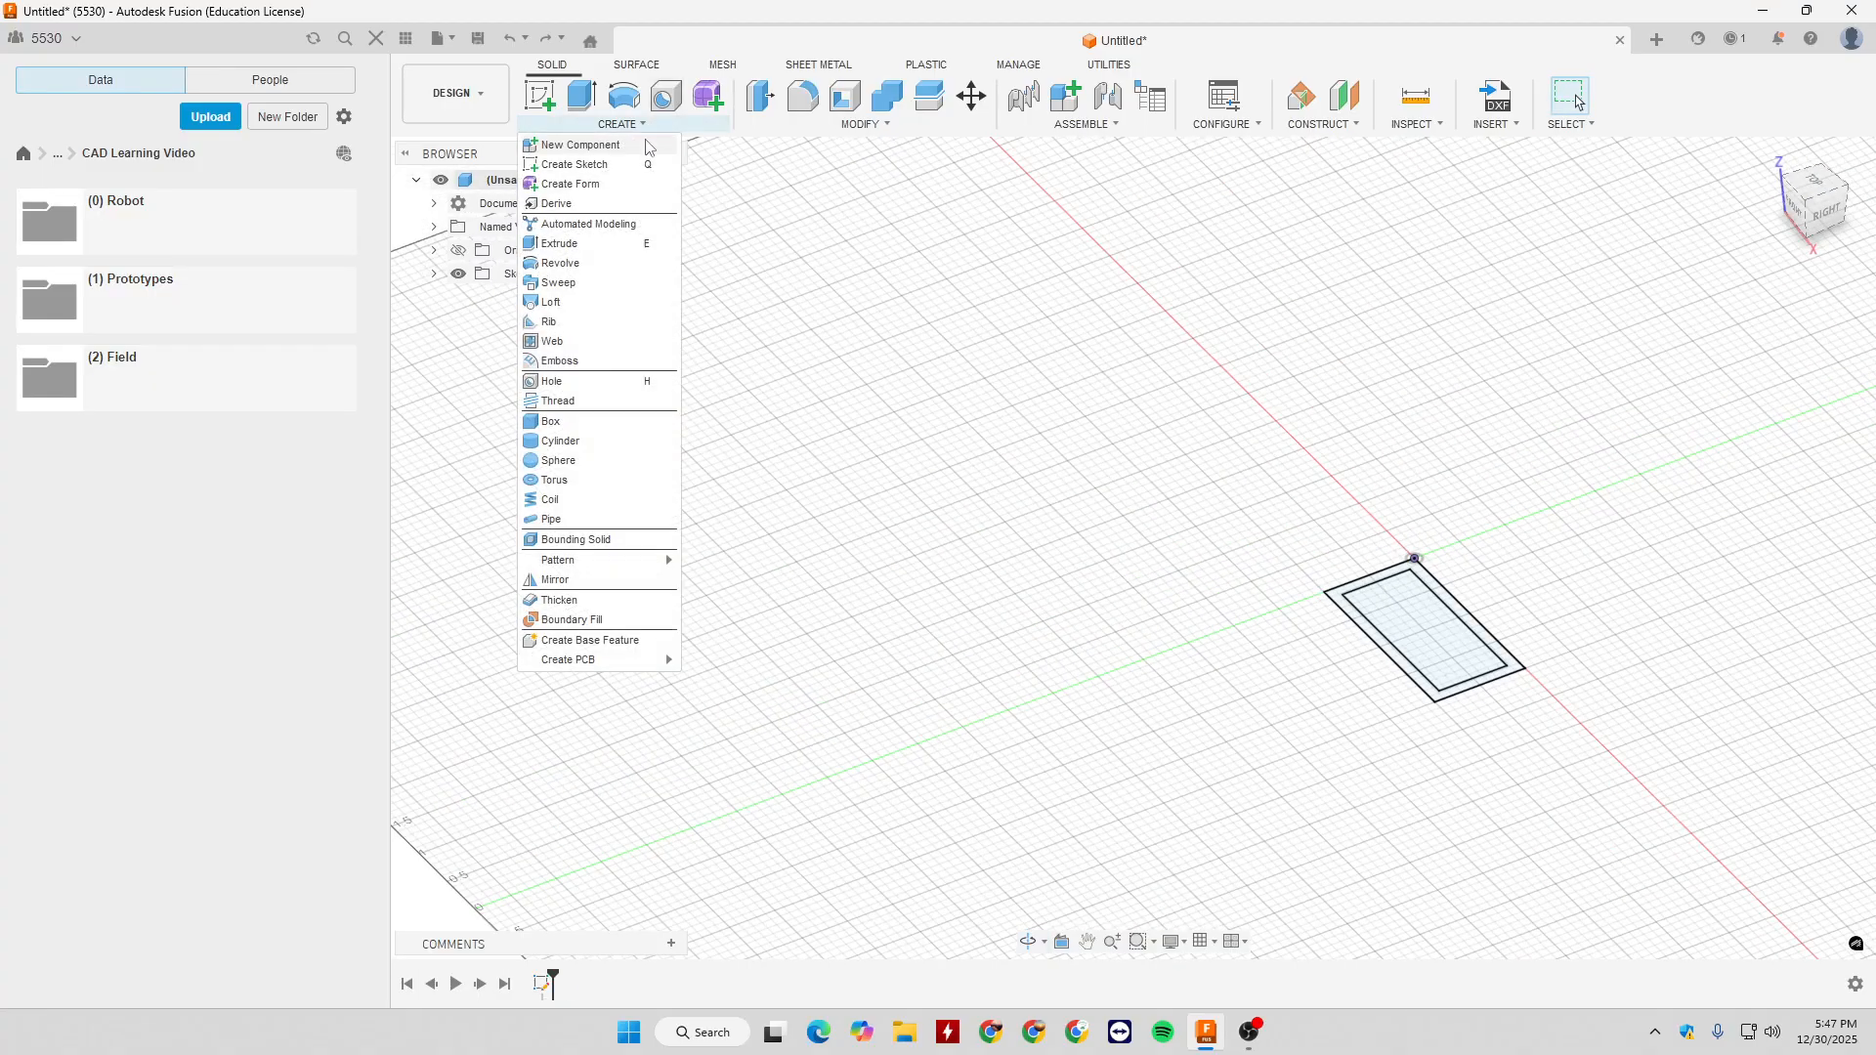
{"action": "left_click", "coordinate": [561, 264]}
{"action": "scroll", "coordinate": [1466, 626], "scroll_direction": "up", "scroll_amount": 5}
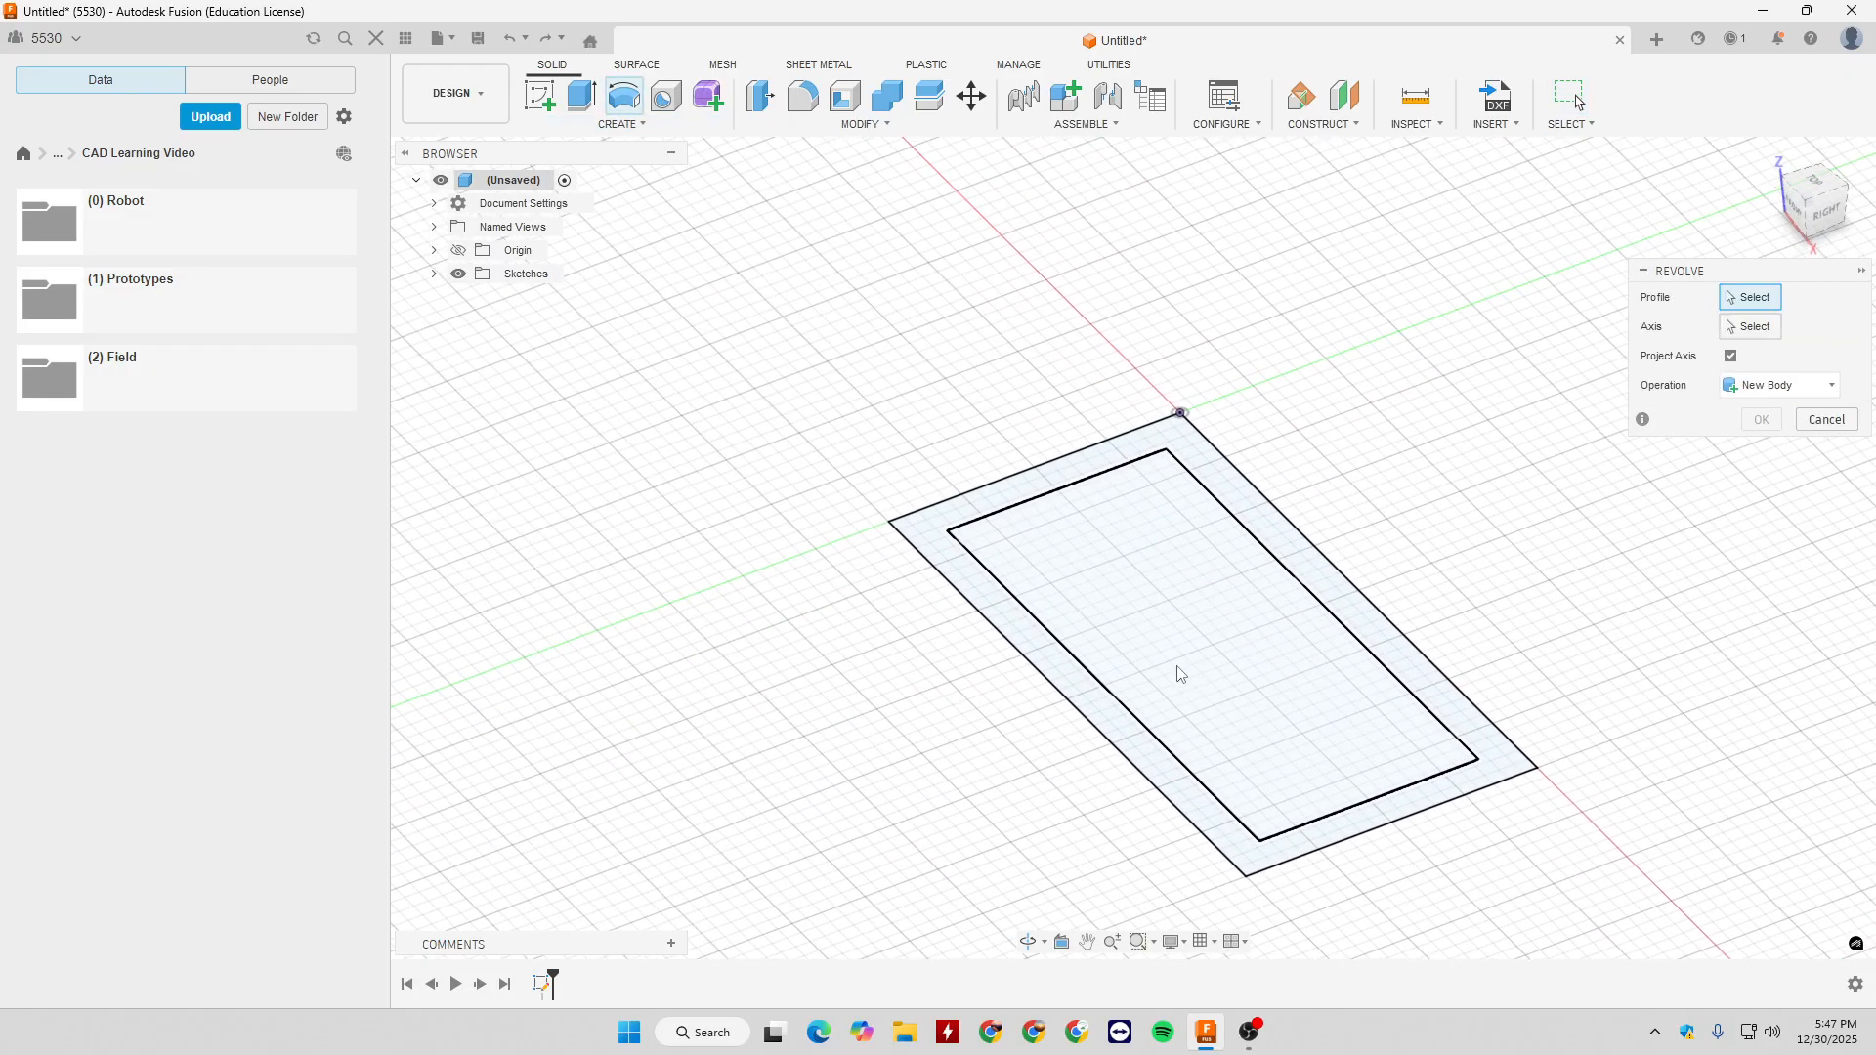
{"action": "left_click", "coordinate": [1147, 451]}
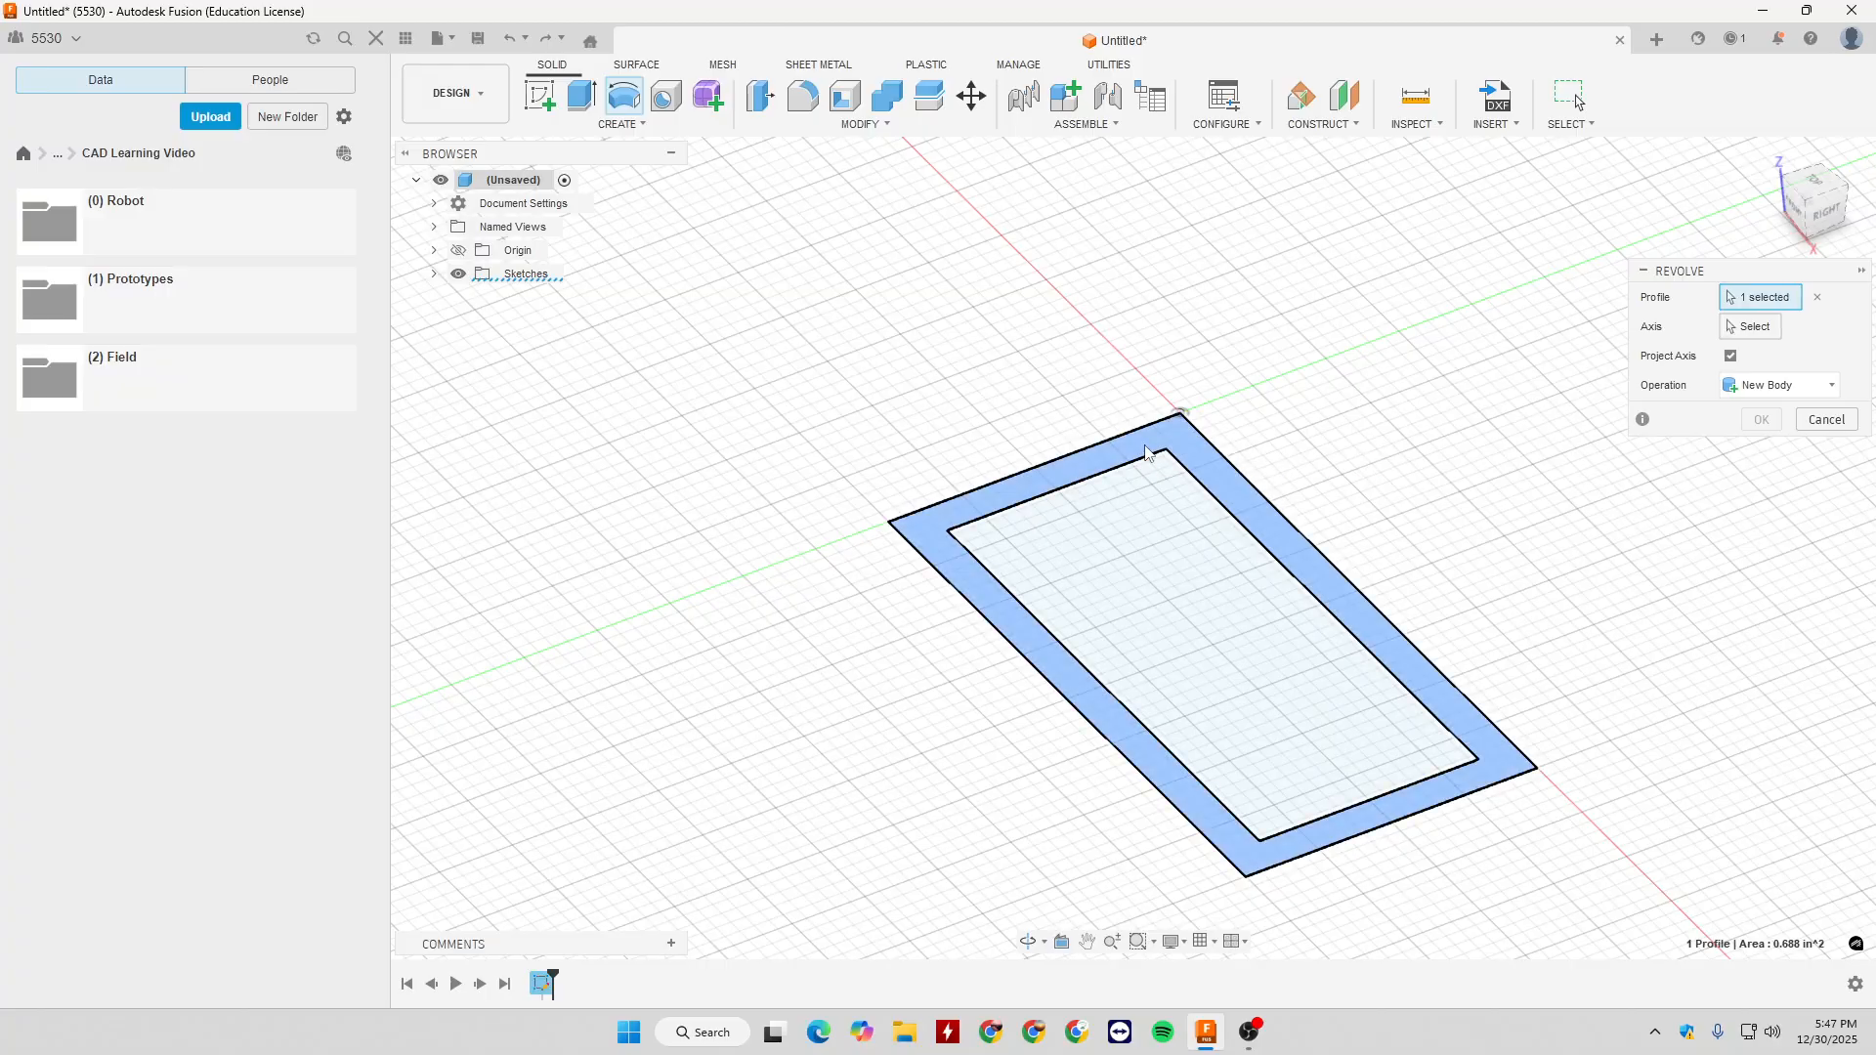
{"action": "middle_click_drag", "start_coordinate": [1010, 475], "coordinate": [1219, 342], "text": "shift"}
{"action": "scroll", "coordinate": [1270, 371], "scroll_direction": "down", "scroll_amount": 3}
{"action": "left_click", "coordinate": [1751, 326]}
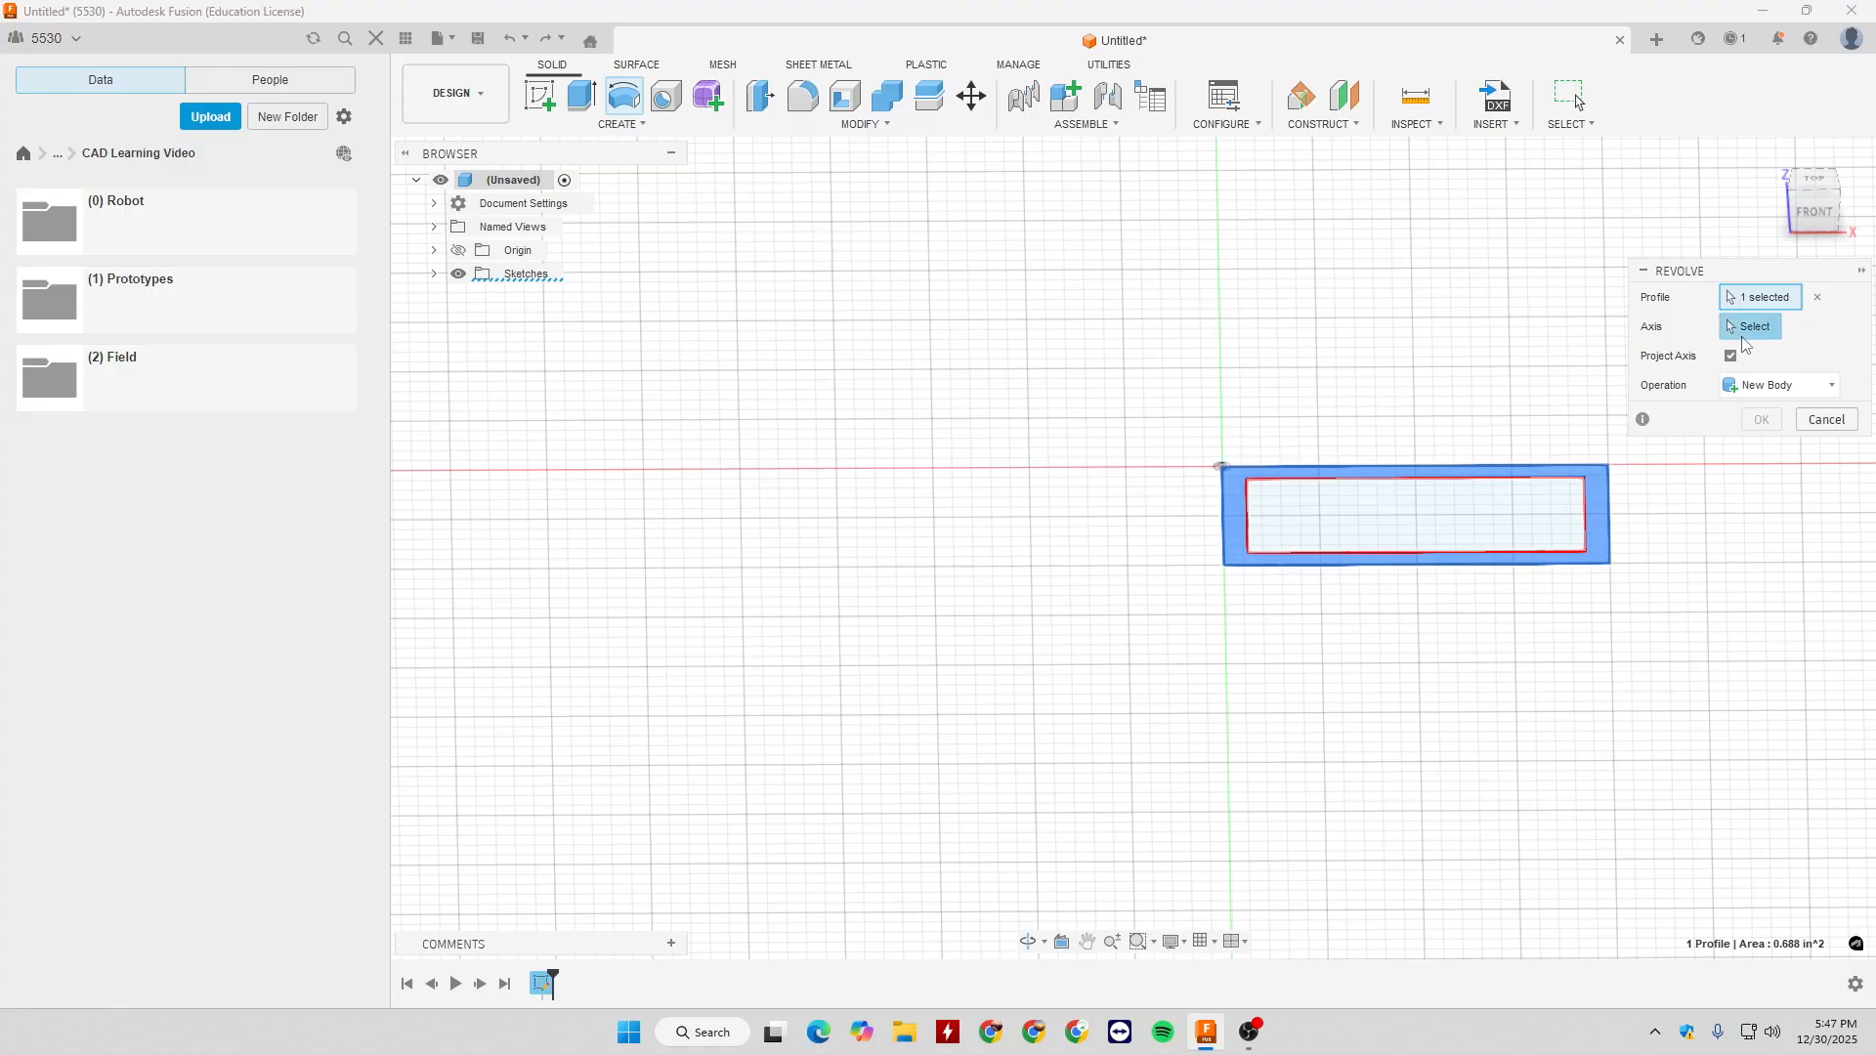
{"action": "left_click", "coordinate": [1221, 516]}
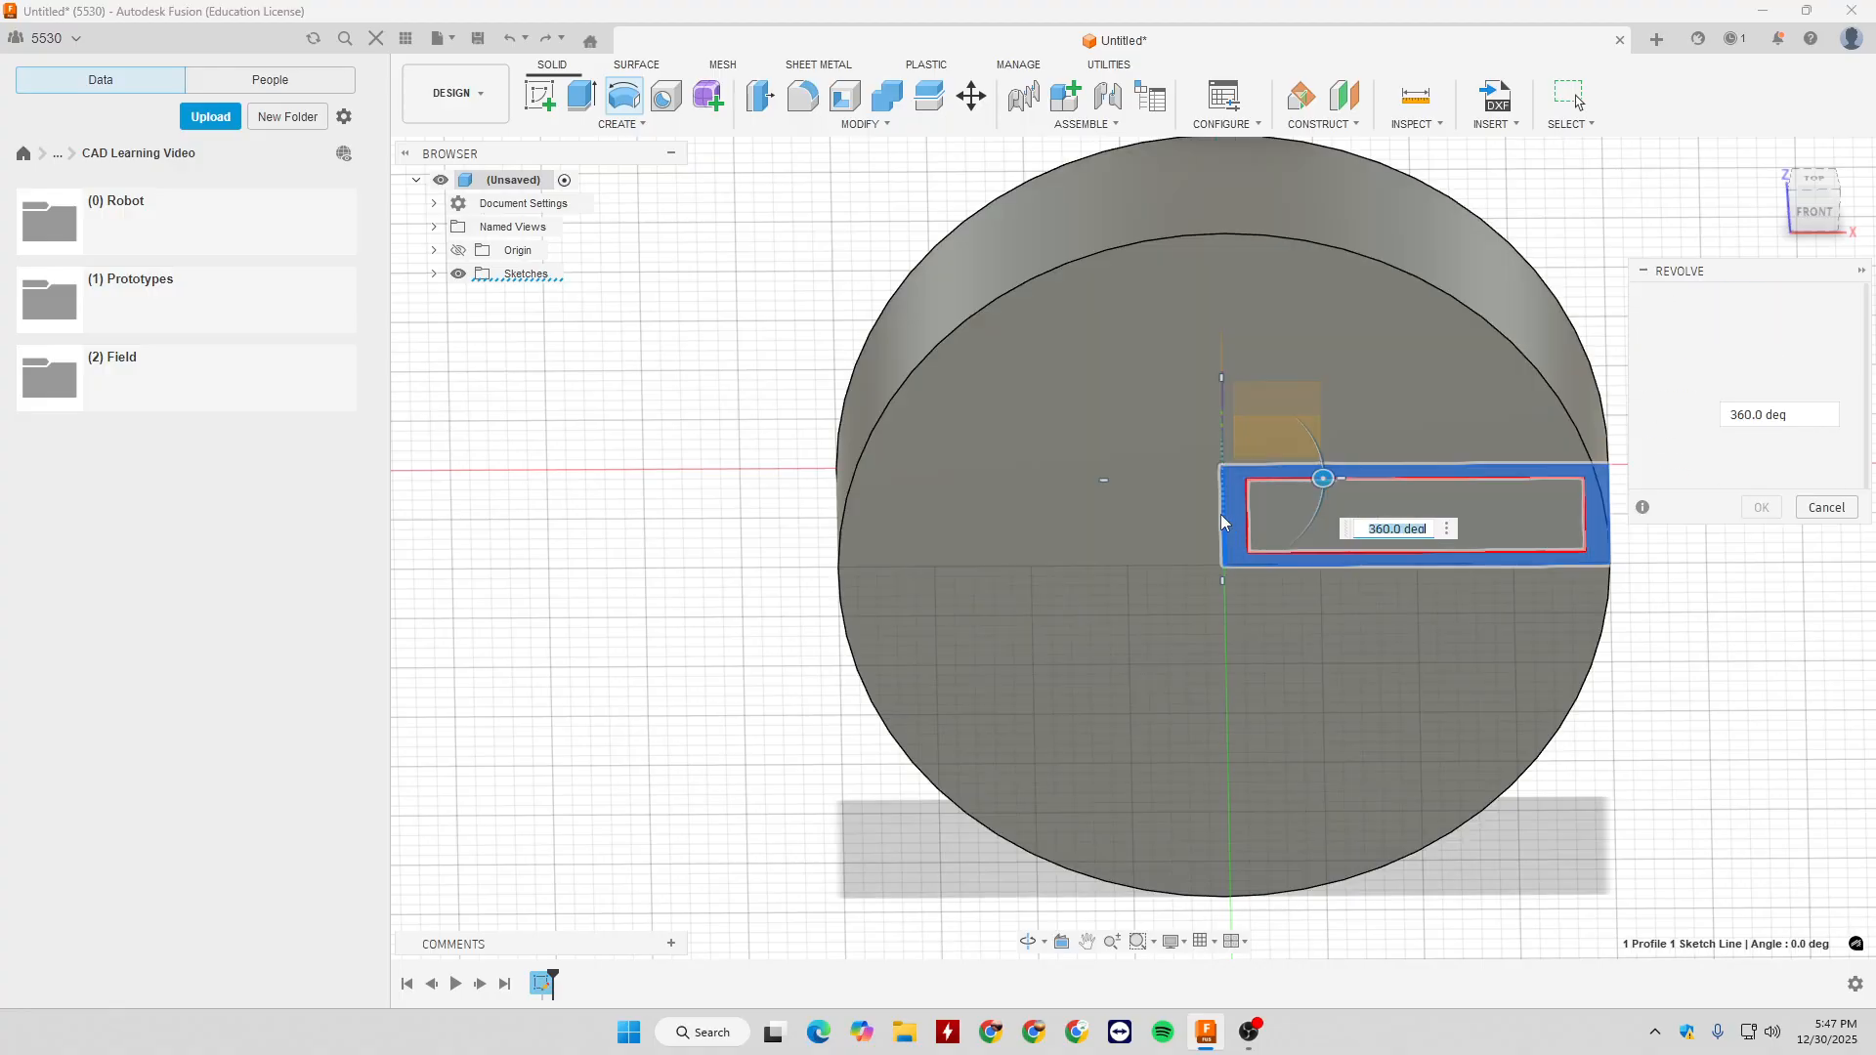
{"action": "scroll", "coordinate": [1495, 531], "scroll_direction": "down", "scroll_amount": 2}
{"action": "mouse_move", "coordinate": [1495, 532]}
{"action": "middle_mouse_down", "text": "shift"}
{"action": "mouse_move", "coordinate": [1539, 528]}
{"action": "mouse_move", "coordinate": [1416, 541]}
{"action": "mouse_move", "coordinate": [1602, 529]}
{"action": "middle_mouse_up", "text": "shift"}
{"action": "left_click", "coordinate": [1764, 516]}
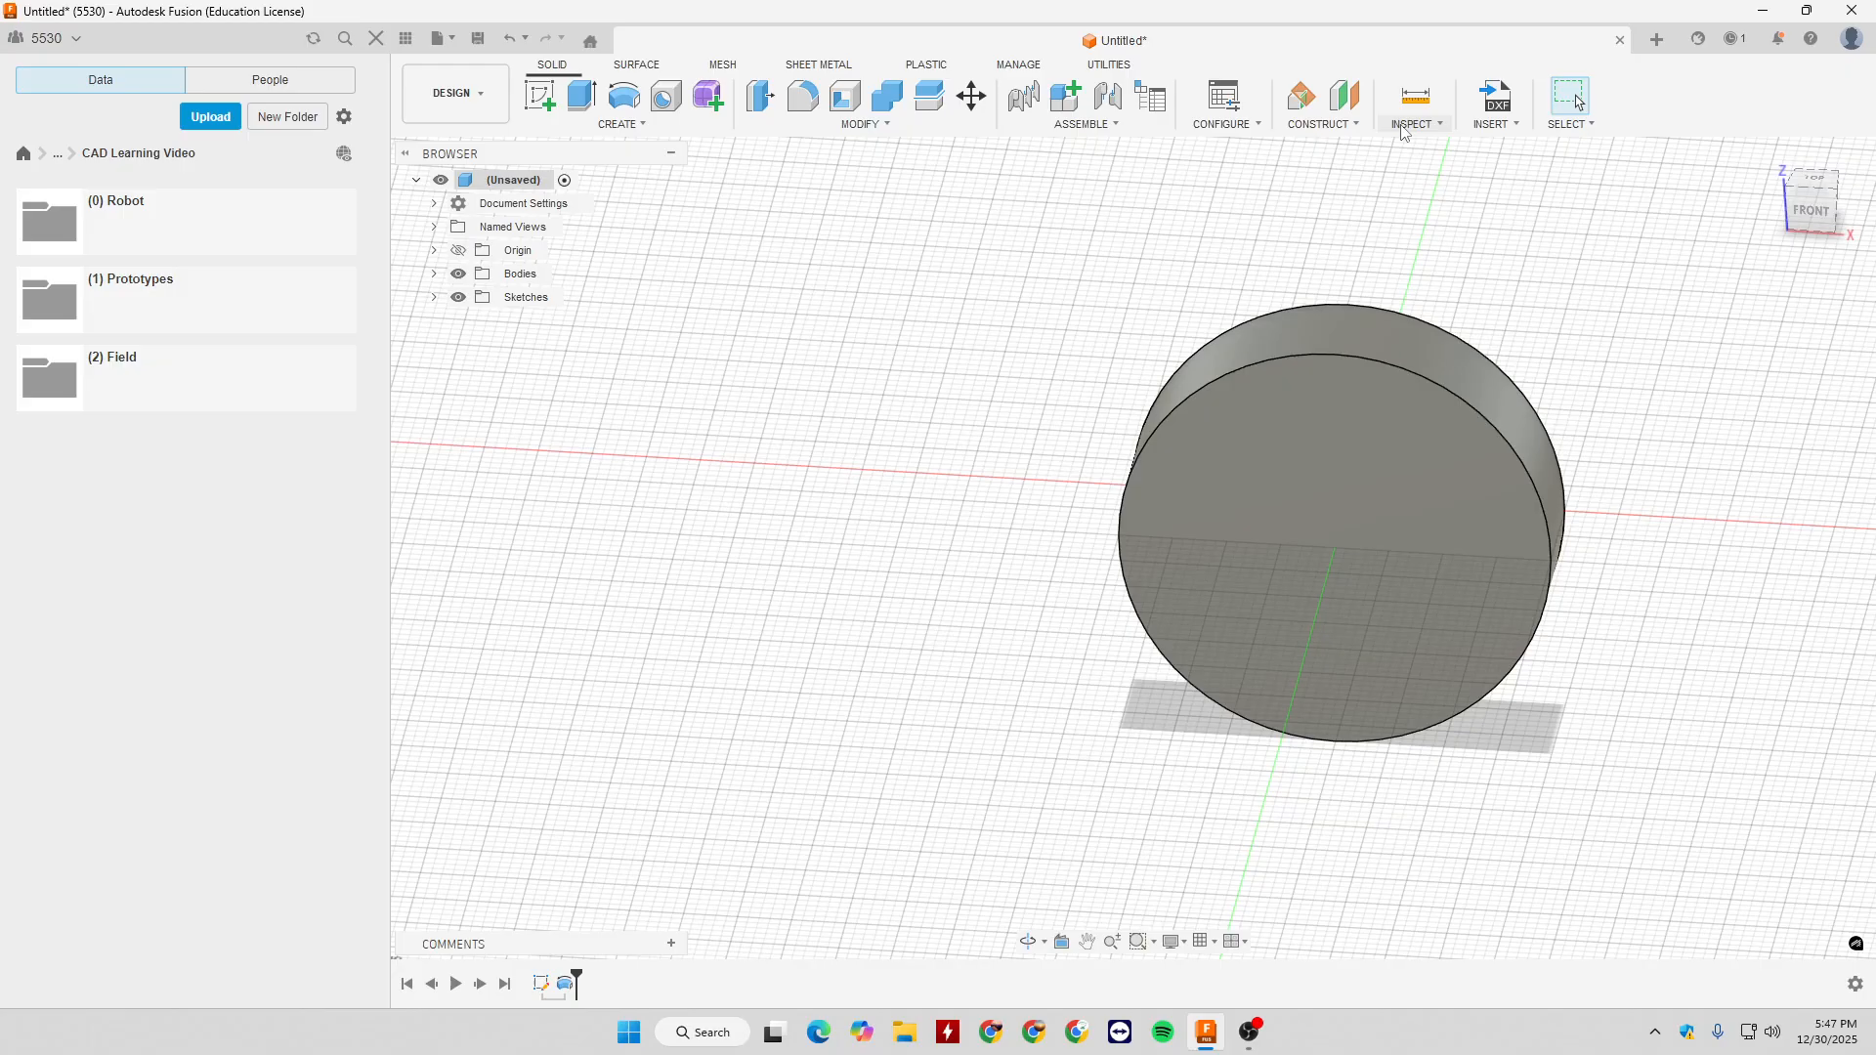
- Examine the revolved body's hollow interior with a Section Analysis cut on the XY plane offset by 0.50 in, and cancel the analysis
{"action": "left_click", "coordinate": [1436, 124]}
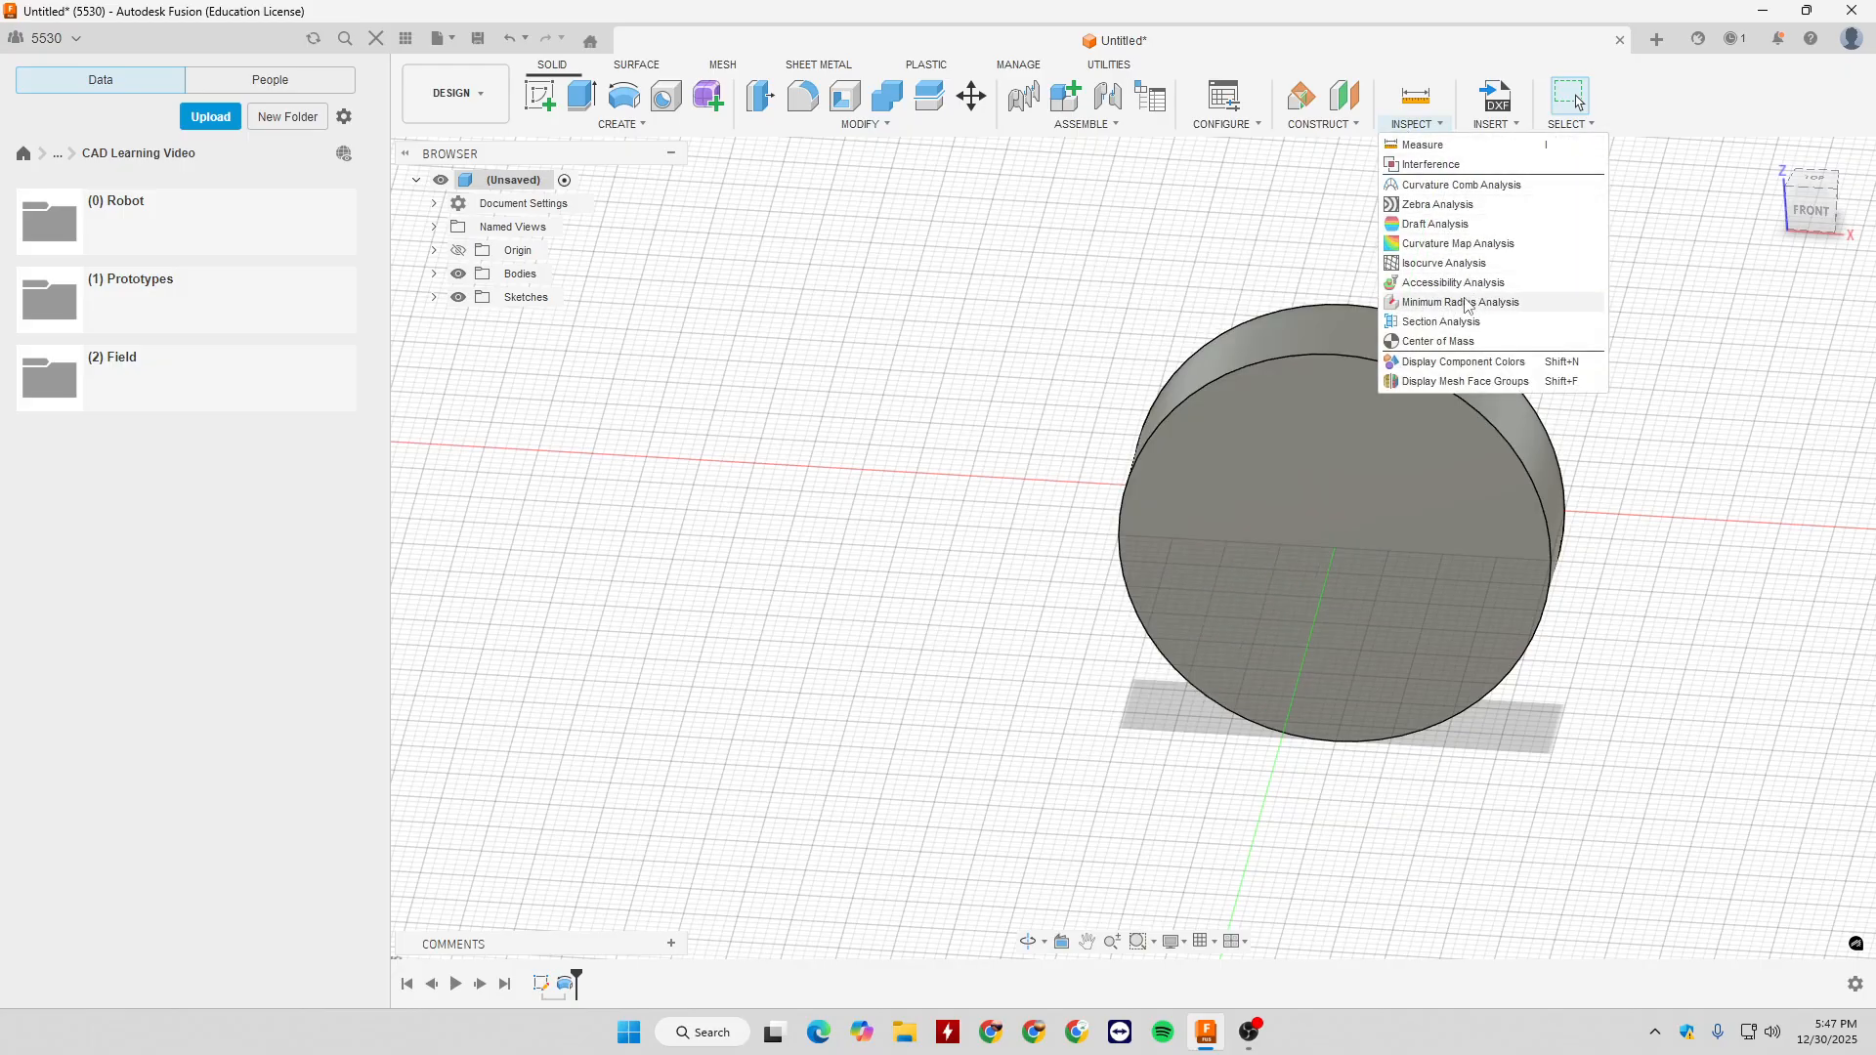
{"action": "left_click", "coordinate": [1441, 321]}
{"action": "middle_click_drag", "start_coordinate": [1441, 332], "coordinate": [1431, 391], "text": "shift"}
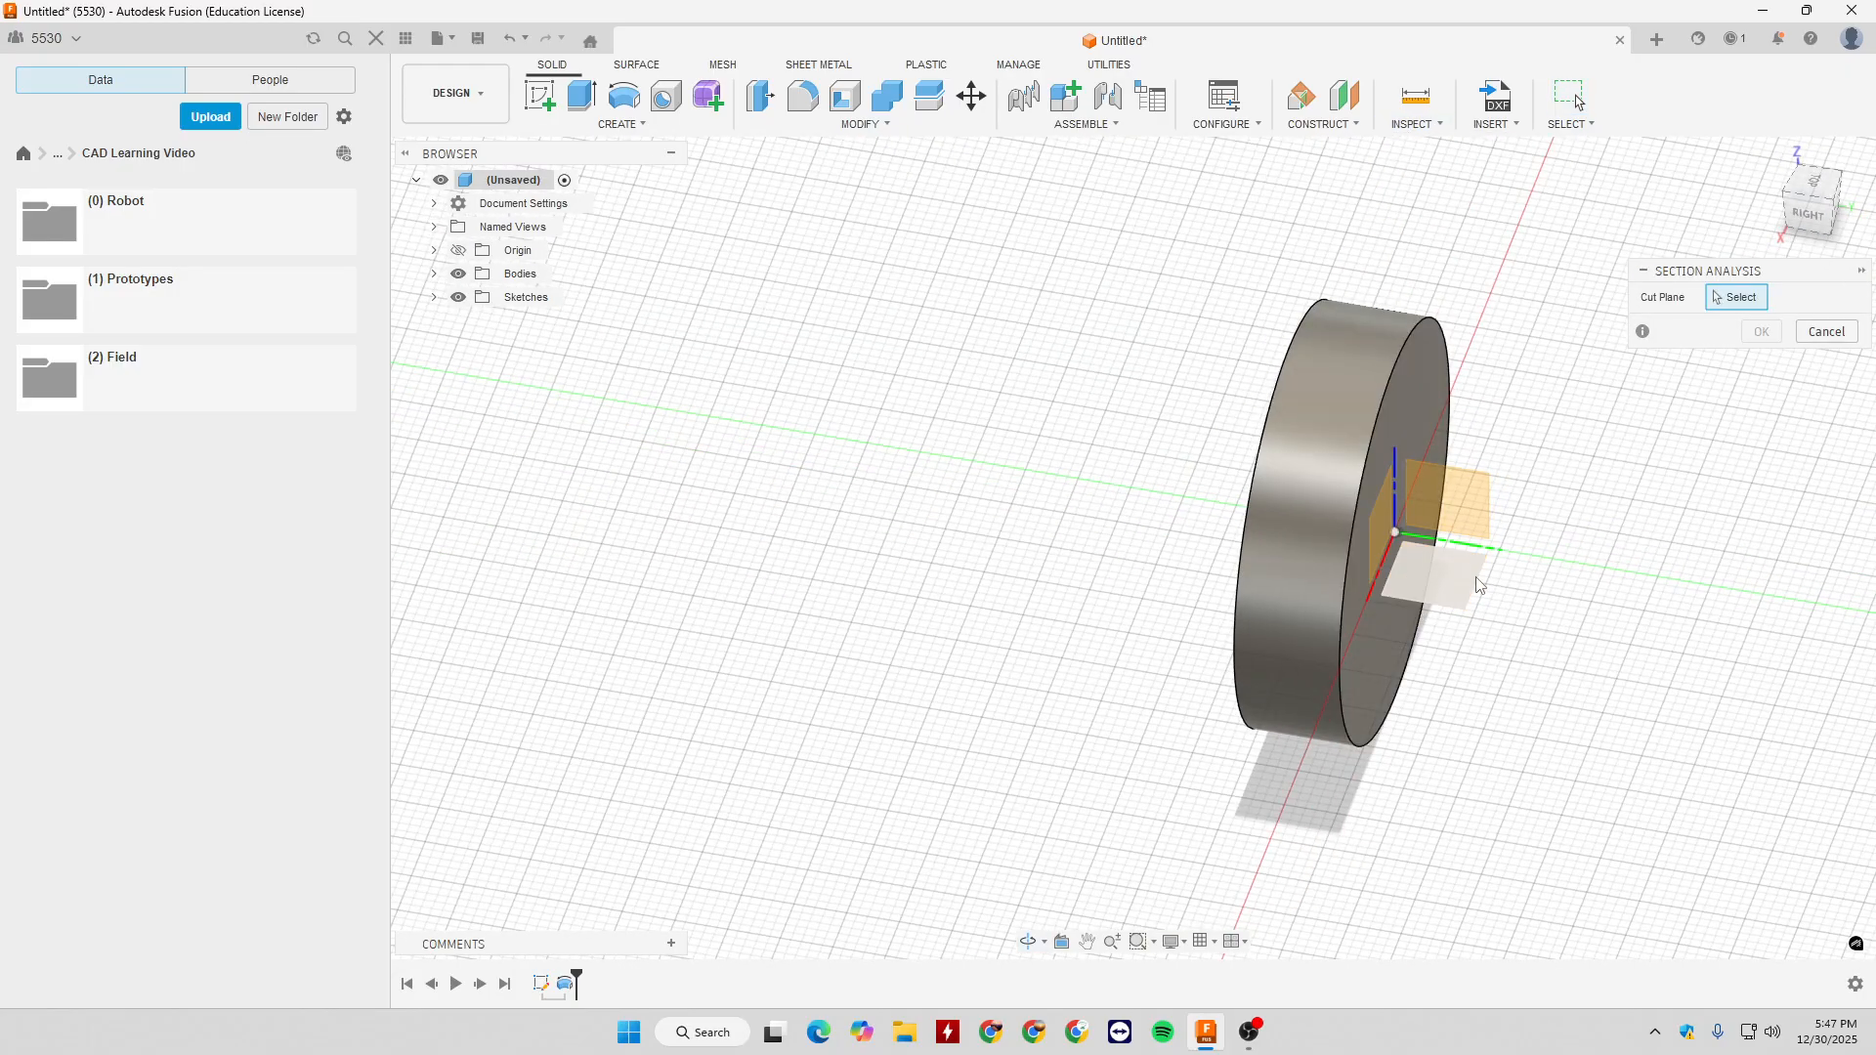
{"action": "left_click", "coordinate": [1476, 584]}
{"action": "mouse_move", "coordinate": [1499, 505]}
{"action": "middle_mouse_down", "text": "shift"}
{"action": "mouse_move", "coordinate": [1556, 433]}
{"action": "mouse_move", "coordinate": [1648, 486]}
{"action": "middle_mouse_up", "text": "shift"}
{"action": "scroll", "coordinate": [1379, 518], "scroll_direction": "up", "scroll_amount": 5}
{"action": "middle_click_drag", "start_coordinate": [1379, 518], "coordinate": [1484, 520], "text": "shift"}
{"action": "scroll", "coordinate": [1385, 512], "scroll_direction": "down", "scroll_amount": 3}
{"action": "mouse_move", "coordinate": [1249, 476]}
{"action": "left_mouse_down"}
{"action": "mouse_move", "coordinate": [1250, 369]}
{"action": "mouse_move", "coordinate": [1247, 512]}
{"action": "mouse_move", "coordinate": [1248, 335]}
{"action": "mouse_move", "coordinate": [1250, 427]}
{"action": "left_mouse_up"}
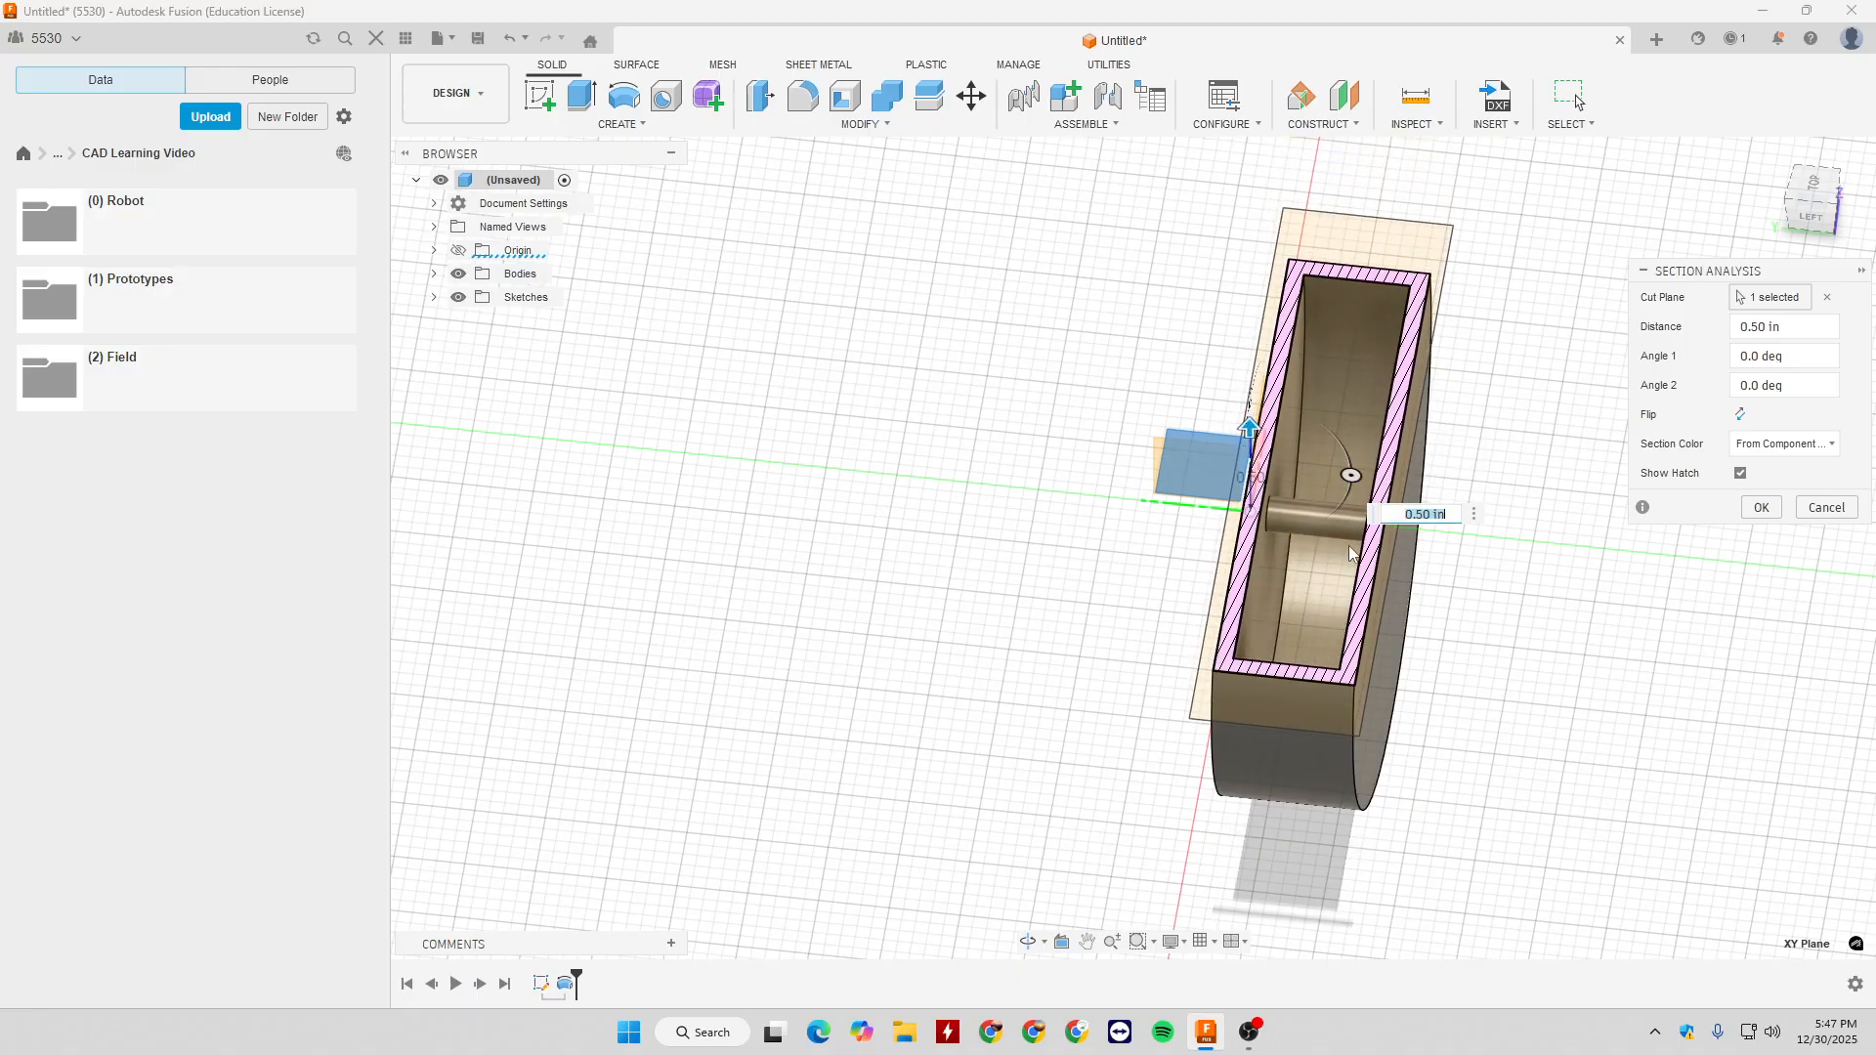
{"action": "left_click", "coordinate": [1802, 505]}
- Undo the revolve, preview revolving the frame profile 360 degrees about the outer rectangle's long edge on the X axis, and cancel it
{"action": "mouse_move", "coordinate": [1661, 503]}
{"action": "middle_mouse_down", "text": "shift"}
{"action": "mouse_move", "coordinate": [1438, 475]}
{"action": "mouse_move", "coordinate": [1141, 514]}
{"action": "middle_mouse_up", "text": "shift"}
{"action": "key", "text": "ctrl+z"}
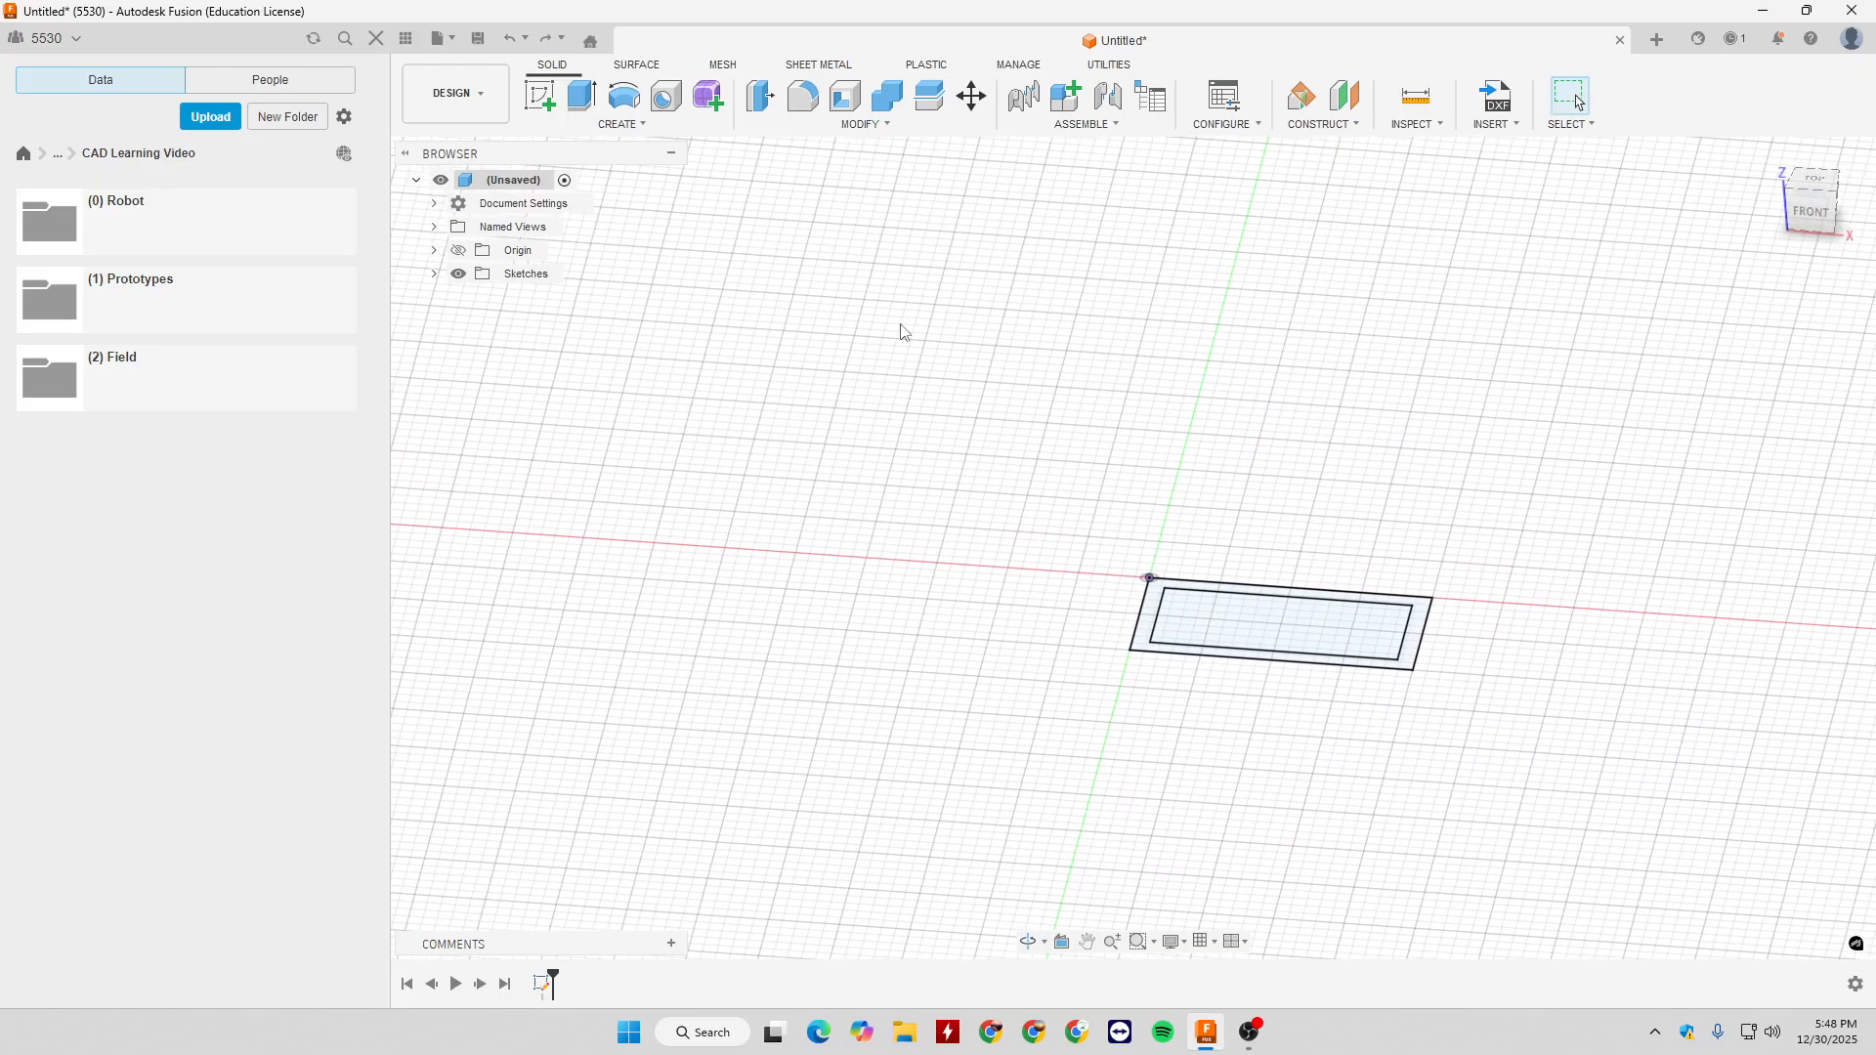
{"action": "left_click", "coordinate": [632, 125]}
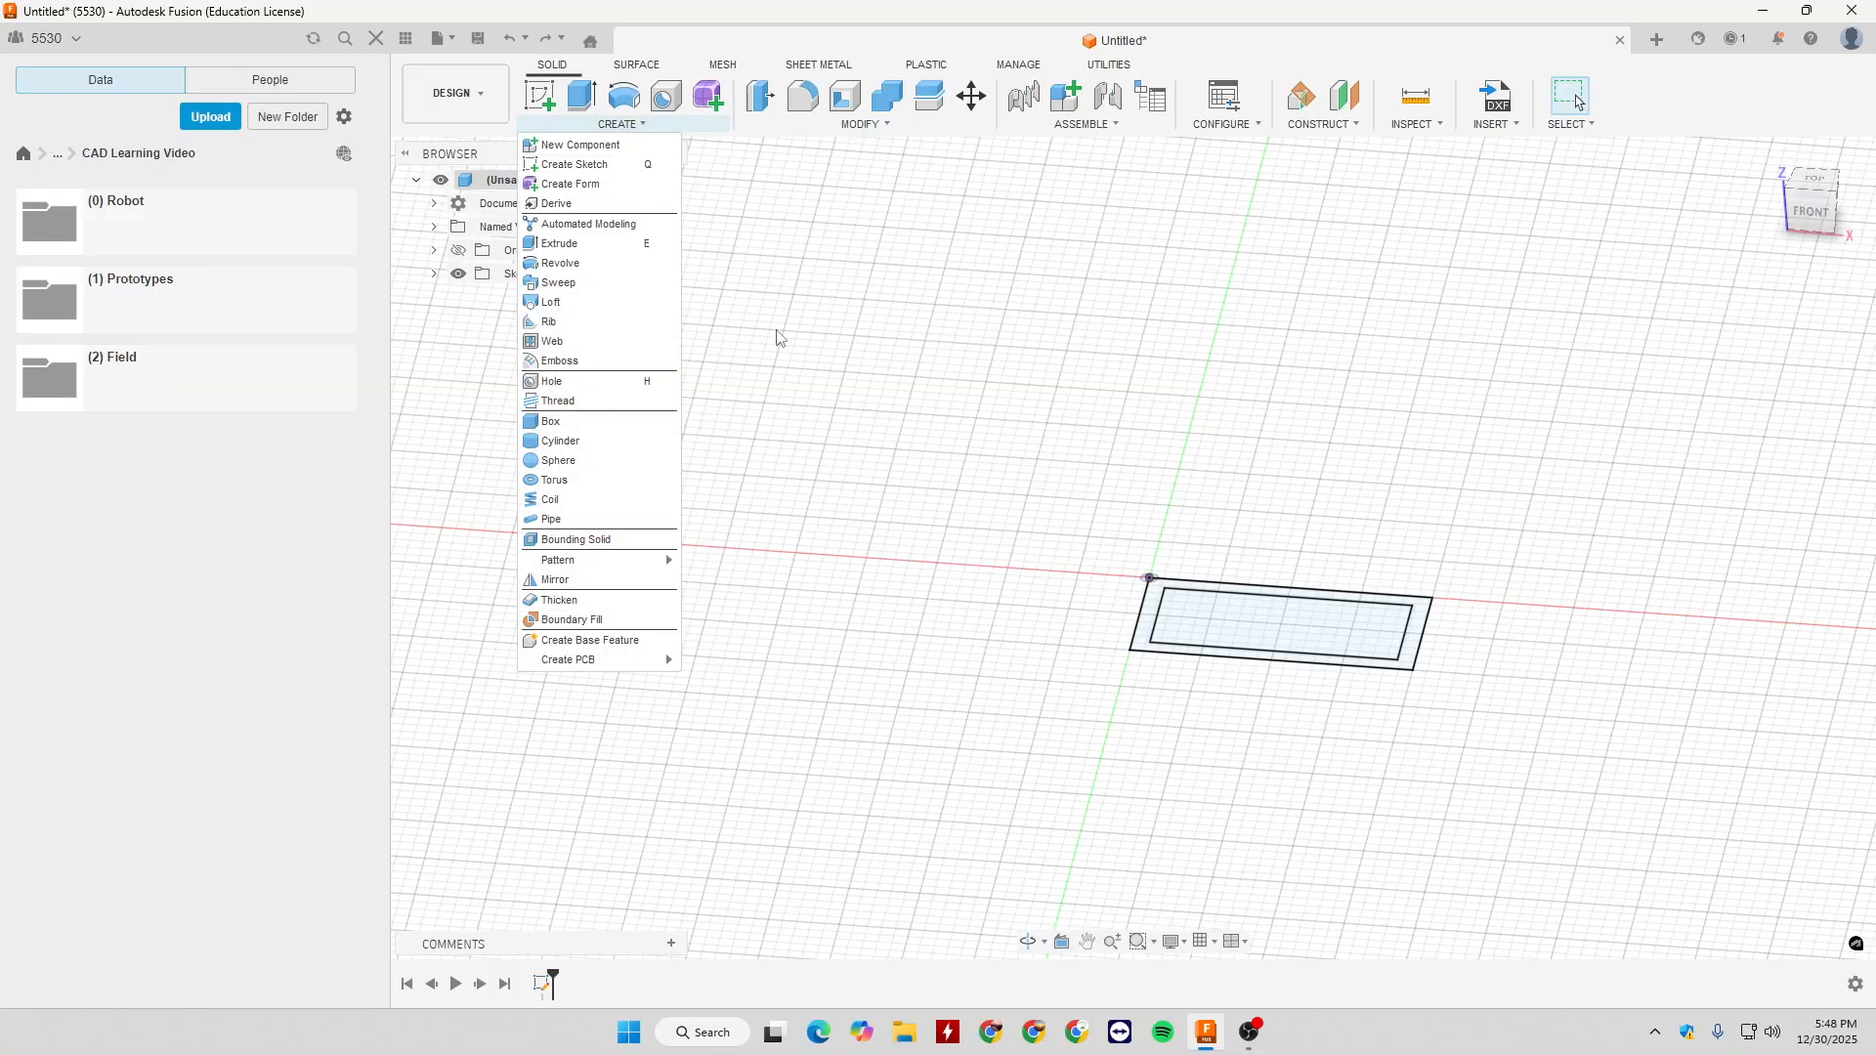
{"action": "left_click", "coordinate": [596, 270]}
{"action": "mouse_move", "coordinate": [1022, 343]}
{"action": "middle_mouse_down", "text": "shift"}
{"action": "mouse_move", "coordinate": [1156, 402]}
{"action": "mouse_move", "coordinate": [1231, 508]}
{"action": "mouse_move", "coordinate": [1211, 536]}
{"action": "mouse_move", "coordinate": [1404, 484]}
{"action": "middle_mouse_up", "text": "shift"}
{"action": "left_click", "coordinate": [1212, 537]}
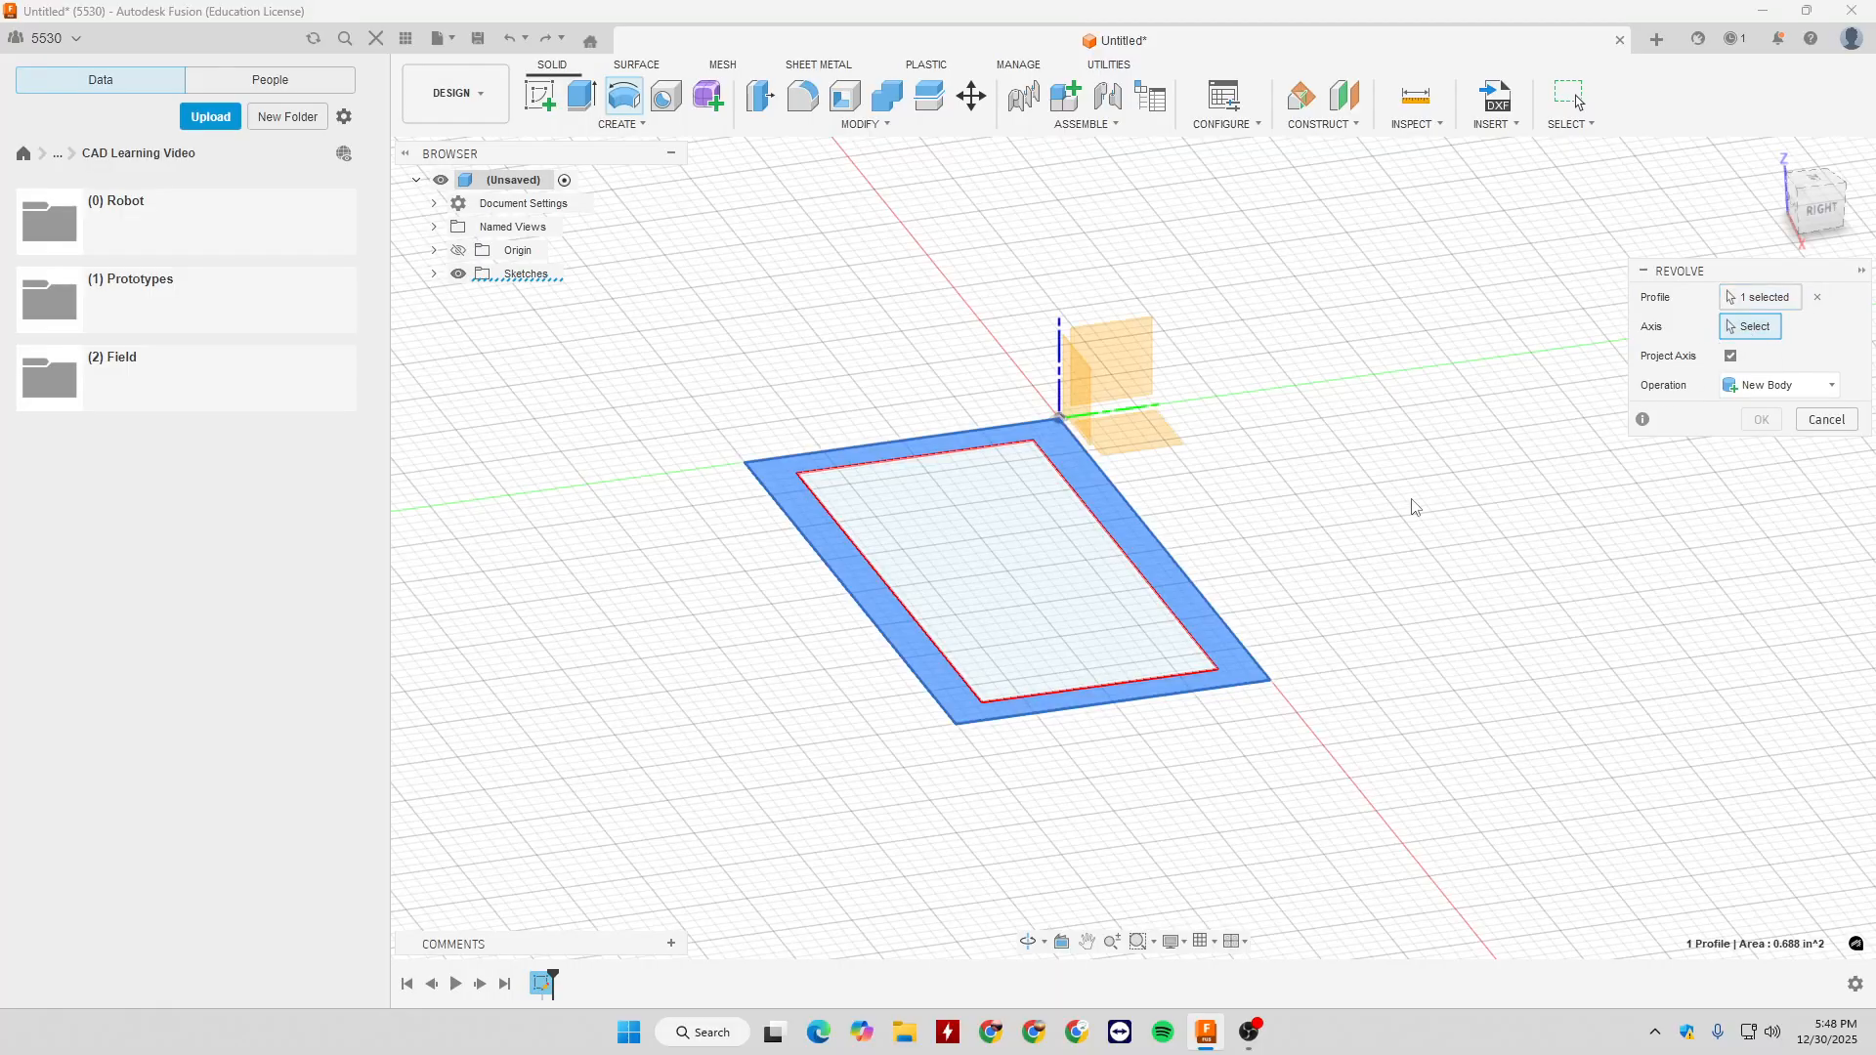
{"action": "left_click", "coordinate": [1169, 554]}
{"action": "scroll", "coordinate": [1333, 410], "scroll_direction": "down", "scroll_amount": 3}
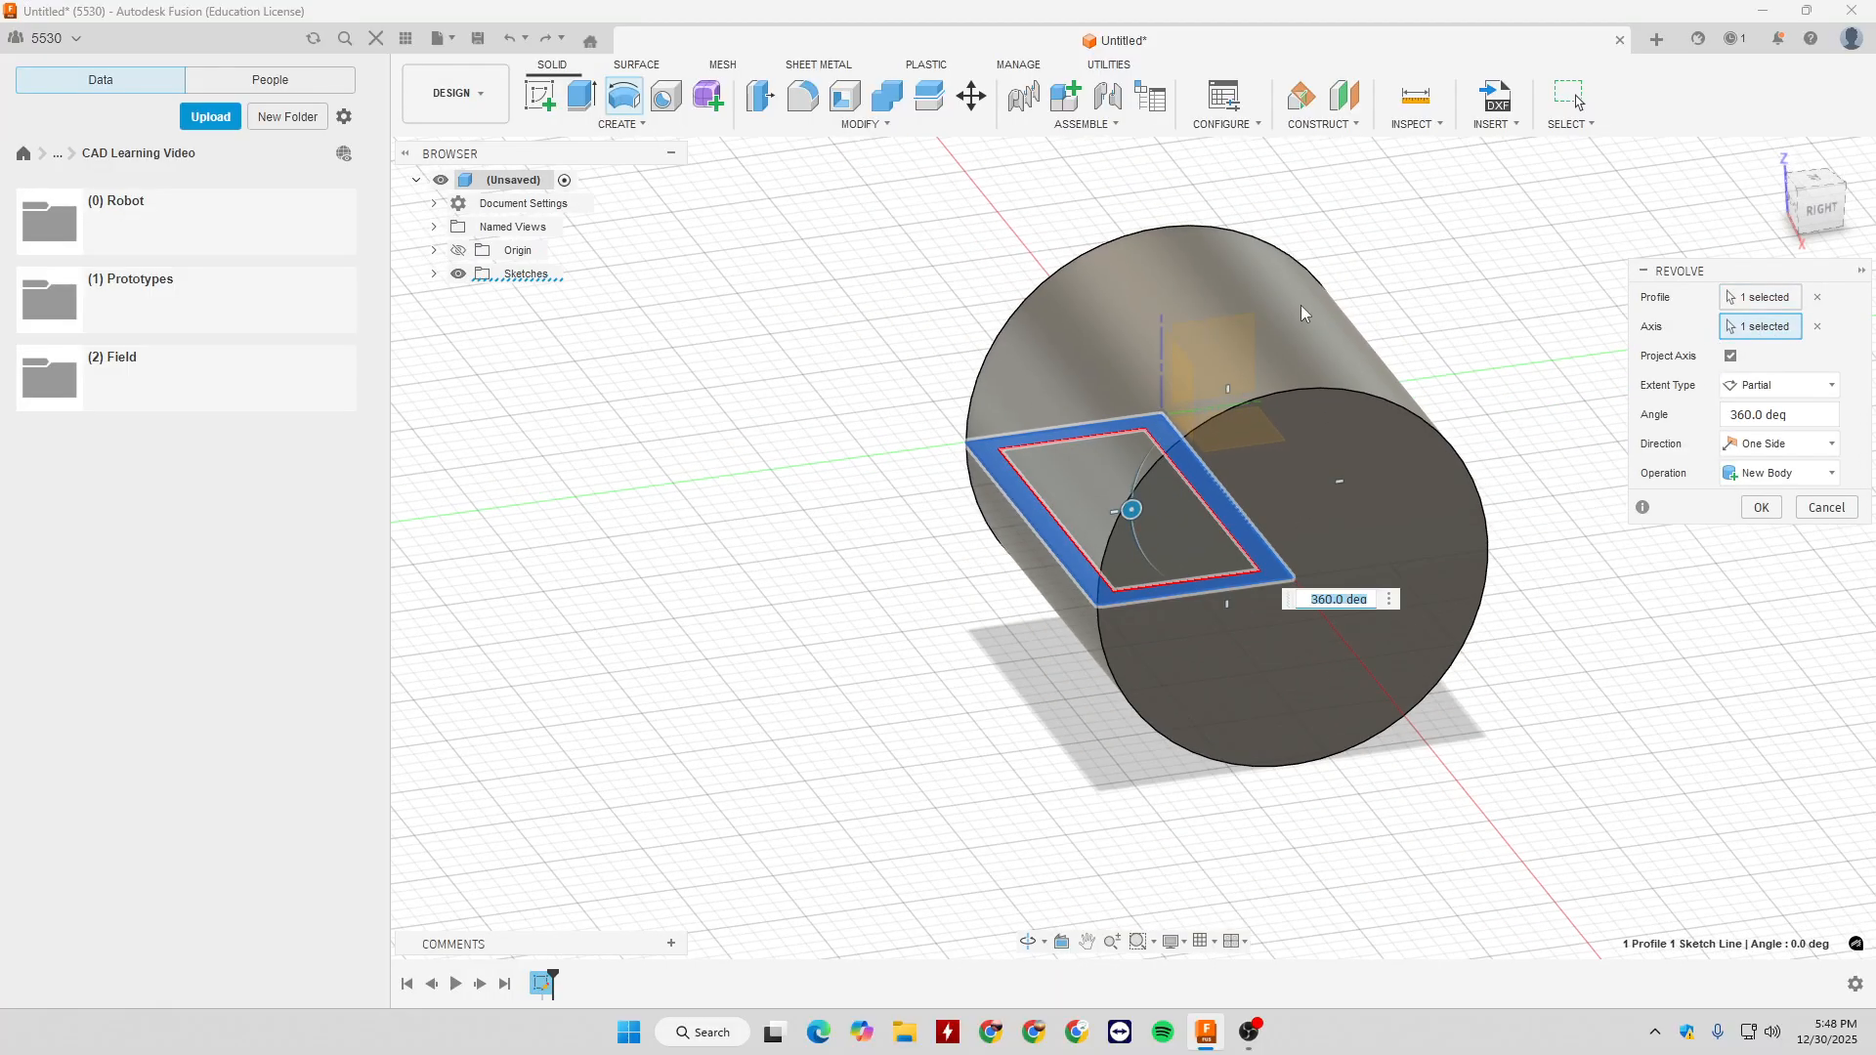
{"action": "left_click", "coordinate": [1826, 507]}
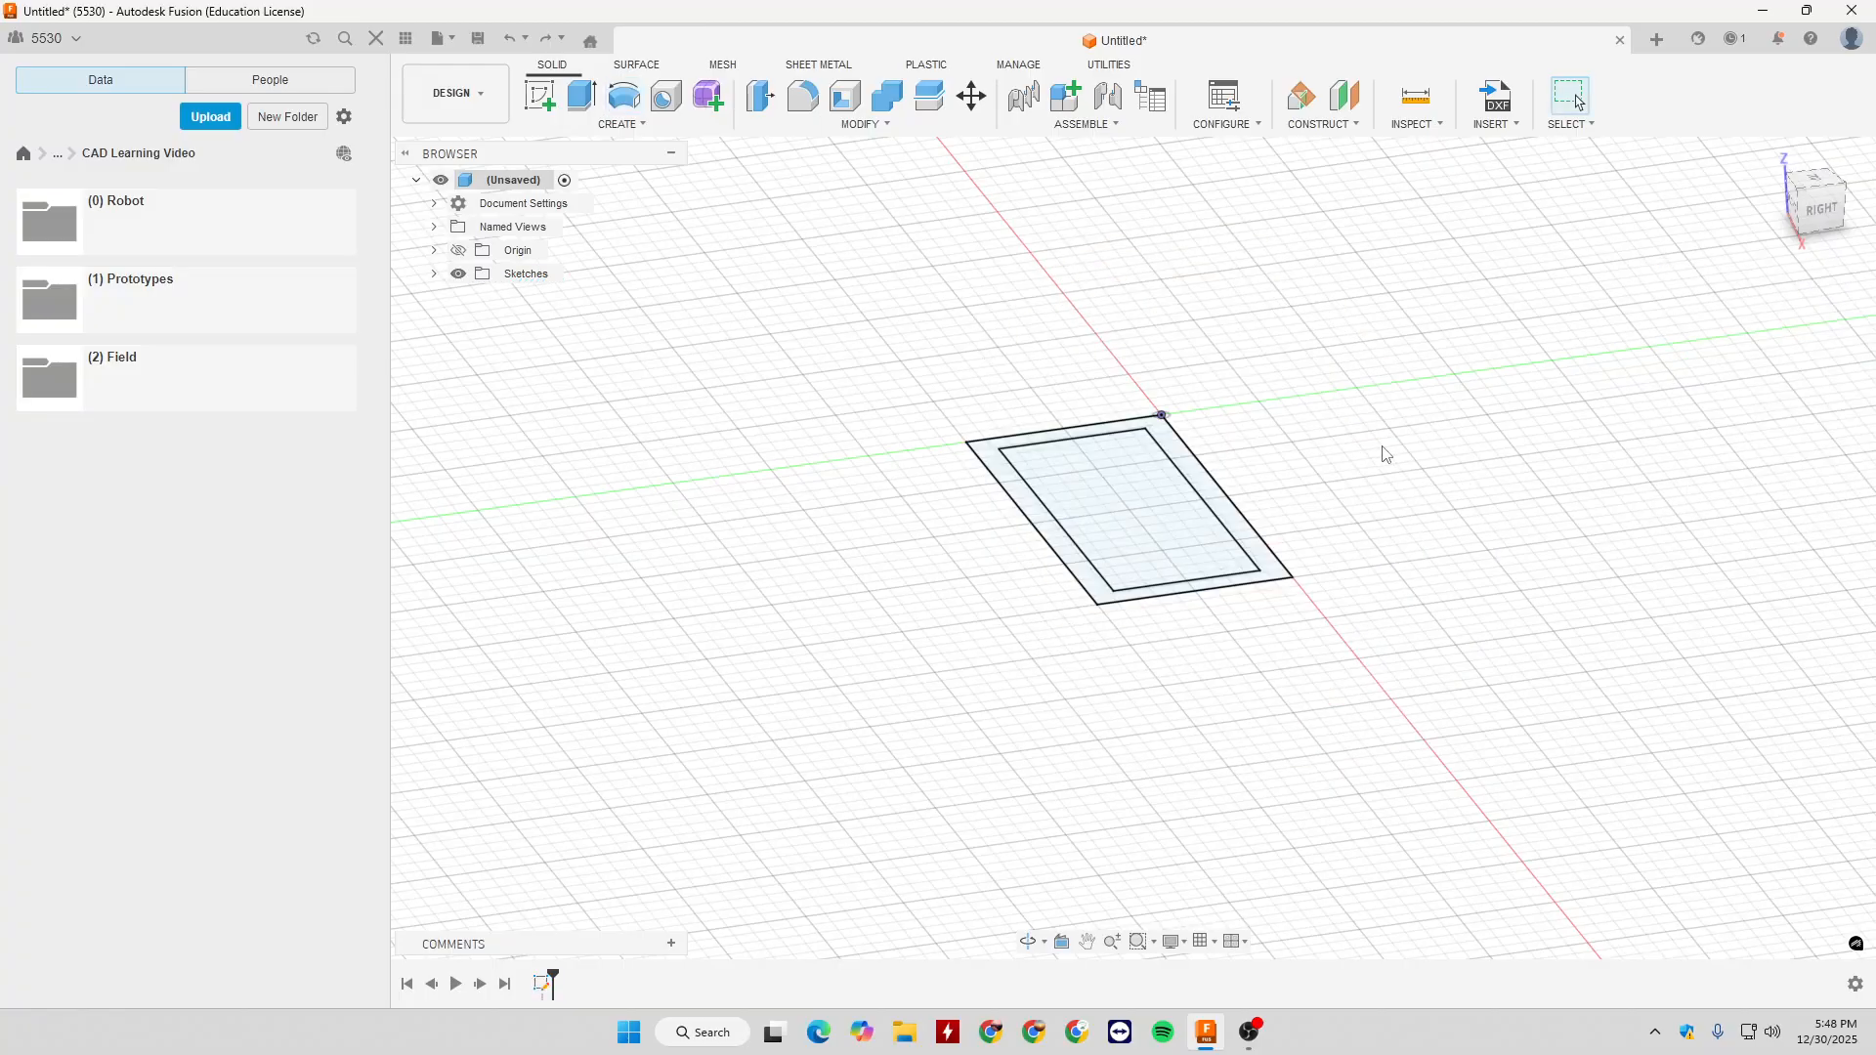
{"action": "middle_click_drag", "start_coordinate": [1382, 452], "coordinate": [1363, 478], "text": "shift"}
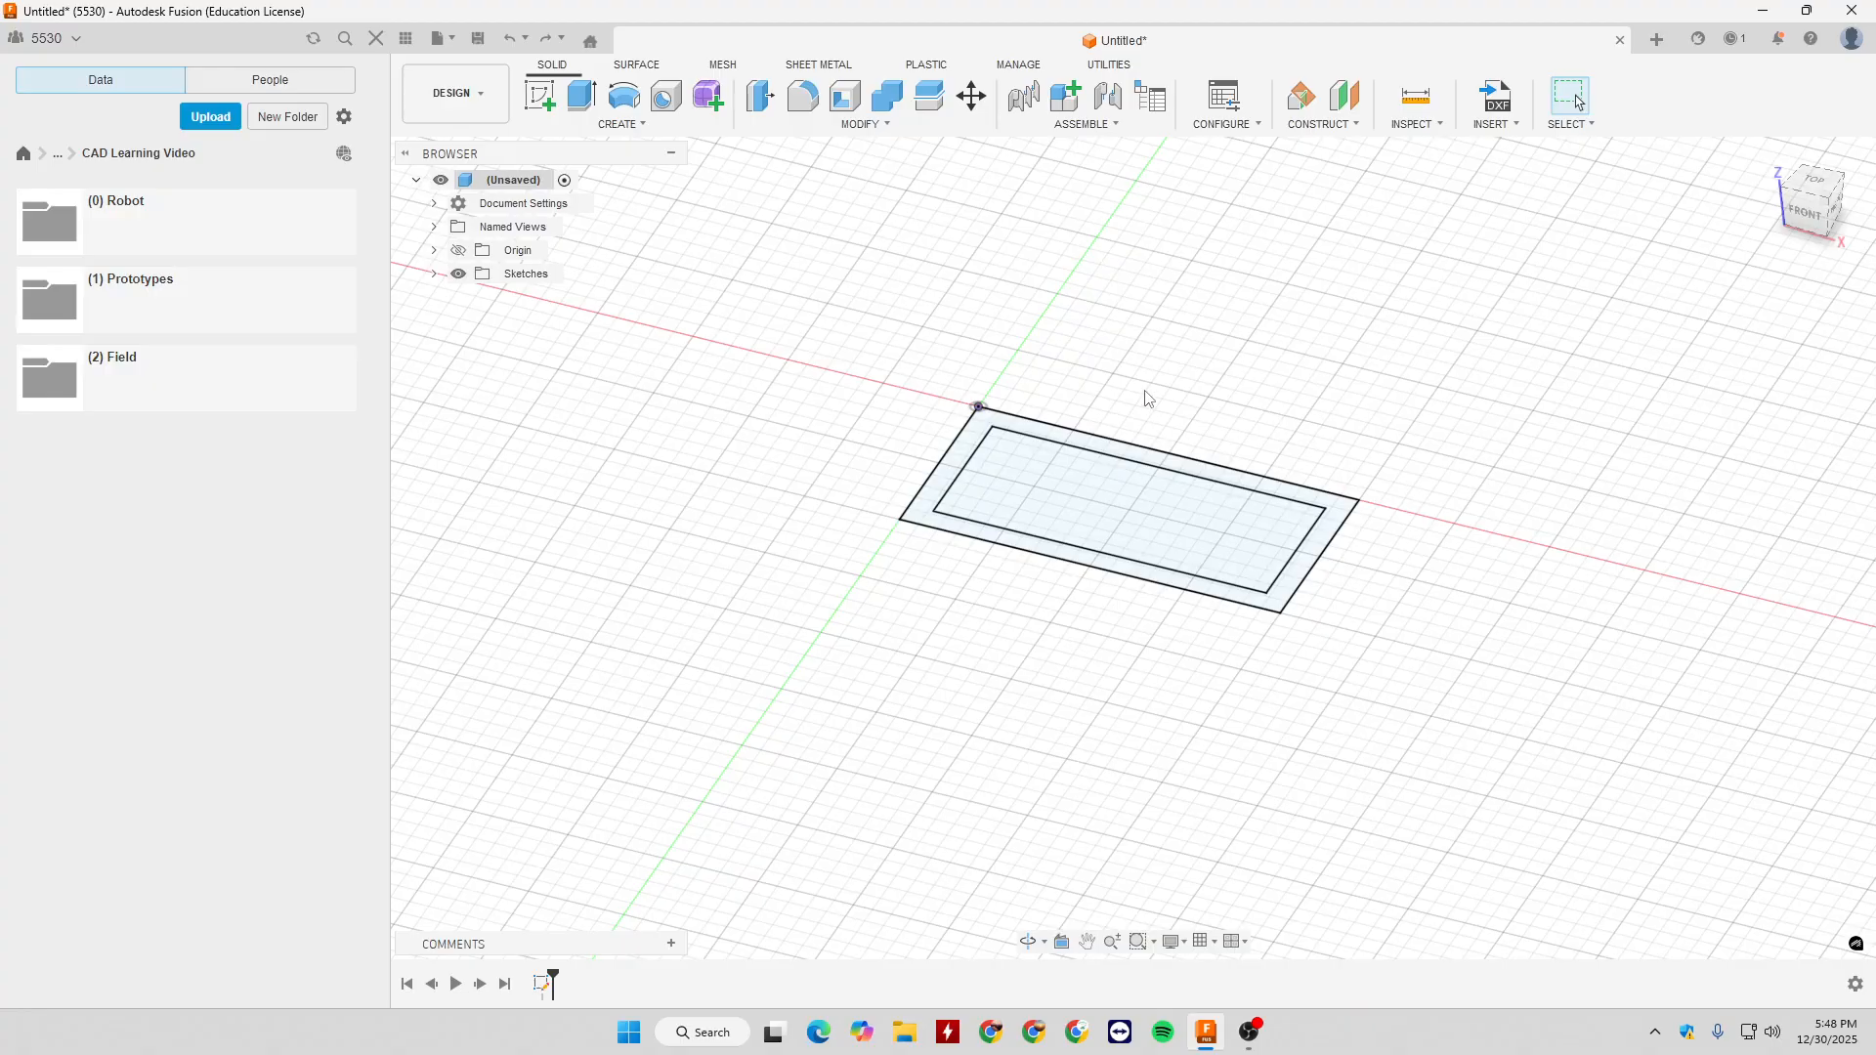
{"action": "left_click", "coordinate": [622, 124]}
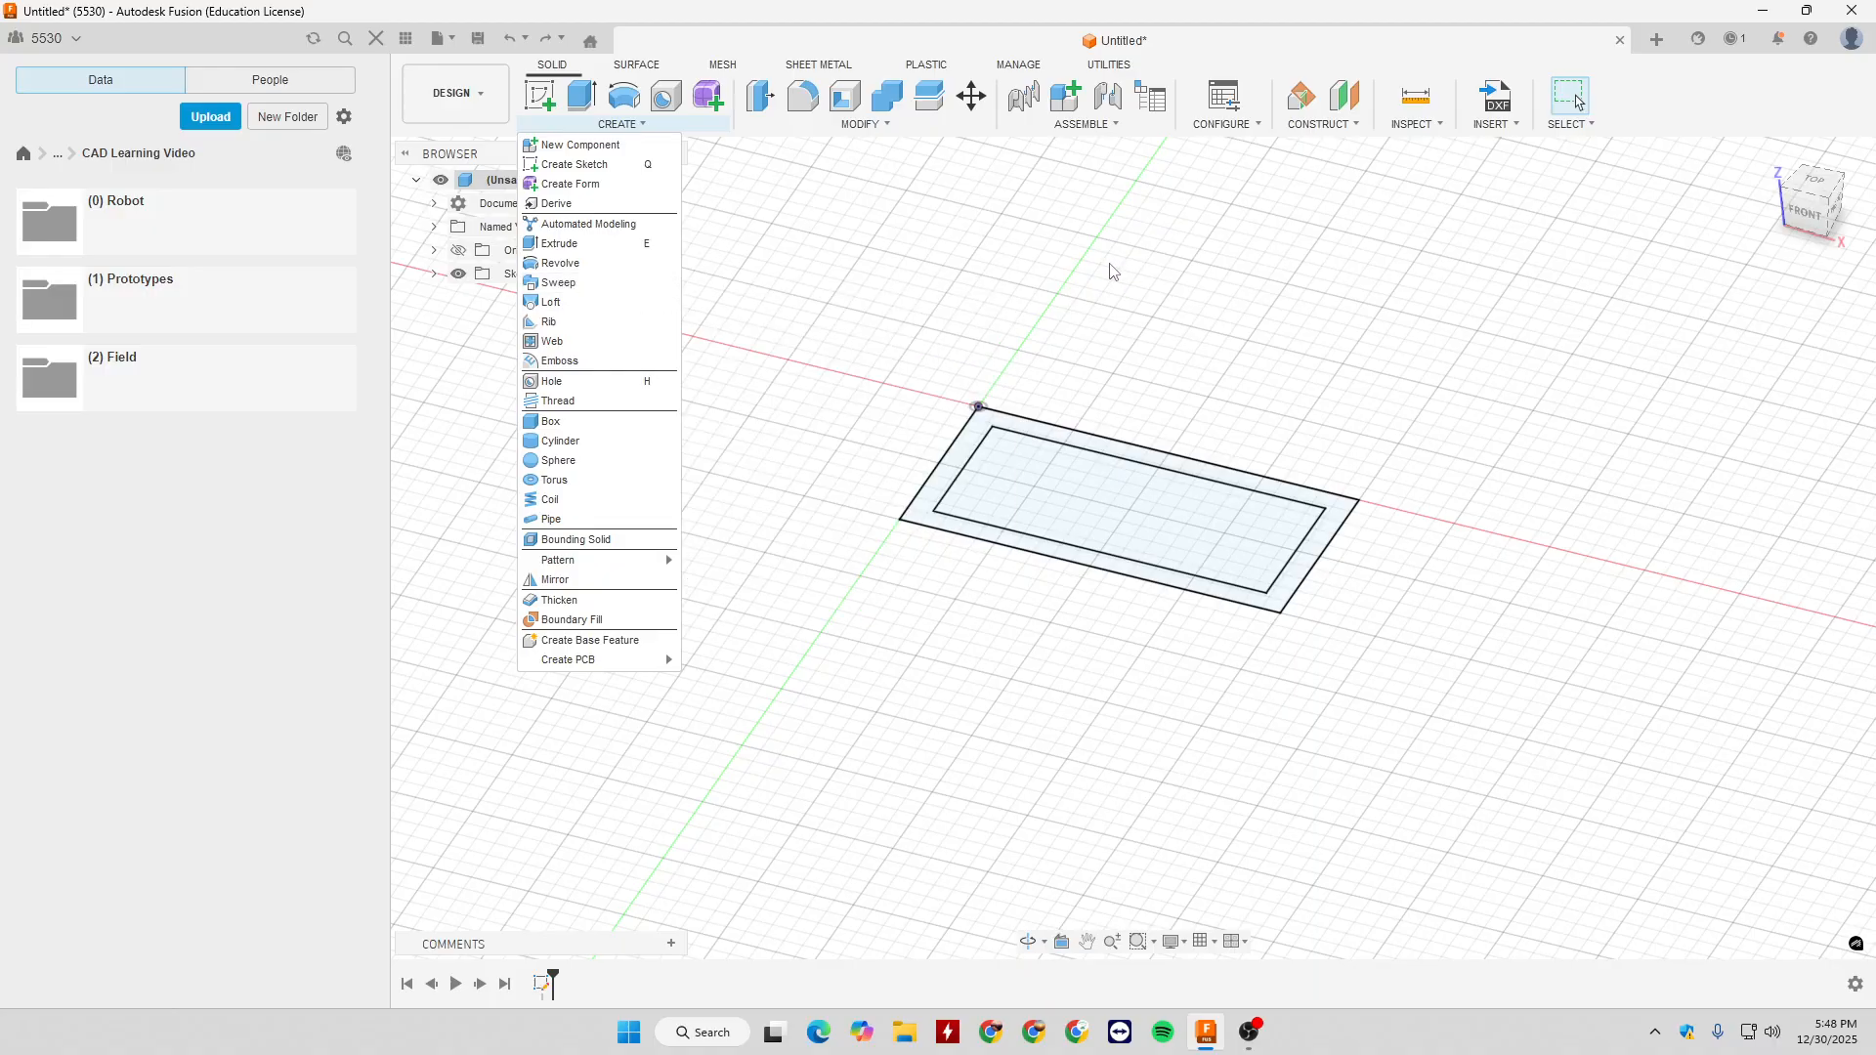
{"action": "left_click", "coordinate": [917, 277]}
{"action": "middle_click_drag", "start_coordinate": [813, 272], "coordinate": [876, 256], "text": "shift"}
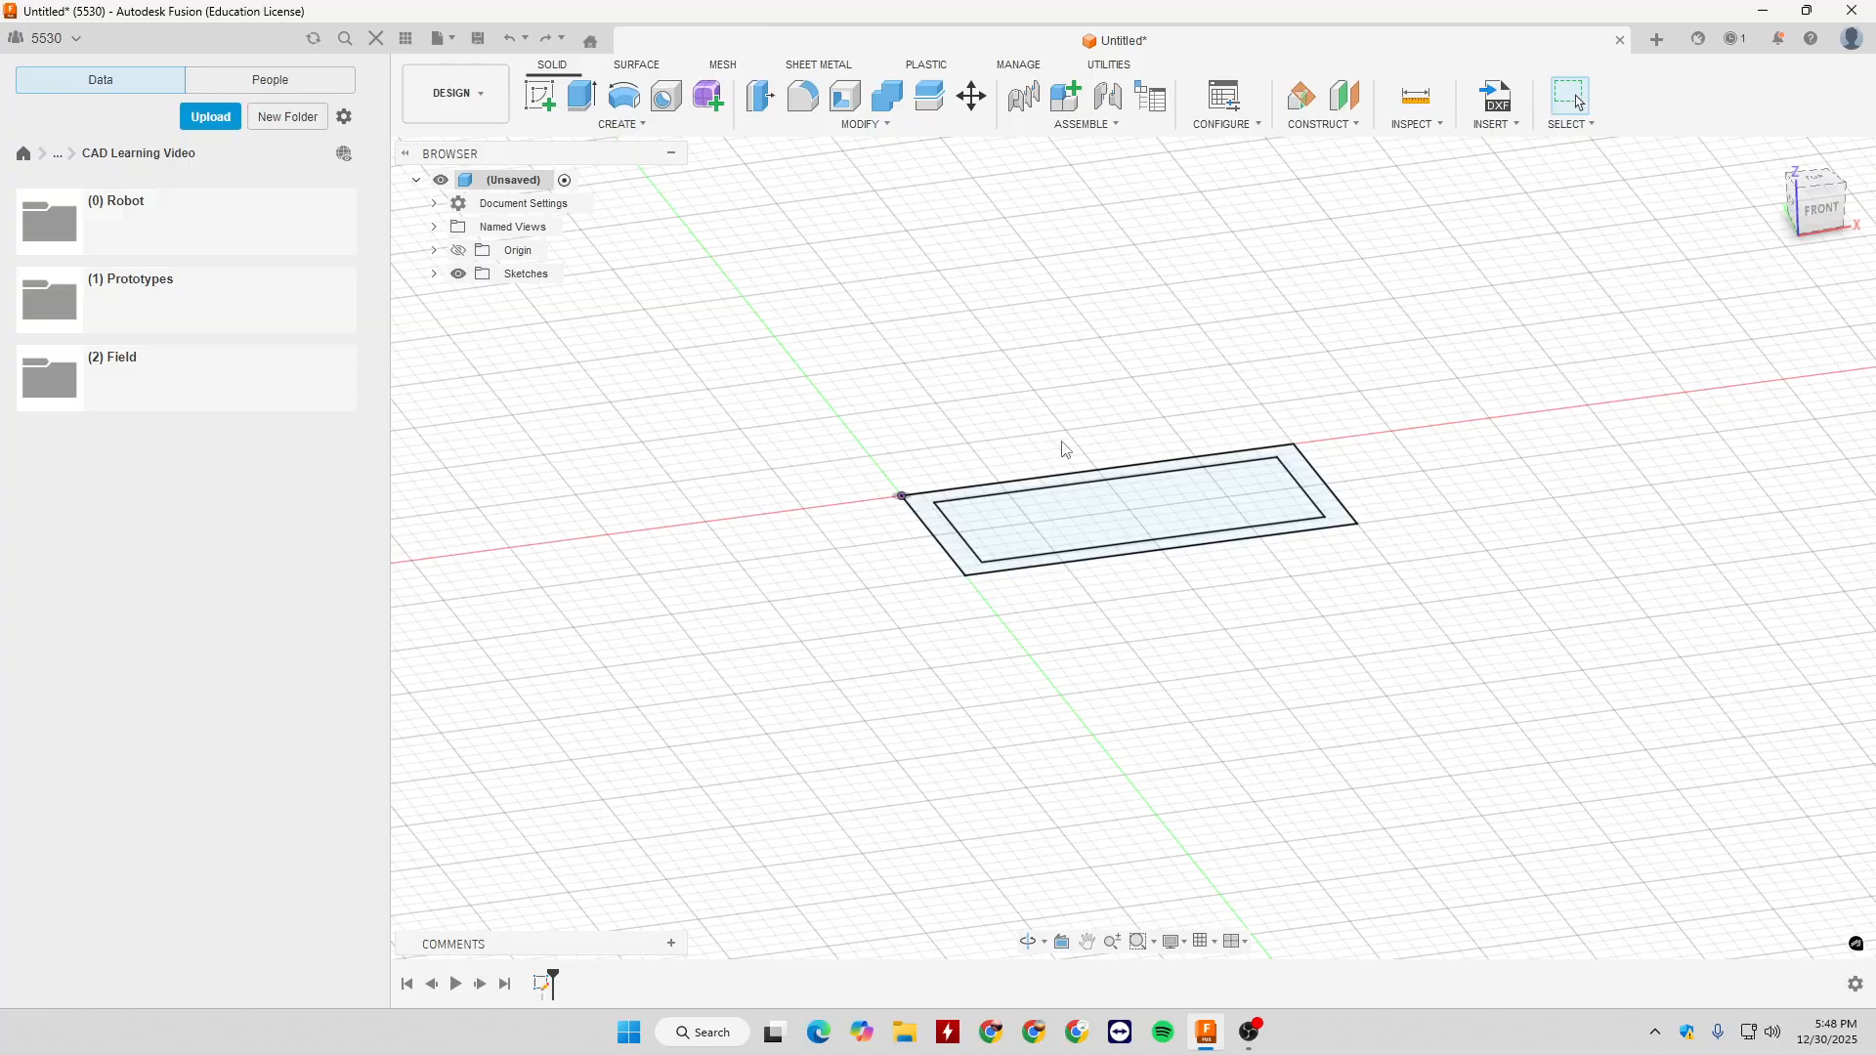
- Start a sketch on the vertical front plane and draw a 1 in vertical line up from the origin
{"action": "left_click", "coordinate": [540, 94]}
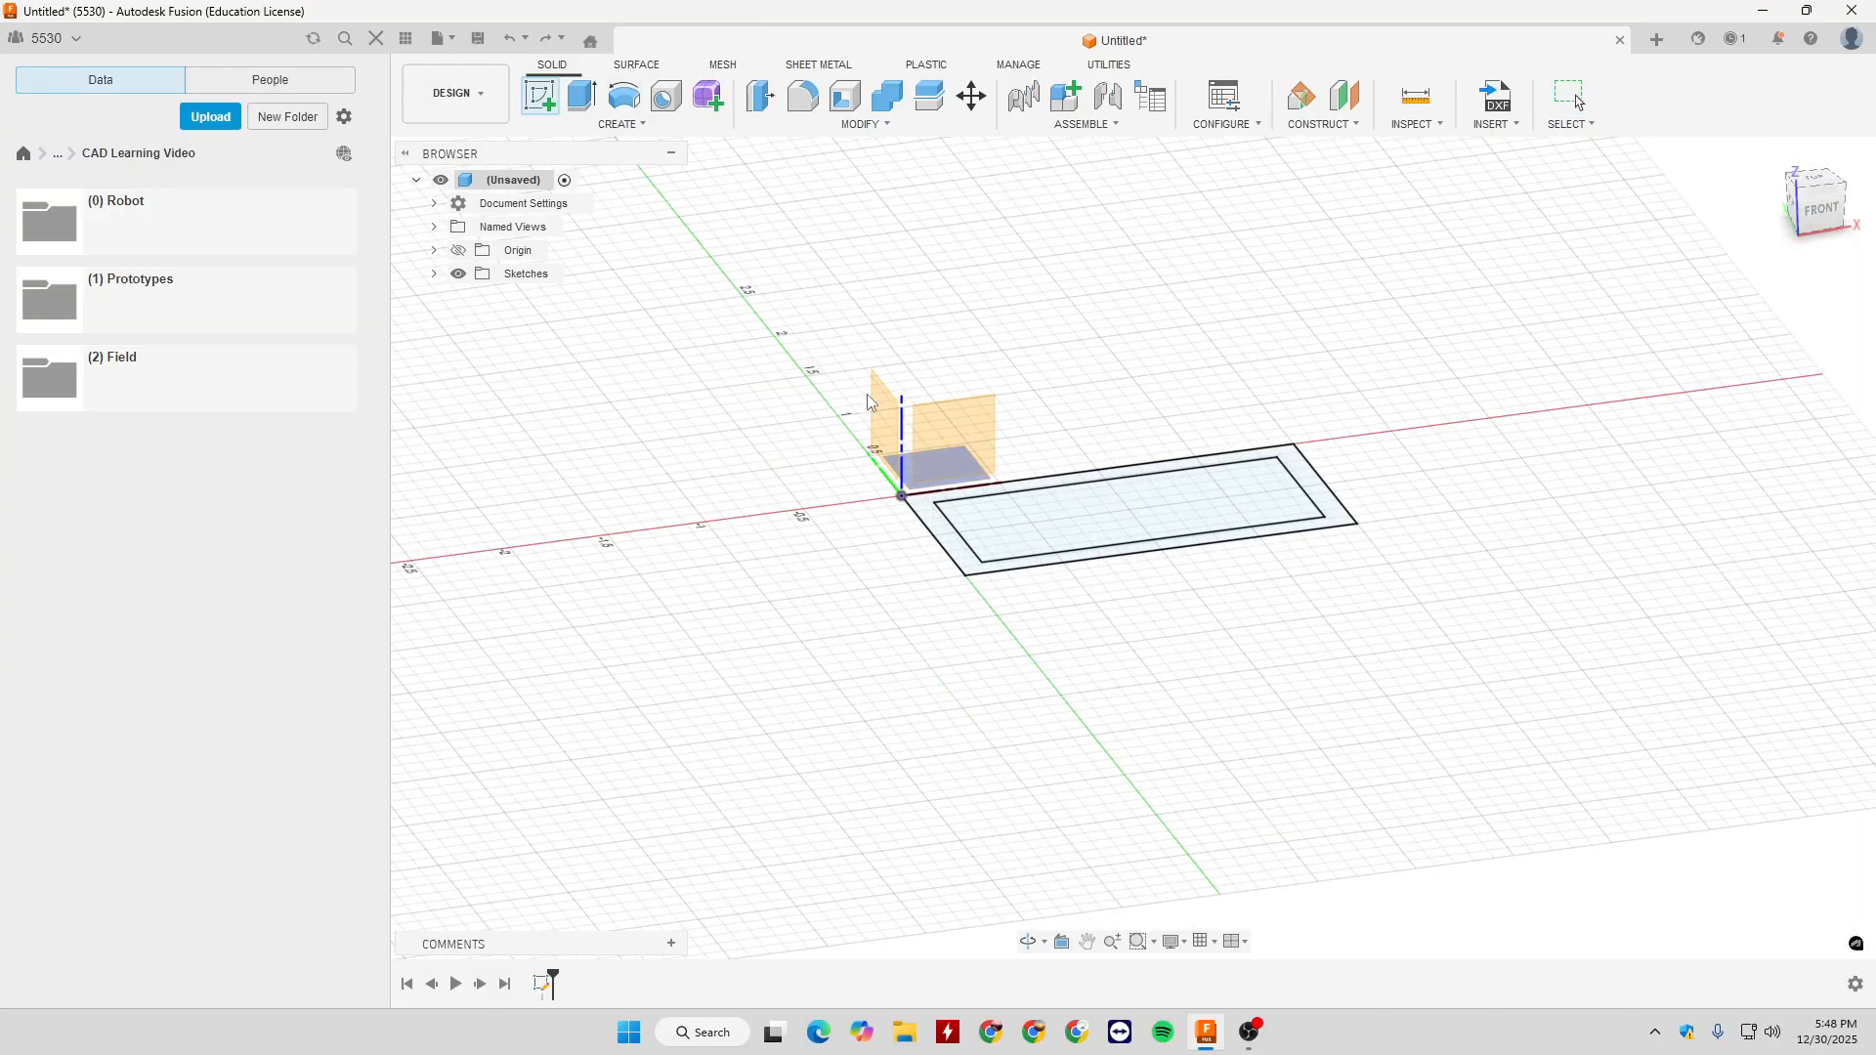
{"action": "left_click", "coordinate": [963, 422]}
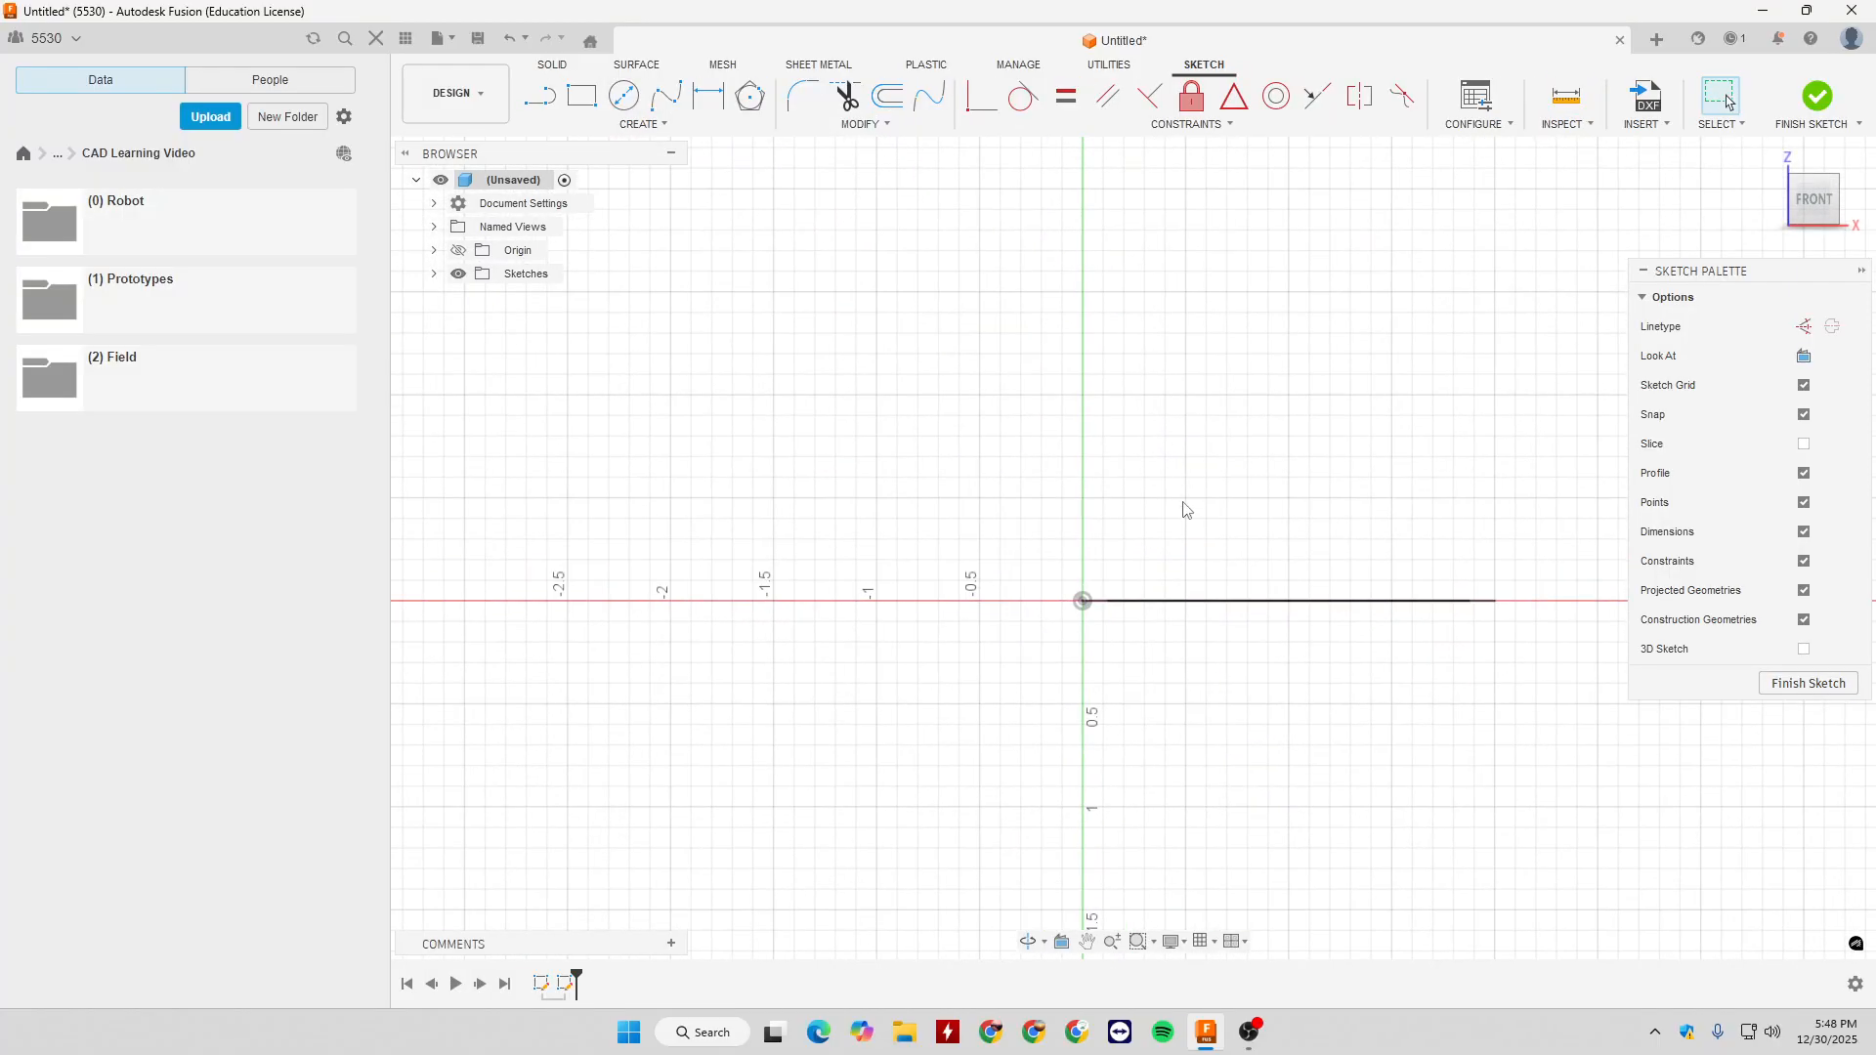
{"action": "left_click", "coordinate": [1083, 600]}
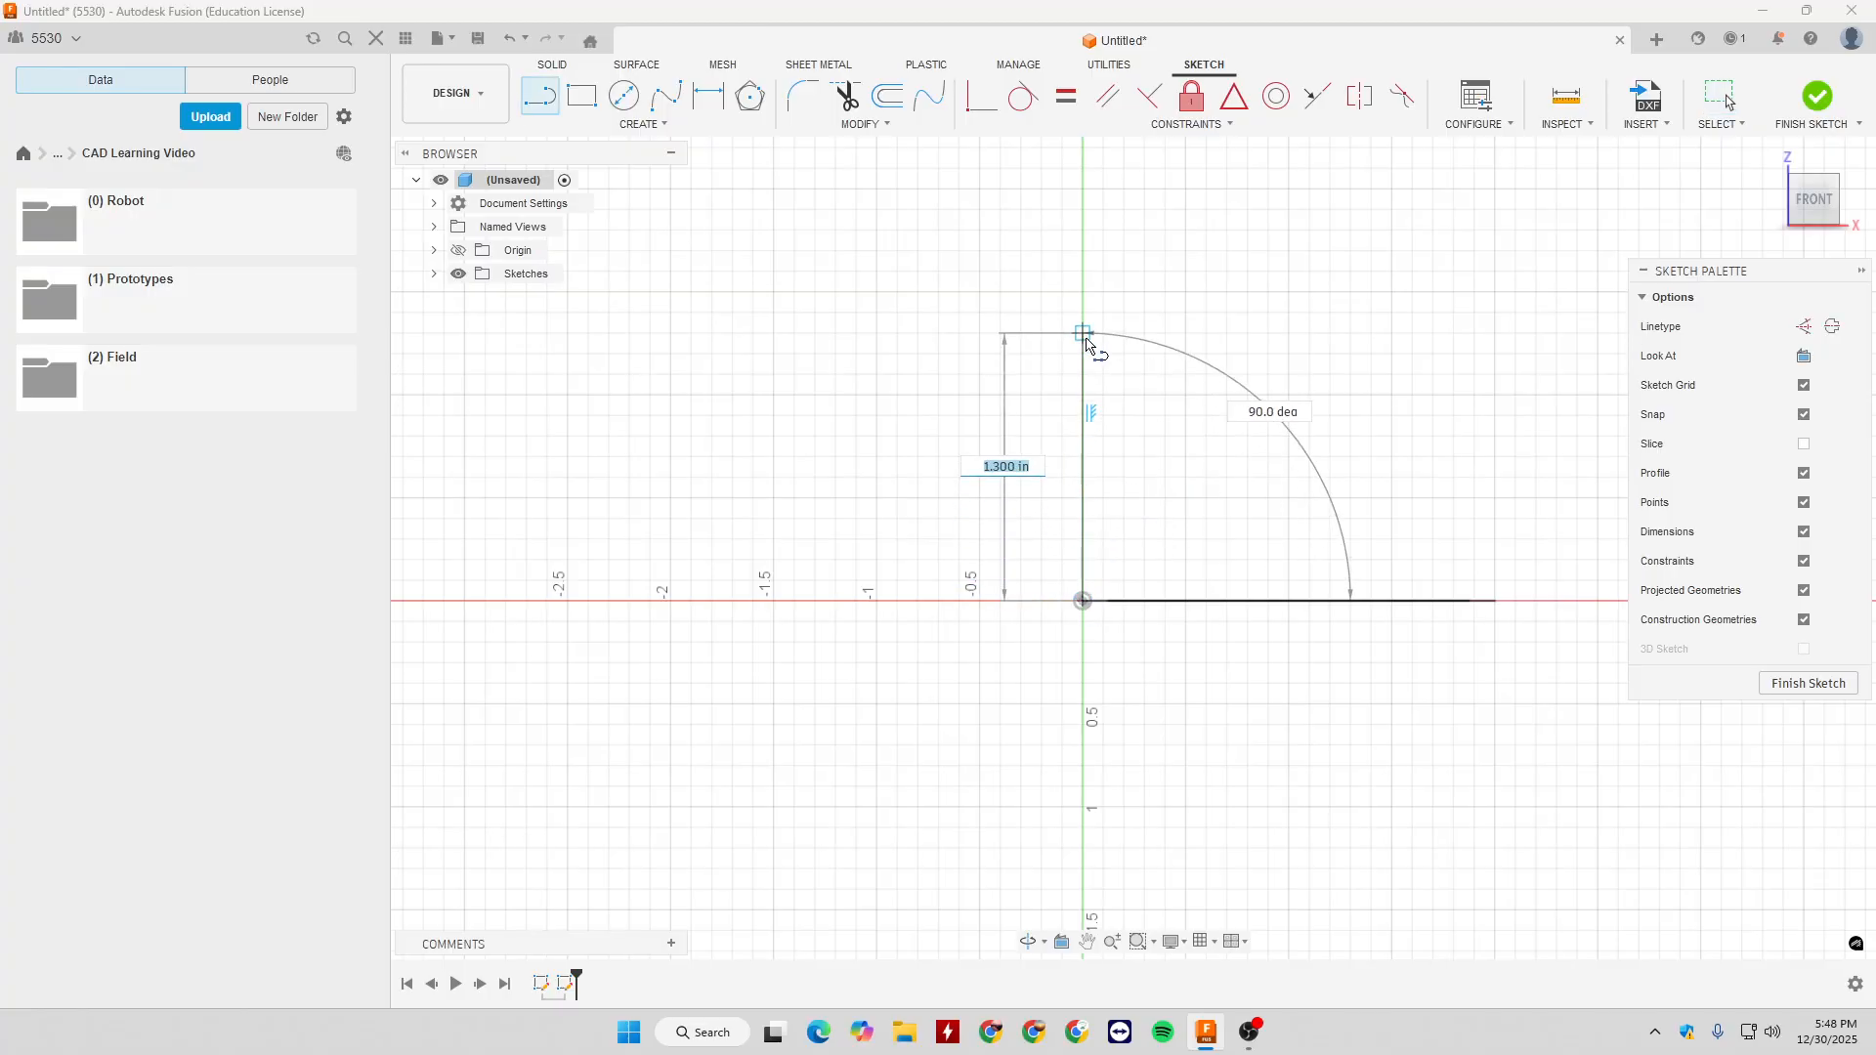
{"action": "type", "text": "1"}
{"action": "key", "text": "Tab"}
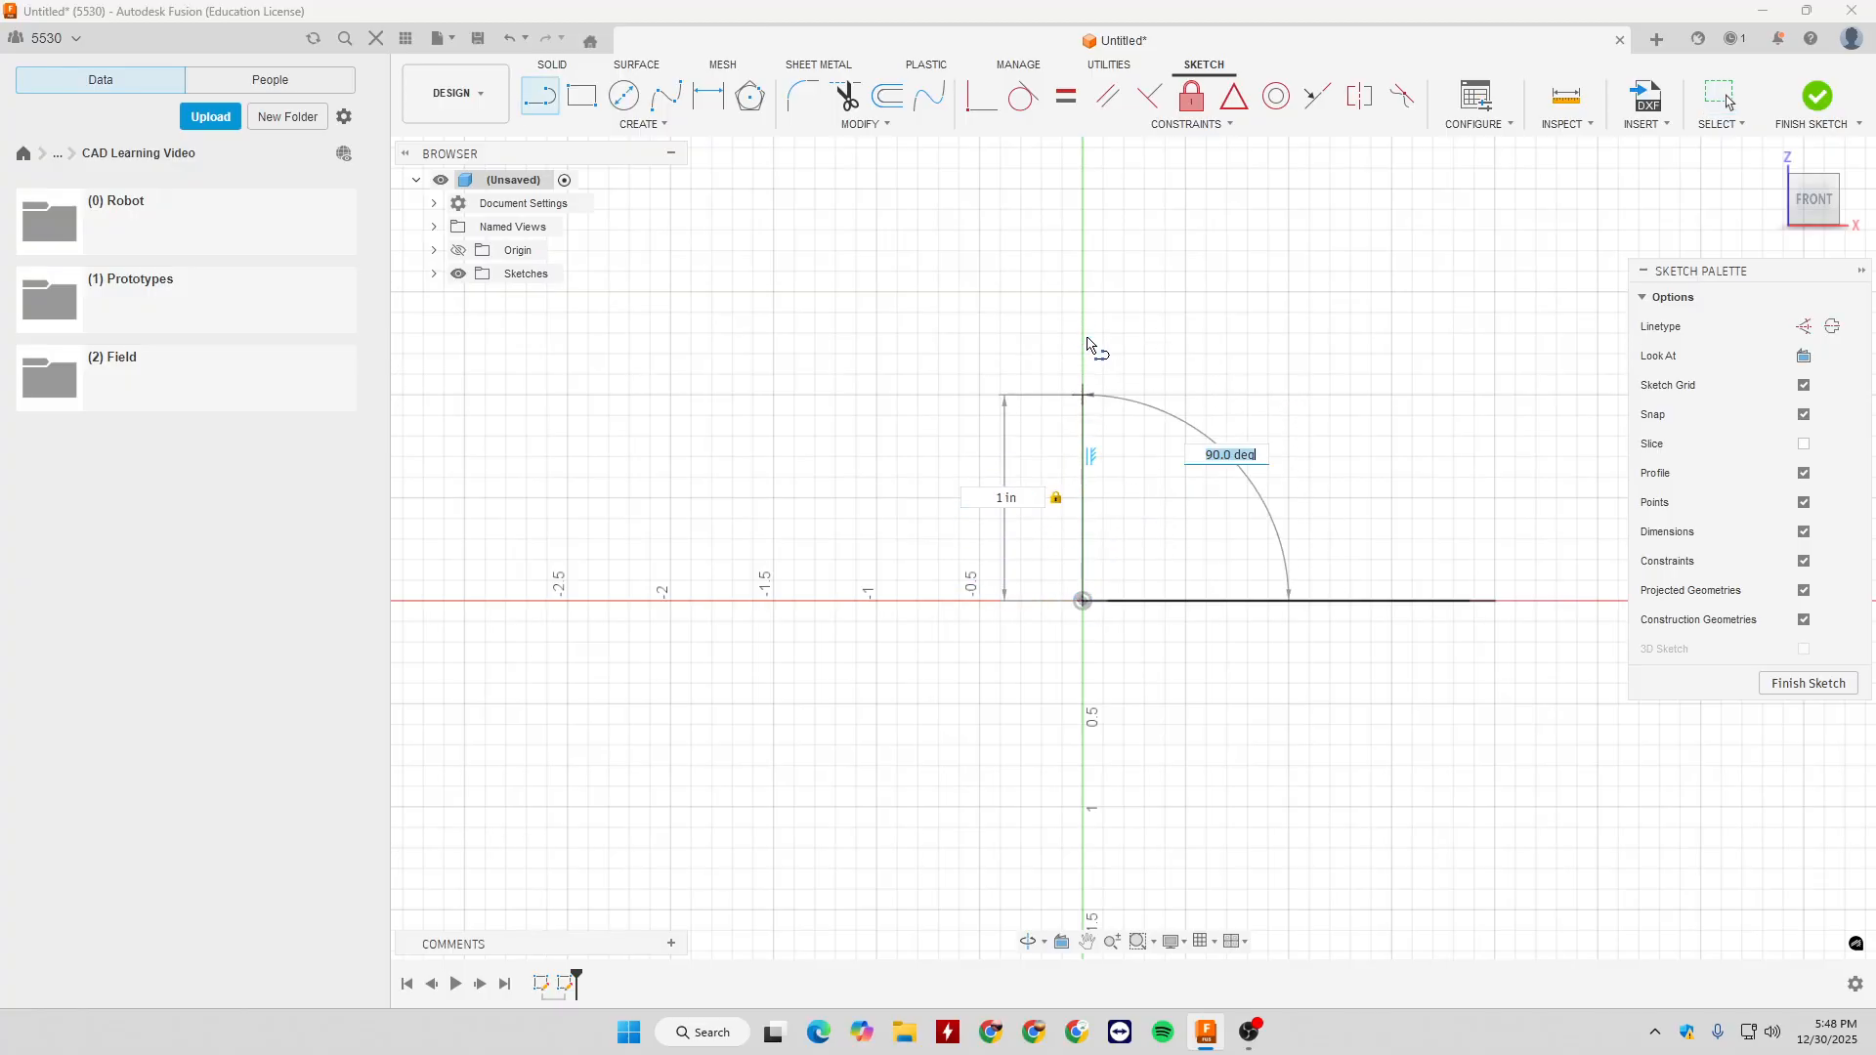
{"action": "left_click", "coordinate": [1092, 348]}
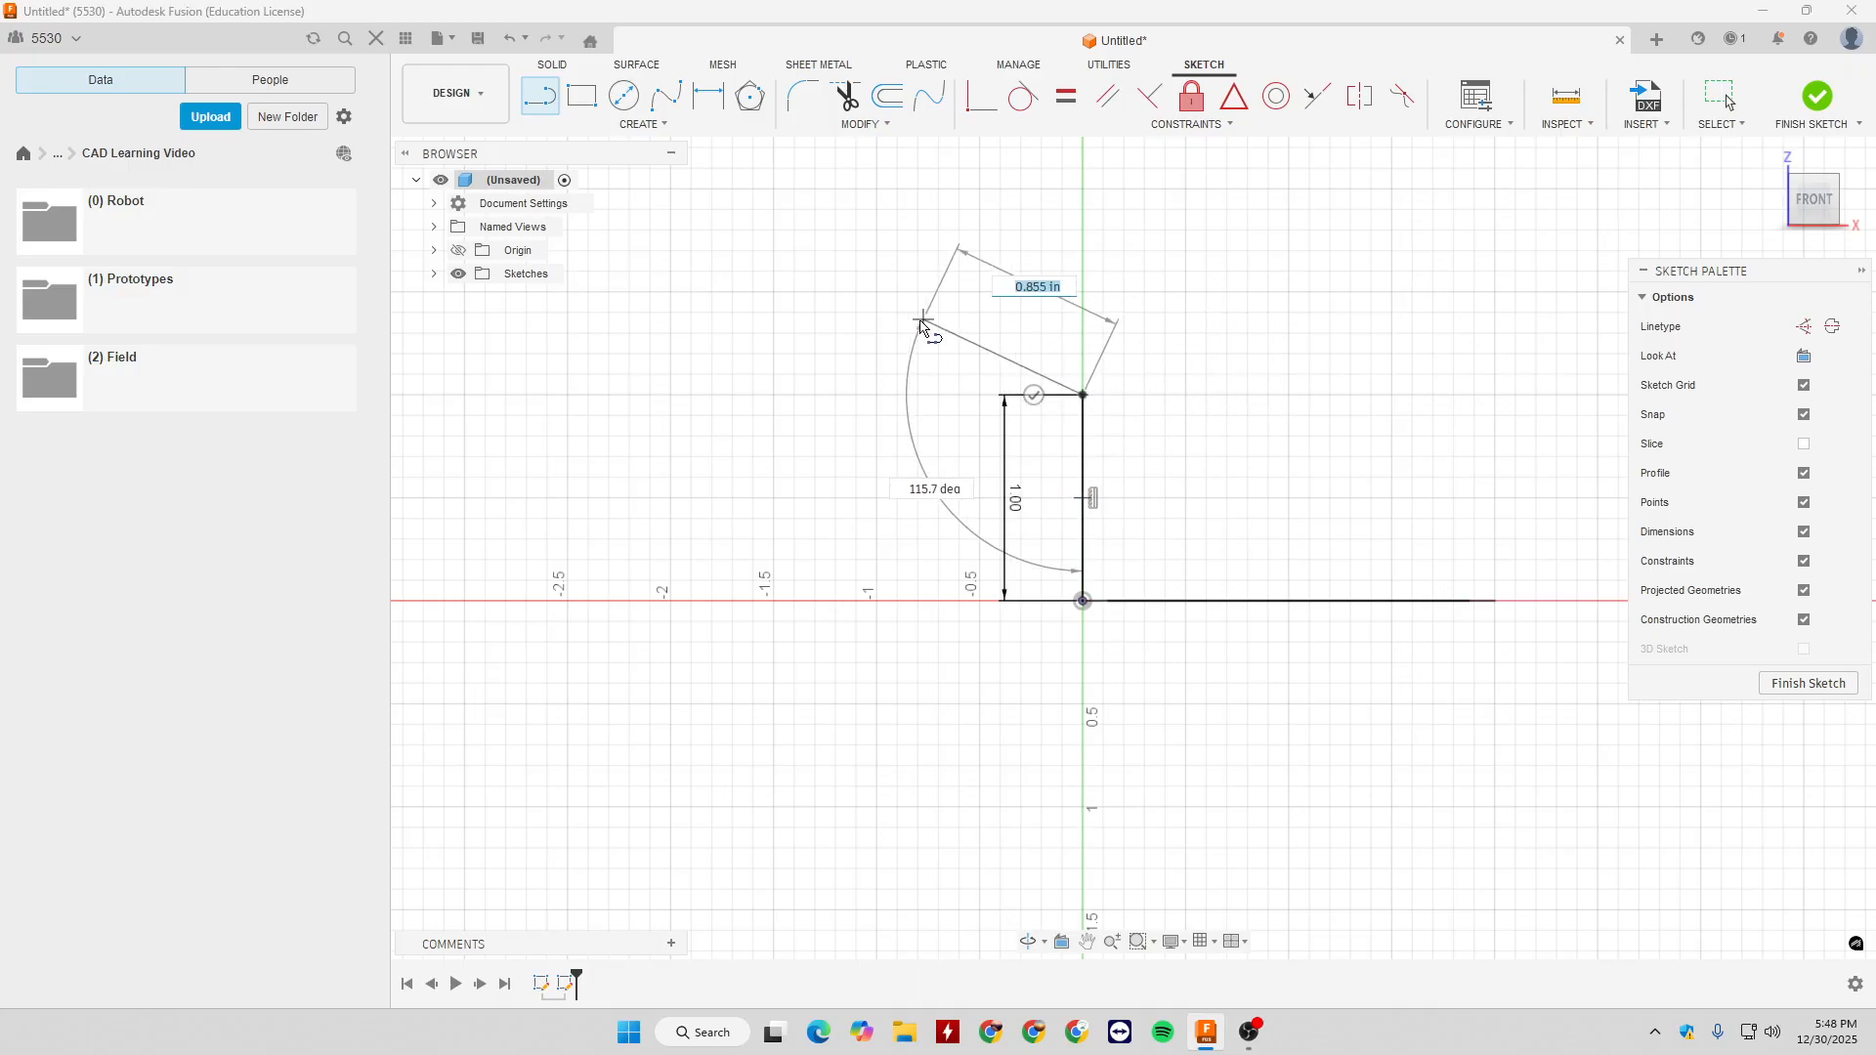
- Continue the path with a horizontal segment about 1 in long in the negative X direction and a 1 in vertical segment upward
{"action": "left_click", "coordinate": [876, 396]}
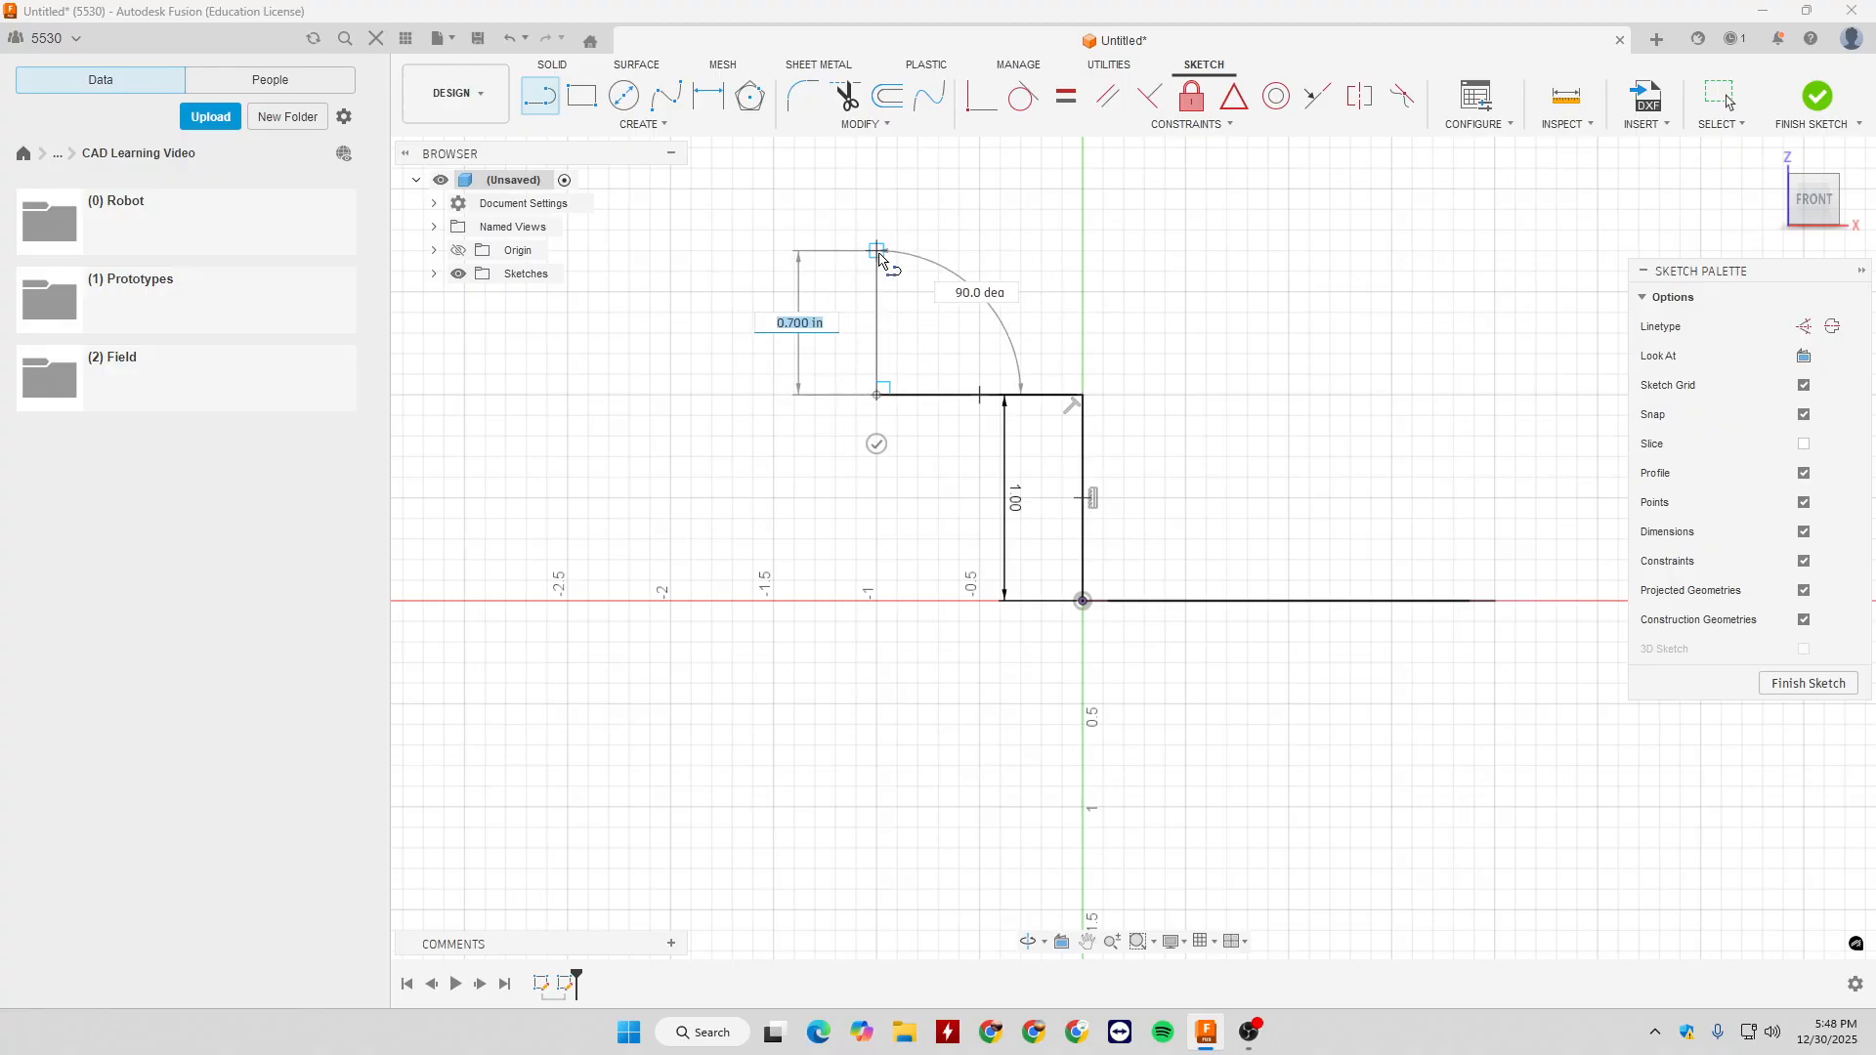
{"action": "type", "text": "1"}
{"action": "key", "text": "Return"}
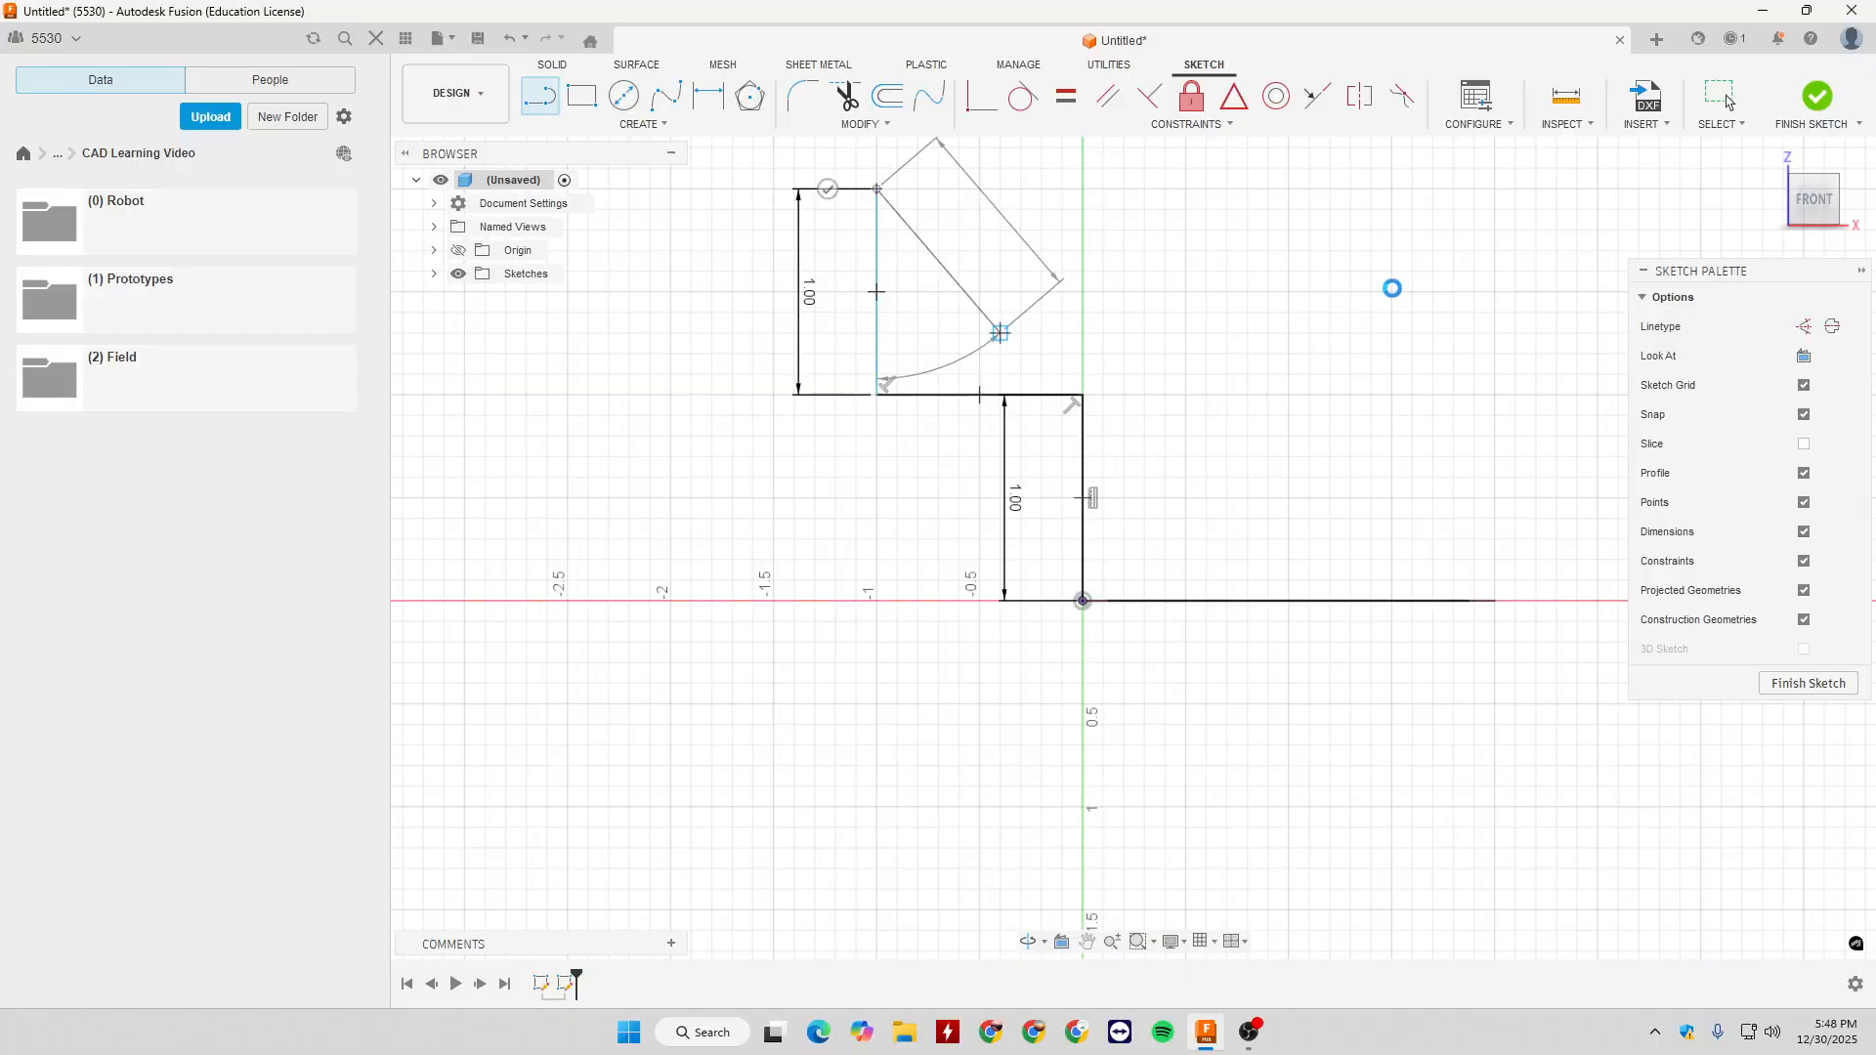
{"action": "key", "text": "Escape"}
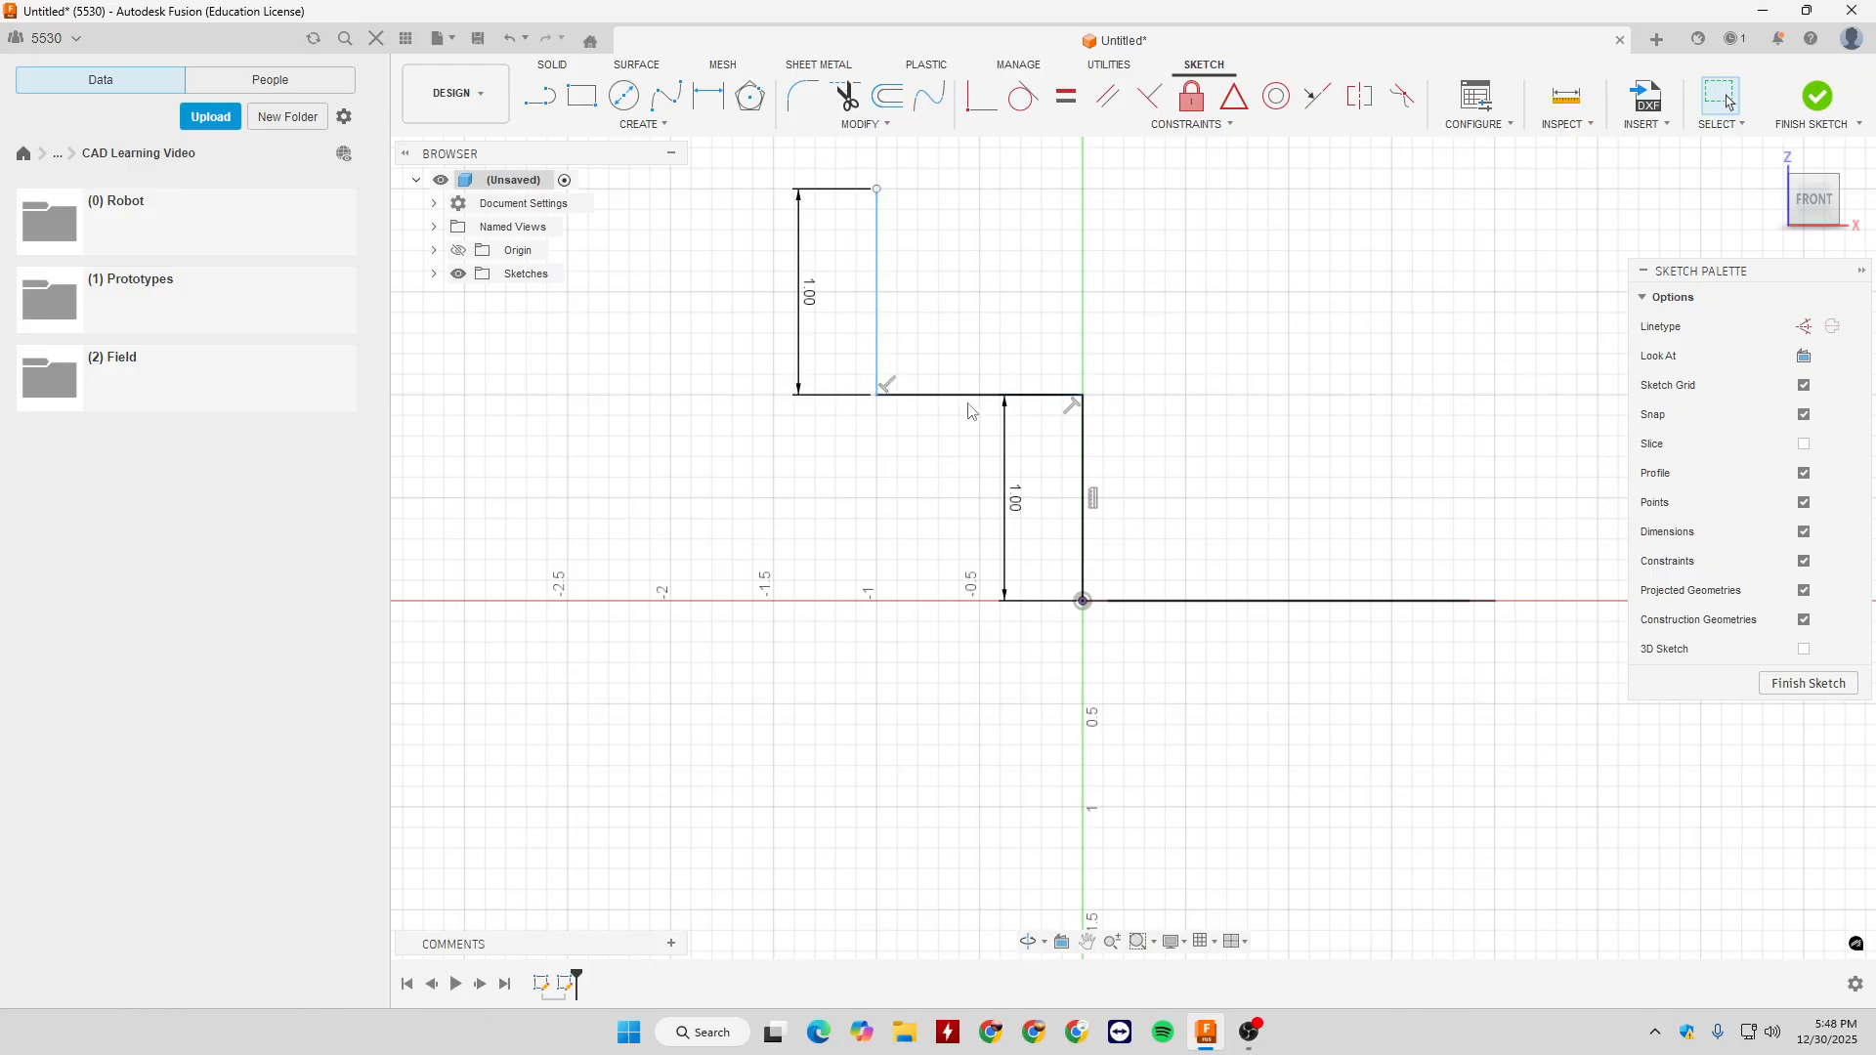
- Dimension the horizontal path segment to 1 in and finish the sketch
{"action": "key", "text": "d"}
{"action": "left_click", "coordinate": [972, 396]}
{"action": "left_click", "coordinate": [1036, 287]}
{"action": "type", "text": "1"}
{"action": "key", "text": "Return"}
{"action": "key", "text": "Escape"}
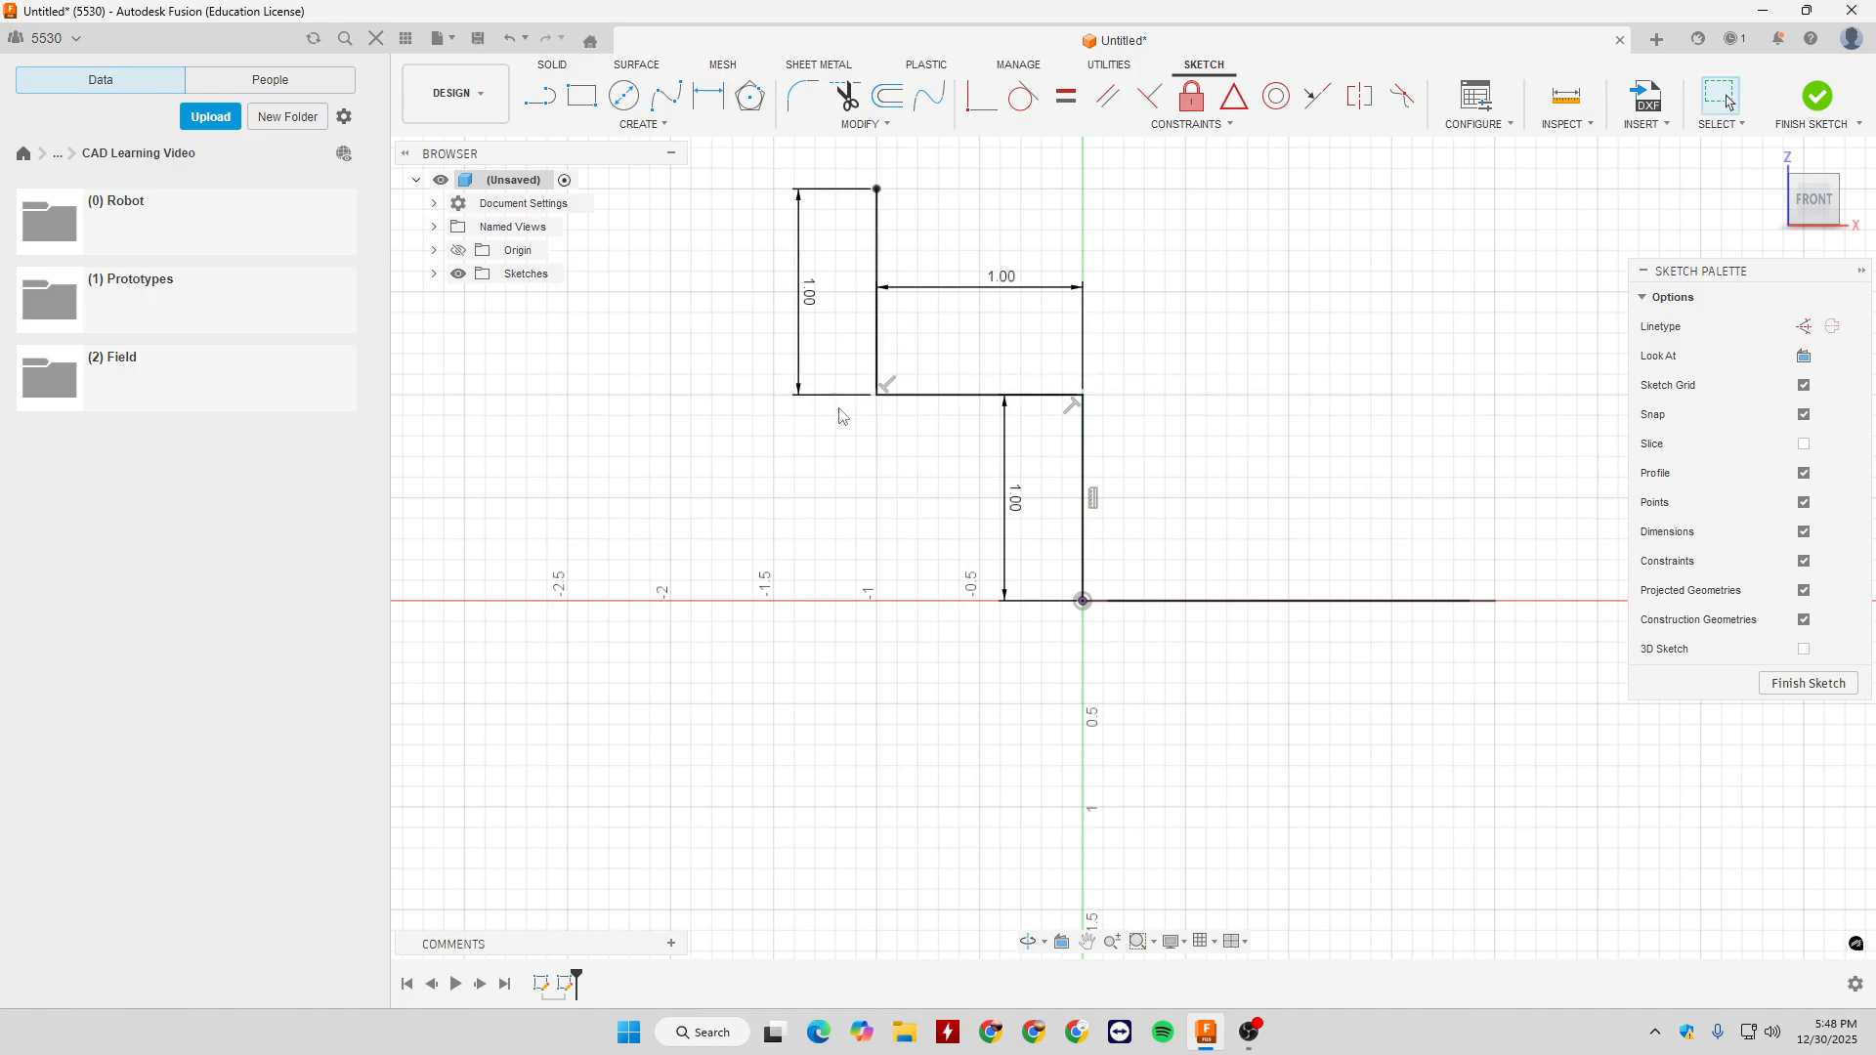
{"action": "left_click", "coordinate": [1809, 683]}
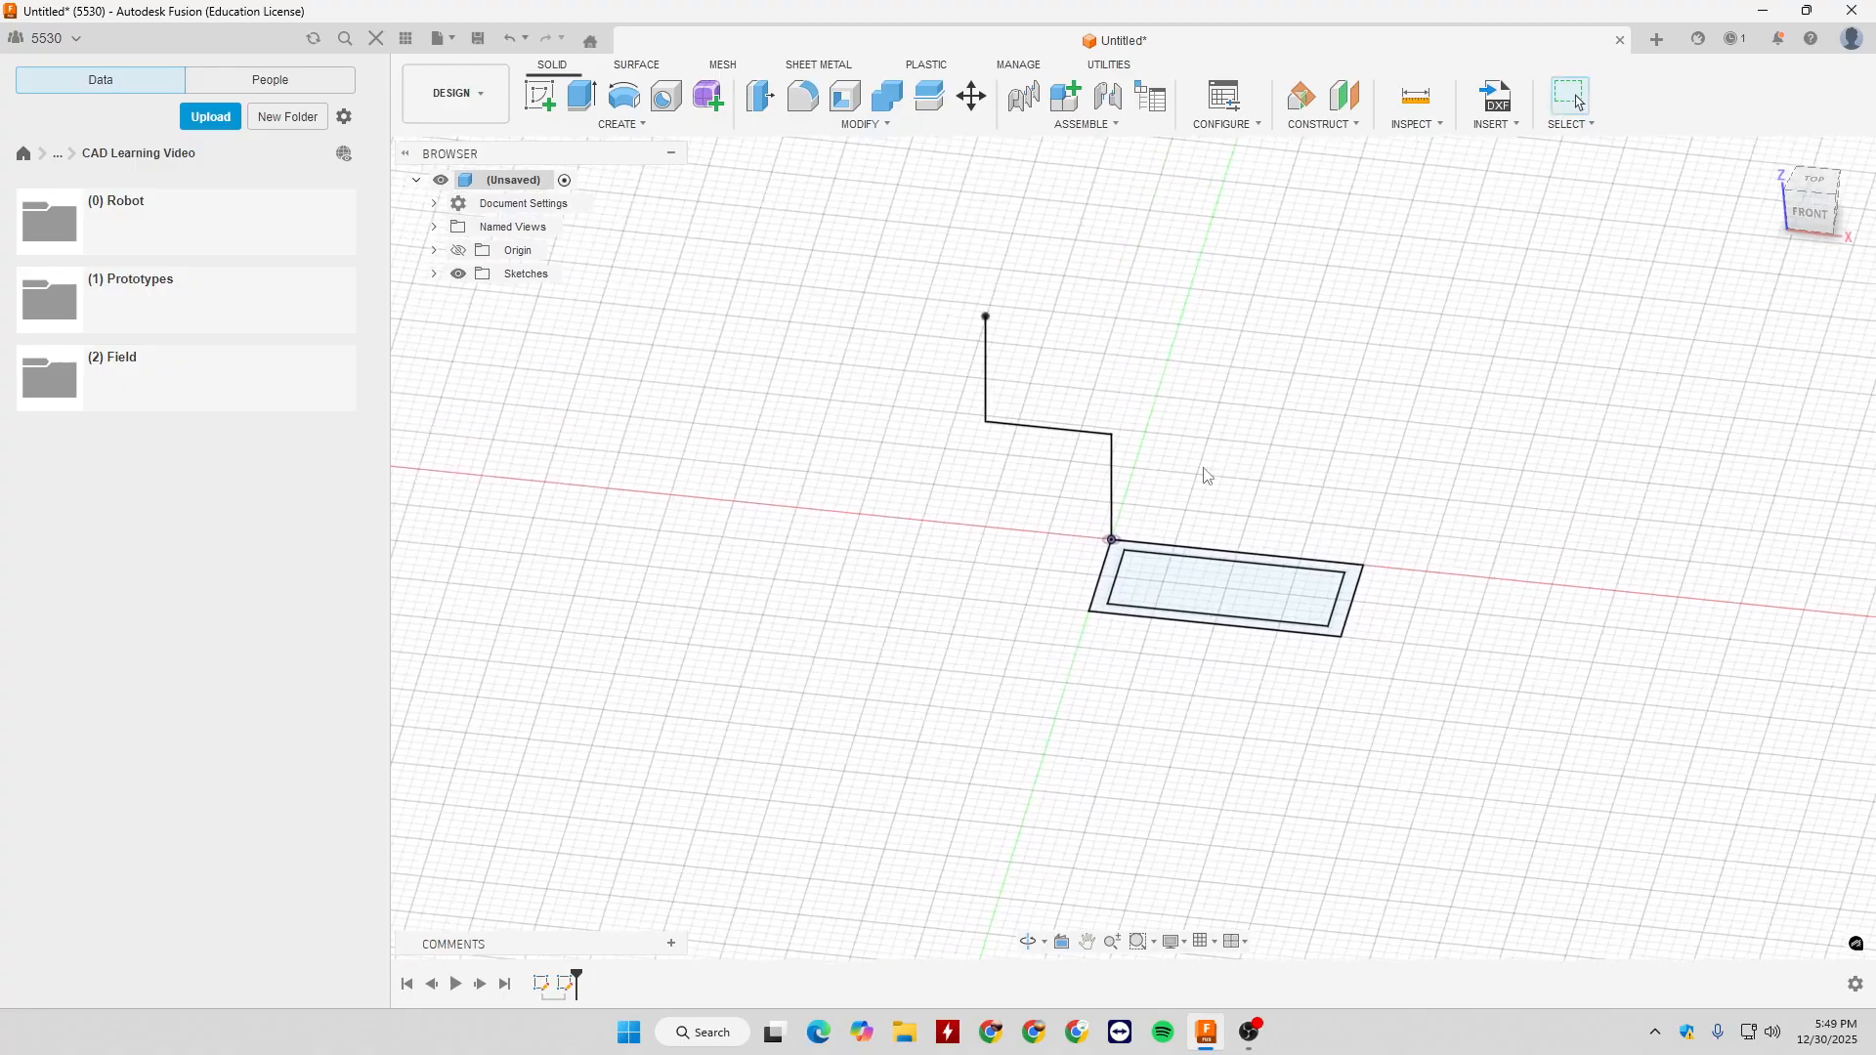
- Try to sweep the frame profile along the stepped path with Perpendicular and Parallel orientation, and cancel the sweep
{"action": "left_click", "coordinate": [622, 124]}
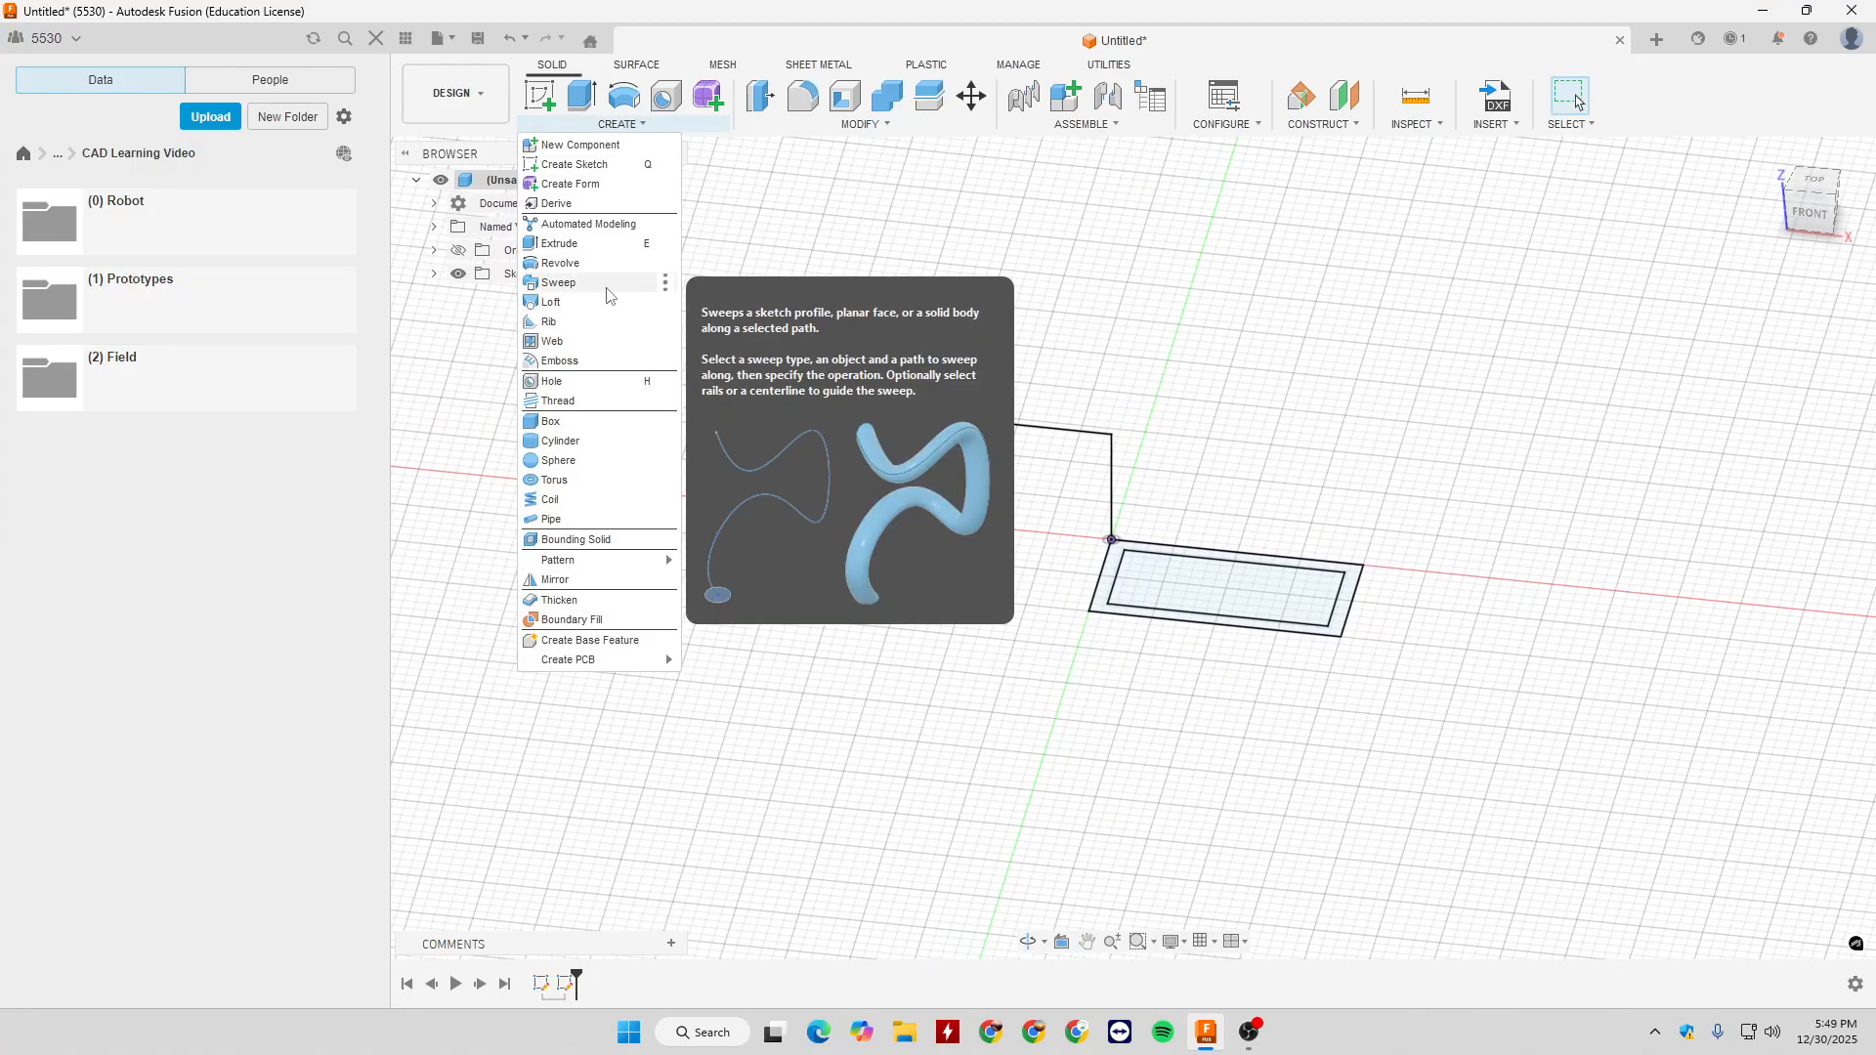
{"action": "left_click", "coordinate": [631, 284]}
{"action": "scroll", "coordinate": [1117, 552], "scroll_direction": "up", "scroll_amount": 5}
{"action": "left_click", "coordinate": [1079, 622]}
{"action": "scroll", "coordinate": [1141, 586], "scroll_direction": "down", "scroll_amount": 3}
{"action": "left_click", "coordinate": [1748, 383]}
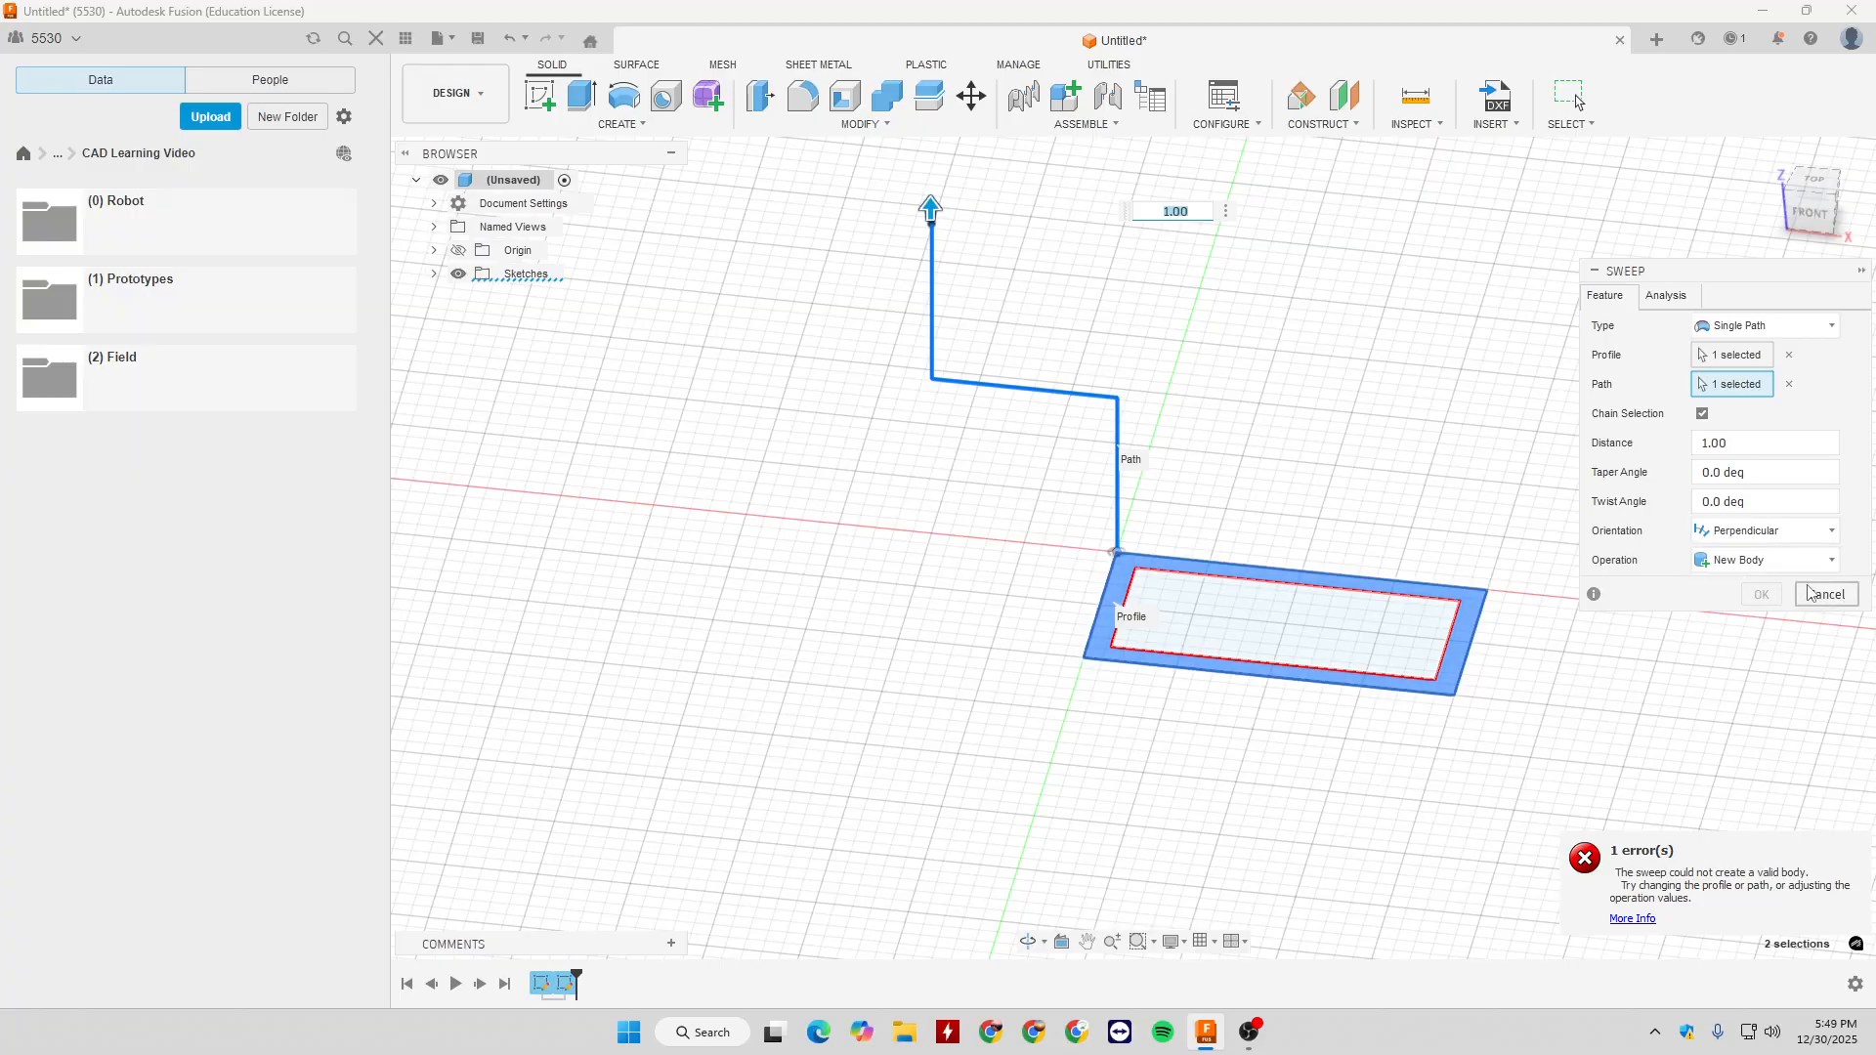
{"action": "left_click", "coordinate": [1764, 531]}
{"action": "left_click", "coordinate": [1749, 566]}
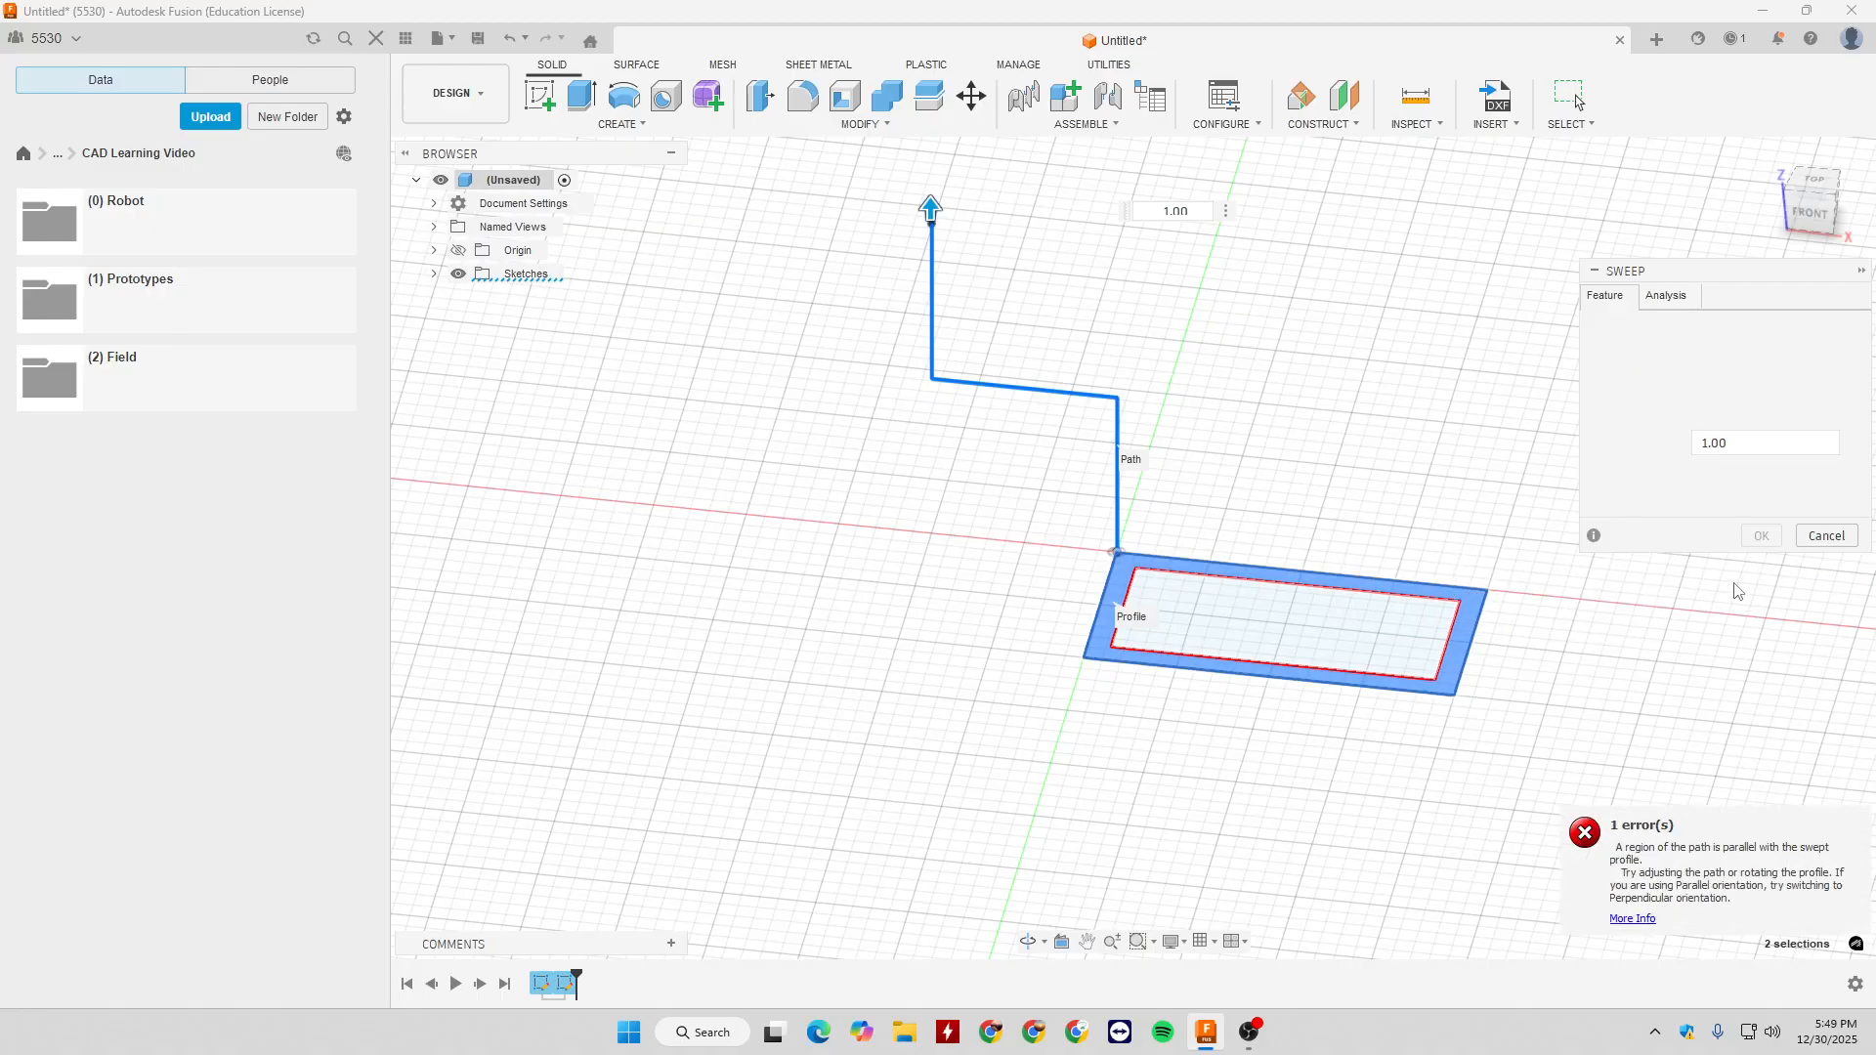
{"action": "left_click", "coordinate": [1749, 474]}
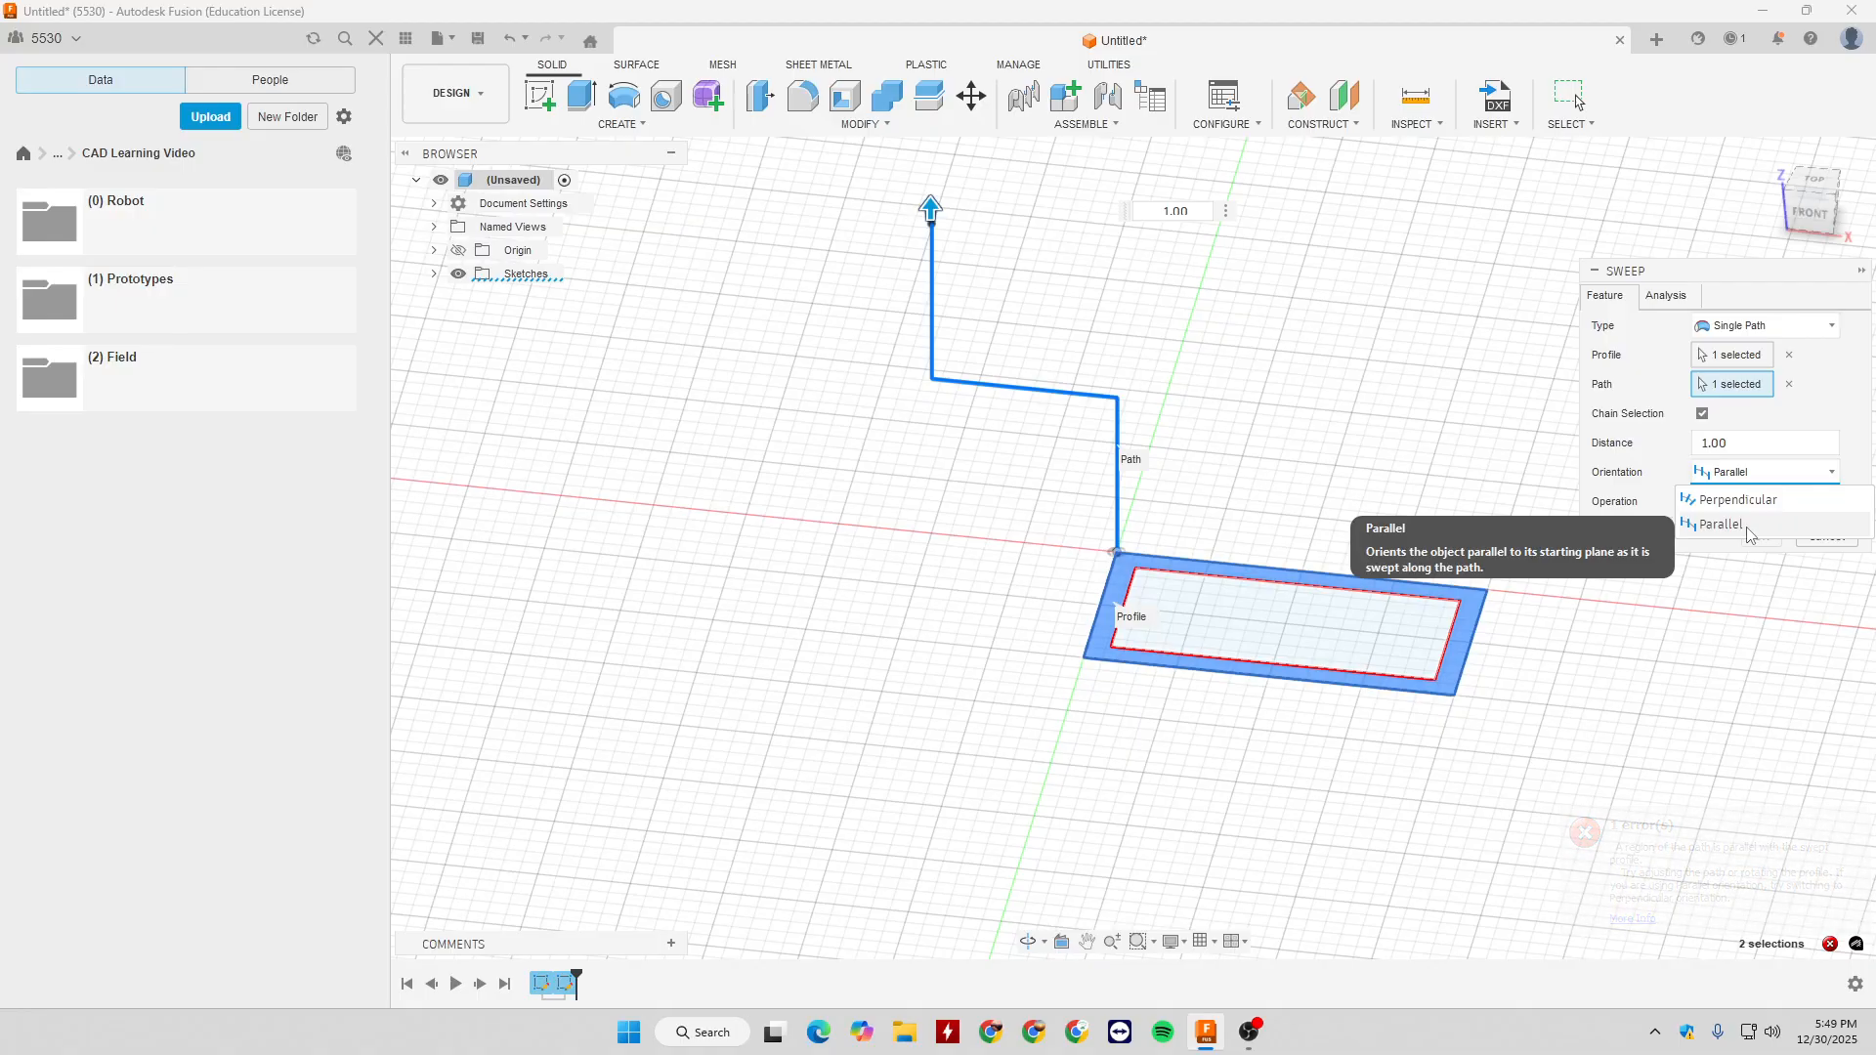
{"action": "left_click", "coordinate": [1747, 524]}
{"action": "left_click", "coordinate": [1820, 540]}
{"action": "middle_click_drag", "start_coordinate": [1341, 476], "coordinate": [1312, 470], "text": "shift"}
- Reopen the path sketch and delete the perpendicular constraint between the lower vertical line and the horizontal segment
{"action": "double_click", "coordinate": [565, 983]}
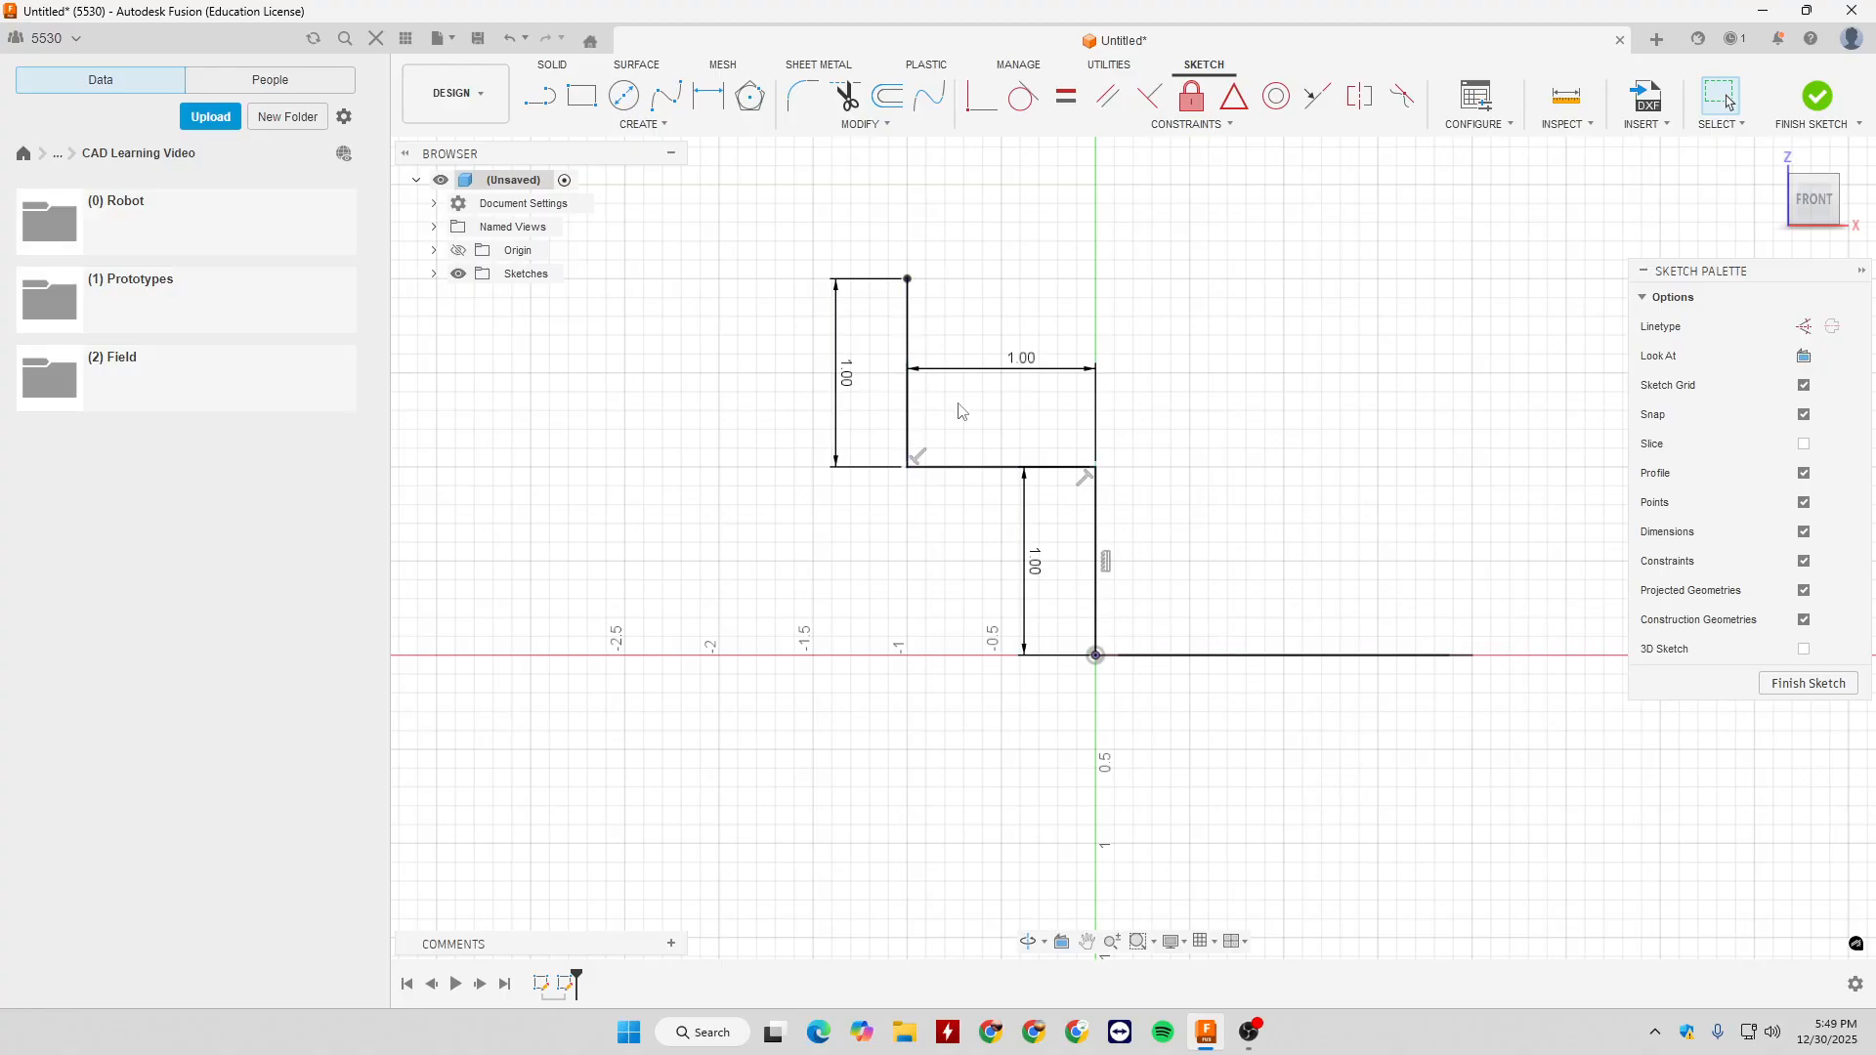
{"action": "key", "text": "d"}
{"action": "key", "text": "Escape"}
{"action": "left_click", "coordinate": [1084, 479]}
{"action": "key", "text": "Delete"}
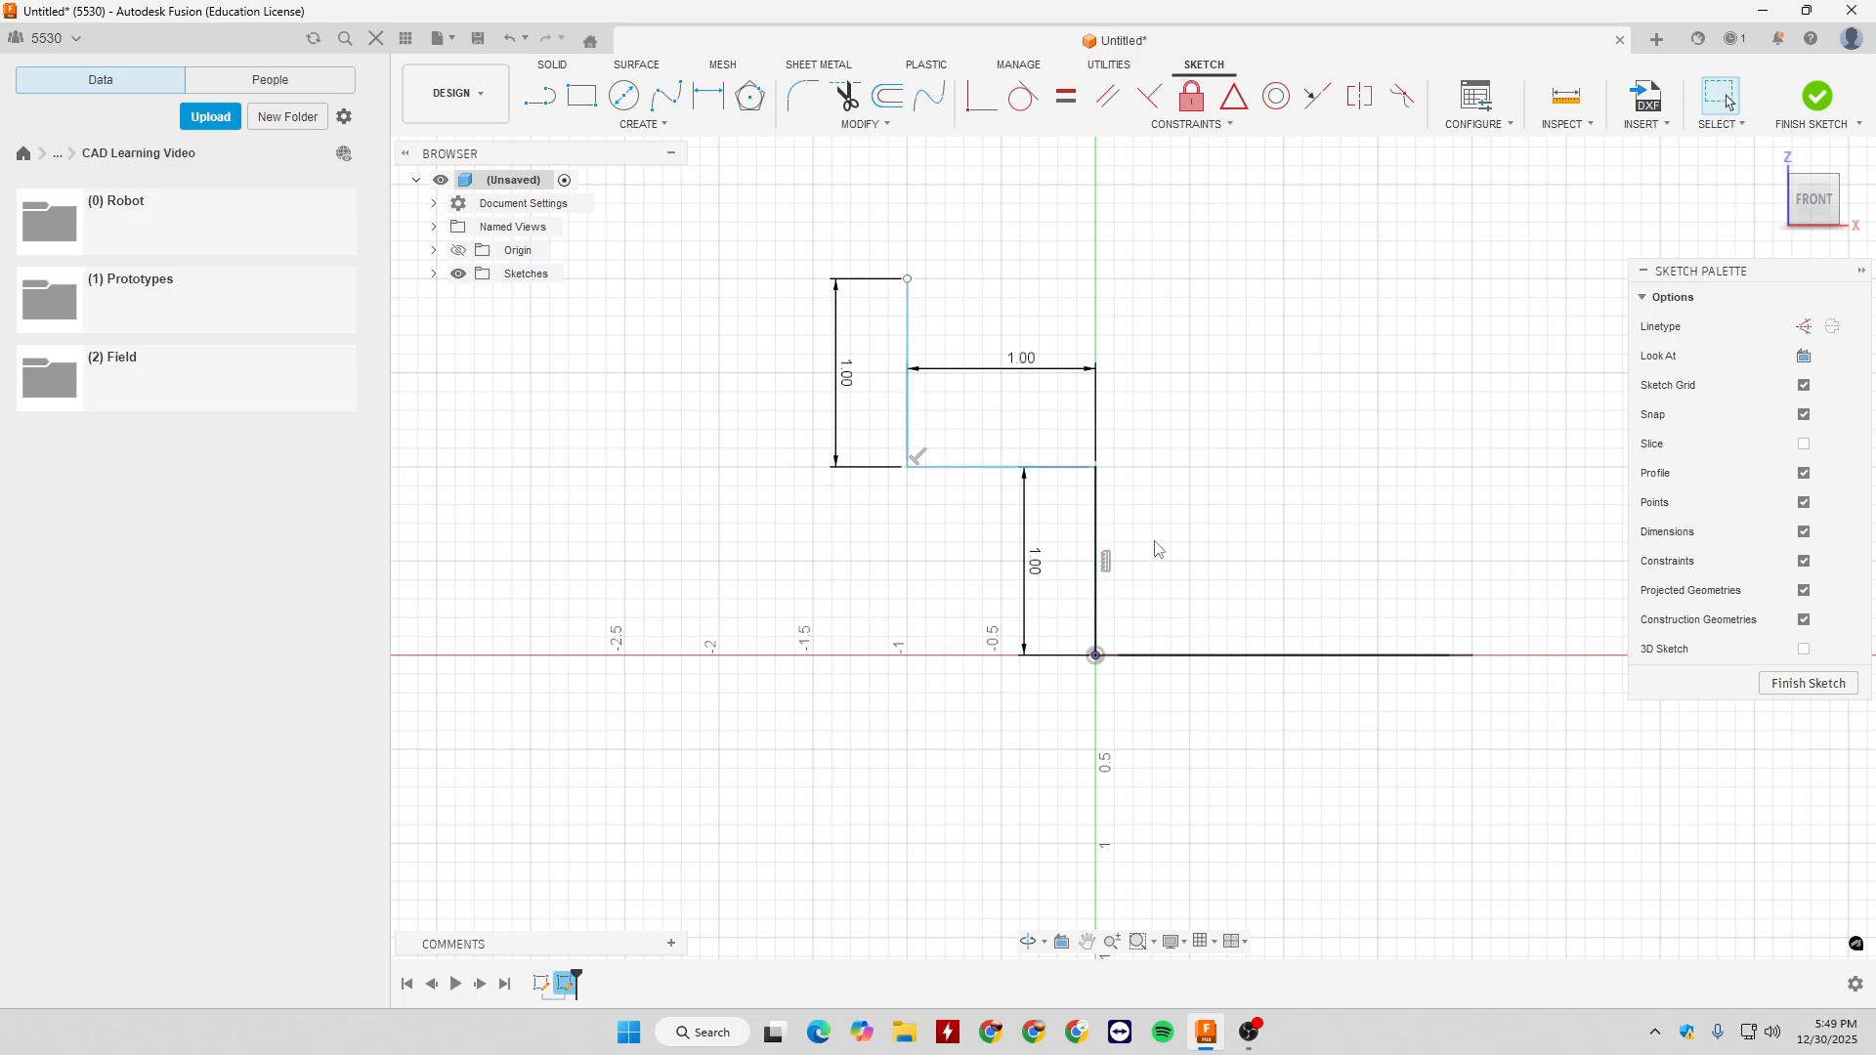
- Set the angle between the first and second path segments to 135 degrees and finish the sketch
{"action": "key", "text": "d"}
{"action": "left_click", "coordinate": [1052, 469]}
{"action": "left_click", "coordinate": [1099, 504]}
{"action": "left_click", "coordinate": [1019, 537]}
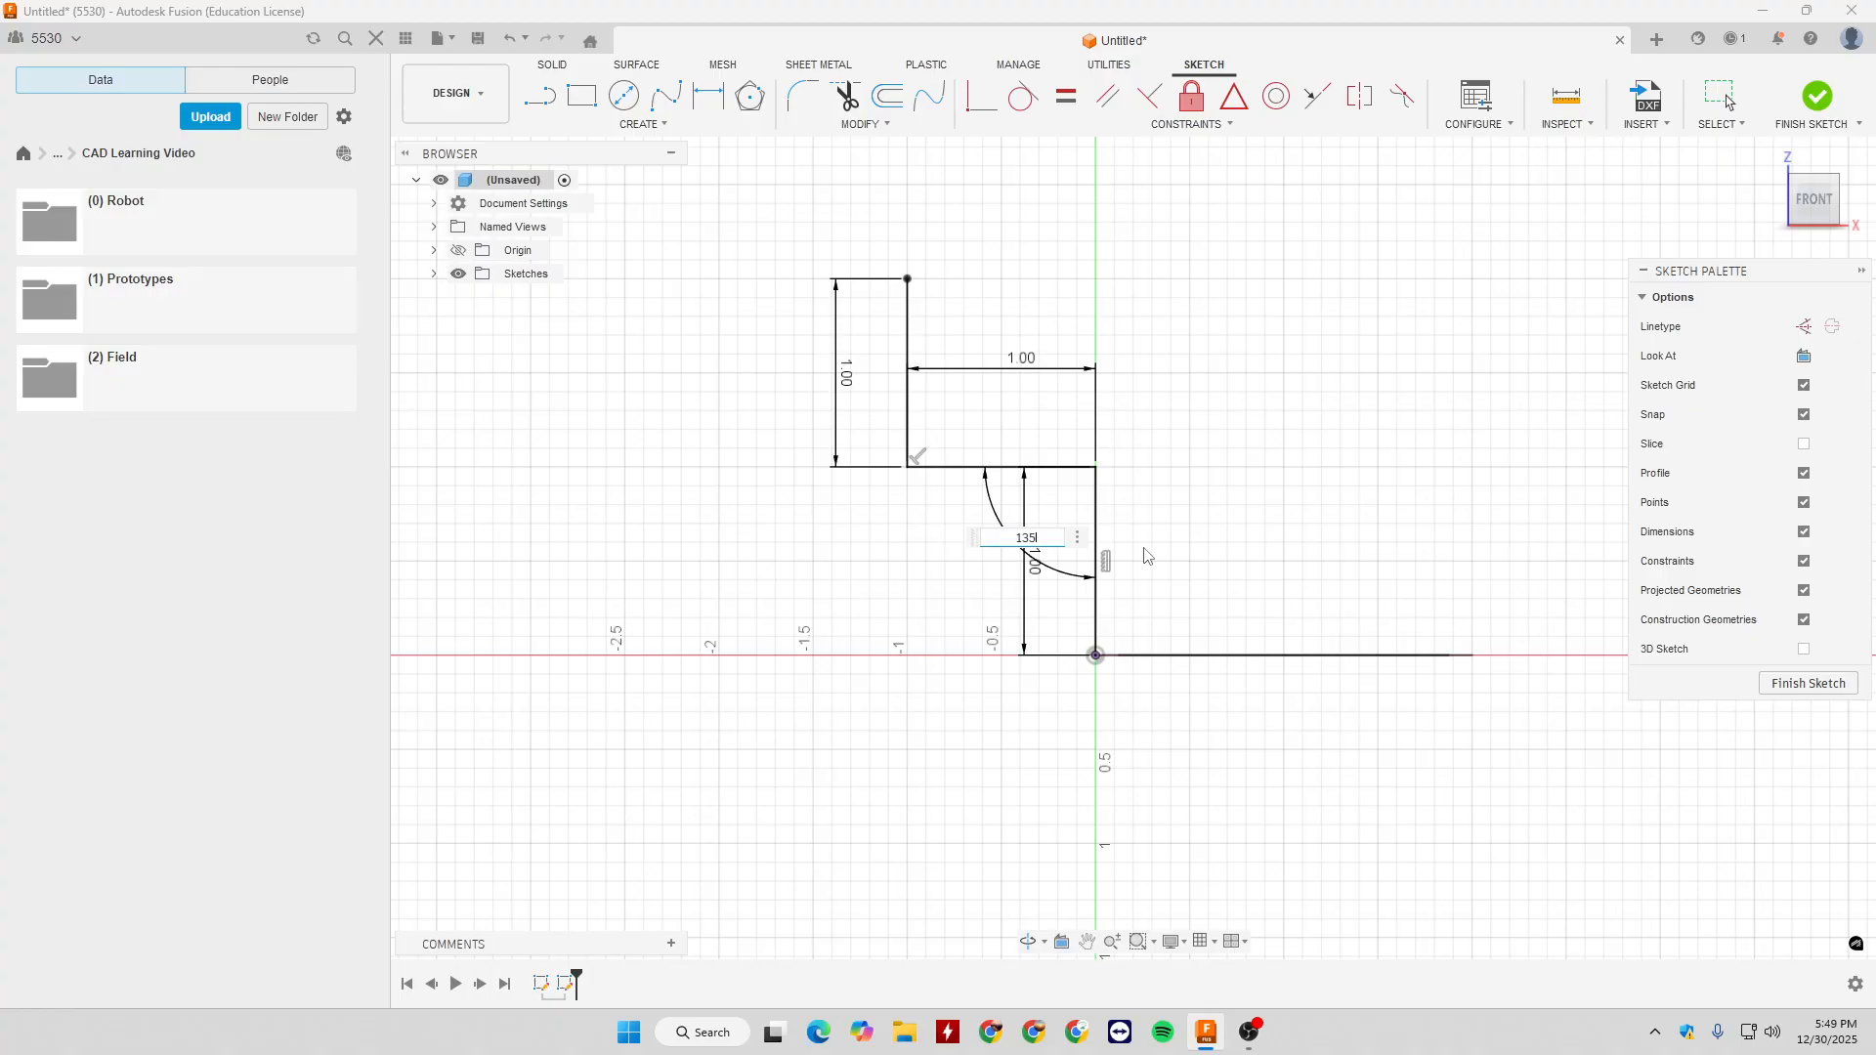
{"action": "type", "text": "135"}
{"action": "key", "text": "Return"}
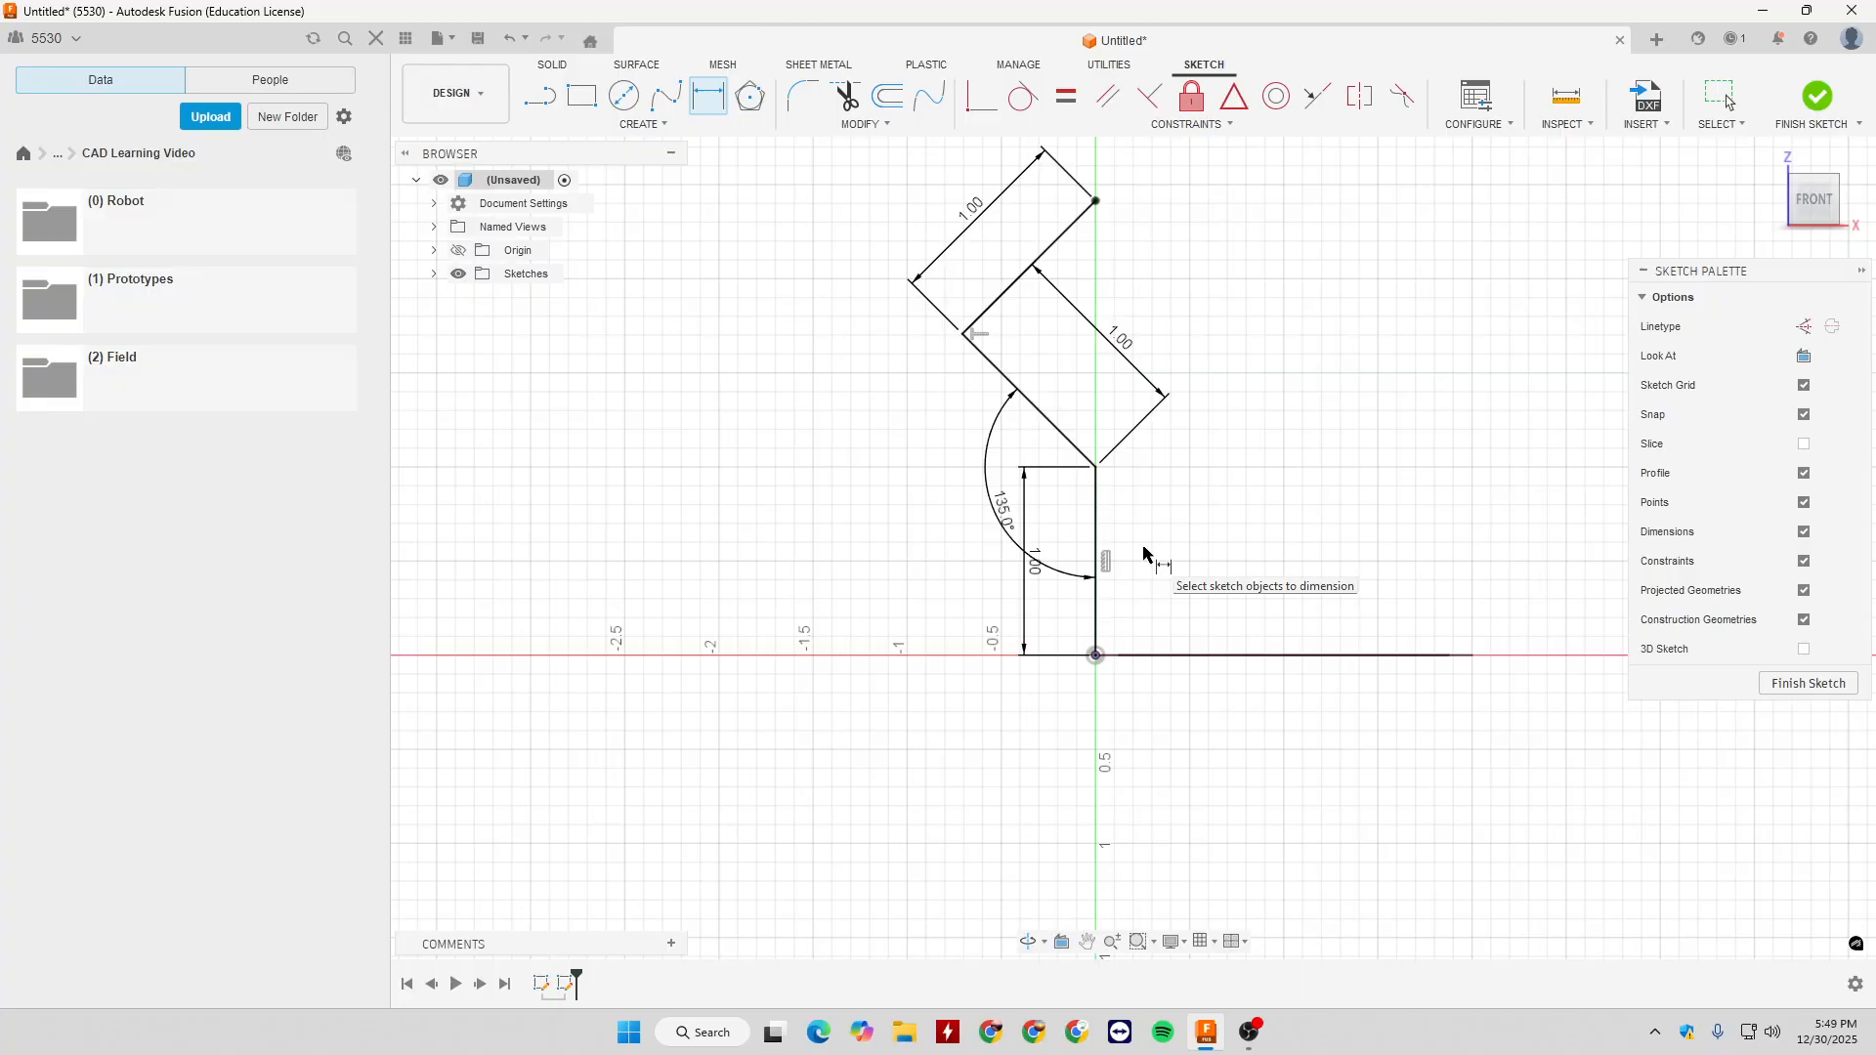
{"action": "left_click", "coordinate": [1776, 681]}
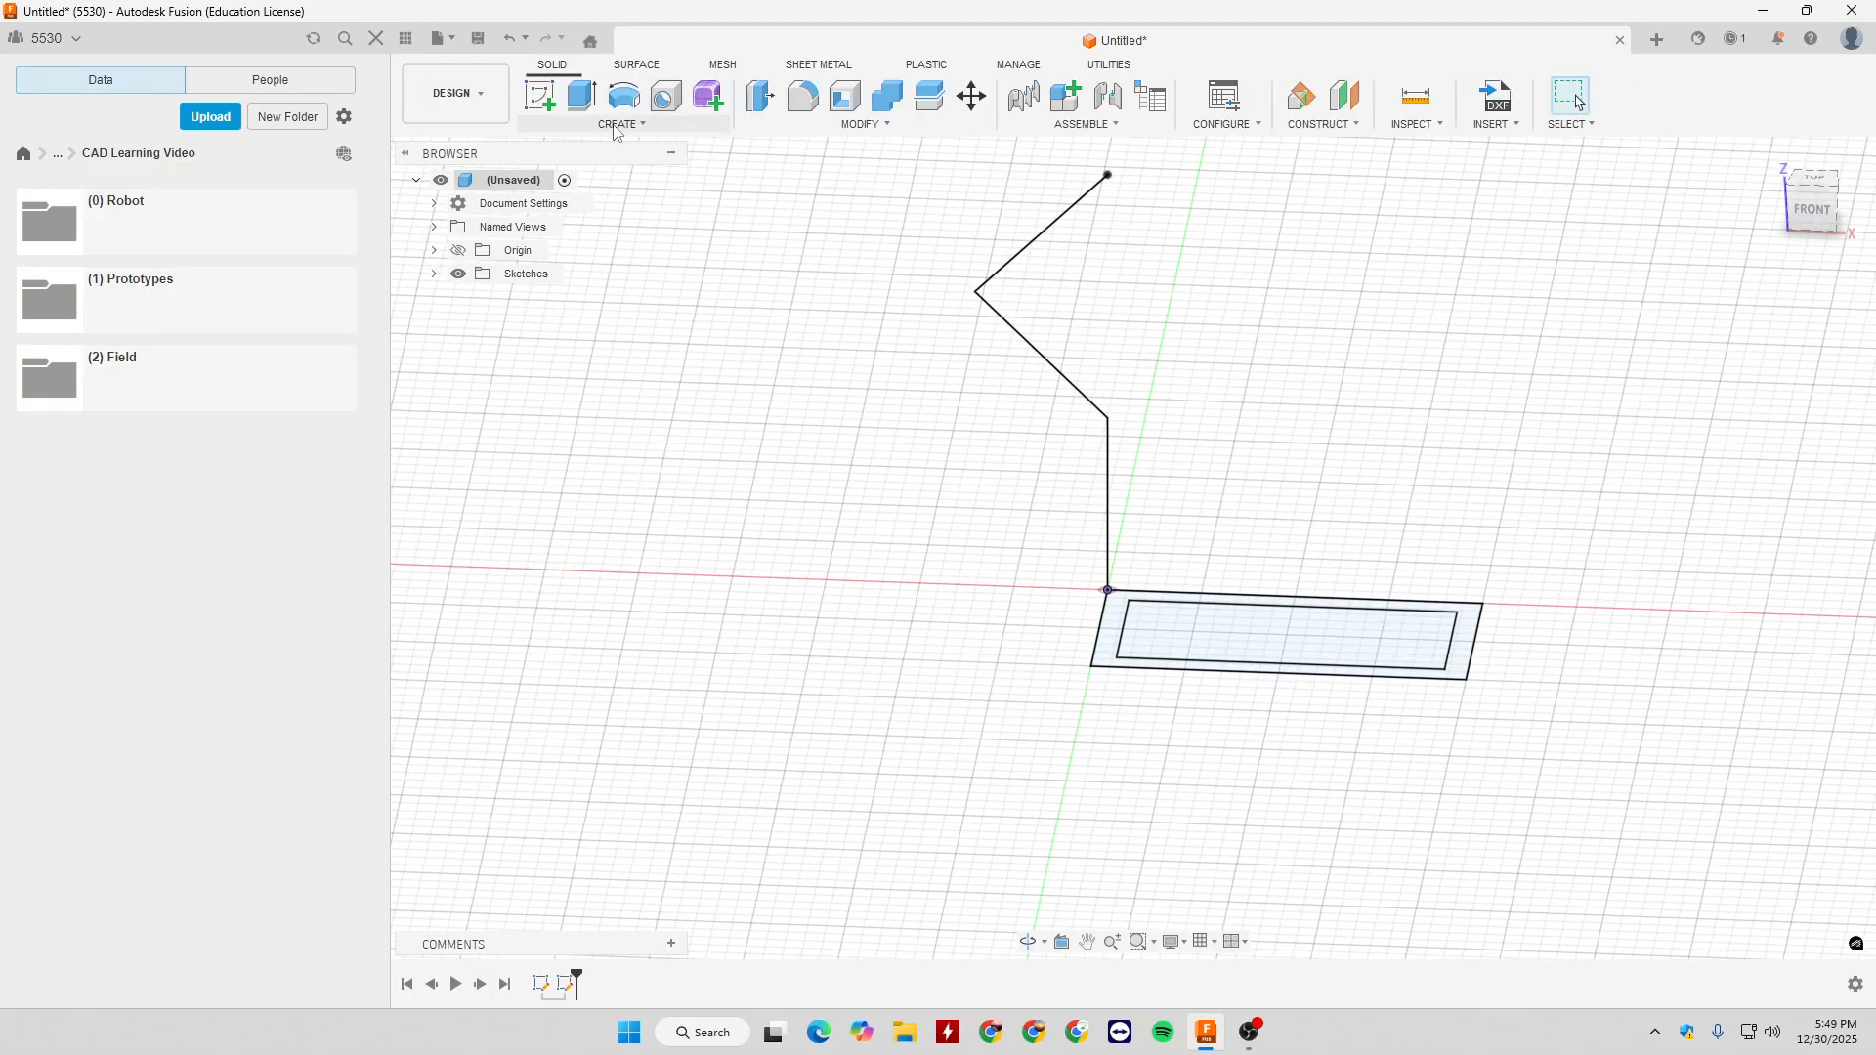
- Try to sweep the frame profile along the three-segment angled path, and cancel the sweep
{"action": "left_click", "coordinate": [620, 125]}
{"action": "left_click", "coordinate": [586, 283]}
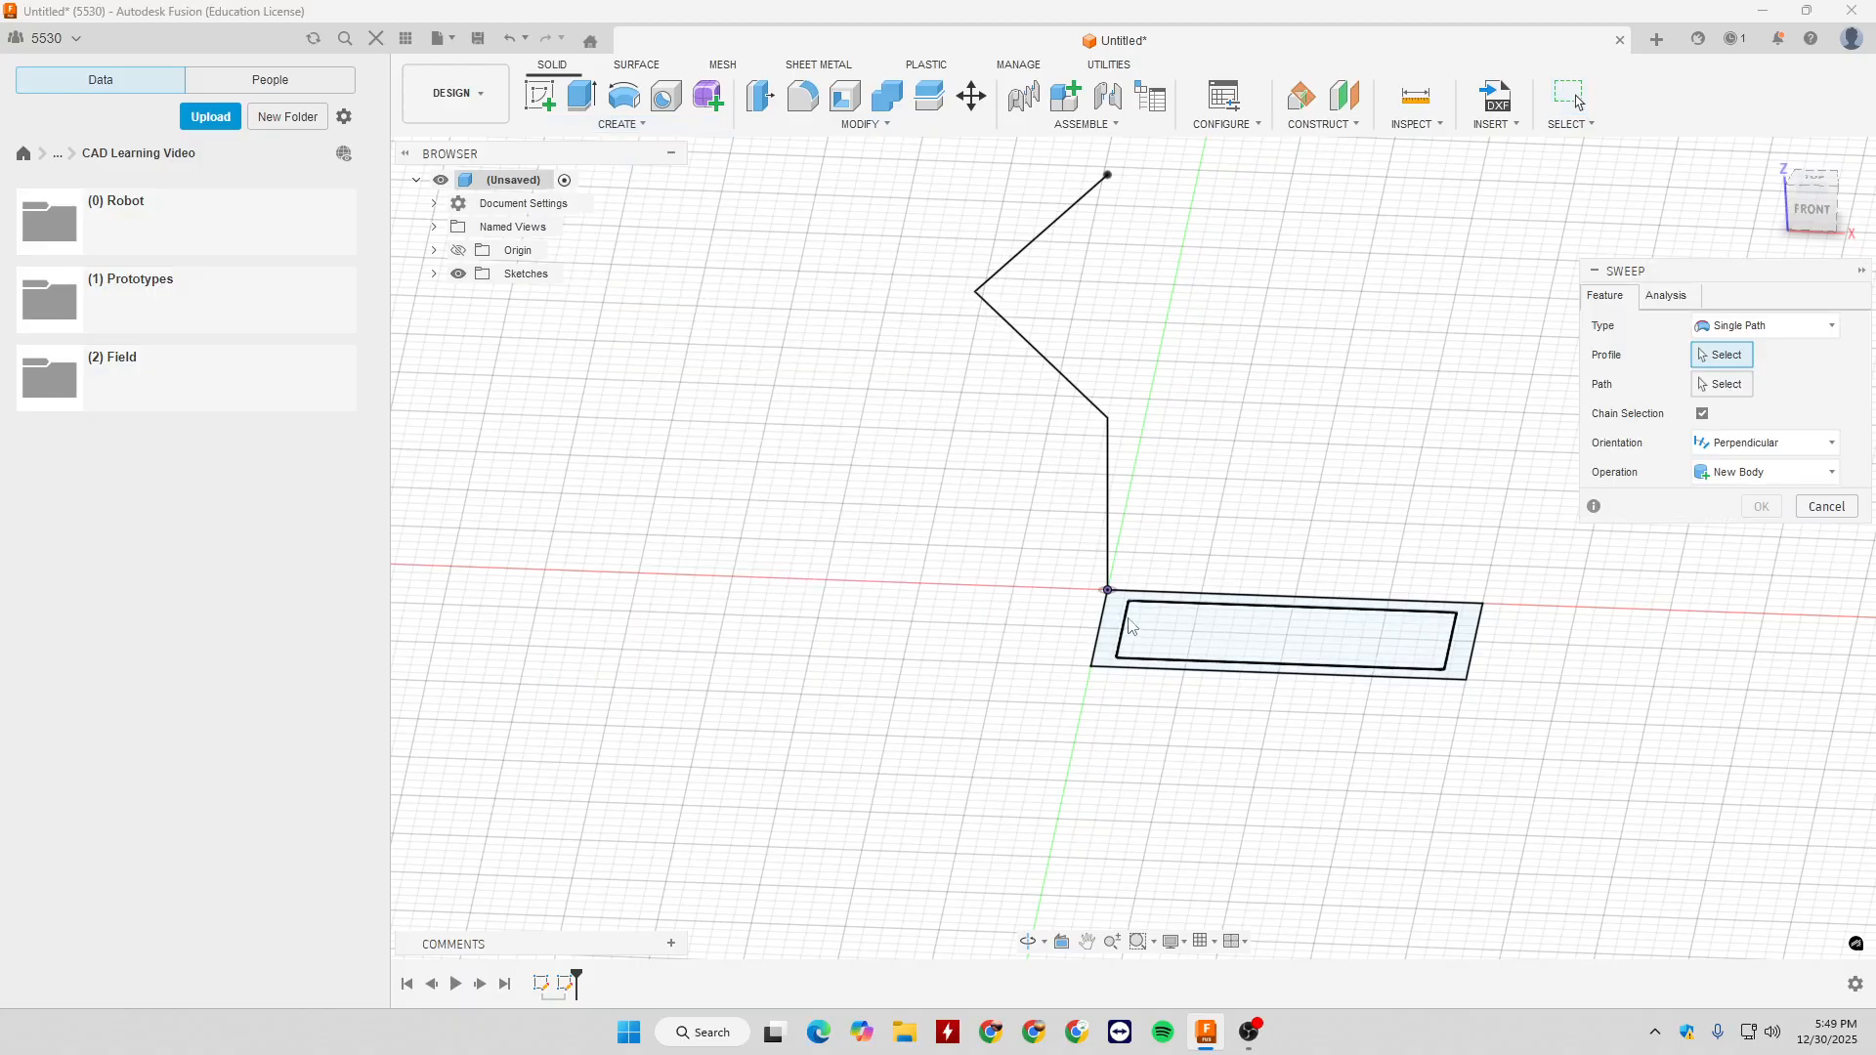
{"action": "scroll", "coordinate": [1161, 629], "scroll_direction": "up", "scroll_amount": 1}
{"action": "left_click", "coordinate": [1160, 628]}
{"action": "left_click", "coordinate": [1109, 451]}
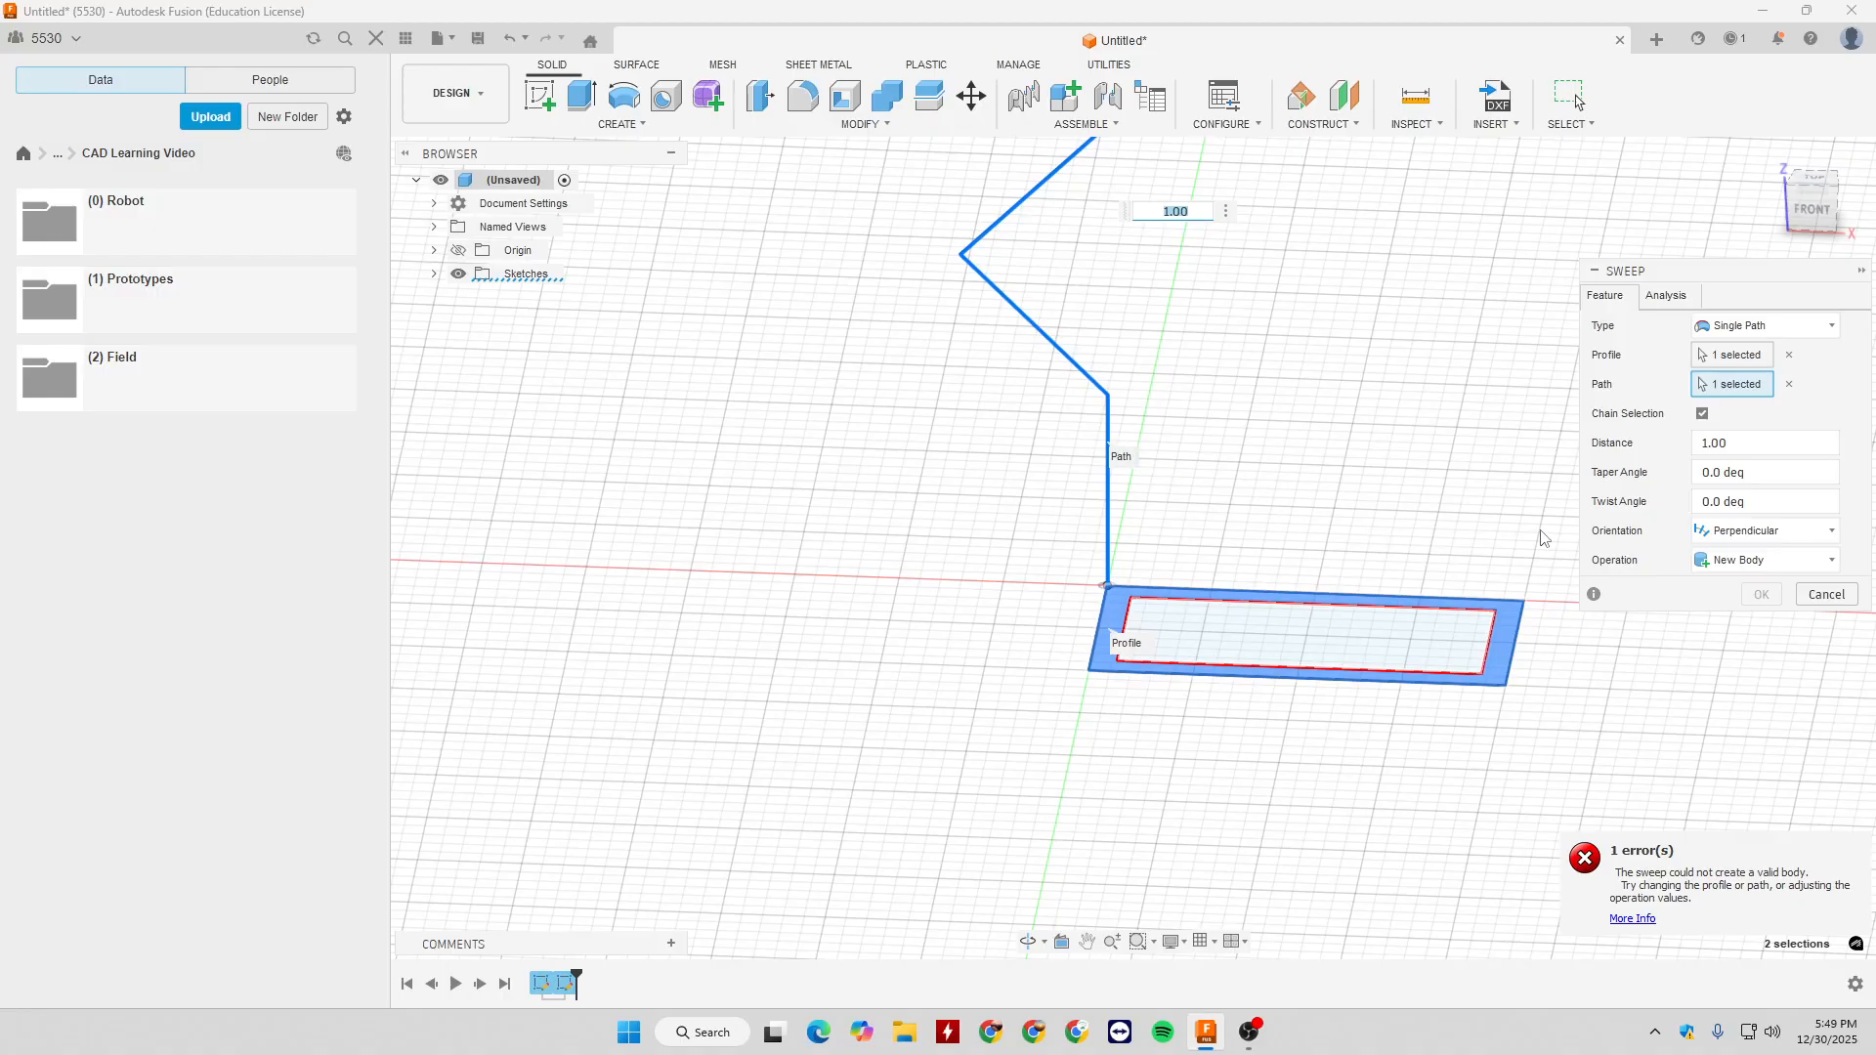
{"action": "left_click", "coordinate": [1826, 594]}
{"action": "scroll", "coordinate": [1069, 635], "scroll_direction": "down", "scroll_amount": 2}
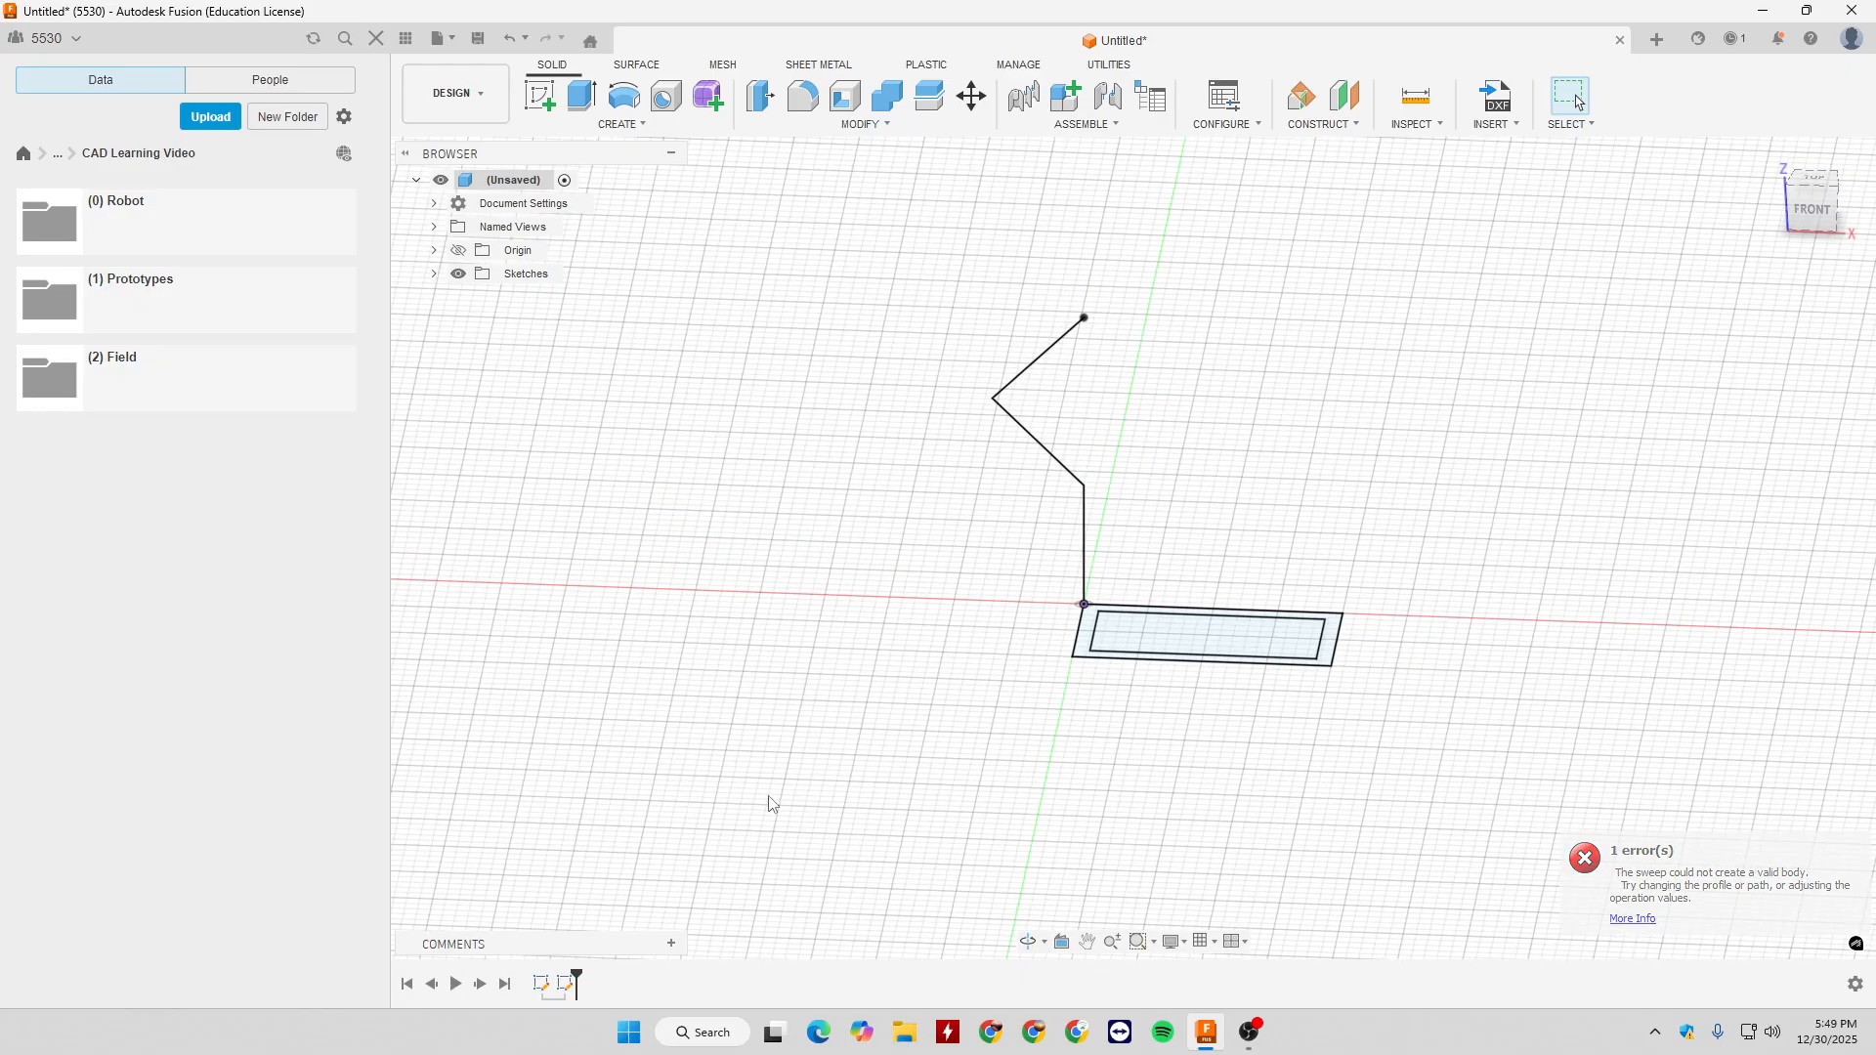
- Reopen the path sketch, delete the uppermost 1 in segment, and finish the sketch
{"action": "double_click", "coordinate": [553, 981]}
{"action": "left_click", "coordinate": [1028, 395]}
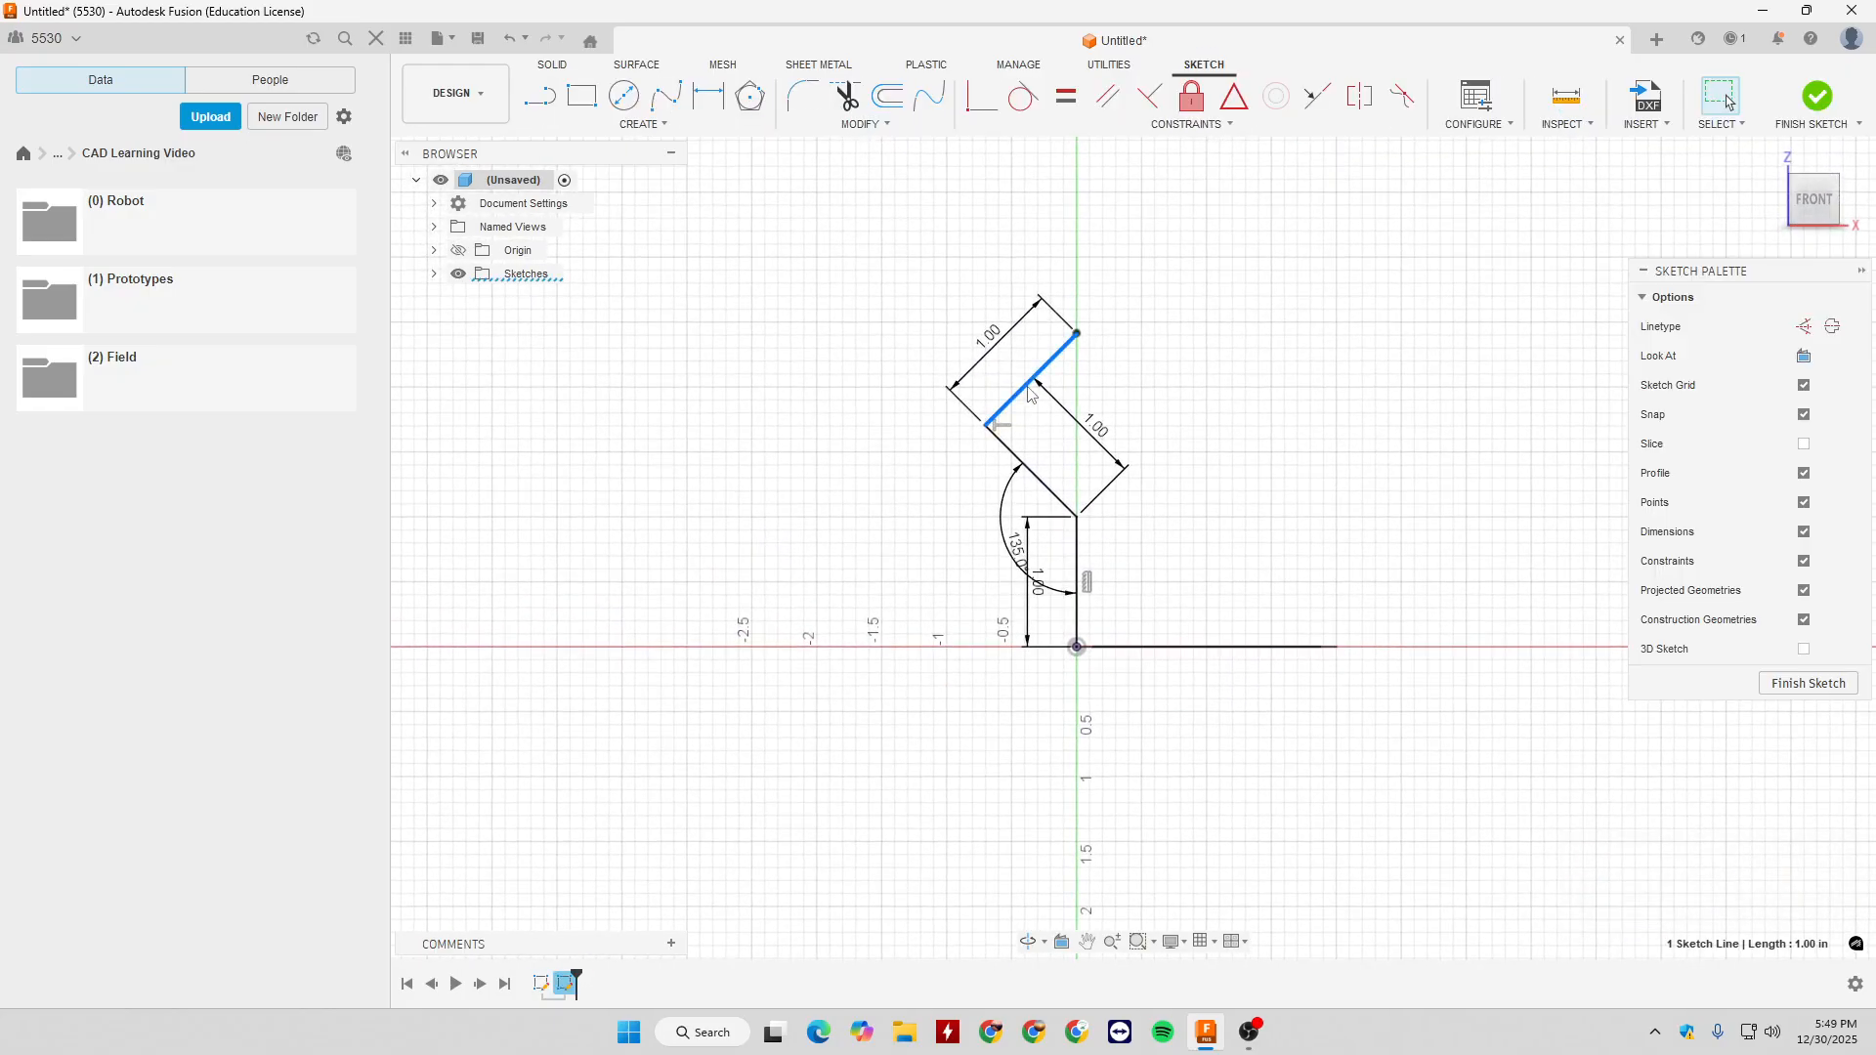
{"action": "key", "text": "Delete"}
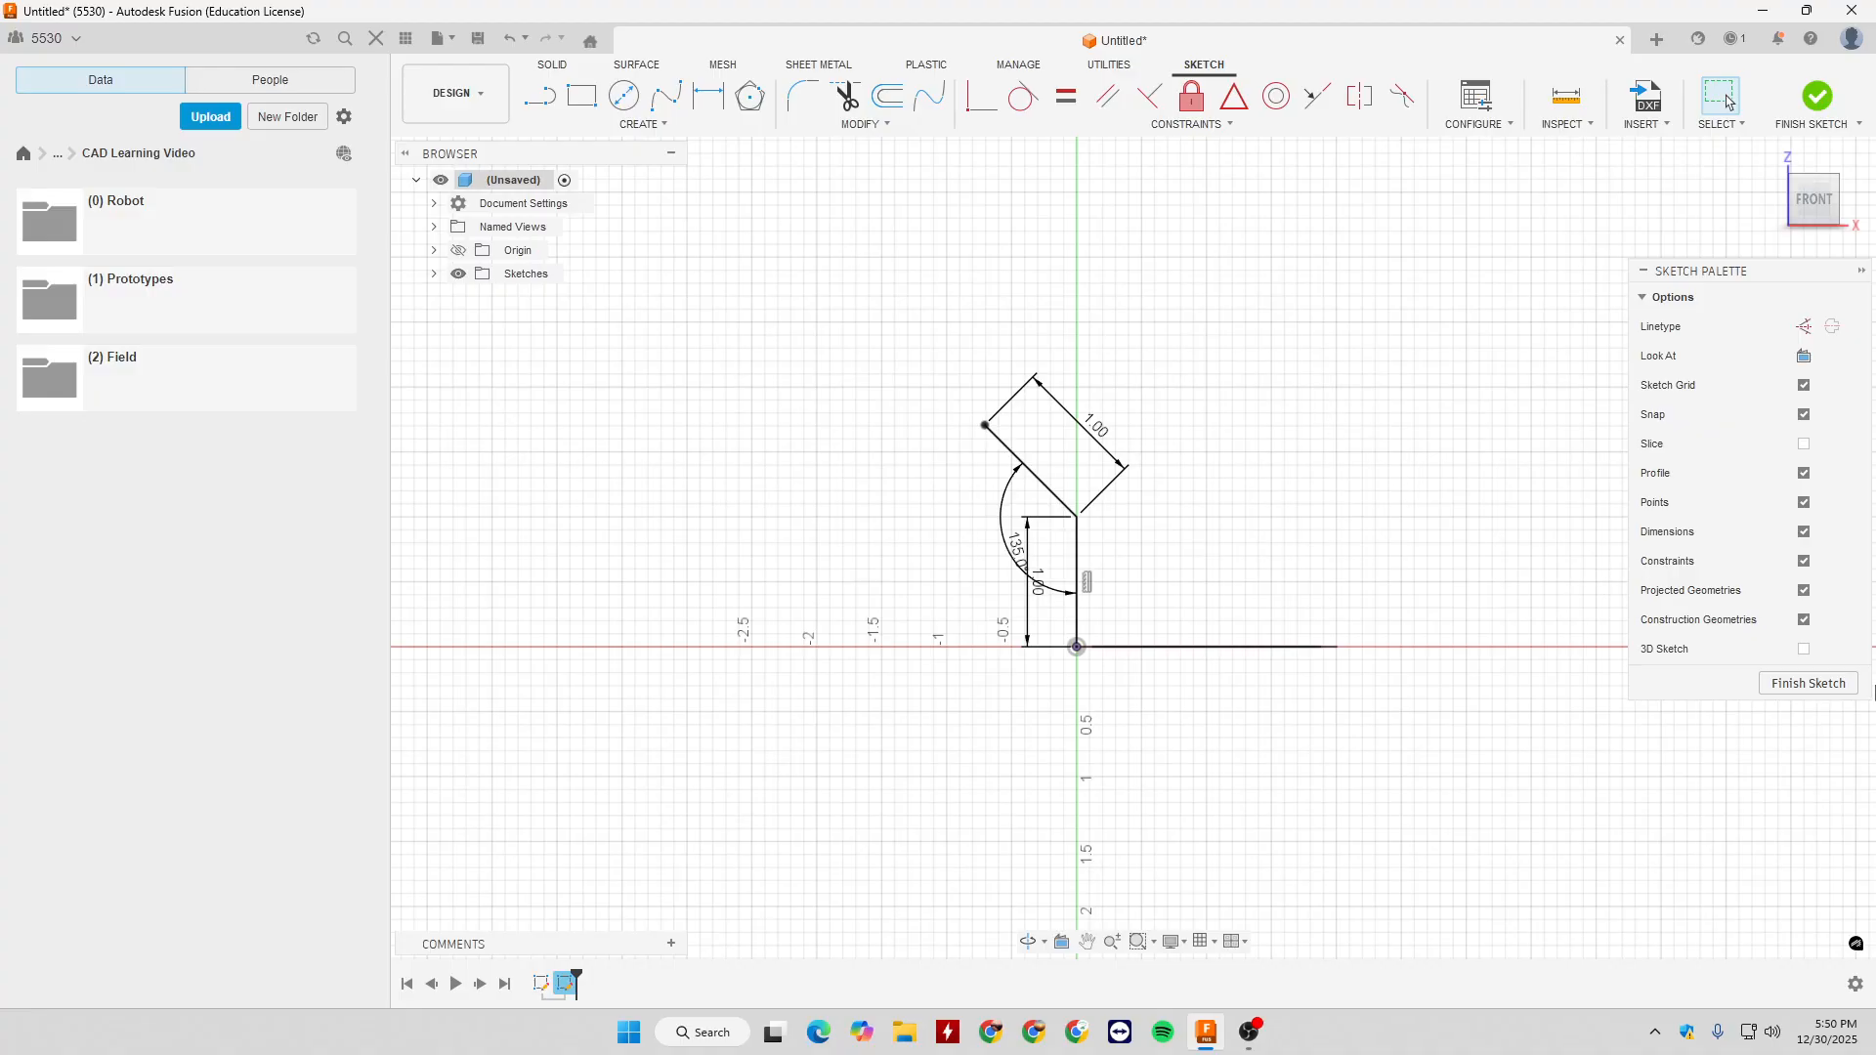
{"action": "left_click", "coordinate": [1808, 683]}
- Sweep the frame profile along the two-segment path with Perpendicular orientation as a new body
{"action": "left_click", "coordinate": [628, 125]}
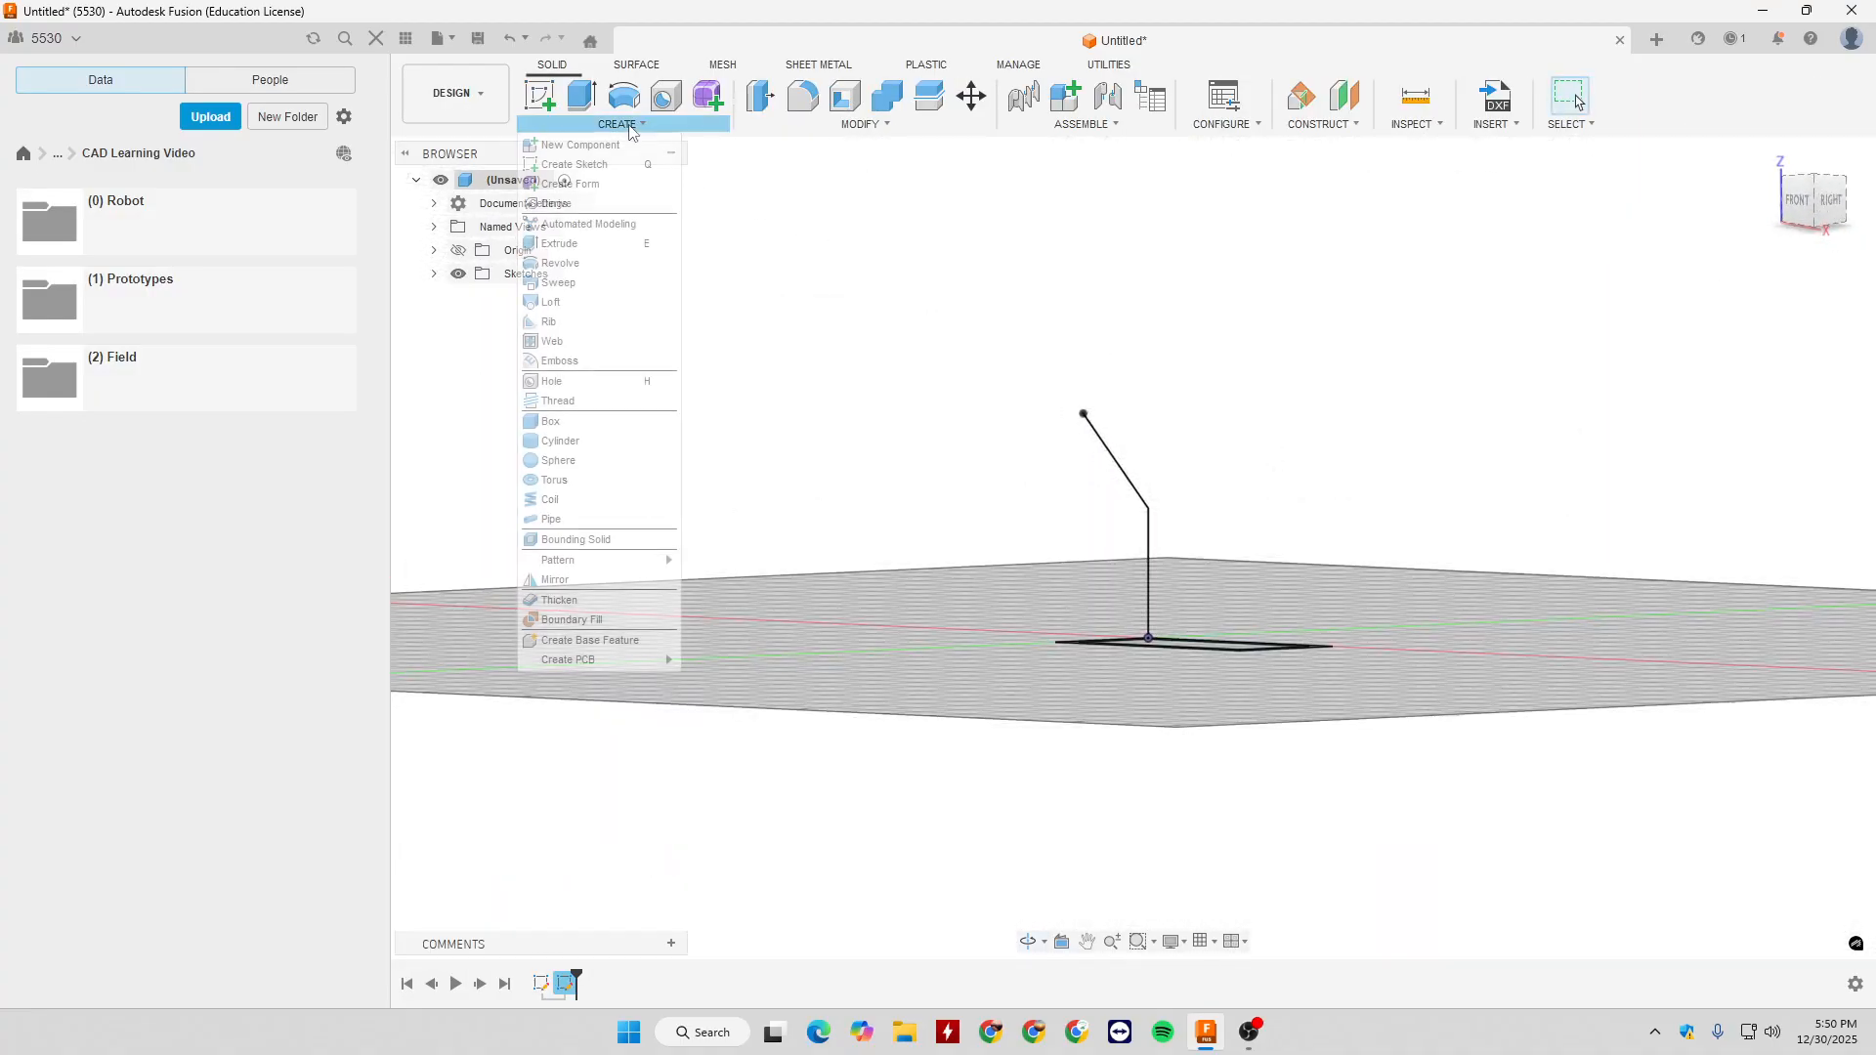
{"action": "left_click", "coordinate": [559, 282]}
{"action": "scroll", "coordinate": [1141, 568], "scroll_direction": "up", "scroll_amount": 5}
{"action": "left_click", "coordinate": [1022, 669]}
{"action": "middle_click_drag", "start_coordinate": [1465, 513], "coordinate": [1298, 430], "text": "shift"}
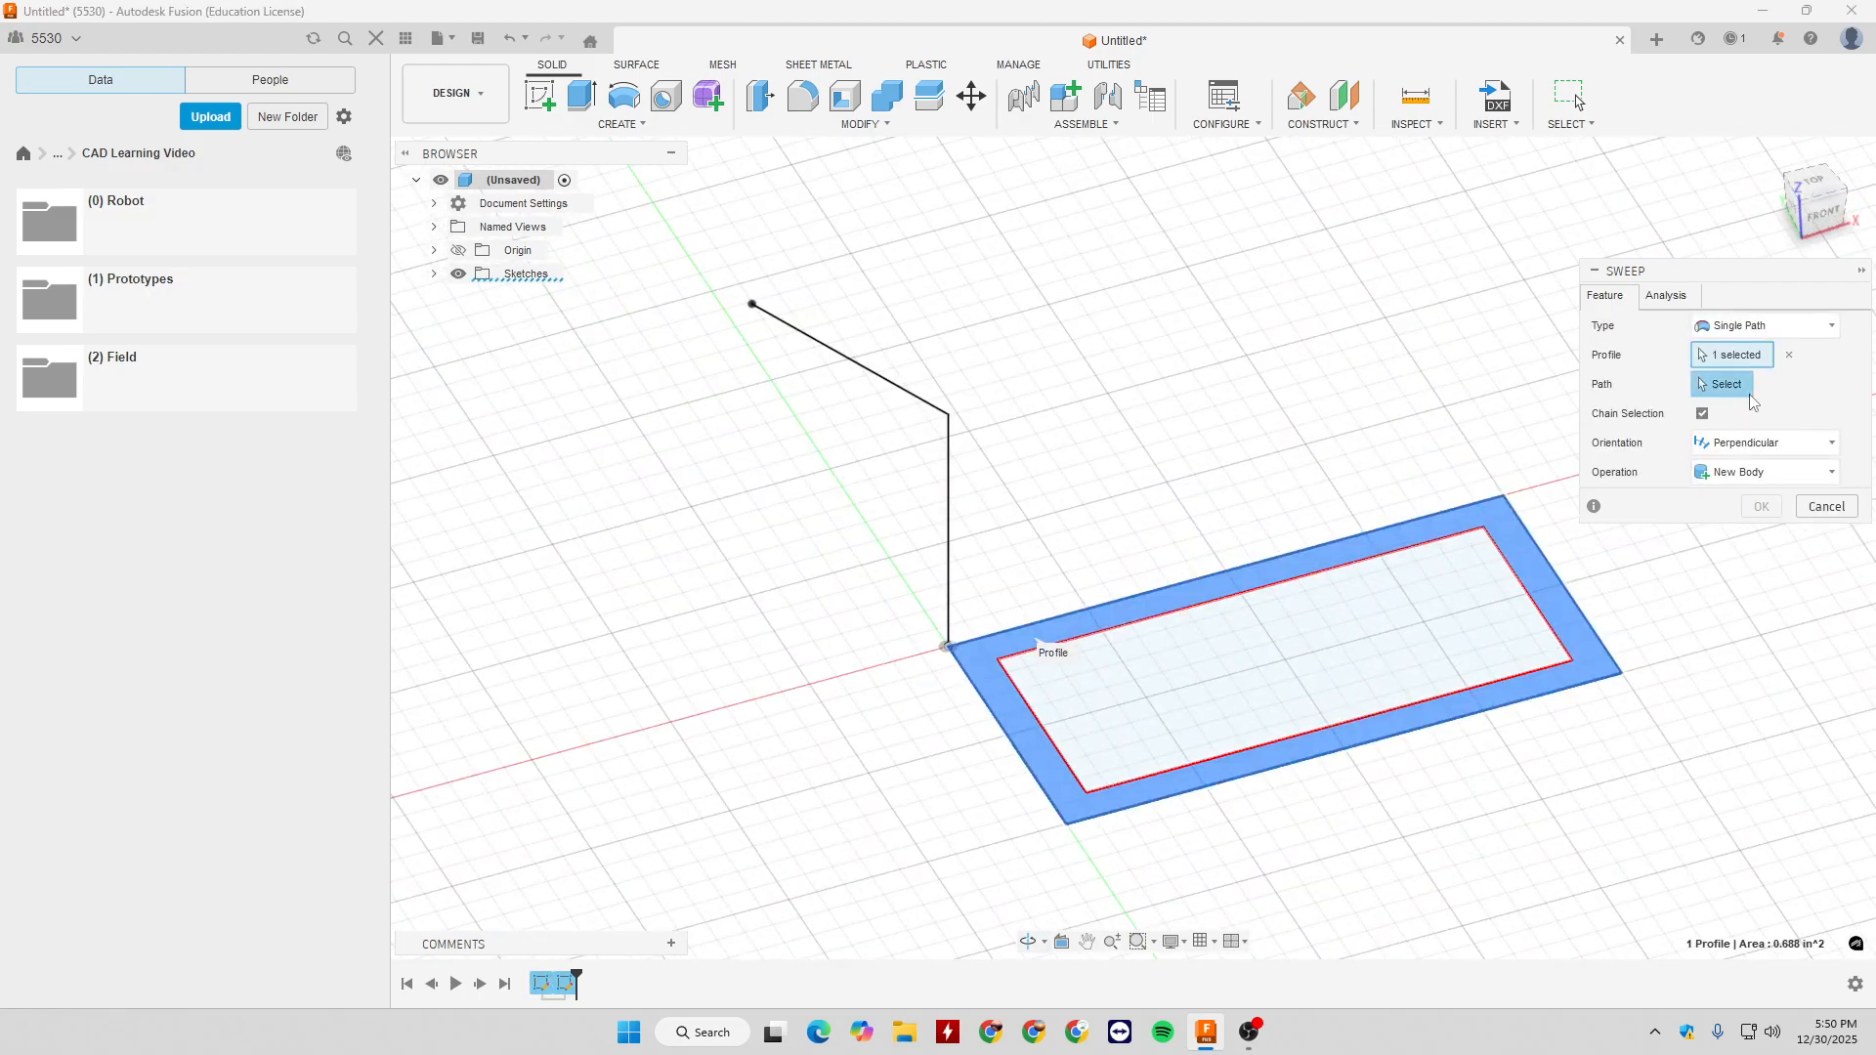
{"action": "left_click", "coordinate": [947, 490]}
{"action": "scroll", "coordinate": [1167, 540], "scroll_direction": "down", "scroll_amount": 3}
{"action": "middle_click_drag", "start_coordinate": [1168, 540], "coordinate": [1466, 549], "text": "shift"}
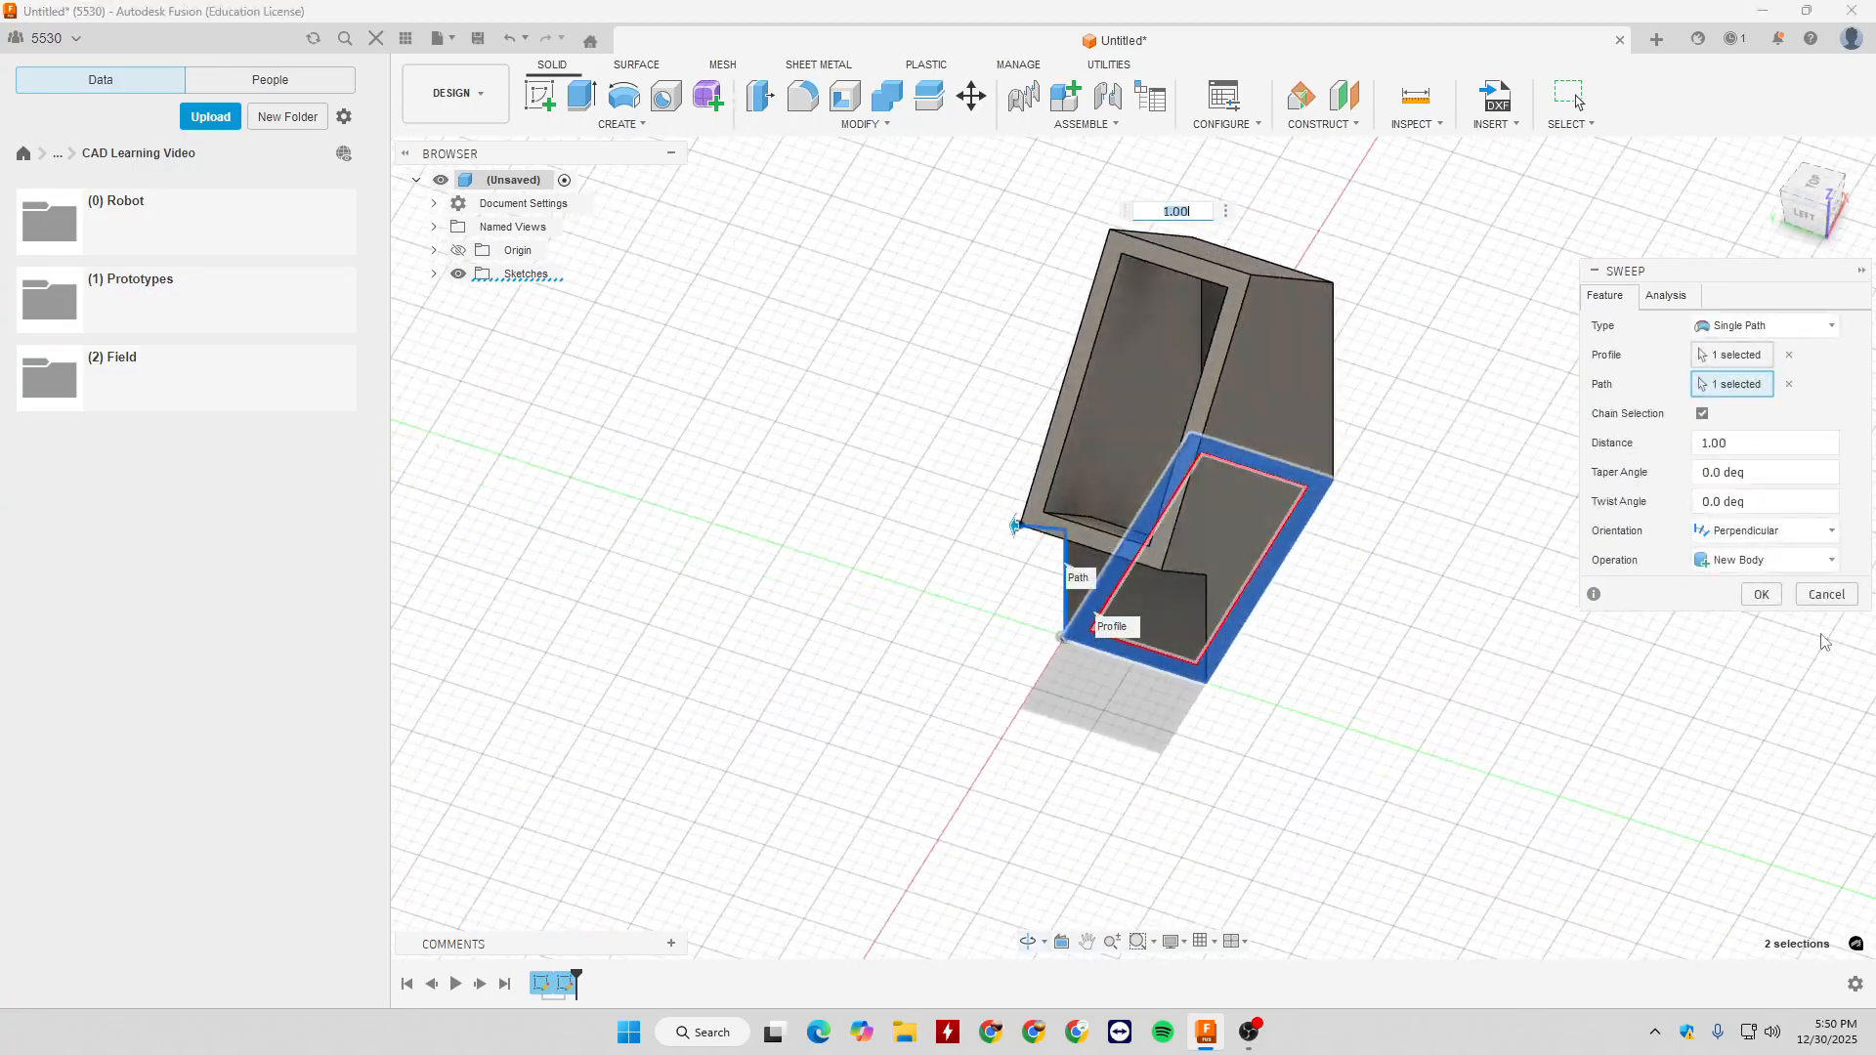
{"action": "left_click", "coordinate": [1762, 596]}
- Examine the swept hollow body from several sides, including its bend and open end
{"action": "middle_click_drag", "start_coordinate": [1358, 511], "coordinate": [1510, 491], "text": "shift"}
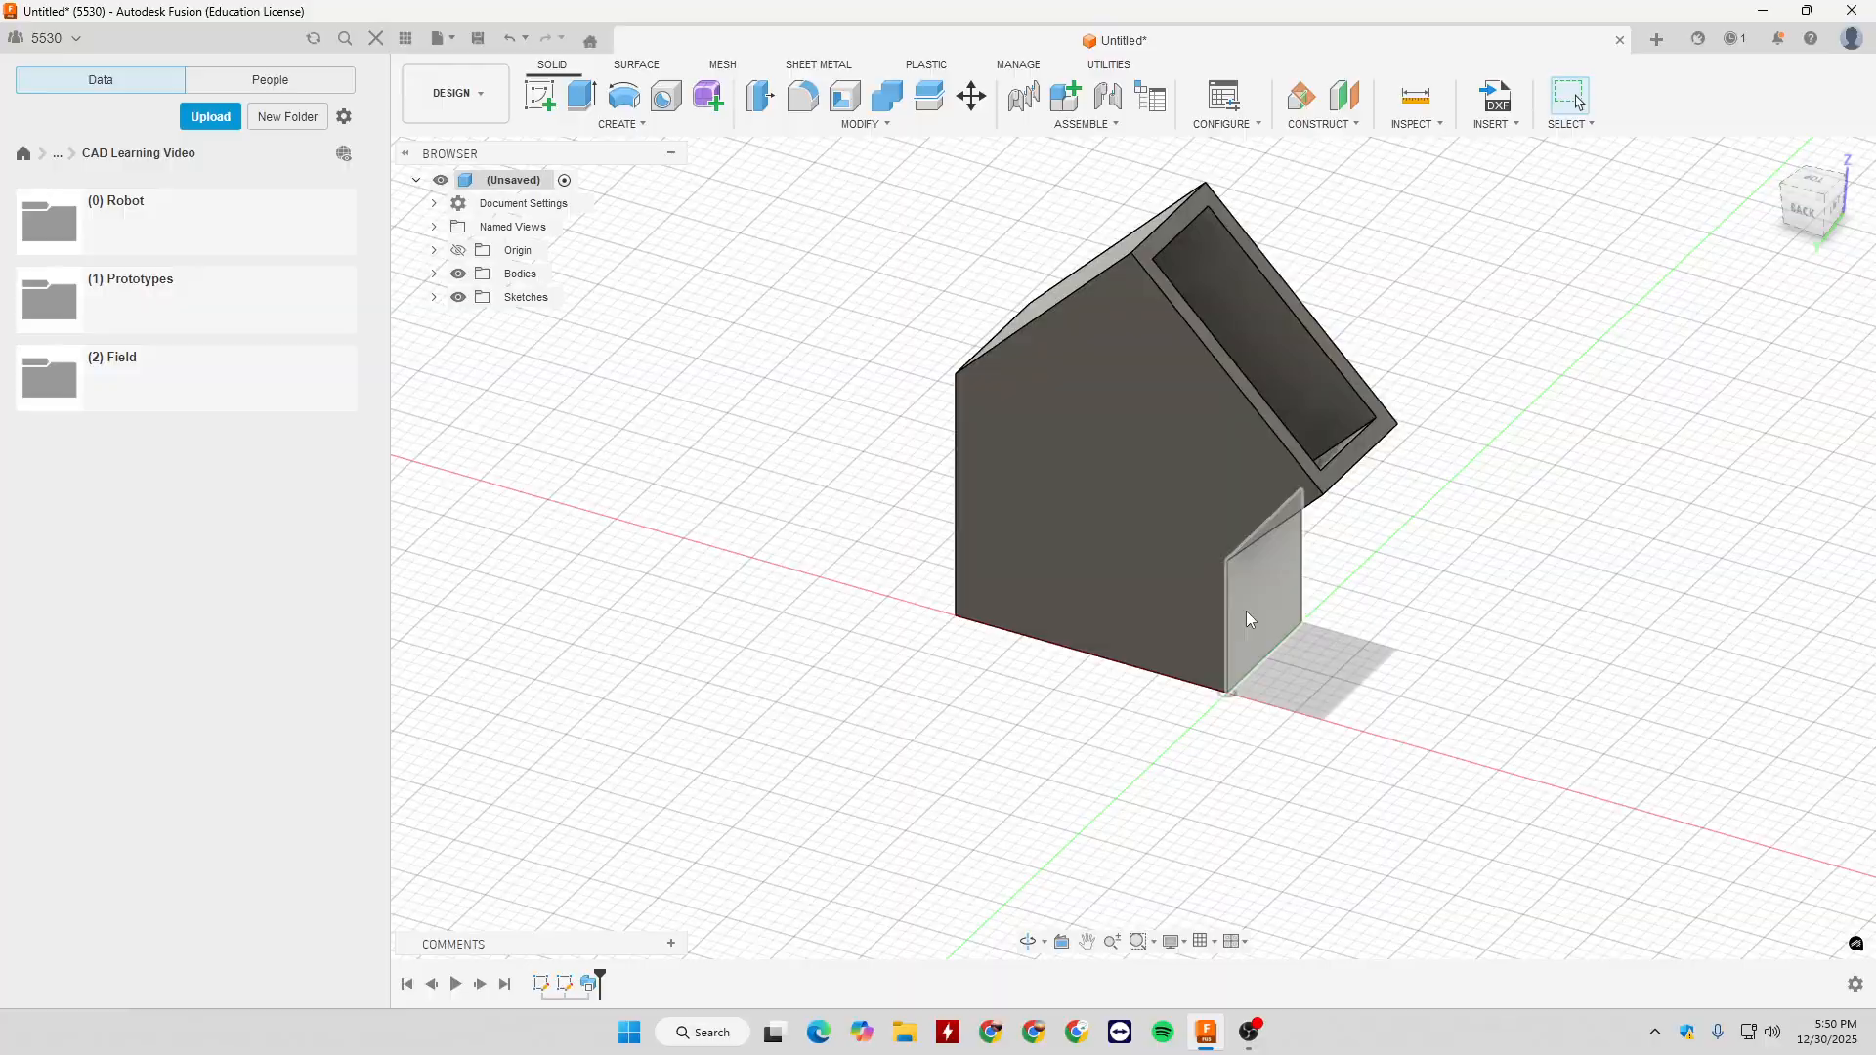
{"action": "left_click", "coordinate": [1226, 624]}
{"action": "middle_click_drag", "start_coordinate": [1382, 519], "coordinate": [1282, 521], "text": "shift"}
{"action": "left_click", "coordinate": [1481, 598]}
{"action": "middle_click_drag", "start_coordinate": [1505, 521], "coordinate": [1213, 377], "text": "shift"}
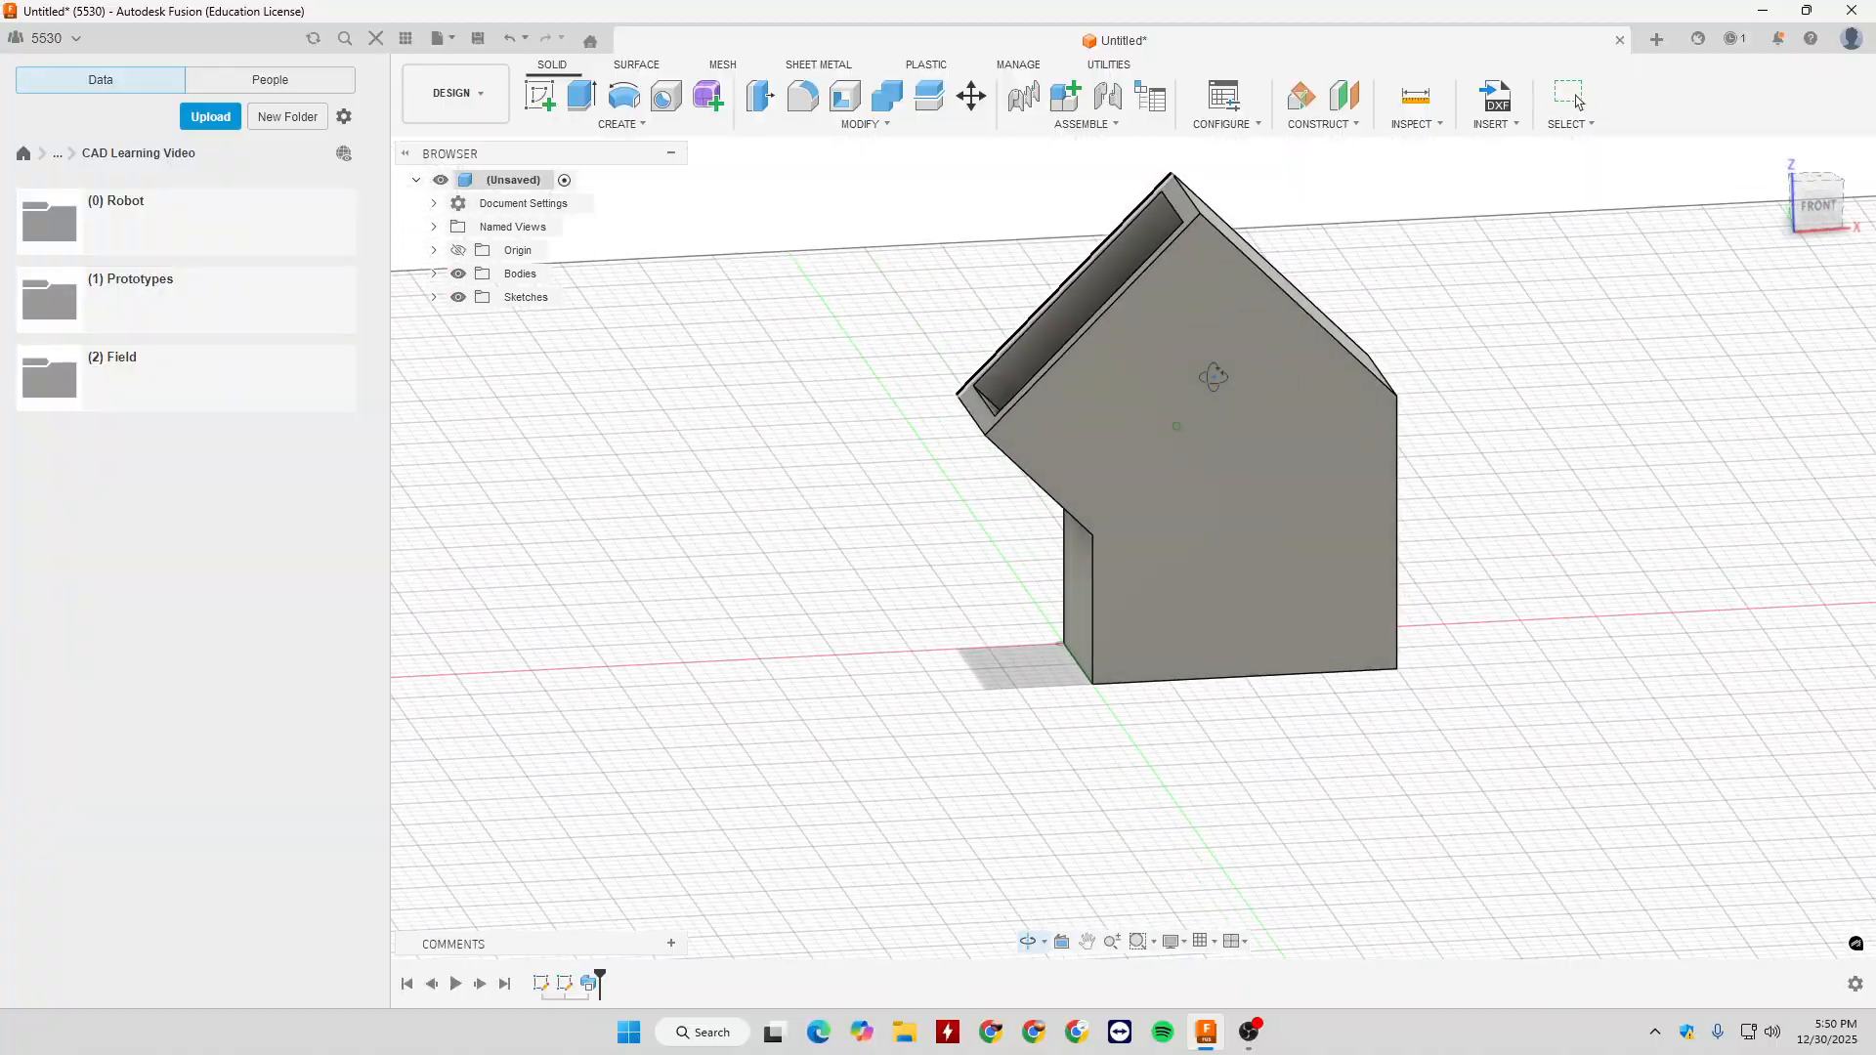
{"action": "left_click", "coordinate": [635, 128]}
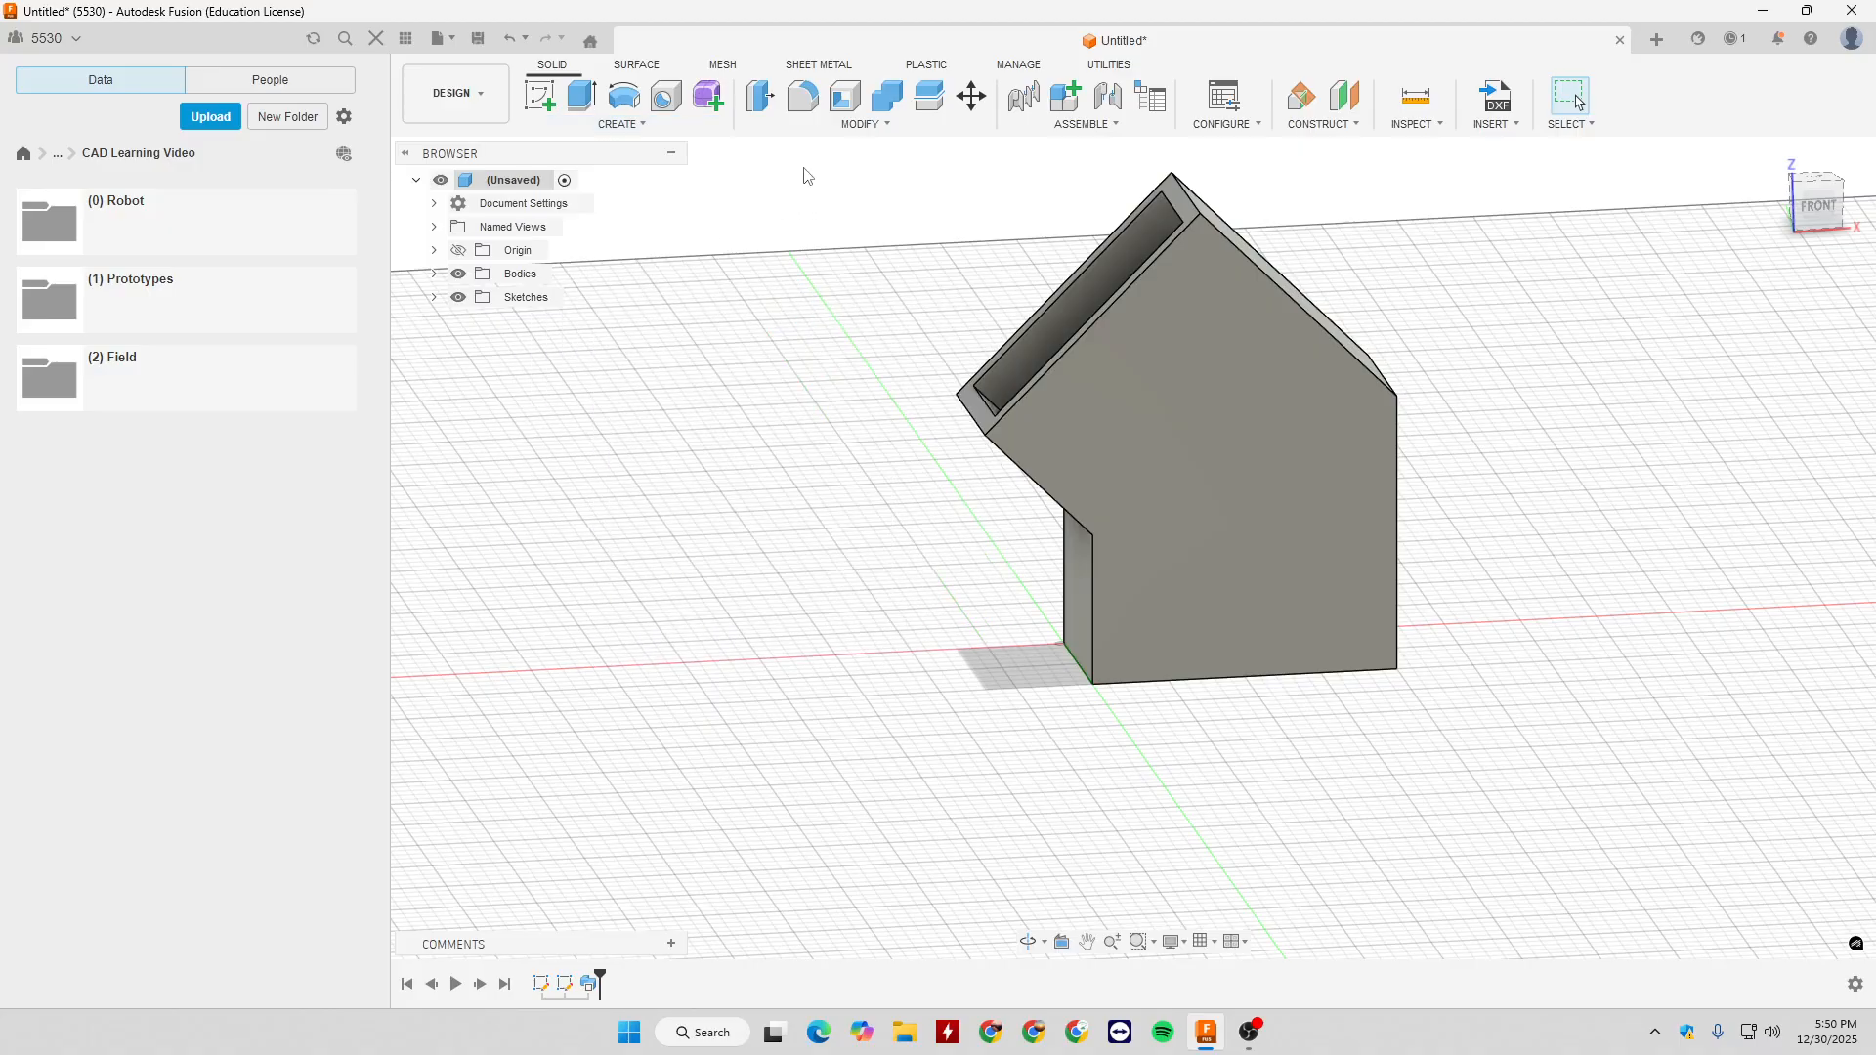
- Start a fillet on the long outer front edge of the body's open upper end and preview a 0.45 in radius
{"action": "left_click", "coordinate": [860, 124]}
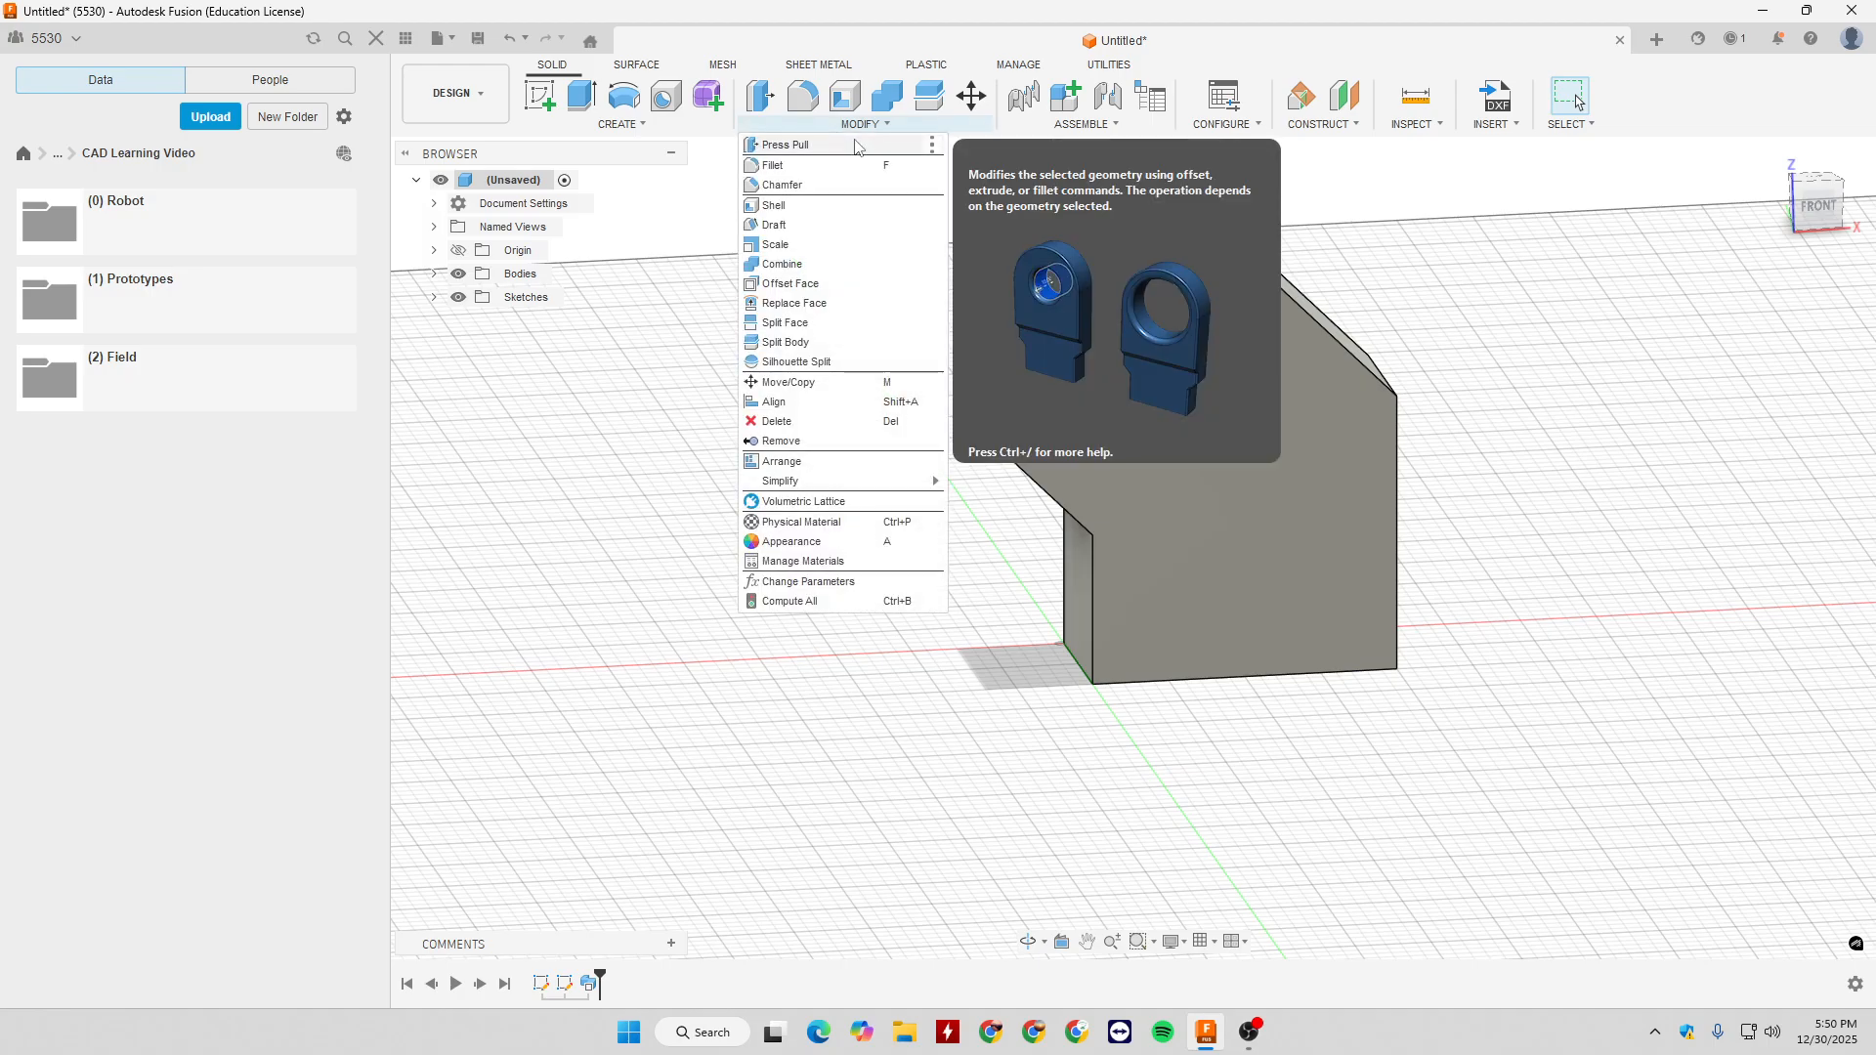
{"action": "left_click", "coordinate": [807, 166]}
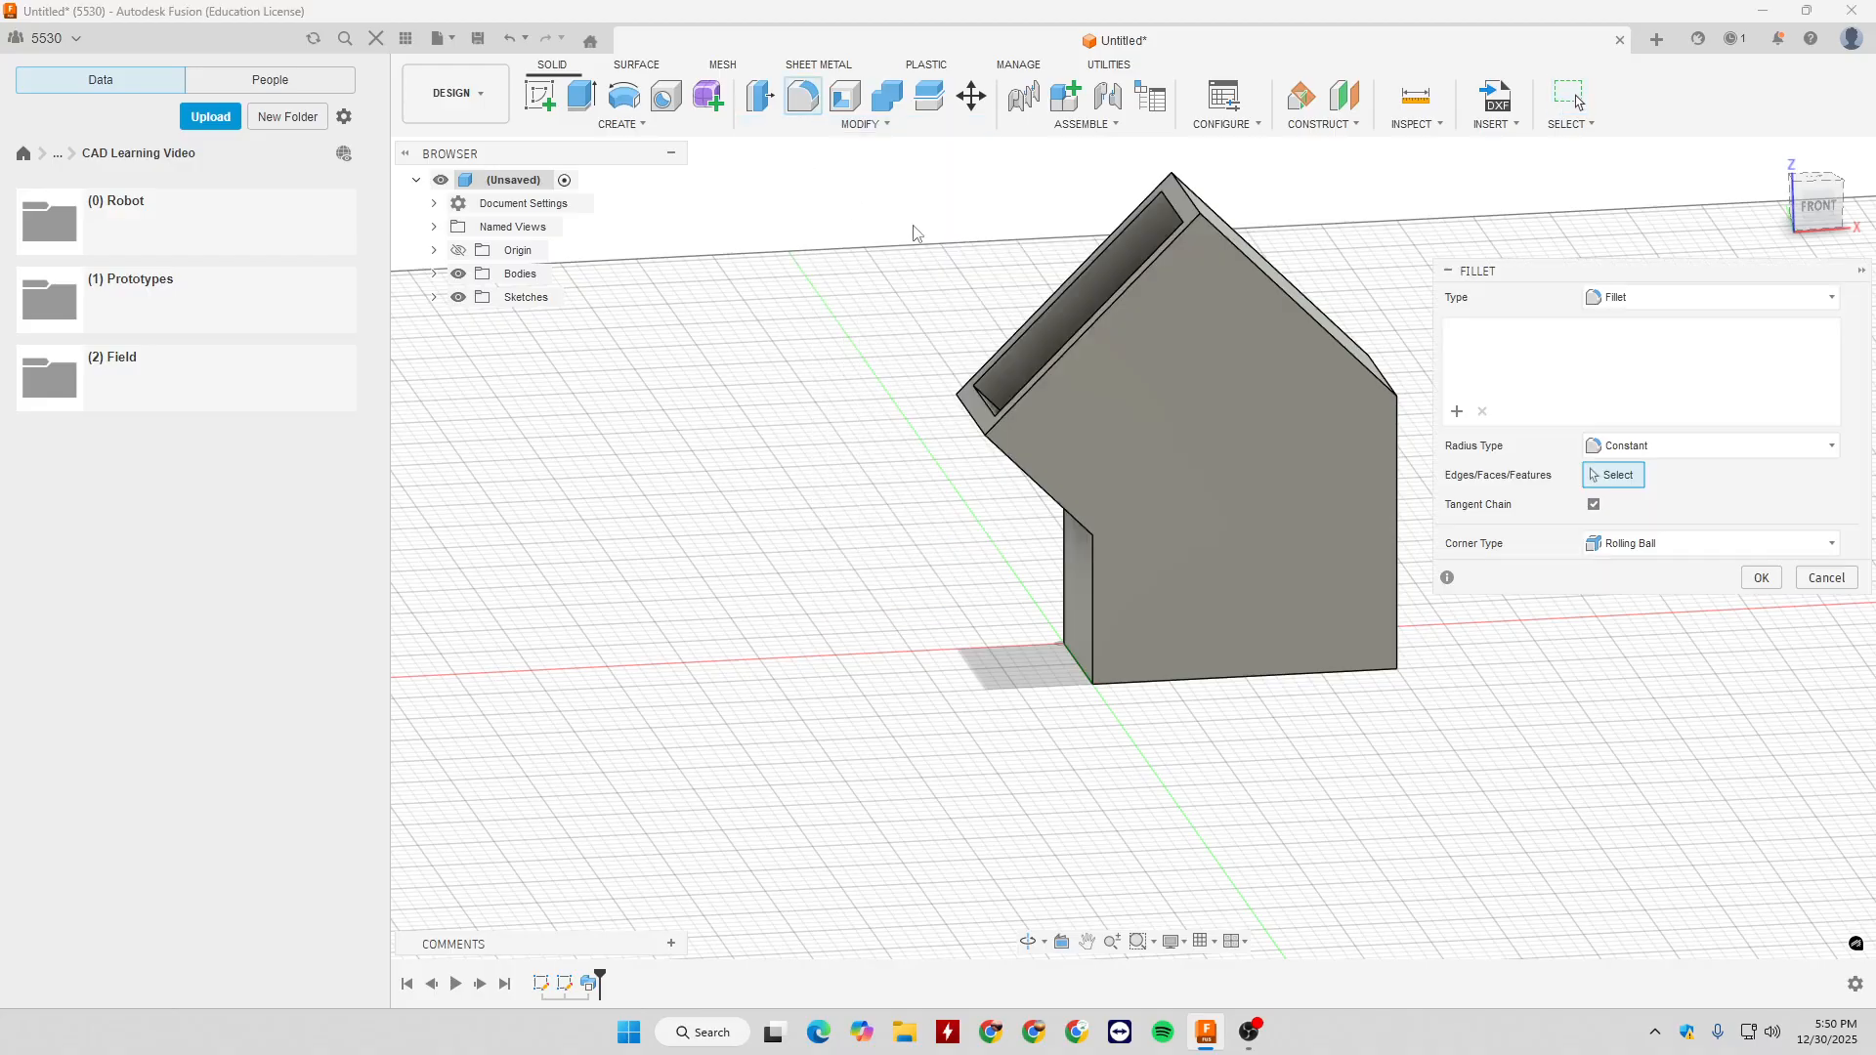
{"action": "left_click", "coordinate": [1105, 318]}
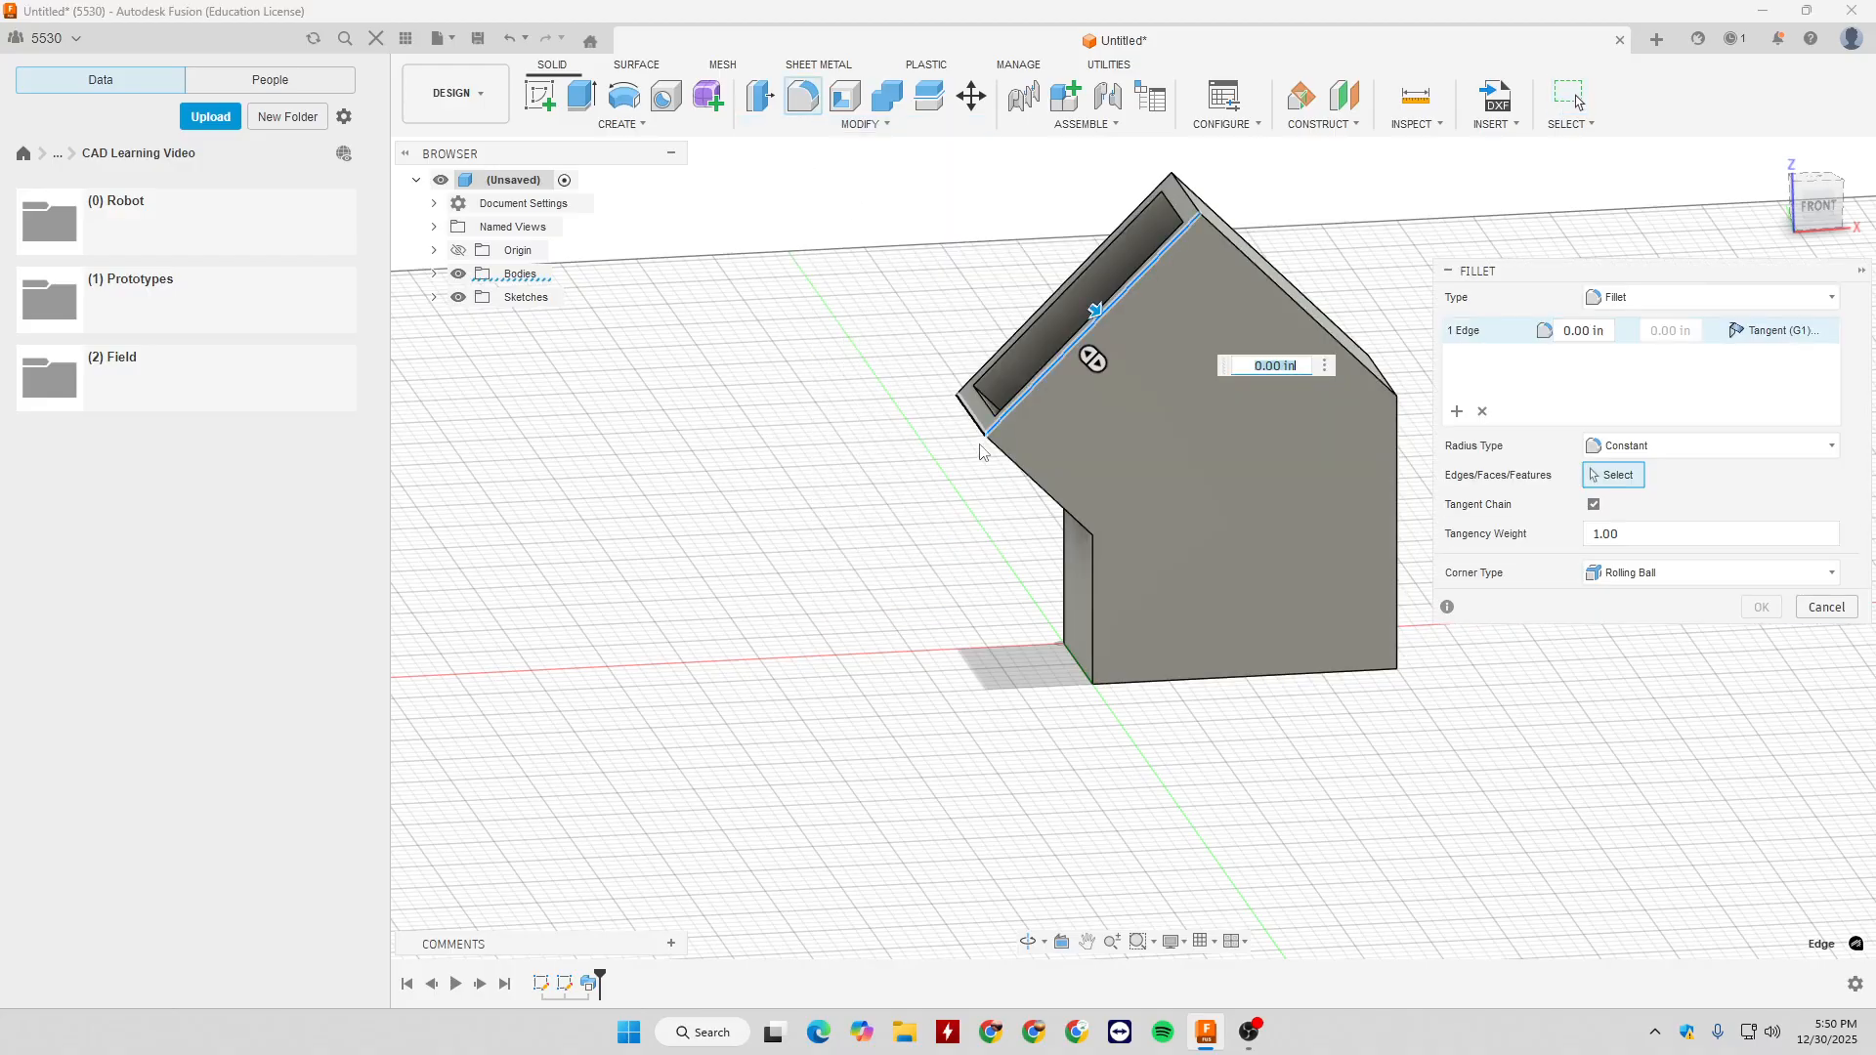
{"action": "left_click_drag", "start_coordinate": [1096, 311], "coordinate": [1103, 314]}
{"action": "middle_click_drag", "start_coordinate": [1102, 315], "coordinate": [1212, 323], "text": "shift"}
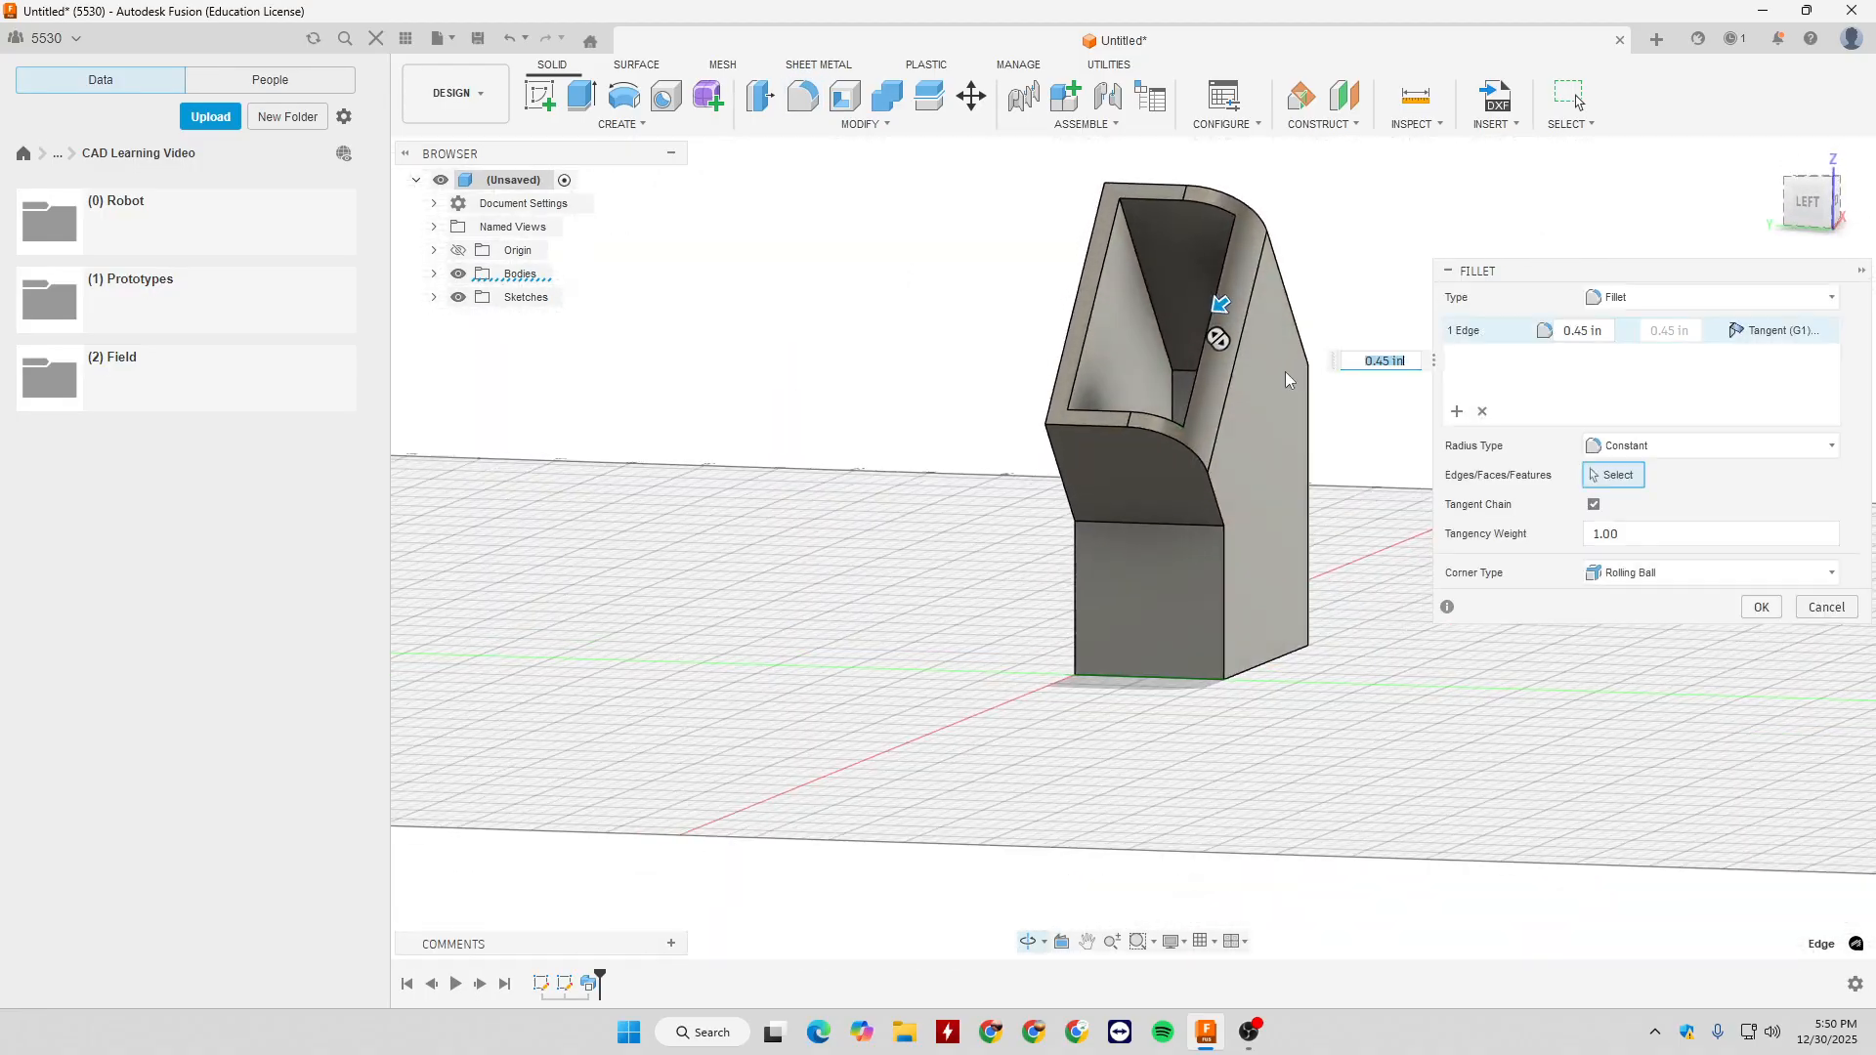
- Clear the previewed radius and add four more outer edges around the body's angled upper section to the fillet selection
{"action": "left_click_drag", "start_coordinate": [1212, 323], "coordinate": [1240, 284]}
{"action": "left_click", "coordinate": [1280, 265]}
{"action": "middle_click_drag", "start_coordinate": [1368, 317], "coordinate": [1174, 366], "text": "shift"}
{"action": "left_click", "coordinate": [1187, 303]}
{"action": "middle_click_drag", "start_coordinate": [1333, 311], "coordinate": [1249, 312], "text": "shift"}
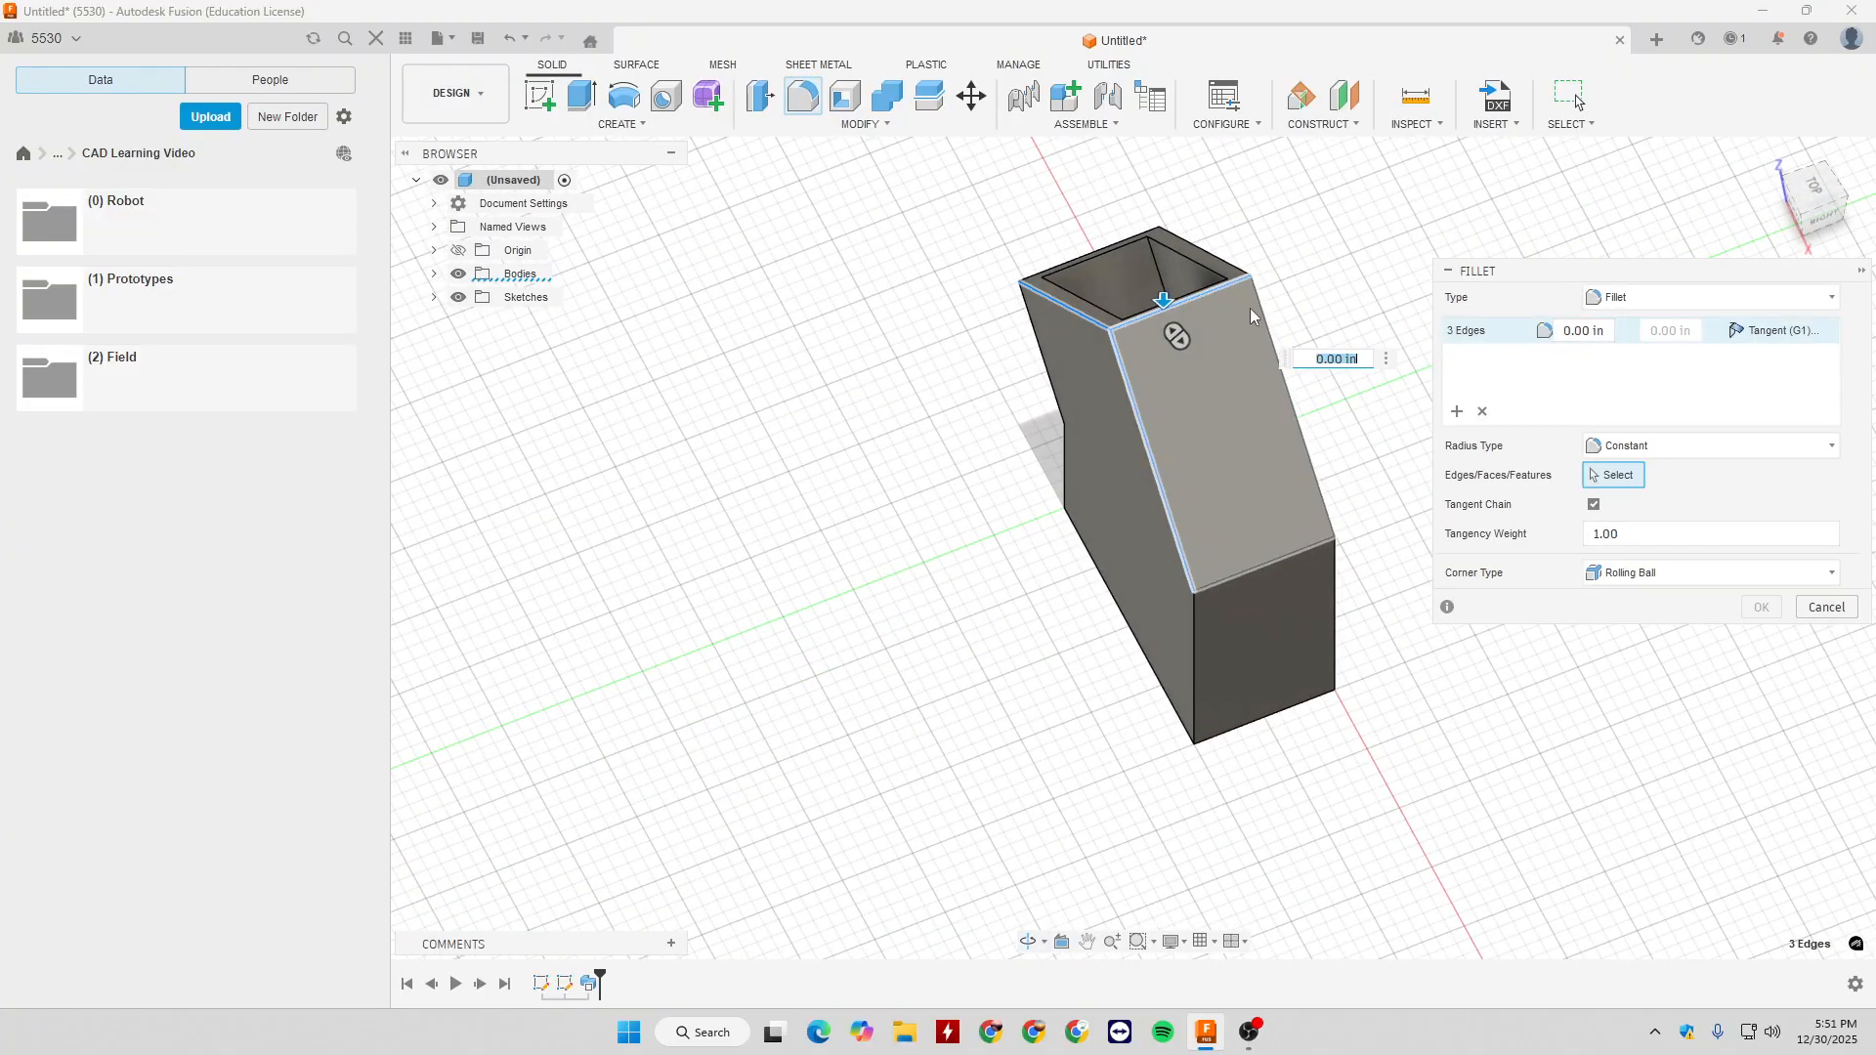
{"action": "left_click", "coordinate": [1261, 311]}
{"action": "middle_click_drag", "start_coordinate": [1373, 347], "coordinate": [1275, 280], "text": "shift"}
{"action": "left_click", "coordinate": [1228, 397]}
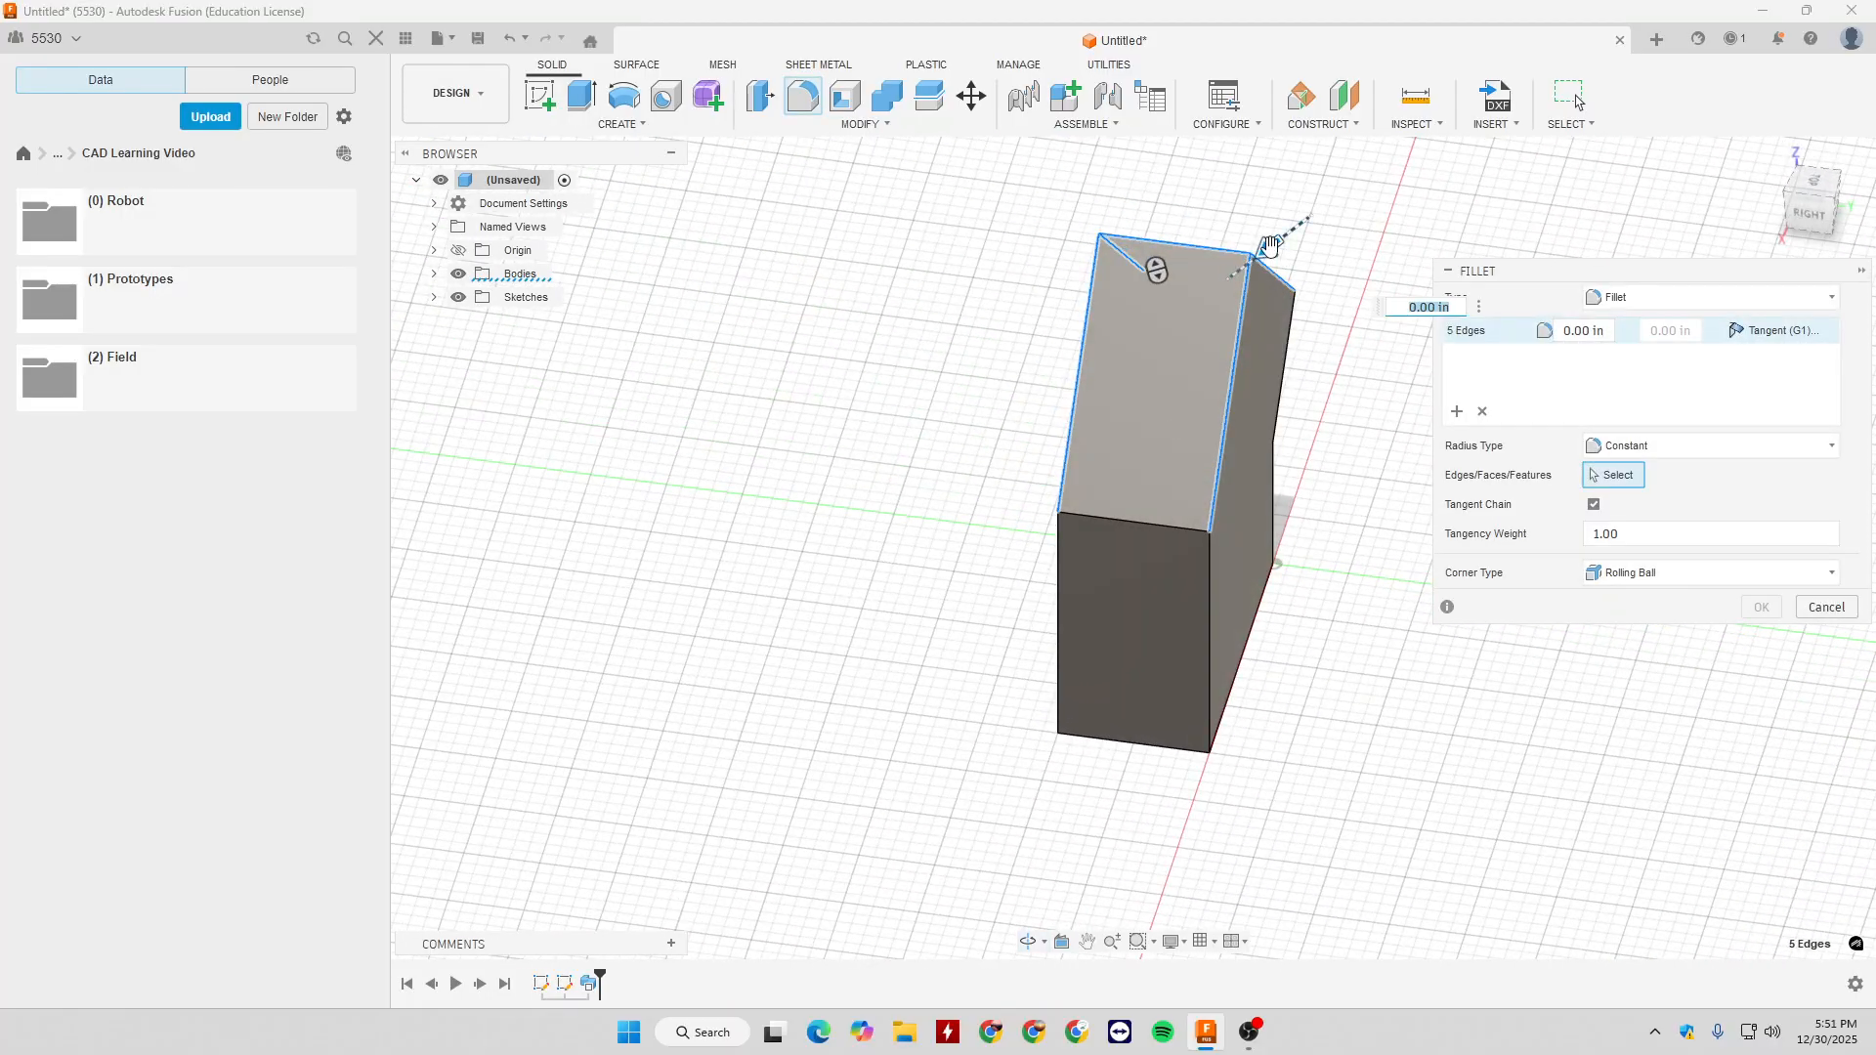
- Try fillet radii of 0.35 in and 1/8 in on the five selected edges, and set the radius to 1/16 in
{"action": "left_click_drag", "start_coordinate": [1268, 246], "coordinate": [1256, 259]}
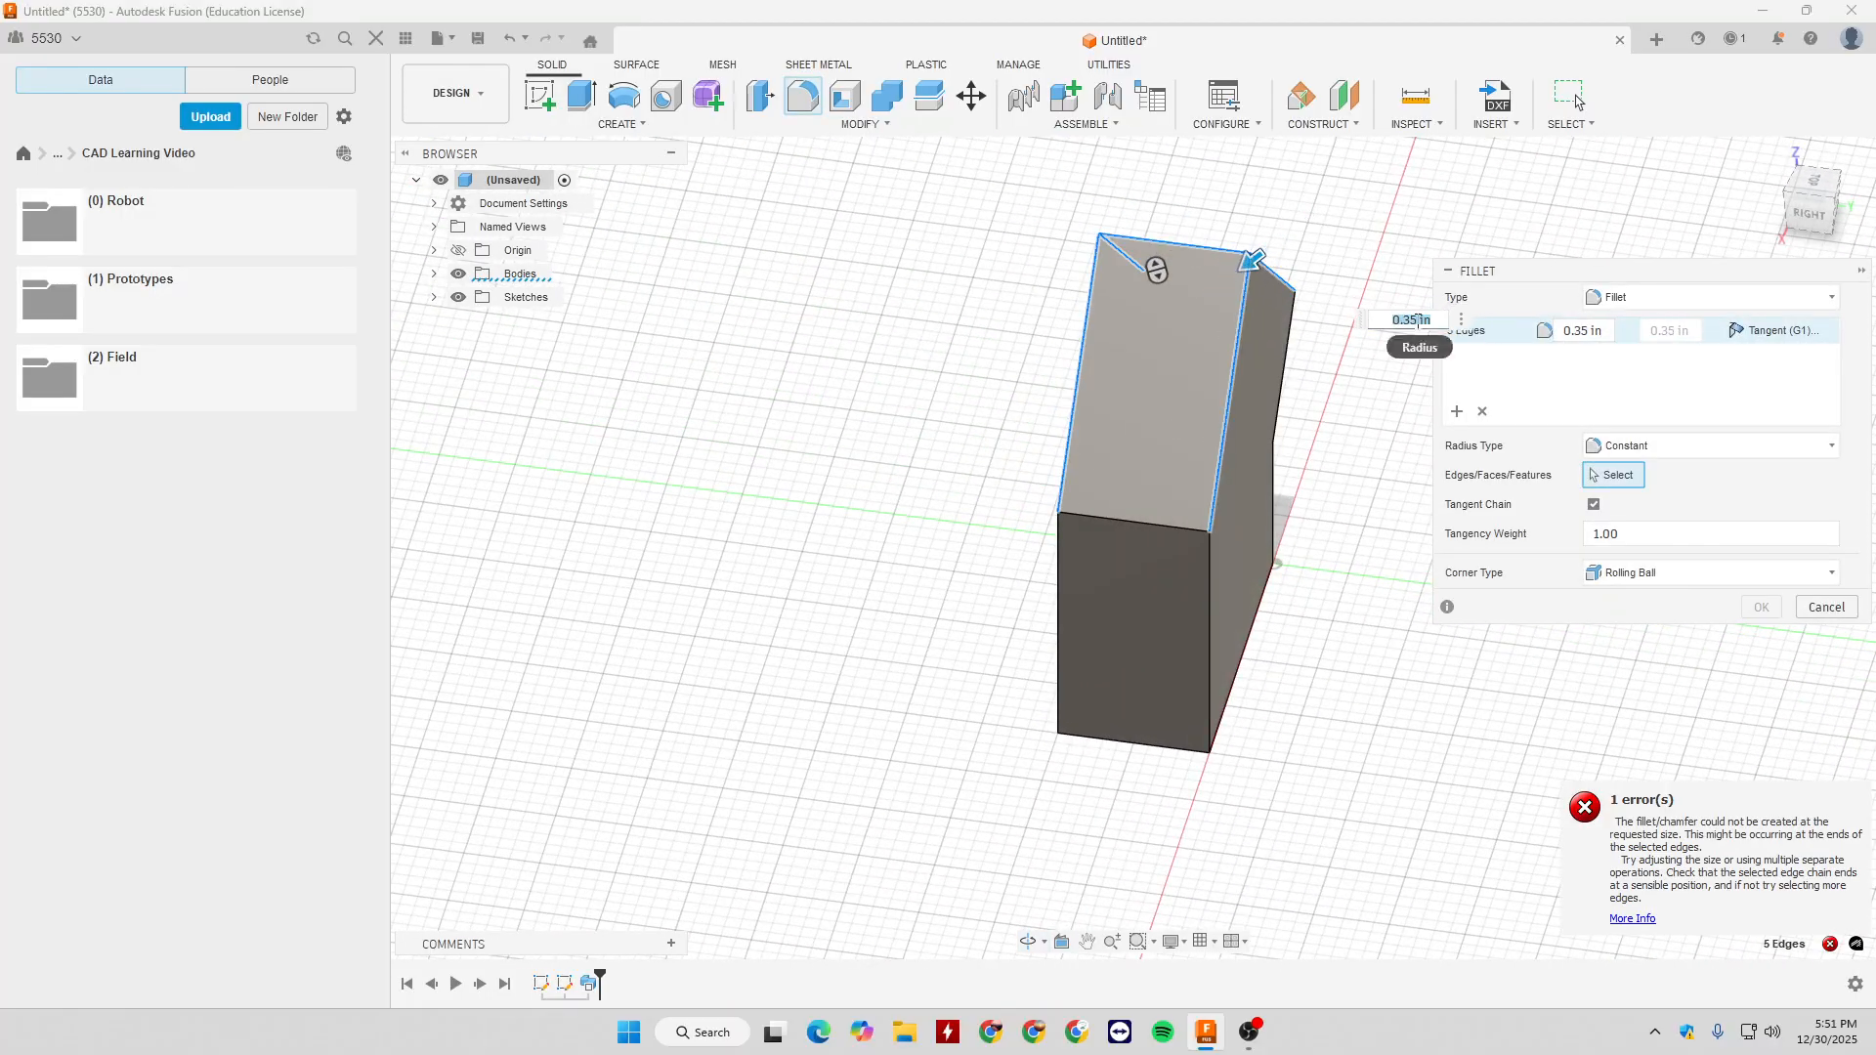
{"action": "key", "text": "BackSpace"}
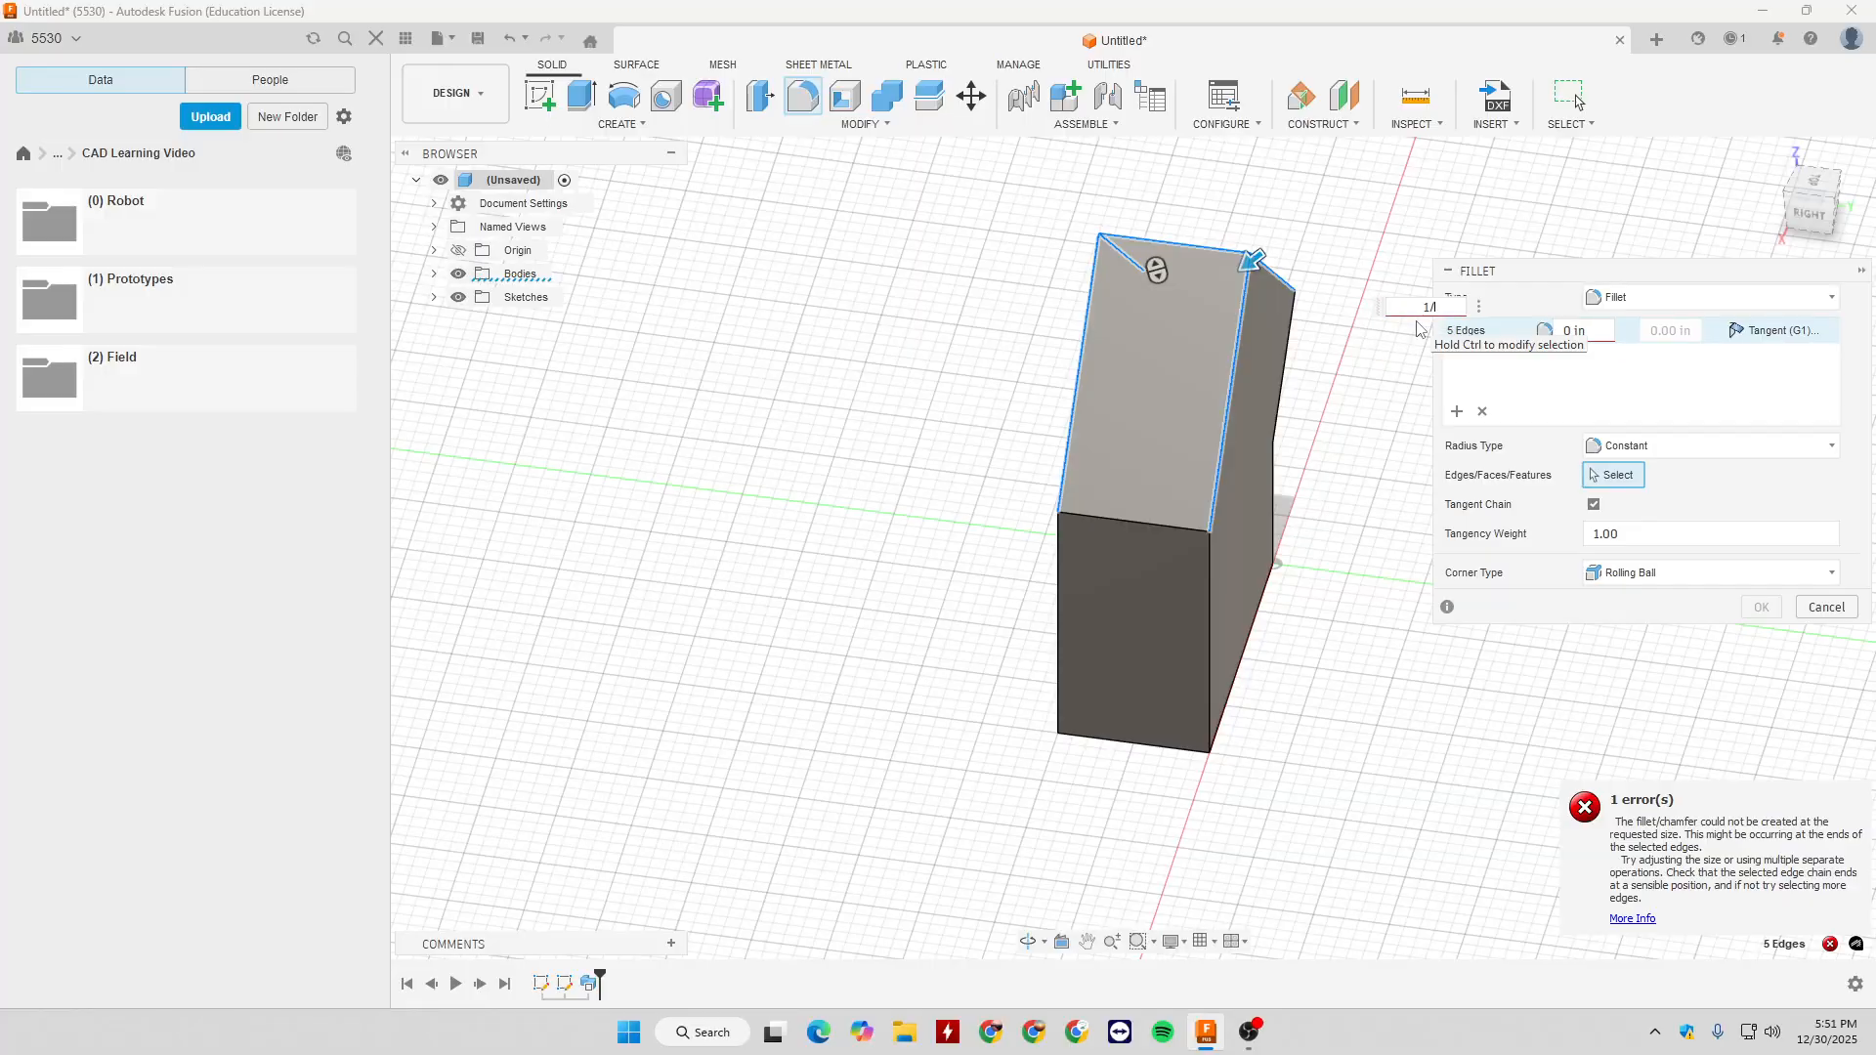
{"action": "middle_click_drag", "start_coordinate": [1325, 381], "coordinate": [1059, 385], "text": "shift"}
{"action": "scroll", "coordinate": [1256, 400], "scroll_direction": "up", "scroll_amount": 4}
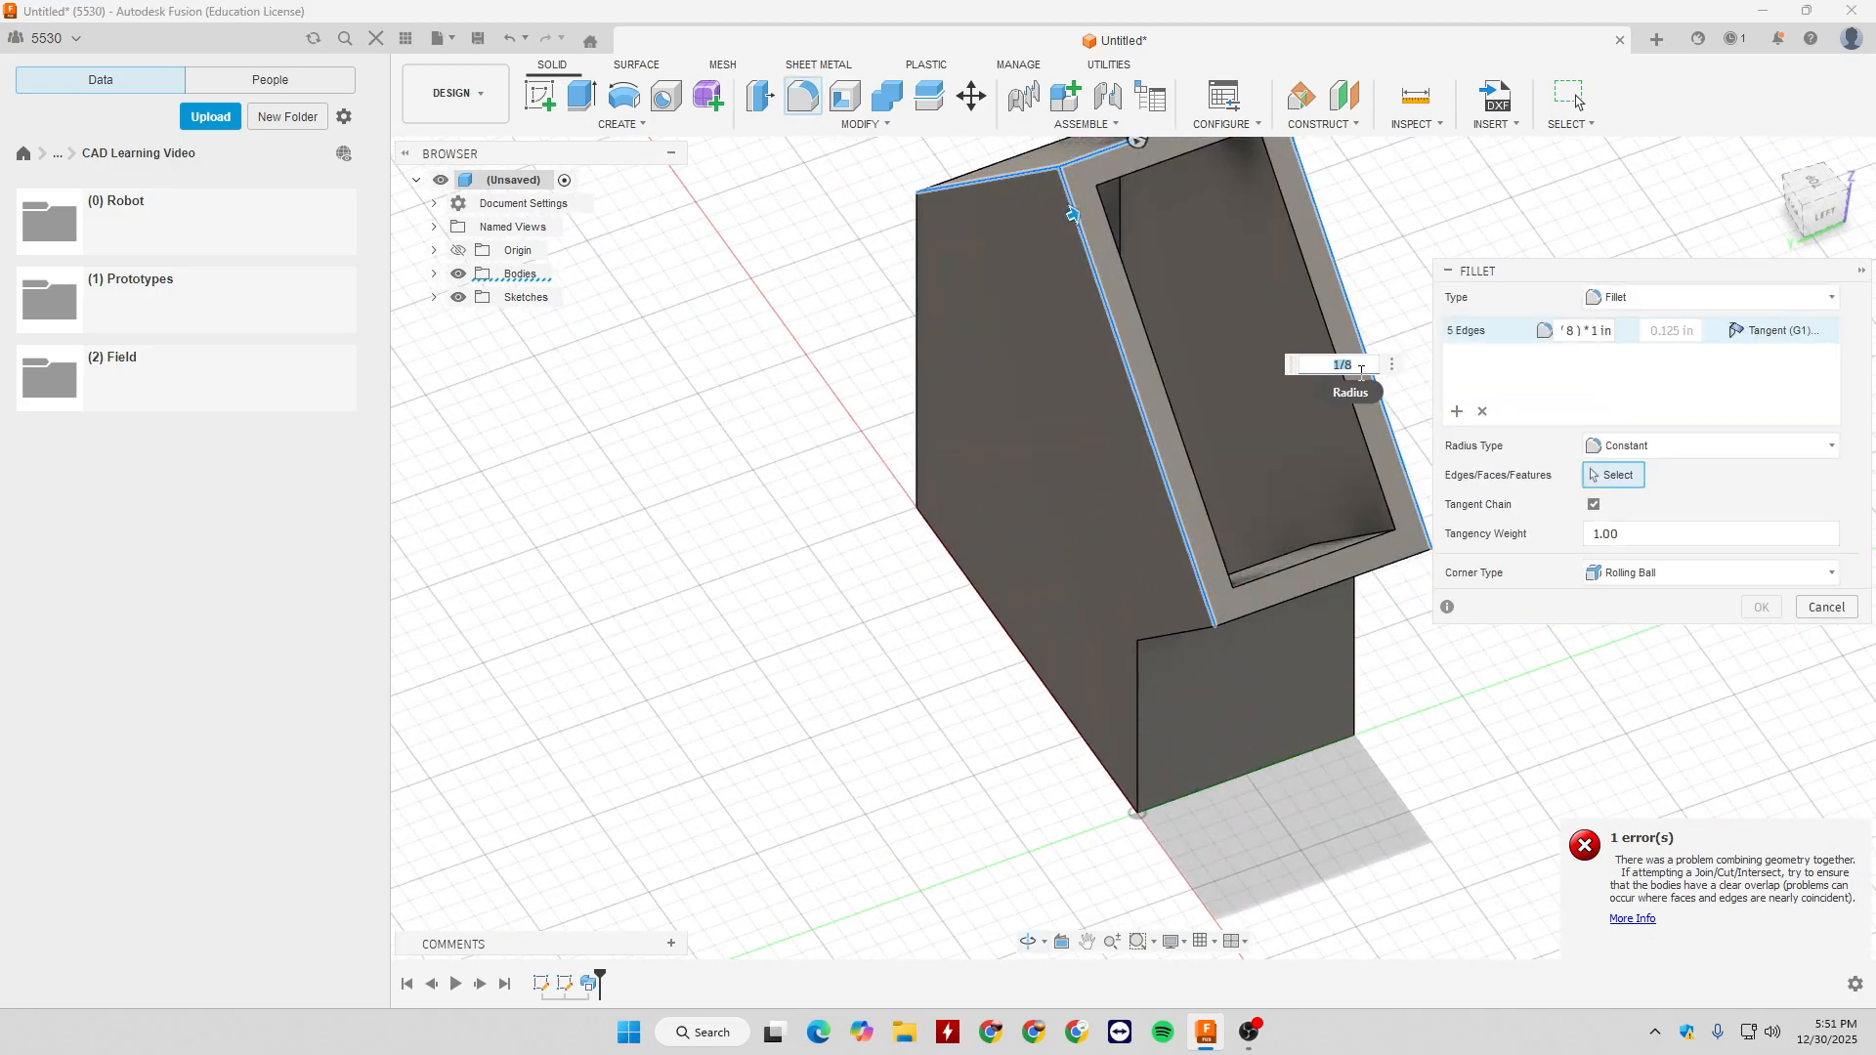
{"action": "type", "text": "1/16"}
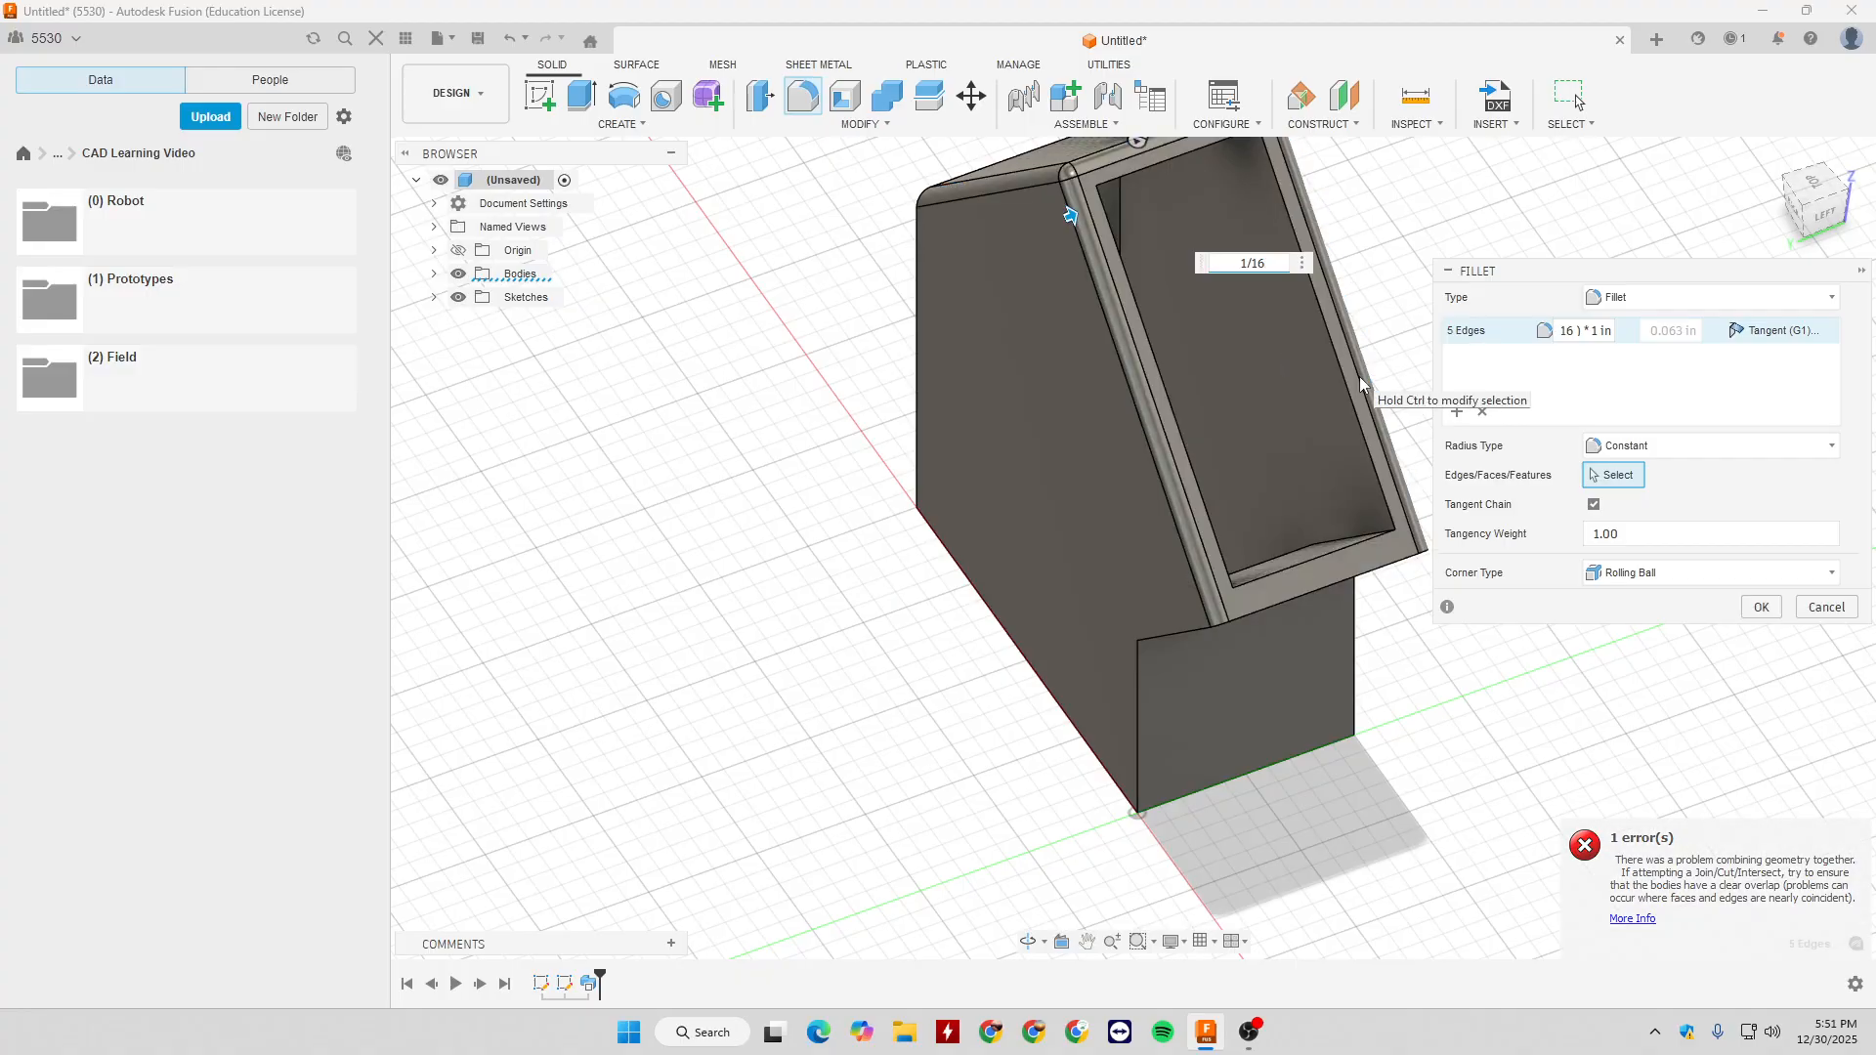
- Compare the Setback and Rolling Ball corner types on the fillet's upper corners, and choose Setback
{"action": "middle_click_drag", "start_coordinate": [1260, 416], "coordinate": [1355, 373], "text": "shift"}
{"action": "scroll", "coordinate": [1244, 268], "scroll_direction": "up", "scroll_amount": 5}
{"action": "scroll", "coordinate": [1278, 434], "scroll_direction": "up", "scroll_amount": 5}
{"action": "scroll", "coordinate": [1326, 284], "scroll_direction": "down", "scroll_amount": 4}
{"action": "middle_click_drag", "start_coordinate": [1326, 284], "coordinate": [1290, 367], "text": "shift"}
{"action": "left_click", "coordinate": [1710, 572]}
{"action": "left_click", "coordinate": [1630, 631]}
{"action": "scroll", "coordinate": [1180, 389], "scroll_direction": "down", "scroll_amount": 5}
{"action": "left_click", "coordinate": [1649, 572]}
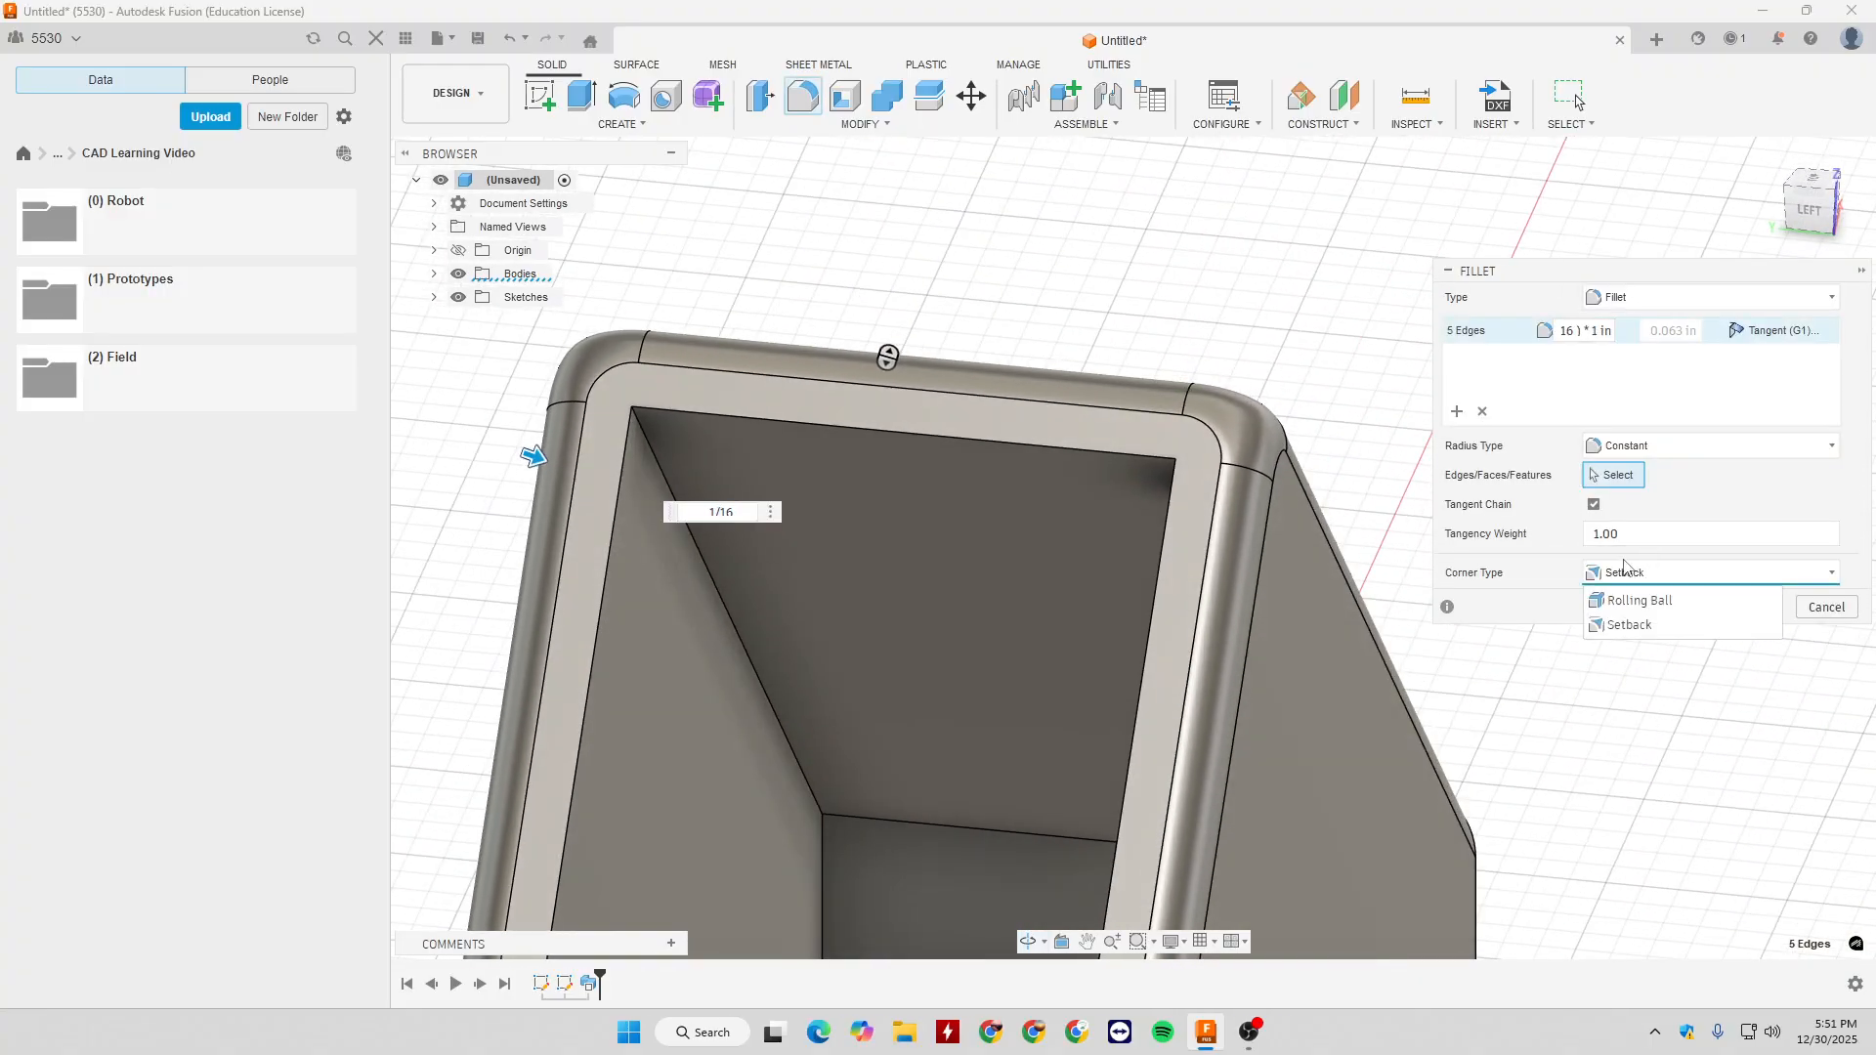
{"action": "left_click", "coordinate": [1606, 597]}
{"action": "left_click", "coordinate": [1653, 573]}
{"action": "left_click", "coordinate": [1632, 628]}
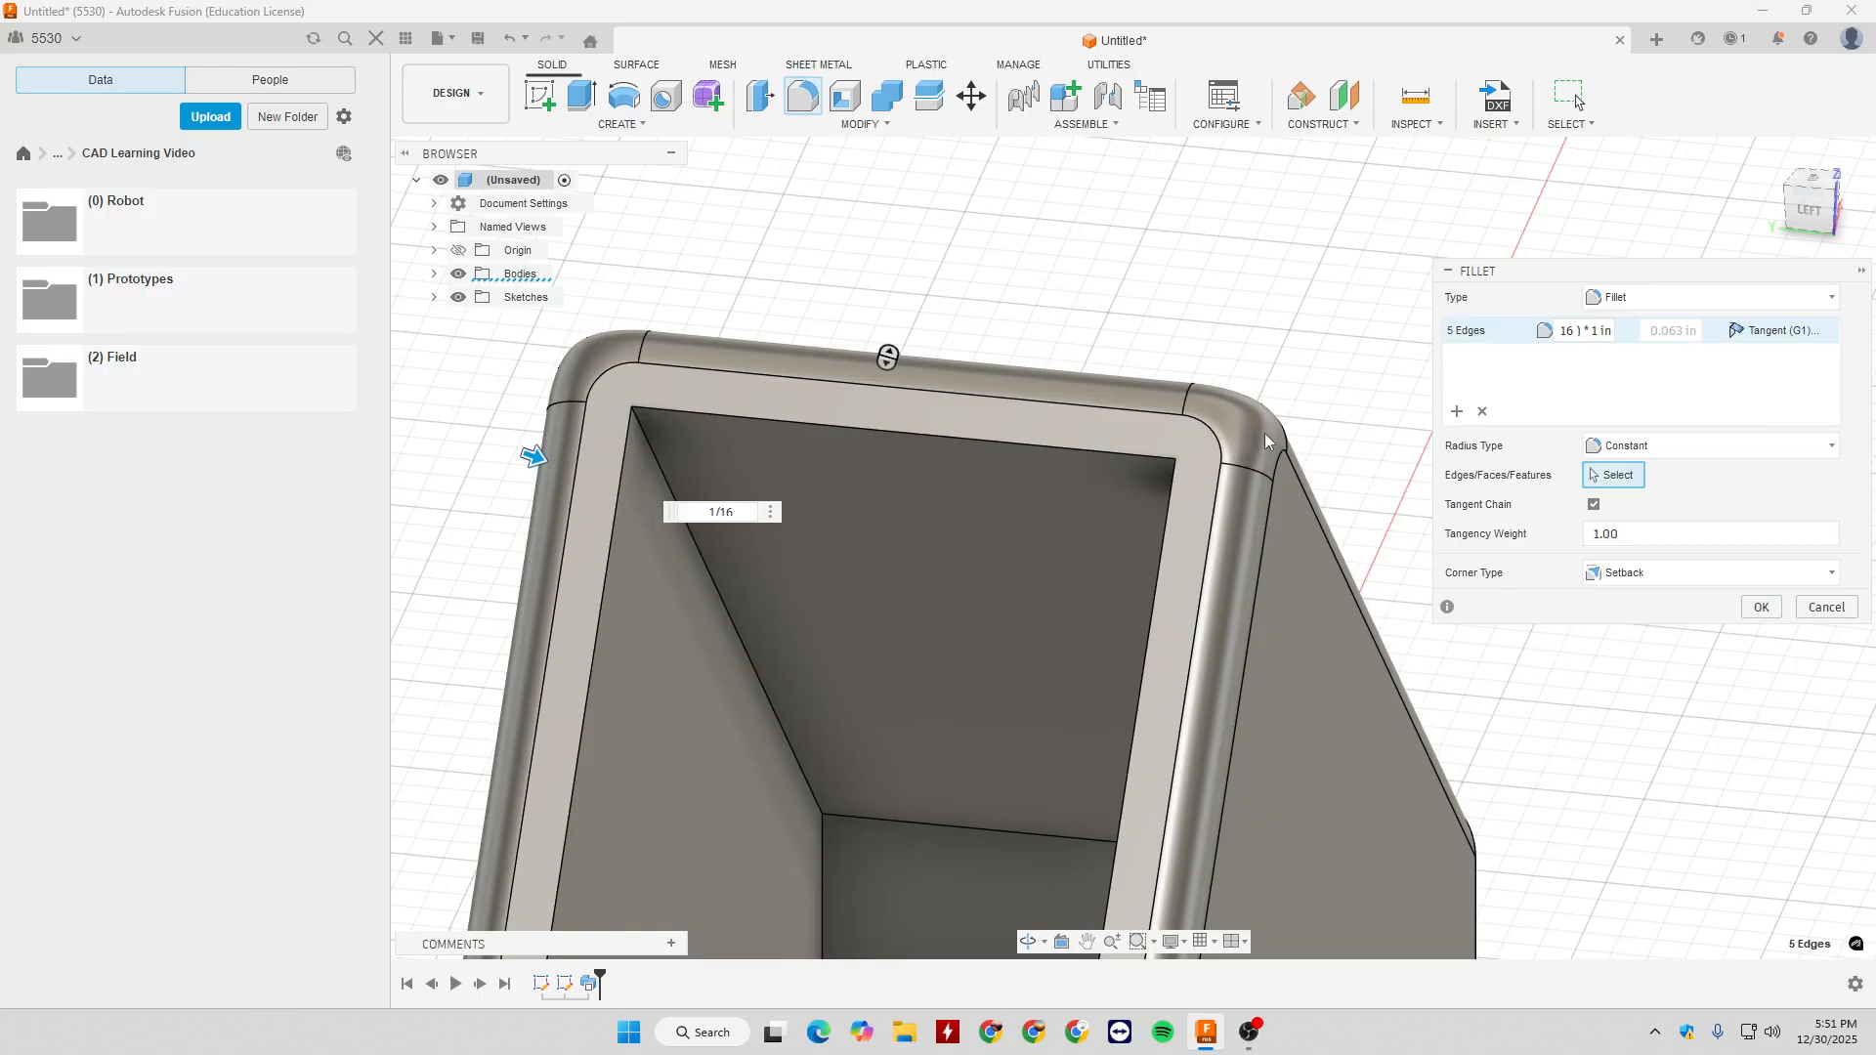
- Examine the setback corner blends from several sides and accept the five-edge fillet
{"action": "middle_click_drag", "start_coordinate": [1314, 339], "coordinate": [1216, 364], "text": "shift"}
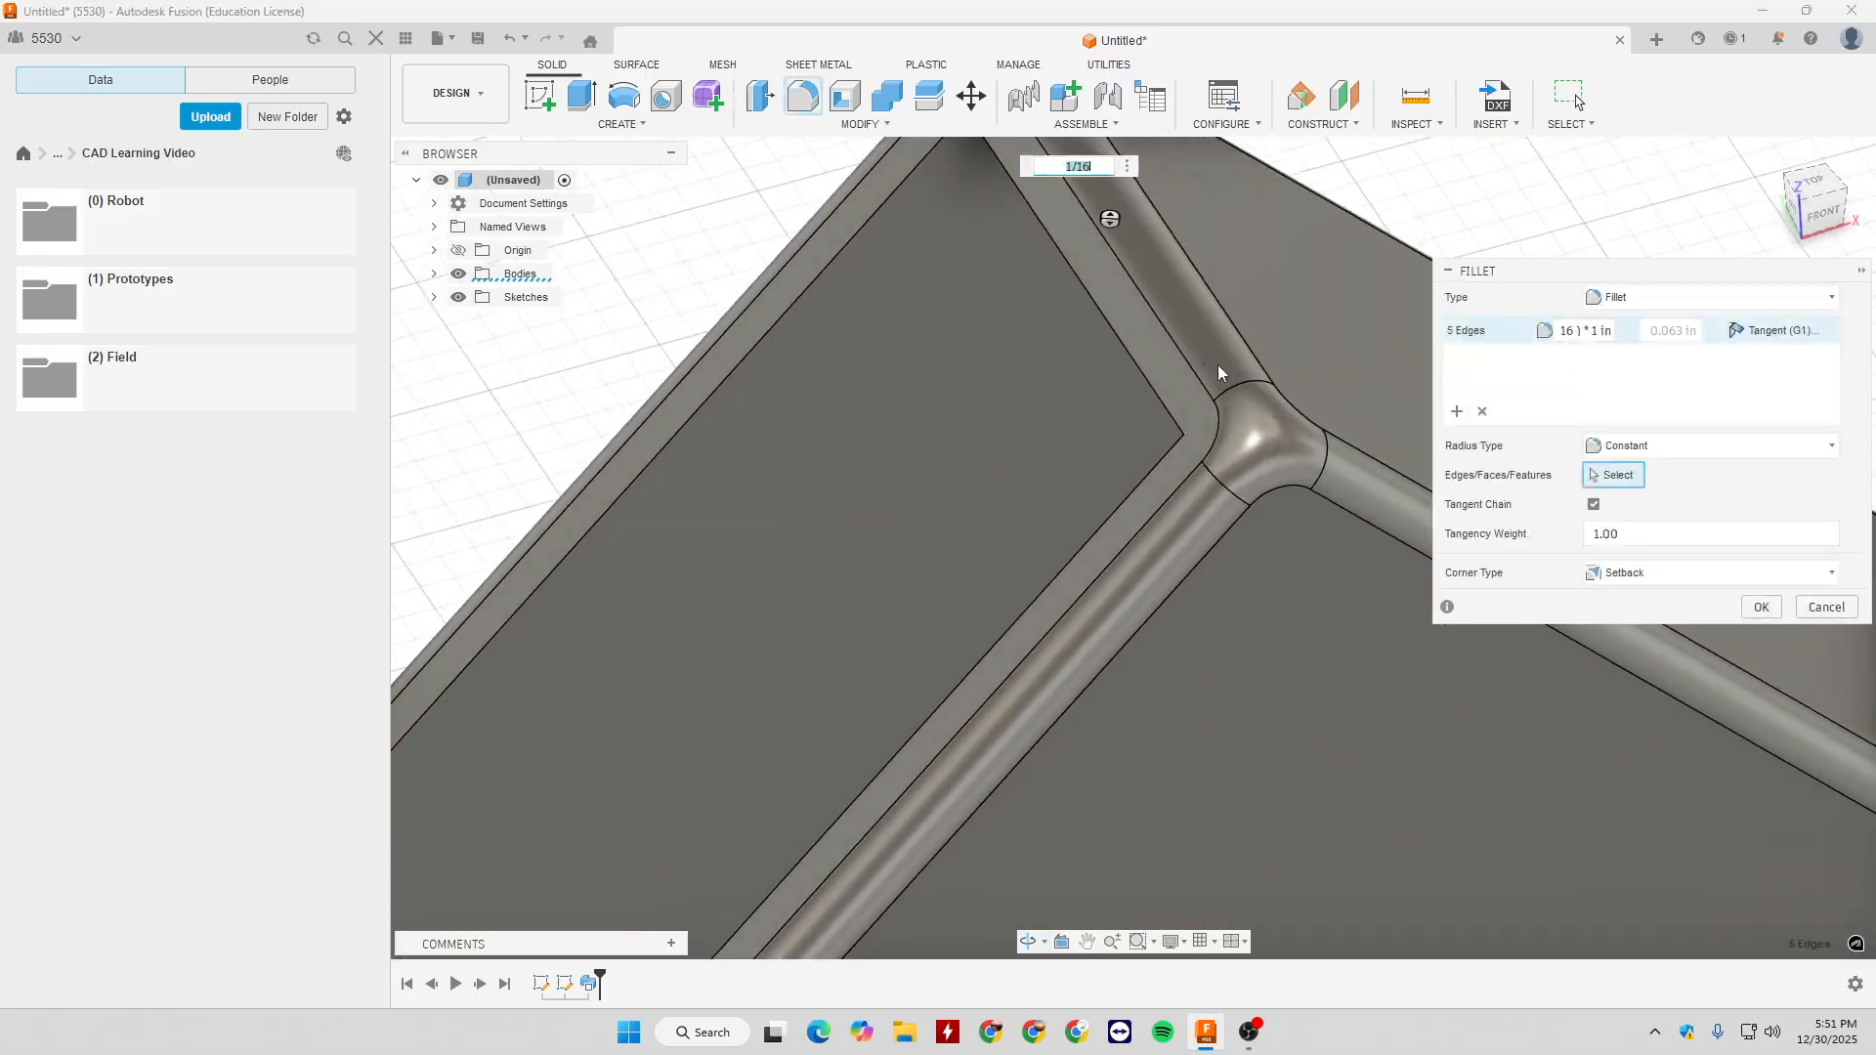
{"action": "middle_click_drag", "start_coordinate": [1260, 442], "coordinate": [1019, 420]}
{"action": "middle_click_drag", "start_coordinate": [1235, 402], "coordinate": [1122, 376], "text": "shift"}
{"action": "middle_click_drag", "start_coordinate": [1207, 439], "coordinate": [1353, 454], "text": "shift"}
{"action": "middle_click_drag", "start_coordinate": [1193, 494], "coordinate": [1055, 331]}
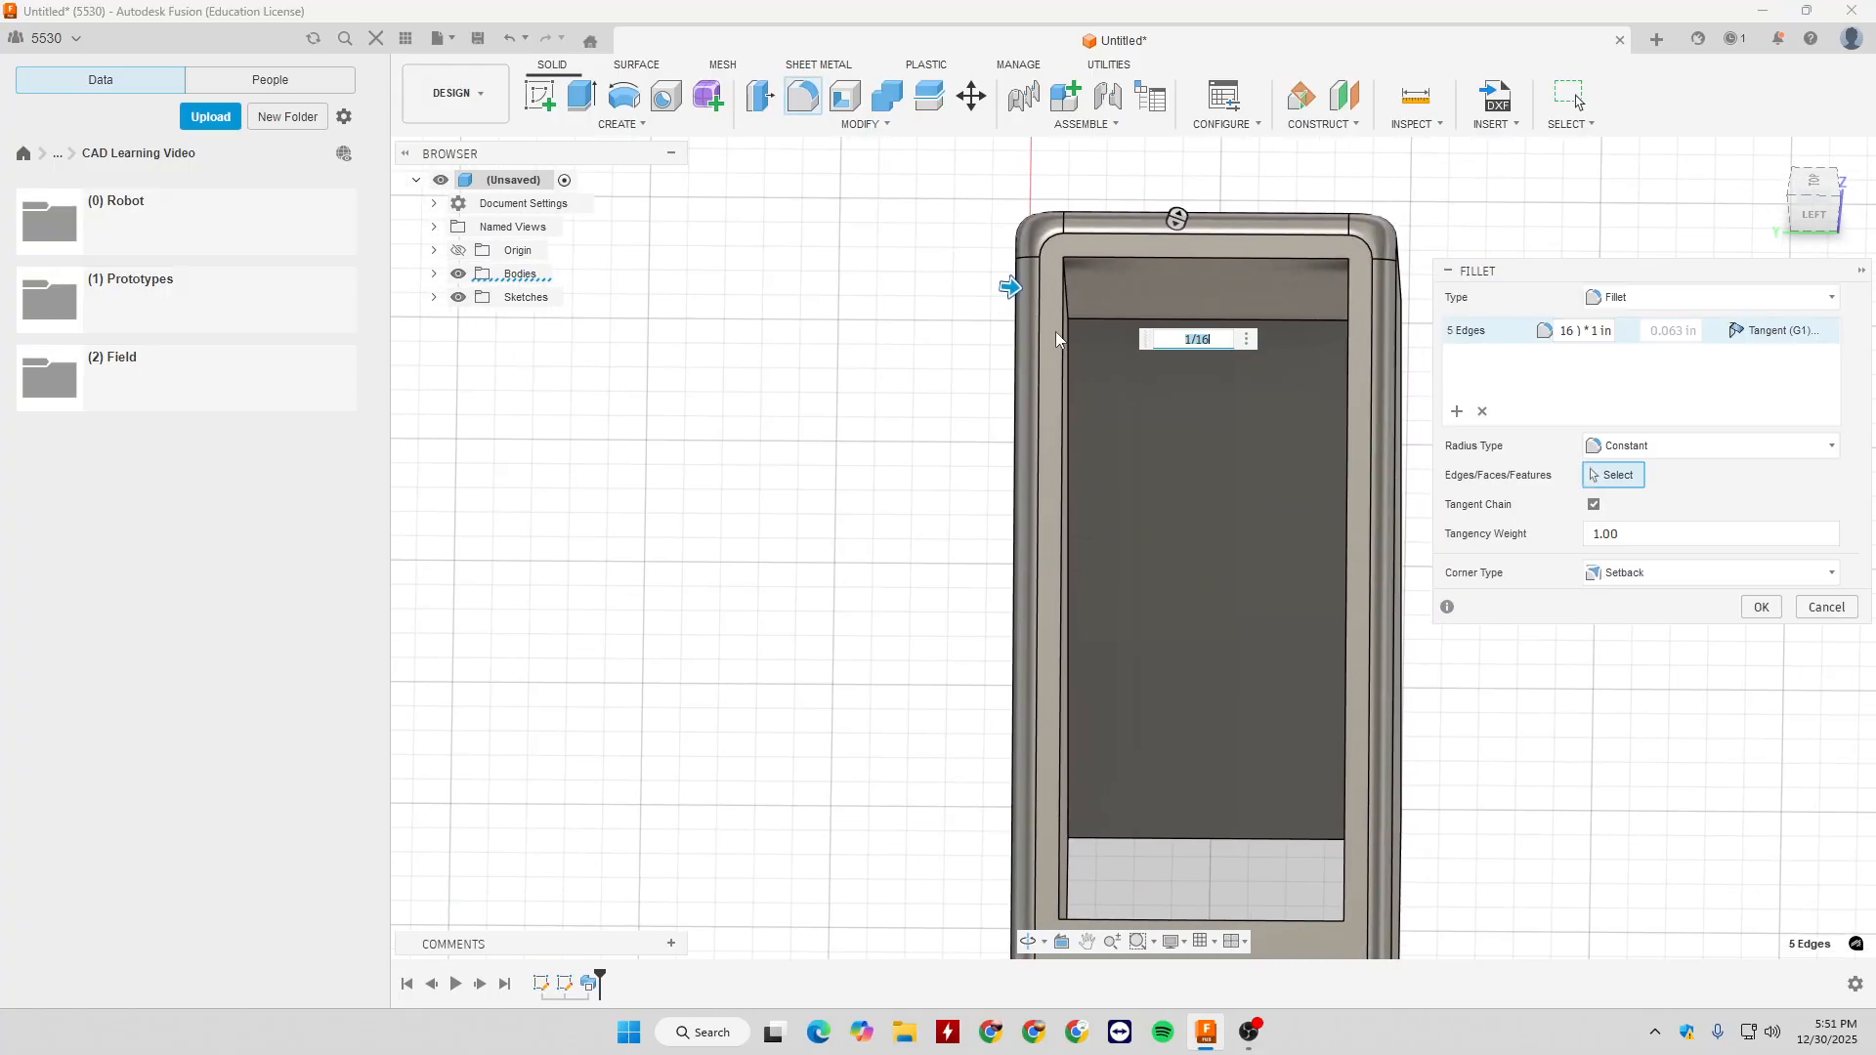
{"action": "middle_click_drag", "start_coordinate": [1164, 476], "coordinate": [1101, 425]}
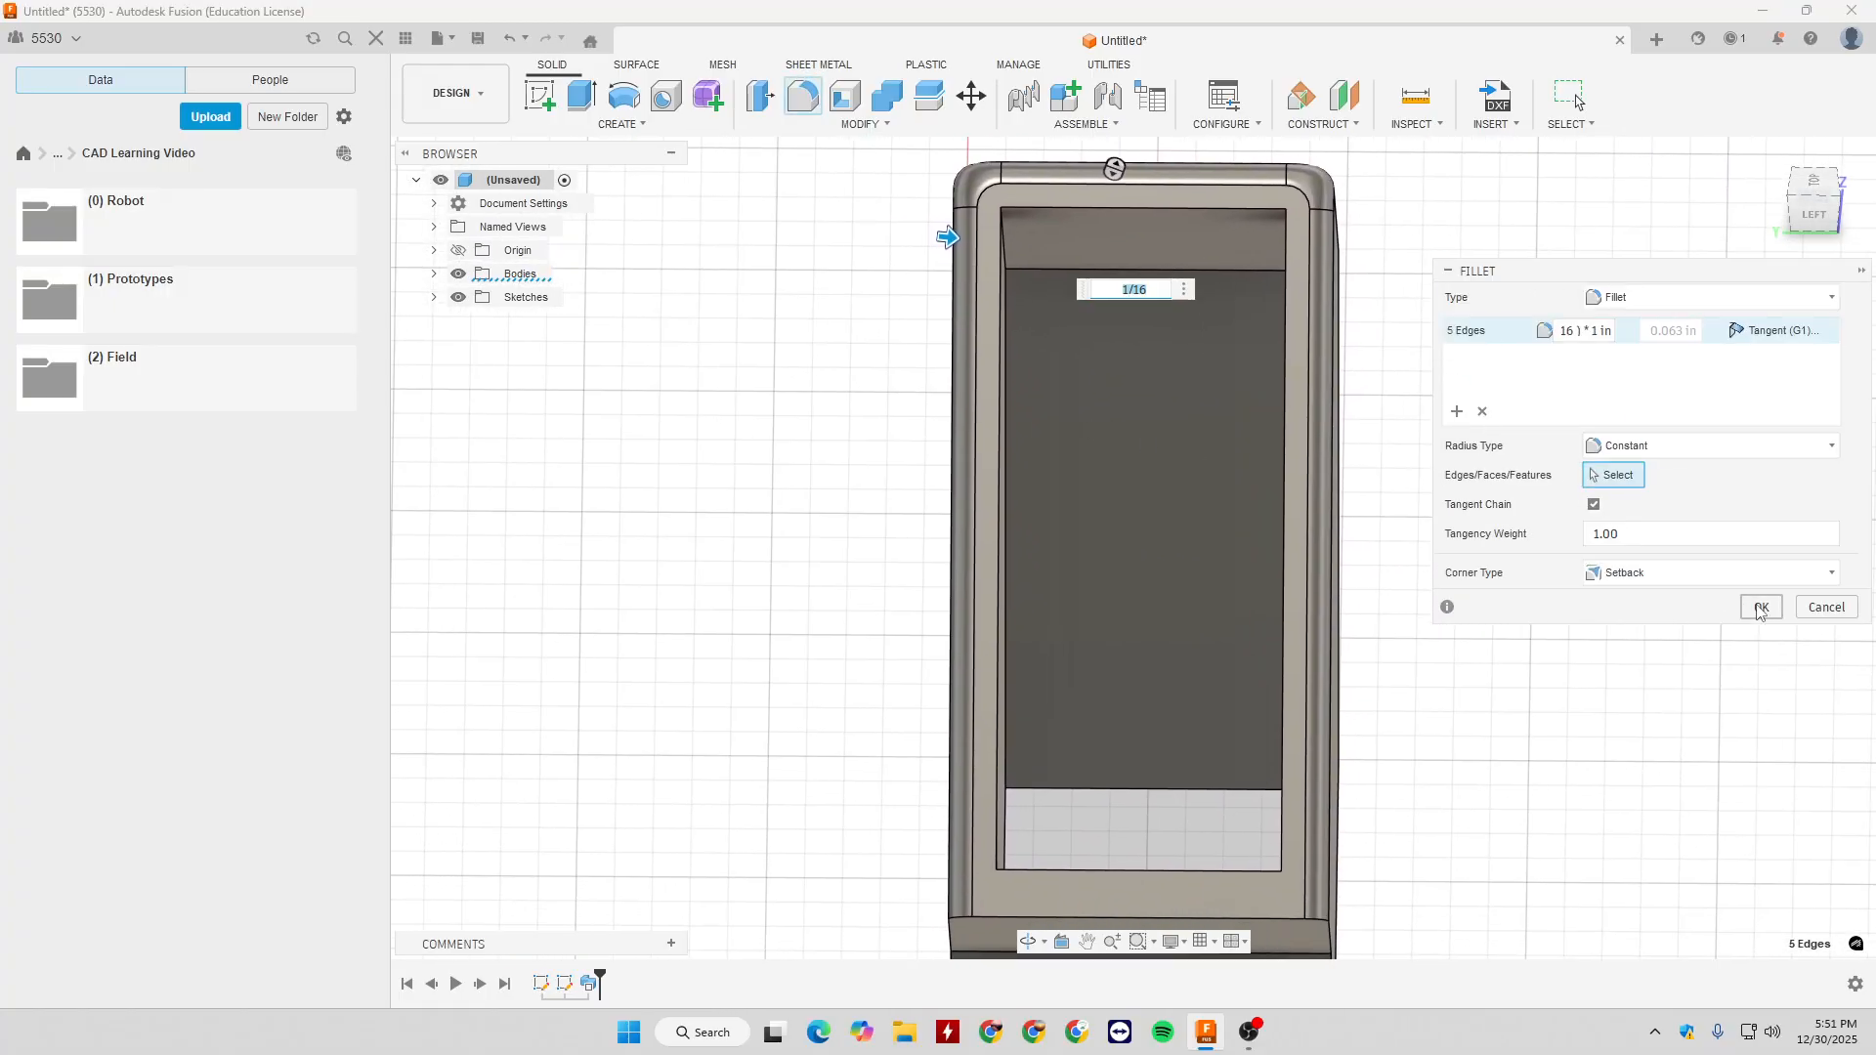
{"action": "left_click", "coordinate": [1760, 610]}
{"action": "left_click", "coordinate": [862, 125]}
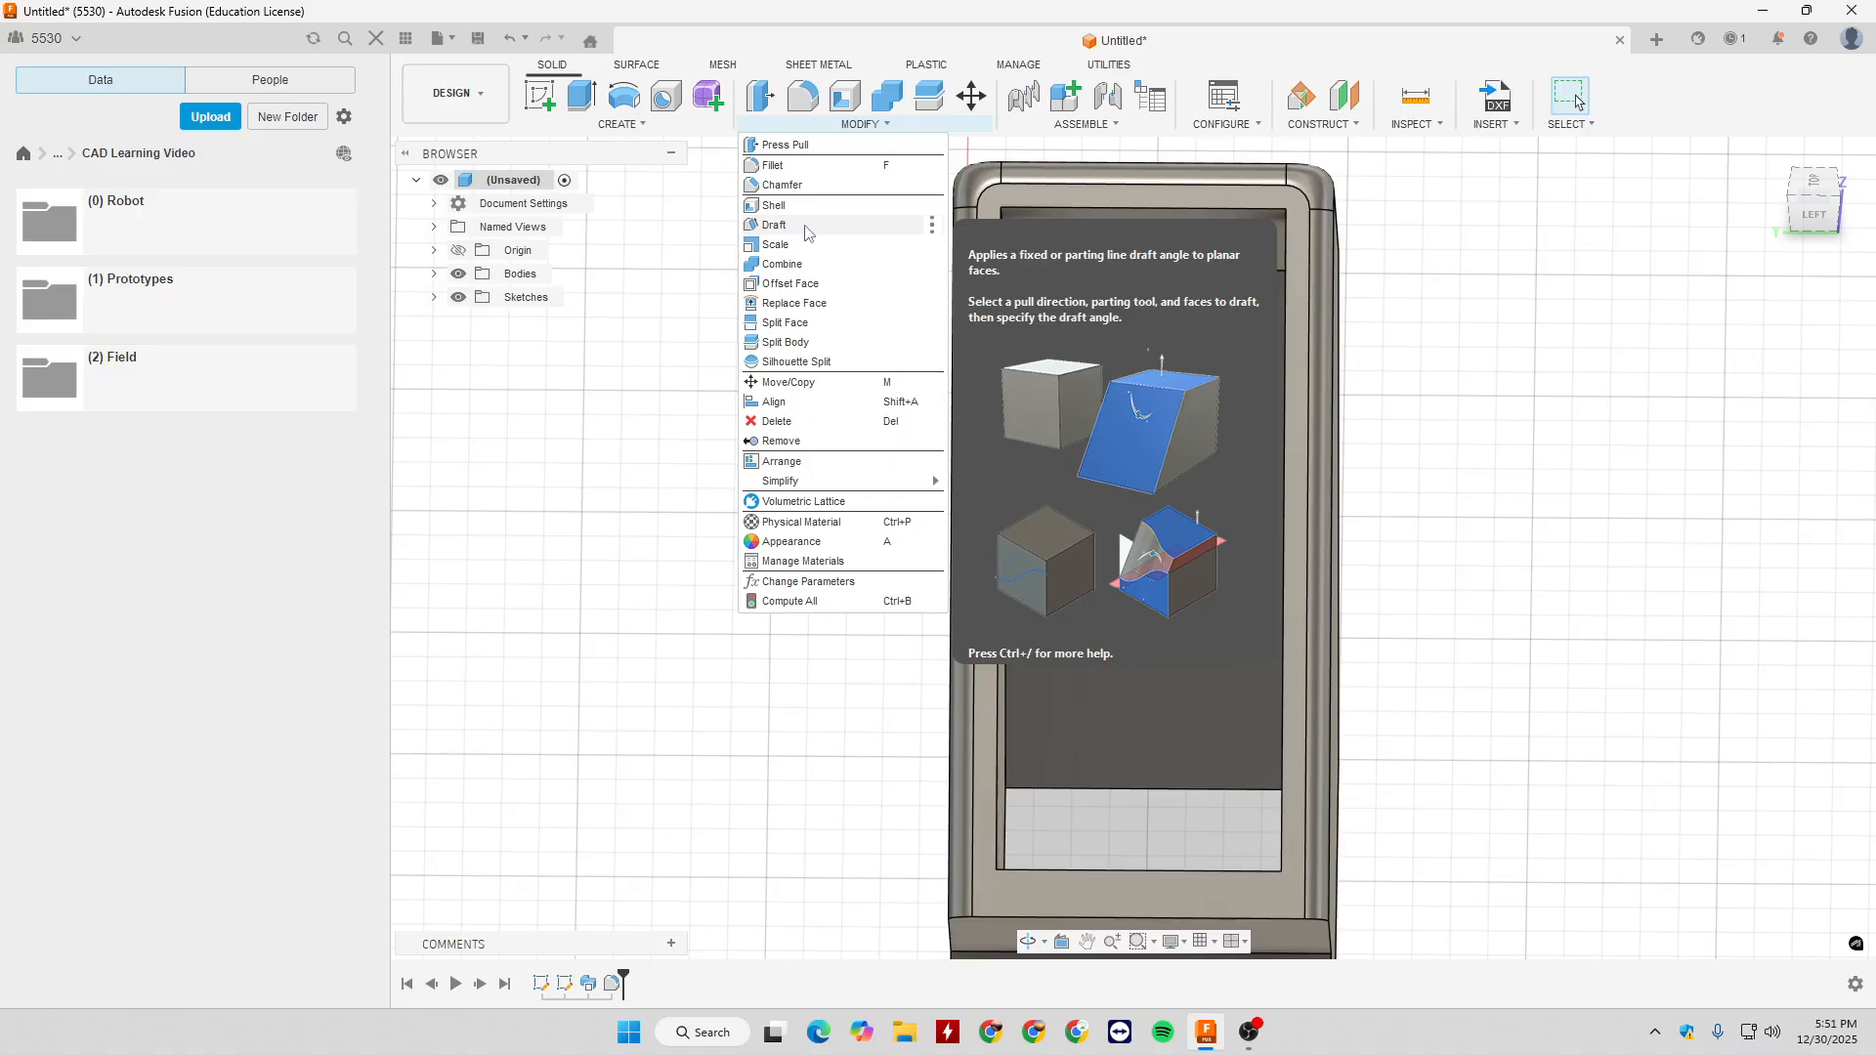
{"action": "scroll", "coordinate": [1207, 267], "scroll_direction": "down", "scroll_amount": 5}
{"action": "middle_click_drag", "start_coordinate": [1315, 301], "coordinate": [1483, 274], "text": "shift"}
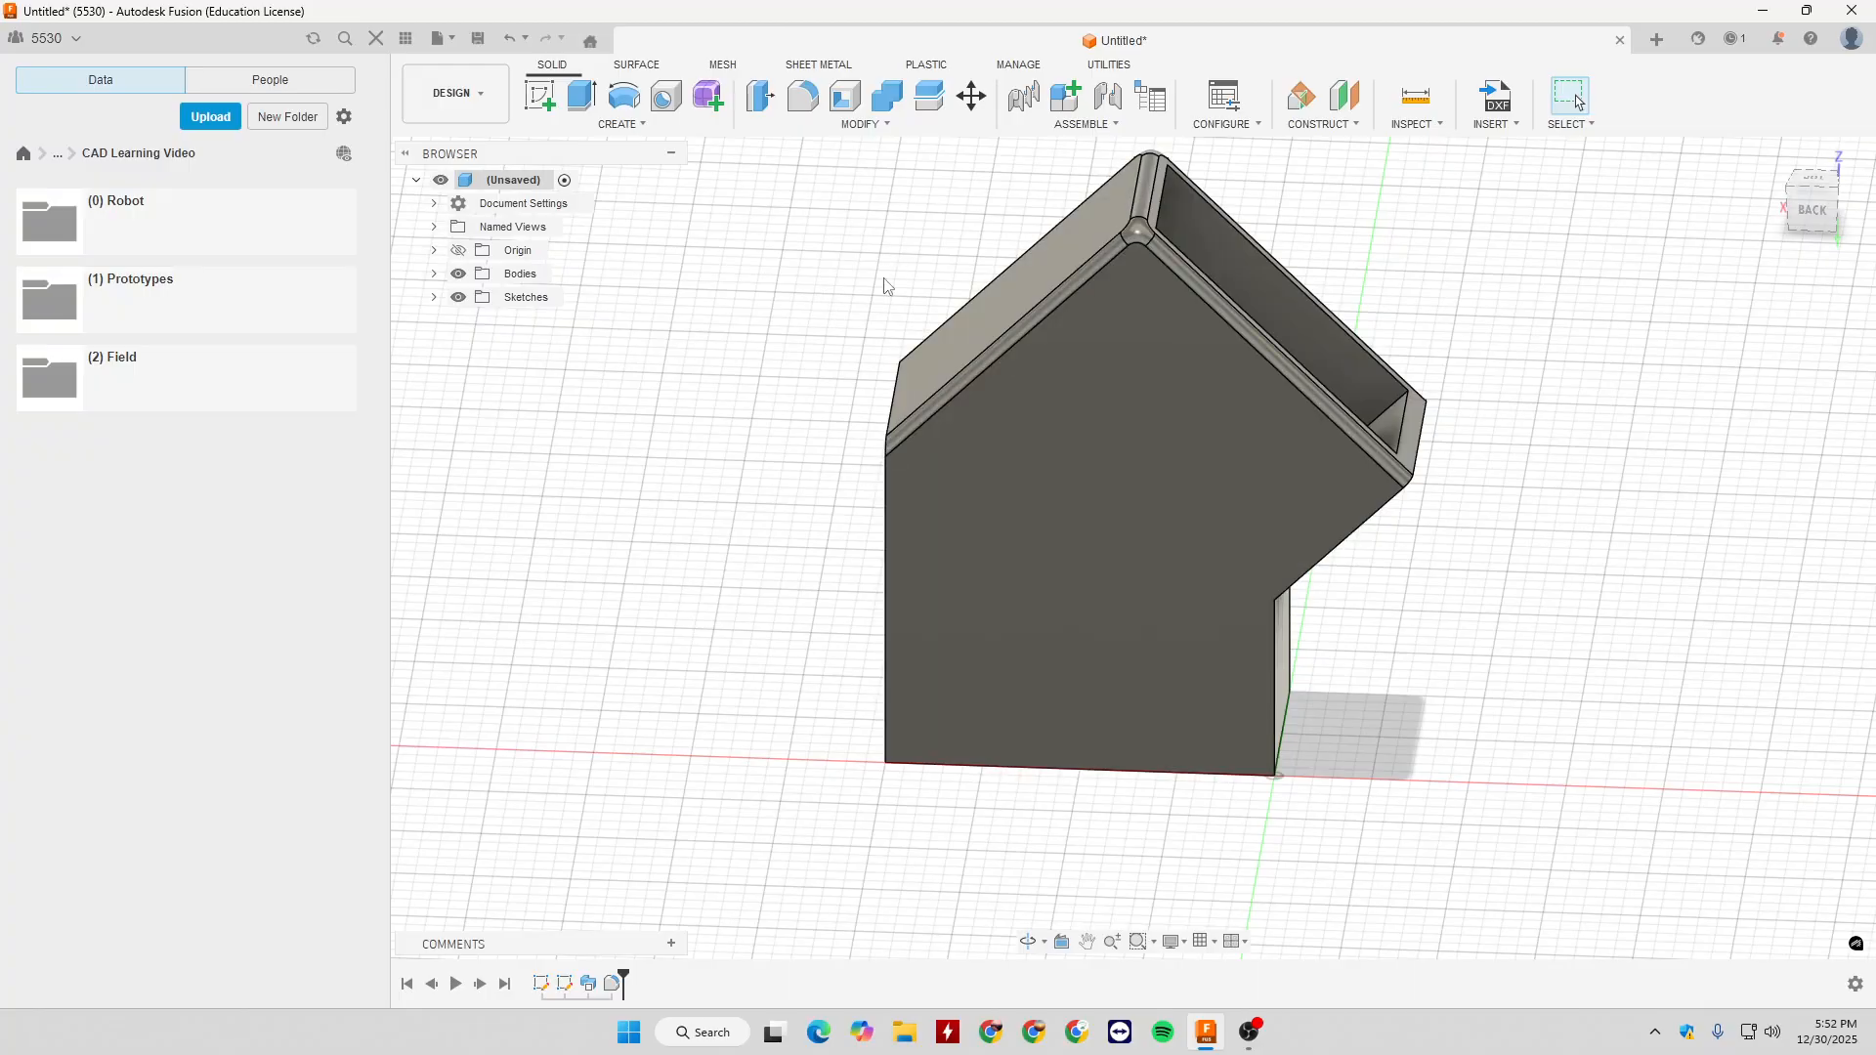
{"action": "scroll", "coordinate": [812, 607], "scroll_direction": "down", "scroll_amount": 3}
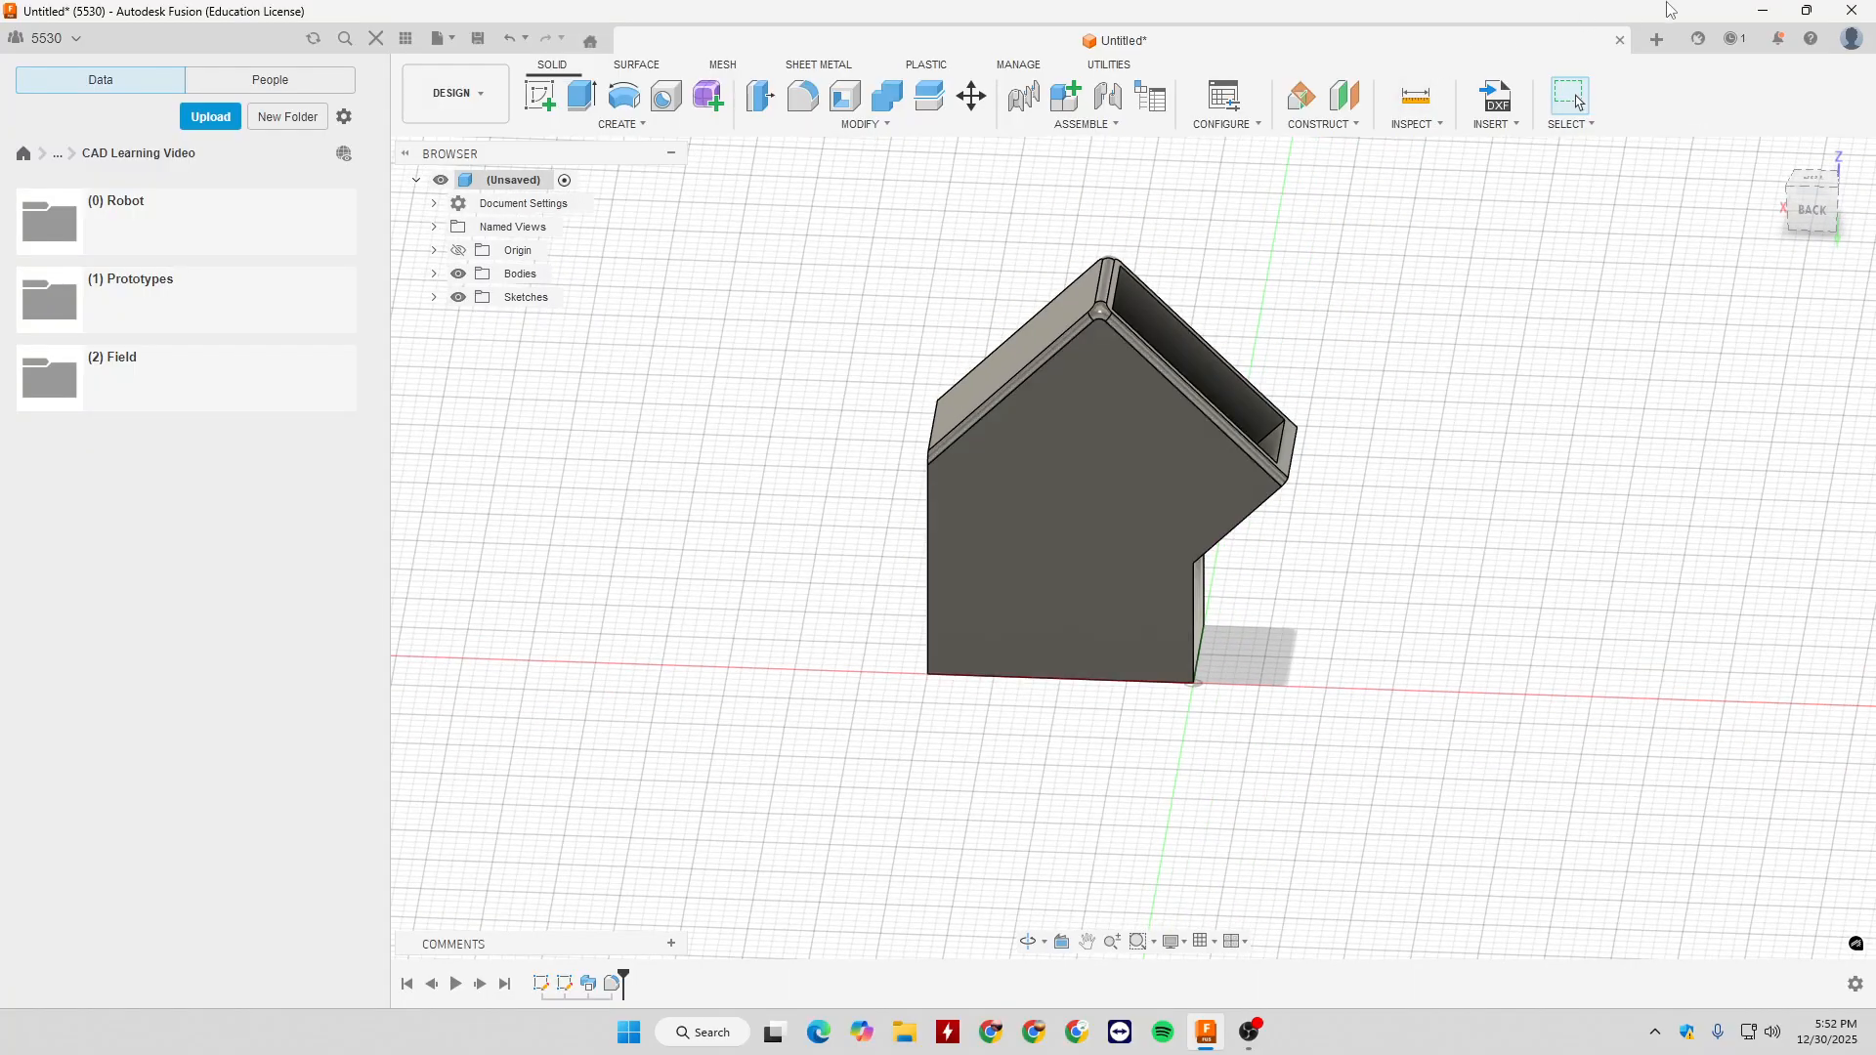
- Create a new design and start a sketch on the vertical plane facing the Right view
{"action": "left_click", "coordinate": [1655, 41]}
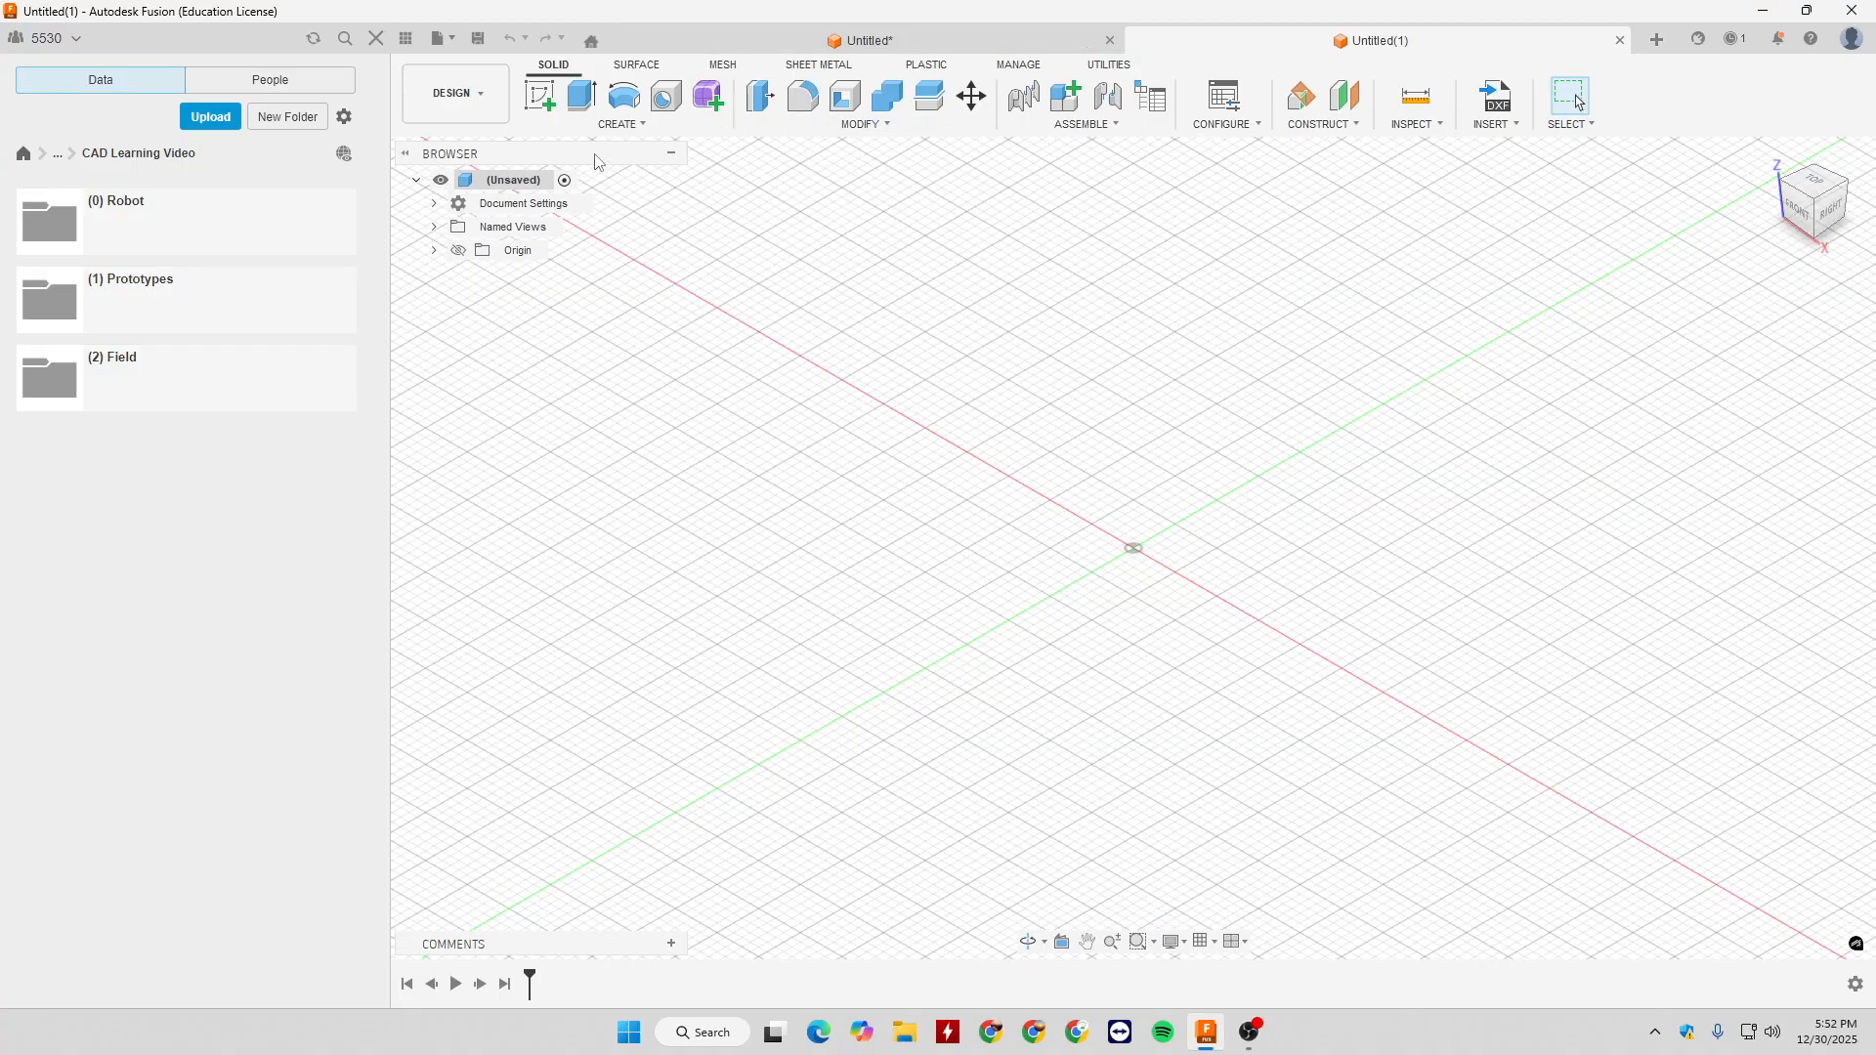
{"action": "left_click", "coordinate": [540, 95]}
{"action": "left_click", "coordinate": [1188, 508]}
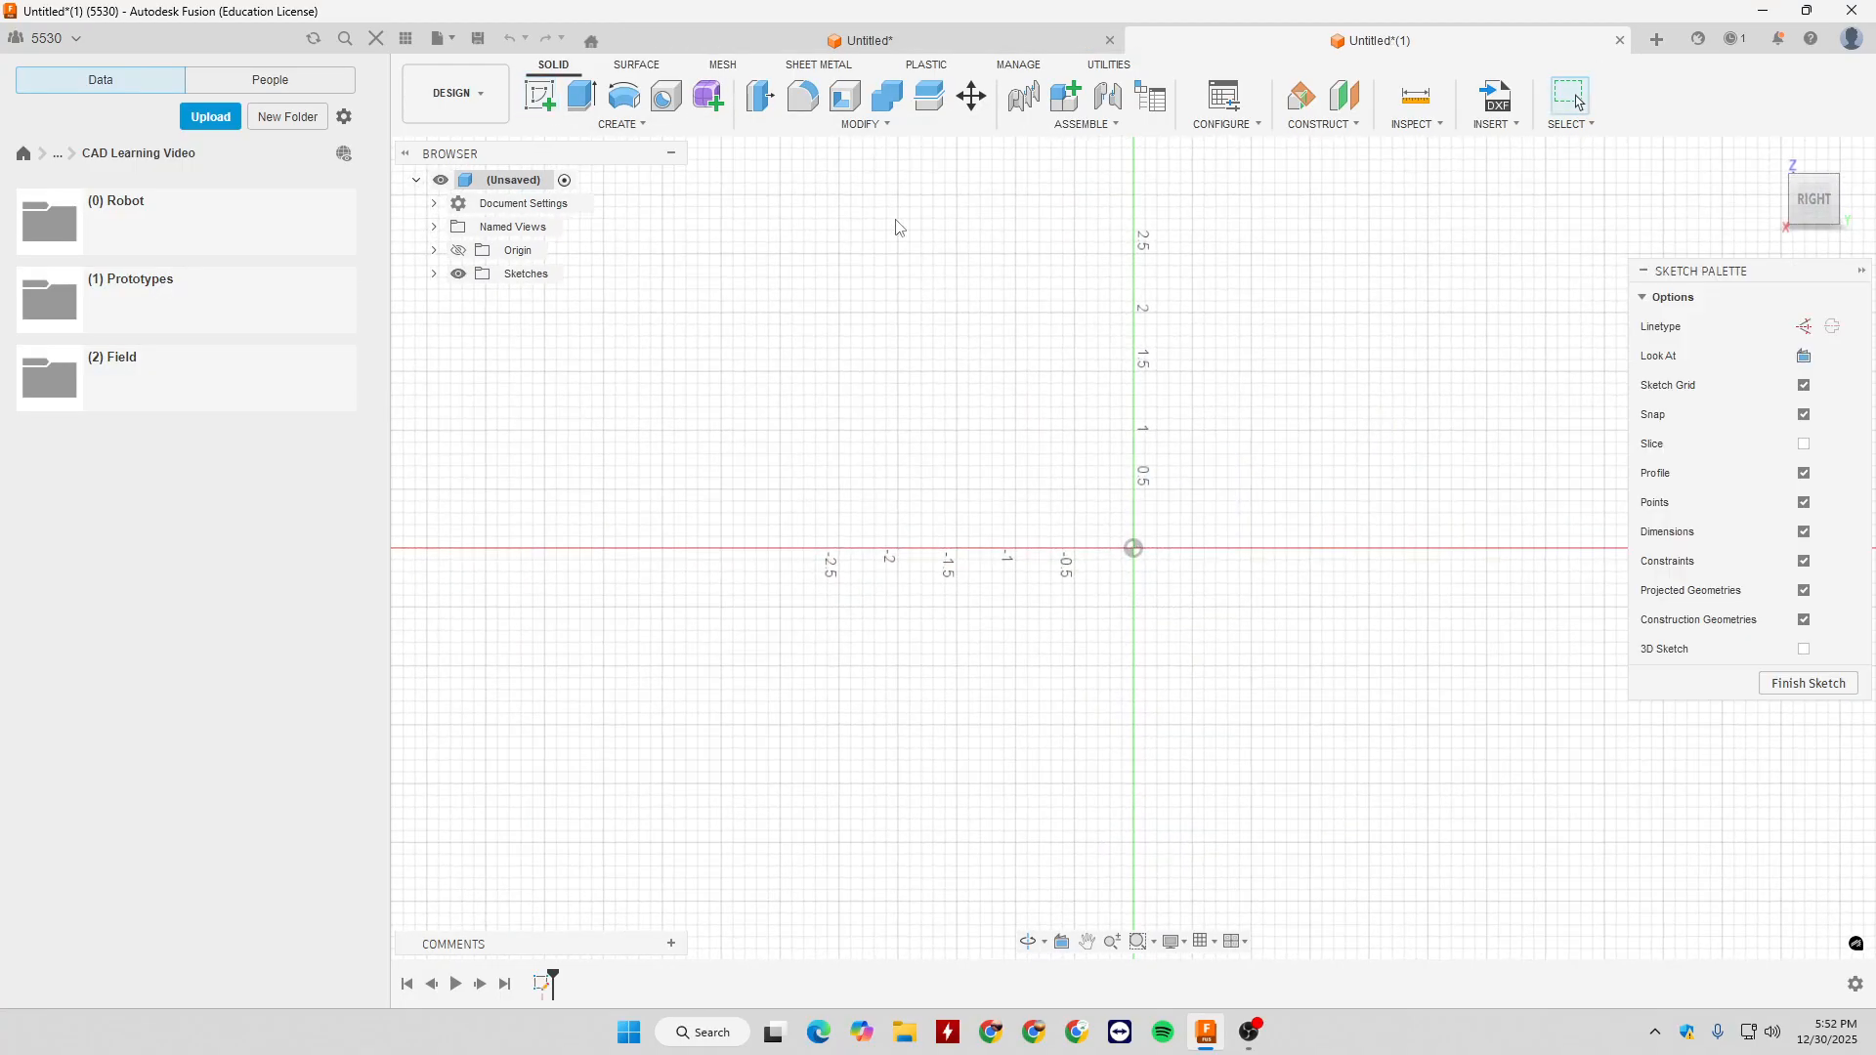
- Sketch an open outer profile with a base line about 1 in long from the origin and an outward-slanting line rising from each end
{"action": "key", "text": "l"}
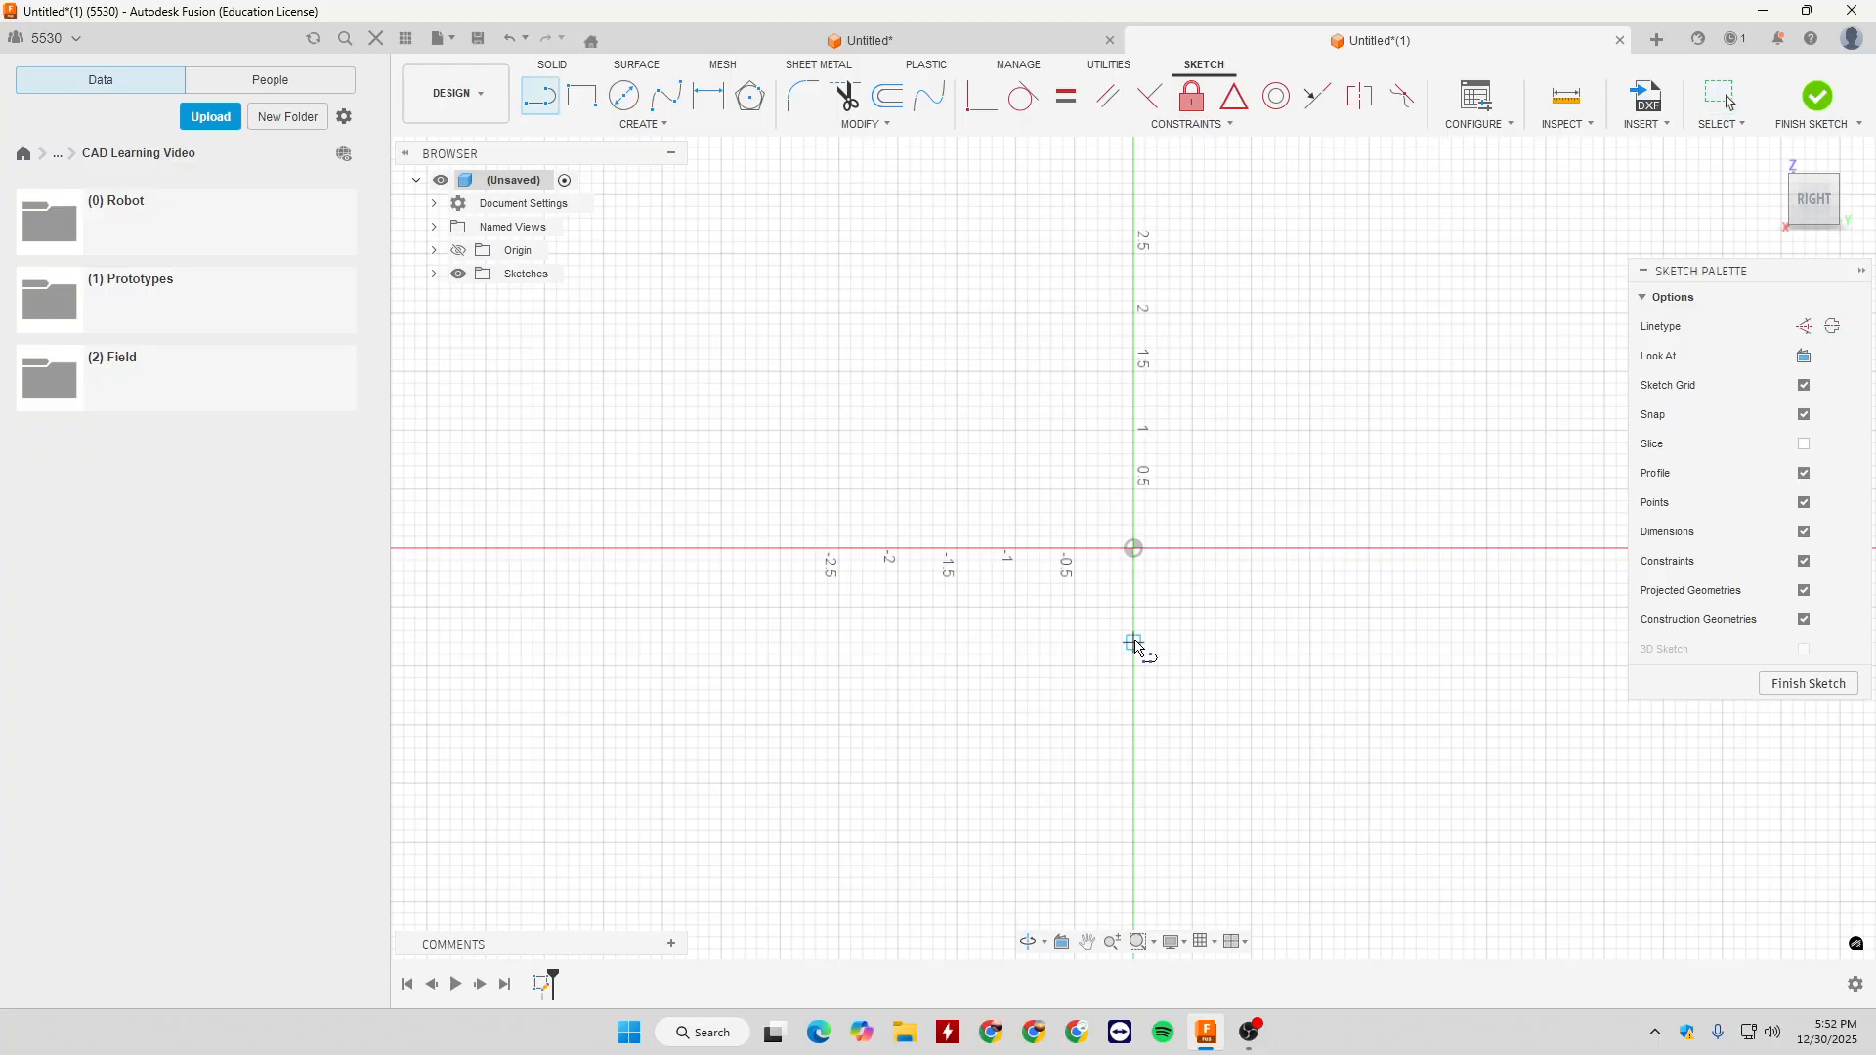
{"action": "left_click", "coordinate": [1133, 549]}
{"action": "left_click", "coordinate": [1253, 548]}
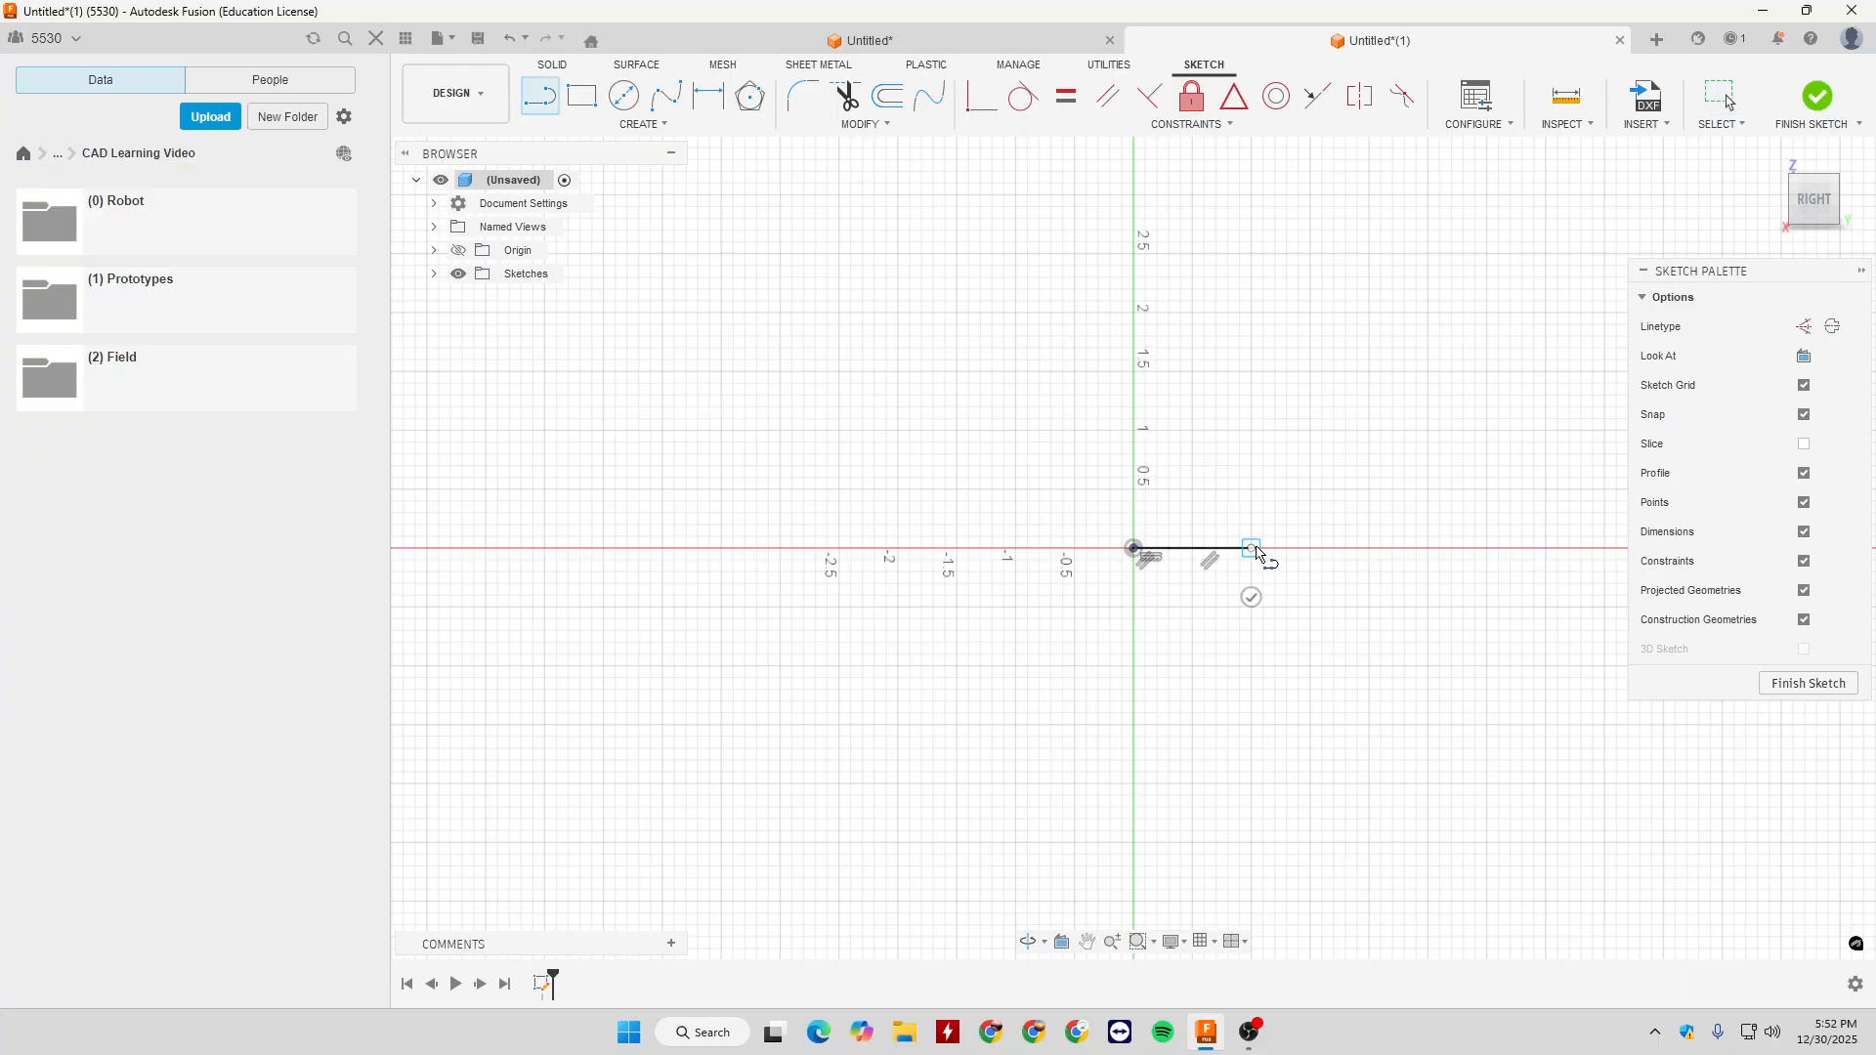
{"action": "left_click", "coordinate": [1299, 324]}
{"action": "key", "text": "Escape"}
{"action": "key", "text": "l"}
{"action": "left_click", "coordinate": [1134, 549]}
{"action": "left_click", "coordinate": [1088, 324]}
{"action": "key", "text": "Escape"}
- Sketch a matching three-line open profile slightly inside the outer one, with slanting sides and a horizontal base about 0.8 in long
{"action": "key", "text": "l"}
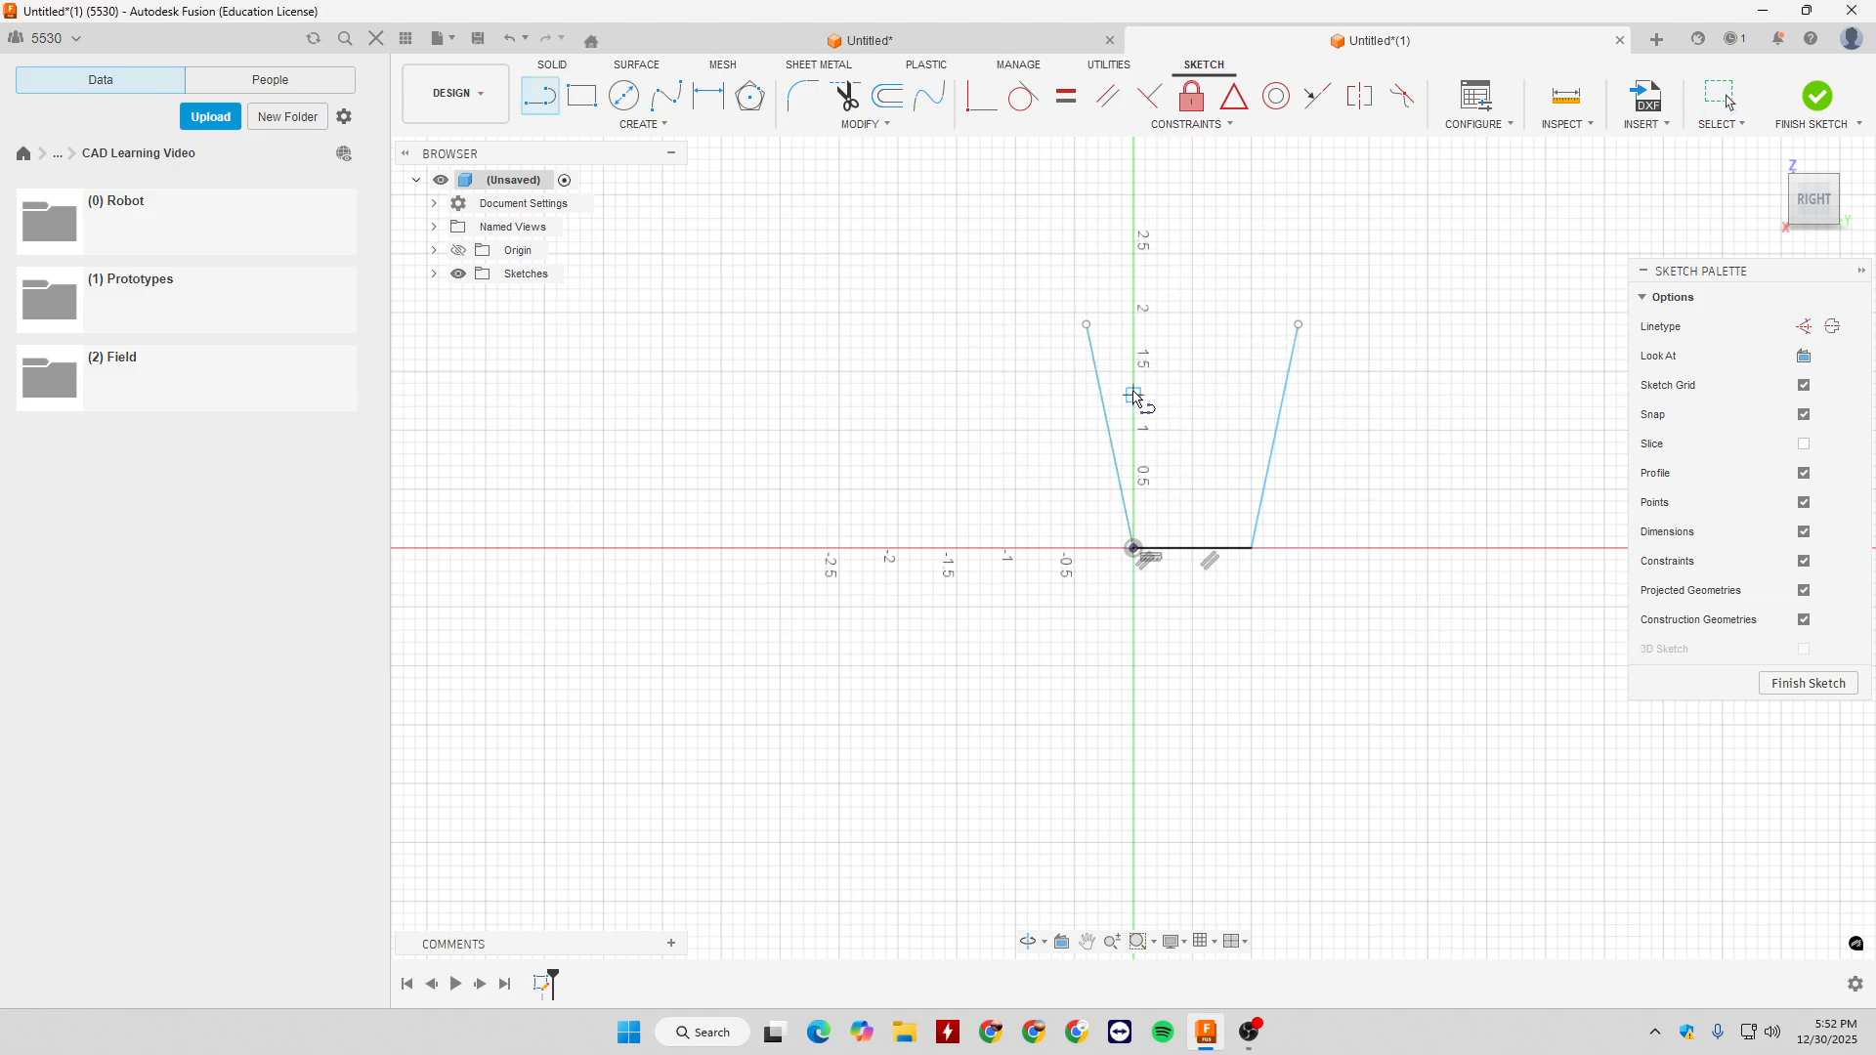
{"action": "left_click", "coordinate": [1098, 325]}
{"action": "left_click", "coordinate": [1145, 537]}
{"action": "left_click", "coordinate": [1241, 536]}
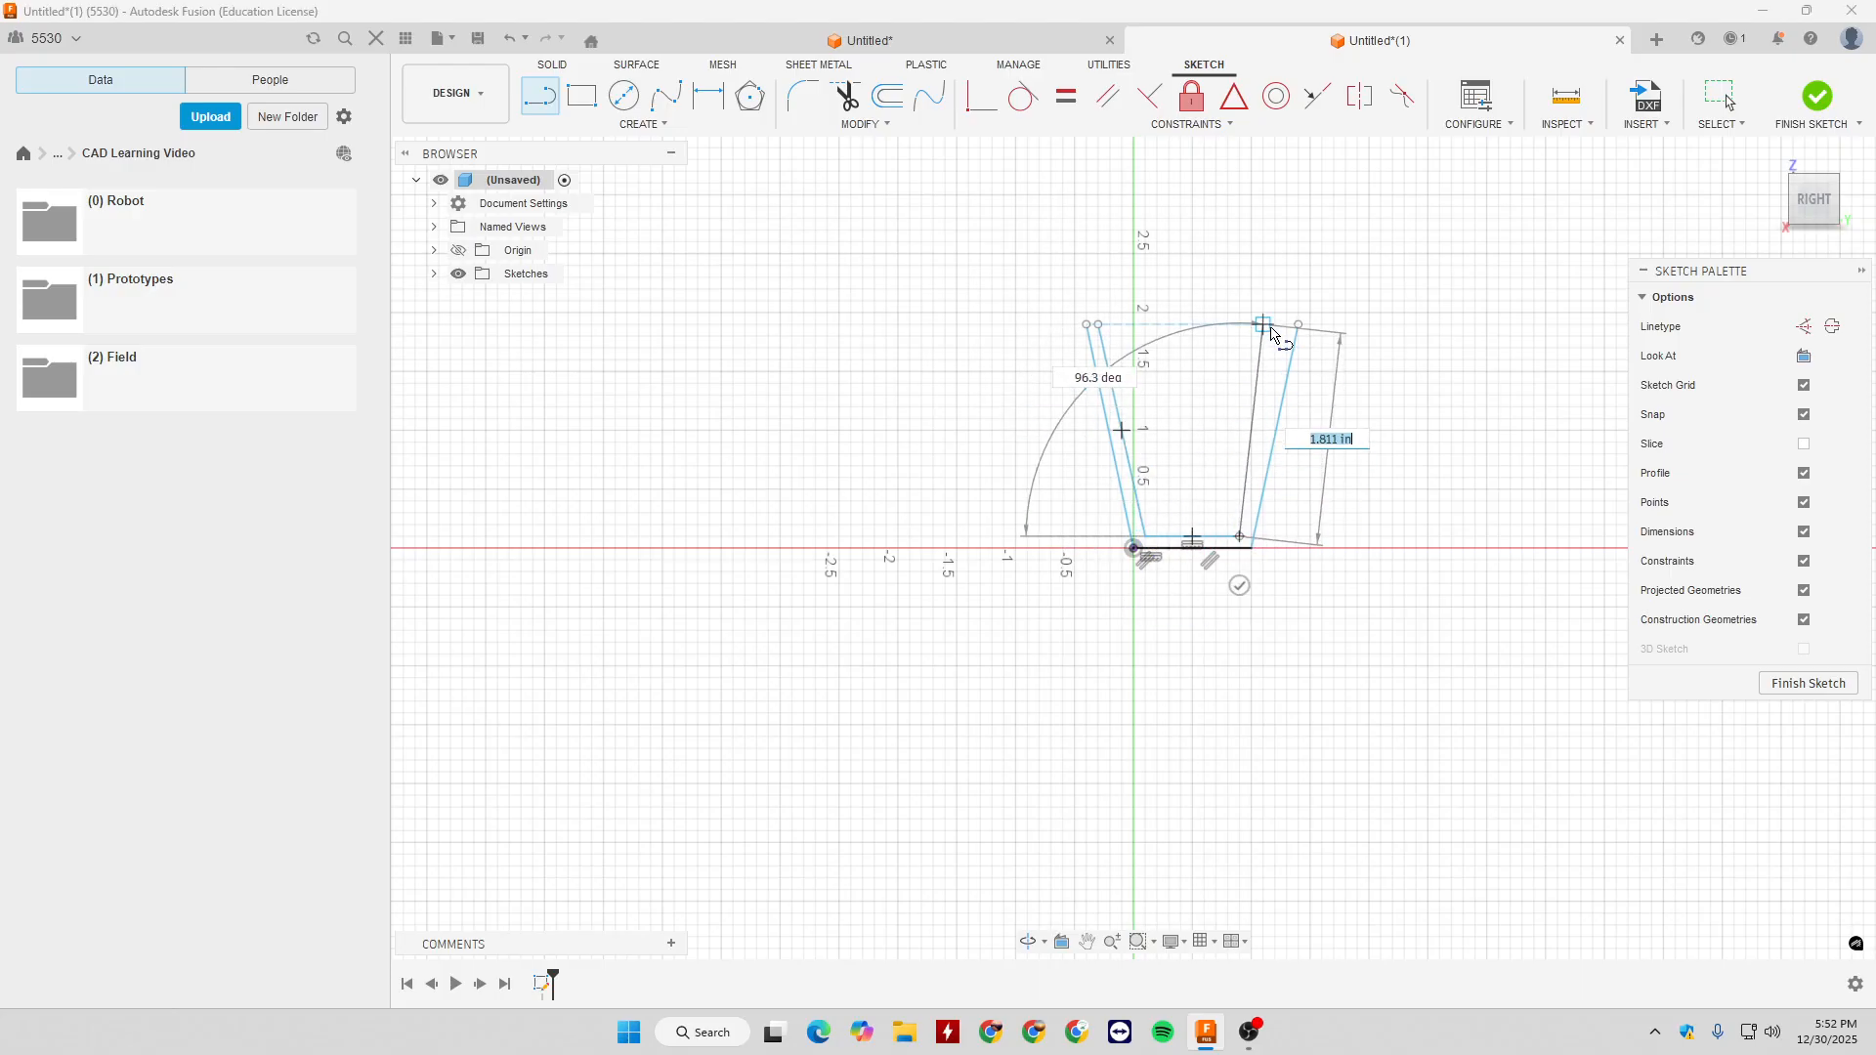
{"action": "left_click", "coordinate": [1289, 325]}
{"action": "key", "text": "Escape"}
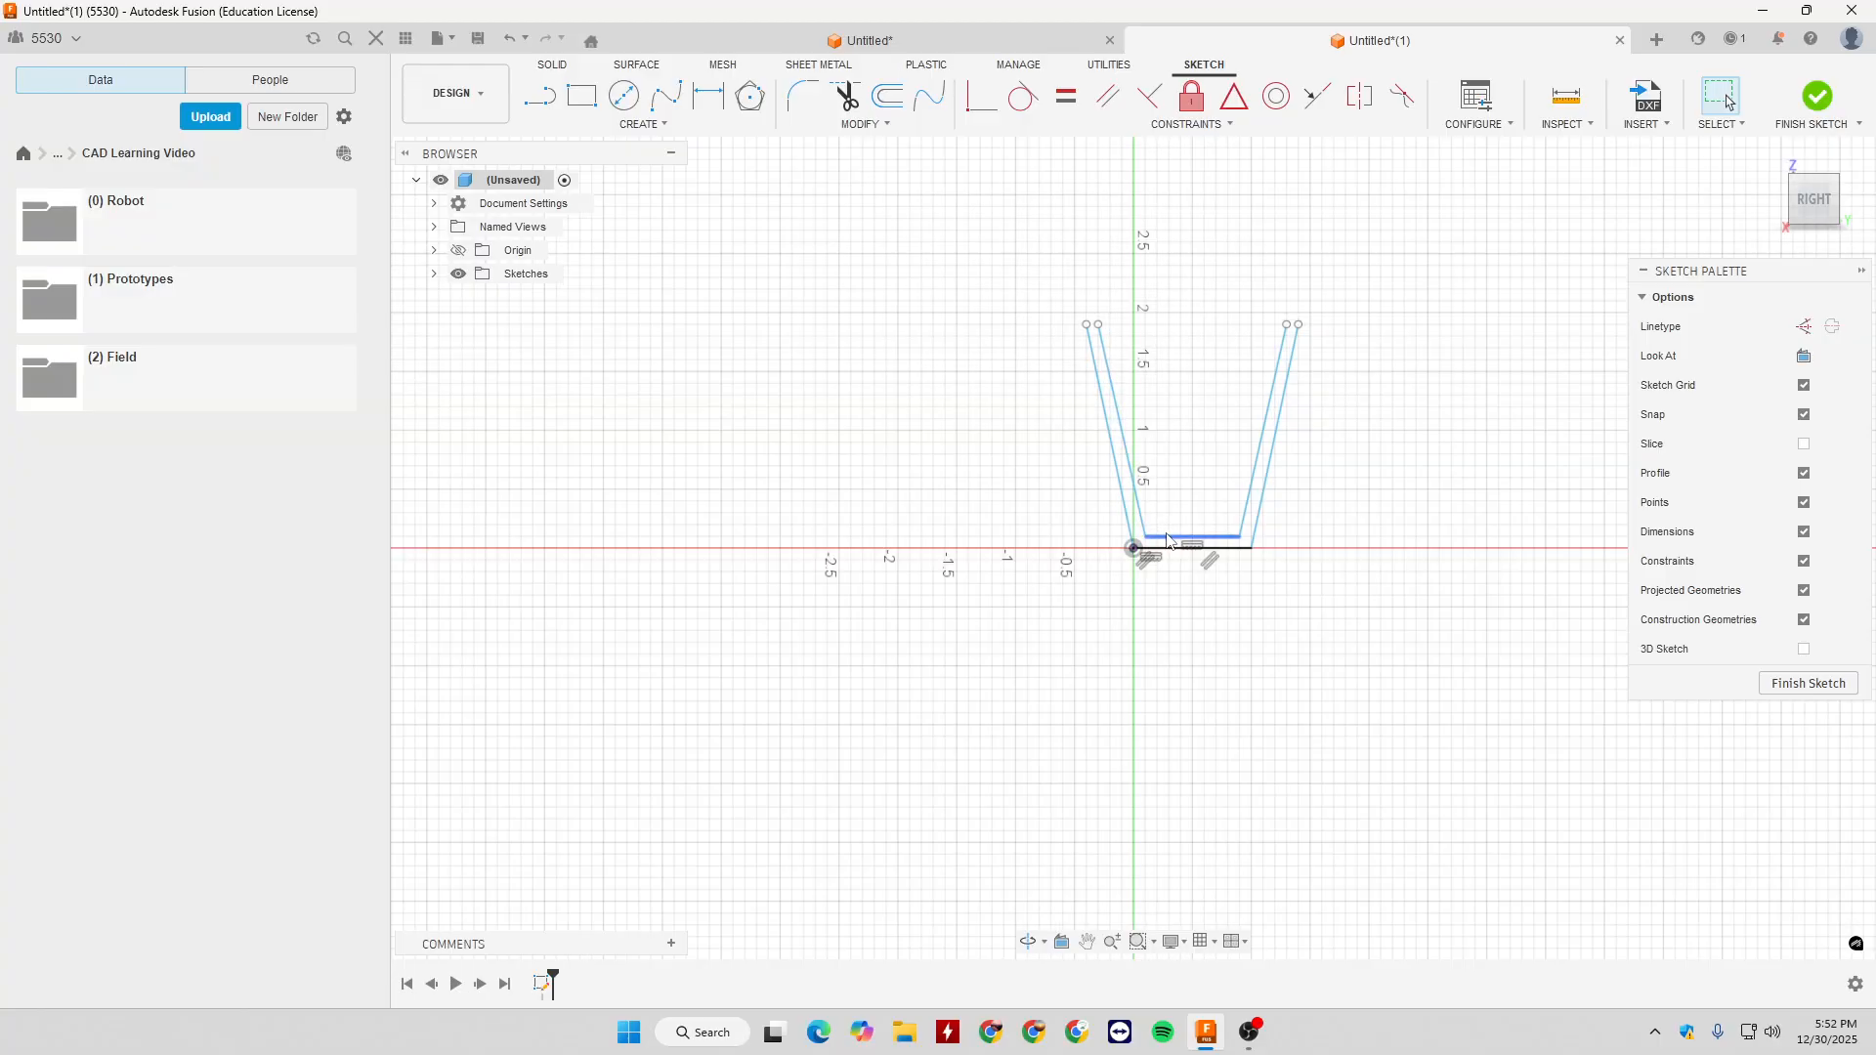
- Reposition the three inner lines together, moving them up and back down just above the outer base, and finish the sketch
{"action": "left_click_drag", "start_coordinate": [1168, 540], "coordinate": [1167, 545]}
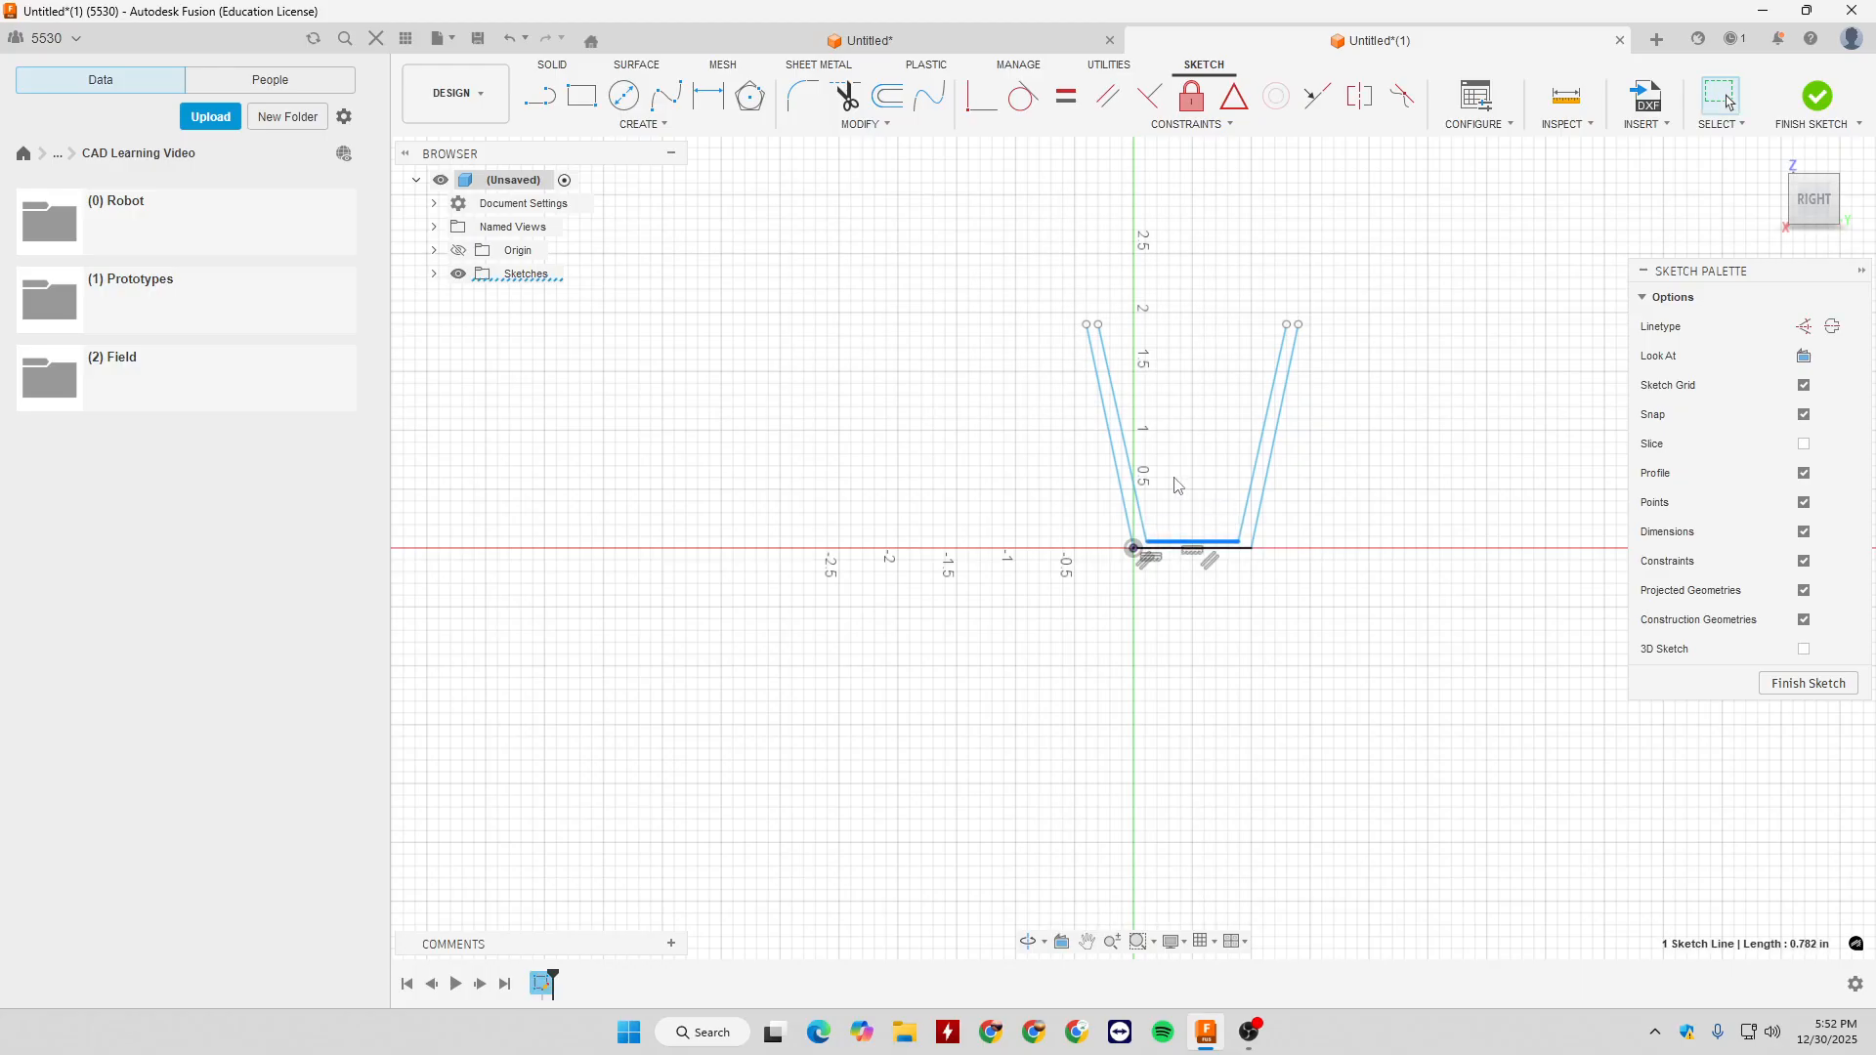
{"action": "left_click", "coordinate": [1135, 473]}
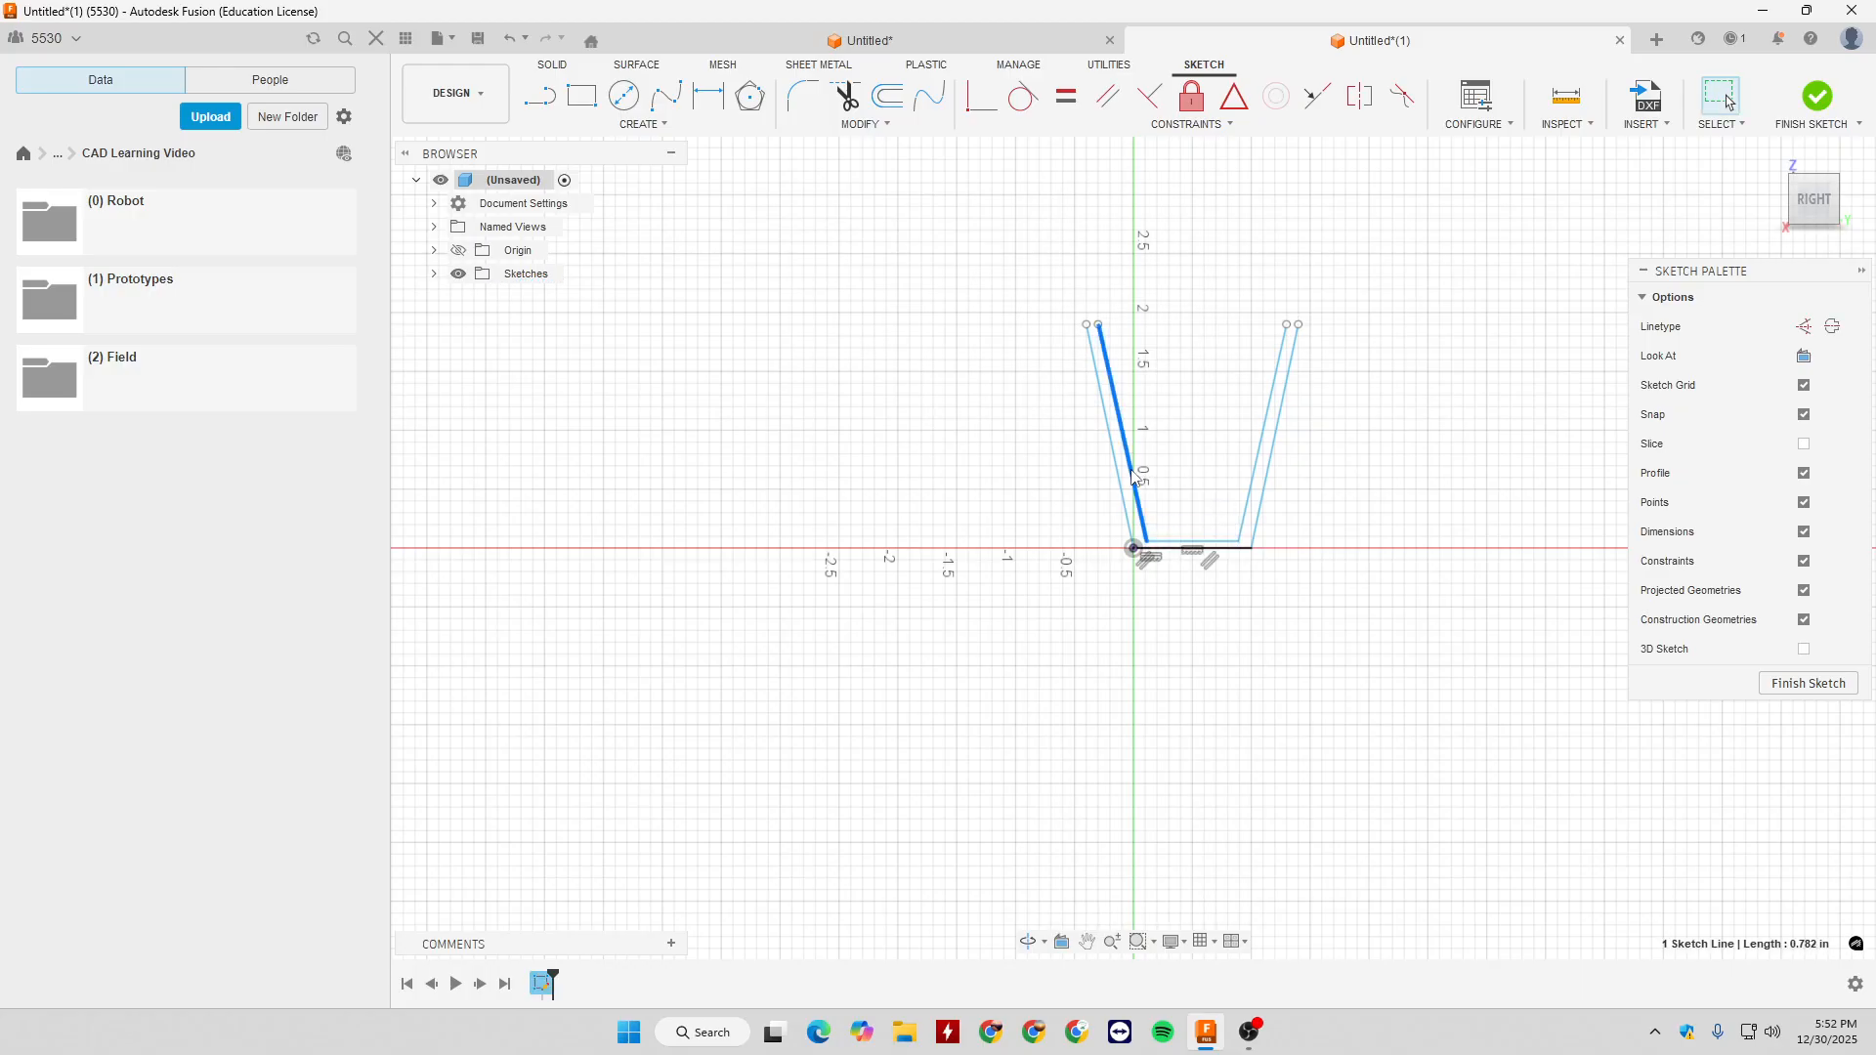
{"action": "left_click", "coordinate": [1209, 541], "text": "ctrl"}
{"action": "left_click", "coordinate": [1244, 522], "text": "ctrl"}
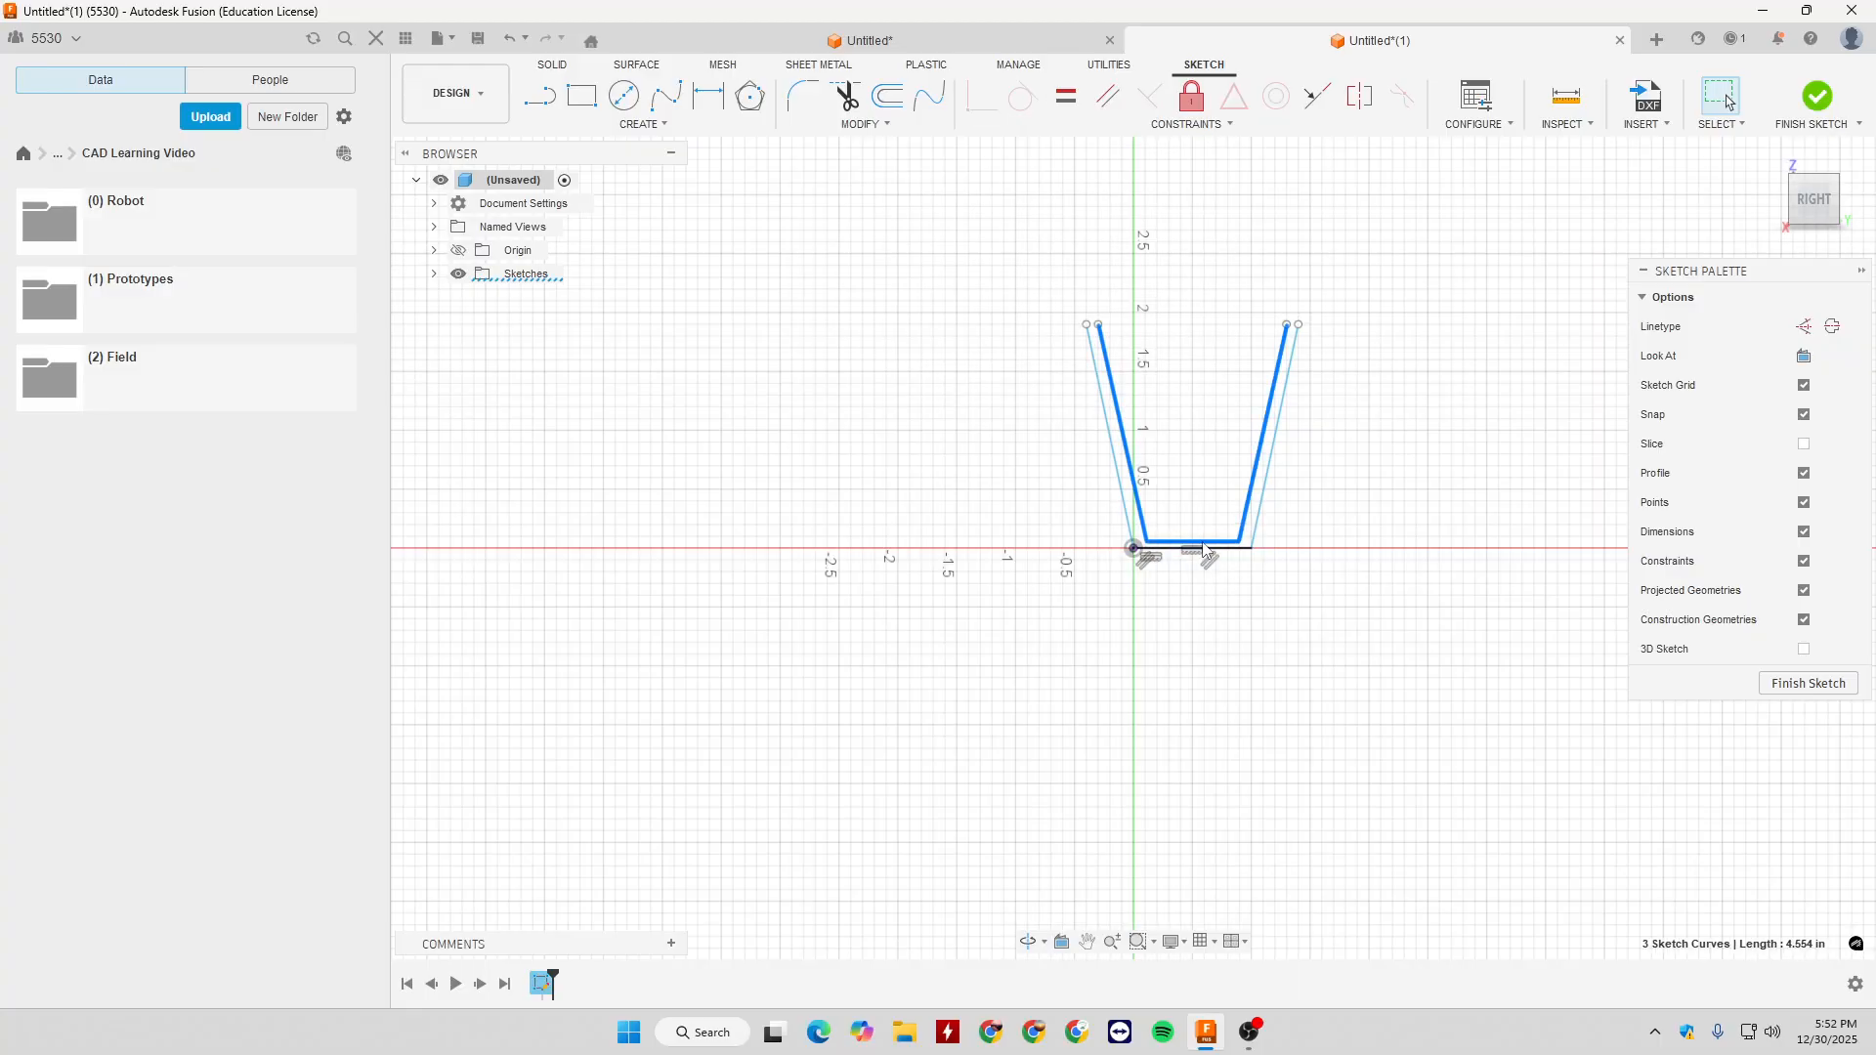
{"action": "mouse_move", "coordinate": [1205, 546]}
{"action": "left_mouse_down"}
{"action": "mouse_move", "coordinate": [1207, 500]}
{"action": "mouse_move", "coordinate": [1136, 412]}
{"action": "left_mouse_up"}
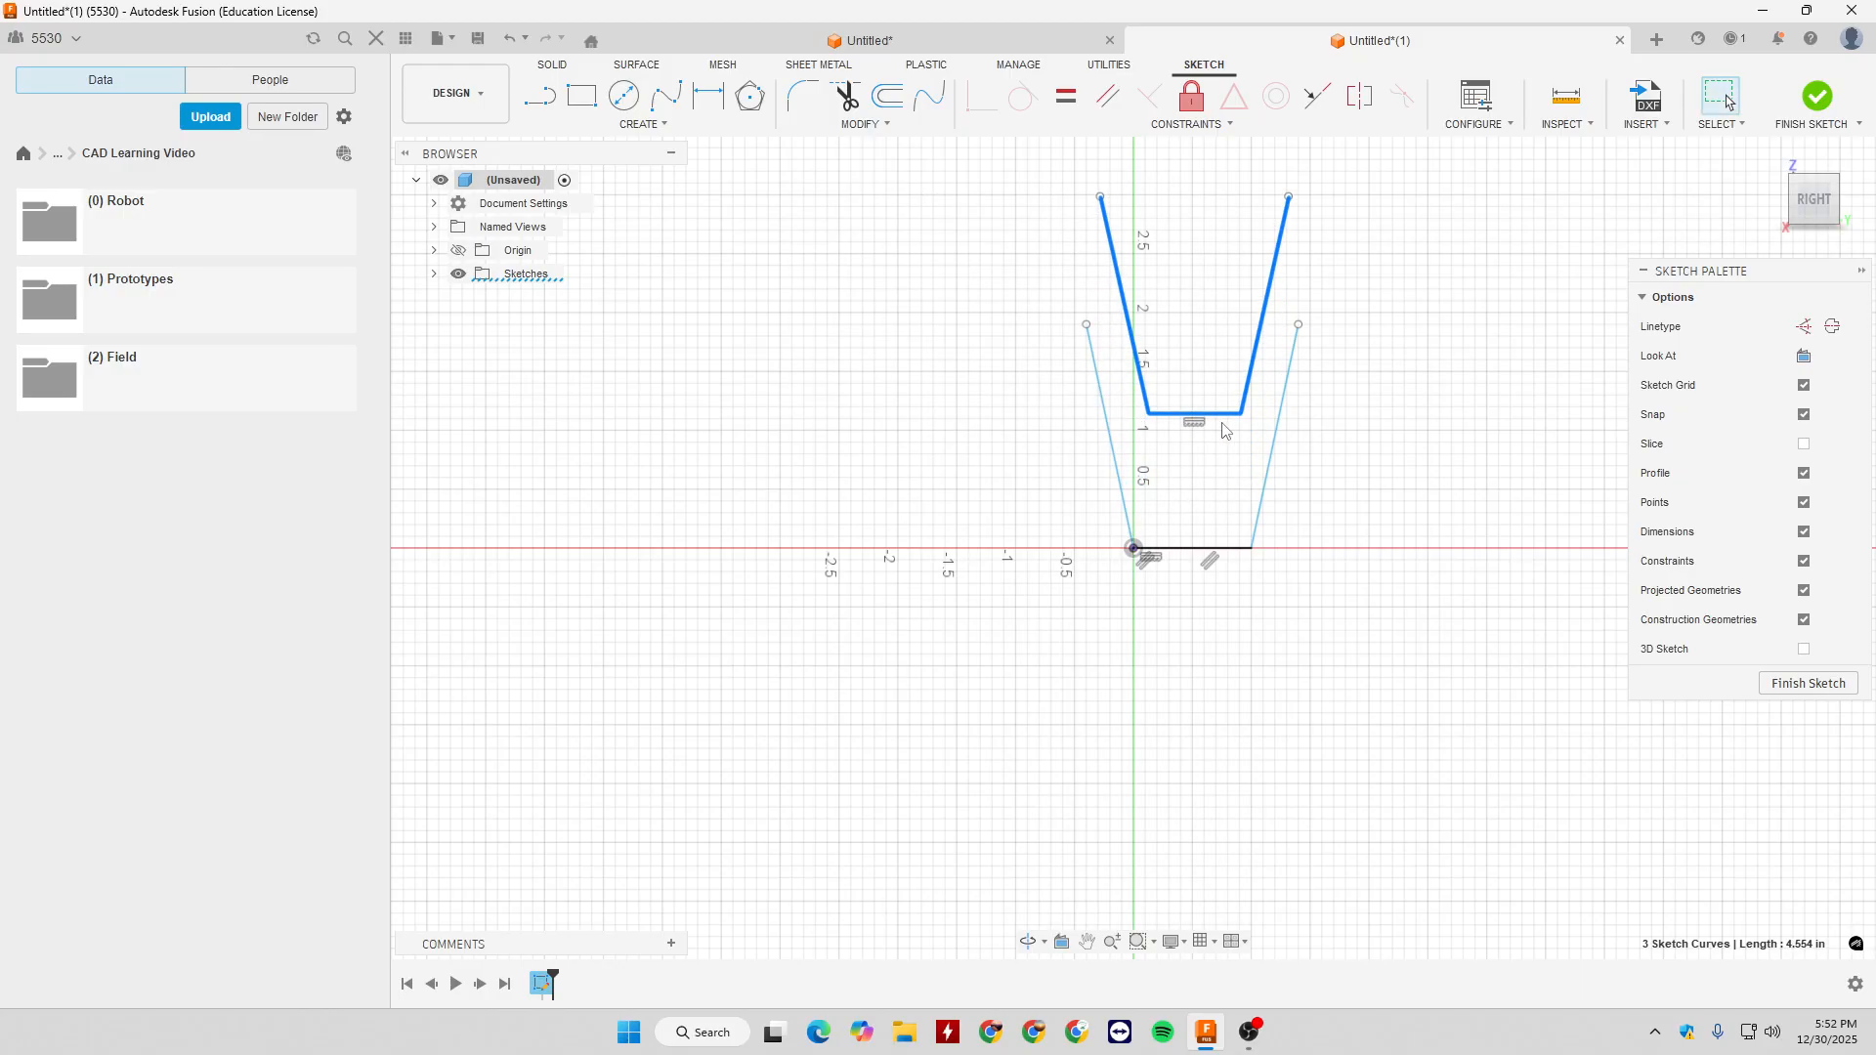
{"action": "left_click_drag", "start_coordinate": [1224, 416], "coordinate": [1209, 536]}
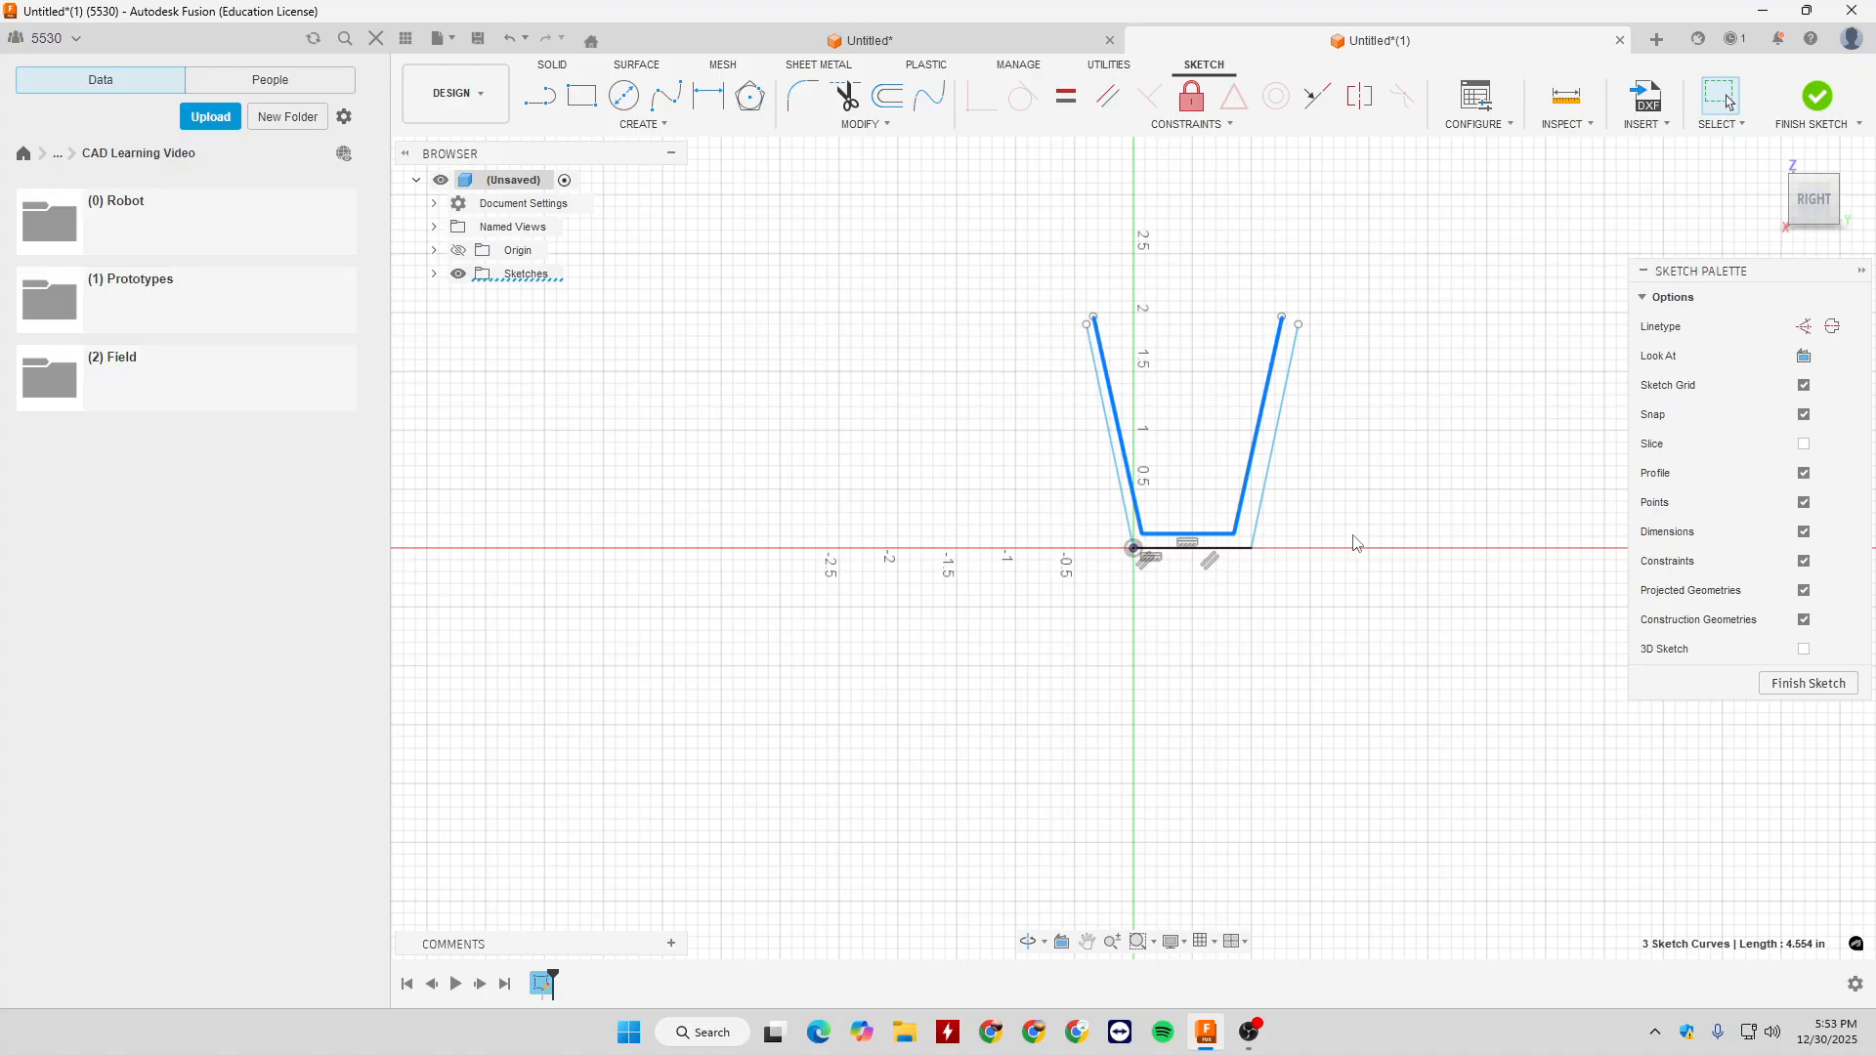
{"action": "left_click", "coordinate": [1809, 683]}
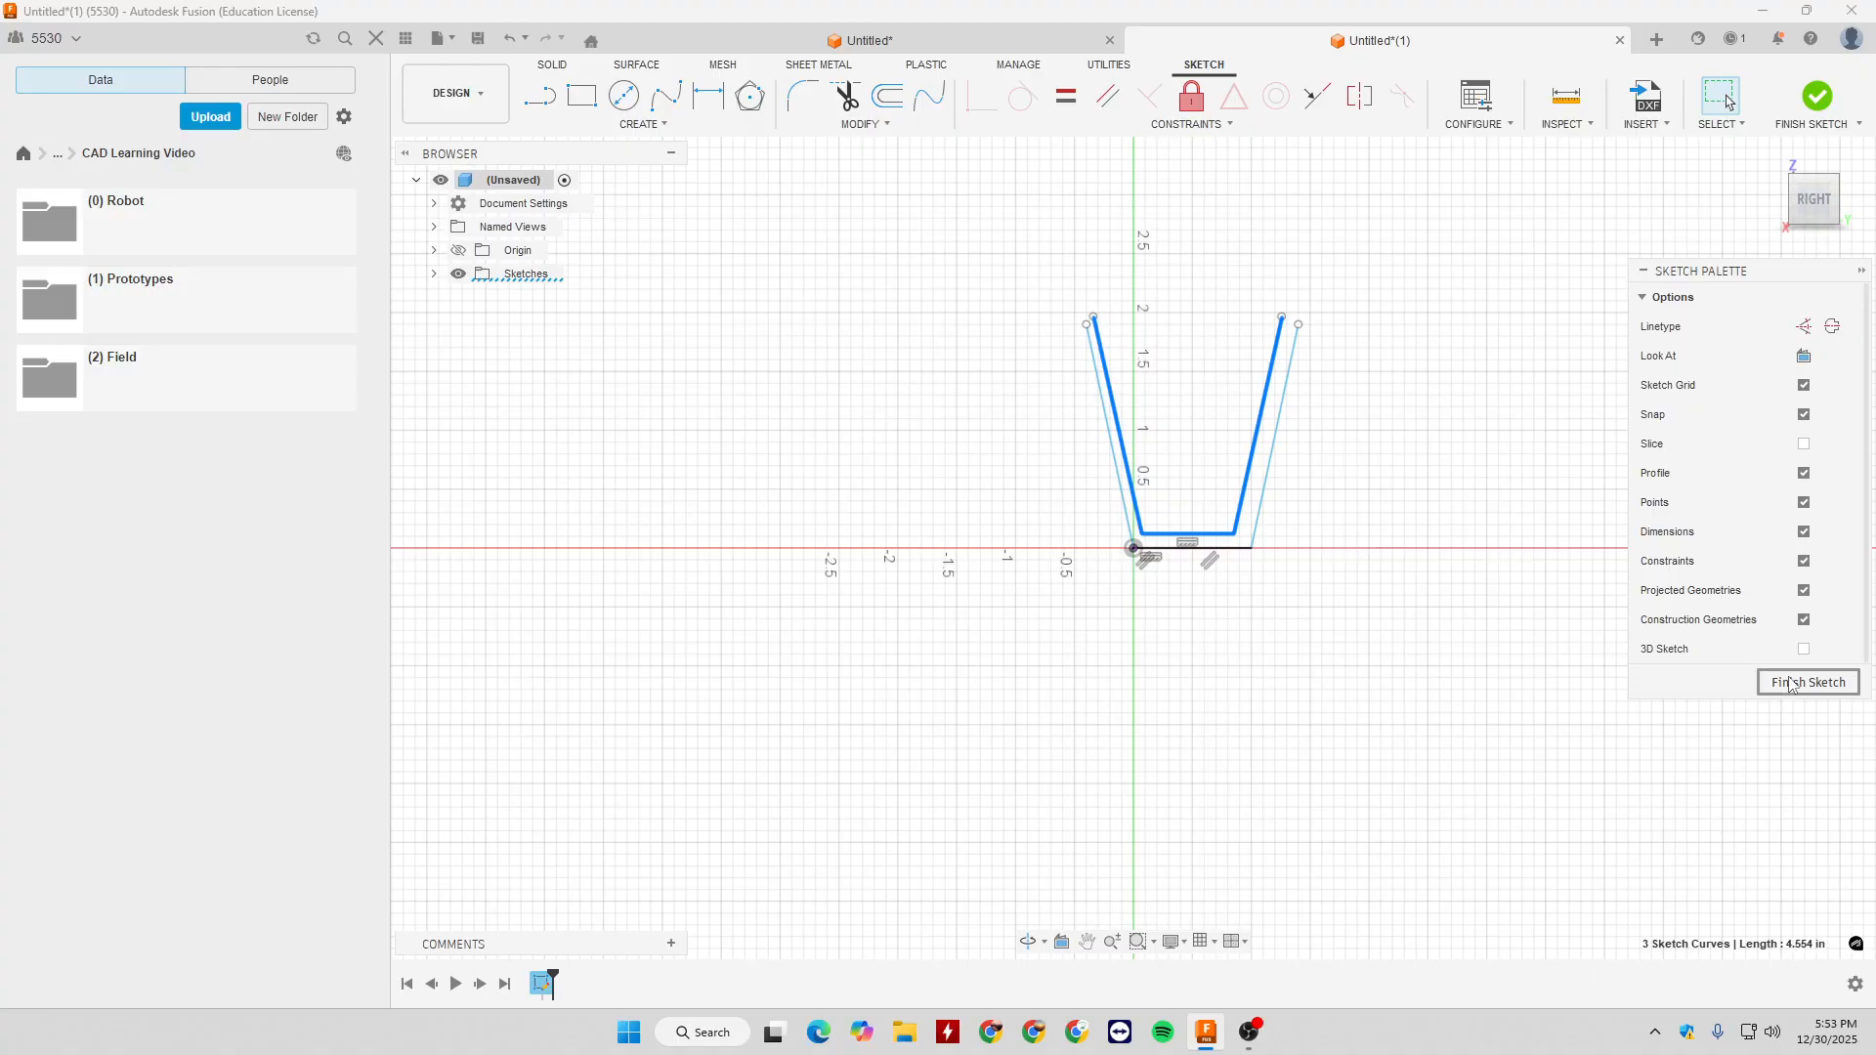
{"action": "left_click", "coordinate": [862, 124]}
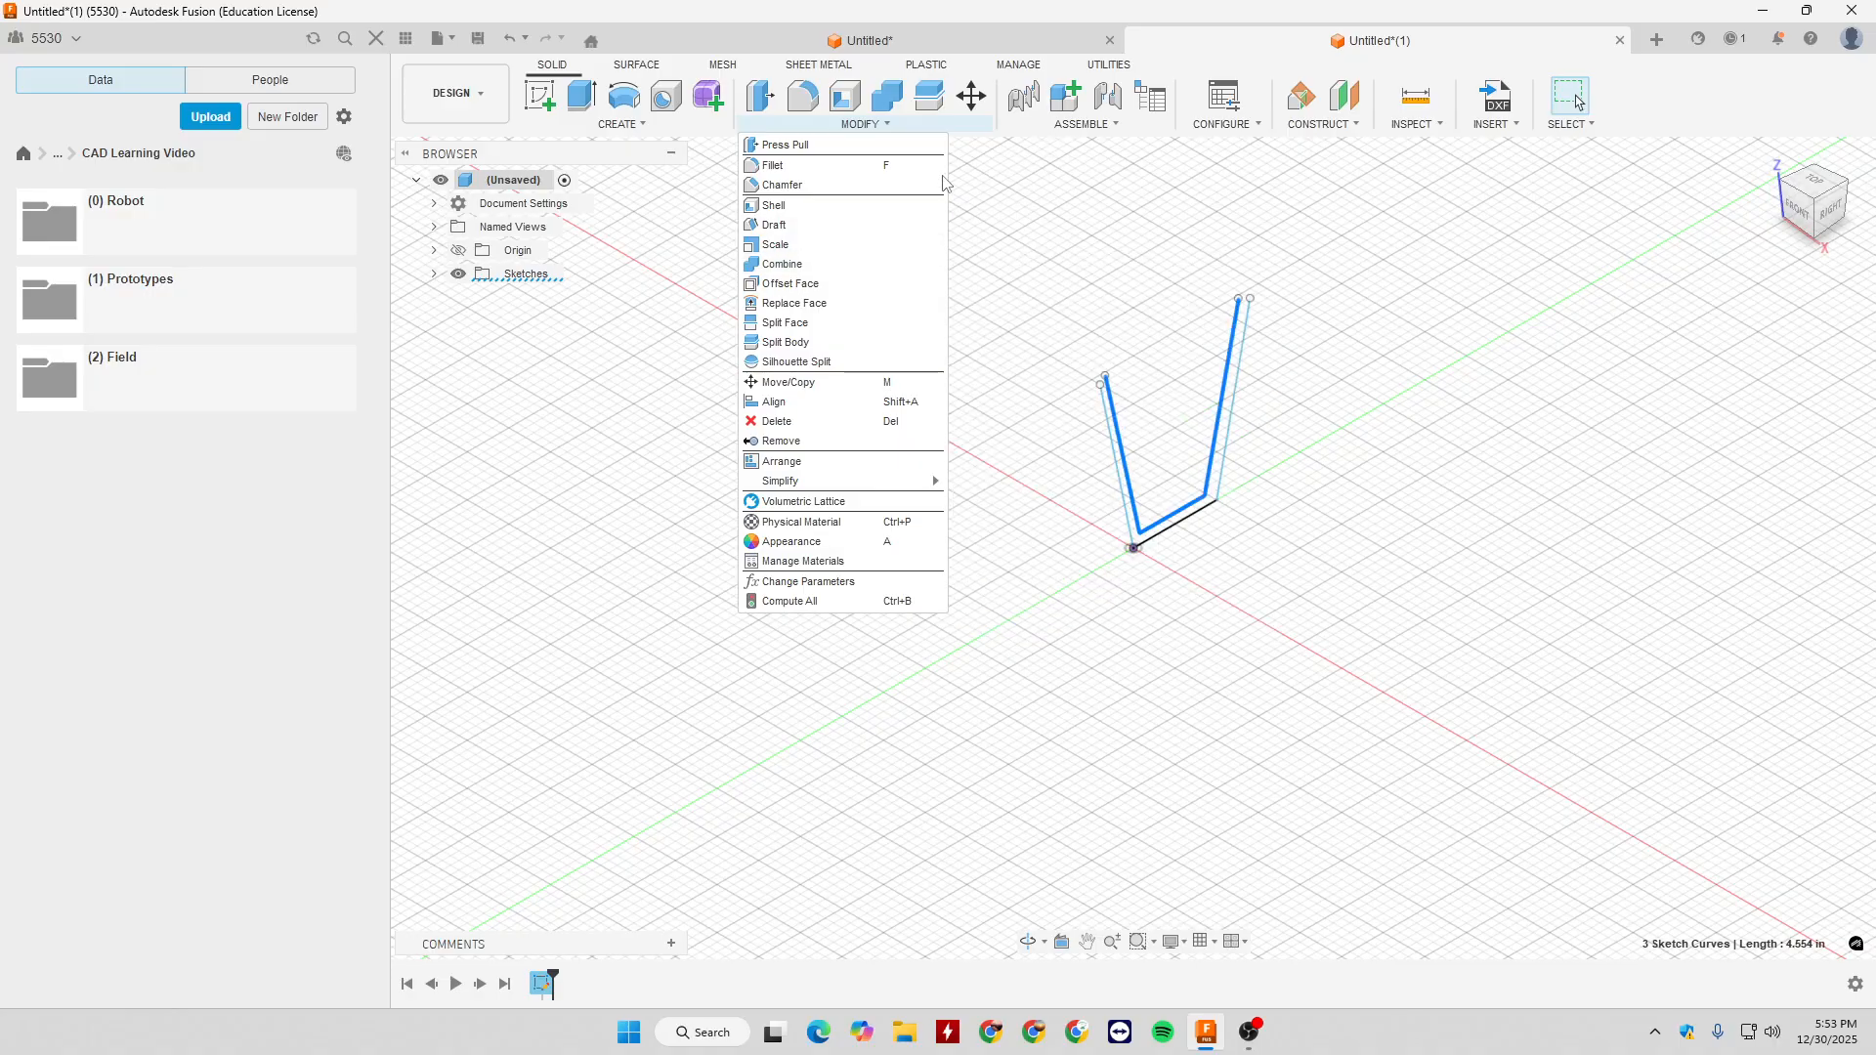
{"action": "left_click", "coordinate": [1113, 255]}
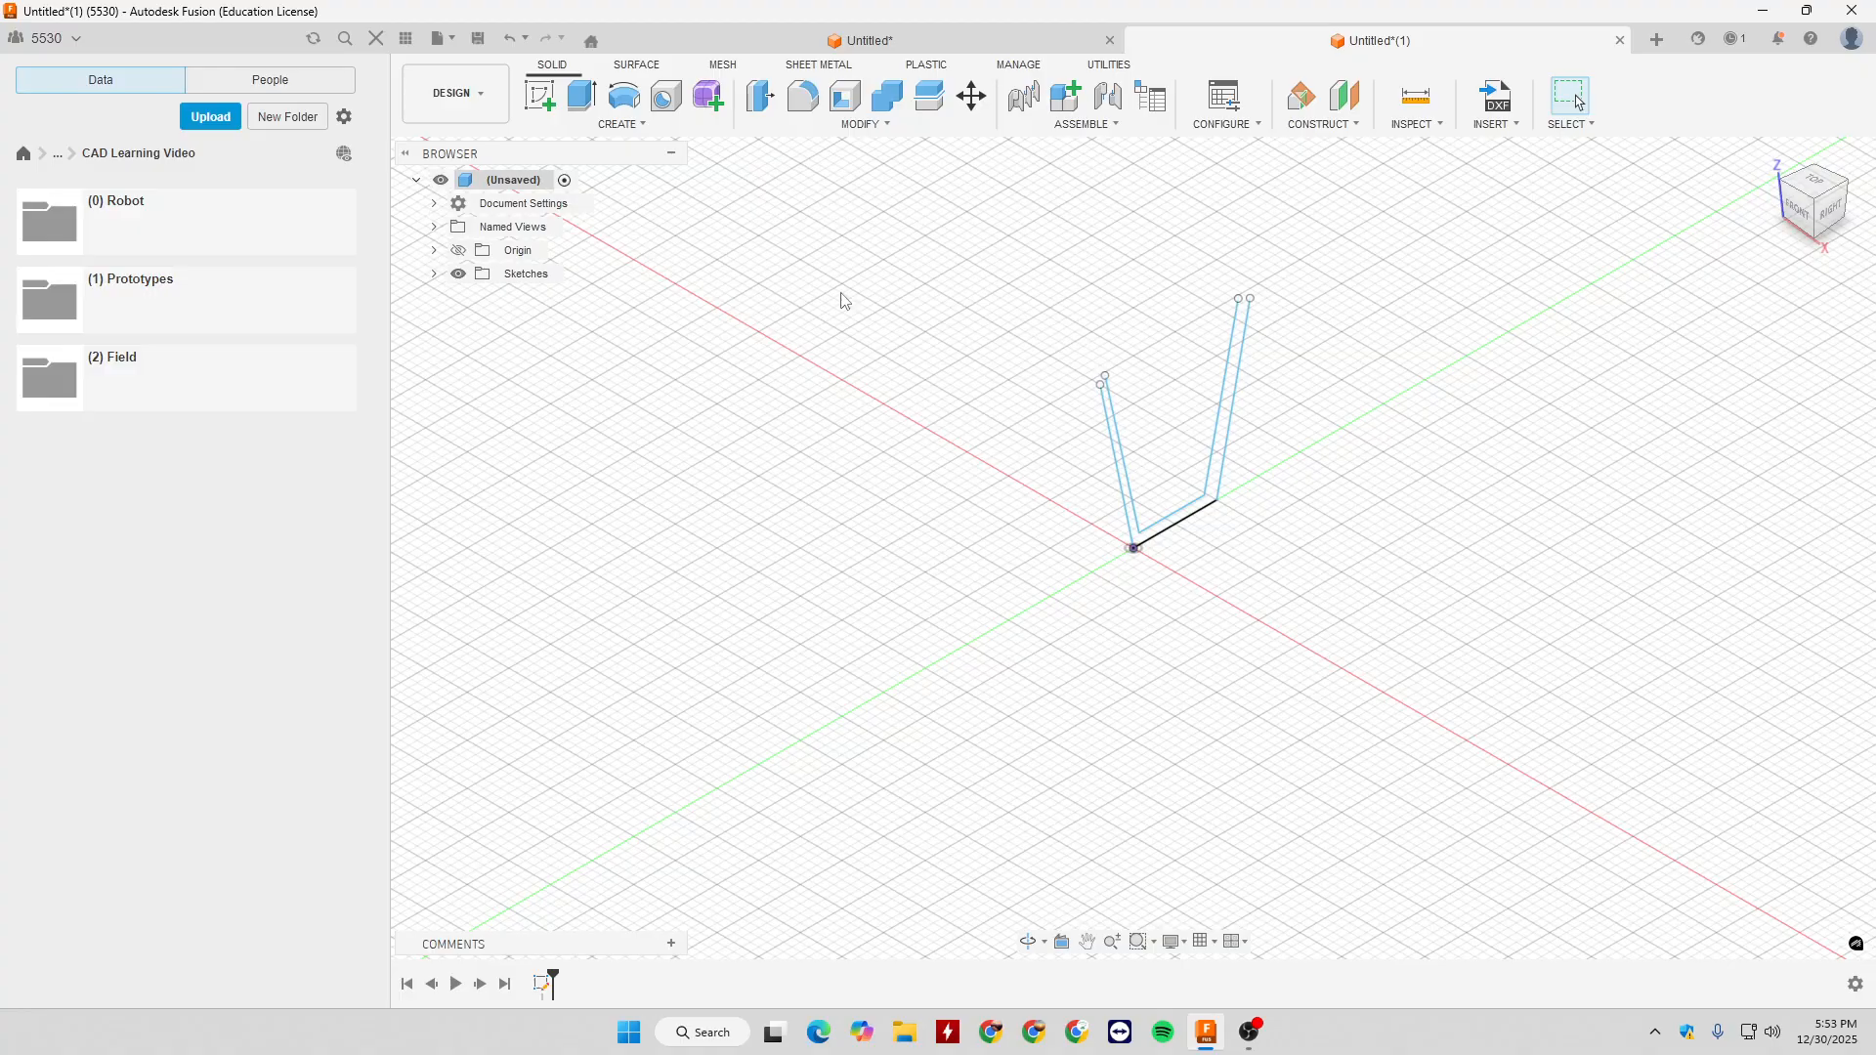
{"action": "scroll", "coordinate": [833, 260], "scroll_direction": "down", "scroll_amount": 1}
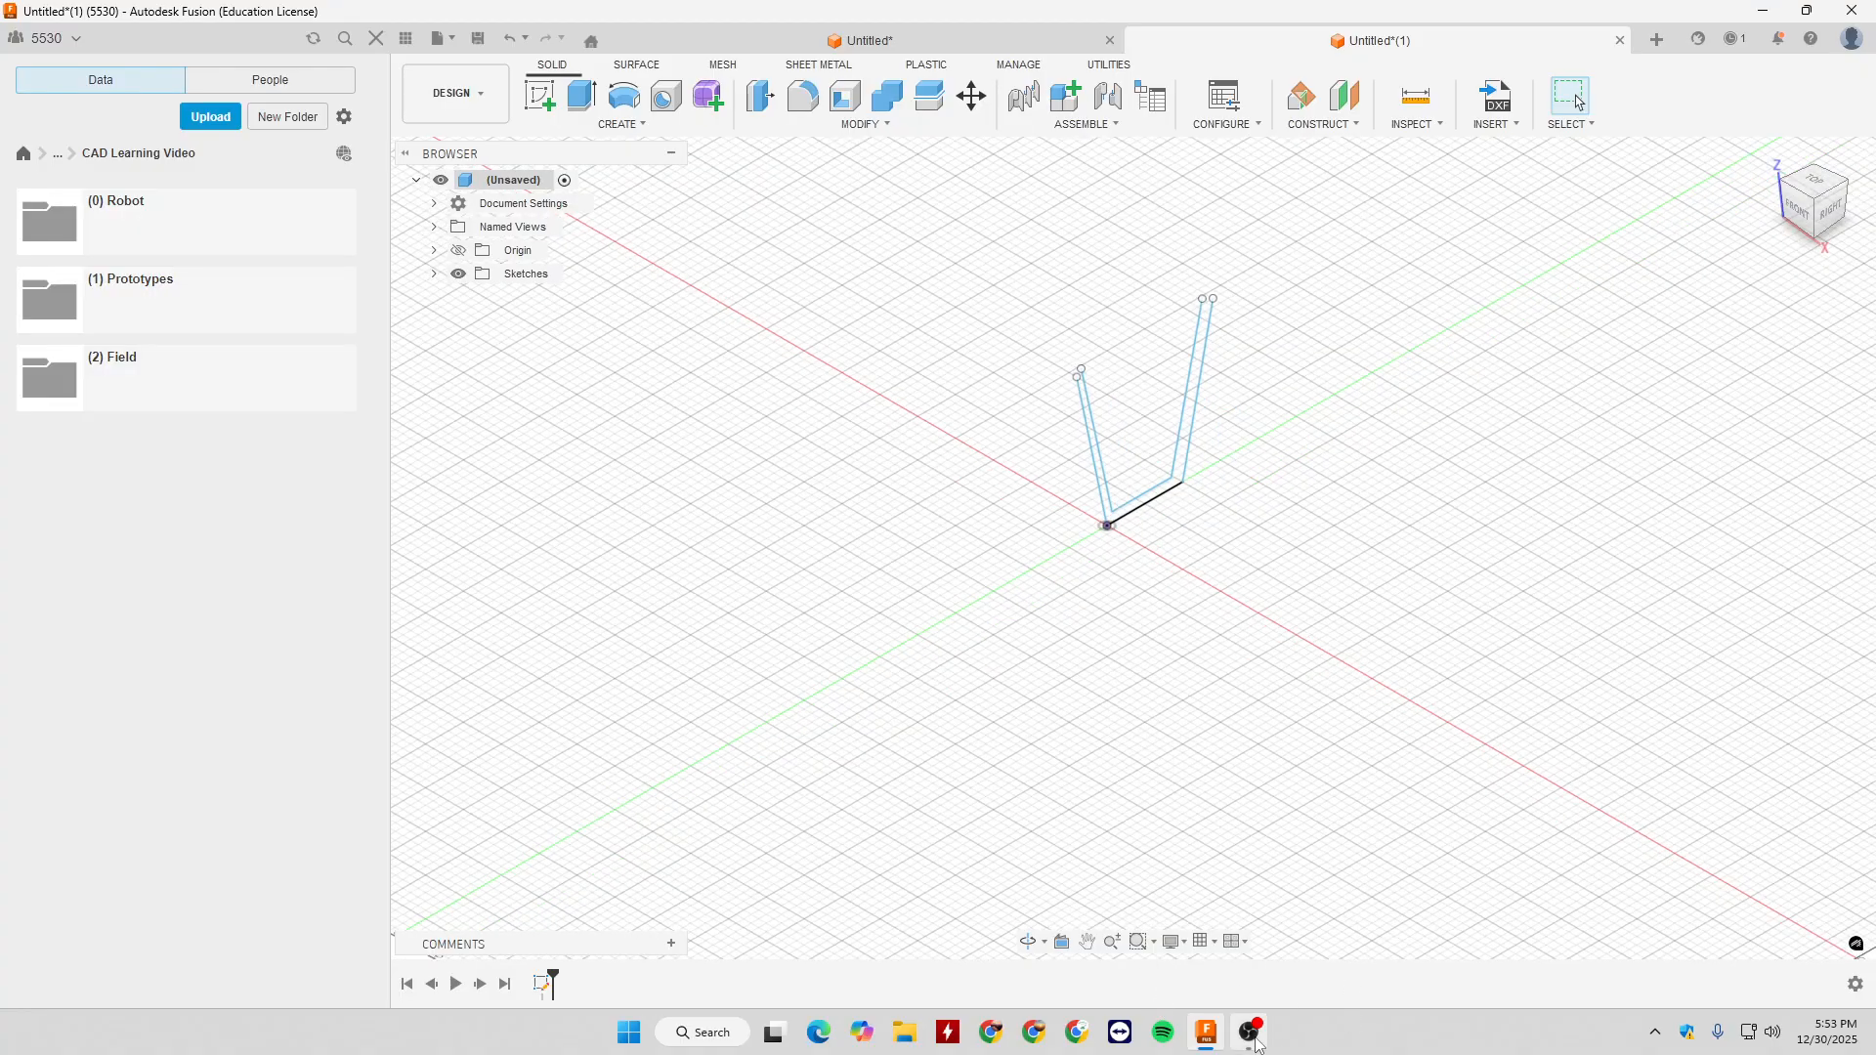